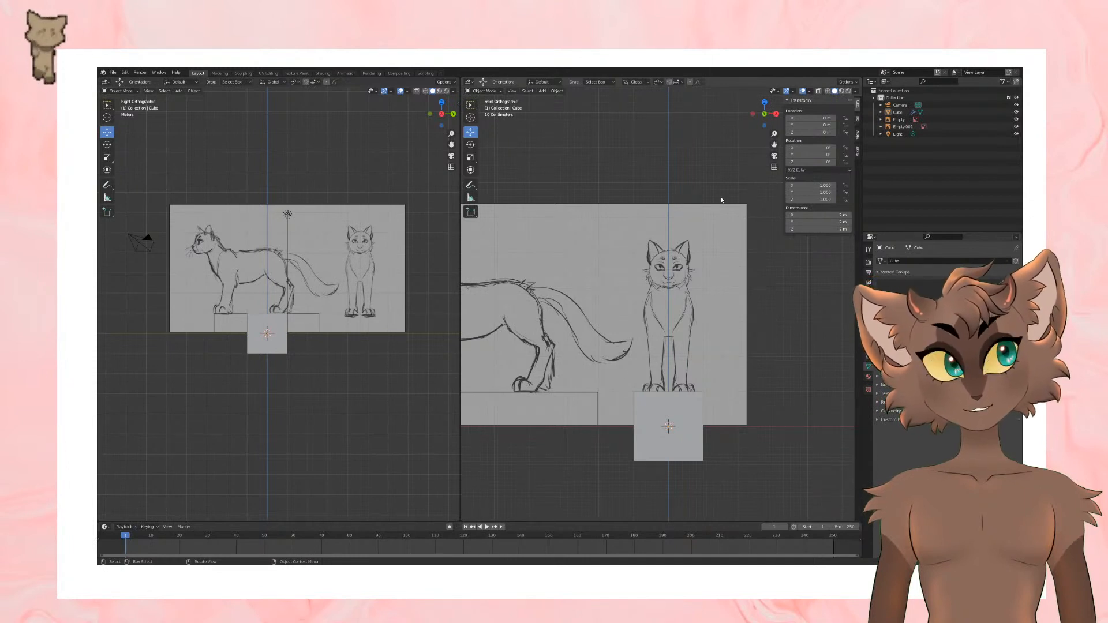
Step: Scale the cube down to about 0.44 and raise it to the cat's chest in the front view
{"action": "left_click", "coordinate": [682, 456]}
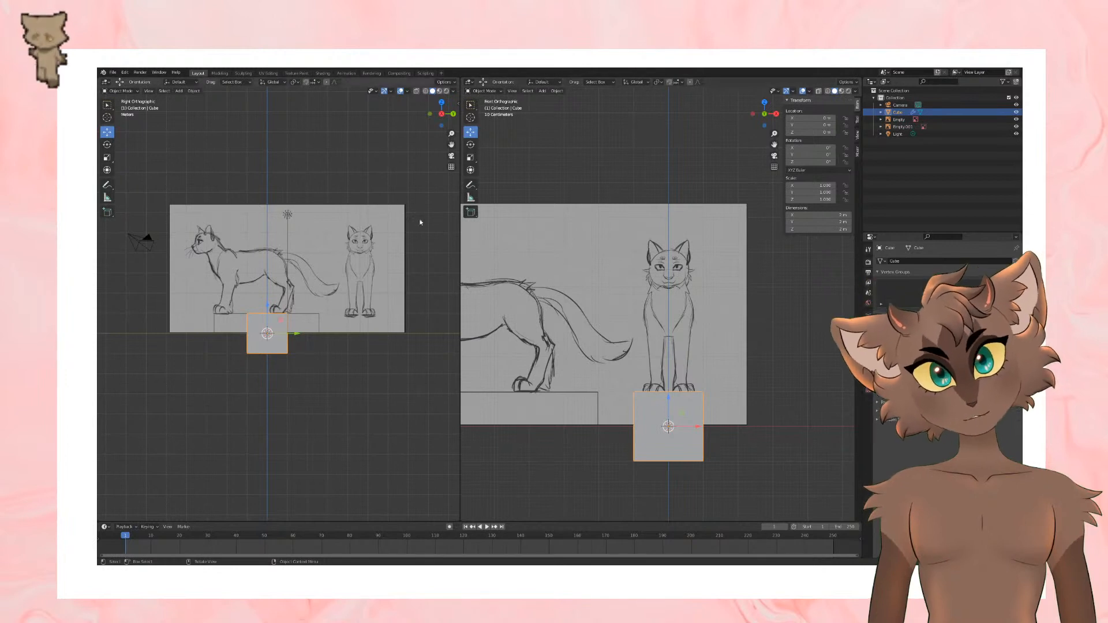
{"action": "key", "text": "s"}
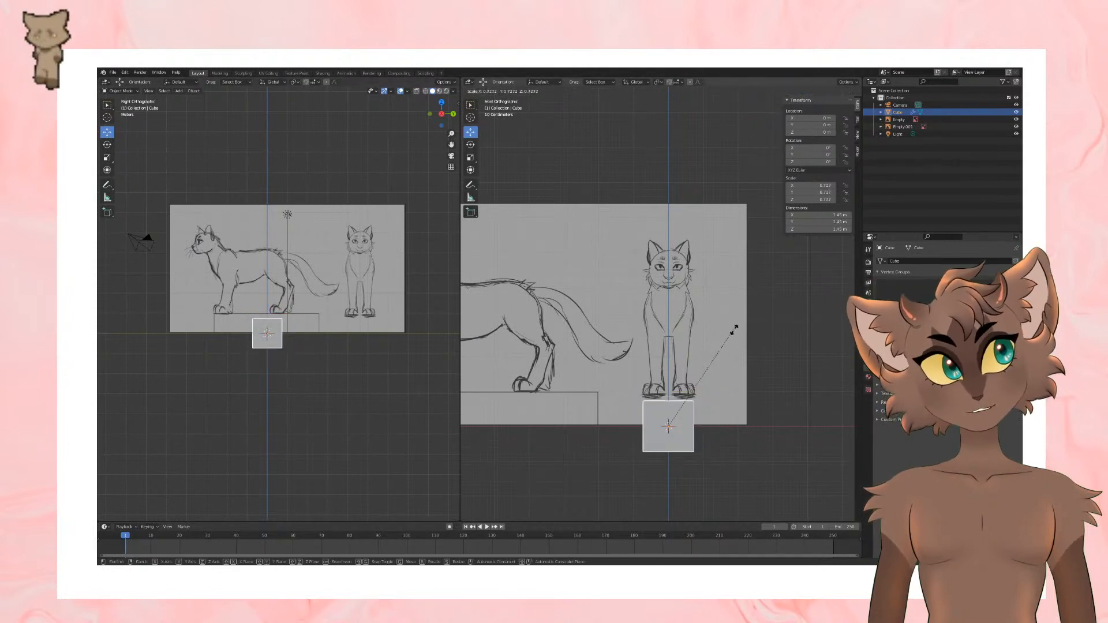
{"action": "left_click", "coordinate": [674, 411]}
{"action": "left_click_drag", "start_coordinate": [668, 406], "coordinate": [668, 286]}
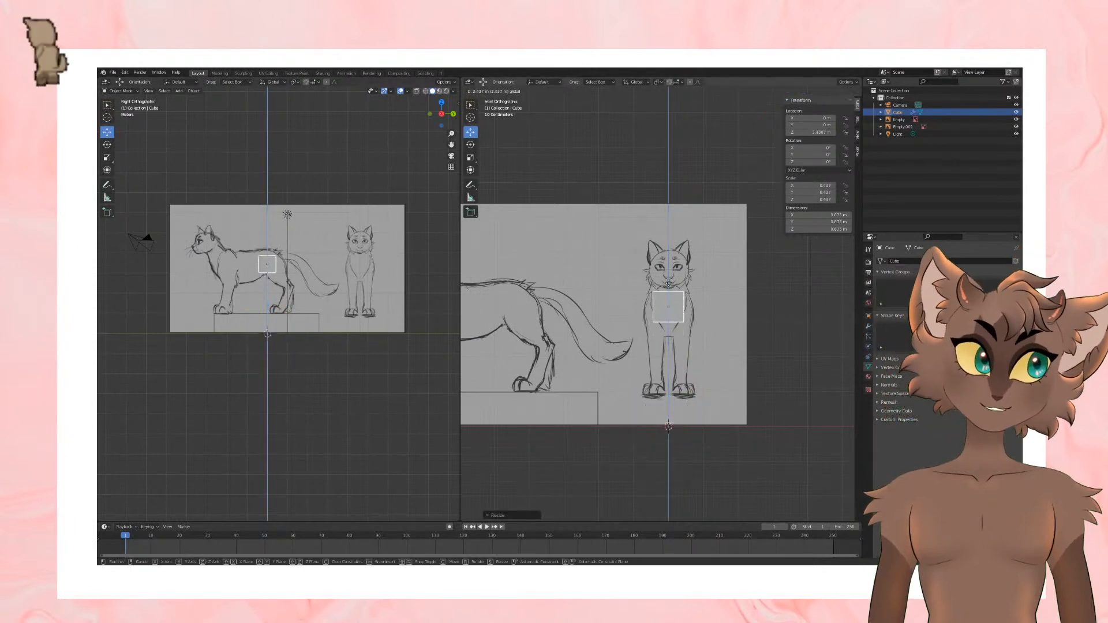
{"action": "middle_click_drag", "start_coordinate": [609, 359], "coordinate": [705, 327]}
{"action": "key", "text": "KP_1"}
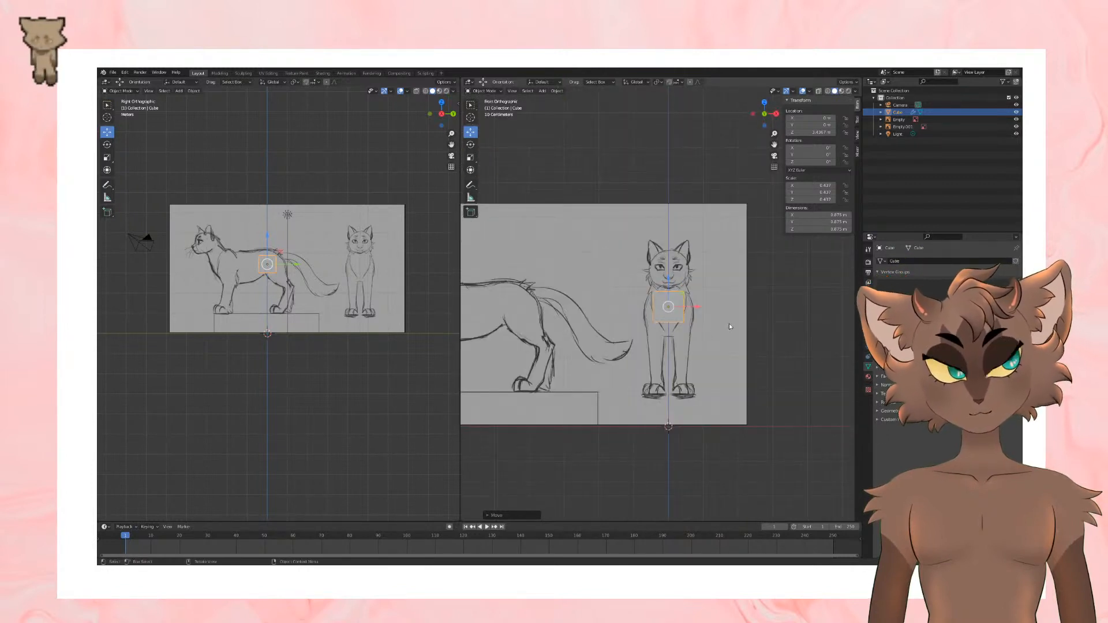
{"action": "scroll", "coordinate": [728, 323], "scroll_direction": "up", "scroll_amount": 1}
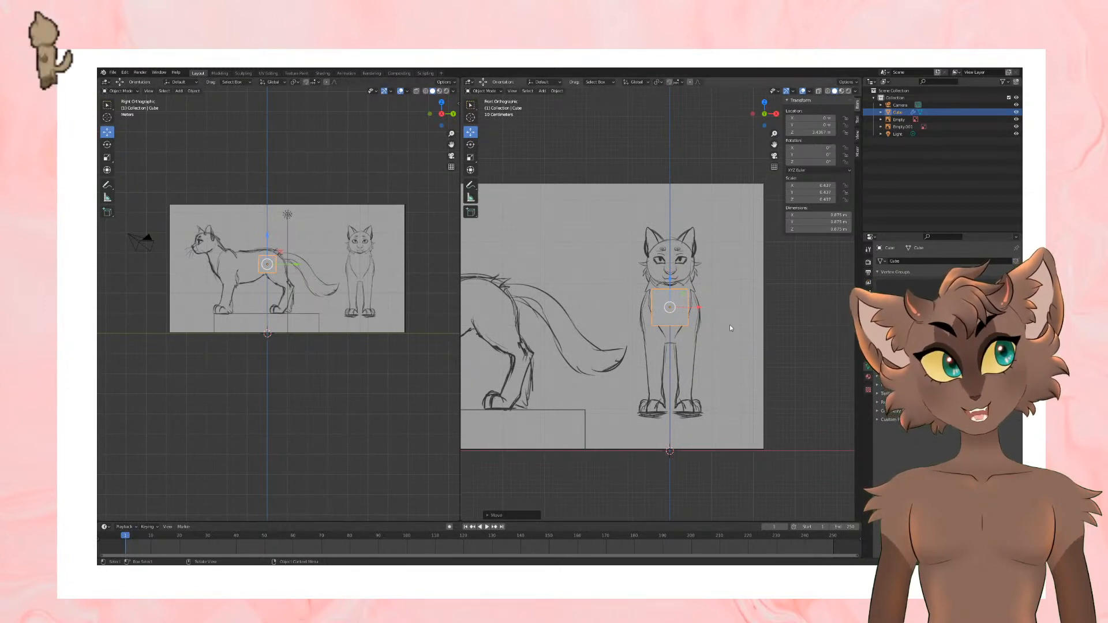
Step: Change the front view's solid shading colour so the cube stands out from the grey cat reference
{"action": "left_click", "coordinate": [855, 91]}
{"action": "left_click", "coordinate": [856, 192]}
{"action": "left_click", "coordinate": [854, 93]}
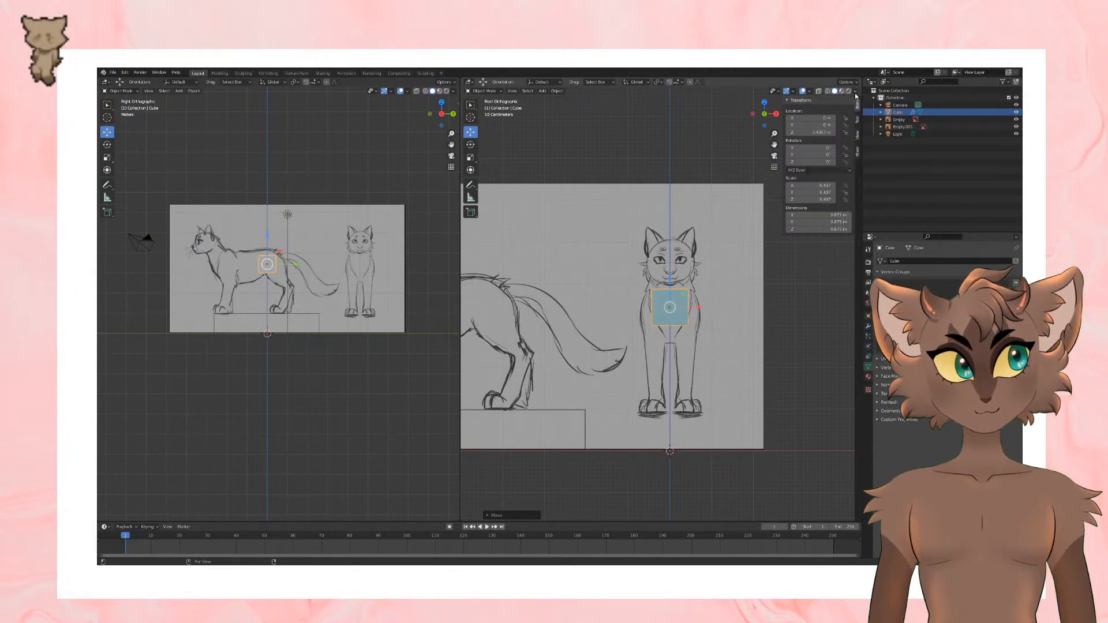
{"action": "scroll", "coordinate": [709, 347], "scroll_direction": "up", "scroll_amount": 4}
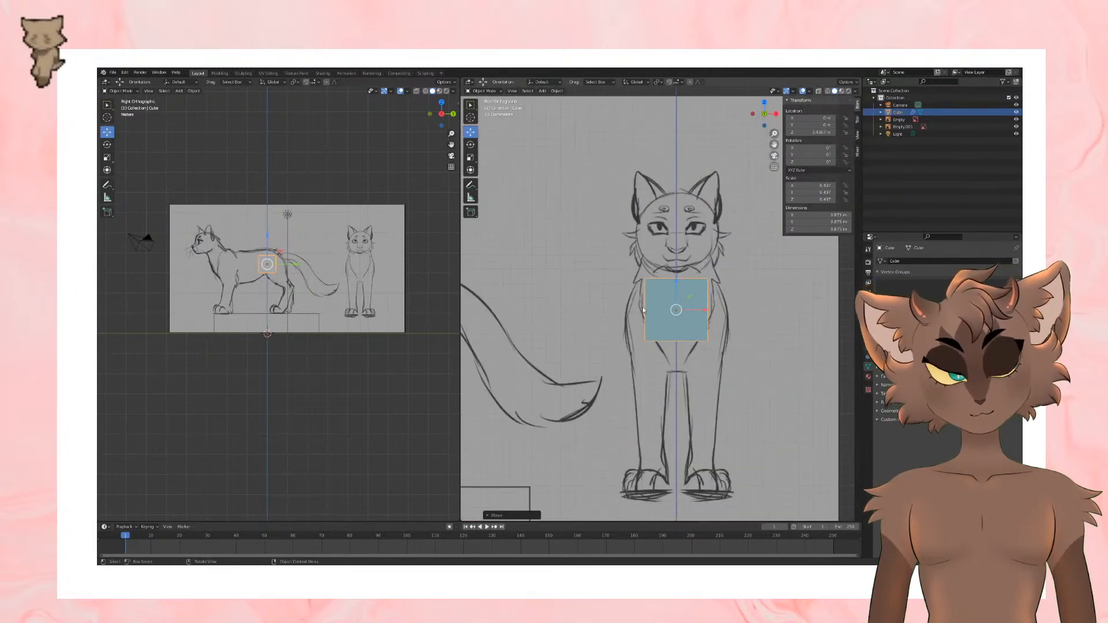
{"action": "scroll", "coordinate": [636, 302], "scroll_direction": "down", "scroll_amount": 2}
{"action": "scroll", "coordinate": [684, 334], "scroll_direction": "up", "scroll_amount": 1}
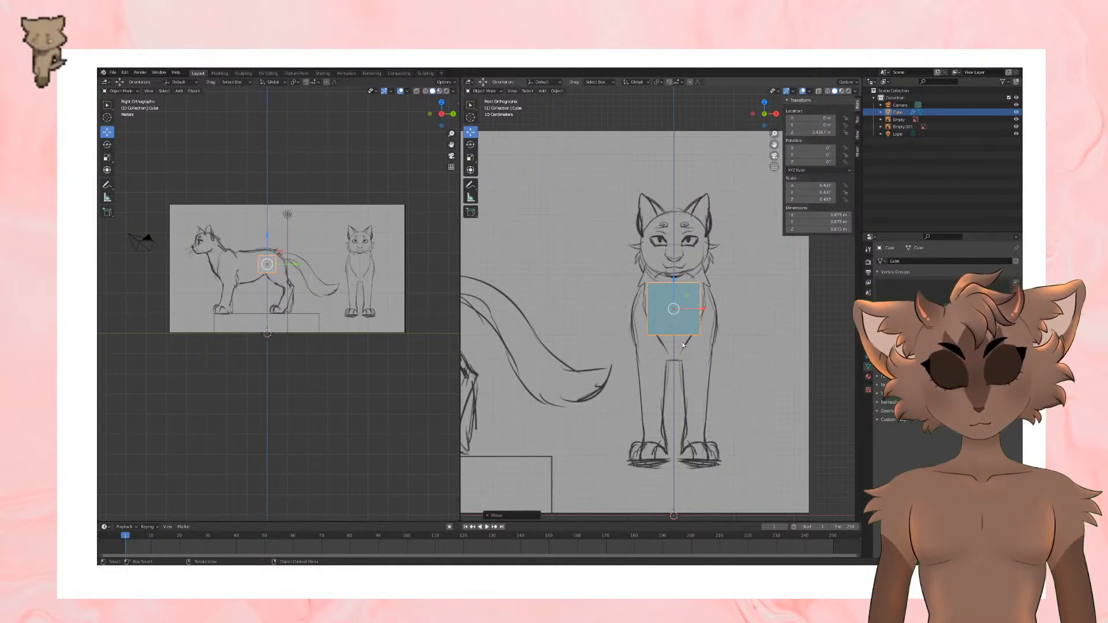
{"action": "key", "text": "Tab"}
{"action": "key", "text": "Tab"}
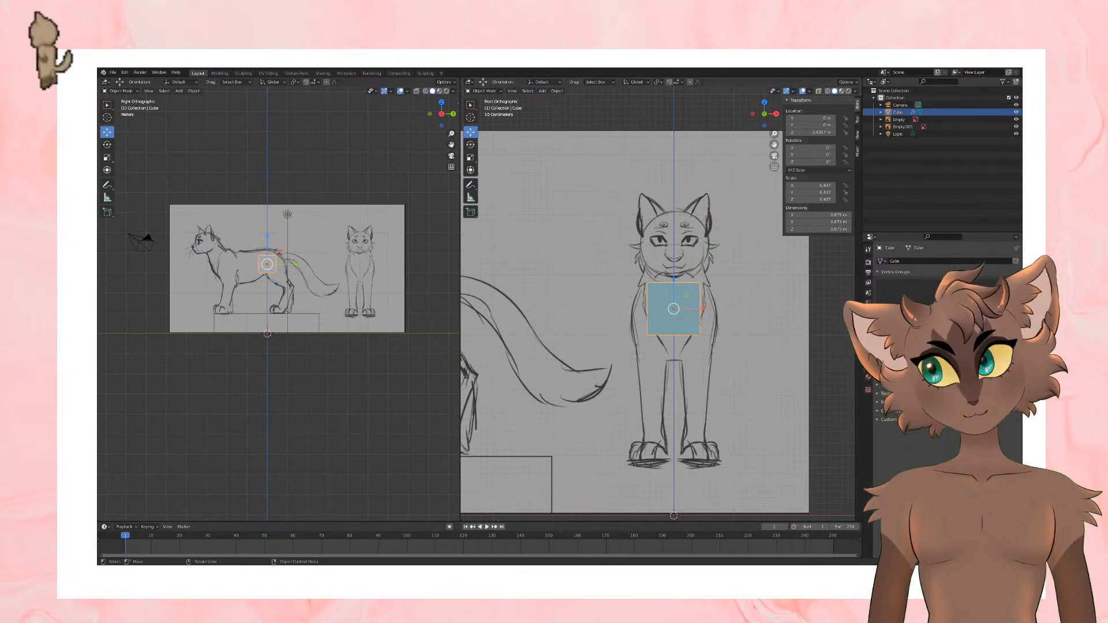
{"action": "left_click", "coordinate": [114, 72]}
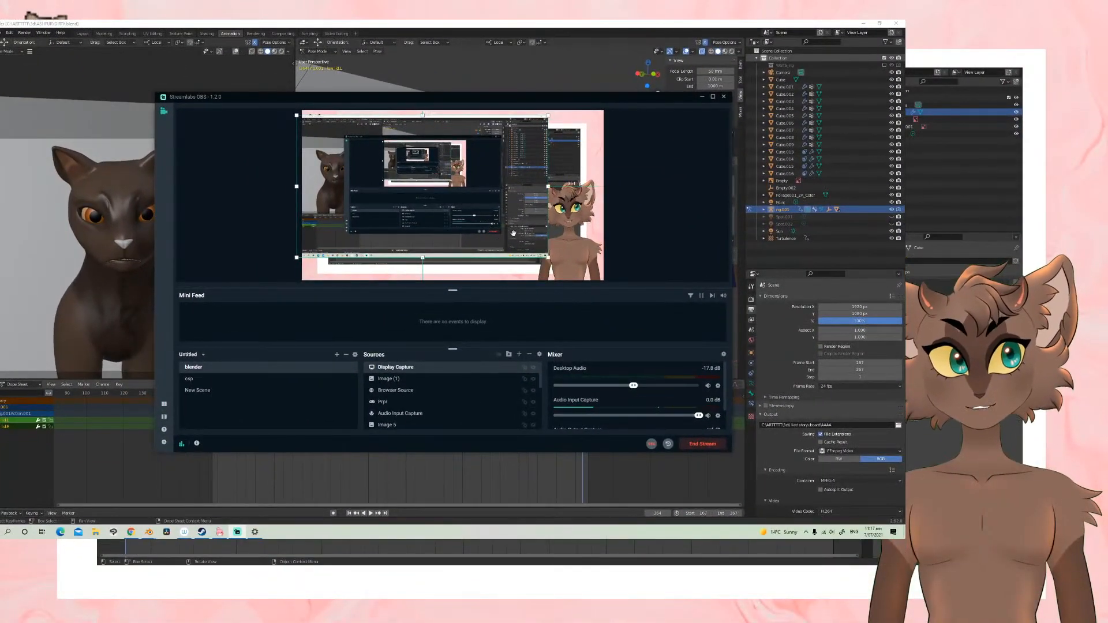
Step: Switch to the finished cat animation file and examine the model in rendered shading with the viewport overlays hidden
{"action": "left_click", "coordinate": [258, 487]}
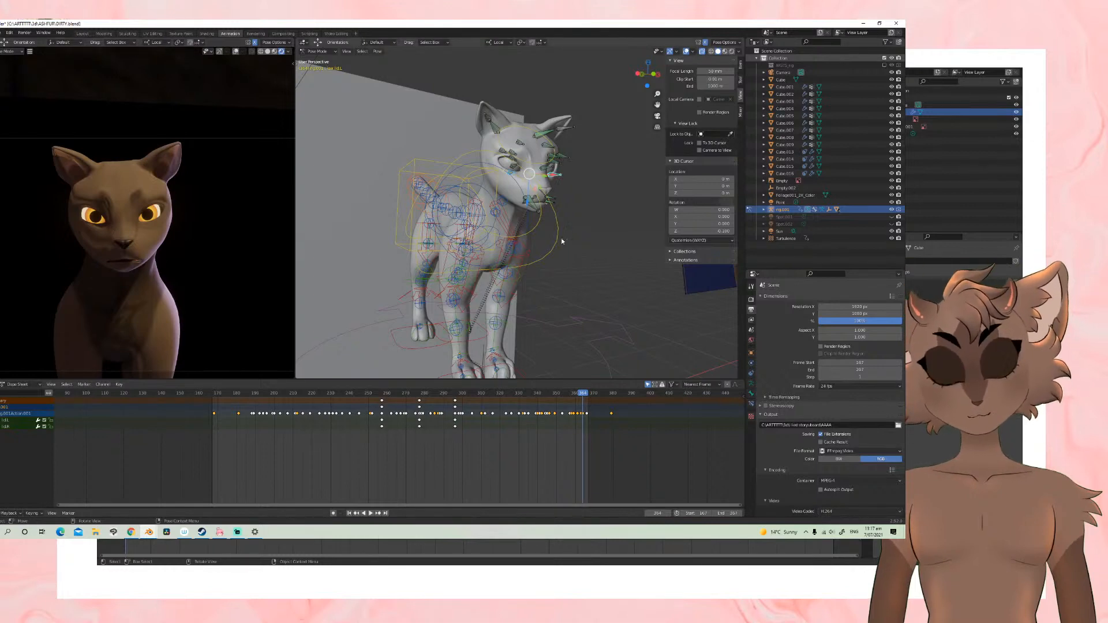
{"action": "left_click", "coordinate": [731, 51]}
{"action": "mouse_move", "coordinate": [618, 124]}
{"action": "middle_mouse_down"}
{"action": "mouse_move", "coordinate": [570, 134]}
{"action": "mouse_move", "coordinate": [607, 138]}
{"action": "middle_mouse_up"}
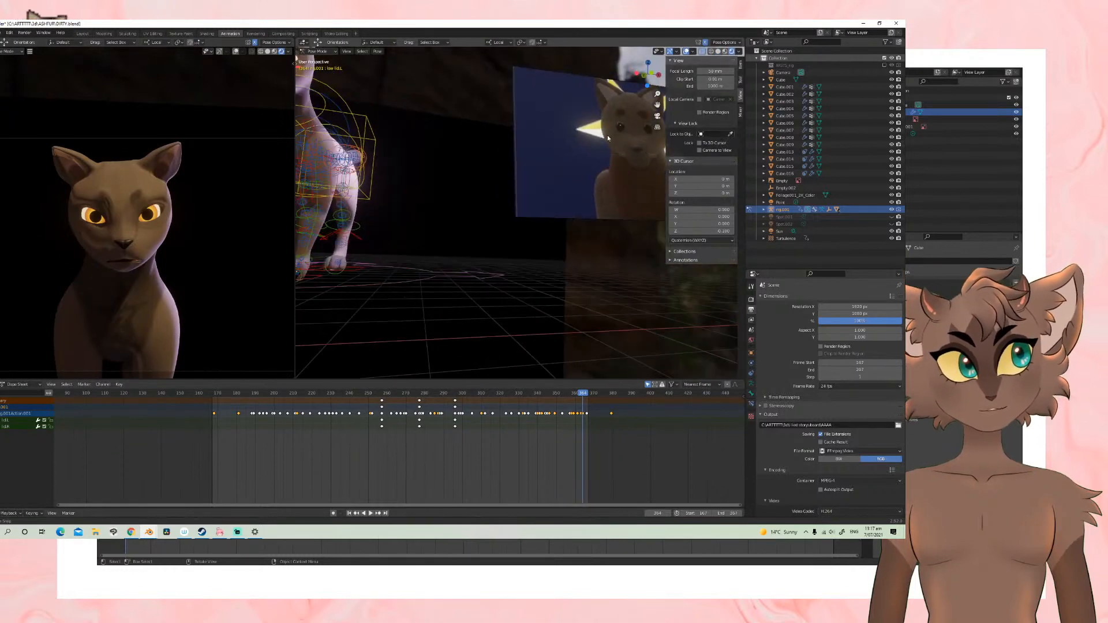
{"action": "middle_click_drag", "start_coordinate": [476, 182], "coordinate": [527, 212], "text": "shift"}
{"action": "scroll", "coordinate": [570, 234], "scroll_direction": "up", "scroll_amount": 2}
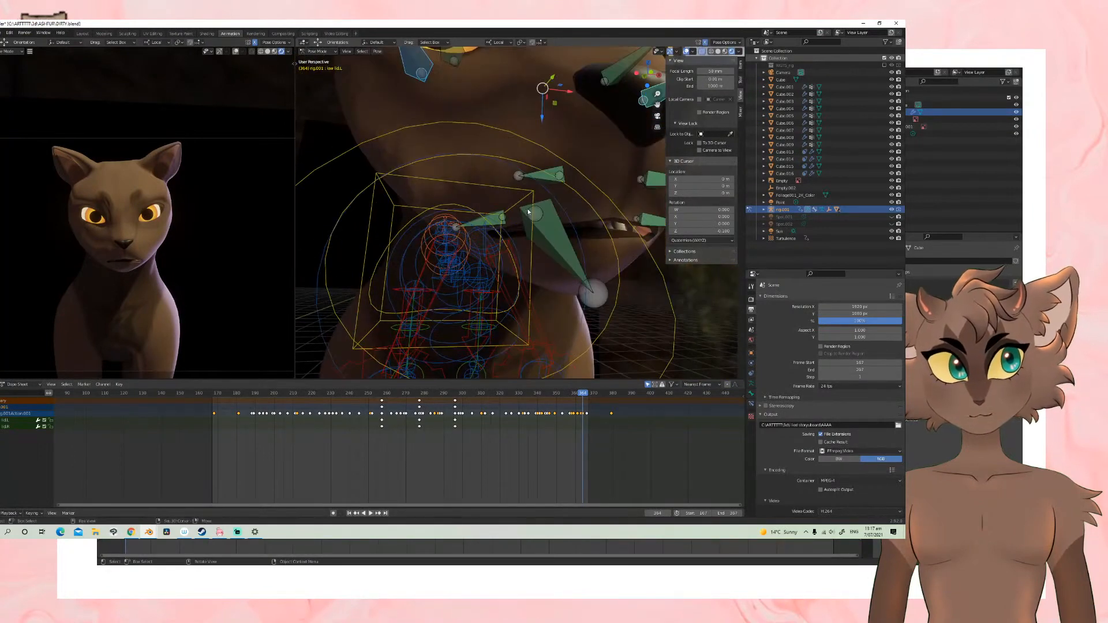
{"action": "scroll", "coordinate": [528, 211], "scroll_direction": "down", "scroll_amount": 6}
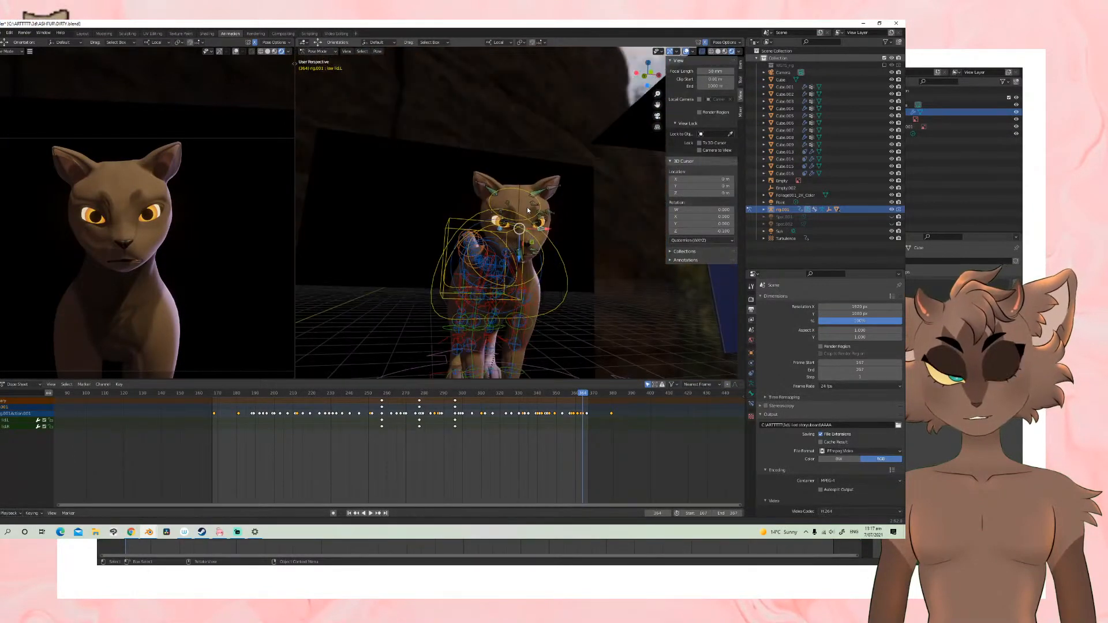
{"action": "middle_click_drag", "start_coordinate": [528, 211], "coordinate": [537, 220]}
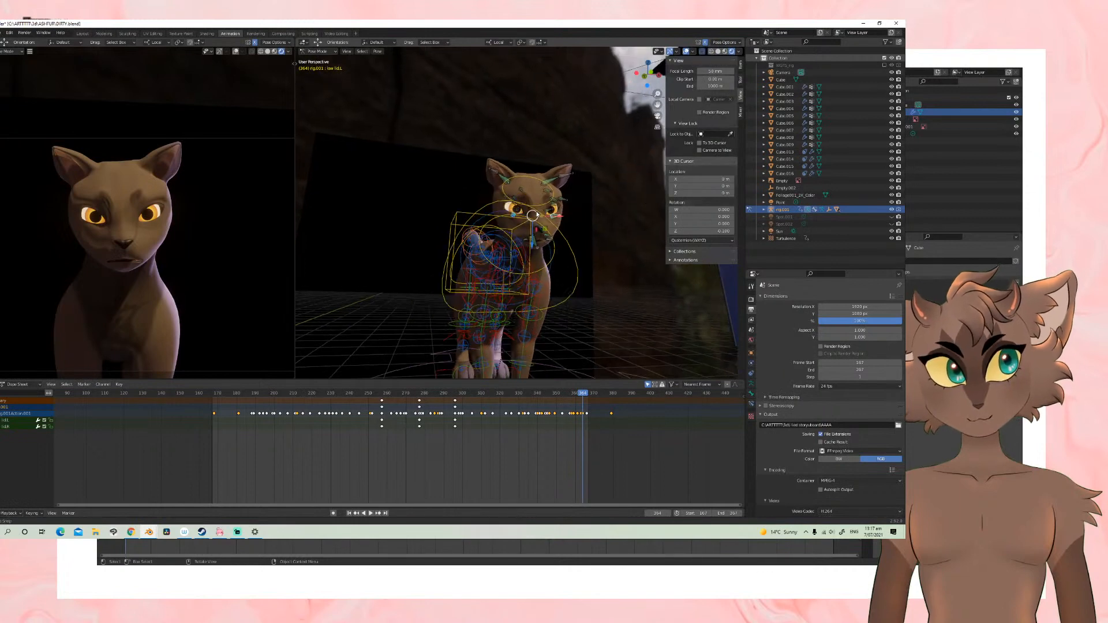
{"action": "left_click", "coordinate": [687, 52]}
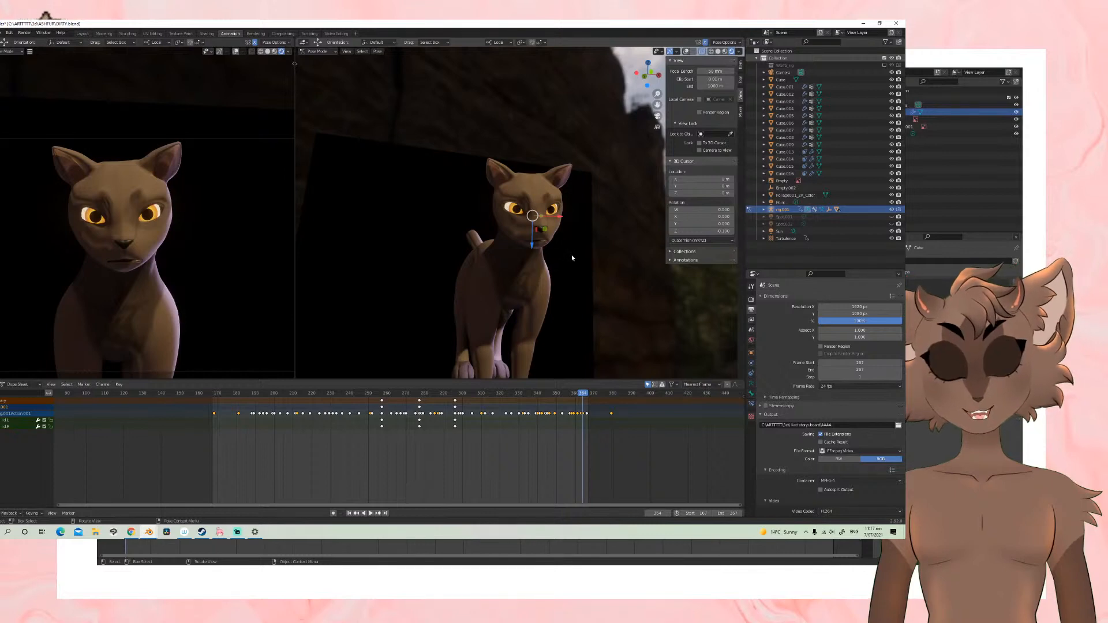
{"action": "left_click", "coordinate": [237, 532]}
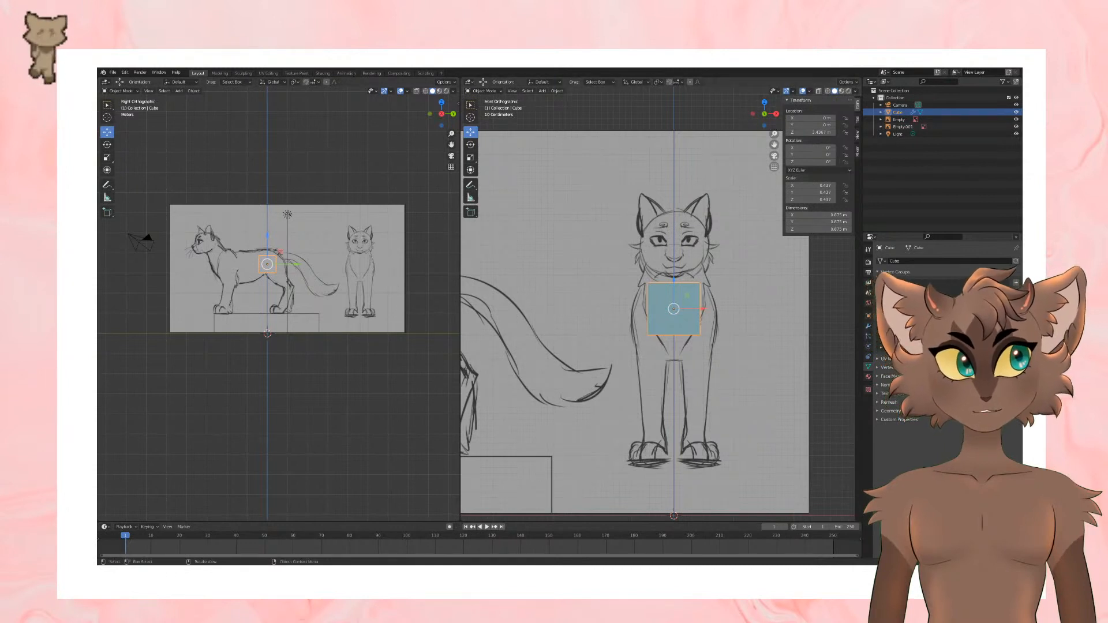
Step: Add a Subdivision Surface modifier to the mirrored cube and shade the cube smooth
{"action": "left_click", "coordinate": [868, 327]}
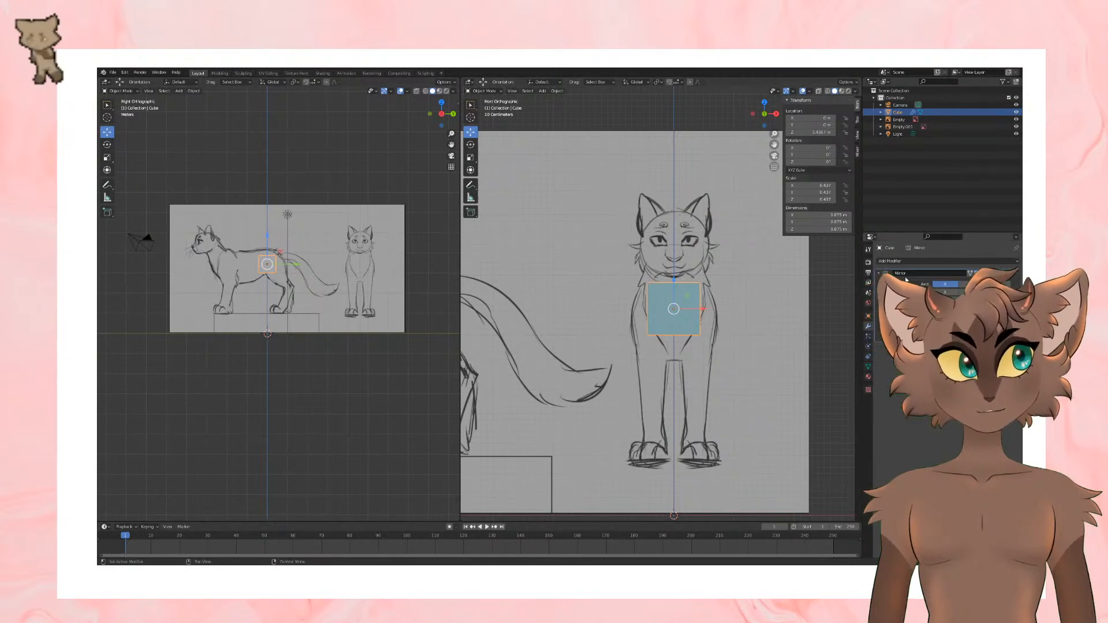
{"action": "left_click", "coordinate": [910, 261]}
{"action": "left_click", "coordinate": [877, 393]}
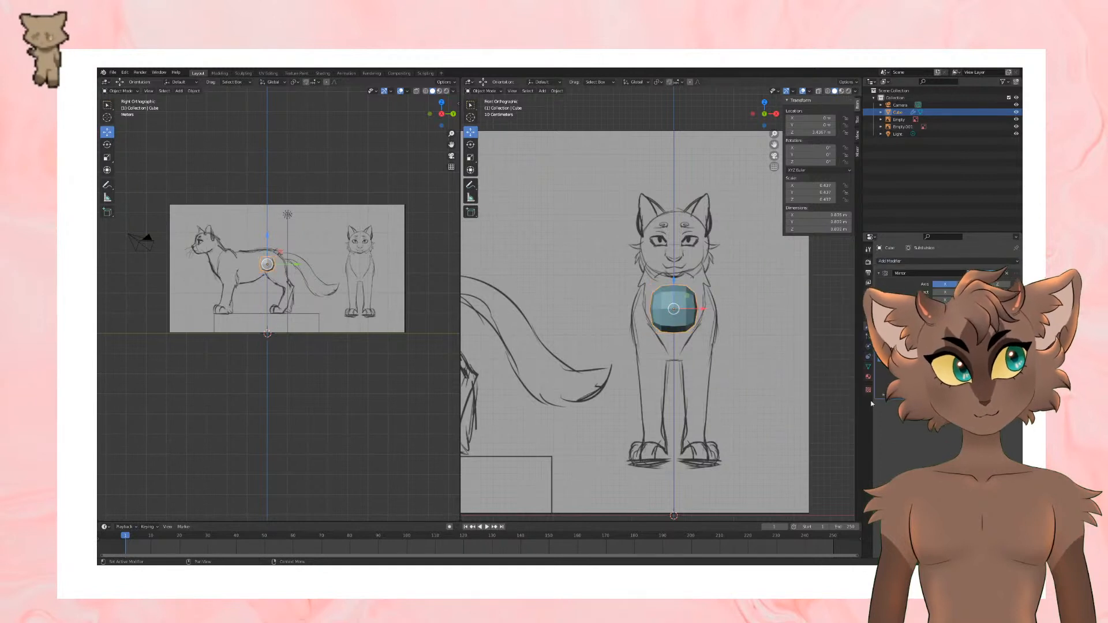
{"action": "middle_click_drag", "start_coordinate": [737, 329], "coordinate": [725, 335], "text": "shift"}
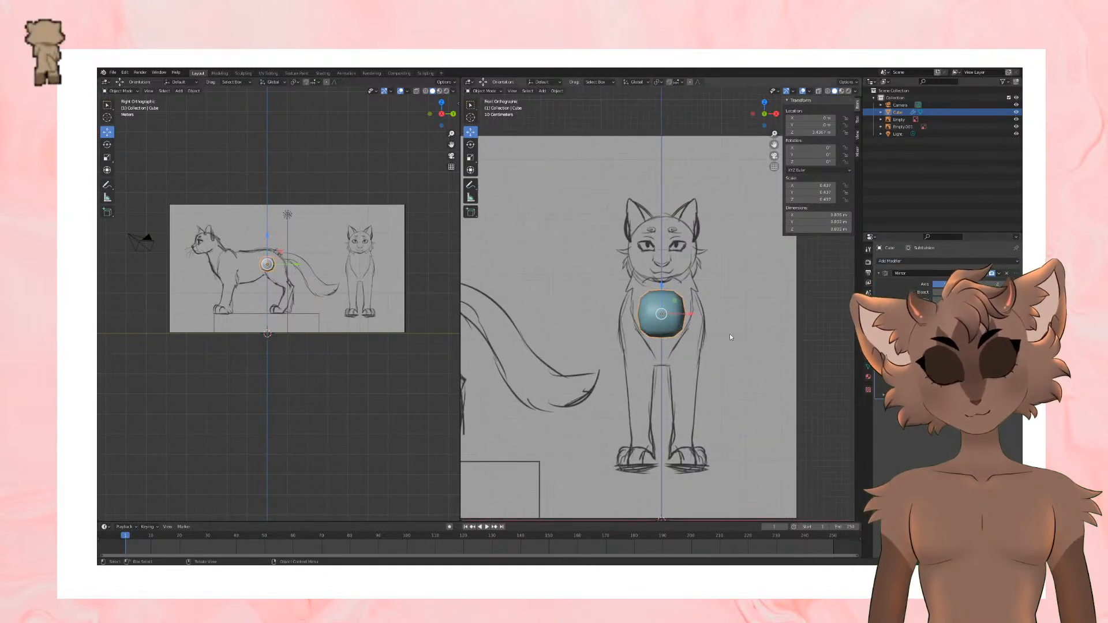
Step: Move the cube forward along the Y axis to the cat's chest in the side view
{"action": "scroll", "coordinate": [729, 337], "scroll_direction": "up", "scroll_amount": 1}
{"action": "middle_click_drag", "start_coordinate": [729, 334], "coordinate": [708, 344], "text": "shift"}
{"action": "middle_click_drag", "start_coordinate": [296, 291], "coordinate": [350, 338], "text": "shift"}
{"action": "scroll", "coordinate": [349, 337], "scroll_direction": "up", "scroll_amount": 1}
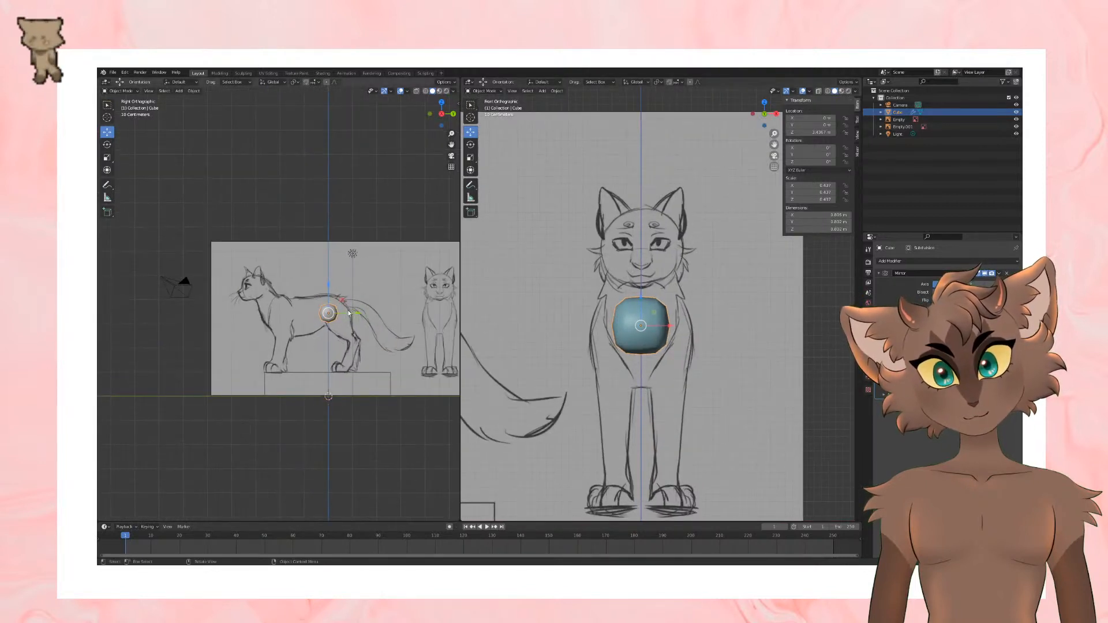
{"action": "left_click_drag", "start_coordinate": [354, 312], "coordinate": [301, 311]}
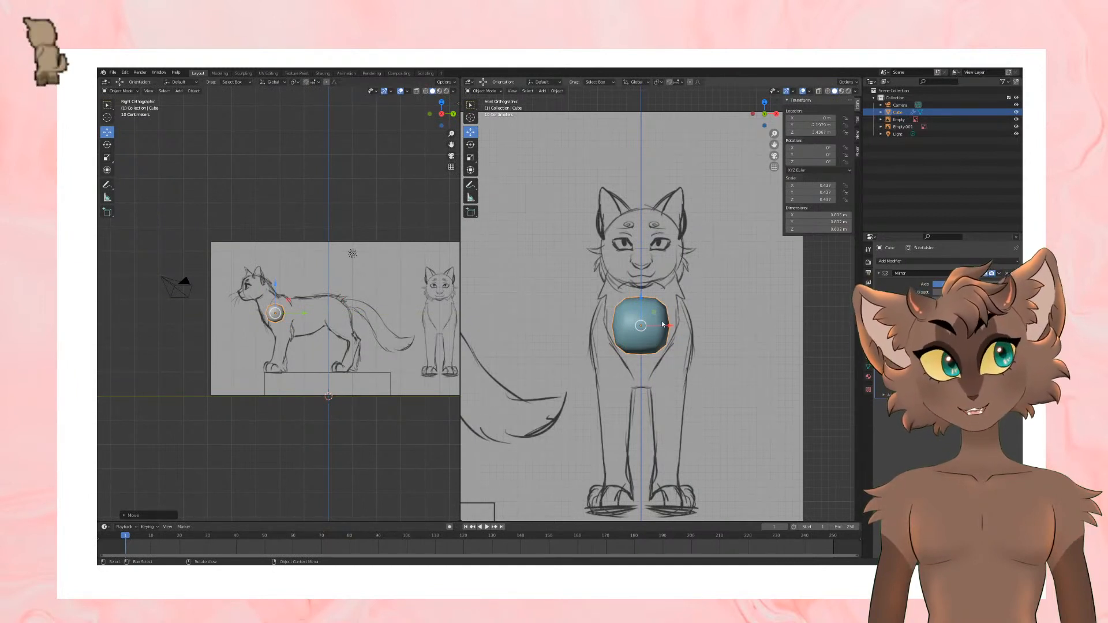
Step: Scale the cube up towards the width of the cat's chest and lower it slightly in the front view
{"action": "key", "text": "s"}
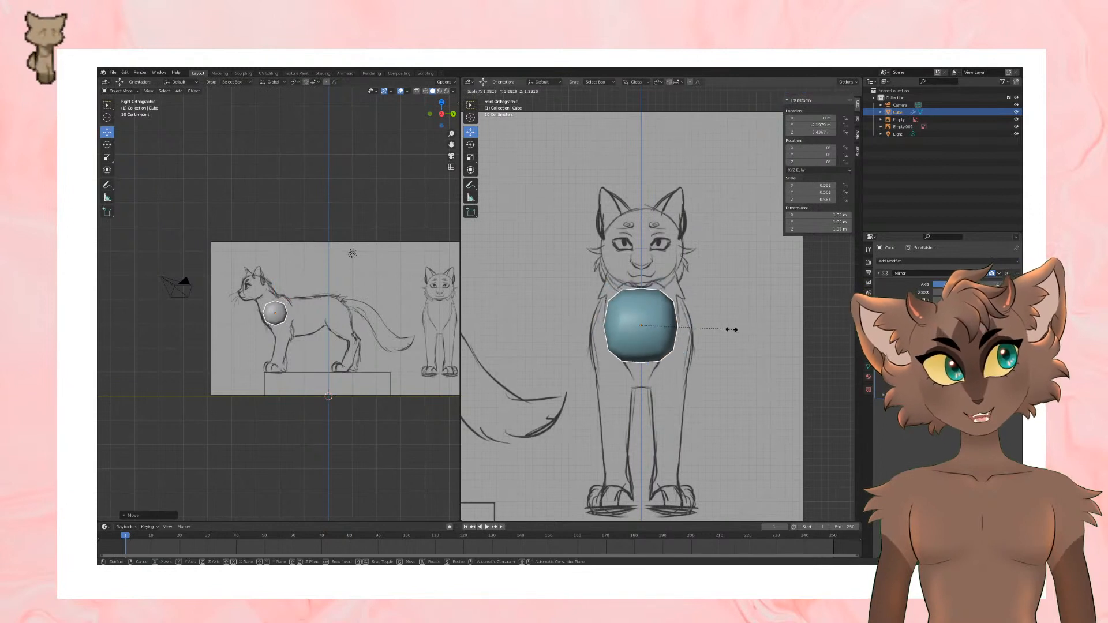
{"action": "left_click", "coordinate": [732, 330]}
{"action": "left_click_drag", "start_coordinate": [640, 298], "coordinate": [641, 303]}
Step: In Edit Mode, select the cube's top face, then tilt and raise it towards the base of the neck
{"action": "key", "text": "Tab"}
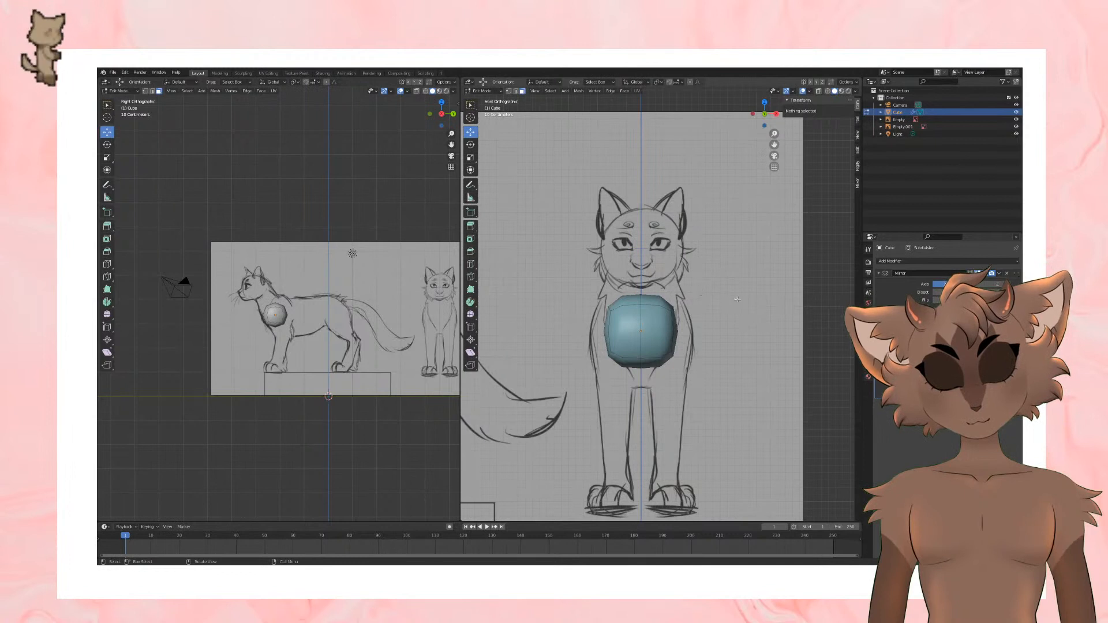
{"action": "scroll", "coordinate": [737, 300], "scroll_direction": "up", "scroll_amount": 1}
{"action": "scroll", "coordinate": [738, 300], "scroll_direction": "down", "scroll_amount": 1}
{"action": "middle_click_drag", "start_coordinate": [737, 300], "coordinate": [732, 326], "text": "shift"}
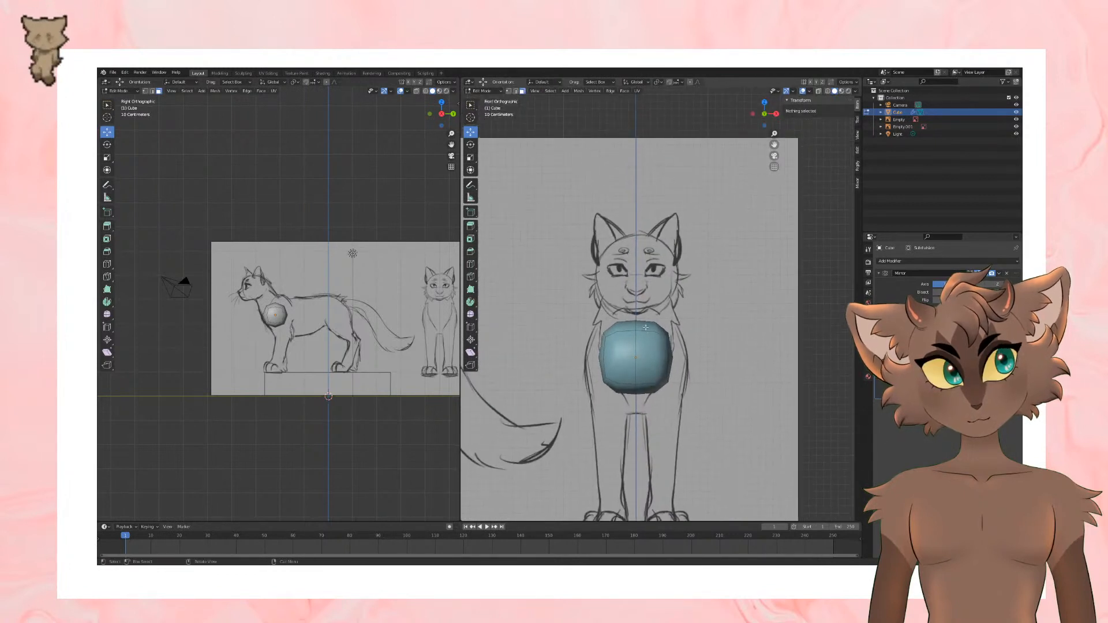
{"action": "left_click", "coordinate": [646, 327]}
{"action": "mouse_move", "coordinate": [312, 302]}
{"action": "middle_mouse_down", "text": "shift"}
{"action": "mouse_move", "coordinate": [345, 321]}
{"action": "mouse_move", "coordinate": [328, 308]}
{"action": "middle_mouse_up", "text": "shift"}
{"action": "scroll", "coordinate": [345, 320], "scroll_direction": "up", "scroll_amount": 3}
{"action": "left_click_drag", "start_coordinate": [343, 318], "coordinate": [305, 296]}
{"action": "left_click", "coordinate": [107, 144]}
{"action": "left_click", "coordinate": [107, 131]}
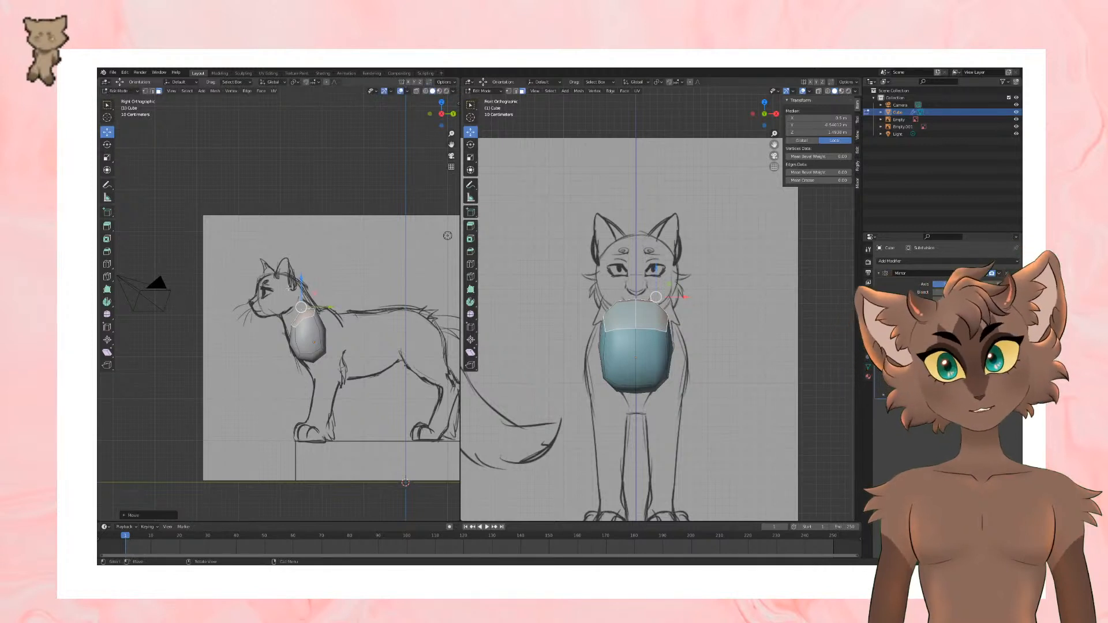
{"action": "key", "text": "ctrl+z"}
{"action": "left_click_drag", "start_coordinate": [302, 283], "coordinate": [303, 273]}
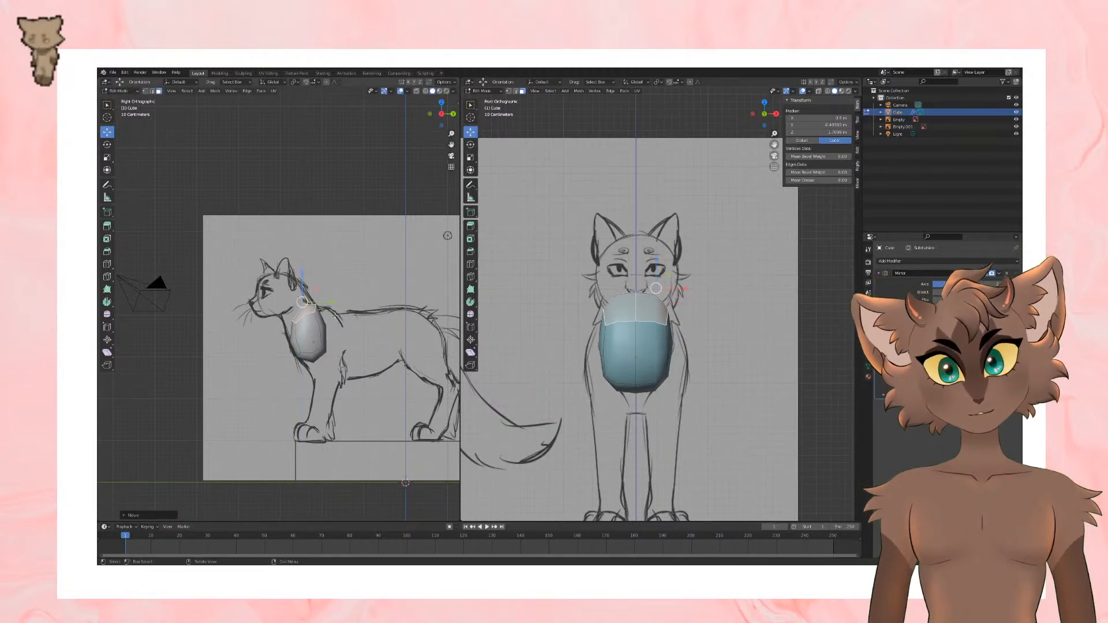
Step: Add a horizontal loop cut around the middle of the chest block
{"action": "left_click", "coordinate": [107, 263]}
{"action": "left_click", "coordinate": [316, 342]}
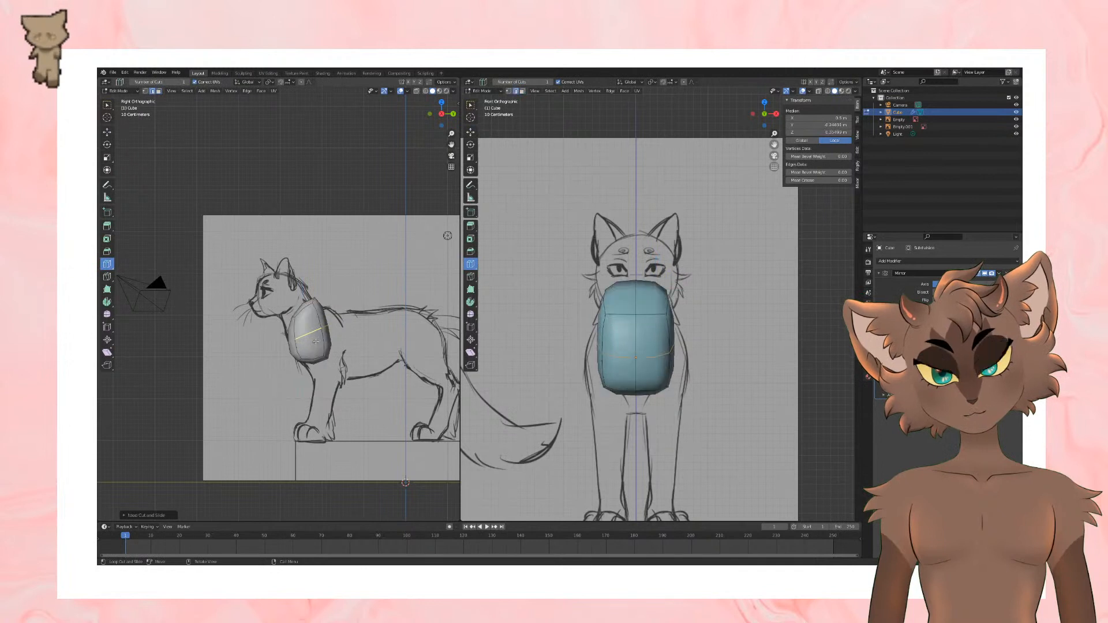
{"action": "left_click", "coordinate": [107, 131]}
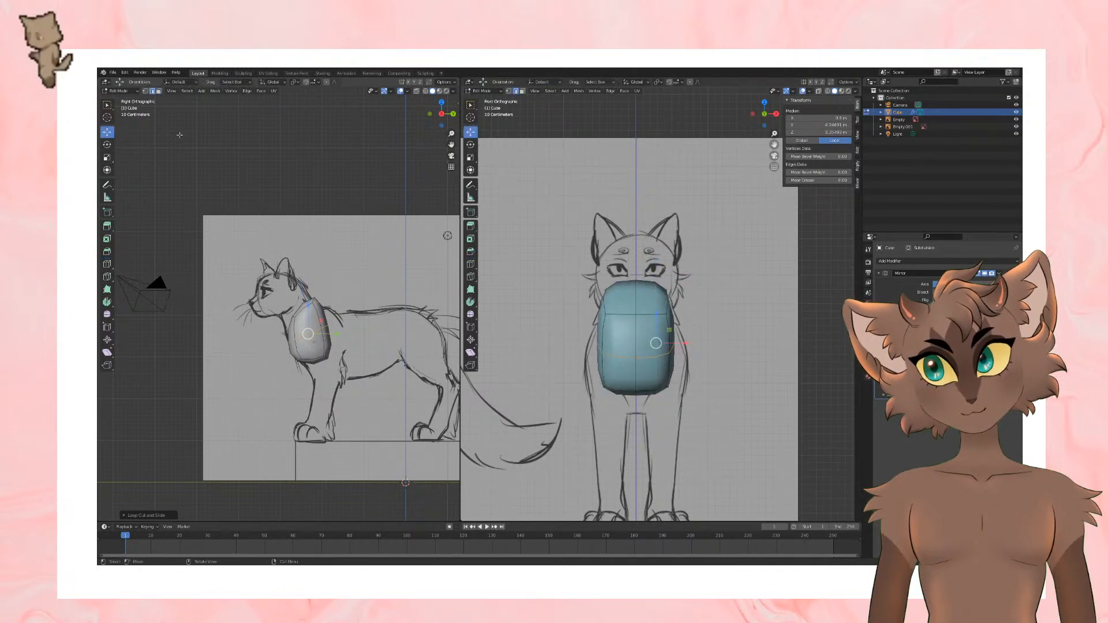
Step: Move the chest block's back and front edges outward to follow the chest outline in the side view
{"action": "left_click", "coordinate": [326, 324]}
{"action": "left_click_drag", "start_coordinate": [328, 324], "coordinate": [297, 287]}
{"action": "left_click", "coordinate": [318, 286]}
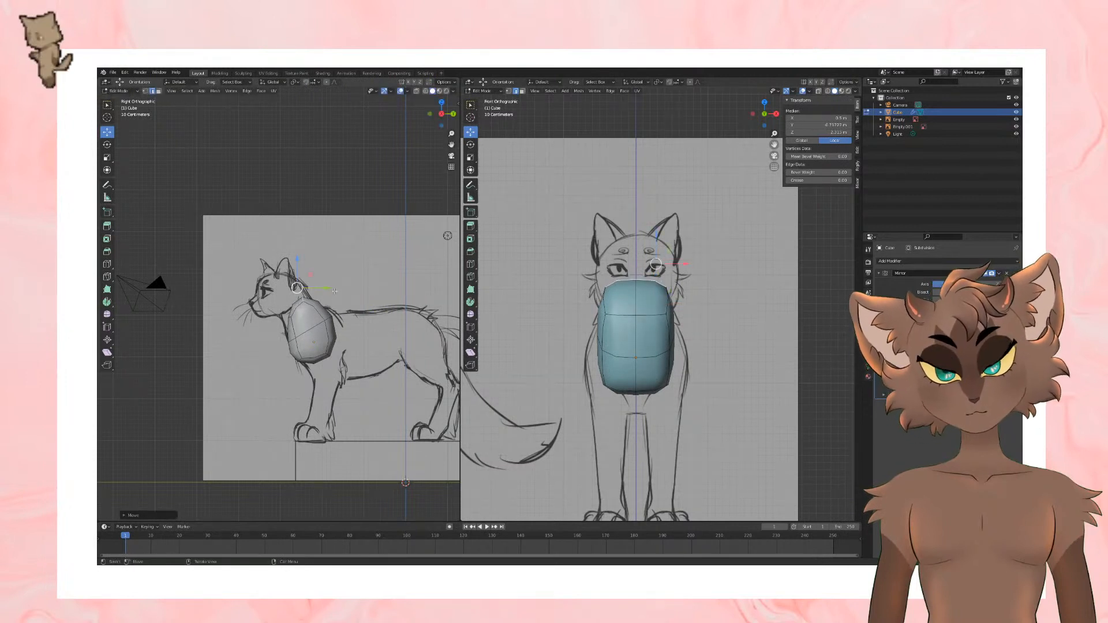
{"action": "left_click", "coordinate": [289, 321]}
{"action": "key", "text": "g"}
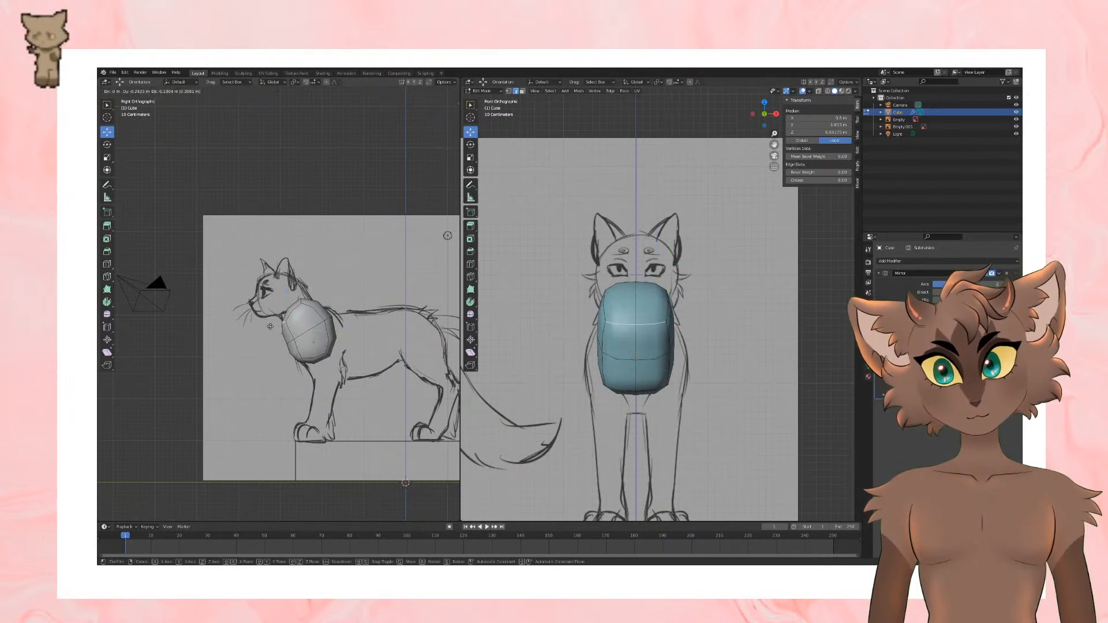
{"action": "left_click", "coordinate": [270, 327]}
Step: Select the chest block's rear faces and extrude them backward along the cat's torso
{"action": "left_click", "coordinate": [184, 107]}
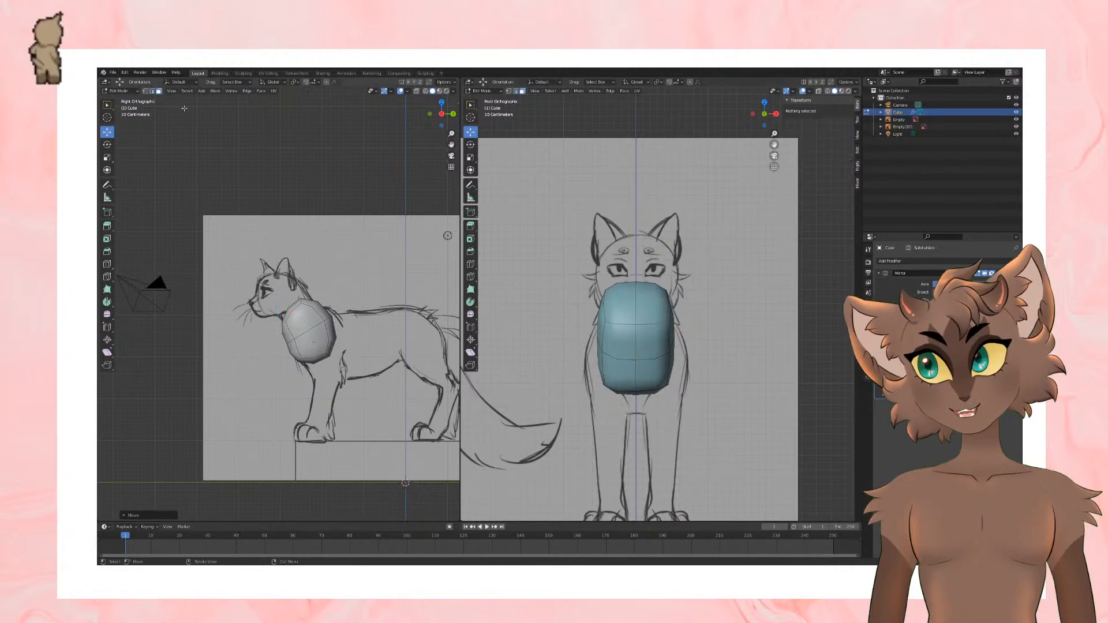
{"action": "left_click", "coordinate": [334, 338]}
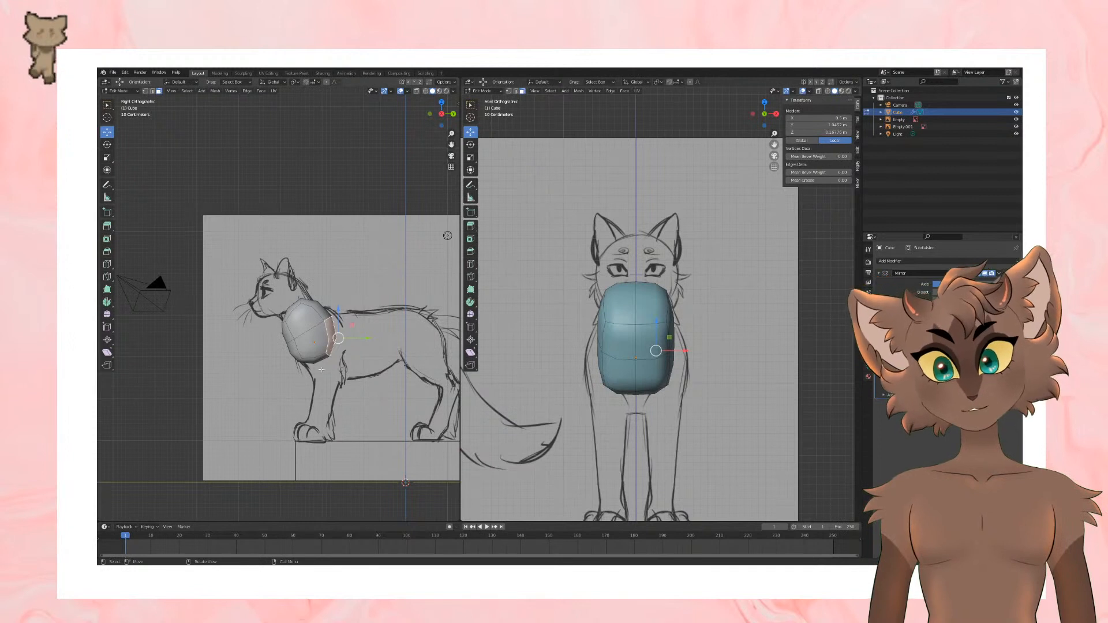
{"action": "left_click", "coordinate": [341, 355]}
{"action": "left_click_drag", "start_coordinate": [322, 348], "coordinate": [372, 320]}
{"action": "key", "text": "e"}
{"action": "left_click", "coordinate": [404, 350]}
Step: Adjust the angle and scale of the extruded end faces to match the belly and back lines
{"action": "left_click", "coordinate": [108, 145]}
{"action": "left_click", "coordinate": [108, 133]}
{"action": "key", "text": "s"}
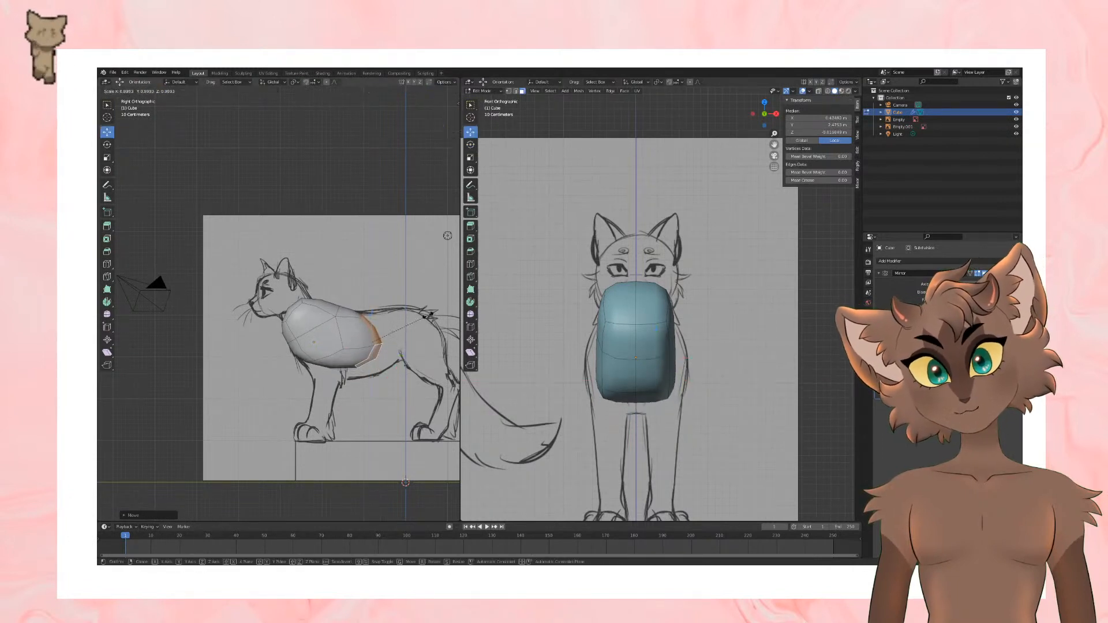
{"action": "left_click", "coordinate": [370, 320]}
{"action": "left_click", "coordinate": [152, 90]}
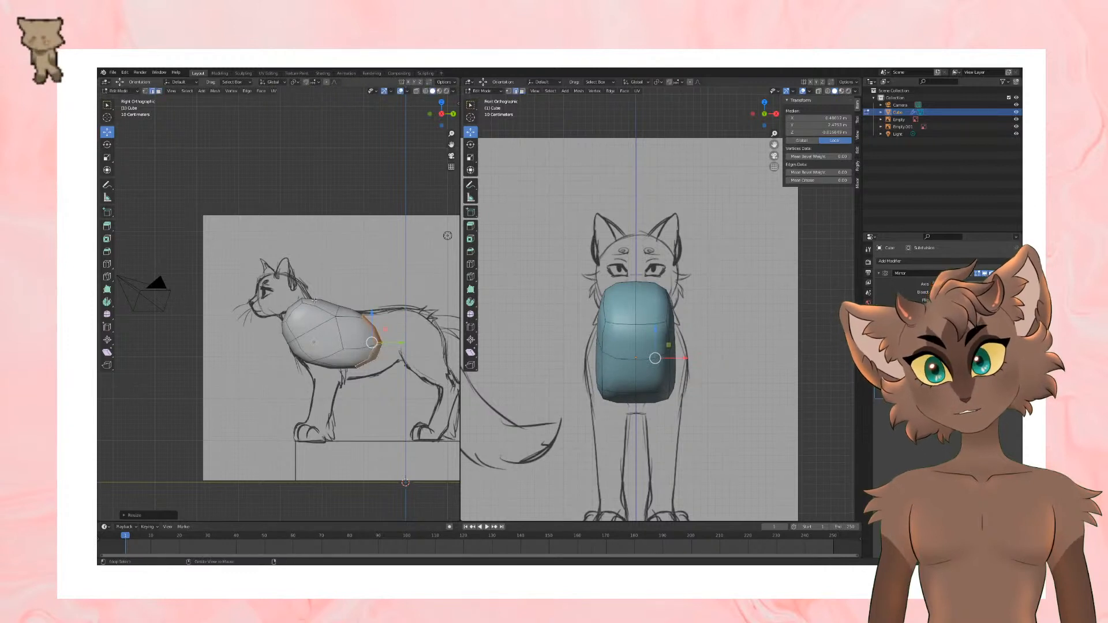
Step: Undo the torso extrusion and the edits before it, returning to the simple chest block without its middle loop cut
{"action": "left_click", "coordinate": [339, 339], "text": "alt"}
{"action": "key", "text": "ctrl+z"}
{"action": "key", "text": "ctrl+z"}
{"action": "key", "text": "ctrl+z"}
{"action": "key", "text": "ctrl+z"}
{"action": "key", "text": "ctrl+z"}
{"action": "key", "text": "ctrl+z"}
{"action": "key", "text": "ctrl+z"}
{"action": "key", "text": "ctrl+z"}
{"action": "key", "text": "ctrl+z"}
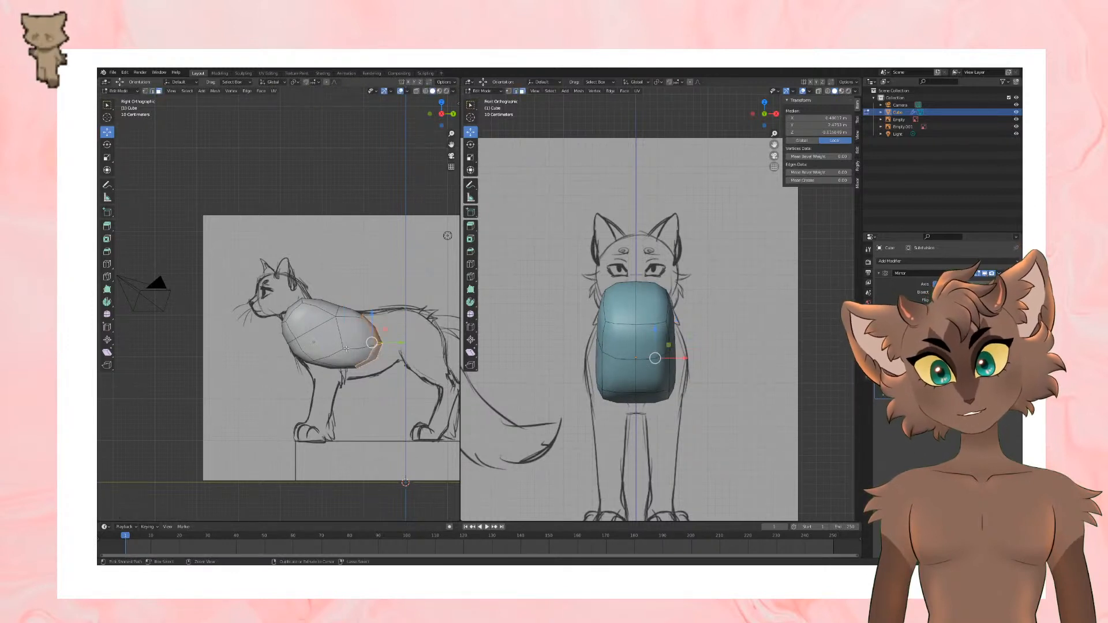
{"action": "key", "text": "ctrl+shift+z"}
{"action": "key", "text": "ctrl+shift+z"}
{"action": "key", "text": "ctrl+shift+z"}
{"action": "key", "text": "ctrl+shift+z"}
{"action": "key", "text": "ctrl+shift+z"}
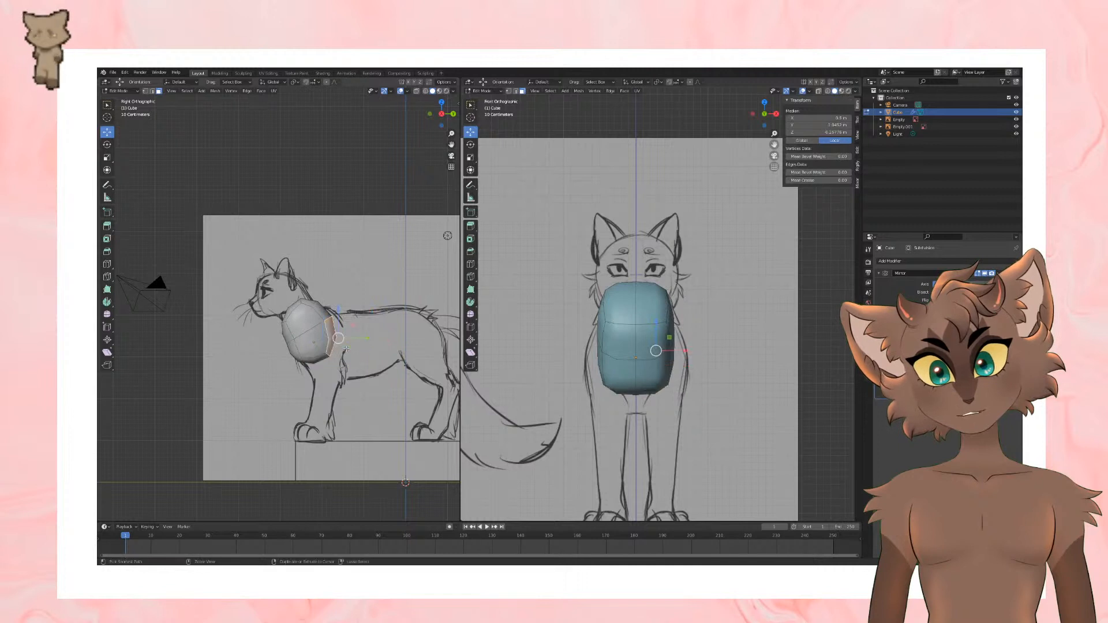
{"action": "key", "text": "ctrl+z"}
{"action": "key", "text": "ctrl+z"}
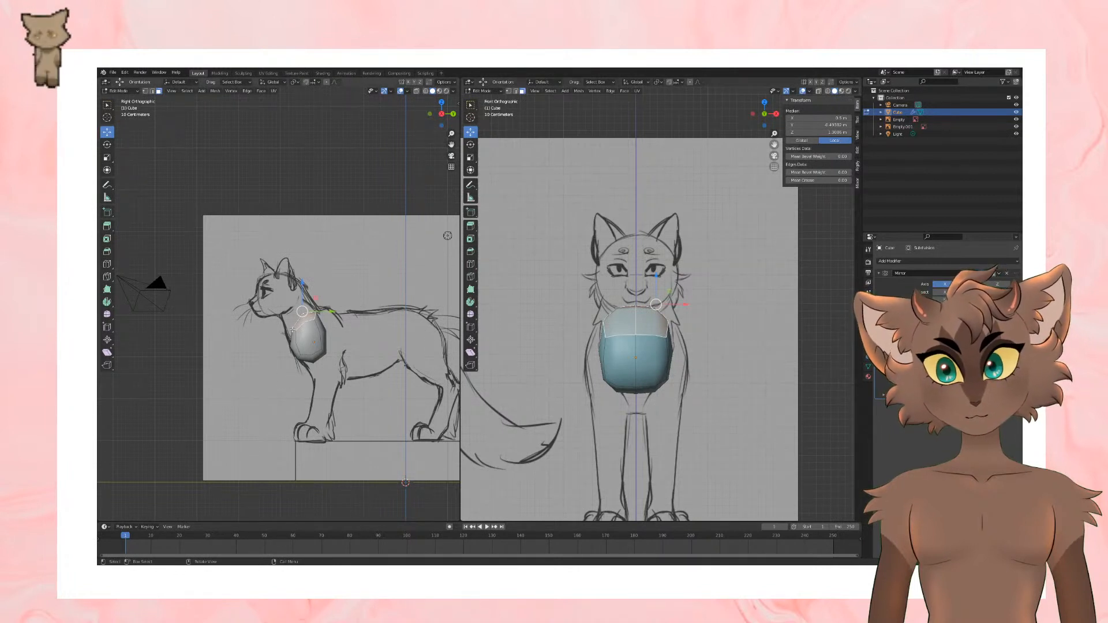
Step: Select the chest block's front middle edge and move it slightly forward toward the neck outline in the side view
{"action": "left_click", "coordinate": [153, 91]}
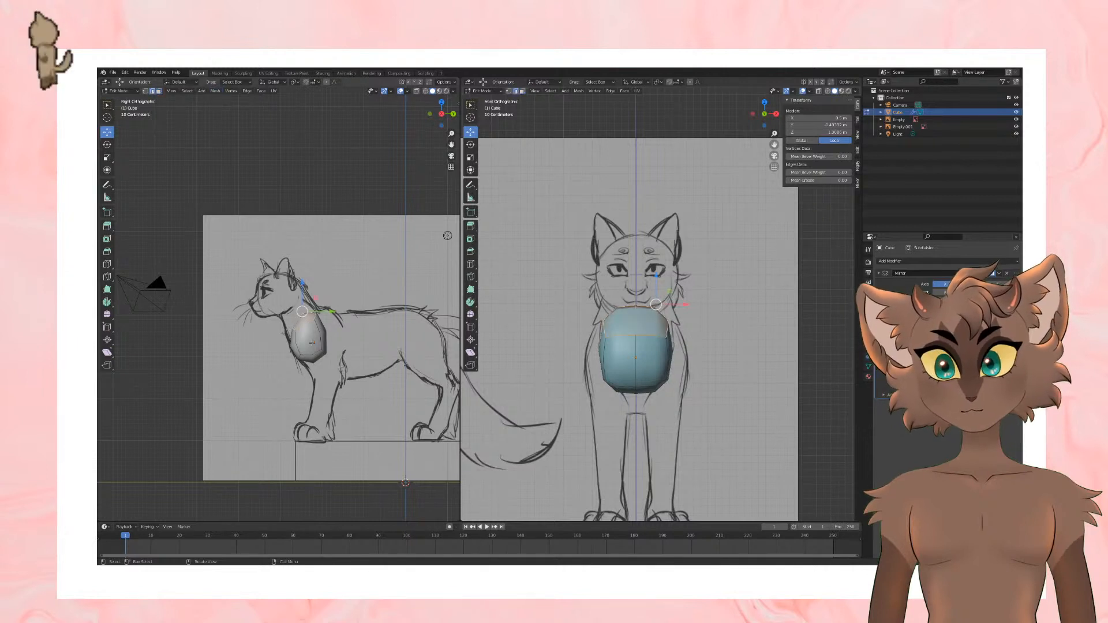
{"action": "left_click", "coordinate": [313, 335]}
{"action": "left_click", "coordinate": [295, 329]}
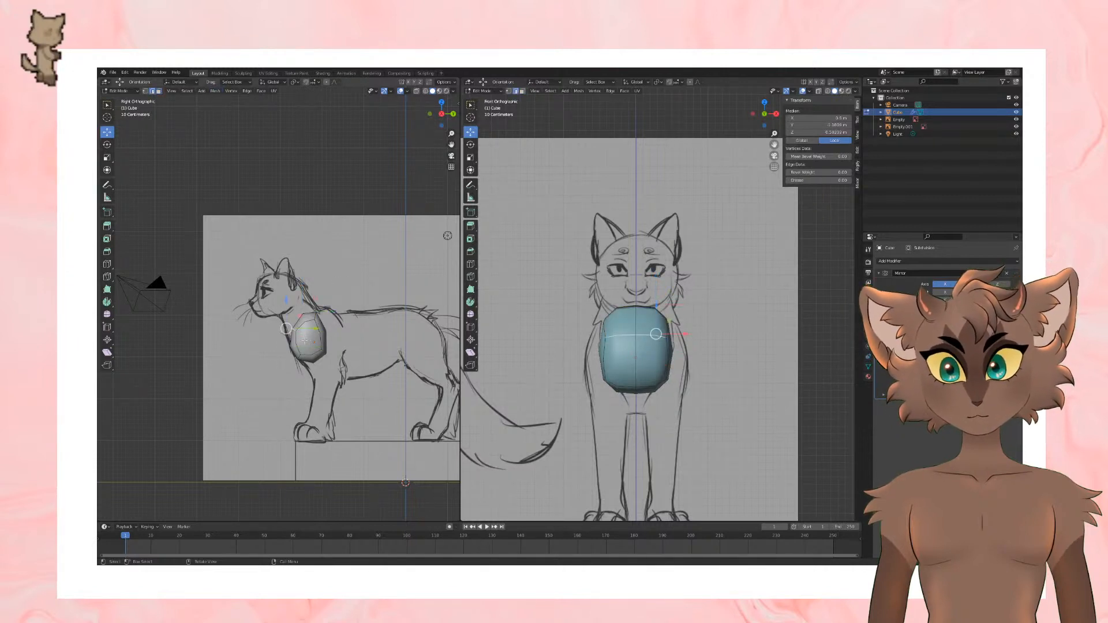
{"action": "left_click_drag", "start_coordinate": [310, 328], "coordinate": [306, 327]}
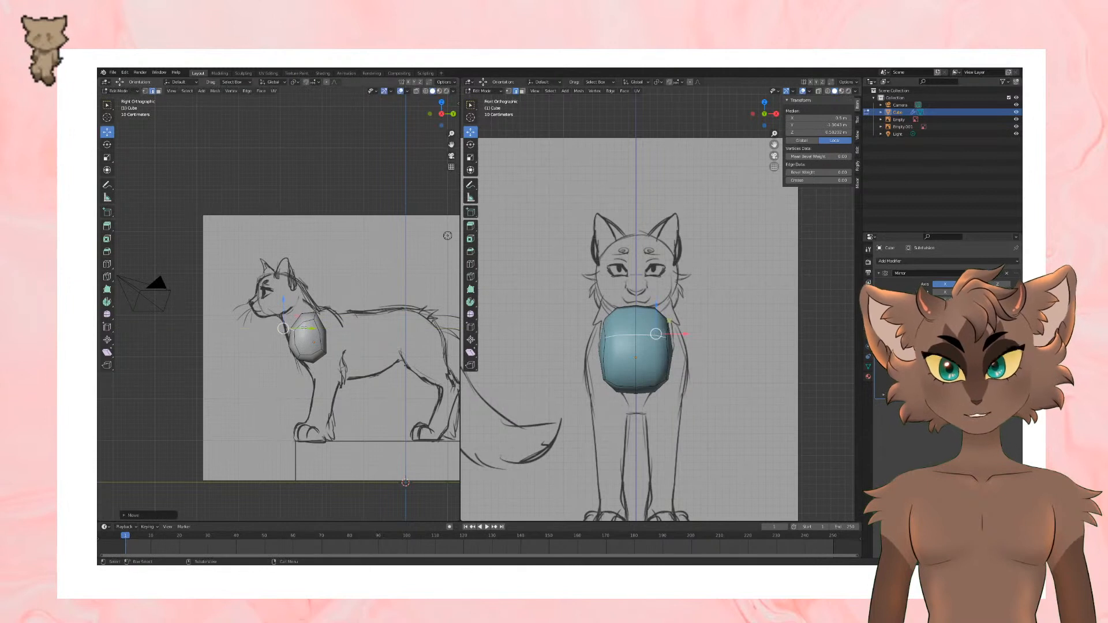
Step: Add a horizontal loop cut around the chest block's middle and move the upper rear edge up and back to the shoulder line
{"action": "left_click", "coordinate": [107, 264]}
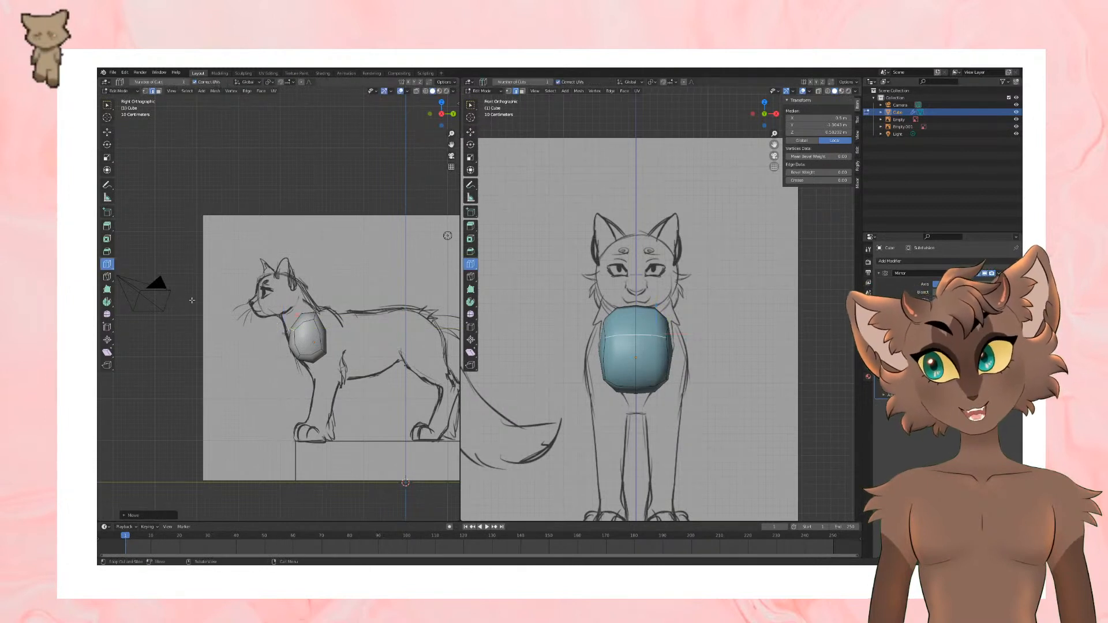
{"action": "left_click", "coordinate": [311, 339]}
{"action": "left_click", "coordinate": [107, 132]}
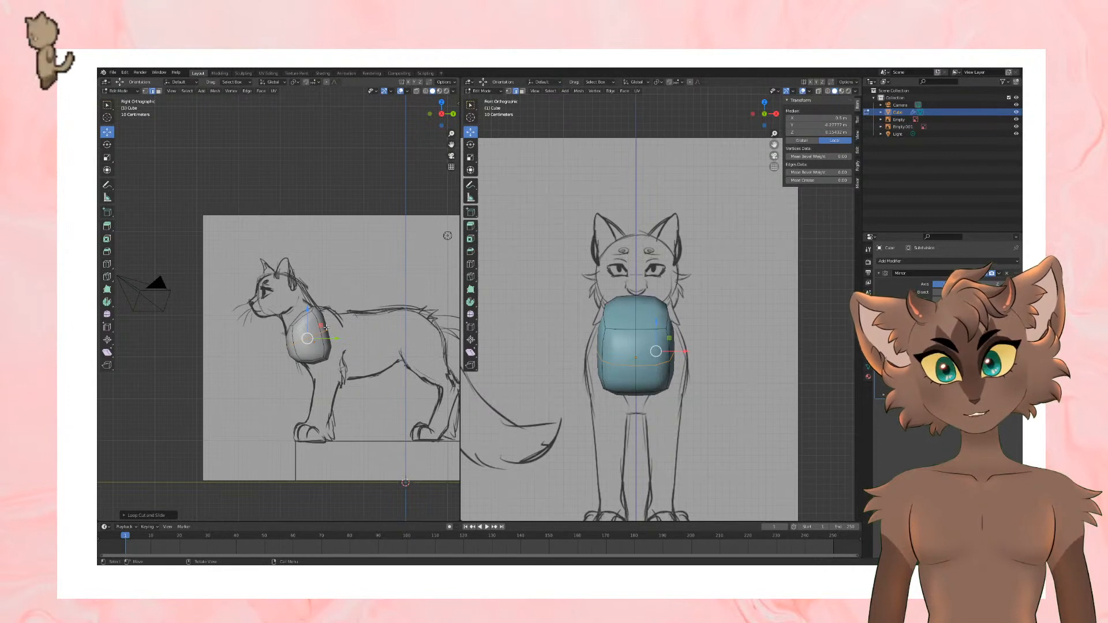
{"action": "left_click", "coordinate": [326, 327]}
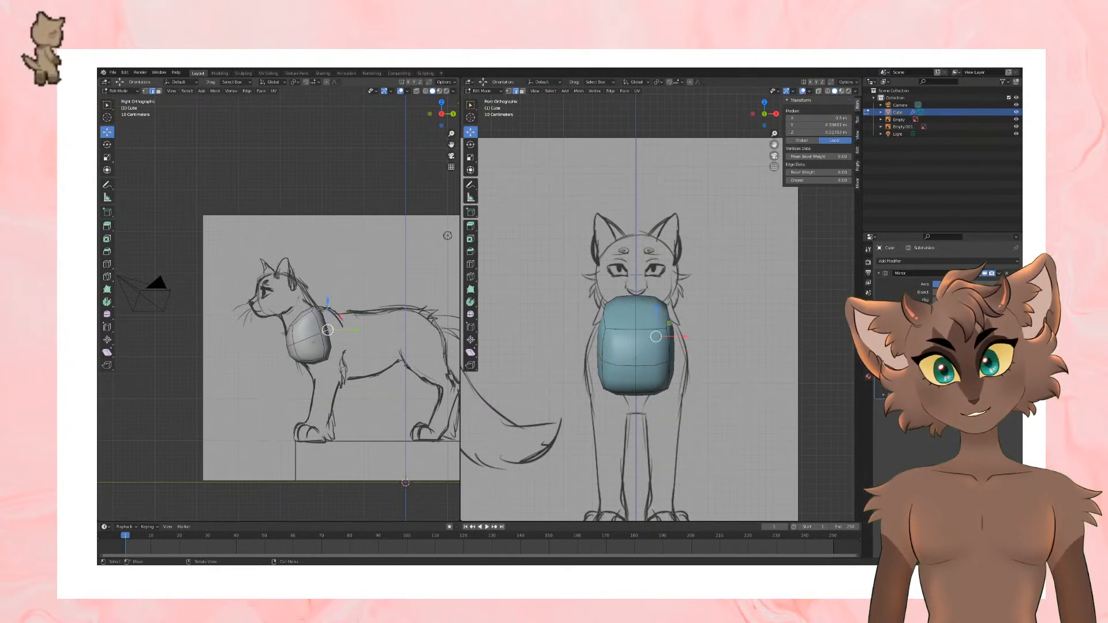
{"action": "left_click_drag", "start_coordinate": [326, 307], "coordinate": [358, 312]}
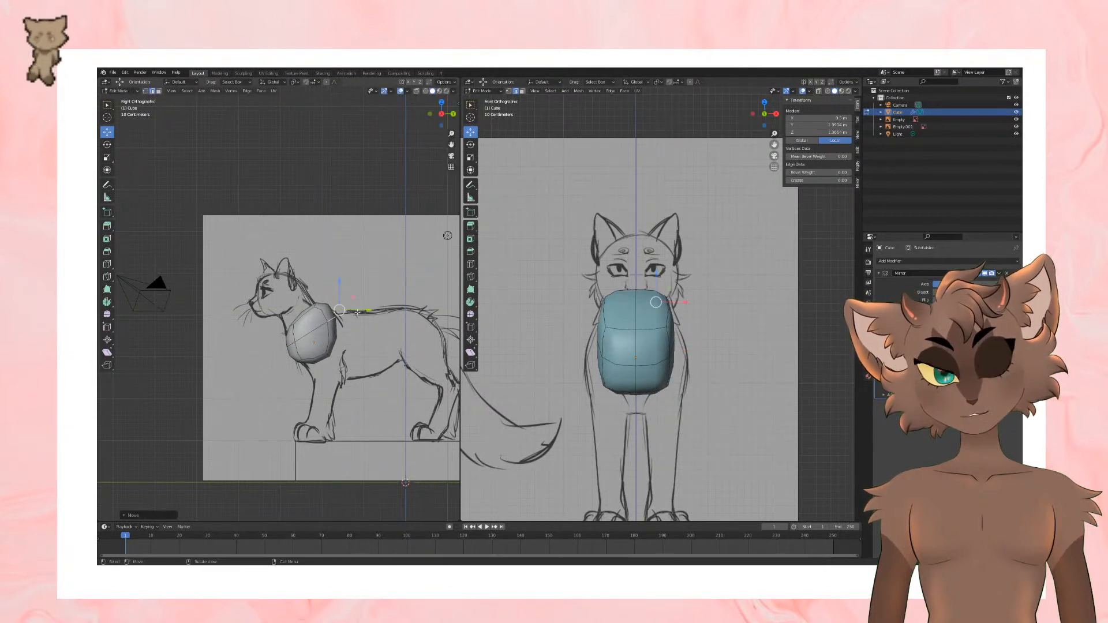
Step: Select the chest block's bottom face and move it backward in the side view
{"action": "left_click", "coordinate": [159, 91]}
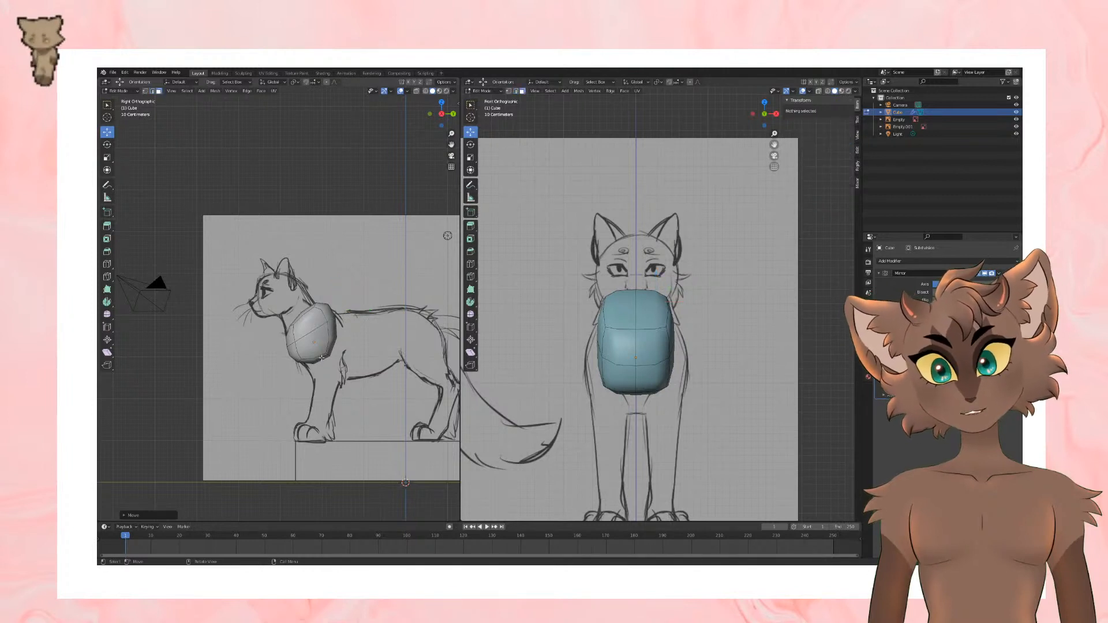
{"action": "left_click", "coordinate": [322, 358]}
{"action": "left_click", "coordinate": [351, 364]}
{"action": "left_click", "coordinate": [322, 356]}
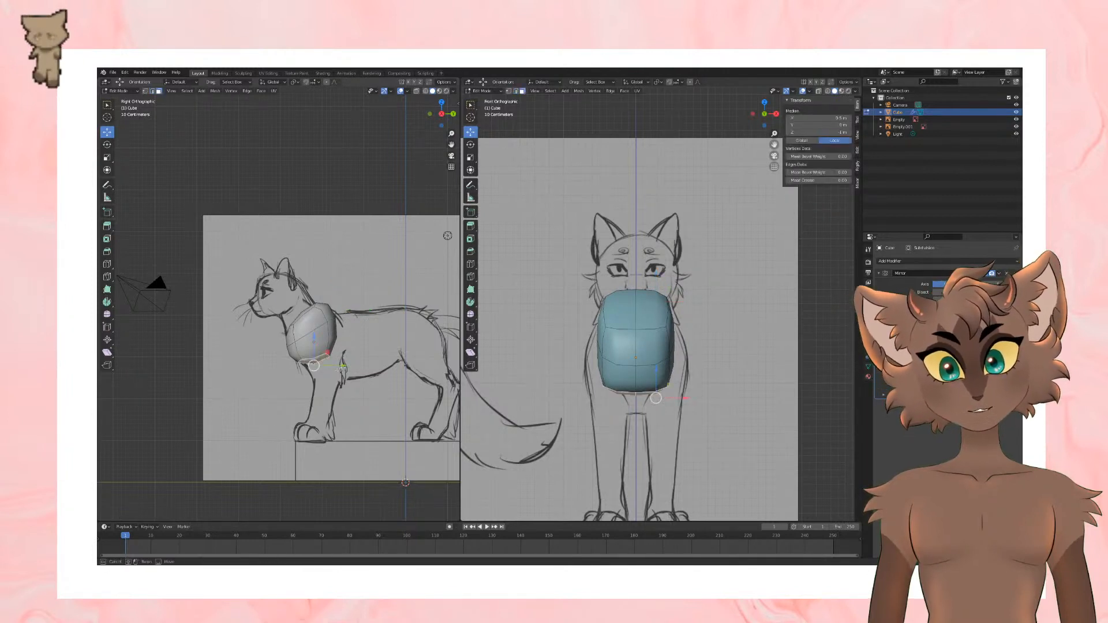
{"action": "left_click", "coordinate": [345, 367]}
{"action": "left_click", "coordinate": [325, 359]}
{"action": "left_click", "coordinate": [352, 350]}
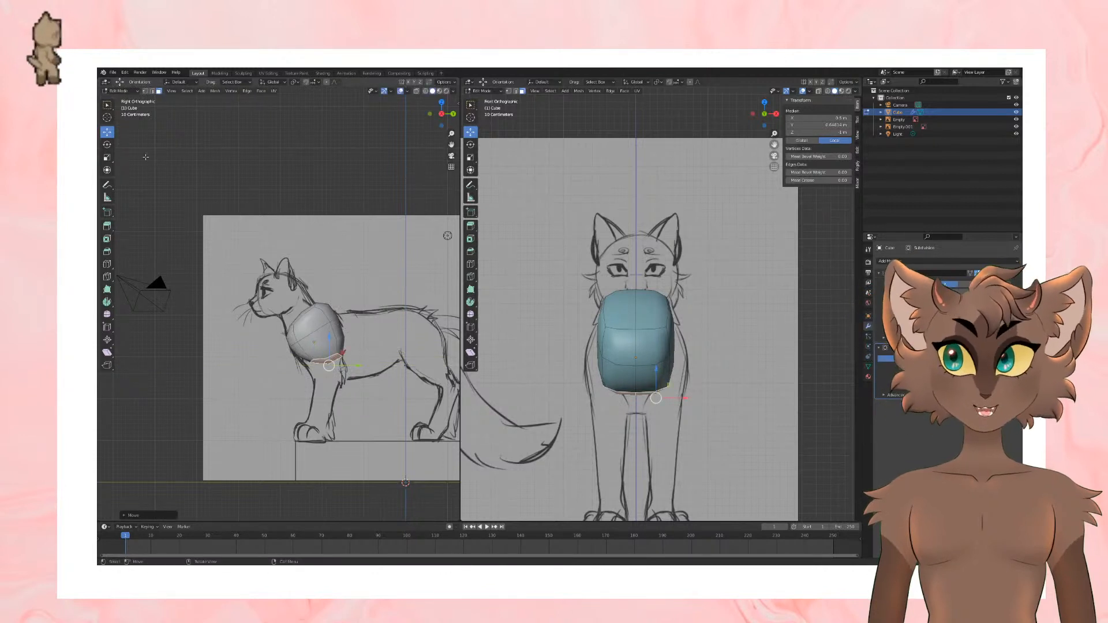
Step: Rotate the chest block's bottom face and move it up and back so it faces along the torso
{"action": "left_click", "coordinate": [106, 144]}
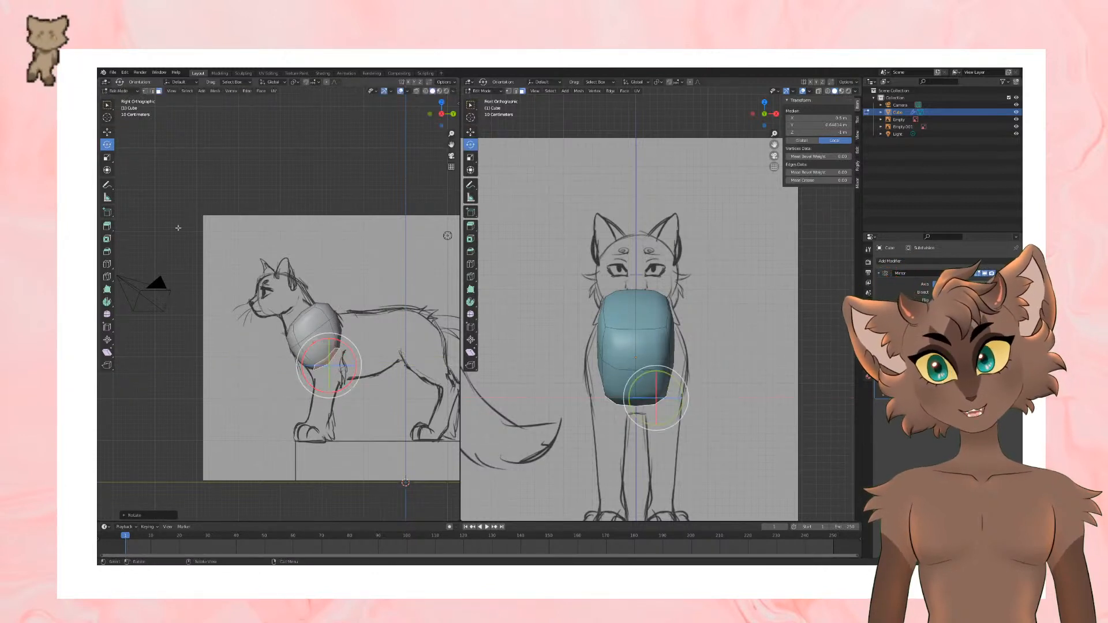
{"action": "left_click", "coordinate": [107, 132]}
{"action": "left_click_drag", "start_coordinate": [348, 366], "coordinate": [363, 354]}
Step: Select the chest block's middle edge loop, scale it down slightly and shift it to fit the chest outline
{"action": "left_click", "coordinate": [152, 91]}
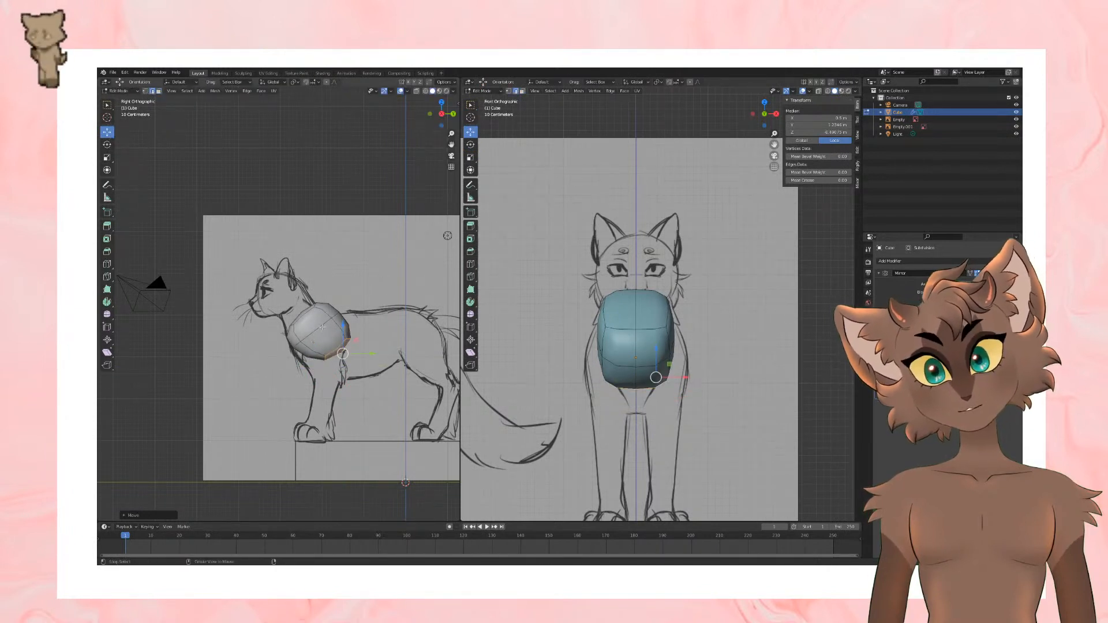
{"action": "left_click", "coordinate": [321, 327], "text": "alt"}
{"action": "key", "text": "s"}
{"action": "left_click", "coordinate": [342, 319]}
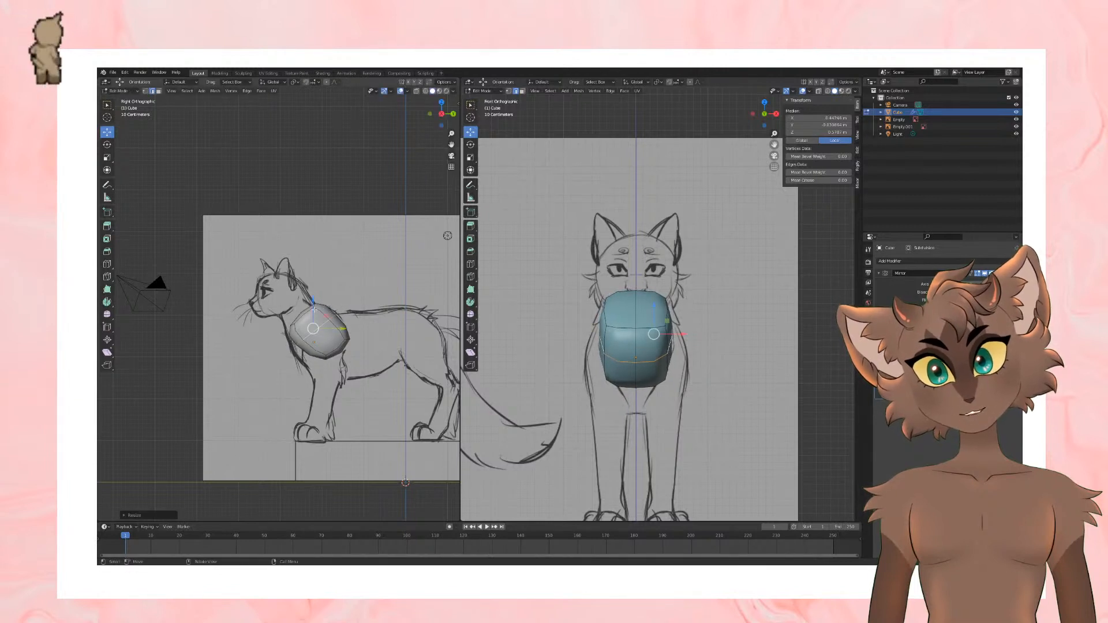
{"action": "key", "text": "g"}
{"action": "left_click", "coordinate": [341, 333]}
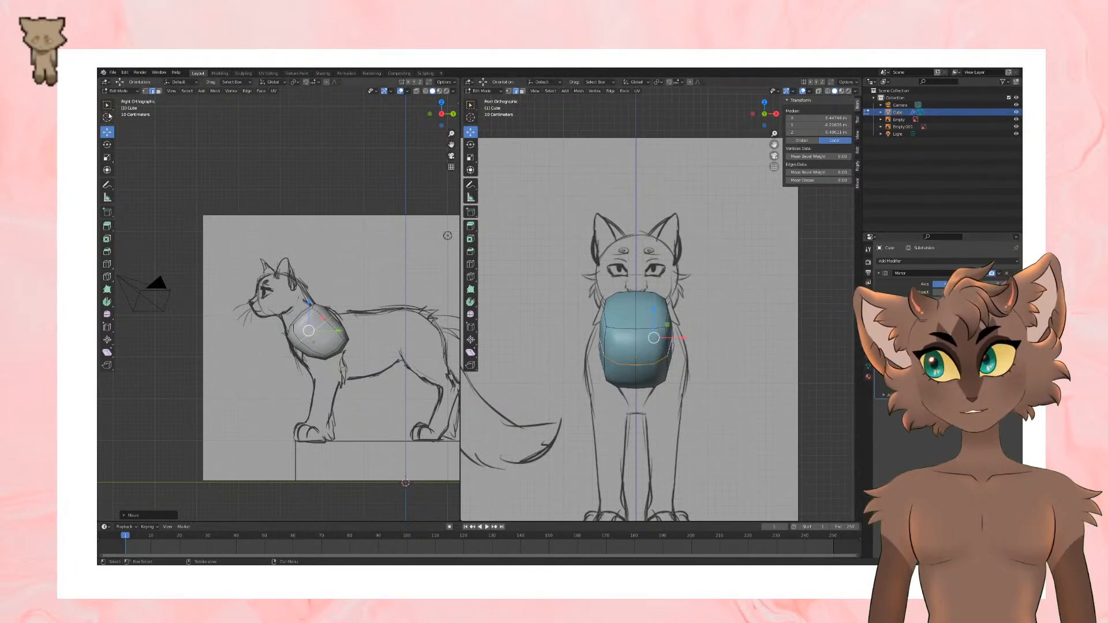
Step: Select the chest block's lower rear face and scale it up to match the ribcage width
{"action": "left_click", "coordinate": [422, 234]}
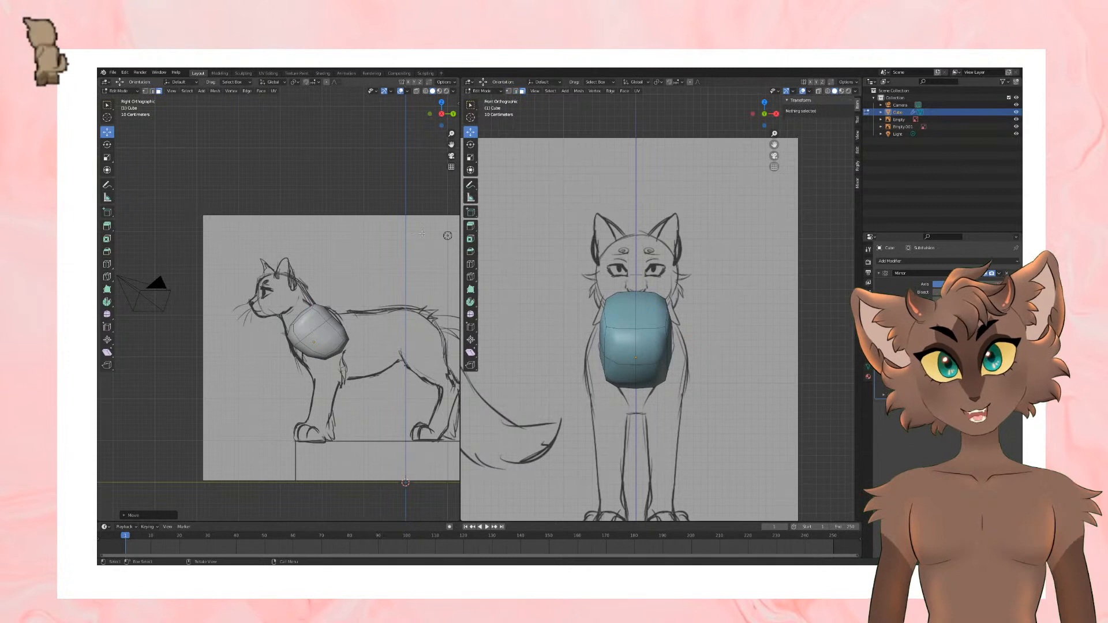
{"action": "left_click", "coordinate": [337, 352]}
{"action": "key", "text": "s"}
{"action": "left_click", "coordinate": [435, 284]}
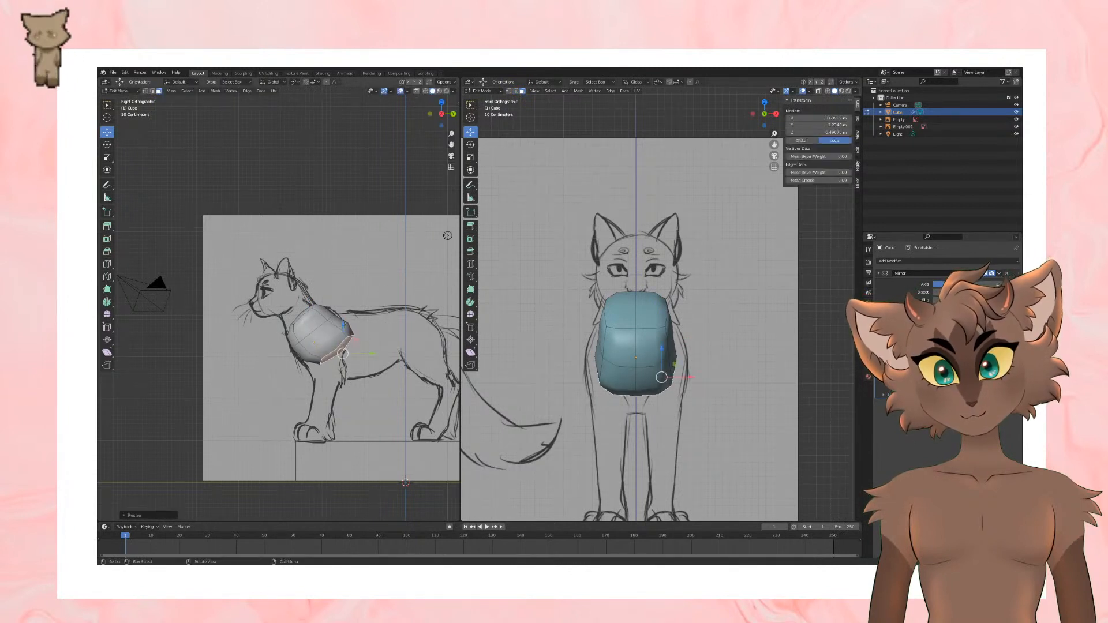
Step: Reposition the lower rear face and extrude it backward along the belly
{"action": "left_click_drag", "start_coordinate": [345, 324], "coordinate": [327, 346]}
{"action": "left_click", "coordinate": [107, 144]}
{"action": "key", "text": "e"}
{"action": "left_click", "coordinate": [435, 356]}
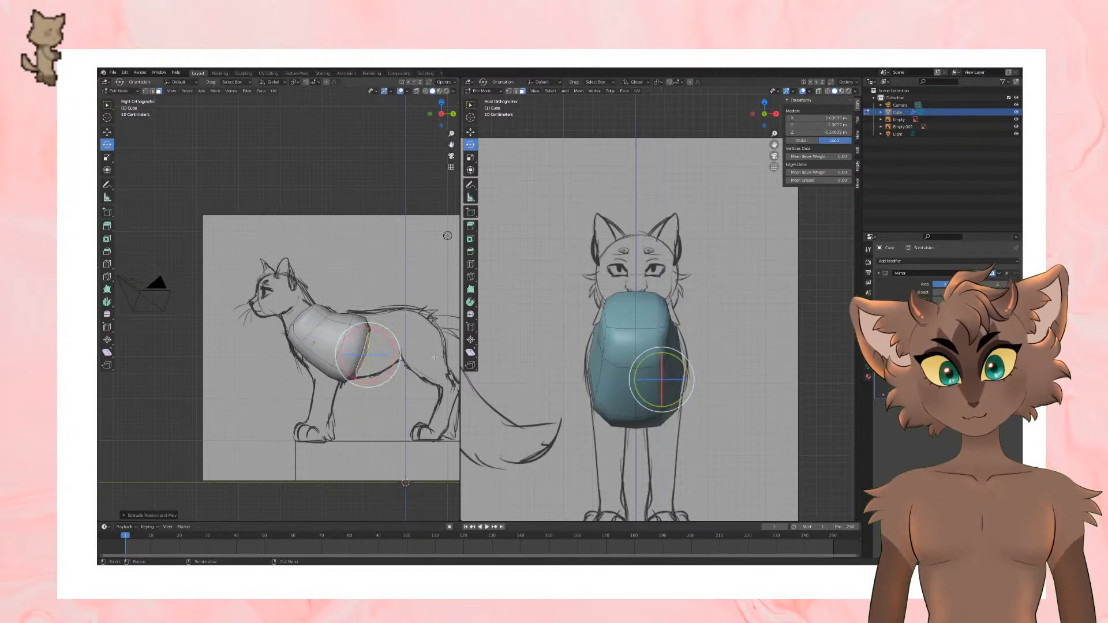
Step: Move, rotate and scale the extruded end face to fit between the belly and back lines
{"action": "left_click", "coordinate": [108, 132]}
{"action": "left_click_drag", "start_coordinate": [382, 354], "coordinate": [375, 315]}
{"action": "left_click", "coordinate": [107, 144]}
{"action": "key", "text": "s"}
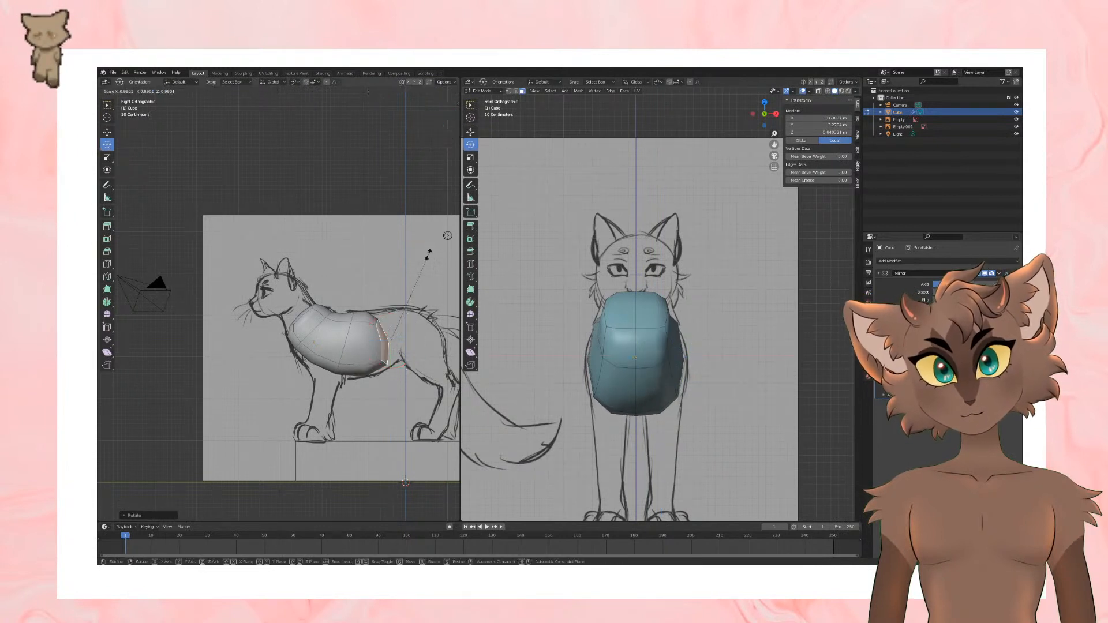
{"action": "left_click", "coordinate": [423, 261]}
Step: Select the edge loop behind the ribcage and rescale it to match the body outline
{"action": "left_click", "coordinate": [152, 92]}
{"action": "left_click", "coordinate": [108, 132]}
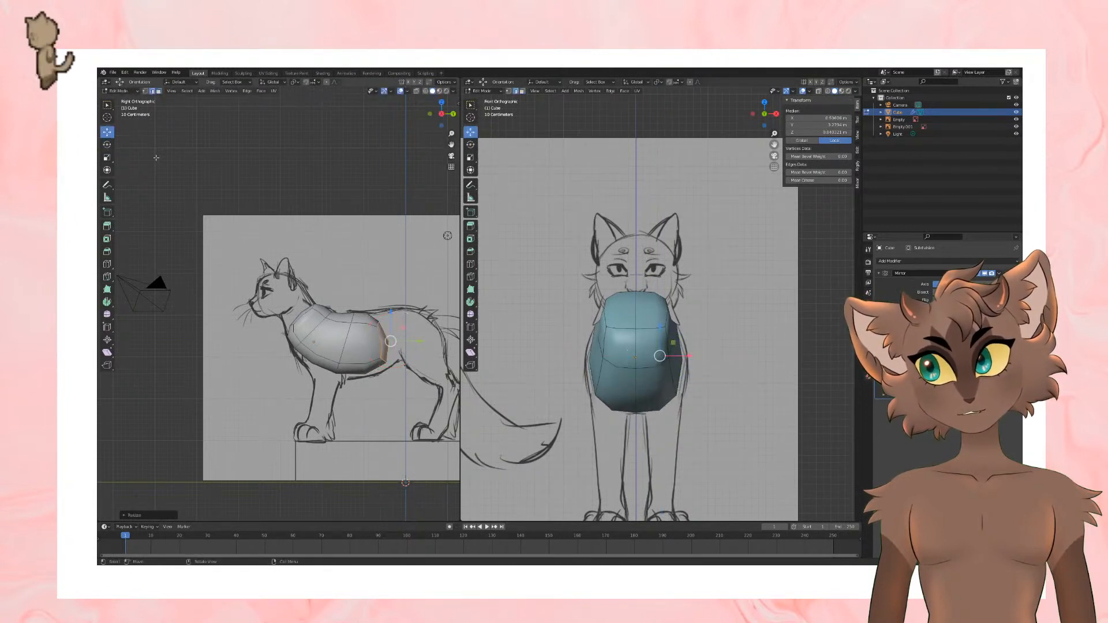
{"action": "left_click", "coordinate": [349, 342], "text": "alt"}
{"action": "key", "text": "s"}
{"action": "left_click", "coordinate": [392, 275]}
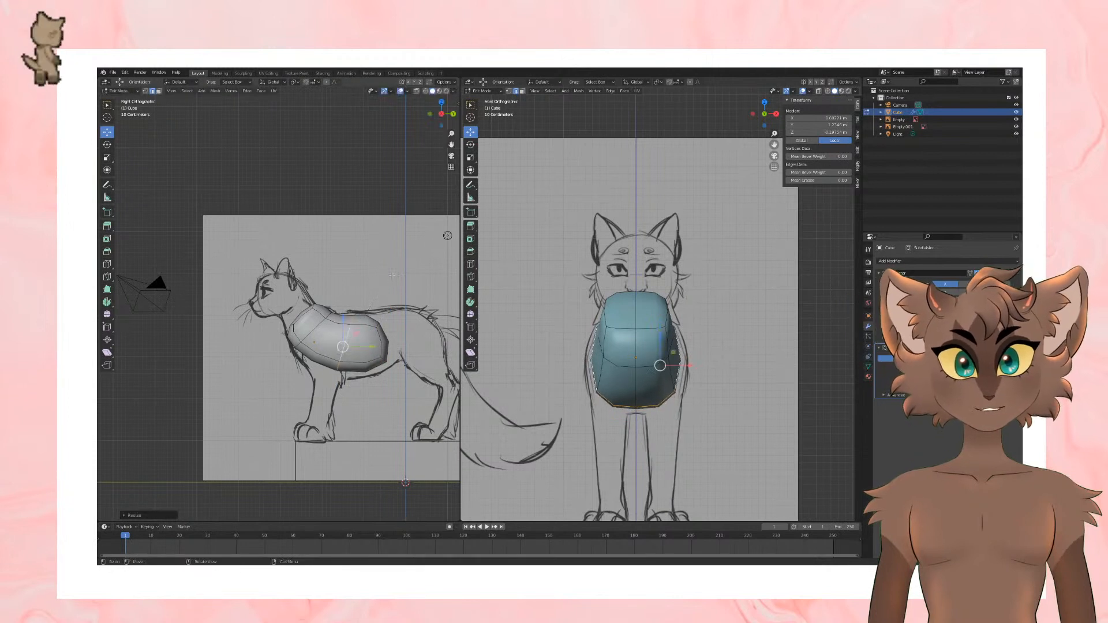
Step: Extrude the torso's rear end face backward to the base of the tail and scale it down
{"action": "left_click", "coordinate": [160, 91]}
{"action": "left_click", "coordinate": [387, 337]}
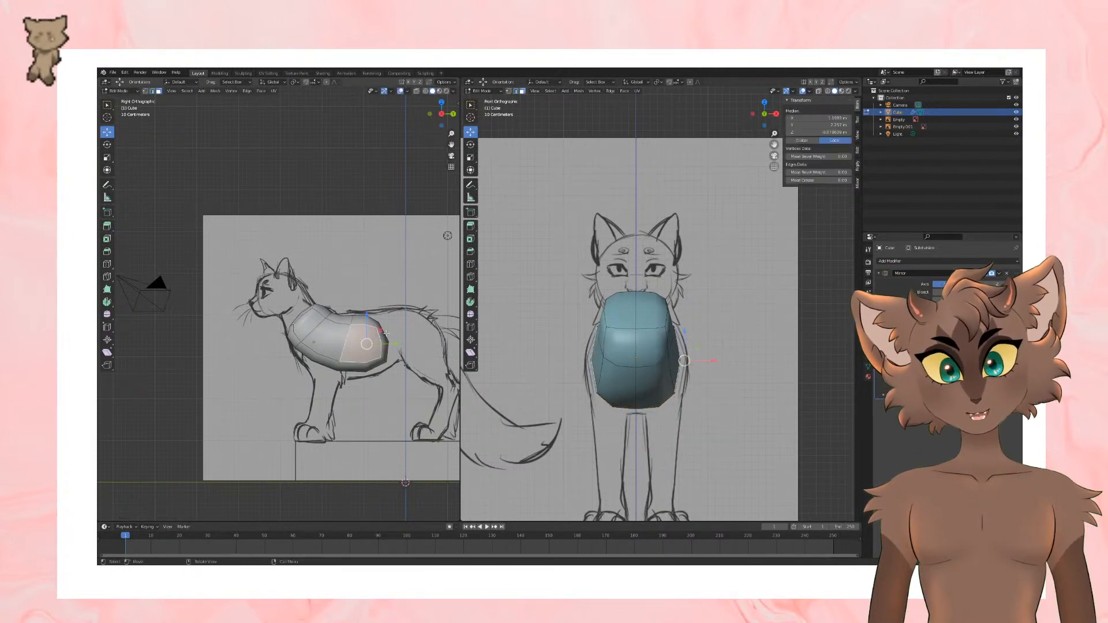
{"action": "left_click", "coordinate": [387, 340]}
{"action": "left_click", "coordinate": [388, 340]}
{"action": "middle_click_drag", "start_coordinate": [424, 314], "coordinate": [373, 315], "text": "shift"}
{"action": "key", "text": "e"}
{"action": "left_click", "coordinate": [441, 304]}
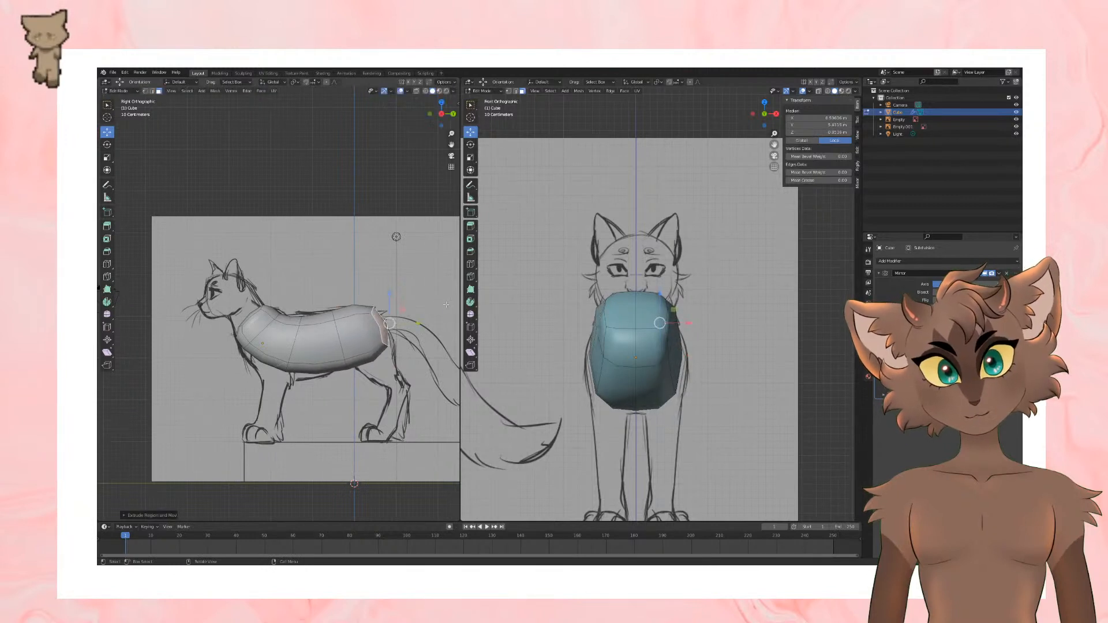
{"action": "key", "text": "s"}
{"action": "left_click", "coordinate": [421, 309]}
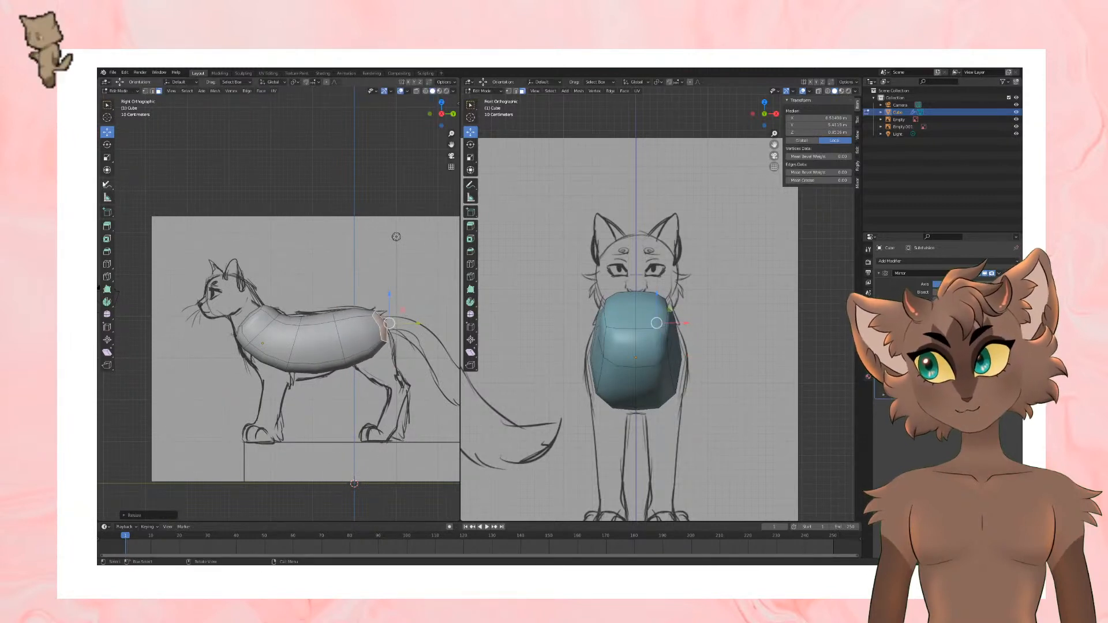
Step: Select the edge loop in front of the hips and scale it to match the waist outline
{"action": "left_click", "coordinate": [152, 91]}
{"action": "left_click", "coordinate": [341, 345], "text": "alt"}
{"action": "key", "text": "s"}
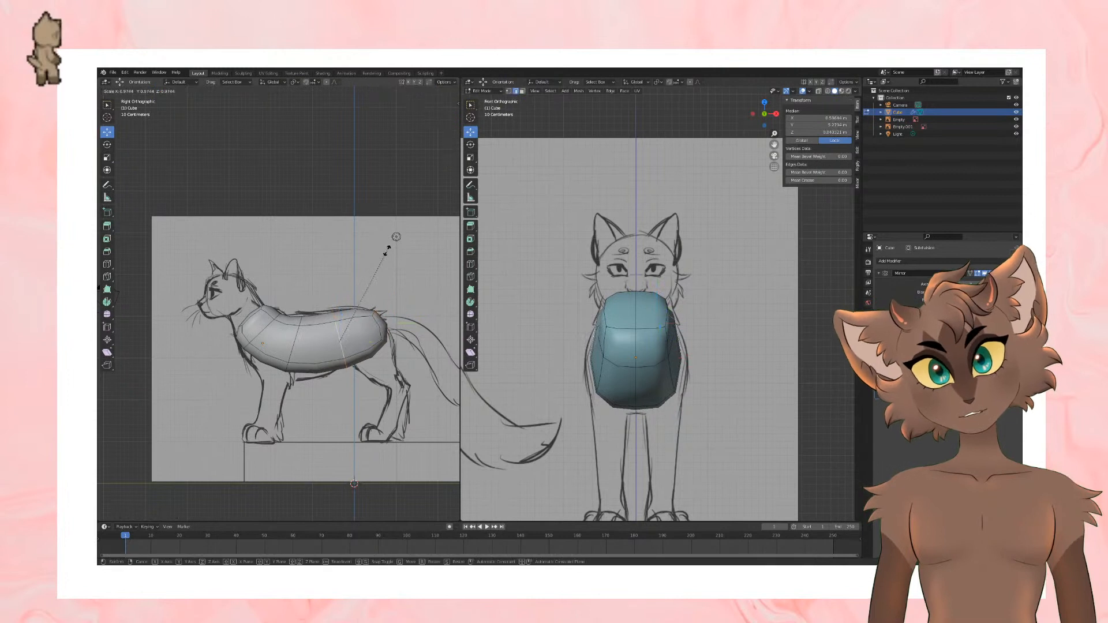
{"action": "left_click", "coordinate": [386, 254]}
Step: Add a crosswise loop cut at mid-torso and a lengthwise loop cut along the body's upper side
{"action": "left_click", "coordinate": [107, 263]}
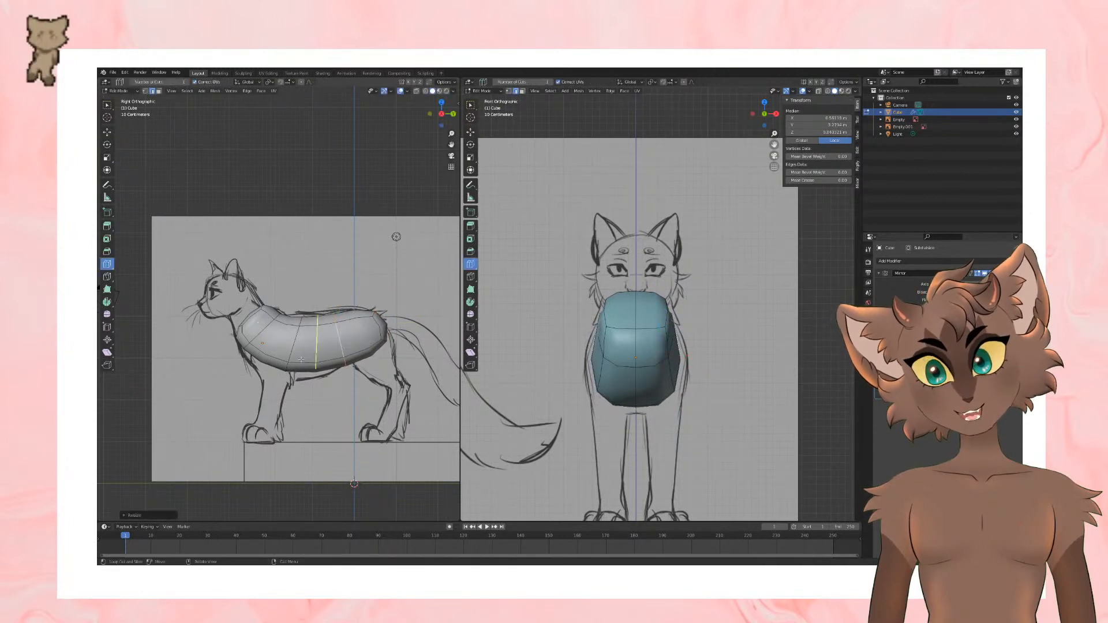
{"action": "left_click", "coordinate": [301, 360]}
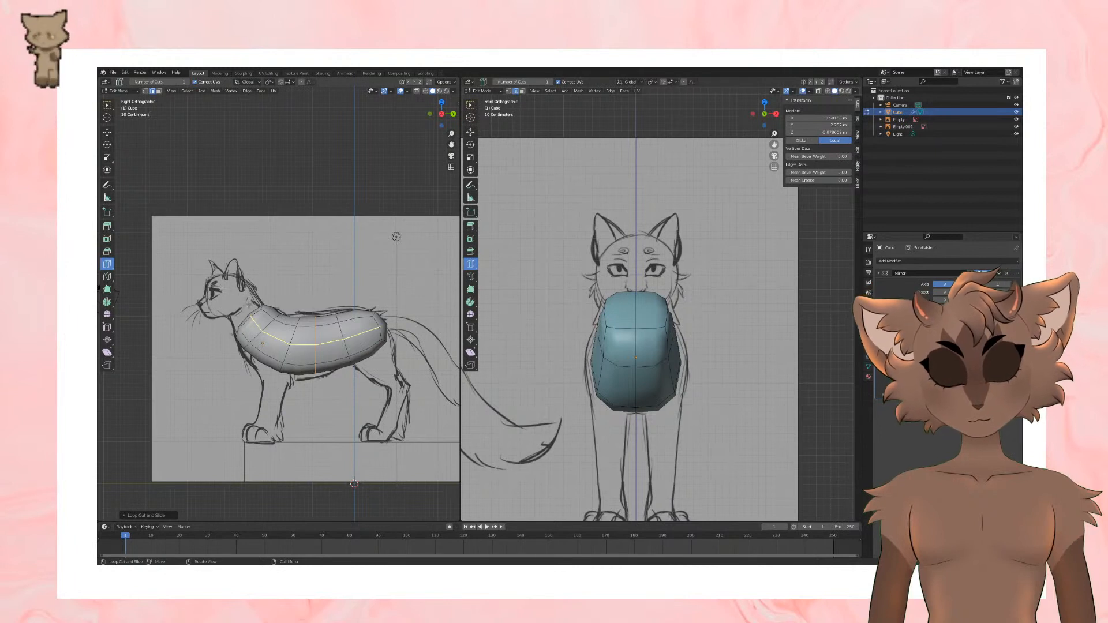
{"action": "mouse_move", "coordinate": [287, 269]}
{"action": "middle_mouse_down", "text": "shift"}
{"action": "mouse_move", "coordinate": [294, 282]}
{"action": "mouse_move", "coordinate": [247, 274]}
{"action": "mouse_move", "coordinate": [255, 286]}
{"action": "middle_mouse_up", "text": "shift"}
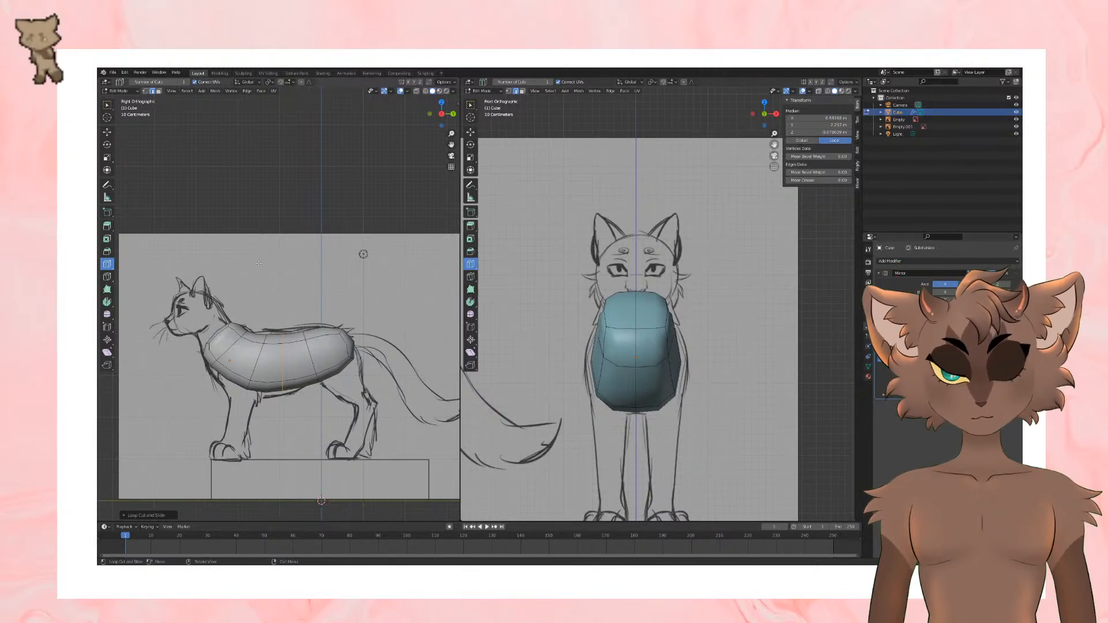
{"action": "middle_click_drag", "start_coordinate": [214, 272], "coordinate": [238, 271], "text": "shift"}
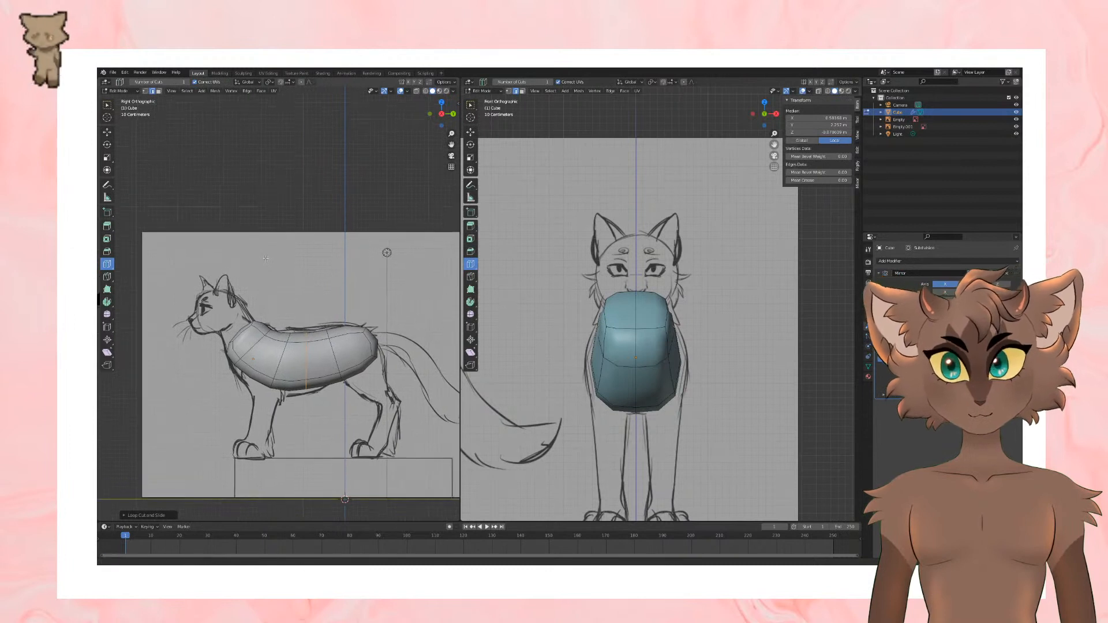
{"action": "left_click", "coordinate": [100, 157]}
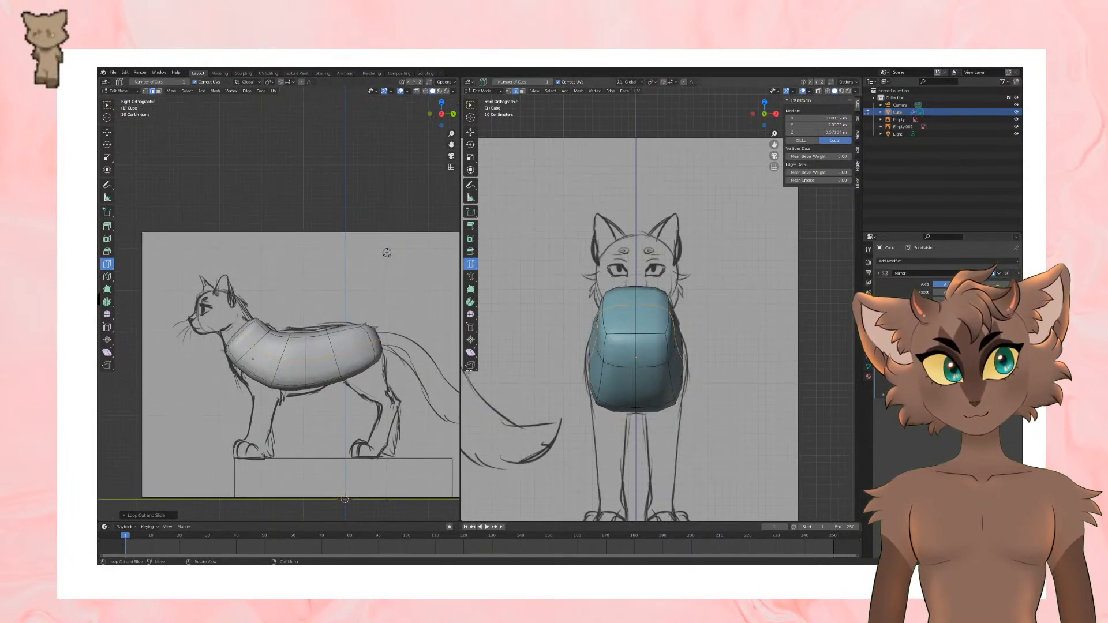
Step: Select the faces at the neck end of the torso
{"action": "left_click", "coordinate": [107, 132]}
{"action": "left_click", "coordinate": [159, 92]}
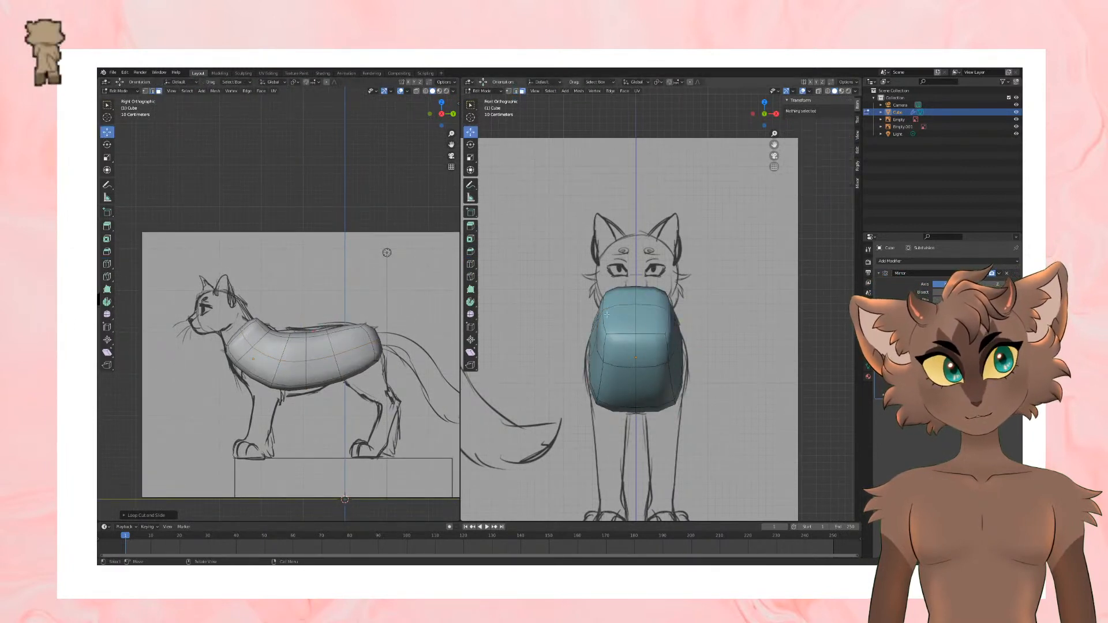
{"action": "left_click", "coordinate": [622, 296]}
{"action": "left_click", "coordinate": [619, 319], "text": "shift"}
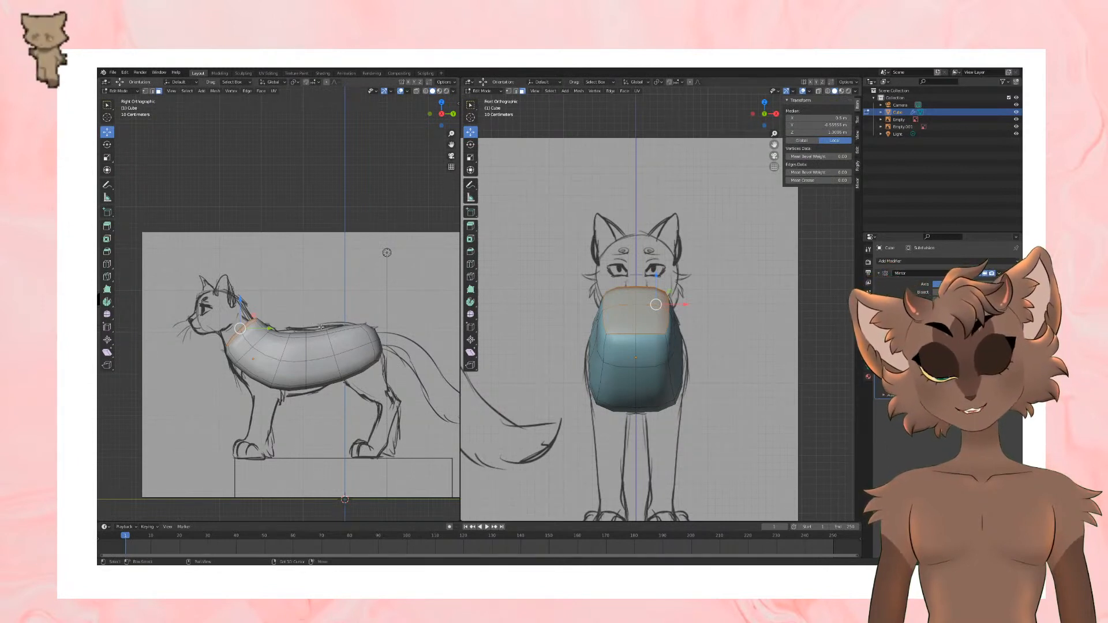
{"action": "middle_click_drag", "start_coordinate": [321, 327], "coordinate": [324, 307], "text": "shift"}
{"action": "middle_click_drag", "start_coordinate": [554, 340], "coordinate": [573, 327], "text": "shift"}
{"action": "mouse_move", "coordinate": [299, 346]}
{"action": "middle_mouse_down", "text": "shift"}
{"action": "mouse_move", "coordinate": [313, 347]}
{"action": "mouse_move", "coordinate": [293, 355]}
{"action": "middle_mouse_up", "text": "shift"}
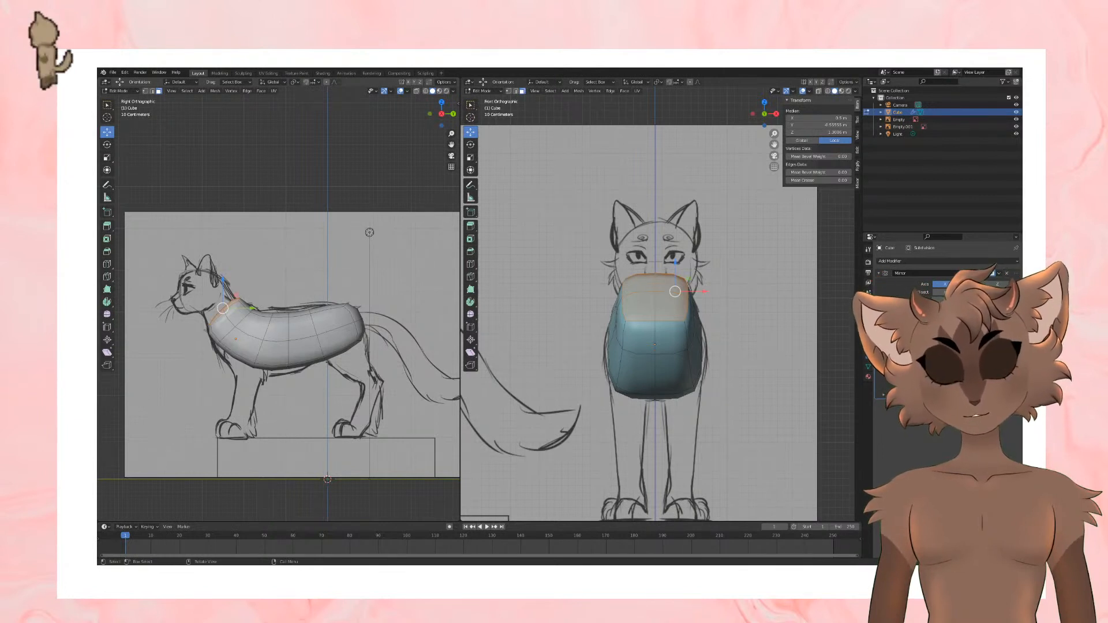
{"action": "middle_click_drag", "start_coordinate": [271, 346], "coordinate": [338, 368]}
Step: Add a lengthwise loop cut along the body
{"action": "left_click", "coordinate": [106, 264]}
{"action": "left_click", "coordinate": [295, 325]}
{"action": "left_click", "coordinate": [107, 132]}
{"action": "left_click", "coordinate": [159, 91]}
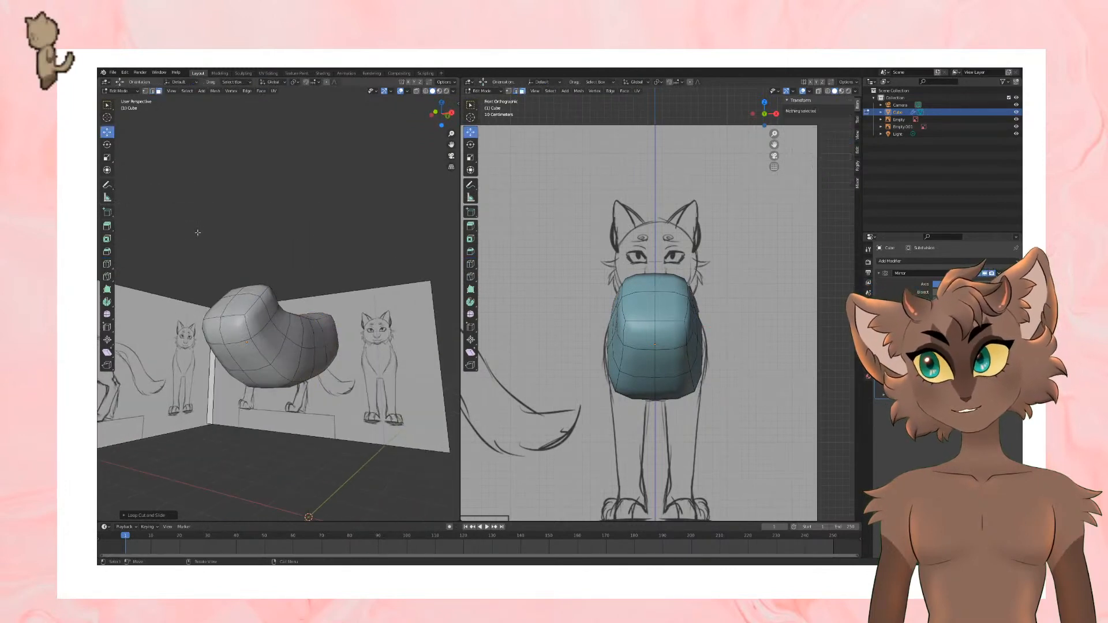
{"action": "middle_click_drag", "start_coordinate": [261, 365], "coordinate": [266, 330]}
{"action": "scroll", "coordinate": [548, 346], "scroll_direction": "down", "scroll_amount": 5}
{"action": "scroll", "coordinate": [549, 347], "scroll_direction": "up", "scroll_amount": 2}
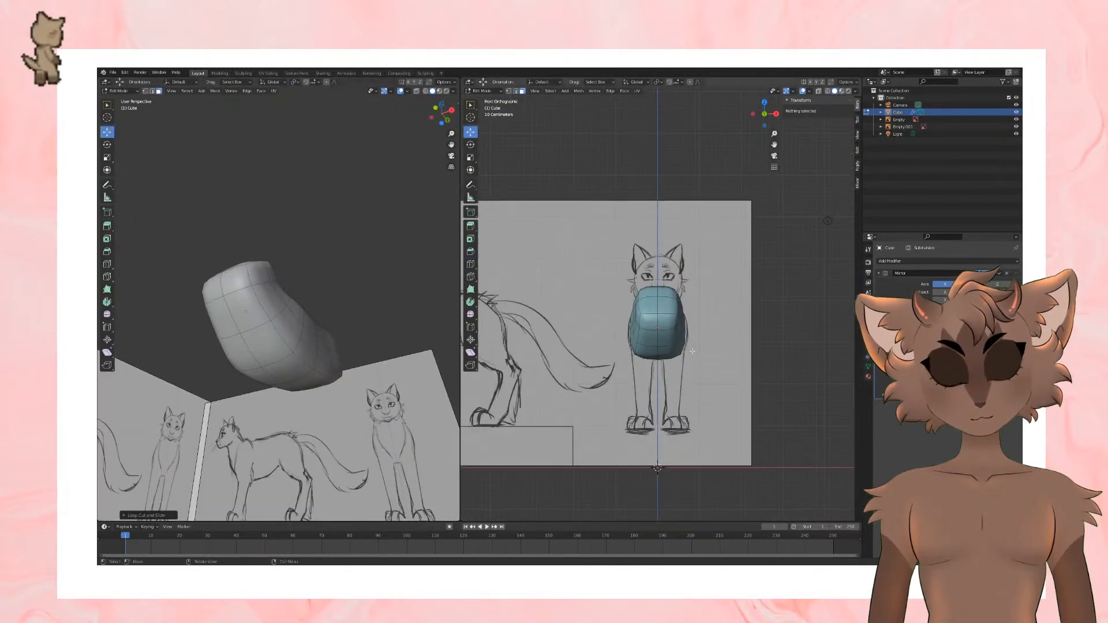
Step: Show the side reference in the second viewport and add another loop cut to the torso
{"action": "key", "text": "KP_3"}
{"action": "mouse_move", "coordinate": [305, 345]}
{"action": "middle_mouse_down"}
{"action": "mouse_move", "coordinate": [312, 366]}
{"action": "mouse_move", "coordinate": [303, 358]}
{"action": "mouse_move", "coordinate": [248, 390]}
{"action": "mouse_move", "coordinate": [277, 355]}
{"action": "mouse_move", "coordinate": [322, 339]}
{"action": "middle_mouse_up"}
{"action": "left_click", "coordinate": [294, 325]}
{"action": "left_click", "coordinate": [258, 333], "text": "shift"}
{"action": "key", "text": "ctrl+r"}
{"action": "left_click", "coordinate": [303, 357]}
{"action": "left_click", "coordinate": [108, 133]}
{"action": "left_click_drag", "start_coordinate": [325, 334], "coordinate": [315, 333]}
{"action": "middle_click_drag", "start_coordinate": [359, 292], "coordinate": [244, 336]}
Step: Select the faces on the lower shoulder and extrude them downward to start the front leg
{"action": "left_click", "coordinate": [222, 209]}
{"action": "left_click", "coordinate": [286, 312]}
{"action": "left_click", "coordinate": [268, 350]}
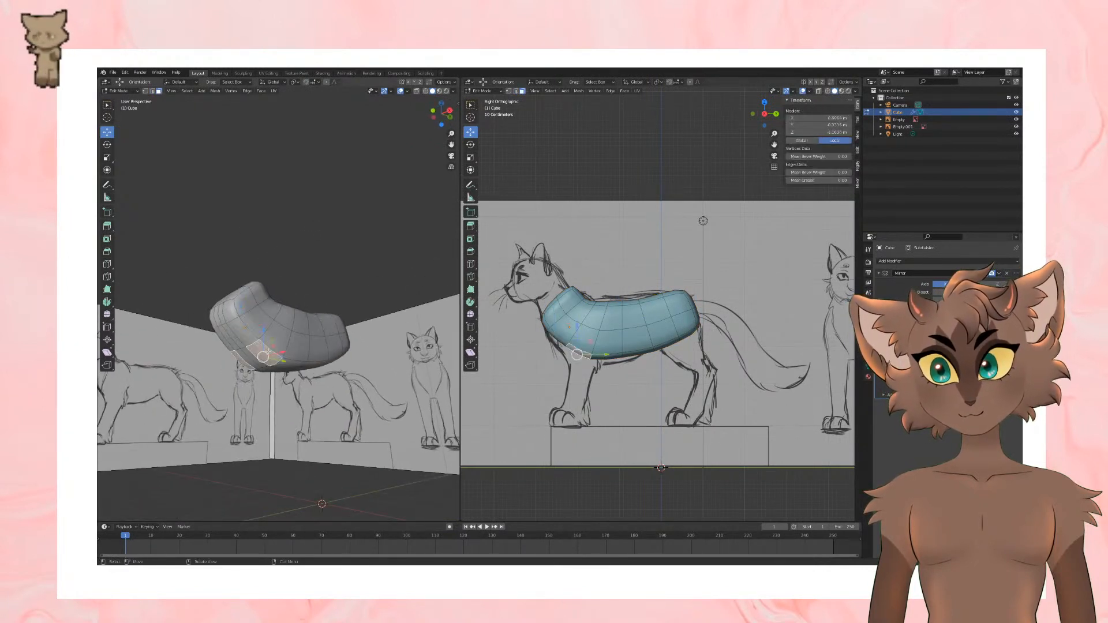
{"action": "left_click", "coordinate": [282, 344], "text": "shift"}
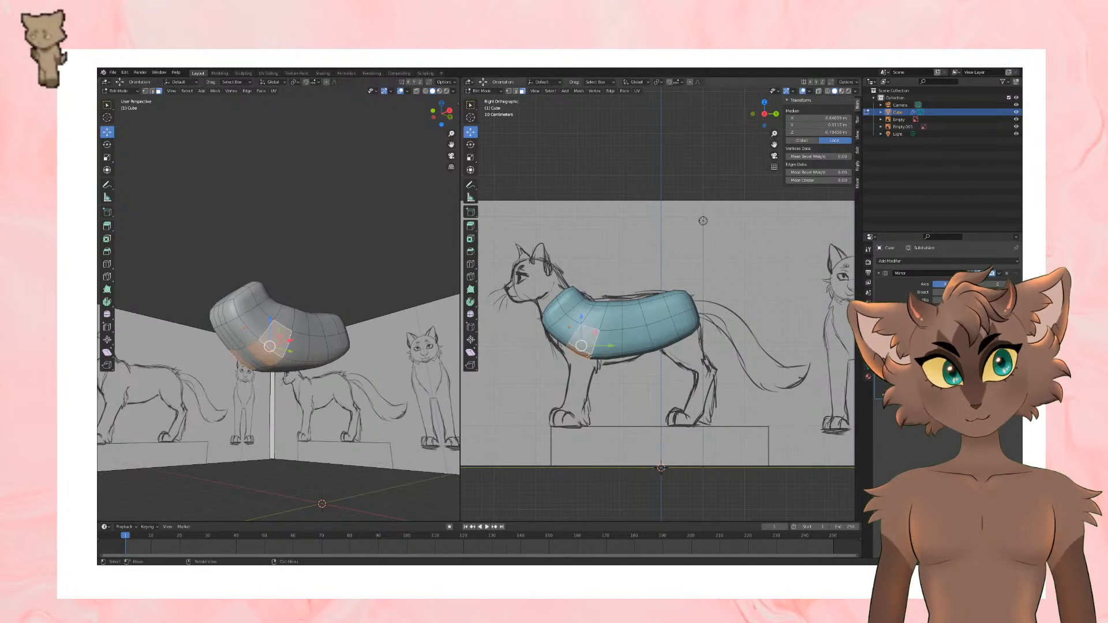
{"action": "key", "text": "e"}
{"action": "left_click", "coordinate": [589, 327]}
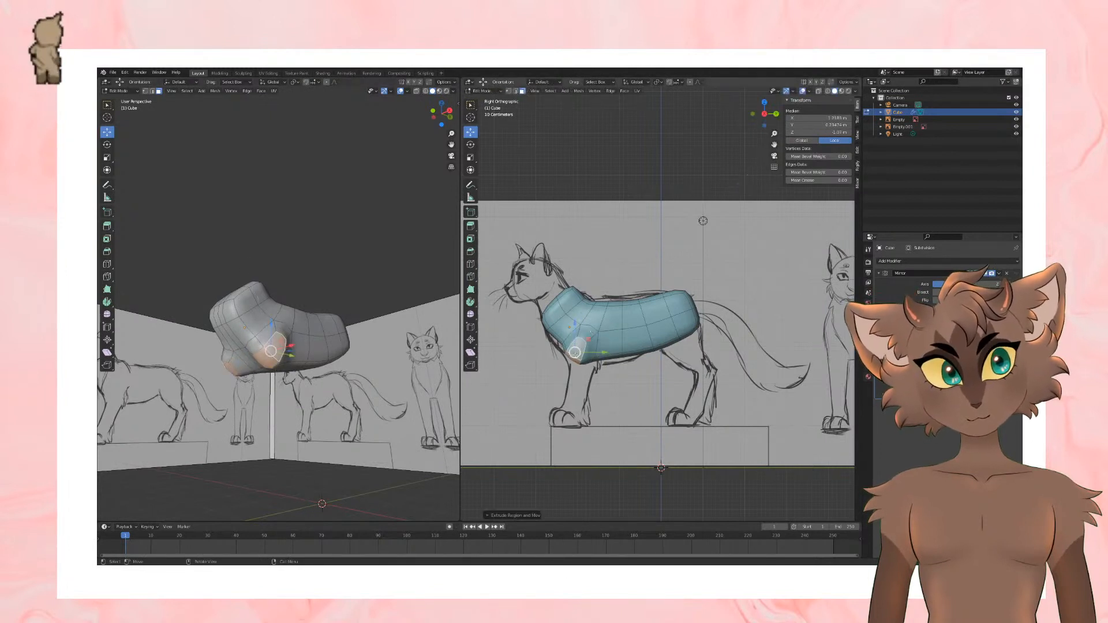
{"action": "left_click_drag", "start_coordinate": [574, 324], "coordinate": [604, 363]}
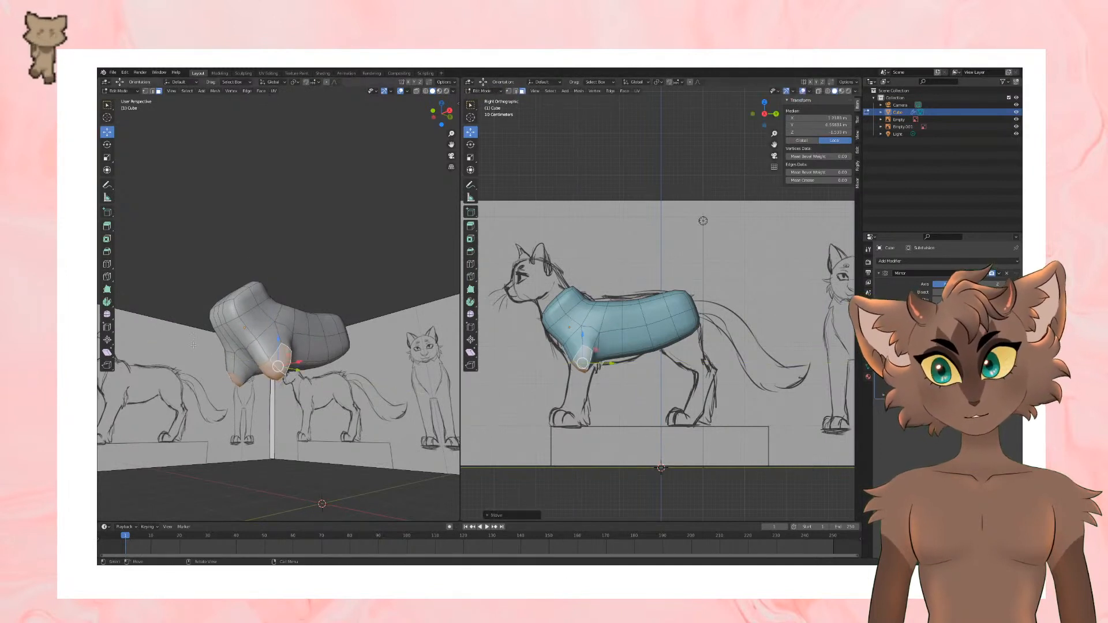
Step: Rotate the front leg's end faces level and move them inward along X
{"action": "middle_click_drag", "start_coordinate": [248, 346], "coordinate": [267, 339]}
{"action": "left_click", "coordinate": [108, 147]}
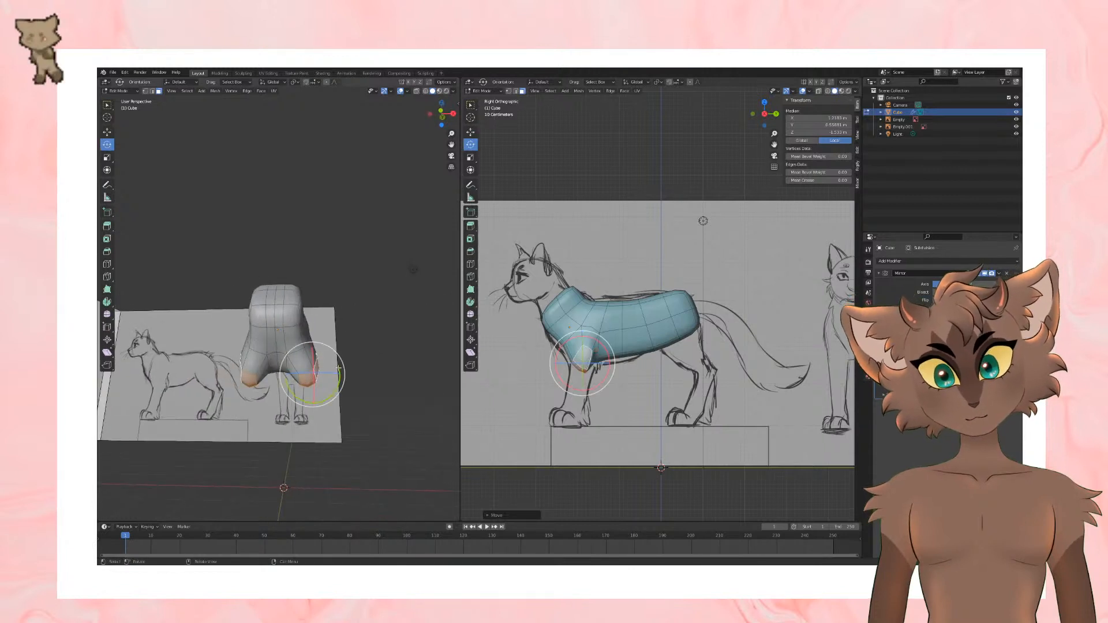
{"action": "left_click_drag", "start_coordinate": [338, 368], "coordinate": [457, 110]}
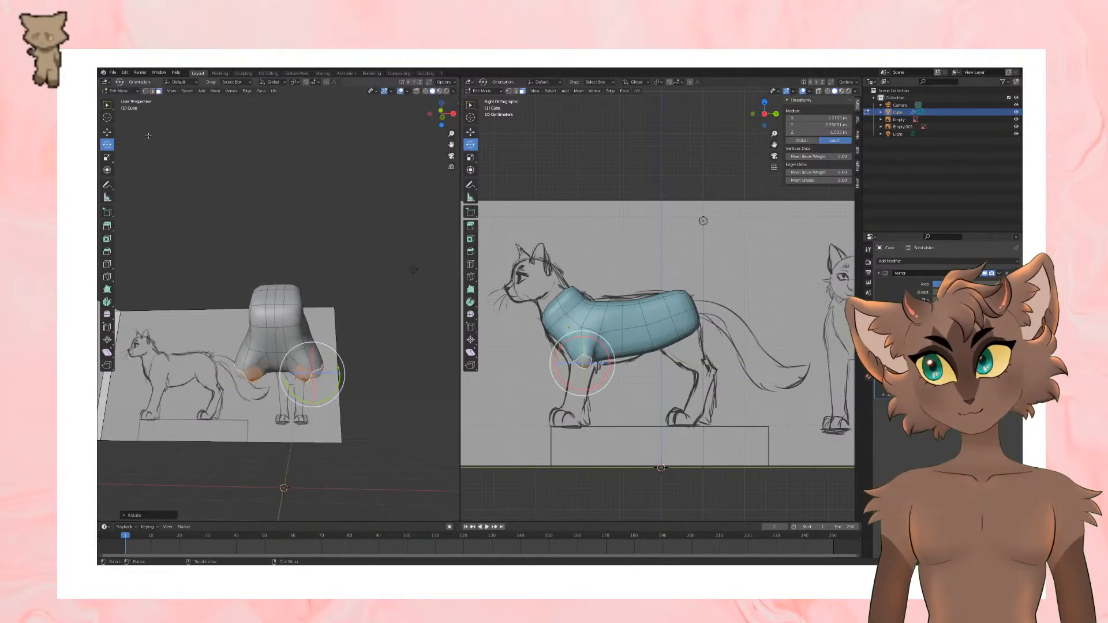
{"action": "left_click", "coordinate": [148, 135]}
{"action": "left_click", "coordinate": [306, 374]}
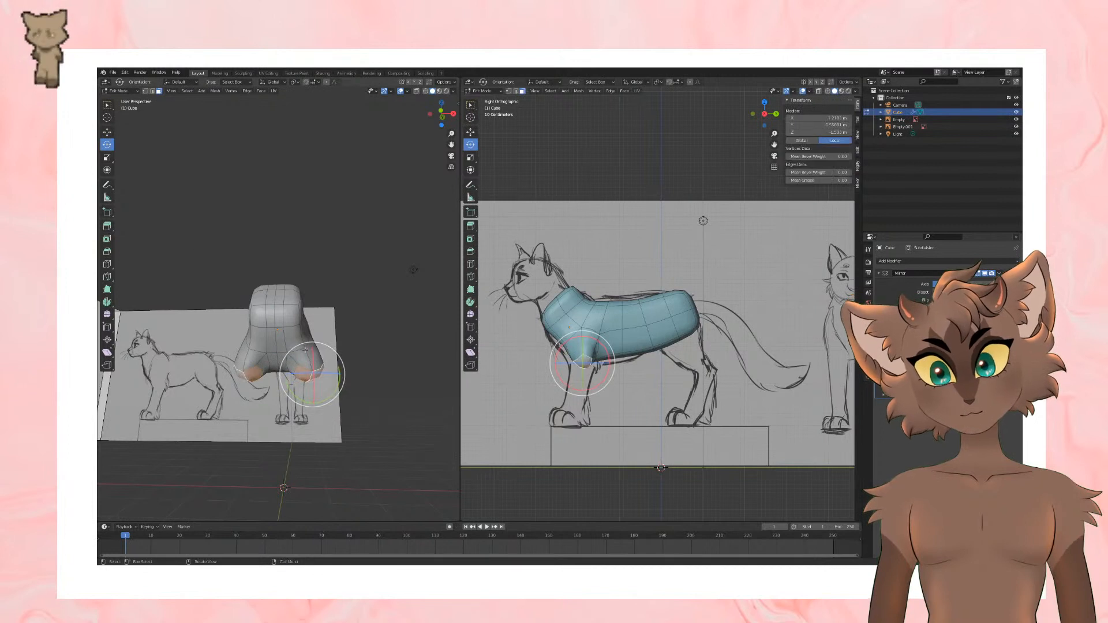
{"action": "left_click", "coordinate": [107, 132]}
{"action": "left_click_drag", "start_coordinate": [344, 375], "coordinate": [337, 376]}
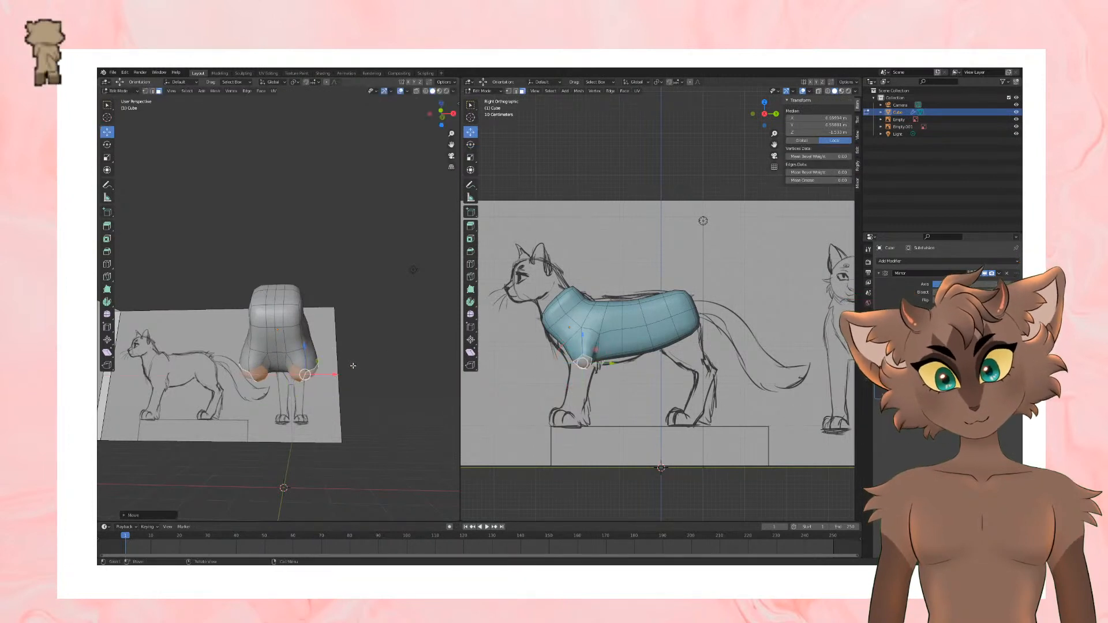
Step: Select the rear edge of the front leg's lower end and move it backward along Y
{"action": "middle_click_drag", "start_coordinate": [352, 365], "coordinate": [367, 336], "text": "shift"}
{"action": "scroll", "coordinate": [323, 261], "scroll_direction": "up", "scroll_amount": 5}
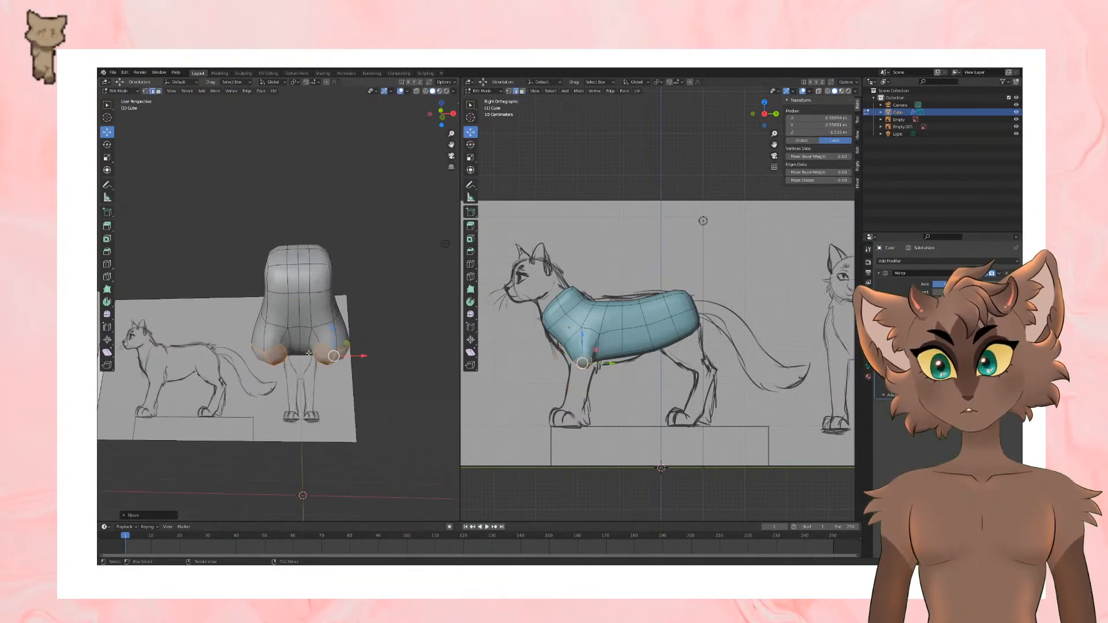
{"action": "left_click", "coordinate": [328, 259]}
{"action": "left_click_drag", "start_coordinate": [357, 252], "coordinate": [344, 253]}
{"action": "mouse_move", "coordinate": [355, 300]}
{"action": "middle_mouse_down", "text": "shift"}
{"action": "mouse_move", "coordinate": [345, 334]}
{"action": "mouse_move", "coordinate": [337, 309]}
{"action": "middle_mouse_up", "text": "shift"}
{"action": "left_click", "coordinate": [328, 274]}
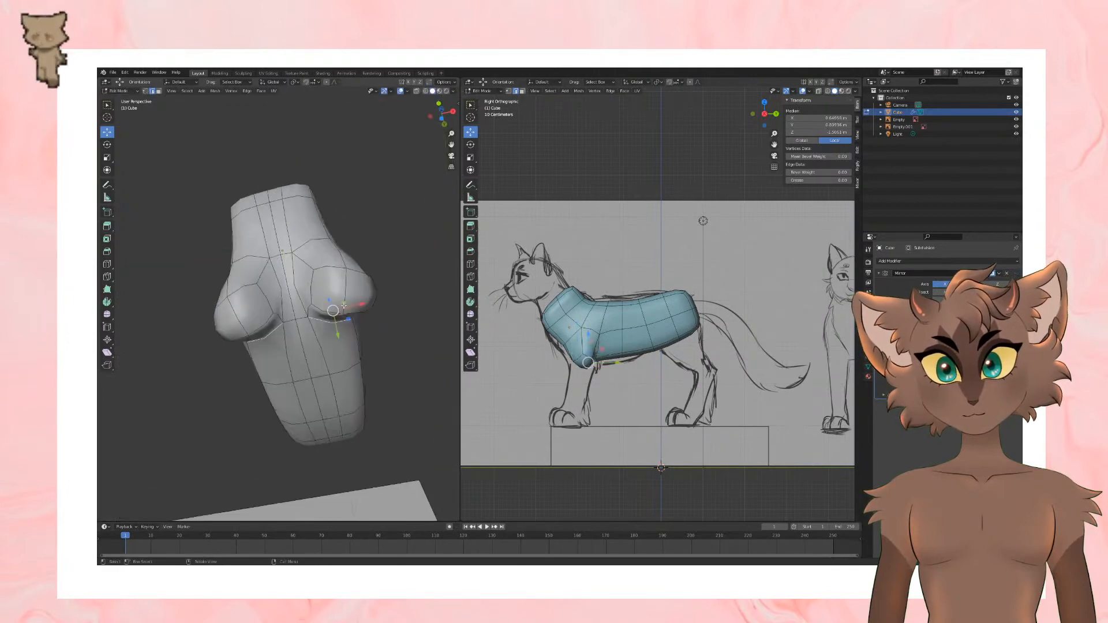
{"action": "left_click_drag", "start_coordinate": [344, 339], "coordinate": [346, 348]}
{"action": "middle_click_drag", "start_coordinate": [407, 330], "coordinate": [361, 346]}
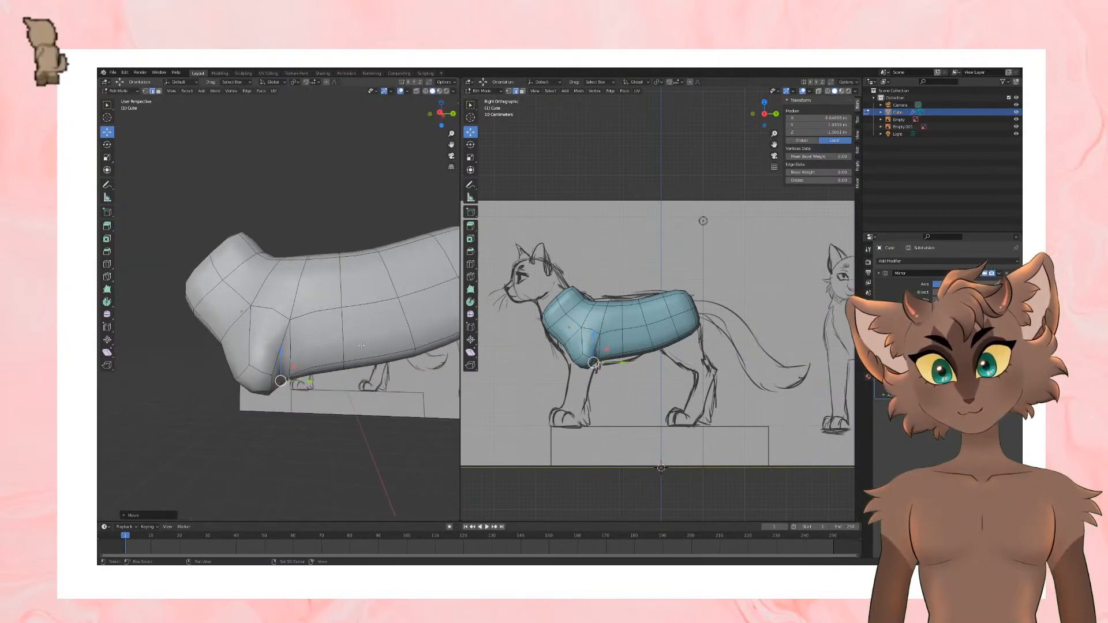
Step: Move the flank vertex behind the shoulder and the belly vertex behind the front leg to reshape the transition
{"action": "left_click", "coordinate": [289, 351]}
{"action": "key", "text": "1"}
{"action": "left_click", "coordinate": [293, 319]}
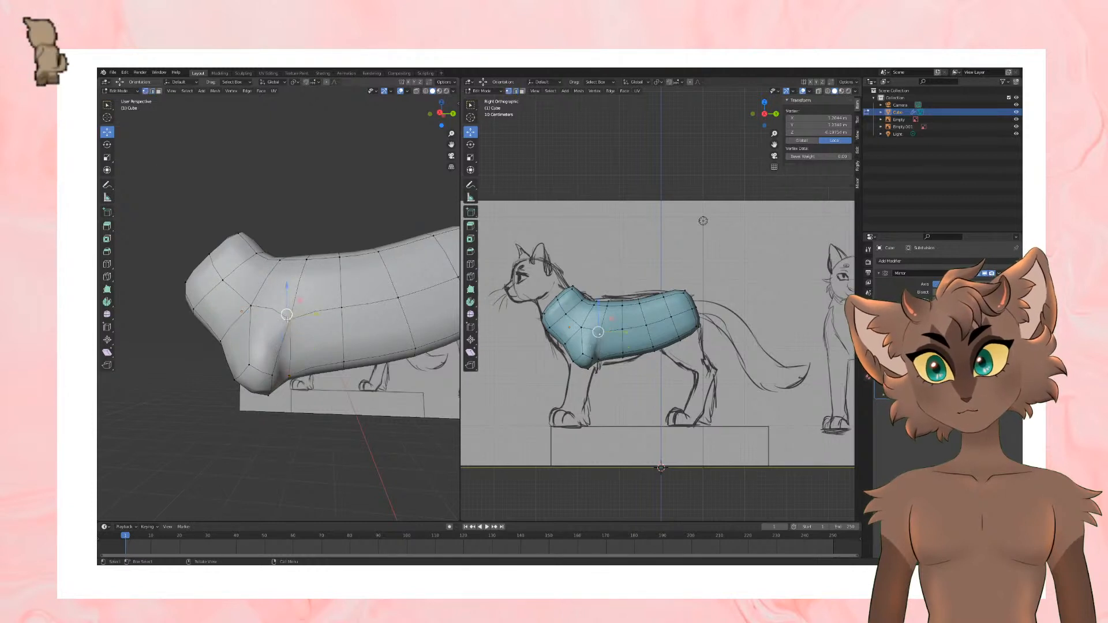
{"action": "key", "text": "g"}
{"action": "left_click", "coordinate": [290, 320]}
{"action": "left_click", "coordinate": [296, 373]}
{"action": "key", "text": "g"}
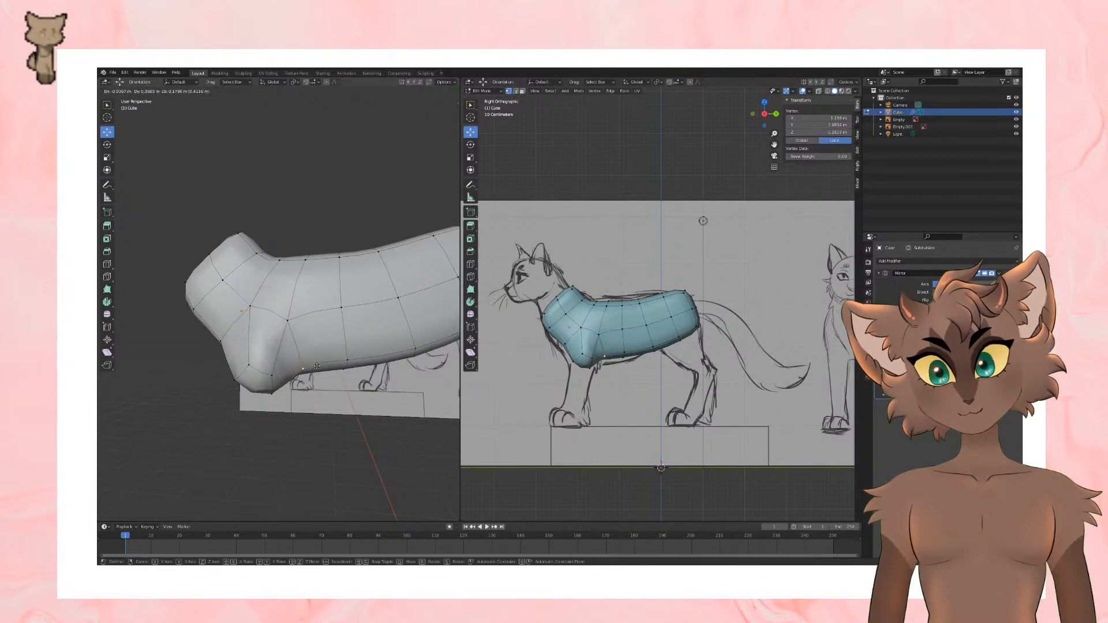
{"action": "left_click", "coordinate": [317, 365]}
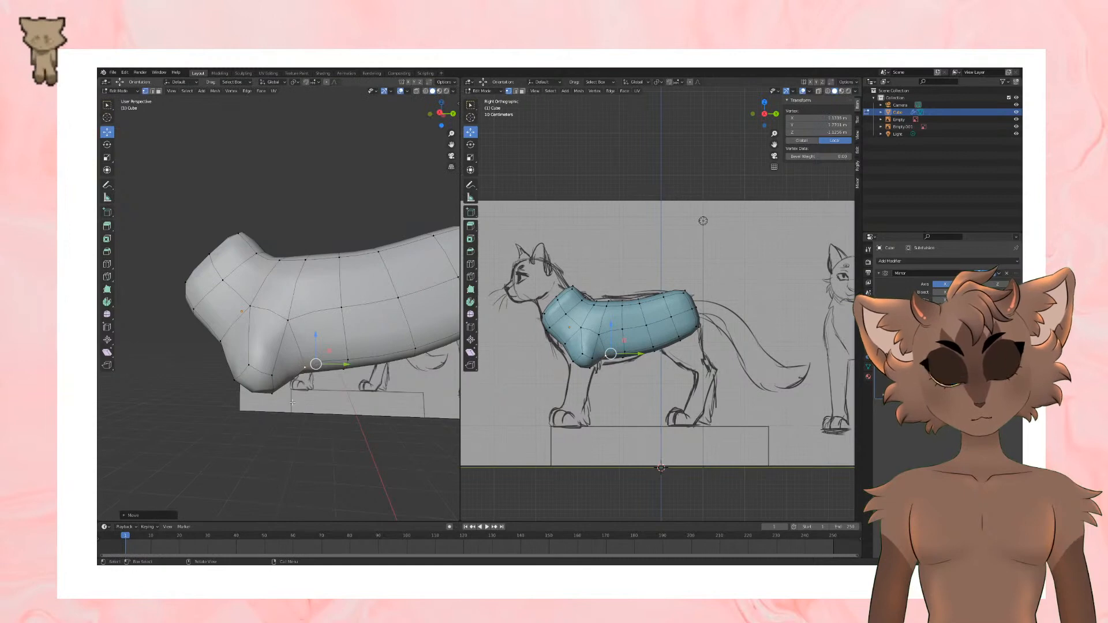
Step: Reposition the vertices around the front leg's lower end to even out its outline from below
{"action": "mouse_move", "coordinate": [287, 404]}
{"action": "middle_mouse_down"}
{"action": "mouse_move", "coordinate": [372, 375]}
{"action": "mouse_move", "coordinate": [291, 403]}
{"action": "mouse_move", "coordinate": [347, 390]}
{"action": "mouse_move", "coordinate": [337, 346]}
{"action": "mouse_move", "coordinate": [281, 406]}
{"action": "mouse_move", "coordinate": [295, 391]}
{"action": "mouse_move", "coordinate": [294, 414]}
{"action": "middle_mouse_up"}
{"action": "left_click", "coordinate": [315, 369]}
{"action": "left_click_drag", "start_coordinate": [288, 428], "coordinate": [307, 398]}
{"action": "middle_click_drag", "start_coordinate": [321, 380], "coordinate": [316, 315]}
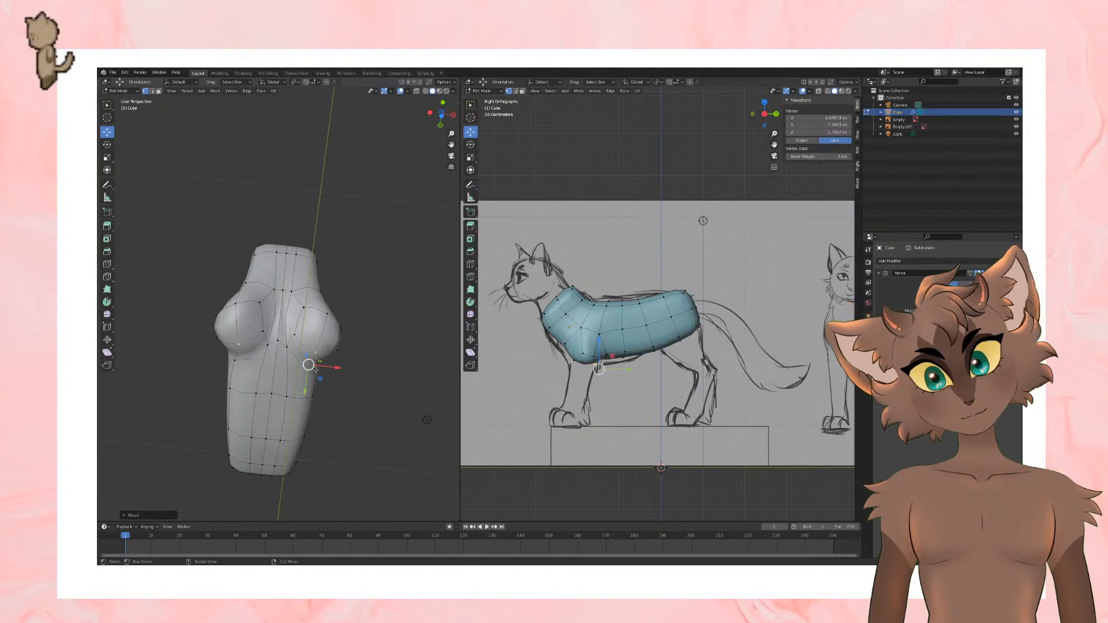
{"action": "left_click", "coordinate": [334, 312]}
{"action": "left_click_drag", "start_coordinate": [332, 304], "coordinate": [326, 298]}
{"action": "mouse_move", "coordinate": [385, 308]}
{"action": "middle_mouse_down"}
{"action": "mouse_move", "coordinate": [337, 340]}
{"action": "mouse_move", "coordinate": [349, 355]}
{"action": "mouse_move", "coordinate": [346, 347]}
{"action": "mouse_move", "coordinate": [337, 356]}
{"action": "mouse_move", "coordinate": [359, 341]}
{"action": "middle_mouse_up"}
{"action": "left_click", "coordinate": [351, 357]}
{"action": "left_click_drag", "start_coordinate": [381, 316], "coordinate": [376, 318]}
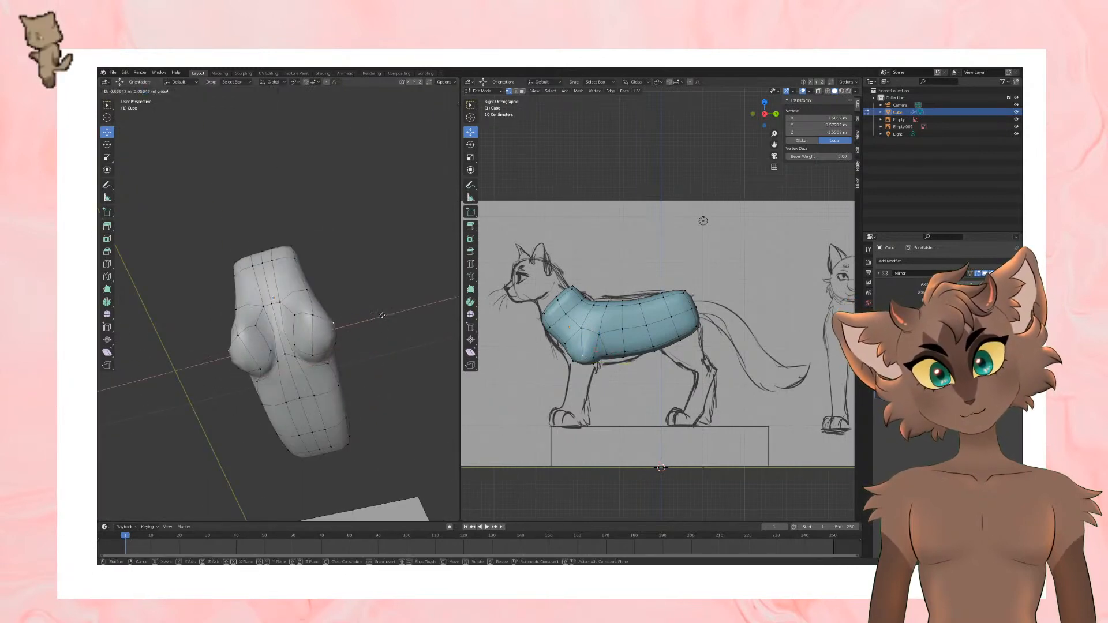
{"action": "middle_click_drag", "start_coordinate": [375, 321], "coordinate": [371, 355]}
Step: Select the front leg's bottom faces and extrude them downward along the reference leg
{"action": "left_click", "coordinate": [159, 91]}
{"action": "middle_click_drag", "start_coordinate": [261, 271], "coordinate": [268, 216]}
{"action": "left_click", "coordinate": [303, 345]}
{"action": "left_click", "coordinate": [323, 348], "text": "shift"}
{"action": "mouse_move", "coordinate": [369, 286]}
{"action": "middle_mouse_down"}
{"action": "mouse_move", "coordinate": [286, 347]}
{"action": "mouse_move", "coordinate": [347, 339]}
{"action": "middle_mouse_up"}
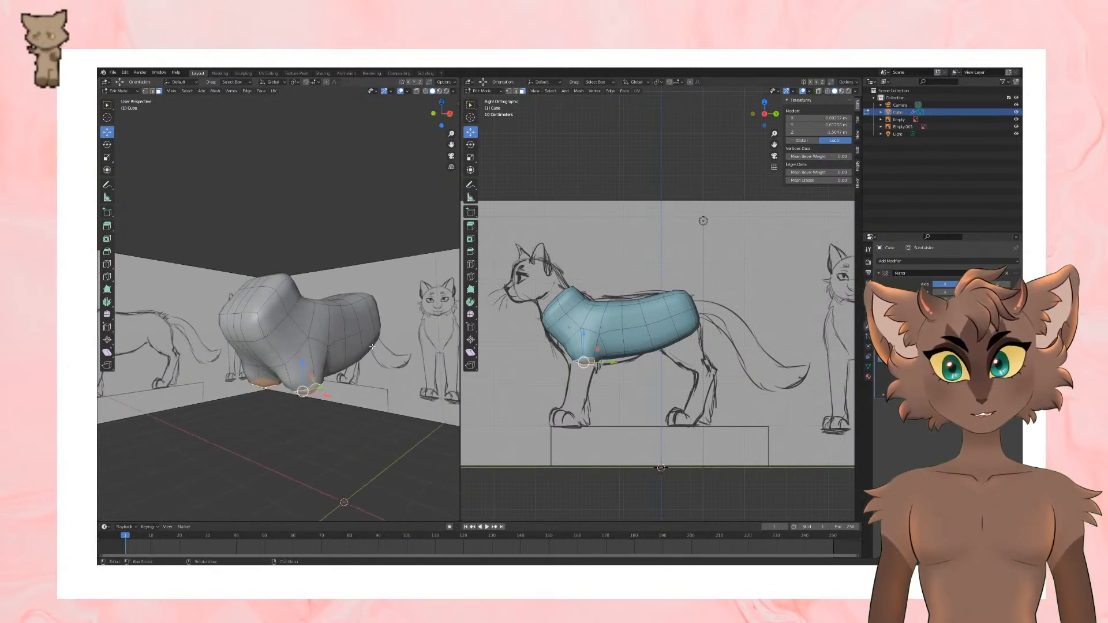
{"action": "key", "text": "s"}
{"action": "left_click", "coordinate": [648, 356]}
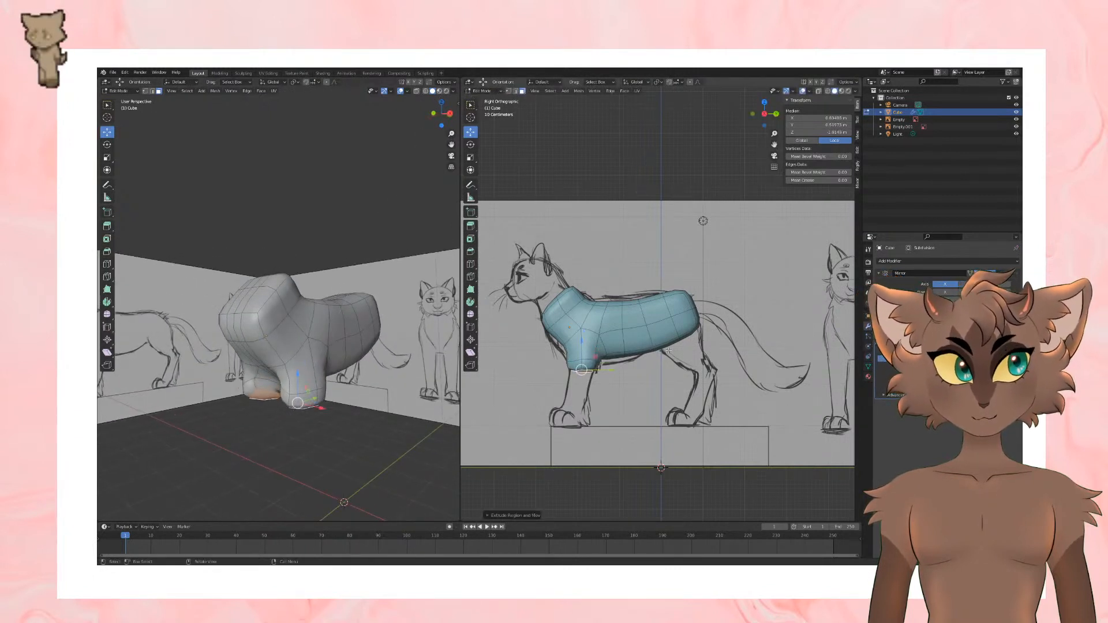
Step: Extend the front leg further down along the side sketch and move its end faces outward along X
{"action": "key", "text": "g"}
{"action": "left_click", "coordinate": [653, 345]}
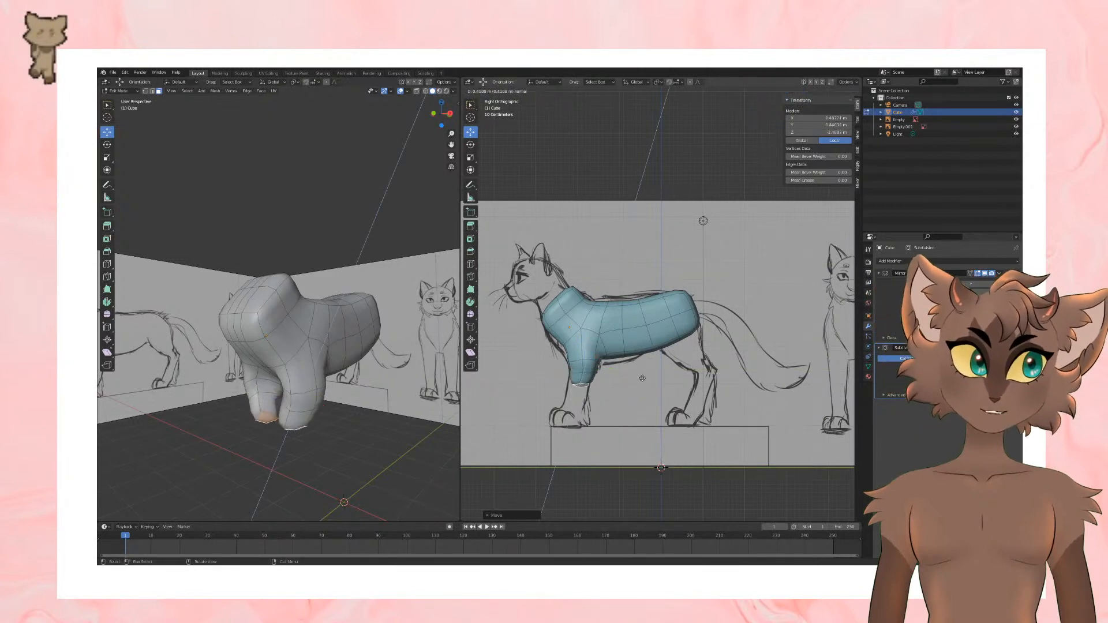
{"action": "left_click", "coordinate": [616, 384]}
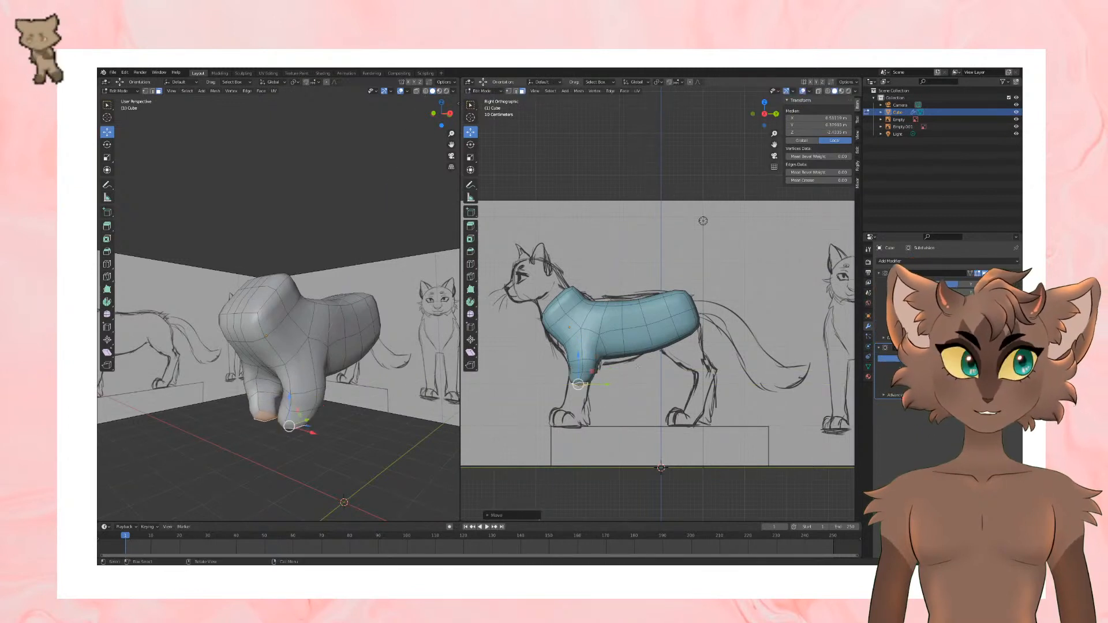
{"action": "middle_click_drag", "start_coordinate": [352, 347], "coordinate": [411, 342]}
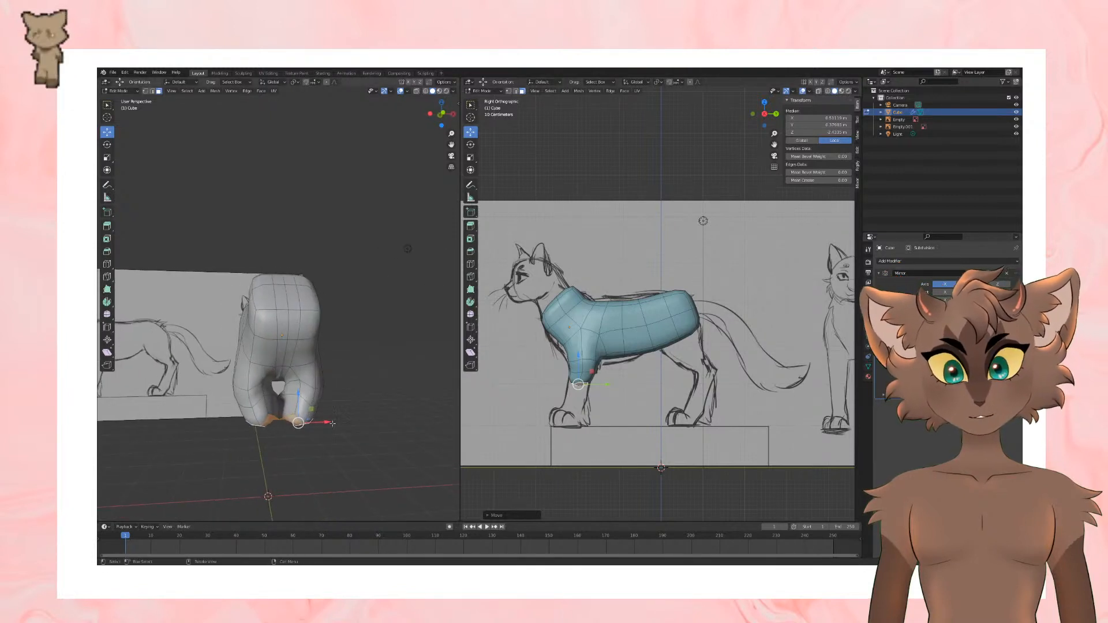
{"action": "left_click_drag", "start_coordinate": [332, 421], "coordinate": [335, 422]}
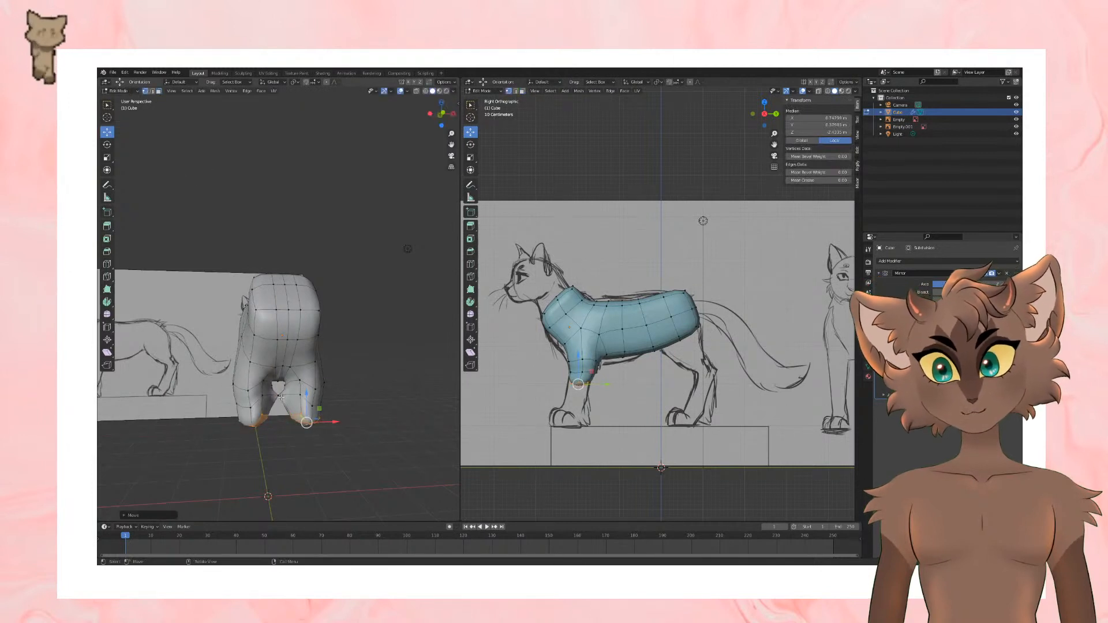
Step: Move the inner vertices at the front leg's lower end away from the centreline and select the leg's bottom faces
{"action": "left_click_drag", "start_coordinate": [281, 397], "coordinate": [319, 397]}
{"action": "key", "text": "3"}
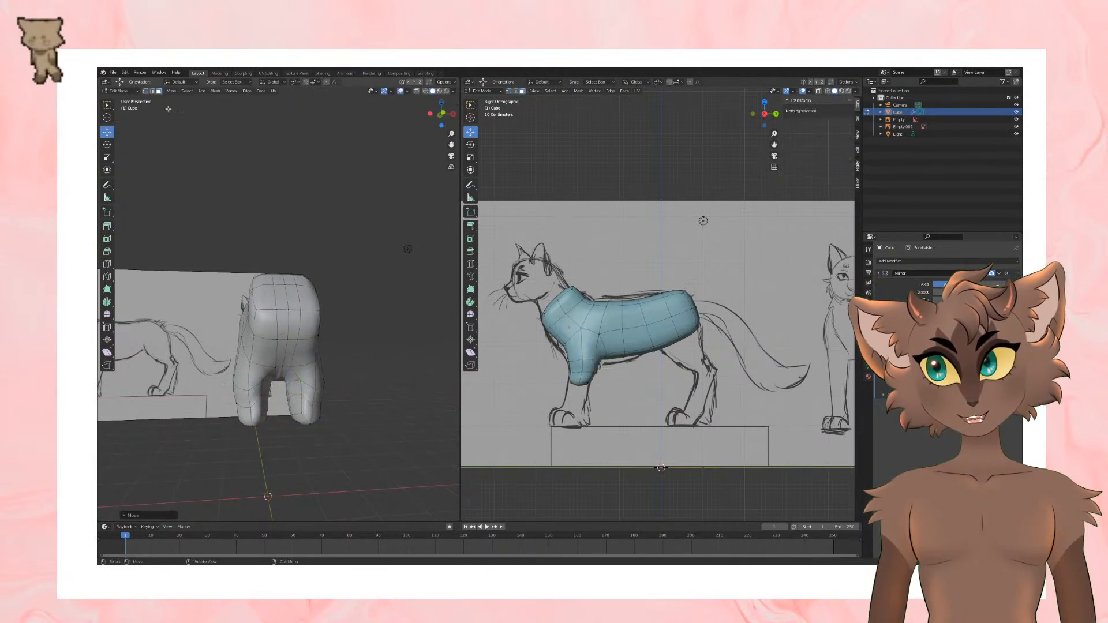
{"action": "middle_click_drag", "start_coordinate": [319, 398], "coordinate": [309, 380]}
{"action": "left_click", "coordinate": [309, 380]}
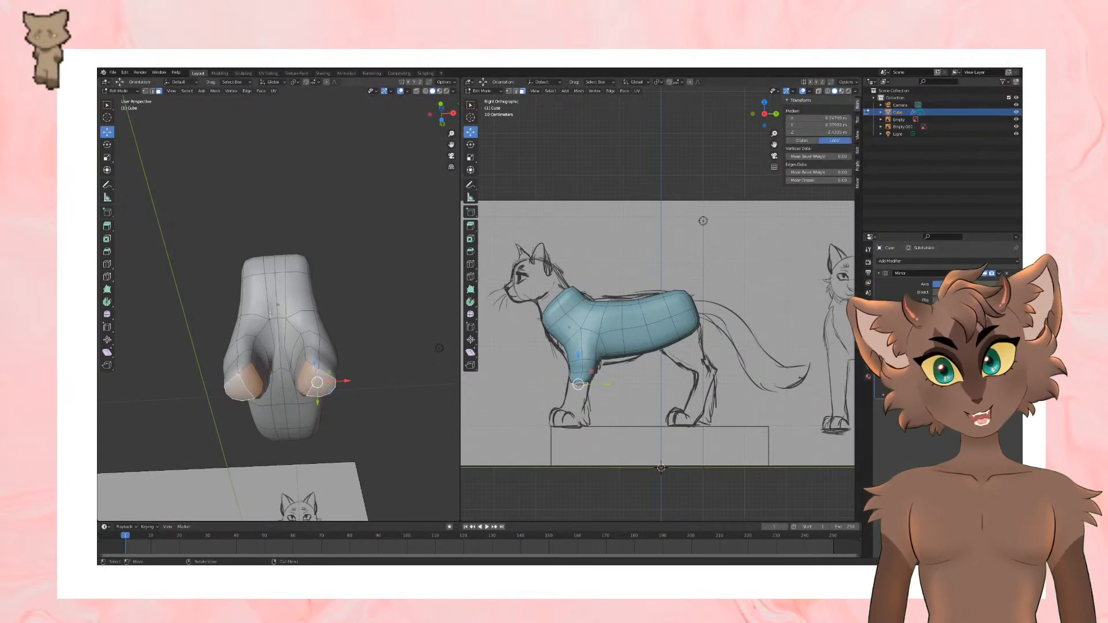
{"action": "middle_click_drag", "start_coordinate": [347, 343], "coordinate": [317, 428]}
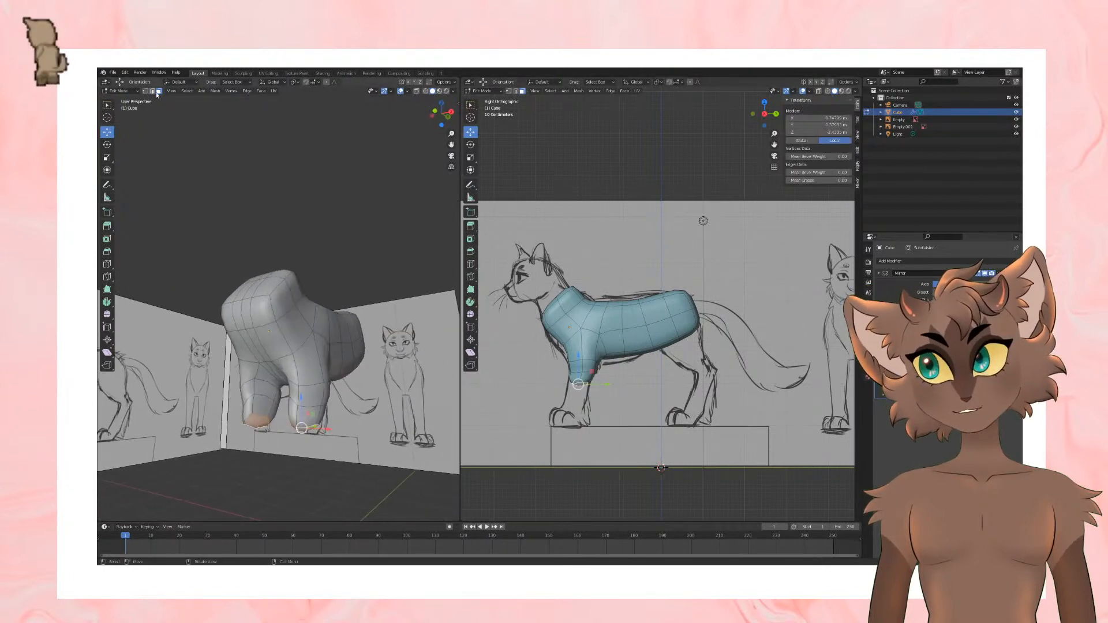
Step: Select the edge loop around the upper front leg and move it slightly inward along X
{"action": "left_click", "coordinate": [307, 383], "text": "alt"}
{"action": "middle_click_drag", "start_coordinate": [307, 383], "coordinate": [366, 381]}
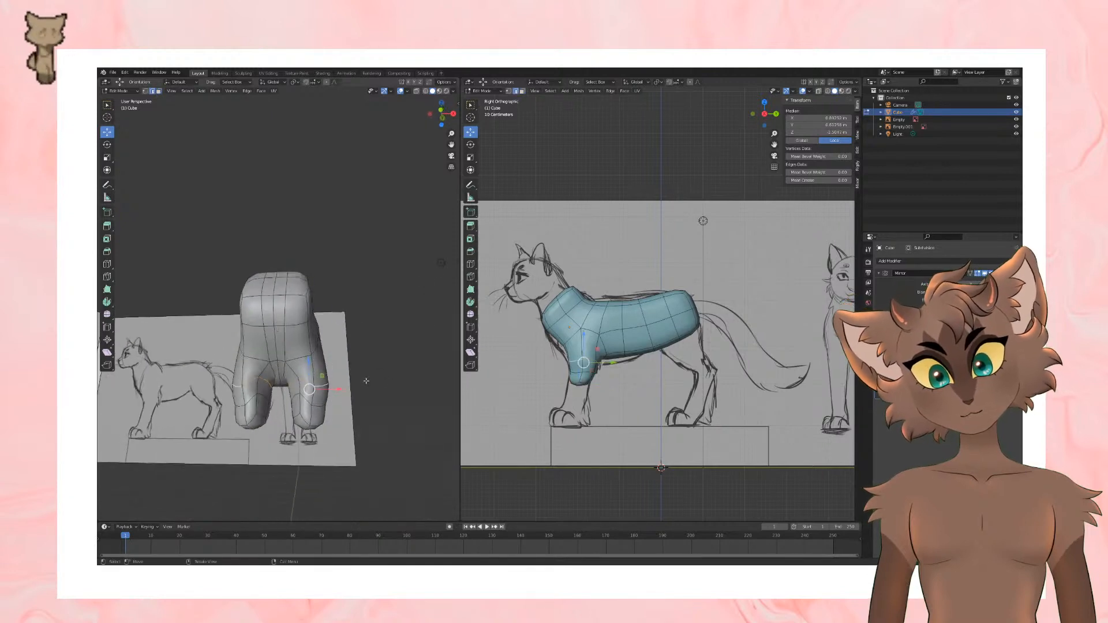
{"action": "left_click_drag", "start_coordinate": [333, 390], "coordinate": [329, 391]}
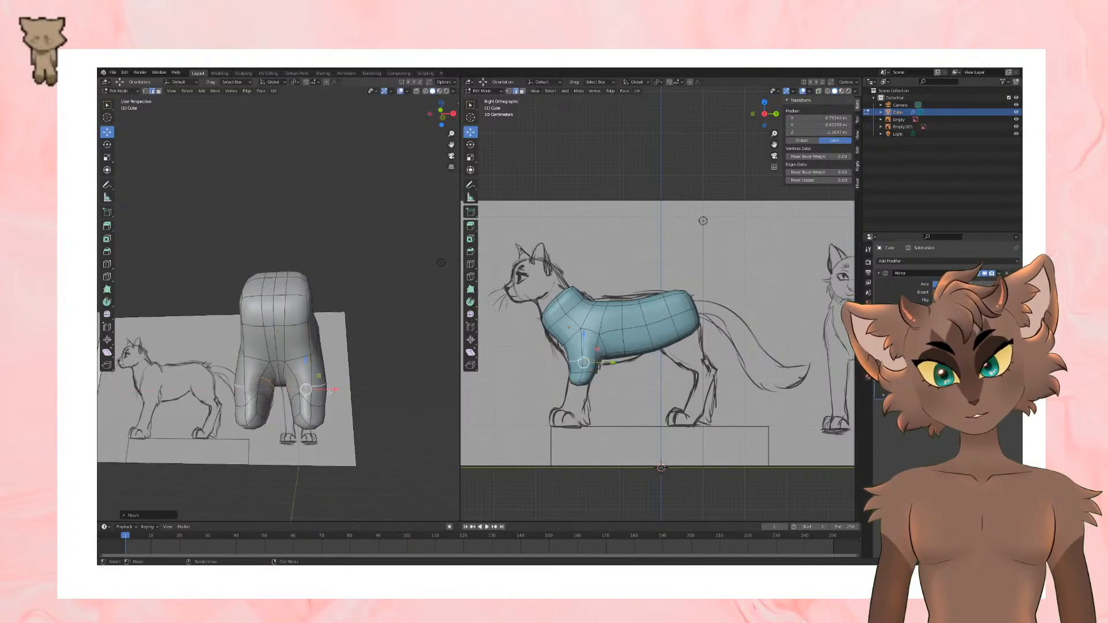
{"action": "middle_click_drag", "start_coordinate": [398, 352], "coordinate": [353, 338]}
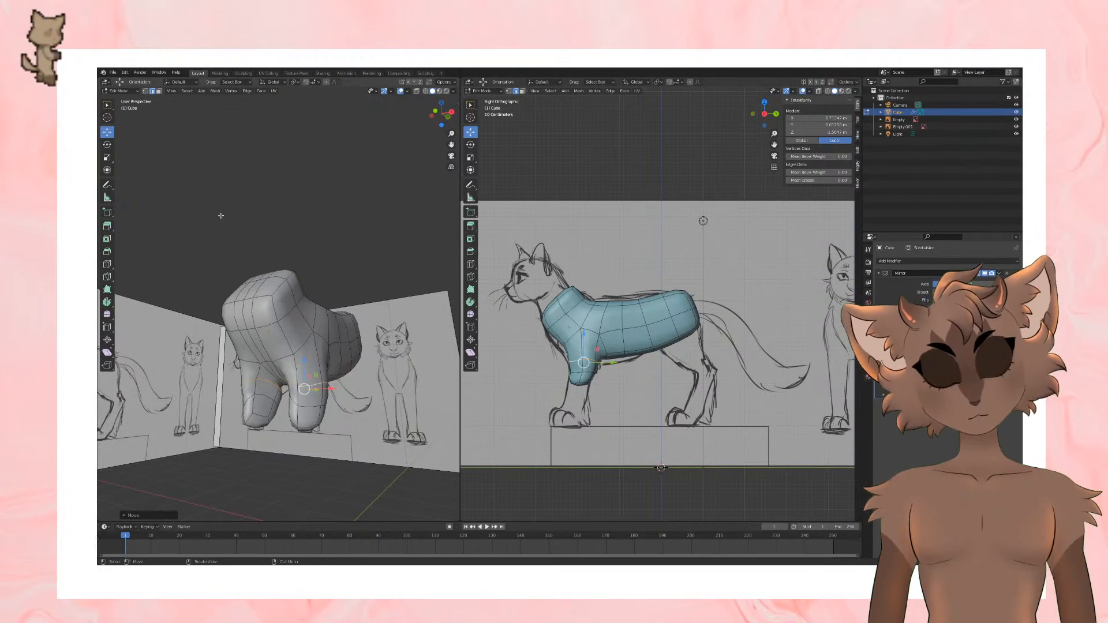
{"action": "middle_click_drag", "start_coordinate": [226, 212], "coordinate": [278, 199]}
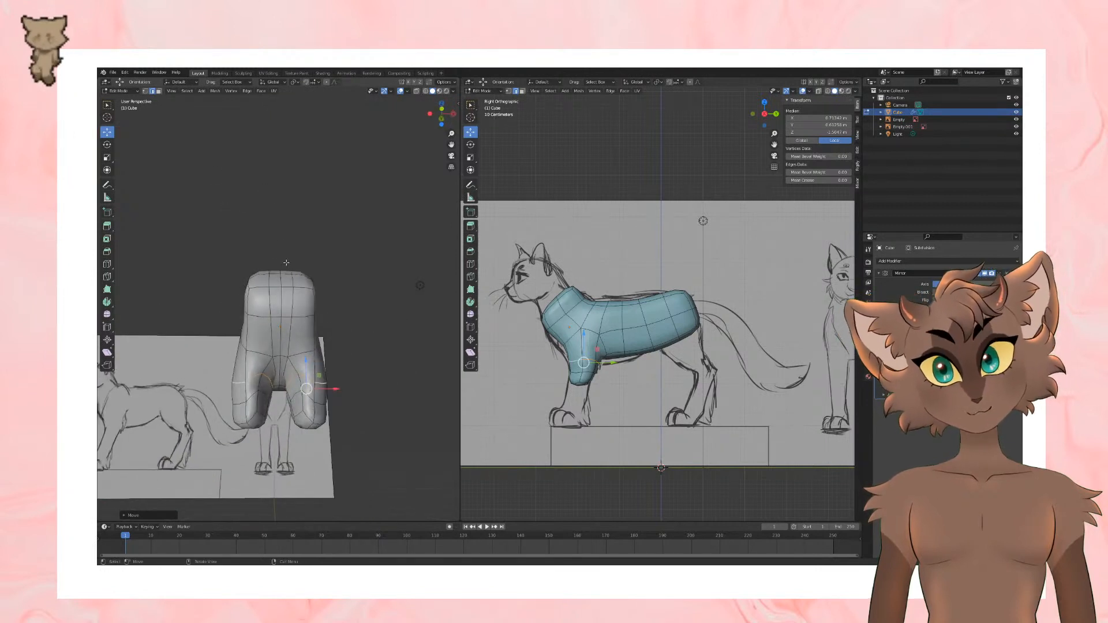
Step: Reposition the vertices on the inner side of the front leg to refine its shape
{"action": "left_click", "coordinate": [298, 374]}
{"action": "mouse_move", "coordinate": [297, 374]}
{"action": "middle_mouse_down"}
{"action": "mouse_move", "coordinate": [318, 398]}
{"action": "mouse_move", "coordinate": [309, 426]}
{"action": "mouse_move", "coordinate": [278, 375]}
{"action": "middle_mouse_up"}
{"action": "left_click_drag", "start_coordinate": [296, 373], "coordinate": [298, 398]}
{"action": "middle_click_drag", "start_coordinate": [299, 400], "coordinate": [335, 346]}
{"action": "scroll", "coordinate": [341, 358], "scroll_direction": "up", "scroll_amount": 2}
{"action": "mouse_move", "coordinate": [357, 401]}
{"action": "middle_mouse_down"}
{"action": "mouse_move", "coordinate": [361, 371]}
{"action": "mouse_move", "coordinate": [313, 361]}
{"action": "mouse_move", "coordinate": [357, 401]}
{"action": "middle_mouse_up"}
{"action": "left_click_drag", "start_coordinate": [291, 374], "coordinate": [309, 384]}
{"action": "middle_click_drag", "start_coordinate": [309, 384], "coordinate": [229, 376]}
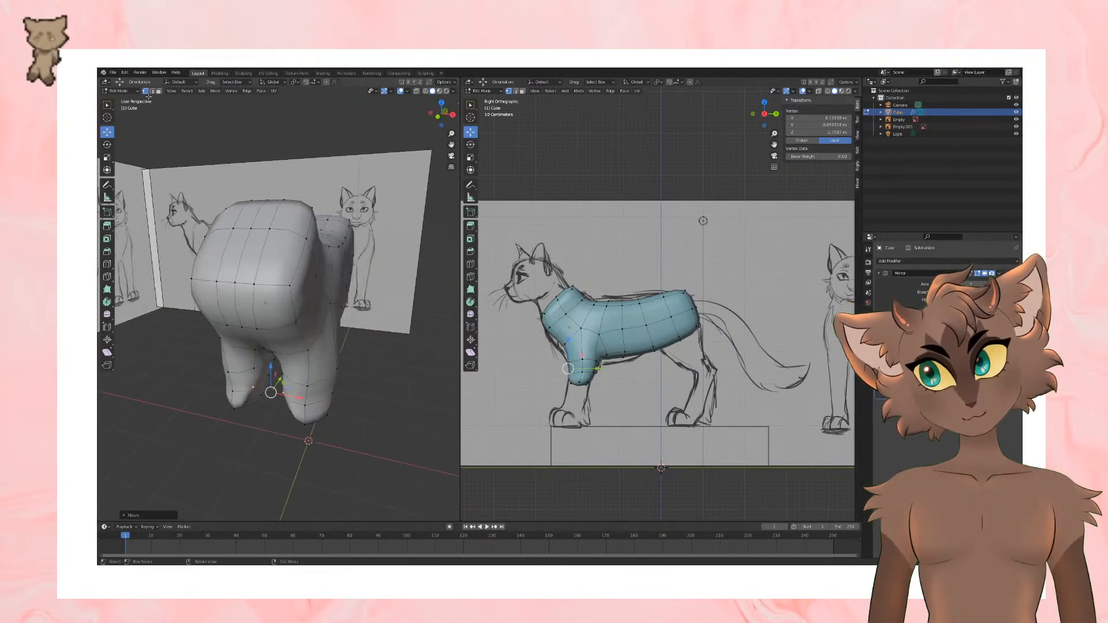
Step: Extrude the front leg's bottom faces down to the top of the paw in the side sketch
{"action": "left_click", "coordinate": [158, 91]}
{"action": "middle_click_drag", "start_coordinate": [346, 369], "coordinate": [367, 343]}
{"action": "left_click", "coordinate": [307, 288]}
{"action": "left_click", "coordinate": [321, 275], "text": "shift"}
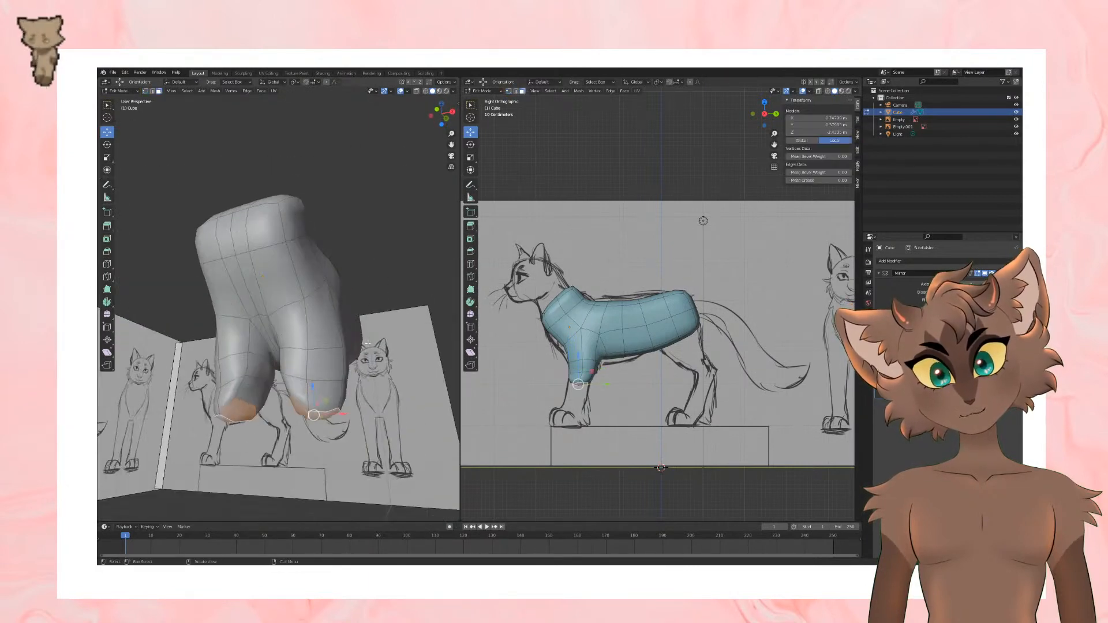
{"action": "key", "text": "e"}
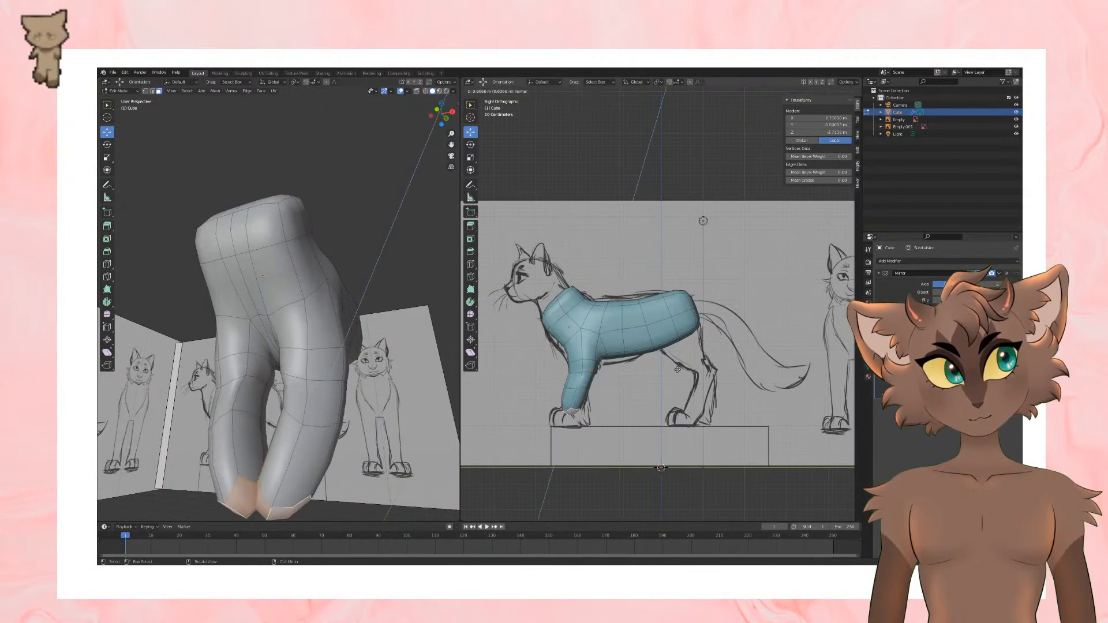
{"action": "left_click", "coordinate": [625, 408]}
Step: Move the front leg's end faces outward along X and compare their position with the front and side sketches
{"action": "middle_click_drag", "start_coordinate": [328, 398], "coordinate": [339, 451]}
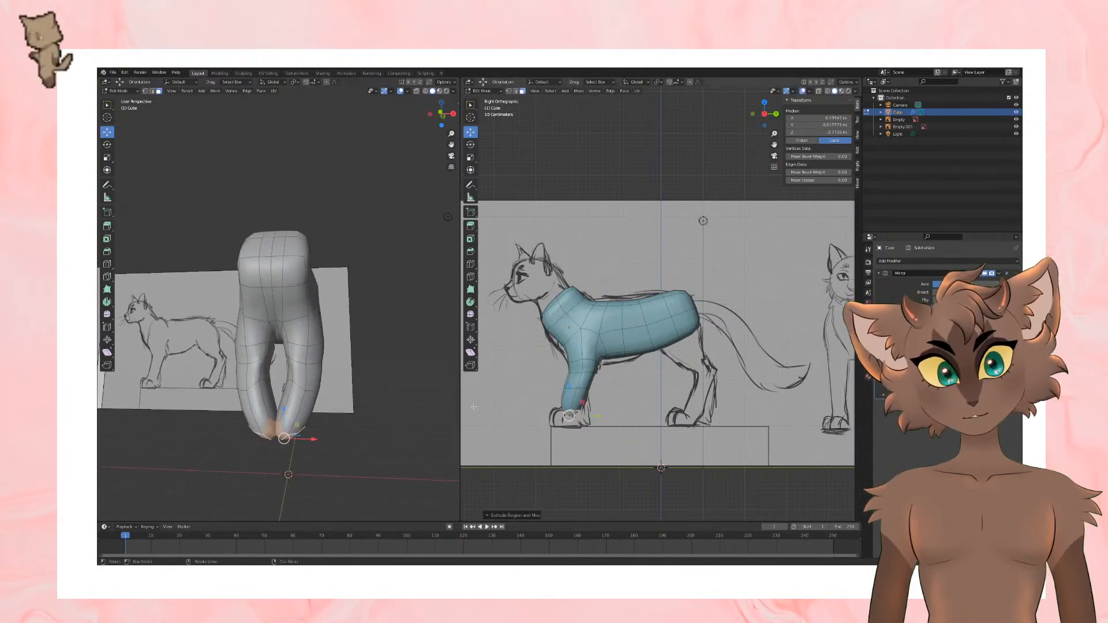
{"action": "left_click_drag", "start_coordinate": [310, 439], "coordinate": [338, 440]}
{"action": "scroll", "coordinate": [631, 413], "scroll_direction": "down", "scroll_amount": 1, "text": "shift"}
{"action": "middle_click_drag", "start_coordinate": [631, 413], "coordinate": [655, 414]}
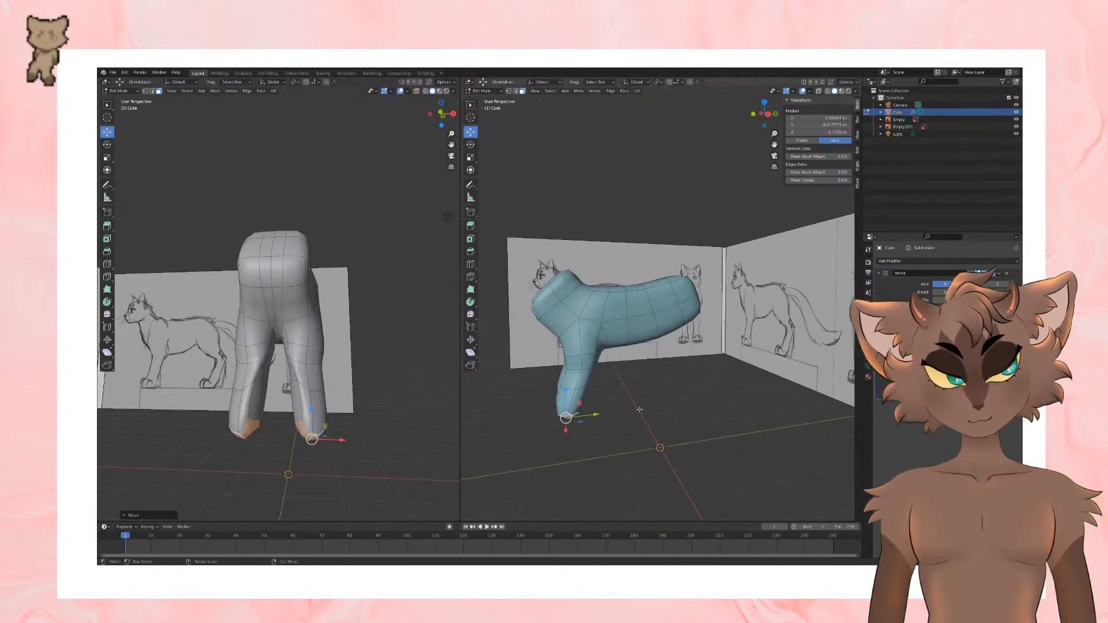
{"action": "key", "text": "KP_1"}
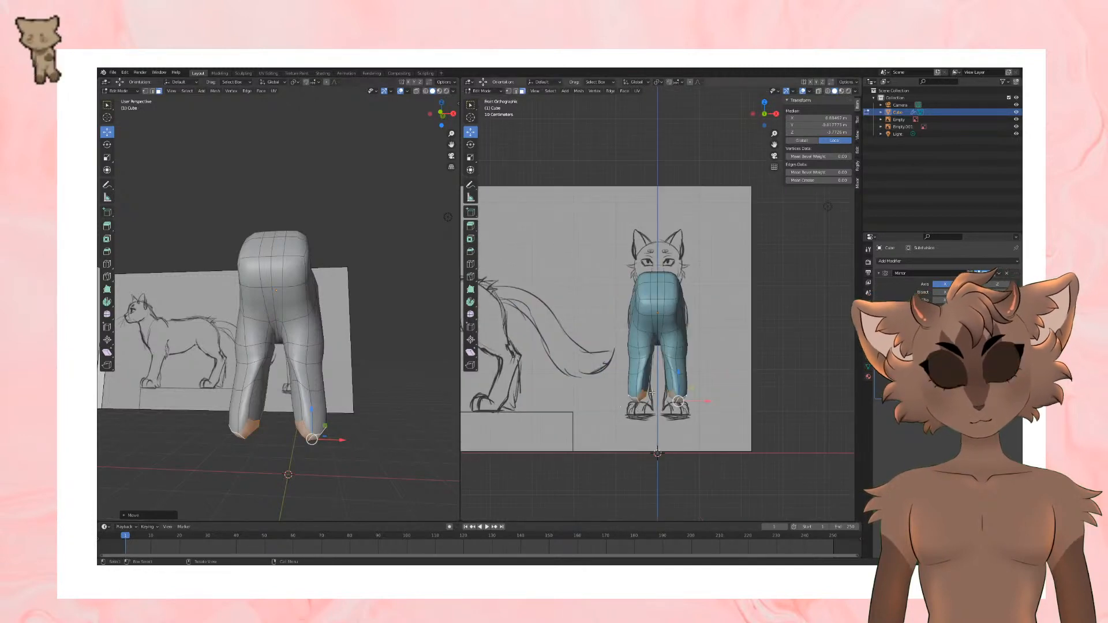
{"action": "key", "text": "KP_3"}
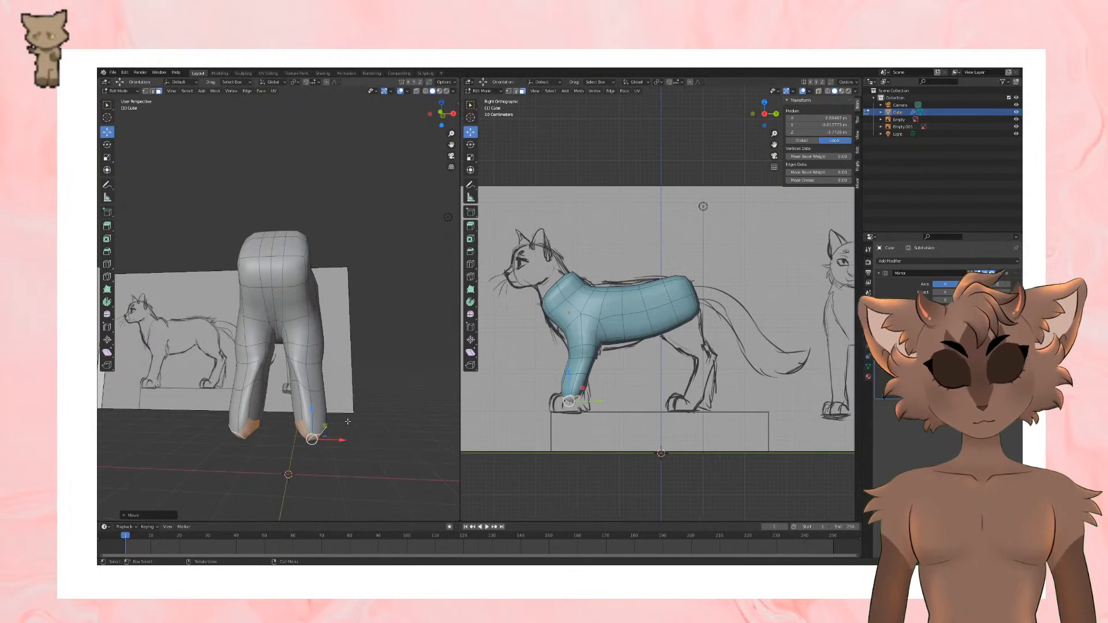
Step: Round the front leg's bottom faces with the LoopTools Circle operation
{"action": "middle_click_drag", "start_coordinate": [360, 432], "coordinate": [386, 385]}
{"action": "scroll", "coordinate": [374, 433], "scroll_direction": "up", "scroll_amount": 2}
{"action": "left_click", "coordinate": [858, 151]}
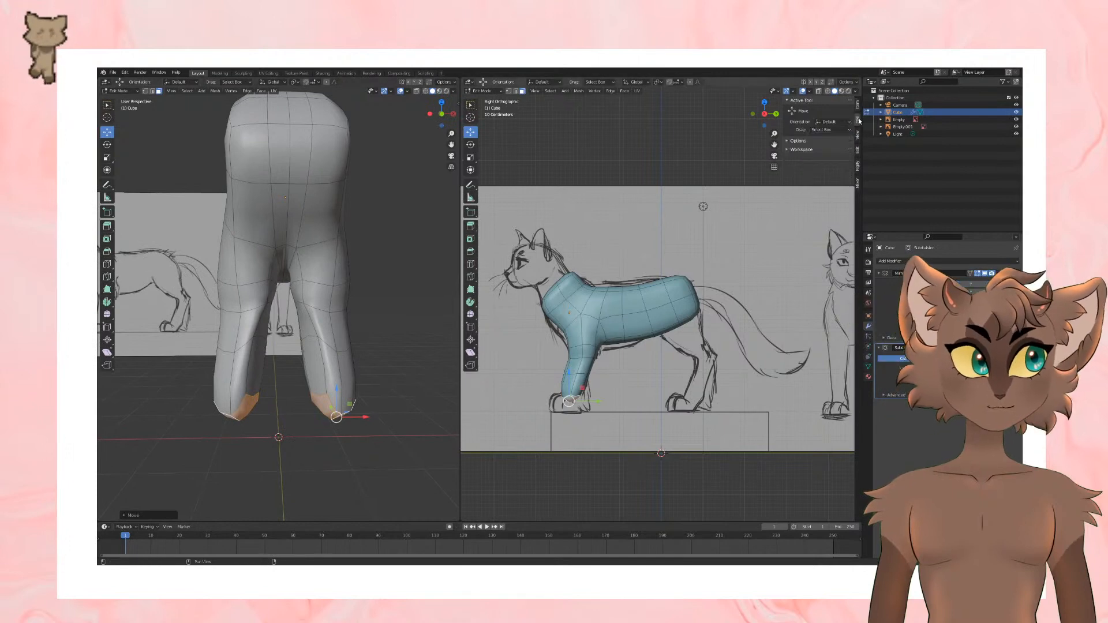
{"action": "left_click", "coordinate": [841, 100]}
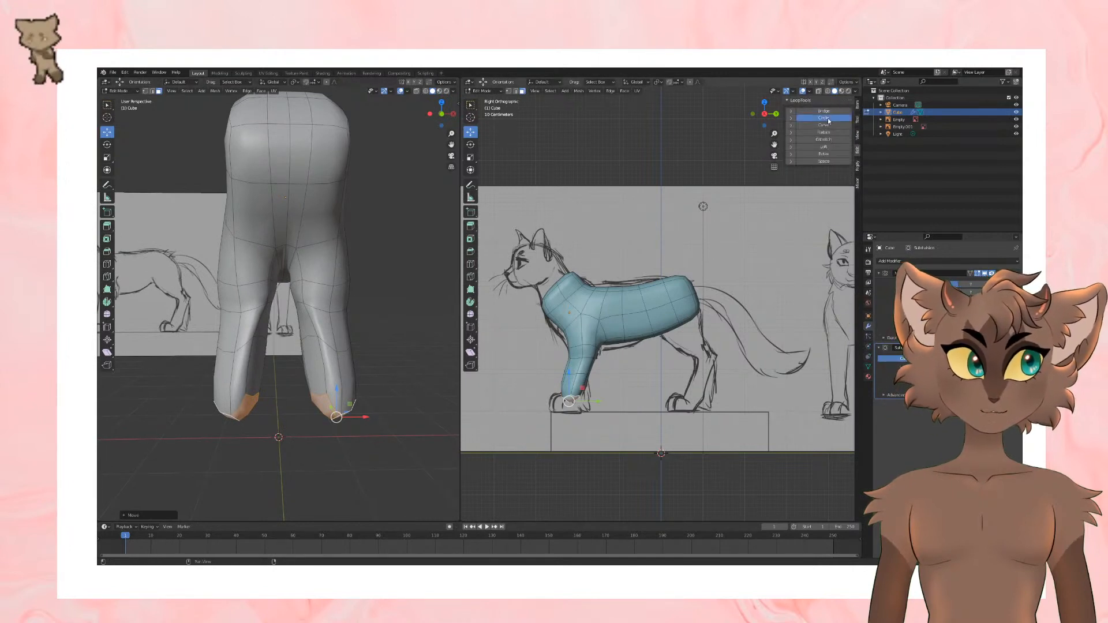
{"action": "left_click", "coordinate": [829, 120]}
{"action": "middle_click_drag", "start_coordinate": [369, 254], "coordinate": [366, 247]}
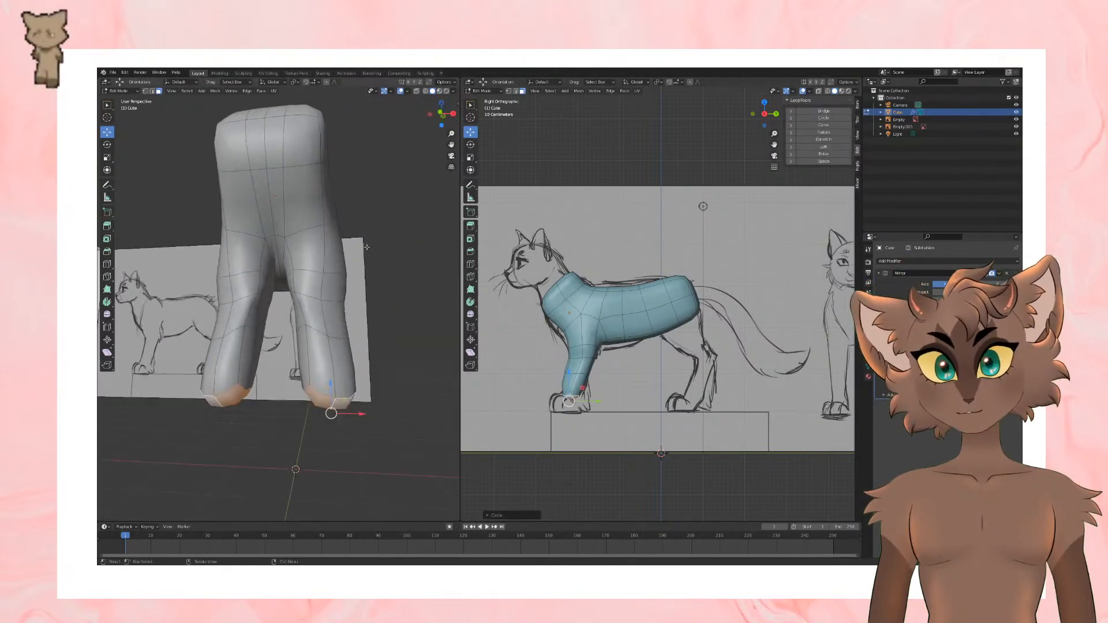
Step: Round the edge loops around the middle and upper front leg with the LoopTools Circle operation
{"action": "left_click", "coordinate": [158, 92]}
{"action": "left_click", "coordinate": [332, 336], "text": "alt"}
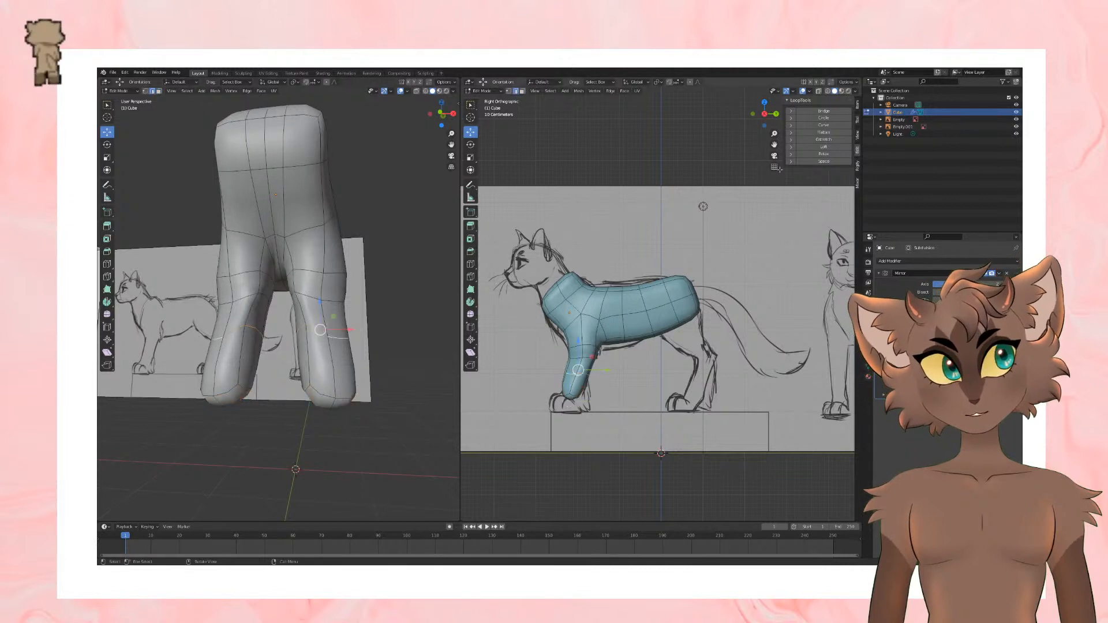
{"action": "left_click", "coordinate": [824, 118]}
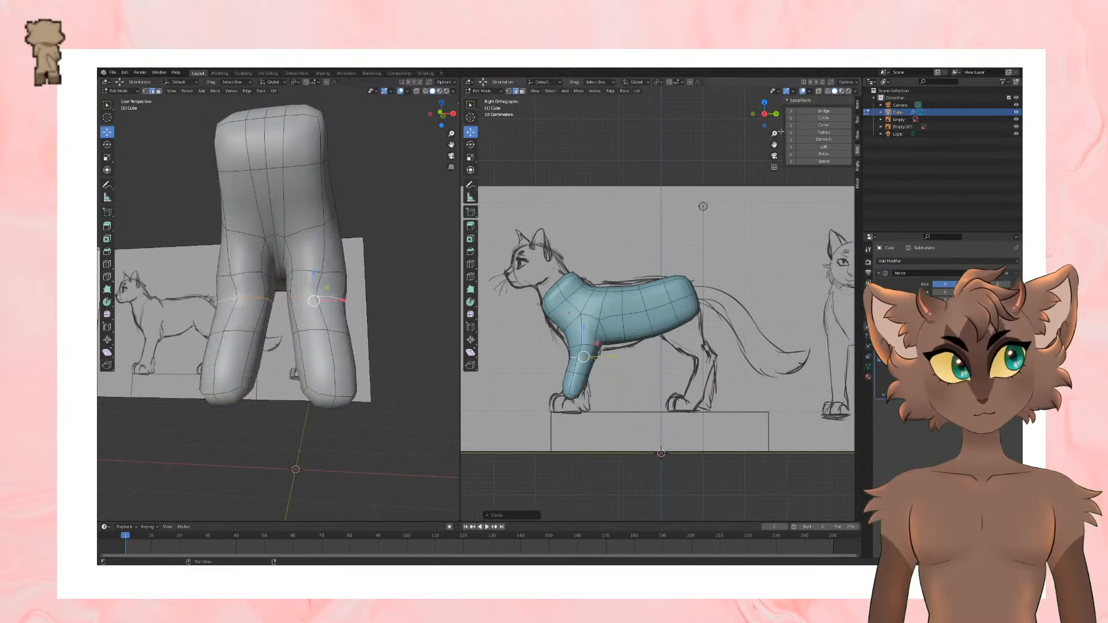
{"action": "left_click", "coordinate": [336, 272], "text": "alt"}
{"action": "left_click", "coordinate": [824, 118]}
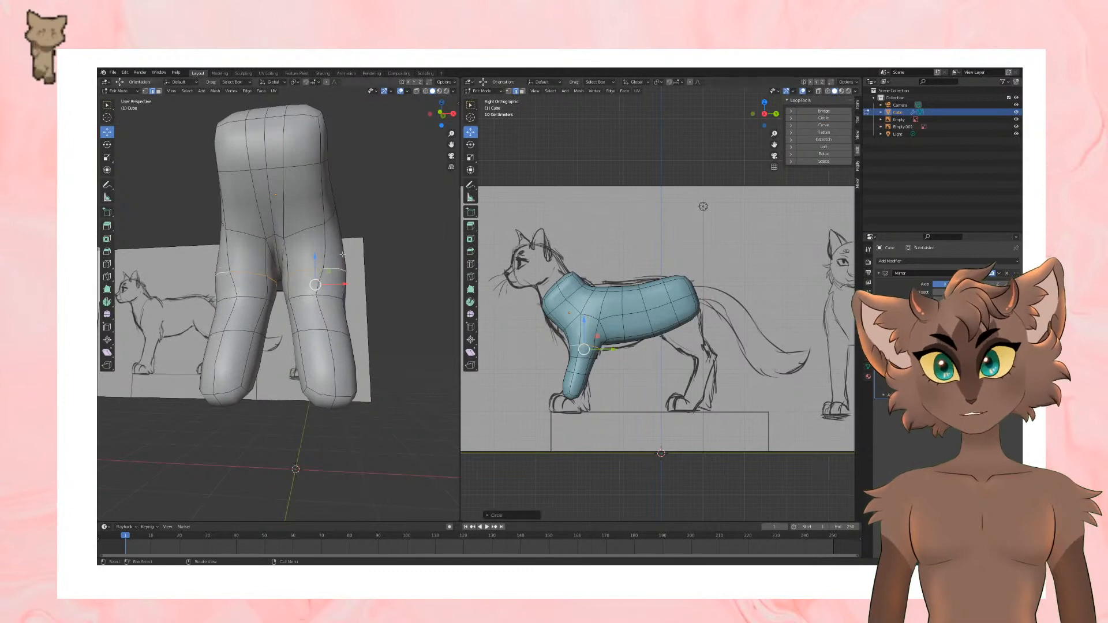
{"action": "middle_click_drag", "start_coordinate": [392, 261], "coordinate": [177, 117]}
Step: Select the edge loop across the chest below the neck and scale it, undoing the first attempt and redoing it
{"action": "left_click", "coordinate": [296, 219], "text": "alt"}
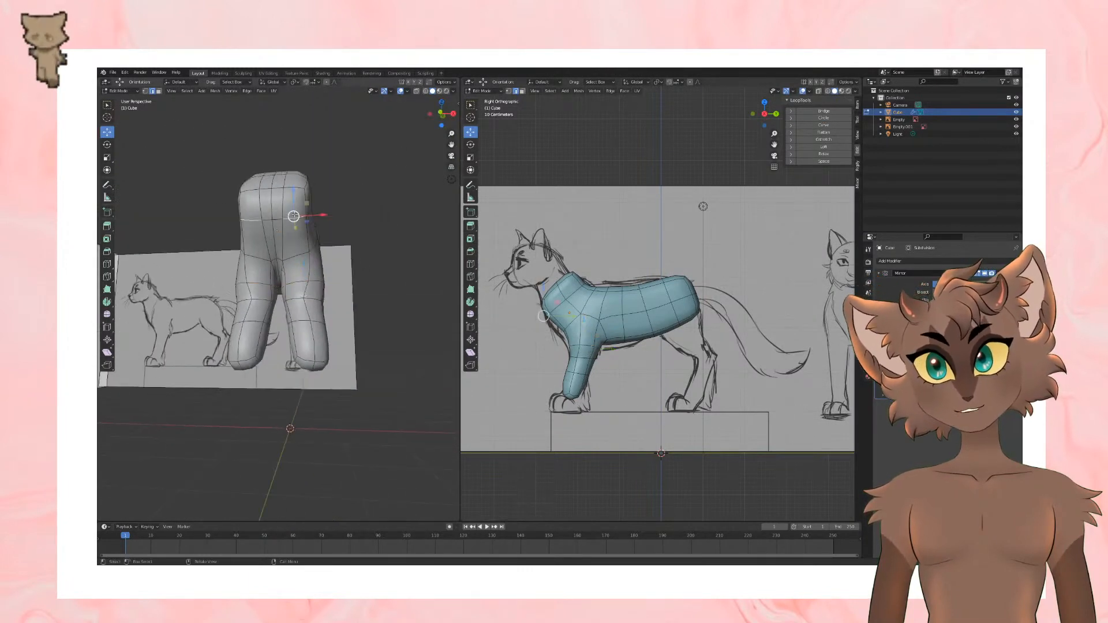
{"action": "middle_click_drag", "start_coordinate": [388, 193], "coordinate": [248, 216]}
{"action": "key", "text": "s"}
{"action": "left_click", "coordinate": [326, 200]}
{"action": "key", "text": "ctrl+z"}
{"action": "key", "text": "s"}
{"action": "left_click", "coordinate": [369, 199]}
{"action": "scroll", "coordinate": [606, 387], "scroll_direction": "down", "scroll_amount": 1}
{"action": "scroll", "coordinate": [609, 390], "scroll_direction": "up", "scroll_amount": 2}
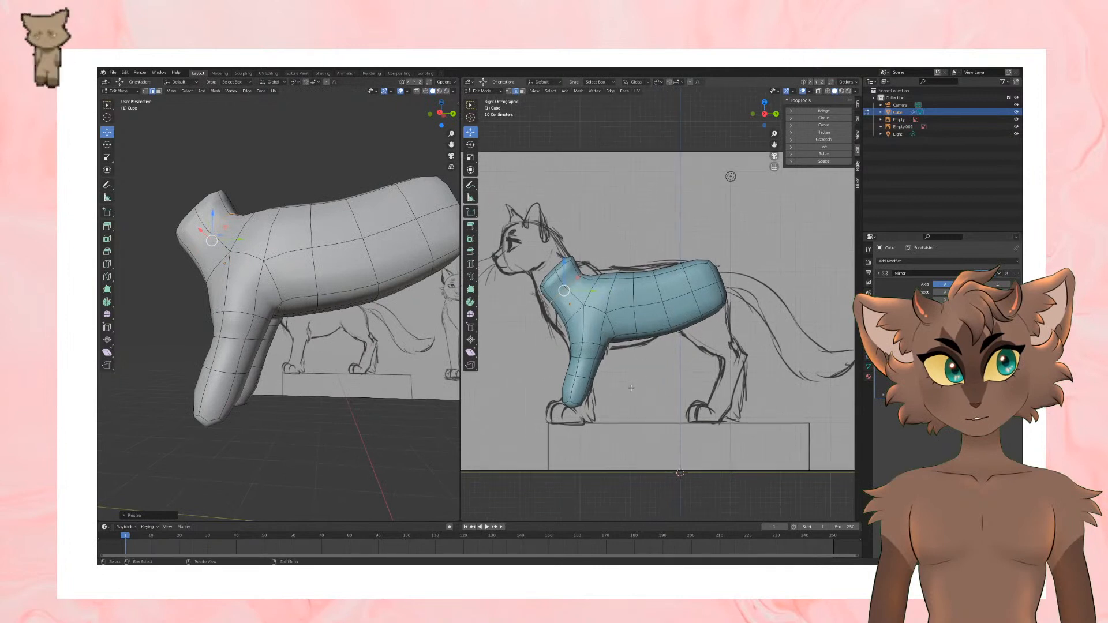
Step: Move the front leg's middle edge loops along Y and downward to follow the leg outline in the side sketch
{"action": "scroll", "coordinate": [648, 387], "scroll_direction": "up", "scroll_amount": 2}
{"action": "key", "text": "g"}
{"action": "key", "text": "y"}
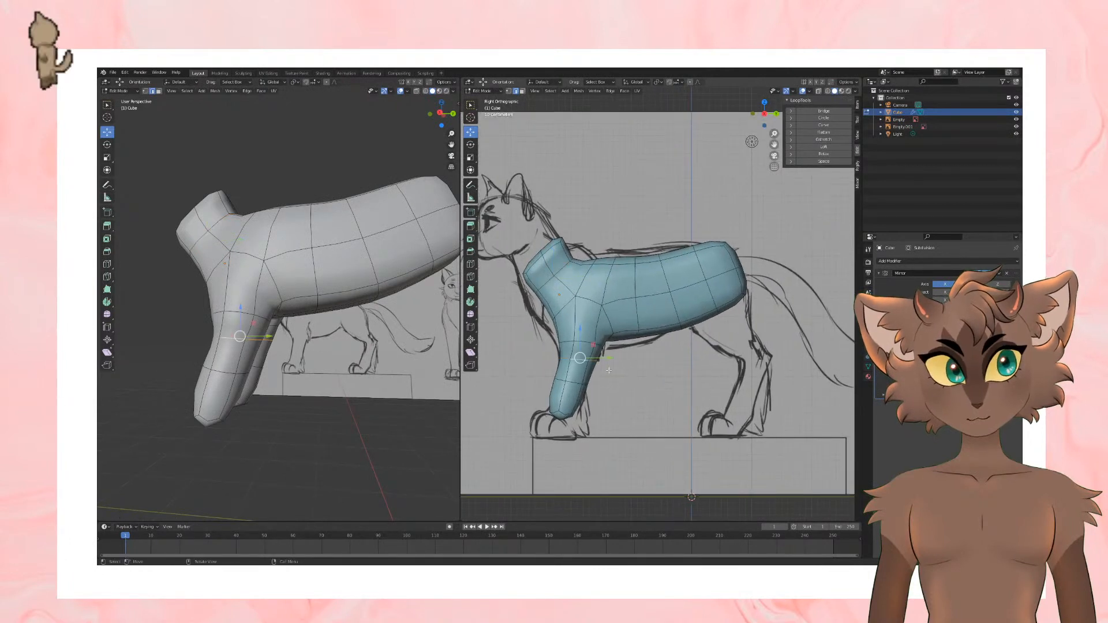
{"action": "mouse_move", "coordinate": [615, 360]}
{"action": "left_mouse_down"}
{"action": "mouse_move", "coordinate": [609, 378]}
{"action": "mouse_move", "coordinate": [576, 352]}
{"action": "mouse_move", "coordinate": [608, 379]}
{"action": "left_mouse_up"}
{"action": "left_click", "coordinate": [580, 382], "text": "alt"}
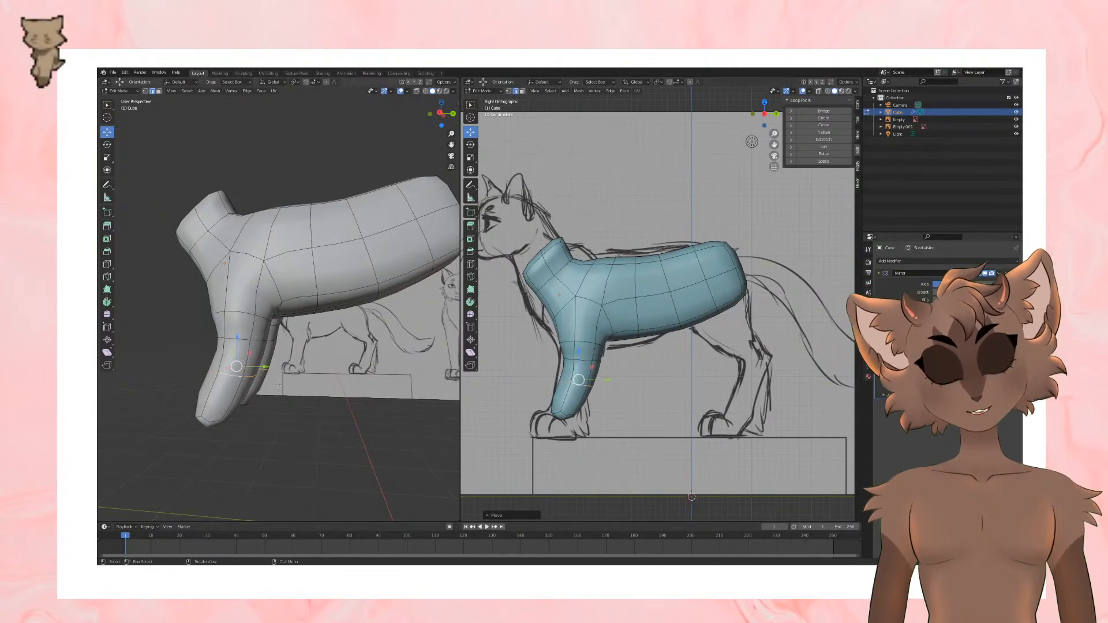
Step: Extrude the front leg's bottom faces down to the ground line of the paw in the side sketch
{"action": "middle_click_drag", "start_coordinate": [264, 350], "coordinate": [115, 144]}
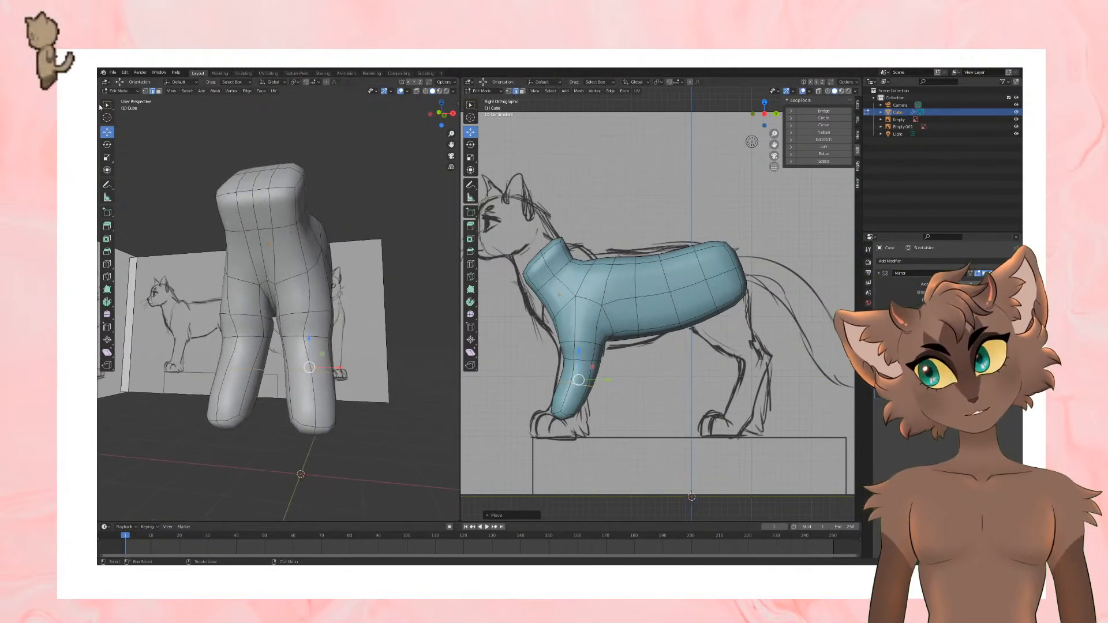
{"action": "left_click", "coordinate": [159, 91]}
{"action": "middle_click_drag", "start_coordinate": [295, 446], "coordinate": [311, 496]}
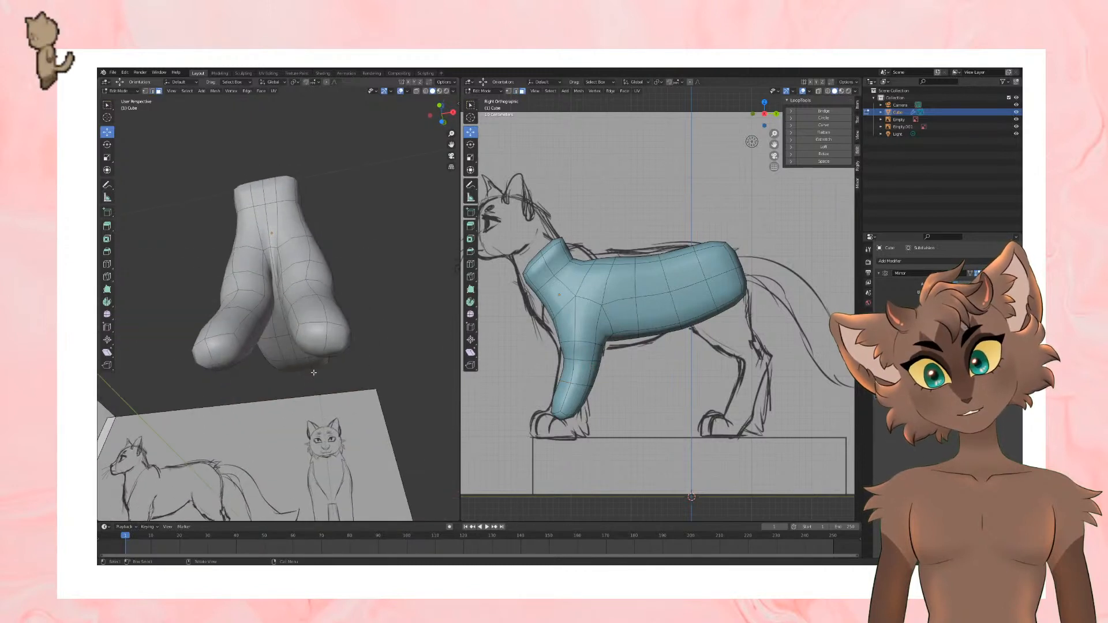
{"action": "left_click", "coordinate": [326, 346]}
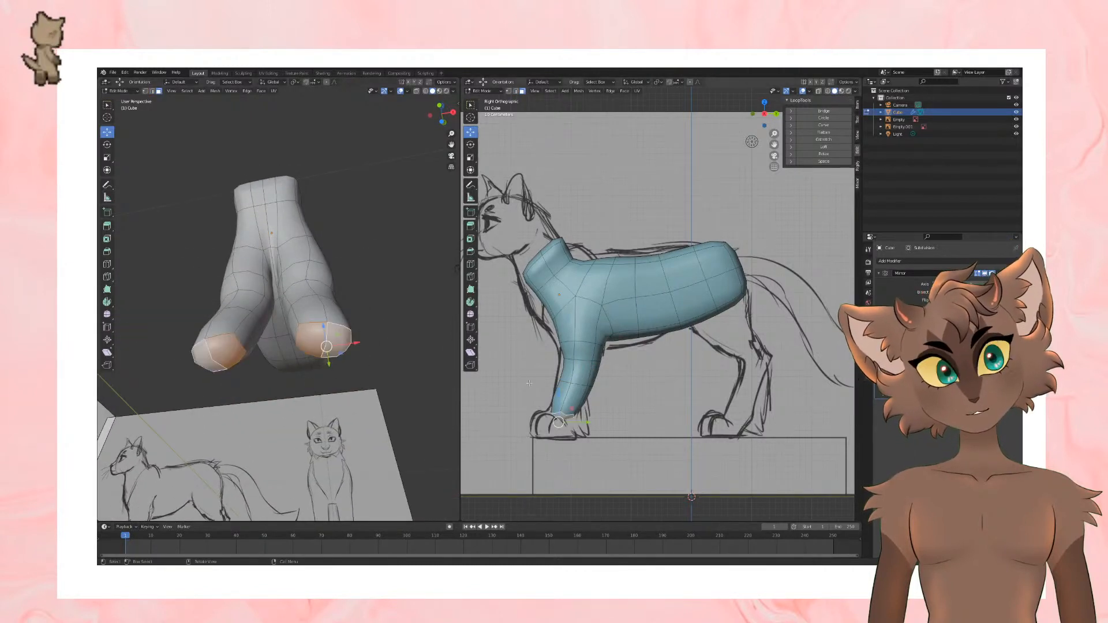
{"action": "key", "text": "e"}
{"action": "left_click", "coordinate": [583, 430]}
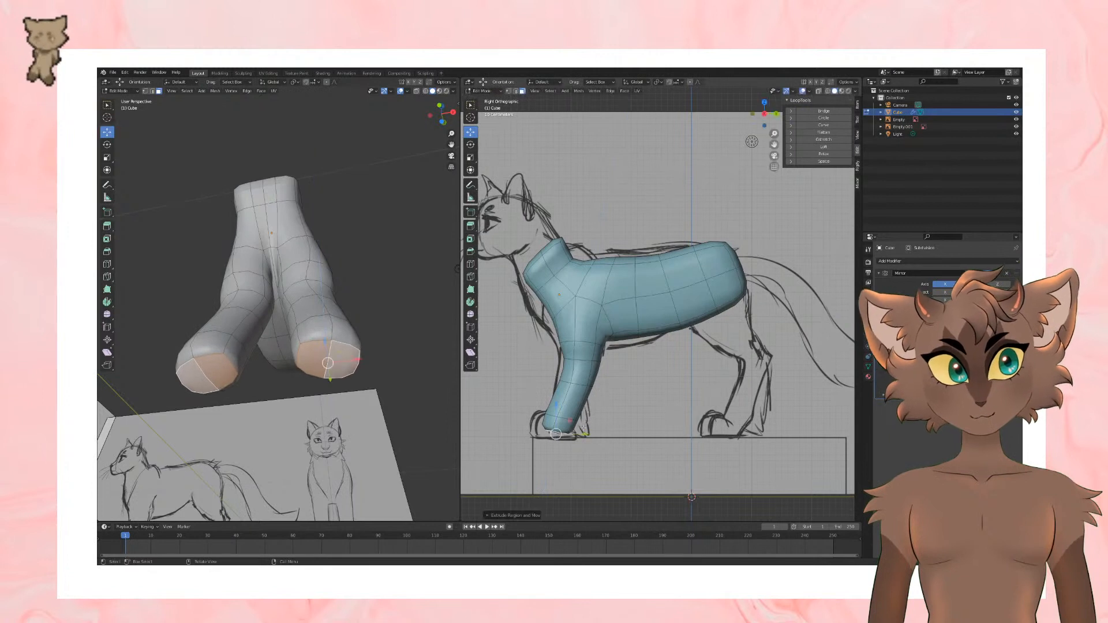
Step: Select the edge loop just above the front leg's end and shift it slightly backward toward the heel
{"action": "key", "text": "2"}
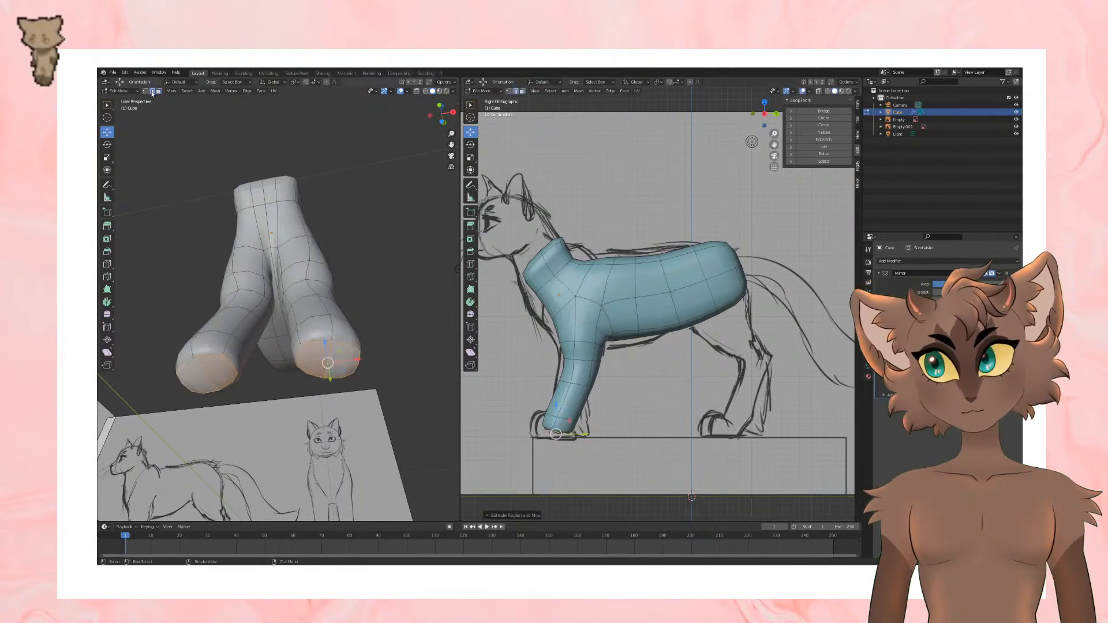
{"action": "left_click", "coordinate": [566, 418], "text": "alt"}
{"action": "left_click_drag", "start_coordinate": [594, 424], "coordinate": [602, 427]}
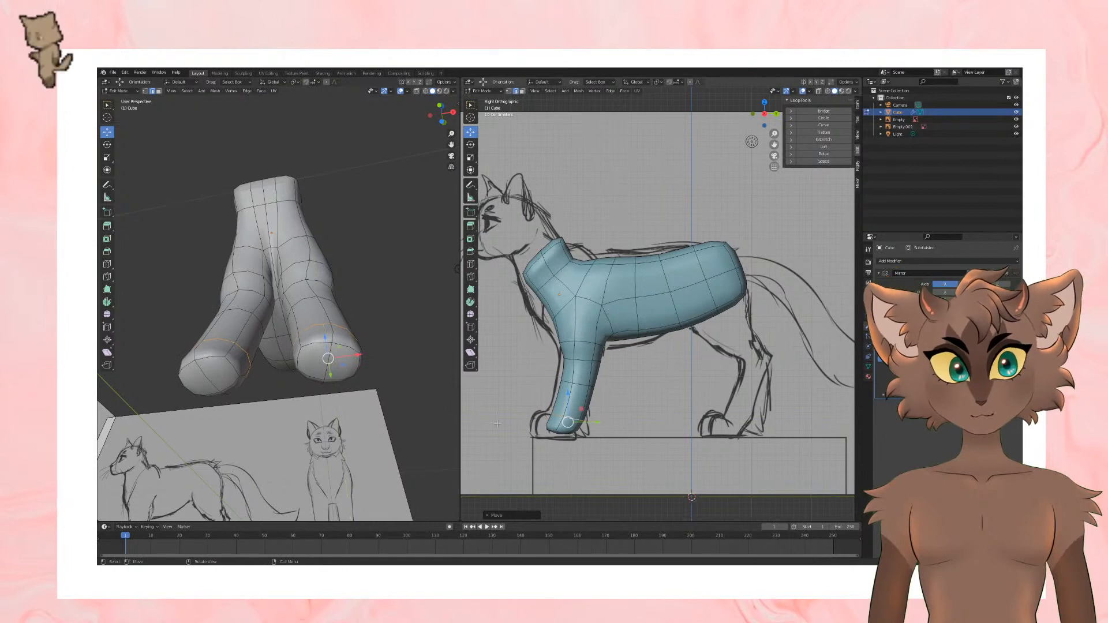
{"action": "middle_click_drag", "start_coordinate": [412, 374], "coordinate": [398, 392]}
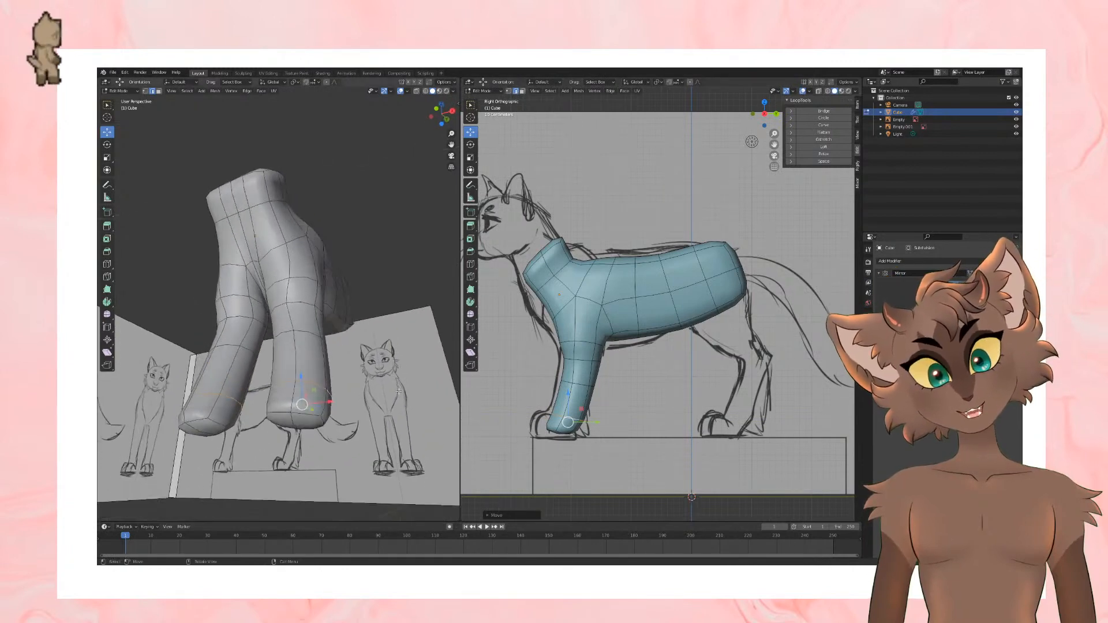
Step: Raise the edge loop just above the front leg's end to ankle height on the side sketch
{"action": "left_click", "coordinate": [160, 92]}
{"action": "middle_click_drag", "start_coordinate": [346, 358], "coordinate": [349, 318]}
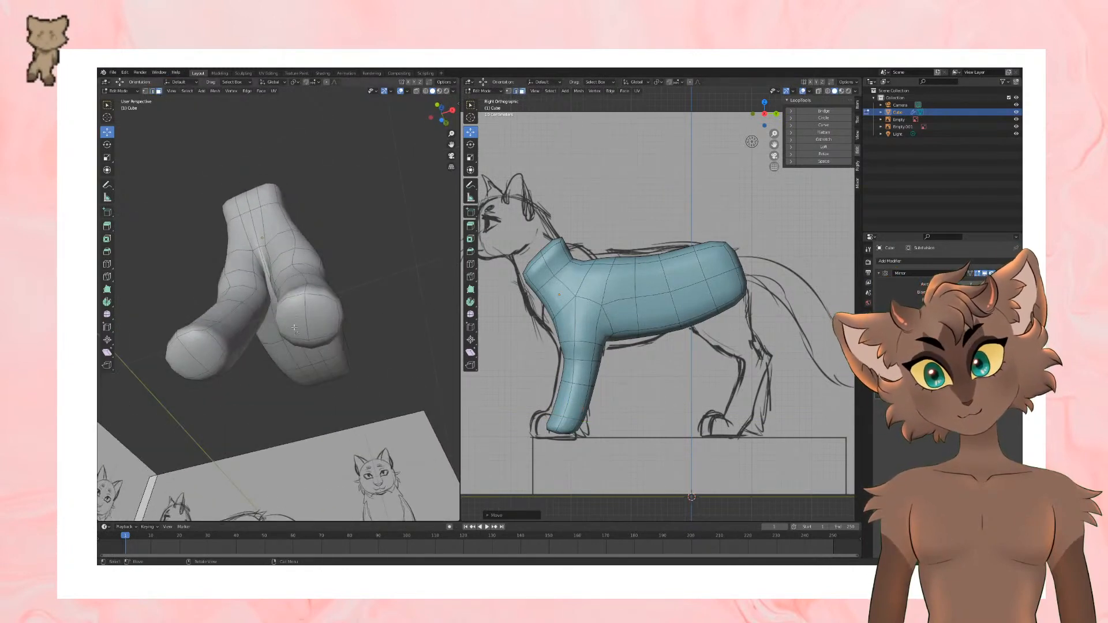
{"action": "left_click", "coordinate": [292, 319]}
{"action": "left_click", "coordinate": [323, 319], "text": "shift"}
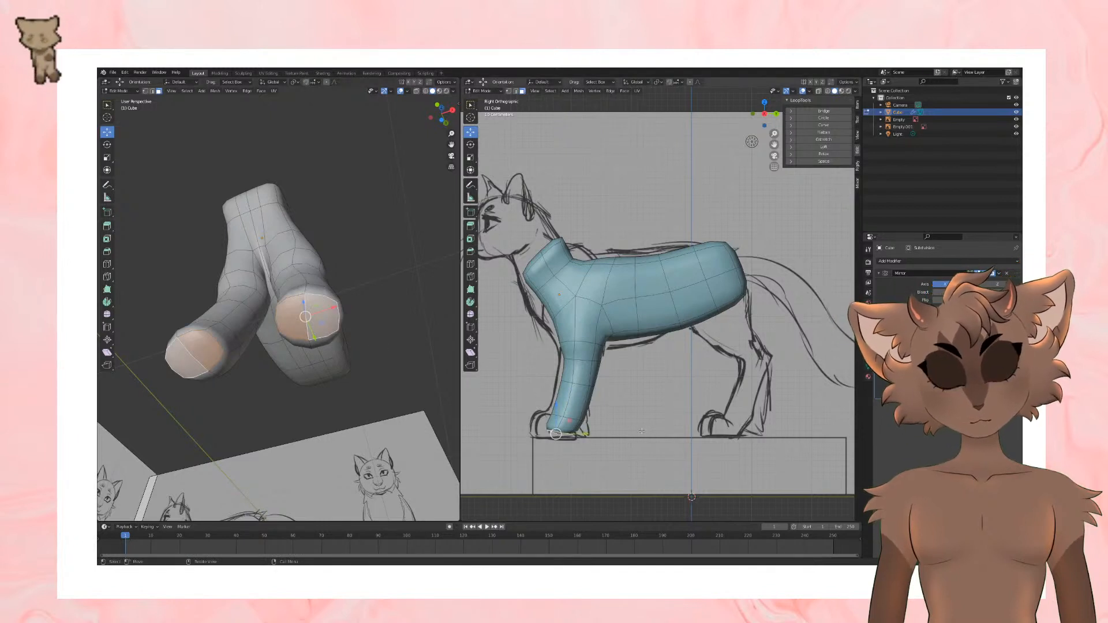
{"action": "left_click", "coordinate": [152, 91]}
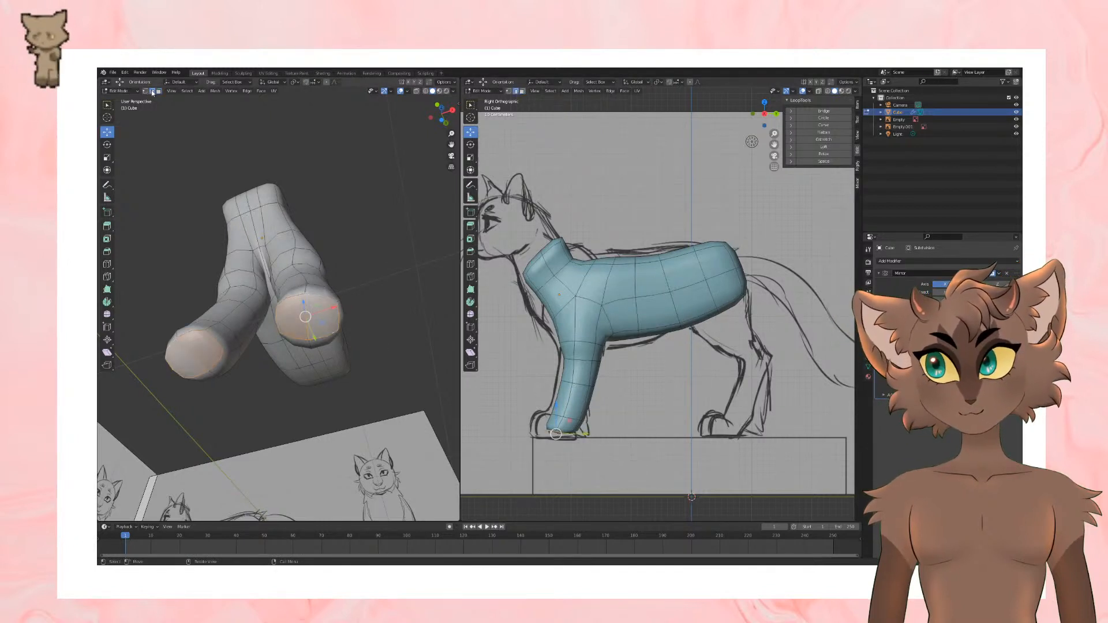
{"action": "left_click", "coordinate": [339, 325], "text": "alt"}
{"action": "left_click_drag", "start_coordinate": [567, 396], "coordinate": [595, 407]}
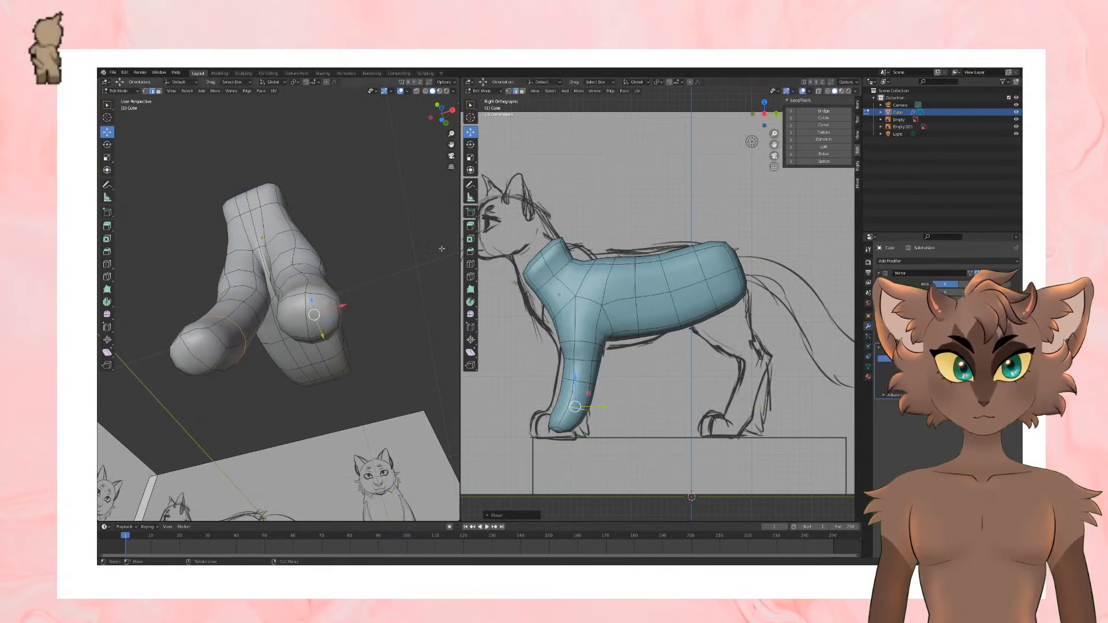
Step: Select the front leg's bottom faces and rotate them in the side view to tilt them toward the front of the paw
{"action": "left_click", "coordinate": [303, 312]}
{"action": "left_click", "coordinate": [322, 317], "text": "shift"}
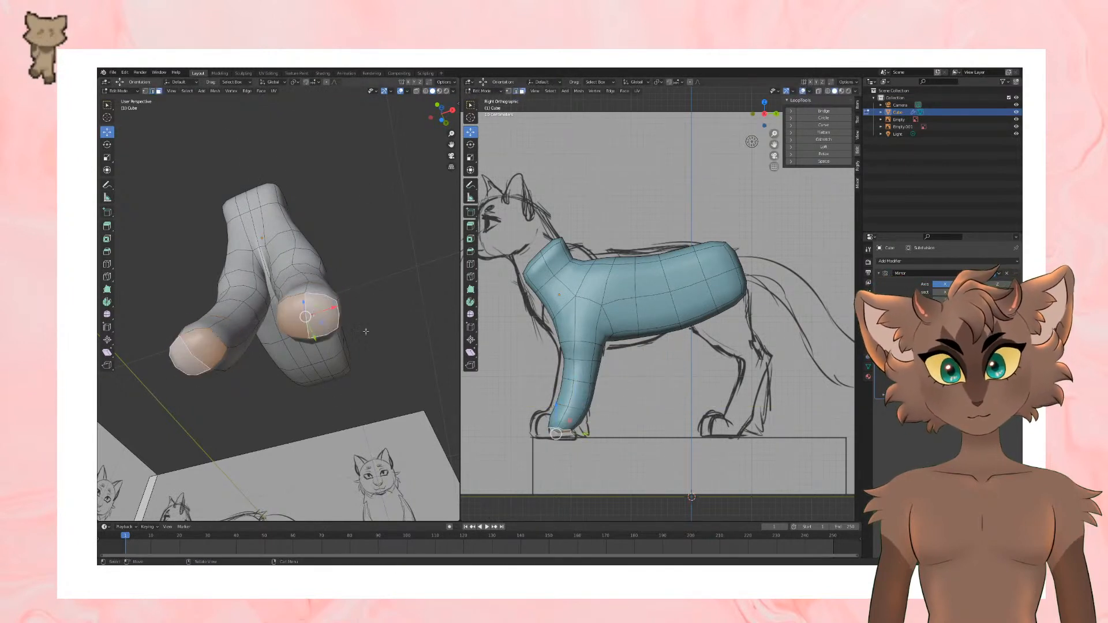
{"action": "left_click", "coordinate": [107, 145]}
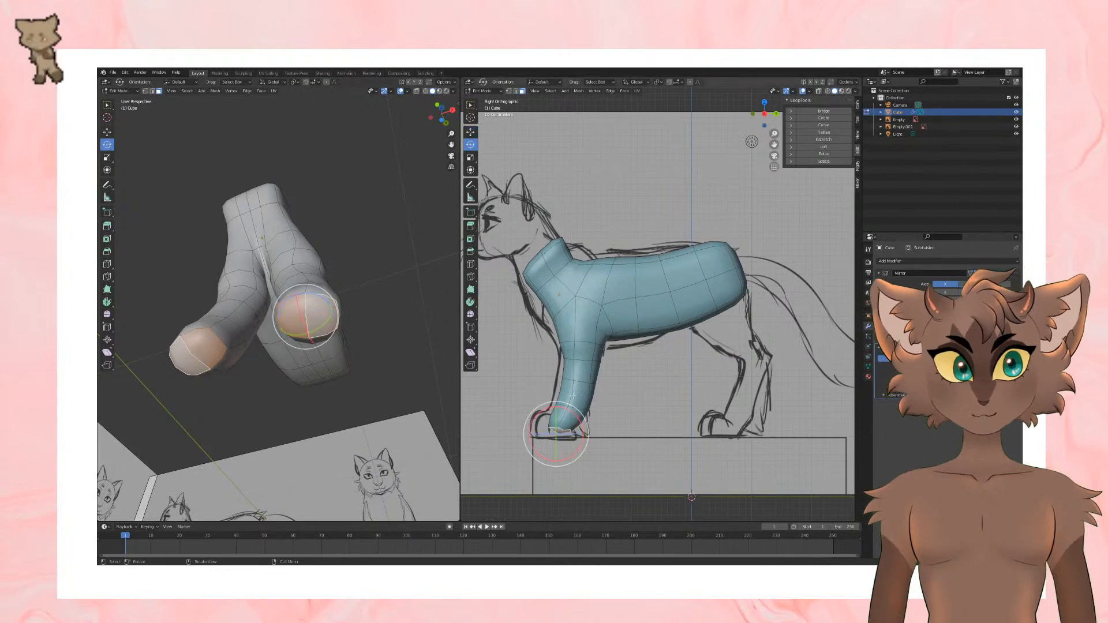
{"action": "left_click_drag", "start_coordinate": [567, 408], "coordinate": [577, 418]}
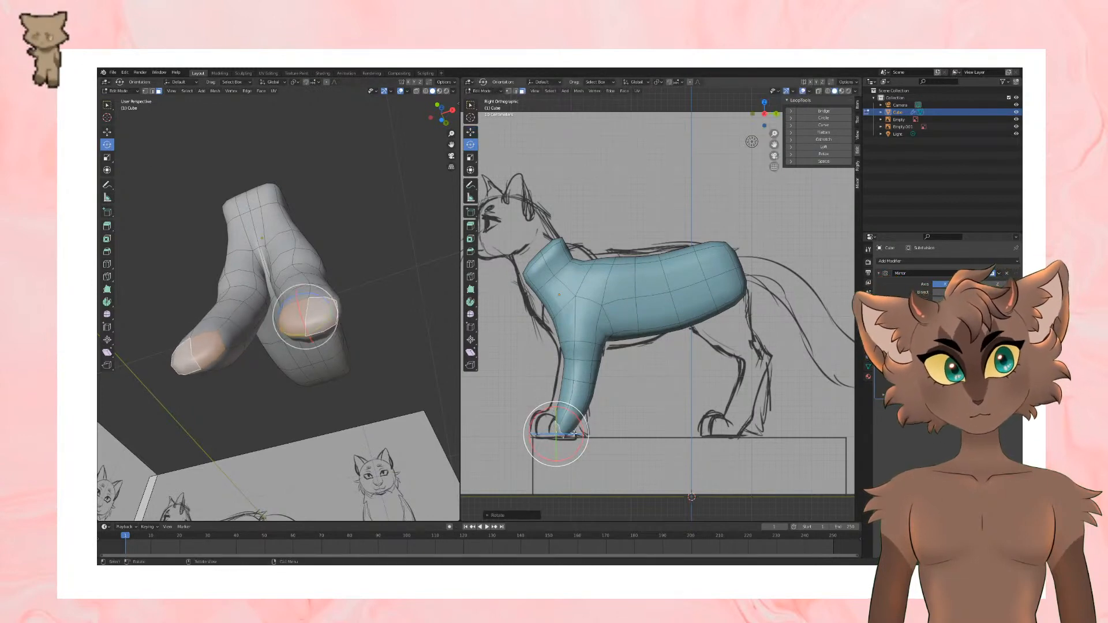
{"action": "left_click", "coordinate": [108, 132]}
Step: Scale the tilted end faces of the front leg up slightly and move them a little upward
{"action": "mouse_move", "coordinate": [673, 366]}
{"action": "middle_mouse_down"}
{"action": "mouse_move", "coordinate": [705, 379]}
{"action": "mouse_move", "coordinate": [752, 367]}
{"action": "mouse_move", "coordinate": [702, 380]}
{"action": "mouse_move", "coordinate": [648, 362]}
{"action": "mouse_move", "coordinate": [669, 370]}
{"action": "mouse_move", "coordinate": [660, 354]}
{"action": "middle_mouse_up"}
{"action": "middle_click_drag", "start_coordinate": [297, 274], "coordinate": [271, 309]}
{"action": "middle_click_drag", "start_coordinate": [722, 404], "coordinate": [773, 414]}
{"action": "key", "text": "s"}
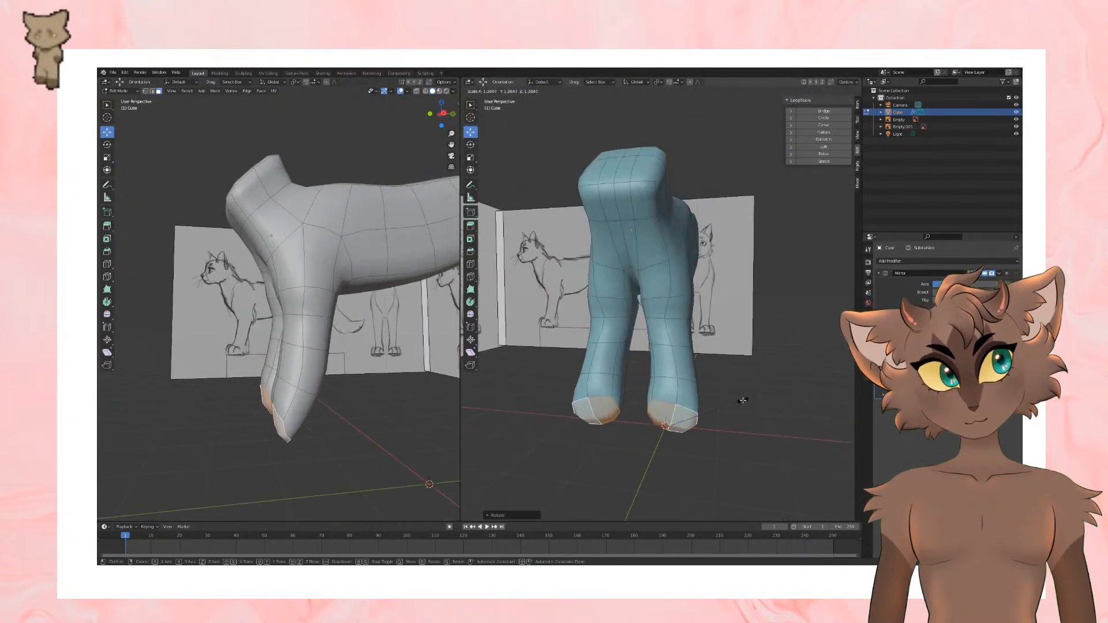
{"action": "left_click", "coordinate": [745, 400]}
{"action": "left_click_drag", "start_coordinate": [672, 397], "coordinate": [672, 389]}
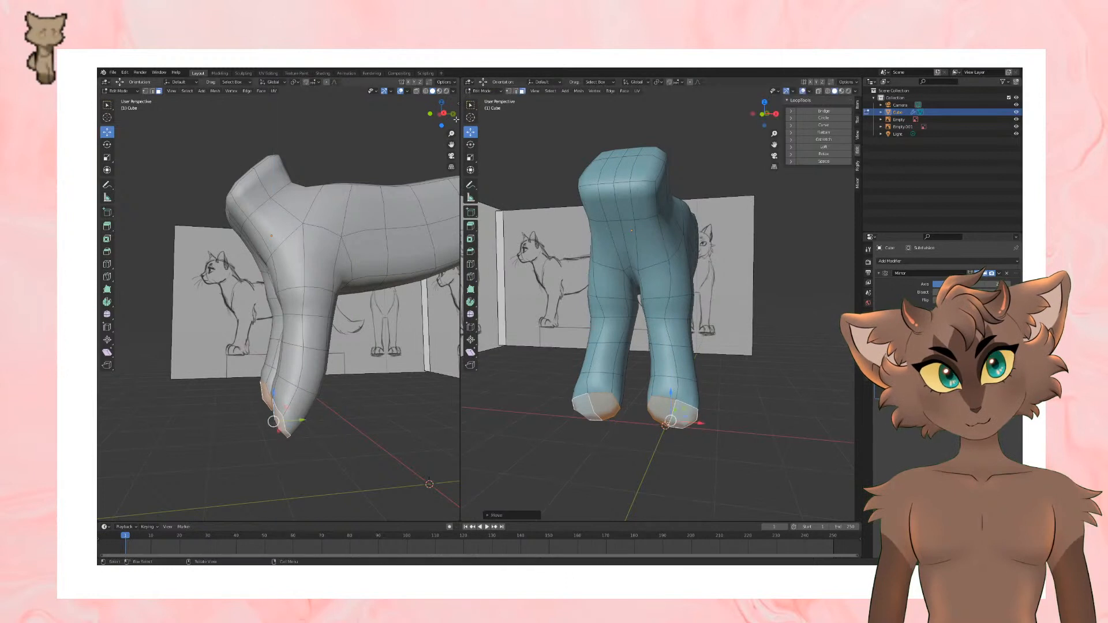
Step: Rotate the front leg's end faces as seen from the front to straighten their slant
{"action": "left_click", "coordinate": [471, 144]}
{"action": "middle_click_drag", "start_coordinate": [695, 335], "coordinate": [720, 329]}
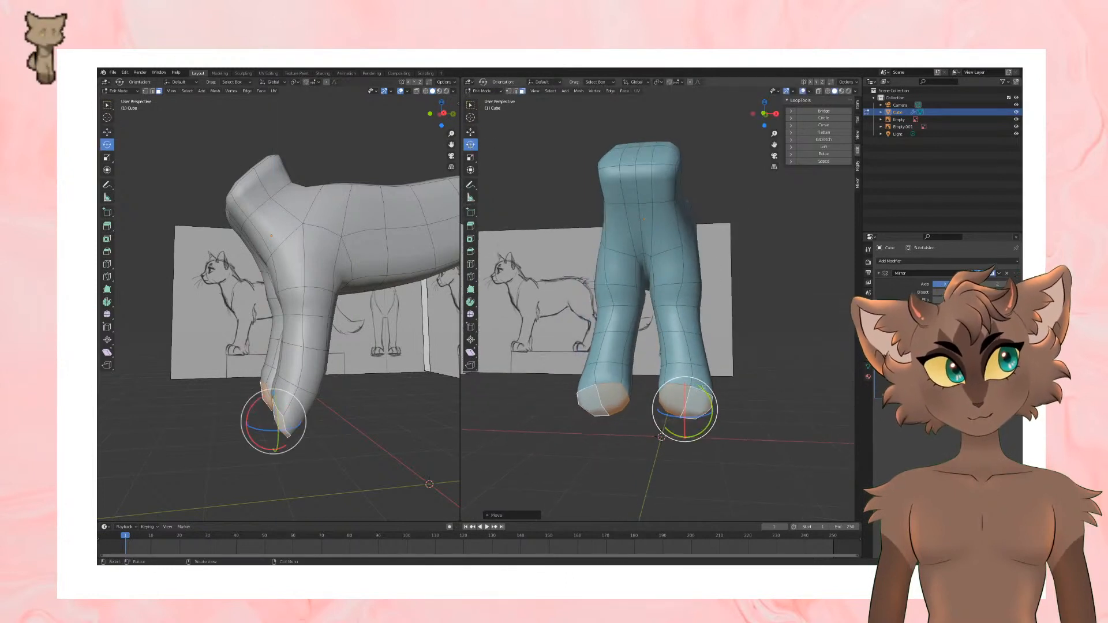
{"action": "left_click_drag", "start_coordinate": [715, 402], "coordinate": [690, 382]}
{"action": "left_click", "coordinate": [470, 132]}
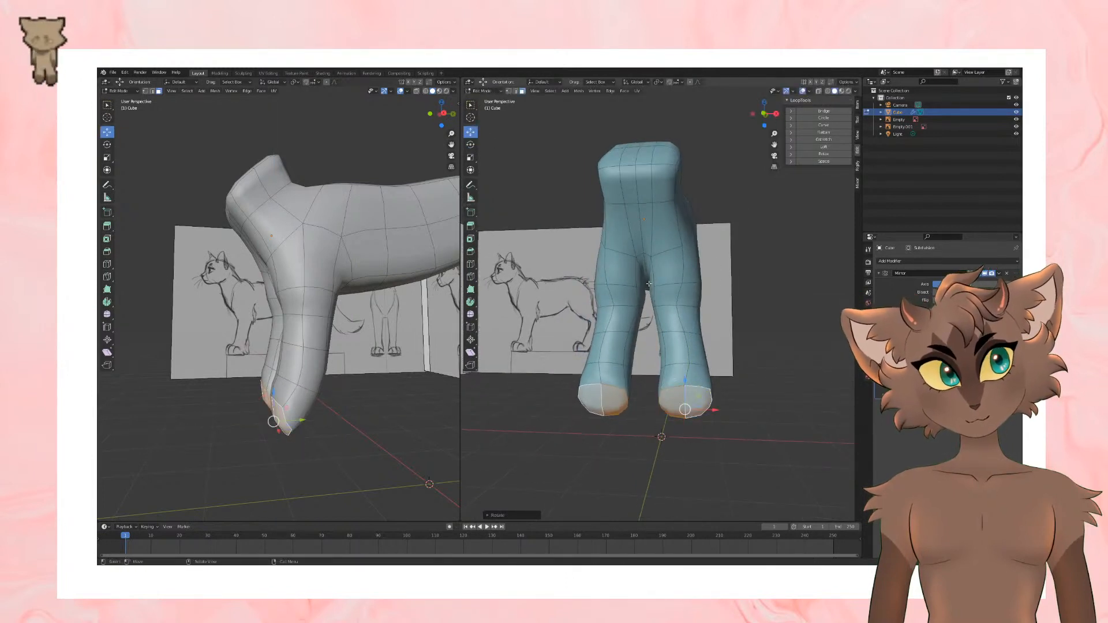
{"action": "middle_click_drag", "start_coordinate": [519, 277], "coordinate": [656, 379]}
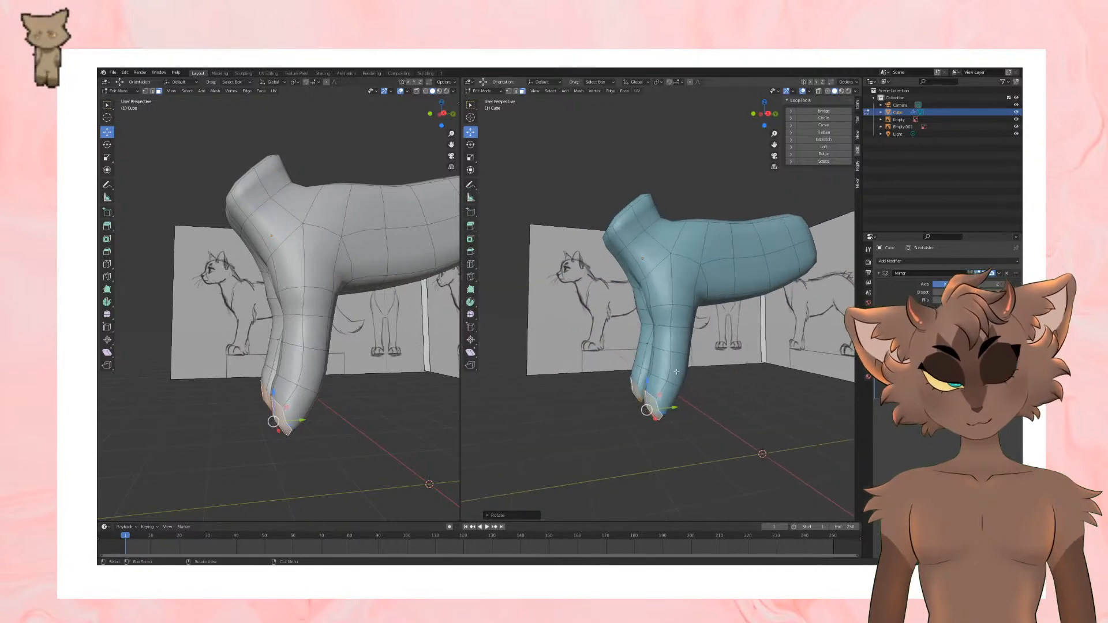
Step: Extrude the front leg's end faces forward to form the paw and reposition them
{"action": "key", "text": "e"}
{"action": "left_click", "coordinate": [678, 373]}
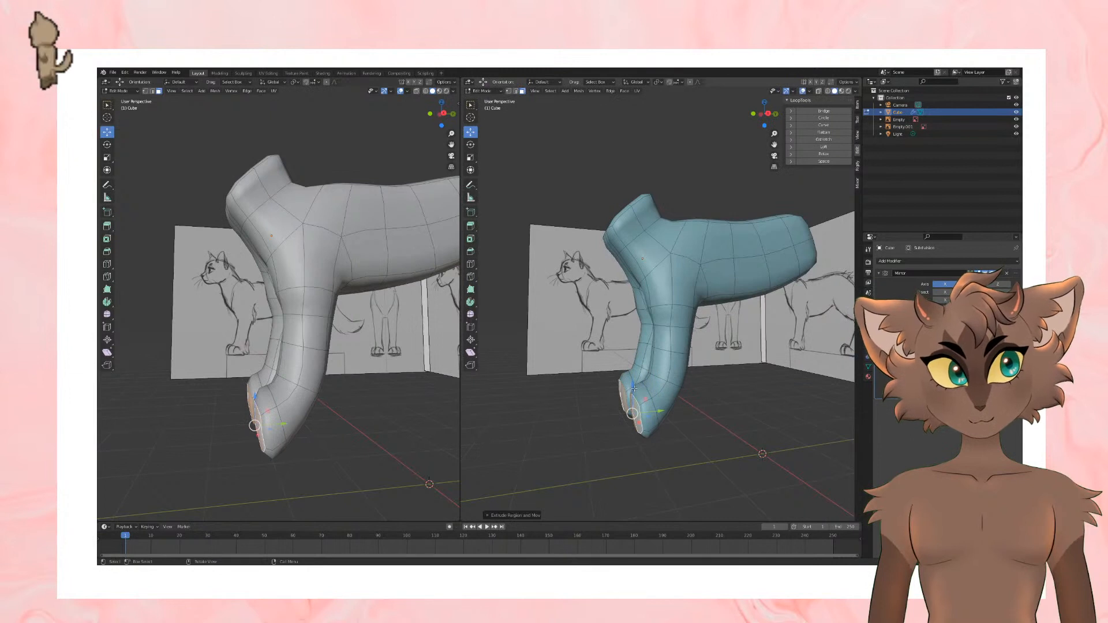
{"action": "left_click_drag", "start_coordinate": [633, 388], "coordinate": [651, 408]}
{"action": "mouse_move", "coordinate": [681, 384]}
{"action": "middle_mouse_down"}
{"action": "mouse_move", "coordinate": [620, 387]}
{"action": "mouse_move", "coordinate": [708, 405]}
{"action": "middle_mouse_up"}
Step: Scale the edge loop at the heel behind the front paw and move it along the Y axis
{"action": "left_click", "coordinate": [629, 406], "text": "alt"}
{"action": "key", "text": "s"}
{"action": "left_click", "coordinate": [695, 405]}
{"action": "key", "text": "g"}
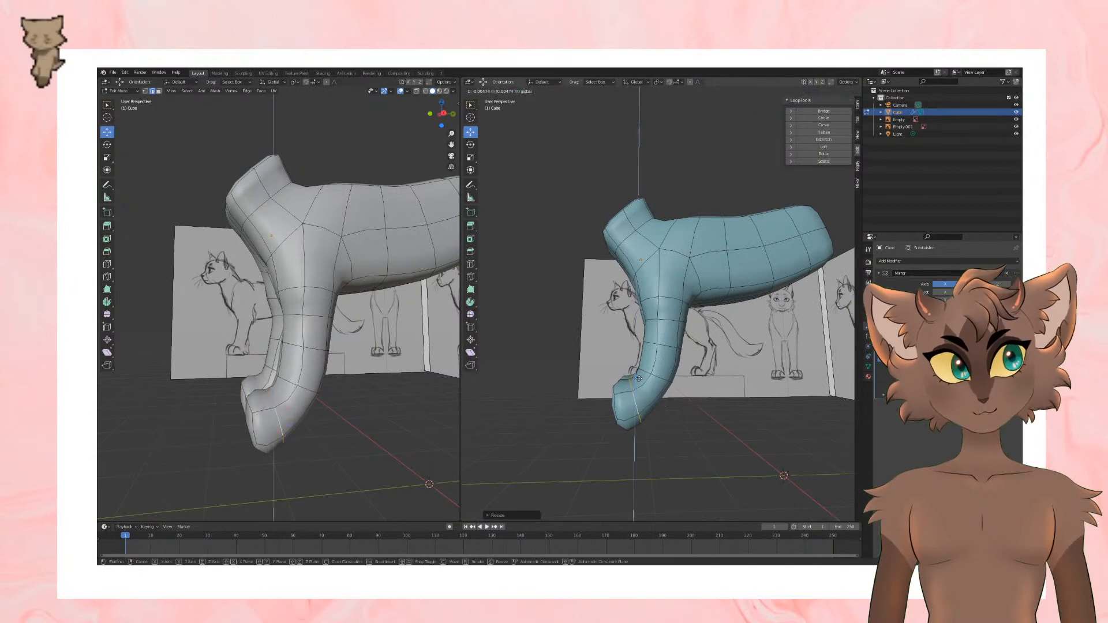
{"action": "key", "text": "y"}
{"action": "left_click", "coordinate": [676, 414]}
Step: Reposition the front leg's upper edge loop slightly to refine the leg's outline as seen from the front
{"action": "middle_click_drag", "start_coordinate": [675, 414], "coordinate": [709, 390]}
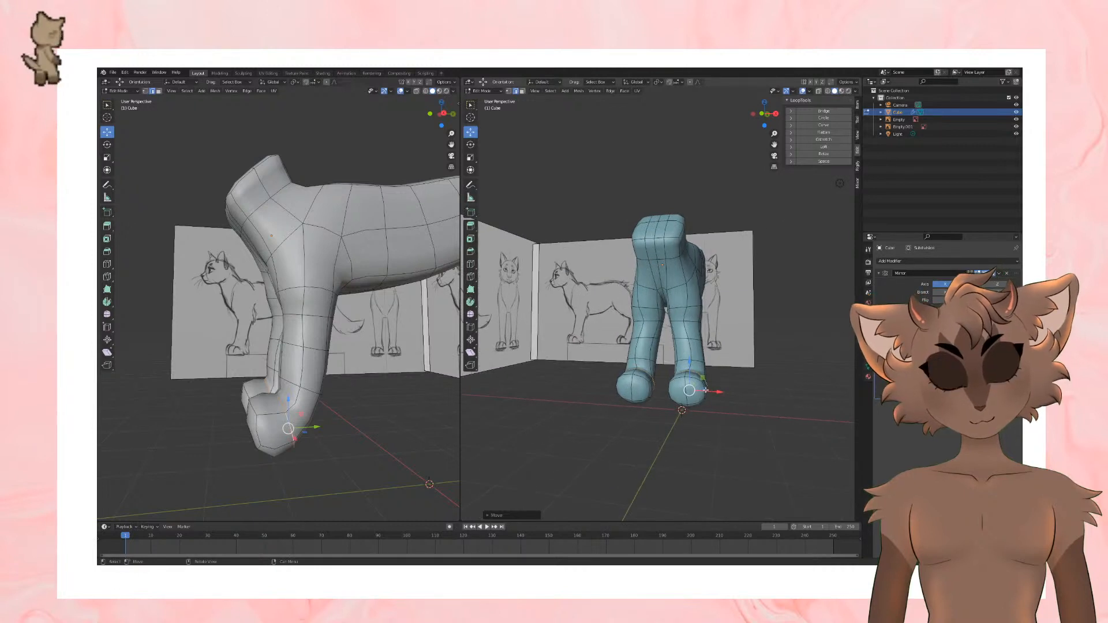
{"action": "middle_click_drag", "start_coordinate": [709, 381], "coordinate": [680, 377]}
{"action": "key", "text": "ctrl+r"}
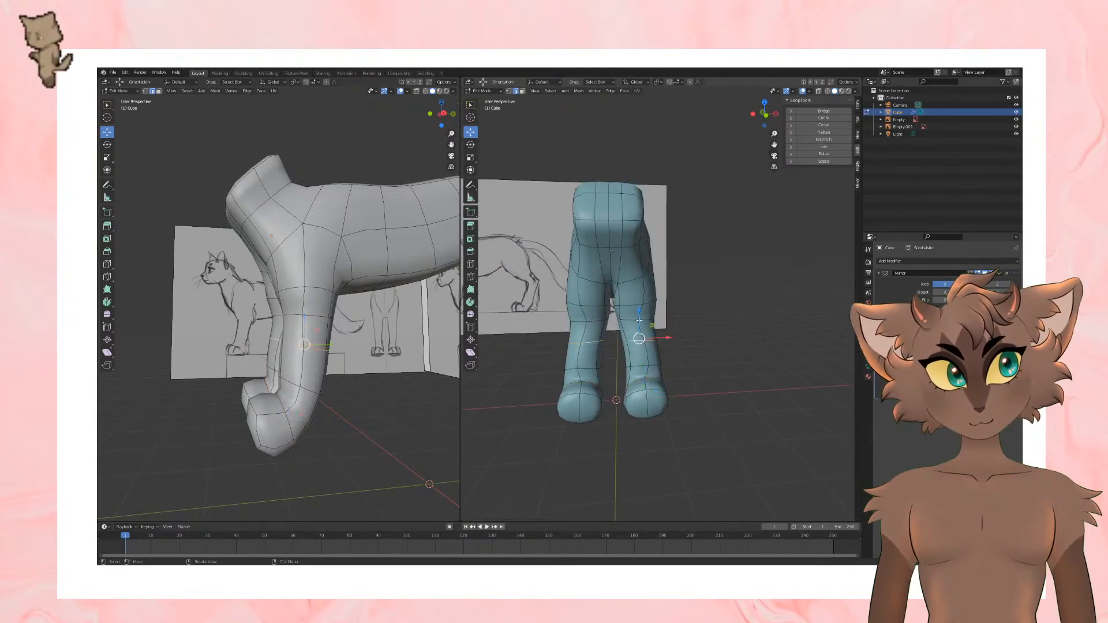
{"action": "left_click", "coordinate": [649, 316]}
{"action": "left_click_drag", "start_coordinate": [668, 317], "coordinate": [665, 305]}
{"action": "left_click", "coordinate": [651, 304], "text": "alt"}
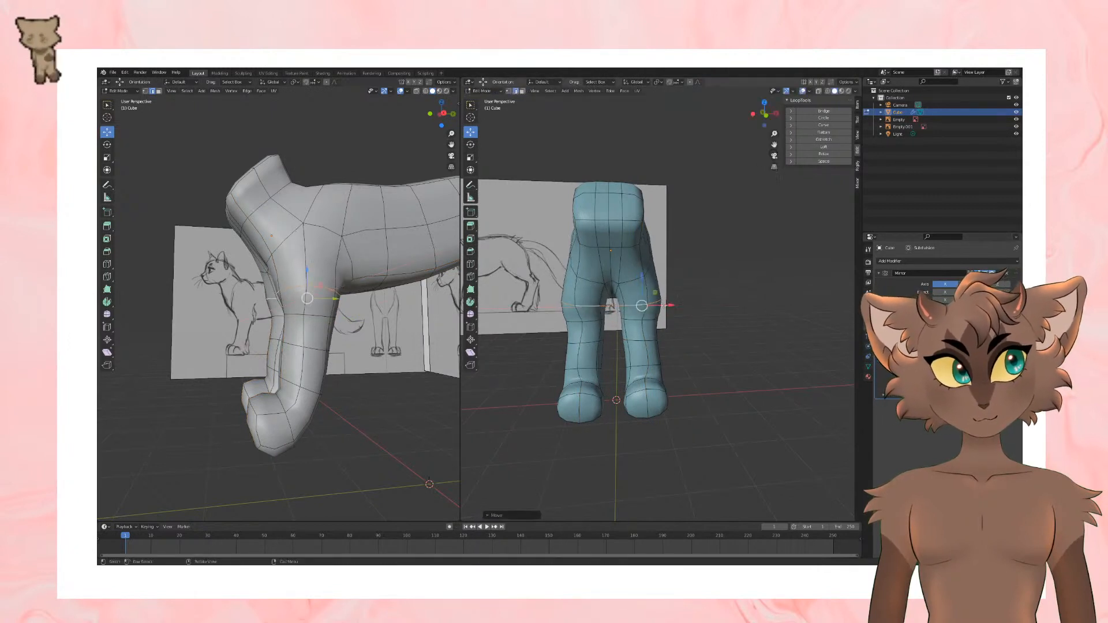
Step: Add an edge loop across the chest just below the neck with Loop Cut
{"action": "left_click", "coordinate": [630, 280], "text": "alt"}
{"action": "middle_click_drag", "start_coordinate": [630, 280], "coordinate": [665, 305]}
{"action": "scroll", "coordinate": [659, 286], "scroll_direction": "up", "scroll_amount": 3}
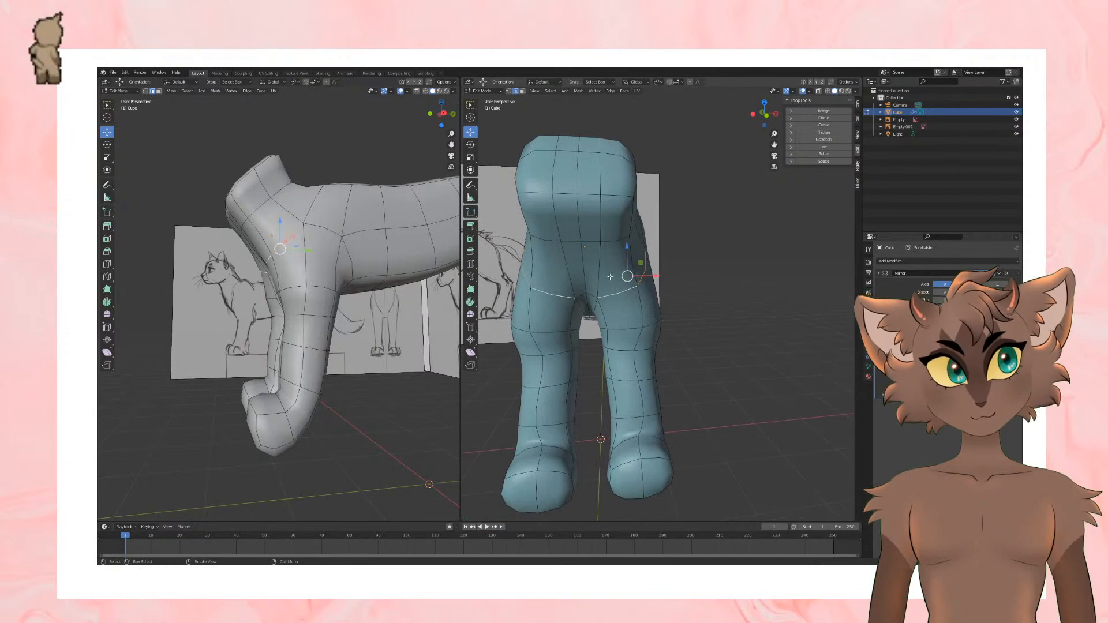
{"action": "left_click", "coordinate": [471, 265]}
{"action": "left_click", "coordinate": [614, 265]}
{"action": "middle_click_drag", "start_coordinate": [757, 263], "coordinate": [490, 121]}
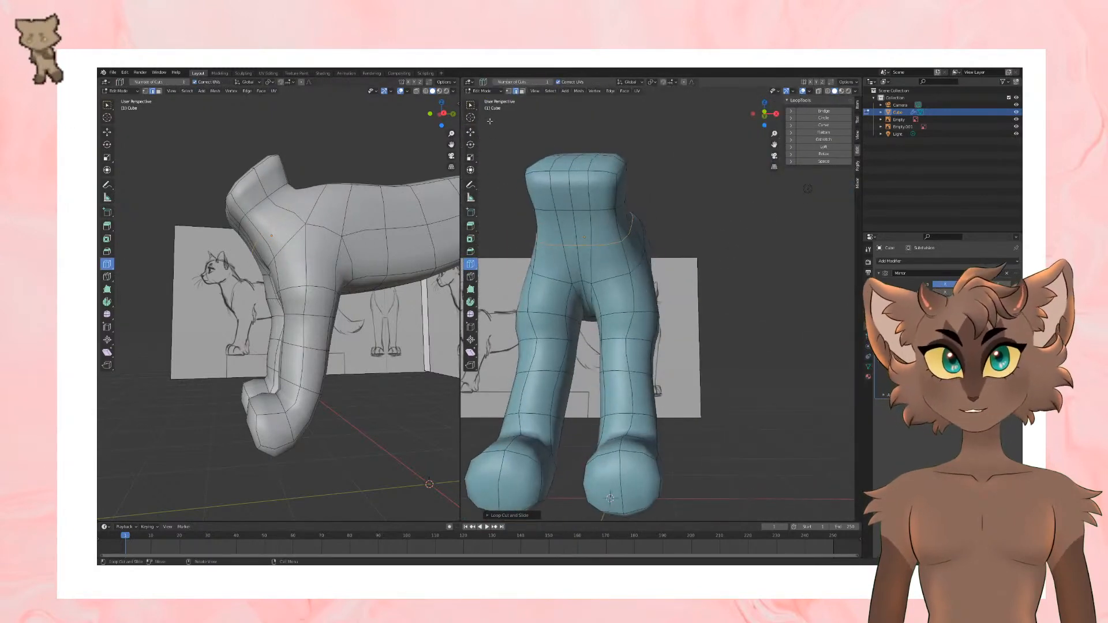
Step: Shift the edge loop in the middle of the front leg slightly sideways along the X axis
{"action": "left_click", "coordinate": [470, 132]}
{"action": "middle_click_drag", "start_coordinate": [685, 293], "coordinate": [691, 317]}
{"action": "left_click", "coordinate": [652, 357], "text": "alt"}
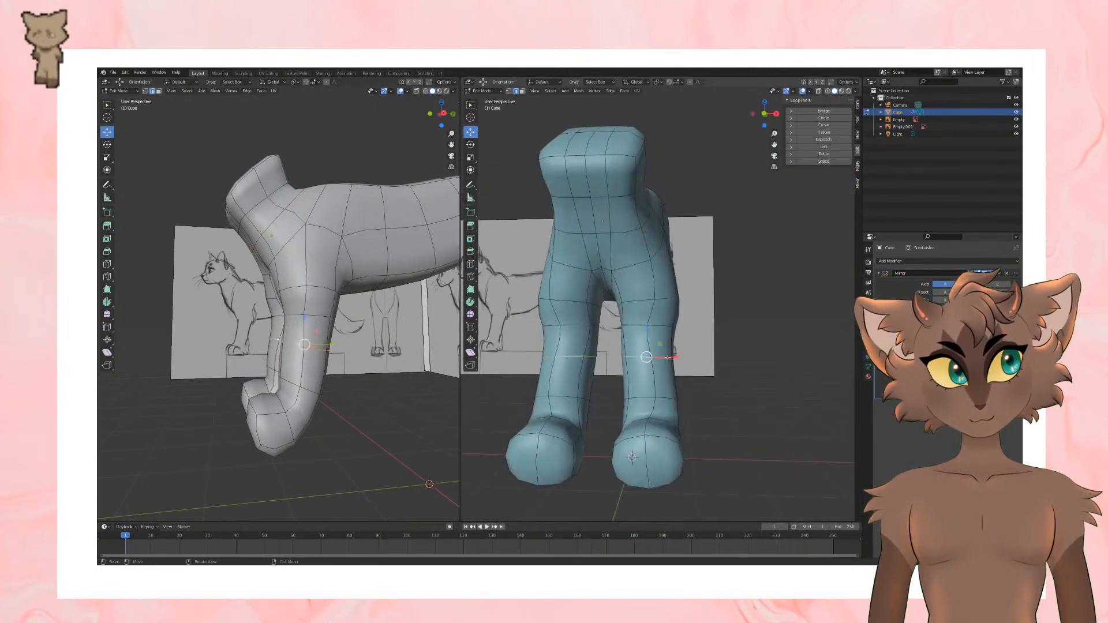
{"action": "left_click_drag", "start_coordinate": [677, 359], "coordinate": [674, 359]}
{"action": "middle_click_drag", "start_coordinate": [682, 346], "coordinate": [685, 353]}
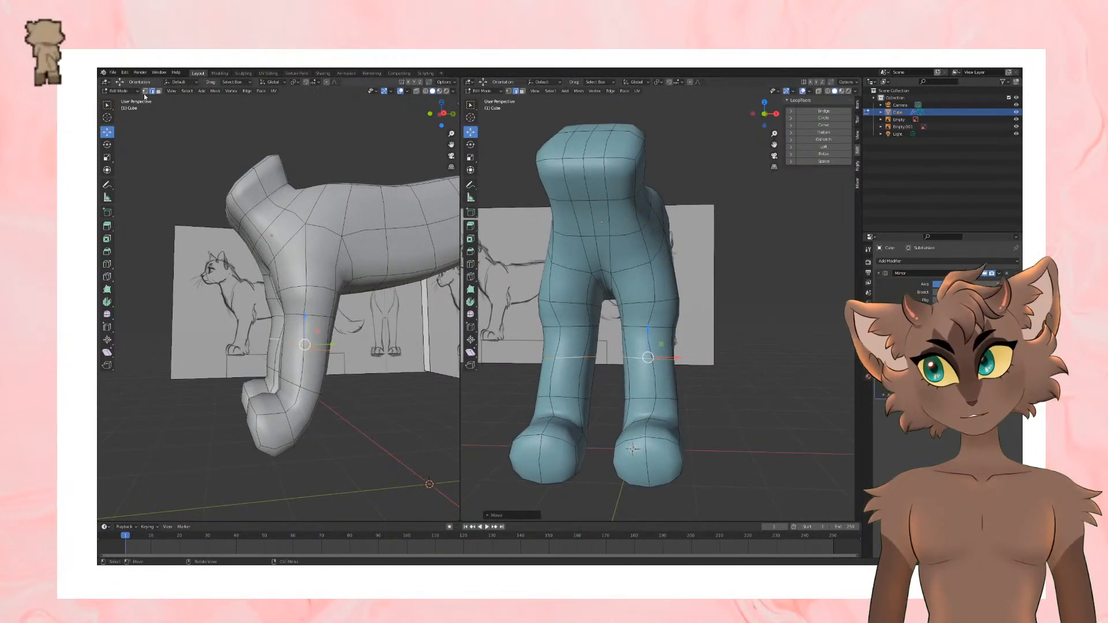
Step: Move single vertices at the front of the knee and ankle sideways to even out the front leg
{"action": "key", "text": "g"}
{"action": "left_click_drag", "start_coordinate": [684, 326], "coordinate": [682, 326]}
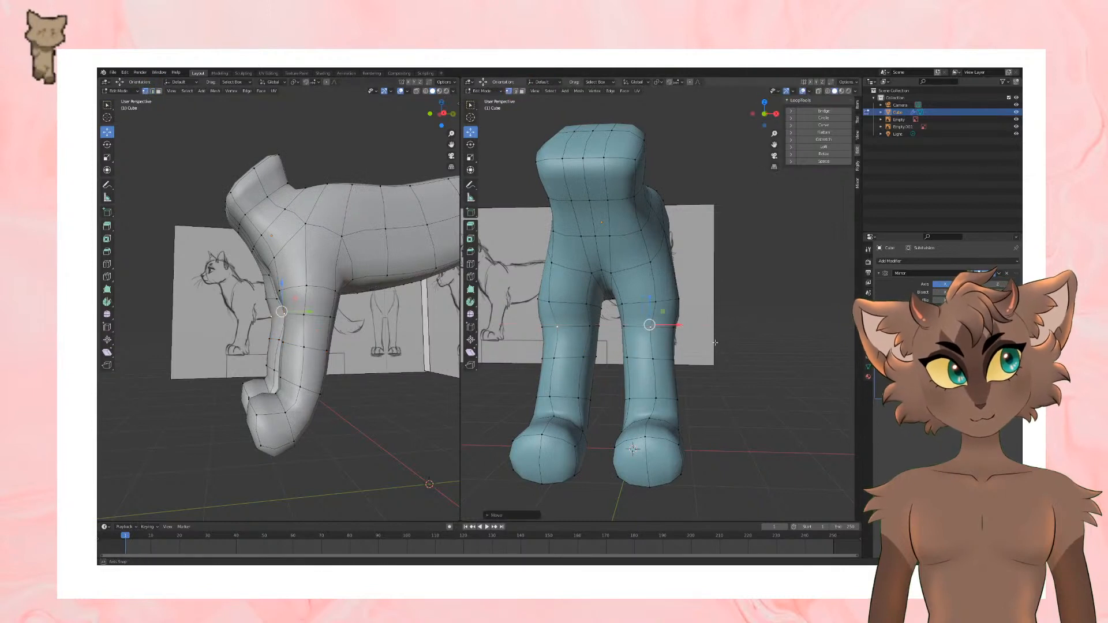
{"action": "middle_click_drag", "start_coordinate": [682, 329], "coordinate": [681, 336]}
{"action": "left_click", "coordinate": [658, 399]}
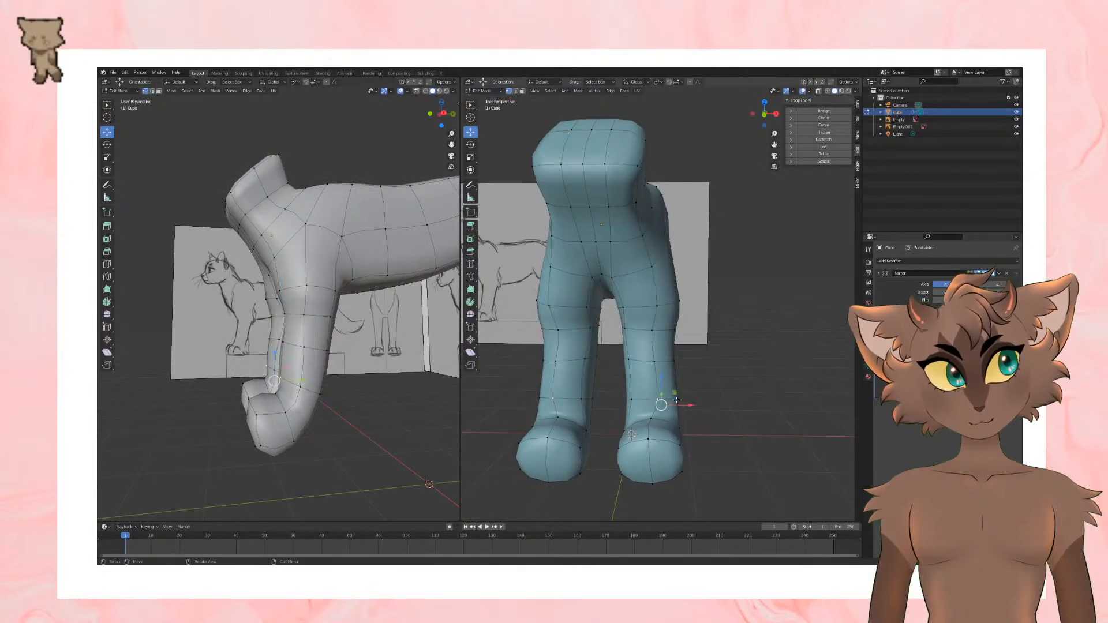
{"action": "left_click_drag", "start_coordinate": [677, 400], "coordinate": [663, 401]}
{"action": "left_click", "coordinate": [682, 403]}
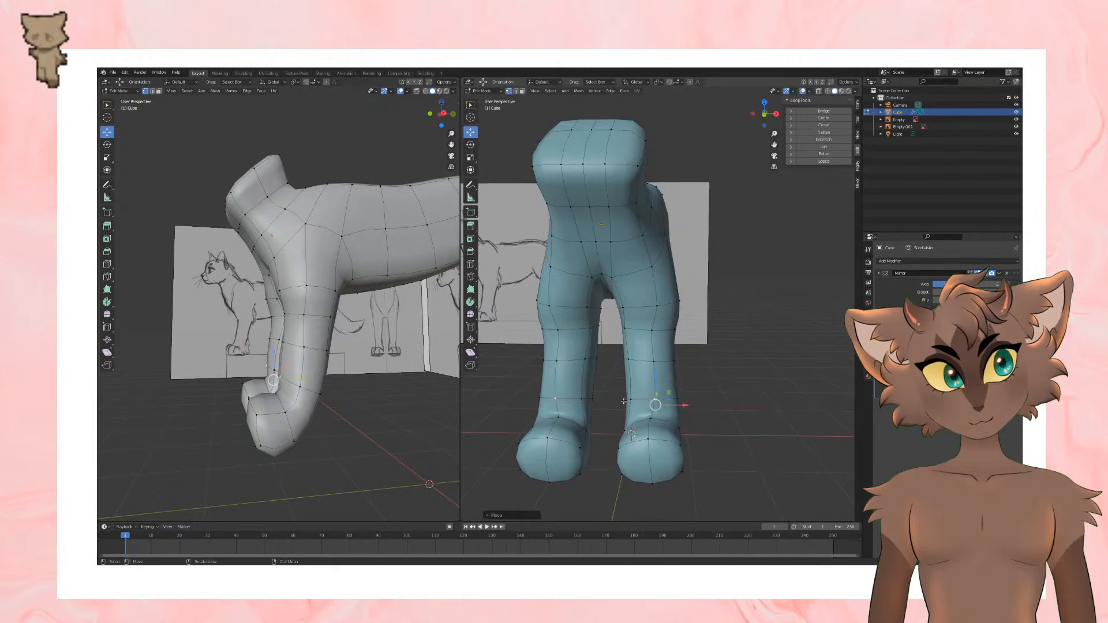
Step: Shift the vertex where the front ankle meets the paw outward along the X axis
{"action": "middle_click_drag", "start_coordinate": [682, 403], "coordinate": [665, 447]}
{"action": "left_click", "coordinate": [655, 411]}
{"action": "left_click", "coordinate": [653, 431], "text": "shift"}
{"action": "left_click_drag", "start_coordinate": [685, 414], "coordinate": [697, 416]}
{"action": "middle_click_drag", "start_coordinate": [697, 416], "coordinate": [747, 431]}
Step: Cut an additional edge loop around the front leg's heel area
{"action": "left_click", "coordinate": [470, 264]}
{"action": "left_click", "coordinate": [639, 423]}
{"action": "left_click", "coordinate": [107, 132]}
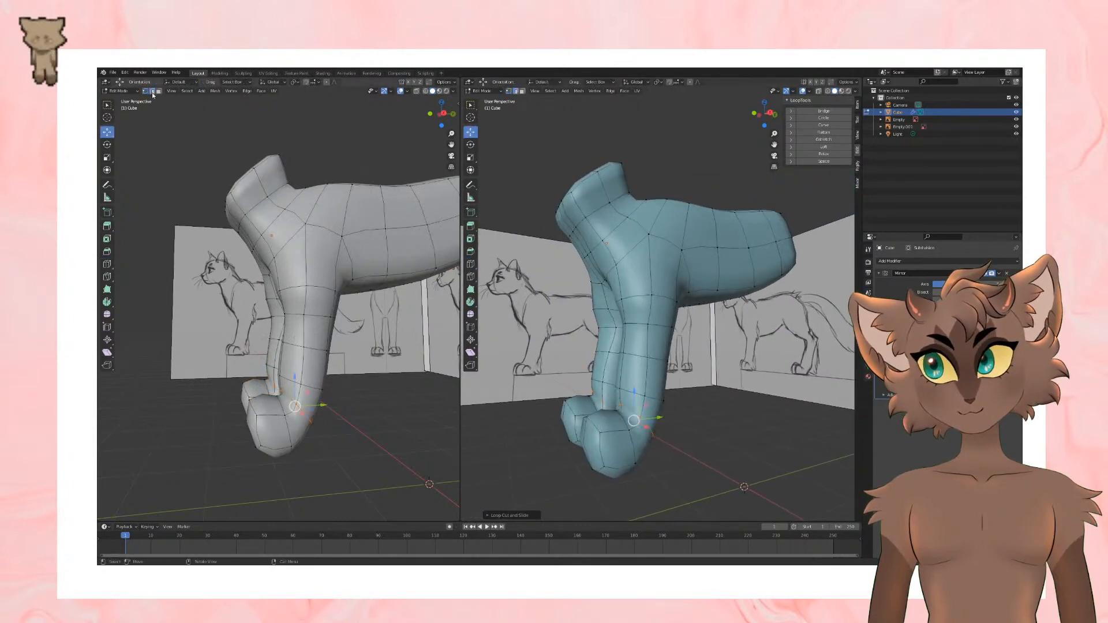
Step: Scale down the front leg's ankle edge loop and move it slightly backward along the Y axis
{"action": "middle_click_drag", "start_coordinate": [663, 412], "coordinate": [700, 411]}
{"action": "key", "text": "s"}
{"action": "left_click", "coordinate": [709, 399]}
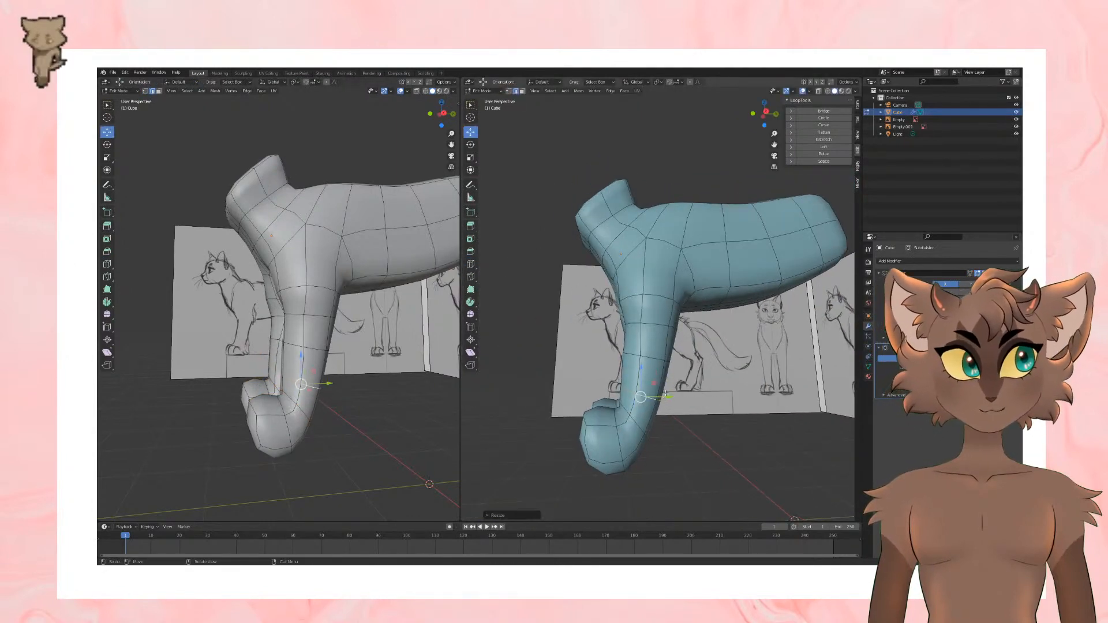
{"action": "left_click_drag", "start_coordinate": [670, 397], "coordinate": [677, 397]}
{"action": "middle_click_drag", "start_coordinate": [635, 391], "coordinate": [729, 406]}
{"action": "scroll", "coordinate": [722, 374], "scroll_direction": "down", "scroll_amount": 2}
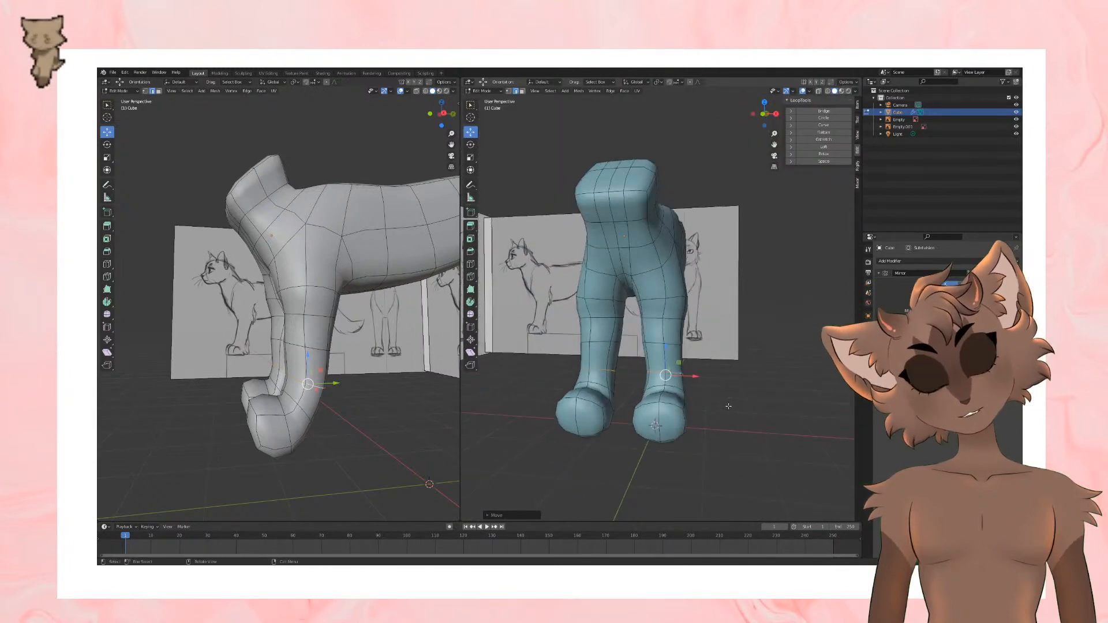
Step: Scale down the edge loop in the middle of the front leg and move it slightly backward
{"action": "middle_click_drag", "start_coordinate": [728, 406], "coordinate": [680, 385]}
{"action": "left_click", "coordinate": [671, 347], "text": "alt"}
{"action": "key", "text": "s"}
{"action": "left_click", "coordinate": [690, 348]}
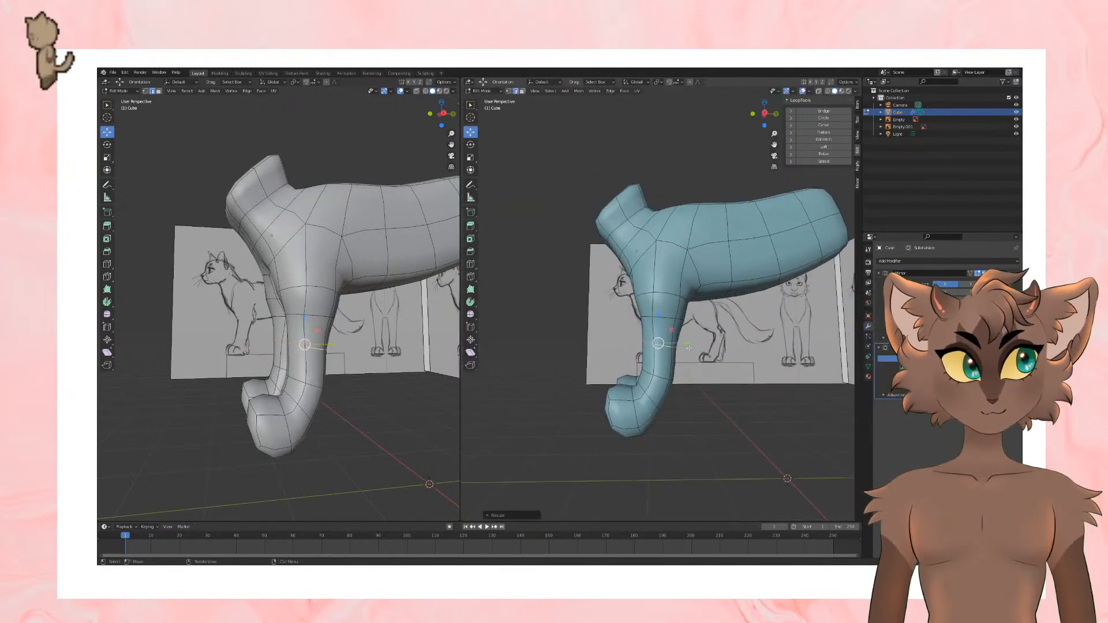
{"action": "left_click_drag", "start_coordinate": [689, 349], "coordinate": [731, 346]}
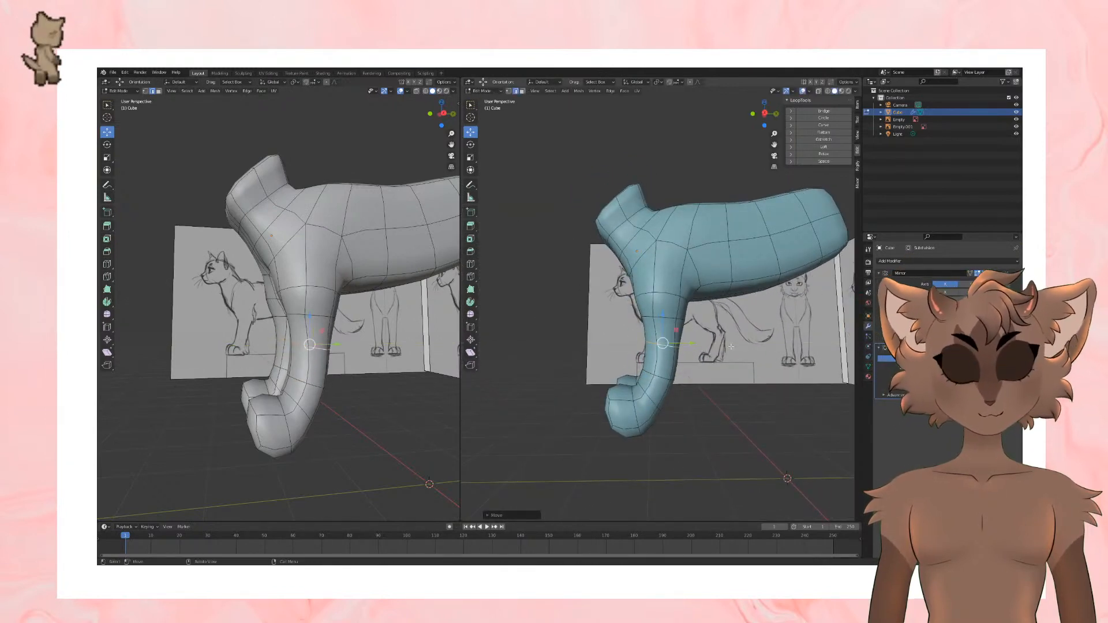
Step: Move the edge loop at the upper front leg along the Y axis to follow the side sketch
{"action": "key", "text": "KP_3"}
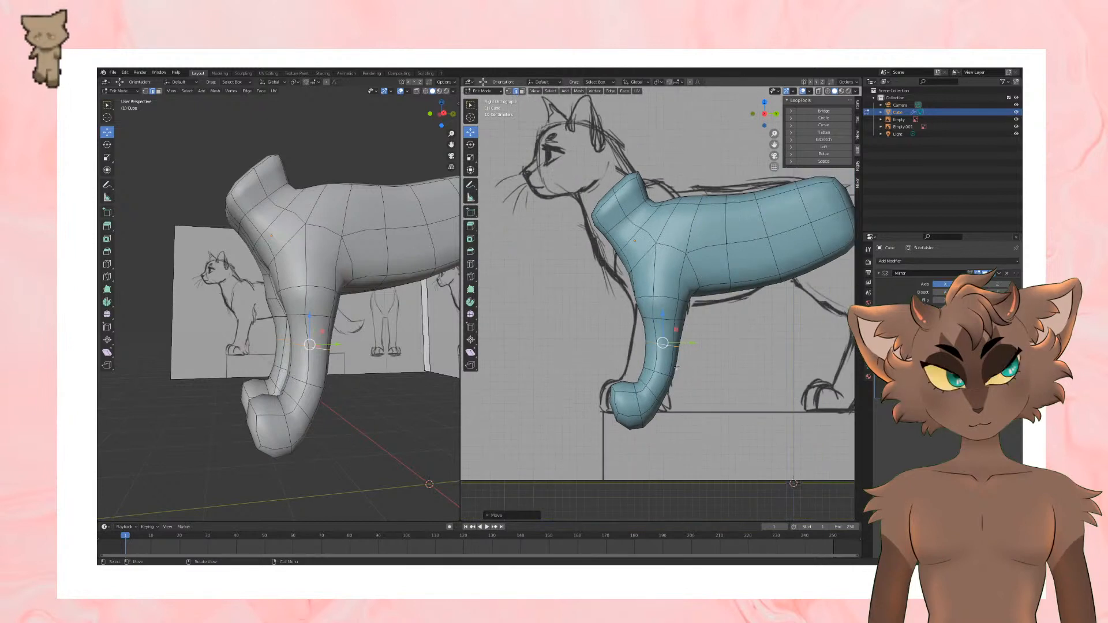
{"action": "key", "text": "g"}
{"action": "key", "text": "y"}
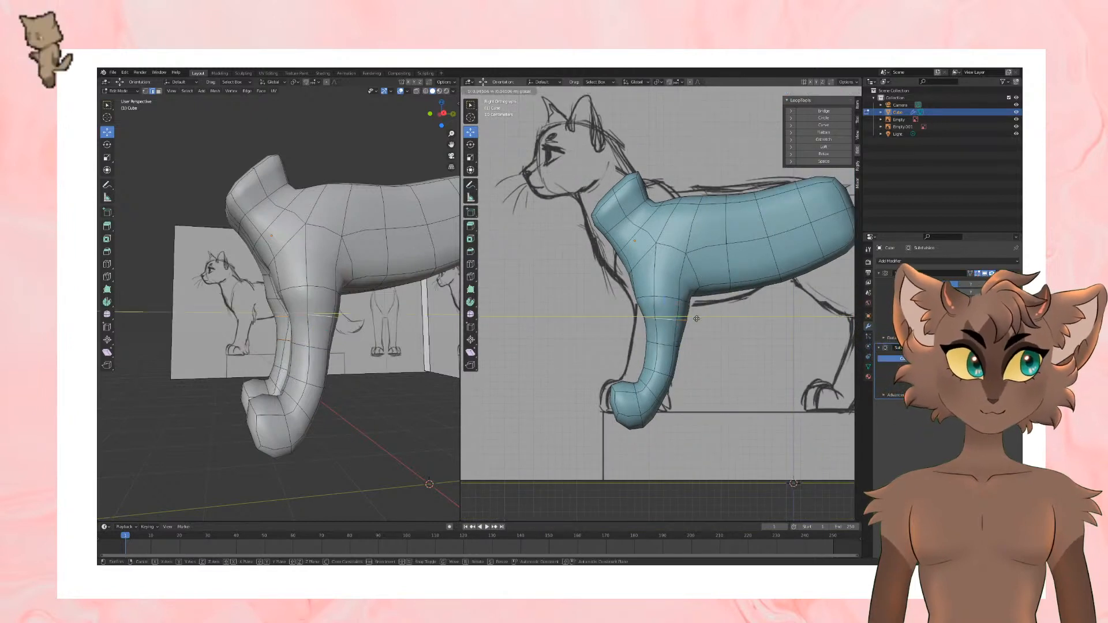
{"action": "left_click", "coordinate": [700, 300]}
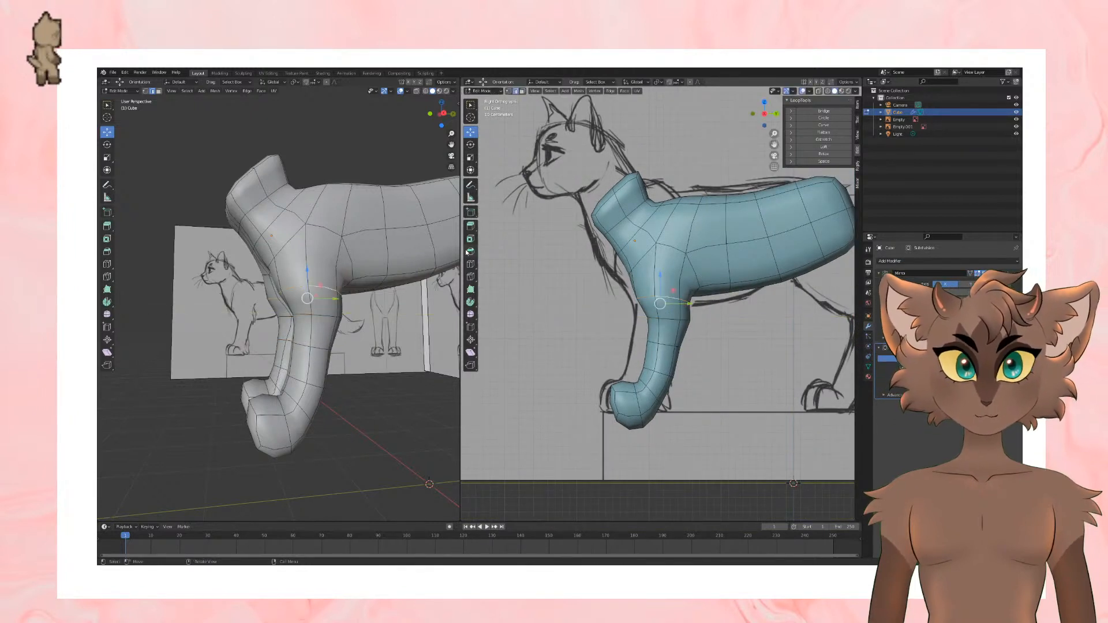
Step: Cut extra edge loops around the top and the lower half of the front leg
{"action": "left_click", "coordinate": [471, 264]}
{"action": "left_click", "coordinate": [673, 297]}
{"action": "key", "text": "ctrl+z"}
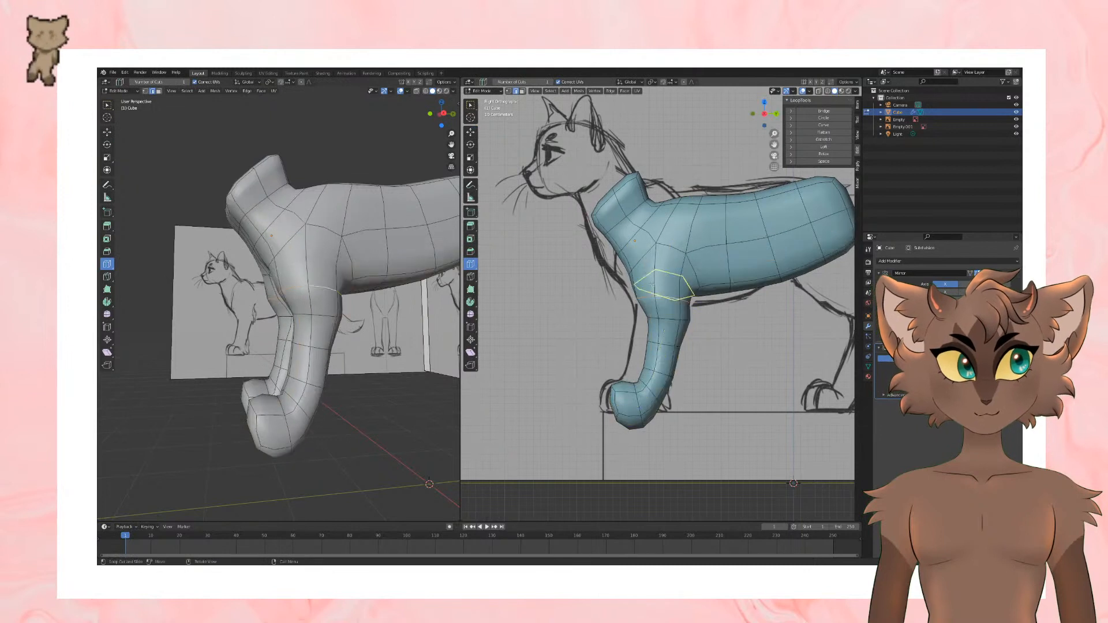
{"action": "left_click", "coordinate": [663, 278]}
{"action": "middle_click_drag", "start_coordinate": [783, 378], "coordinate": [772, 383], "text": "shift"}
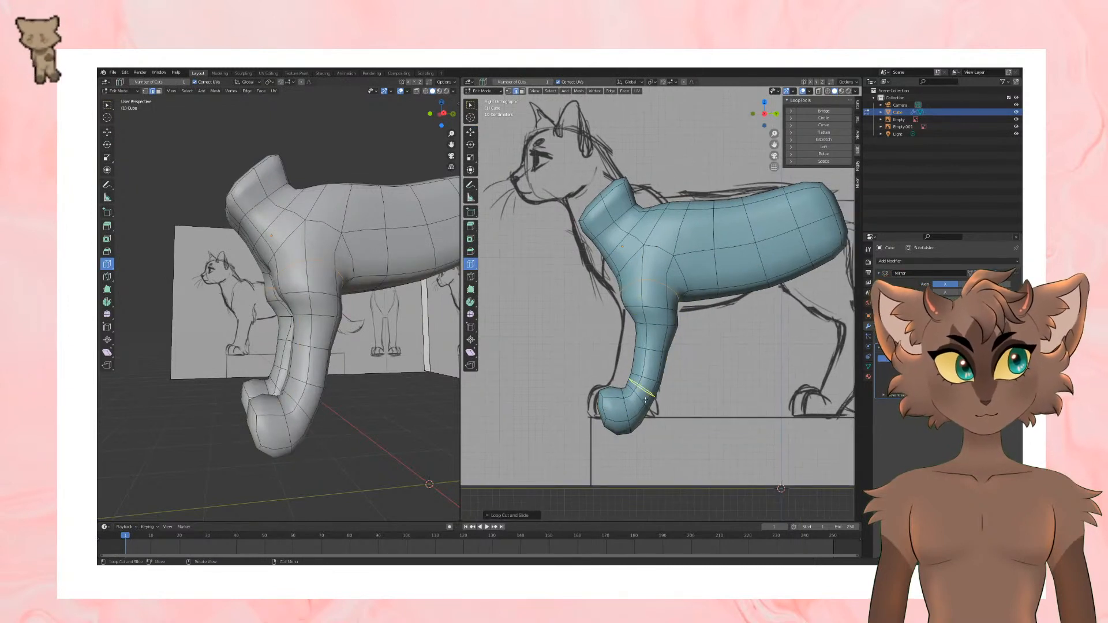
{"action": "left_click", "coordinate": [659, 336]}
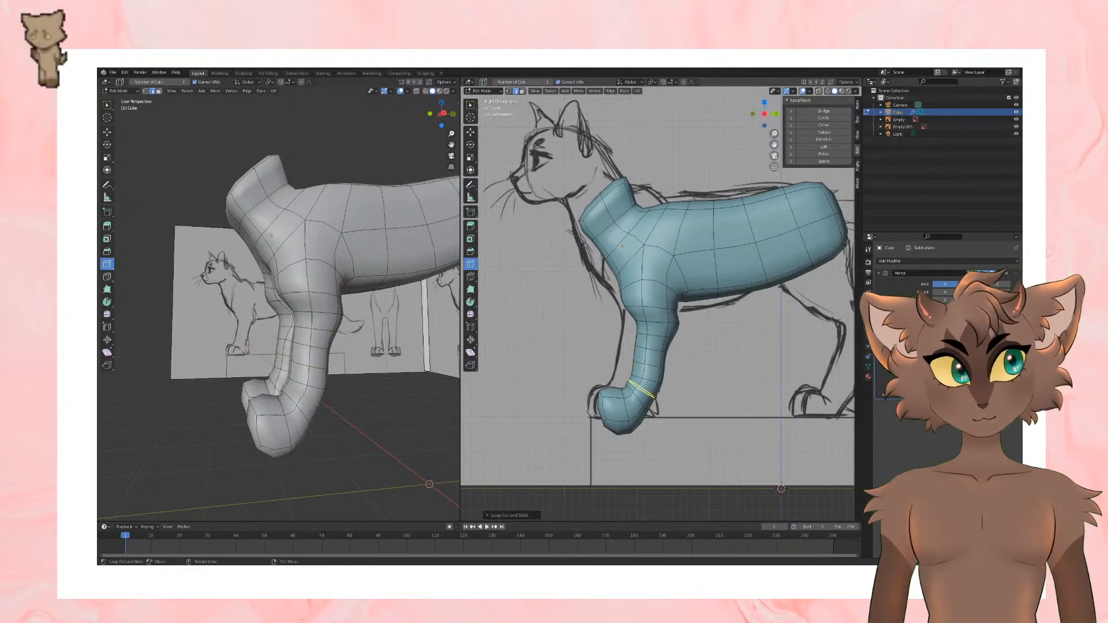
{"action": "middle_click_drag", "start_coordinate": [682, 496], "coordinate": [750, 447]}
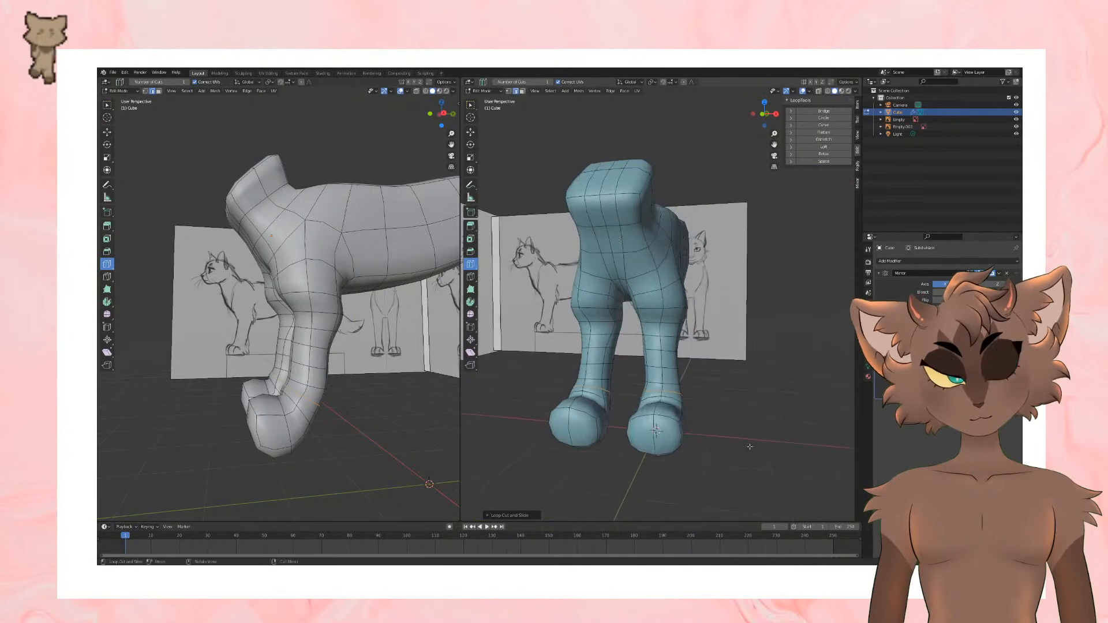
{"action": "key", "text": "KP_3"}
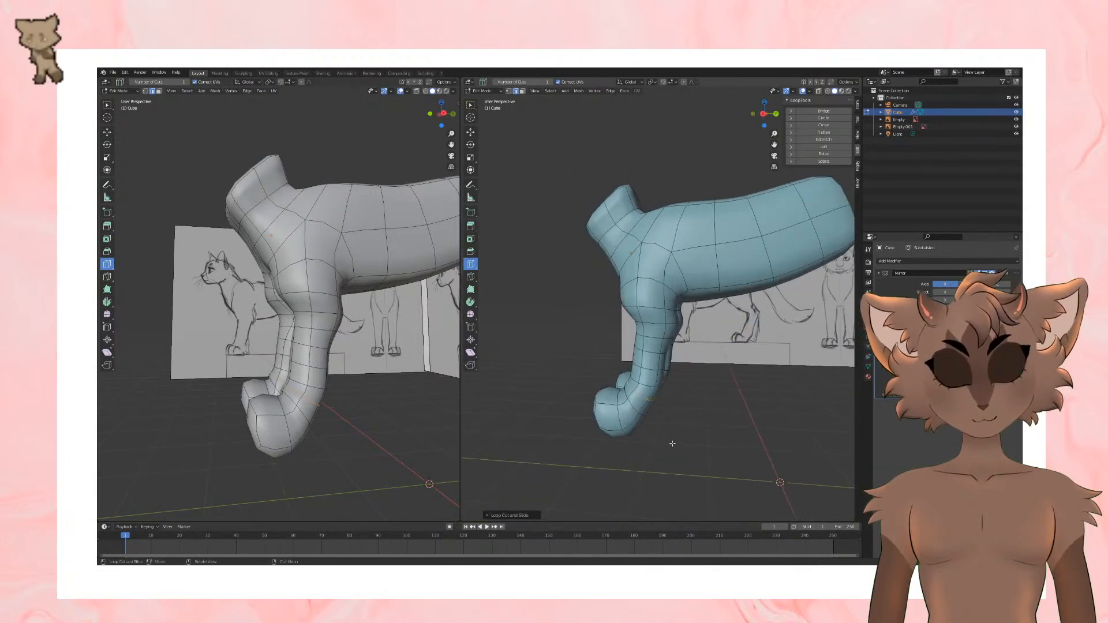
{"action": "key", "text": "KP_1"}
{"action": "middle_click_drag", "start_coordinate": [672, 437], "coordinate": [671, 358]}
{"action": "key", "text": "KP_3"}
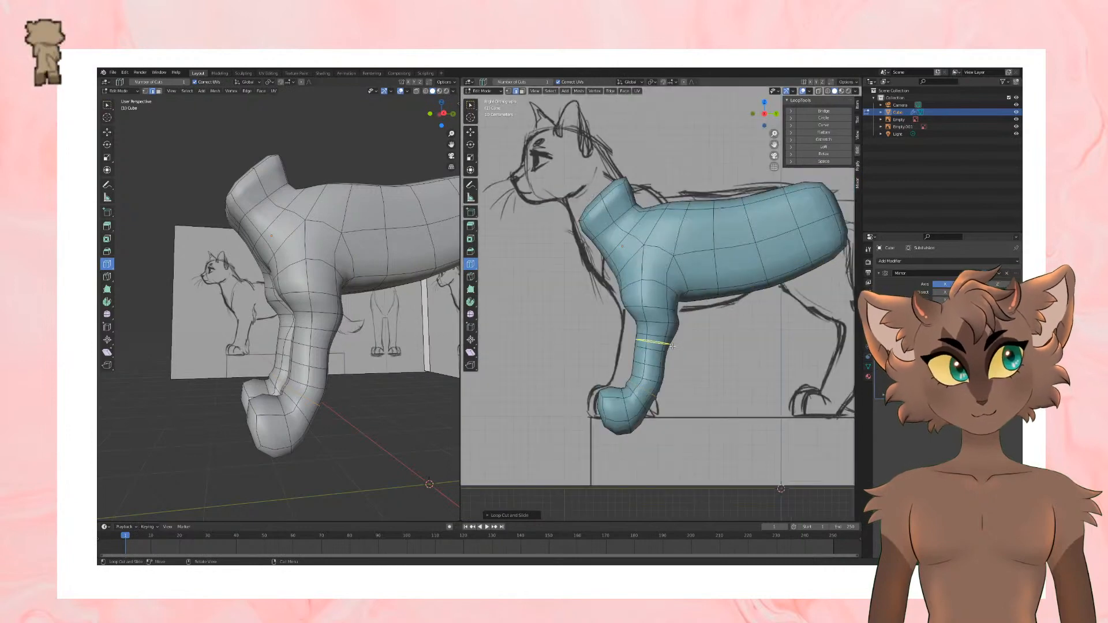
Step: Select the lower rear side faces of the body as the hind leg's base, scale them down and move them down and back
{"action": "left_click", "coordinate": [472, 140]}
{"action": "left_click", "coordinate": [471, 132]}
{"action": "middle_click_drag", "start_coordinate": [641, 277], "coordinate": [584, 270]}
{"action": "left_click", "coordinate": [675, 278]}
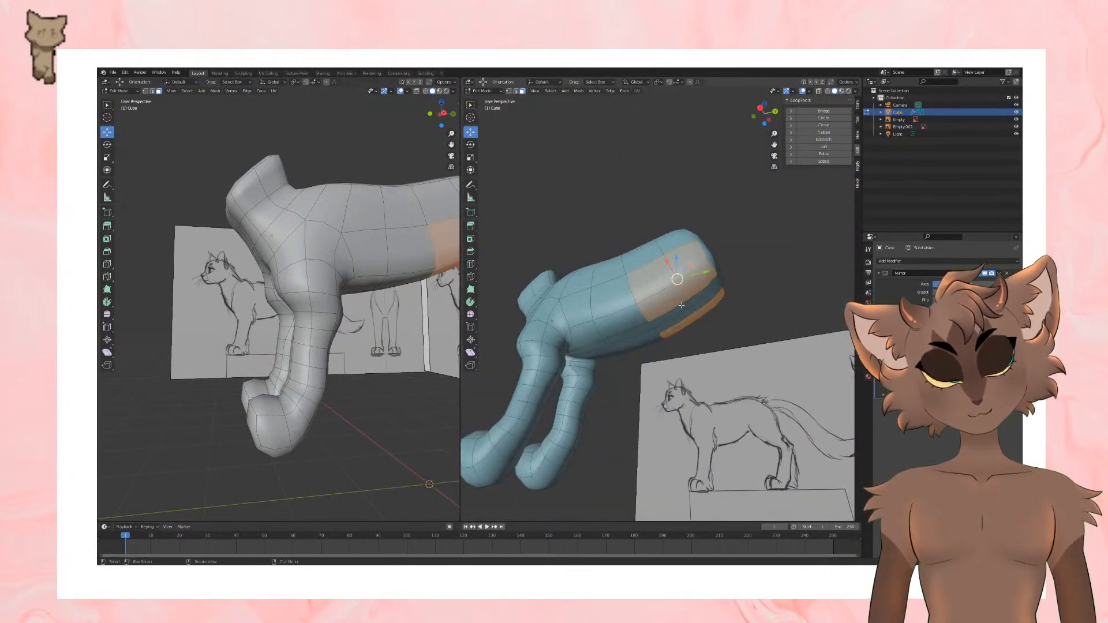
{"action": "middle_click_drag", "start_coordinate": [688, 340], "coordinate": [709, 360]}
{"action": "key", "text": "KP_3"}
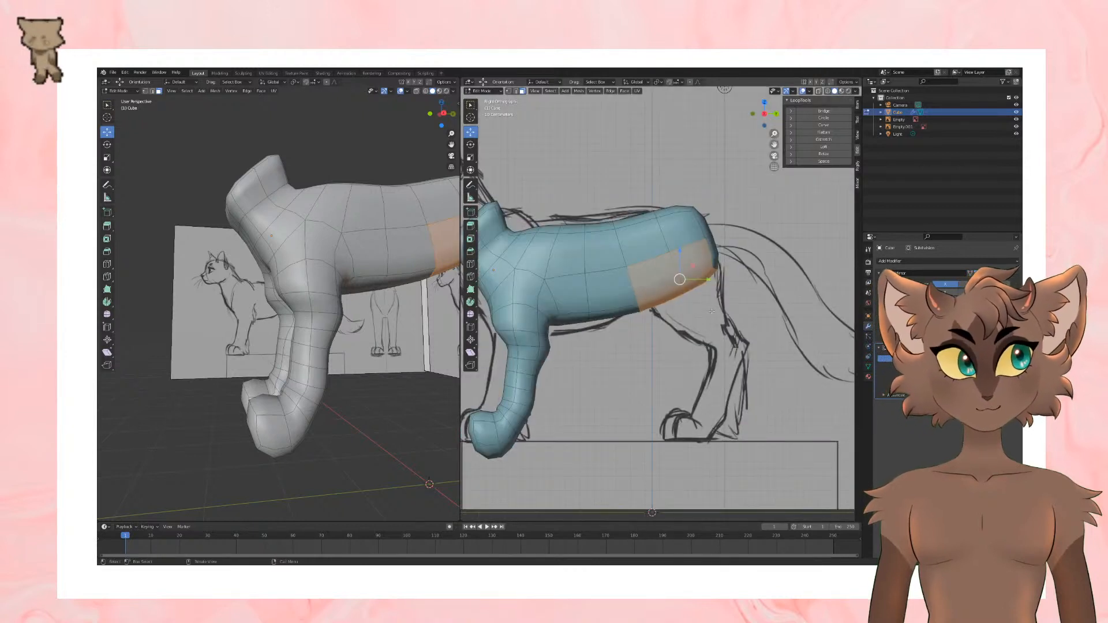
{"action": "key", "text": "s"}
{"action": "left_click", "coordinate": [738, 260]}
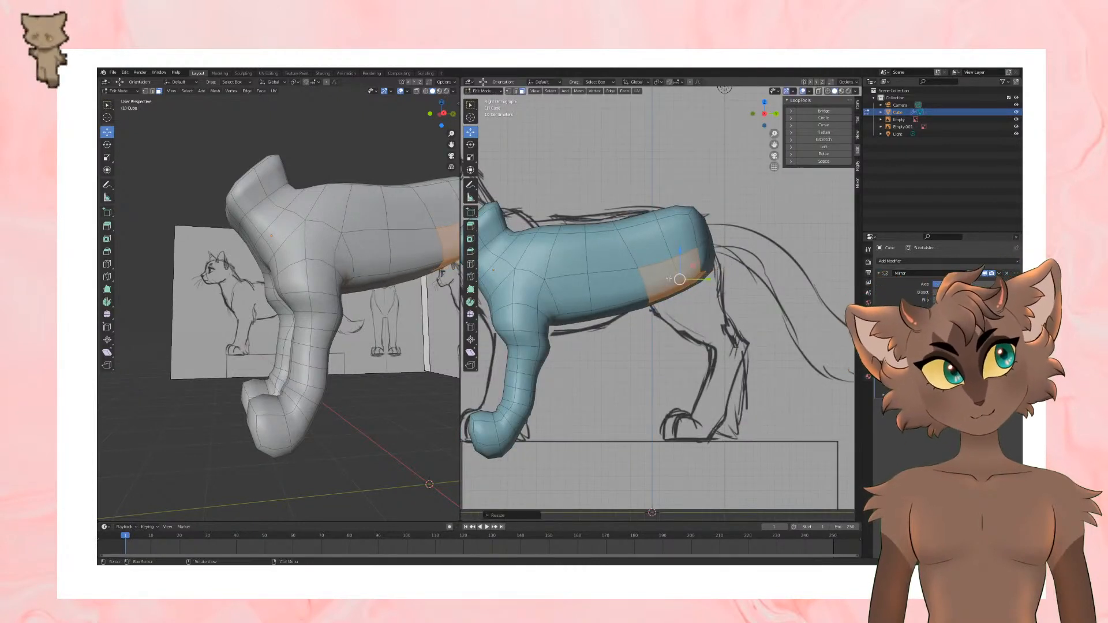
{"action": "left_click_drag", "start_coordinate": [680, 279], "coordinate": [690, 295]}
Step: Round the hind leg's base faces with LoopTools Circle and rotate them from behind to face further downward
{"action": "middle_click_drag", "start_coordinate": [323, 315], "coordinate": [271, 316]}
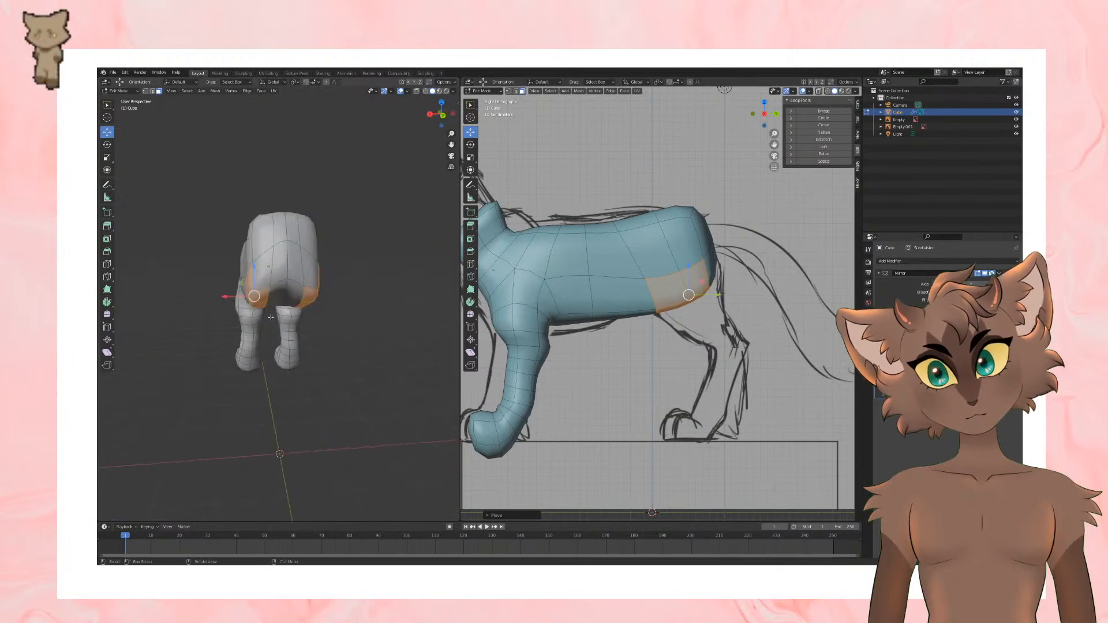
{"action": "left_click", "coordinate": [107, 144]}
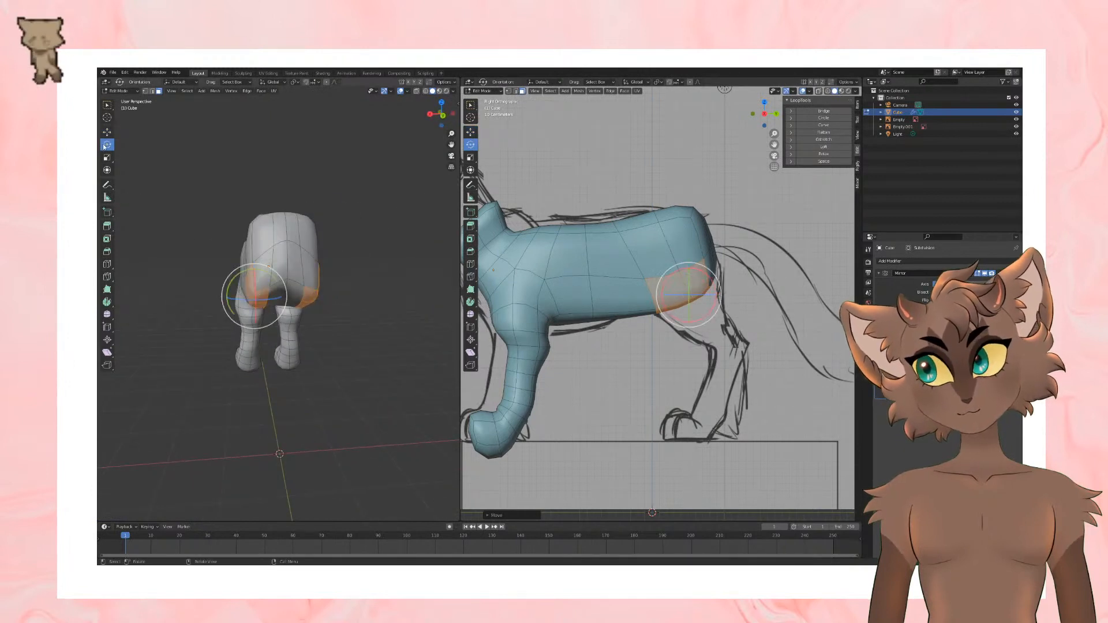
{"action": "left_click", "coordinate": [823, 118]}
{"action": "left_click_drag", "start_coordinate": [237, 277], "coordinate": [228, 294]}
{"action": "middle_click_drag", "start_coordinate": [226, 332], "coordinate": [314, 341]}
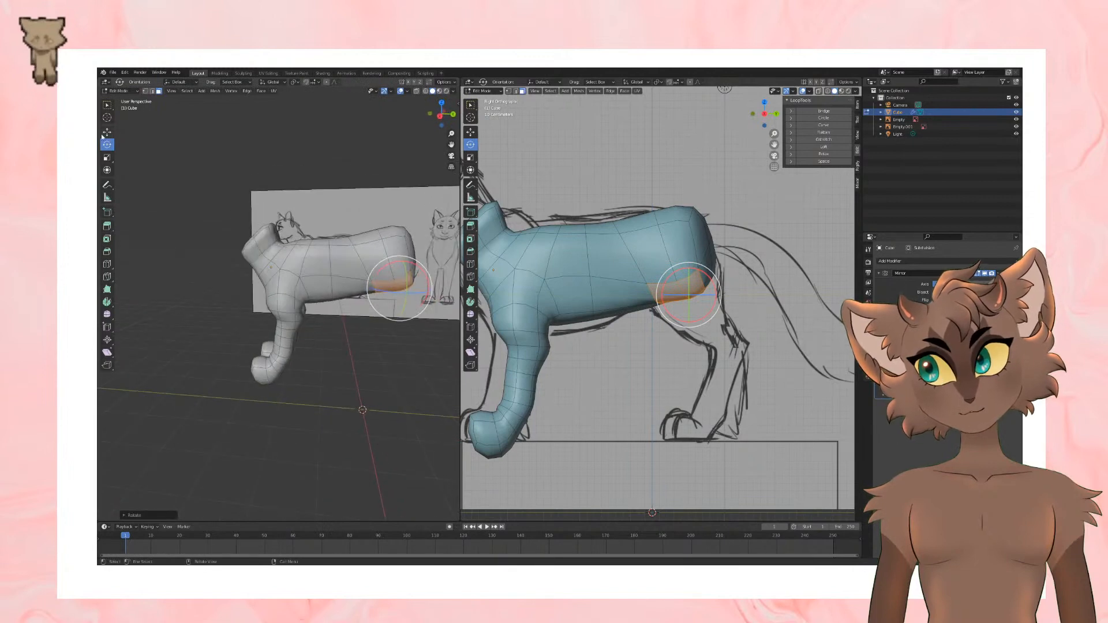
Step: Extrude the hind leg's base faces downward in the side view to start the thigh along the sketch
{"action": "left_click", "coordinate": [470, 132]}
{"action": "middle_click_drag", "start_coordinate": [692, 332], "coordinate": [725, 374]}
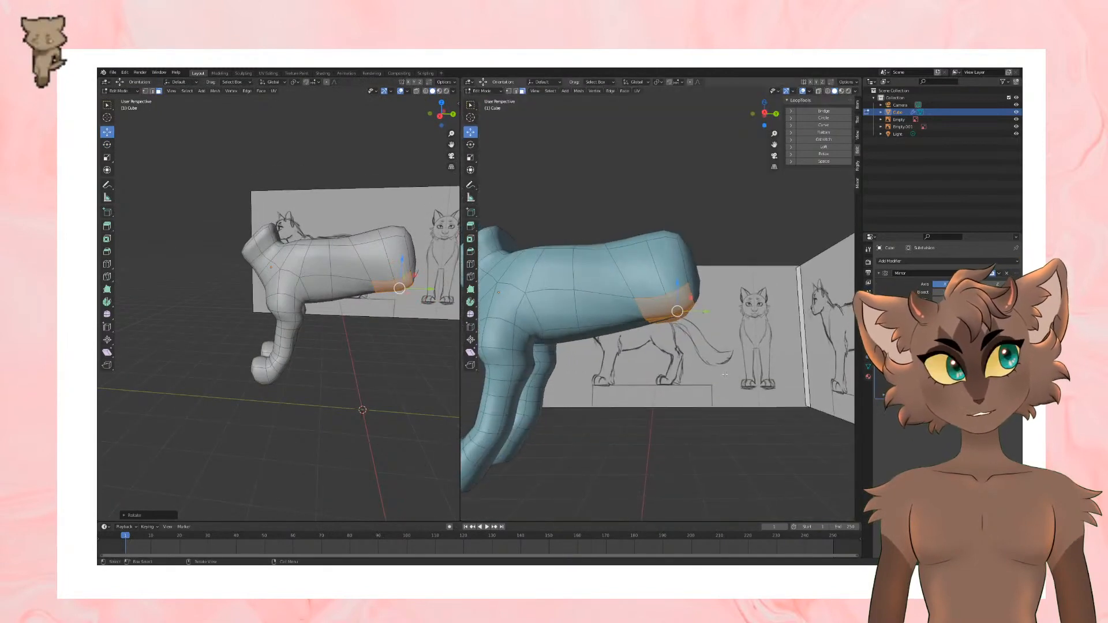
{"action": "key", "text": "KP_3"}
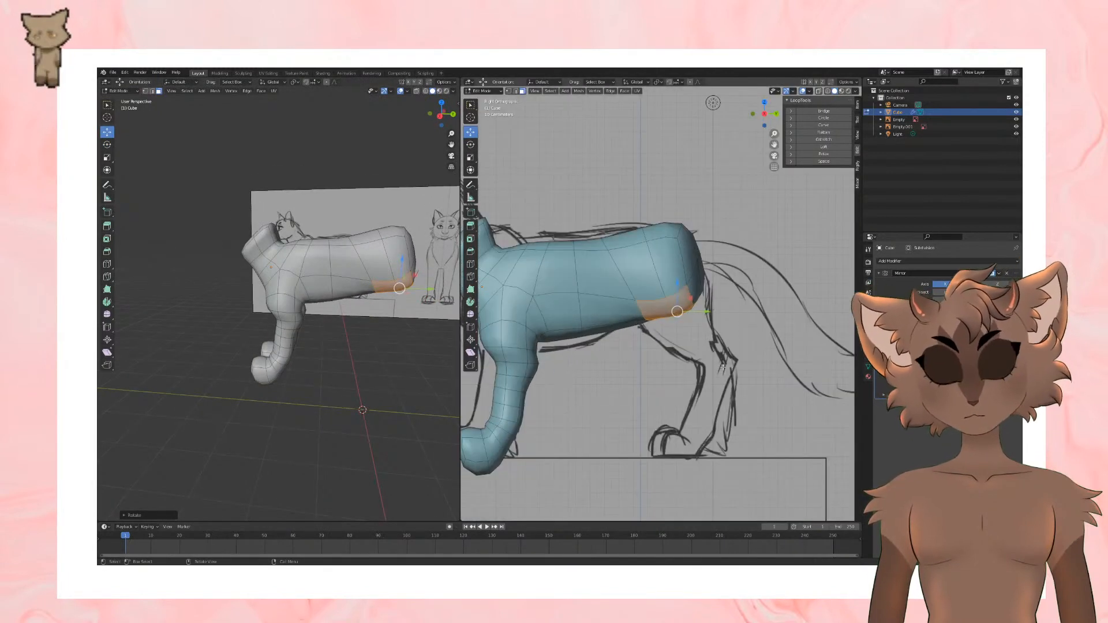
{"action": "key", "text": "e"}
{"action": "left_click", "coordinate": [731, 398]}
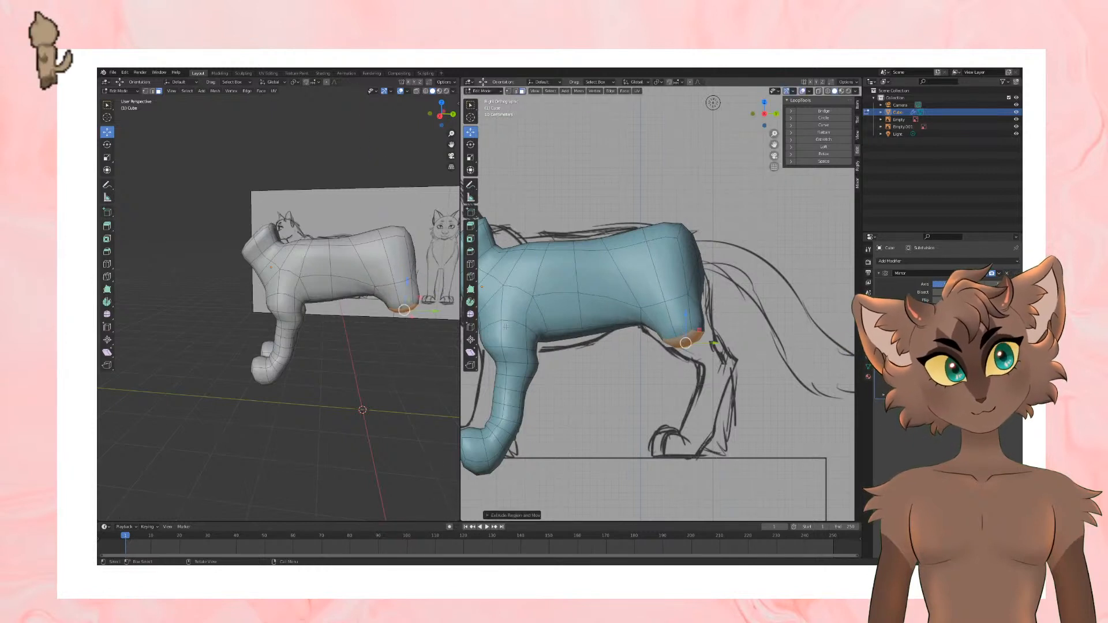
Step: Cut an edge loop around the hind leg's thigh stub, scale it, and move it slightly forward
{"action": "scroll", "coordinate": [505, 327], "scroll_direction": "down", "scroll_amount": 1}
{"action": "middle_click_drag", "start_coordinate": [546, 344], "coordinate": [572, 347], "text": "shift"}
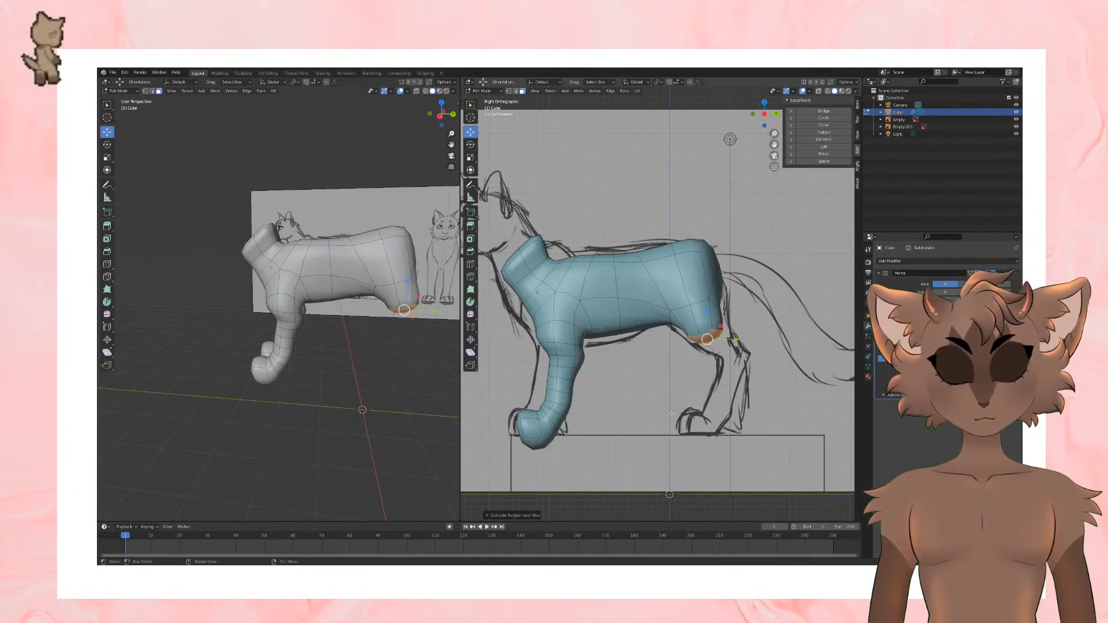
{"action": "middle_click_drag", "start_coordinate": [681, 407], "coordinate": [651, 372]}
{"action": "key", "text": "KP_1"}
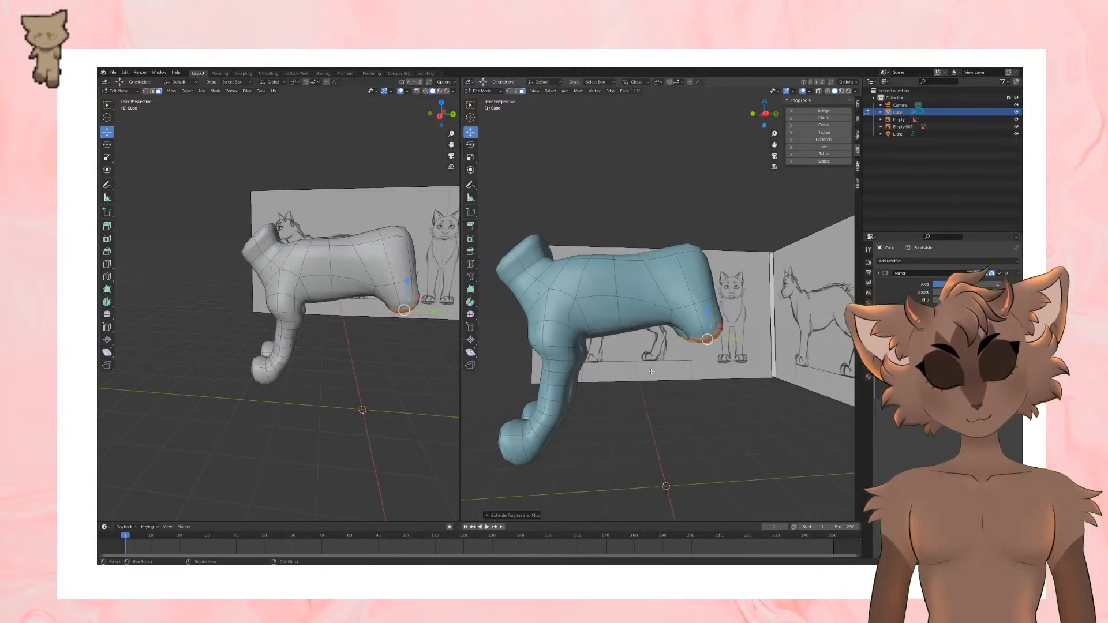
{"action": "key", "text": "KP_3"}
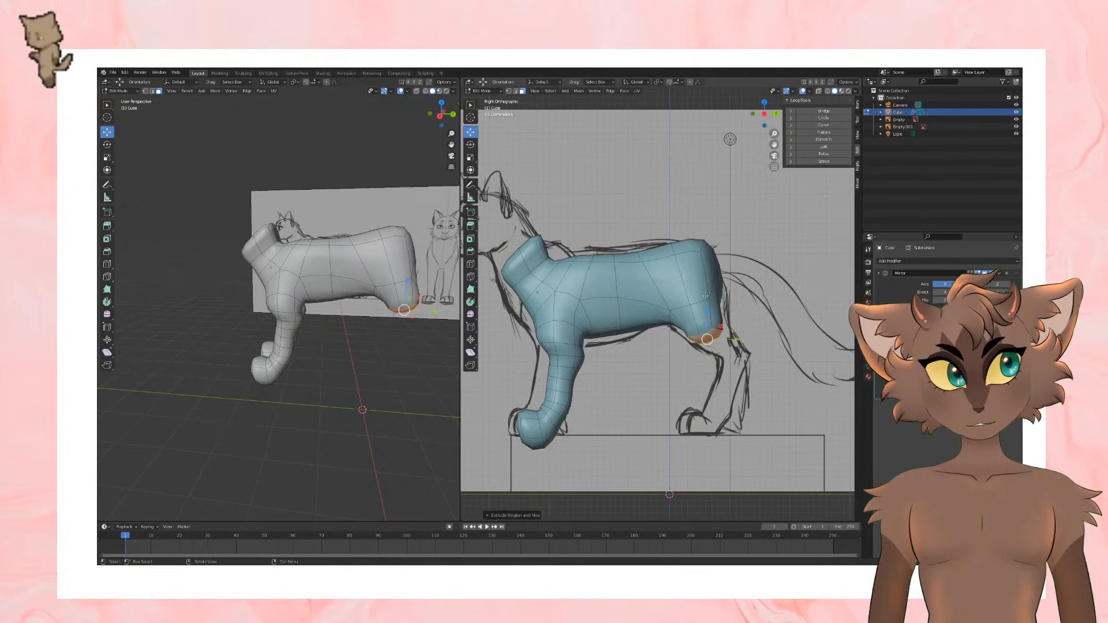
{"action": "left_click", "coordinate": [471, 263]}
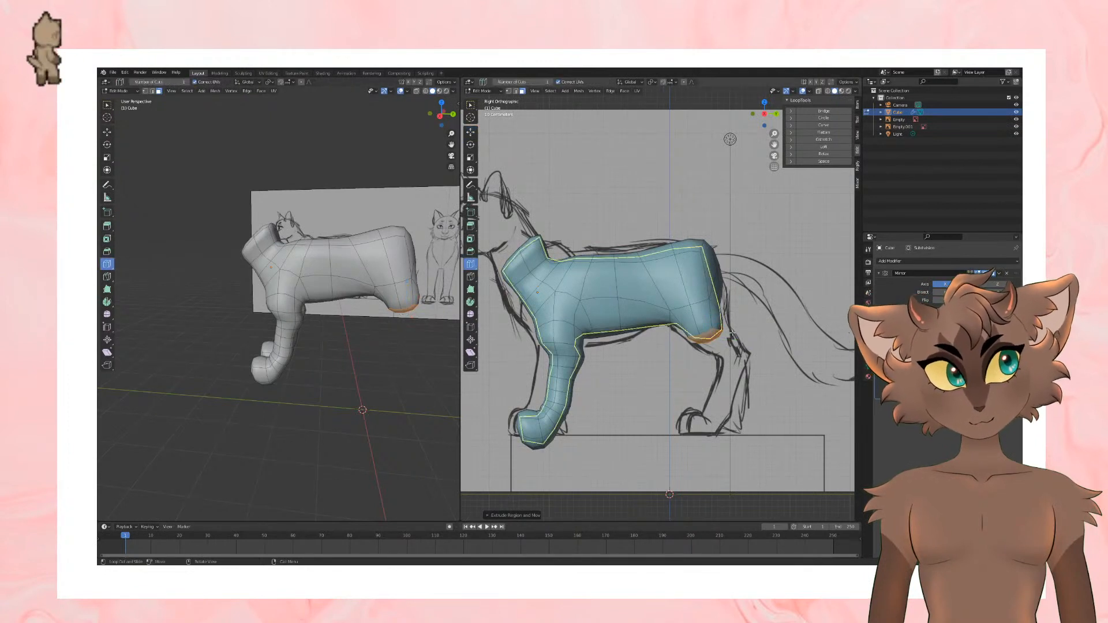
{"action": "left_click_drag", "start_coordinate": [704, 315], "coordinate": [699, 307]}
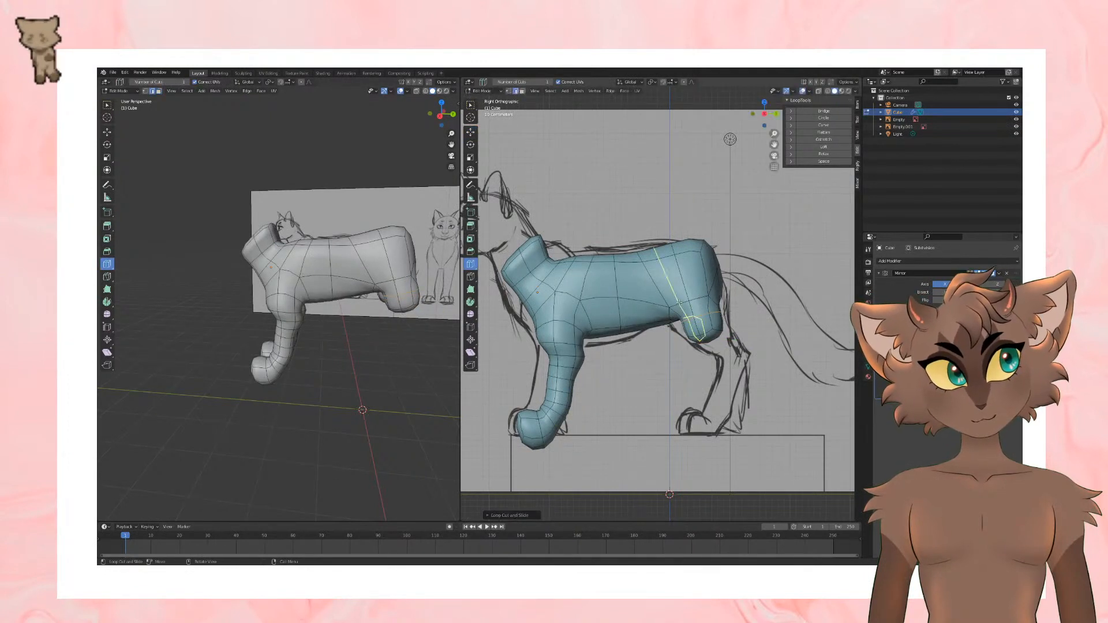
{"action": "left_click", "coordinate": [471, 132]}
{"action": "key", "text": "s"}
{"action": "left_click", "coordinate": [784, 304]}
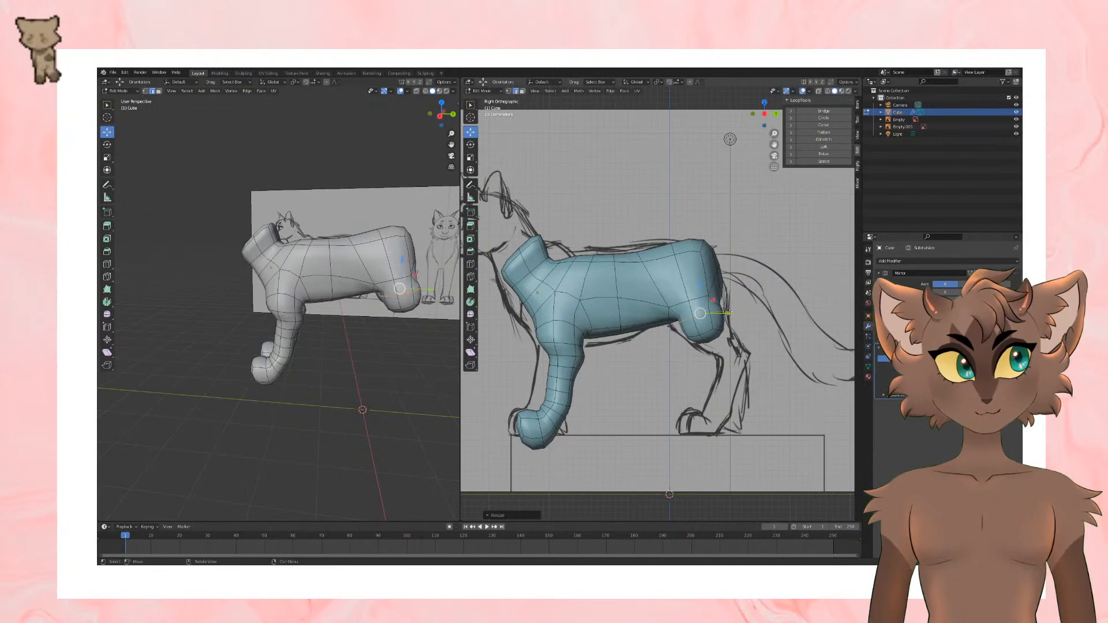
{"action": "left_click_drag", "start_coordinate": [727, 312], "coordinate": [723, 312]}
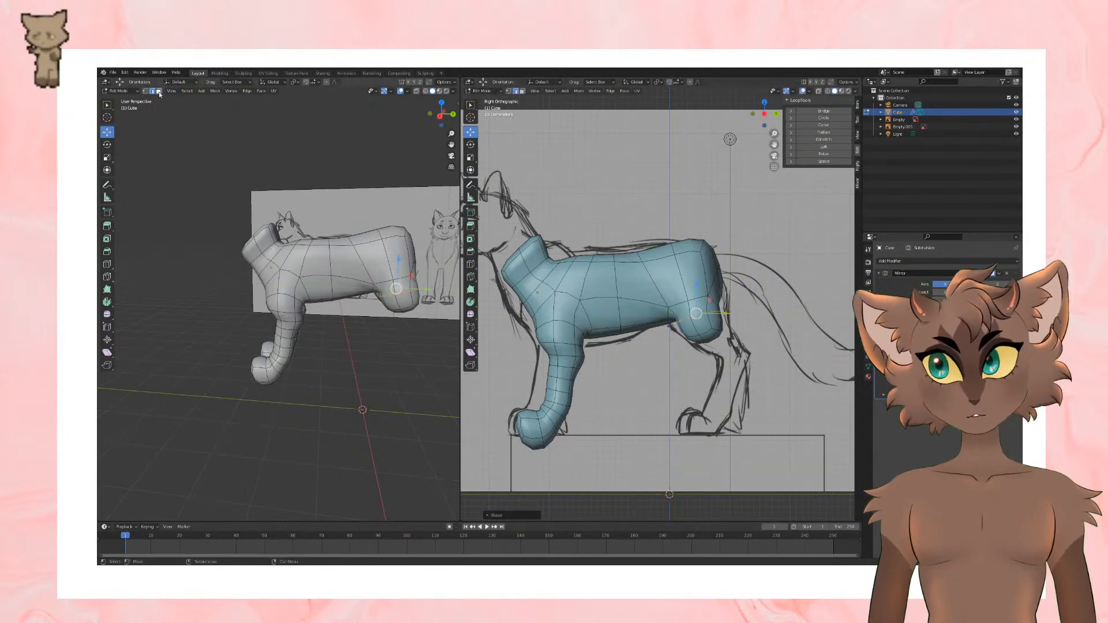
Step: Select the faces at the thigh's lower end and move them slightly backward in the side view
{"action": "left_click", "coordinate": [721, 345]}
{"action": "left_click", "coordinate": [698, 337]}
{"action": "middle_click_drag", "start_coordinate": [698, 337], "coordinate": [711, 308]}
{"action": "key", "text": "KP_3"}
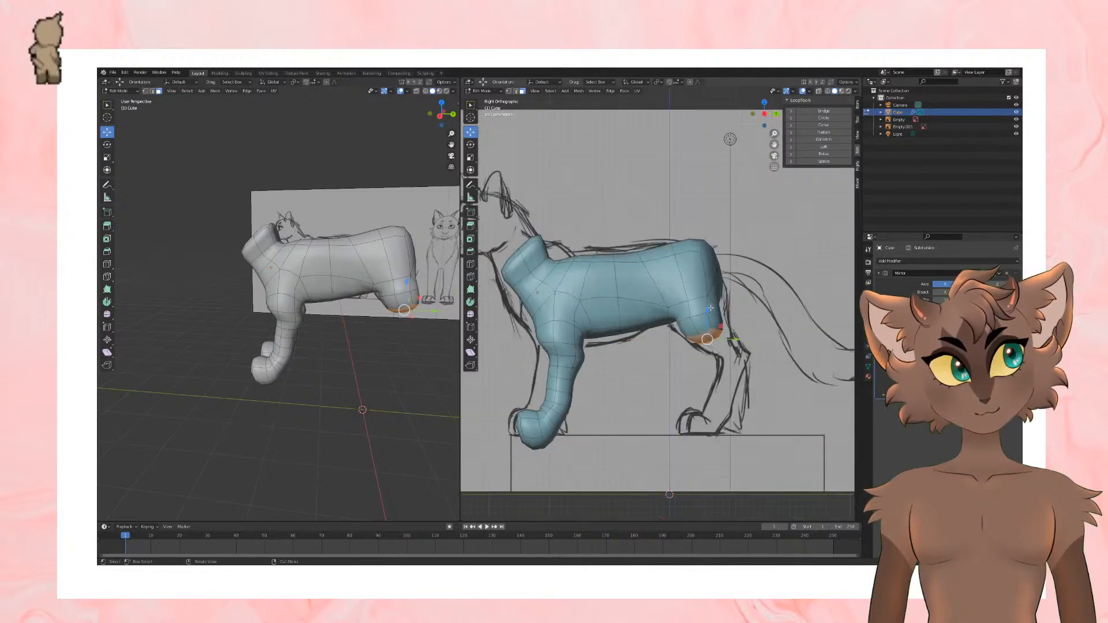
{"action": "left_click_drag", "start_coordinate": [729, 341], "coordinate": [737, 340]}
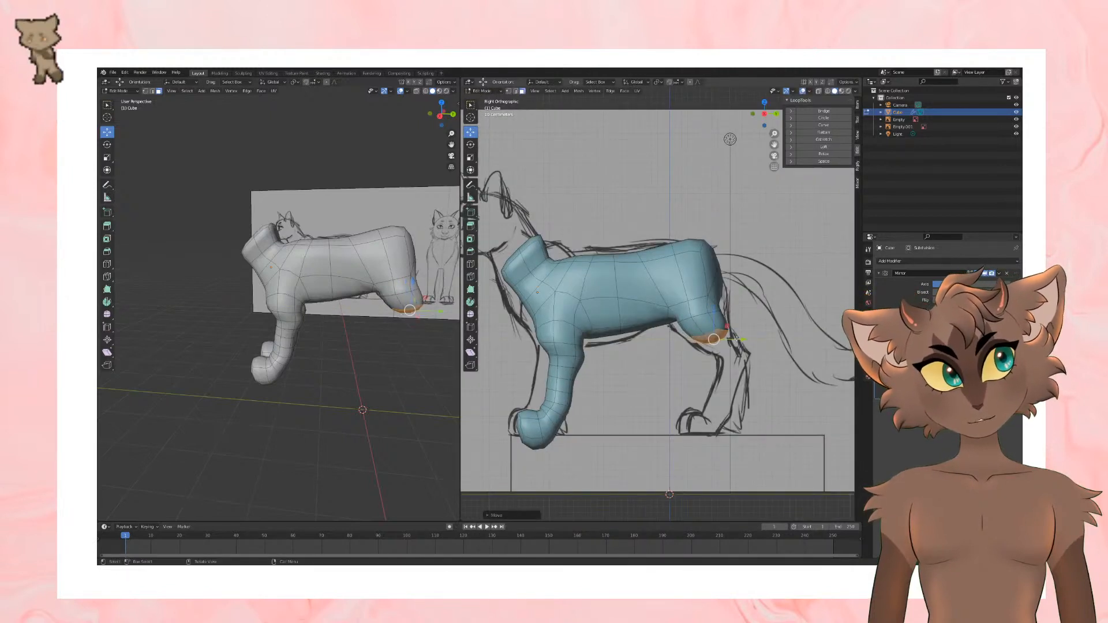
Step: Extrude the thigh's end faces down and back to the sketched hock and scale them down
{"action": "key", "text": "e"}
{"action": "left_click", "coordinate": [776, 340]}
{"action": "key", "text": "g"}
{"action": "left_click", "coordinate": [792, 342]}
{"action": "key", "text": "s"}
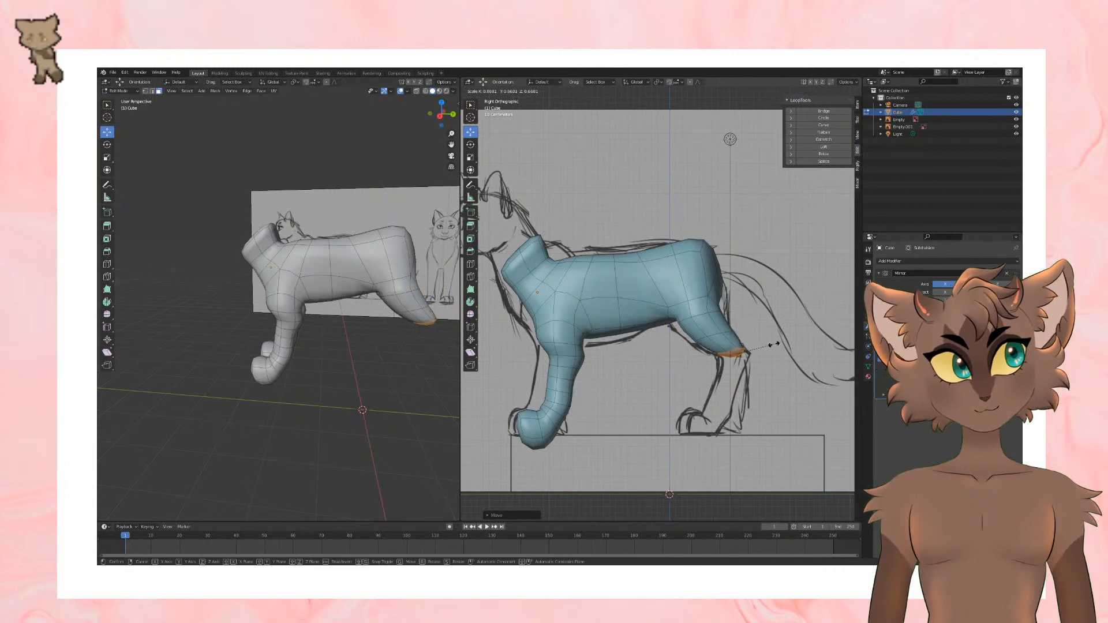
{"action": "left_click", "coordinate": [773, 345]}
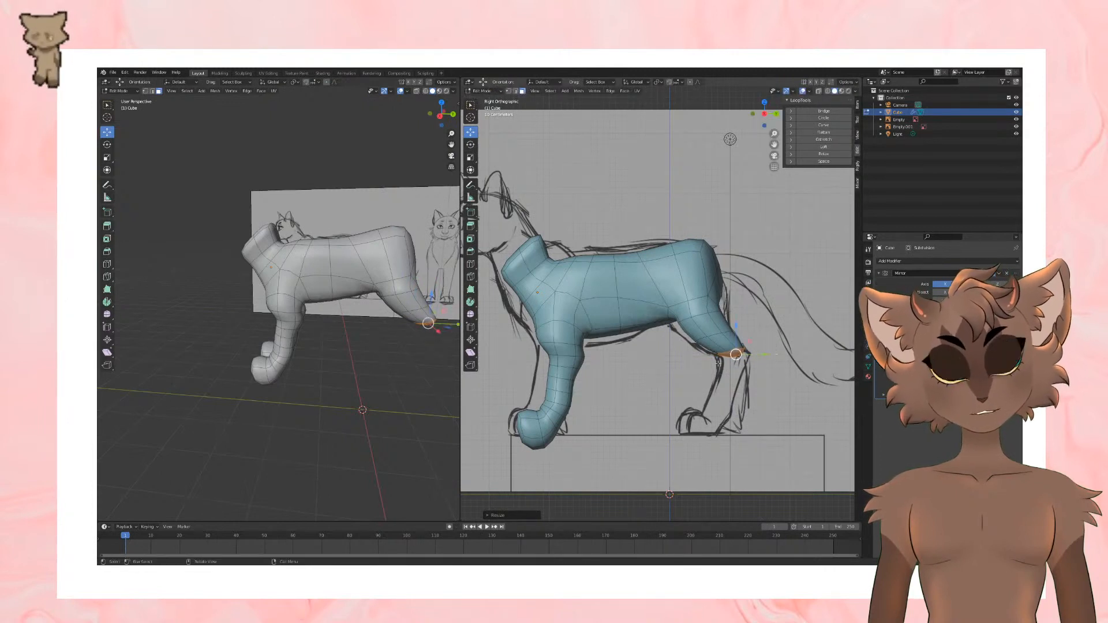
Step: Extrude a short segment downward at the hock, align it with the sketch, and rotate its end faces toward the lower leg
{"action": "middle_click_drag", "start_coordinate": [392, 357], "coordinate": [325, 359]}
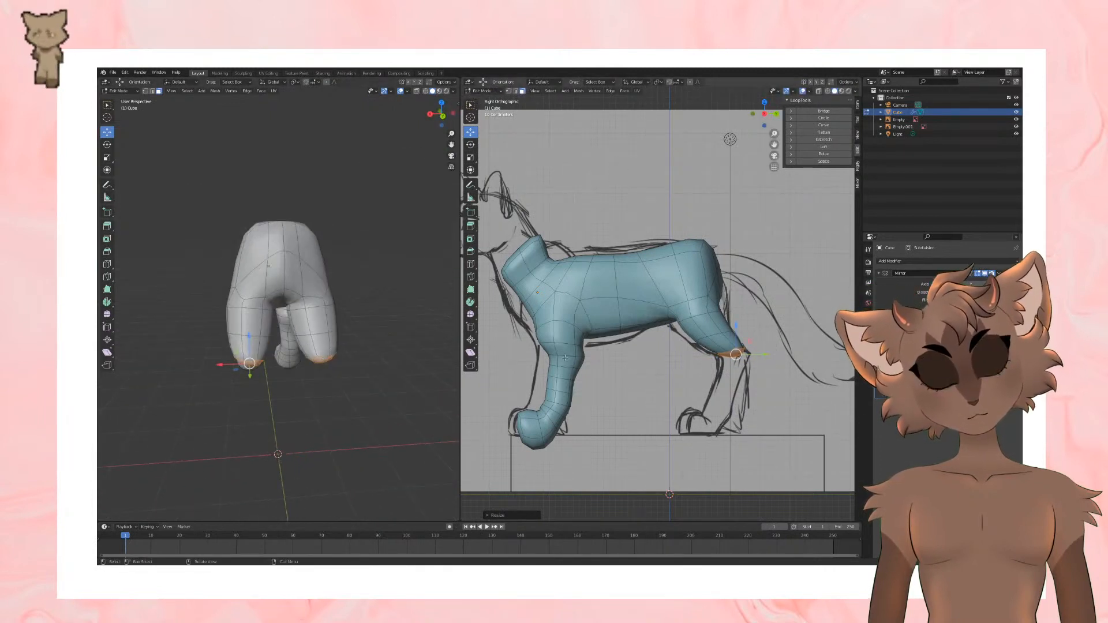
{"action": "key", "text": "e"}
{"action": "left_click", "coordinate": [769, 374]}
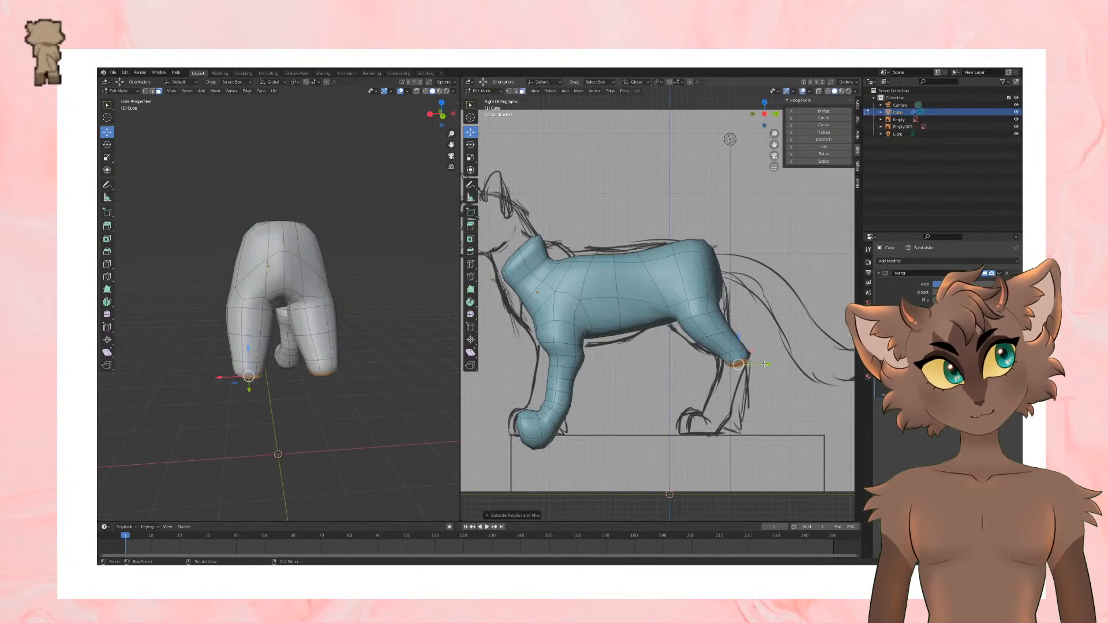
{"action": "key", "text": "g"}
{"action": "left_click", "coordinate": [762, 371]}
{"action": "left_click", "coordinate": [470, 145]}
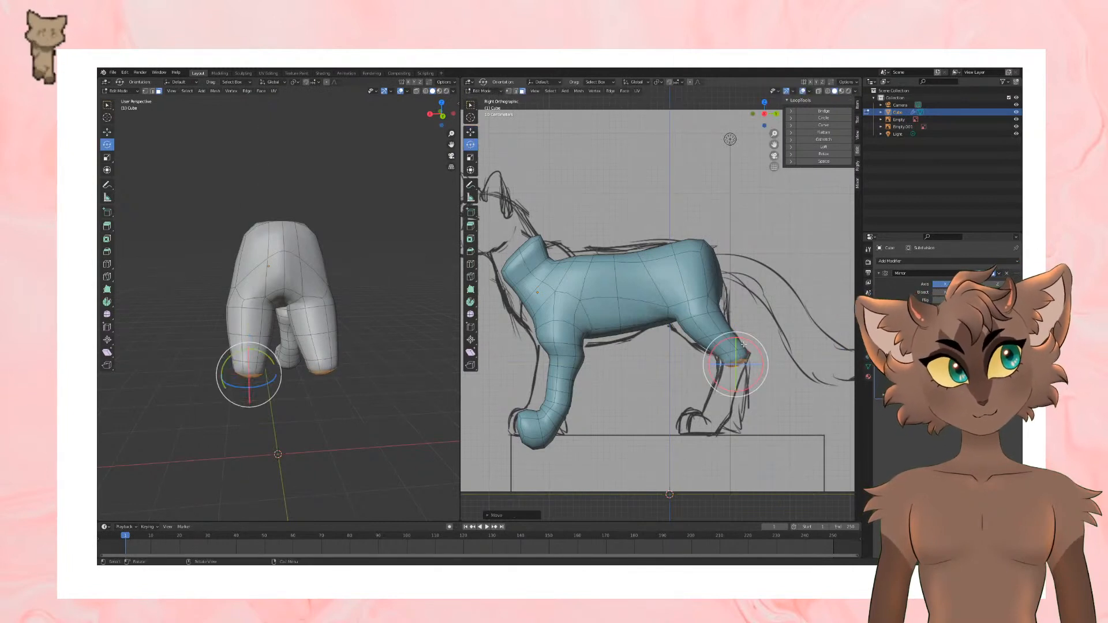
{"action": "left_click", "coordinate": [470, 132]}
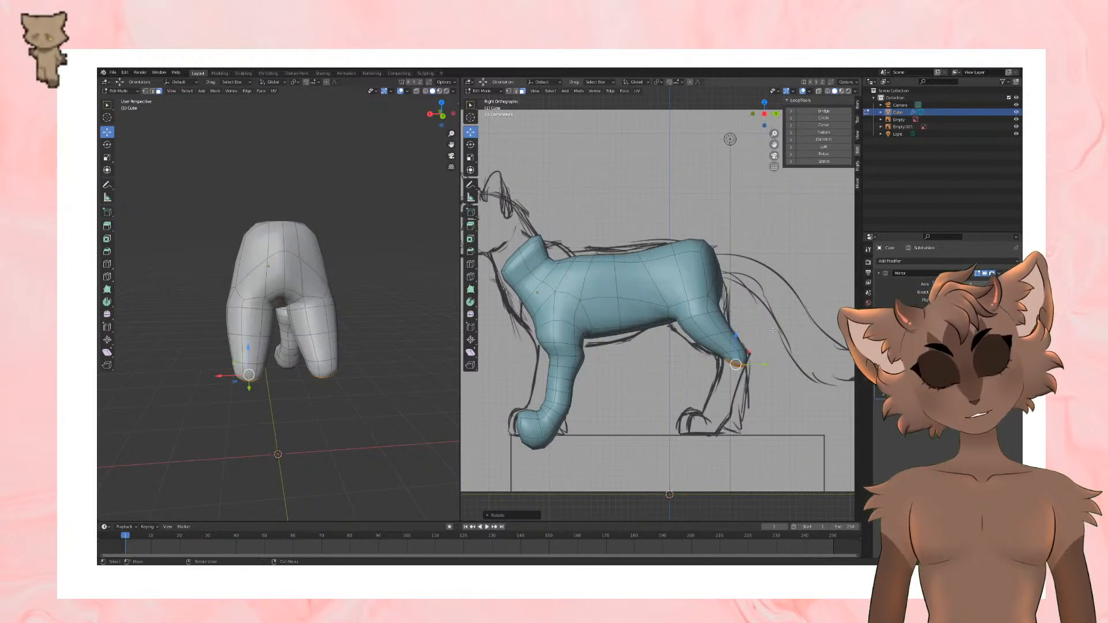
Step: Extrude the lower hind leg down and forward along the sketch in two segments, rotating the end faces between them
{"action": "key", "text": "e"}
{"action": "left_click", "coordinate": [753, 404]}
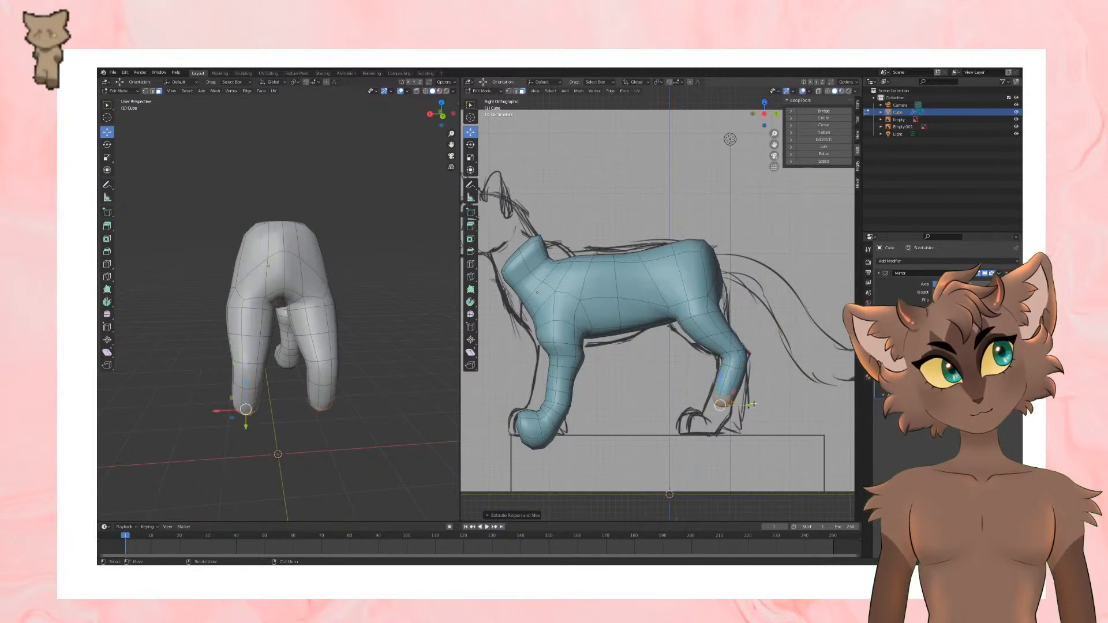
{"action": "key", "text": "r"}
{"action": "left_click", "coordinate": [773, 374]}
{"action": "key", "text": "e"}
{"action": "left_click", "coordinate": [762, 391]}
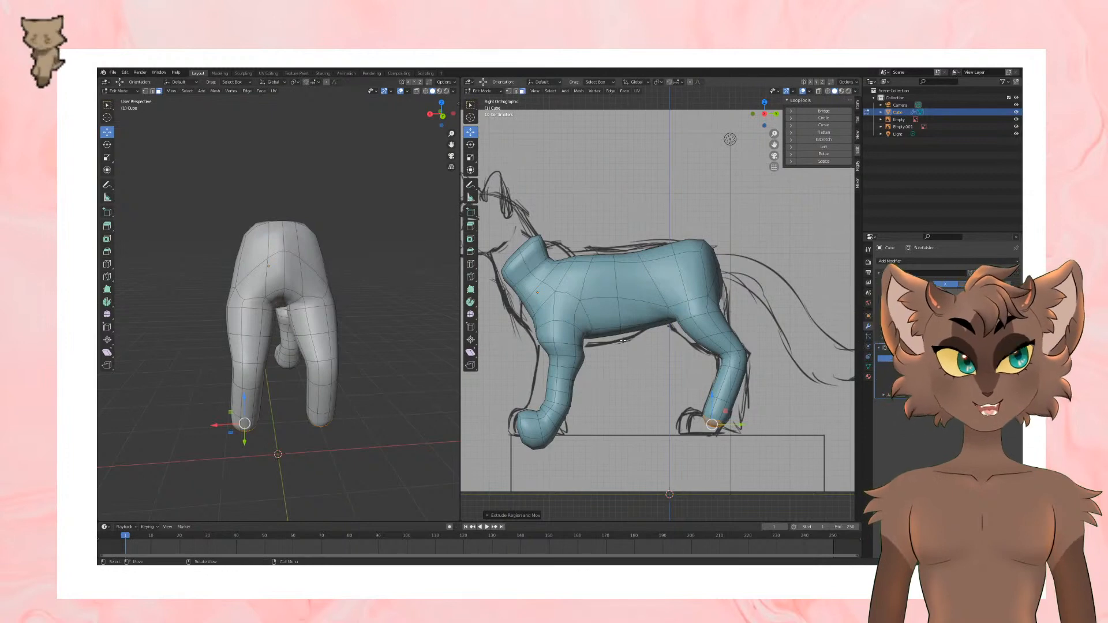
Step: Move the hind leg's end faces and the edge loops of the lower leg inward as seen from behind
{"action": "middle_click_drag", "start_coordinate": [796, 393], "coordinate": [745, 362]}
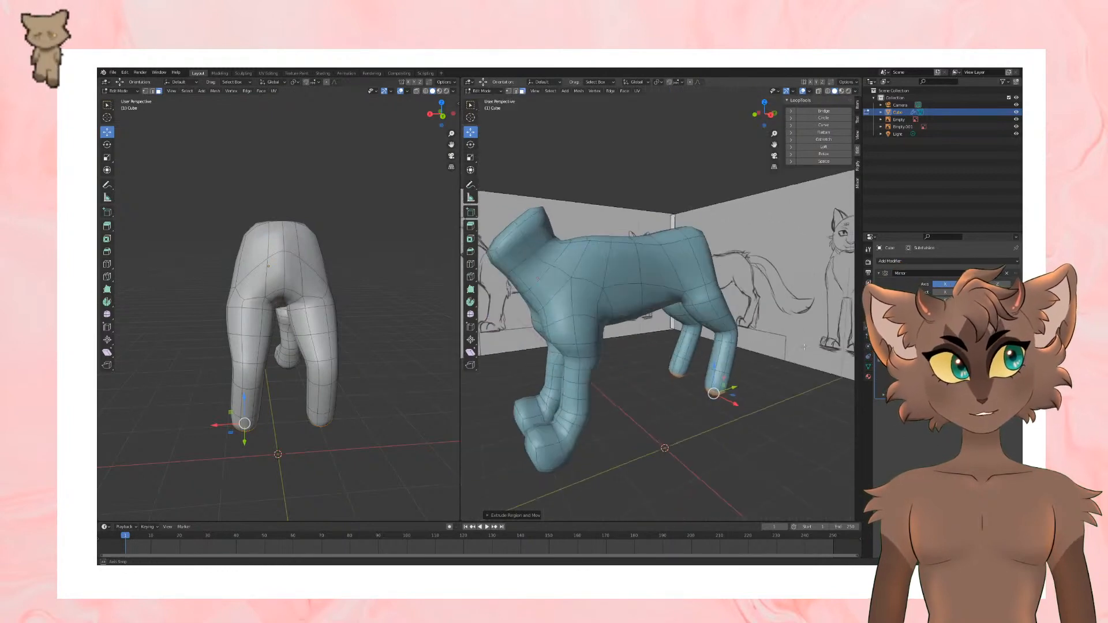
{"action": "key", "text": "KP_3"}
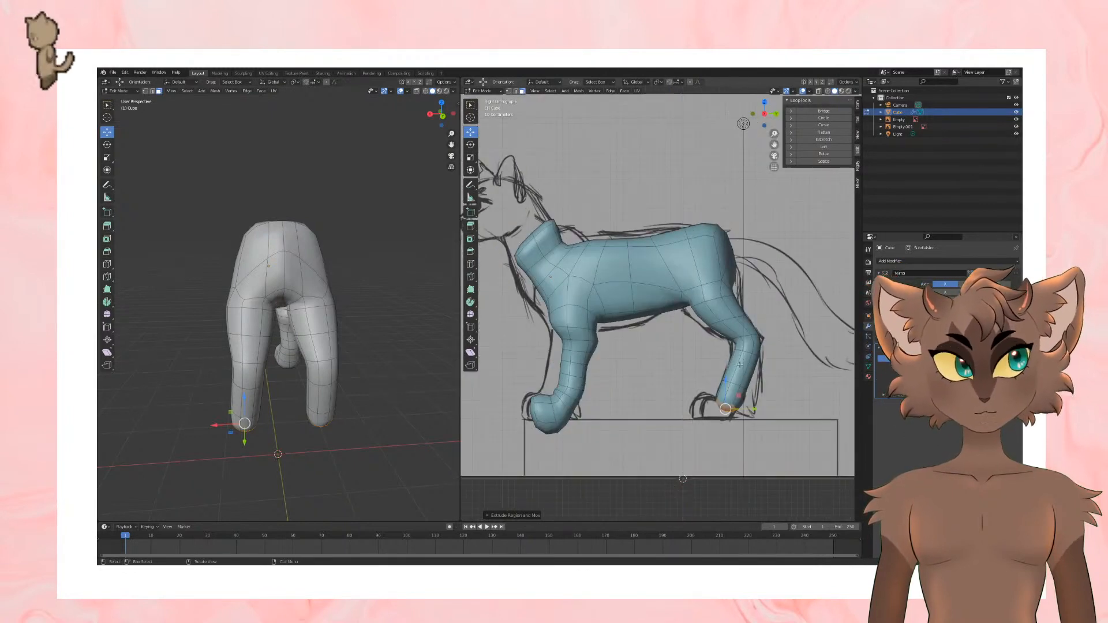
{"action": "key", "text": "KP_1"}
{"action": "middle_click_drag", "start_coordinate": [749, 376], "coordinate": [672, 424]}
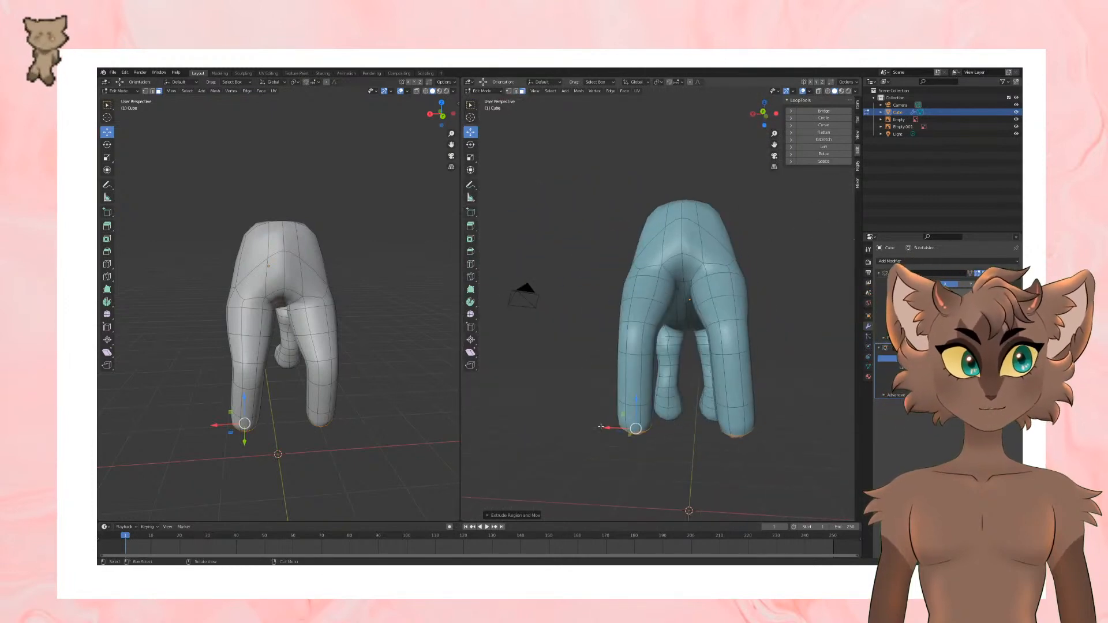
{"action": "left_click_drag", "start_coordinate": [609, 428], "coordinate": [615, 428]}
{"action": "left_click", "coordinate": [153, 91]}
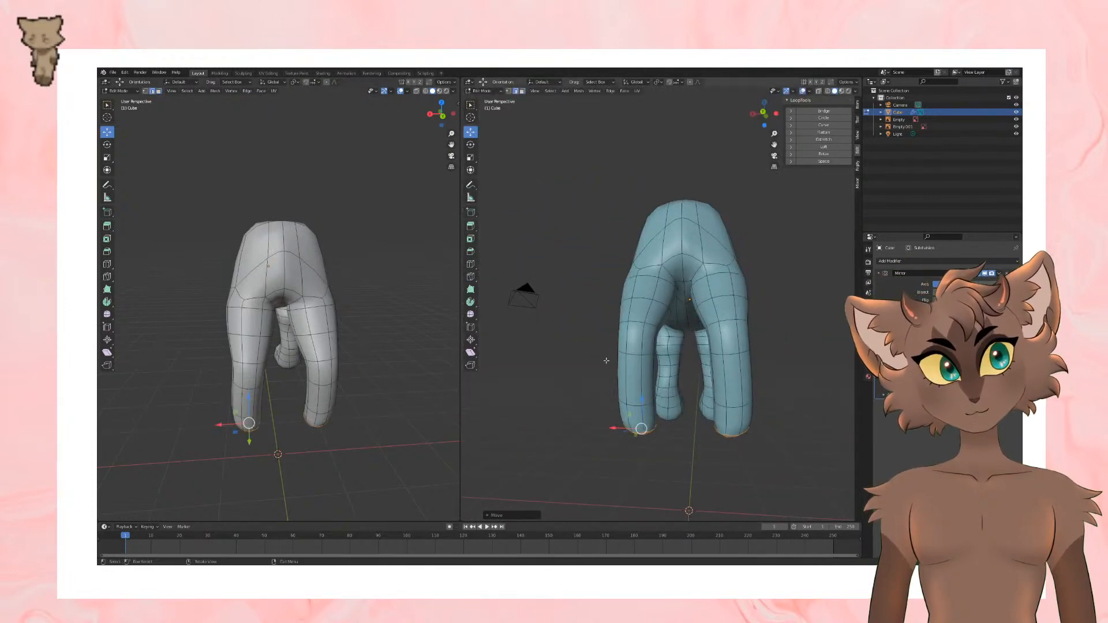
{"action": "left_click", "coordinate": [637, 406], "text": "alt"}
{"action": "middle_click_drag", "start_coordinate": [638, 407], "coordinate": [652, 408]}
{"action": "left_click_drag", "start_coordinate": [621, 402], "coordinate": [629, 346]}
{"action": "scroll", "coordinate": [635, 352], "scroll_direction": "down", "scroll_amount": 1}
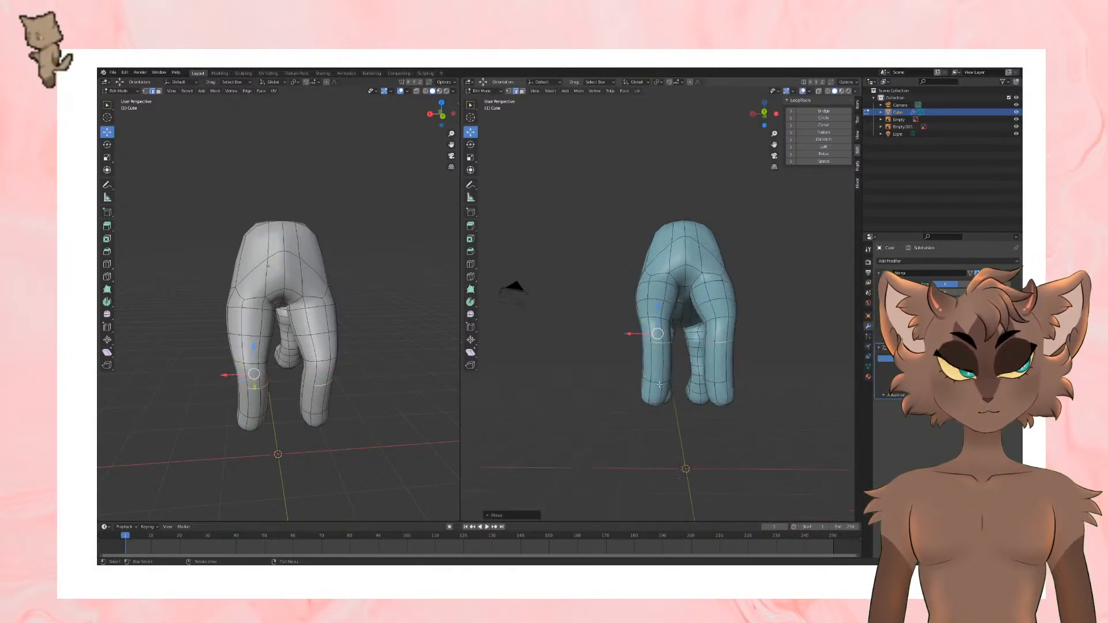
Step: Reselect the hind leg's end faces and shift them further inward as seen from the front
{"action": "middle_click_drag", "start_coordinate": [664, 384], "coordinate": [745, 383]}
{"action": "scroll", "coordinate": [750, 397], "scroll_direction": "down", "scroll_amount": 1}
{"action": "scroll", "coordinate": [745, 383], "scroll_direction": "up", "scroll_amount": 2}
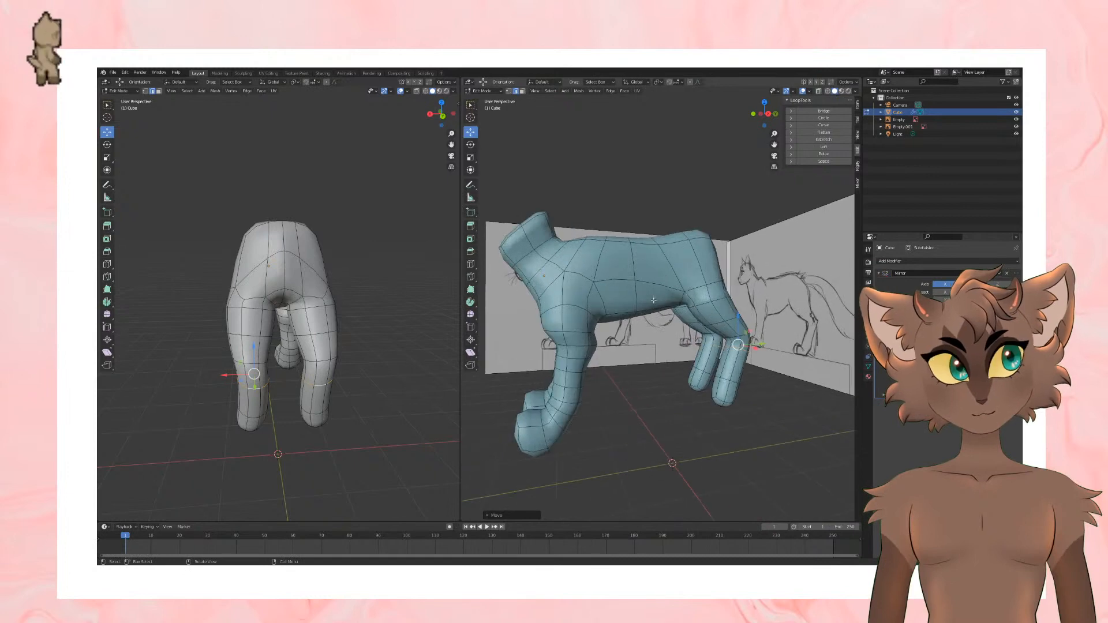
{"action": "left_click", "coordinate": [159, 92]}
{"action": "middle_click_drag", "start_coordinate": [681, 329], "coordinate": [687, 272], "text": "shift"}
{"action": "left_click_drag", "start_coordinate": [635, 366], "coordinate": [645, 375]}
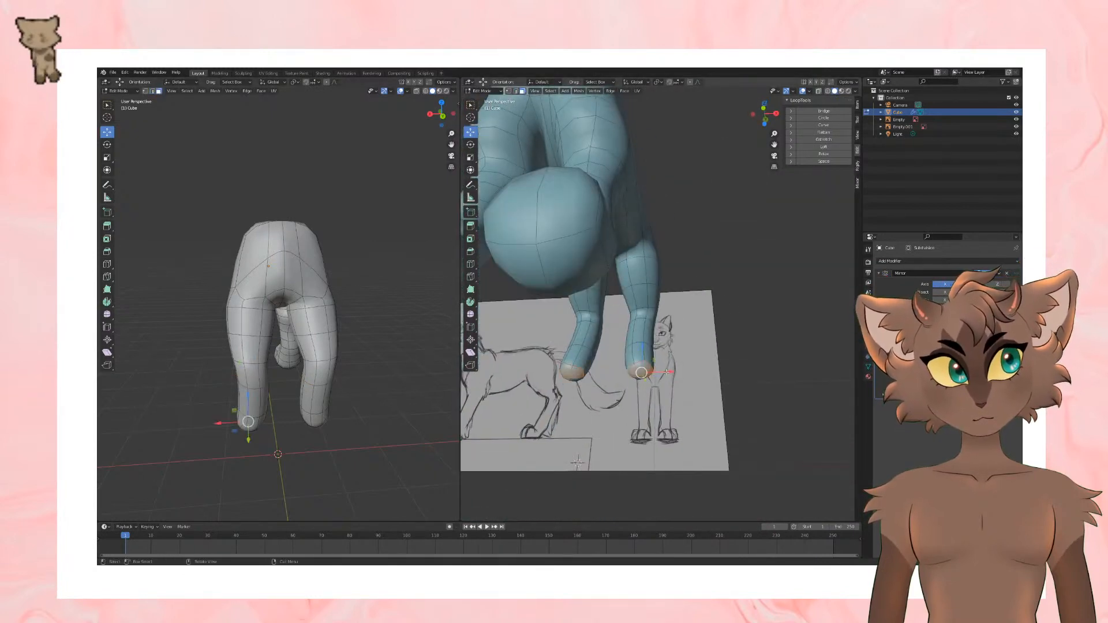
{"action": "middle_click_drag", "start_coordinate": [645, 375], "coordinate": [670, 376]}
{"action": "left_click_drag", "start_coordinate": [671, 376], "coordinate": [663, 375]}
{"action": "mouse_move", "coordinate": [663, 375]}
{"action": "middle_mouse_down"}
{"action": "mouse_move", "coordinate": [709, 369]}
{"action": "mouse_move", "coordinate": [652, 366]}
{"action": "mouse_move", "coordinate": [644, 351]}
{"action": "mouse_move", "coordinate": [658, 352]}
{"action": "mouse_move", "coordinate": [673, 385]}
{"action": "middle_mouse_up"}
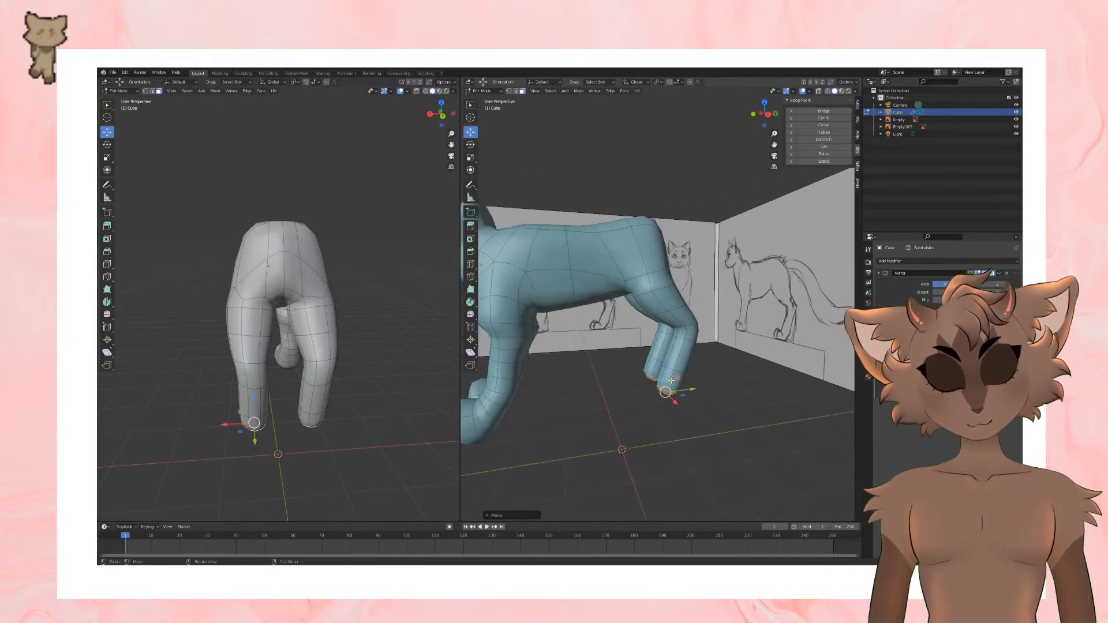
Step: Round the edge loop just above the hind leg's end with LoopTools Circle and shift it slightly sideways
{"action": "key", "text": "KP_3"}
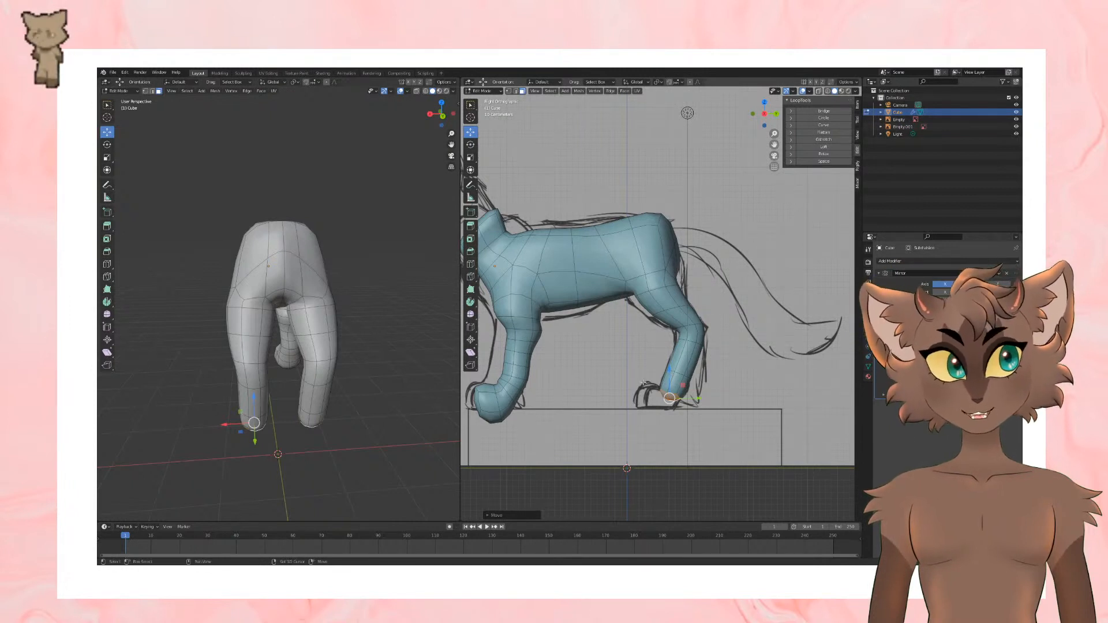
{"action": "middle_click_drag", "start_coordinate": [643, 382], "coordinate": [671, 377], "text": "shift"}
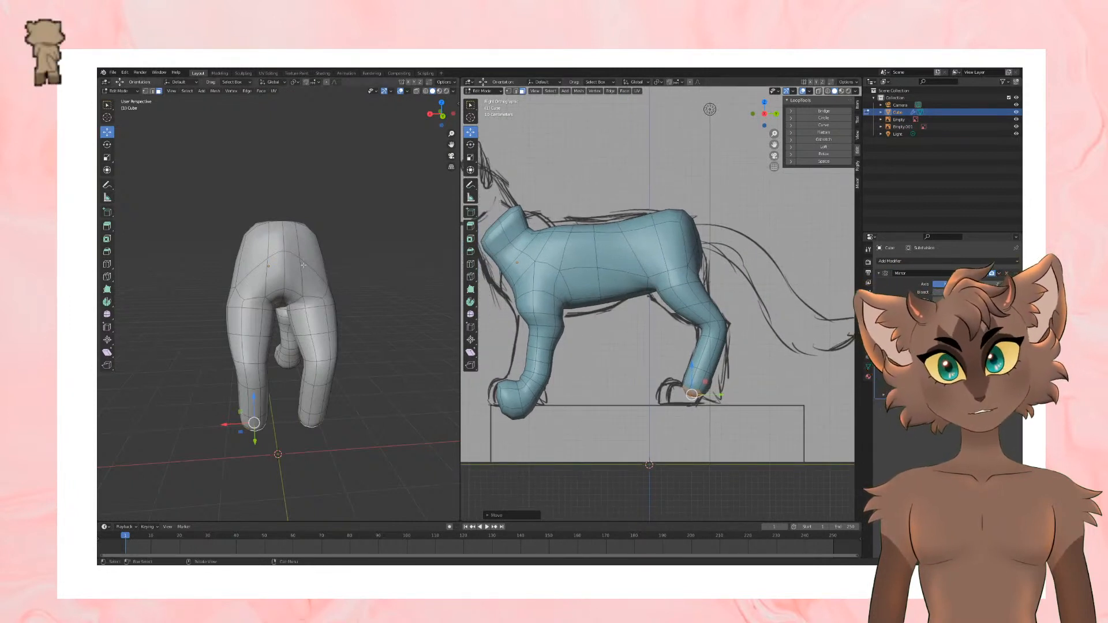
{"action": "middle_click_drag", "start_coordinate": [272, 271], "coordinate": [387, 280]}
{"action": "scroll", "coordinate": [704, 346], "scroll_direction": "up", "scroll_amount": 1}
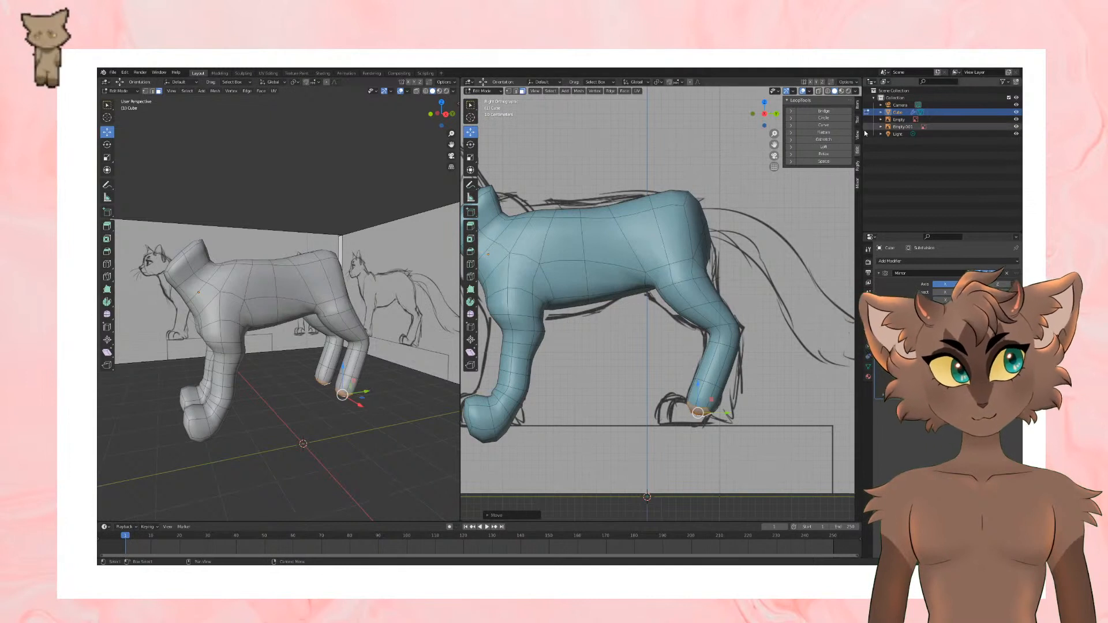
{"action": "left_click", "coordinate": [827, 118]}
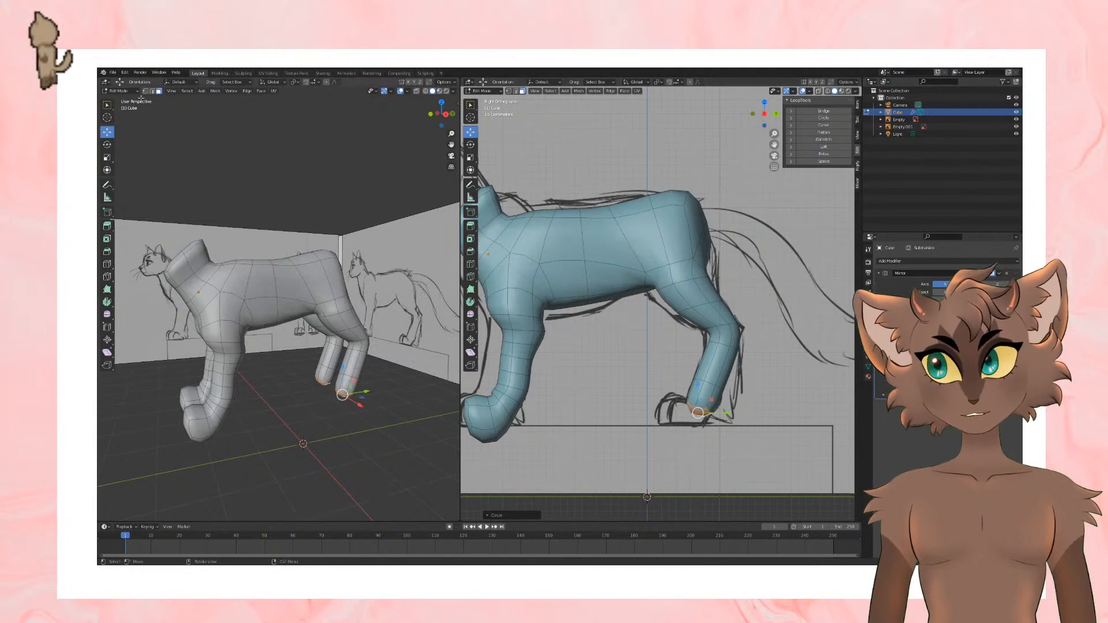
{"action": "key", "text": "ctrl+z"}
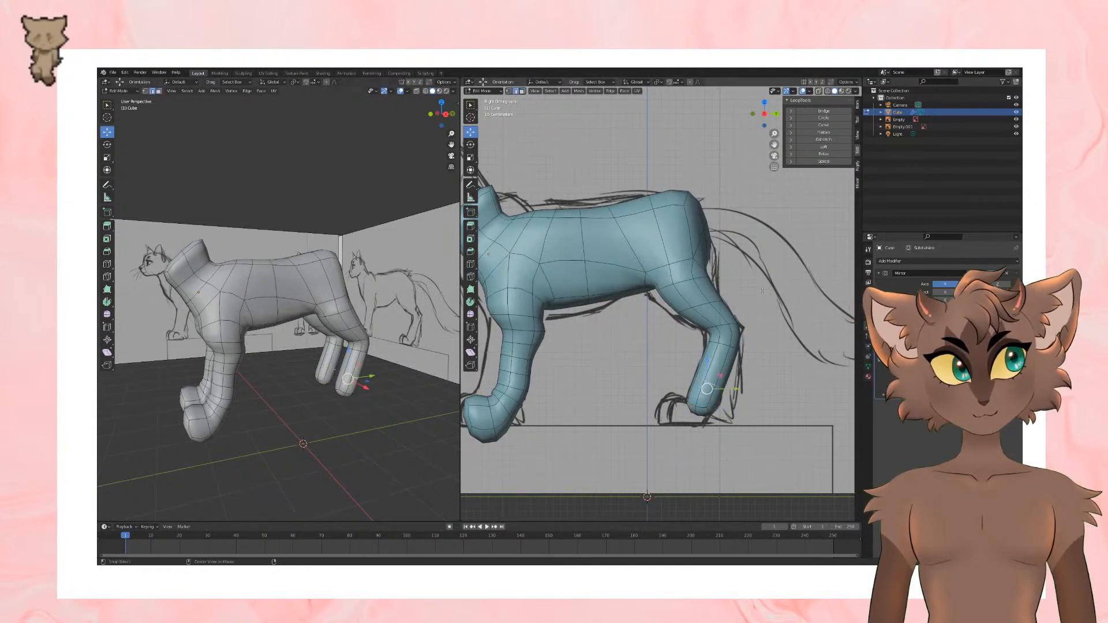
{"action": "left_click", "coordinate": [824, 117]}
{"action": "middle_click_drag", "start_coordinate": [820, 133], "coordinate": [757, 336]}
{"action": "left_click_drag", "start_coordinate": [688, 375], "coordinate": [694, 376]}
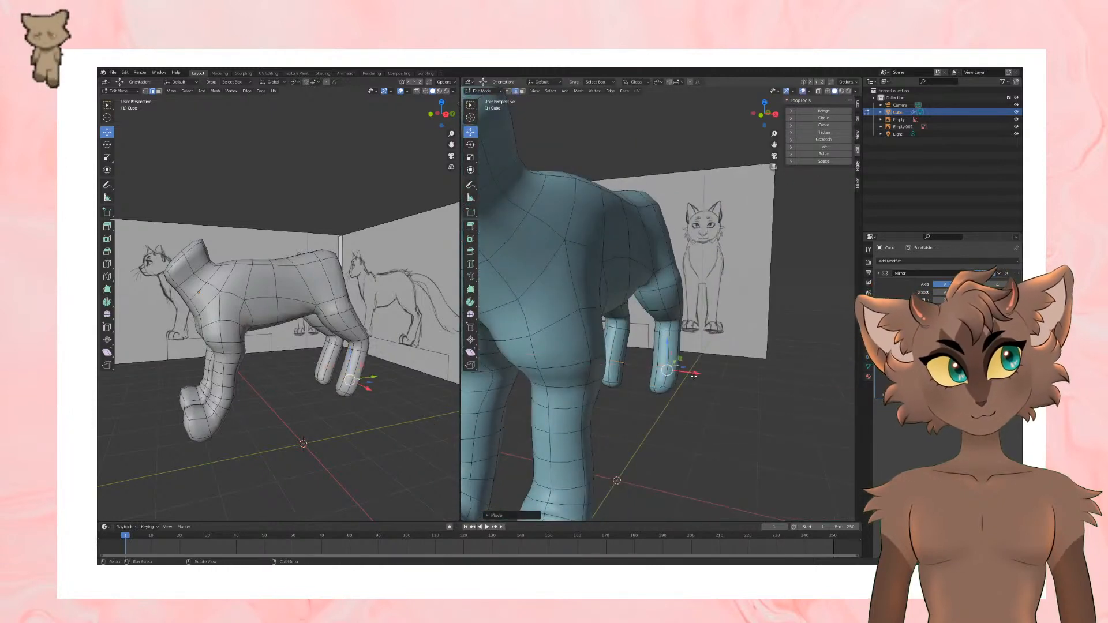
Step: Adjust the hock's edge loop sideways, reposition the hind leg's end faces, and return to the side view
{"action": "left_click", "coordinate": [664, 331], "text": "alt"}
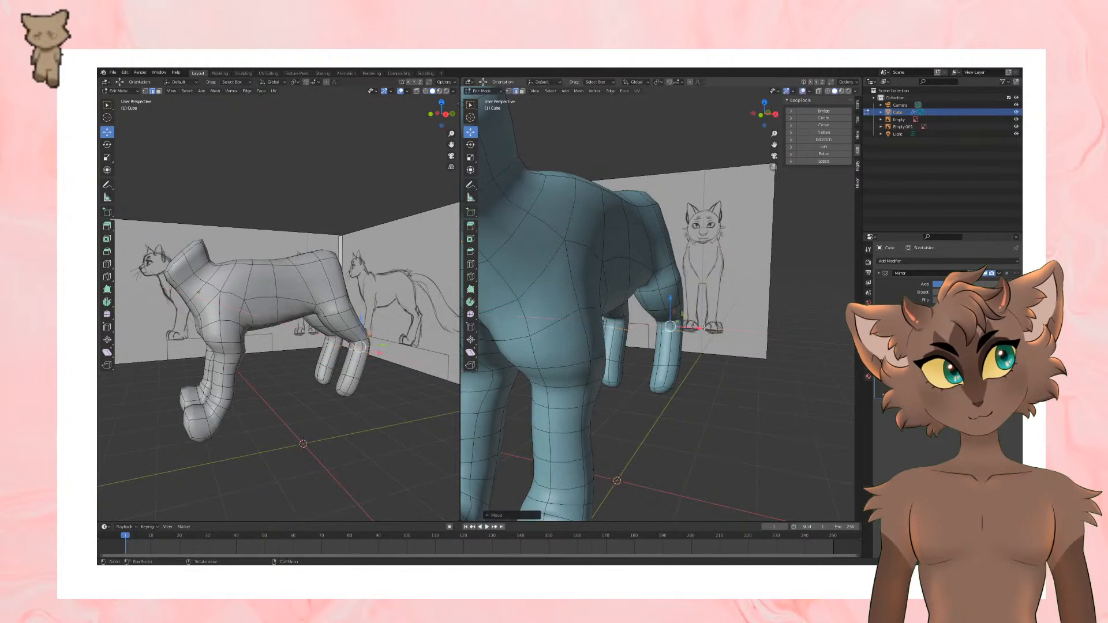
{"action": "middle_click_drag", "start_coordinate": [703, 328], "coordinate": [687, 196]}
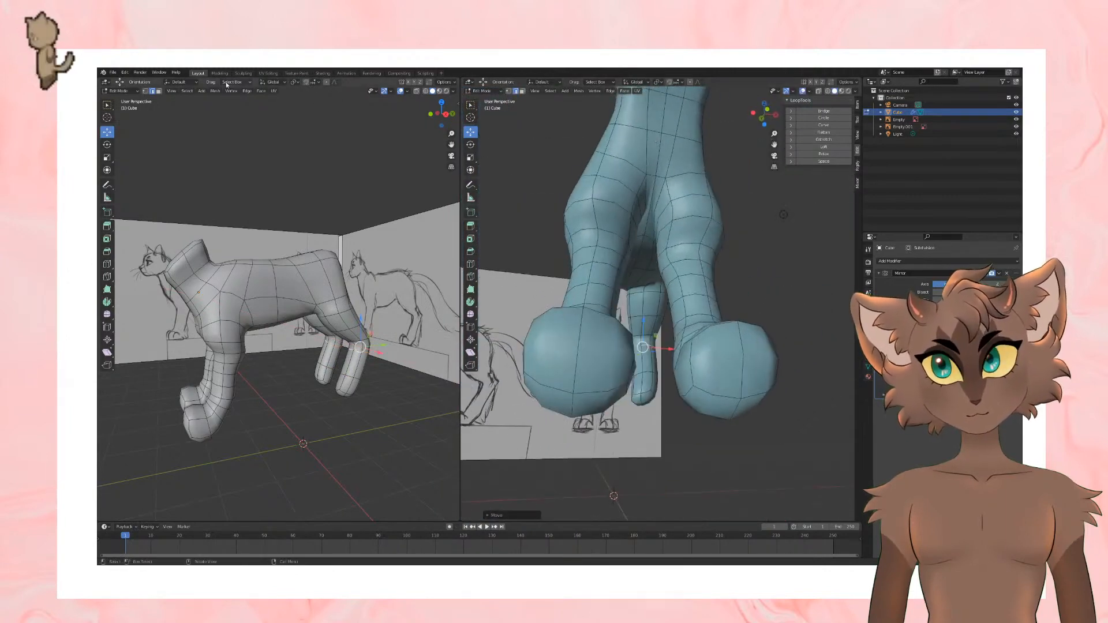
{"action": "mouse_move", "coordinate": [658, 259]}
{"action": "middle_mouse_down"}
{"action": "mouse_move", "coordinate": [648, 399]}
{"action": "mouse_move", "coordinate": [686, 373]}
{"action": "mouse_move", "coordinate": [643, 360]}
{"action": "middle_mouse_up"}
{"action": "left_click", "coordinate": [648, 399], "text": "alt"}
{"action": "key", "text": "g"}
{"action": "left_click", "coordinate": [686, 374]}
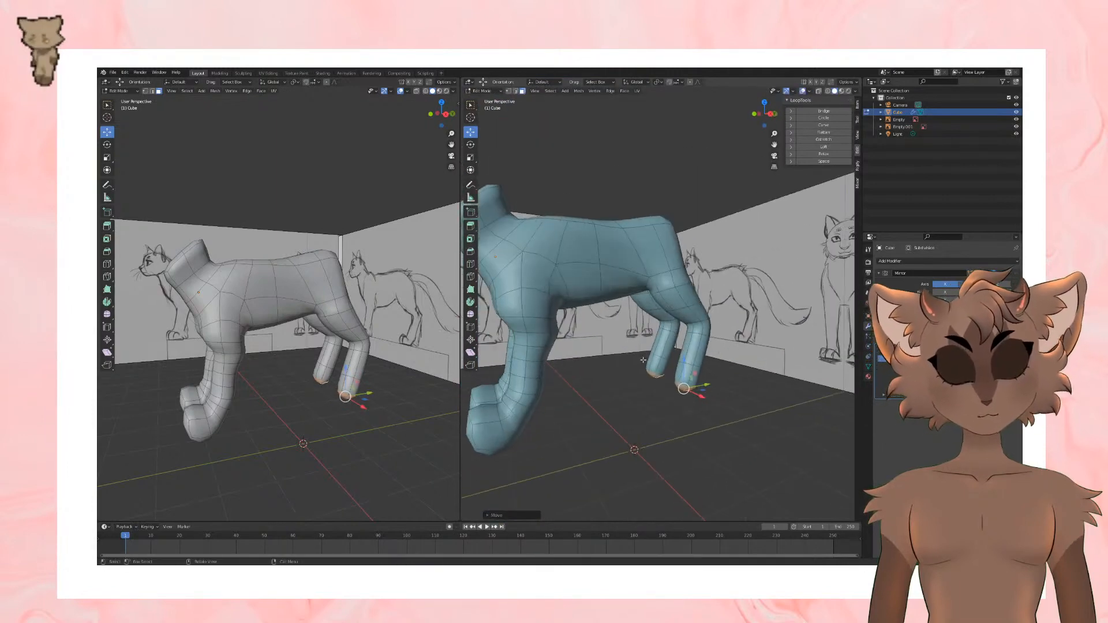
{"action": "key", "text": "KP_3"}
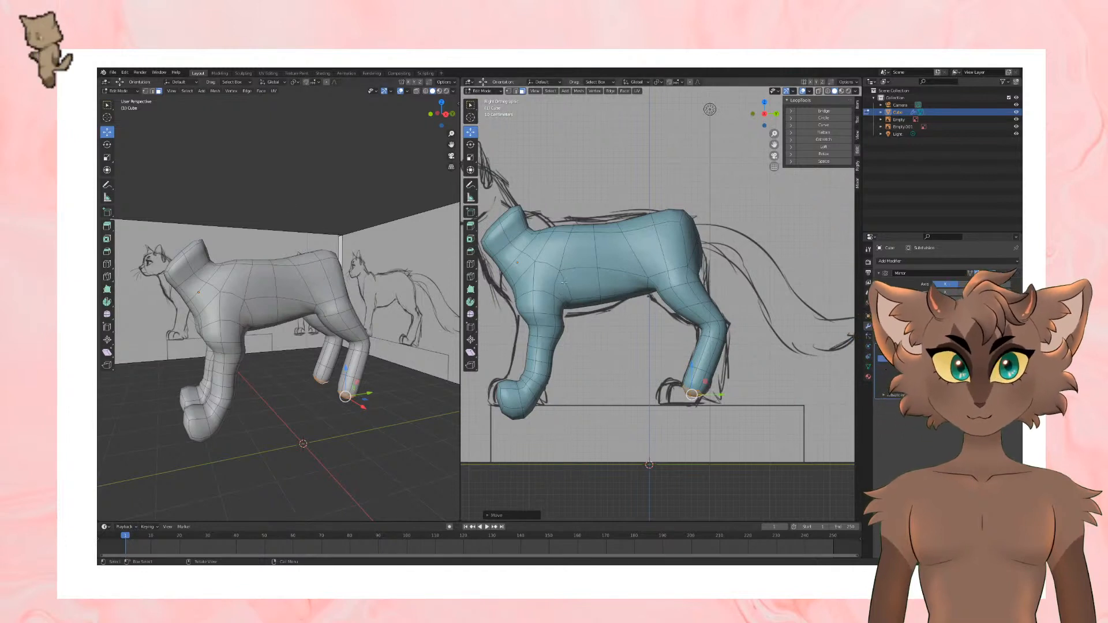
Step: Leave mesh editing, add a plane, and scale it up into a large ground floor beneath the cat
{"action": "middle_click_drag", "start_coordinate": [564, 282], "coordinate": [567, 282], "text": "shift"}
{"action": "left_click", "coordinate": [470, 144]}
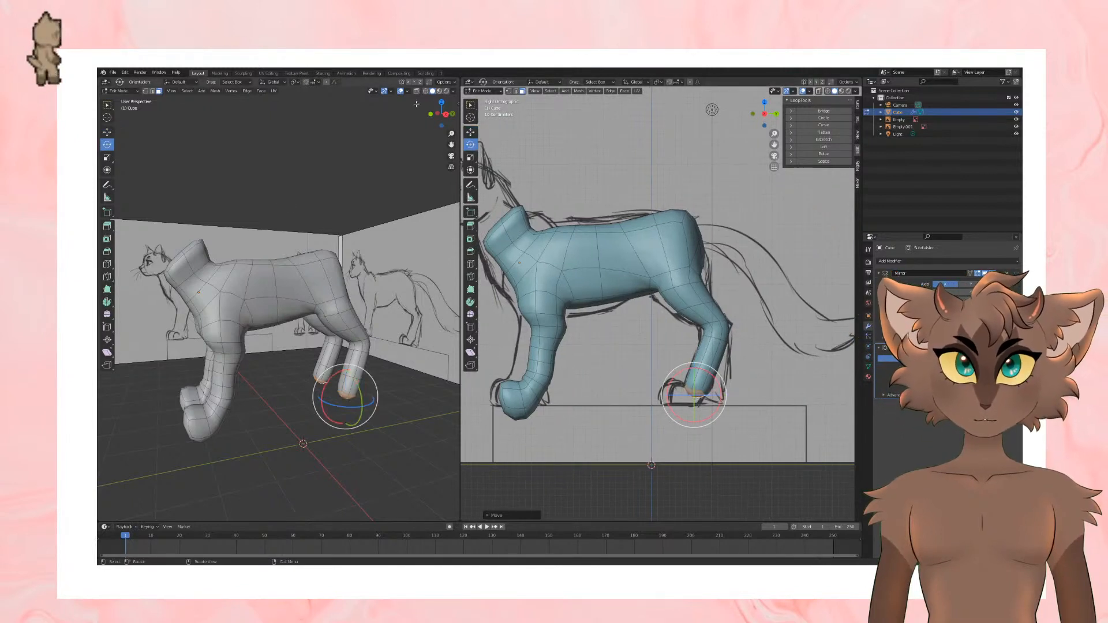
{"action": "key", "text": "Tab"}
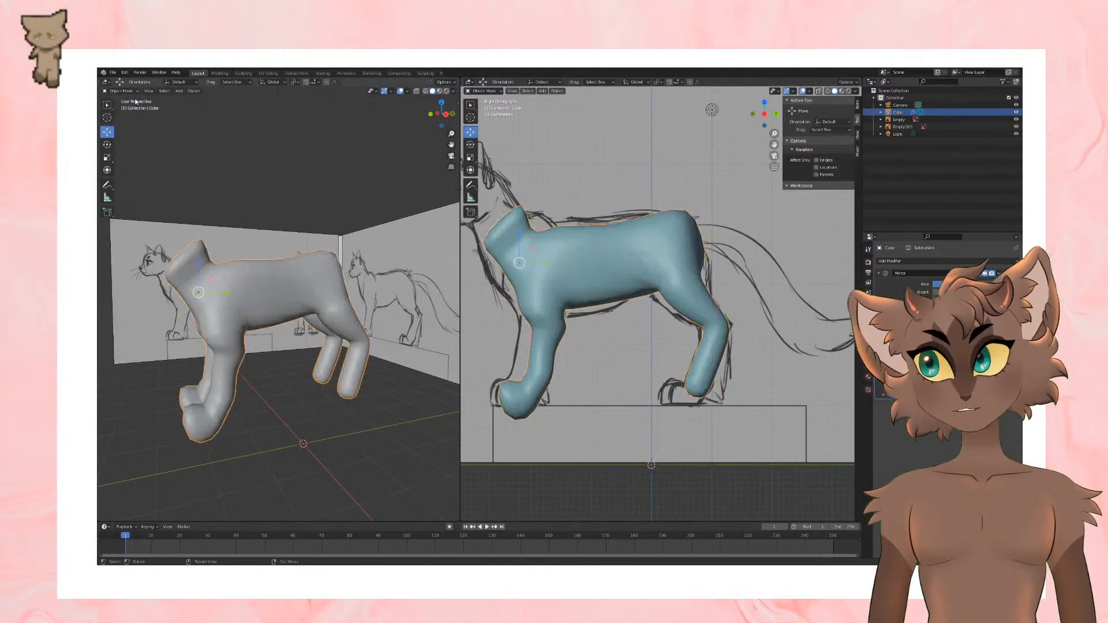
{"action": "left_click", "coordinate": [179, 90]}
{"action": "mouse_move", "coordinate": [196, 99]}
{"action": "left_click", "coordinate": [251, 98]}
{"action": "scroll", "coordinate": [704, 353], "scroll_direction": "down", "scroll_amount": 2}
{"action": "key", "text": "s"}
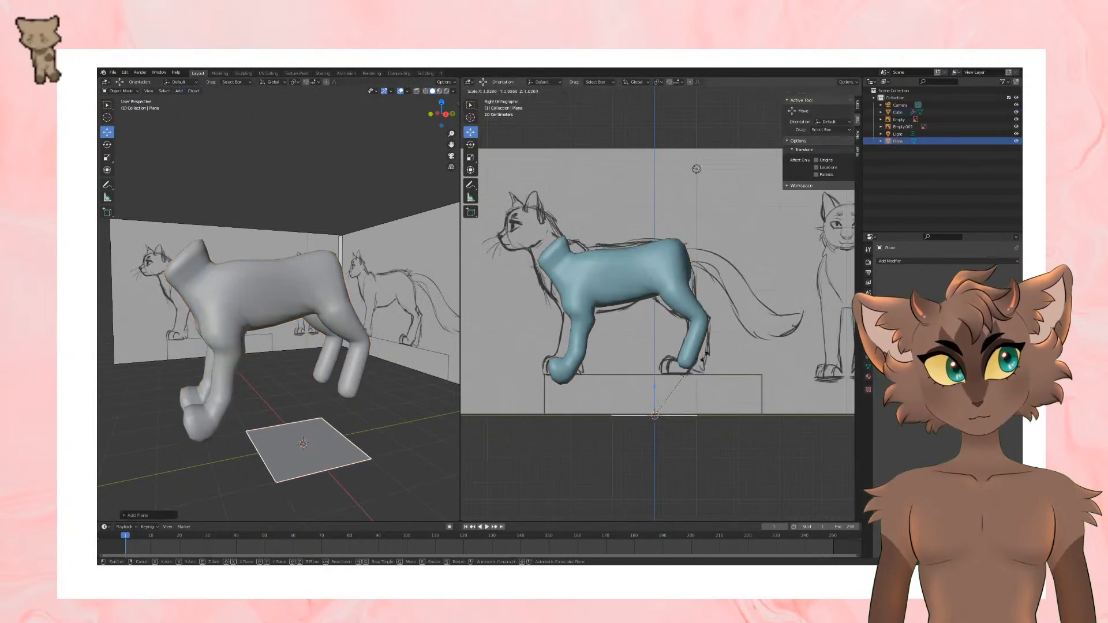
{"action": "left_click", "coordinate": [650, 384]}
{"action": "left_click_drag", "start_coordinate": [654, 385], "coordinate": [654, 353]}
Step: Reselect the cat's body and return to editing its mesh with the Move tool
{"action": "left_click", "coordinate": [682, 306]}
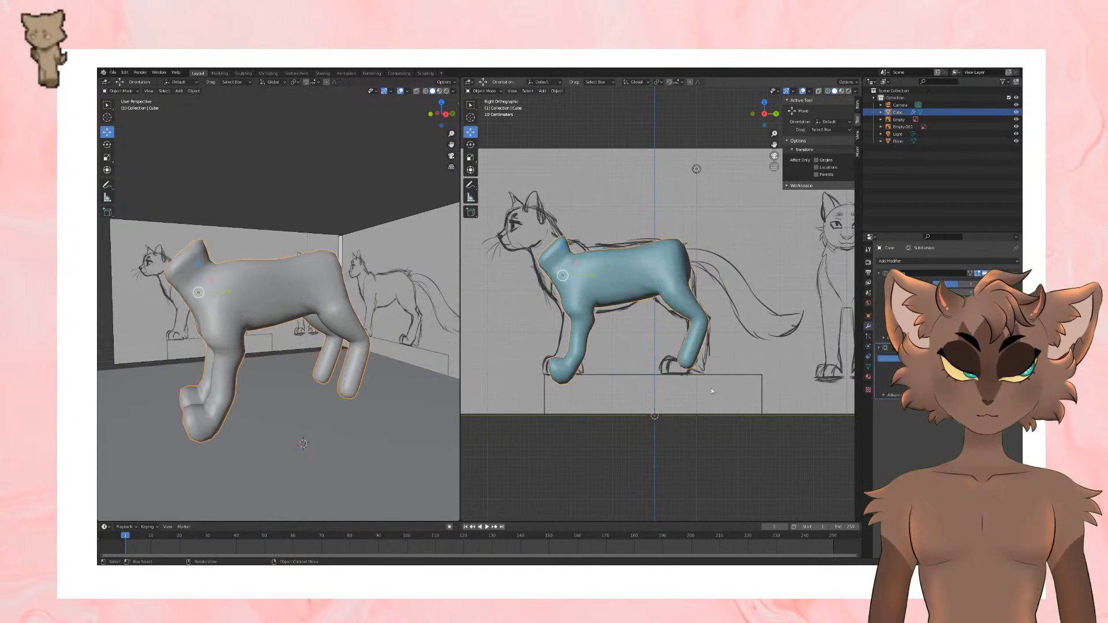
{"action": "middle_click_drag", "start_coordinate": [708, 382], "coordinate": [714, 382], "text": "shift"}
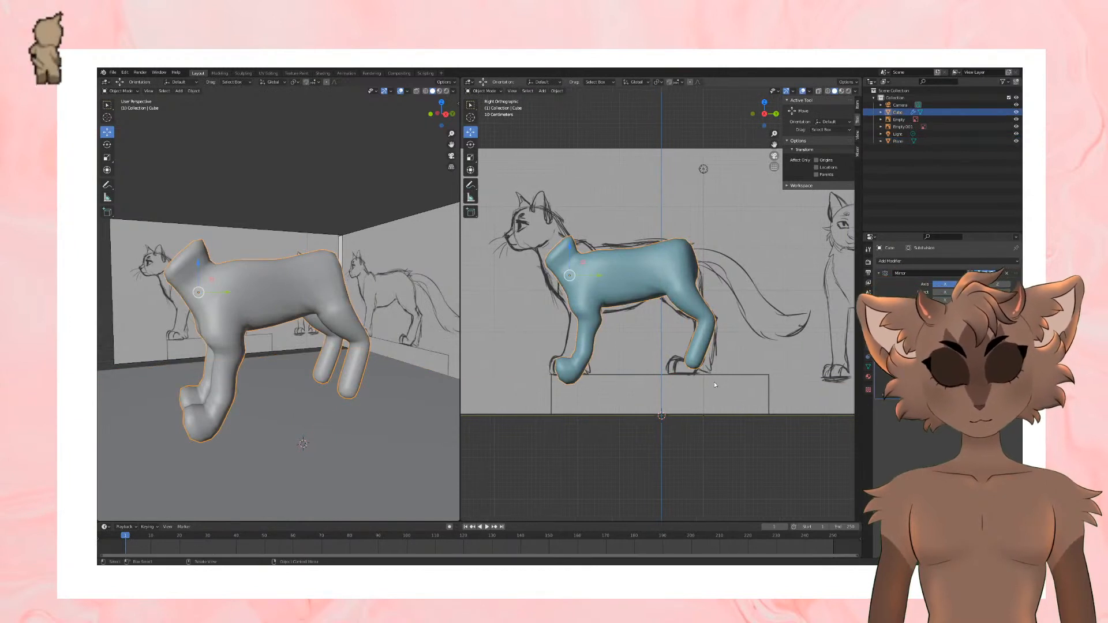
{"action": "key", "text": "Tab"}
{"action": "left_click", "coordinate": [709, 381]}
{"action": "scroll", "coordinate": [707, 387], "scroll_direction": "up", "scroll_amount": 2}
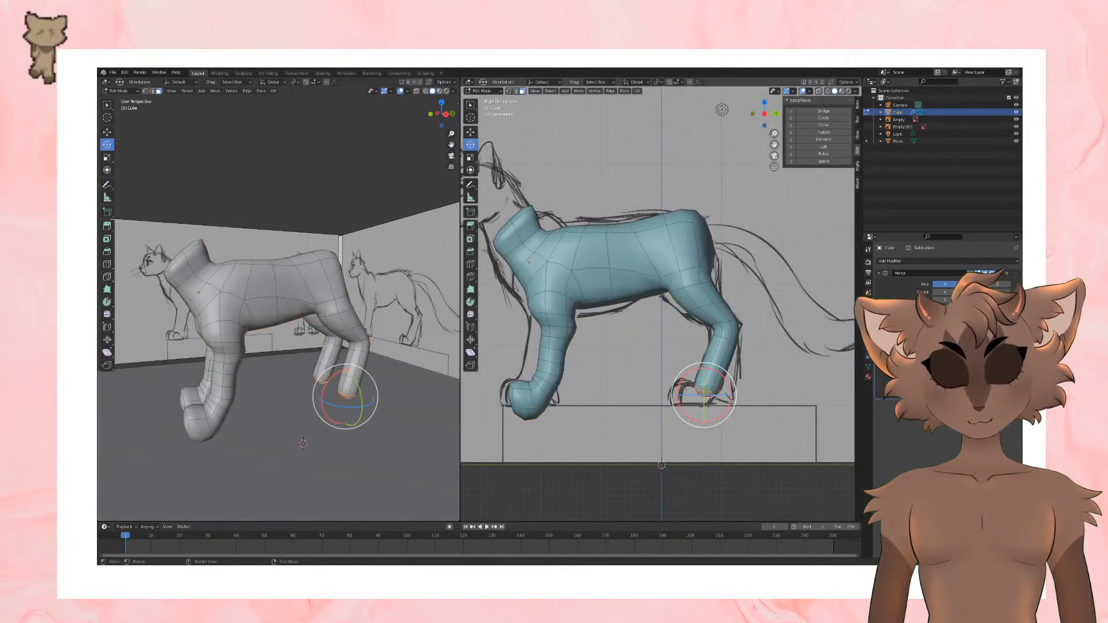
{"action": "left_click", "coordinate": [470, 133]}
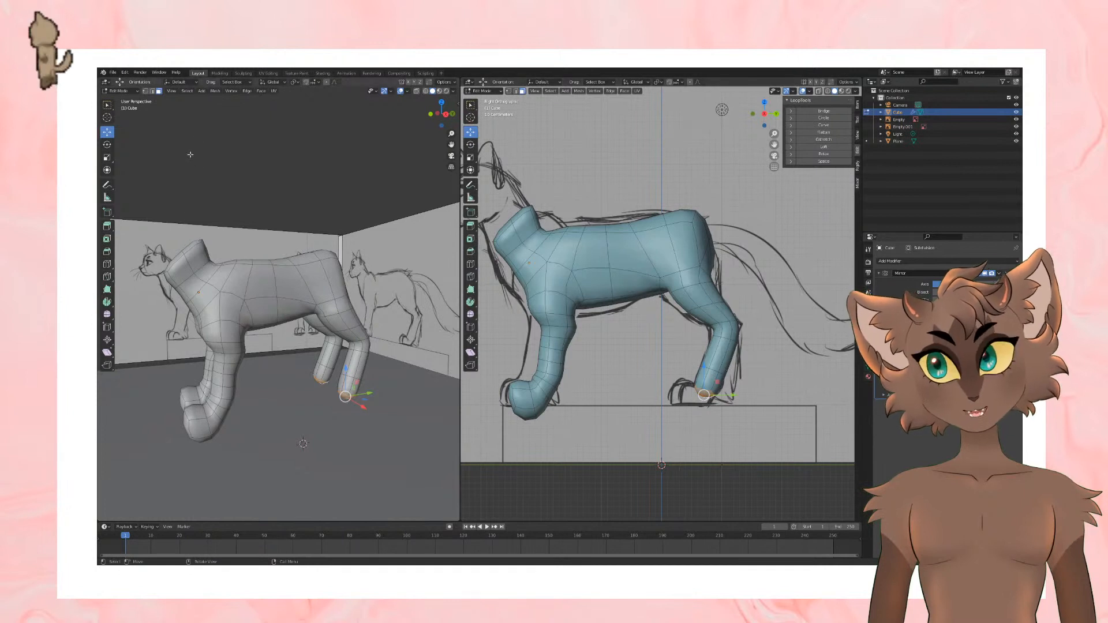
Step: Switch to edge selection and resize the two edge loops around the upper hind leg
{"action": "left_click", "coordinate": [154, 91]}
{"action": "left_click", "coordinate": [706, 306], "text": "alt"}
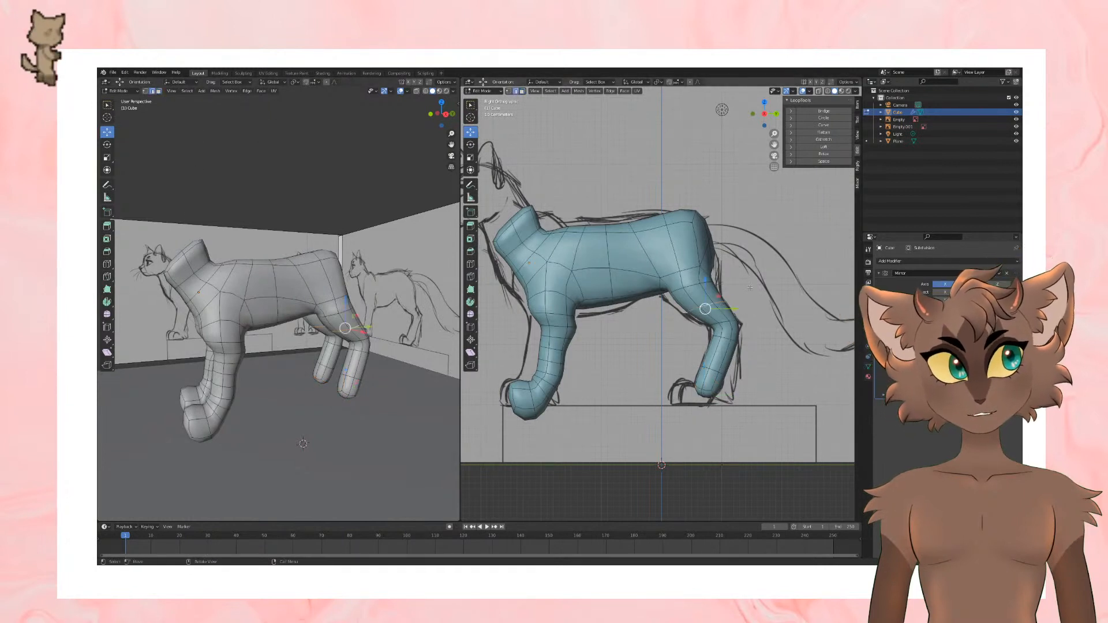
{"action": "key", "text": "s"}
{"action": "left_click", "coordinate": [756, 289]}
{"action": "left_click", "coordinate": [695, 283], "text": "alt"}
{"action": "key", "text": "s"}
{"action": "left_click", "coordinate": [748, 281]}
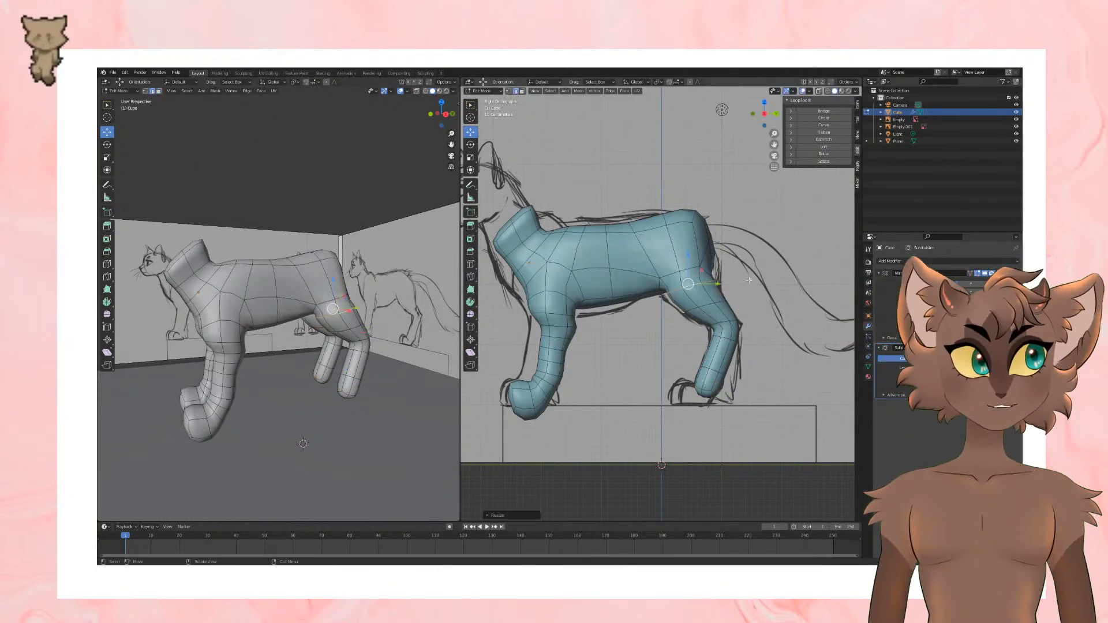
Step: Reposition the edges at the top of the hind thigh and hip to refine their contour
{"action": "key", "text": "g"}
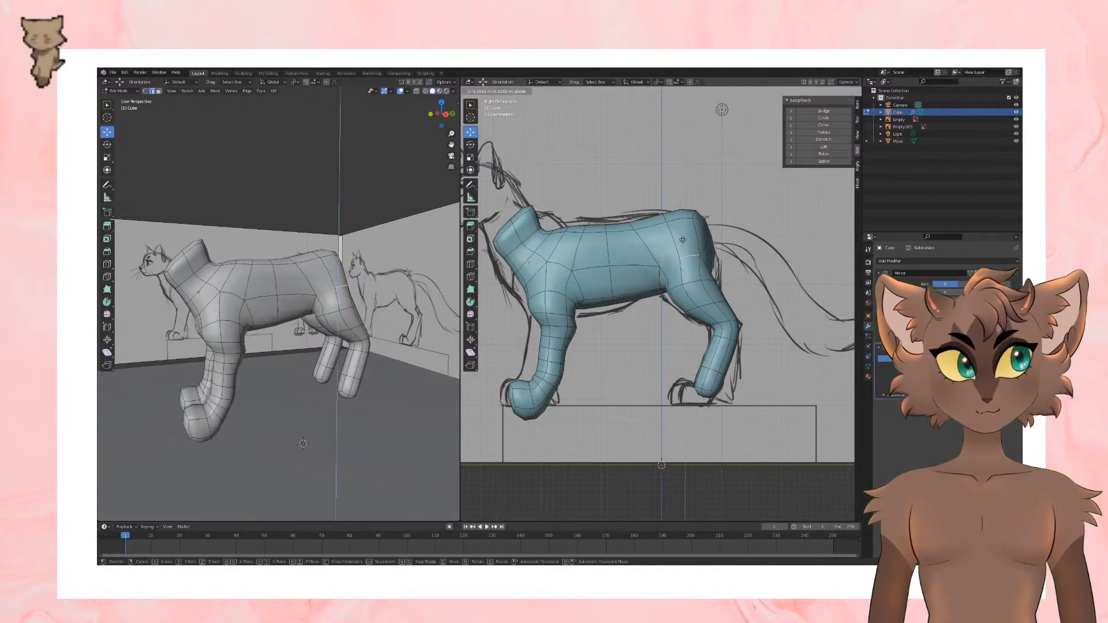
{"action": "left_click", "coordinate": [683, 240]}
{"action": "middle_click_drag", "start_coordinate": [728, 266], "coordinate": [773, 283]}
{"action": "left_click", "coordinate": [667, 267]}
{"action": "key", "text": "g"}
{"action": "left_click", "coordinate": [671, 263]}
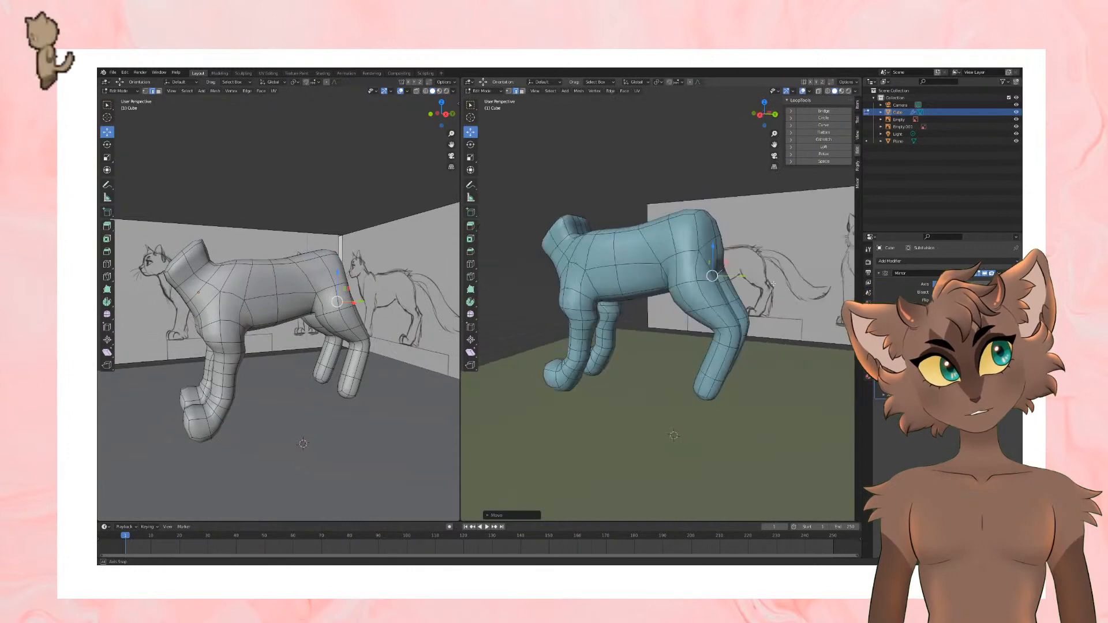
Step: Switch to vertex selection and adjust the vertices at the back of the rump
{"action": "key", "text": "1"}
{"action": "middle_click_drag", "start_coordinate": [681, 283], "coordinate": [710, 279]}
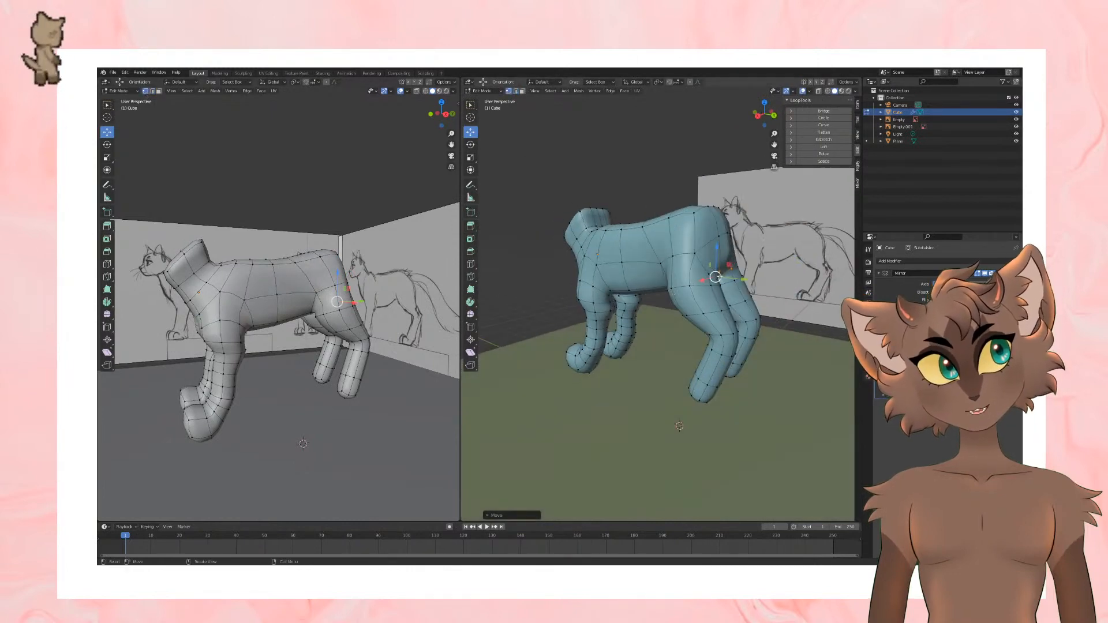
{"action": "left_click_drag", "start_coordinate": [709, 280], "coordinate": [713, 253]}
{"action": "middle_click_drag", "start_coordinate": [714, 253], "coordinate": [726, 303]}
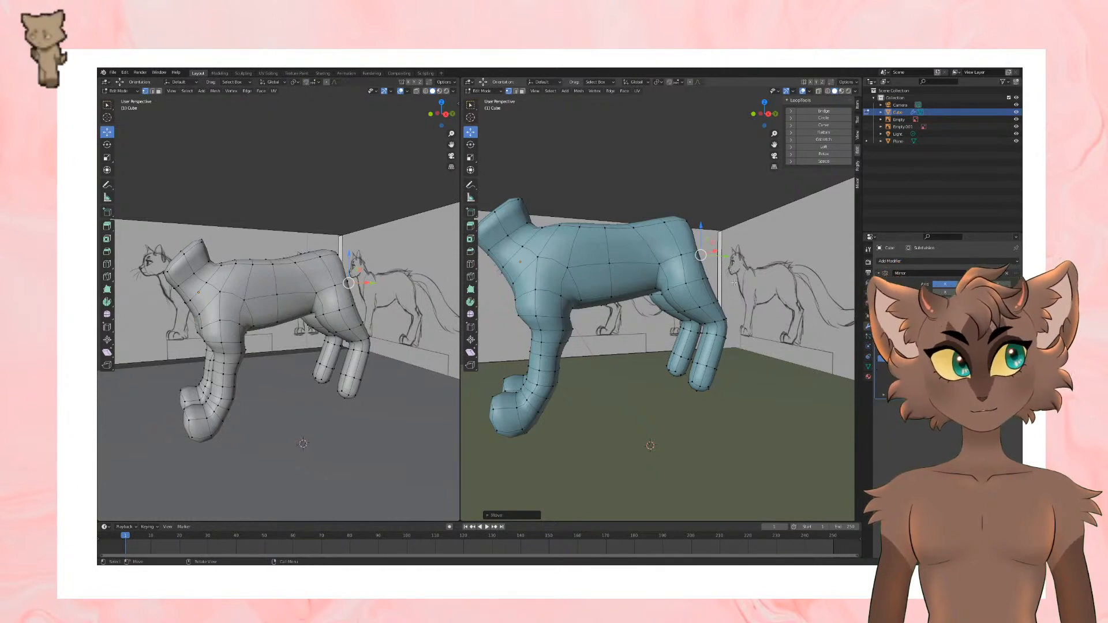
{"action": "middle_click_drag", "start_coordinate": [734, 282], "coordinate": [724, 292]}
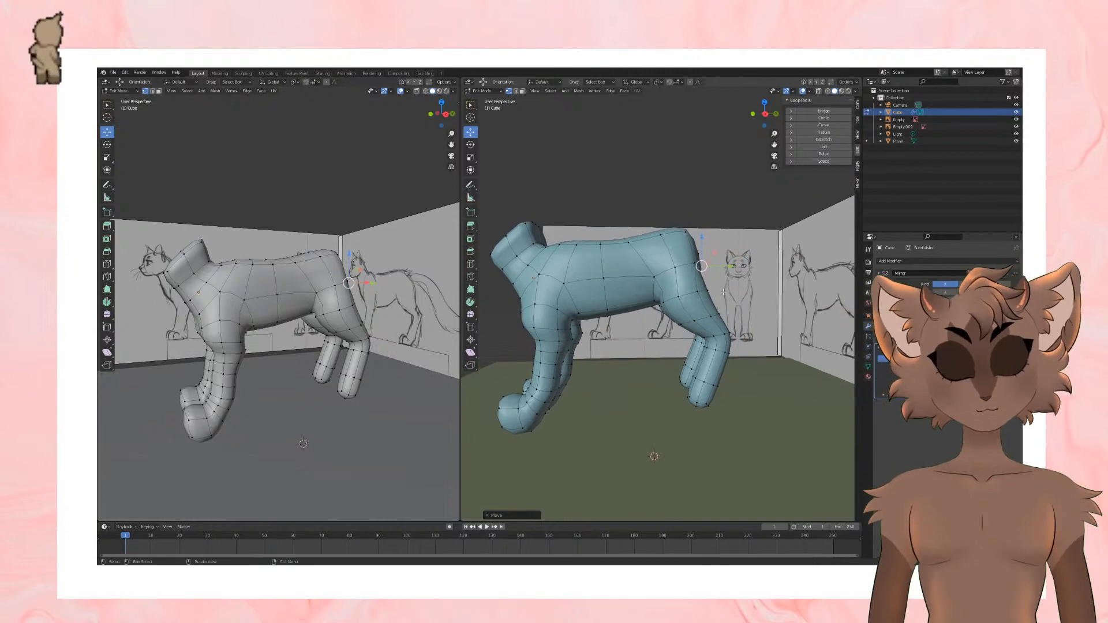
Step: Use the orthographic side view to reposition the top of the rump against the reference sketch
{"action": "key", "text": "KP_3"}
{"action": "key", "text": "KP_5"}
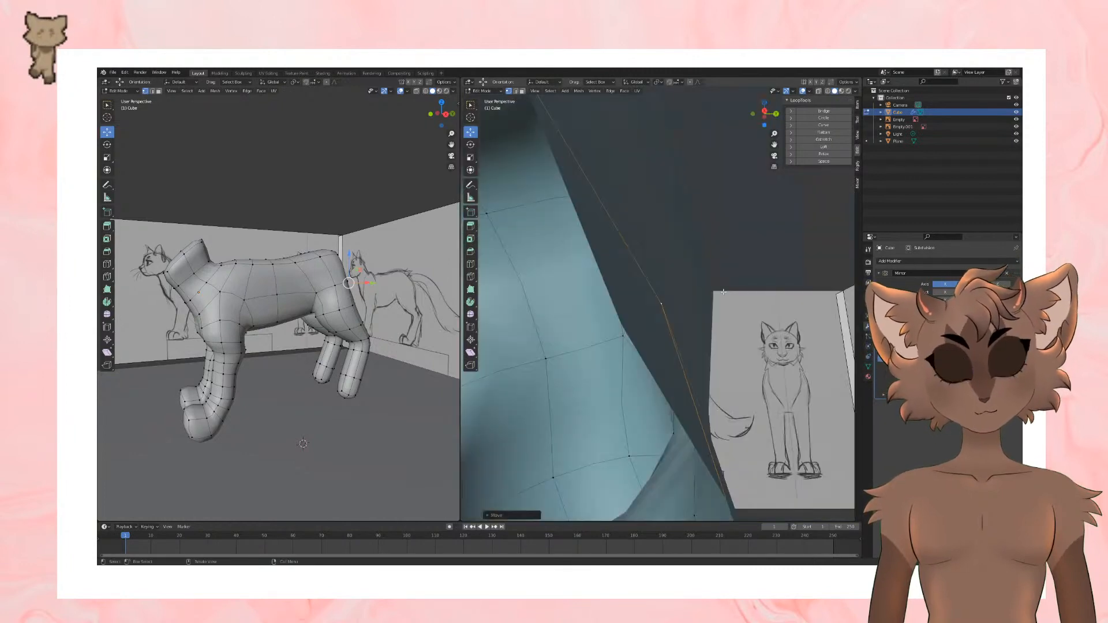
{"action": "key", "text": "KP_5"}
{"action": "scroll", "coordinate": [714, 289], "scroll_direction": "down", "scroll_amount": 12}
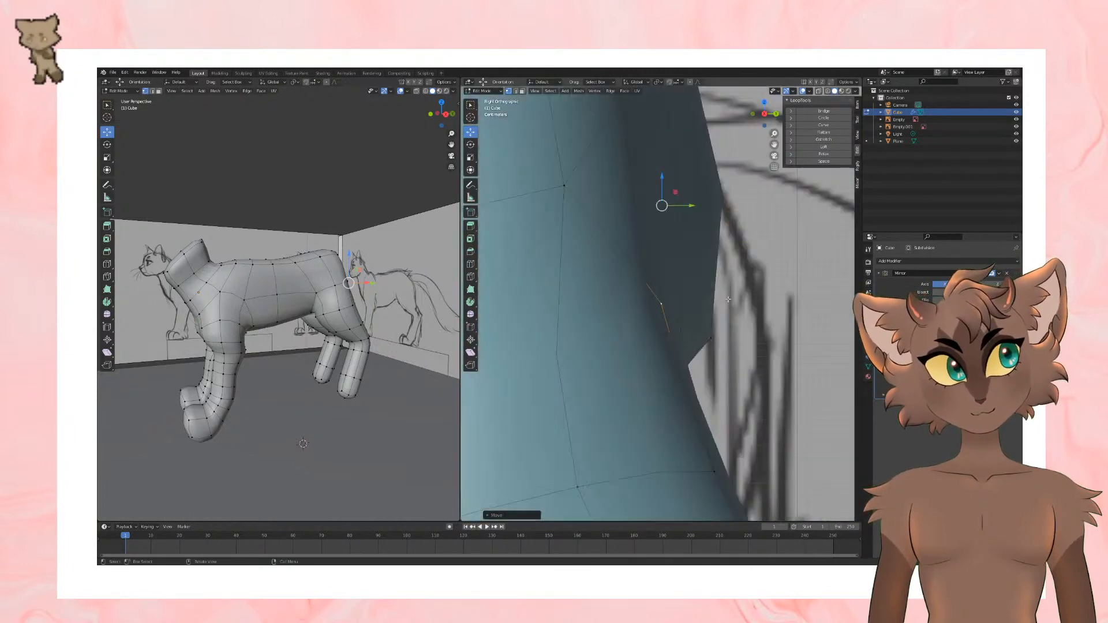
{"action": "middle_click_drag", "start_coordinate": [732, 319], "coordinate": [723, 246]}
{"action": "left_click", "coordinate": [684, 256]}
{"action": "left_click_drag", "start_coordinate": [686, 259], "coordinate": [683, 274]}
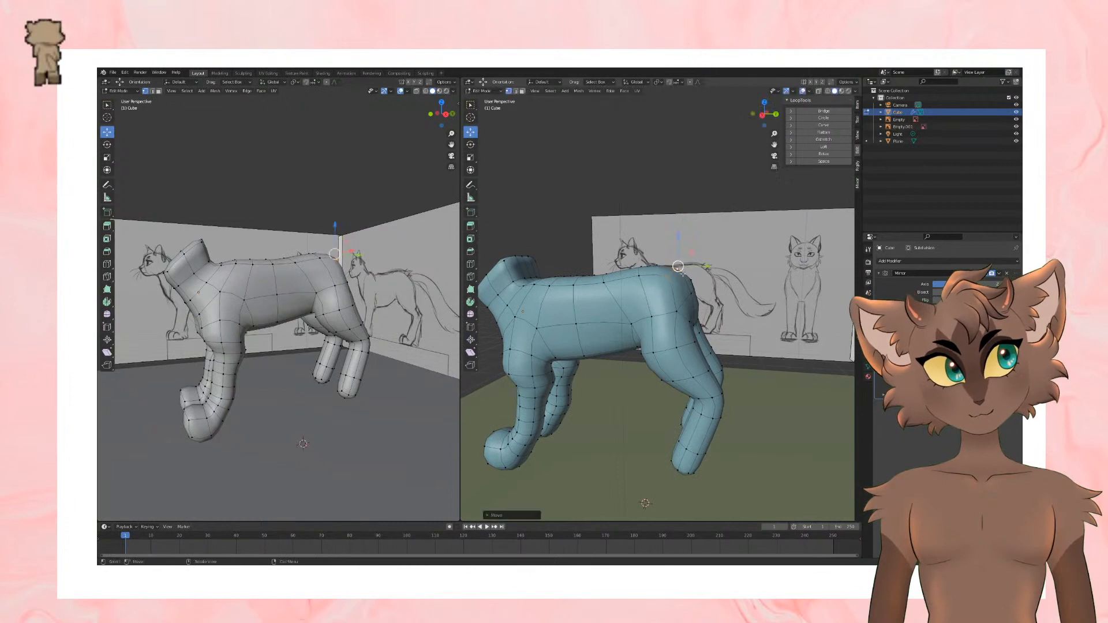
Step: Move the vertex at the base of the tail slightly in the side view to follow the sketch
{"action": "middle_click_drag", "start_coordinate": [682, 273], "coordinate": [699, 271]}
{"action": "key", "text": "KP_3"}
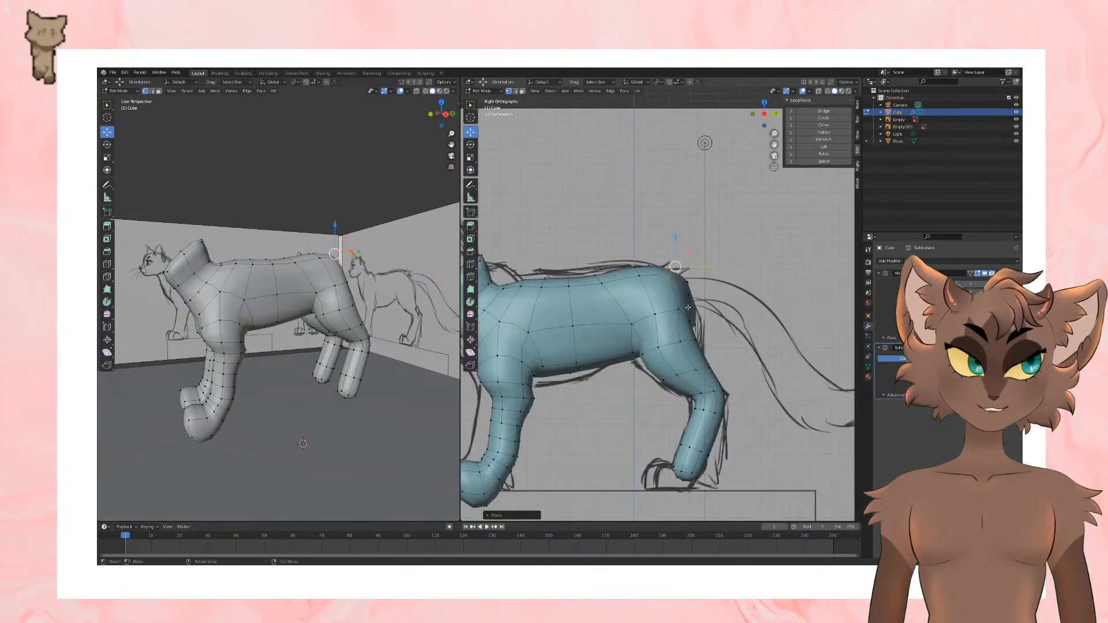
{"action": "left_click", "coordinate": [692, 282]}
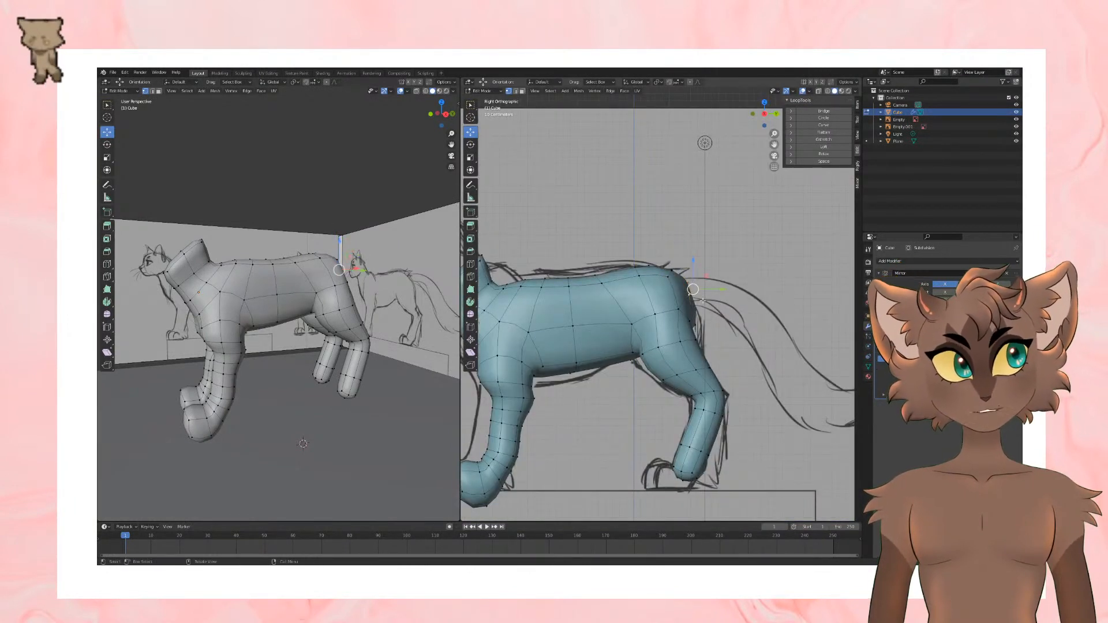
{"action": "left_click_drag", "start_coordinate": [703, 300], "coordinate": [700, 302]}
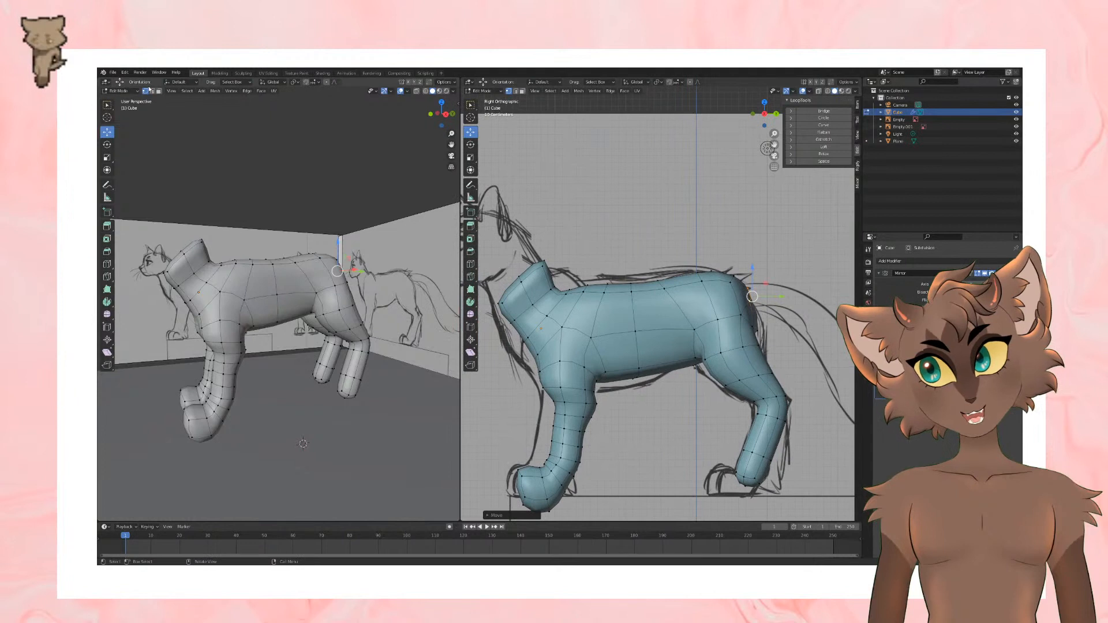
Step: Resize the edge loop at the base of the neck and undo the trial move made after it
{"action": "left_click", "coordinate": [152, 90]}
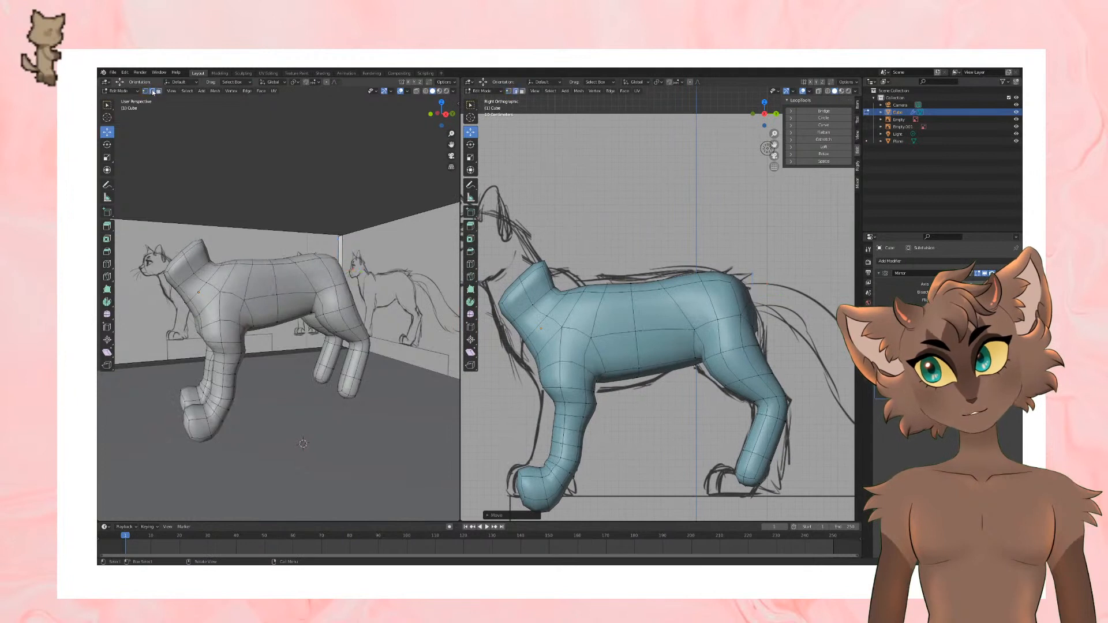
{"action": "left_click", "coordinate": [534, 308]}
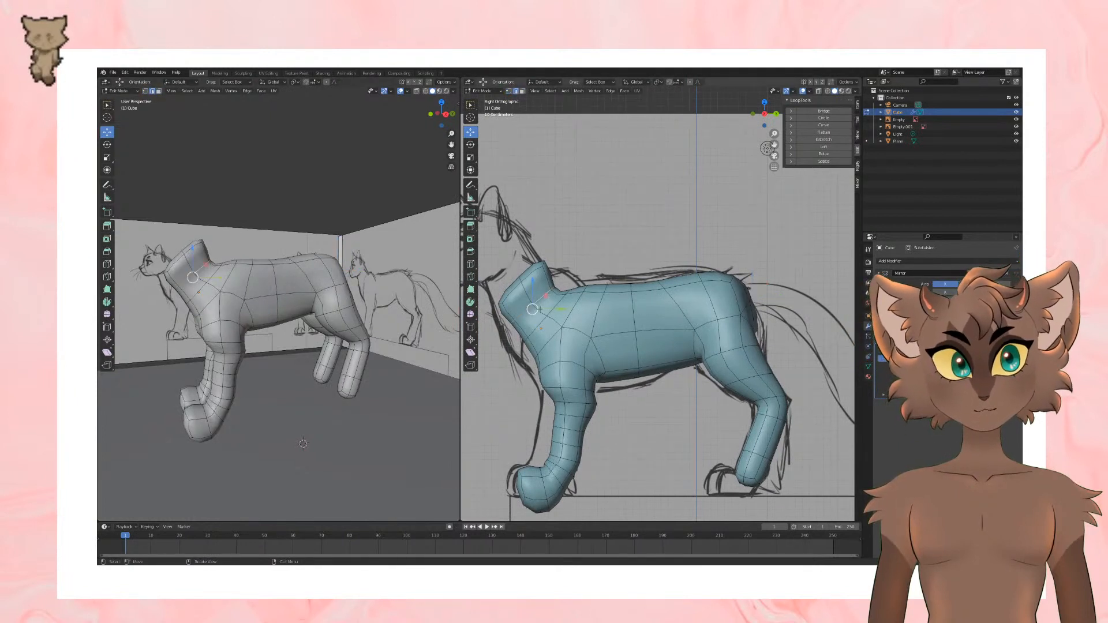
{"action": "key", "text": "s"}
{"action": "left_click", "coordinate": [653, 283]}
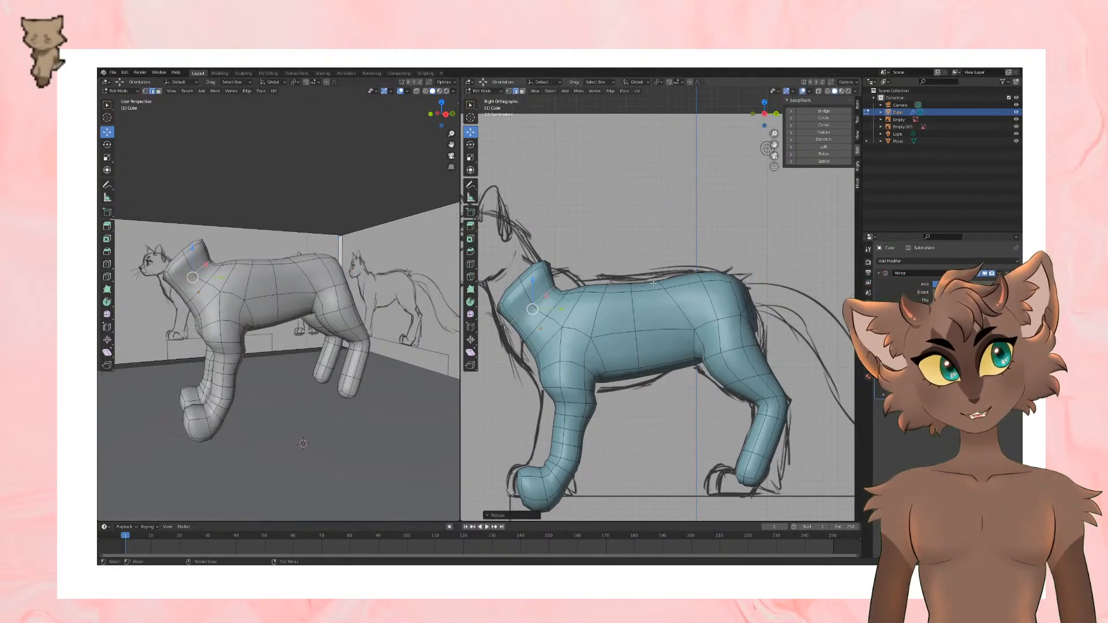
{"action": "left_click_drag", "start_coordinate": [532, 310], "coordinate": [536, 306]}
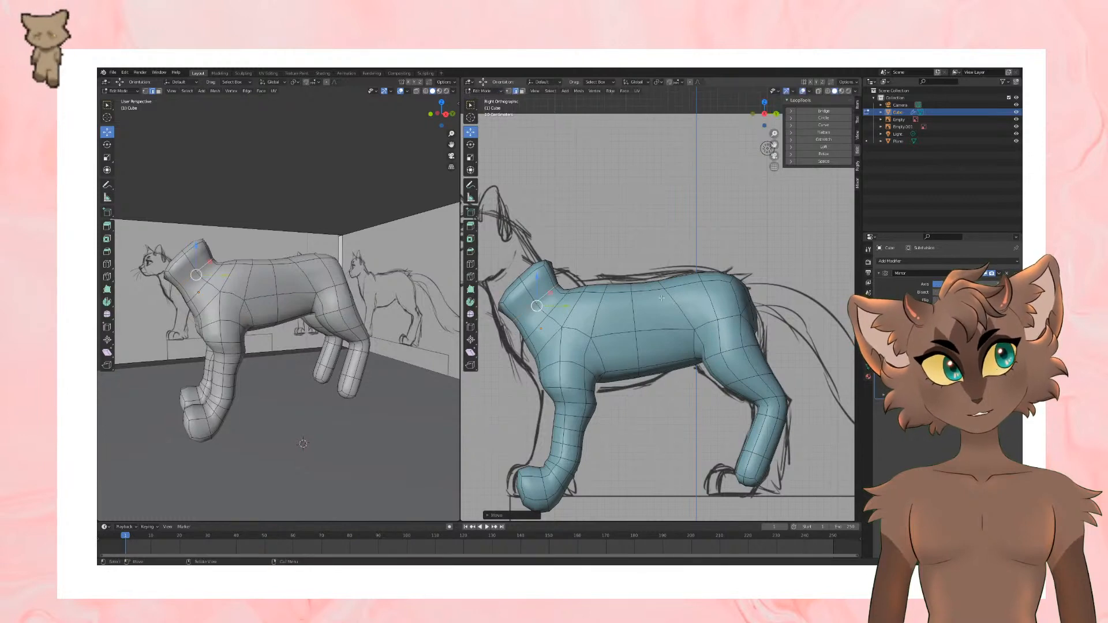
{"action": "key", "text": "ctrl+z"}
Step: Move individual edges along the upper side of the torso to smooth the body's shape
{"action": "middle_click_drag", "start_coordinate": [728, 279], "coordinate": [633, 338]}
{"action": "left_click", "coordinate": [660, 351]}
{"action": "key", "text": "g"}
{"action": "left_click", "coordinate": [668, 348]}
{"action": "scroll", "coordinate": [649, 341], "scroll_direction": "up", "scroll_amount": 1}
{"action": "left_click", "coordinate": [663, 345]}
{"action": "middle_click_drag", "start_coordinate": [687, 360], "coordinate": [589, 345]}
{"action": "key", "text": "g"}
{"action": "left_click", "coordinate": [741, 383]}
Step: Adjust the edges behind the neck and over the shoulder
{"action": "left_click", "coordinate": [582, 323]}
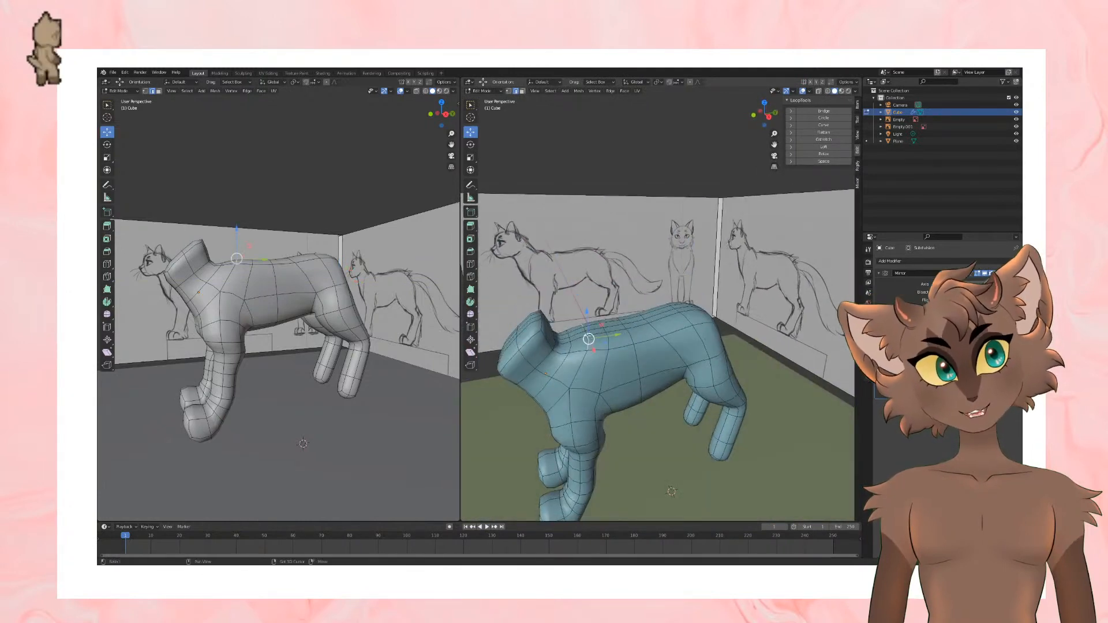
{"action": "left_click", "coordinate": [590, 335]}
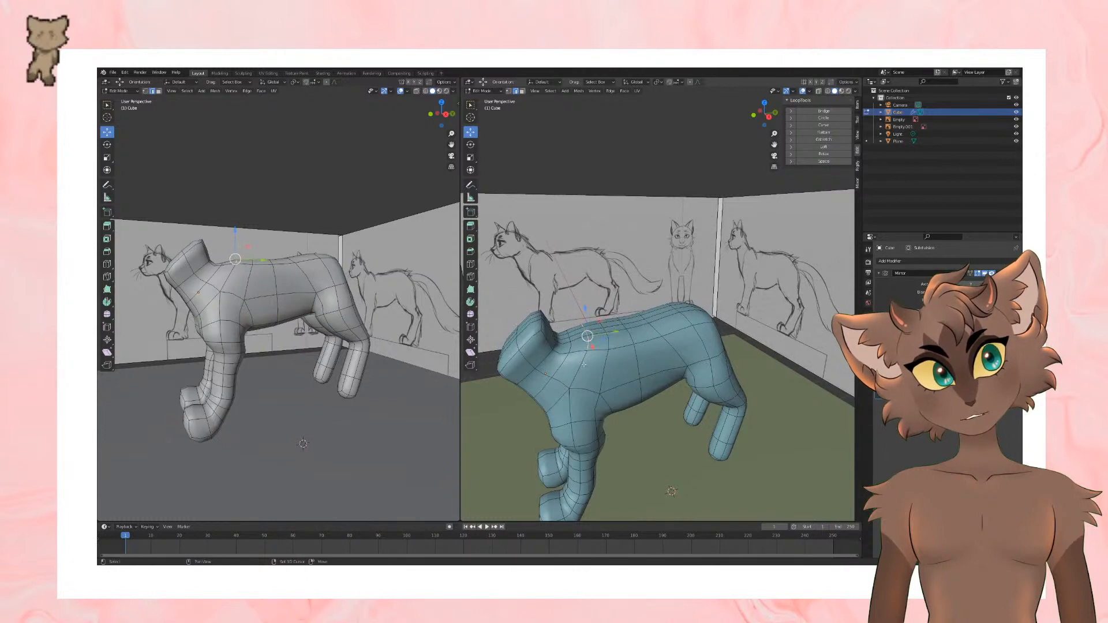
{"action": "middle_click_drag", "start_coordinate": [586, 364], "coordinate": [576, 301]}
{"action": "left_click", "coordinate": [601, 318]}
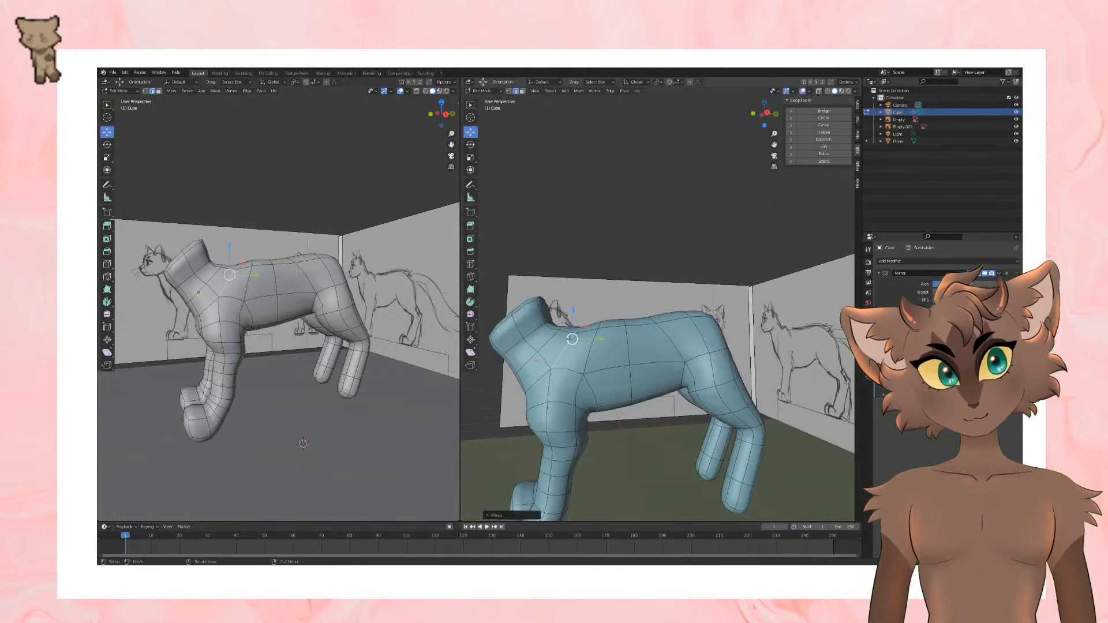
{"action": "mouse_move", "coordinate": [601, 300]}
{"action": "middle_mouse_down"}
{"action": "mouse_move", "coordinate": [603, 335]}
{"action": "mouse_move", "coordinate": [598, 297]}
{"action": "middle_mouse_up"}
{"action": "left_click", "coordinate": [602, 333], "text": "shift"}
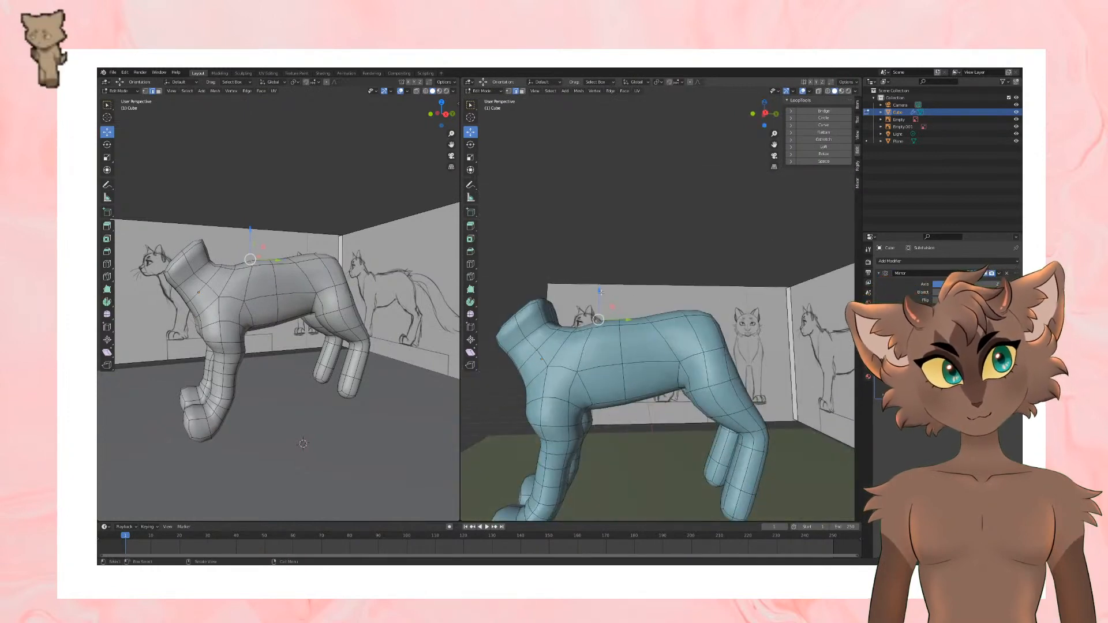
Step: Lower the edges along the front and middle of the back to dip the spine line
{"action": "left_click_drag", "start_coordinate": [598, 295], "coordinate": [598, 301]}
{"action": "left_click", "coordinate": [626, 318]}
{"action": "middle_click_drag", "start_coordinate": [634, 297], "coordinate": [649, 271]}
{"action": "left_click", "coordinate": [646, 325], "text": "shift"}
{"action": "left_click_drag", "start_coordinate": [621, 294], "coordinate": [622, 300]}
{"action": "middle_click_drag", "start_coordinate": [622, 300], "coordinate": [491, 239]}
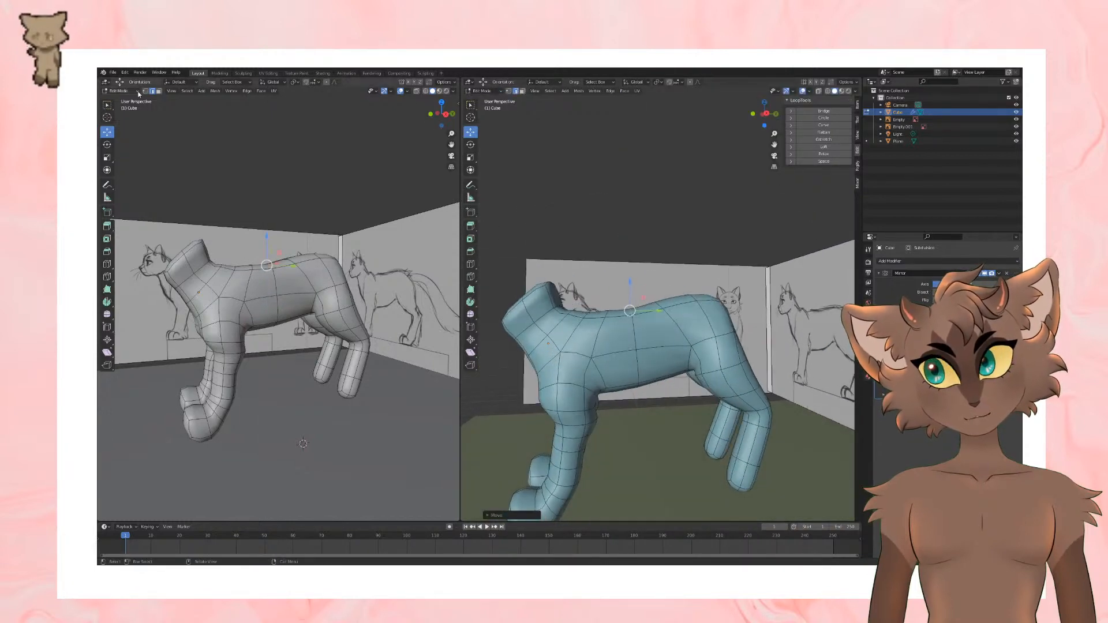
Step: Clear the selection, switch to vertex selection, and move a vertex on the torso's upper flank
{"action": "left_click", "coordinate": [490, 277]}
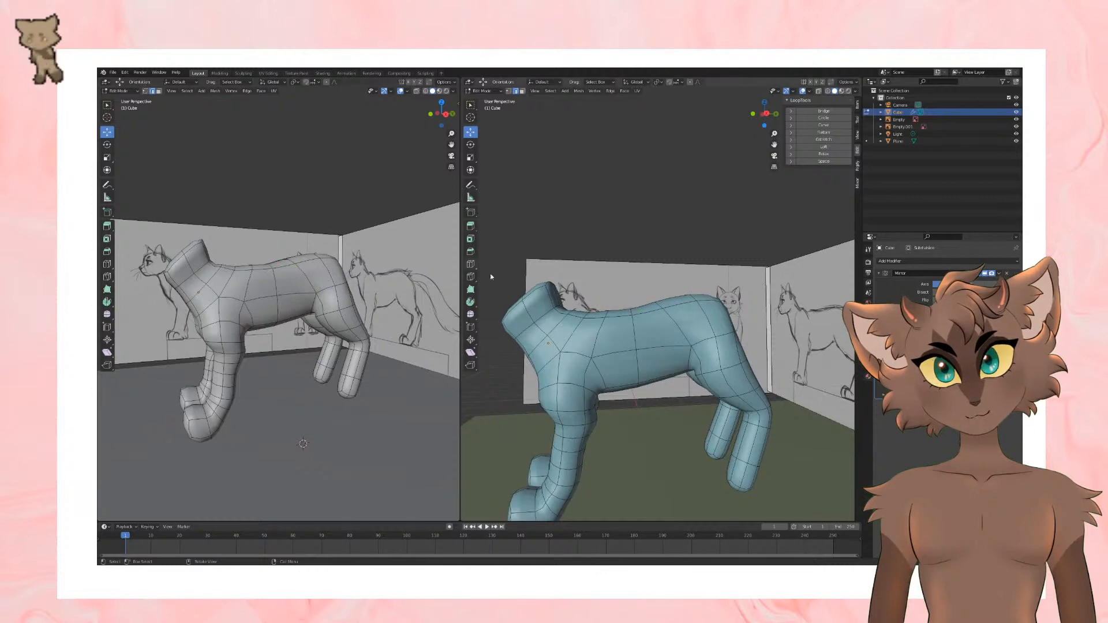
{"action": "left_click", "coordinate": [146, 92]}
{"action": "left_click", "coordinate": [633, 313]}
{"action": "mouse_move", "coordinate": [635, 334]}
{"action": "middle_mouse_down"}
{"action": "mouse_move", "coordinate": [678, 333]}
{"action": "mouse_move", "coordinate": [671, 362]}
{"action": "mouse_move", "coordinate": [654, 339]}
{"action": "middle_mouse_up"}
{"action": "key", "text": "g"}
{"action": "left_click", "coordinate": [687, 334]}
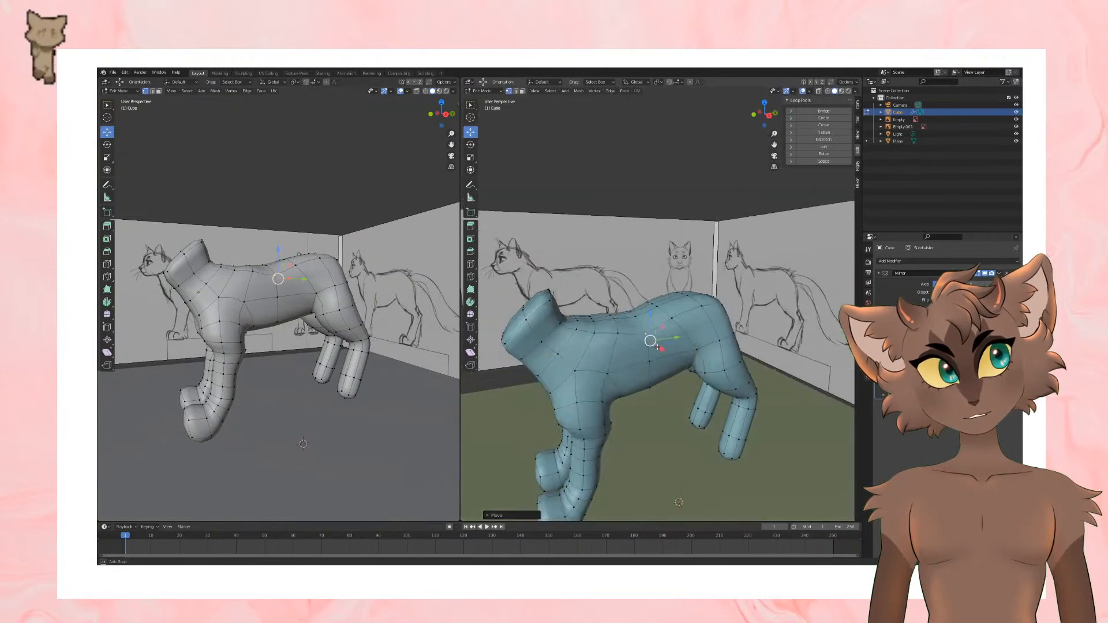
Step: Adjust the neighbouring vertices along the middle of the back
{"action": "left_click", "coordinate": [645, 323]}
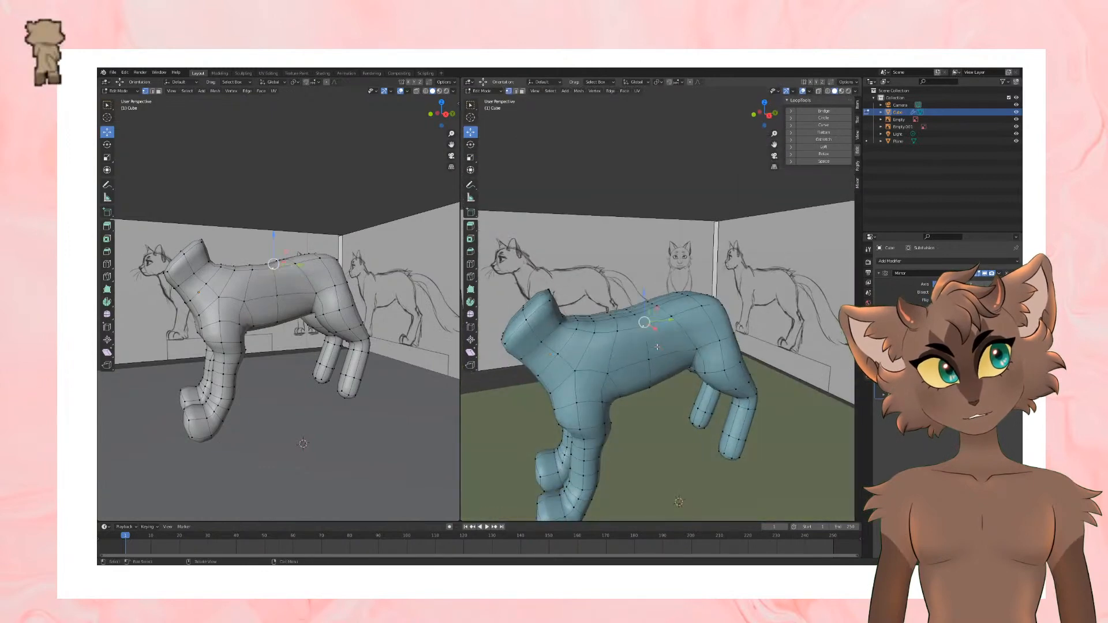
{"action": "left_click", "coordinate": [619, 331]}
{"action": "middle_click_drag", "start_coordinate": [654, 374], "coordinate": [631, 341]}
{"action": "key", "text": "g"}
{"action": "left_click", "coordinate": [712, 386]}
{"action": "left_click", "coordinate": [631, 333]}
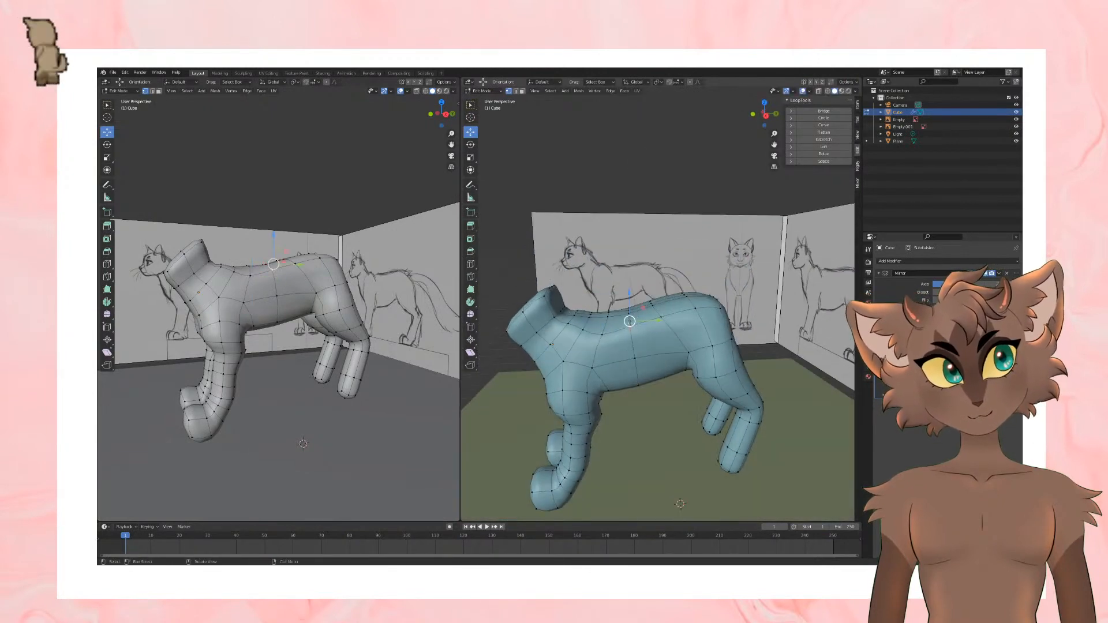
Step: Move the vertices of the mid-back and lower flank to reshape the torso's side
{"action": "key", "text": "g"}
{"action": "left_click", "coordinate": [635, 396]}
{"action": "middle_click_drag", "start_coordinate": [635, 396], "coordinate": [712, 381]}
{"action": "left_click", "coordinate": [636, 371]}
{"action": "key", "text": "g"}
{"action": "left_click", "coordinate": [637, 373]}
Step: Move the flank vertex just ahead of the hind thigh and check the body from another angle
{"action": "left_click", "coordinate": [710, 370]}
{"action": "key", "text": "g"}
{"action": "left_click", "coordinate": [711, 371]}
{"action": "scroll", "coordinate": [716, 378], "scroll_direction": "down", "scroll_amount": 3}
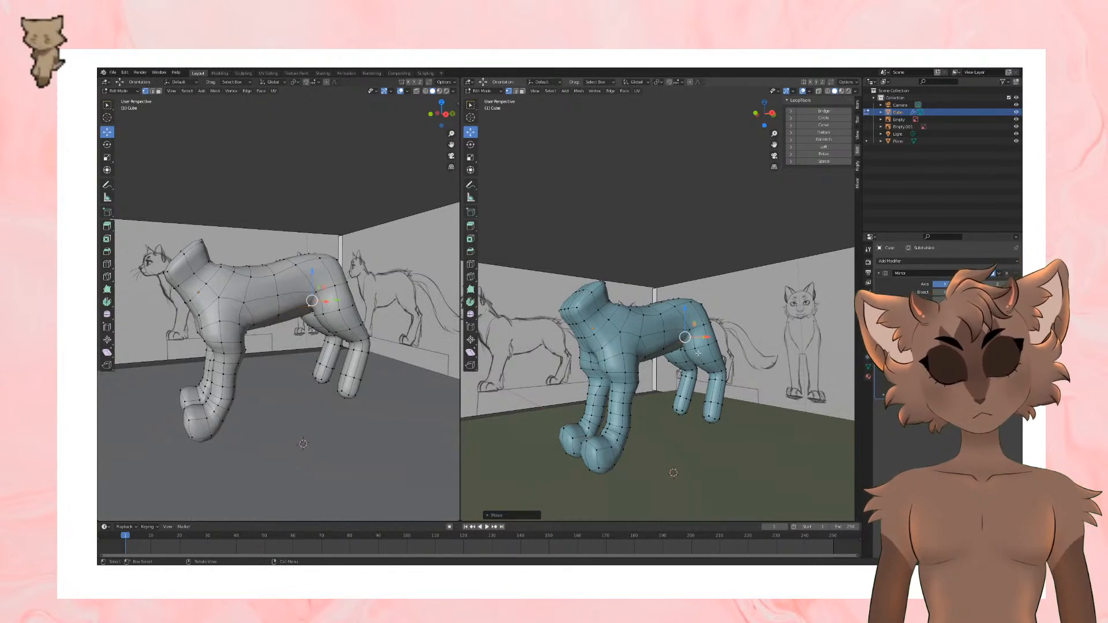
{"action": "middle_click_drag", "start_coordinate": [669, 339], "coordinate": [681, 364]}
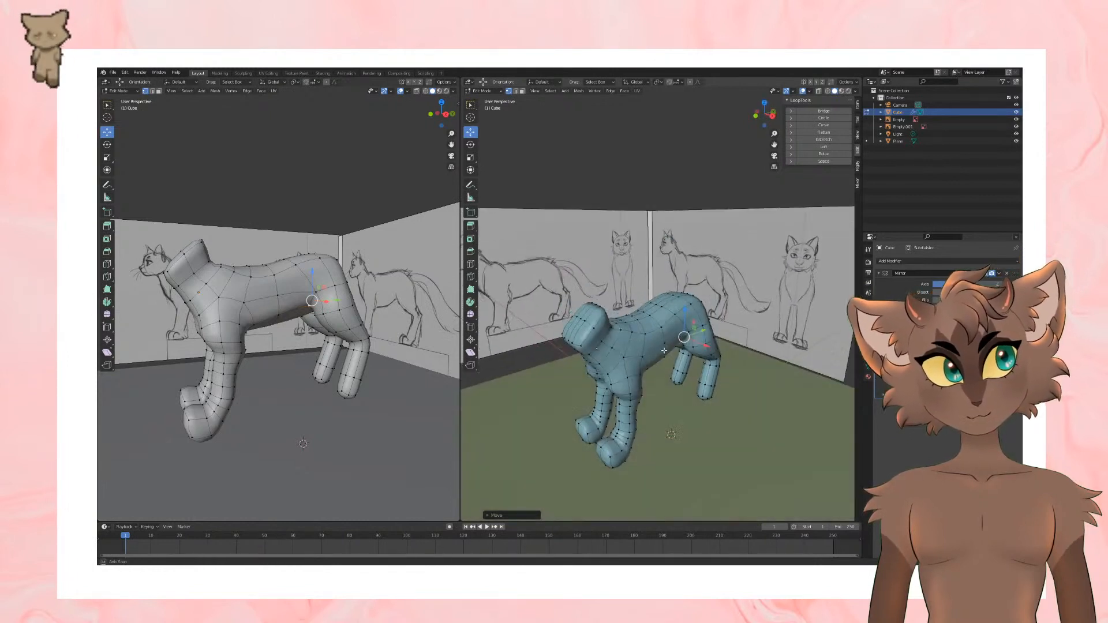
Step: Select the end faces of the neck, round them with LoopTools Circle, and rotate them to tilt the neck's end
{"action": "left_click", "coordinate": [161, 91]}
{"action": "scroll", "coordinate": [628, 332], "scroll_direction": "up", "scroll_amount": 2}
{"action": "middle_click_drag", "start_coordinate": [628, 328], "coordinate": [656, 331]}
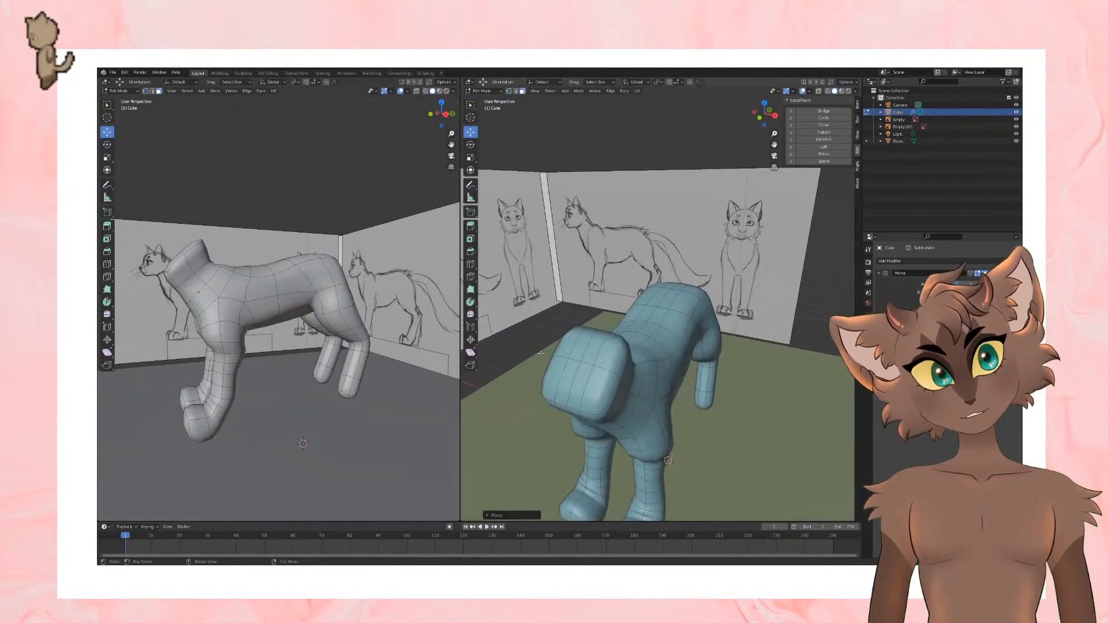
{"action": "left_click", "coordinate": [598, 370]}
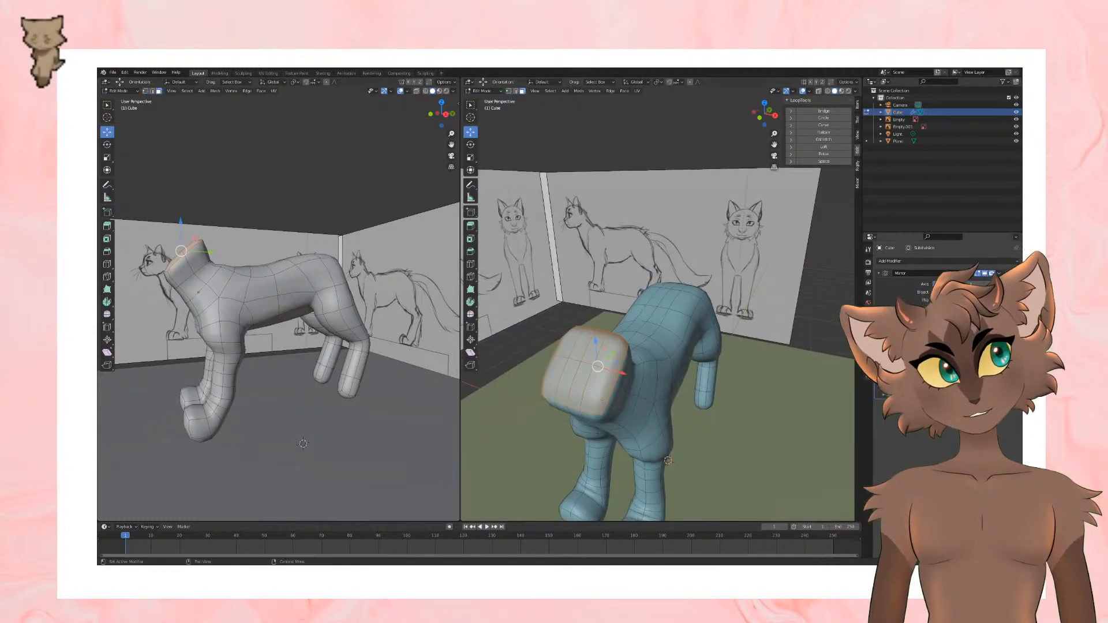
{"action": "left_click", "coordinate": [824, 118]}
{"action": "middle_click_drag", "start_coordinate": [727, 253], "coordinate": [675, 286]}
{"action": "left_click", "coordinate": [696, 269]}
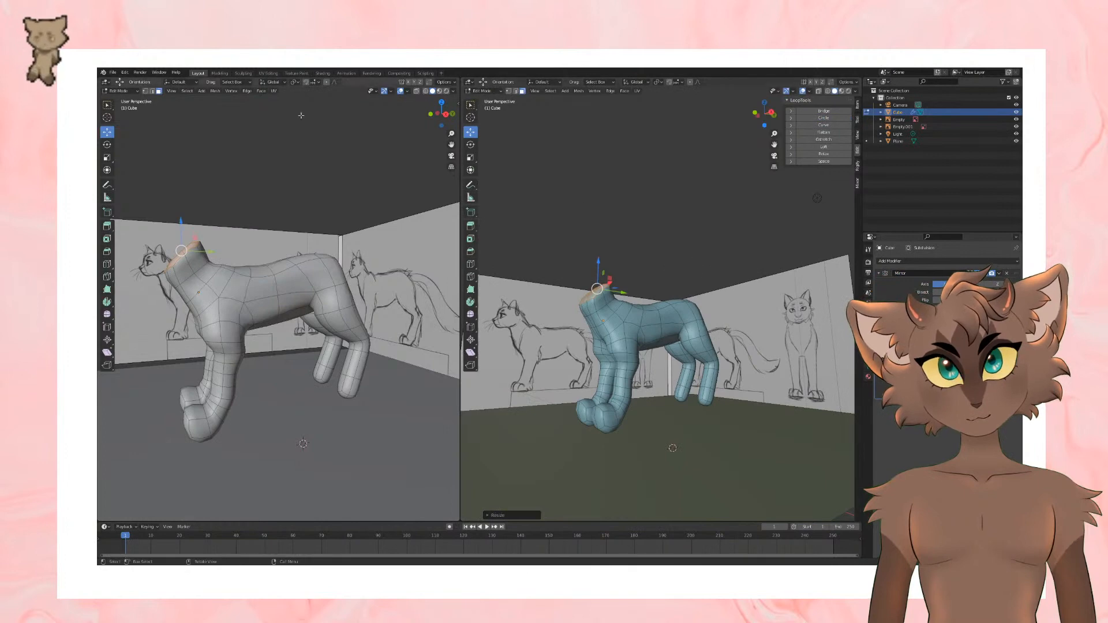
Step: Round the edge loop at the middle of the neck with LoopTools Circle and move it into place
{"action": "scroll", "coordinate": [554, 313], "scroll_direction": "up", "scroll_amount": 3}
{"action": "left_click", "coordinate": [553, 310], "text": "alt"}
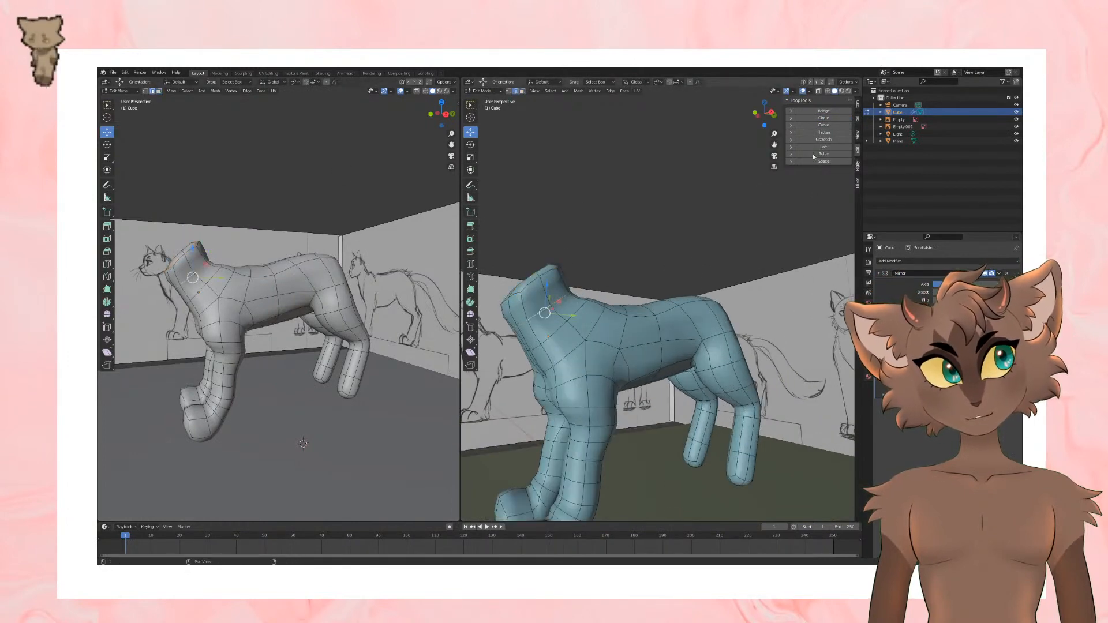
{"action": "left_click", "coordinate": [823, 118]}
{"action": "mouse_move", "coordinate": [581, 299]}
{"action": "middle_mouse_down"}
{"action": "mouse_move", "coordinate": [548, 340]}
{"action": "mouse_move", "coordinate": [550, 313]}
{"action": "middle_mouse_up"}
{"action": "left_click_drag", "start_coordinate": [539, 322], "coordinate": [548, 317]}
{"action": "middle_click_drag", "start_coordinate": [548, 317], "coordinate": [650, 344]}
{"action": "scroll", "coordinate": [649, 344], "scroll_direction": "down", "scroll_amount": 3}
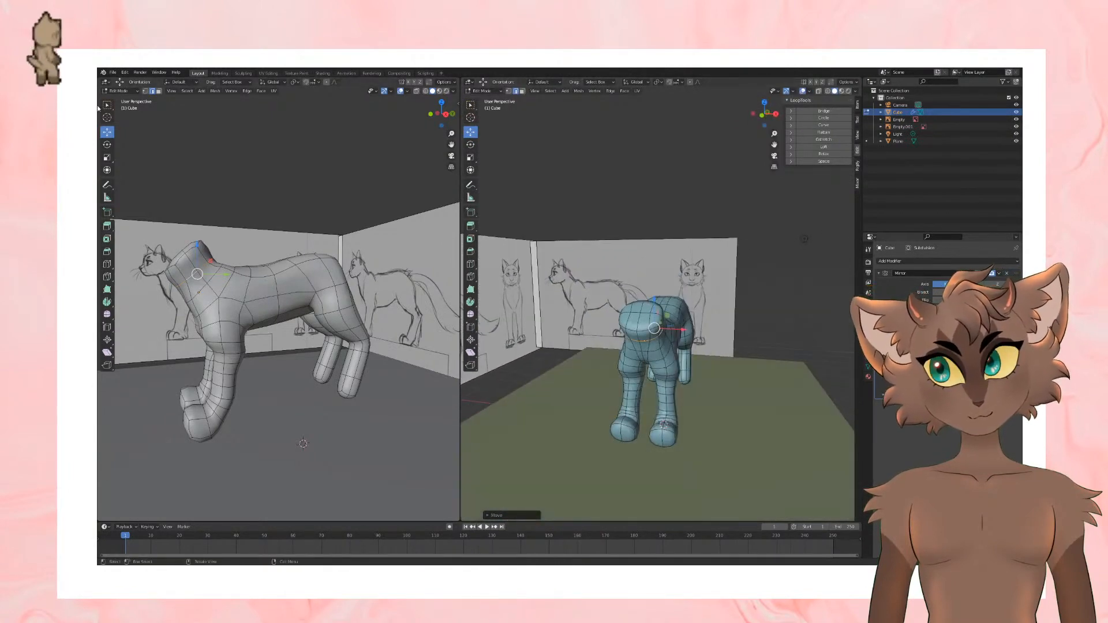
Step: Delete the faces capping the end of the neck to leave it open
{"action": "left_click", "coordinate": [166, 92]}
{"action": "left_click", "coordinate": [159, 91]}
{"action": "middle_click_drag", "start_coordinate": [569, 315], "coordinate": [575, 336]}
{"action": "scroll", "coordinate": [576, 336], "scroll_direction": "up", "scroll_amount": 3}
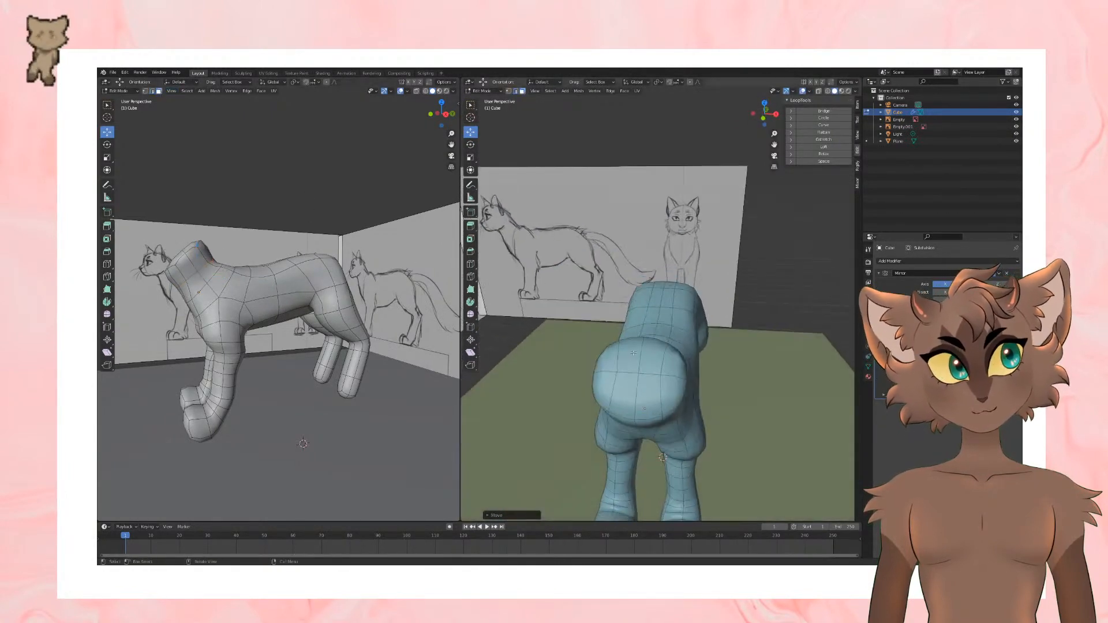
{"action": "left_click_drag", "start_coordinate": [621, 345], "coordinate": [685, 407]}
{"action": "key", "text": "x"}
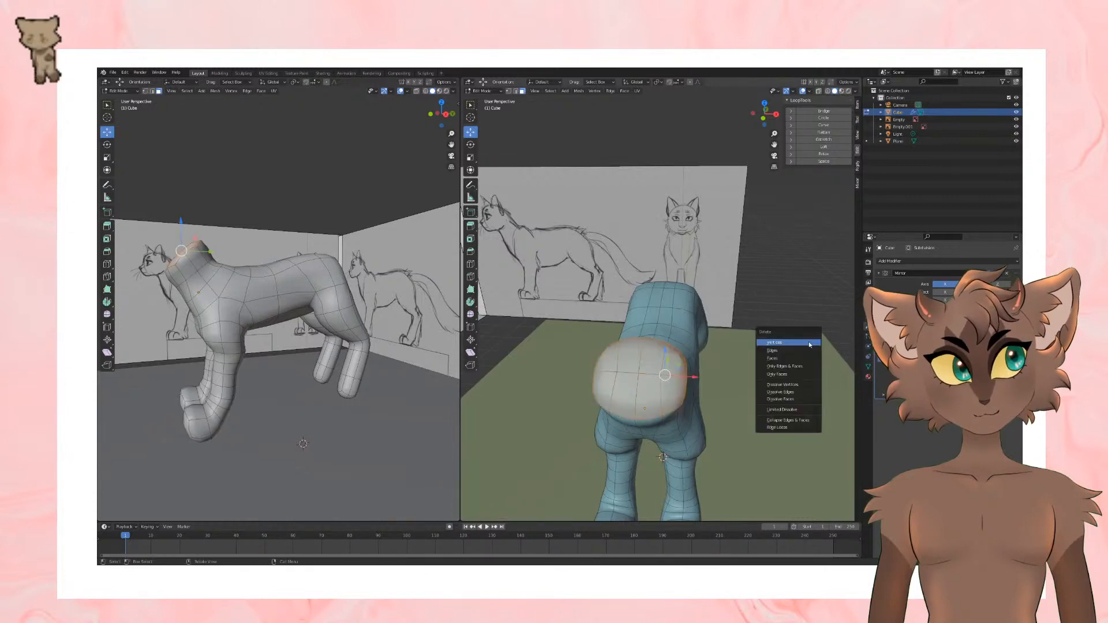
{"action": "left_click", "coordinate": [803, 358]}
{"action": "scroll", "coordinate": [732, 323], "scroll_direction": "down", "scroll_amount": 4}
{"action": "middle_click_drag", "start_coordinate": [728, 320], "coordinate": [642, 263]}
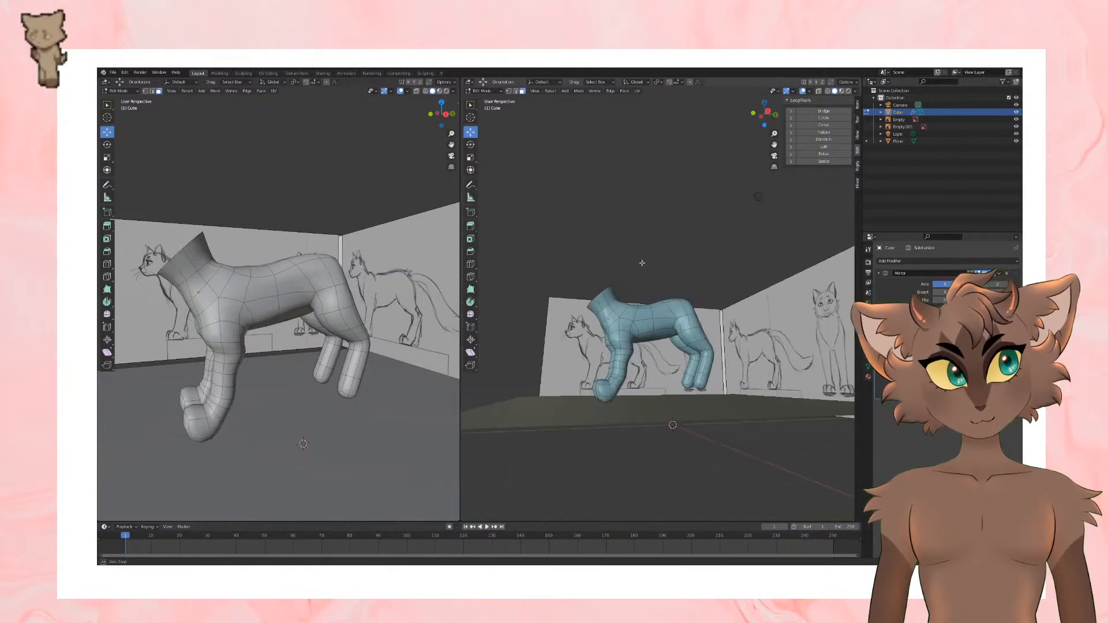
Step: Scale down the open edge loop at the neck's end and move it slightly down and back
{"action": "left_click", "coordinate": [152, 91]}
{"action": "scroll", "coordinate": [482, 257], "scroll_direction": "up", "scroll_amount": 5}
{"action": "middle_click_drag", "start_coordinate": [479, 257], "coordinate": [506, 276]}
{"action": "left_click", "coordinate": [507, 276], "text": "alt"}
{"action": "scroll", "coordinate": [508, 276], "scroll_direction": "down", "scroll_amount": 4}
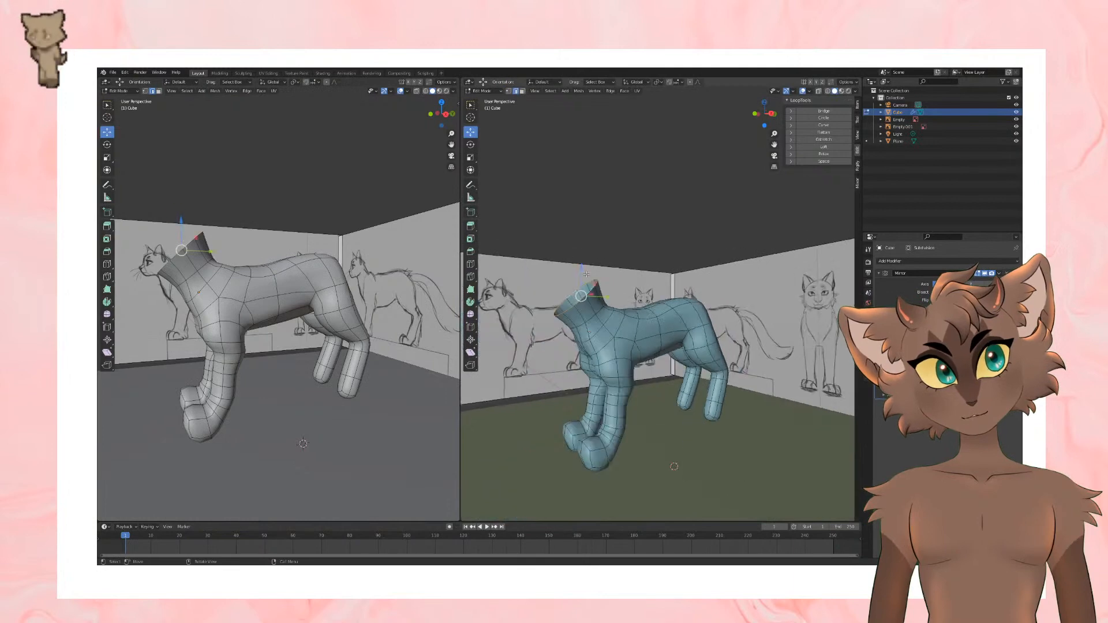
{"action": "key", "text": "s"}
{"action": "left_click", "coordinate": [612, 245]}
{"action": "middle_click_drag", "start_coordinate": [612, 245], "coordinate": [571, 280]}
{"action": "left_click_drag", "start_coordinate": [570, 280], "coordinate": [601, 304]}
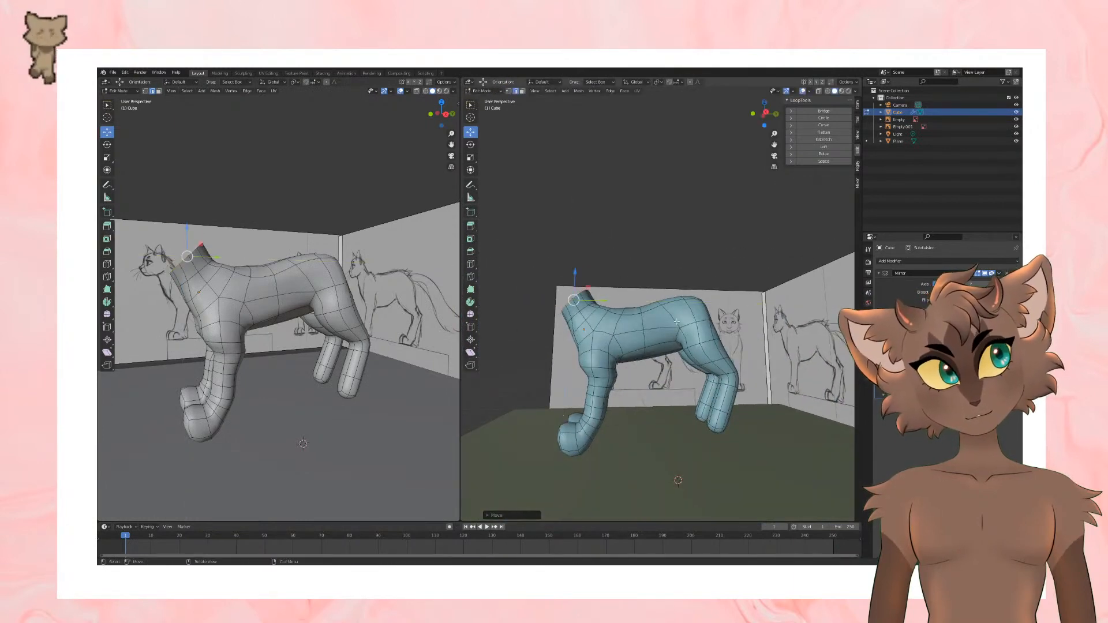
{"action": "middle_click_drag", "start_coordinate": [601, 303], "coordinate": [712, 363]}
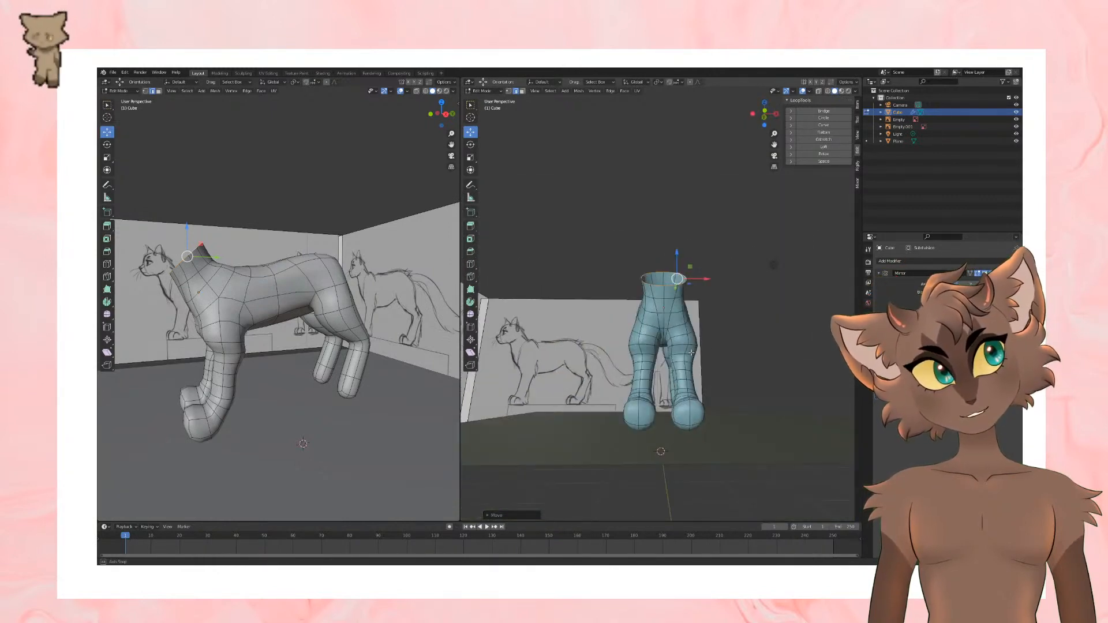
Step: Move the edge on the outer side of the upper foreleg slightly inward
{"action": "scroll", "coordinate": [712, 364], "scroll_direction": "up", "scroll_amount": 3}
{"action": "left_click", "coordinate": [703, 381], "text": "alt"}
{"action": "left_click_drag", "start_coordinate": [726, 383], "coordinate": [722, 383]}
{"action": "scroll", "coordinate": [722, 384], "scroll_direction": "down", "scroll_amount": 3}
{"action": "middle_click_drag", "start_coordinate": [723, 384], "coordinate": [671, 385]}
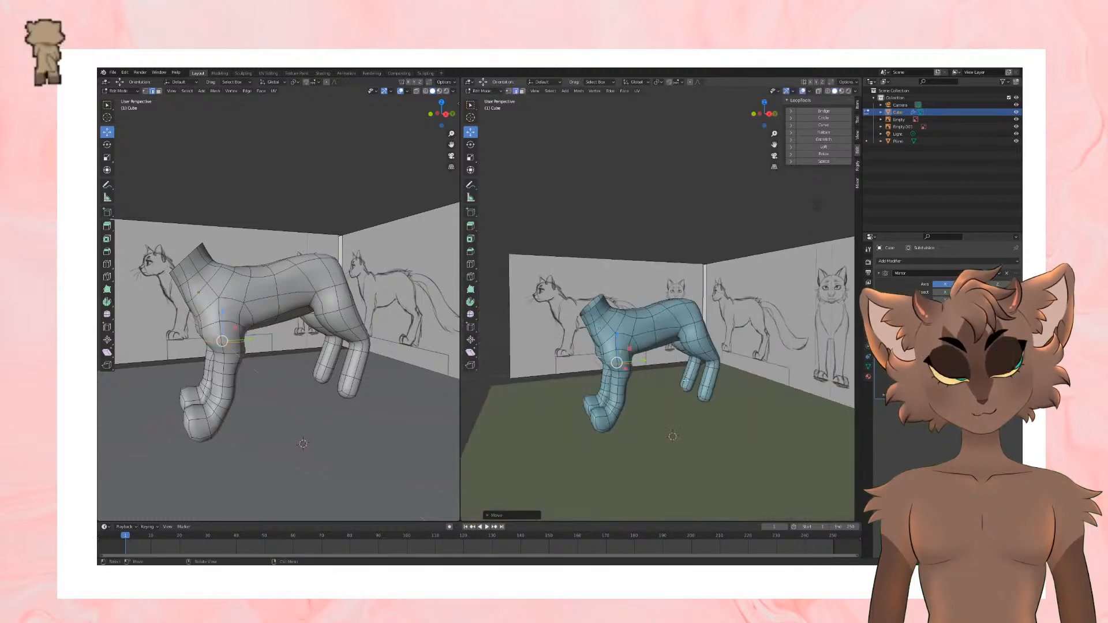
Step: Examine the undersides of the hind legs and compare the feet with the side reference sketch
{"action": "scroll", "coordinate": [671, 386], "scroll_direction": "up", "scroll_amount": 5}
{"action": "scroll", "coordinate": [671, 386], "scroll_direction": "down", "scroll_amount": 5}
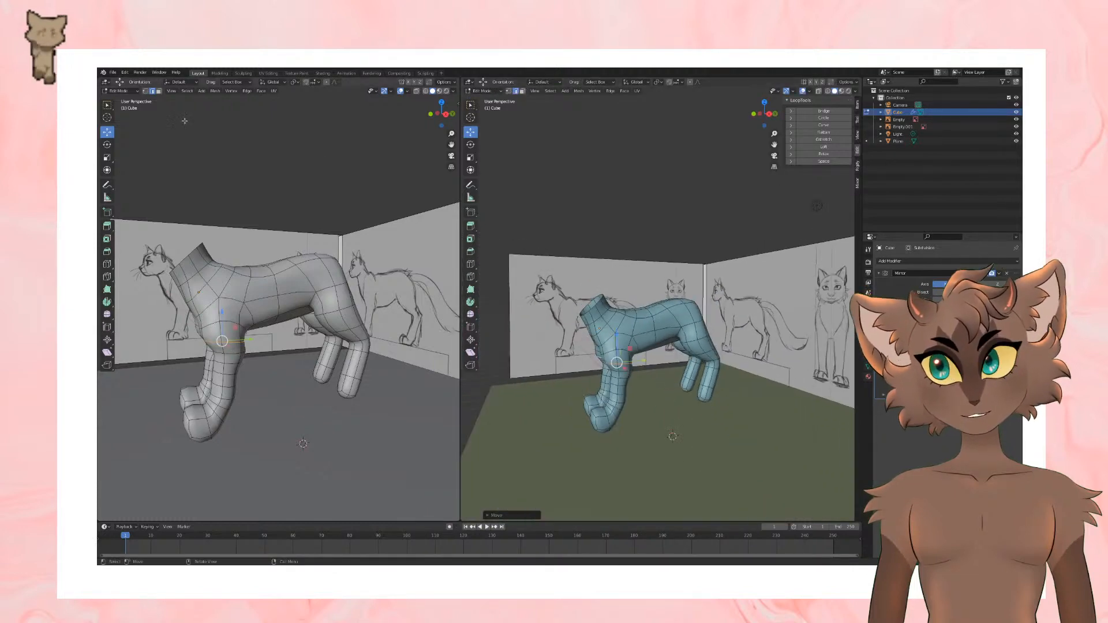
{"action": "middle_click_drag", "start_coordinate": [657, 364], "coordinate": [673, 329]}
{"action": "scroll", "coordinate": [673, 329], "scroll_direction": "up", "scroll_amount": 8}
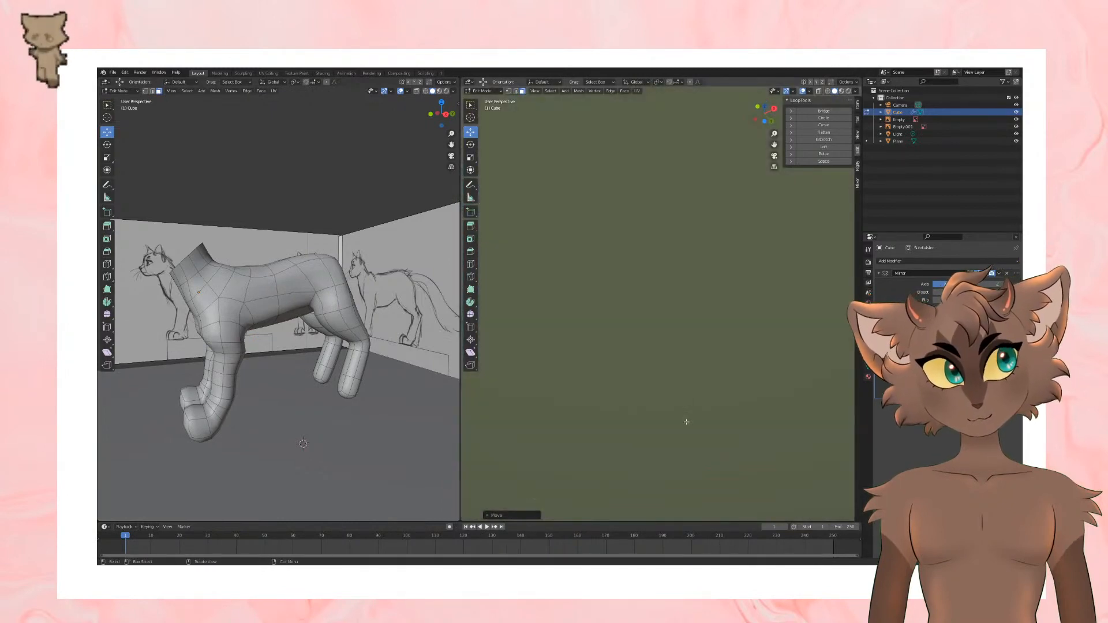
{"action": "scroll", "coordinate": [695, 422], "scroll_direction": "down", "scroll_amount": 3}
{"action": "scroll", "coordinate": [695, 421], "scroll_direction": "up", "scroll_amount": 5}
{"action": "scroll", "coordinate": [686, 344], "scroll_direction": "down", "scroll_amount": 4}
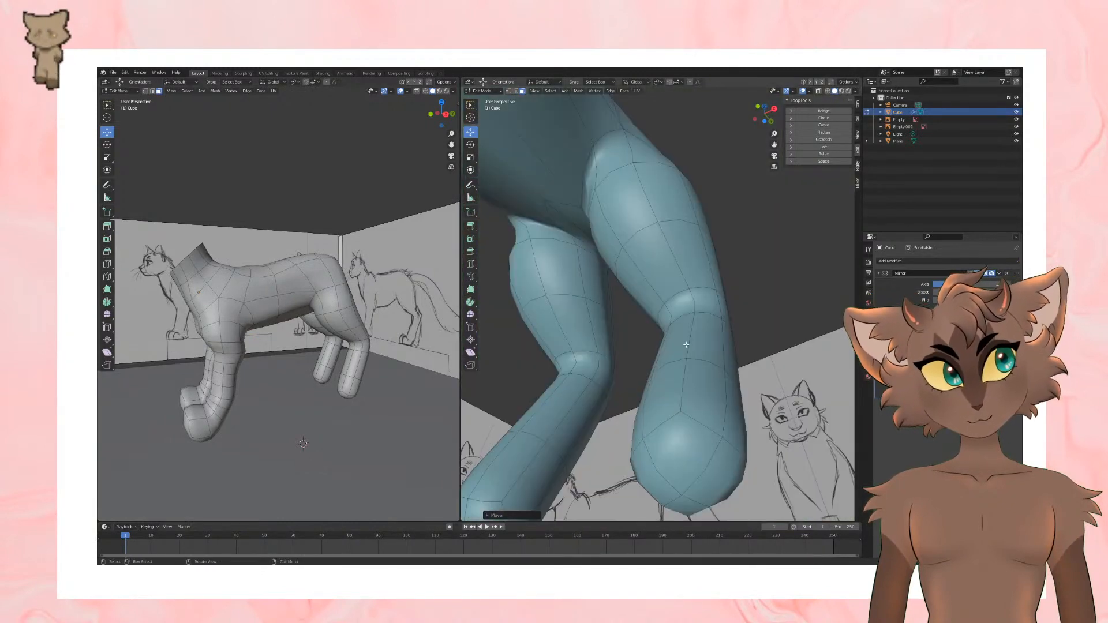
{"action": "left_click_drag", "start_coordinate": [672, 467], "coordinate": [697, 497]}
{"action": "scroll", "coordinate": [690, 412], "scroll_direction": "down", "scroll_amount": 6}
{"action": "middle_click_drag", "start_coordinate": [691, 411], "coordinate": [603, 448]}
{"action": "middle_click_drag", "start_coordinate": [630, 400], "coordinate": [670, 390]}
{"action": "key", "text": "KP_3"}
{"action": "scroll", "coordinate": [670, 383], "scroll_direction": "down", "scroll_amount": 2}
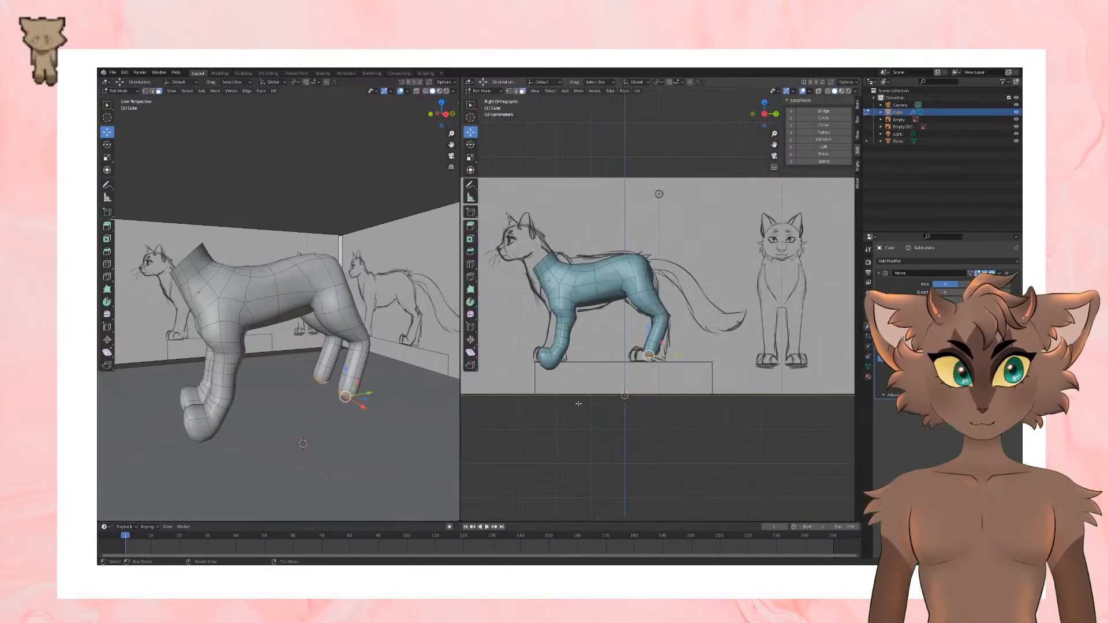
{"action": "left_click", "coordinate": [575, 415]}
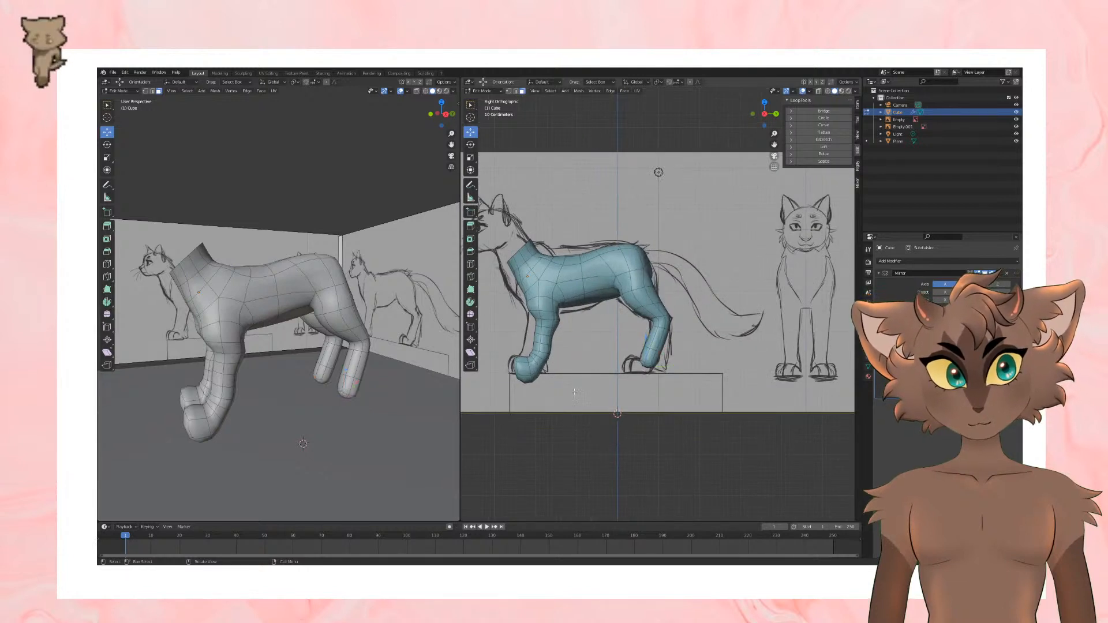
Step: Extrude the ground plane's face downward into a thick block, working in the plane's own edit mode
{"action": "left_click", "coordinate": [485, 92]}
{"action": "left_click", "coordinate": [486, 99]}
{"action": "mouse_move", "coordinate": [550, 393]}
{"action": "left_mouse_down"}
{"action": "mouse_move", "coordinate": [564, 433]}
{"action": "mouse_move", "coordinate": [555, 412]}
{"action": "left_mouse_up"}
{"action": "scroll", "coordinate": [564, 480], "scroll_direction": "down", "scroll_amount": 3}
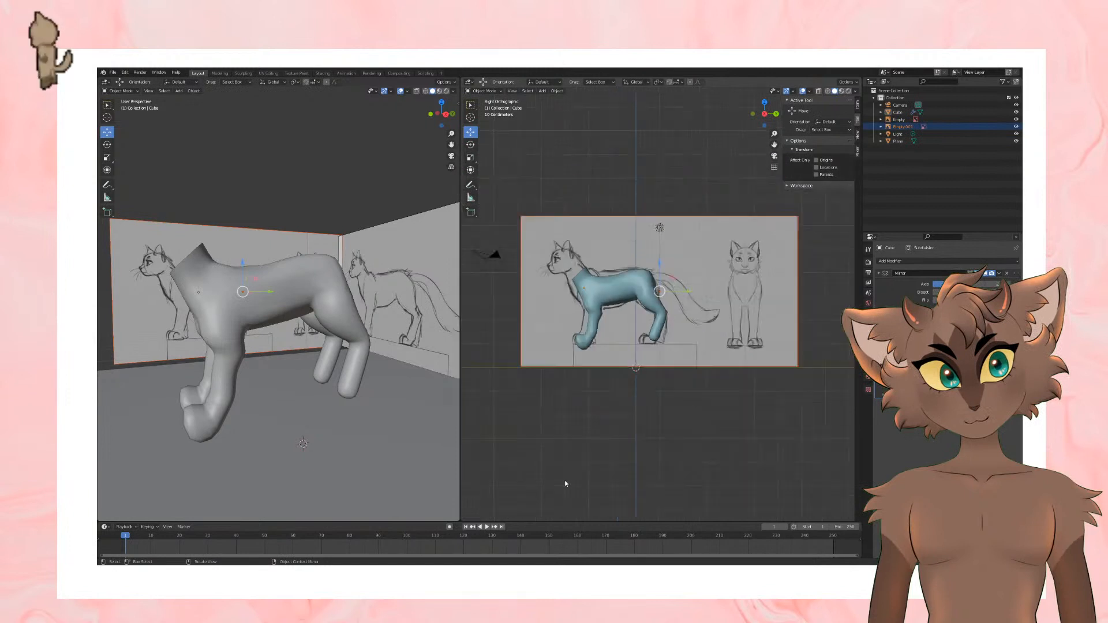
{"action": "middle_click_drag", "start_coordinate": [564, 480], "coordinate": [583, 490]}
{"action": "left_click", "coordinate": [611, 389]}
{"action": "middle_click_drag", "start_coordinate": [610, 389], "coordinate": [624, 322]}
{"action": "key", "text": "Tab"}
{"action": "left_click", "coordinate": [701, 332]}
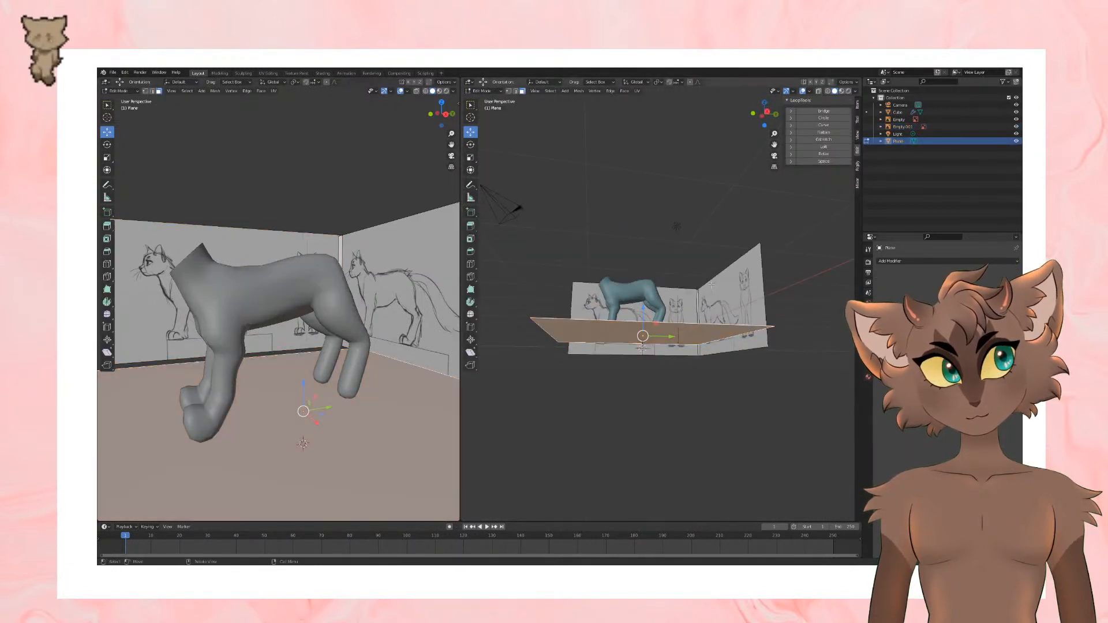
{"action": "key", "text": "e"}
{"action": "left_click", "coordinate": [715, 360]}
{"action": "key", "text": "Tab"}
{"action": "middle_click_drag", "start_coordinate": [748, 220], "coordinate": [745, 242]}
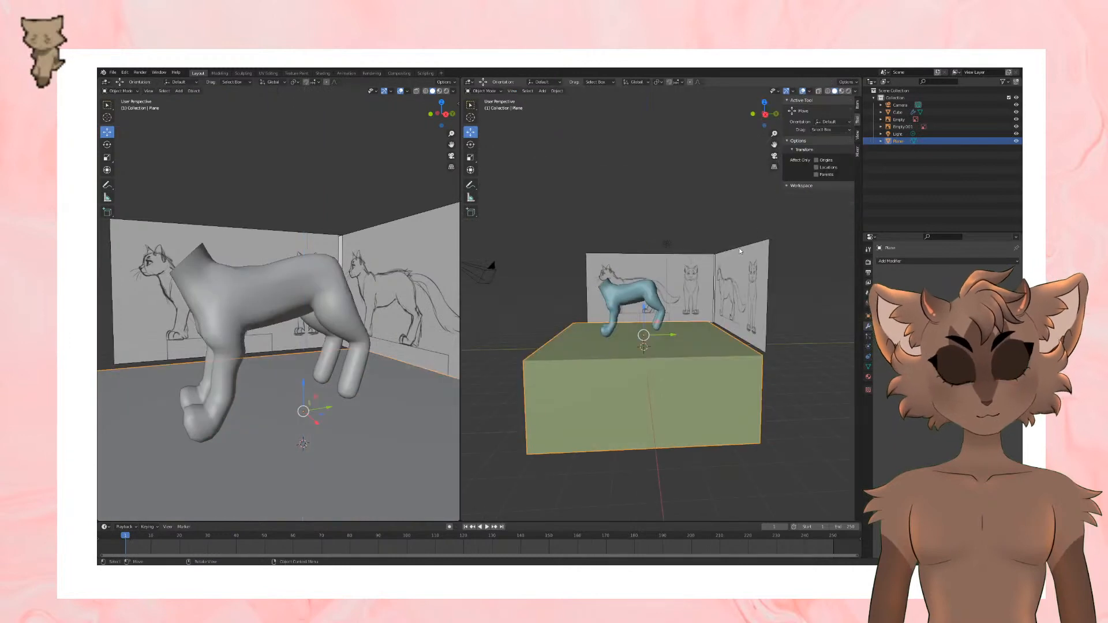
Step: Reopen the cat mesh for editing in the right view and select the end faces of the hind leg
{"action": "key", "text": "KP_3"}
{"action": "scroll", "coordinate": [619, 319], "scroll_direction": "up", "scroll_amount": 4}
{"action": "left_click", "coordinate": [670, 355]}
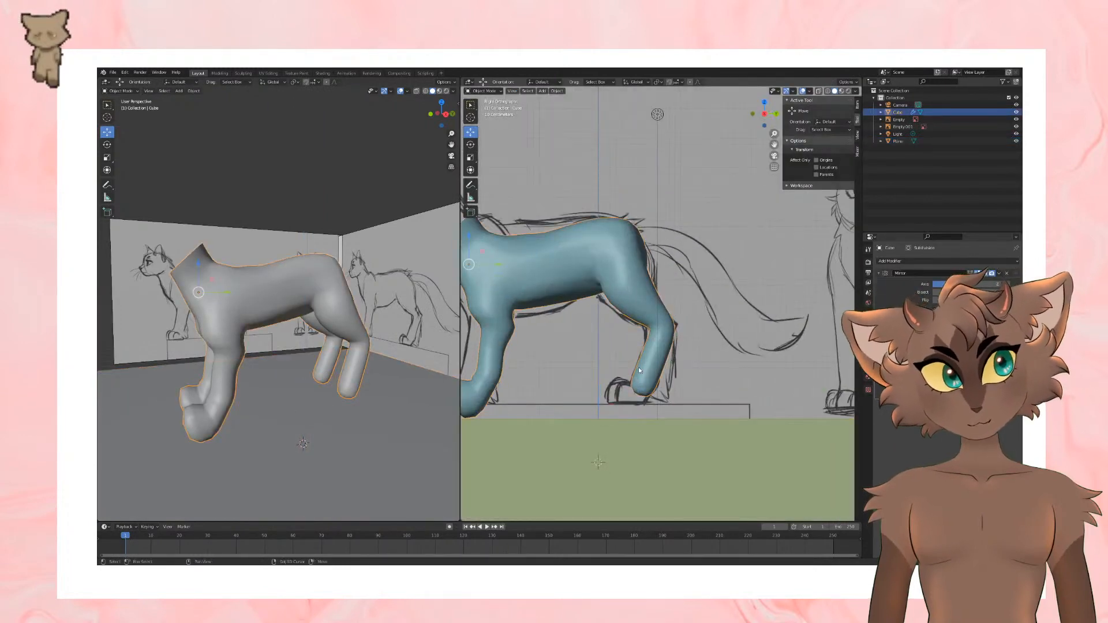
{"action": "middle_click_drag", "start_coordinate": [638, 367], "coordinate": [673, 367], "text": "shift"}
{"action": "key", "text": "Tab"}
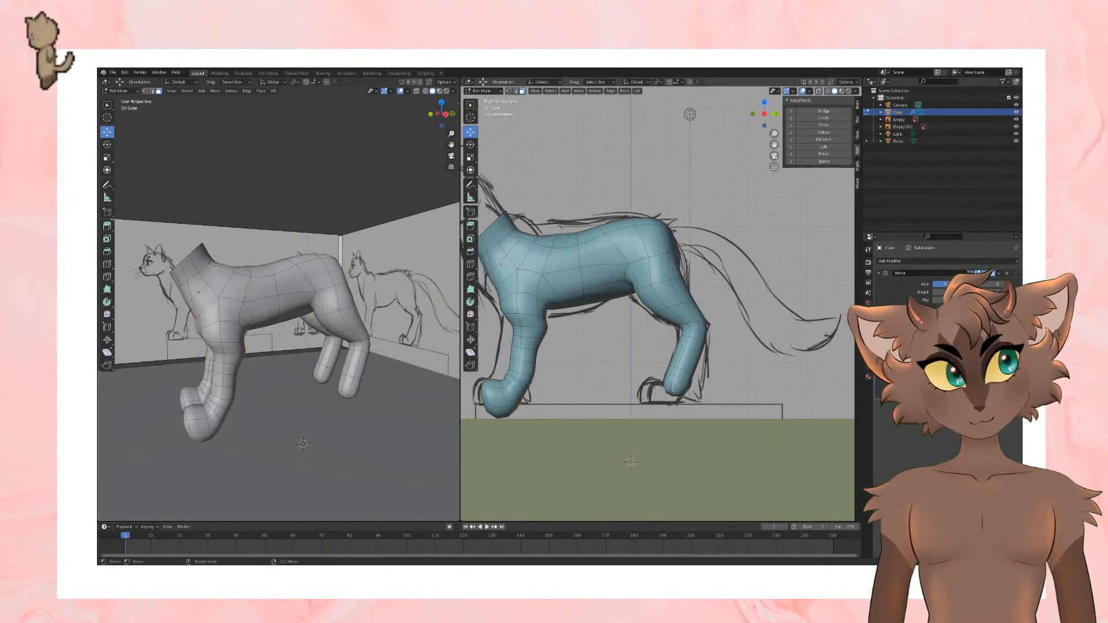
{"action": "left_click", "coordinate": [671, 392]}
{"action": "middle_click_drag", "start_coordinate": [160, 138], "coordinate": [366, 410]}
{"action": "scroll", "coordinate": [353, 352], "scroll_direction": "up", "scroll_amount": 5}
{"action": "left_click", "coordinate": [367, 426], "text": "alt+shift"}
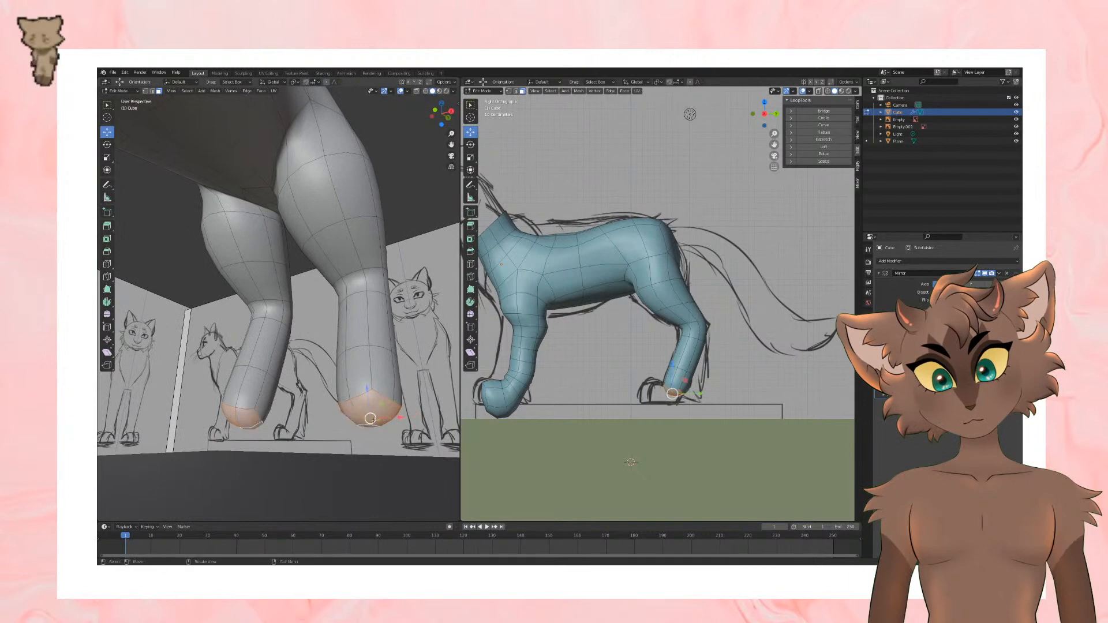
Step: Extrude the hind leg's end faces down toward the ground, then move and rotate them to start the paw
{"action": "scroll", "coordinate": [718, 362], "scroll_direction": "down", "scroll_amount": 3}
{"action": "middle_click_drag", "start_coordinate": [718, 361], "coordinate": [693, 367]}
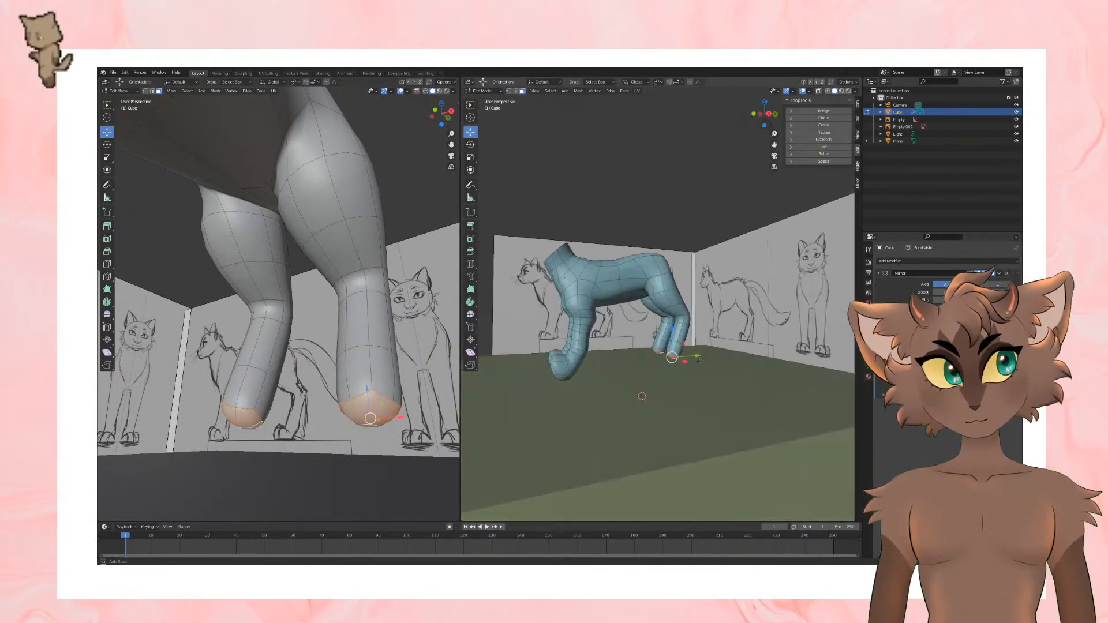
{"action": "key", "text": "KP_3"}
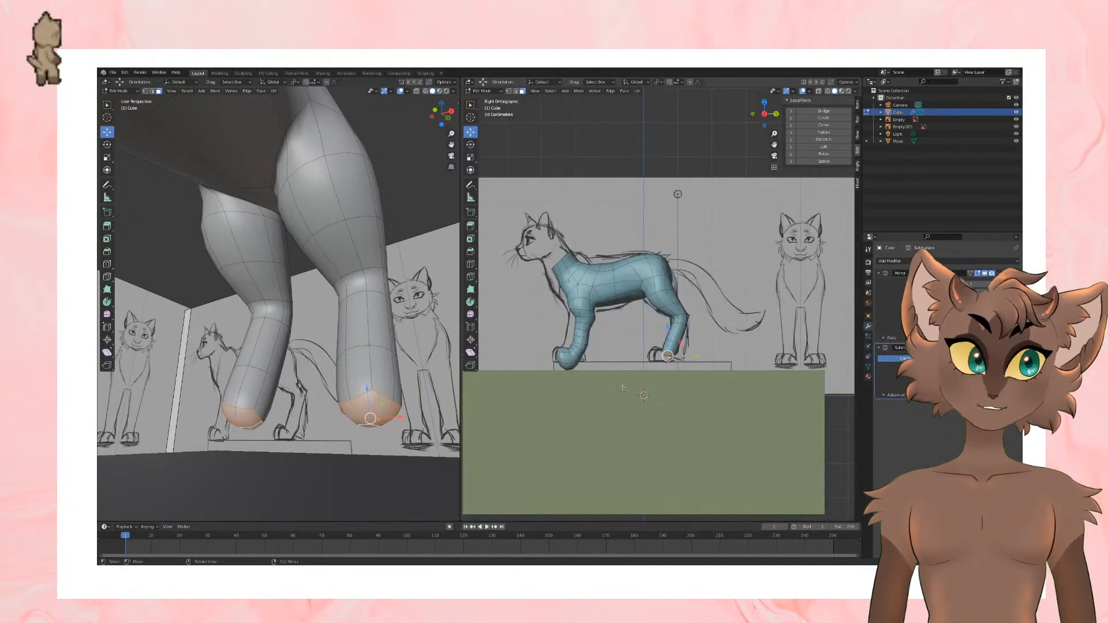
{"action": "scroll", "coordinate": [701, 390], "scroll_direction": "up", "scroll_amount": 1}
{"action": "key", "text": "e"}
{"action": "left_click", "coordinate": [715, 370]}
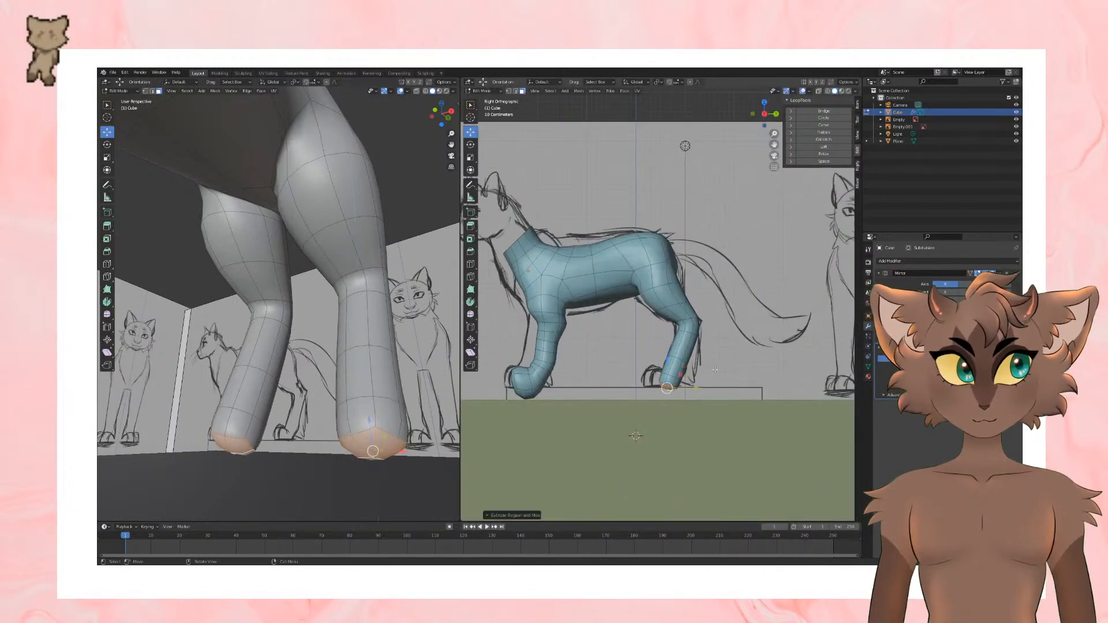
{"action": "left_click_drag", "start_coordinate": [691, 387], "coordinate": [683, 374]}
{"action": "left_click", "coordinate": [471, 144]}
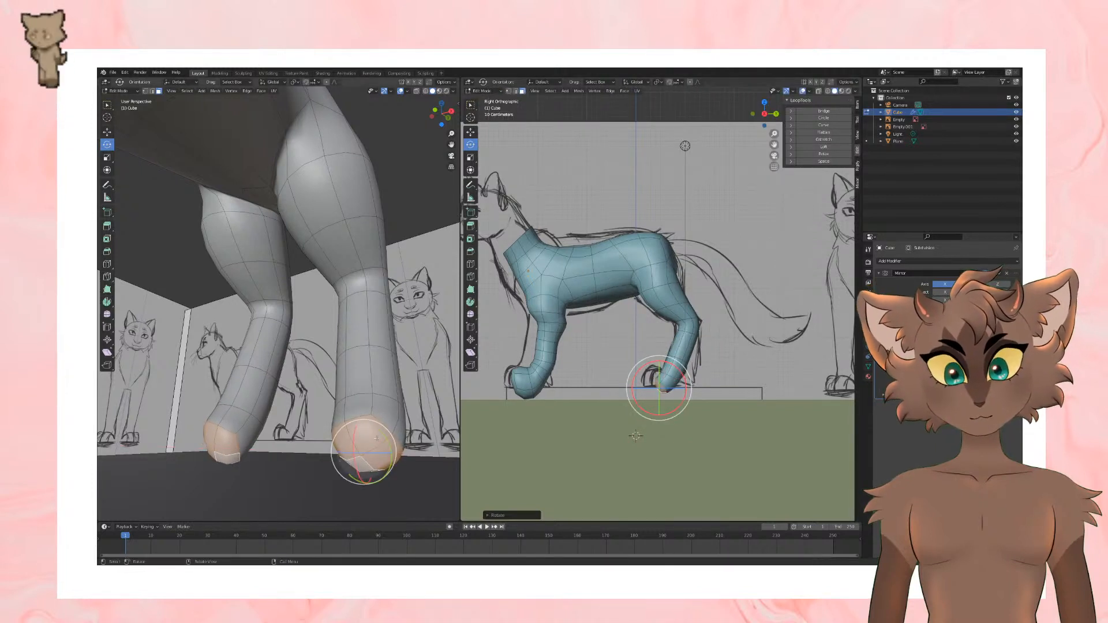
{"action": "left_click_drag", "start_coordinate": [377, 432], "coordinate": [385, 439]}
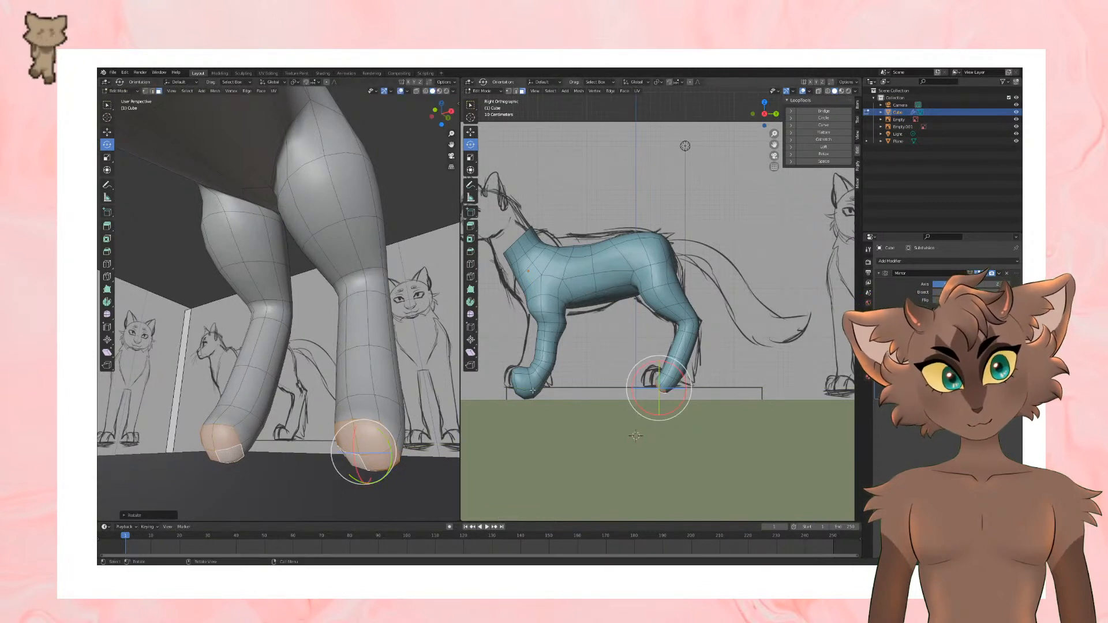
Step: Select the edge at the underside of the front paw and raise it along Z toward the ground line
{"action": "key", "text": "2"}
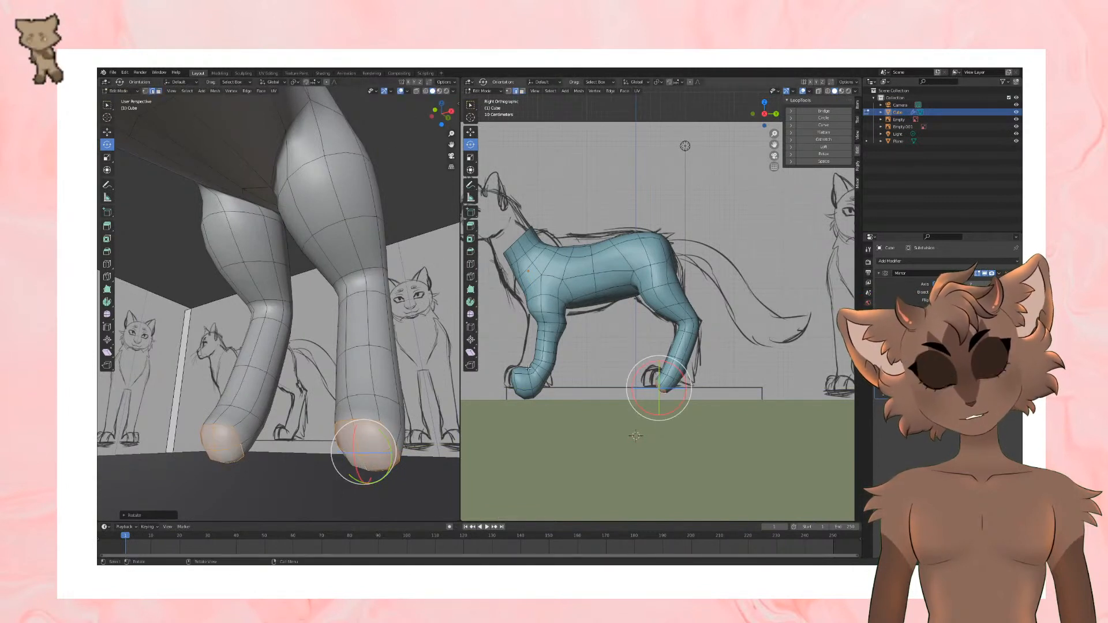
{"action": "left_click", "coordinate": [469, 131]}
{"action": "left_click", "coordinate": [528, 393]}
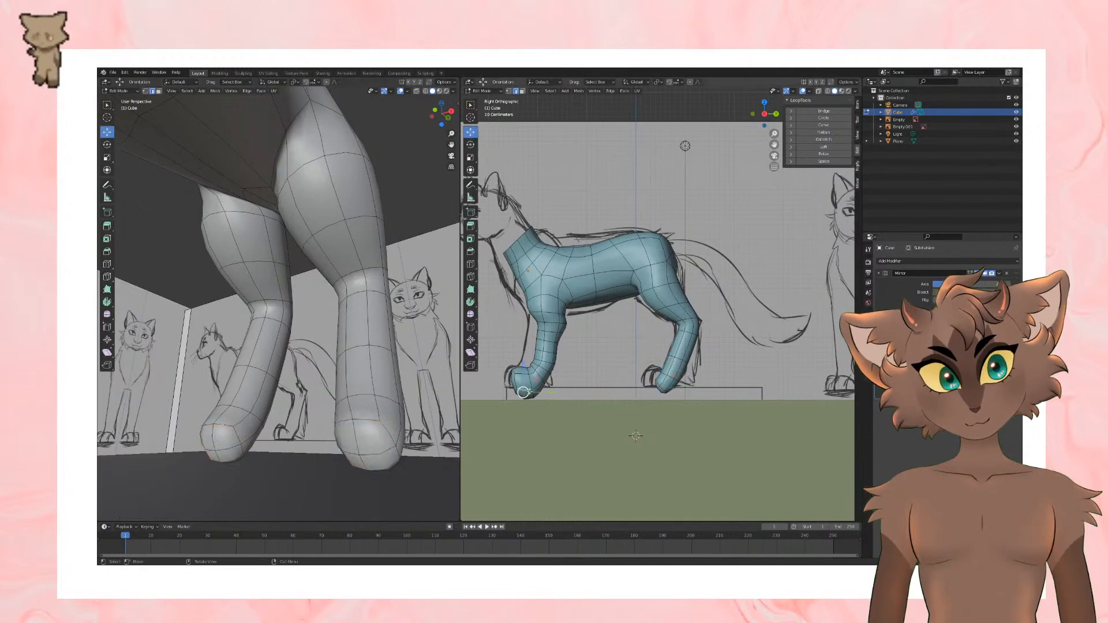
{"action": "middle_click_drag", "start_coordinate": [543, 398], "coordinate": [653, 429]}
{"action": "scroll", "coordinate": [654, 429], "scroll_direction": "up", "scroll_amount": 5}
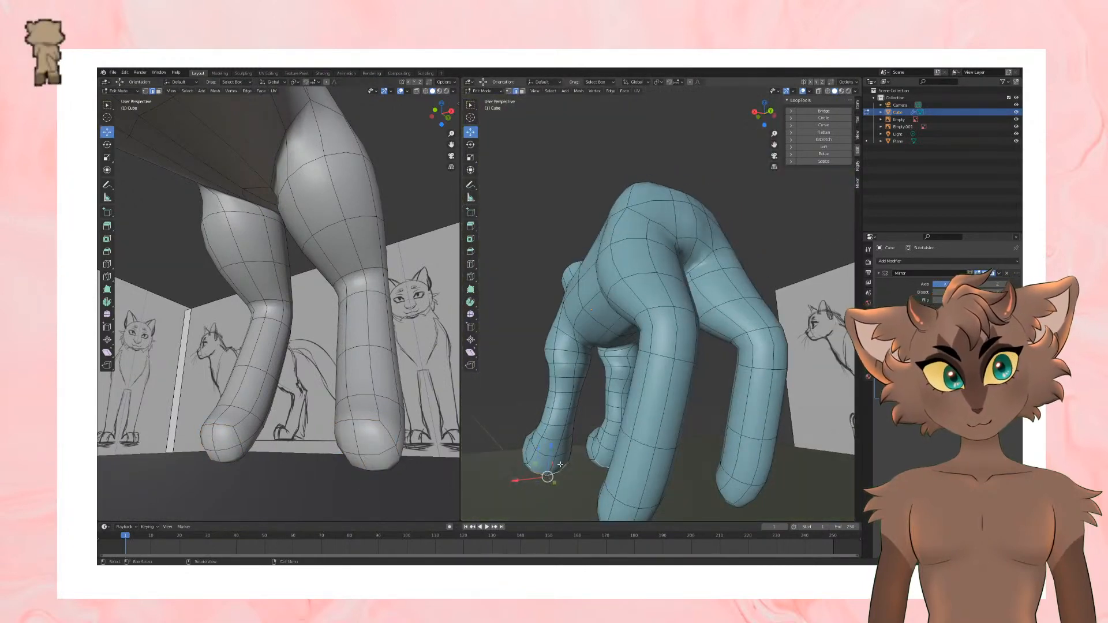
{"action": "key", "text": "g"}
{"action": "key", "text": "z"}
{"action": "left_click_drag", "start_coordinate": [553, 437], "coordinate": [553, 437]}
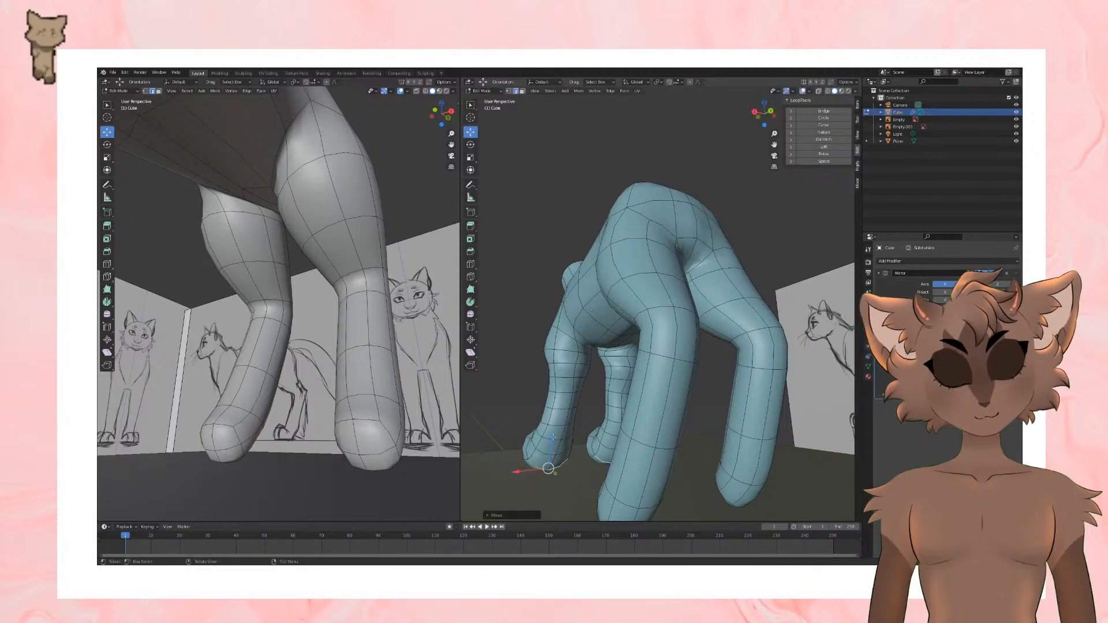
{"action": "key", "text": "KP_3"}
{"action": "scroll", "coordinate": [550, 407], "scroll_direction": "down", "scroll_amount": 4}
{"action": "left_click_drag", "start_coordinate": [557, 356], "coordinate": [557, 350]}
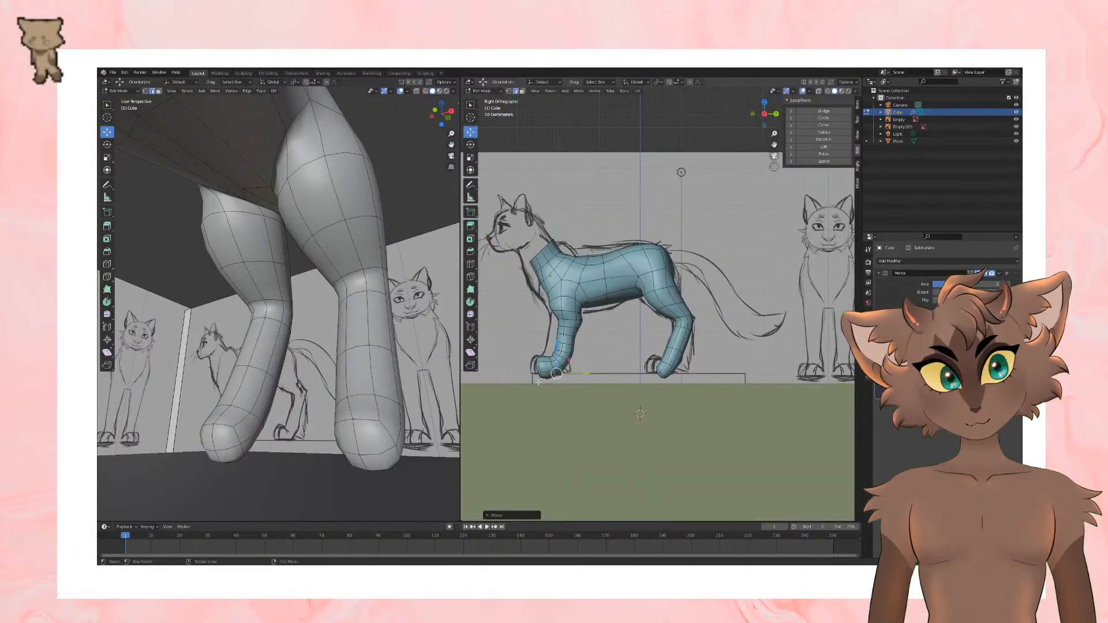
Step: Raise the lower edge at the tip of the front paw and switch to face selection
{"action": "left_click", "coordinate": [538, 376]}
{"action": "middle_click_drag", "start_coordinate": [537, 376], "coordinate": [566, 412]}
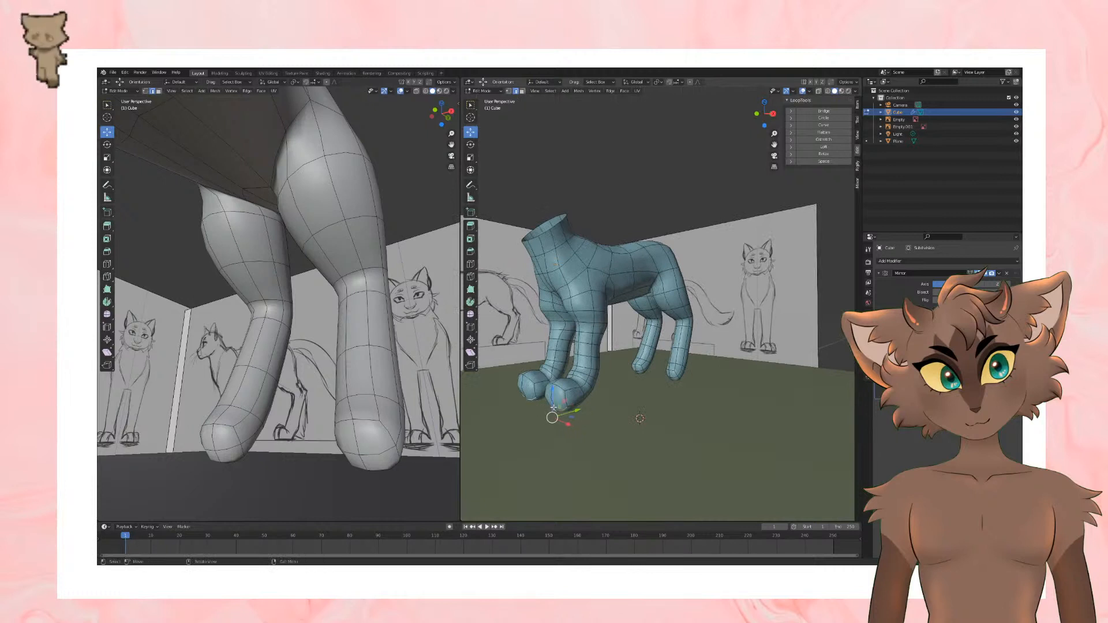
{"action": "key", "text": "KP_3"}
{"action": "left_click_drag", "start_coordinate": [537, 353], "coordinate": [536, 349]}
{"action": "left_click", "coordinate": [159, 91]}
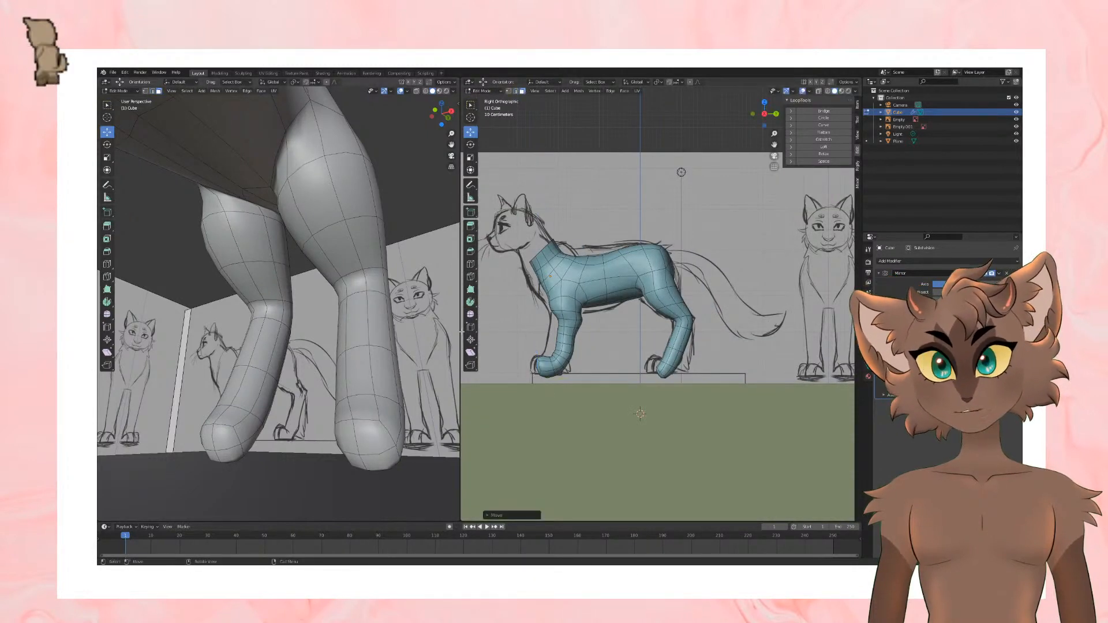
Step: Select the faces at the tip of the front paw and move them slightly back along Y toward the leg
{"action": "left_click", "coordinate": [538, 366]}
{"action": "left_click_drag", "start_coordinate": [557, 366], "coordinate": [561, 367]}
{"action": "middle_click_drag", "start_coordinate": [561, 367], "coordinate": [644, 381]}
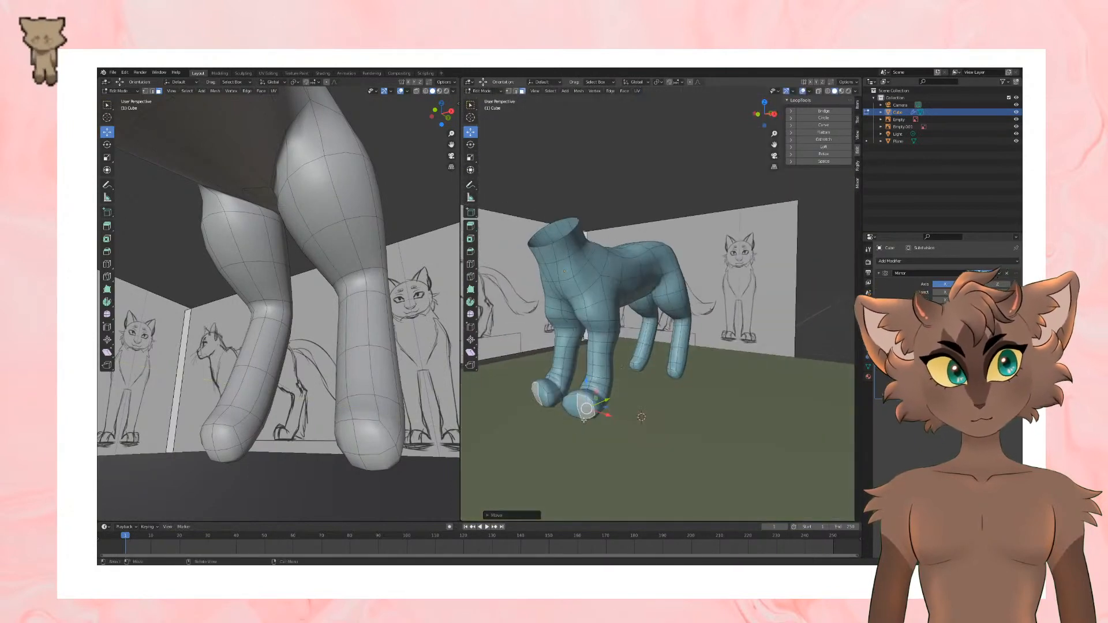
{"action": "left_click", "coordinate": [588, 408]}
{"action": "left_click", "coordinate": [576, 407], "text": "shift"}
{"action": "left_click_drag", "start_coordinate": [599, 398], "coordinate": [604, 396]}
{"action": "key", "text": "KP_3"}
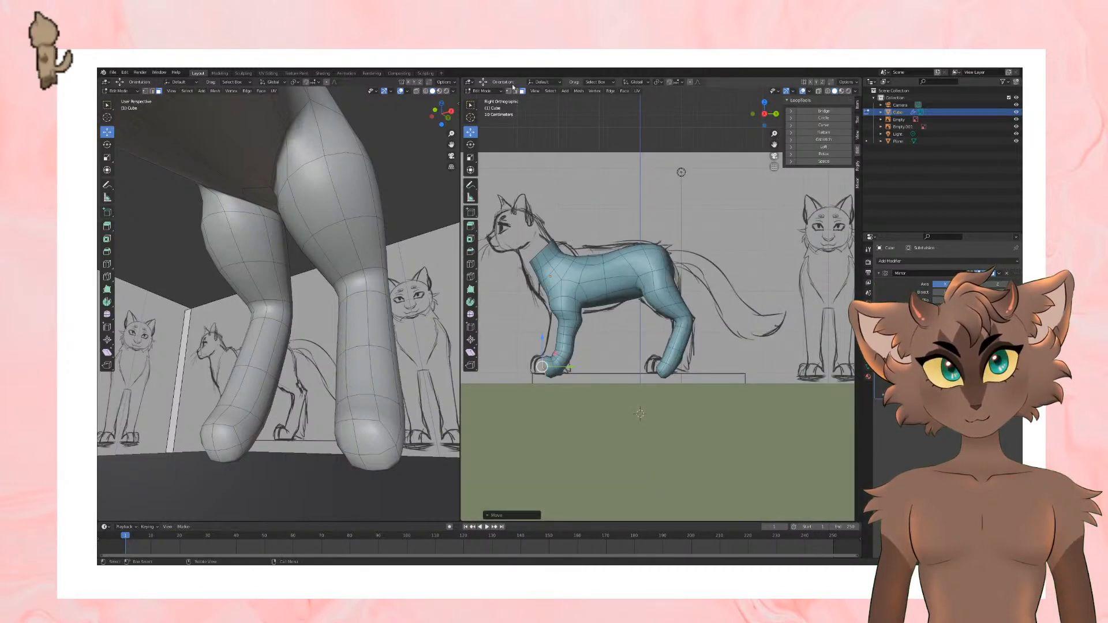
Step: Raise the ground plane slightly along Z in Object Mode up to the paws, and reopen the cat mesh for editing
{"action": "left_click", "coordinate": [482, 91]}
{"action": "left_click", "coordinate": [485, 98]}
{"action": "left_click", "coordinate": [617, 408]}
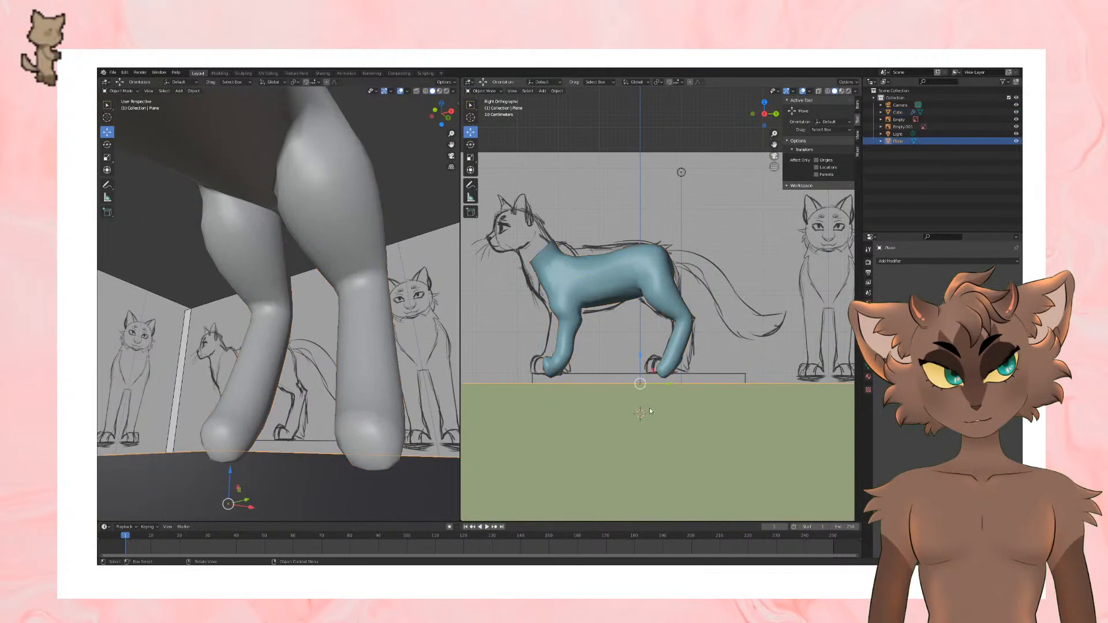
{"action": "left_click_drag", "start_coordinate": [644, 370], "coordinate": [644, 364]}
{"action": "left_click", "coordinate": [671, 368]}
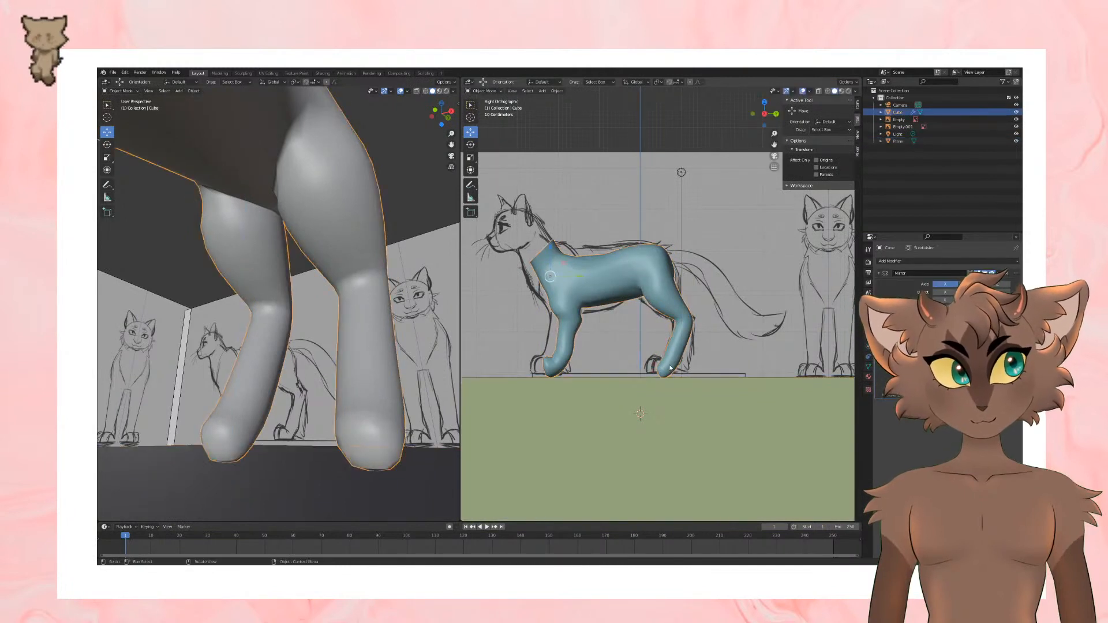
{"action": "key", "text": "Tab"}
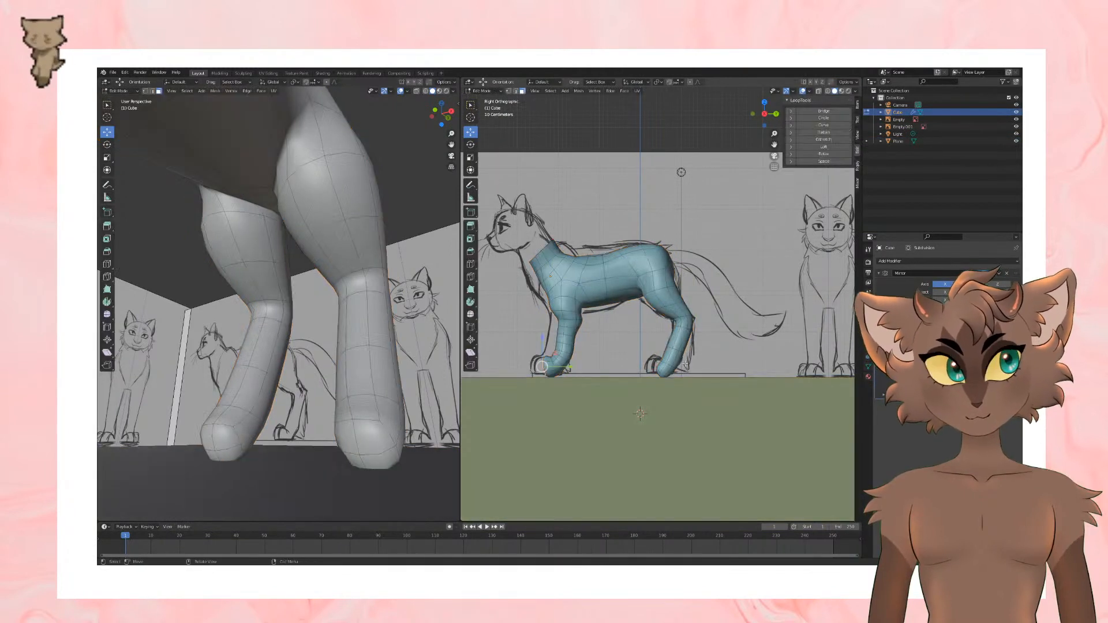
Step: Select the end faces of the hind paw, raise them slightly along Z and rotate them to level the underside
{"action": "scroll", "coordinate": [699, 408], "scroll_direction": "up", "scroll_amount": 4}
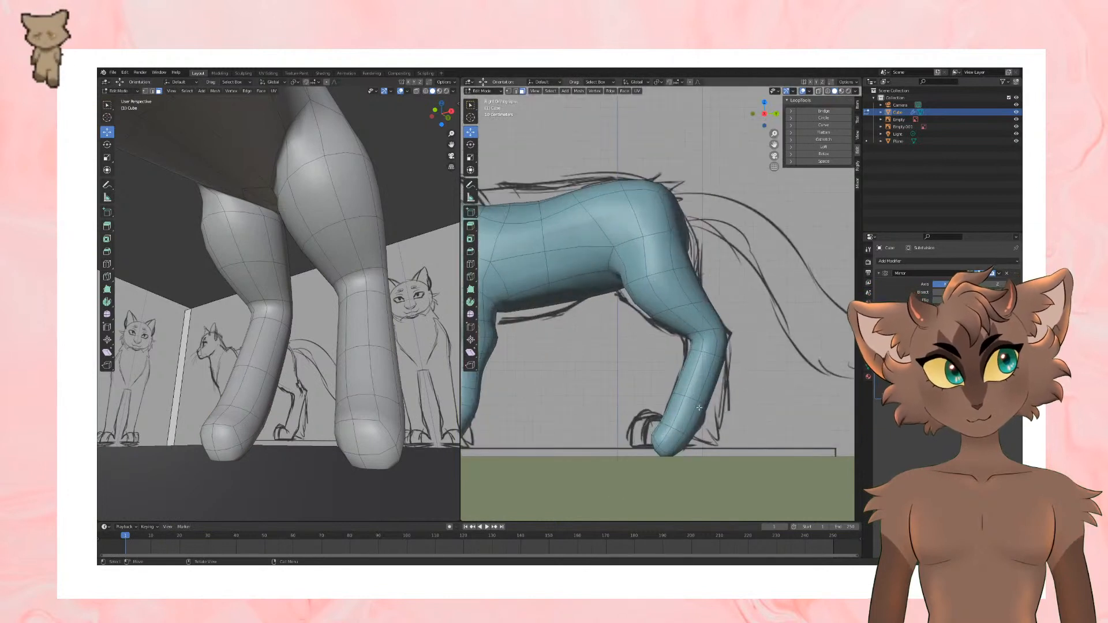
{"action": "left_click", "coordinate": [365, 446]}
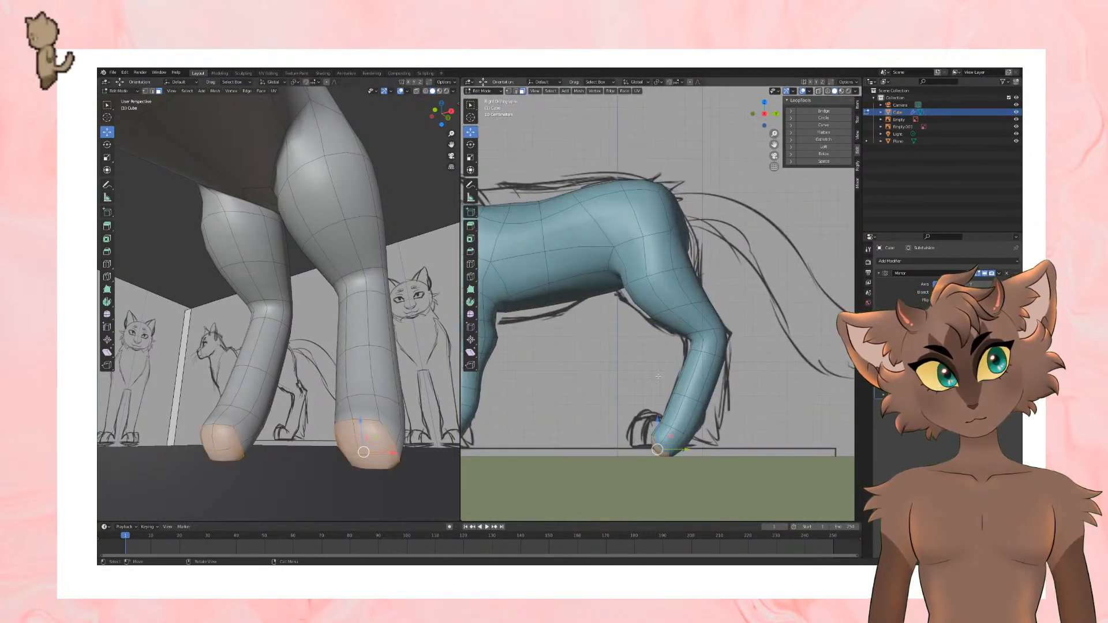
{"action": "left_click_drag", "start_coordinate": [658, 429], "coordinate": [658, 423]}
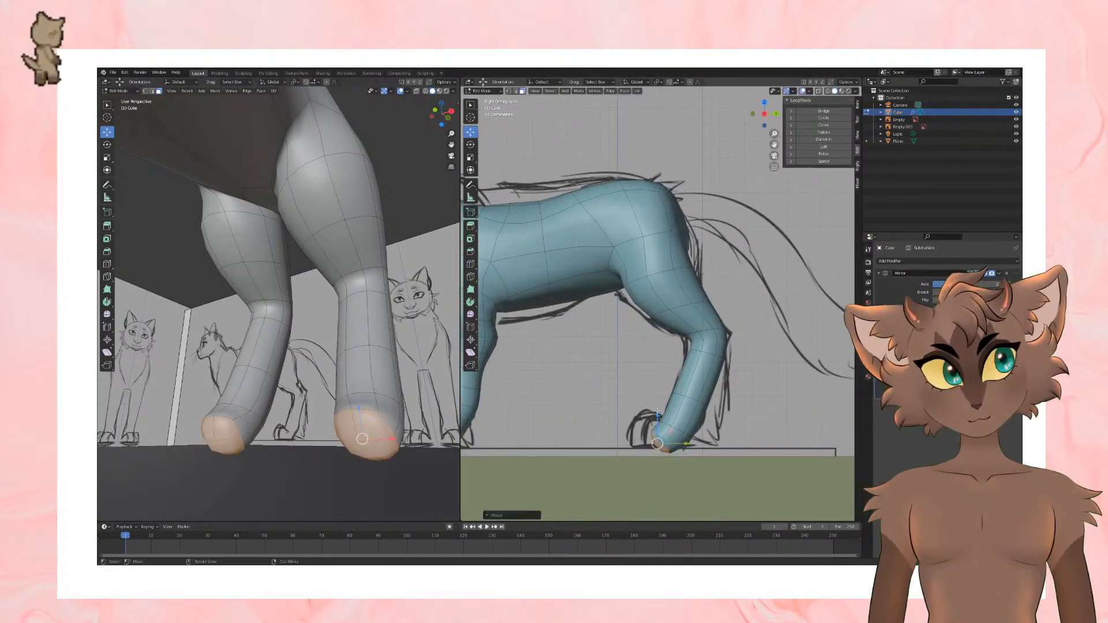
{"action": "scroll", "coordinate": [651, 393], "scroll_direction": "down", "scroll_amount": 4}
{"action": "scroll", "coordinate": [629, 374], "scroll_direction": "up", "scroll_amount": 1}
{"action": "left_click", "coordinate": [471, 145]}
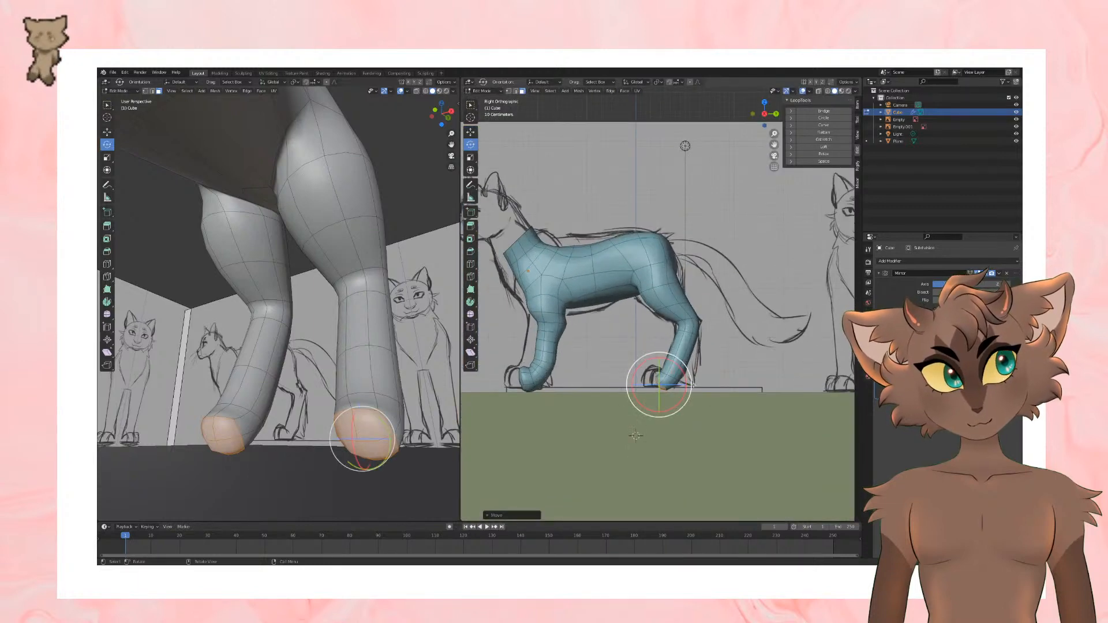
{"action": "left_click_drag", "start_coordinate": [682, 371], "coordinate": [658, 374]}
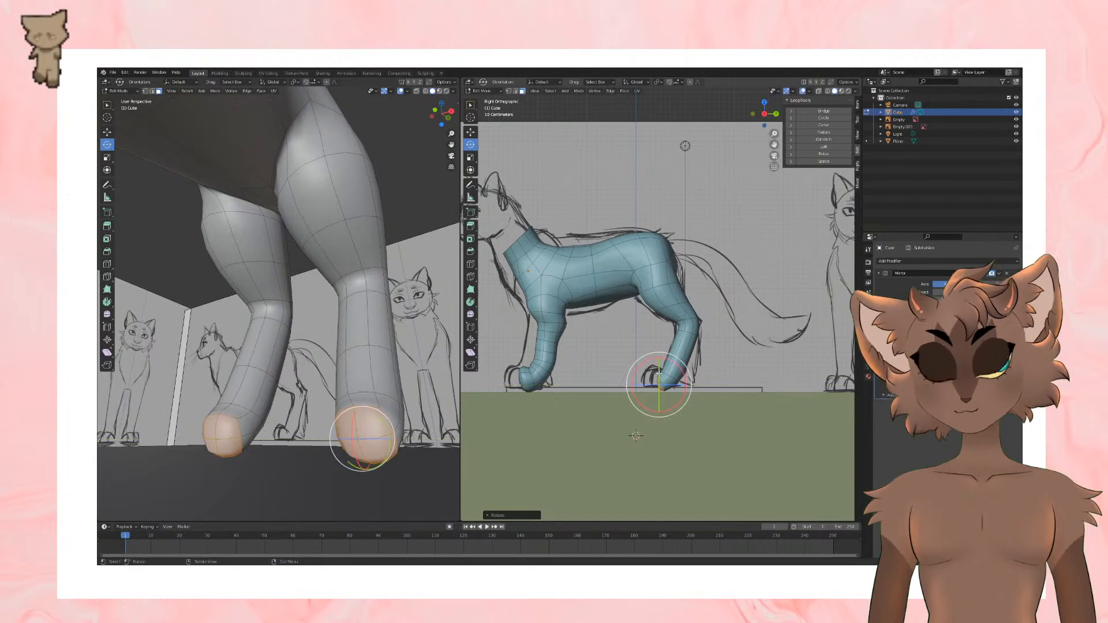
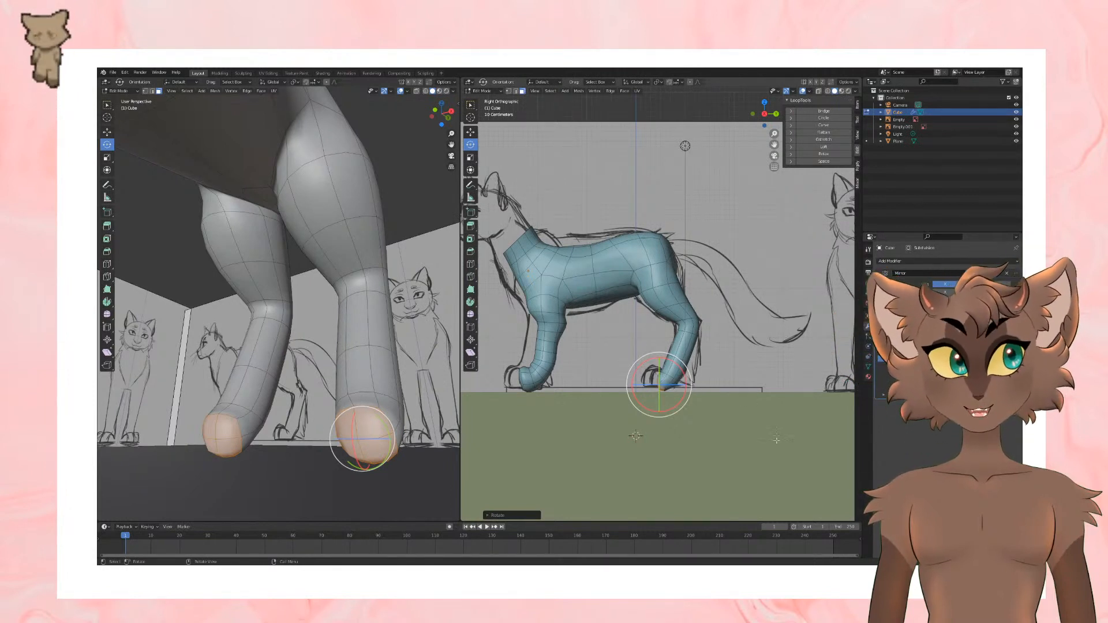
Step: Move the end faces of the hind paw slightly forward and extrude them to lengthen the paw
{"action": "middle_click_drag", "start_coordinate": [764, 436], "coordinate": [761, 392]}
{"action": "scroll", "coordinate": [752, 391], "scroll_direction": "up", "scroll_amount": 1}
{"action": "left_click", "coordinate": [471, 132]}
{"action": "middle_click_drag", "start_coordinate": [647, 340], "coordinate": [612, 378]}
{"action": "left_click_drag", "start_coordinate": [641, 365], "coordinate": [638, 365]}
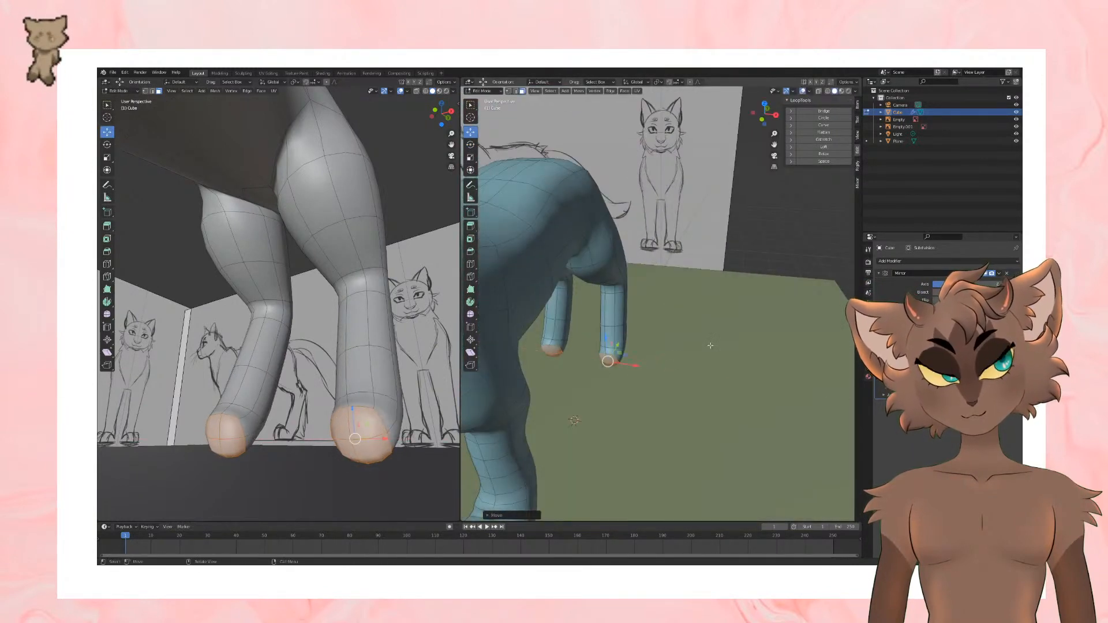
{"action": "middle_click_drag", "start_coordinate": [711, 346], "coordinate": [714, 344]}
{"action": "key", "text": "e"}
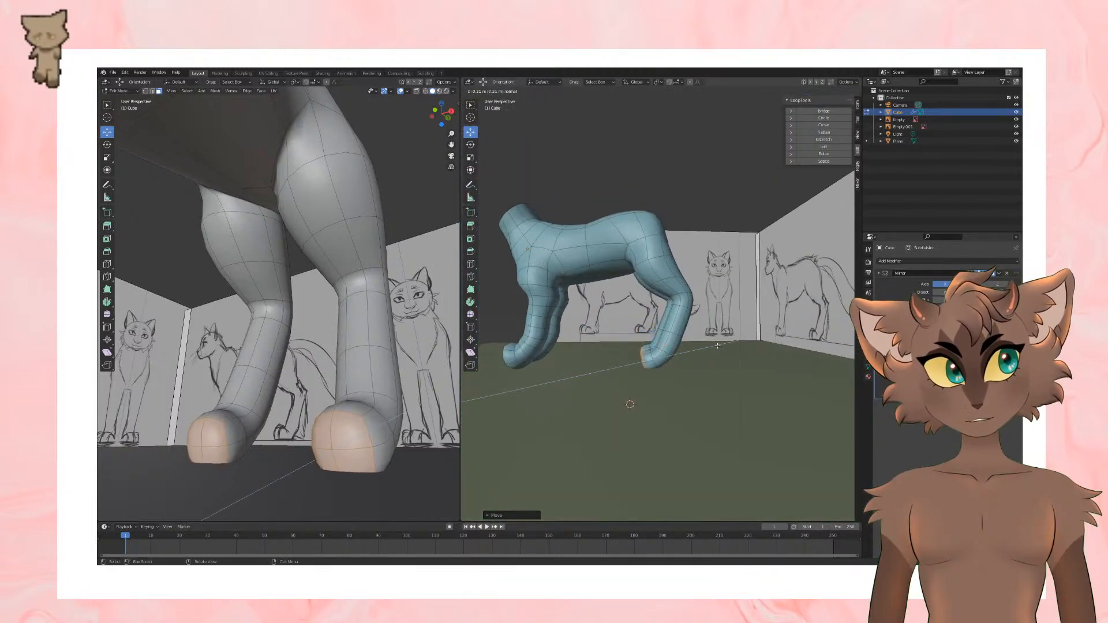
{"action": "left_click", "coordinate": [720, 350]}
Step: Raise the extruded end faces of the hind paw slightly and rotate them to straighten the paw tip
{"action": "middle_click_drag", "start_coordinate": [398, 370], "coordinate": [438, 383]}
{"action": "scroll", "coordinate": [341, 370], "scroll_direction": "down", "scroll_amount": 5}
{"action": "scroll", "coordinate": [636, 357], "scroll_direction": "up", "scroll_amount": 1}
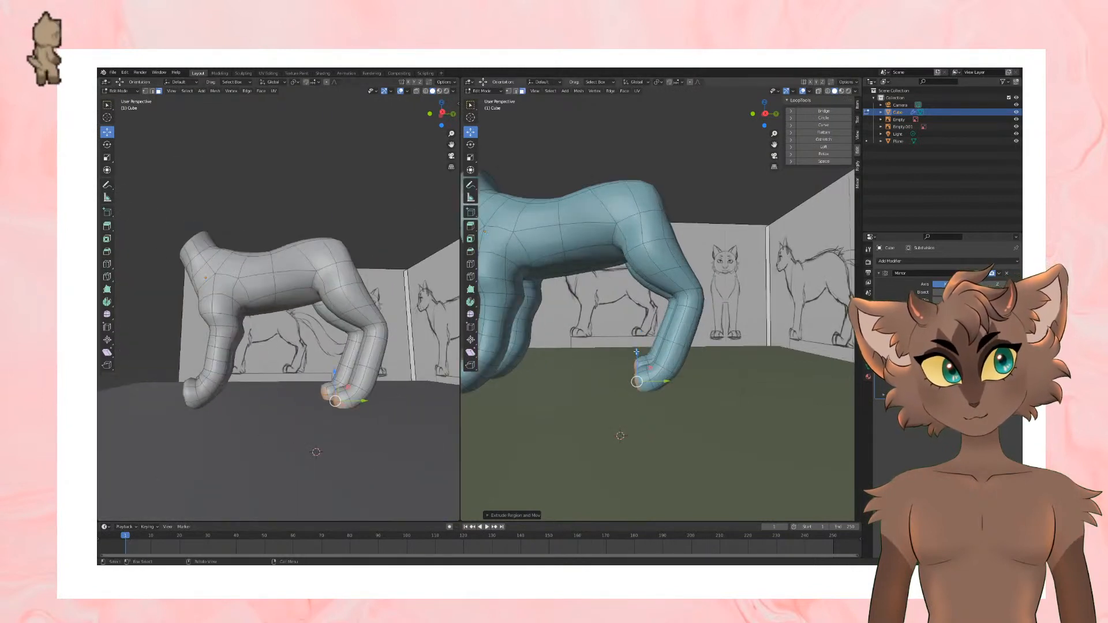
{"action": "key", "text": "g"}
{"action": "left_click", "coordinate": [634, 348]}
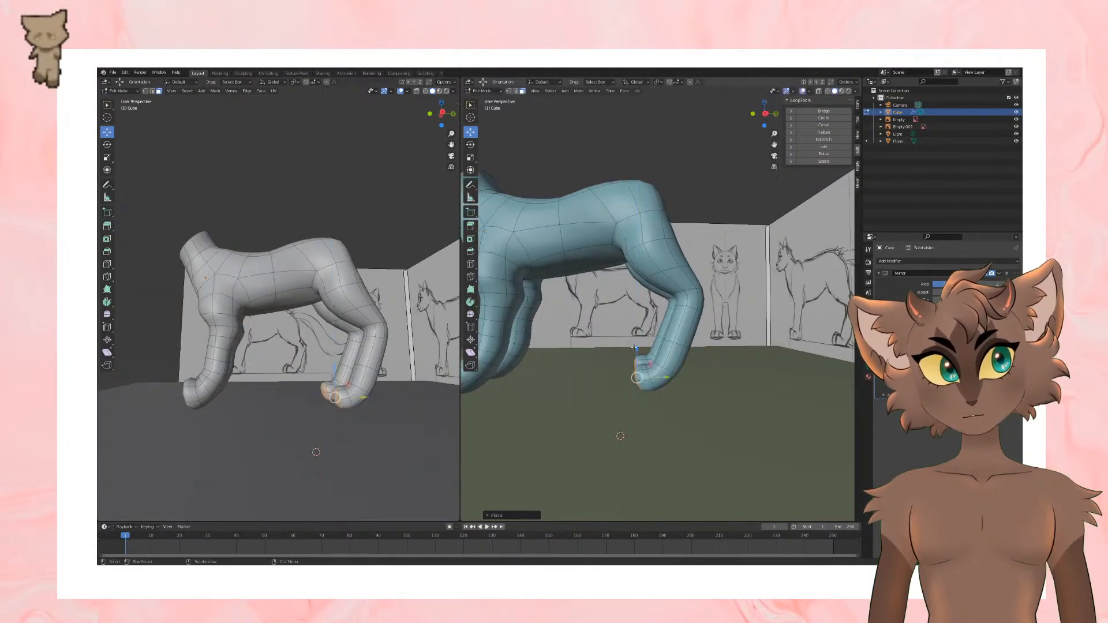
{"action": "left_click", "coordinate": [471, 144]}
{"action": "left_click_drag", "start_coordinate": [648, 355], "coordinate": [614, 374]}
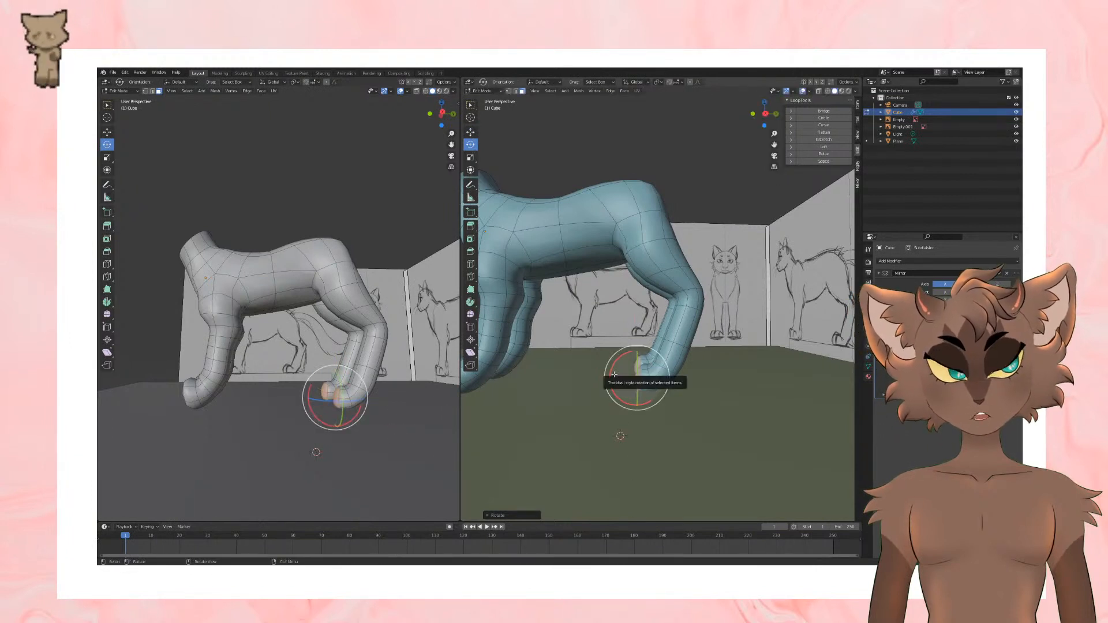
{"action": "scroll", "coordinate": [614, 375], "scroll_direction": "down", "scroll_amount": 3}
{"action": "scroll", "coordinate": [614, 374], "scroll_direction": "up", "scroll_amount": 3}
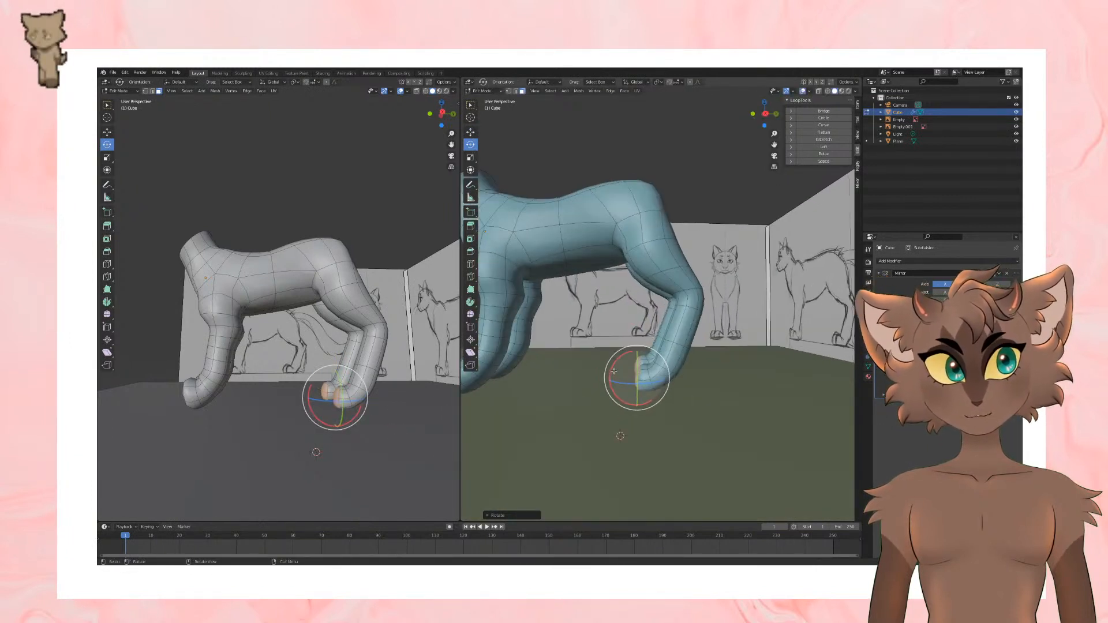
{"action": "left_click", "coordinate": [470, 131]}
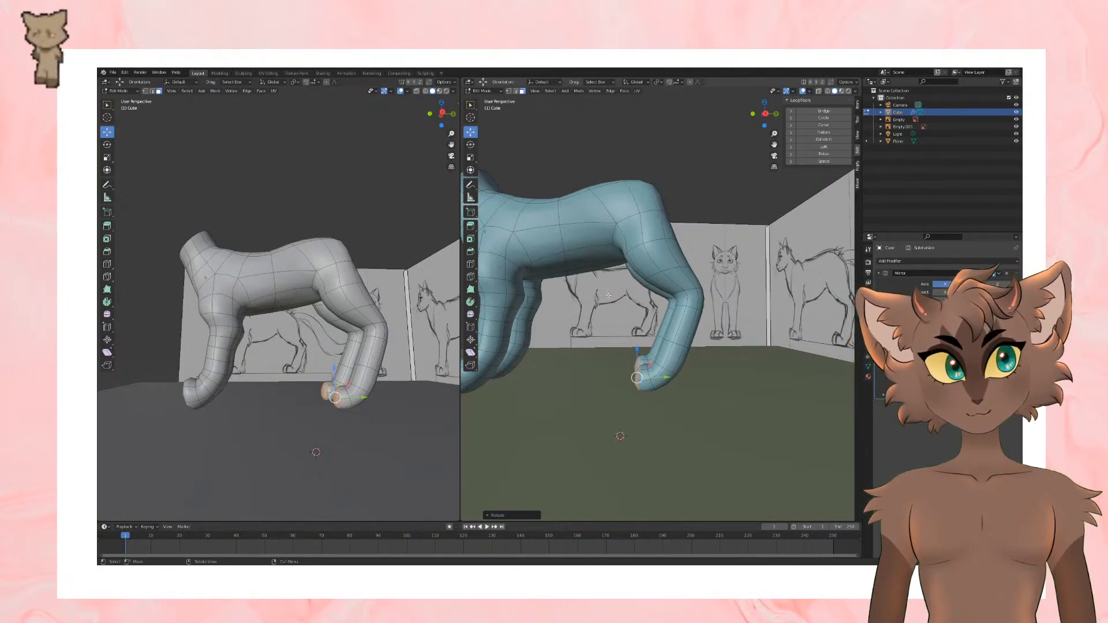
Step: Switch to vertex selection and reposition the vertex at the middle of the rump, just above the gap between the hind legs
{"action": "middle_click_drag", "start_coordinate": [608, 295], "coordinate": [613, 321]}
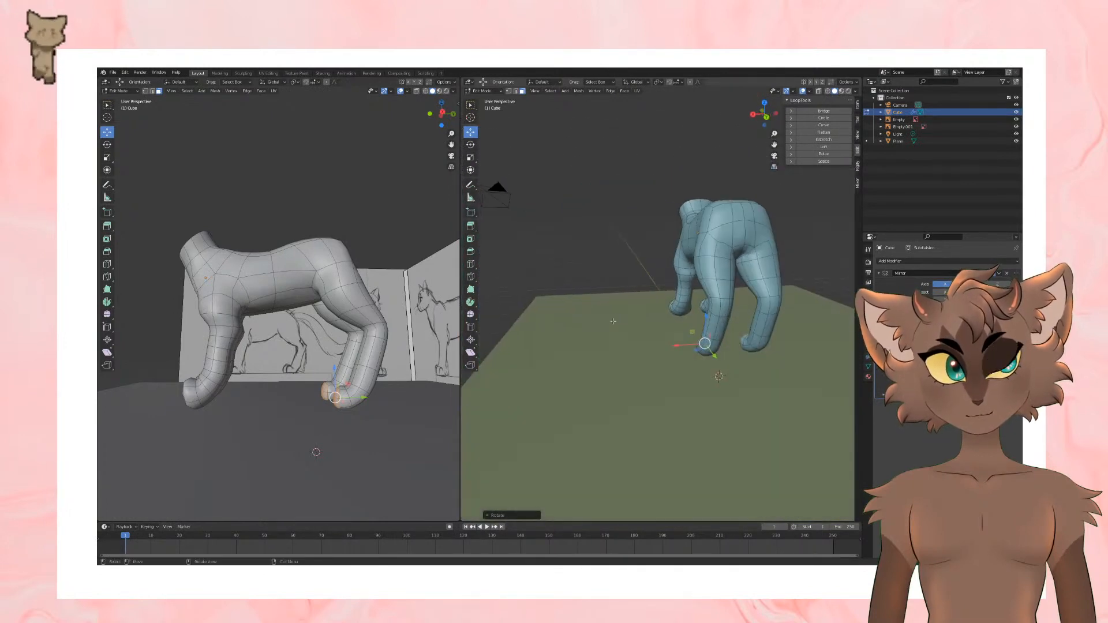
{"action": "scroll", "coordinate": [712, 229], "scroll_direction": "up", "scroll_amount": 5}
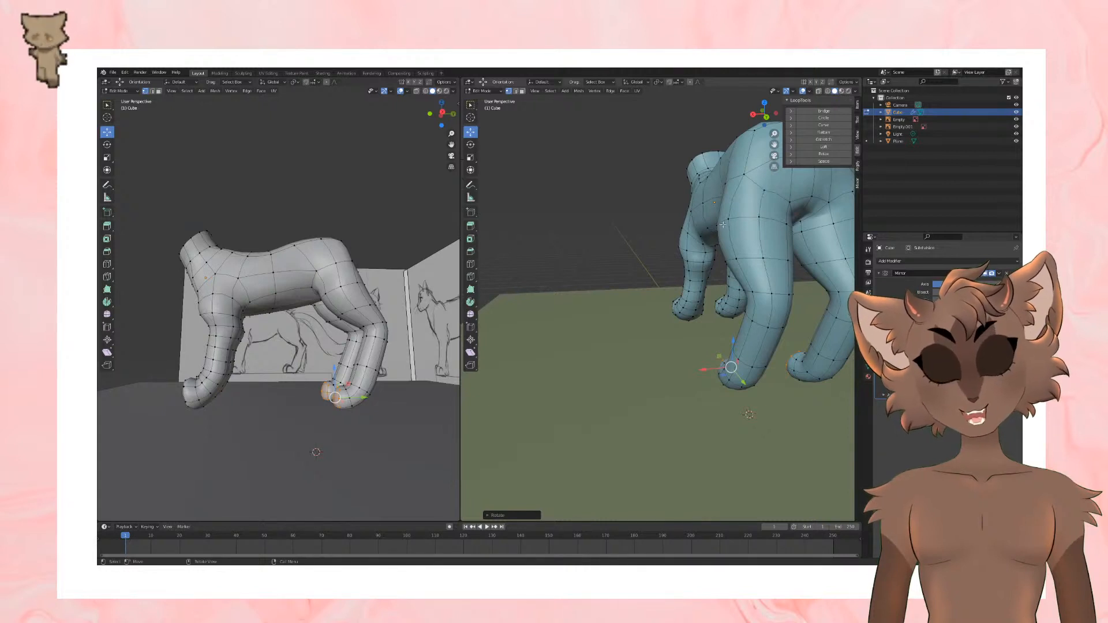
{"action": "middle_click_drag", "start_coordinate": [723, 225], "coordinate": [647, 257], "text": "shift"}
{"action": "left_click", "coordinate": [663, 253]}
{"action": "key", "text": "g"}
{"action": "left_click", "coordinate": [675, 240]}
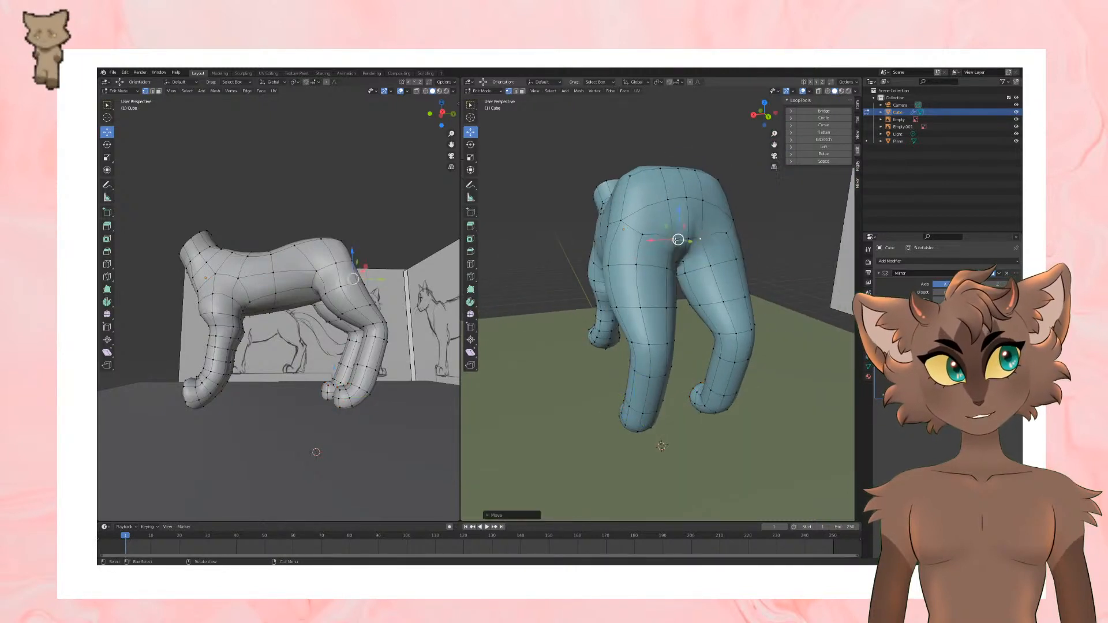
{"action": "left_click_drag", "start_coordinate": [675, 242], "coordinate": [678, 242]}
{"action": "middle_click_drag", "start_coordinate": [678, 242], "coordinate": [639, 217]}
Step: Select the vertex on top of the back in front of the hips and lower it slightly
{"action": "scroll", "coordinate": [684, 238], "scroll_direction": "up", "scroll_amount": 1}
{"action": "scroll", "coordinate": [696, 236], "scroll_direction": "down", "scroll_amount": 4}
{"action": "scroll", "coordinate": [639, 217], "scroll_direction": "up", "scroll_amount": 3}
{"action": "left_click", "coordinate": [605, 278]}
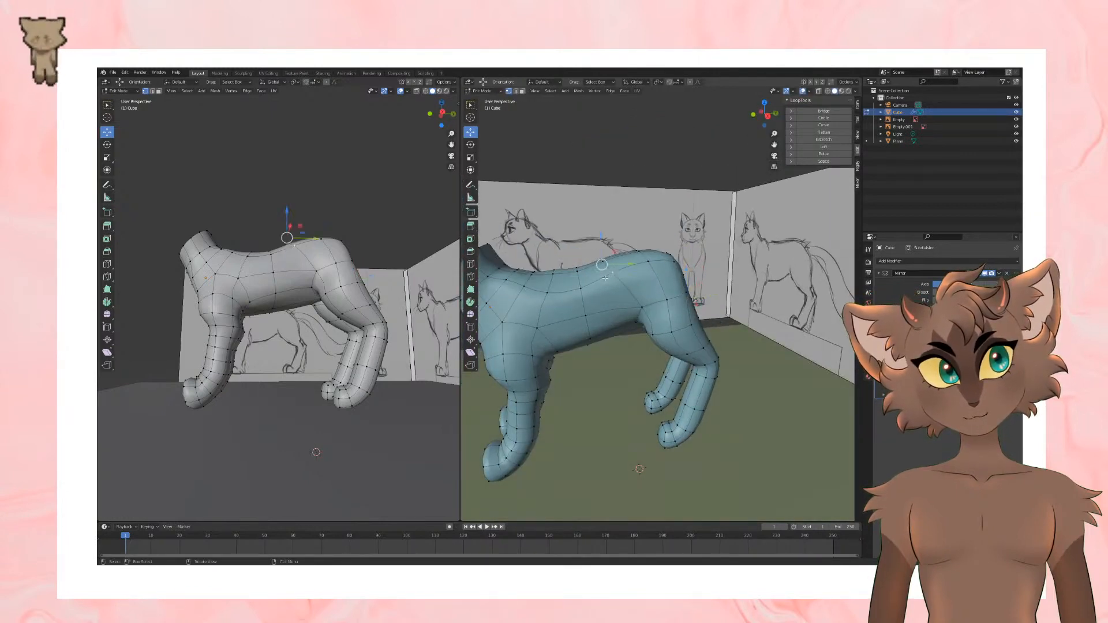
{"action": "left_click", "coordinate": [600, 264], "text": "shift"}
{"action": "middle_click_drag", "start_coordinate": [601, 265], "coordinate": [613, 282]}
{"action": "left_click", "coordinate": [605, 274], "text": "shift"}
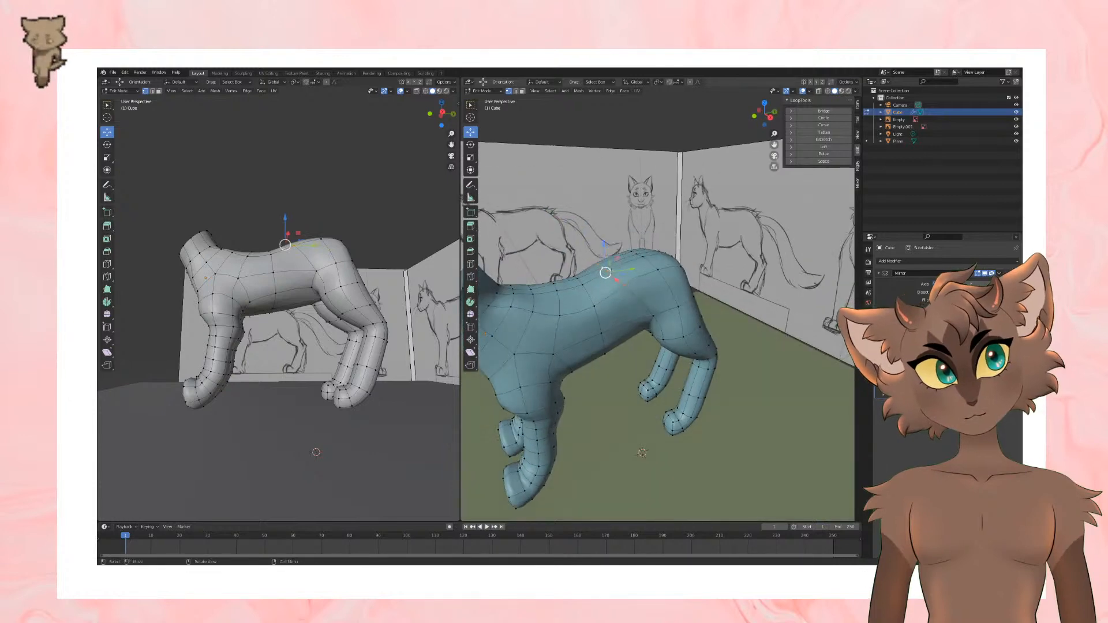
Step: Select the vertex at the upper rear of the rump and move it to refine the hindquarters' outline
{"action": "middle_click_drag", "start_coordinate": [690, 290], "coordinate": [679, 264]}
{"action": "middle_click_drag", "start_coordinate": [603, 254], "coordinate": [746, 253]}
{"action": "left_click", "coordinate": [666, 261], "text": "shift"}
{"action": "left_click", "coordinate": [666, 262], "text": "shift"}
{"action": "key", "text": "g"}
{"action": "left_click", "coordinate": [684, 271]}
{"action": "left_click", "coordinate": [674, 282]}
{"action": "left_click", "coordinate": [685, 273], "text": "shift"}
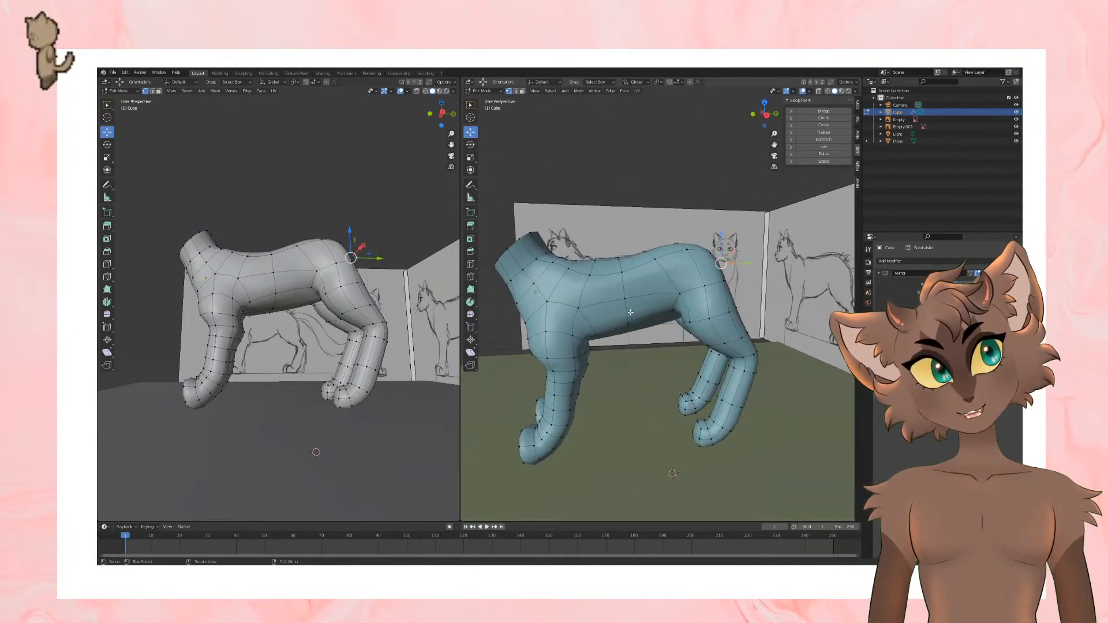
Step: Select the vertex on the upper side of the waist in front of the hip and move it along X to reshape the flank
{"action": "scroll", "coordinate": [746, 253], "scroll_direction": "down", "scroll_amount": 5}
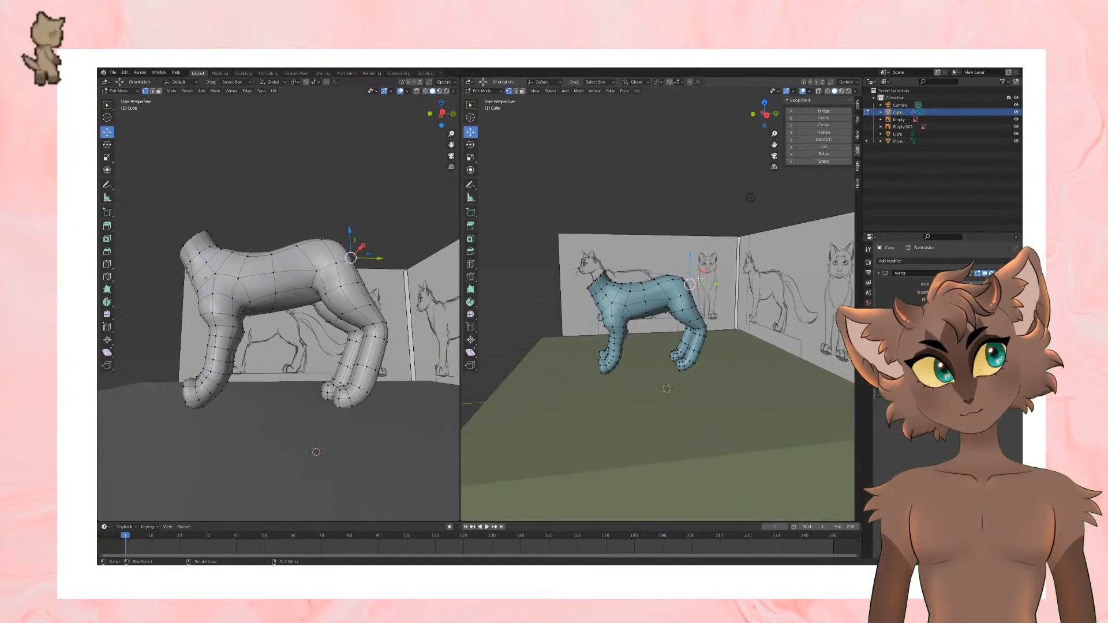
{"action": "scroll", "coordinate": [716, 288], "scroll_direction": "up", "scroll_amount": 6}
{"action": "middle_click_drag", "start_coordinate": [711, 298], "coordinate": [679, 274]}
{"action": "left_click", "coordinate": [674, 335]}
{"action": "left_click_drag", "start_coordinate": [610, 237], "coordinate": [621, 248]}
{"action": "middle_click_drag", "start_coordinate": [621, 248], "coordinate": [686, 211]}
{"action": "left_click", "coordinate": [637, 298]}
{"action": "middle_click_drag", "start_coordinate": [637, 297], "coordinate": [705, 363]}
{"action": "left_click", "coordinate": [679, 260]}
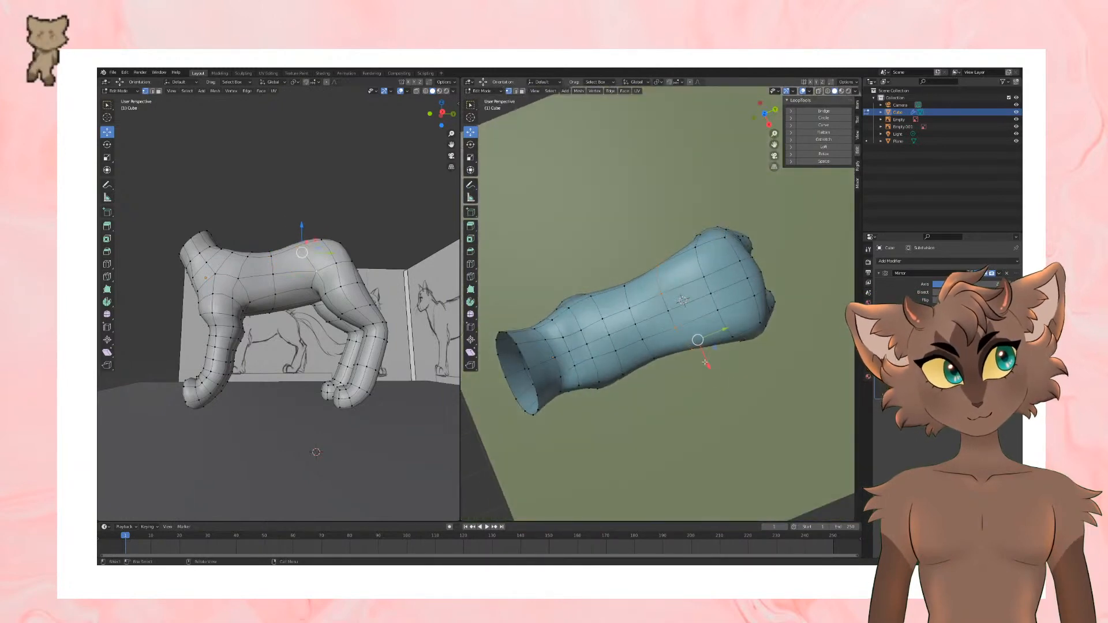
{"action": "left_click_drag", "start_coordinate": [704, 363], "coordinate": [716, 349]}
{"action": "middle_click_drag", "start_coordinate": [715, 349], "coordinate": [738, 326]}
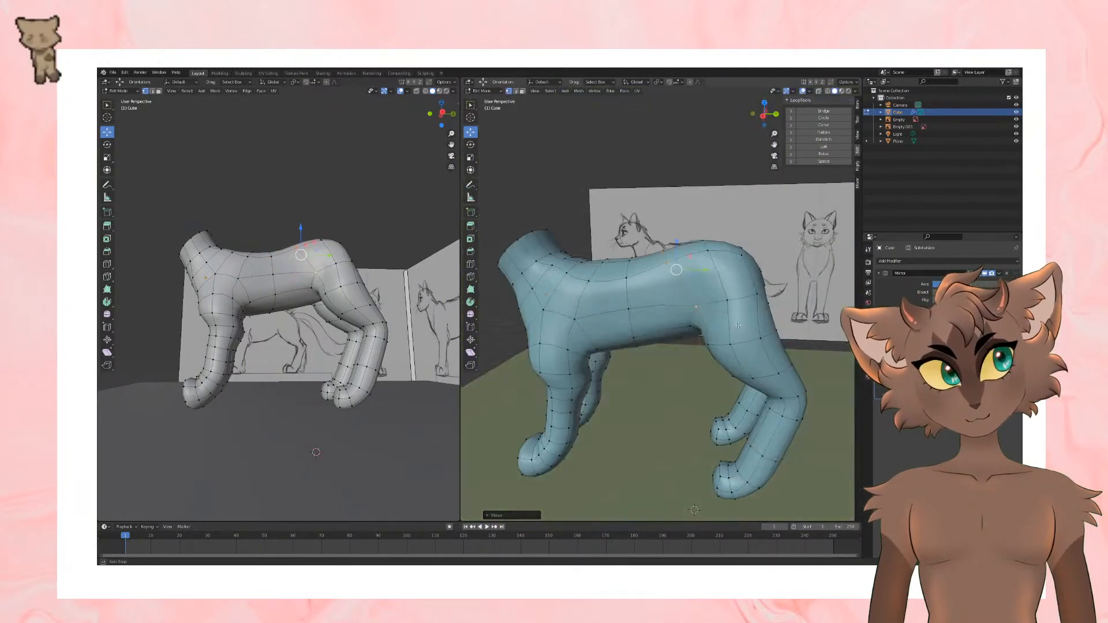
Step: Shift the upper waist vertex slightly forward to smooth the transition into the hip
{"action": "left_click", "coordinate": [667, 262]}
{"action": "left_click_drag", "start_coordinate": [666, 262], "coordinate": [673, 274]}
{"action": "middle_click_drag", "start_coordinate": [673, 274], "coordinate": [700, 320]}
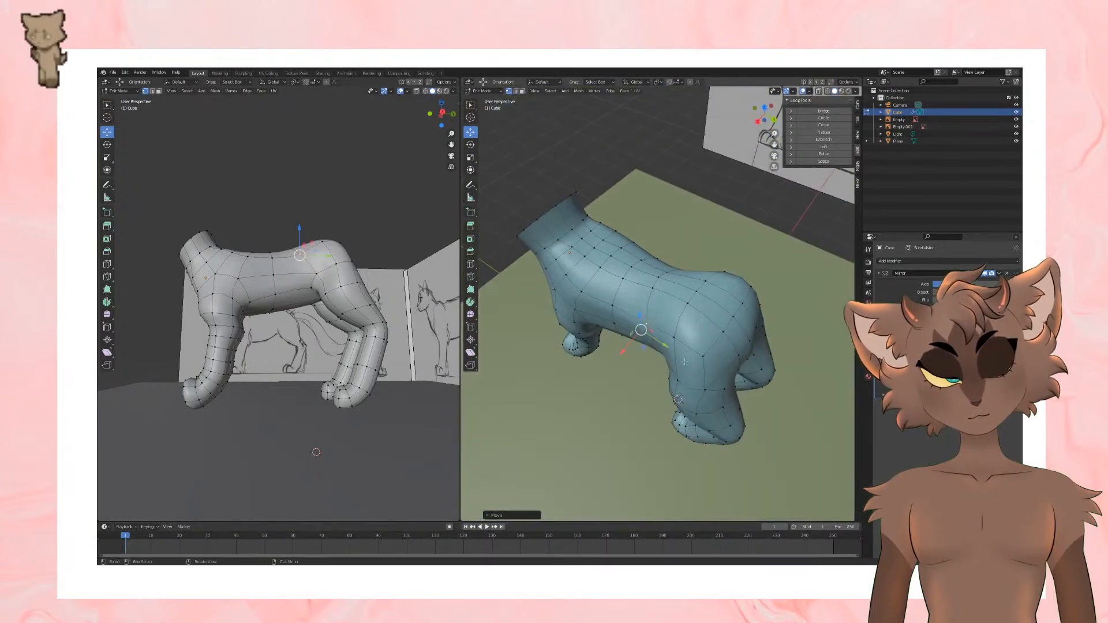
{"action": "middle_click_drag", "start_coordinate": [685, 362], "coordinate": [737, 376]}
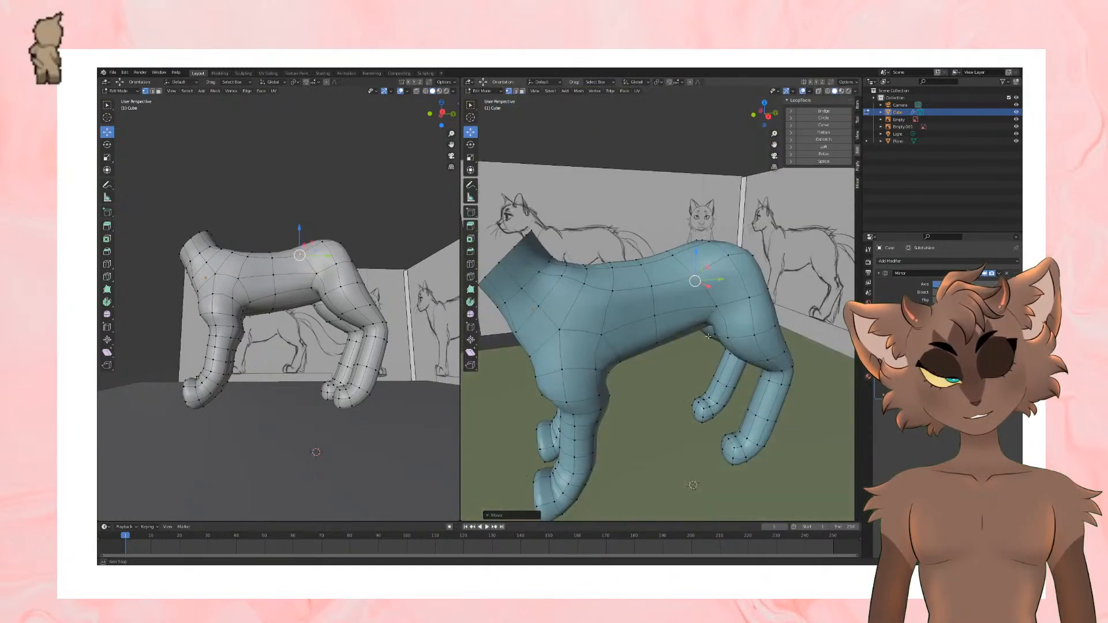
Step: Add a loop cut around the torso between the ribcage and the hind legs
{"action": "scroll", "coordinate": [708, 336], "scroll_direction": "up", "scroll_amount": 2}
{"action": "scroll", "coordinate": [708, 336], "scroll_direction": "up", "scroll_amount": 4}
{"action": "key", "text": "ctrl+r"}
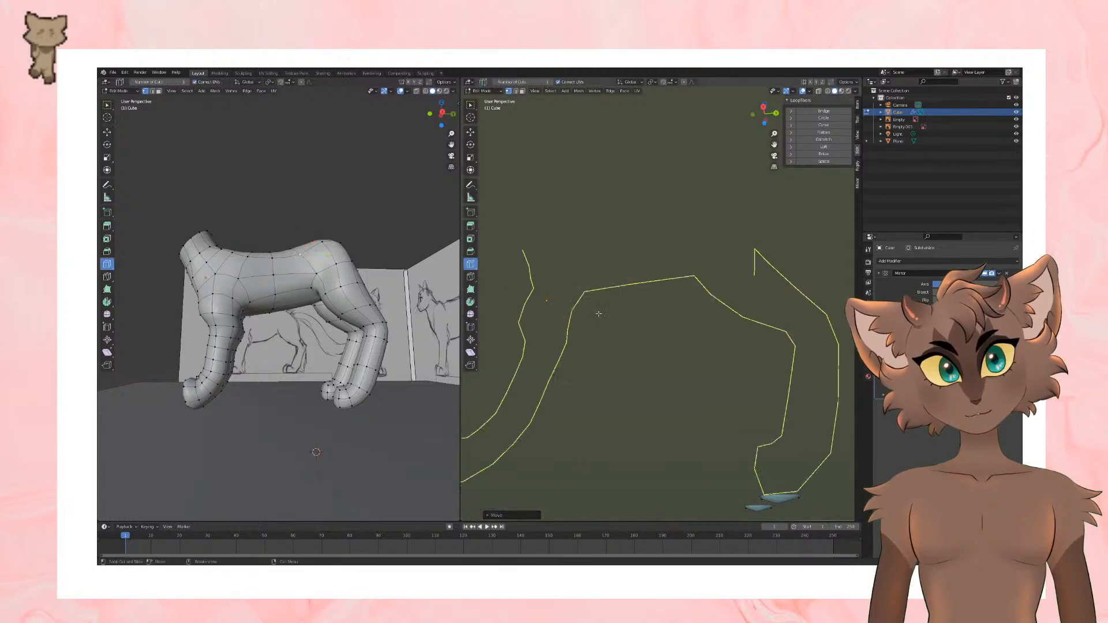
{"action": "scroll", "coordinate": [599, 314], "scroll_direction": "up", "scroll_amount": 3}
{"action": "left_click", "coordinate": [697, 324]}
{"action": "left_click", "coordinate": [470, 132]}
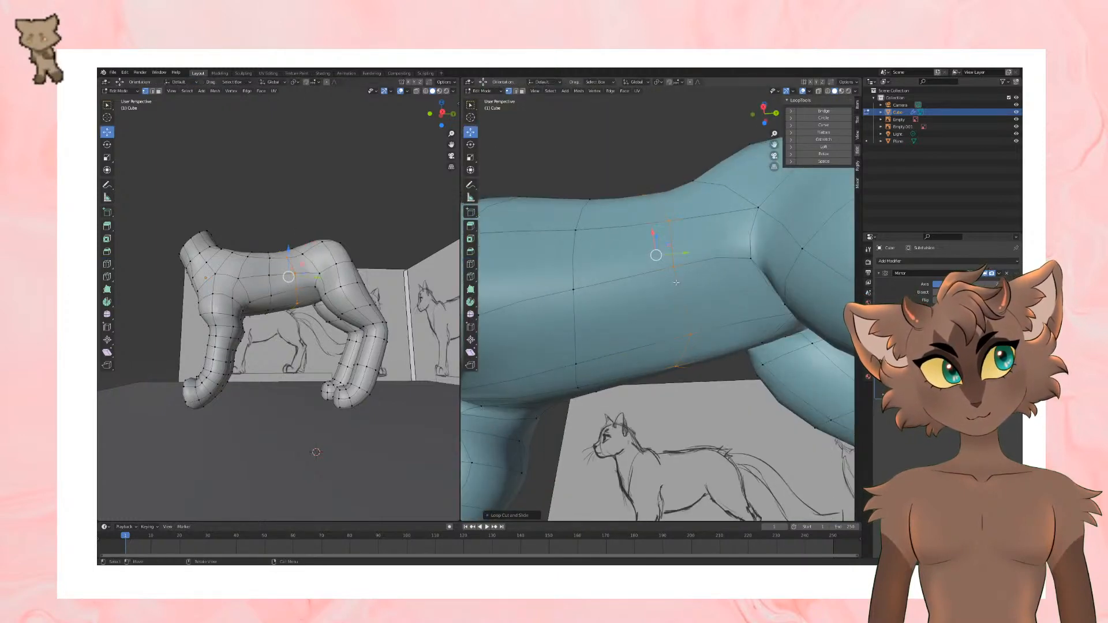
Step: Select the flank and belly vertices of the new torso loop and move them to shape the waist
{"action": "left_click", "coordinate": [676, 282]}
{"action": "left_click", "coordinate": [690, 332], "text": "shift"}
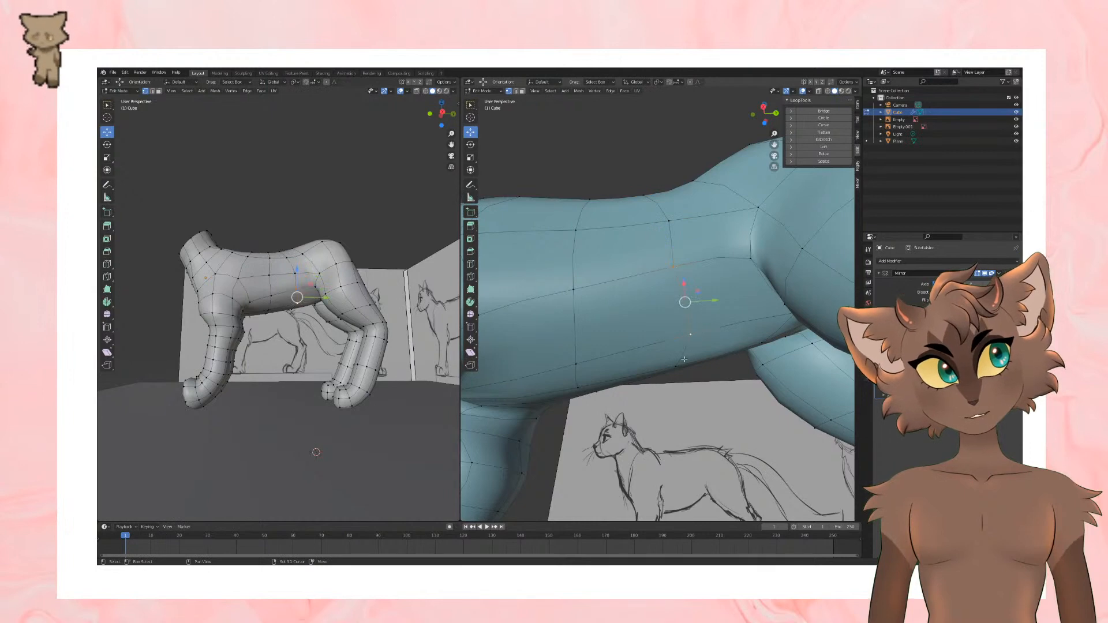
{"action": "left_click", "coordinate": [678, 364], "text": "shift"}
{"action": "middle_click_drag", "start_coordinate": [679, 364], "coordinate": [695, 383]}
{"action": "left_click_drag", "start_coordinate": [688, 340], "coordinate": [688, 313]}
Step: Try moving the vertex on the upper side of the back just behind the shoulders
{"action": "scroll", "coordinate": [688, 312], "scroll_direction": "down", "scroll_amount": 5}
{"action": "middle_click_drag", "start_coordinate": [691, 313], "coordinate": [696, 424]}
{"action": "scroll", "coordinate": [741, 283], "scroll_direction": "down", "scroll_amount": 4}
{"action": "scroll", "coordinate": [699, 309], "scroll_direction": "up", "scroll_amount": 3}
{"action": "middle_click_drag", "start_coordinate": [679, 384], "coordinate": [695, 294]}
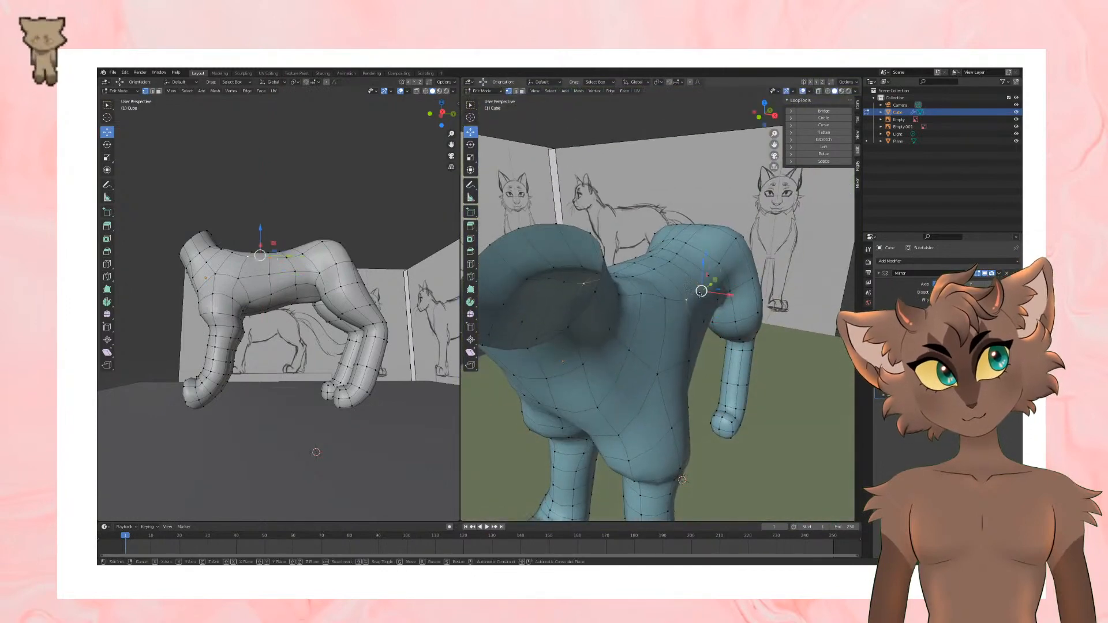
{"action": "left_click_drag", "start_coordinate": [704, 283], "coordinate": [694, 279]}
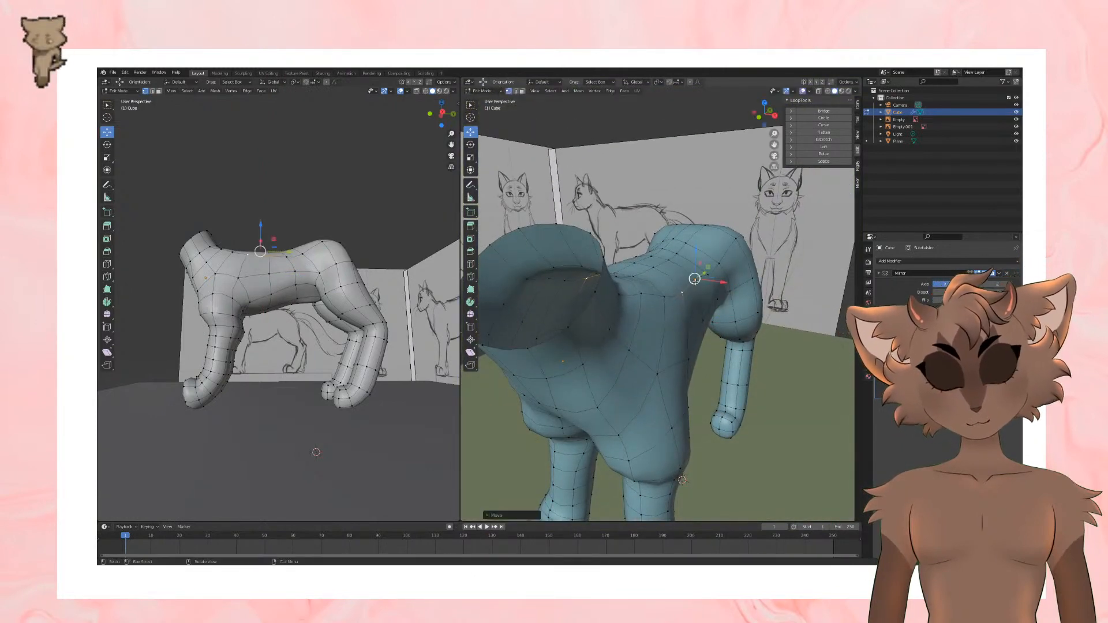
{"action": "key", "text": "ctrl+z"}
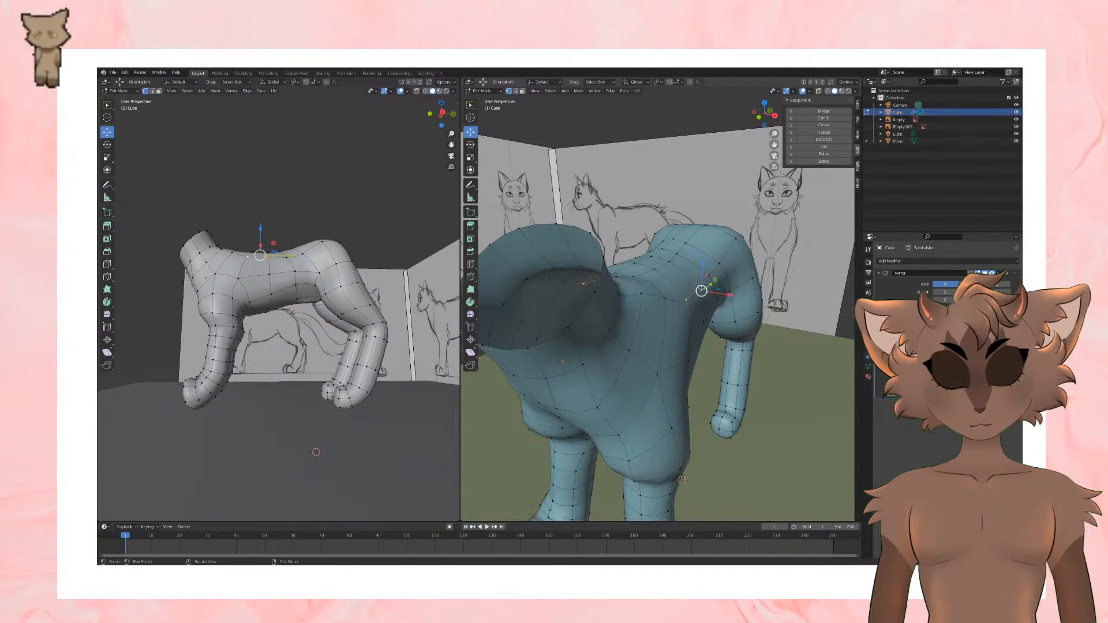
{"action": "middle_click_drag", "start_coordinate": [720, 330], "coordinate": [696, 291]}
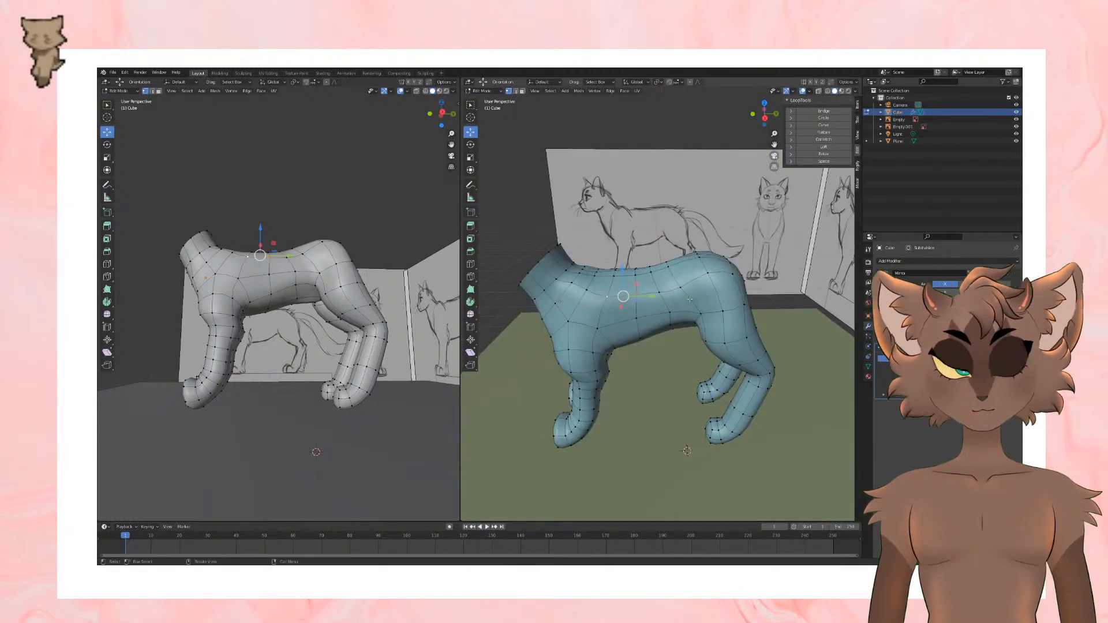
Step: Switch to edge selection and add a lengthwise loop cut down the front leg and paw, continuing along the belly and hind leg
{"action": "middle_click_drag", "start_coordinate": [623, 260], "coordinate": [746, 330]}
{"action": "left_click", "coordinate": [152, 91]}
{"action": "scroll", "coordinate": [672, 274], "scroll_direction": "down", "scroll_amount": 3}
{"action": "scroll", "coordinate": [698, 303], "scroll_direction": "up", "scroll_amount": 4}
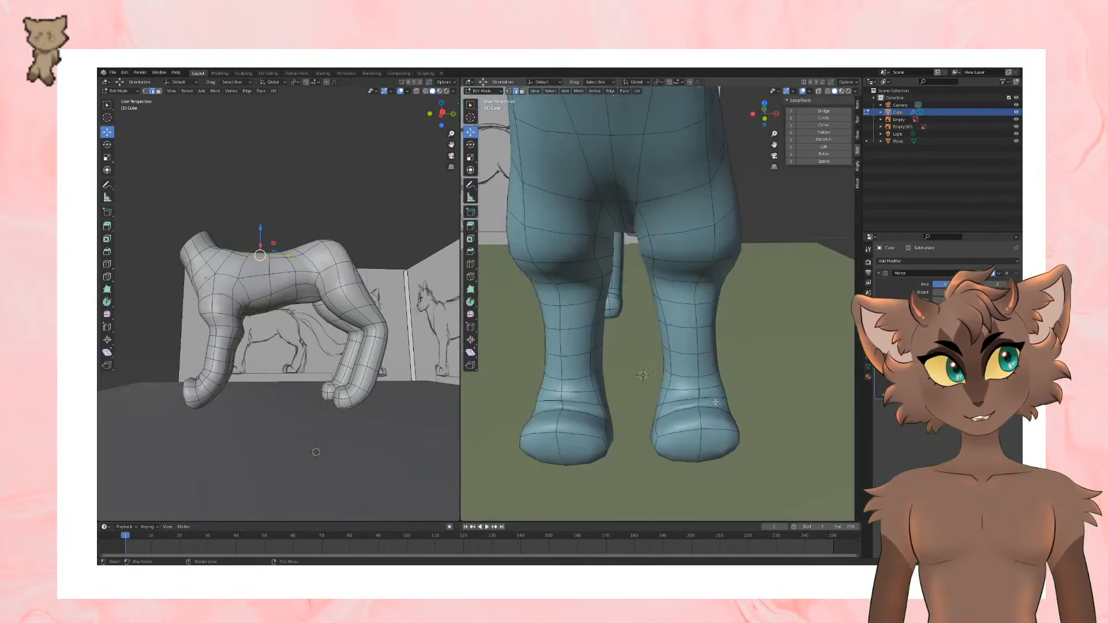
{"action": "middle_click_drag", "start_coordinate": [715, 403], "coordinate": [698, 269]}
{"action": "left_click", "coordinate": [470, 264]}
{"action": "left_click", "coordinate": [678, 386]}
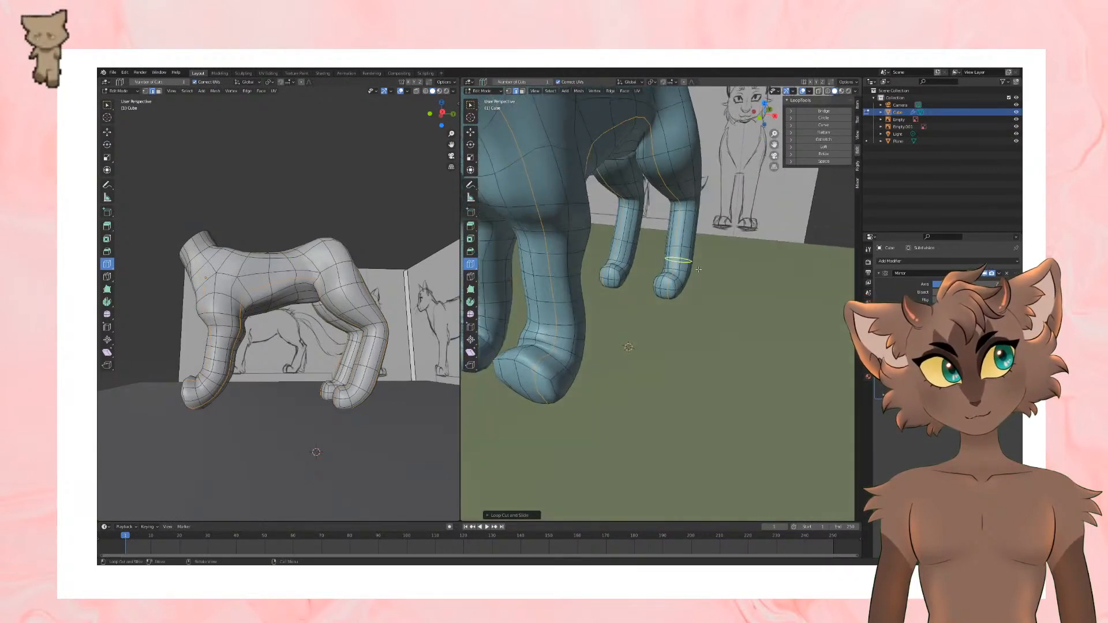
Step: Clear the selection, select the outer lengthwise edge at the tip of the front paw and move it to widen the toes
{"action": "left_click", "coordinate": [107, 132]}
{"action": "middle_click_drag", "start_coordinate": [626, 434], "coordinate": [656, 395], "text": "shift"}
{"action": "key", "text": "alt+a"}
{"action": "left_click", "coordinate": [674, 350]}
{"action": "middle_click_drag", "start_coordinate": [674, 350], "coordinate": [671, 314]}
{"action": "left_click_drag", "start_coordinate": [672, 311], "coordinate": [717, 304]}
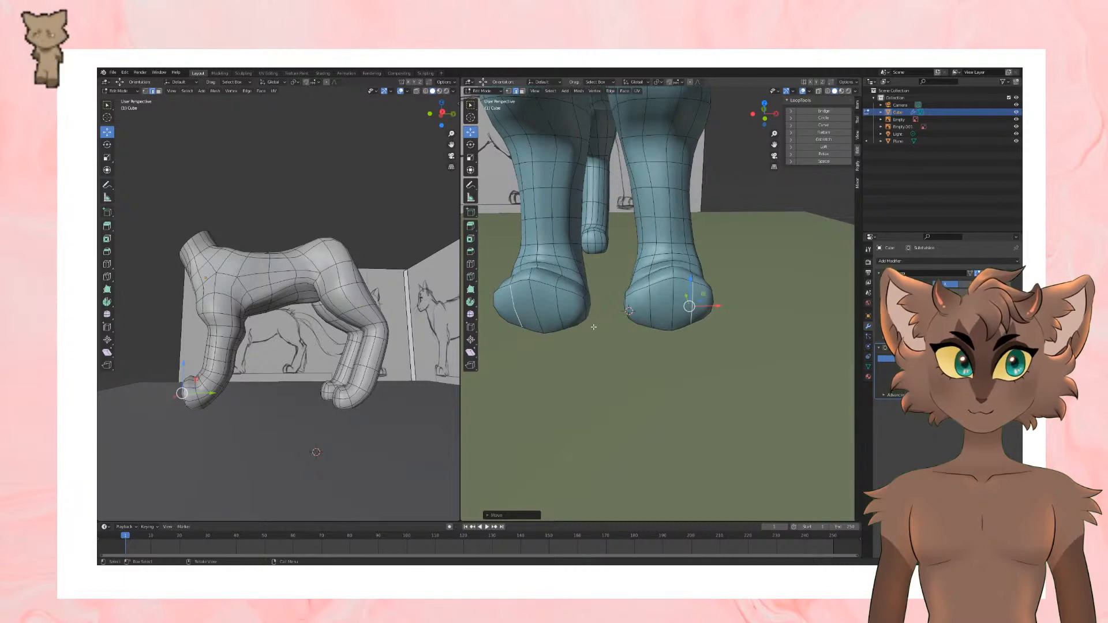
Step: Select the inner and outer side edges at the tip of the front paw and adjust them along X to round it
{"action": "middle_click_drag", "start_coordinate": [594, 327], "coordinate": [694, 340]}
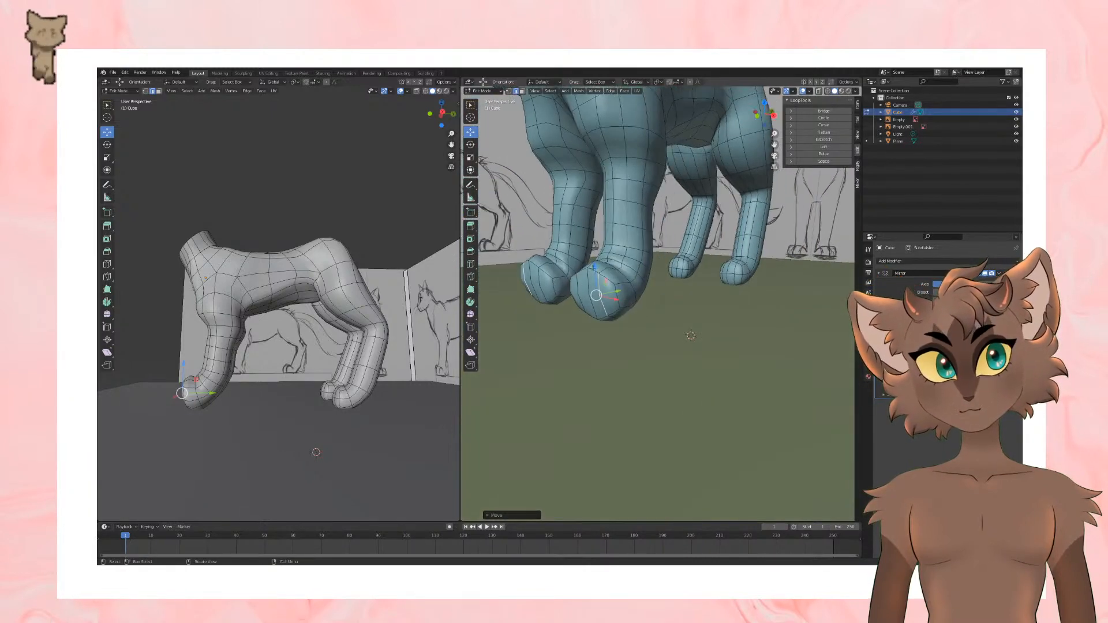
{"action": "left_click_drag", "start_coordinate": [593, 268], "coordinate": [577, 270]}
{"action": "left_click", "coordinate": [578, 298]}
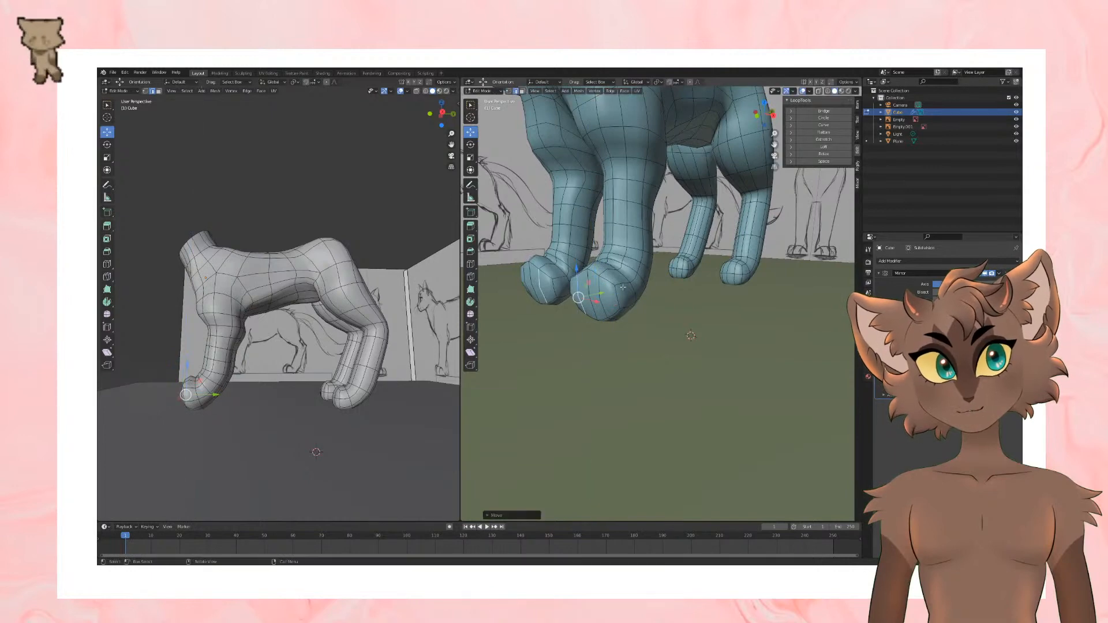
{"action": "middle_click_drag", "start_coordinate": [716, 324], "coordinate": [713, 317]}
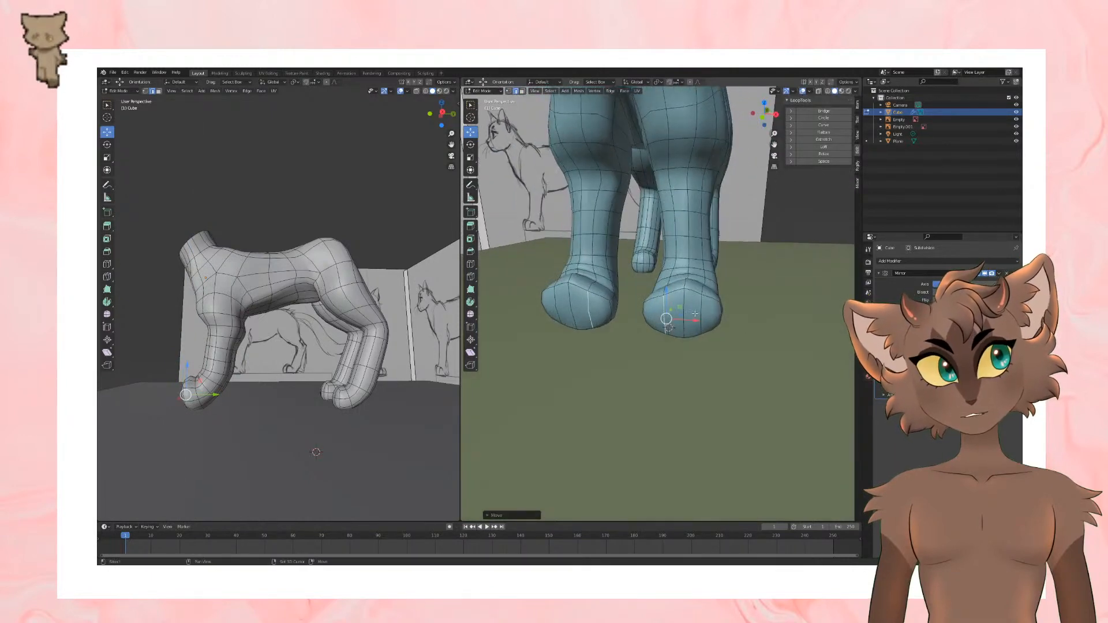
{"action": "left_click", "coordinate": [713, 317]}
{"action": "left_click_drag", "start_coordinate": [728, 321], "coordinate": [703, 322]}
{"action": "left_click", "coordinate": [665, 313]}
Step: Select the lengthwise edges on each side of the hind paw's tip and move them along X to shape the toes
{"action": "mouse_move", "coordinate": [766, 342]}
{"action": "middle_mouse_down"}
{"action": "mouse_move", "coordinate": [642, 424]}
{"action": "mouse_move", "coordinate": [678, 410]}
{"action": "mouse_move", "coordinate": [661, 398]}
{"action": "mouse_move", "coordinate": [660, 412]}
{"action": "mouse_move", "coordinate": [667, 404]}
{"action": "middle_mouse_up"}
{"action": "scroll", "coordinate": [733, 348], "scroll_direction": "up", "scroll_amount": 3}
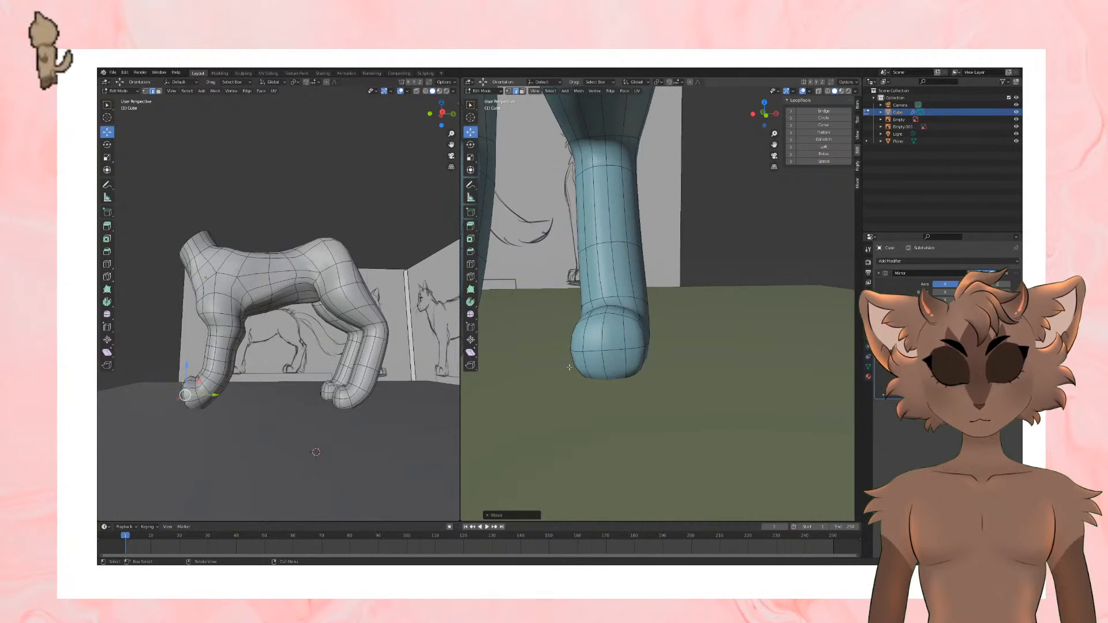
{"action": "left_click", "coordinate": [583, 332]}
{"action": "left_click", "coordinate": [585, 364], "text": "shift"}
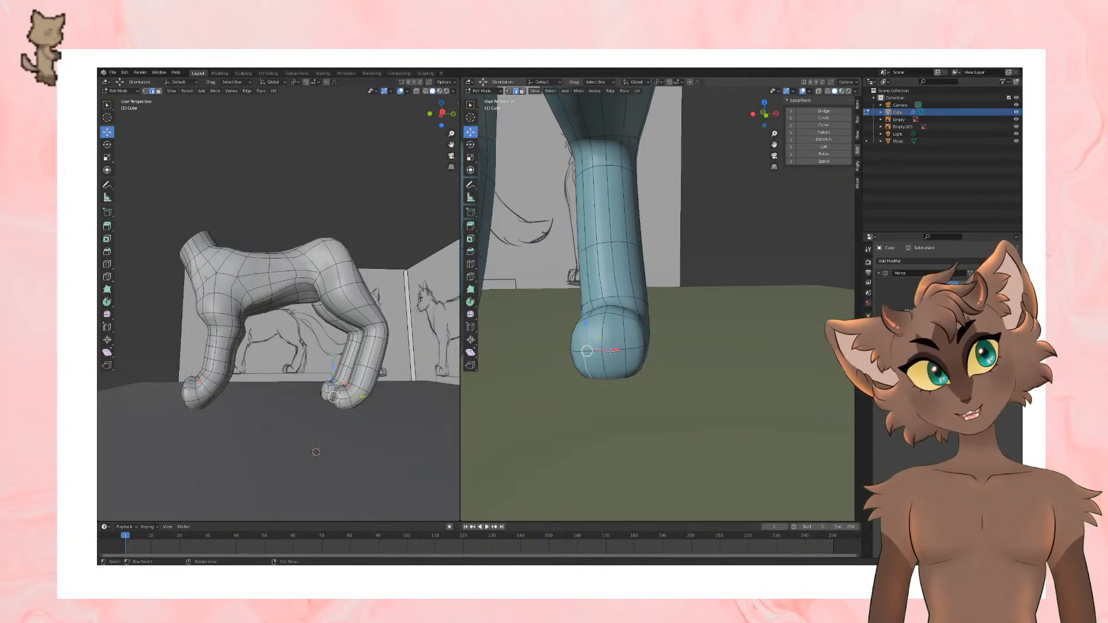
{"action": "left_click_drag", "start_coordinate": [616, 352], "coordinate": [647, 347]}
{"action": "left_click", "coordinate": [625, 334]}
{"action": "left_click", "coordinate": [626, 363], "text": "shift"}
{"action": "middle_click_drag", "start_coordinate": [647, 347], "coordinate": [675, 359]}
Step: Select the outer and inner side edges at the front paw's tip and move them to round the paw's outline
{"action": "scroll", "coordinate": [701, 361], "scroll_direction": "down", "scroll_amount": 5}
{"action": "scroll", "coordinate": [668, 371], "scroll_direction": "up", "scroll_amount": 3}
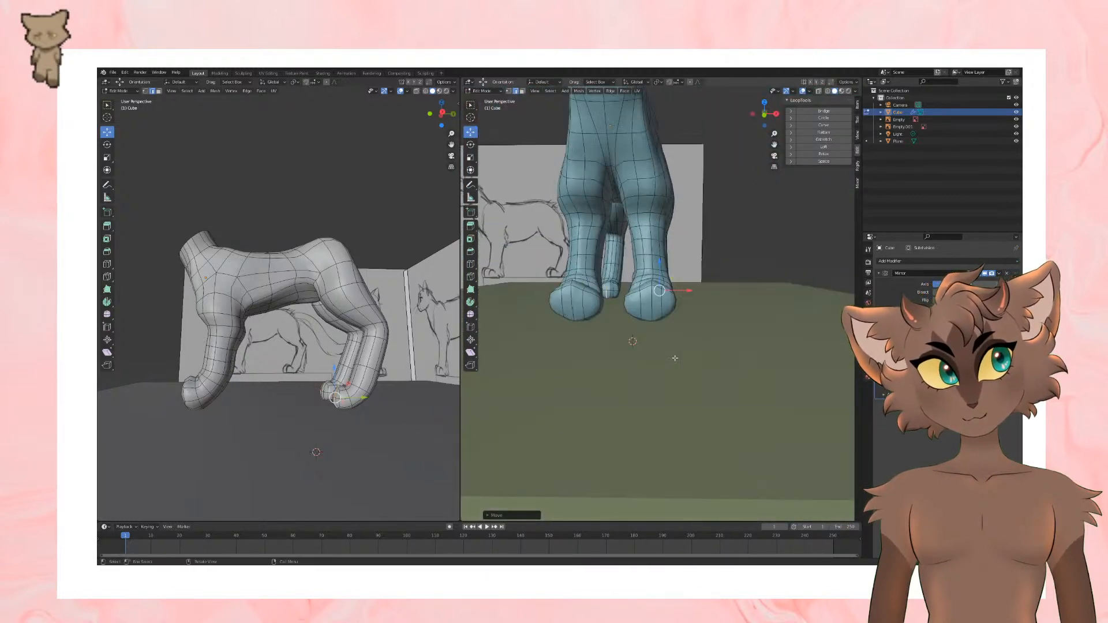
{"action": "scroll", "coordinate": [675, 359], "scroll_direction": "up", "scroll_amount": 2}
{"action": "left_click", "coordinate": [687, 304]}
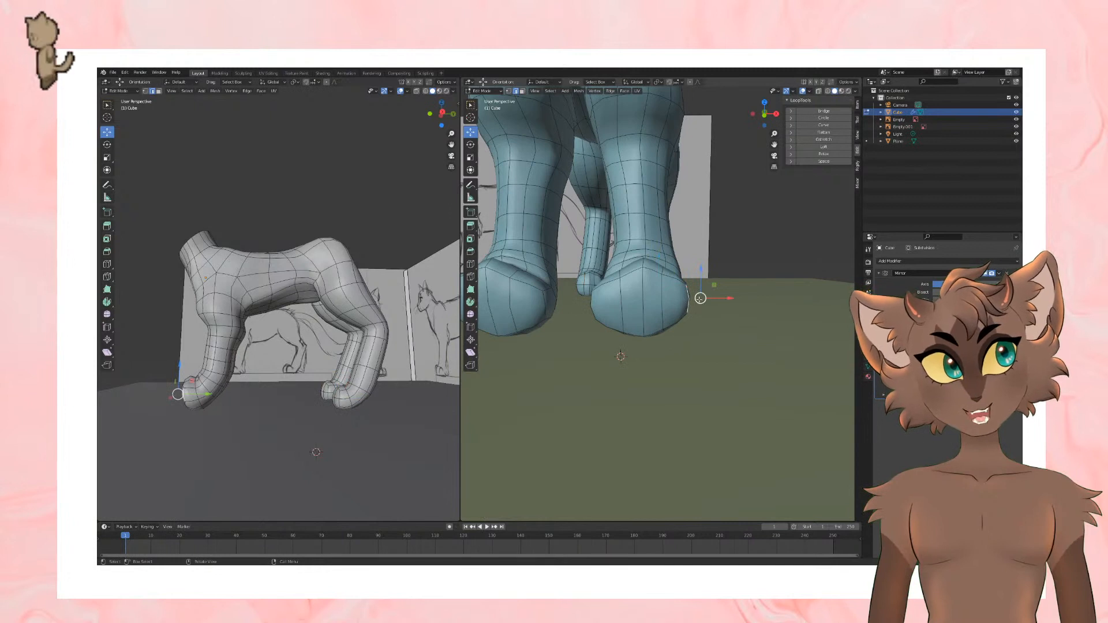
{"action": "left_click_drag", "start_coordinate": [700, 298], "coordinate": [693, 308]}
{"action": "left_click", "coordinate": [596, 305]}
{"action": "left_click_drag", "start_coordinate": [578, 306], "coordinate": [591, 312]}
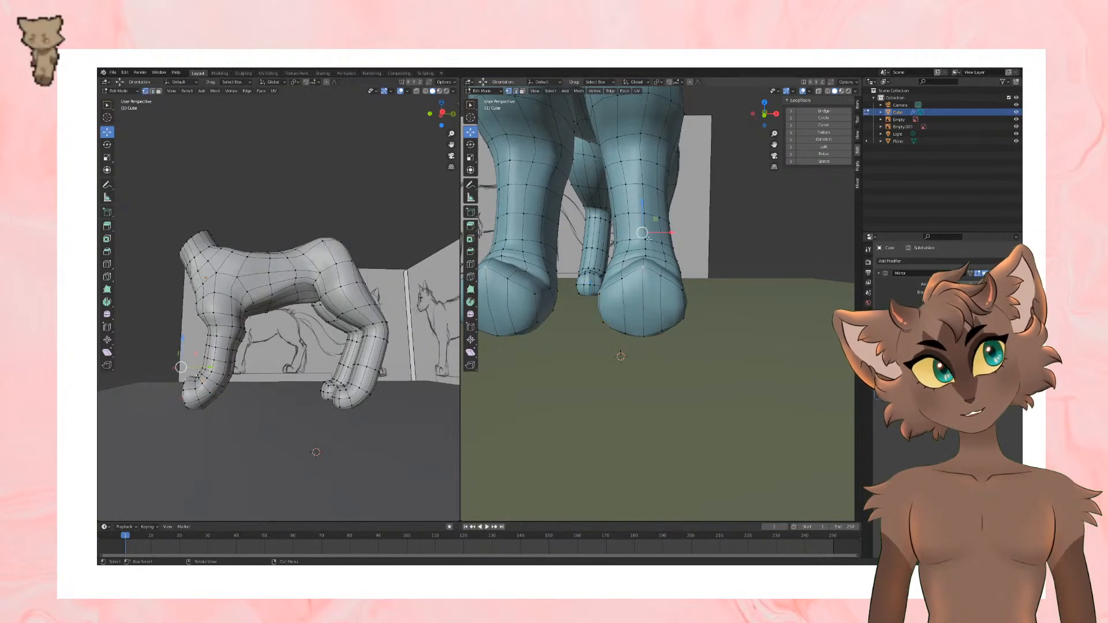
Step: Switch to vertex selection and move the vertices at the top of the front paw to refine its contour below the ankle
{"action": "left_click", "coordinate": [146, 90]}
{"action": "middle_click_drag", "start_coordinate": [645, 266], "coordinate": [585, 377]}
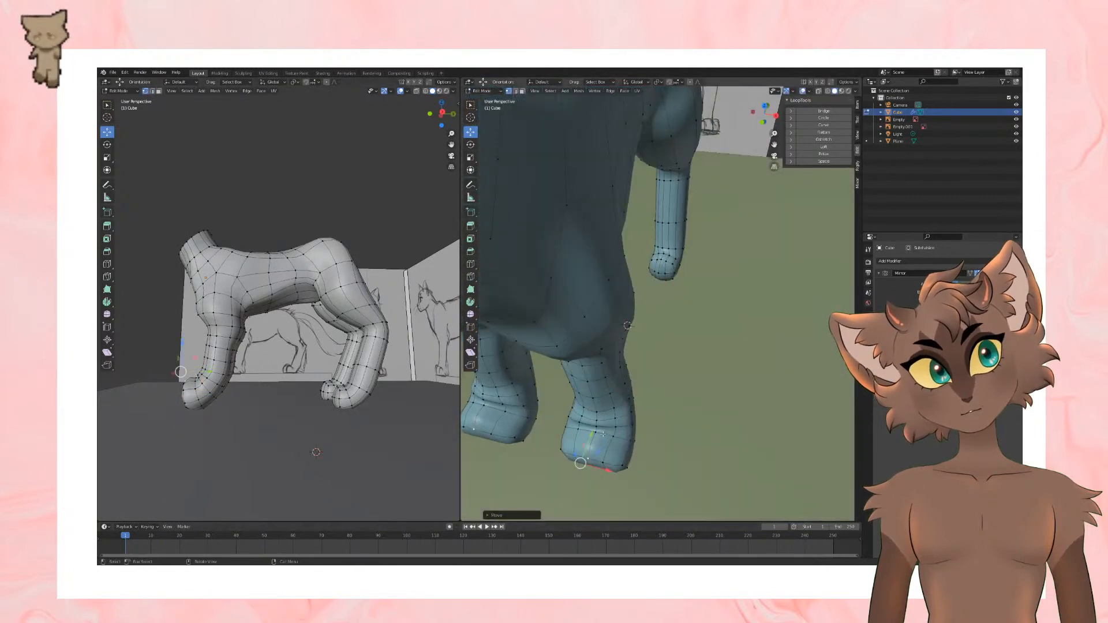
{"action": "mouse_move", "coordinate": [603, 433]}
{"action": "middle_mouse_down"}
{"action": "mouse_move", "coordinate": [710, 328]}
{"action": "mouse_move", "coordinate": [655, 278]}
{"action": "middle_mouse_up"}
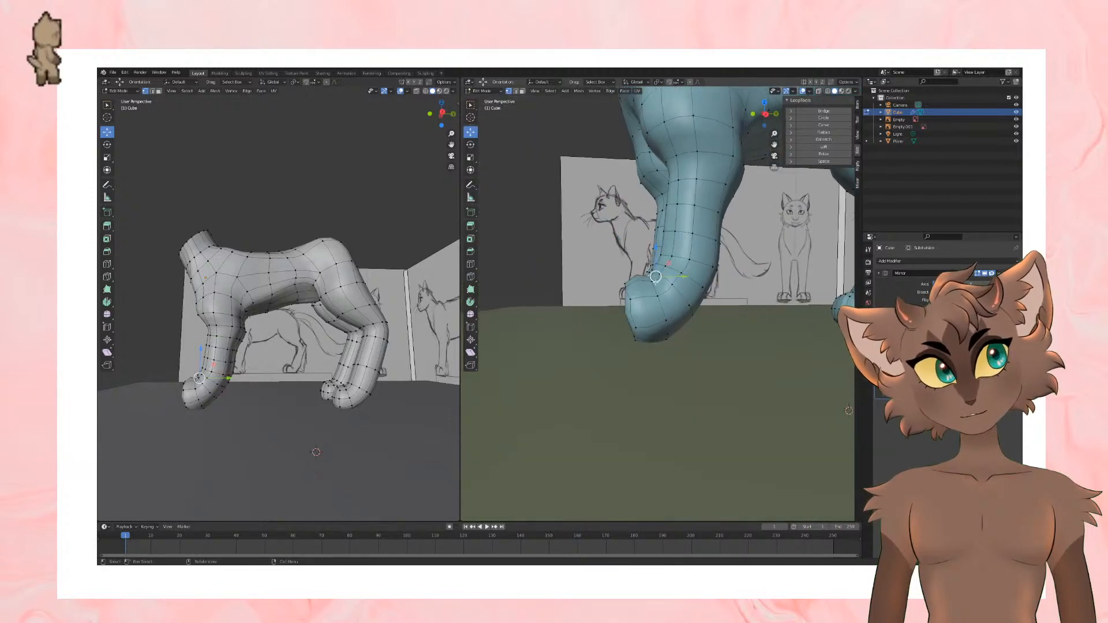
{"action": "left_click_drag", "start_coordinate": [656, 278], "coordinate": [652, 275]}
{"action": "middle_click_drag", "start_coordinate": [652, 274], "coordinate": [629, 357]}
{"action": "middle_click_drag", "start_coordinate": [629, 357], "coordinate": [604, 371]}
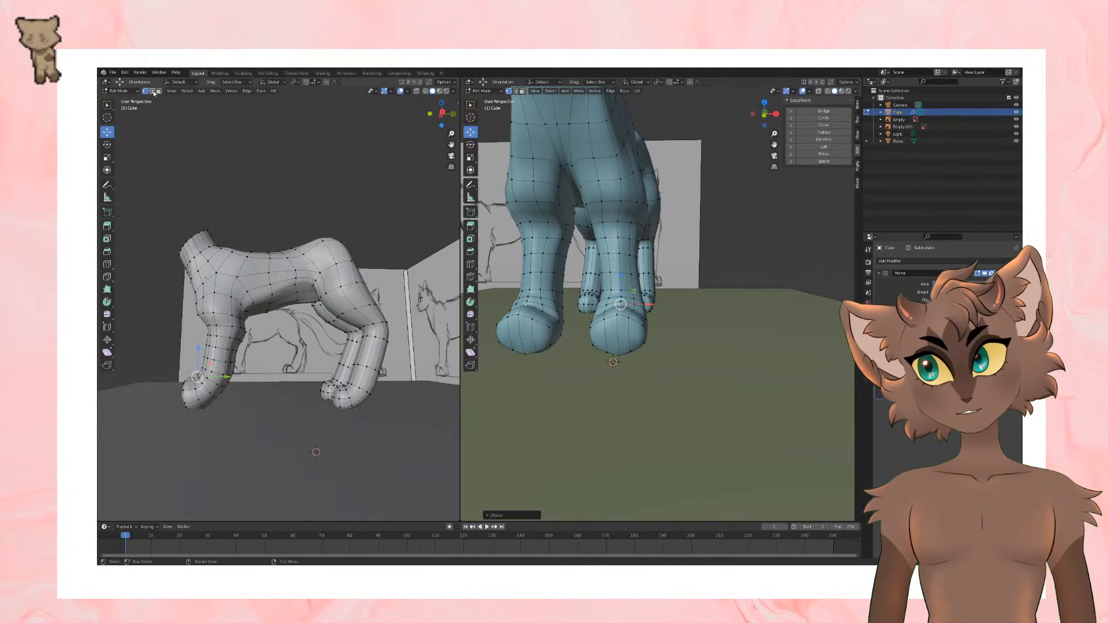
Step: Select the two lengthwise edges across the front paw's tip and bevel them into narrow strips between the toes
{"action": "left_click", "coordinate": [153, 91]}
{"action": "scroll", "coordinate": [660, 340], "scroll_direction": "up", "scroll_amount": 1}
{"action": "left_click", "coordinate": [586, 344], "text": "alt"}
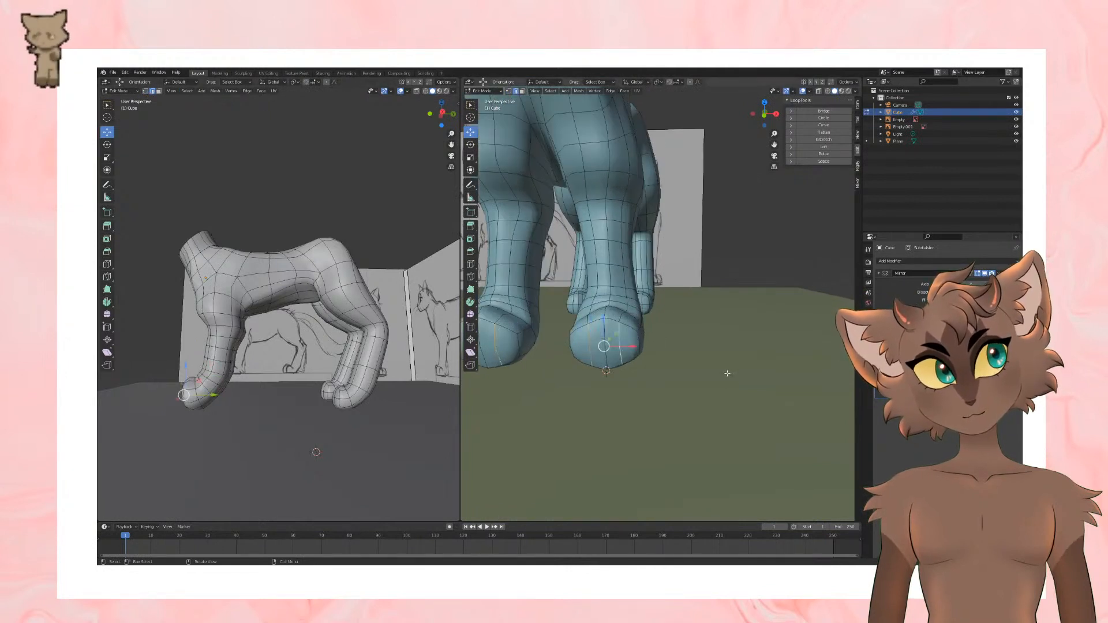
{"action": "key", "text": "ctrl+b"}
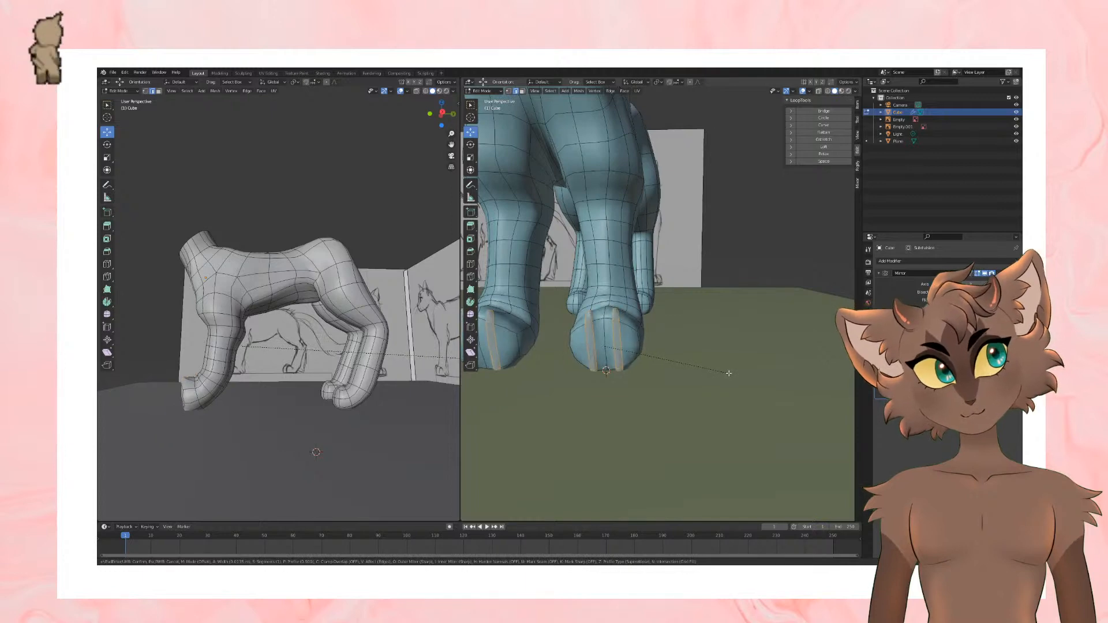
{"action": "left_click", "coordinate": [729, 374]}
{"action": "middle_click_drag", "start_coordinate": [729, 373], "coordinate": [746, 411]}
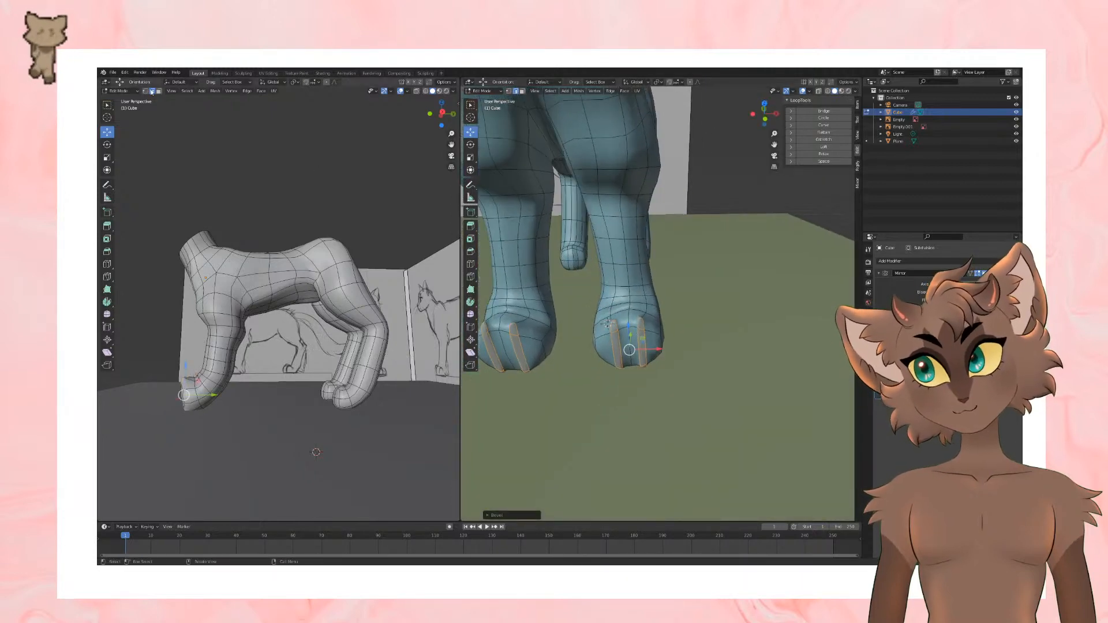
Step: Switch to vertex selection and merge the upper end vertices of both bevelled strips on the front paw, using At Center
{"action": "key", "text": "1"}
{"action": "scroll", "coordinate": [630, 426], "scroll_direction": "up", "scroll_amount": 6}
{"action": "left_click", "coordinate": [562, 367]}
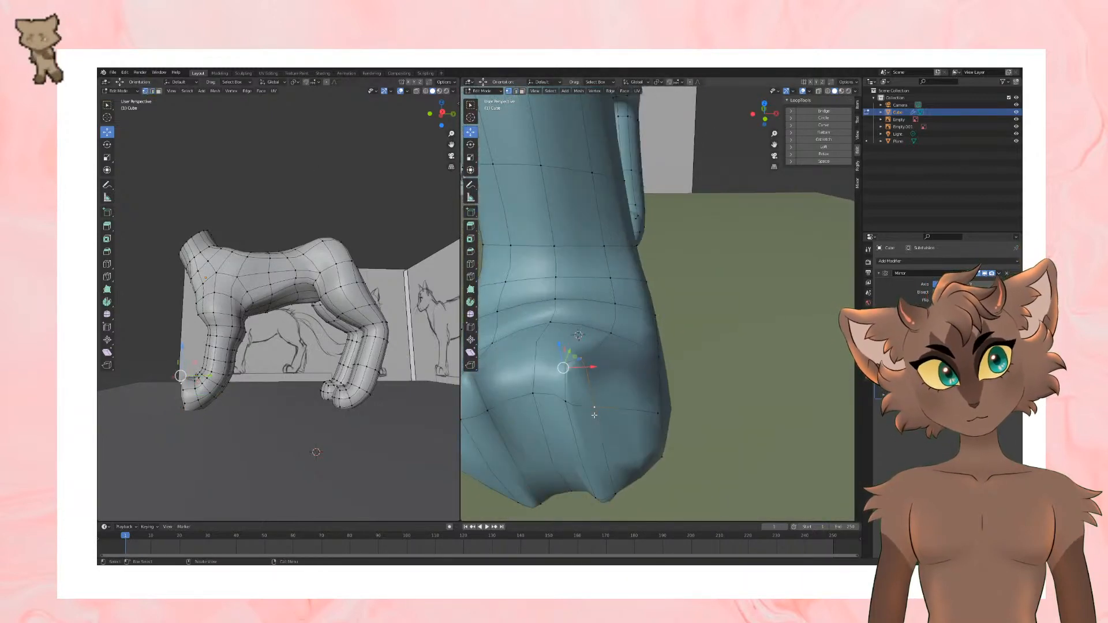
{"action": "right_click", "coordinate": [595, 414]}
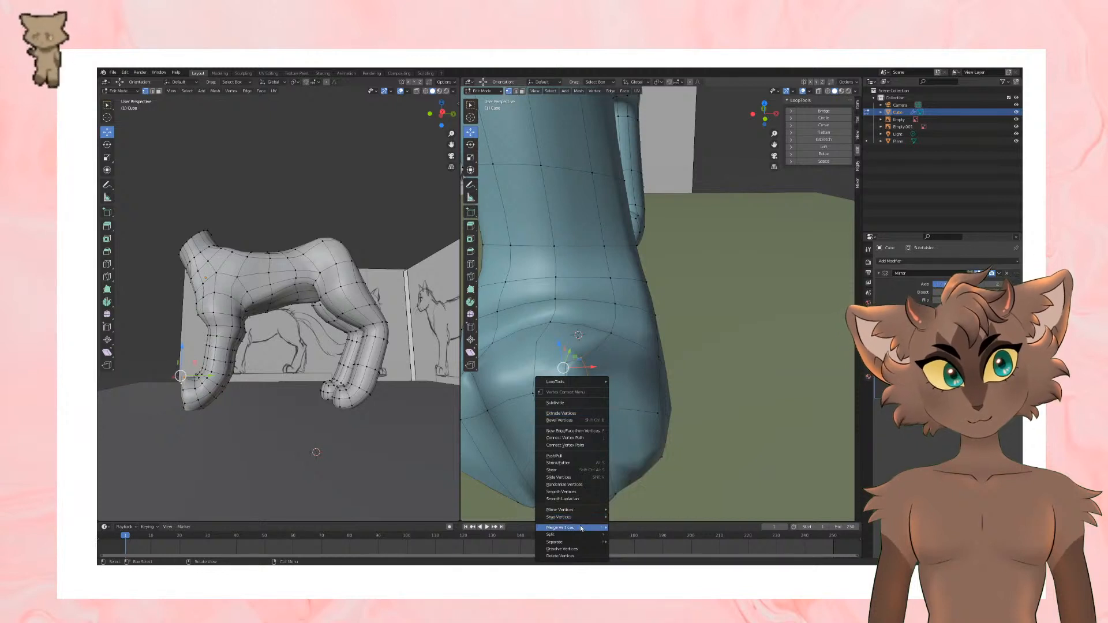
{"action": "mouse_move", "coordinate": [581, 528]}
{"action": "left_click", "coordinate": [626, 502]}
{"action": "middle_click_drag", "start_coordinate": [583, 407], "coordinate": [678, 401], "text": "shift"}
{"action": "left_click", "coordinate": [584, 375]}
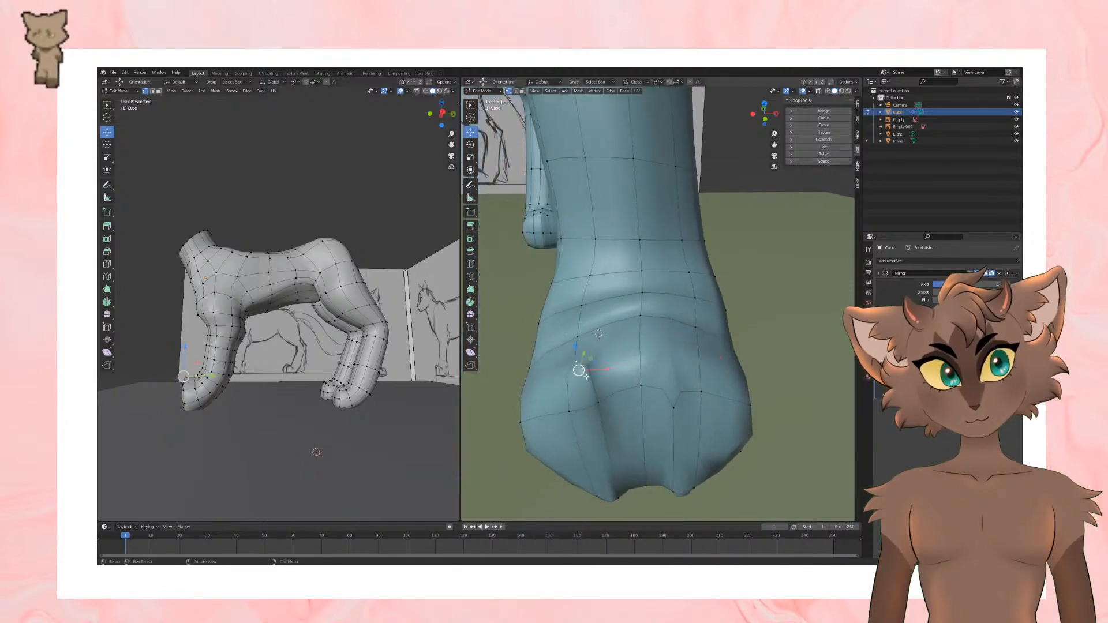
{"action": "right_click", "coordinate": [599, 402]}
{"action": "mouse_move", "coordinate": [600, 404]}
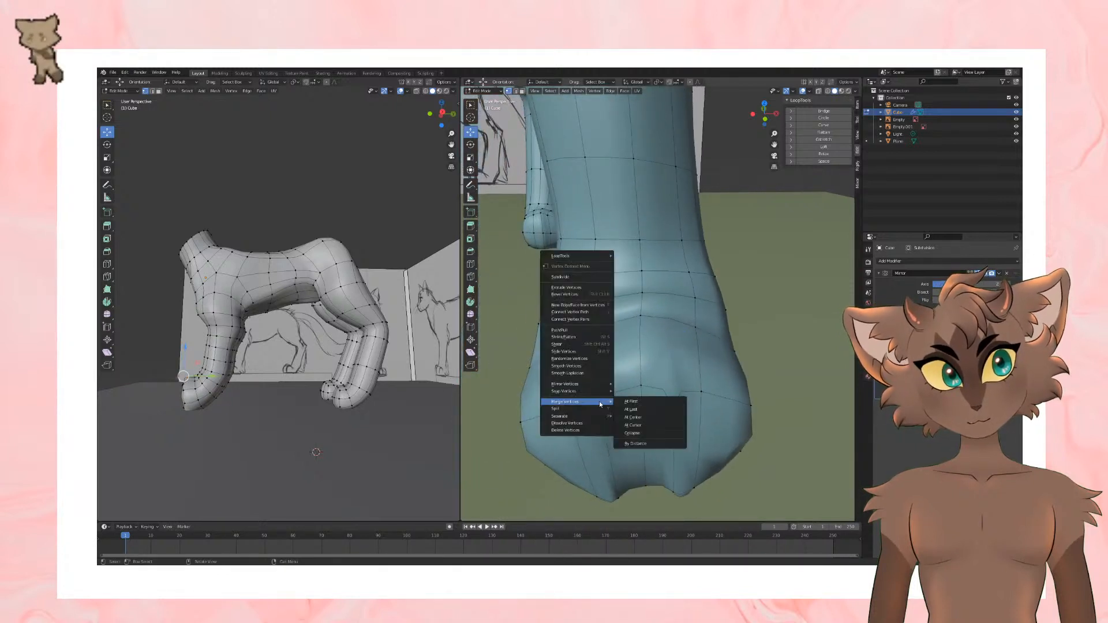
{"action": "left_click", "coordinate": [656, 417]}
Step: Merge the lower end vertices of both bevelled strips on the underside of the front paw
{"action": "middle_click_drag", "start_coordinate": [674, 449], "coordinate": [663, 384]}
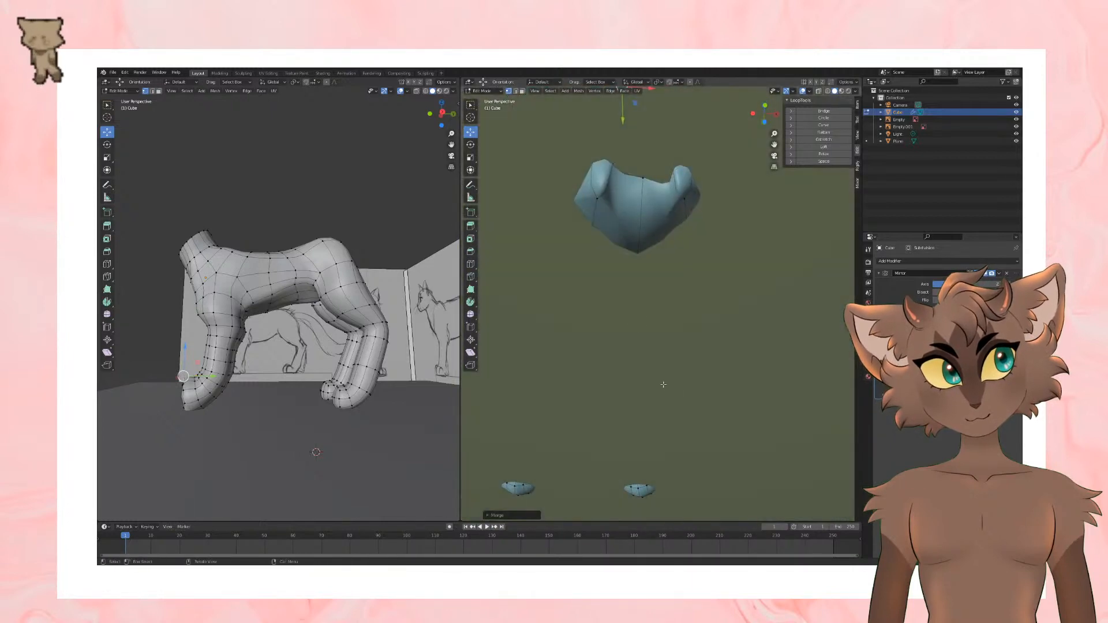
{"action": "left_click", "coordinate": [602, 201]}
{"action": "middle_click_drag", "start_coordinate": [603, 202], "coordinate": [604, 312], "text": "shift"}
{"action": "scroll", "coordinate": [605, 308], "scroll_direction": "up", "scroll_amount": 5}
{"action": "middle_click_drag", "start_coordinate": [531, 258], "coordinate": [563, 465]}
{"action": "right_click", "coordinate": [563, 465]}
{"action": "mouse_move", "coordinate": [563, 465]}
{"action": "left_click", "coordinate": [616, 482]}
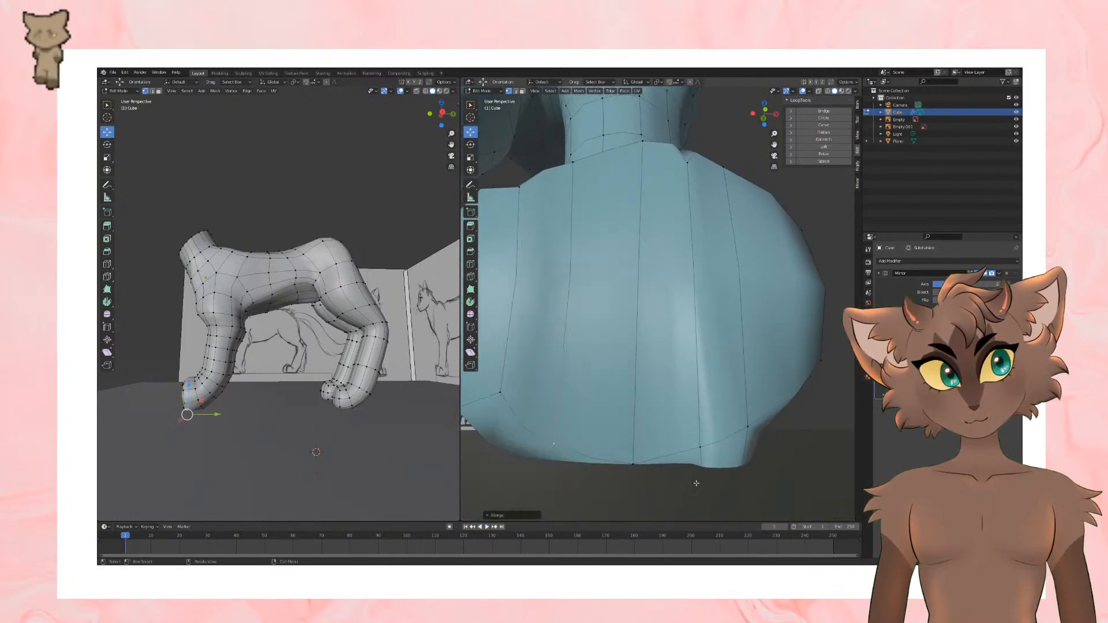
{"action": "middle_click_drag", "start_coordinate": [700, 449], "coordinate": [620, 192]}
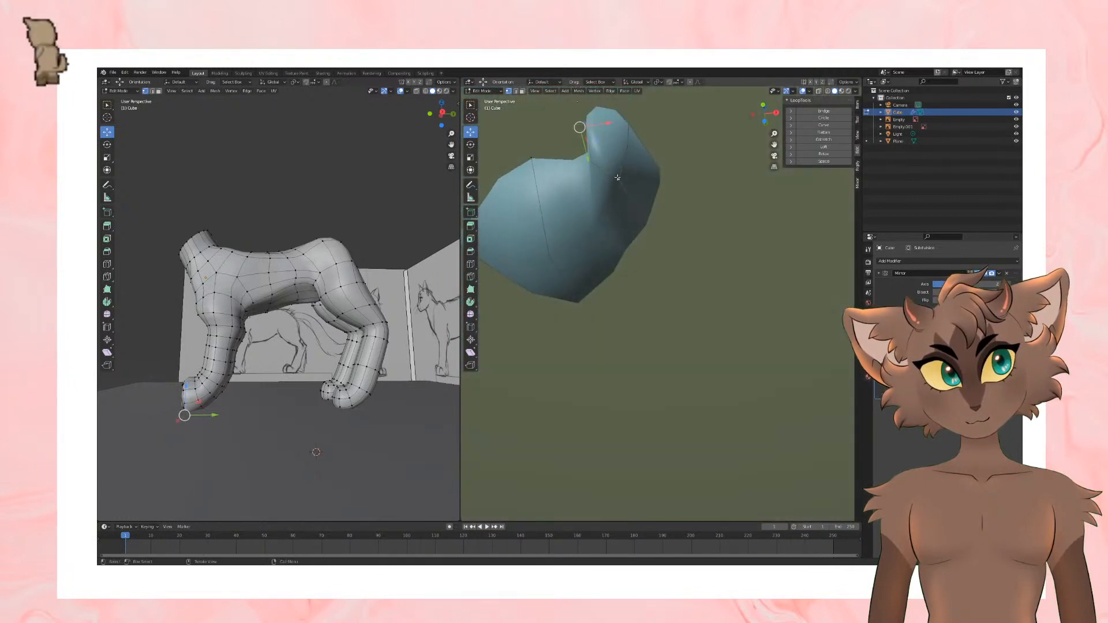
{"action": "right_click", "coordinate": [622, 181]}
{"action": "mouse_move", "coordinate": [600, 221]}
{"action": "left_click", "coordinate": [643, 242]}
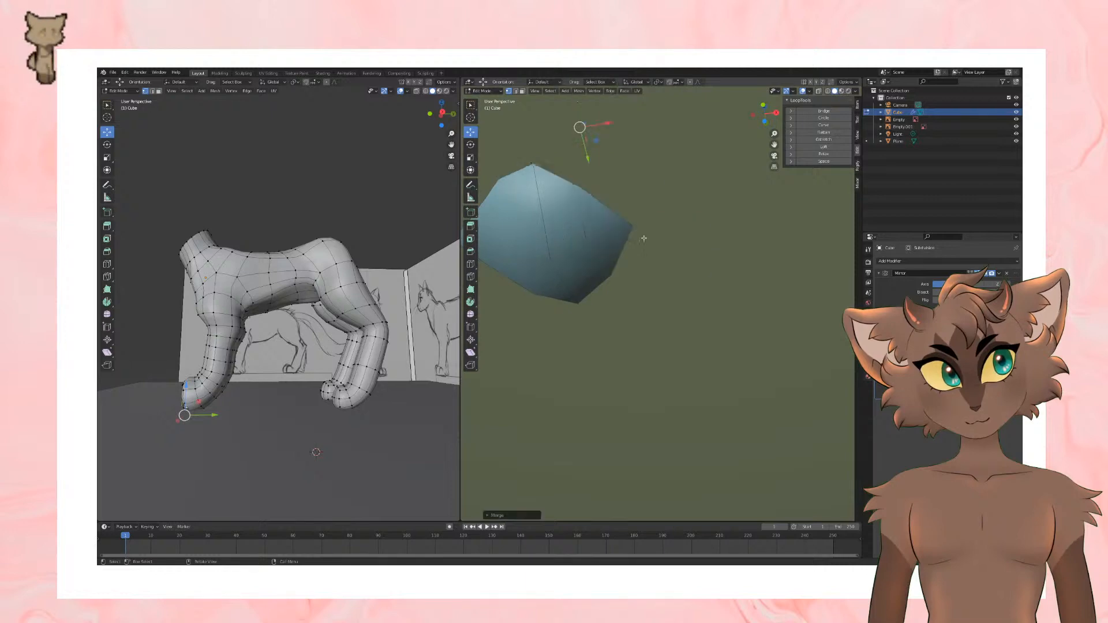
Step: Select the middle vertex on top of the hind paw and move it slightly upward
{"action": "key", "text": "KP_Decimal"}
{"action": "middle_click_drag", "start_coordinate": [614, 339], "coordinate": [587, 322]}
{"action": "mouse_move", "coordinate": [730, 329]}
{"action": "middle_mouse_down"}
{"action": "mouse_move", "coordinate": [652, 353]}
{"action": "mouse_move", "coordinate": [635, 374]}
{"action": "mouse_move", "coordinate": [665, 396]}
{"action": "middle_mouse_up"}
{"action": "scroll", "coordinate": [660, 360], "scroll_direction": "up", "scroll_amount": 4}
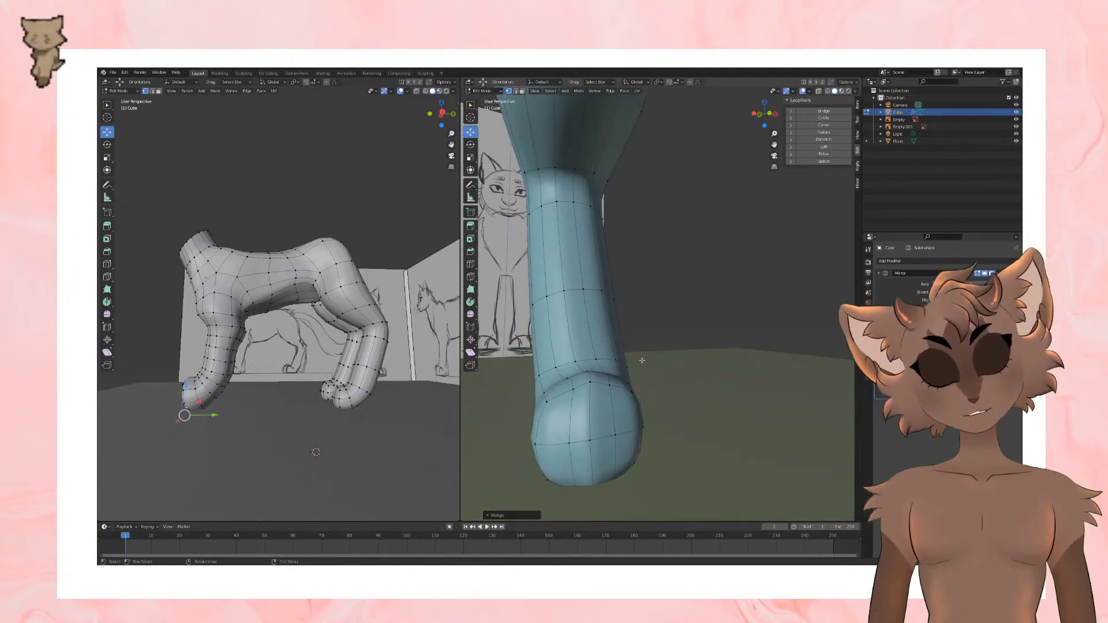
{"action": "middle_click_drag", "start_coordinate": [591, 382], "coordinate": [616, 422]}
{"action": "middle_click_drag", "start_coordinate": [664, 290], "coordinate": [634, 297]}
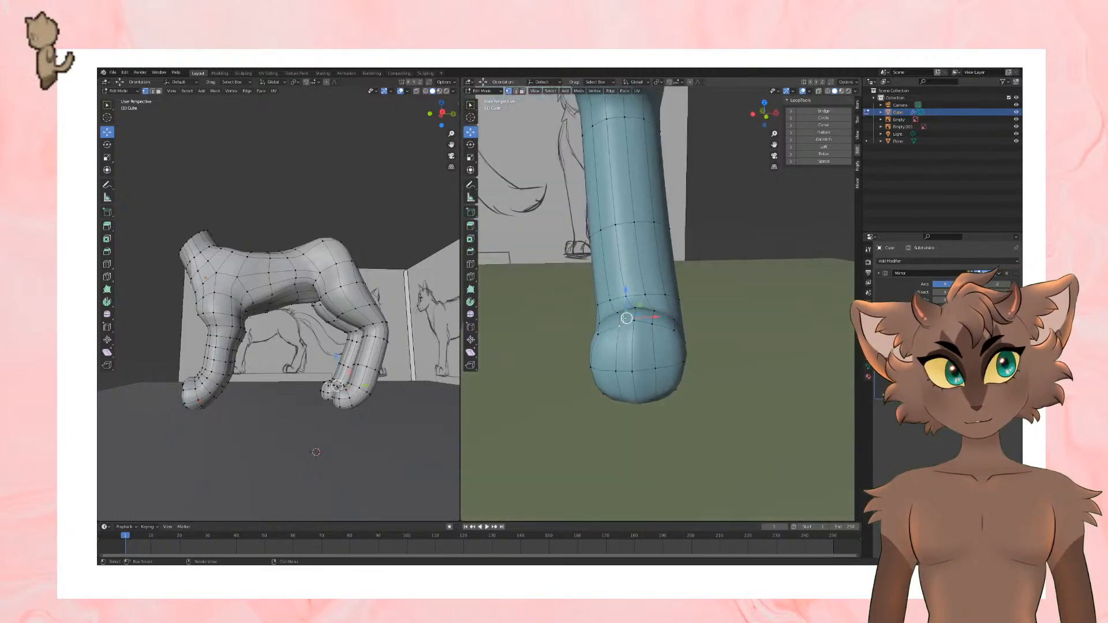
{"action": "left_click_drag", "start_coordinate": [630, 319], "coordinate": [631, 313]}
{"action": "scroll", "coordinate": [670, 398], "scroll_direction": "down", "scroll_amount": 2}
{"action": "middle_click_drag", "start_coordinate": [670, 398], "coordinate": [670, 359]}
{"action": "scroll", "coordinate": [668, 346], "scroll_direction": "down", "scroll_amount": 2}
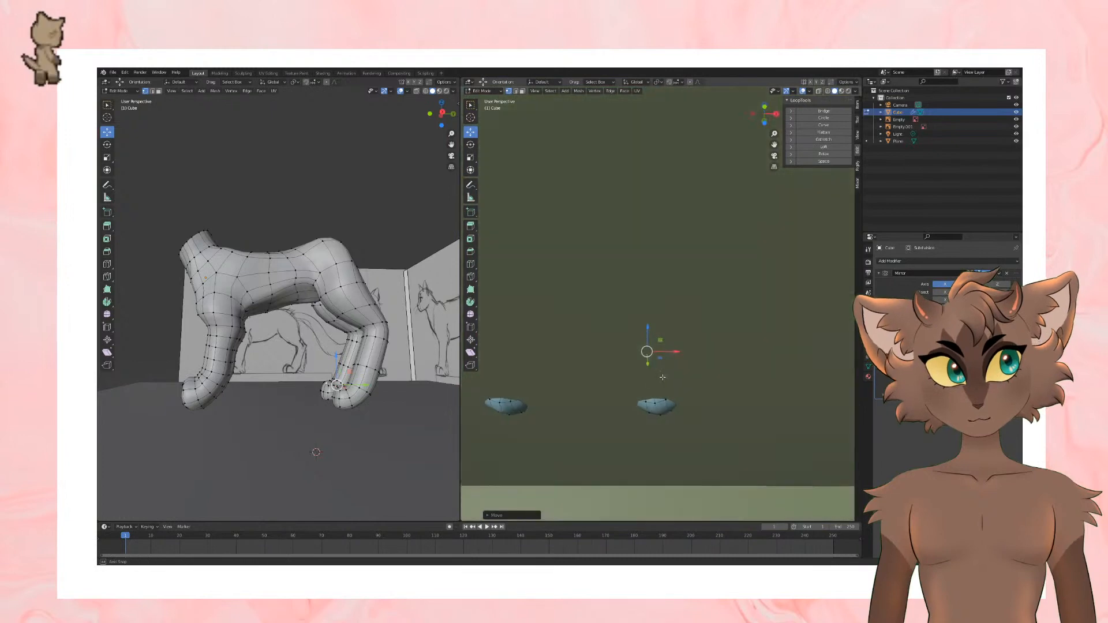
Step: Select a vertex on the front paw's toes and move it along Z to shape the toe height
{"action": "scroll", "coordinate": [663, 360], "scroll_direction": "up", "scroll_amount": 1}
{"action": "left_click", "coordinate": [654, 421]}
{"action": "middle_click_drag", "start_coordinate": [742, 483], "coordinate": [746, 420]}
{"action": "middle_click_drag", "start_coordinate": [681, 459], "coordinate": [646, 399]}
{"action": "key", "text": "g"}
{"action": "key", "text": "z"}
{"action": "left_click", "coordinate": [630, 385]}
{"action": "scroll", "coordinate": [646, 399], "scroll_direction": "down", "scroll_amount": 6}
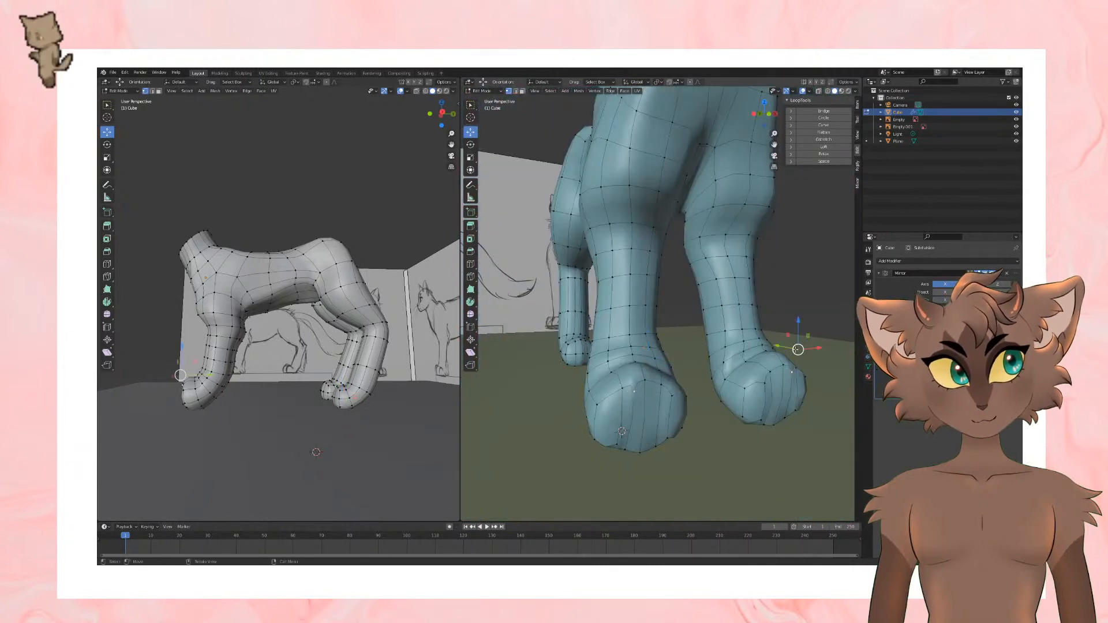
Step: Raise the upper vertices of the front paw to give the top of the toes more height
{"action": "left_click_drag", "start_coordinate": [797, 350], "coordinate": [796, 336]}
{"action": "middle_click_drag", "start_coordinate": [802, 353], "coordinate": [756, 341]}
{"action": "scroll", "coordinate": [768, 349], "scroll_direction": "up", "scroll_amount": 5}
{"action": "scroll", "coordinate": [651, 318], "scroll_direction": "down", "scroll_amount": 3}
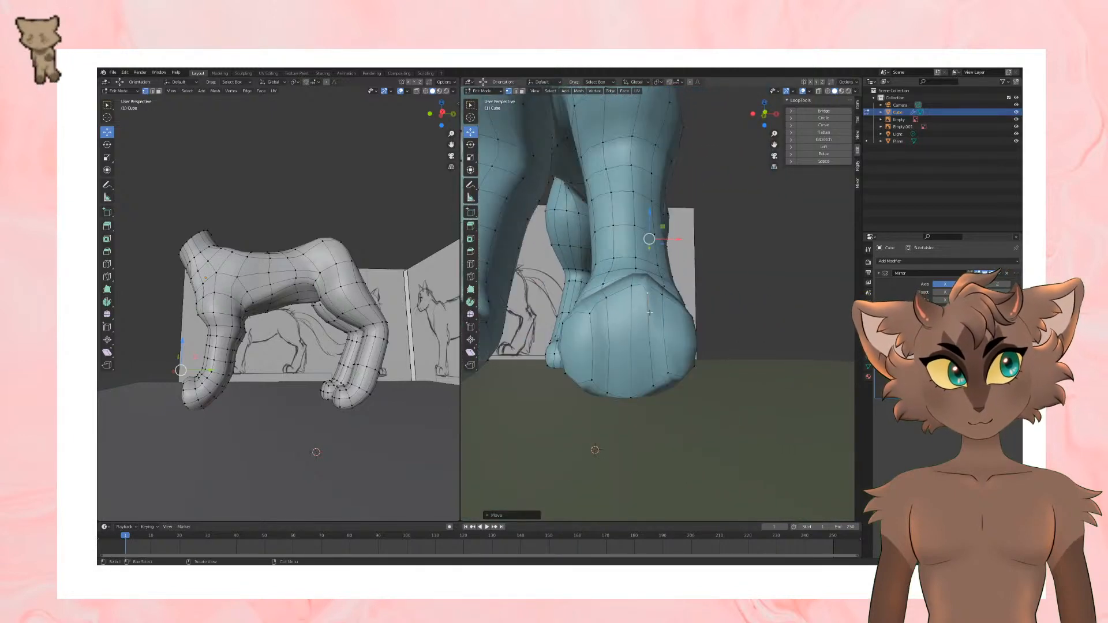
{"action": "scroll", "coordinate": [651, 313], "scroll_direction": "down", "scroll_amount": 6}
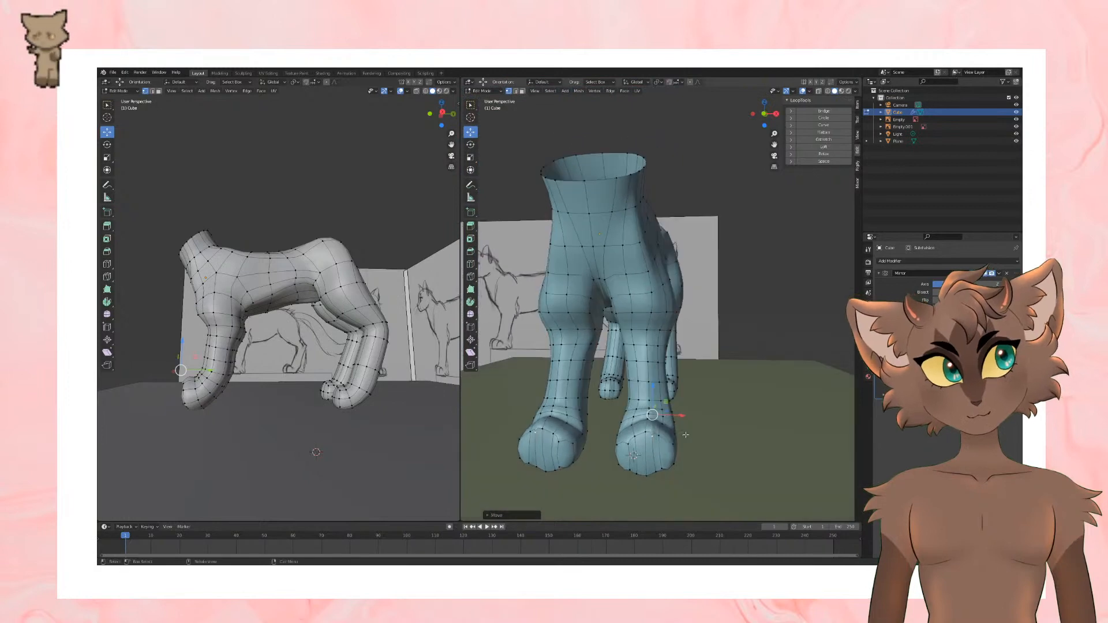
Step: Select the vertices at the top of the rump and move them to smooth the hip outline
{"action": "middle_click_drag", "start_coordinate": [685, 435], "coordinate": [651, 228]}
{"action": "left_click", "coordinate": [660, 272]}
{"action": "key", "text": "g"}
{"action": "left_click", "coordinate": [689, 230]}
{"action": "left_click_drag", "start_coordinate": [662, 229], "coordinate": [660, 228]}
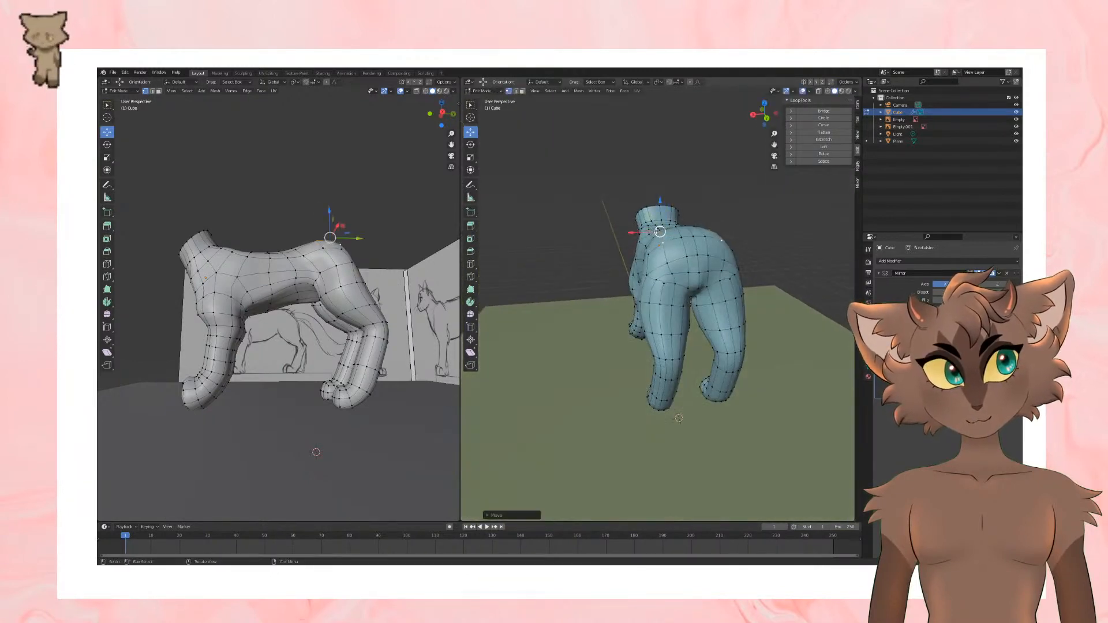
{"action": "middle_click_drag", "start_coordinate": [660, 227], "coordinate": [638, 269]}
{"action": "left_click", "coordinate": [636, 267]}
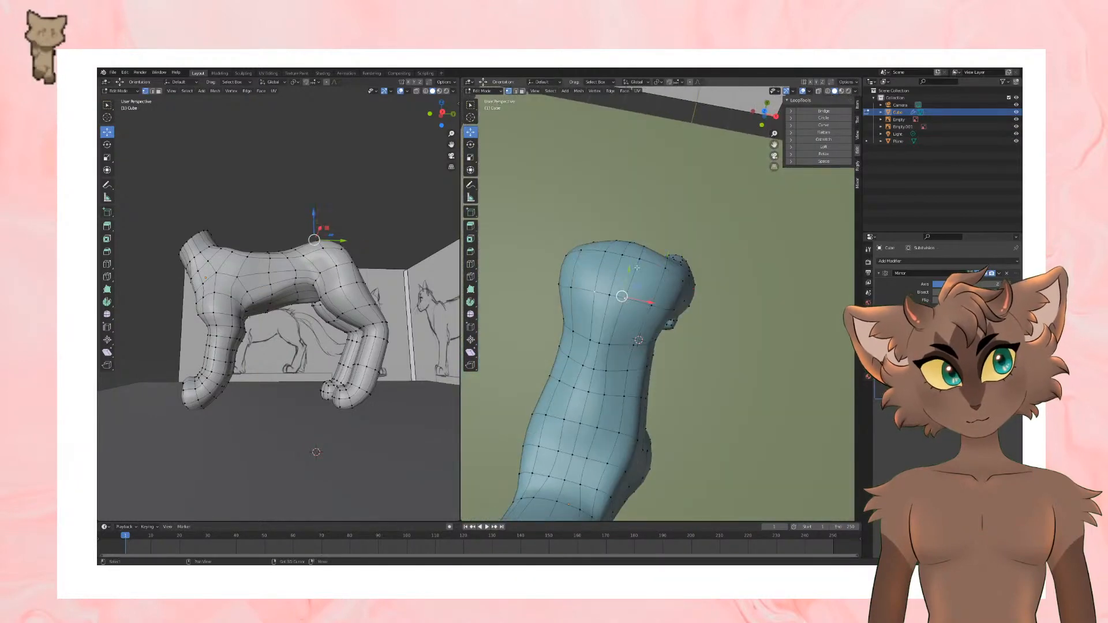
{"action": "left_click_drag", "start_coordinate": [645, 303], "coordinate": [648, 304]}
{"action": "middle_click_drag", "start_coordinate": [648, 304], "coordinate": [734, 365]}
Step: Select the toe faces between the narrow strips on the front paw and extrude them forward as separate toes
{"action": "left_click", "coordinate": [649, 340]}
{"action": "key", "text": "e"}
{"action": "left_click", "coordinate": [706, 355]}
{"action": "middle_click_drag", "start_coordinate": [698, 421], "coordinate": [660, 304]}
{"action": "scroll", "coordinate": [269, 408], "scroll_direction": "up", "scroll_amount": 3}
{"action": "middle_click_drag", "start_coordinate": [268, 409], "coordinate": [283, 400], "text": "shift"}
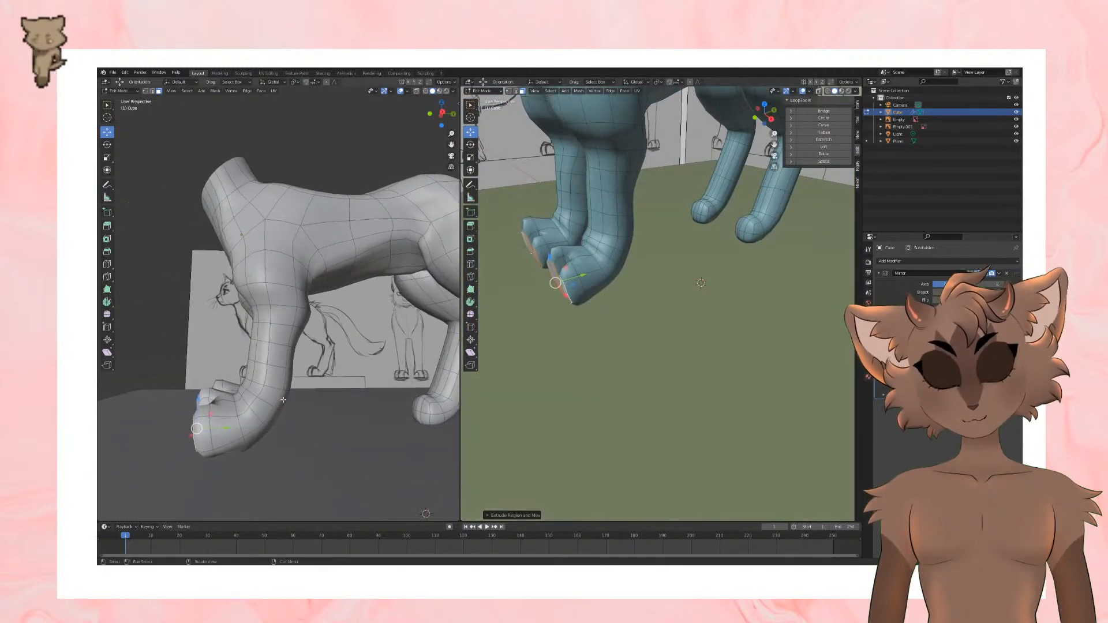
Step: Extrude the front paw's toe tips further forward to match the side reference and scale the end faces down
{"action": "key", "text": "KP_3"}
{"action": "scroll", "coordinate": [266, 403], "scroll_direction": "up", "scroll_amount": 2}
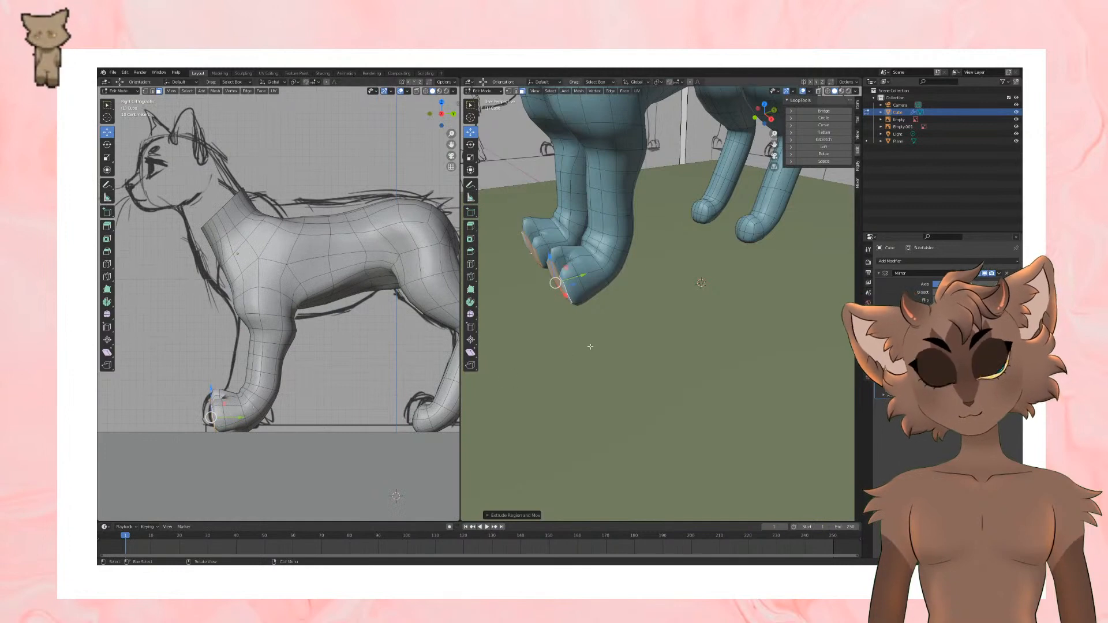
{"action": "middle_click_drag", "start_coordinate": [590, 347], "coordinate": [725, 319]}
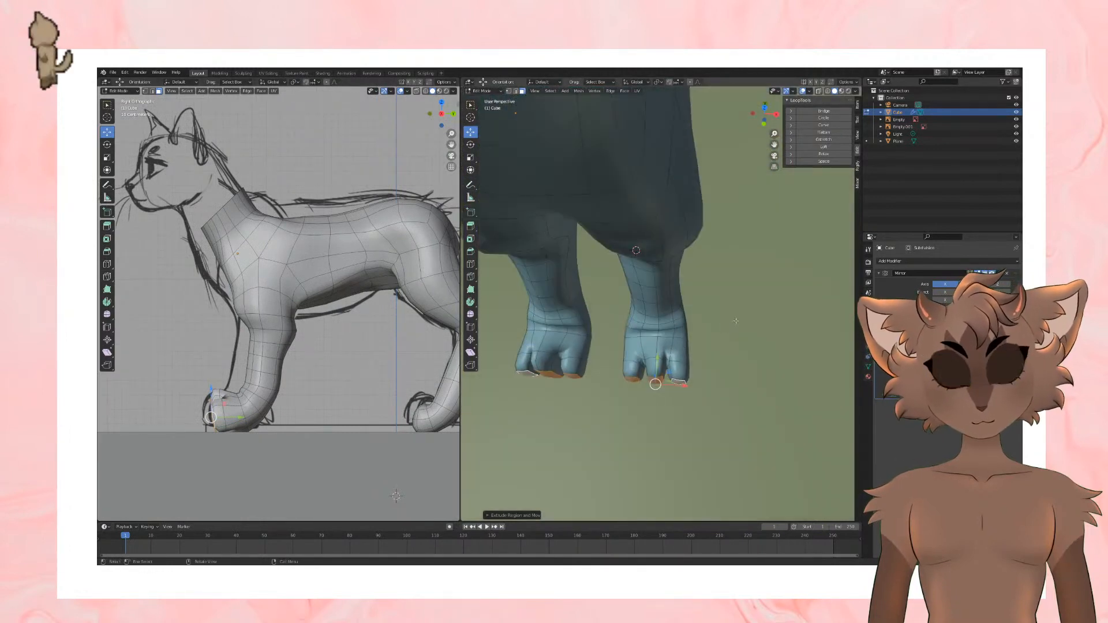
{"action": "key", "text": "s"}
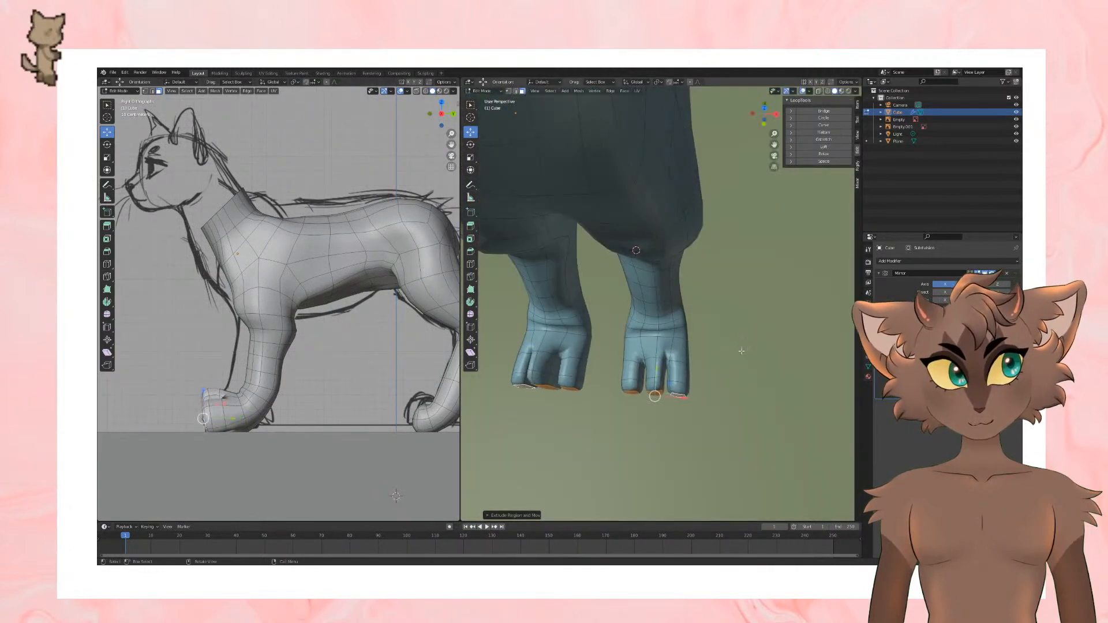
{"action": "left_click", "coordinate": [719, 388]}
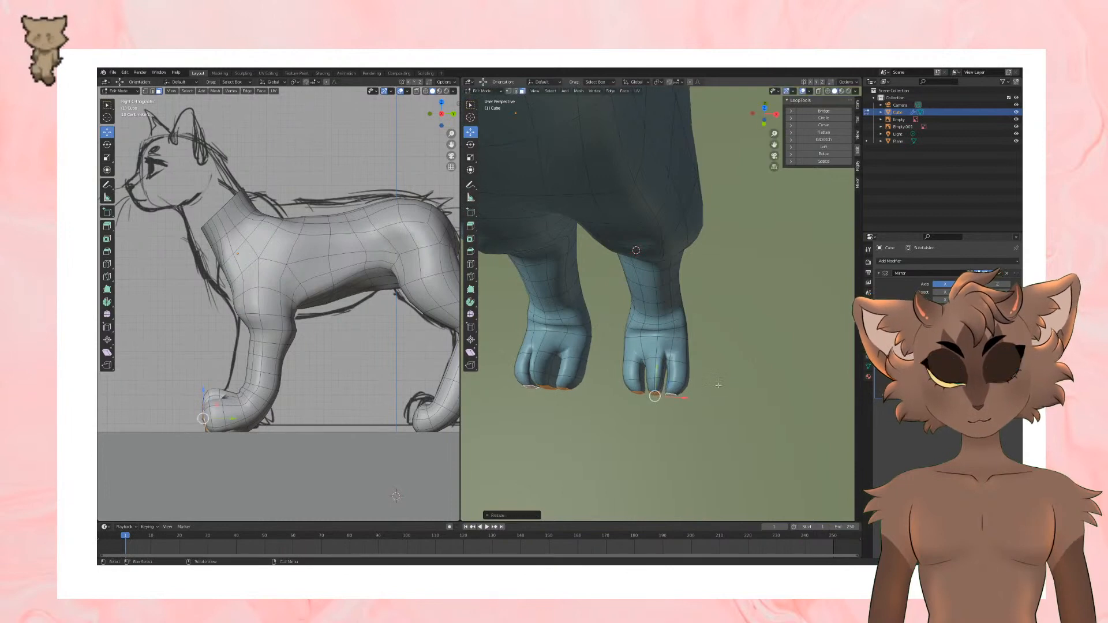
Step: Add a loop cut across the front paw's toes near their tips and return to the Move tool
{"action": "middle_click_drag", "start_coordinate": [718, 388], "coordinate": [719, 327]}
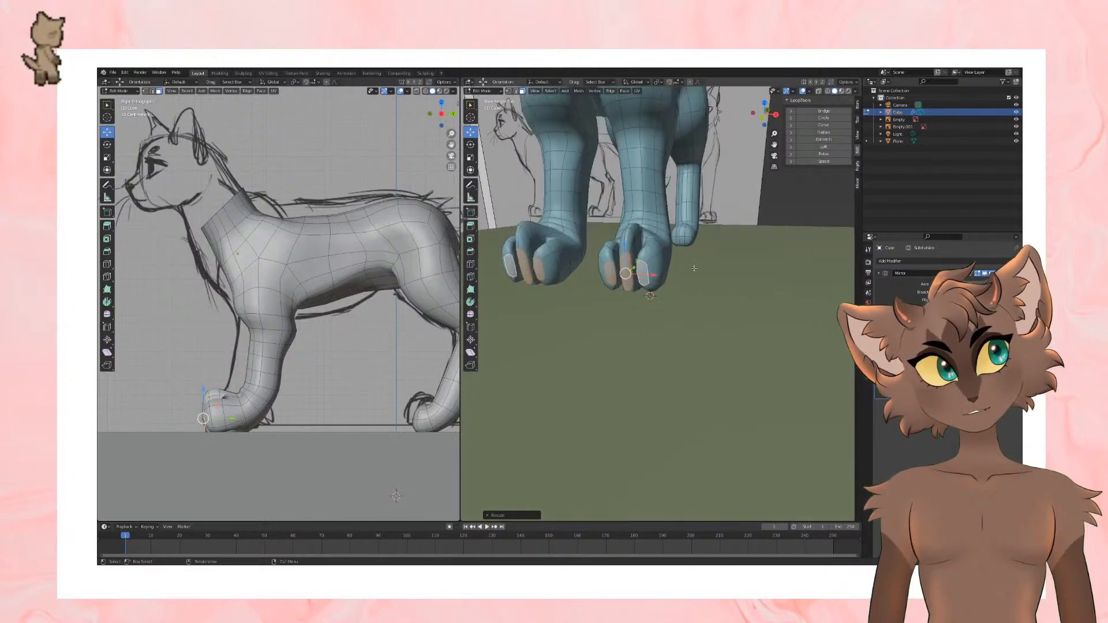
{"action": "mouse_move", "coordinate": [693, 268]}
{"action": "middle_mouse_down"}
{"action": "mouse_move", "coordinate": [666, 366]}
{"action": "mouse_move", "coordinate": [677, 352]}
{"action": "middle_mouse_up"}
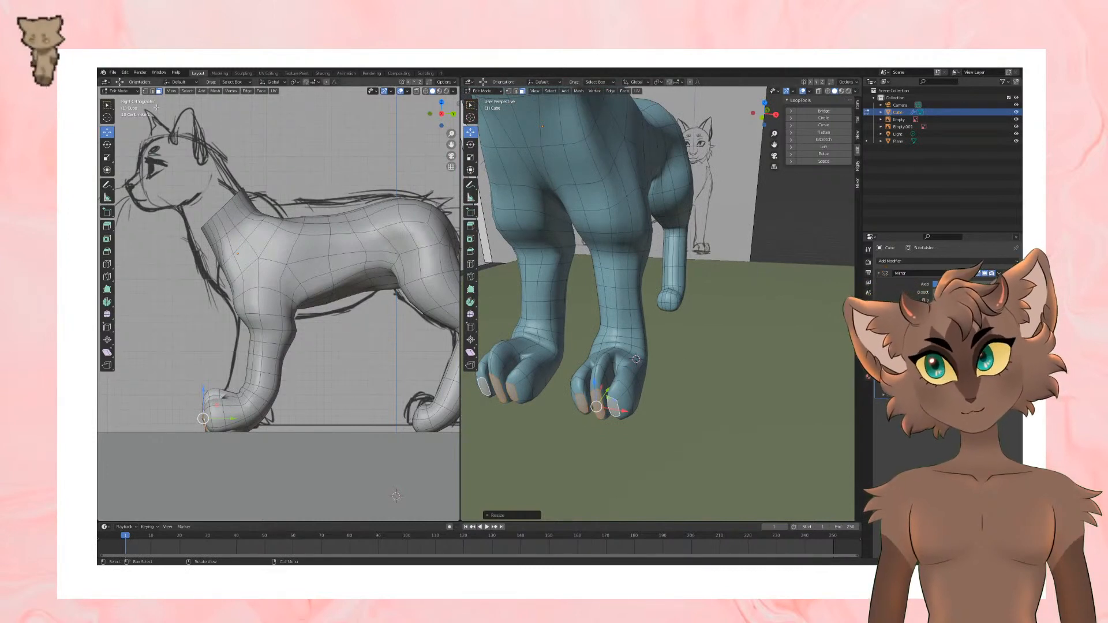
{"action": "middle_click_drag", "start_coordinate": [652, 254], "coordinate": [680, 334]}
{"action": "scroll", "coordinate": [670, 369], "scroll_direction": "up", "scroll_amount": 3}
{"action": "middle_click_drag", "start_coordinate": [649, 430], "coordinate": [732, 377]}
{"action": "left_click", "coordinate": [470, 264]}
{"action": "left_click", "coordinate": [664, 403]}
{"action": "scroll", "coordinate": [684, 392], "scroll_direction": "down", "scroll_amount": 4}
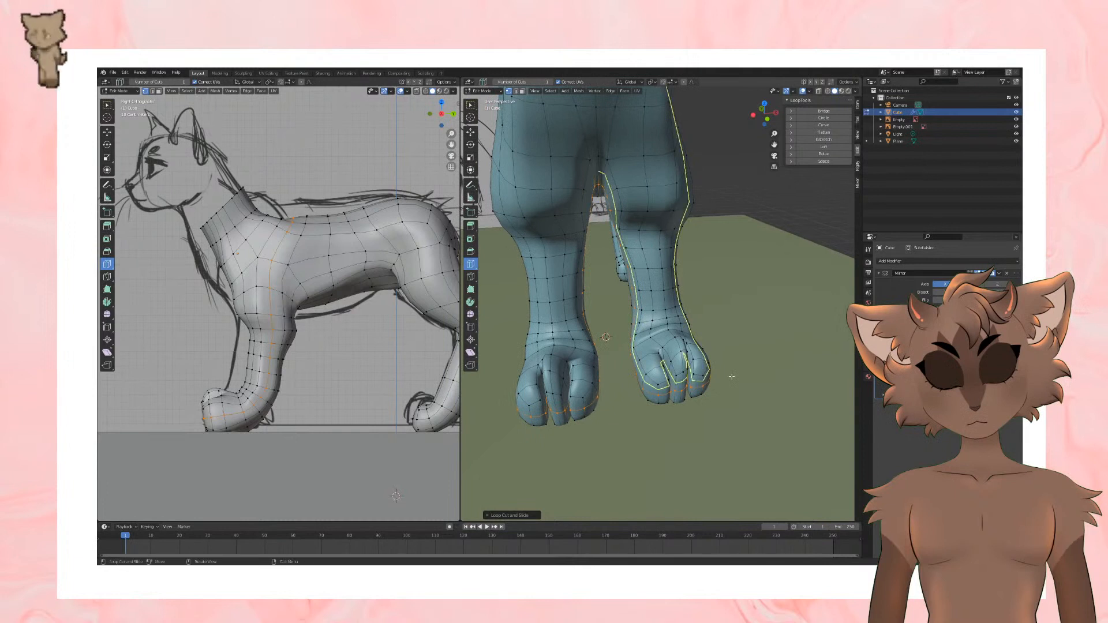
{"action": "middle_click_drag", "start_coordinate": [757, 417], "coordinate": [753, 393], "text": "shift"}
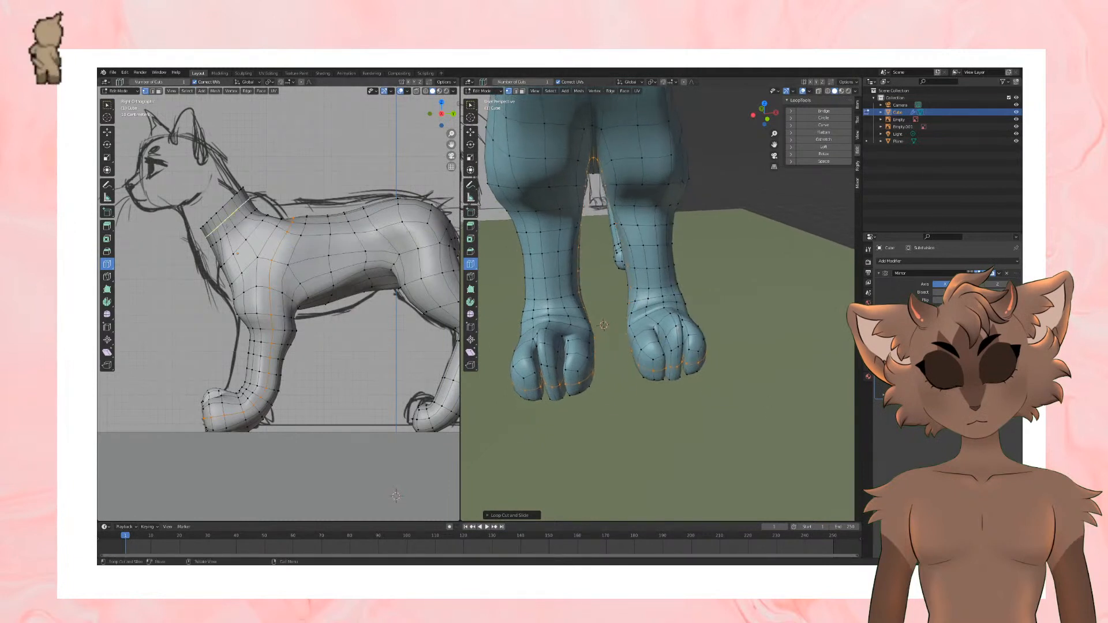
{"action": "left_click", "coordinate": [105, 134]}
{"action": "scroll", "coordinate": [702, 343], "scroll_direction": "up", "scroll_amount": 1}
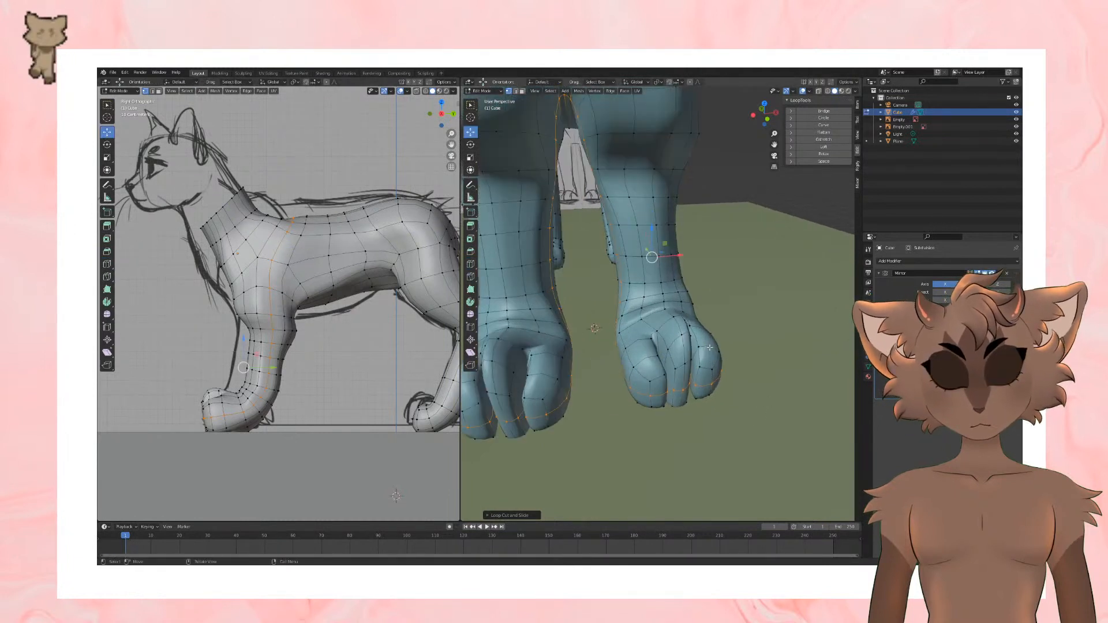
Step: Move the vertices along the front of the front paw's middle toe downward to round its profile
{"action": "scroll", "coordinate": [704, 344], "scroll_direction": "down", "scroll_amount": 1}
{"action": "middle_click_drag", "start_coordinate": [712, 344], "coordinate": [690, 375], "text": "shift"}
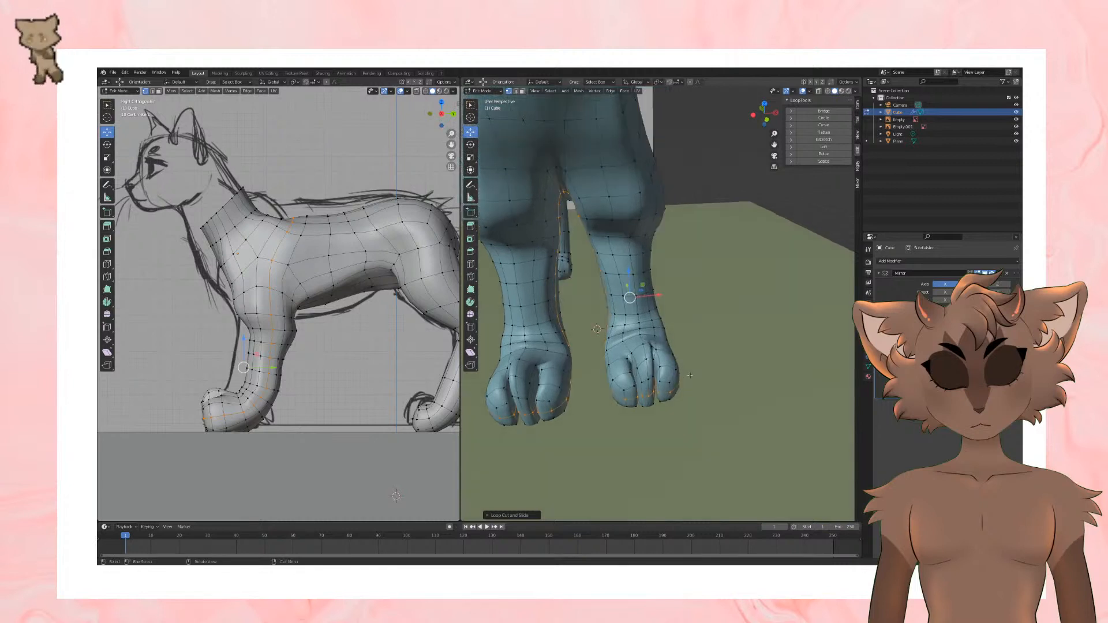
{"action": "scroll", "coordinate": [683, 390], "scroll_direction": "up", "scroll_amount": 1}
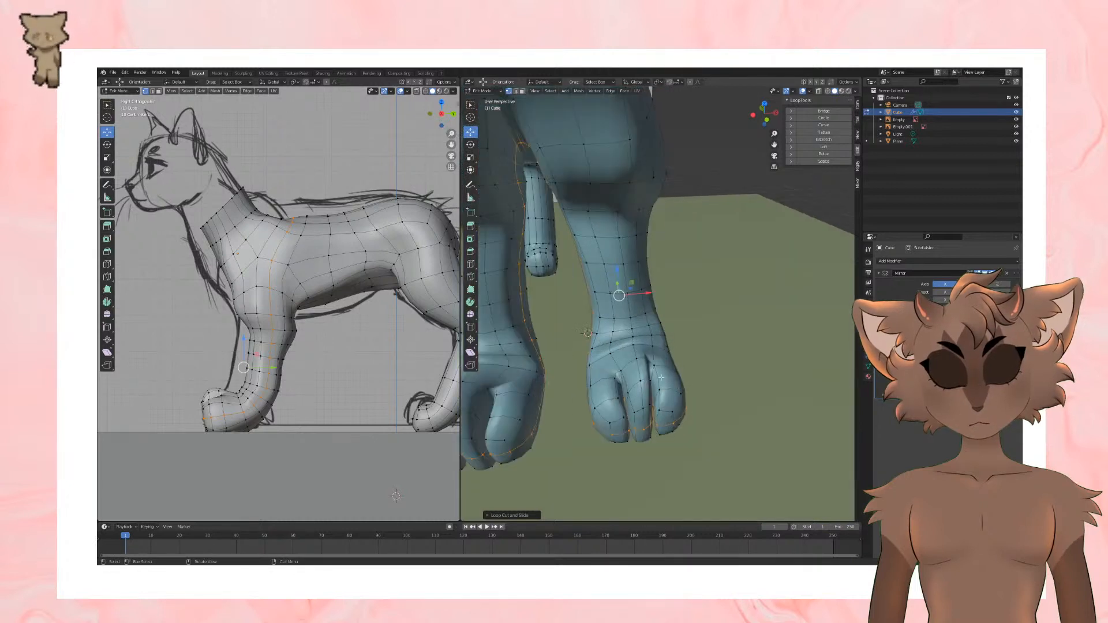
{"action": "middle_click_drag", "start_coordinate": [641, 371], "coordinate": [663, 326]}
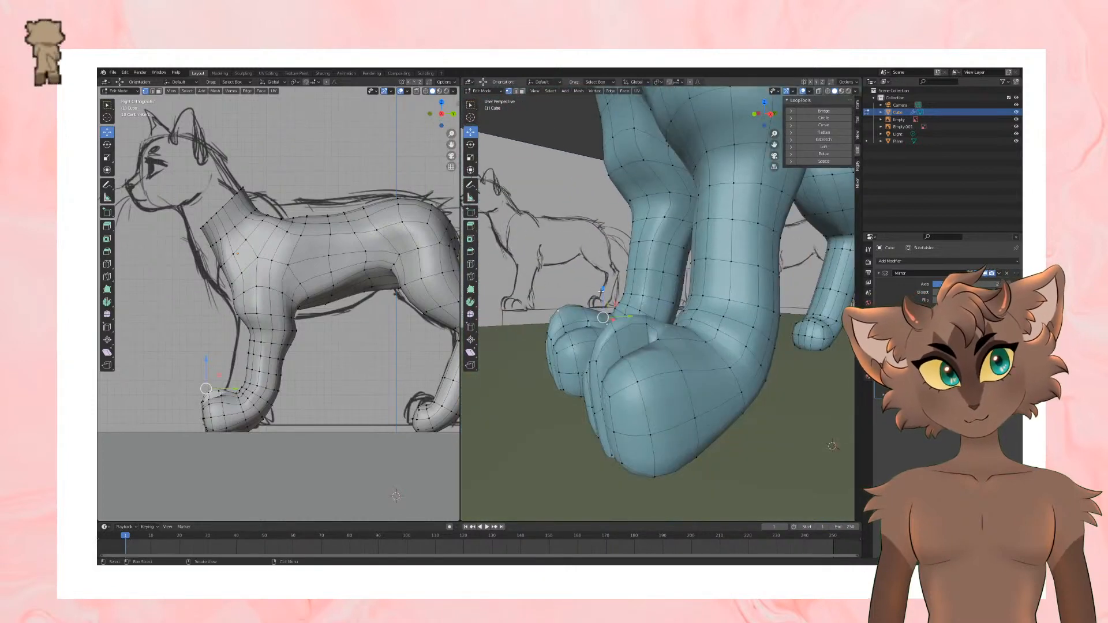
{"action": "middle_click_drag", "start_coordinate": [602, 292], "coordinate": [680, 378]}
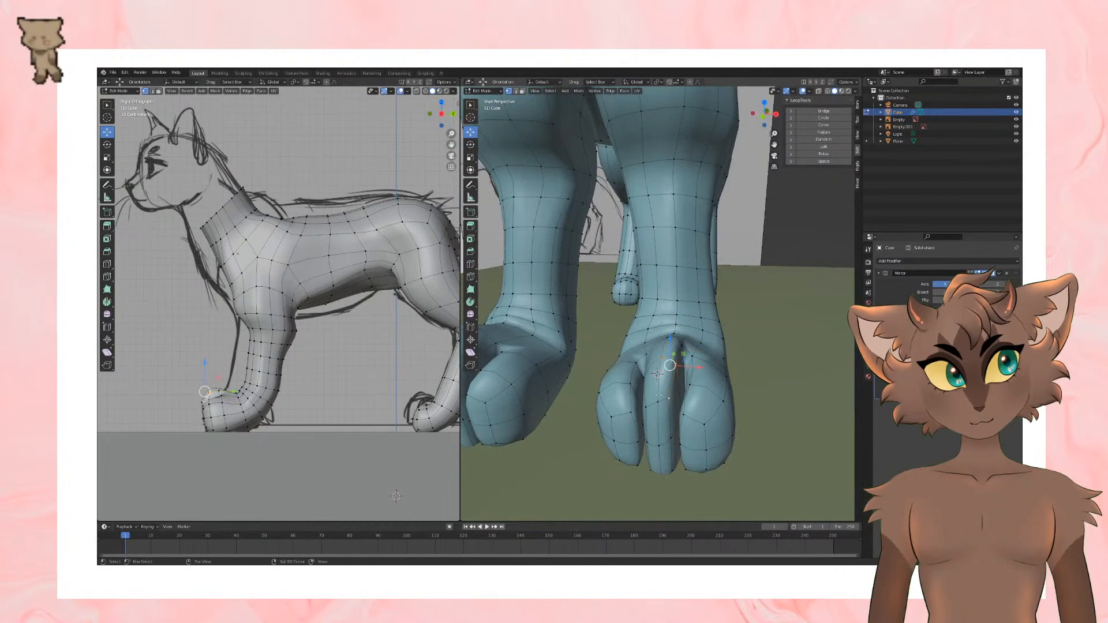
{"action": "left_click_drag", "start_coordinate": [669, 378], "coordinate": [668, 388]}
{"action": "middle_click_drag", "start_coordinate": [669, 388], "coordinate": [571, 369]}
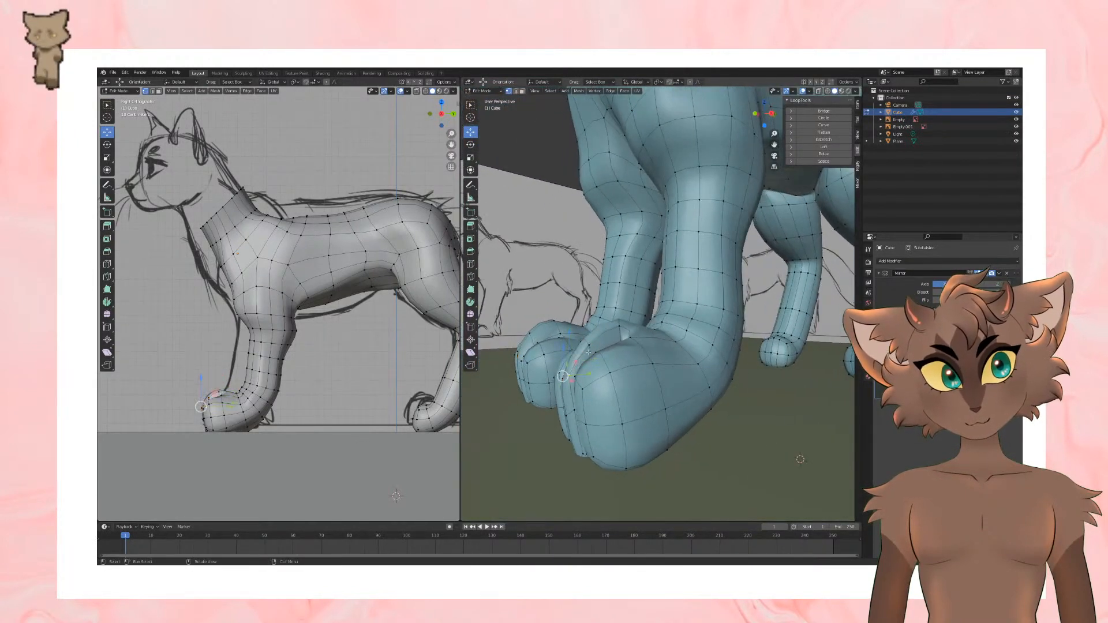
{"action": "left_click_drag", "start_coordinate": [582, 341], "coordinate": [581, 355]}
{"action": "middle_click_drag", "start_coordinate": [580, 356], "coordinate": [639, 334]}
{"action": "left_click_drag", "start_coordinate": [632, 330], "coordinate": [634, 348]}
{"action": "middle_click_drag", "start_coordinate": [634, 348], "coordinate": [672, 351]}
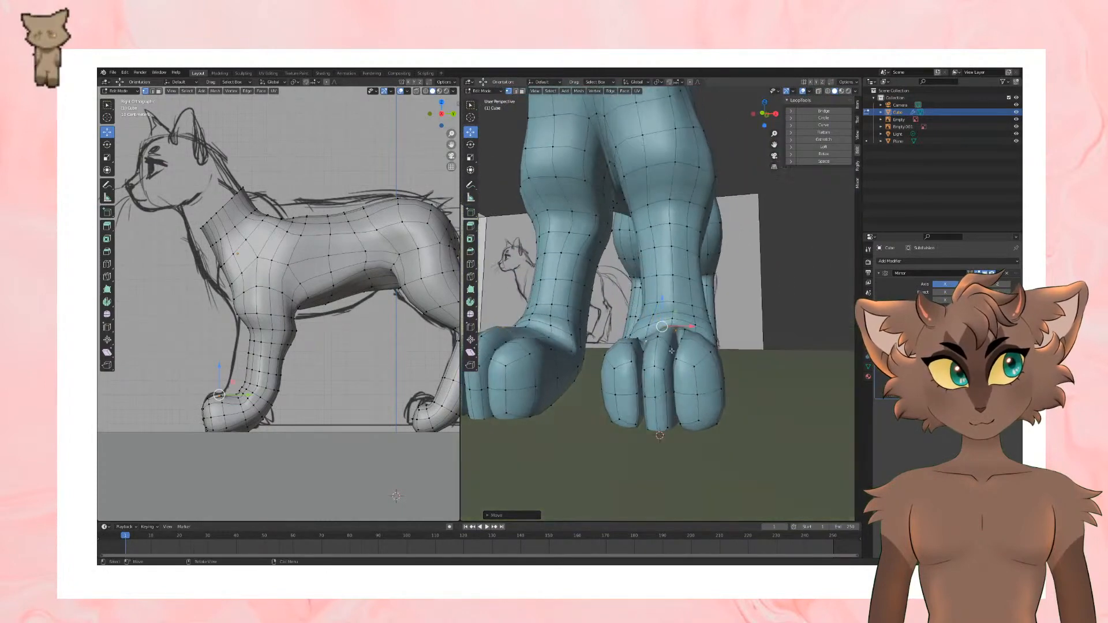
Step: Shift the lower front vertices of the front paw's toes sideways to even out their widths
{"action": "left_click", "coordinate": [669, 395]}
{"action": "key", "text": "g"}
{"action": "left_click", "coordinate": [673, 393]}
{"action": "left_click_drag", "start_coordinate": [673, 394], "coordinate": [669, 394]}
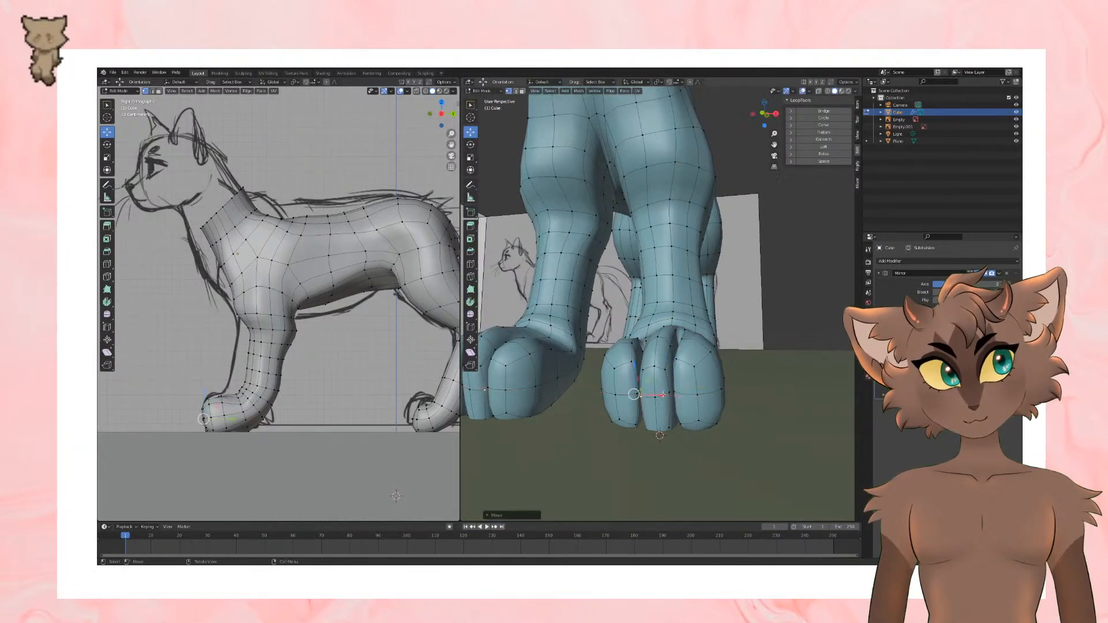
{"action": "middle_click_drag", "start_coordinate": [681, 426], "coordinate": [602, 426]}
{"action": "left_click", "coordinate": [618, 382], "text": "shift"}
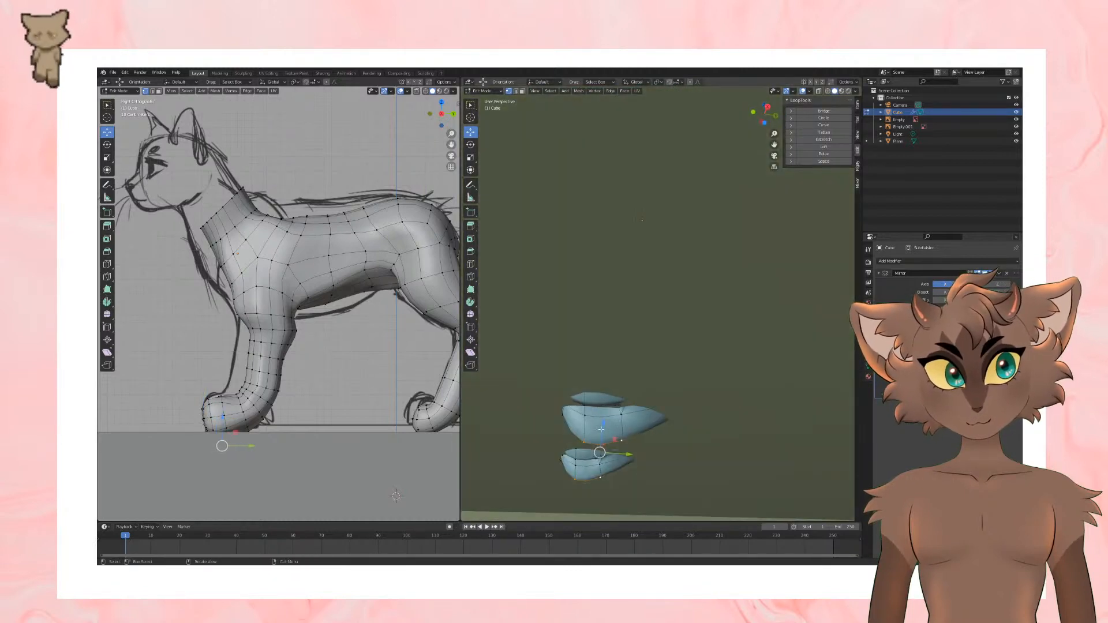
Step: Adjust the height of the vertices under the front paw's toes to match the ground line in the side reference
{"action": "left_click_drag", "start_coordinate": [602, 424], "coordinate": [605, 398]}
{"action": "middle_click_drag", "start_coordinate": [605, 398], "coordinate": [747, 376]}
{"action": "left_click_drag", "start_coordinate": [686, 367], "coordinate": [686, 363]}
{"action": "middle_click_drag", "start_coordinate": [688, 394], "coordinate": [693, 397]}
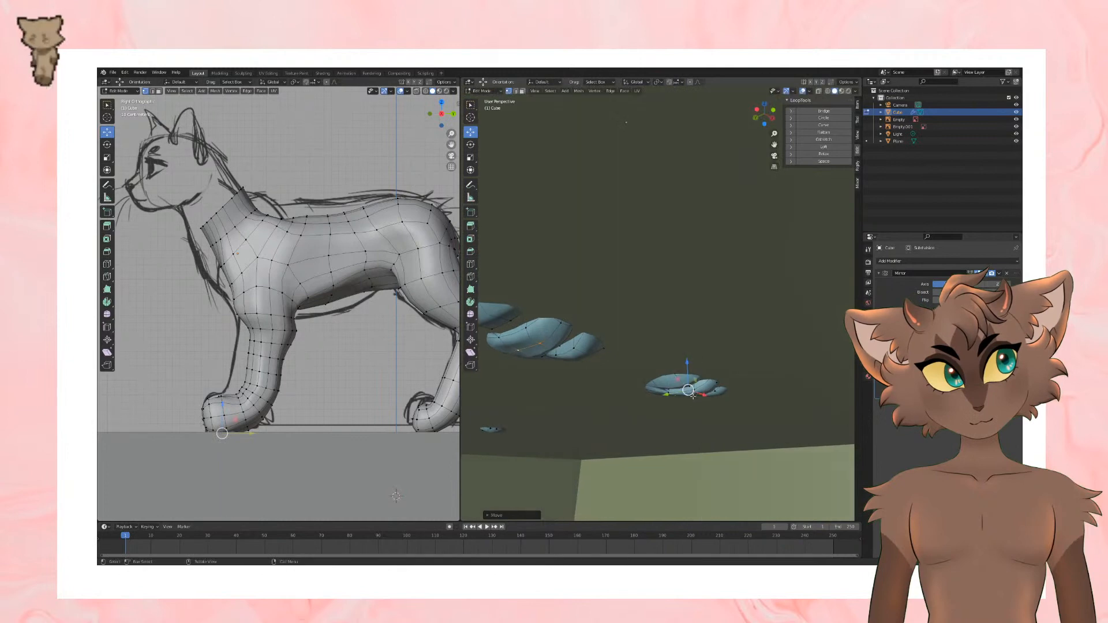
{"action": "left_click", "coordinate": [669, 392], "text": "shift"}
{"action": "left_click_drag", "start_coordinate": [680, 375], "coordinate": [679, 371]}
{"action": "middle_click_drag", "start_coordinate": [679, 385], "coordinate": [692, 452]}
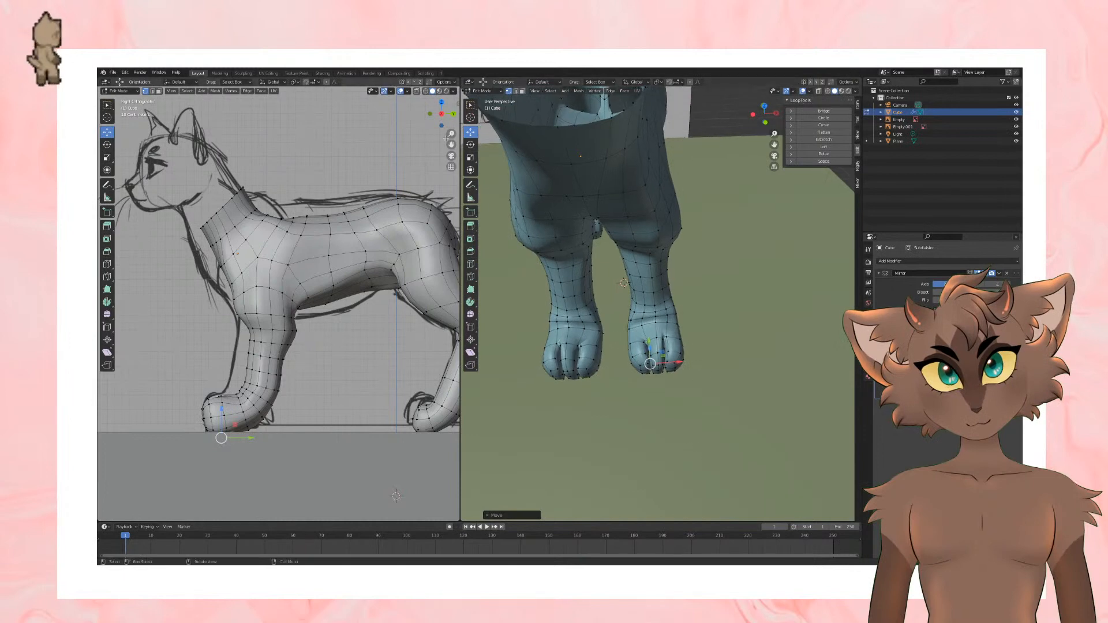
Step: Scale the edge loop around the front leg just above the toes to refine the wrist, keeping the Move tool active
{"action": "left_click", "coordinate": [667, 321], "text": "alt"}
{"action": "key", "text": "s"}
{"action": "left_click", "coordinate": [754, 295]}
{"action": "middle_click_drag", "start_coordinate": [754, 295], "coordinate": [638, 247]}
{"action": "middle_click_drag", "start_coordinate": [676, 287], "coordinate": [624, 337]}
{"action": "scroll", "coordinate": [732, 319], "scroll_direction": "up", "scroll_amount": 3}
{"action": "key", "text": "a"}
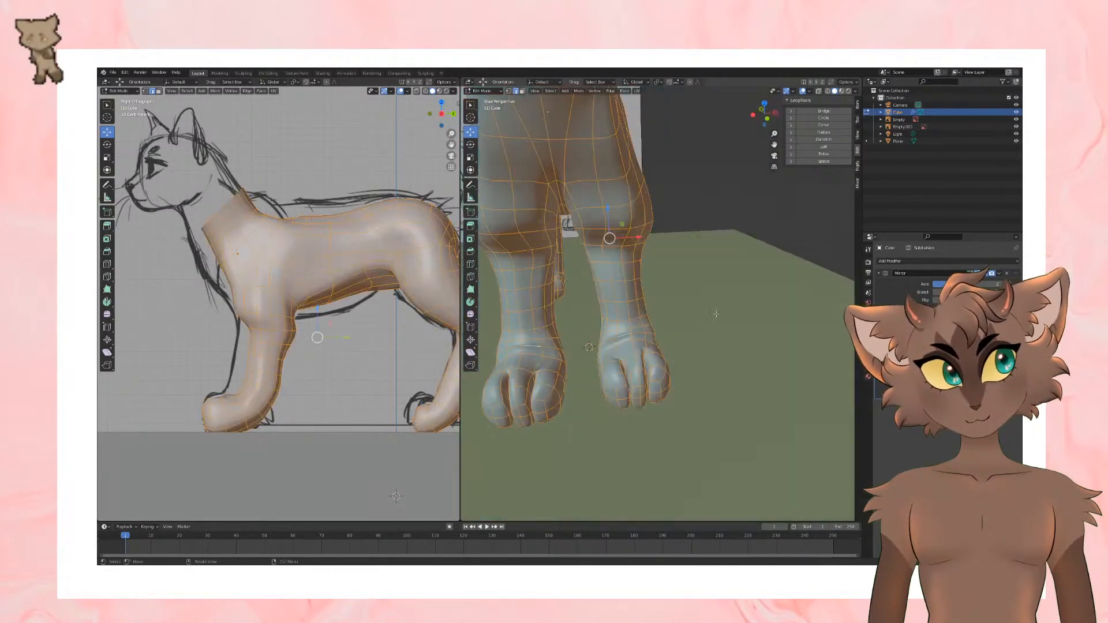
{"action": "key", "text": "ctrl+z"}
{"action": "key", "text": "s"}
{"action": "left_click", "coordinate": [720, 314]}
{"action": "mouse_move", "coordinate": [720, 314]}
{"action": "middle_mouse_down"}
{"action": "mouse_move", "coordinate": [633, 312]}
{"action": "mouse_move", "coordinate": [690, 319]}
{"action": "mouse_move", "coordinate": [709, 364]}
{"action": "mouse_move", "coordinate": [733, 363]}
{"action": "mouse_move", "coordinate": [682, 326]}
{"action": "mouse_move", "coordinate": [660, 383]}
{"action": "middle_mouse_up"}
{"action": "key", "text": "ctrl+r"}
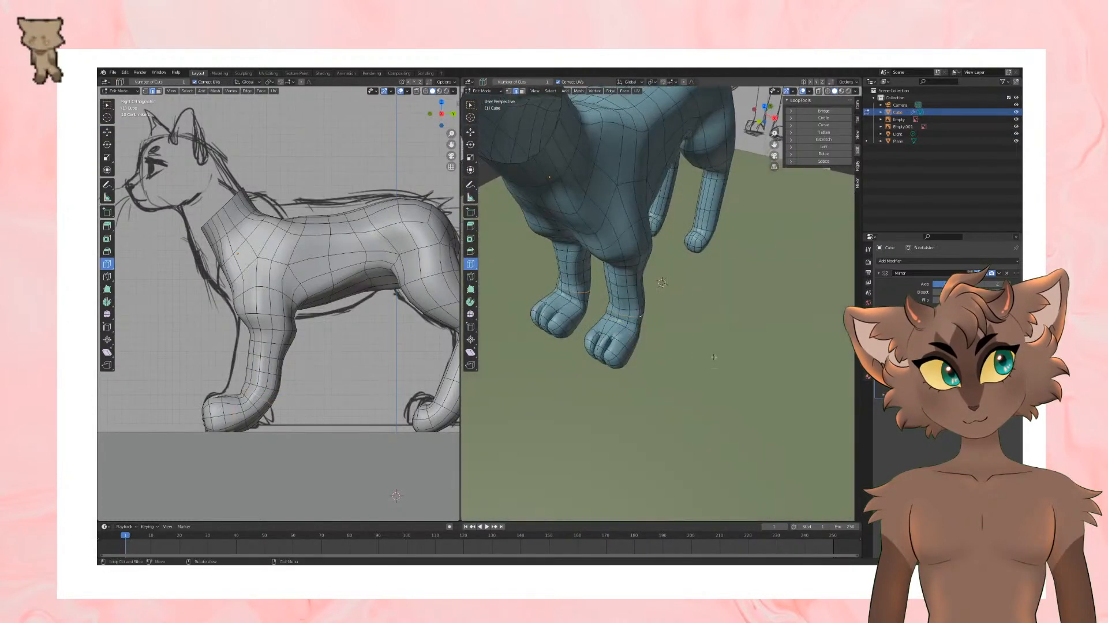
{"action": "left_click", "coordinate": [471, 132]}
Step: Select the two lengthwise edge lines on the front of the hind paw and bevel them into narrow strips
{"action": "middle_click_drag", "start_coordinate": [711, 248], "coordinate": [696, 196]}
{"action": "middle_click_drag", "start_coordinate": [595, 323], "coordinate": [552, 365]}
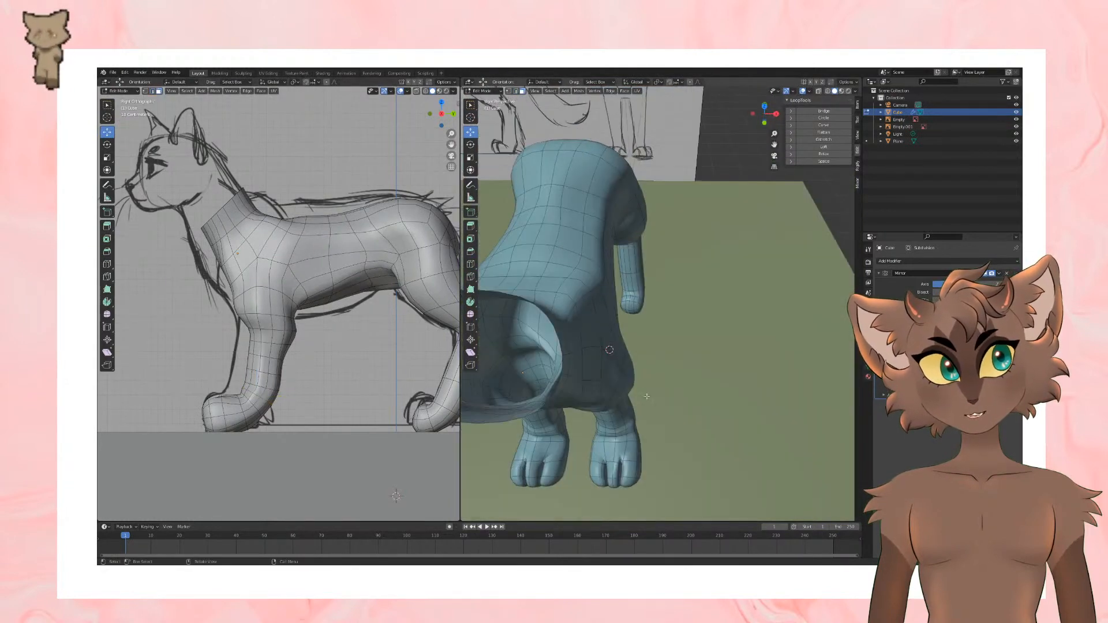
{"action": "scroll", "coordinate": [648, 398], "scroll_direction": "down", "scroll_amount": 3}
{"action": "mouse_move", "coordinate": [643, 445]}
{"action": "middle_mouse_down"}
{"action": "mouse_move", "coordinate": [688, 371]}
{"action": "mouse_move", "coordinate": [638, 367]}
{"action": "mouse_move", "coordinate": [699, 375]}
{"action": "mouse_move", "coordinate": [719, 364]}
{"action": "middle_mouse_up"}
{"action": "scroll", "coordinate": [664, 365], "scroll_direction": "up", "scroll_amount": 4}
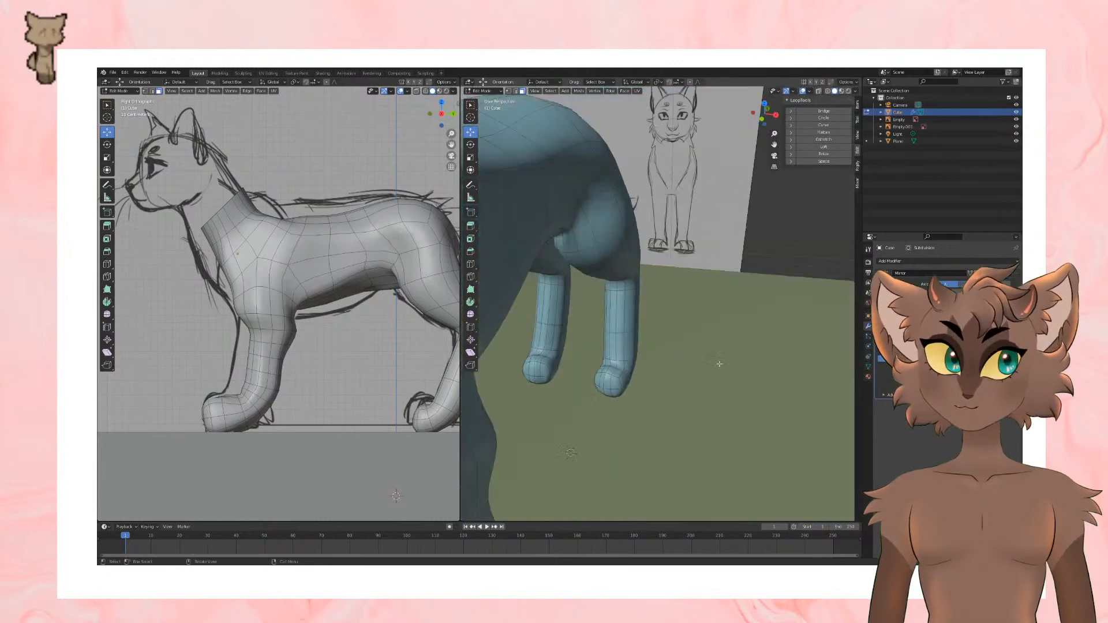
{"action": "middle_click_drag", "start_coordinate": [624, 409], "coordinate": [671, 353]}
{"action": "middle_click_drag", "start_coordinate": [617, 403], "coordinate": [649, 382]}
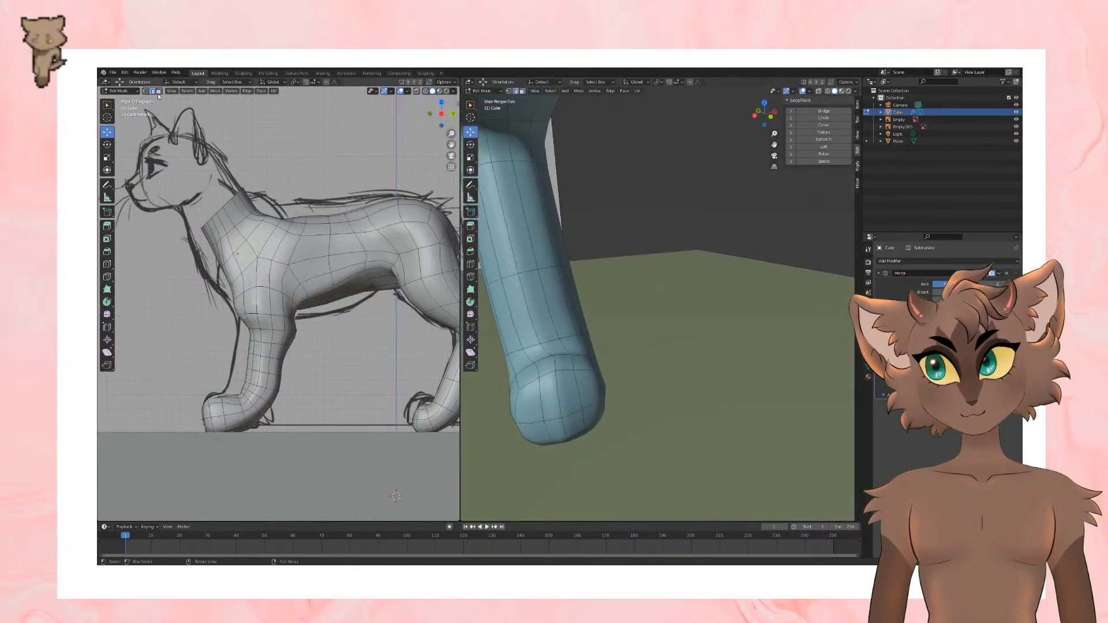
{"action": "left_click", "coordinate": [547, 432], "text": "shift"}
{"action": "left_click", "coordinate": [581, 403], "text": "shift"}
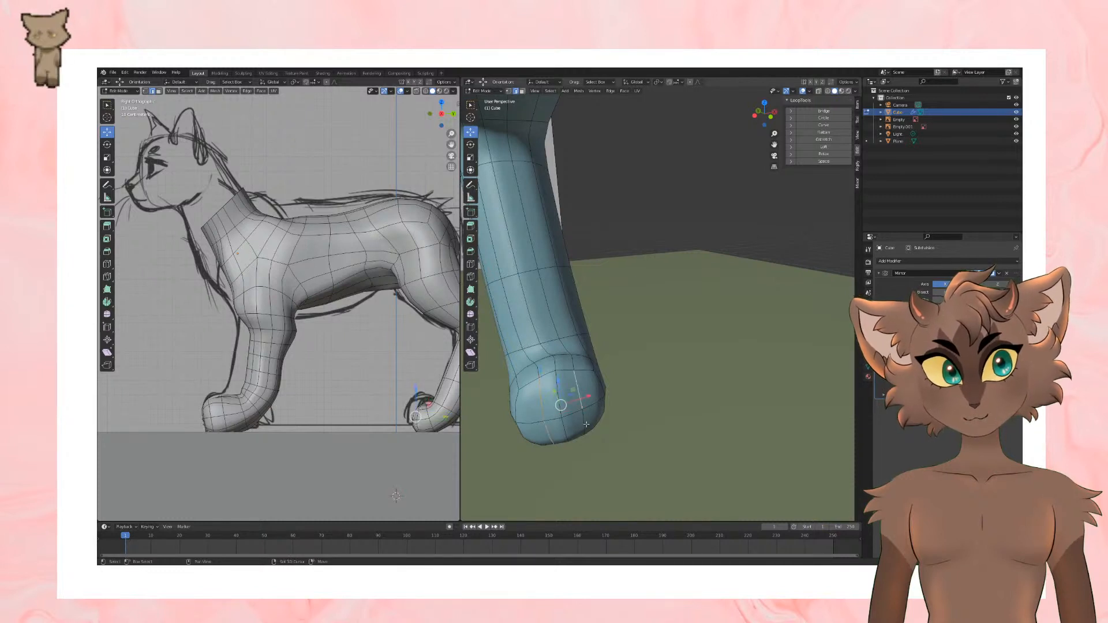
{"action": "left_click", "coordinate": [584, 422], "text": "shift"}
{"action": "key", "text": "ctrl+b"}
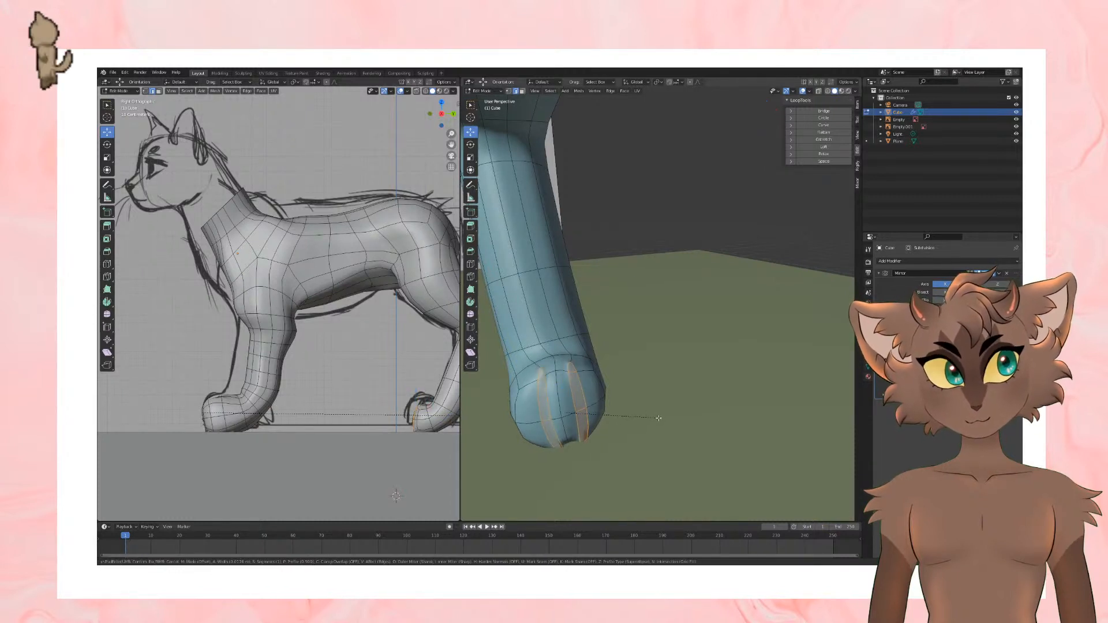
{"action": "left_click", "coordinate": [660, 421]}
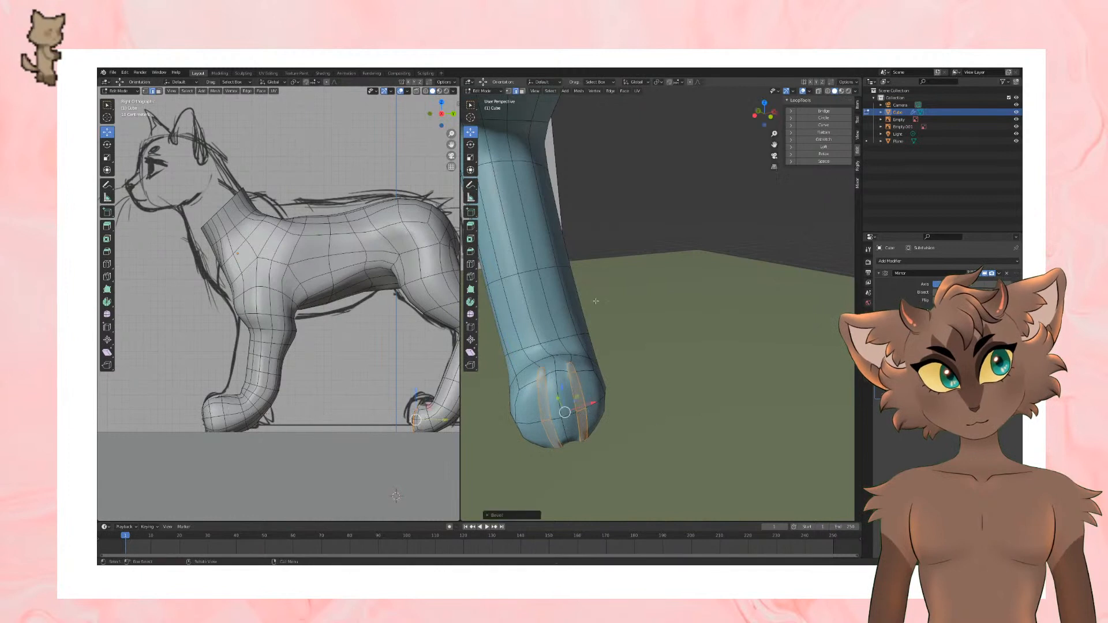
Step: Merge each pair of vertices at the upper ends of the hind paw's two bevelled strips into one point
{"action": "left_click", "coordinate": [145, 91]}
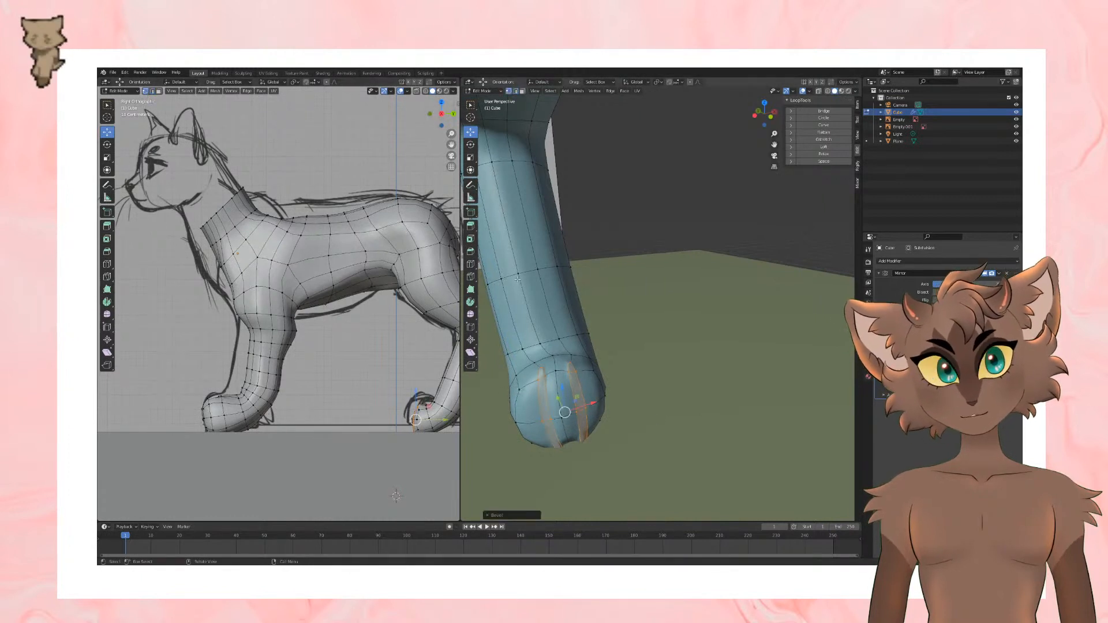
{"action": "left_click", "coordinate": [566, 362]}
{"action": "right_click", "coordinate": [566, 364]}
{"action": "mouse_move", "coordinate": [572, 373]}
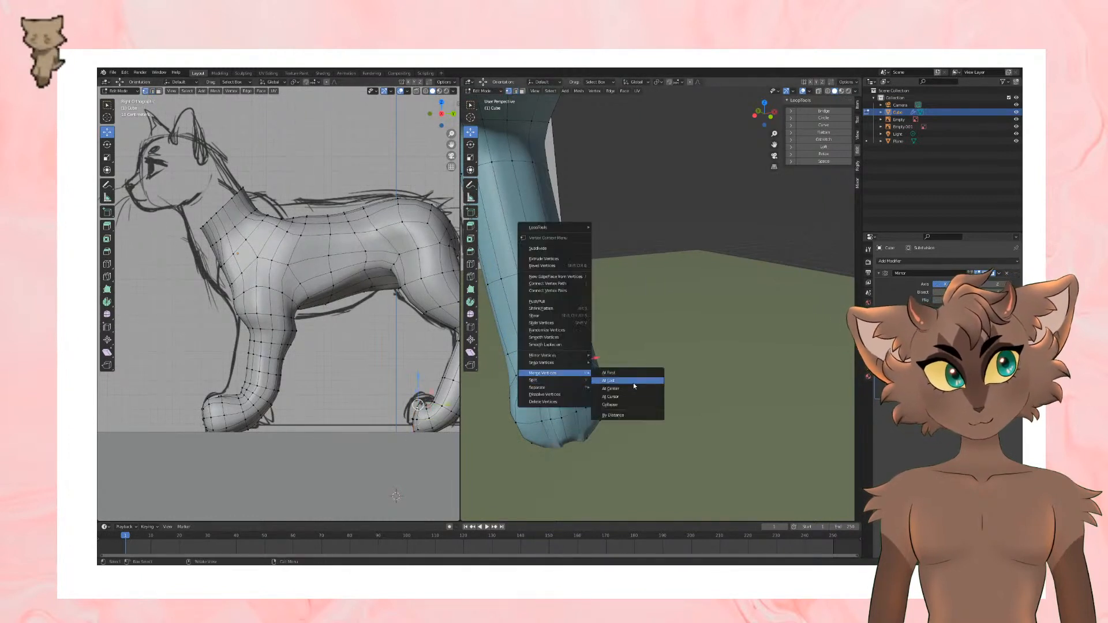
{"action": "left_click", "coordinate": [634, 380]}
{"action": "right_click", "coordinate": [543, 374]}
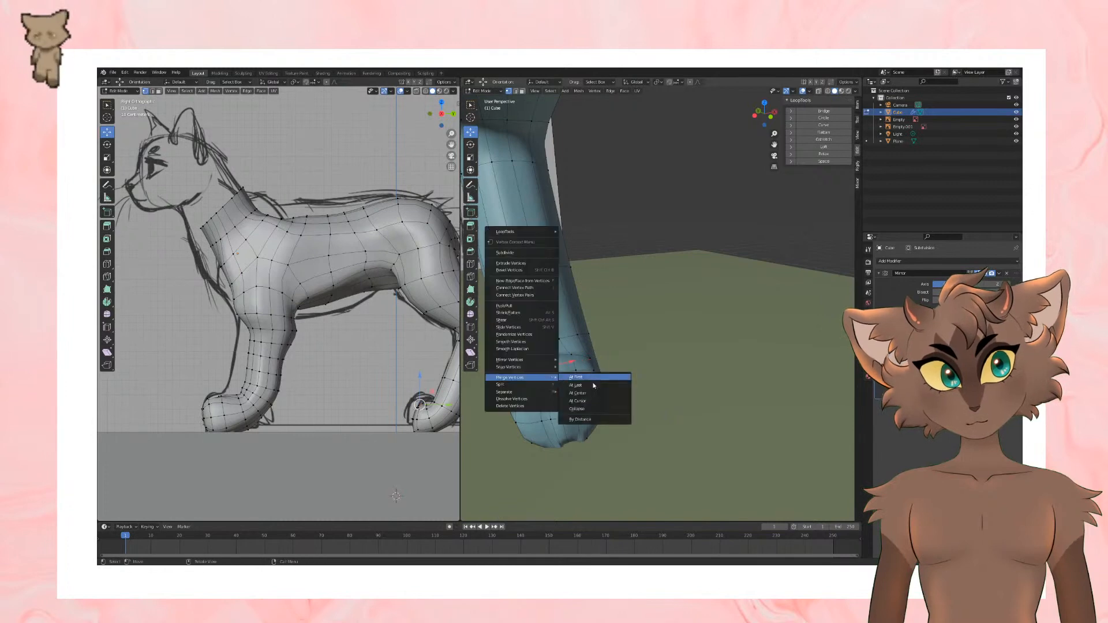
{"action": "left_click", "coordinate": [591, 392]}
Step: Merge the paired vertices at the lower ends of the hind paw's bevelled strips at their center
{"action": "middle_click_drag", "start_coordinate": [590, 392], "coordinate": [561, 378]}
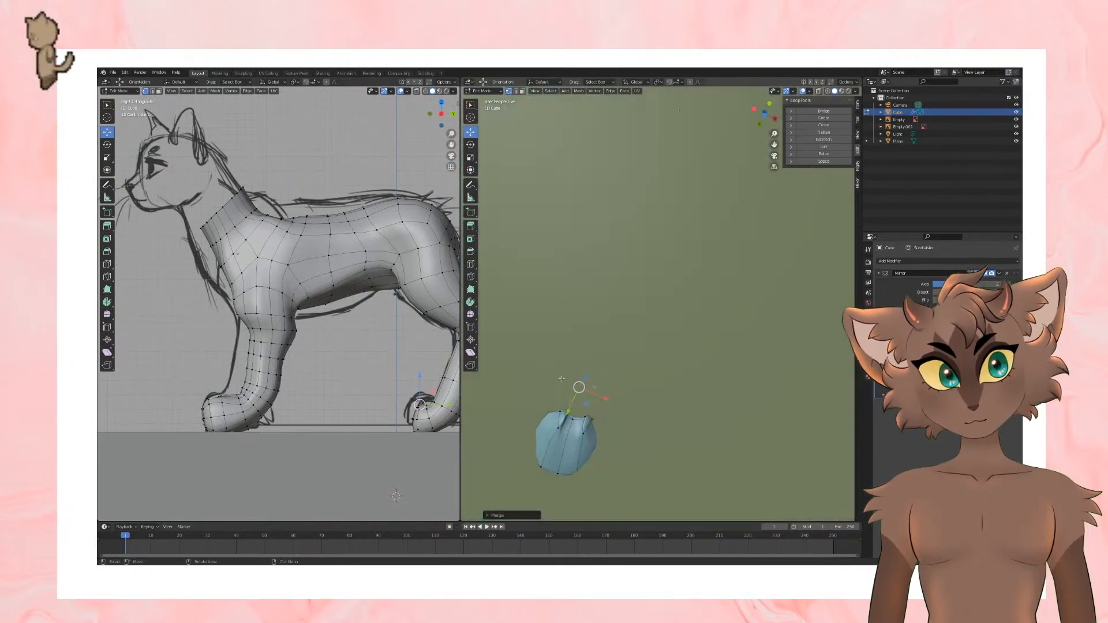
{"action": "left_click", "coordinate": [559, 428]}
{"action": "left_click", "coordinate": [561, 412], "text": "shift"}
{"action": "right_click", "coordinate": [559, 413]}
{"action": "mouse_move", "coordinate": [560, 413]}
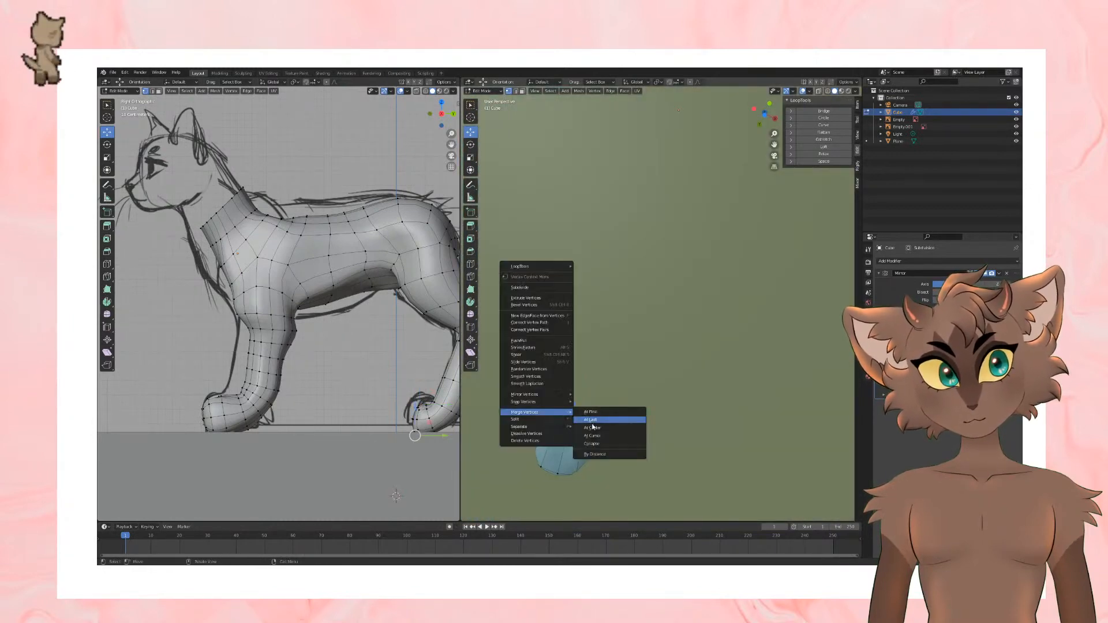
{"action": "left_click", "coordinate": [593, 427]}
{"action": "right_click", "coordinate": [542, 428]}
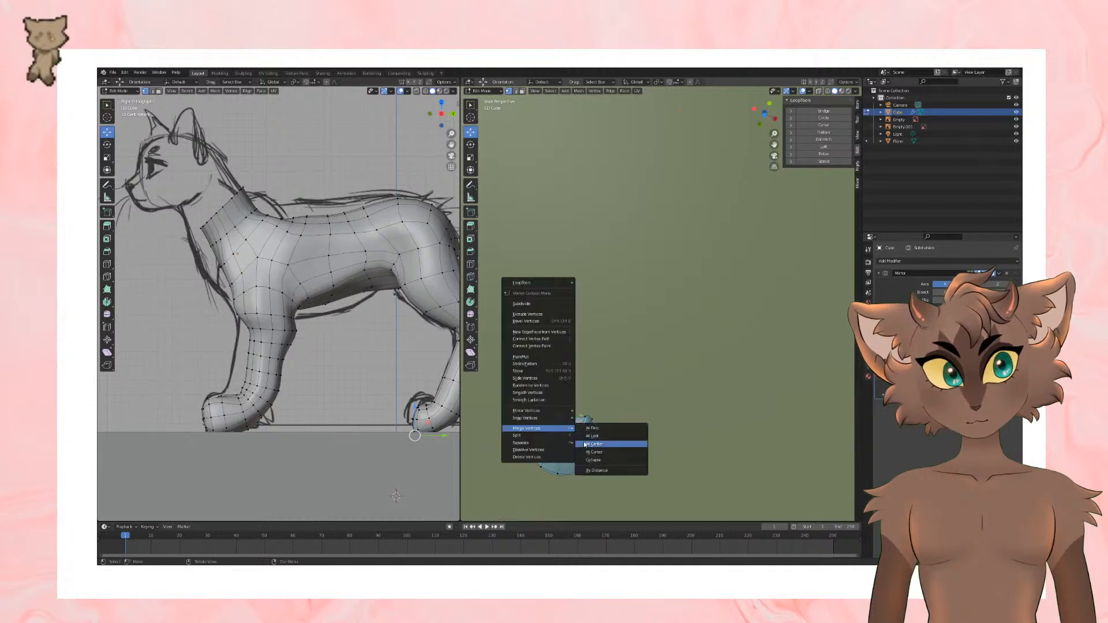
{"action": "left_click", "coordinate": [585, 444]}
{"action": "left_click", "coordinate": [591, 421]}
{"action": "left_click", "coordinate": [584, 417], "text": "shift"}
{"action": "right_click", "coordinate": [585, 418]}
{"action": "left_click", "coordinate": [615, 434]}
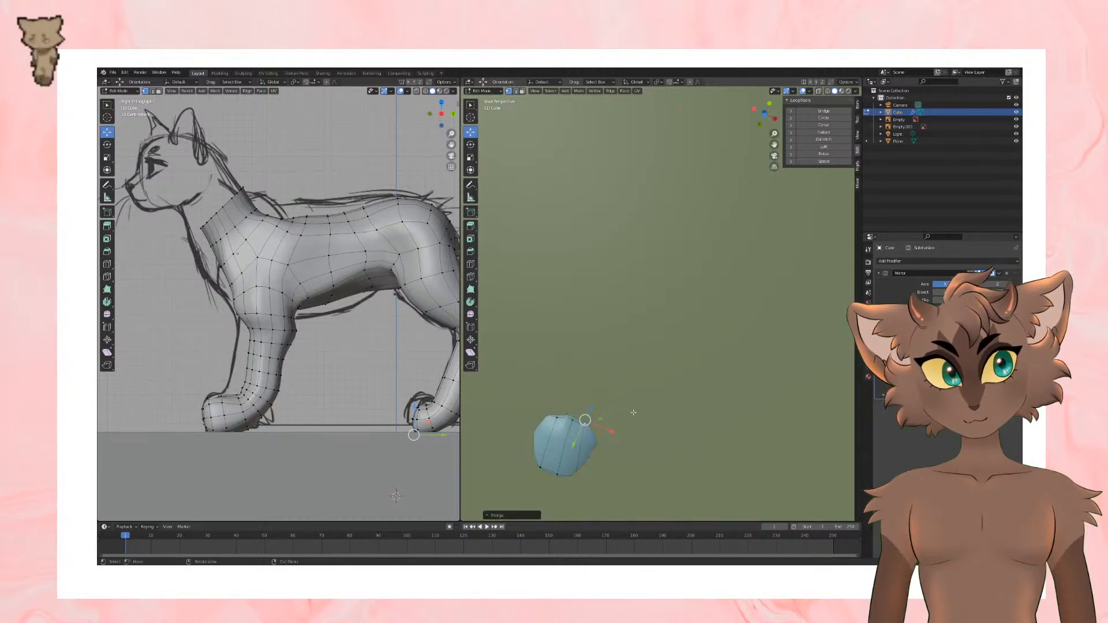
Step: Select the toe faces between the narrow strips on the hind paw and extrude them forward as three toes
{"action": "middle_click_drag", "start_coordinate": [633, 412], "coordinate": [641, 490]}
{"action": "scroll", "coordinate": [642, 461], "scroll_direction": "down", "scroll_amount": 5}
{"action": "middle_click_drag", "start_coordinate": [652, 352], "coordinate": [685, 289]}
{"action": "scroll", "coordinate": [672, 395], "scroll_direction": "up", "scroll_amount": 5}
{"action": "left_click", "coordinate": [159, 91]}
{"action": "scroll", "coordinate": [685, 289], "scroll_direction": "up", "scroll_amount": 5}
{"action": "scroll", "coordinate": [767, 339], "scroll_direction": "down", "scroll_amount": 5}
{"action": "middle_click_drag", "start_coordinate": [701, 353], "coordinate": [698, 401]}
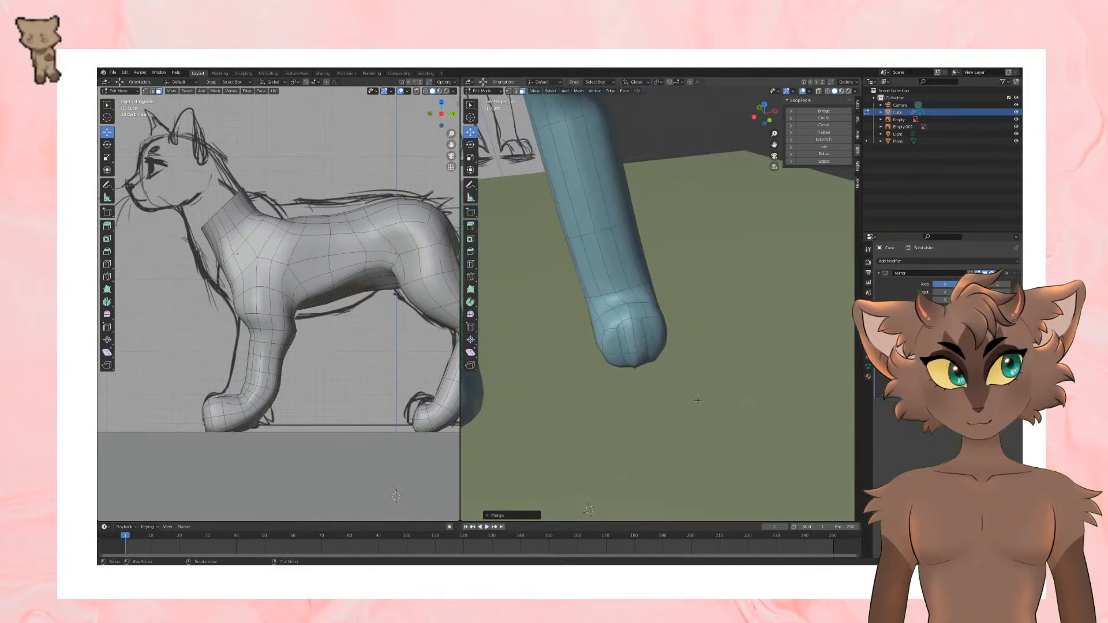
{"action": "left_click", "coordinate": [613, 350]}
{"action": "left_click", "coordinate": [632, 338], "text": "shift"}
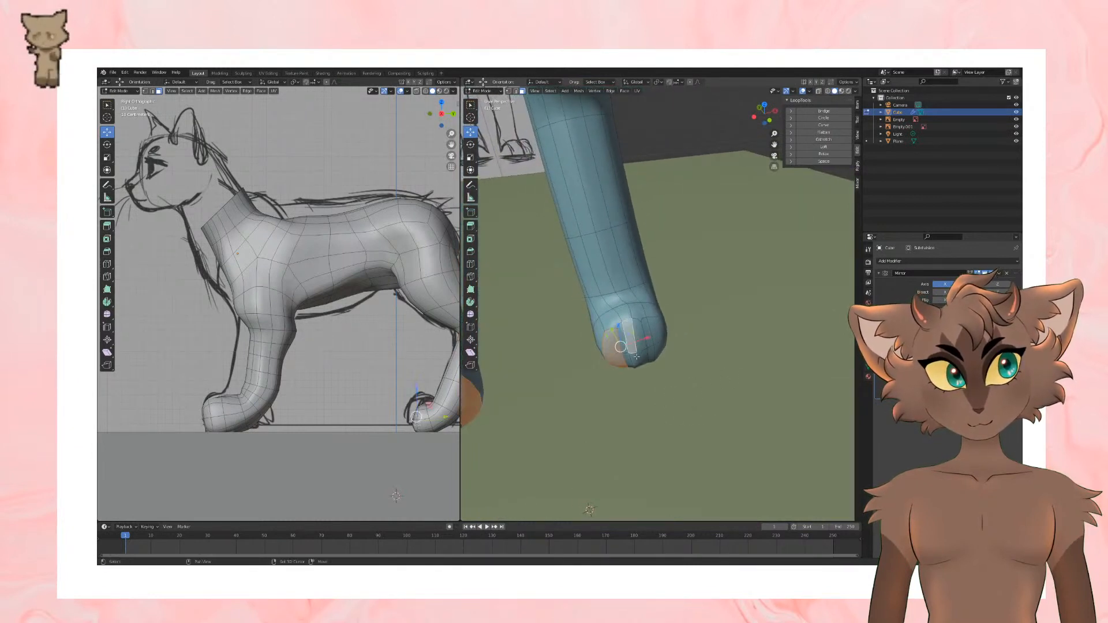
{"action": "left_click", "coordinate": [636, 356], "text": "shift"}
{"action": "left_click", "coordinate": [655, 331], "text": "shift"}
{"action": "left_click", "coordinate": [659, 350], "text": "shift"}
{"action": "key", "text": "e"}
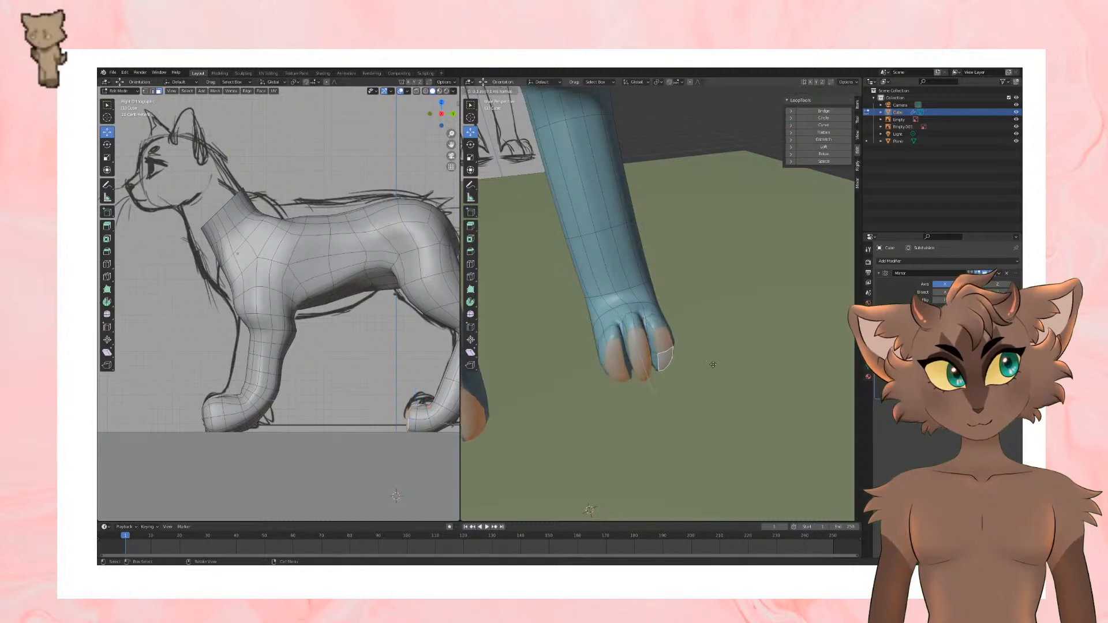
{"action": "left_click", "coordinate": [710, 364]}
Step: Move the hind paw's extruded toe end faces to fit the paw in the side reference
{"action": "middle_click_drag", "start_coordinate": [711, 365], "coordinate": [677, 416]}
{"action": "left_click_drag", "start_coordinate": [719, 348], "coordinate": [717, 357]}
{"action": "middle_click_drag", "start_coordinate": [718, 357], "coordinate": [557, 342]}
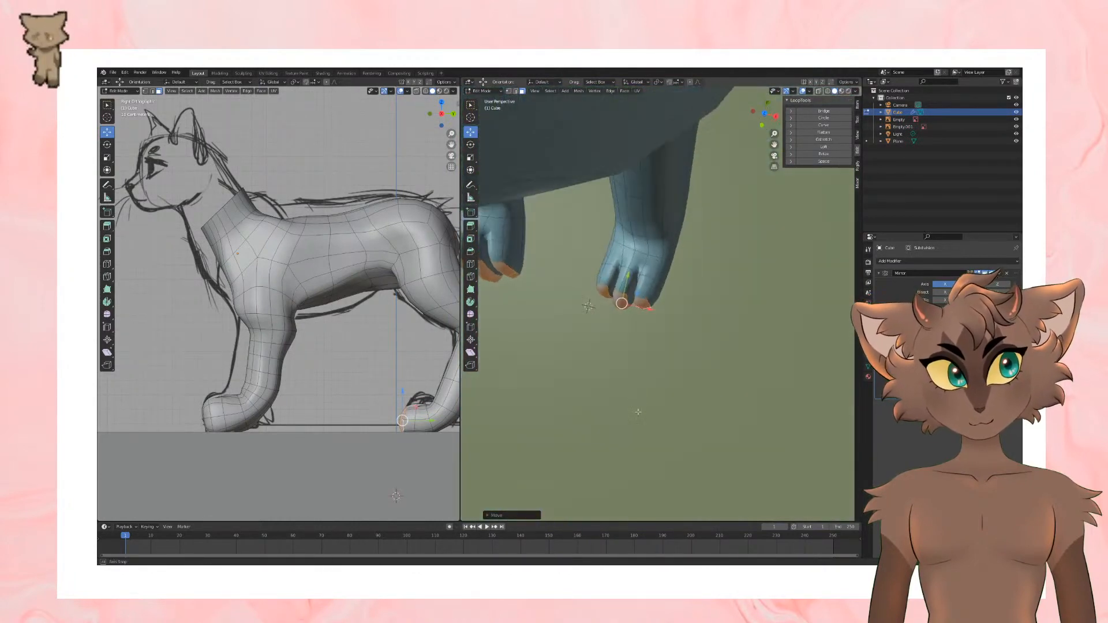
Step: Examine the extruded toes on the hind paws from several angles and distances
{"action": "middle_click_drag", "start_coordinate": [690, 317], "coordinate": [697, 349]}
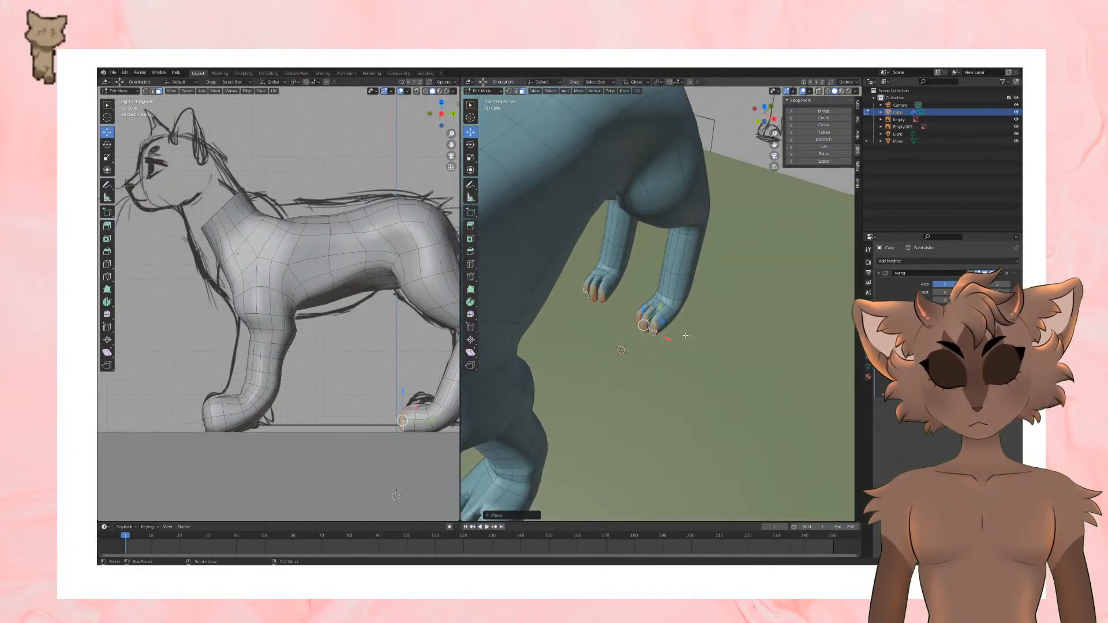
{"action": "scroll", "coordinate": [669, 332], "scroll_direction": "down", "scroll_amount": 5}
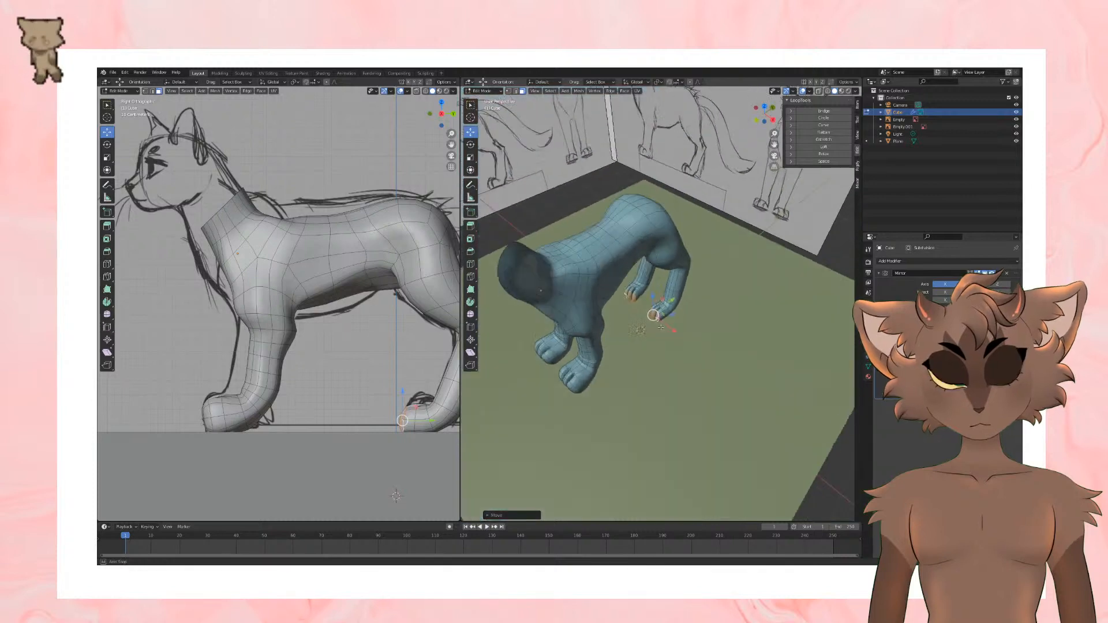
{"action": "middle_click_drag", "start_coordinate": [669, 332], "coordinate": [646, 300]}
{"action": "middle_click_drag", "start_coordinate": [647, 352], "coordinate": [693, 388]}
{"action": "scroll", "coordinate": [676, 347], "scroll_direction": "up", "scroll_amount": 2}
{"action": "scroll", "coordinate": [690, 375], "scroll_direction": "up", "scroll_amount": 3}
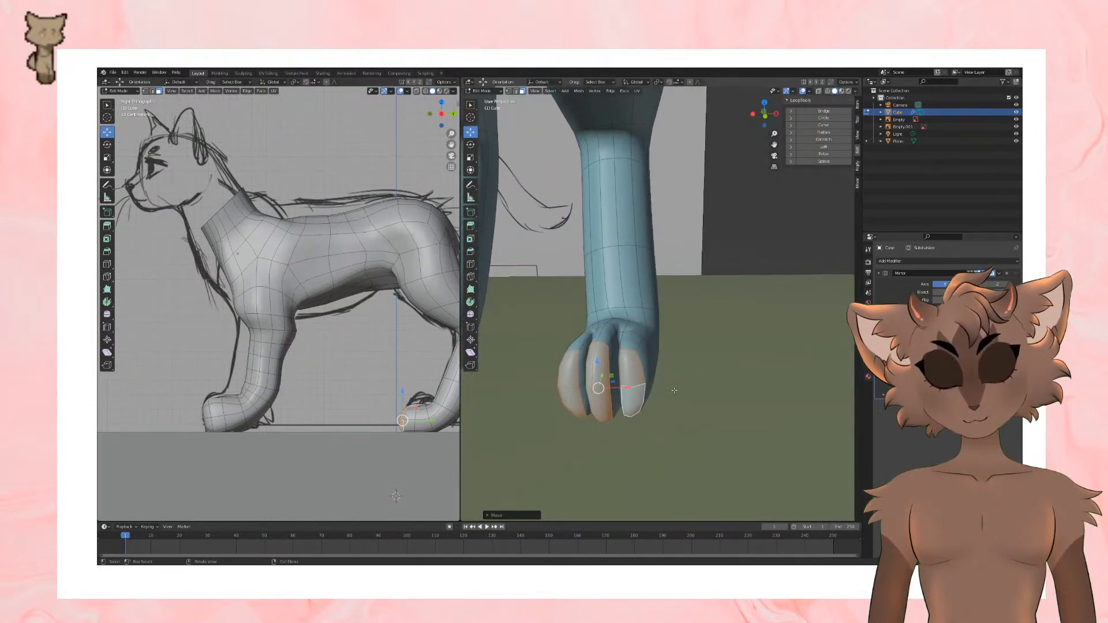
{"action": "key", "text": "KP_Decimal"}
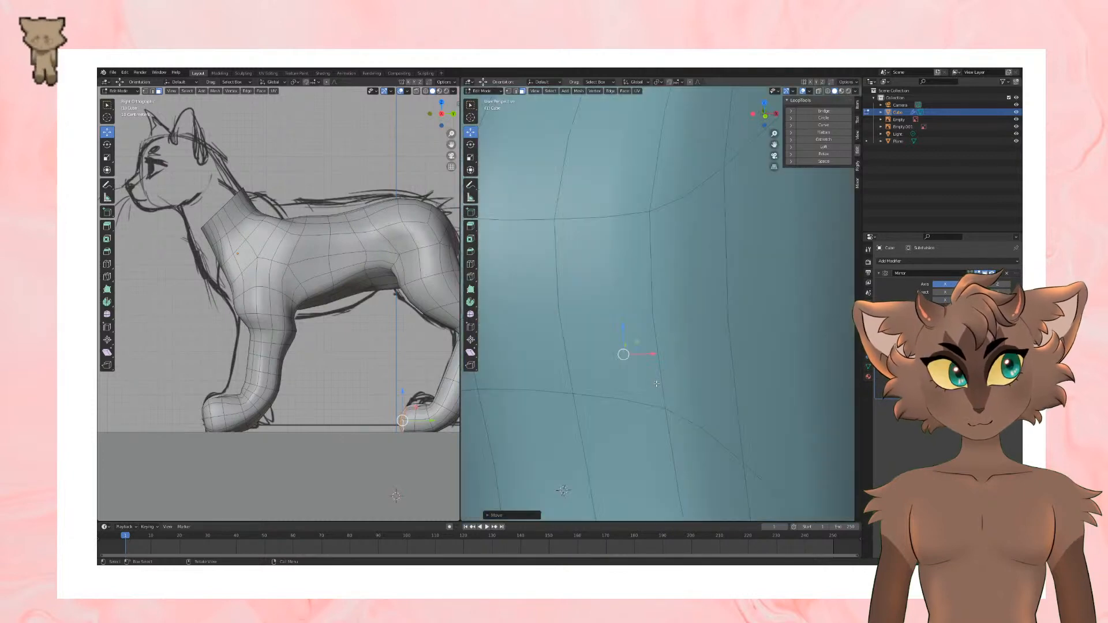
{"action": "scroll", "coordinate": [680, 296], "scroll_direction": "down", "scroll_amount": 8}
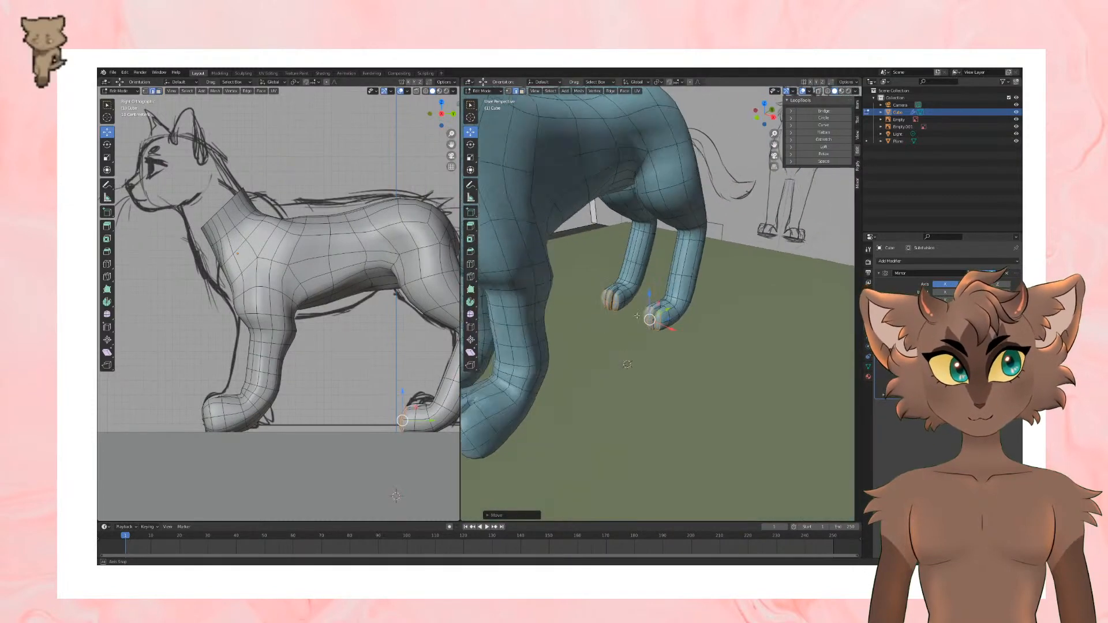
{"action": "middle_click_drag", "start_coordinate": [689, 353], "coordinate": [699, 356]}
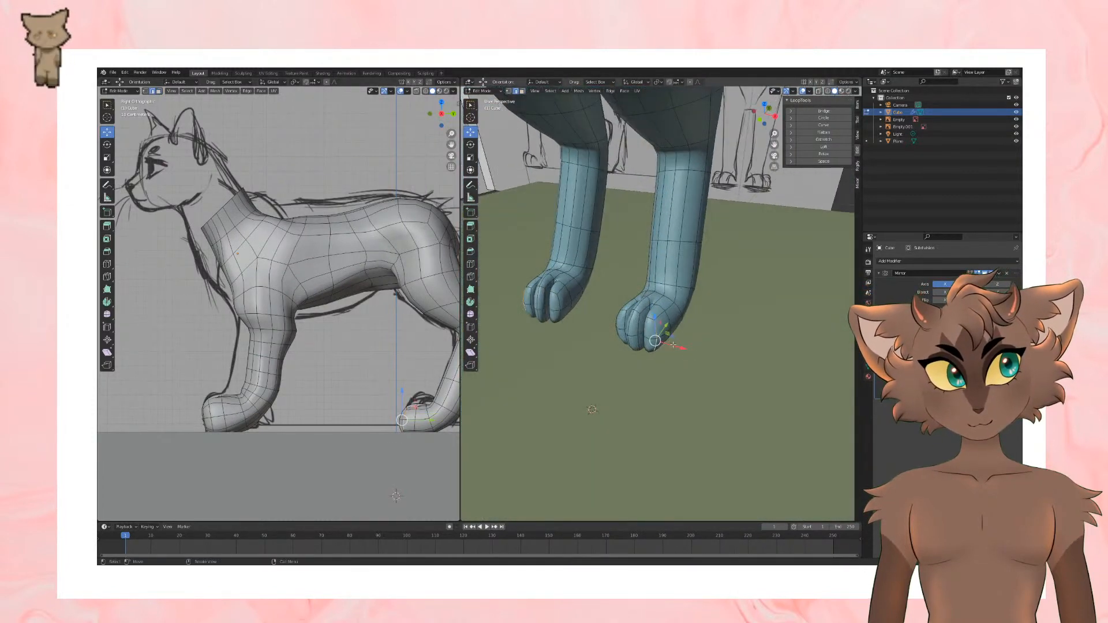
Step: Nudge the side edge of the hind paw's outer toe slightly outward
{"action": "left_click_drag", "start_coordinate": [683, 352], "coordinate": [687, 353]}
{"action": "key", "text": "KP_Decimal"}
{"action": "scroll", "coordinate": [598, 334], "scroll_direction": "down", "scroll_amount": 7}
{"action": "middle_click_drag", "start_coordinate": [589, 334], "coordinate": [612, 331]}
Step: Select the edges around the hind paw where its toes begin and scale them up to widen the paw
{"action": "left_click", "coordinate": [547, 393]}
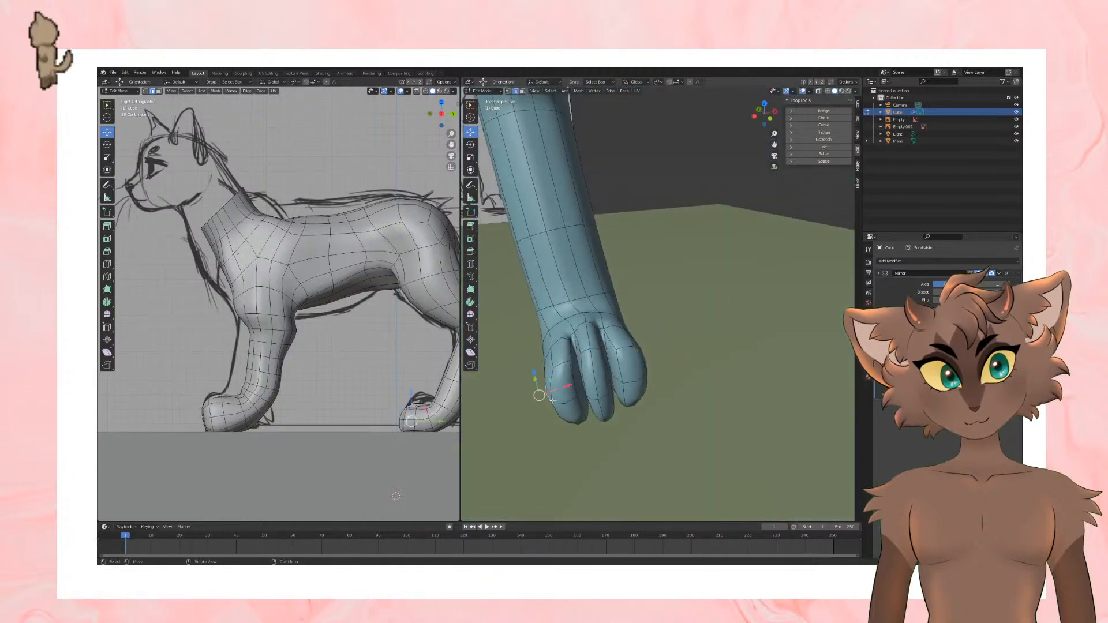
{"action": "left_click", "coordinate": [556, 410], "text": "shift"}
{"action": "left_click", "coordinate": [546, 386]}
{"action": "left_click", "coordinate": [555, 411], "text": "shift"}
{"action": "left_click_drag", "start_coordinate": [578, 398], "coordinate": [636, 382]}
{"action": "left_click", "coordinate": [582, 375]}
{"action": "left_click", "coordinate": [592, 409], "text": "shift"}
{"action": "left_click", "coordinate": [609, 368]}
{"action": "left_click", "coordinate": [614, 398], "text": "shift"}
{"action": "middle_click_drag", "start_coordinate": [636, 382], "coordinate": [595, 231]}
{"action": "left_click", "coordinate": [672, 318], "text": "alt"}
{"action": "key", "text": "s"}
{"action": "left_click", "coordinate": [748, 314]}
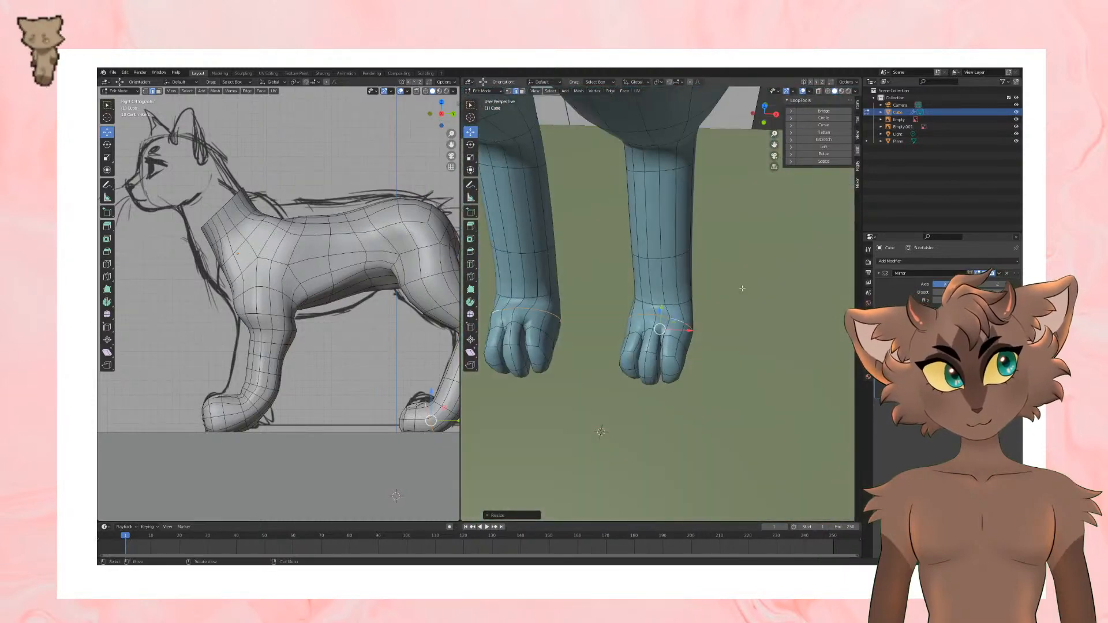
Step: Select the bands of faces around all three hind toes and scale them up to make the toes thicker
{"action": "left_click", "coordinate": [674, 350], "text": "alt"}
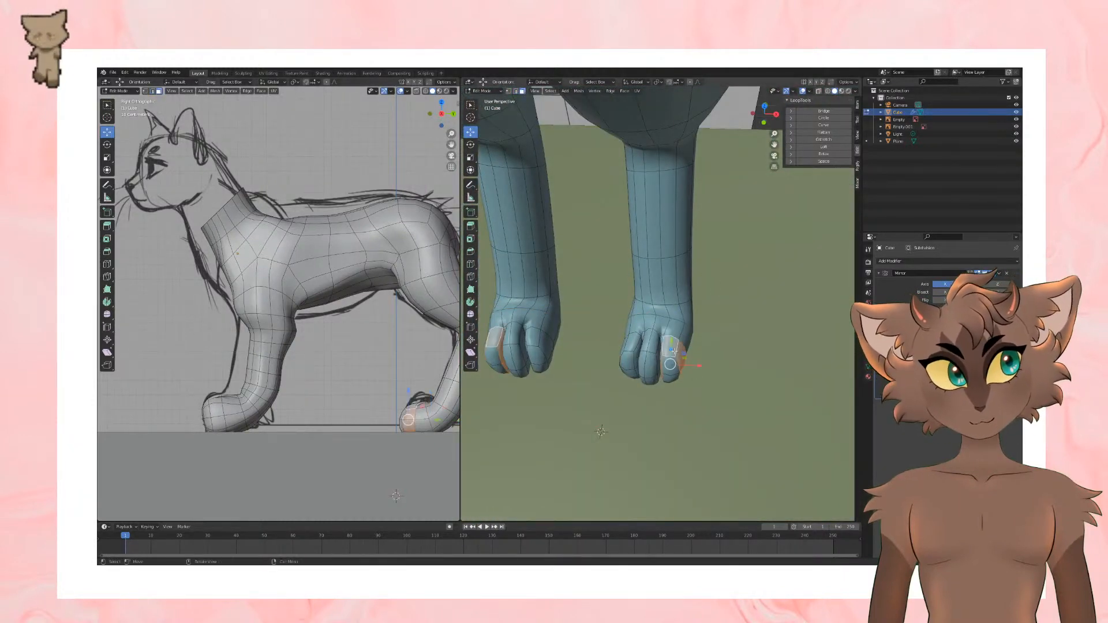
{"action": "left_click", "coordinate": [653, 348], "text": "alt+shift"}
{"action": "left_click", "coordinate": [631, 350], "text": "alt+shift"}
{"action": "key", "text": "s"}
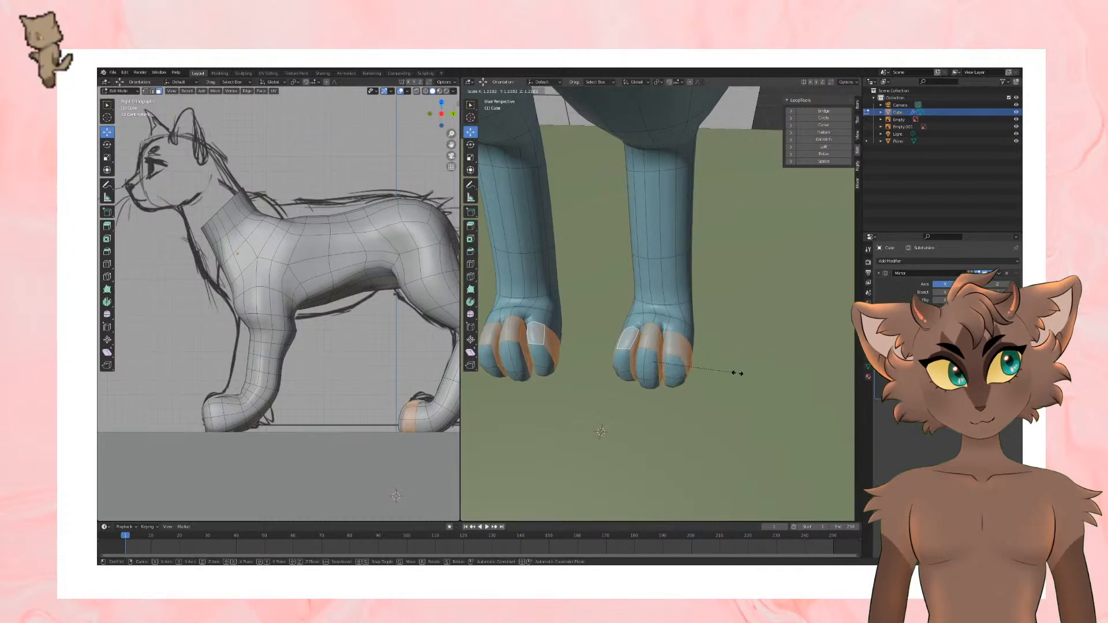
{"action": "left_click", "coordinate": [736, 374]}
{"action": "middle_click_drag", "start_coordinate": [736, 373], "coordinate": [719, 350]}
{"action": "scroll", "coordinate": [719, 349], "scroll_direction": "down", "scroll_amount": 4}
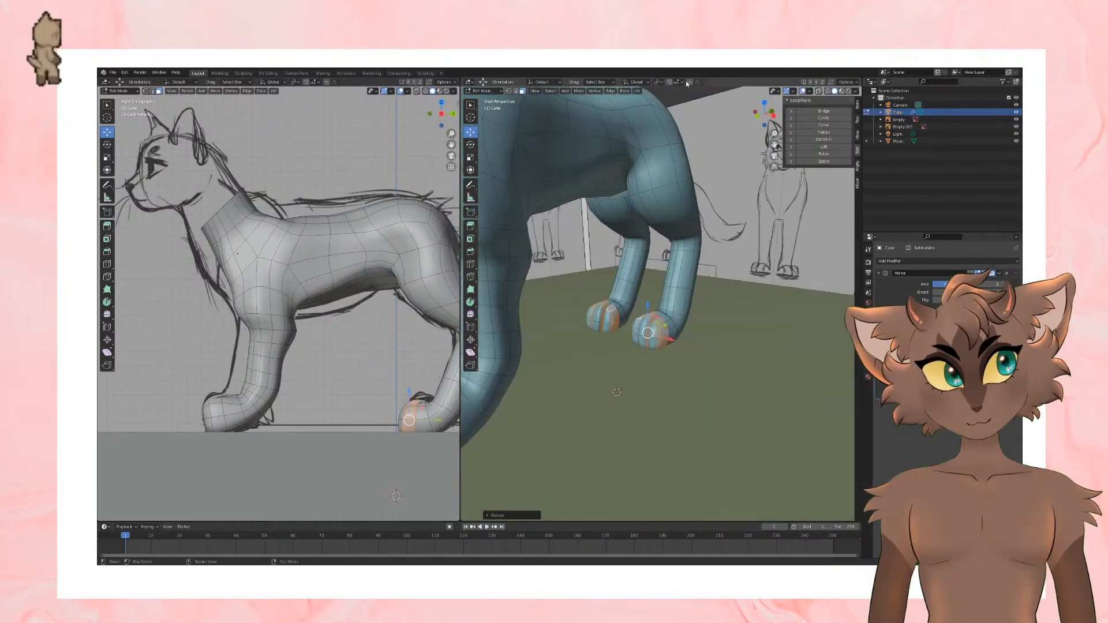
Step: Deselect the toe faces and save the file
{"action": "left_click", "coordinate": [719, 251]}
{"action": "scroll", "coordinate": [719, 251], "scroll_direction": "down", "scroll_amount": 5}
{"action": "mouse_move", "coordinate": [718, 251]}
{"action": "middle_mouse_down"}
{"action": "mouse_move", "coordinate": [684, 230]}
{"action": "mouse_move", "coordinate": [742, 315]}
{"action": "mouse_move", "coordinate": [722, 271]}
{"action": "mouse_move", "coordinate": [681, 300]}
{"action": "mouse_move", "coordinate": [696, 330]}
{"action": "middle_mouse_up"}
{"action": "key", "text": "ctrl+s"}
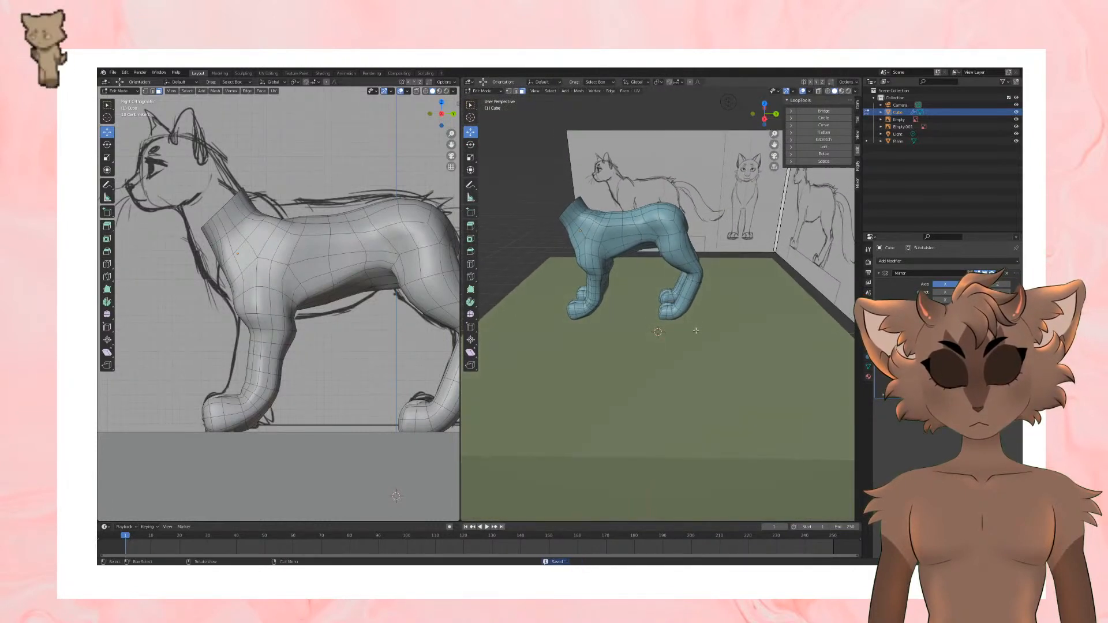
Step: Switch to vertex selection and move a vertex on the cat's rump near the tail base
{"action": "scroll", "coordinate": [696, 330], "scroll_direction": "up", "scroll_amount": 1}
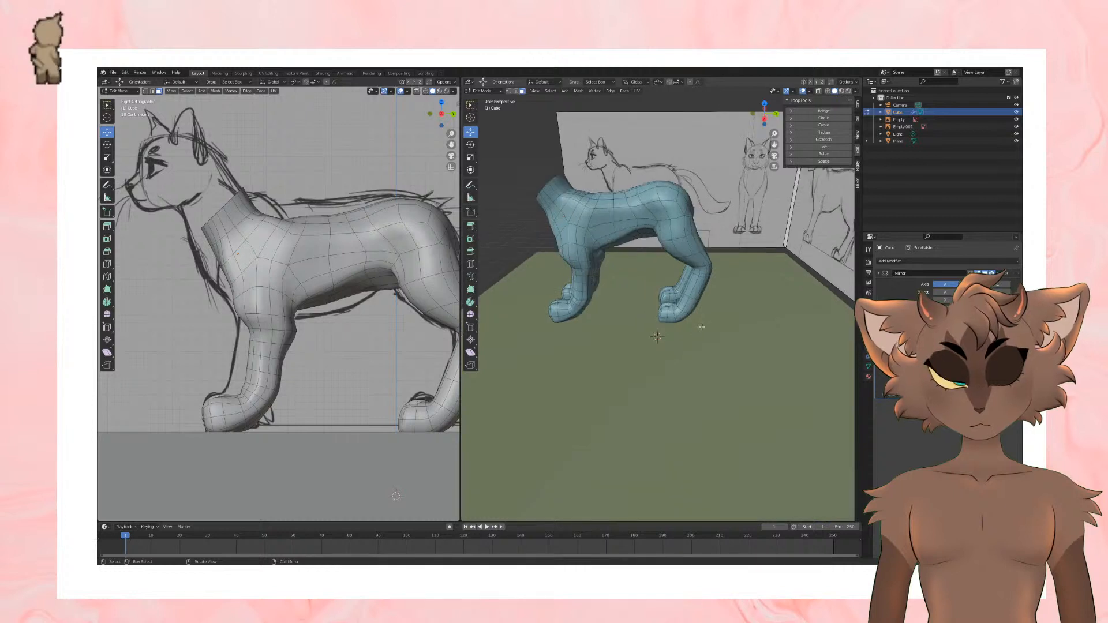
{"action": "middle_click_drag", "start_coordinate": [702, 326], "coordinate": [717, 343]}
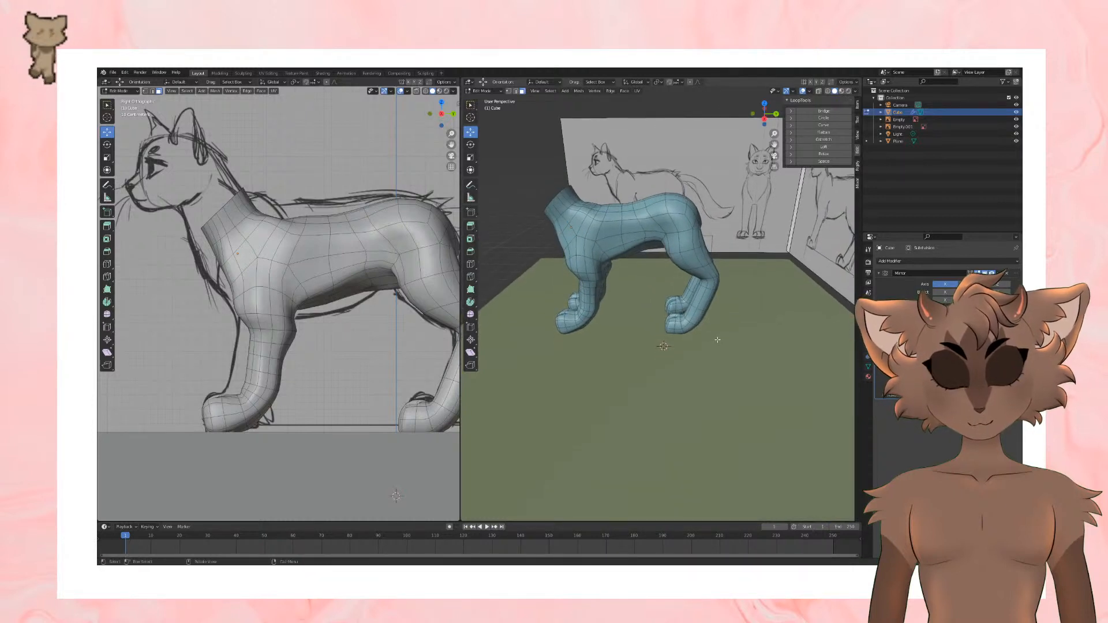
{"action": "middle_click_drag", "start_coordinate": [698, 298], "coordinate": [620, 265]}
{"action": "scroll", "coordinate": [627, 309], "scroll_direction": "up", "scroll_amount": 2}
{"action": "left_click", "coordinate": [145, 93]}
{"action": "scroll", "coordinate": [620, 265], "scroll_direction": "up", "scroll_amount": 4}
{"action": "scroll", "coordinate": [645, 226], "scroll_direction": "down", "scroll_amount": 2}
{"action": "middle_click_drag", "start_coordinate": [644, 226], "coordinate": [716, 300]}
{"action": "key", "text": "g"}
{"action": "left_click", "coordinate": [529, 311]}
{"action": "scroll", "coordinate": [684, 267], "scroll_direction": "down", "scroll_amount": 5}
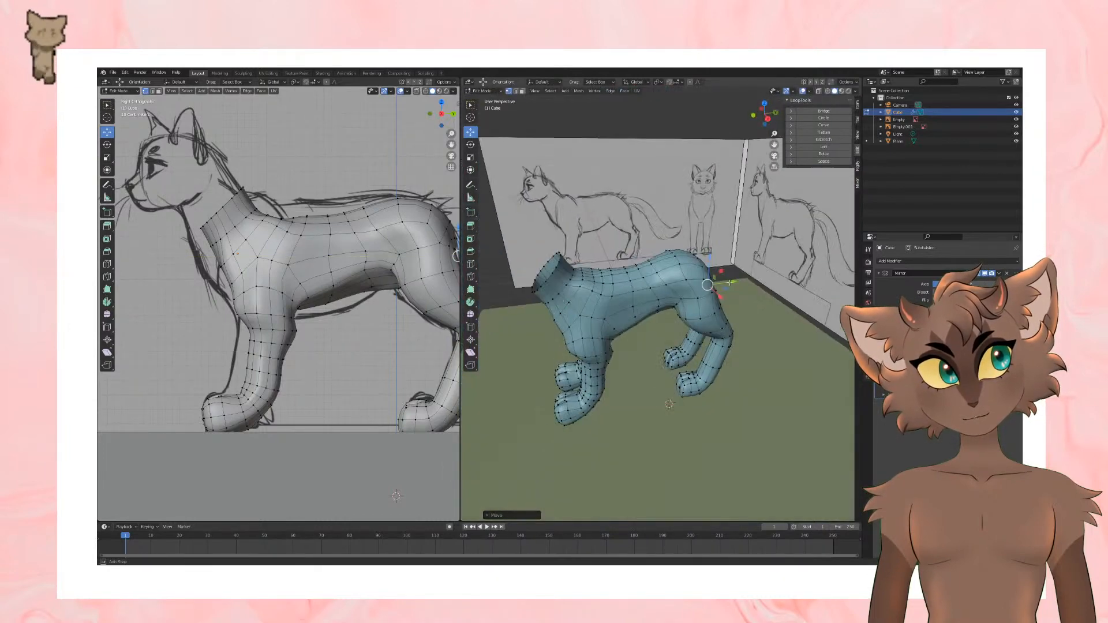
Step: Select the vertex on the upper side of the hips and lower it slightly along the vertical axis
{"action": "scroll", "coordinate": [675, 283], "scroll_direction": "up", "scroll_amount": 3}
{"action": "middle_click_drag", "start_coordinate": [649, 274], "coordinate": [662, 232]}
{"action": "left_click", "coordinate": [659, 232]}
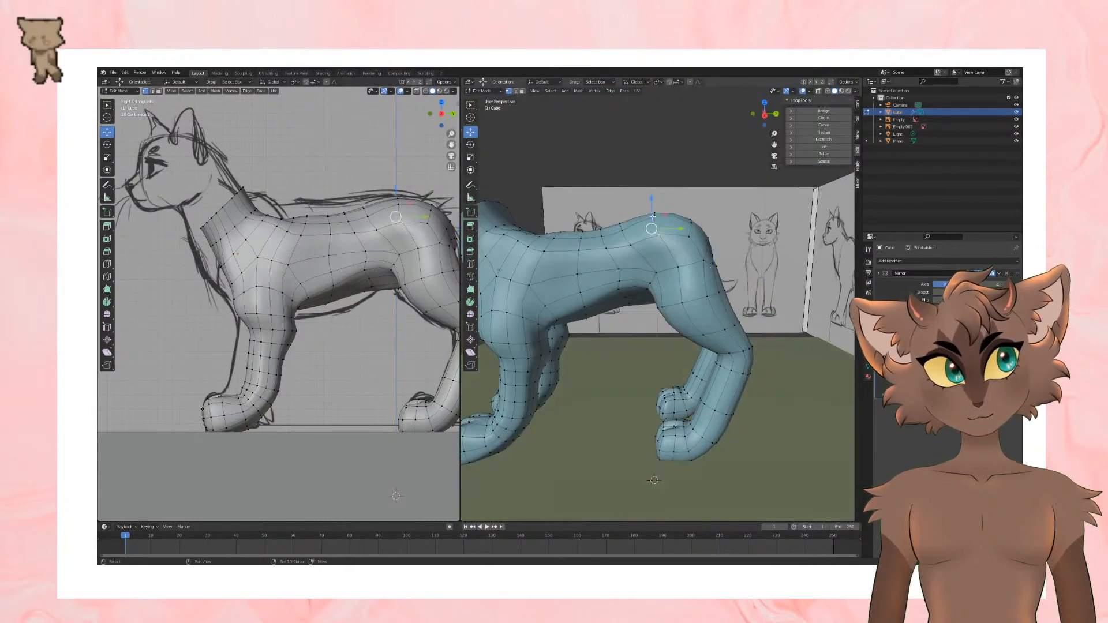
{"action": "left_click", "coordinate": [654, 214]}
{"action": "left_click_drag", "start_coordinate": [653, 186], "coordinate": [653, 190]}
{"action": "scroll", "coordinate": [653, 189], "scroll_direction": "down", "scroll_amount": 4}
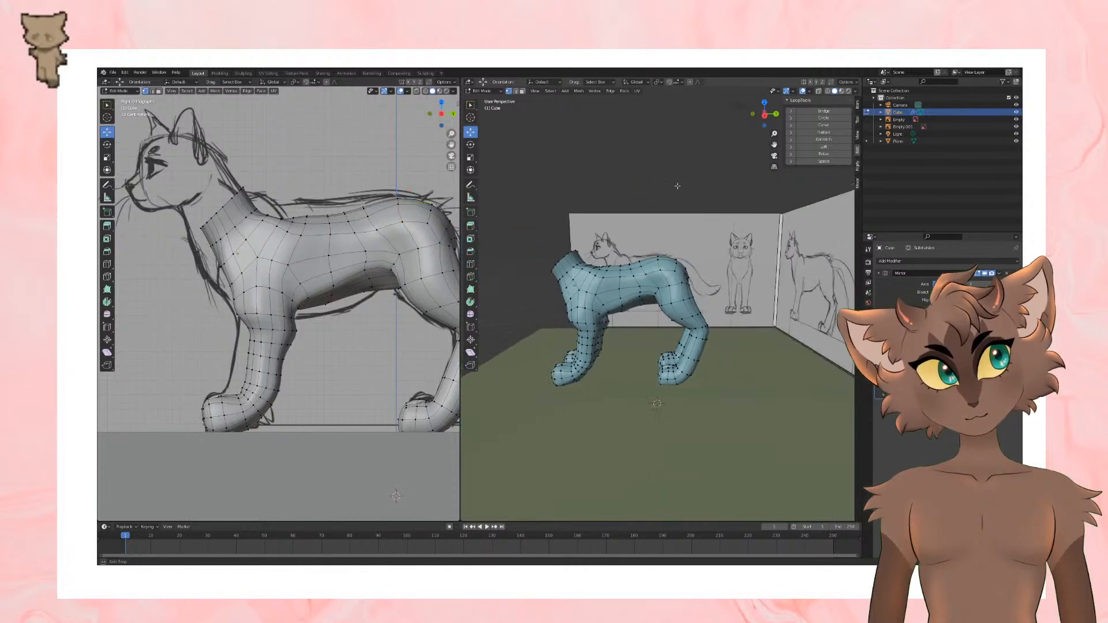
{"action": "scroll", "coordinate": [674, 190], "scroll_direction": "up", "scroll_amount": 1}
Step: Try to shift the whole hindquarters slightly forward in the right side view with X-ray selection
{"action": "key", "text": "KP_3"}
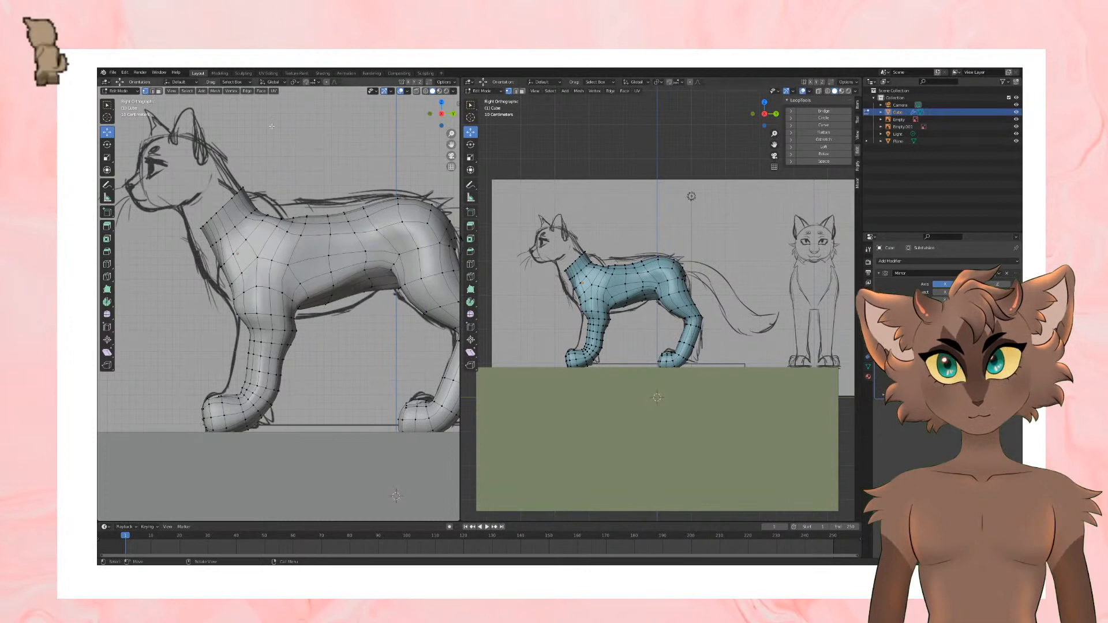
{"action": "left_click", "coordinate": [819, 91]}
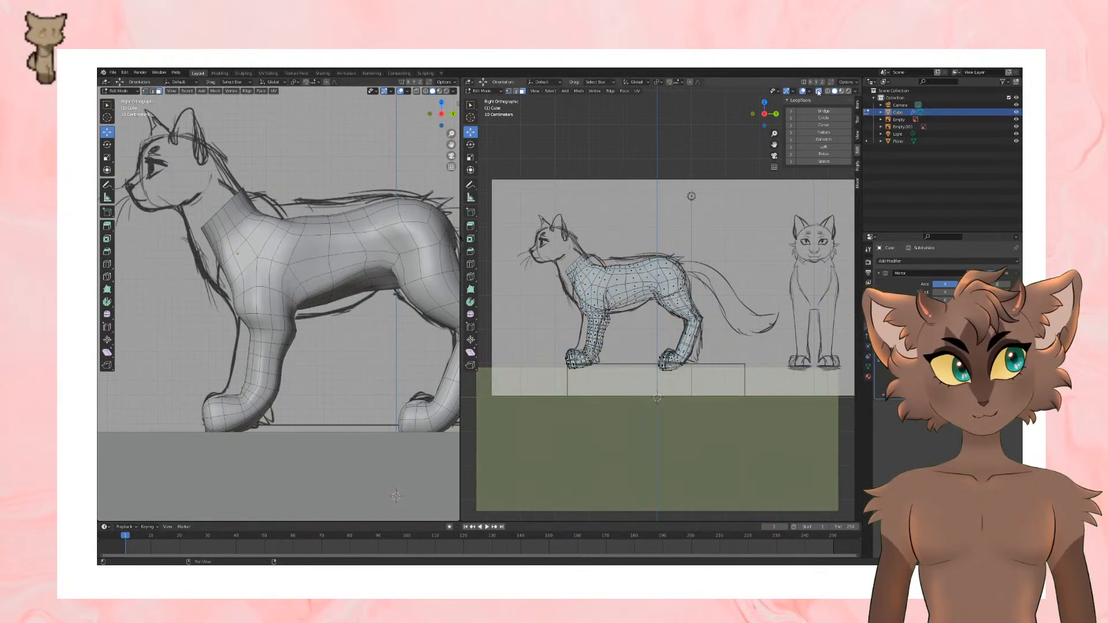
{"action": "left_click_drag", "start_coordinate": [644, 253], "coordinate": [742, 439]}
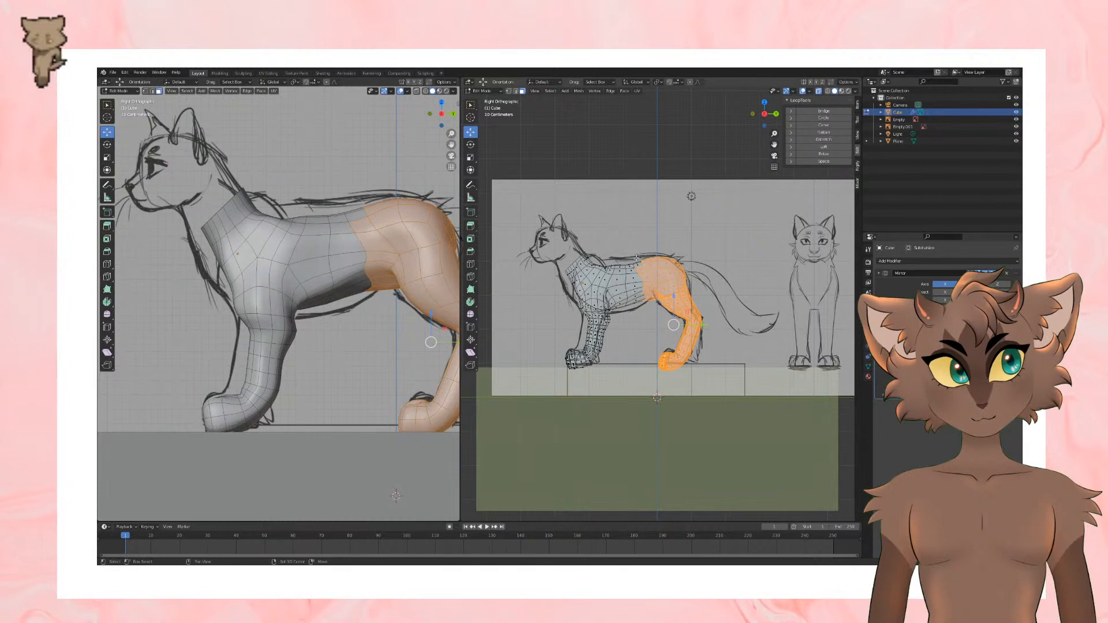
{"action": "key", "text": "alt+z"}
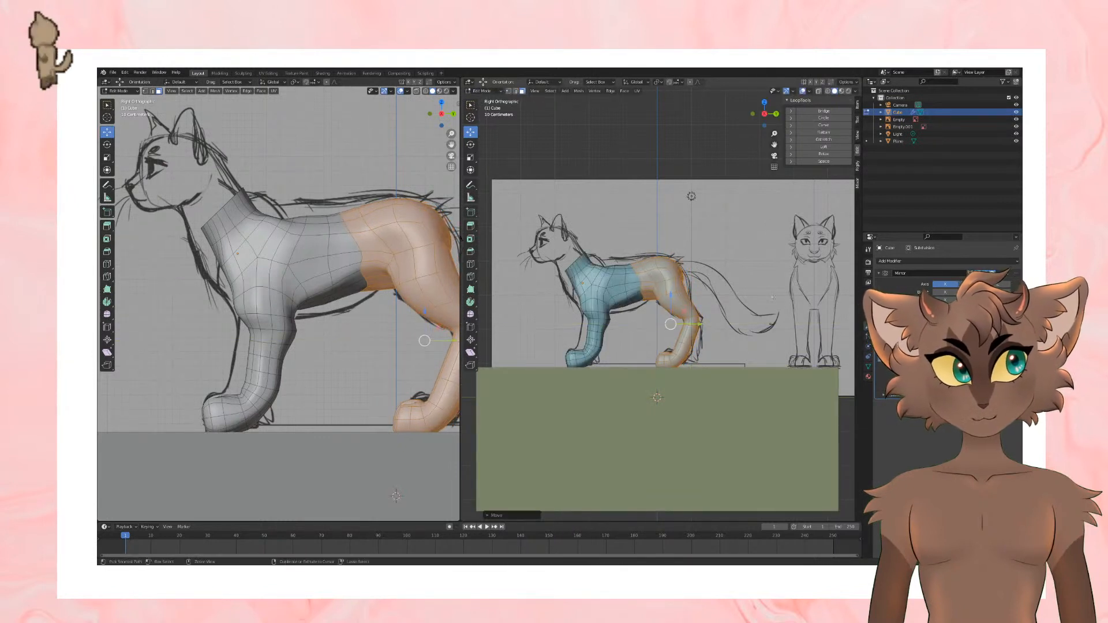
{"action": "key", "text": "alt+a"}
Step: Check the body's silhouette with the viewport overlays hidden, finishing in the right side view with overlays shown
{"action": "key", "text": "shift+alt+z"}
{"action": "mouse_move", "coordinate": [648, 227]}
{"action": "middle_mouse_down"}
{"action": "mouse_move", "coordinate": [692, 245]}
{"action": "mouse_move", "coordinate": [643, 224]}
{"action": "mouse_move", "coordinate": [654, 232]}
{"action": "middle_mouse_up"}
{"action": "key", "text": "KP_2"}
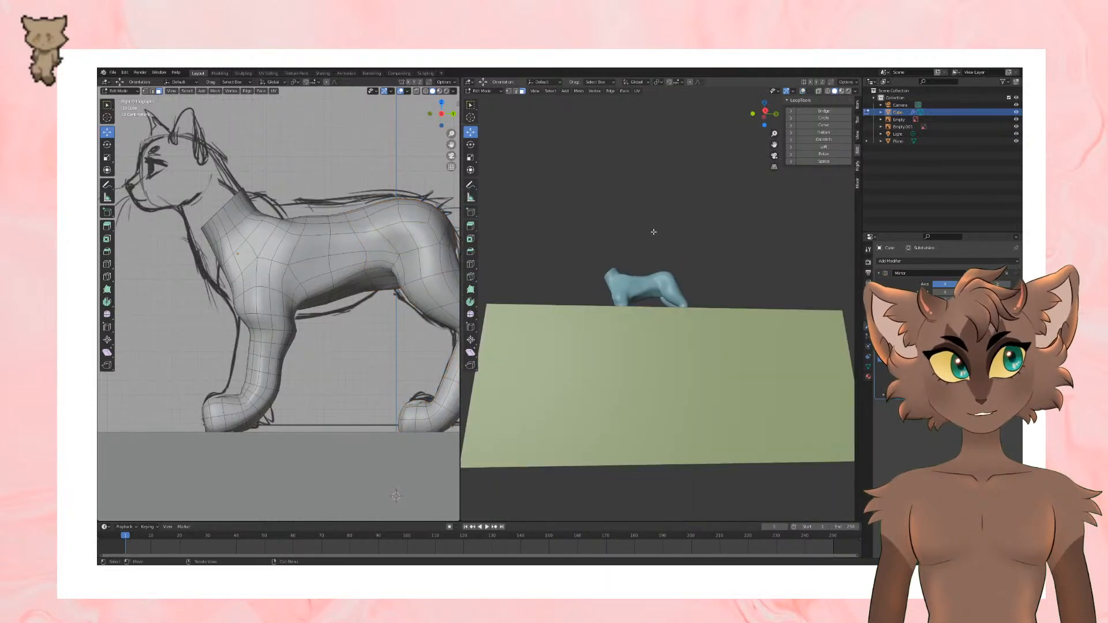
{"action": "key", "text": "KP_3"}
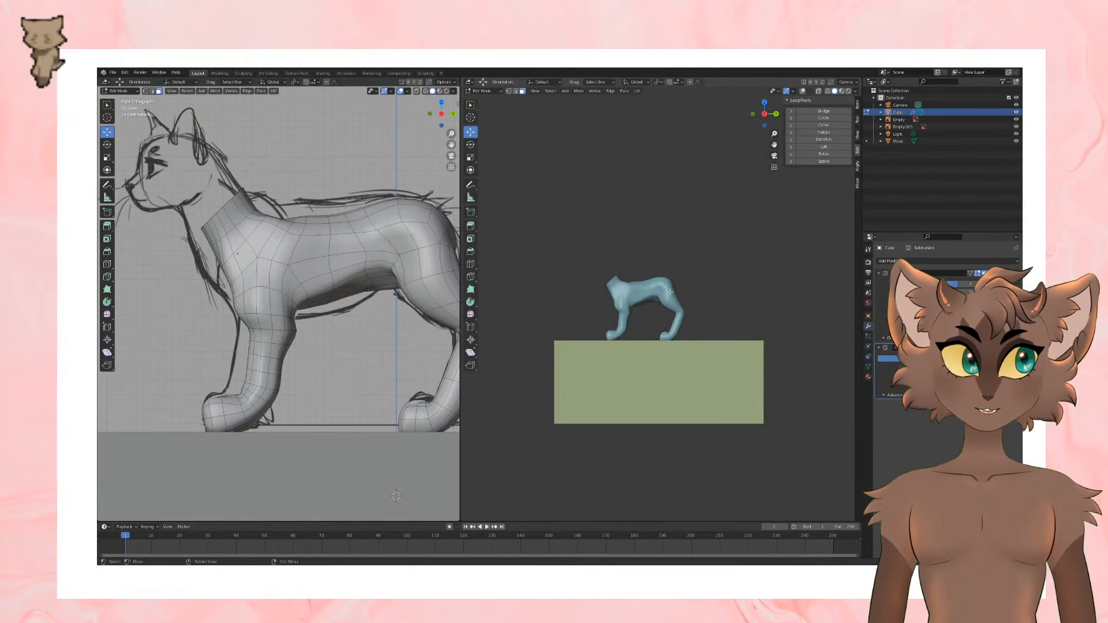
{"action": "left_click", "coordinate": [802, 92]}
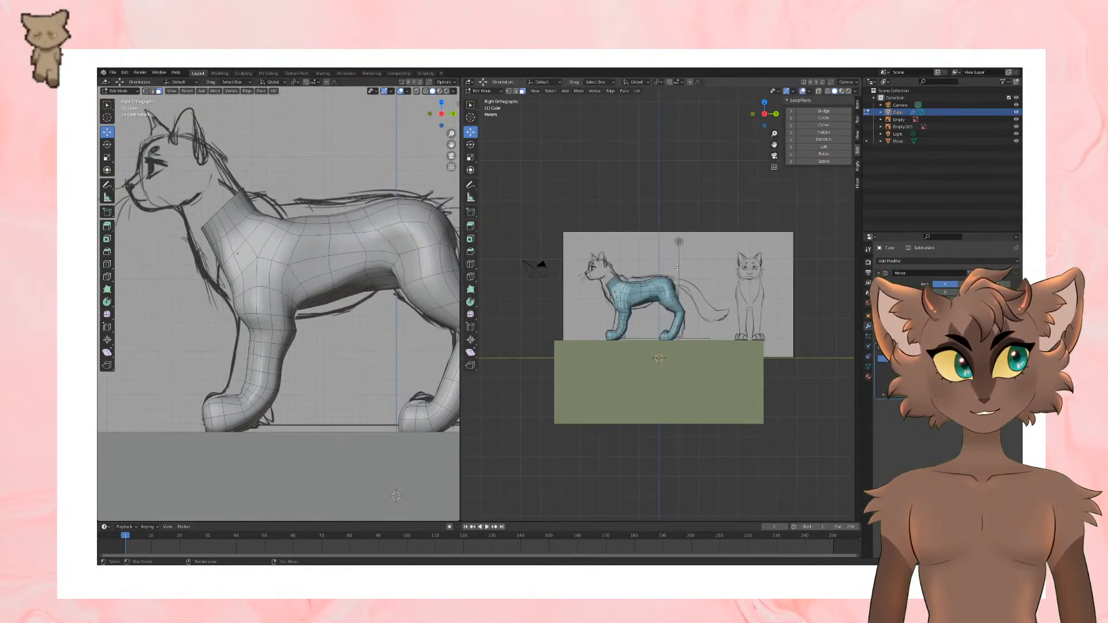
Step: Try to adjust the height of the hind paw in the side view using an X-ray box selection
{"action": "scroll", "coordinate": [677, 268], "scroll_direction": "up", "scroll_amount": 3}
{"action": "left_click_drag", "start_coordinate": [648, 263], "coordinate": [727, 393]}
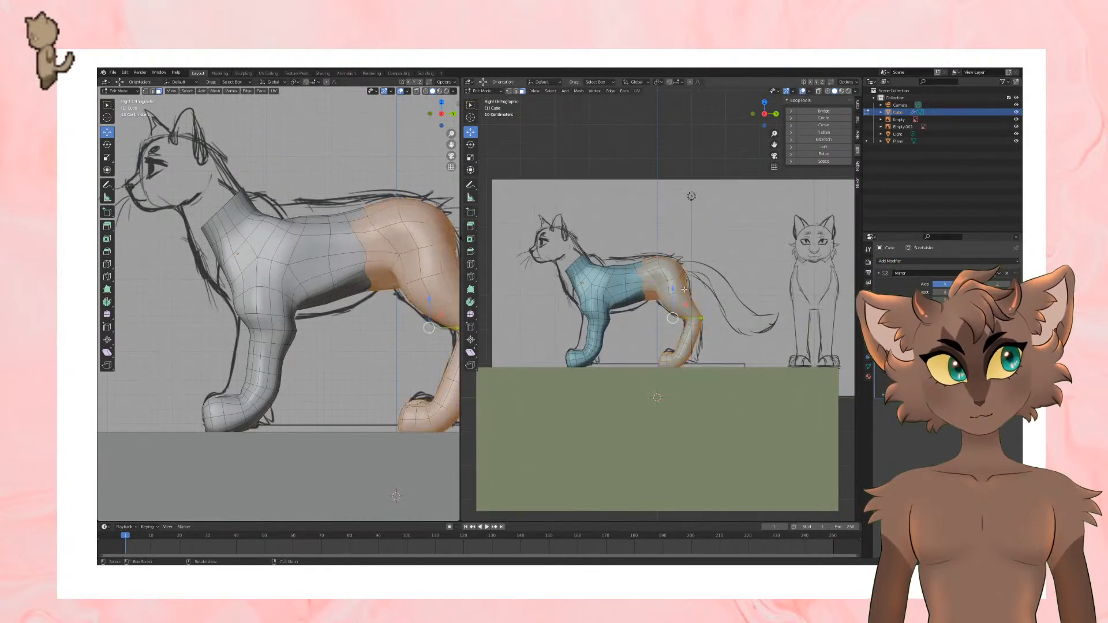
{"action": "left_click_drag", "start_coordinate": [638, 255], "coordinate": [681, 297], "text": "shift"}
{"action": "left_click_drag", "start_coordinate": [640, 348], "coordinate": [696, 402]}
{"action": "left_click", "coordinate": [818, 91]}
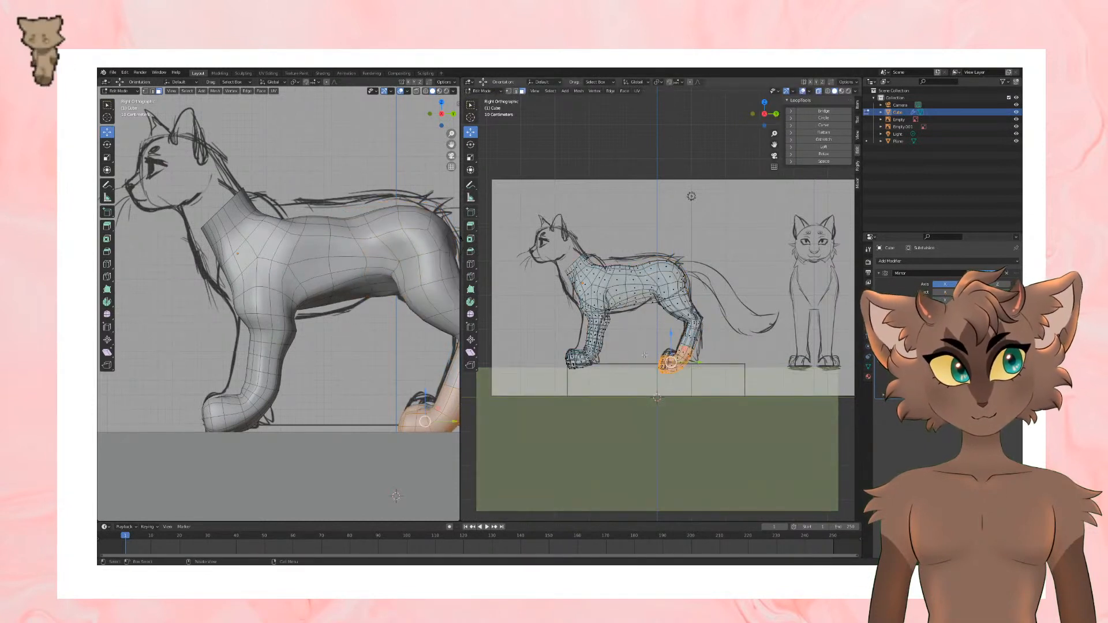
{"action": "left_click_drag", "start_coordinate": [644, 355], "coordinate": [704, 412]}
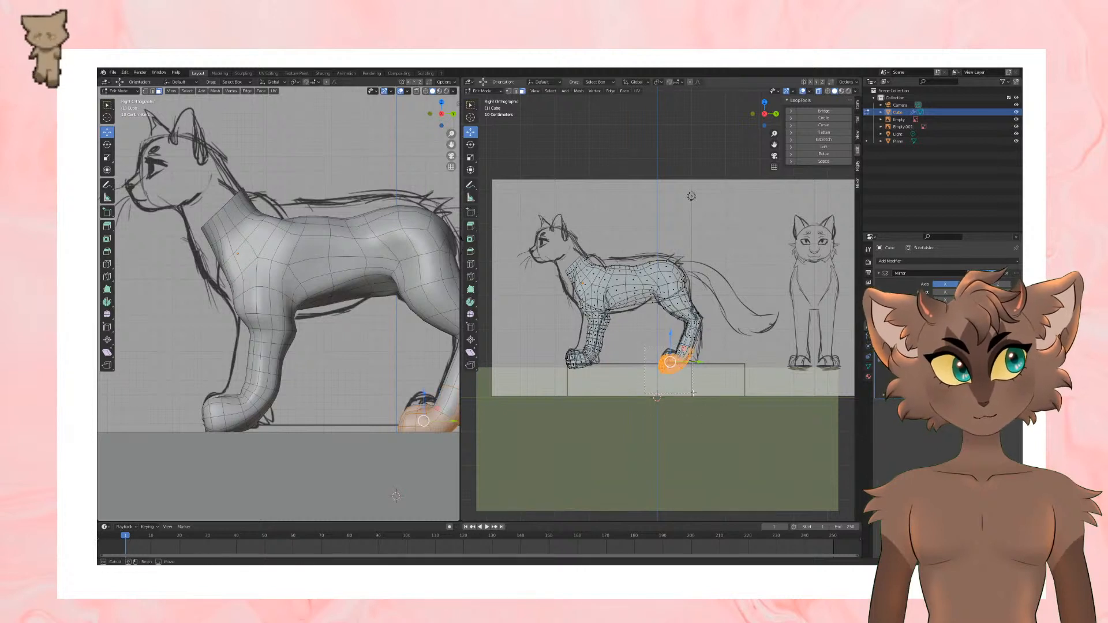
{"action": "mouse_move", "coordinate": [676, 342]}
{"action": "left_mouse_down", "text": "shift"}
{"action": "mouse_move", "coordinate": [692, 353]}
{"action": "mouse_move", "coordinate": [670, 328]}
{"action": "left_mouse_up", "text": "shift"}
{"action": "left_click", "coordinate": [819, 92]}
{"action": "left_click", "coordinate": [758, 142]}
Step: Compare the body's side silhouette with the reference sketch by repeatedly toggling the viewport overlays
{"action": "left_click", "coordinate": [807, 92]}
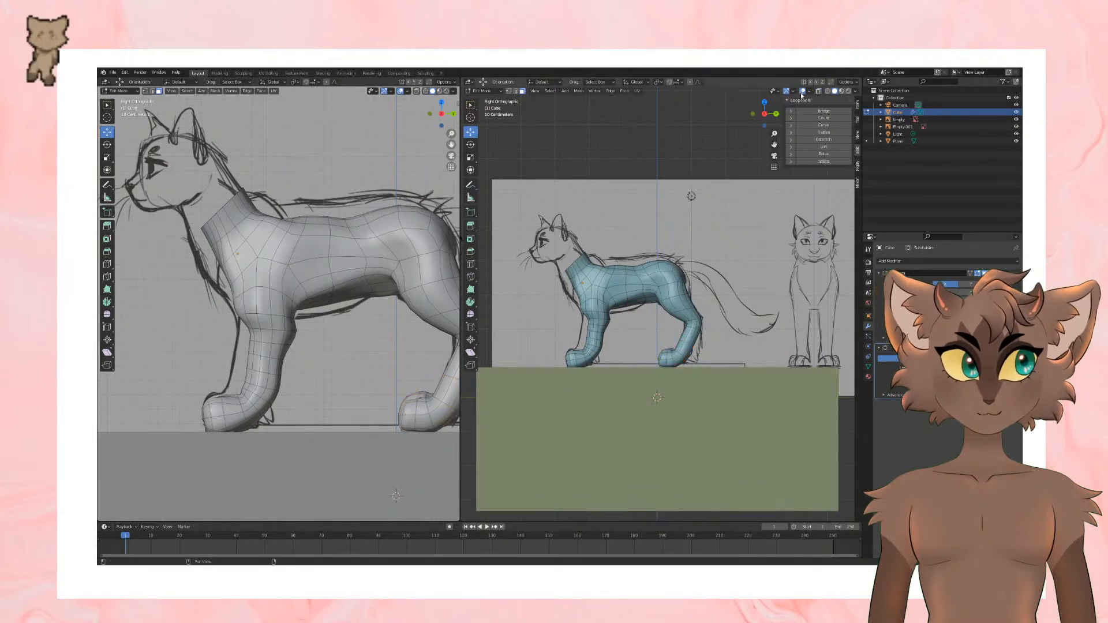
{"action": "left_click", "coordinate": [802, 93]}
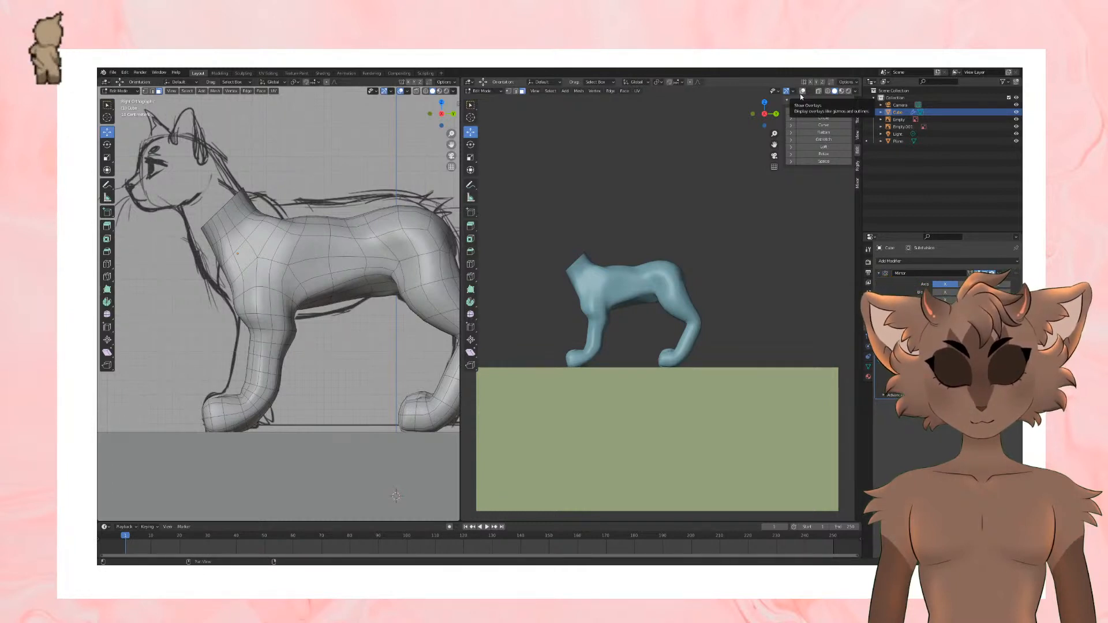
{"action": "left_click", "coordinate": [800, 93]}
{"action": "left_click", "coordinate": [801, 94]}
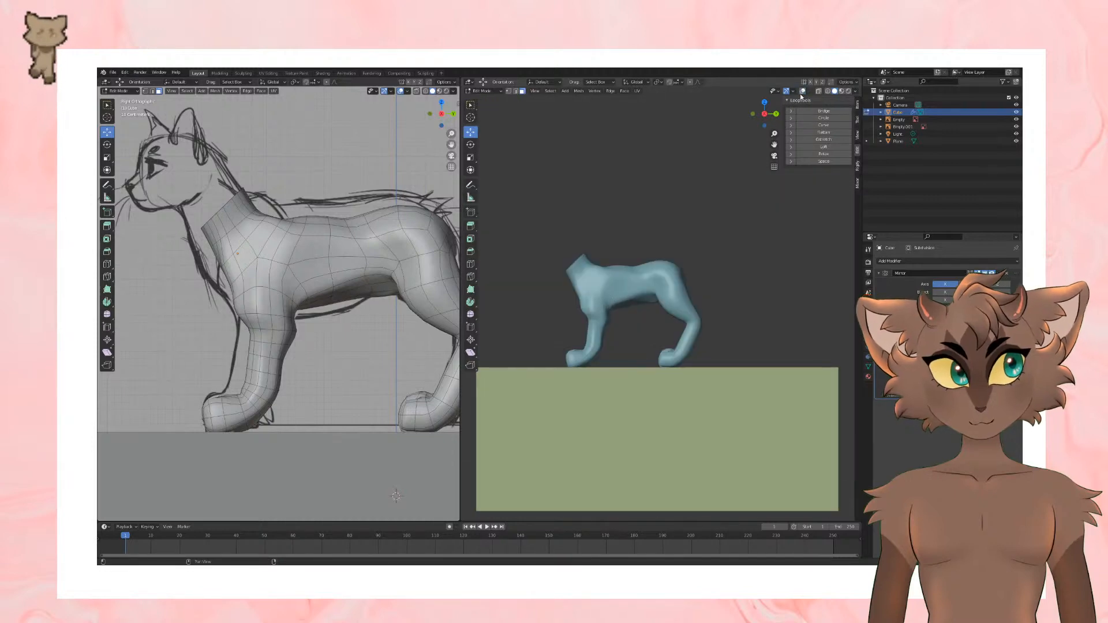
{"action": "left_click", "coordinate": [799, 94]}
{"action": "left_click", "coordinate": [800, 94]}
{"action": "left_click", "coordinate": [800, 93]}
{"action": "left_click", "coordinate": [799, 94]}
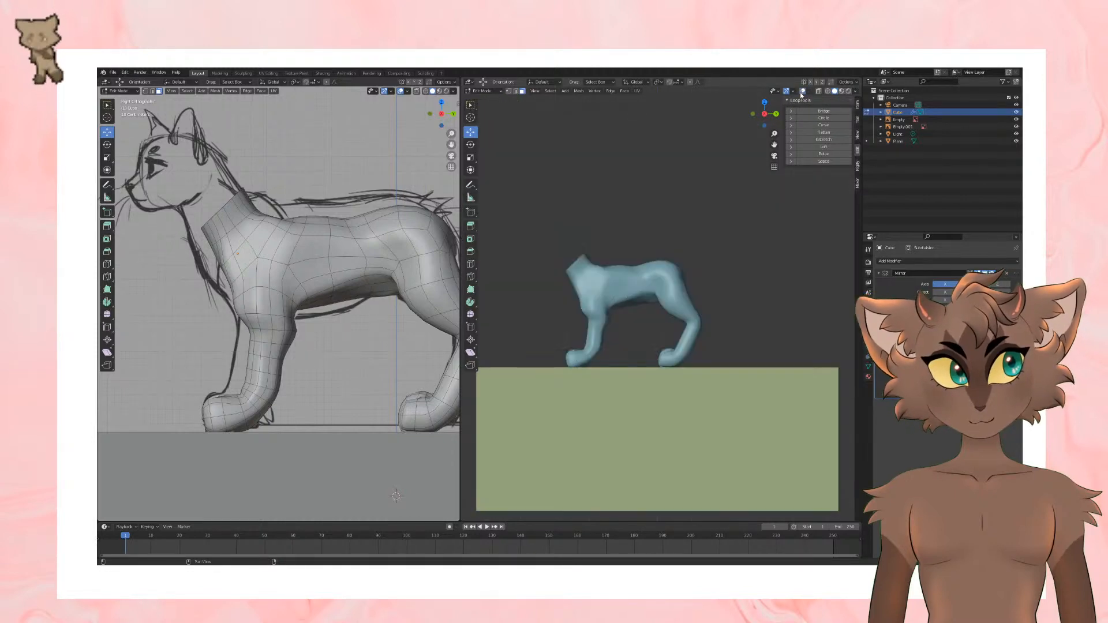
{"action": "left_click", "coordinate": [801, 93]}
{"action": "left_click", "coordinate": [801, 93]}
{"action": "left_click", "coordinate": [801, 93]}
{"action": "left_click", "coordinate": [801, 92]}
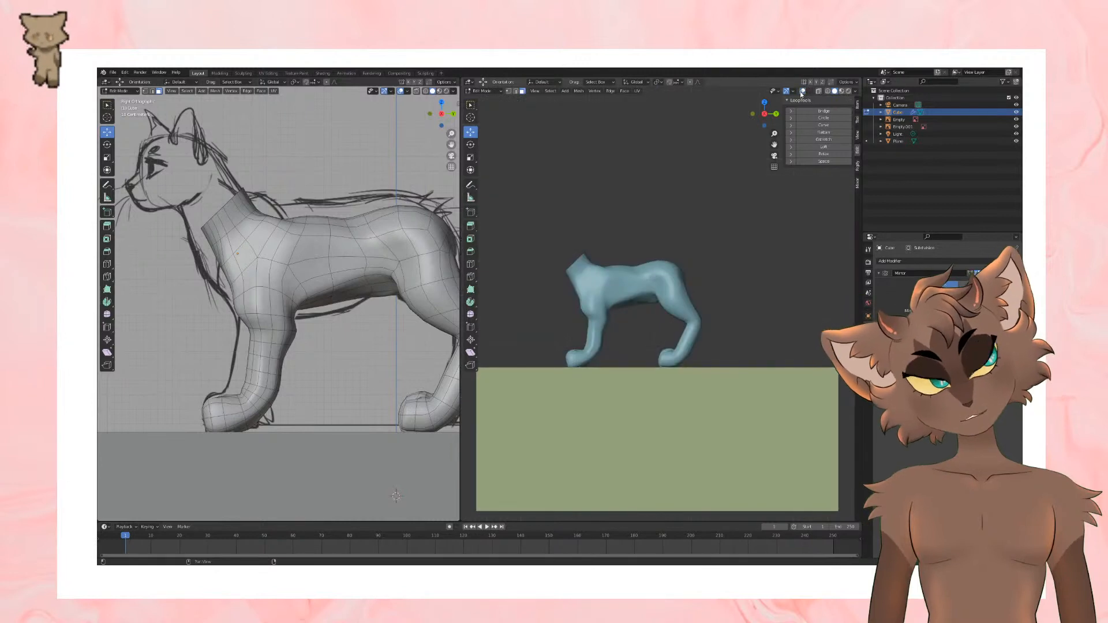
{"action": "left_click", "coordinate": [801, 92]}
{"action": "left_click", "coordinate": [800, 92]}
{"action": "left_click", "coordinate": [800, 92]}
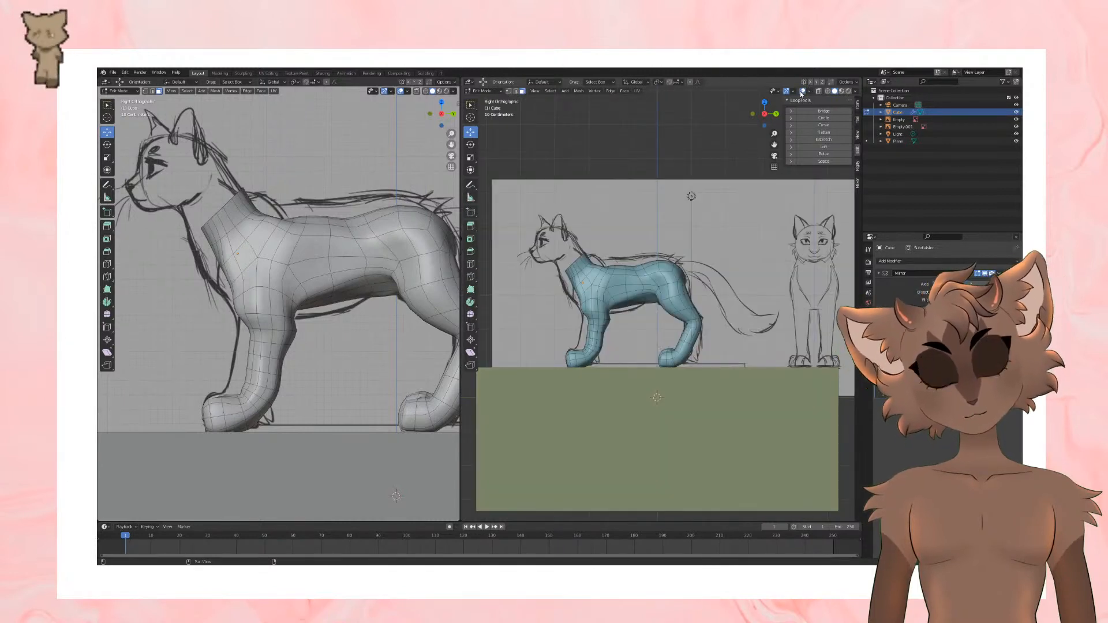
Step: Select the lower parts of all the legs through the mesh and raise them slightly in the side view
{"action": "left_click_drag", "start_coordinate": [538, 332], "coordinate": [793, 425]}
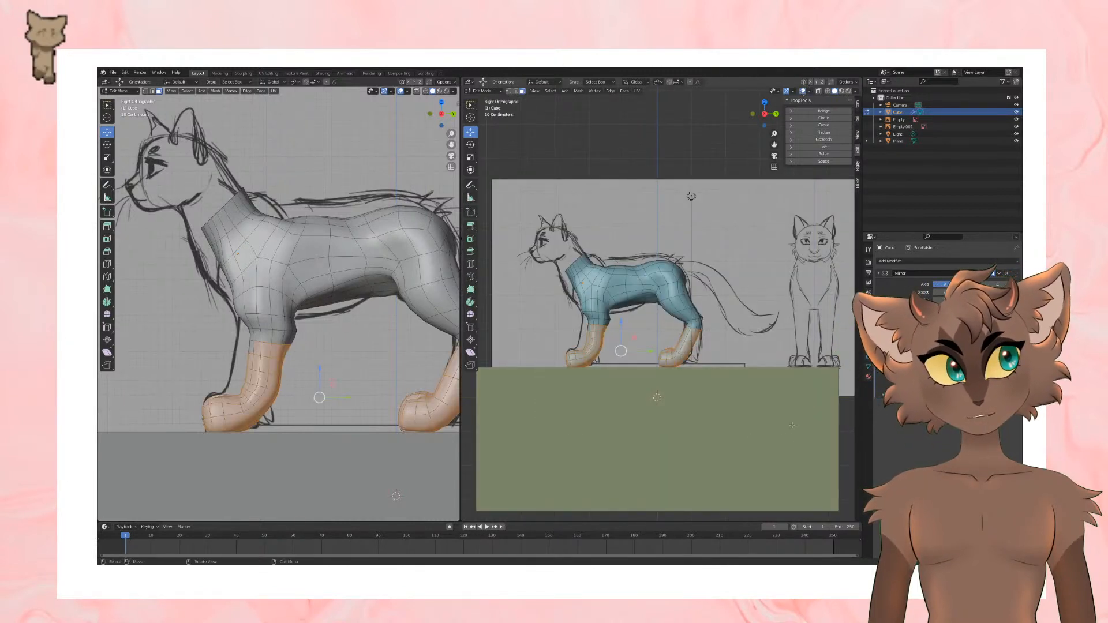
{"action": "left_click", "coordinate": [740, 313]}
{"action": "left_click", "coordinate": [820, 92]}
{"action": "left_click_drag", "start_coordinate": [528, 320], "coordinate": [782, 441]}
{"action": "left_click_drag", "start_coordinate": [619, 321], "coordinate": [619, 318]}
{"action": "left_click", "coordinate": [819, 92]}
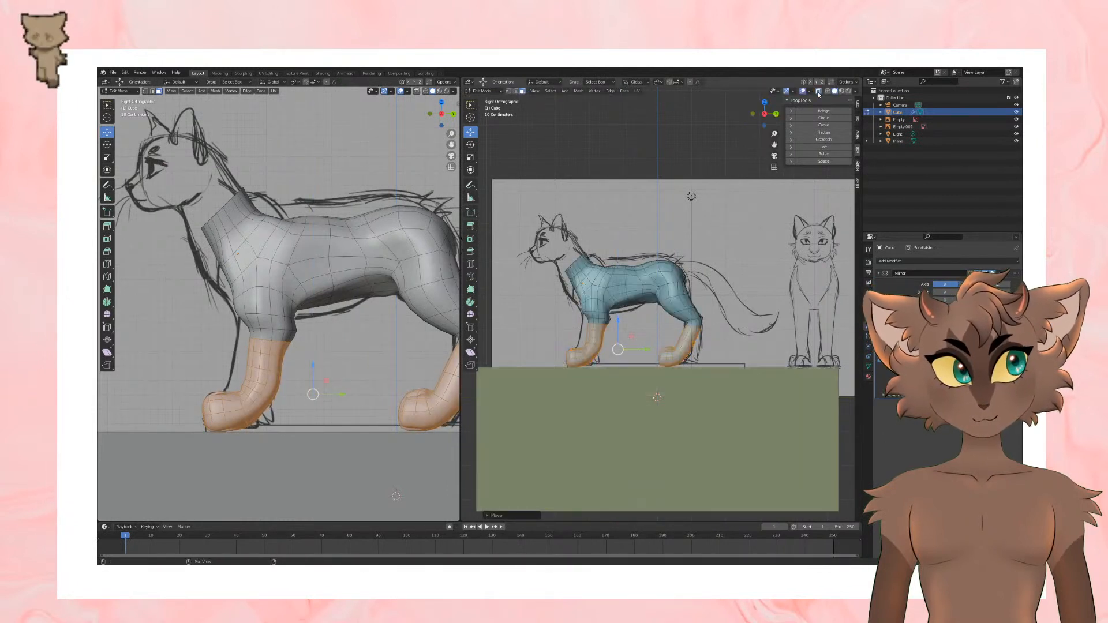
{"action": "left_click", "coordinate": [697, 156]}
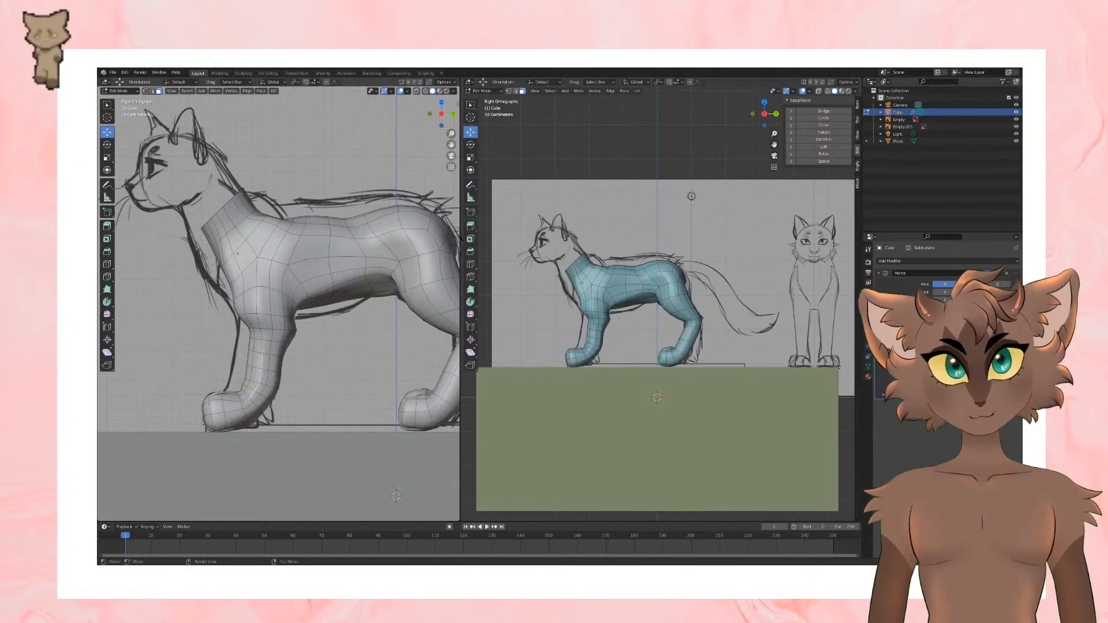
Step: Select the hind paws and ankles through the mesh and move them up and backward in the side view
{"action": "key", "text": "alt+z"}
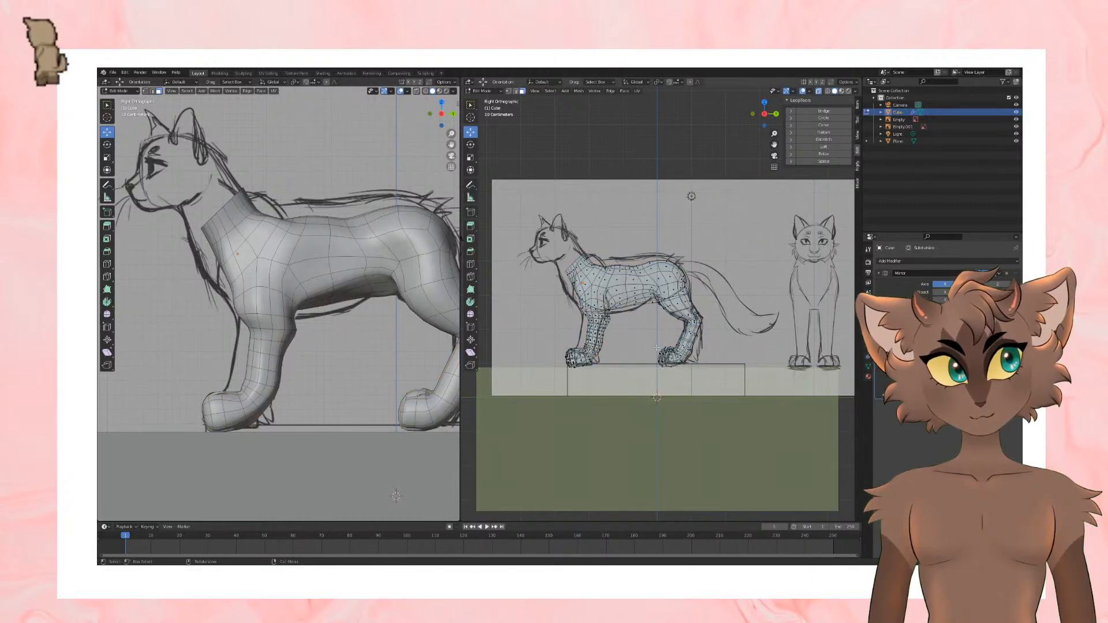
{"action": "left_click_drag", "start_coordinate": [657, 348], "coordinate": [719, 396]}
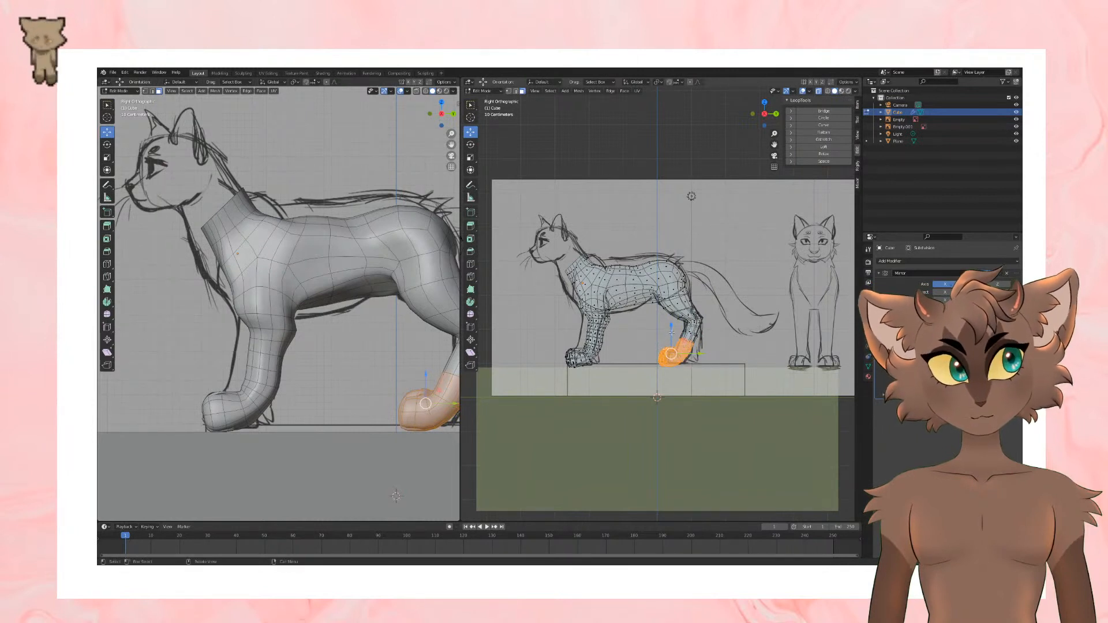
{"action": "left_click_drag", "start_coordinate": [671, 332], "coordinate": [705, 349]}
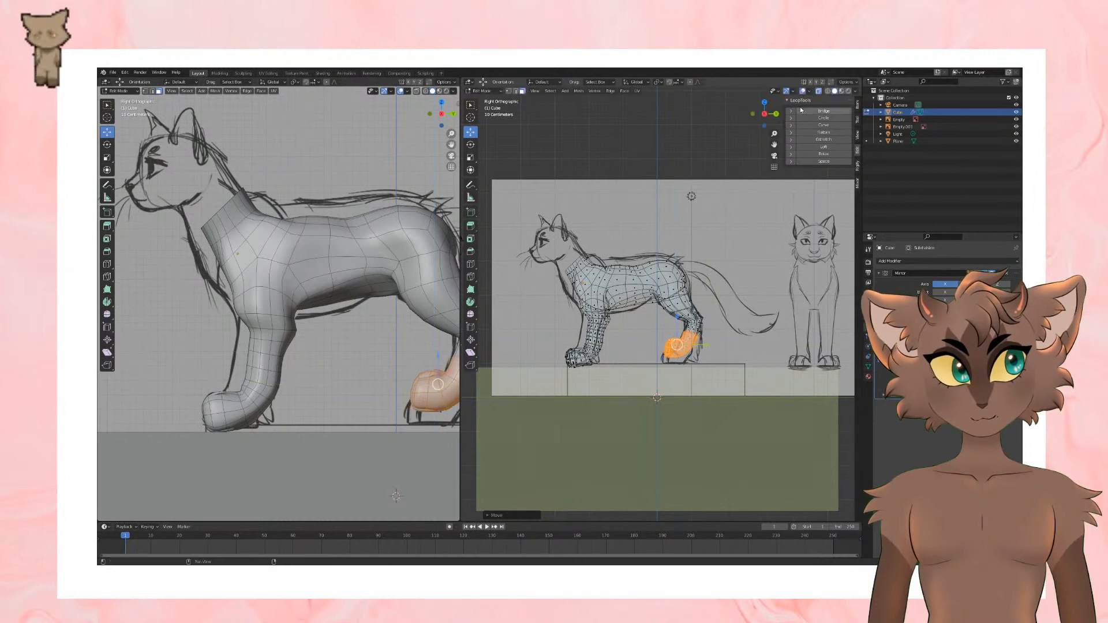
{"action": "key", "text": "alt+z"}
{"action": "left_click", "coordinate": [700, 136]}
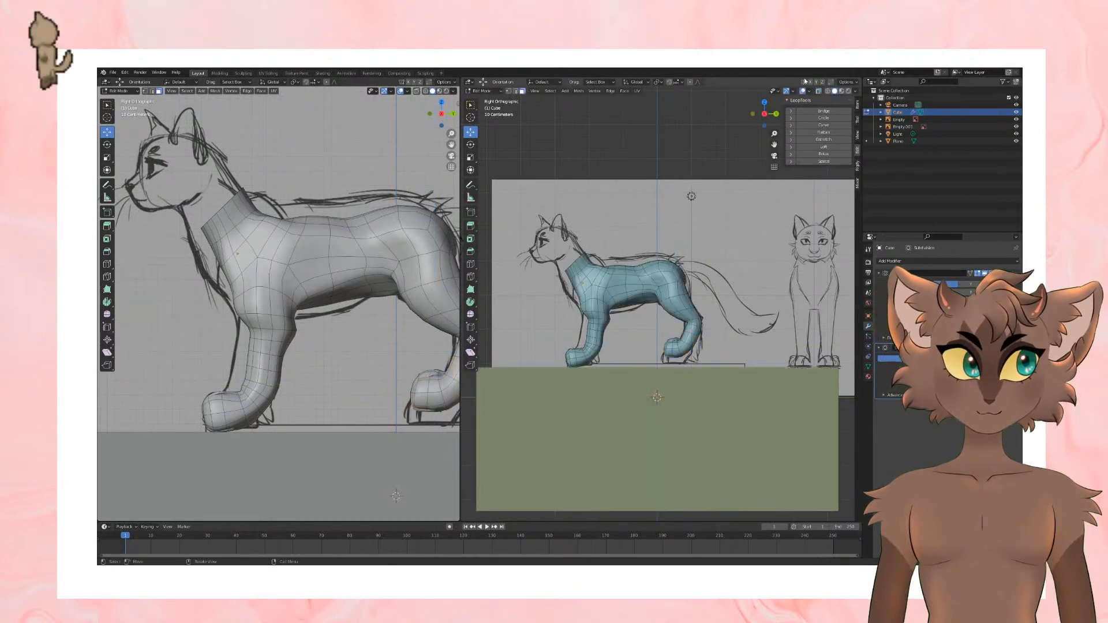
Step: Select the lower front legs and paws through the mesh and raise them slightly along Z in the side view with proportional editing
{"action": "left_click", "coordinate": [818, 91]}
{"action": "left_click_drag", "start_coordinate": [523, 381], "coordinate": [582, 315]}
{"action": "key", "text": "ctrl+z"}
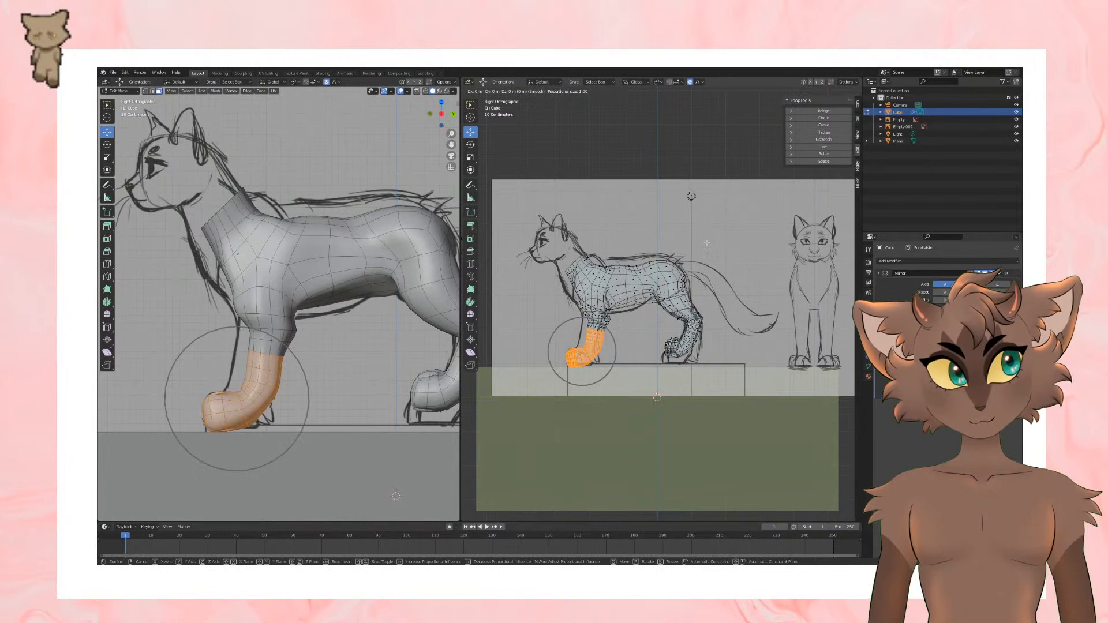
{"action": "key", "text": "z"}
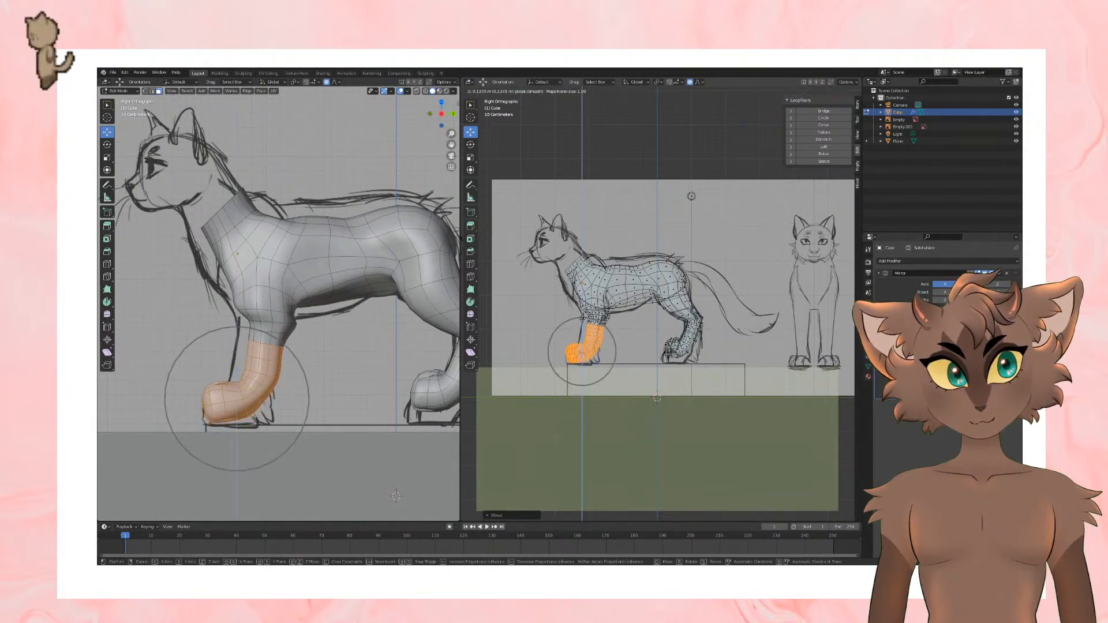
{"action": "left_click", "coordinate": [582, 318]}
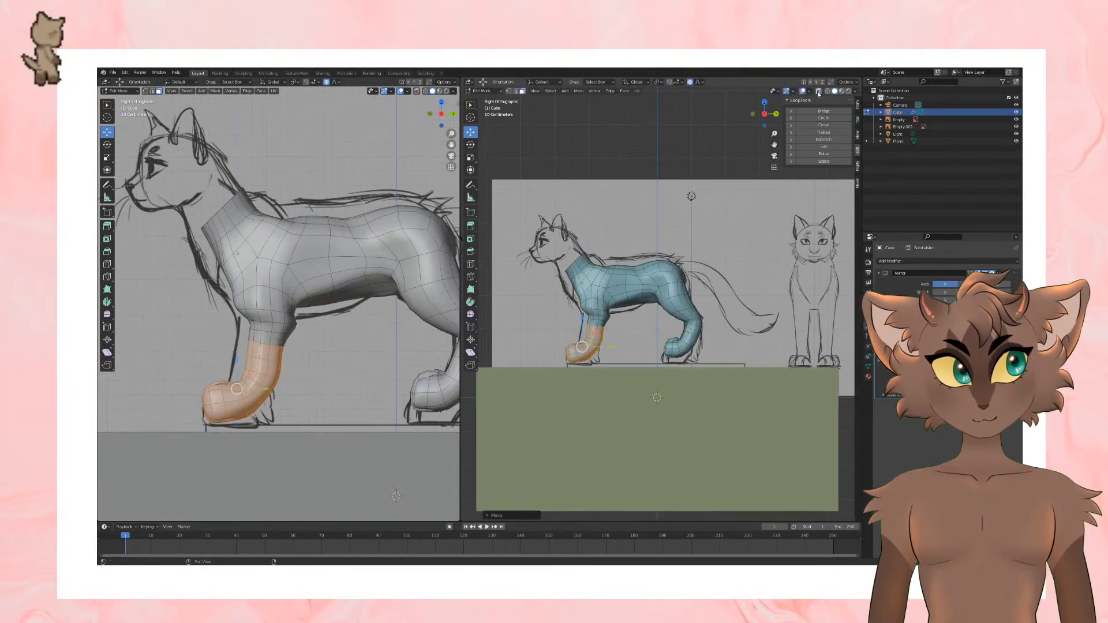
{"action": "key", "text": "alt+z"}
{"action": "left_click", "coordinate": [734, 142]}
Step: Examine the legs and body shape from the front and side, with overlays hidden in one viewport
{"action": "middle_click_drag", "start_coordinate": [734, 142], "coordinate": [637, 231]}
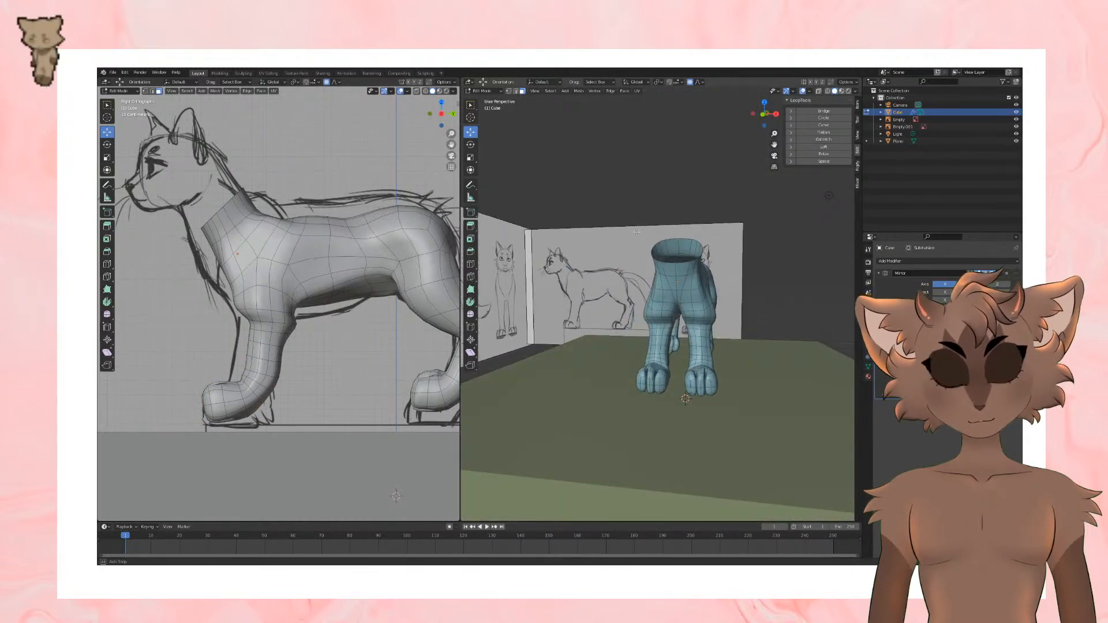
{"action": "middle_click_drag", "start_coordinate": [635, 214], "coordinate": [687, 260]}
{"action": "key", "text": "KP_3"}
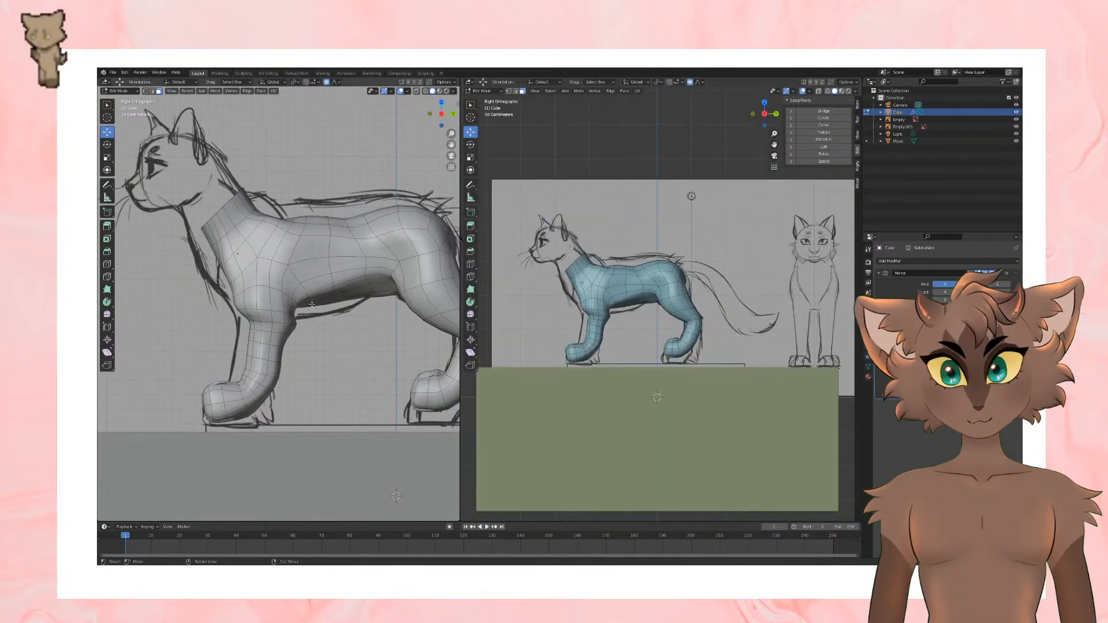
{"action": "key", "text": "KP_1"}
{"action": "scroll", "coordinate": [307, 353], "scroll_direction": "down", "scroll_amount": 3}
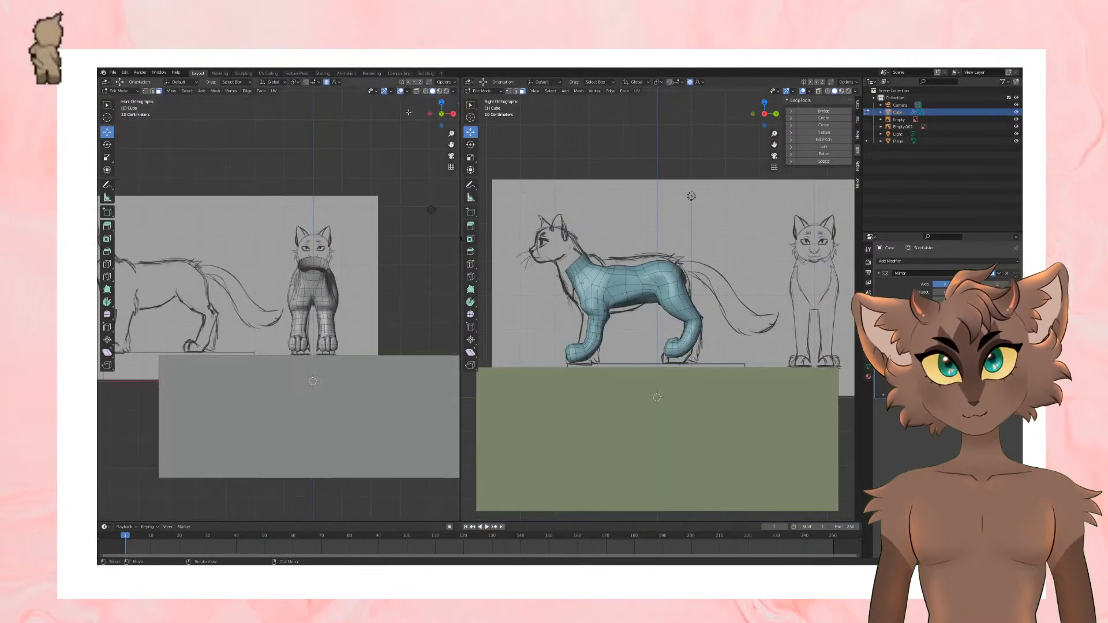
{"action": "left_click", "coordinate": [400, 91]}
{"action": "scroll", "coordinate": [410, 340], "scroll_direction": "up", "scroll_amount": 2}
{"action": "middle_click_drag", "start_coordinate": [411, 341], "coordinate": [359, 349]}
{"action": "scroll", "coordinate": [398, 344], "scroll_direction": "up", "scroll_amount": 2}
{"action": "middle_click_drag", "start_coordinate": [612, 354], "coordinate": [767, 363]}
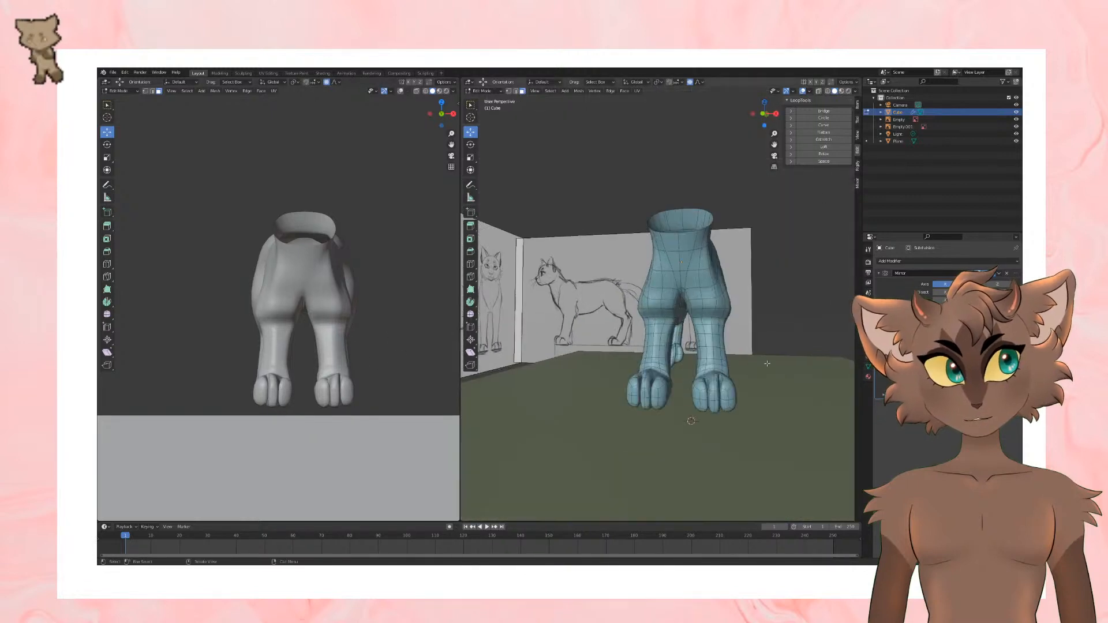
Step: Select the inner chest vertices between the front legs and adjust their position
{"action": "scroll", "coordinate": [671, 280], "scroll_direction": "up", "scroll_amount": 3}
{"action": "scroll", "coordinate": [671, 281], "scroll_direction": "up", "scroll_amount": 3}
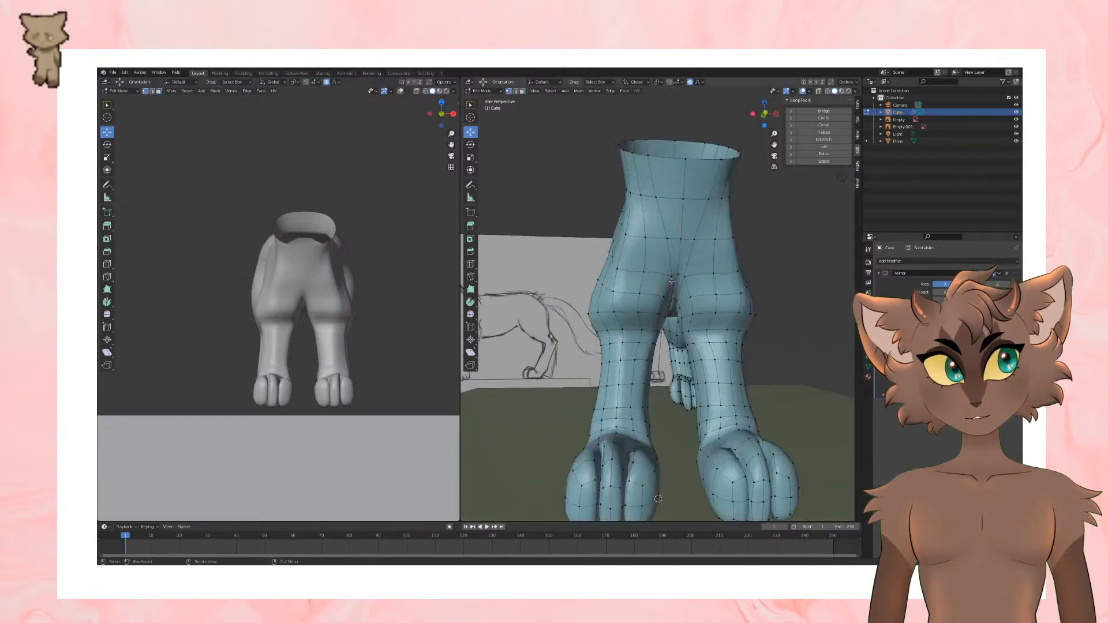
{"action": "middle_click_drag", "start_coordinate": [671, 280], "coordinate": [651, 284]}
{"action": "left_click", "coordinate": [649, 285]}
{"action": "mouse_move", "coordinate": [650, 286]}
{"action": "left_mouse_down"}
{"action": "mouse_move", "coordinate": [673, 286]}
{"action": "mouse_move", "coordinate": [659, 288]}
{"action": "left_mouse_up"}
{"action": "key", "text": "ctrl+z"}
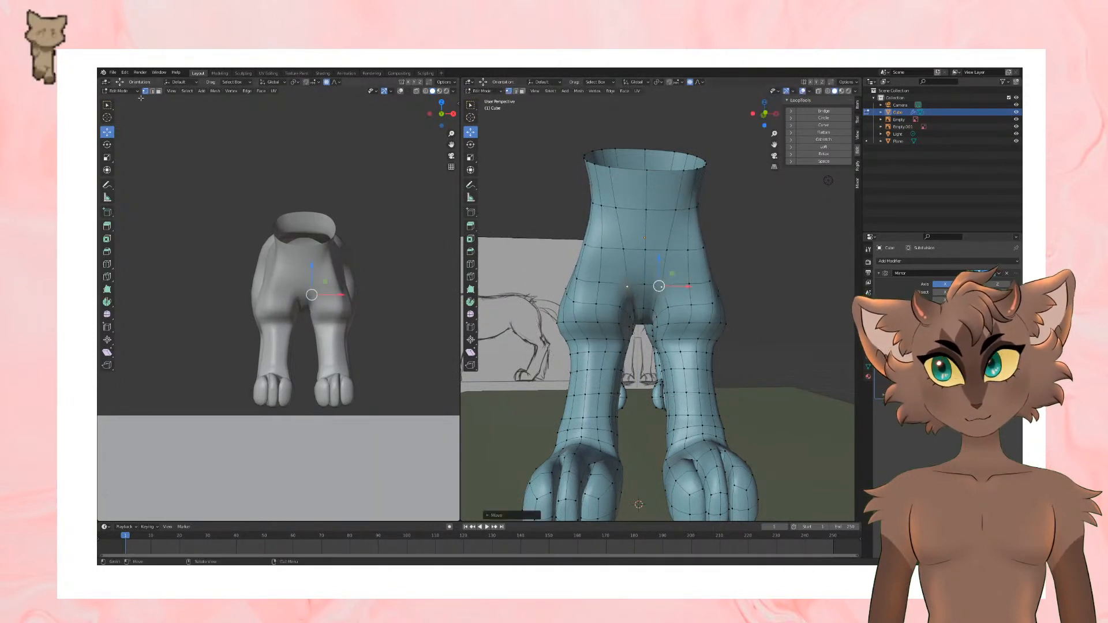
Step: Scale down the edge loop around the front legs' elbows slightly with proportional editing
{"action": "key", "text": "alt+a"}
{"action": "left_click", "coordinate": [697, 324], "text": "alt"}
{"action": "key", "text": "s"}
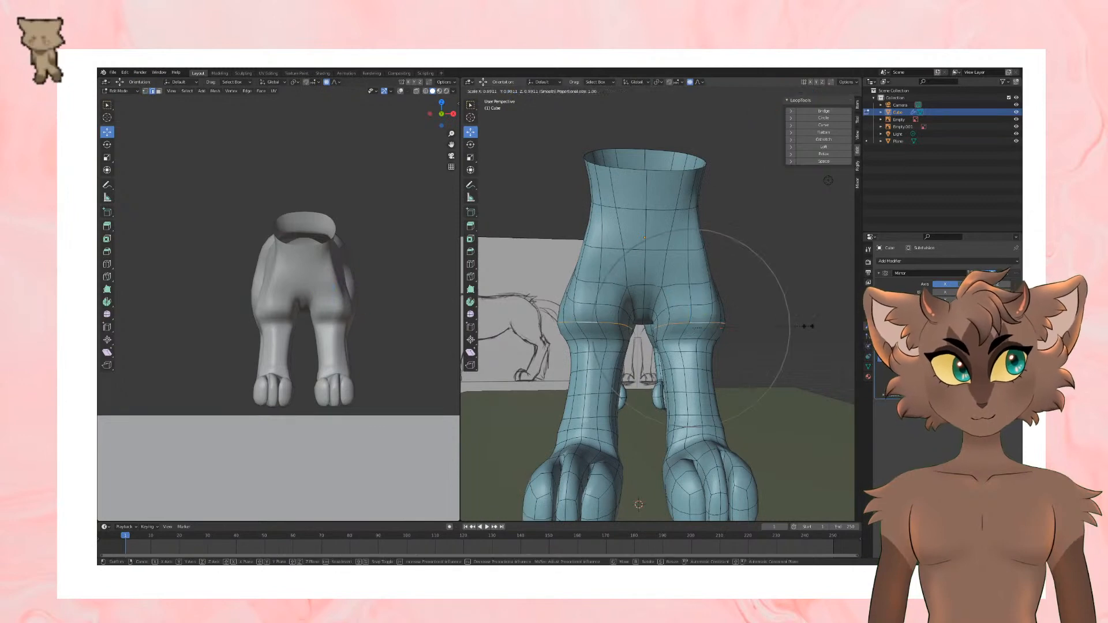
{"action": "left_click", "coordinate": [801, 326]}
{"action": "scroll", "coordinate": [547, 355], "scroll_direction": "down", "scroll_amount": 4}
{"action": "scroll", "coordinate": [542, 353], "scroll_direction": "up", "scroll_amount": 1}
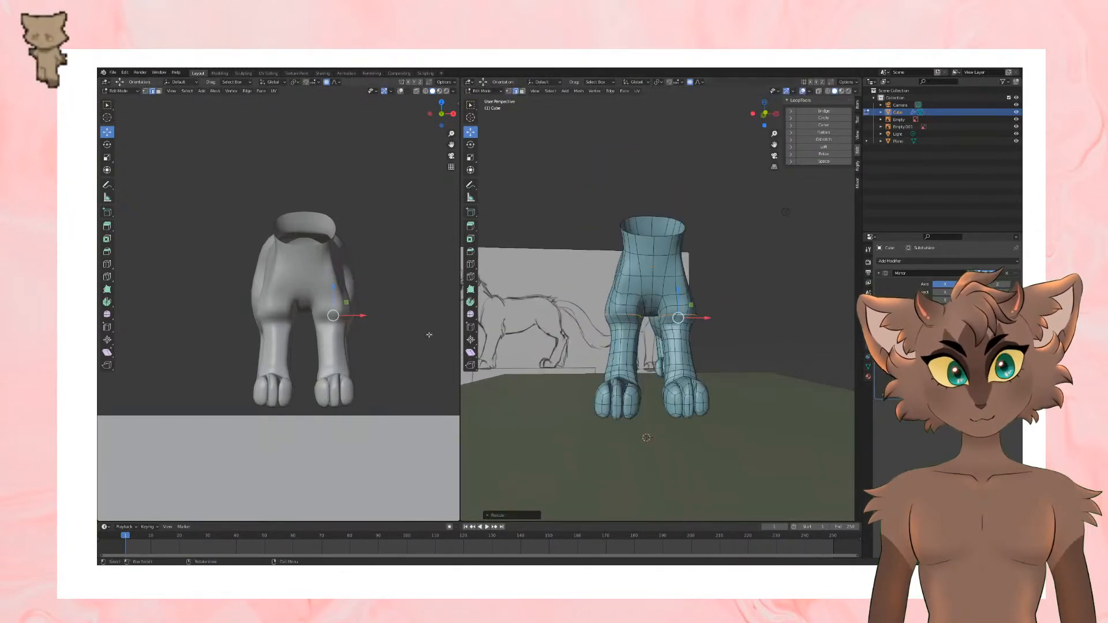
Step: Try different positions for the elbow edge loop on the front legs, undoing the unwanted moves
{"action": "middle_click_drag", "start_coordinate": [428, 335], "coordinate": [398, 348]}
{"action": "left_click_drag", "start_coordinate": [678, 290], "coordinate": [676, 301]}
{"action": "key", "text": "ctrl+z"}
{"action": "left_click", "coordinate": [676, 326], "text": "alt"}
{"action": "key", "text": "ctrl+z"}
{"action": "key", "text": "g"}
{"action": "scroll", "coordinate": [724, 220], "scroll_direction": "up", "scroll_amount": 7}
{"action": "left_click", "coordinate": [724, 220]}
{"action": "left_click", "coordinate": [677, 300]}
Step: Lower the selected elbow edge loop on the front legs and check the shape from the side
{"action": "middle_click_drag", "start_coordinate": [347, 347], "coordinate": [396, 350]}
{"action": "middle_click_drag", "start_coordinate": [623, 369], "coordinate": [694, 373]}
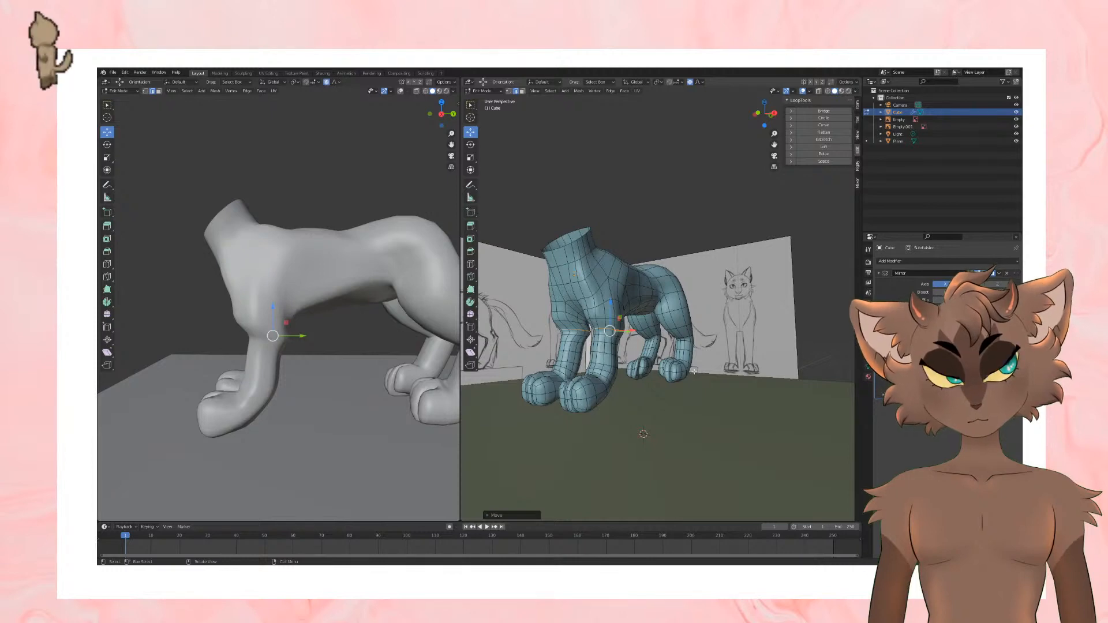
{"action": "middle_click_drag", "start_coordinate": [694, 371], "coordinate": [716, 366]}
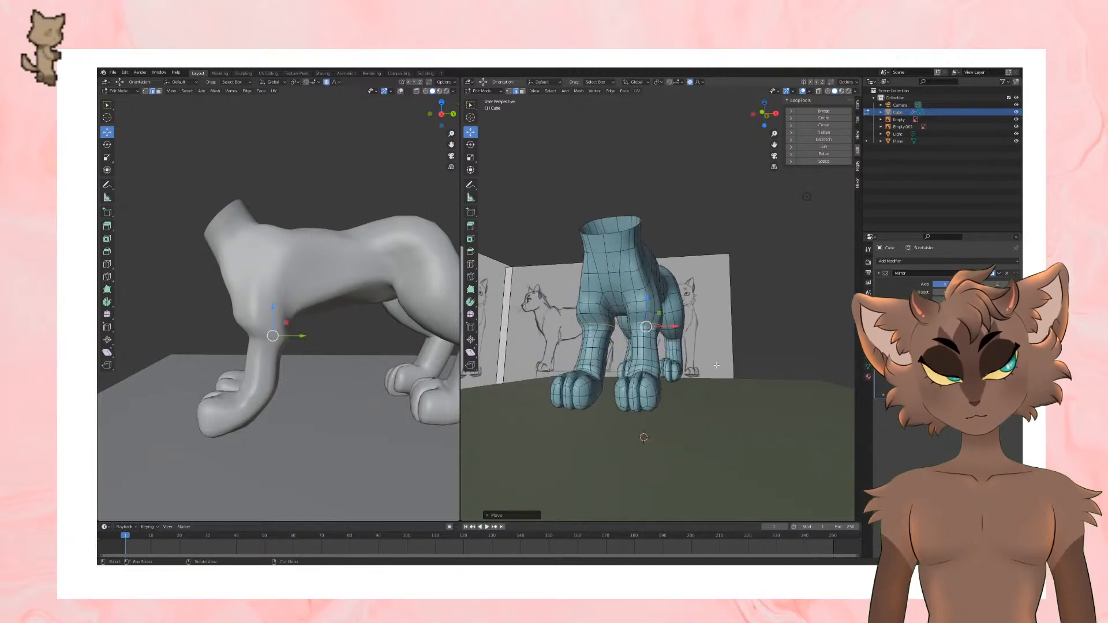
{"action": "scroll", "coordinate": [711, 367], "scroll_direction": "up", "scroll_amount": 4}
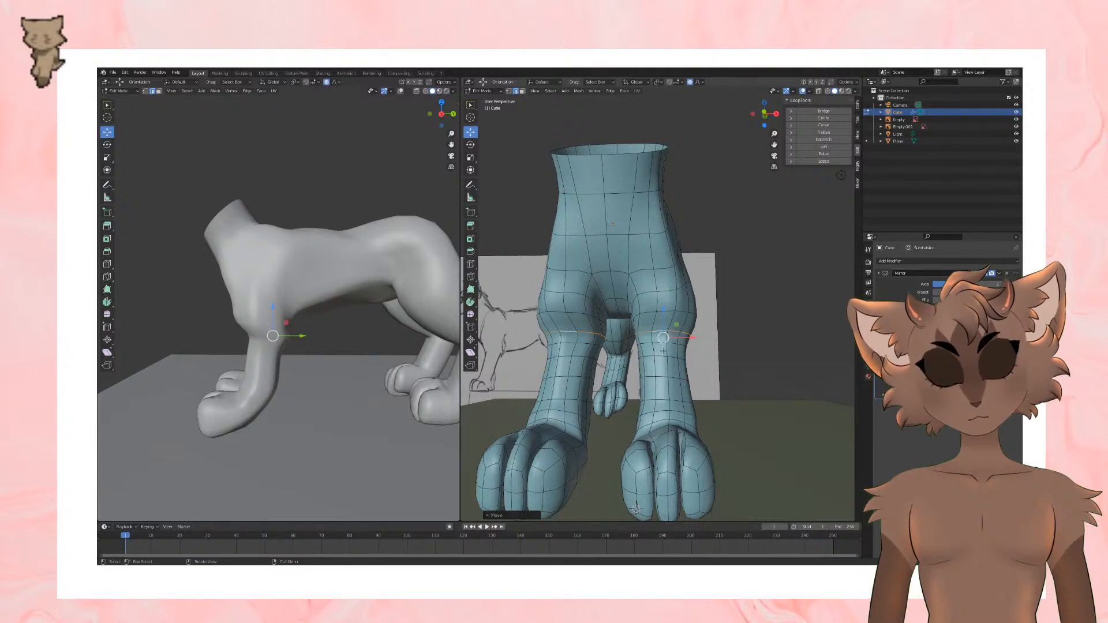
{"action": "scroll", "coordinate": [652, 367], "scroll_direction": "down", "scroll_amount": 5}
{"action": "scroll", "coordinate": [656, 355], "scroll_direction": "up", "scroll_amount": 3}
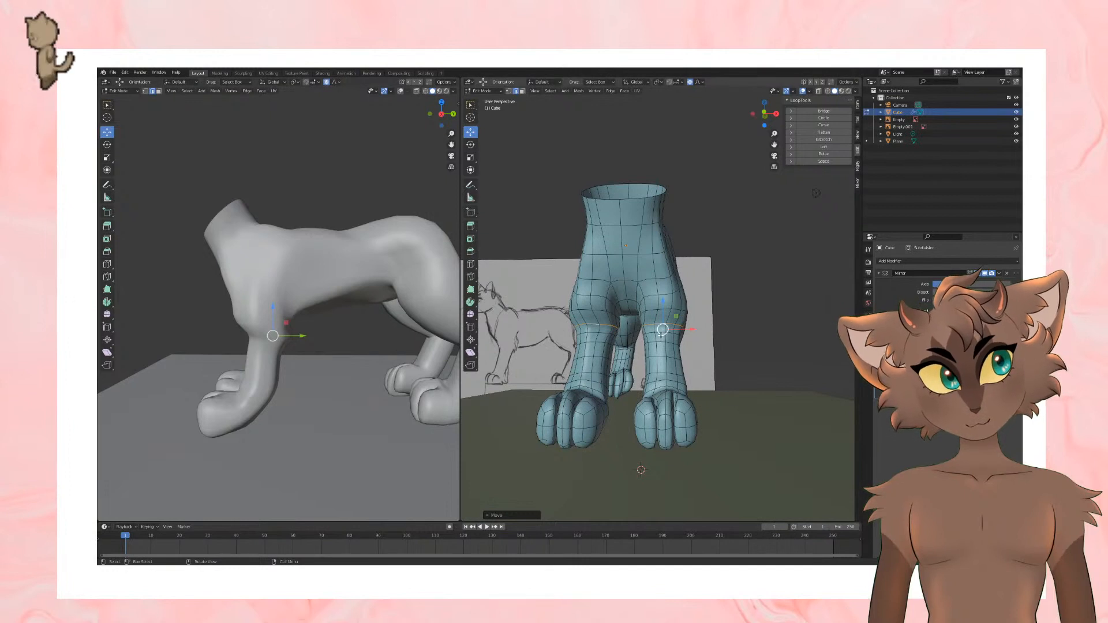
{"action": "left_click_drag", "start_coordinate": [663, 305], "coordinate": [664, 329]}
{"action": "mouse_move", "coordinate": [277, 369]}
{"action": "middle_mouse_down"}
{"action": "mouse_move", "coordinate": [349, 385]}
{"action": "mouse_move", "coordinate": [274, 379]}
{"action": "mouse_move", "coordinate": [284, 379]}
{"action": "middle_mouse_up"}
{"action": "middle_click_drag", "start_coordinate": [582, 378], "coordinate": [678, 381]}
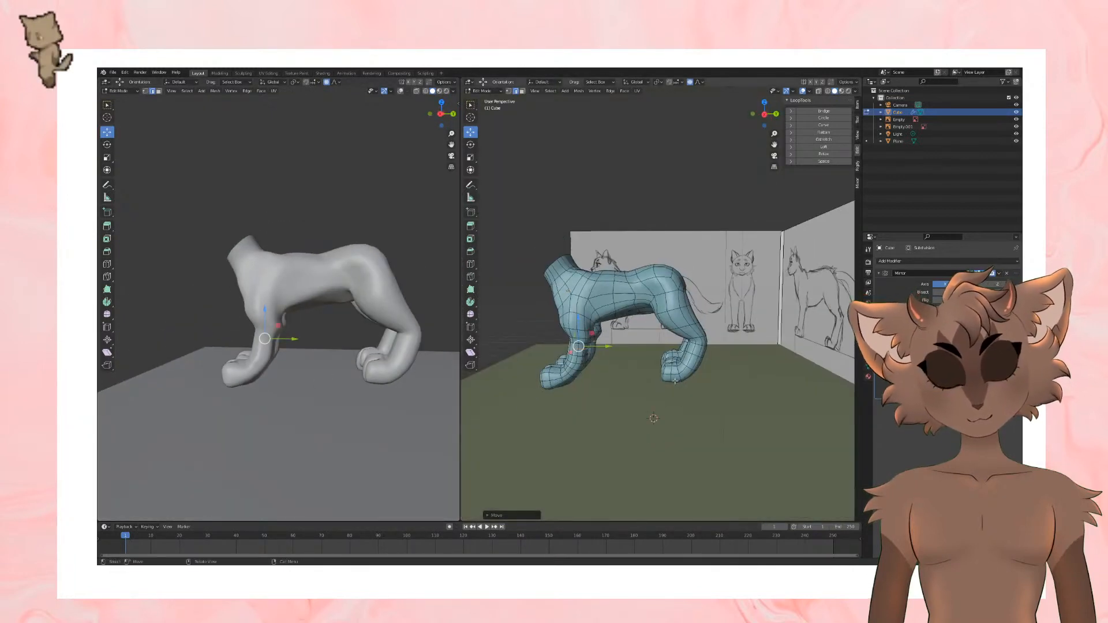
Step: Leave mesh editing and raise the ground plane in the side view to meet the front paws
{"action": "key", "text": "KP_3"}
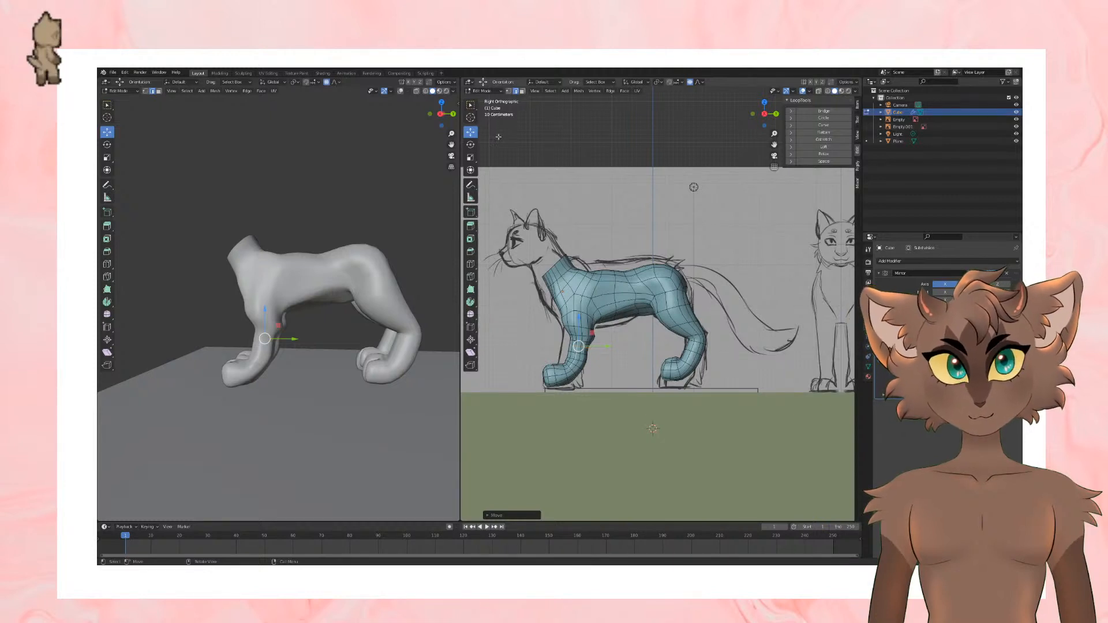
{"action": "key", "text": "Tab"}
{"action": "left_click", "coordinate": [625, 436]}
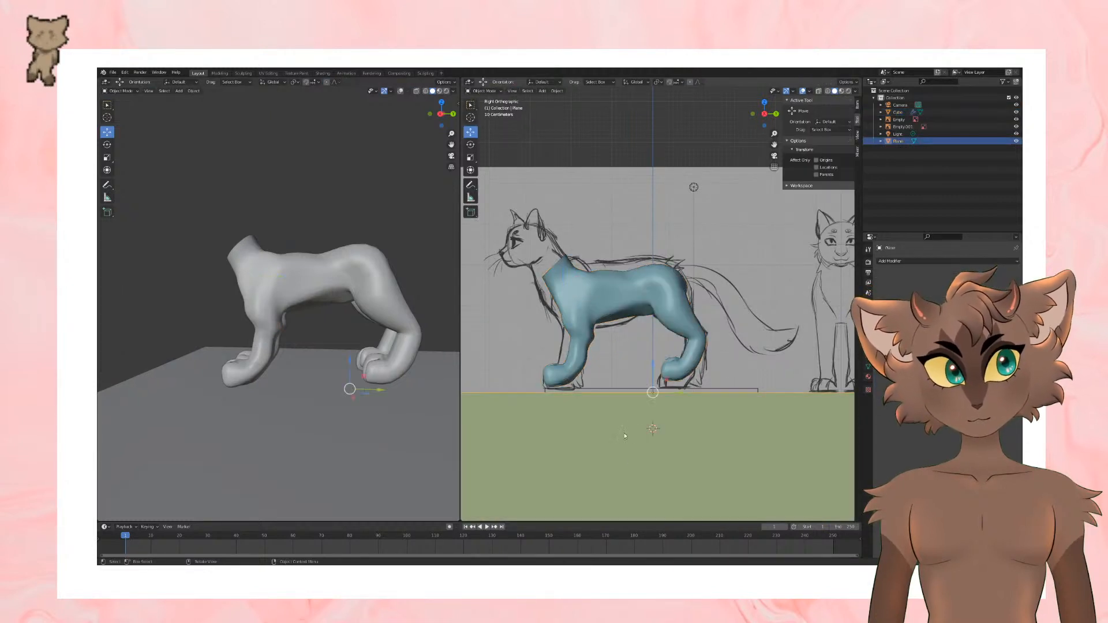
{"action": "left_click_drag", "start_coordinate": [655, 374], "coordinate": [655, 367]}
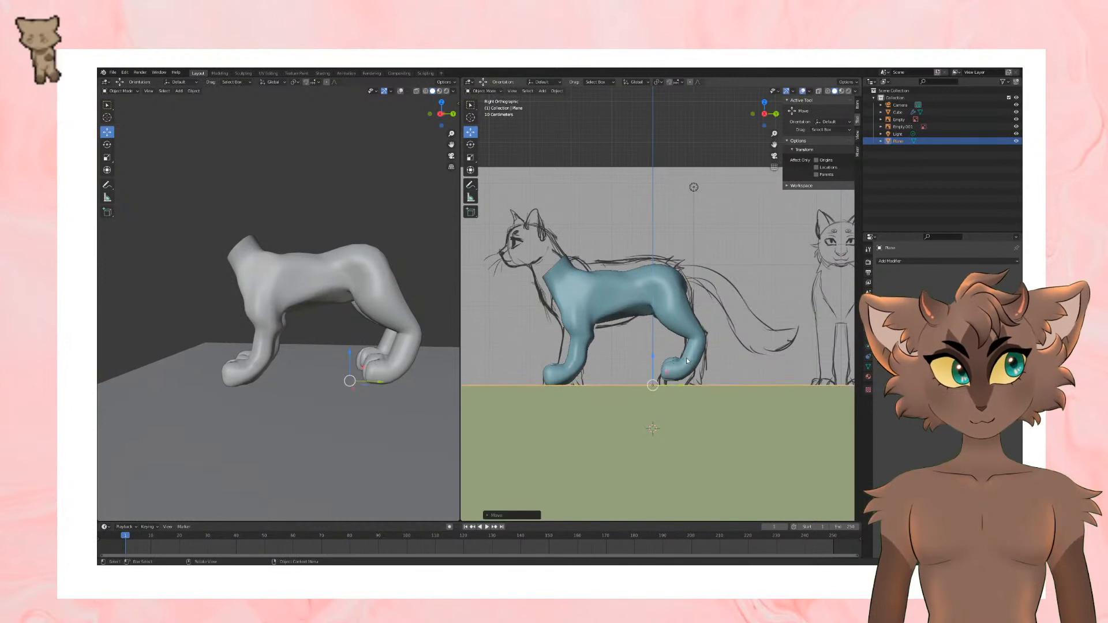
Step: Select the cat mesh's hindquarters and hind legs through the mesh and lower them slightly with proportional editing off
{"action": "left_click", "coordinate": [701, 354]}
{"action": "key", "text": "Tab"}
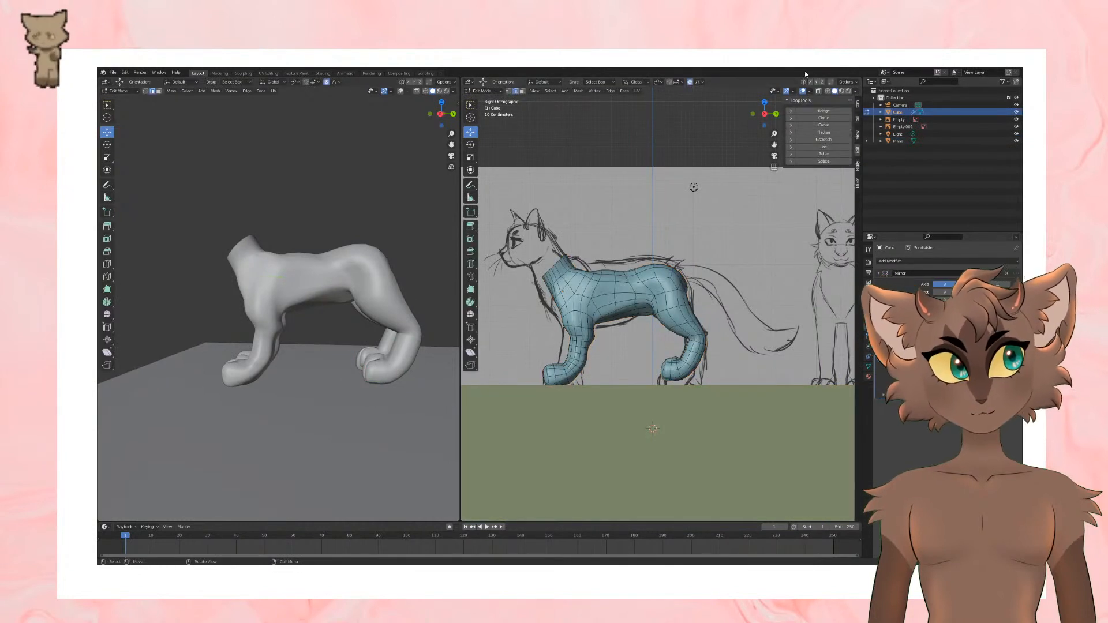
{"action": "left_click", "coordinate": [818, 91]}
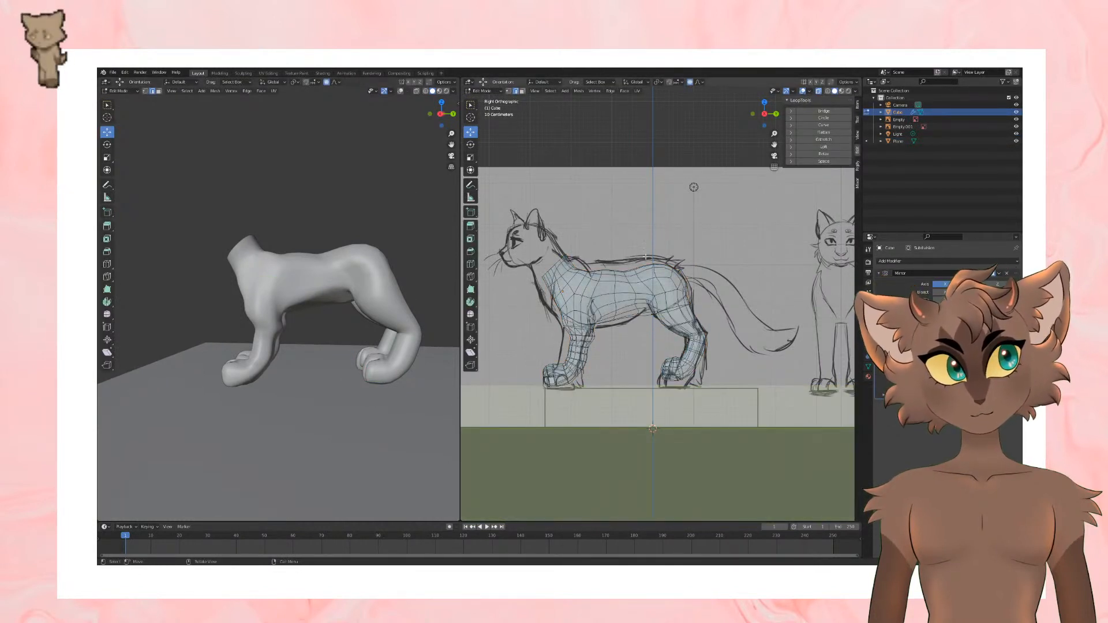
{"action": "left_click_drag", "start_coordinate": [633, 245], "coordinate": [729, 405]}
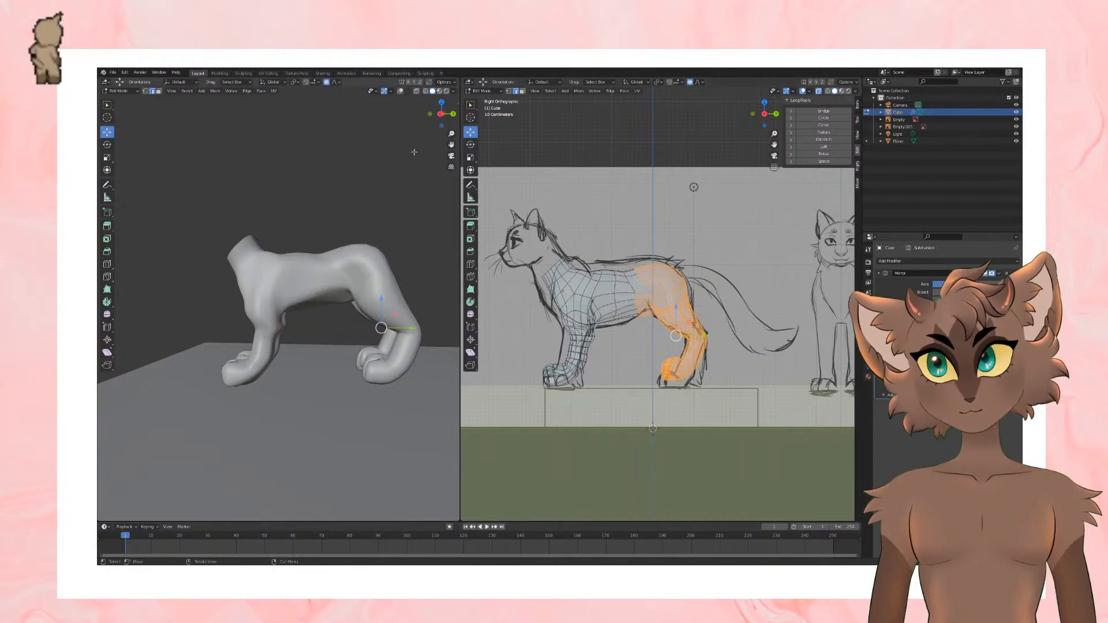
{"action": "key", "text": "1"}
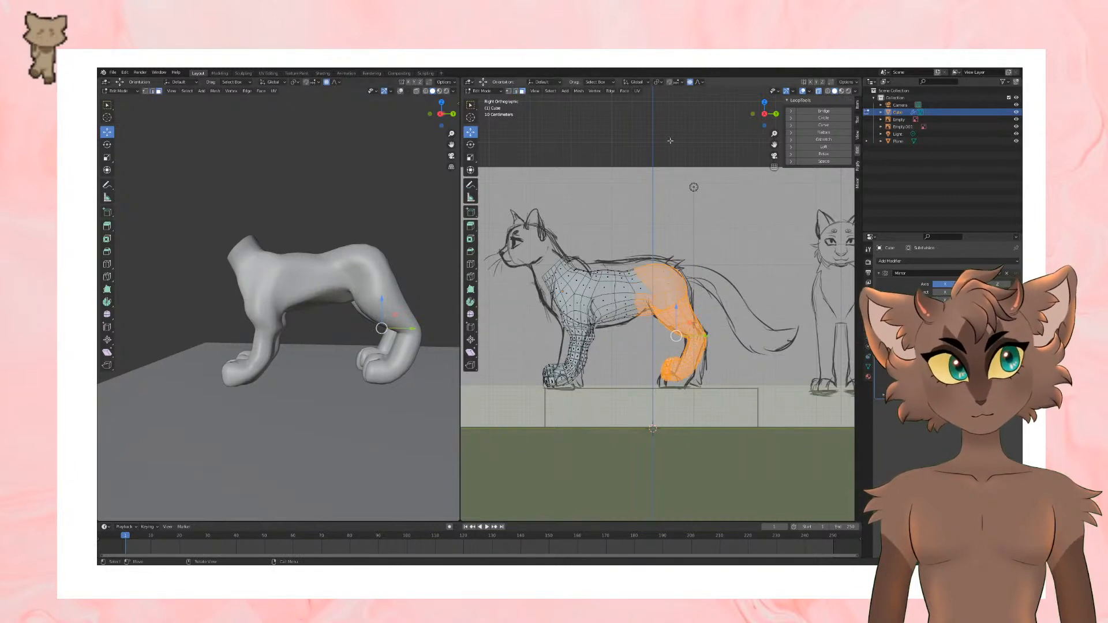
{"action": "left_click", "coordinate": [690, 83]}
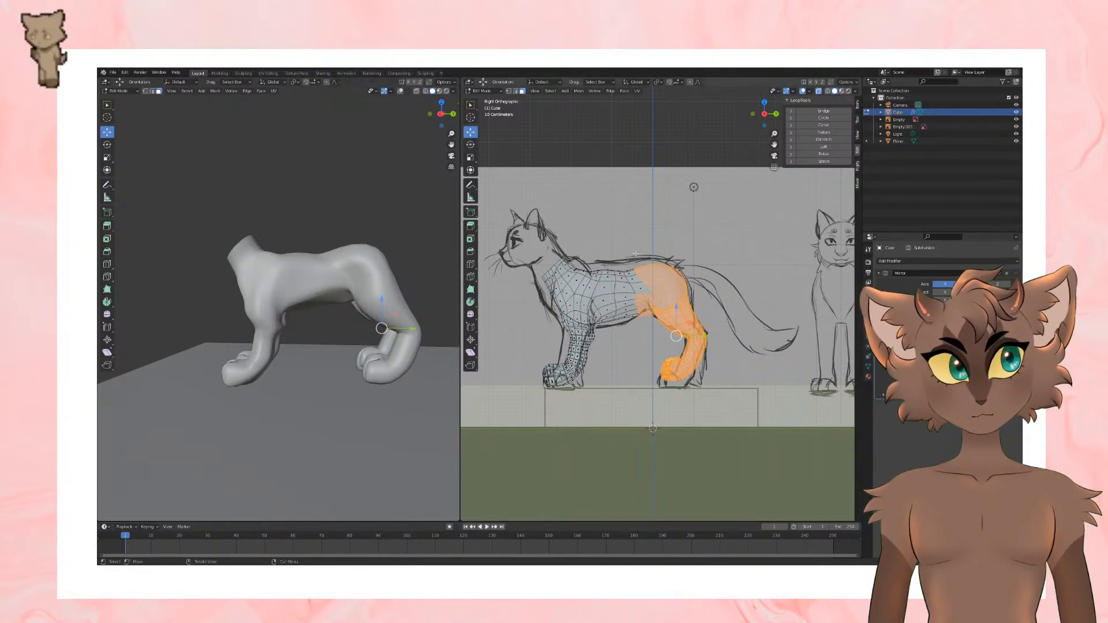
{"action": "left_click", "coordinate": [646, 281], "text": "shift"}
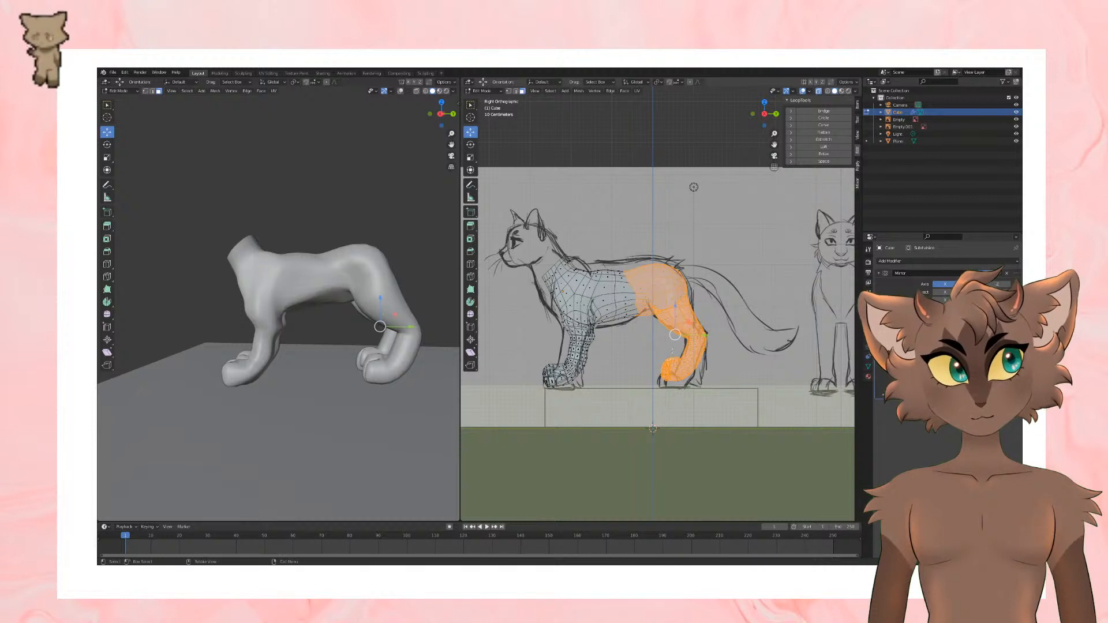
{"action": "left_click_drag", "start_coordinate": [676, 311], "coordinate": [676, 317]}
{"action": "left_click", "coordinate": [819, 91]}
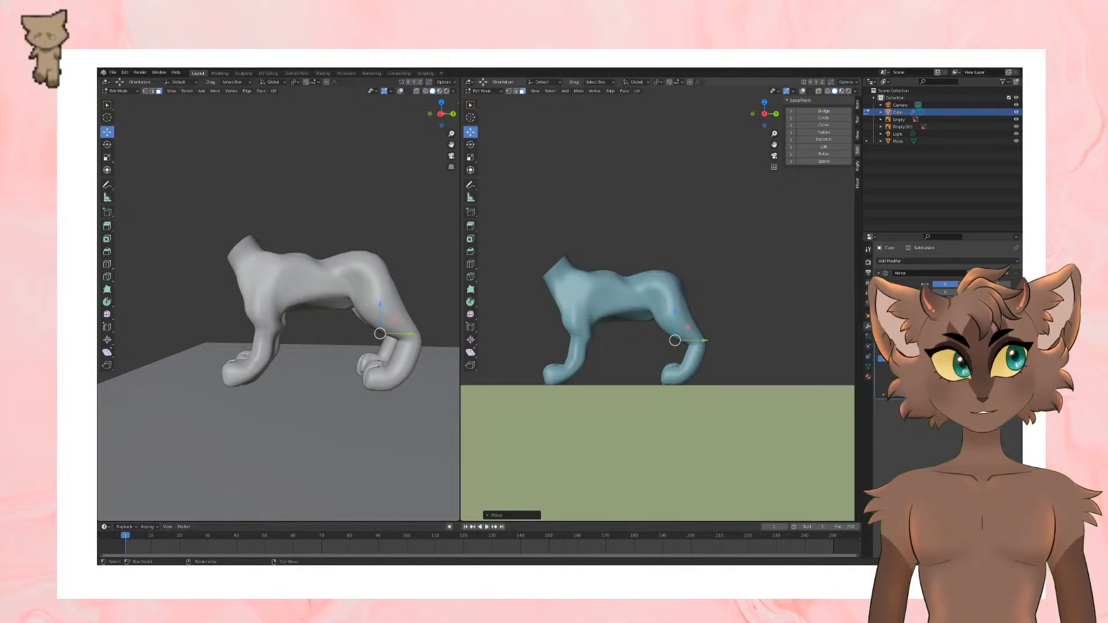
Step: Try to select and shift the upper hindquarters in the side view, undoing the changes
{"action": "key", "text": "KP_3"}
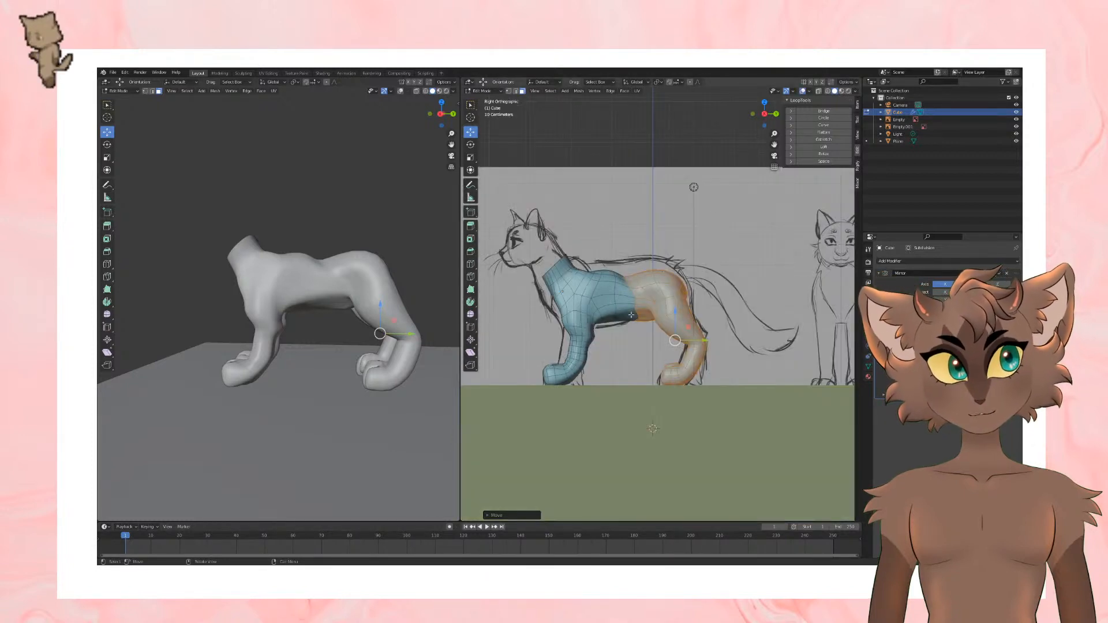
{"action": "left_click", "coordinate": [662, 229]}
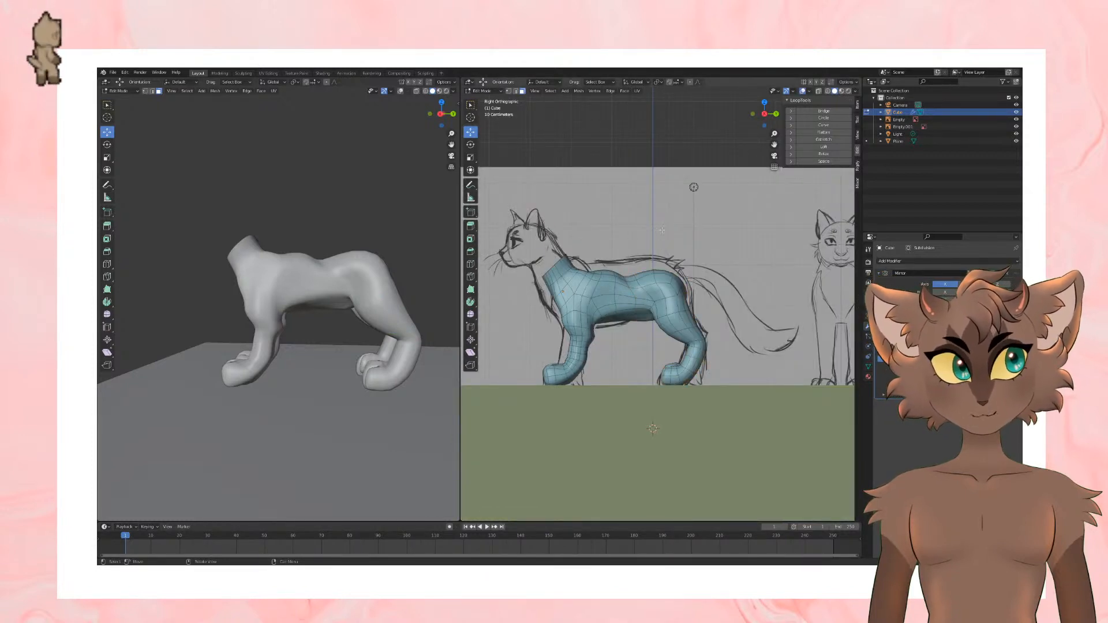
{"action": "left_click_drag", "start_coordinate": [632, 266], "coordinate": [700, 307]}
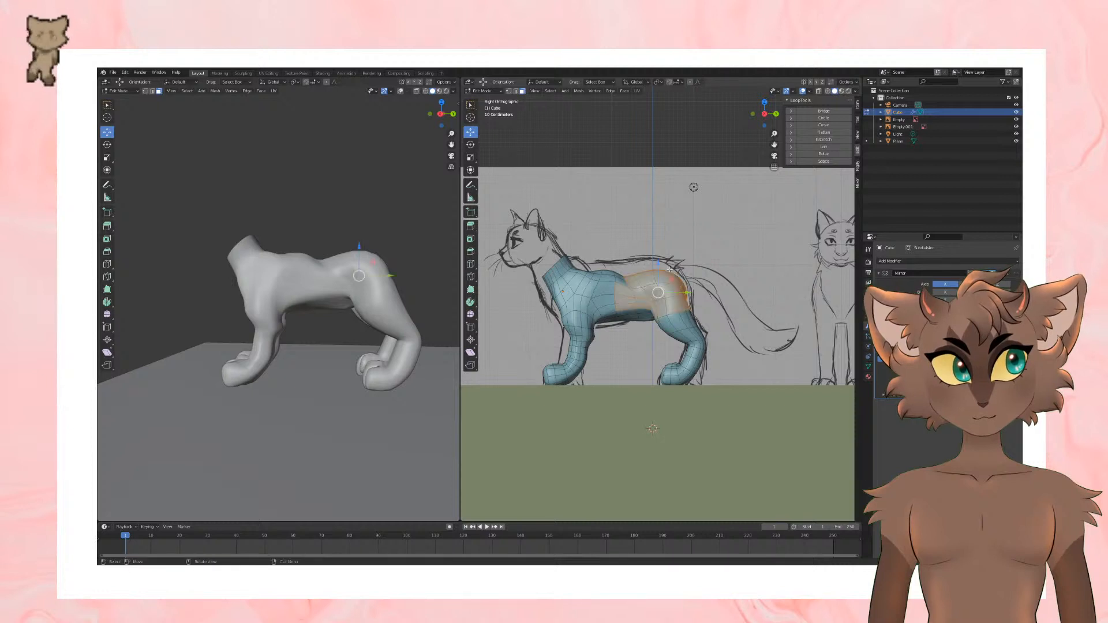
{"action": "left_click_drag", "start_coordinate": [658, 264], "coordinate": [680, 303]}
{"action": "key", "text": "ctrl+z"}
{"action": "key", "text": "ctrl+z"}
{"action": "left_click", "coordinate": [645, 269]}
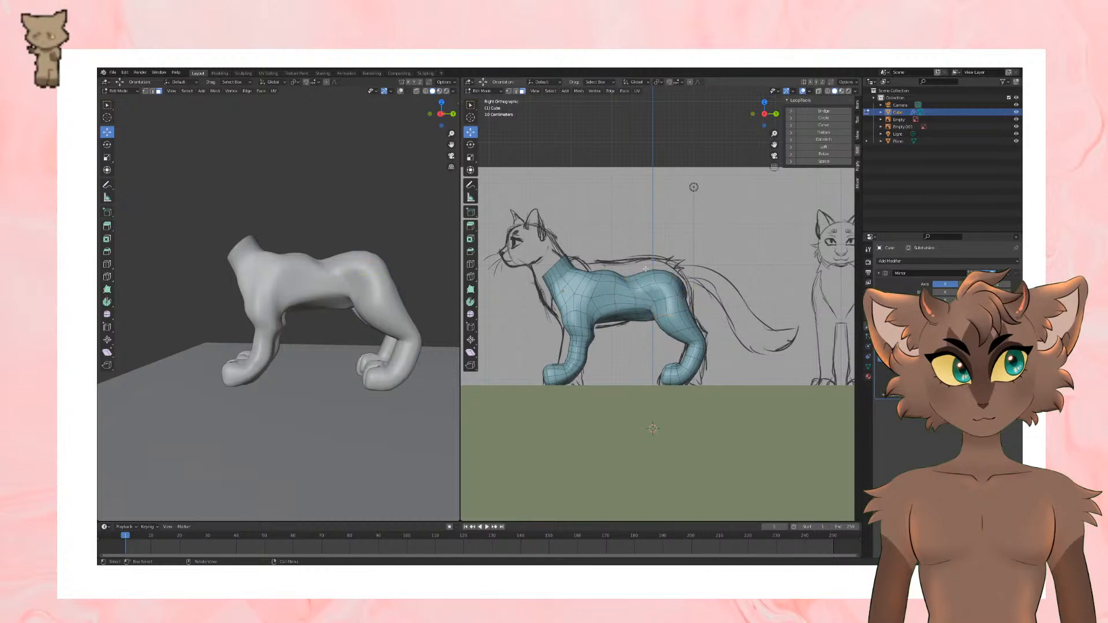
Step: Select the rump and upper thigh faces and raise them to restore the back line of the reference sketch
{"action": "left_click_drag", "start_coordinate": [635, 262], "coordinate": [672, 303]}
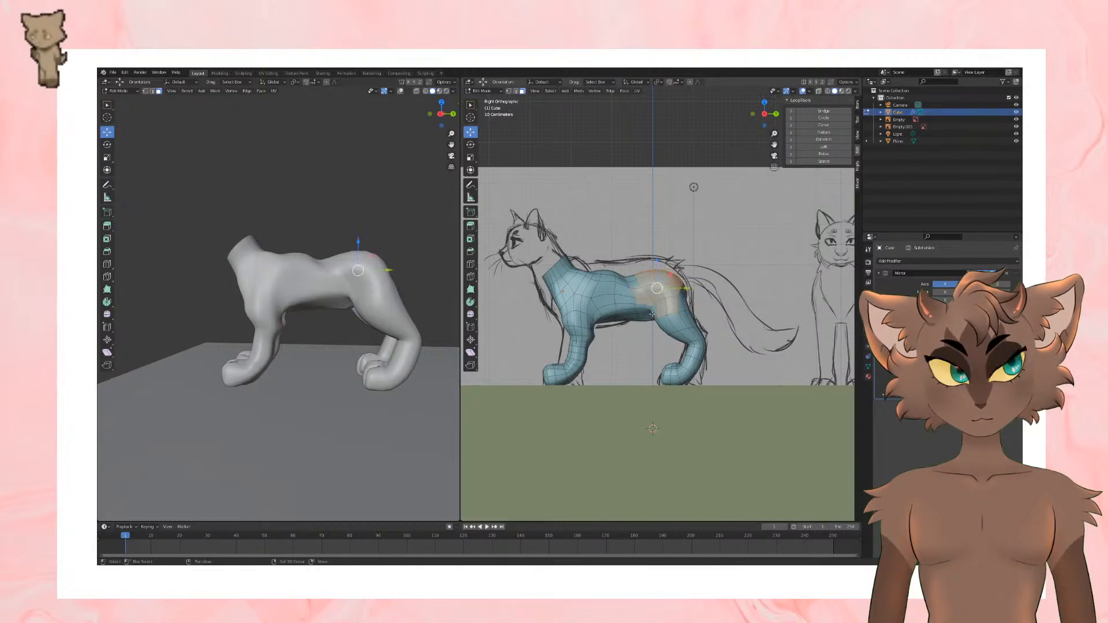
{"action": "left_click", "coordinate": [654, 313], "text": "shift"}
{"action": "left_click", "coordinate": [631, 279], "text": "shift"}
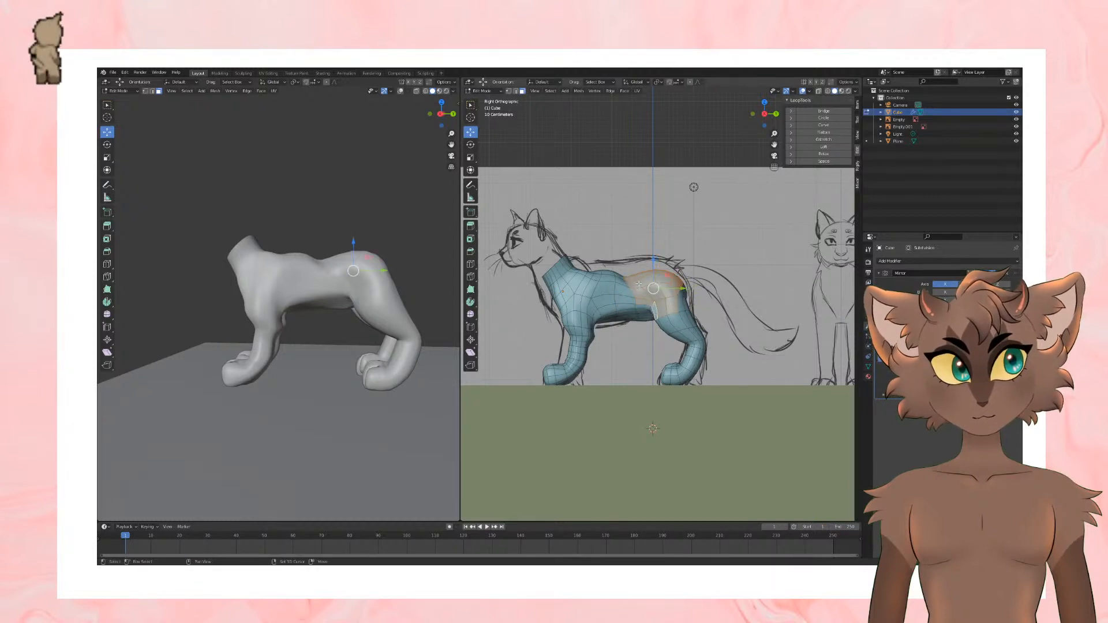
{"action": "left_click_drag", "start_coordinate": [694, 290], "coordinate": [681, 310], "text": "shift"}
{"action": "left_click_drag", "start_coordinate": [662, 267], "coordinate": [667, 254]}
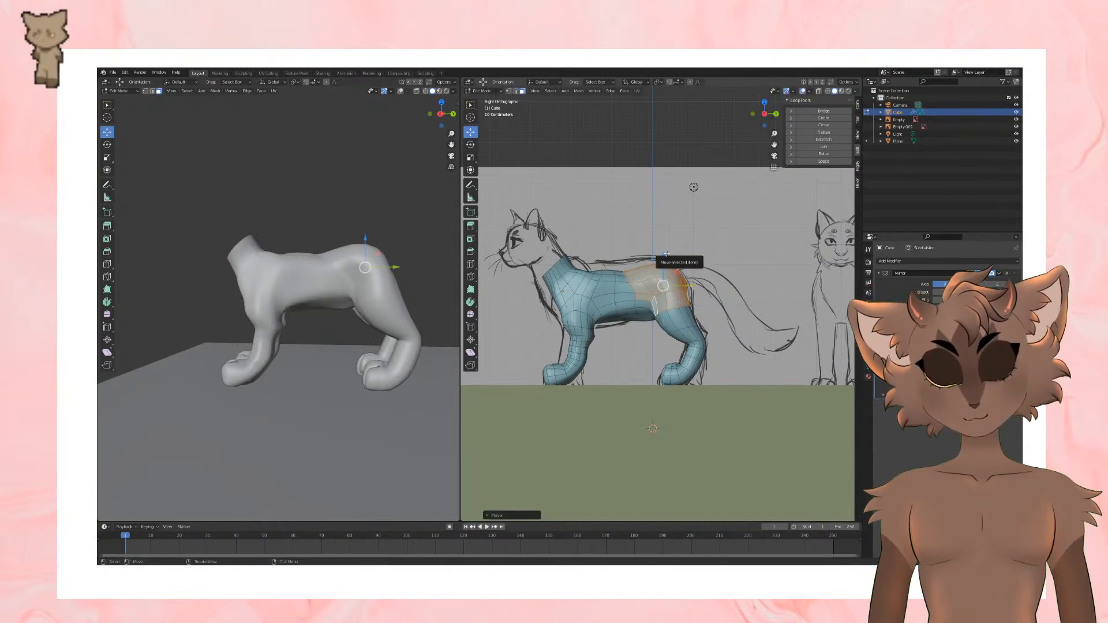
{"action": "left_click", "coordinate": [700, 235]}
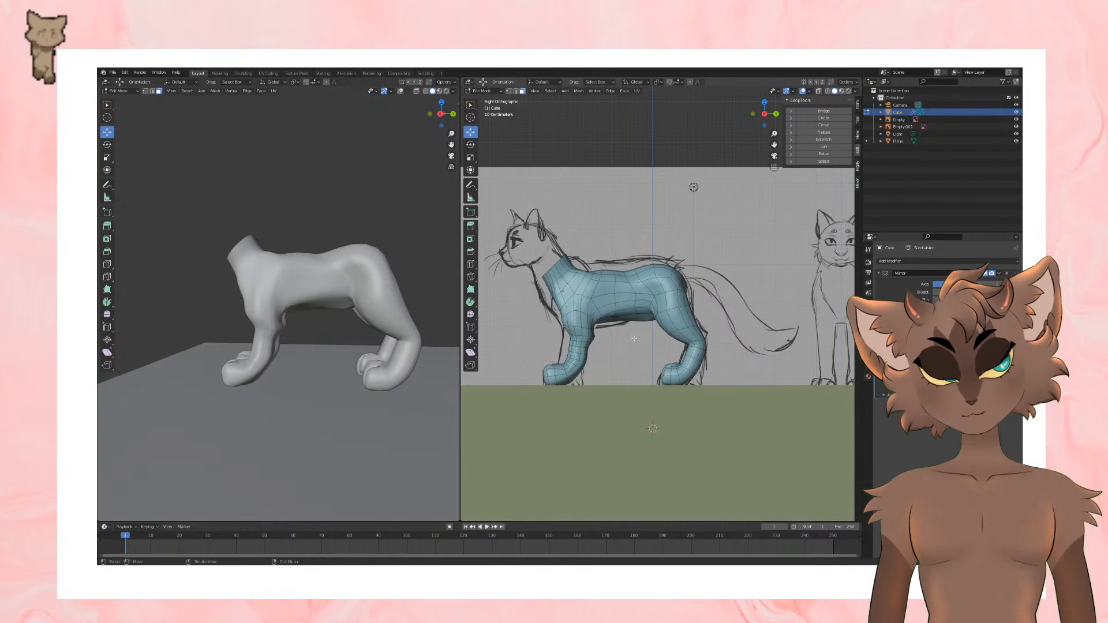
{"action": "middle_click_drag", "start_coordinate": [634, 339], "coordinate": [642, 333]}
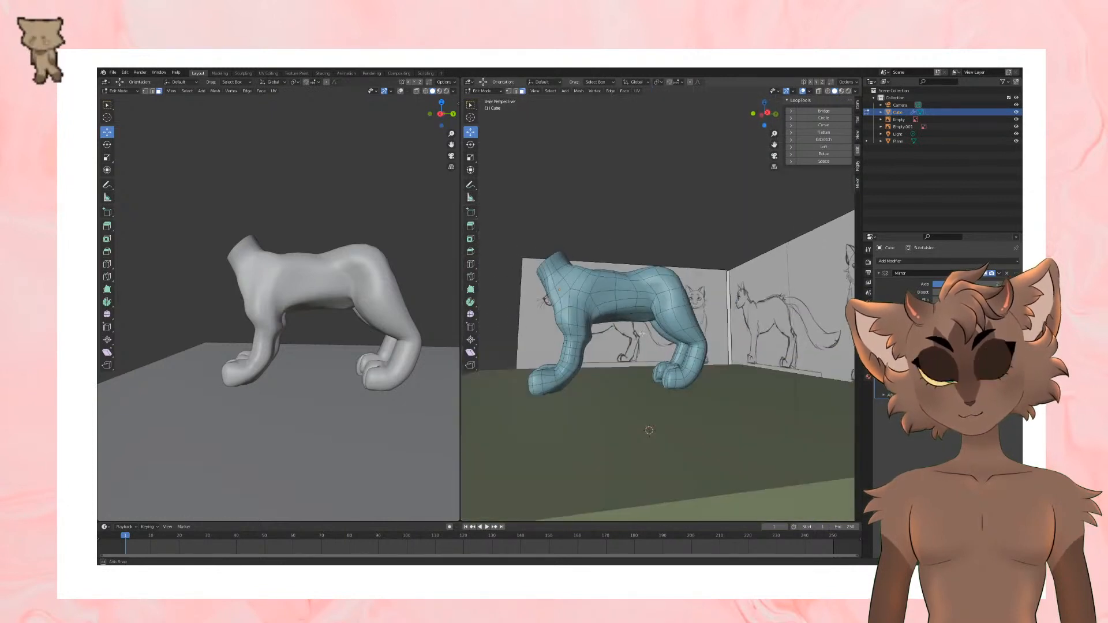
Step: Examine the cat's belly, hindquarters and hind legs from several angles and in the side view against the reference sketches
{"action": "scroll", "coordinate": [641, 333], "scroll_direction": "up", "scroll_amount": 1}
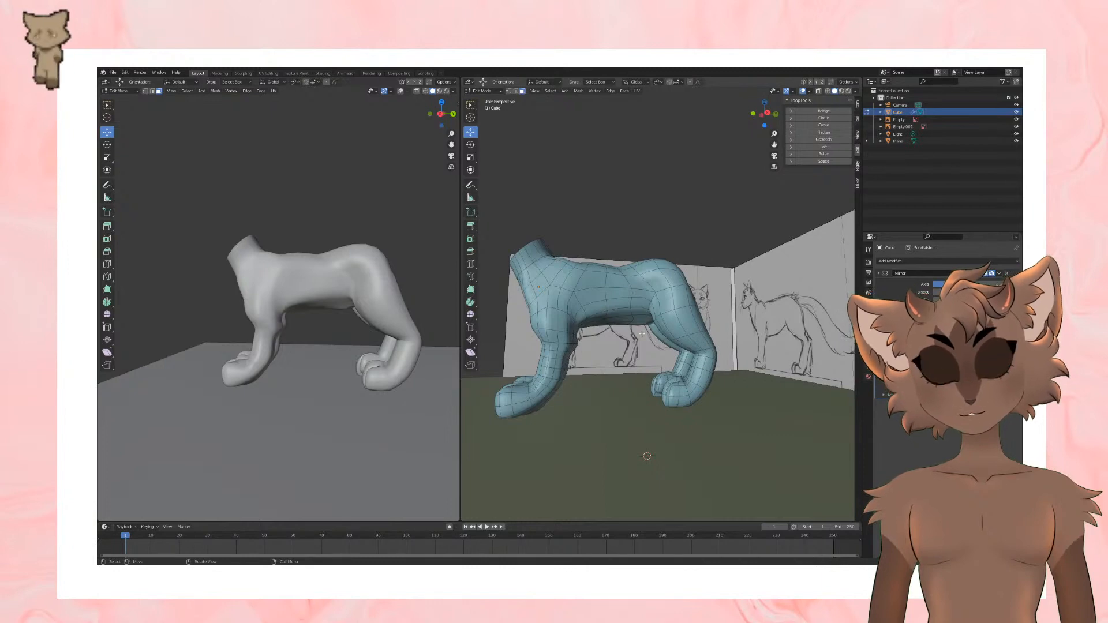
{"action": "mouse_move", "coordinate": [658, 330]}
{"action": "middle_mouse_down"}
{"action": "mouse_move", "coordinate": [668, 312]}
{"action": "mouse_move", "coordinate": [655, 324]}
{"action": "middle_mouse_up"}
{"action": "scroll", "coordinate": [655, 323], "scroll_direction": "up", "scroll_amount": 2}
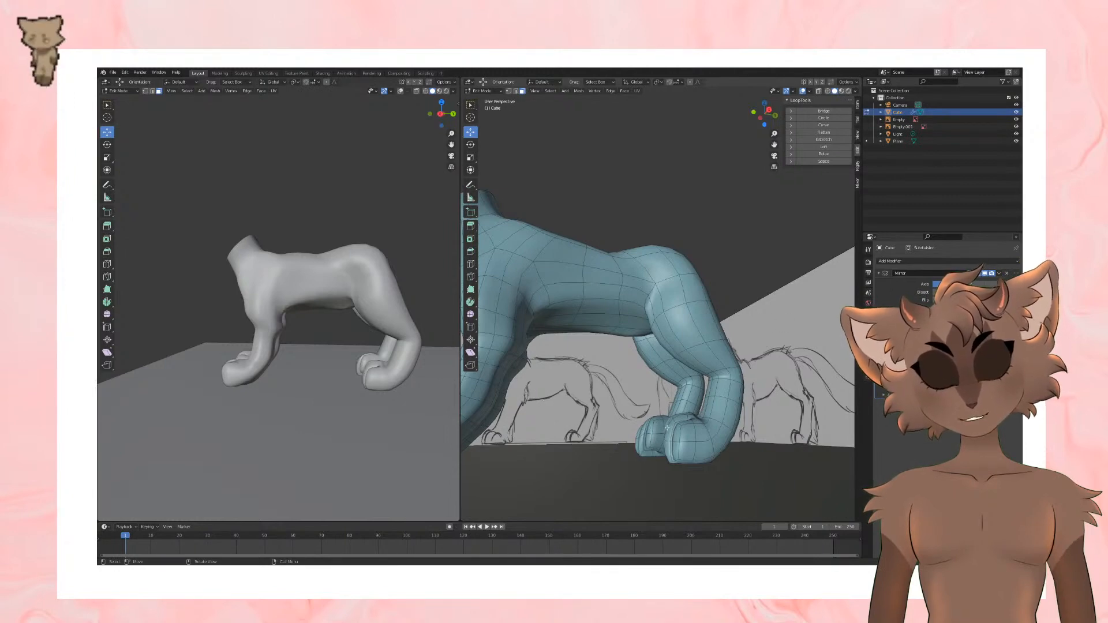
{"action": "middle_click_drag", "start_coordinate": [622, 384], "coordinate": [662, 350]}
{"action": "middle_click_drag", "start_coordinate": [559, 366], "coordinate": [623, 310]}
{"action": "scroll", "coordinate": [606, 328], "scroll_direction": "down", "scroll_amount": 4}
{"action": "scroll", "coordinate": [596, 363], "scroll_direction": "up", "scroll_amount": 4}
{"action": "right_click", "coordinate": [626, 317], "text": "shift"}
{"action": "scroll", "coordinate": [628, 329], "scroll_direction": "down", "scroll_amount": 2}
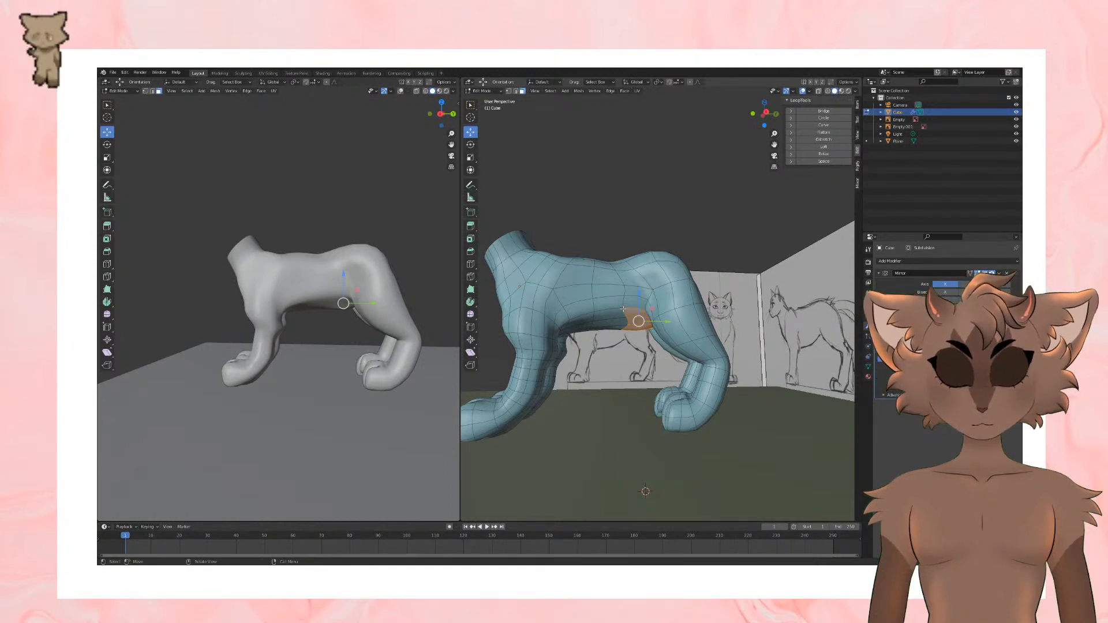
{"action": "key", "text": "KP_3"}
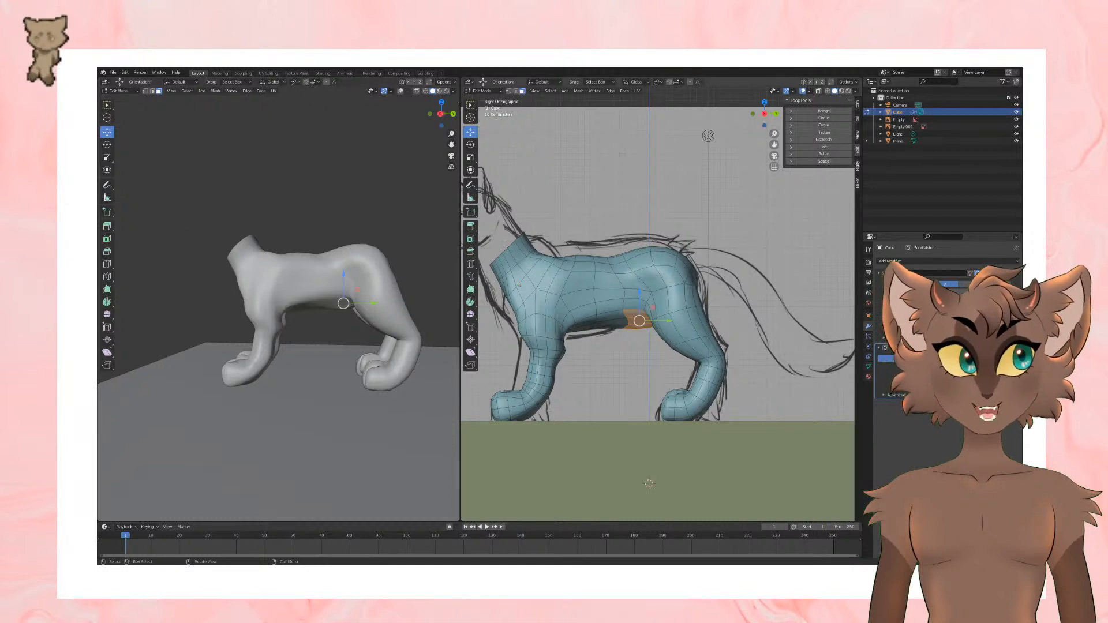
Step: Select the face loop around the flank in front of the thigh through the mesh and raise it slightly in the side view
{"action": "key", "text": "alt+a"}
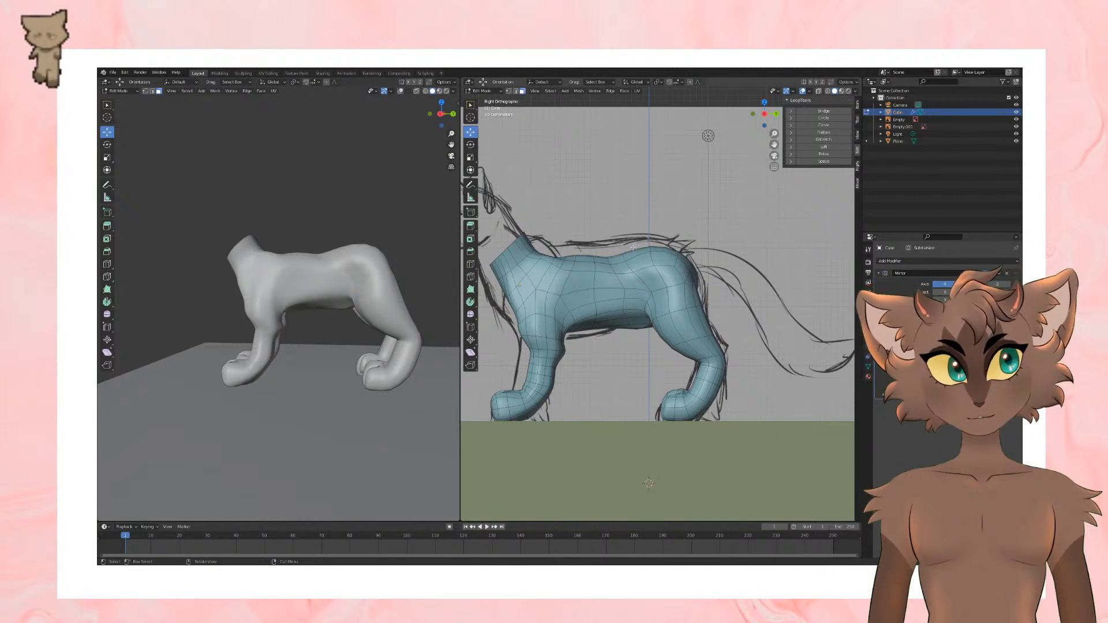
{"action": "left_click_drag", "start_coordinate": [624, 235], "coordinate": [760, 439]}
{"action": "key", "text": "alt+a"}
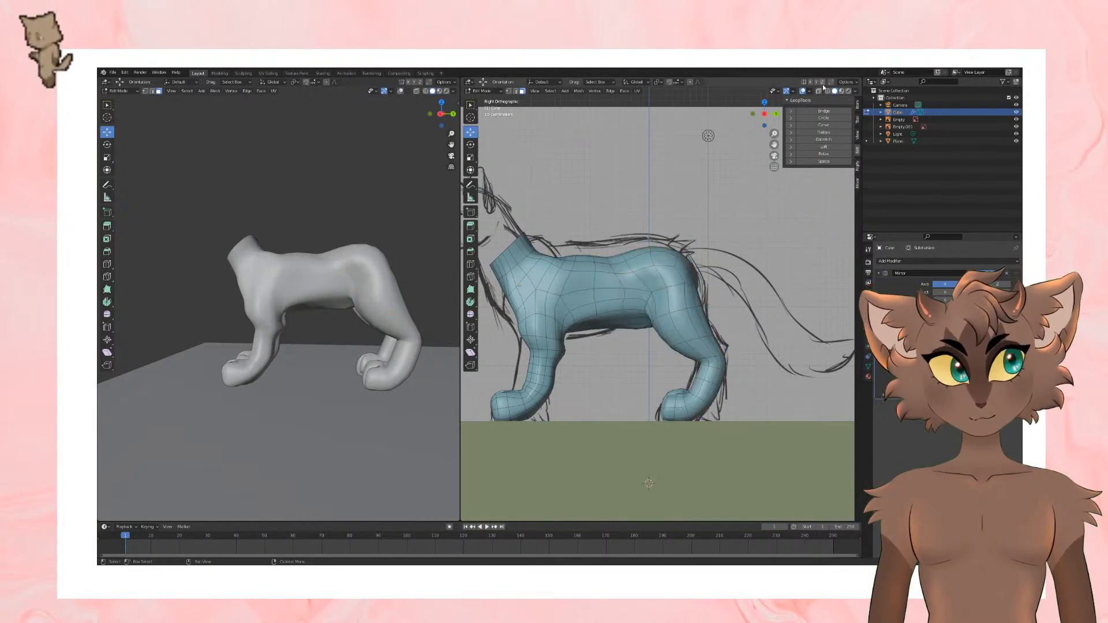
{"action": "left_click", "coordinate": [819, 91]}
{"action": "left_click", "coordinate": [630, 274], "text": "alt"}
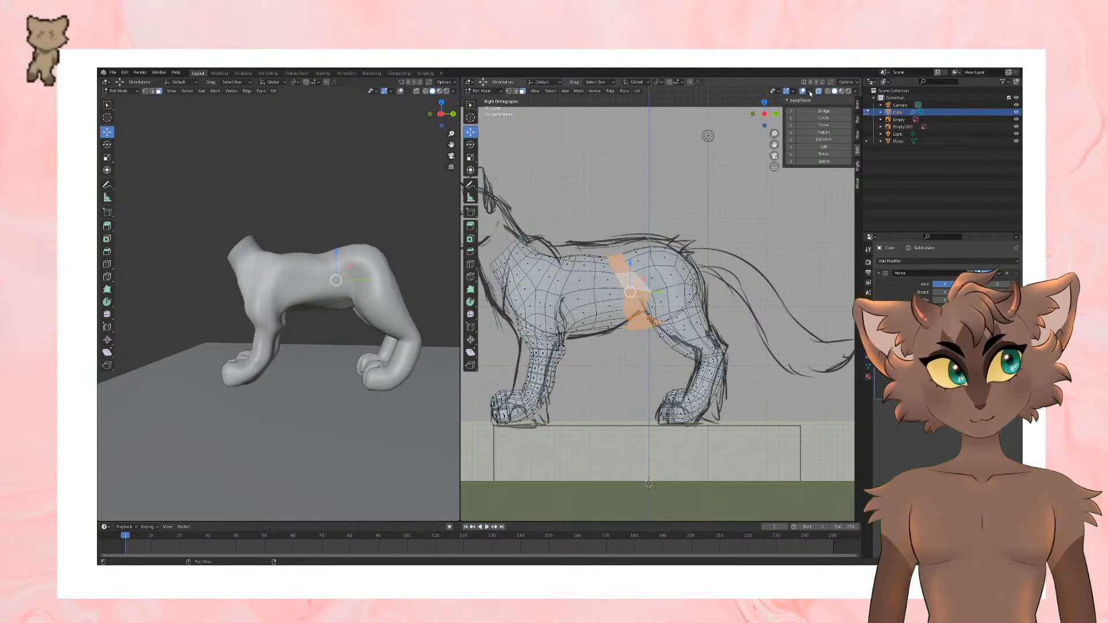
{"action": "key", "text": "alt+z"}
{"action": "left_click_drag", "start_coordinate": [630, 263], "coordinate": [631, 259]}
Step: Scale down the selected flank face loop and nudge it upward to tuck in the waist
{"action": "middle_click_drag", "start_coordinate": [335, 306], "coordinate": [303, 315]}
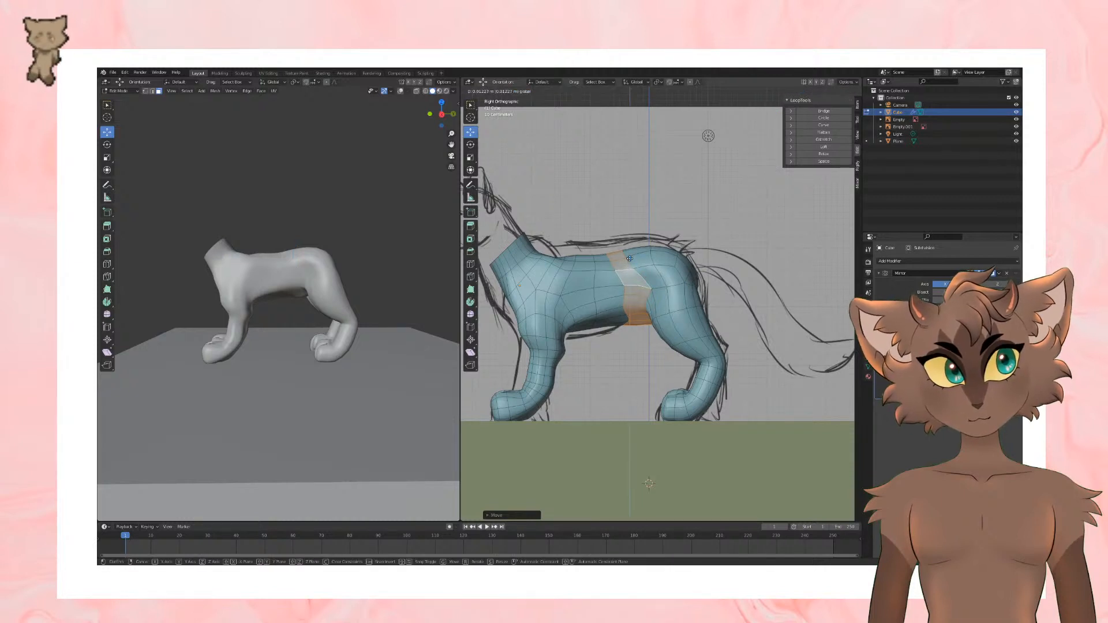
{"action": "key", "text": "s"}
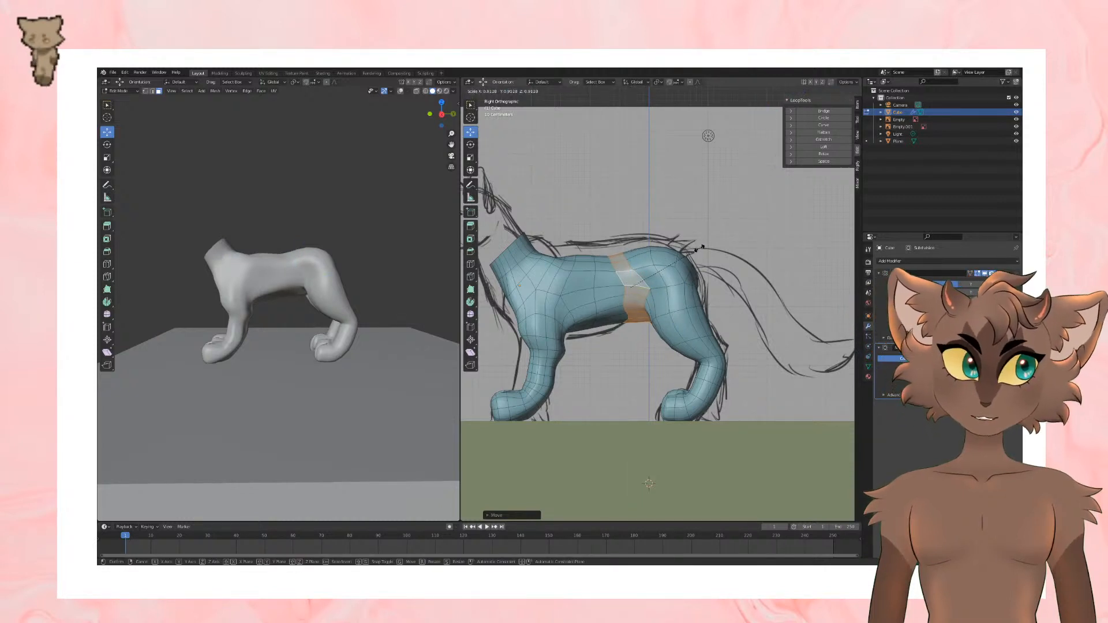
{"action": "left_click", "coordinate": [632, 261]}
{"action": "left_click_drag", "start_coordinate": [632, 262], "coordinate": [633, 258]}
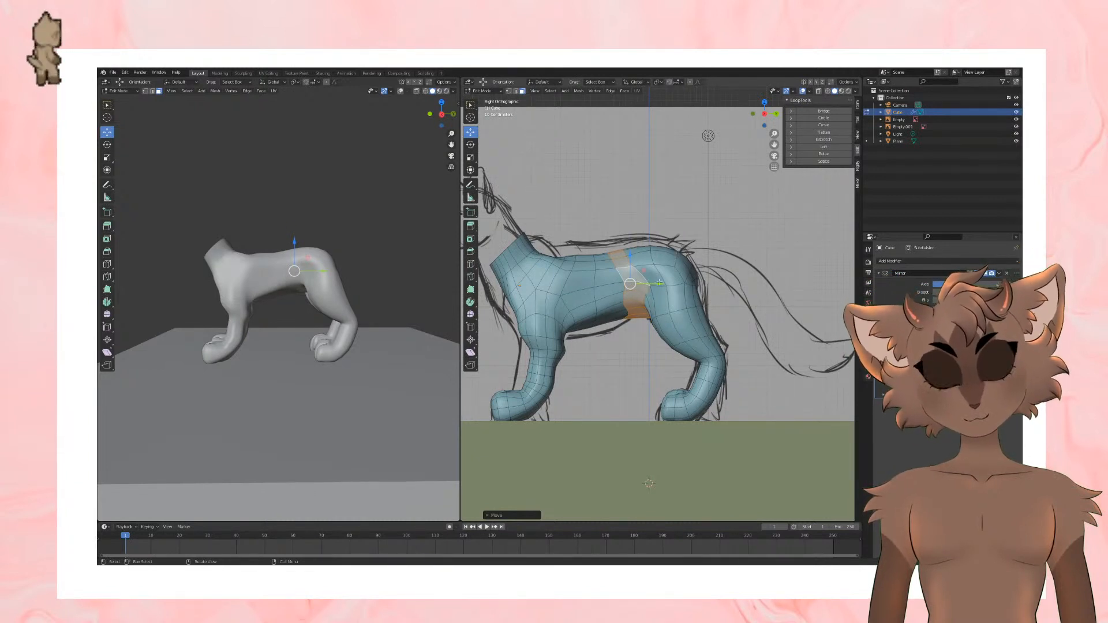
{"action": "left_click_drag", "start_coordinate": [661, 283], "coordinate": [659, 283]}
{"action": "scroll", "coordinate": [406, 362], "scroll_direction": "down", "scroll_amount": 1}
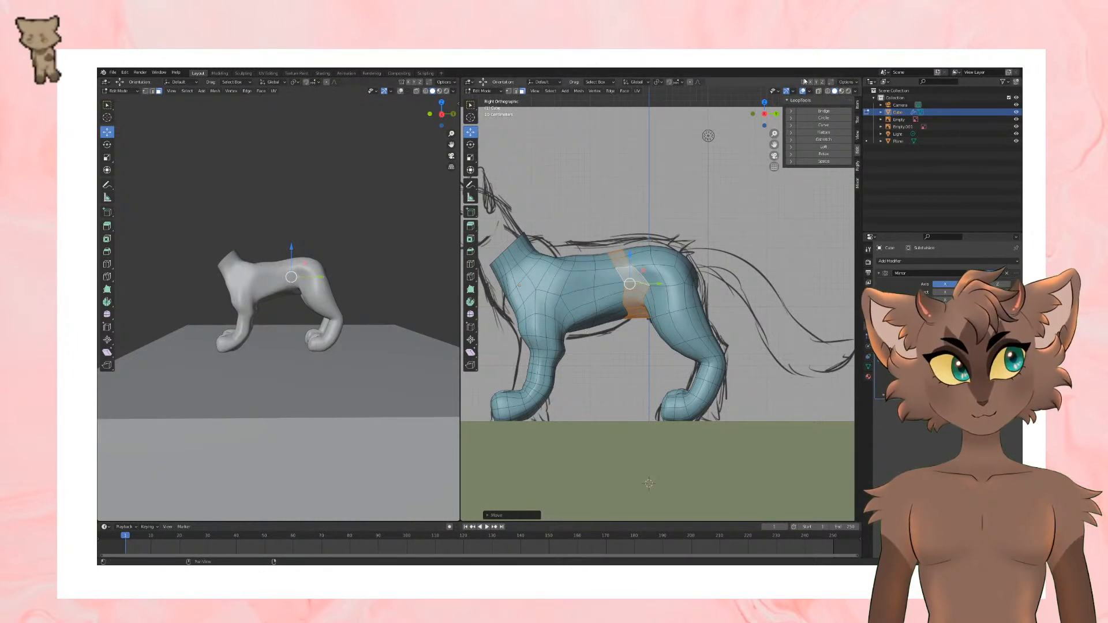
{"action": "scroll", "coordinate": [657, 277], "scroll_direction": "down", "scroll_amount": 1}
{"action": "middle_click_drag", "start_coordinate": [649, 292], "coordinate": [688, 309]}
{"action": "key", "text": "KP_3"}
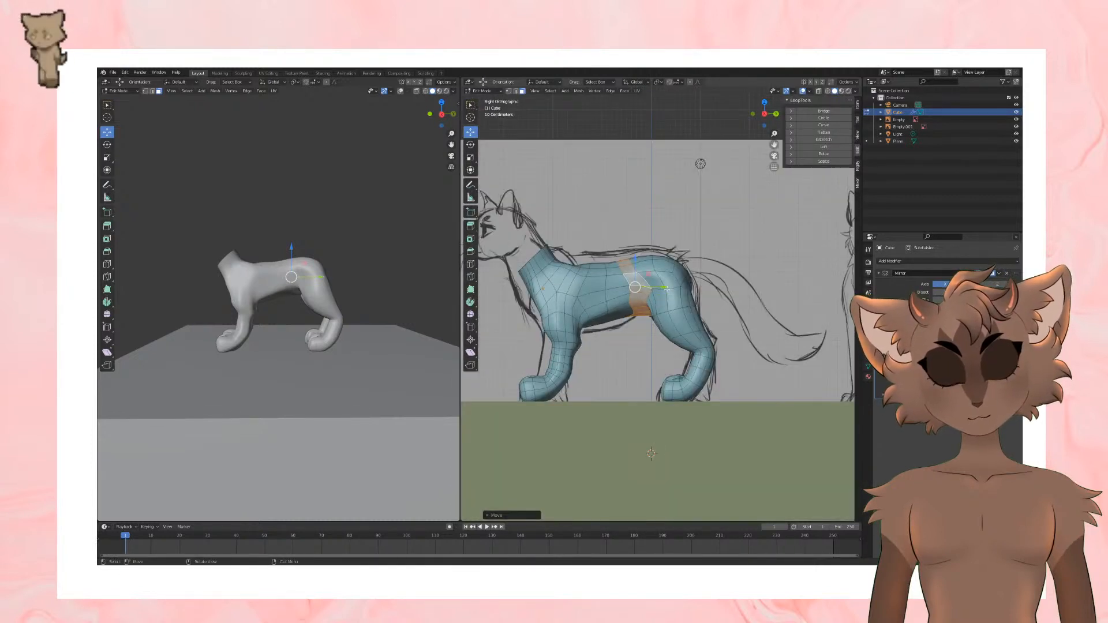
{"action": "scroll", "coordinate": [675, 287], "scroll_direction": "up", "scroll_amount": 1}
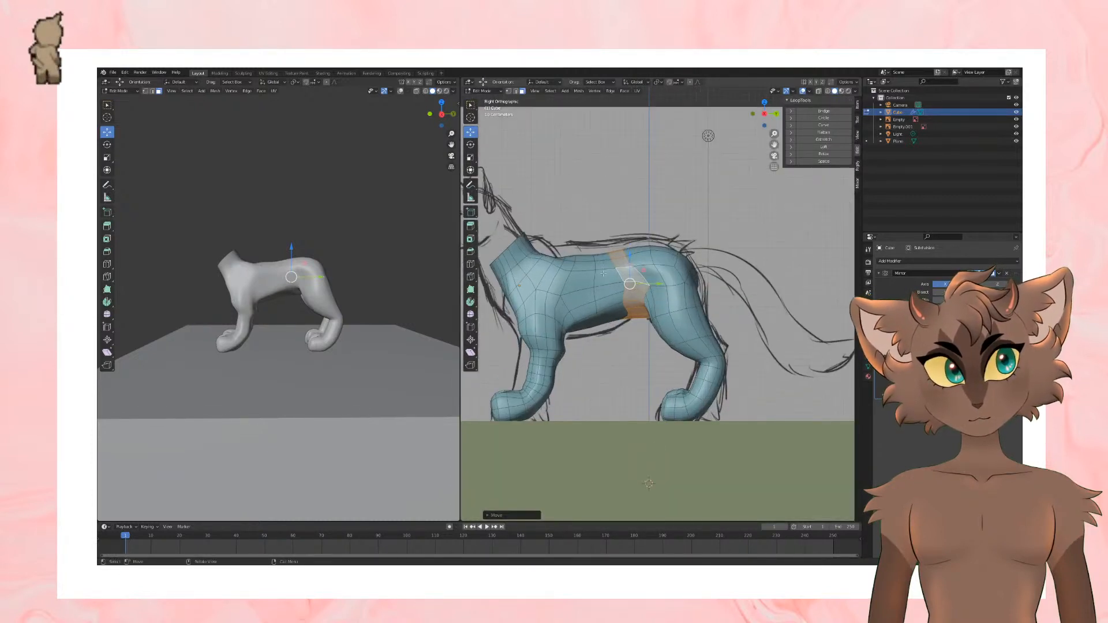
Step: Switch to edge selection and apply a LoopTools operation to the edge loops around the mid-torso and waist
{"action": "left_click", "coordinate": [152, 91]}
{"action": "left_click", "coordinate": [243, 147]}
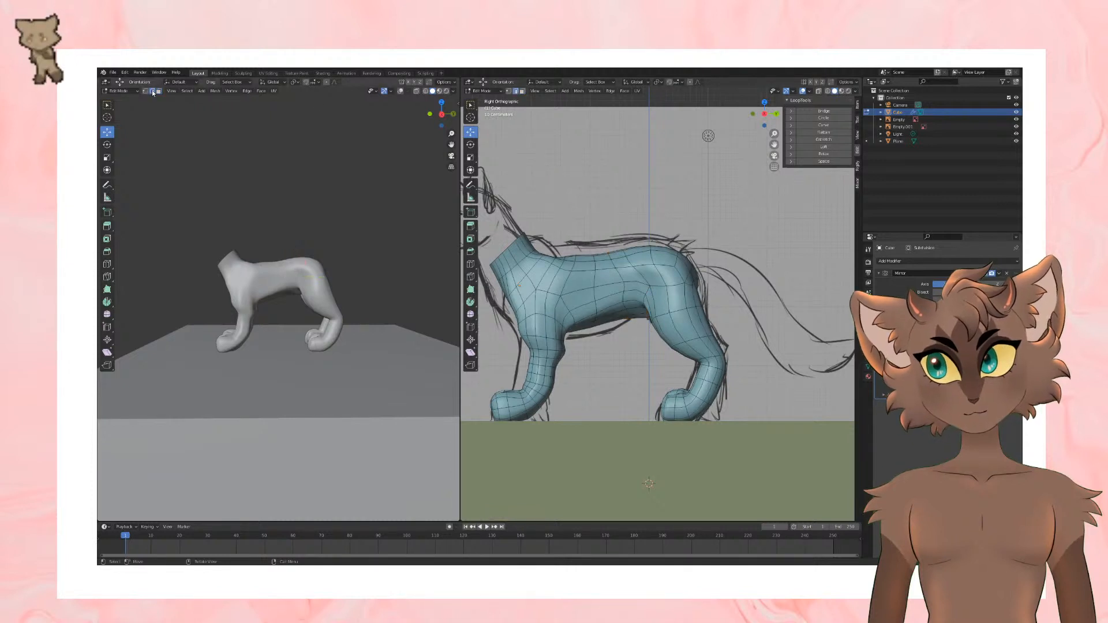
{"action": "key", "text": "space"}
{"action": "key", "text": "space"}
{"action": "left_click", "coordinate": [595, 279]}
{"action": "left_click", "coordinate": [595, 280], "text": "alt"}
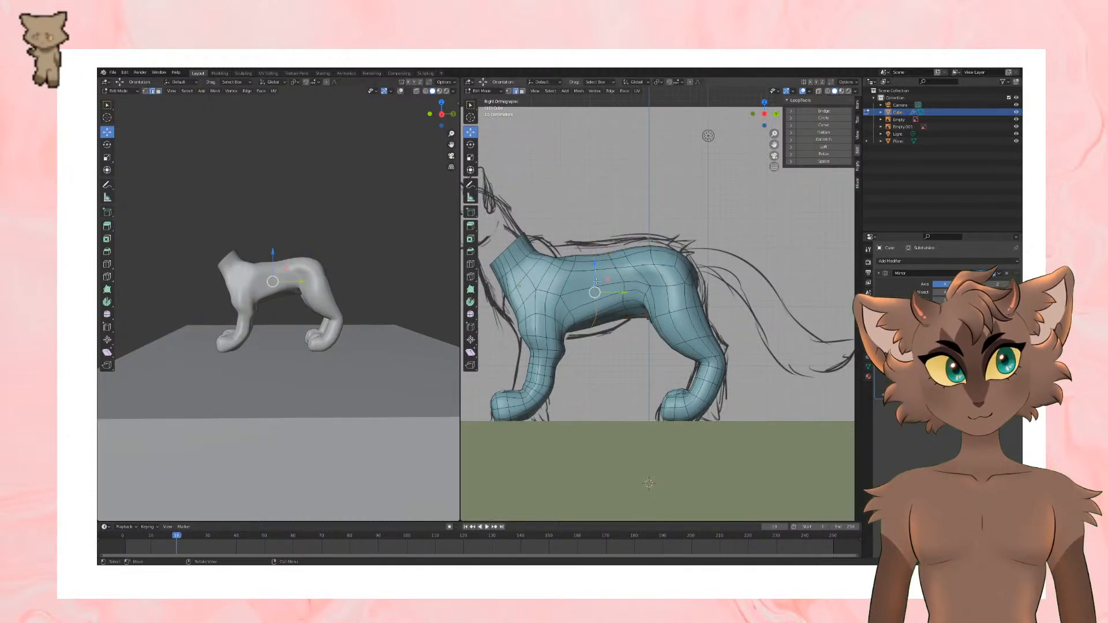
{"action": "left_click", "coordinate": [835, 118]}
{"action": "left_click", "coordinate": [619, 279], "text": "alt"}
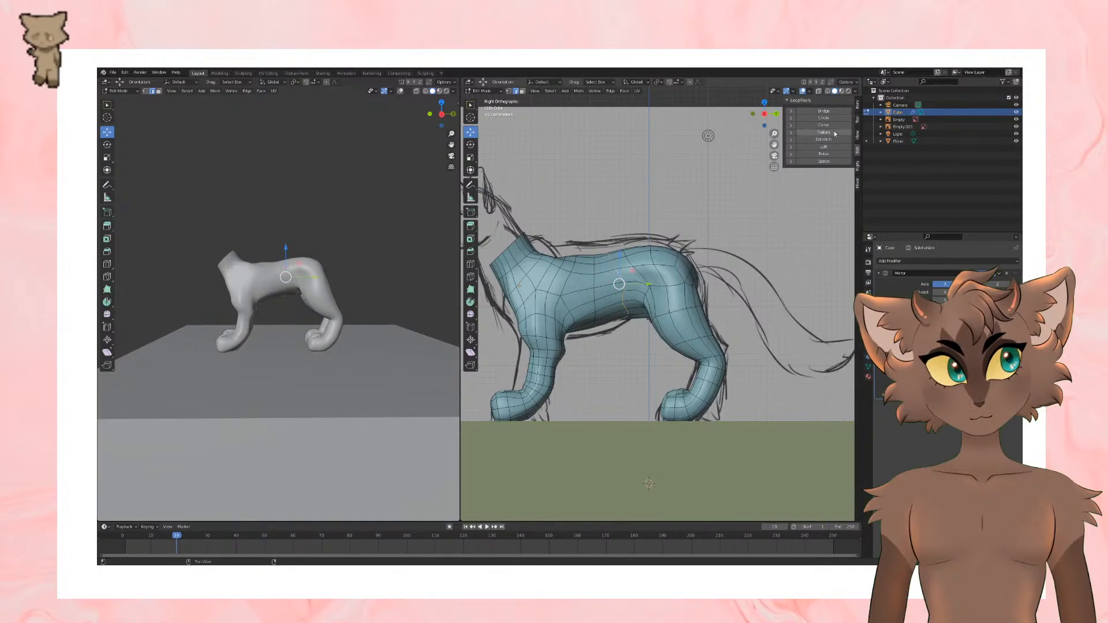
{"action": "left_click", "coordinate": [833, 118]}
Step: Shift the belly edges beside the centreline in front of the hind legs sideways to even out their spacing
{"action": "middle_click_drag", "start_coordinate": [712, 249], "coordinate": [730, 173]}
{"action": "scroll", "coordinate": [681, 277], "scroll_direction": "up", "scroll_amount": 6}
{"action": "middle_click_drag", "start_coordinate": [646, 295], "coordinate": [846, 270]}
{"action": "left_click", "coordinate": [631, 276]}
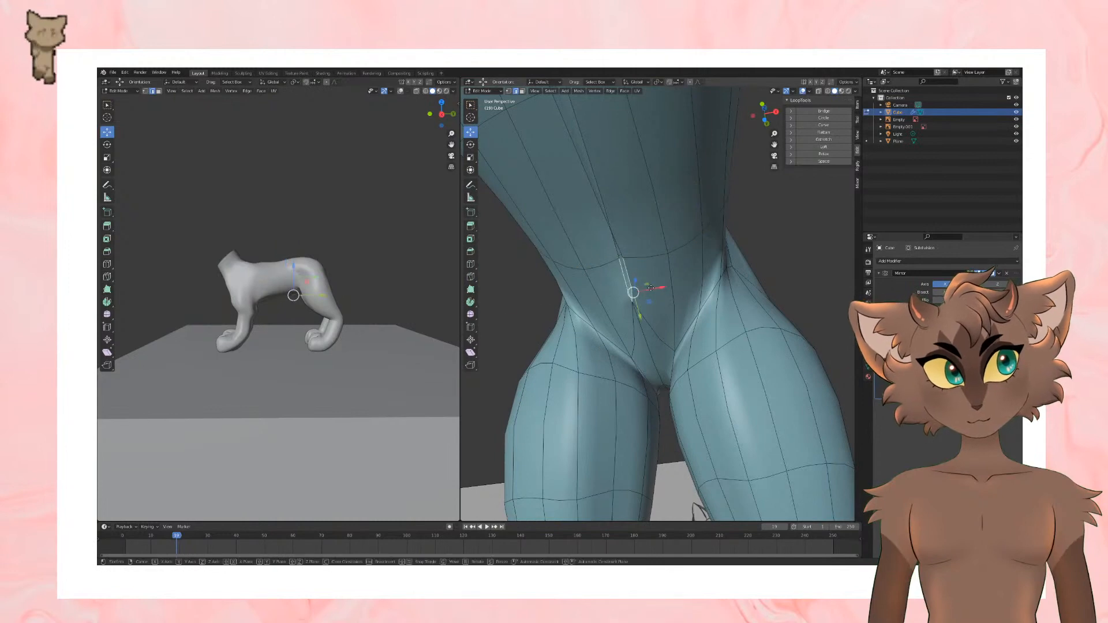
{"action": "left_click_drag", "start_coordinate": [665, 285], "coordinate": [645, 290]}
{"action": "left_click", "coordinate": [588, 189]}
{"action": "left_click_drag", "start_coordinate": [624, 198], "coordinate": [633, 195]}
{"action": "scroll", "coordinate": [664, 193], "scroll_direction": "down", "scroll_amount": 2}
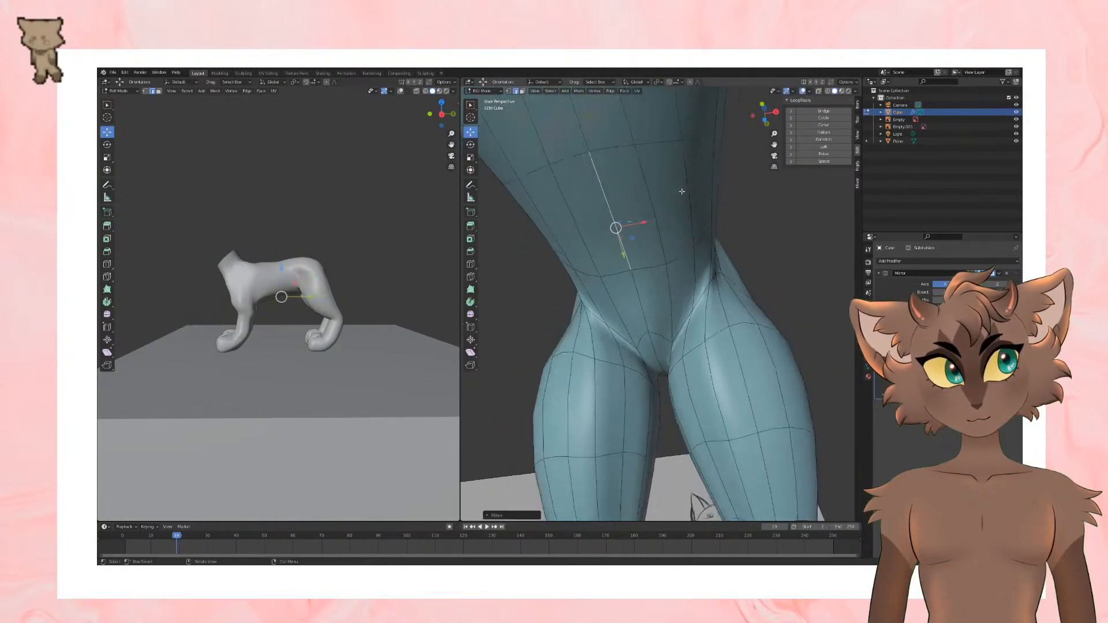
Step: Select the edges along the middle of the back from above and move them to smooth the waist outline
{"action": "mouse_move", "coordinate": [683, 191]}
{"action": "middle_mouse_down"}
{"action": "mouse_move", "coordinate": [644, 224]}
{"action": "mouse_move", "coordinate": [676, 307]}
{"action": "middle_mouse_up"}
{"action": "scroll", "coordinate": [643, 226], "scroll_direction": "down", "scroll_amount": 4}
{"action": "scroll", "coordinate": [681, 315], "scroll_direction": "up", "scroll_amount": 5}
{"action": "left_click", "coordinate": [614, 271]}
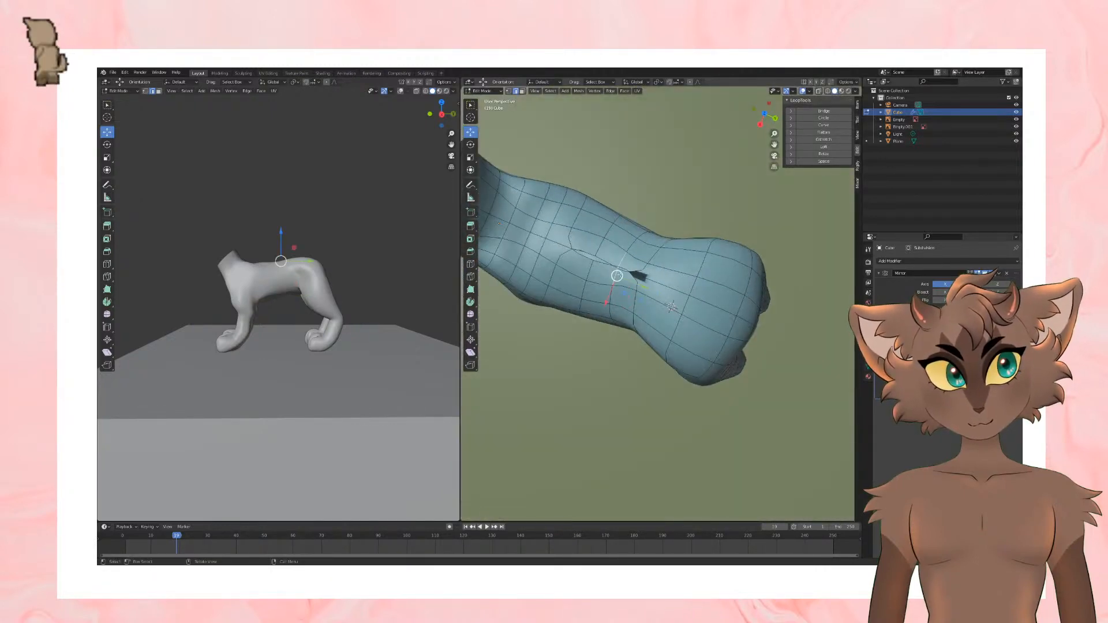
{"action": "left_click", "coordinate": [616, 276]}
{"action": "left_click_drag", "start_coordinate": [621, 291], "coordinate": [606, 270]}
{"action": "left_click", "coordinate": [591, 261]}
{"action": "left_click", "coordinate": [603, 264]}
{"action": "scroll", "coordinate": [606, 271], "scroll_direction": "down", "scroll_amount": 5}
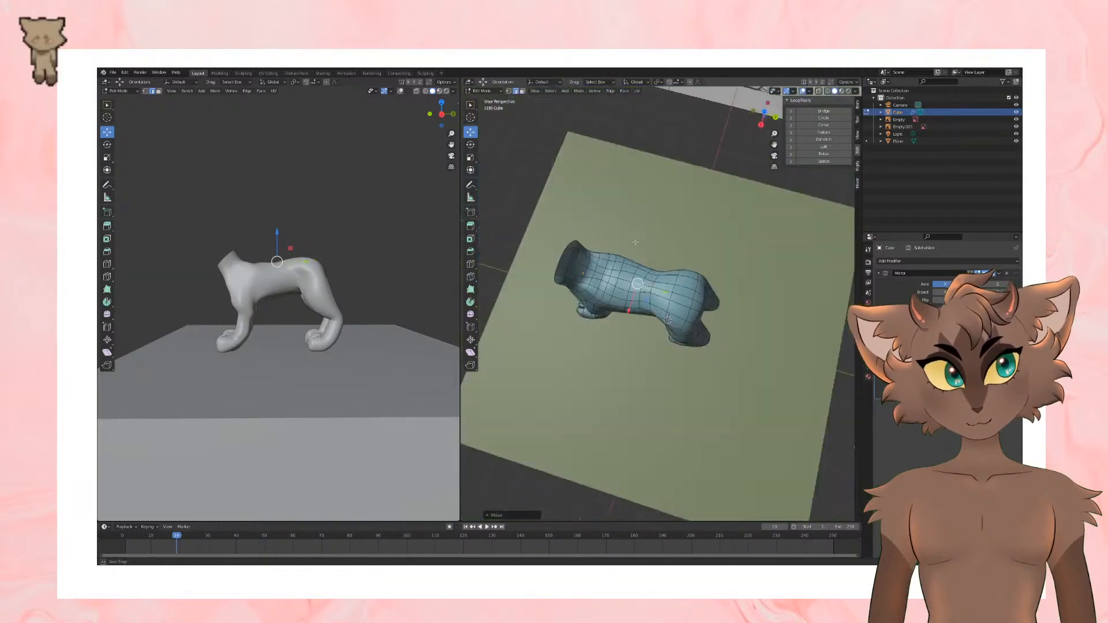
Step: Select the edge loop around the middle of the torso and rescale it to refine the body's thickness
{"action": "middle_click_drag", "start_coordinate": [607, 270], "coordinate": [615, 230]}
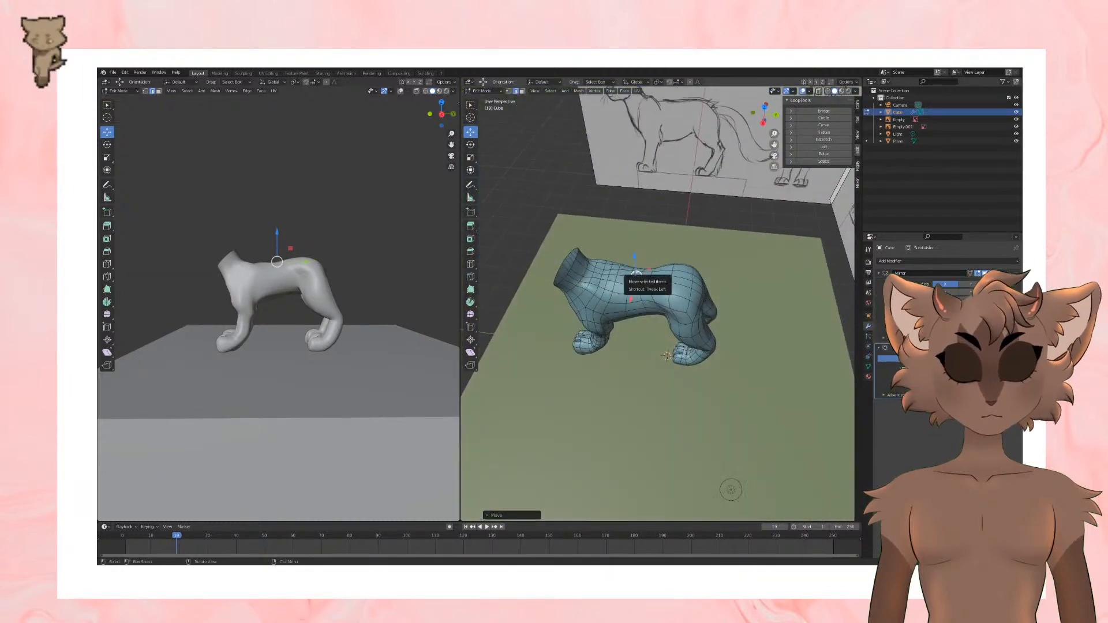
{"action": "middle_click_drag", "start_coordinate": [635, 275], "coordinate": [650, 293]}
{"action": "scroll", "coordinate": [667, 241], "scroll_direction": "up", "scroll_amount": 3}
{"action": "scroll", "coordinate": [649, 266], "scroll_direction": "up", "scroll_amount": 4}
{"action": "scroll", "coordinate": [630, 289], "scroll_direction": "down", "scroll_amount": 1}
{"action": "scroll", "coordinate": [650, 292], "scroll_direction": "down", "scroll_amount": 1}
{"action": "left_click", "coordinate": [650, 293], "text": "alt"}
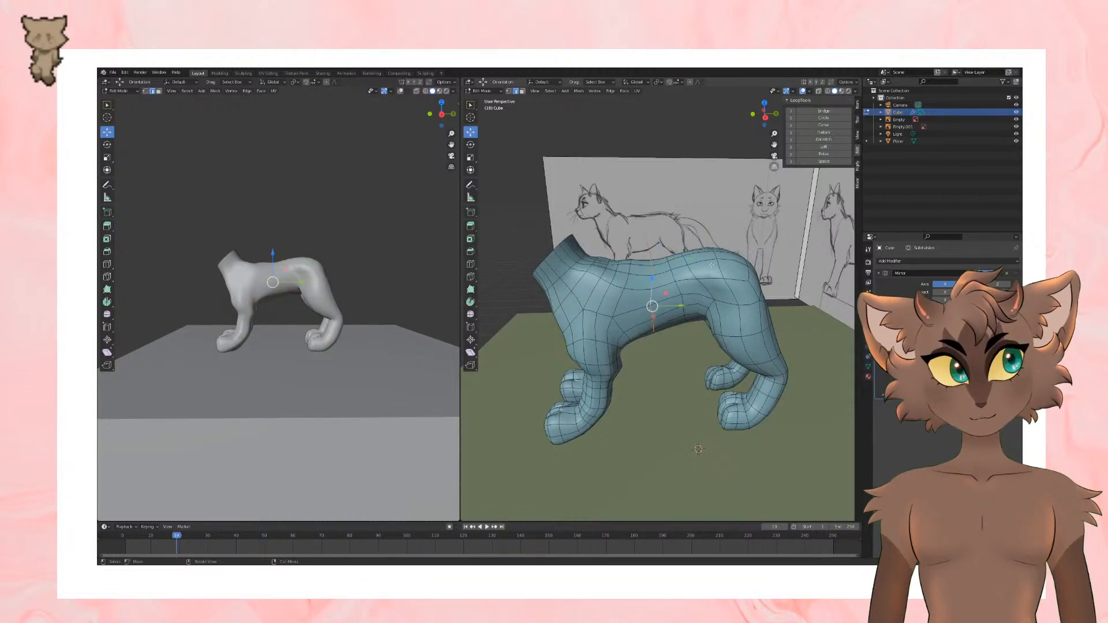
{"action": "middle_click_drag", "start_coordinate": [722, 273], "coordinate": [626, 300]}
{"action": "key", "text": "s"}
{"action": "left_click", "coordinate": [732, 245]}
Step: Select the upper-back edge behind the shoulders and nudge it slightly forward
{"action": "left_click", "coordinate": [629, 309]}
{"action": "left_click", "coordinate": [626, 302], "text": "shift"}
{"action": "left_click", "coordinate": [626, 311], "text": "shift"}
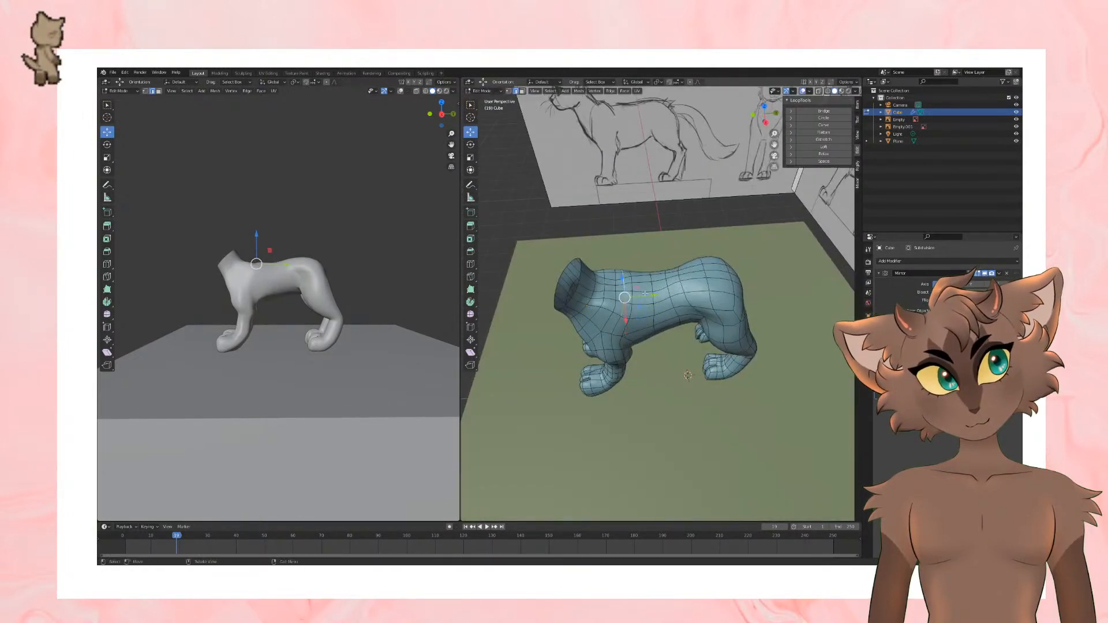
{"action": "left_click_drag", "start_coordinate": [653, 306], "coordinate": [649, 305]}
{"action": "middle_click_drag", "start_coordinate": [652, 300], "coordinate": [675, 345]}
{"action": "left_click", "coordinate": [481, 91]}
{"action": "left_click", "coordinate": [488, 114]}
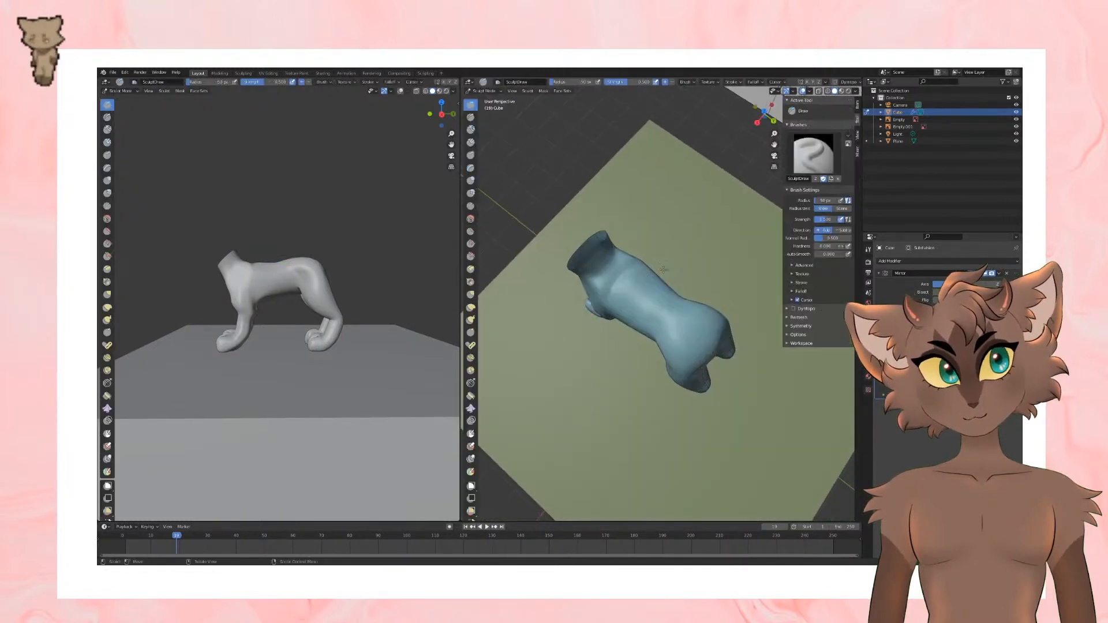
{"action": "left_click", "coordinate": [471, 295]}
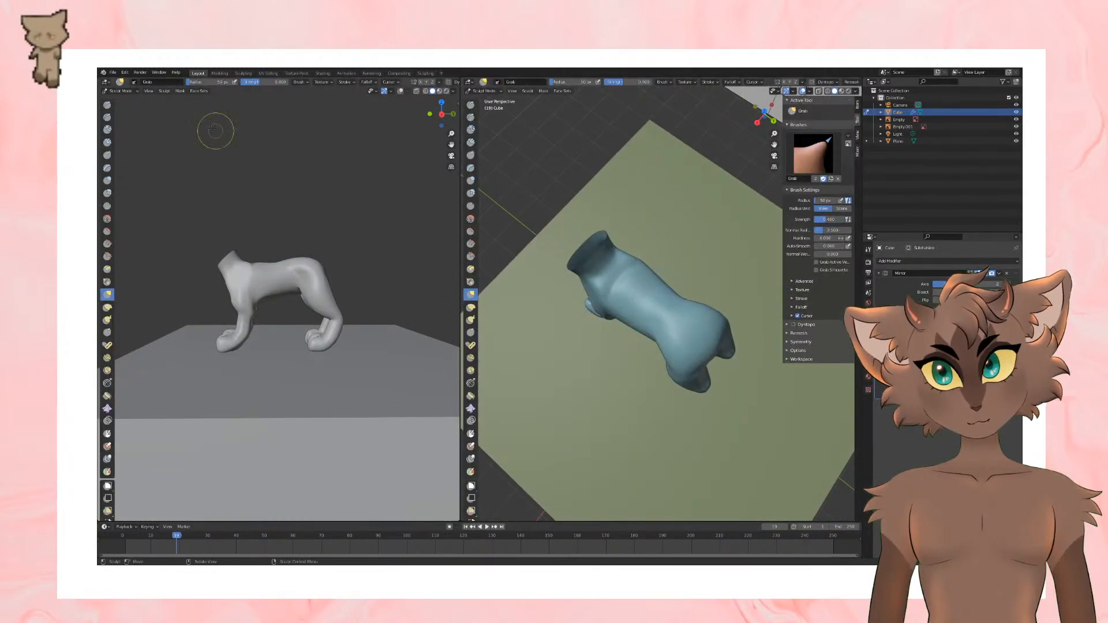
{"action": "left_click_drag", "start_coordinate": [209, 83], "coordinate": [217, 82]}
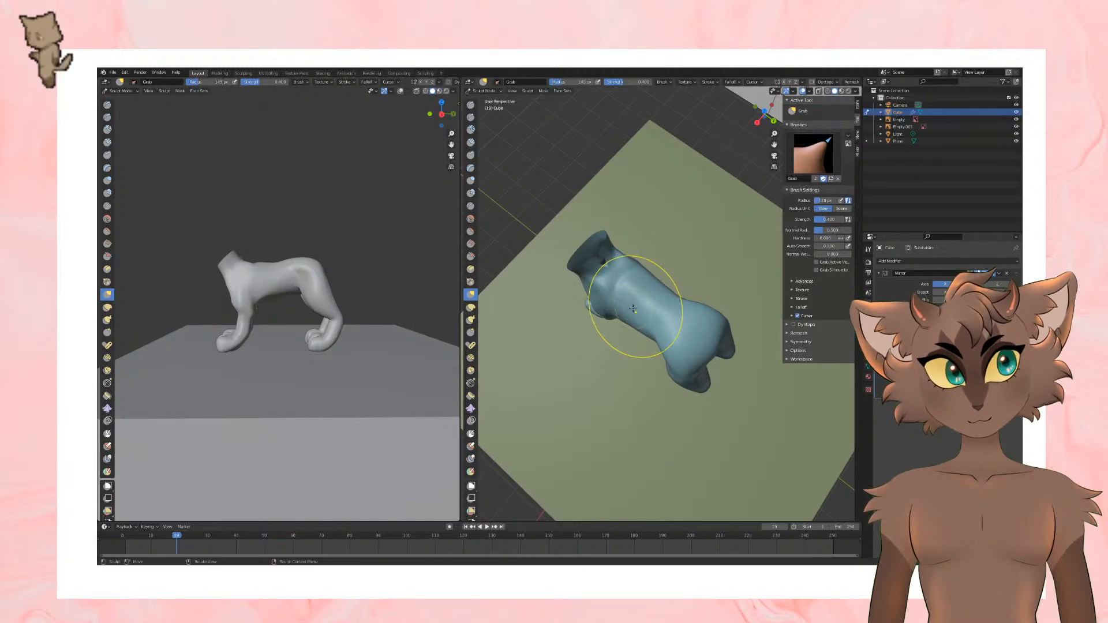
{"action": "middle_click_drag", "start_coordinate": [648, 323], "coordinate": [656, 452]}
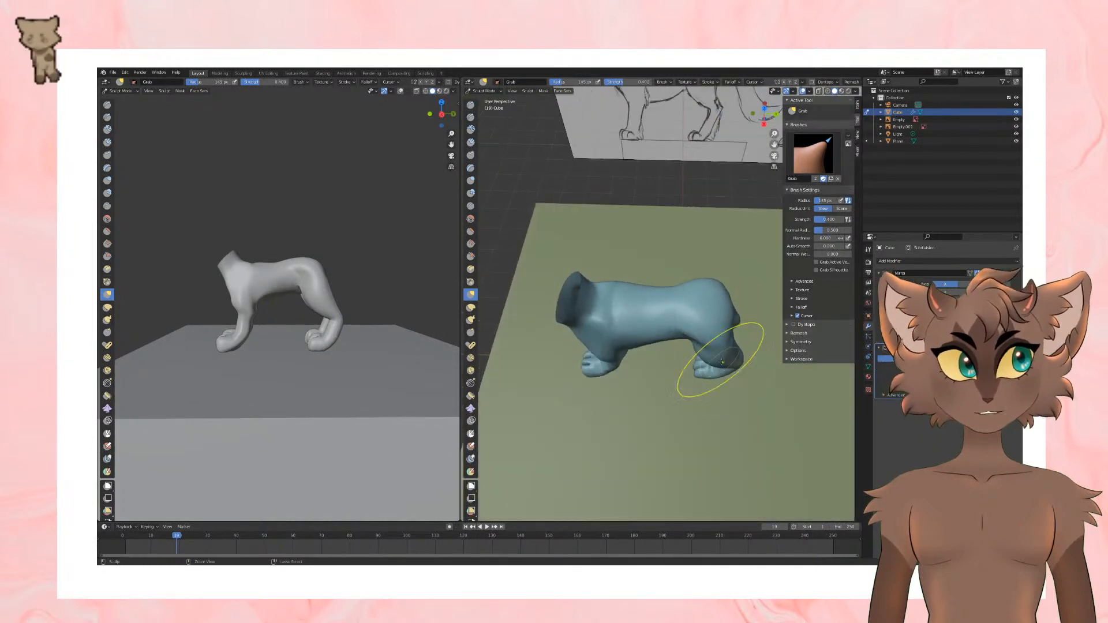
{"action": "middle_click_drag", "start_coordinate": [695, 349], "coordinate": [727, 329]}
{"action": "left_click", "coordinate": [477, 92]}
{"action": "left_click", "coordinate": [479, 100]}
{"action": "key", "text": "Tab"}
Step: Select the edge at the back of the rump, pull it slightly outward and compare it with the sketch in the side view
{"action": "left_click", "coordinate": [705, 318]}
{"action": "left_click_drag", "start_coordinate": [727, 328], "coordinate": [720, 327]}
{"action": "mouse_move", "coordinate": [725, 326]}
{"action": "middle_mouse_down"}
{"action": "mouse_move", "coordinate": [710, 320]}
{"action": "mouse_move", "coordinate": [737, 319]}
{"action": "middle_mouse_up"}
{"action": "key", "text": "KP_3"}
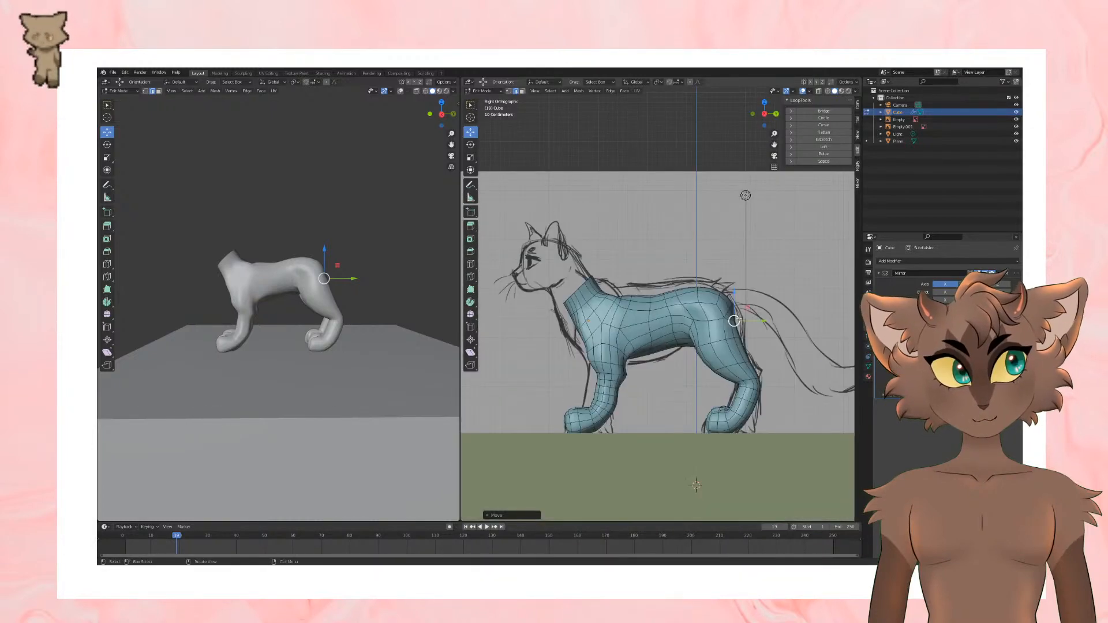
Step: Select the rear underside edge of the front paw and lower it to the ground line in the side view
{"action": "scroll", "coordinate": [631, 430], "scroll_direction": "up", "scroll_amount": 3}
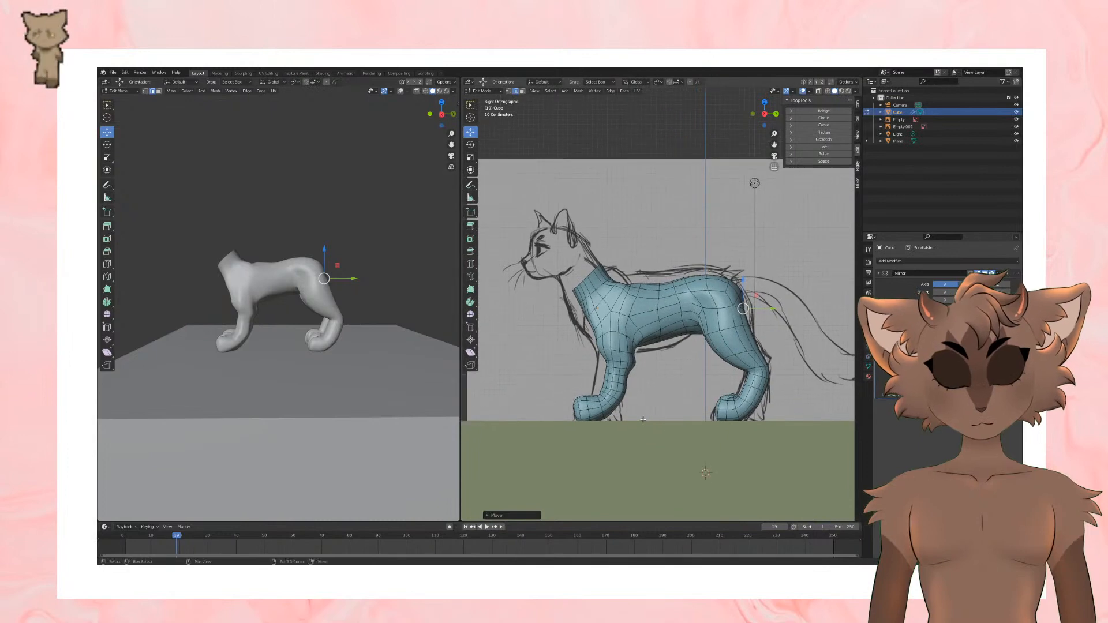
{"action": "left_click", "coordinate": [593, 439]}
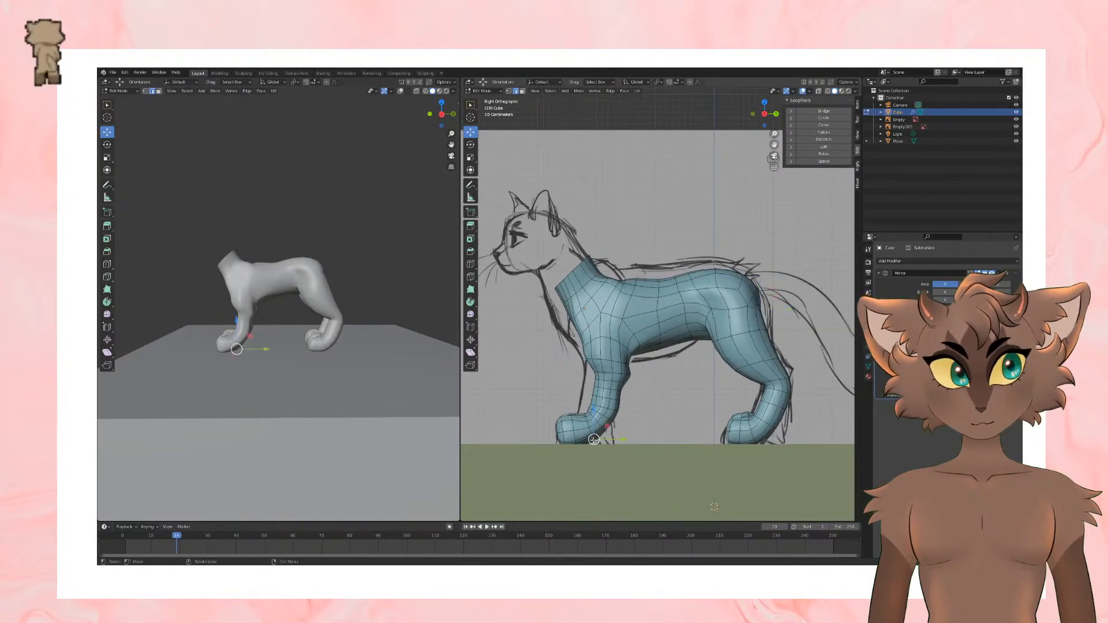
{"action": "middle_click_drag", "start_coordinate": [634, 414], "coordinate": [598, 449]}
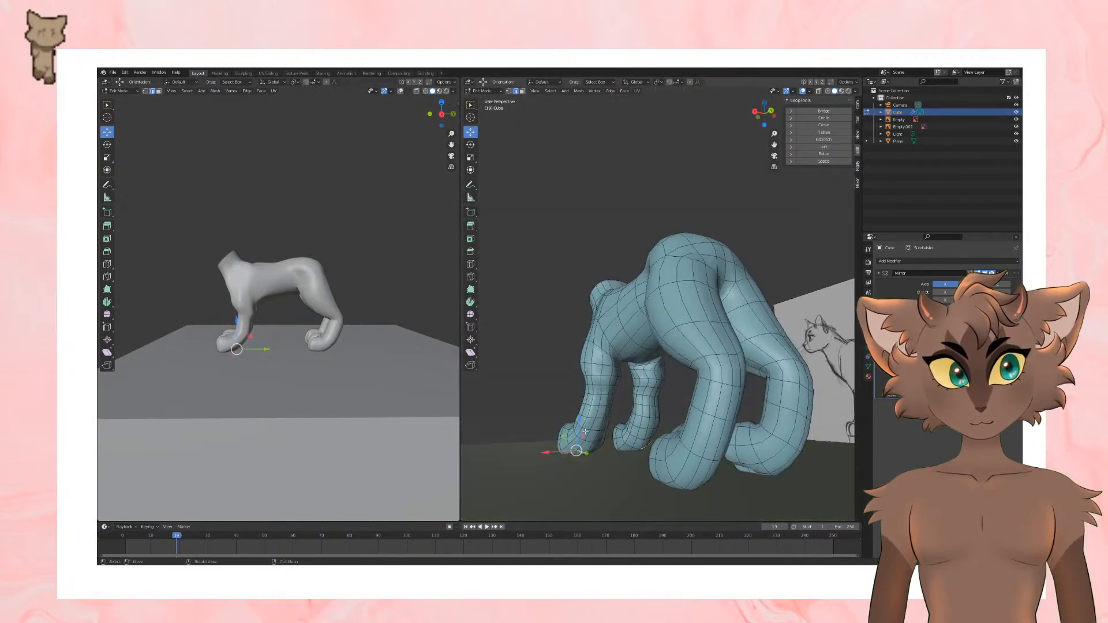
{"action": "left_click", "coordinate": [600, 448], "text": "shift"}
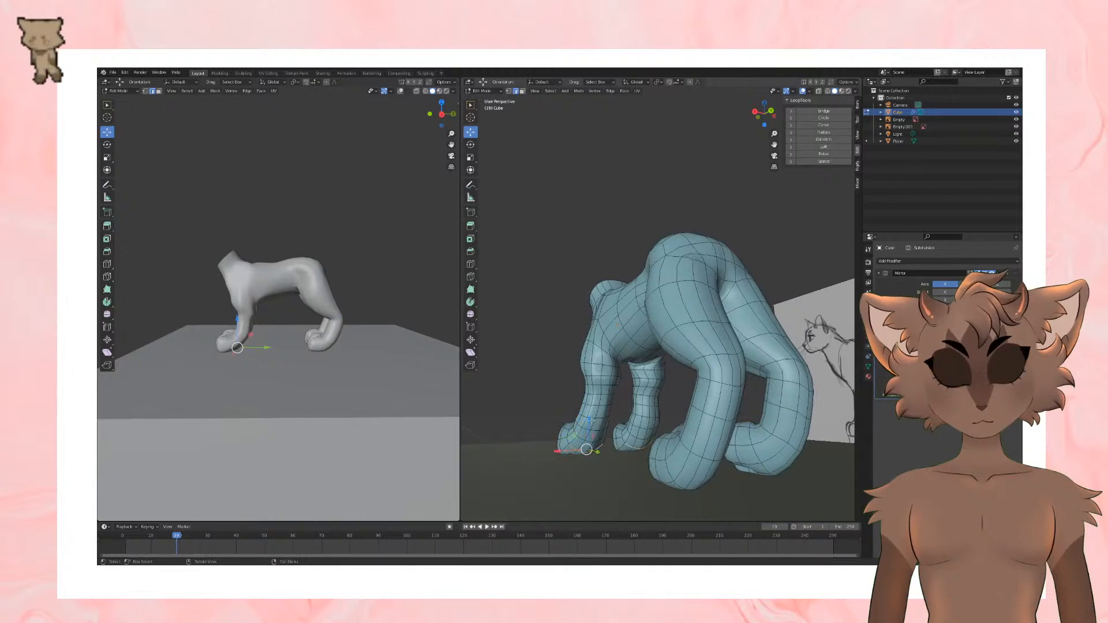
{"action": "key", "text": "KP_3"}
{"action": "key", "text": "g"}
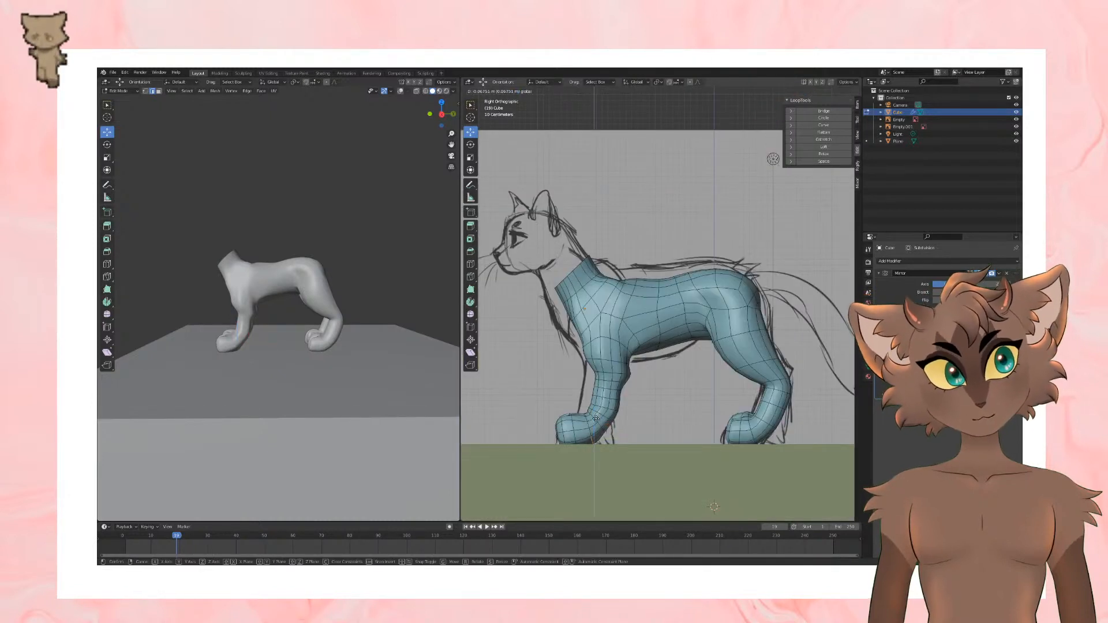
{"action": "left_click", "coordinate": [595, 419]}
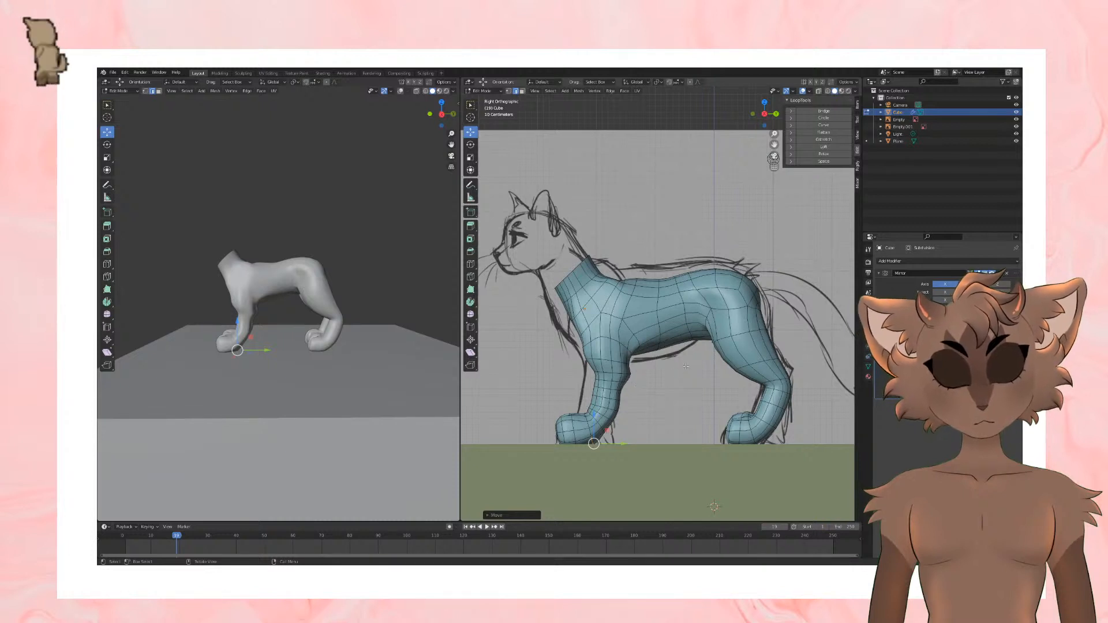
{"action": "mouse_move", "coordinate": [719, 354]}
{"action": "middle_mouse_down", "text": "shift"}
{"action": "mouse_move", "coordinate": [713, 379]}
{"action": "mouse_move", "coordinate": [676, 380]}
{"action": "middle_mouse_up", "text": "shift"}
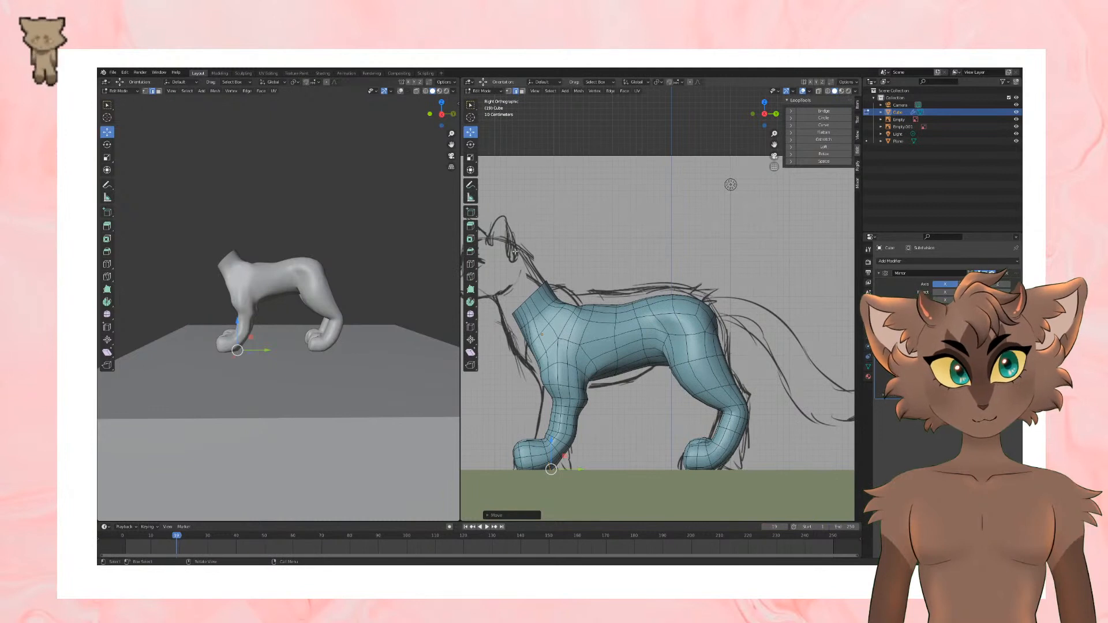
Step: Add an edge loop around the hind leg just above the paw, scale it, and shift the lower-leg loop slightly backward to match the sketch
{"action": "left_click", "coordinate": [470, 264]}
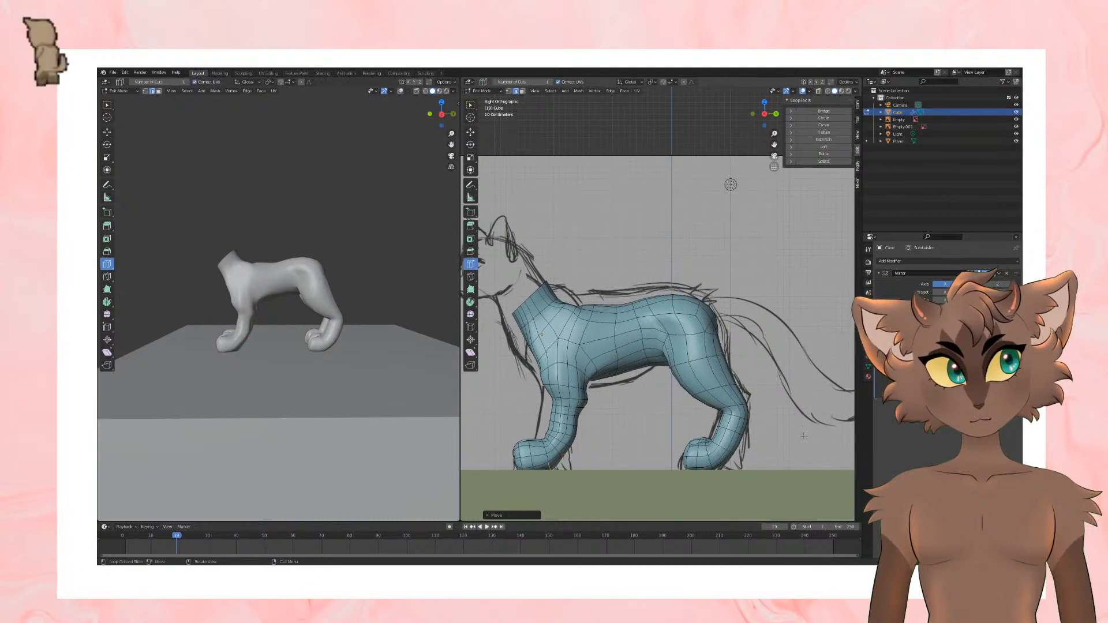
{"action": "left_click", "coordinate": [739, 449]}
{"action": "key", "text": "s"}
{"action": "left_click", "coordinate": [741, 447]}
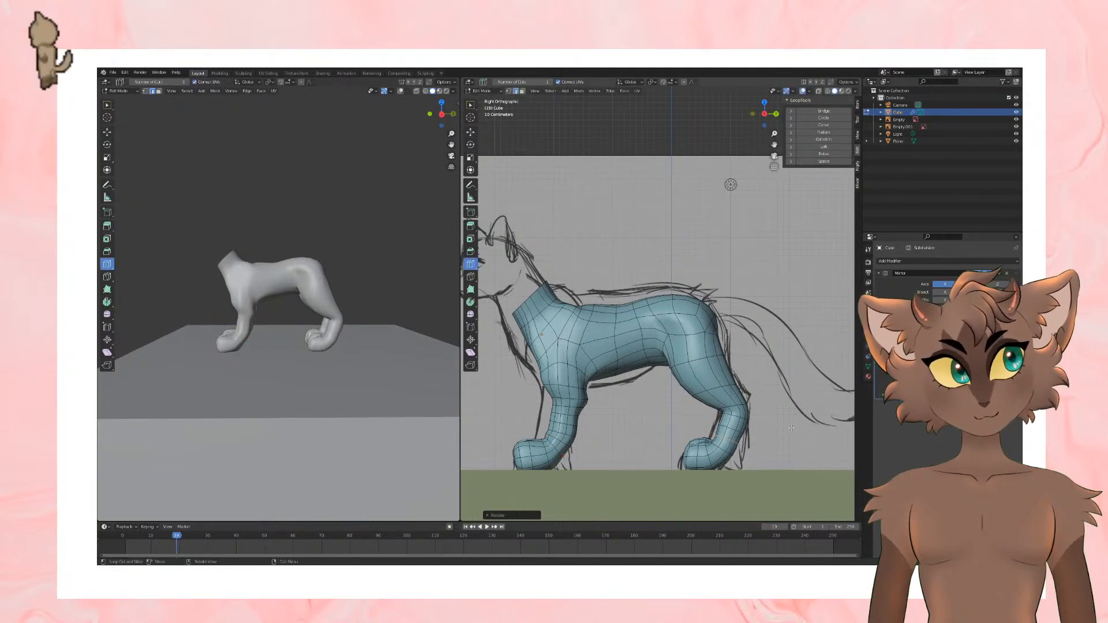
{"action": "left_click", "coordinate": [471, 133]}
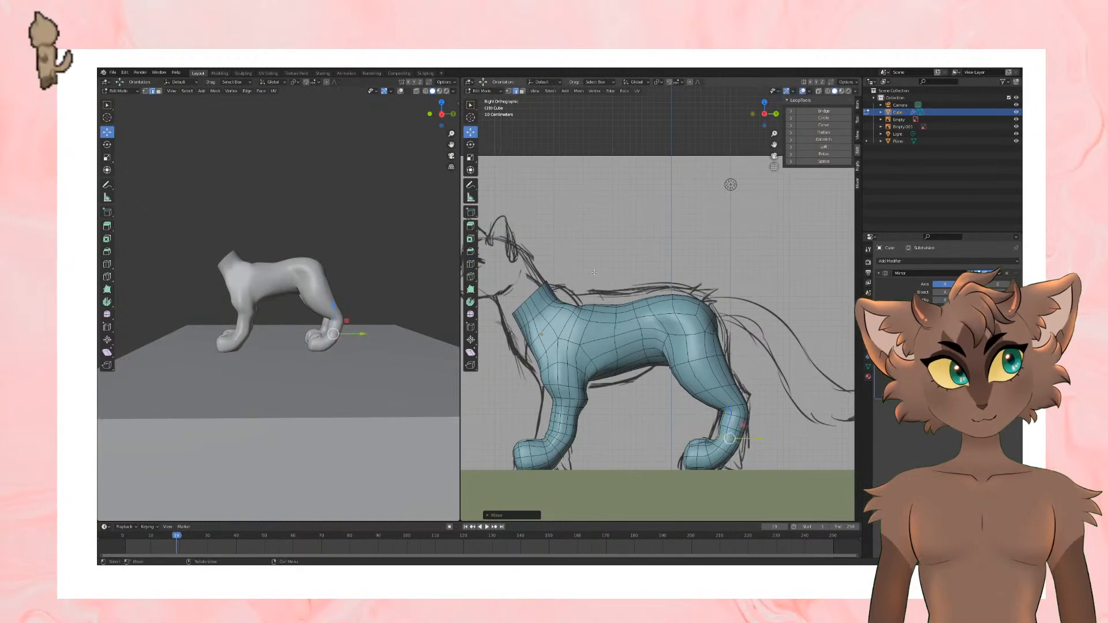
{"action": "left_click", "coordinate": [734, 430], "text": "alt"}
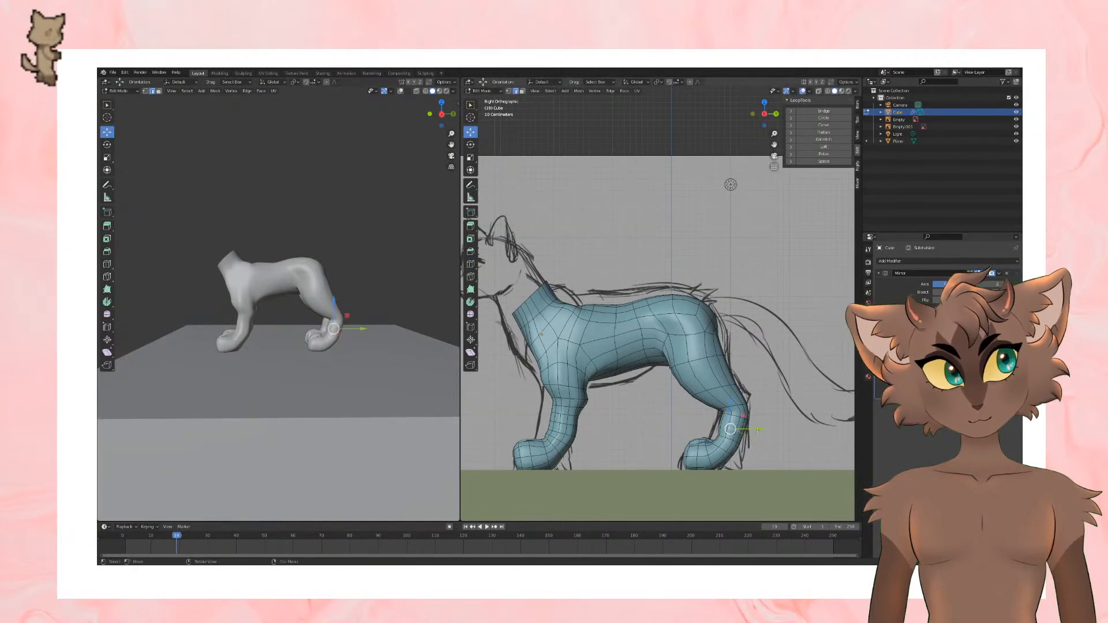
{"action": "left_click_drag", "start_coordinate": [757, 430], "coordinate": [765, 433]}
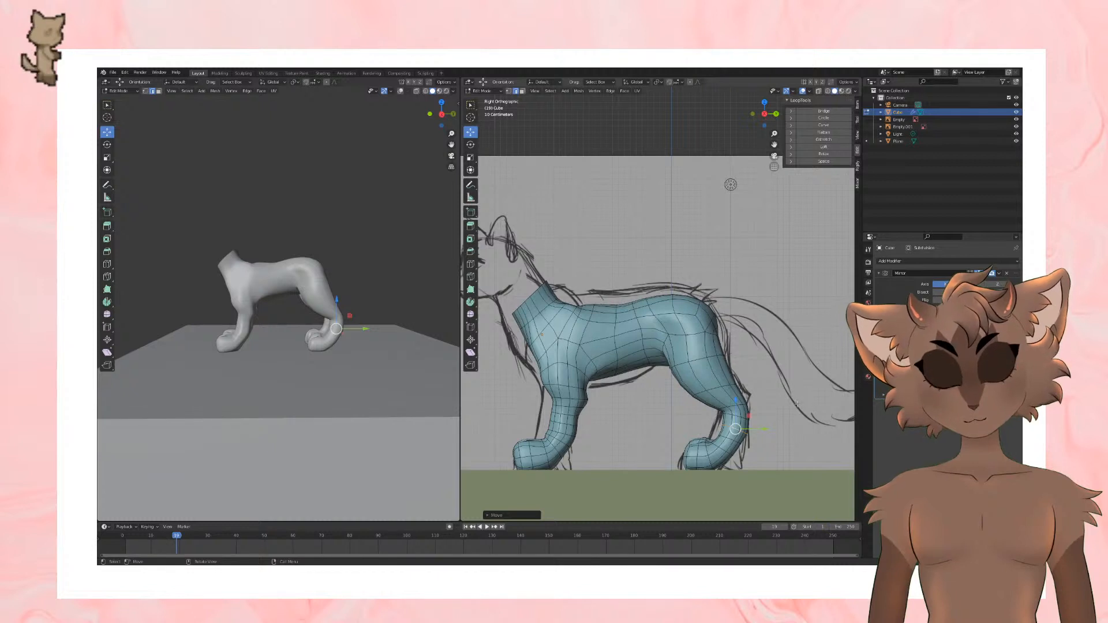
Step: Rotate the edge loop just below the hock to follow the leg's bend, and check the smooth body in Object Mode
{"action": "left_click", "coordinate": [737, 417], "text": "alt"}
{"action": "left_click", "coordinate": [471, 146]}
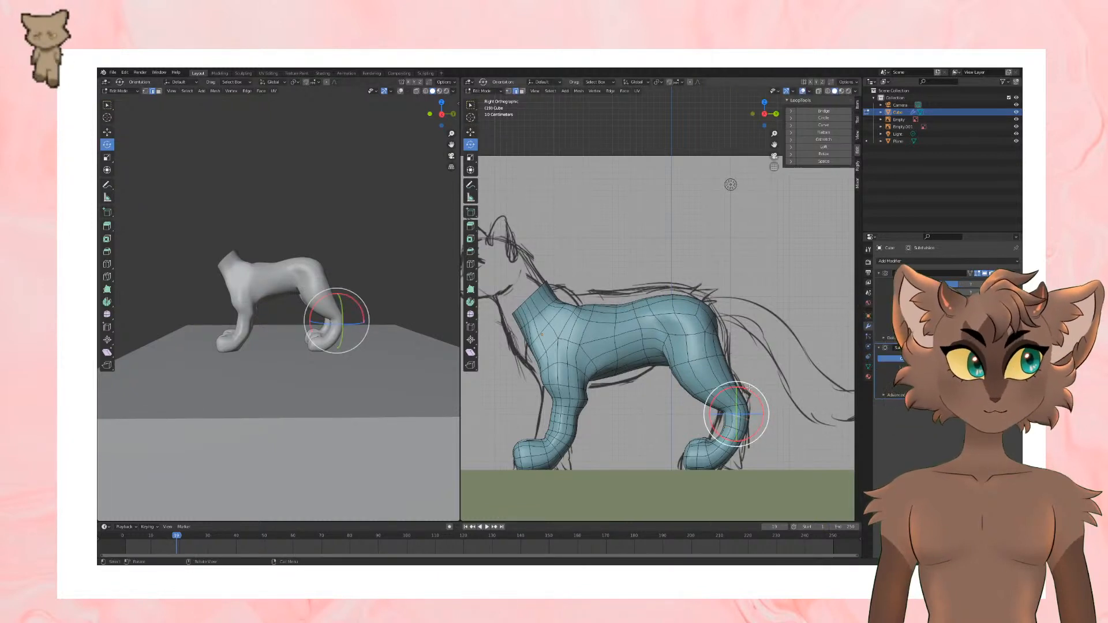
{"action": "mouse_move", "coordinate": [748, 389]}
{"action": "left_mouse_down"}
{"action": "mouse_move", "coordinate": [739, 382]}
{"action": "mouse_move", "coordinate": [763, 413]}
{"action": "left_mouse_up"}
{"action": "left_click", "coordinate": [471, 131]}
{"action": "scroll", "coordinate": [779, 383], "scroll_direction": "down", "scroll_amount": 2}
{"action": "key", "text": "Tab"}
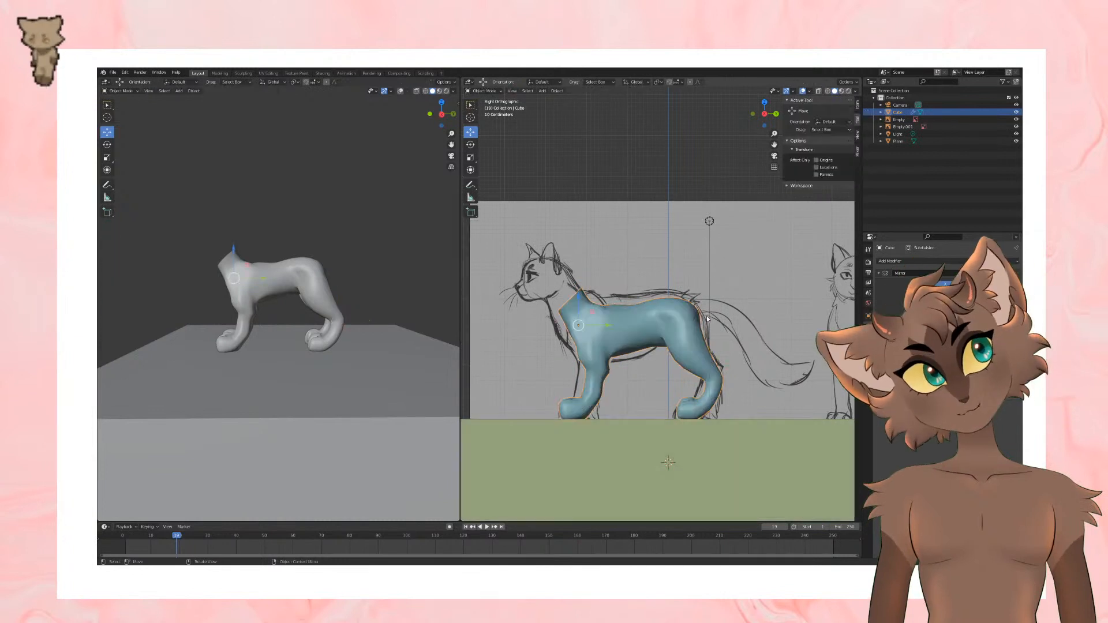
{"action": "key", "text": "Tab"}
{"action": "key", "text": "Tab"}
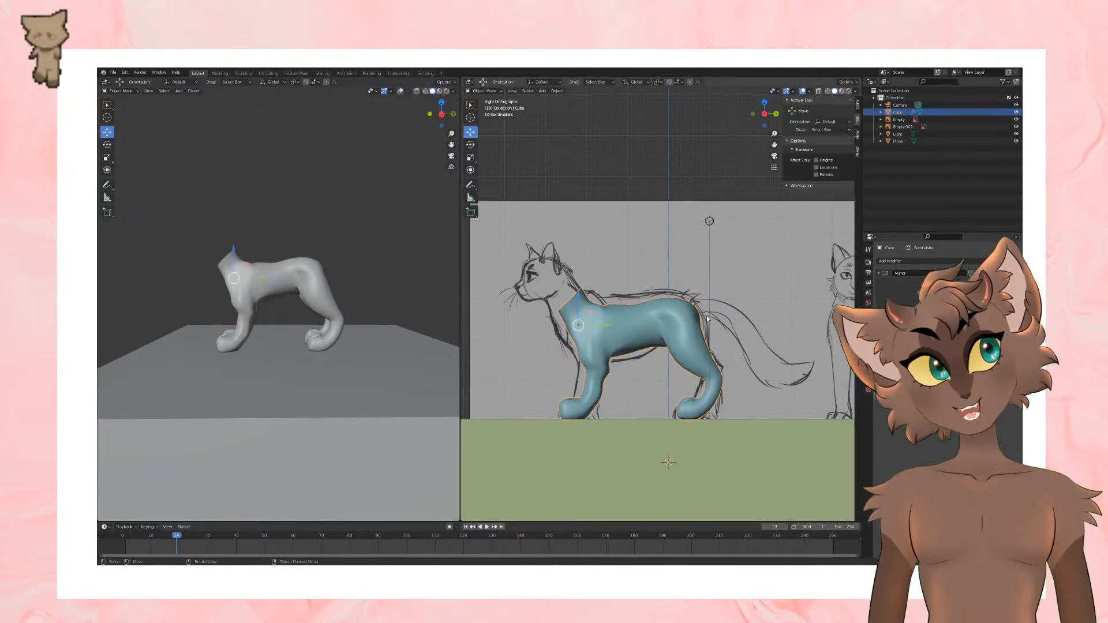
{"action": "key", "text": "Tab"}
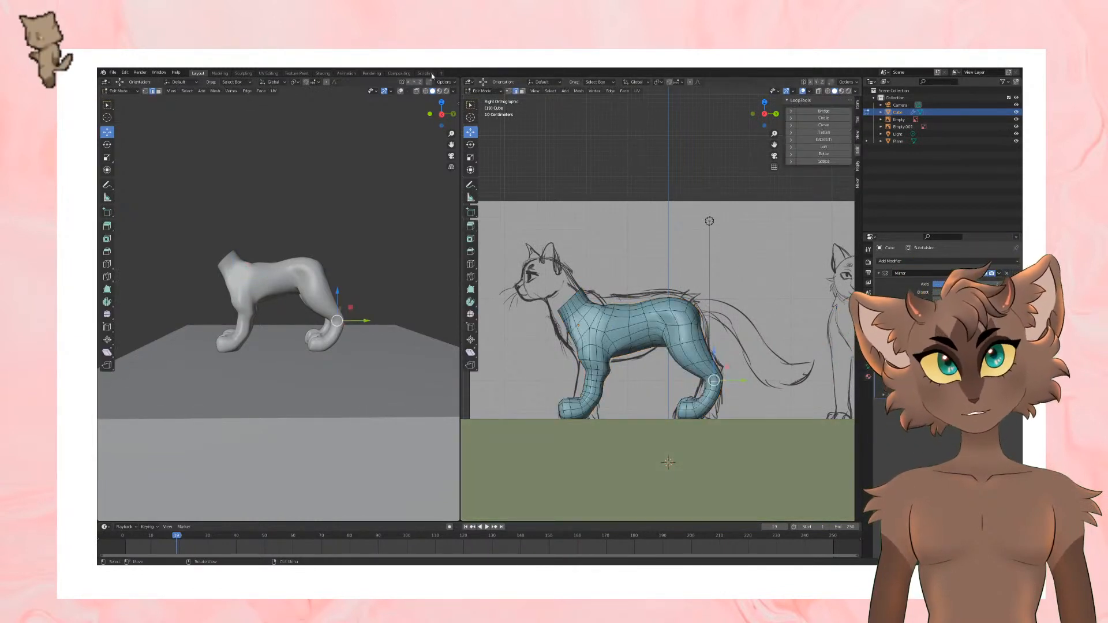
Step: In face selection, select the hip and upper-thigh faces through the whole mesh using X-ray and nudge that section
{"action": "left_click", "coordinate": [159, 91]}
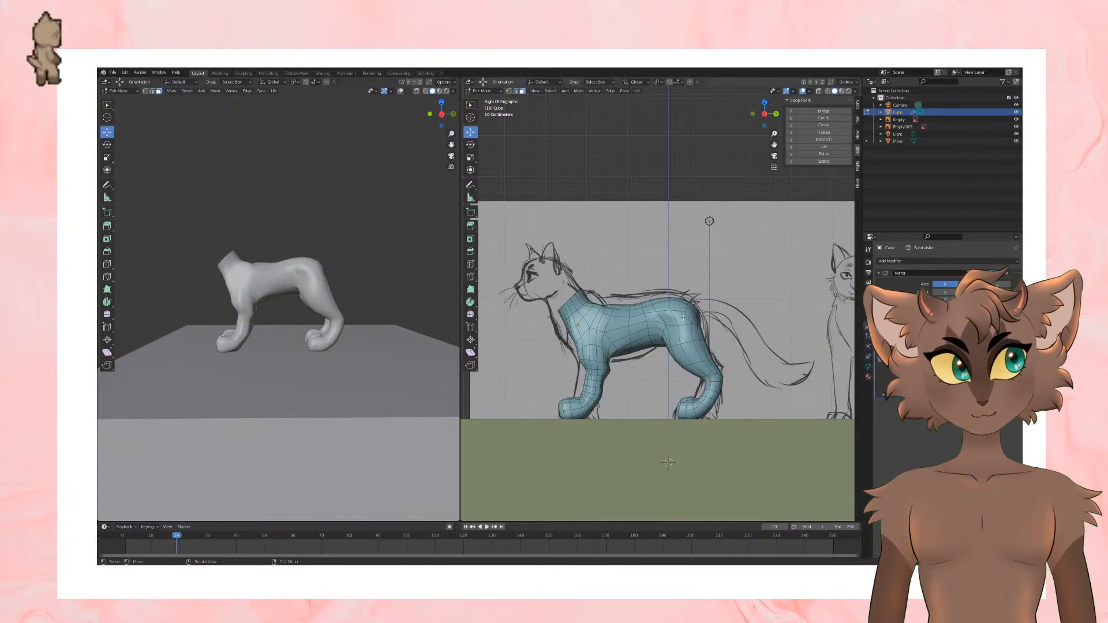
{"action": "left_click_drag", "start_coordinate": [649, 294], "coordinate": [696, 330]}
{"action": "key", "text": "ctrl+z"}
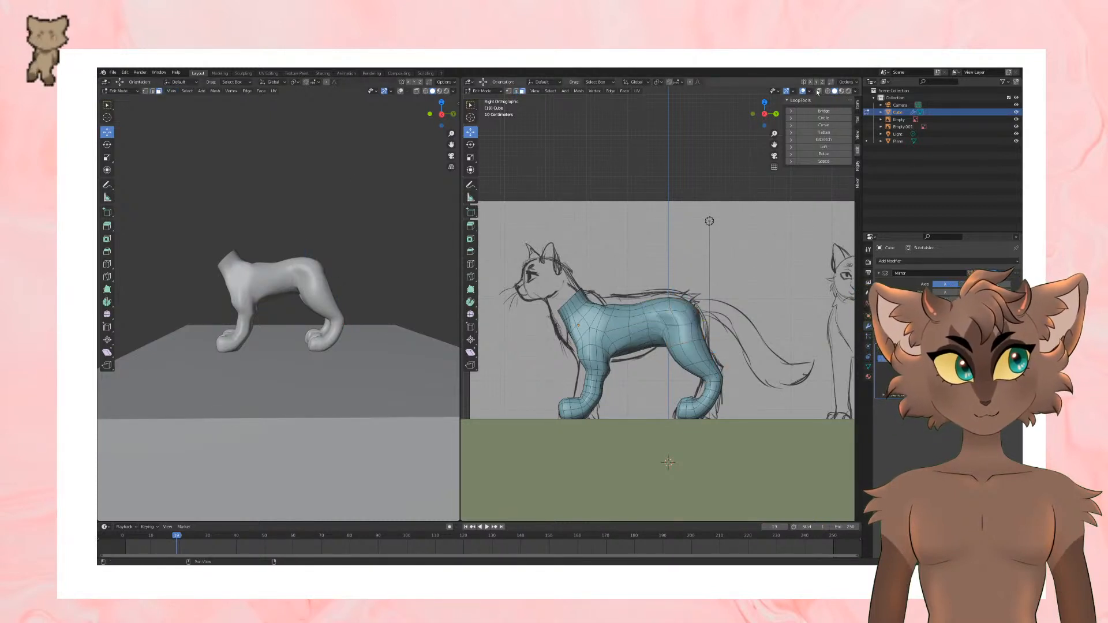
{"action": "left_click", "coordinate": [819, 91]}
{"action": "left_click_drag", "start_coordinate": [645, 294], "coordinate": [703, 324]}
{"action": "key", "text": "alt+z"}
{"action": "left_click", "coordinate": [686, 334], "text": "shift"}
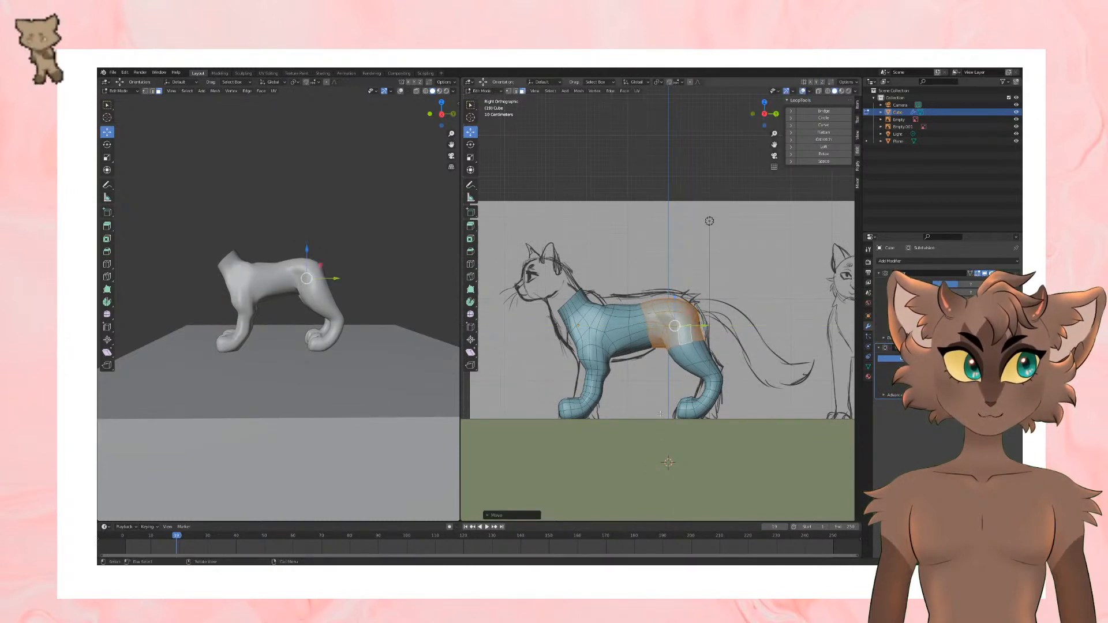
Step: Select all faces of the lower hind leg and paw and move them slightly forward in the side view
{"action": "left_click_drag", "start_coordinate": [664, 394], "coordinate": [737, 436]}
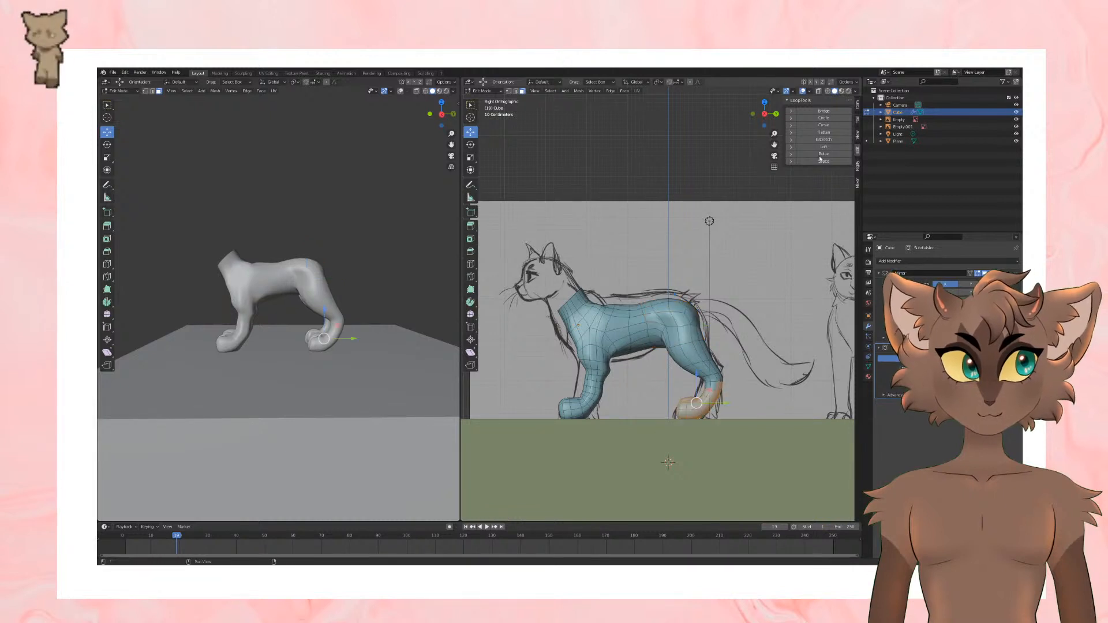
{"action": "left_click", "coordinate": [818, 91]}
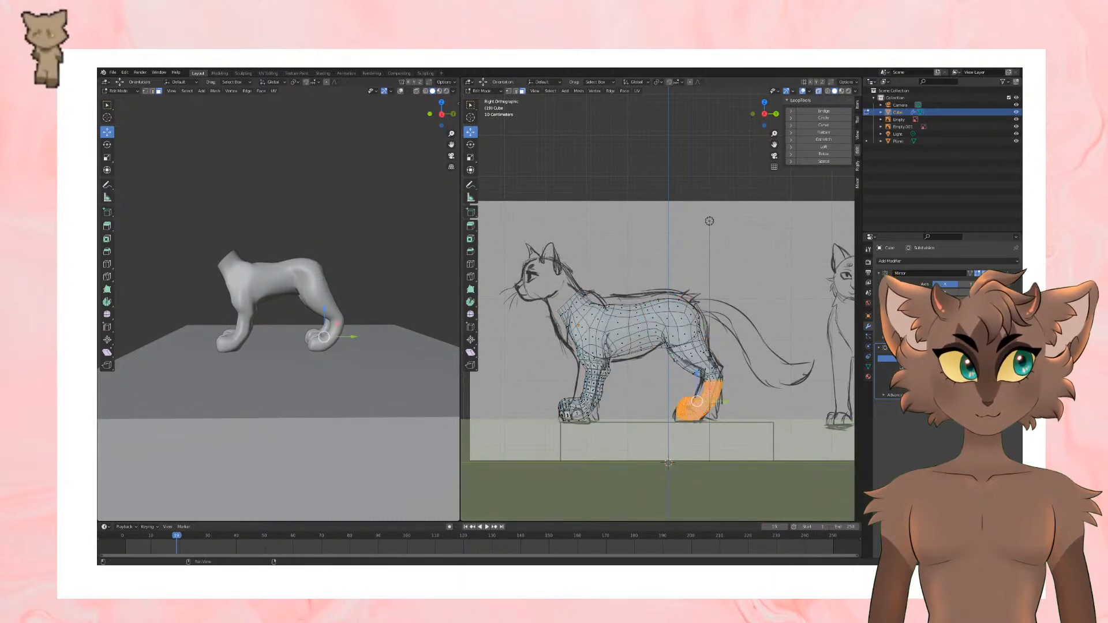
{"action": "left_click", "coordinate": [819, 91]}
{"action": "left_click_drag", "start_coordinate": [724, 401], "coordinate": [721, 400]}
{"action": "left_click", "coordinate": [726, 152]}
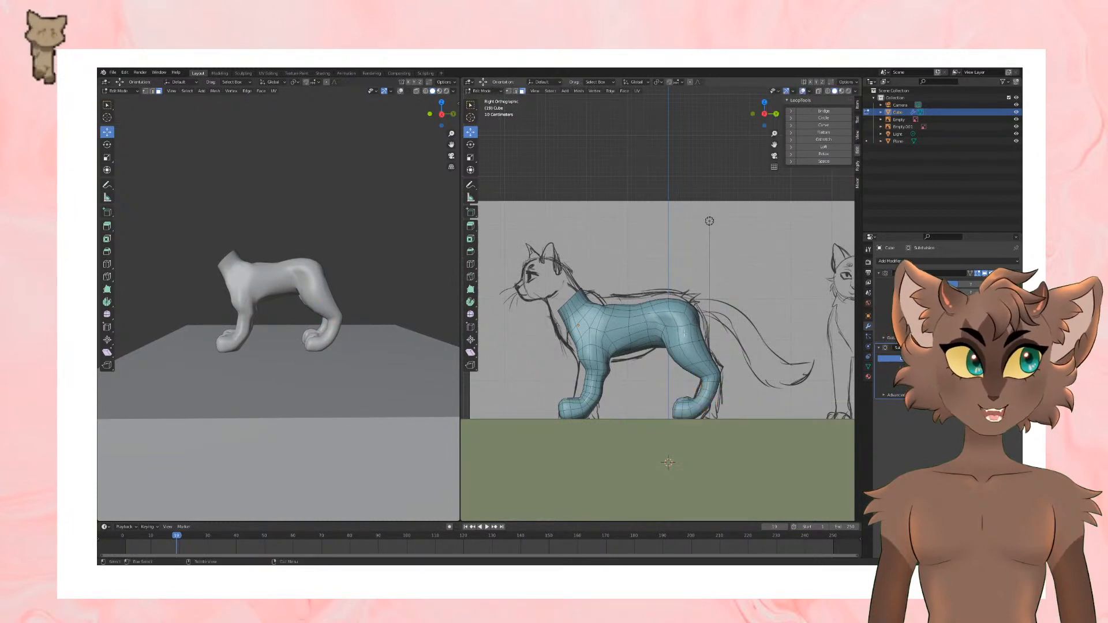
Step: Select the band of lower-thigh faces above the hock, nudge it slightly forward, and hide the viewport overlays to check the silhouette
{"action": "left_click", "coordinate": [708, 380], "text": "alt"}
{"action": "left_click_drag", "start_coordinate": [711, 354], "coordinate": [725, 372]}
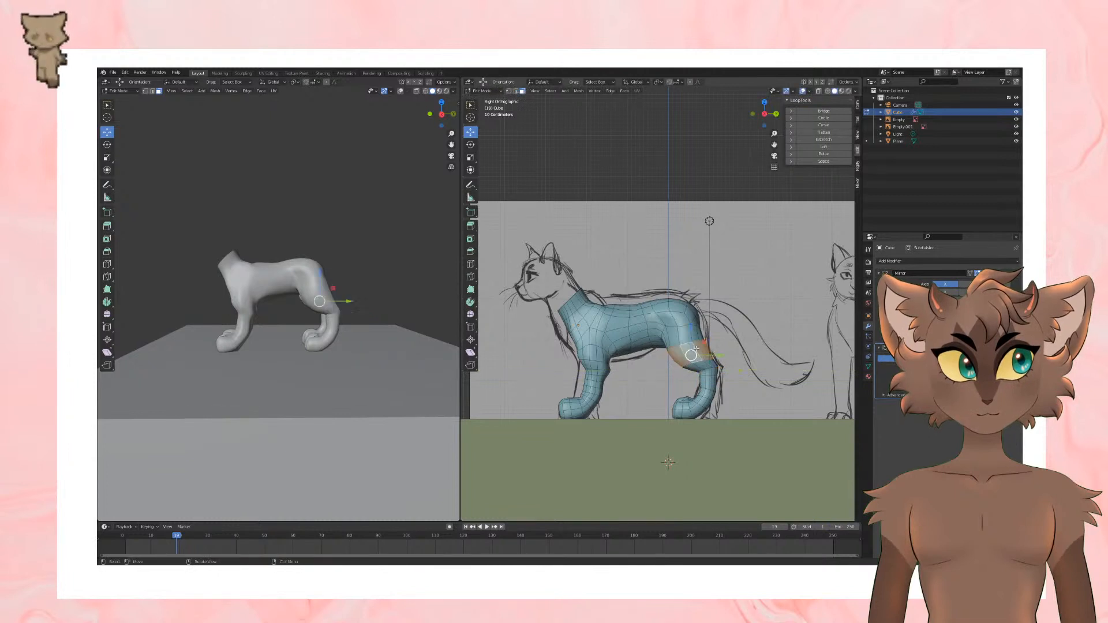
{"action": "left_click", "coordinate": [697, 348], "text": "alt"}
{"action": "left_click_drag", "start_coordinate": [717, 347], "coordinate": [718, 347]}
{"action": "left_click", "coordinate": [744, 323]}
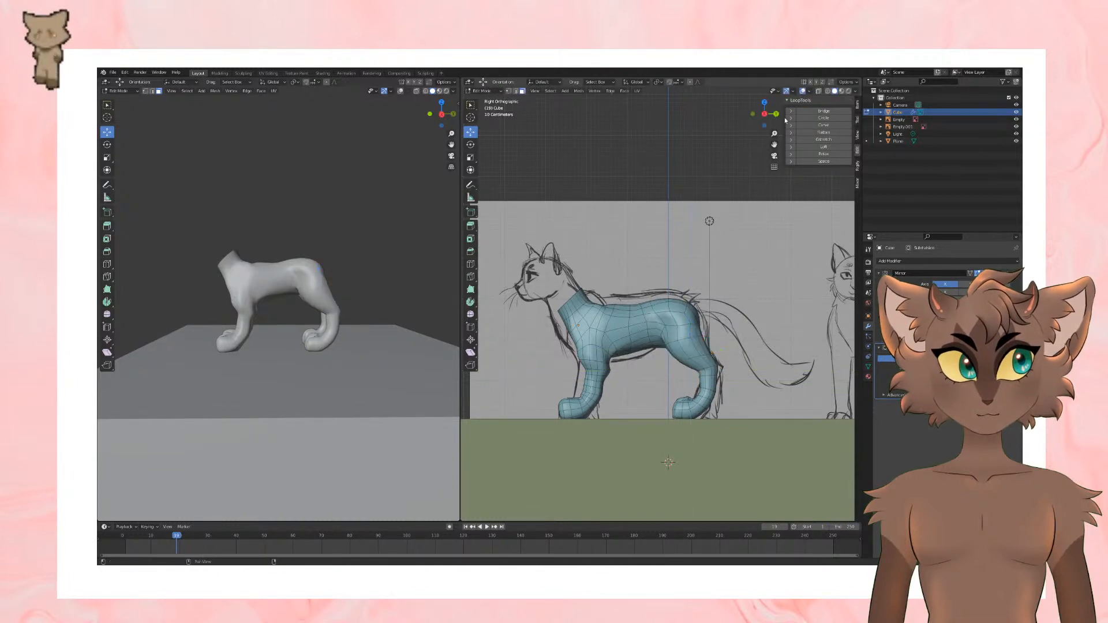
{"action": "left_click", "coordinate": [802, 91]}
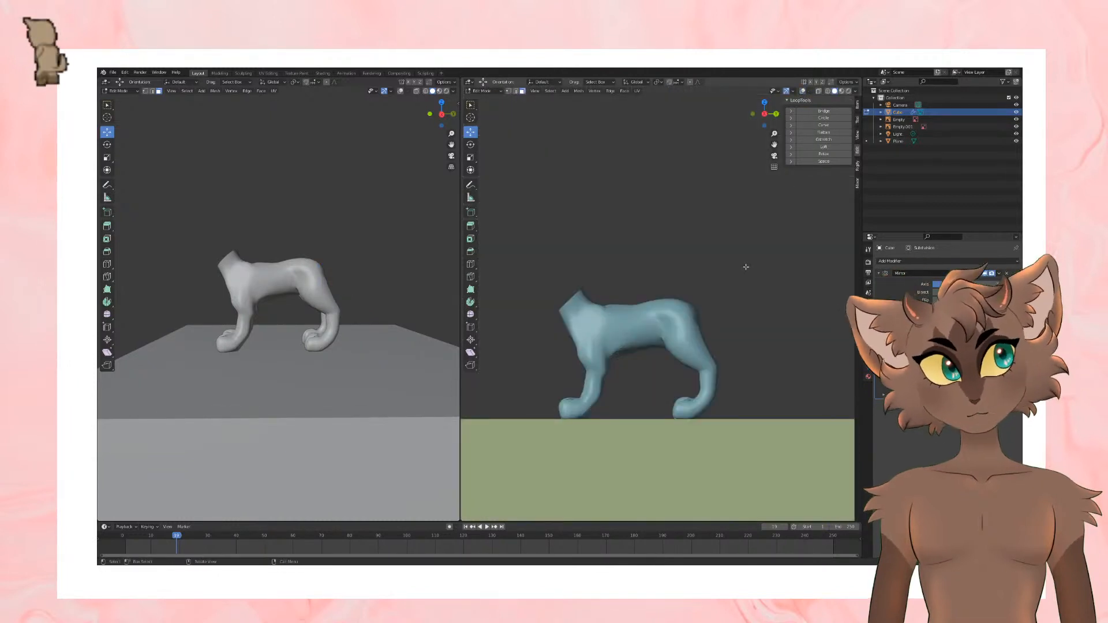
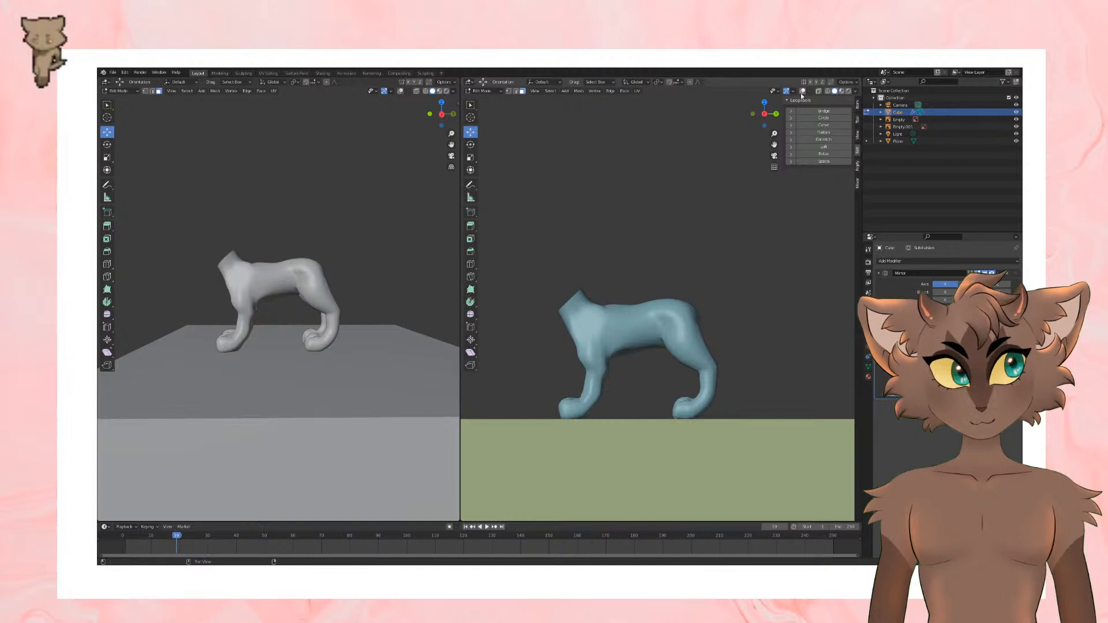
Step: In the side view, select the lower hind leg and paw faces through the mesh, move them slightly forward, and check the silhouette without overlays
{"action": "key", "text": "KP_3"}
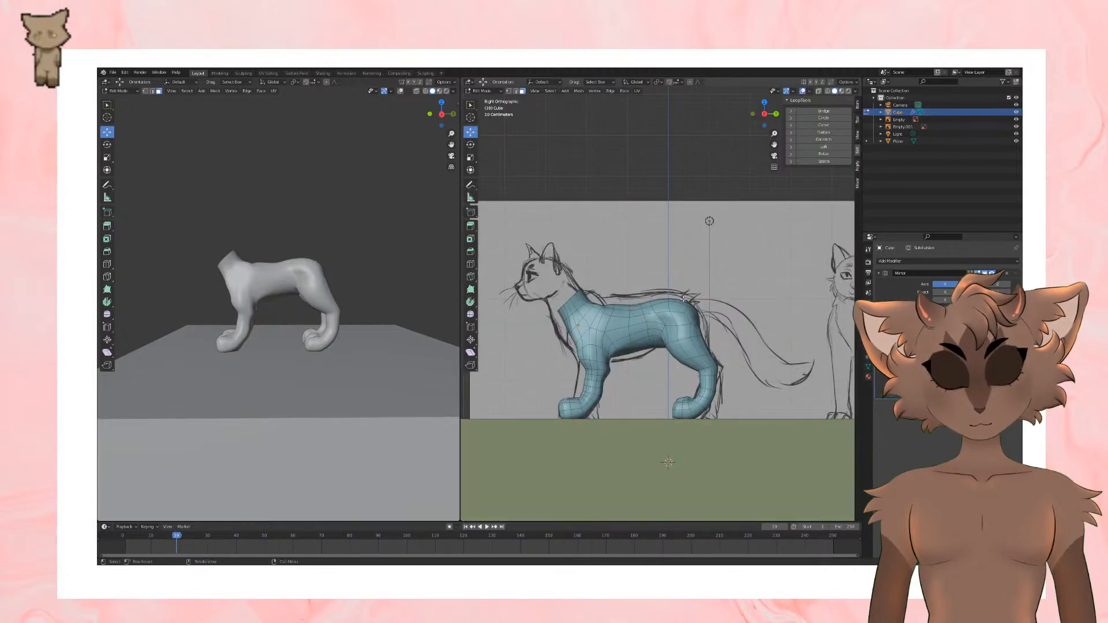
{"action": "left_click_drag", "start_coordinate": [662, 390], "coordinate": [742, 442]}
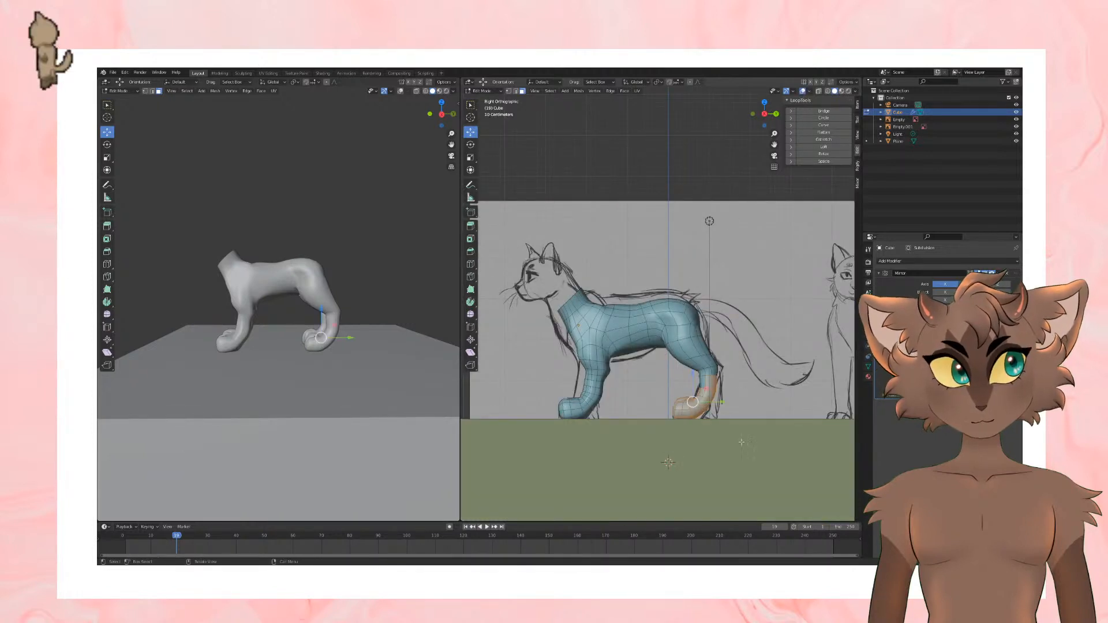
{"action": "left_click_drag", "start_coordinate": [674, 442], "coordinate": [736, 453]}
{"action": "left_click", "coordinate": [818, 91]}
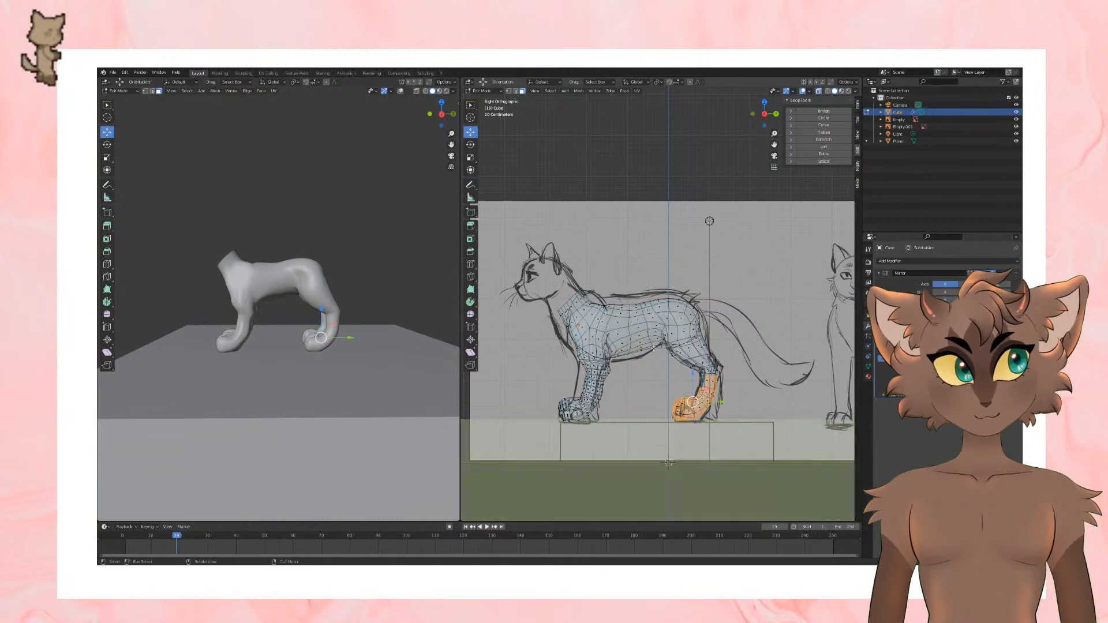
{"action": "left_click_drag", "start_coordinate": [637, 390], "coordinate": [654, 407]}
{"action": "left_click_drag", "start_coordinate": [705, 442], "coordinate": [705, 442]}
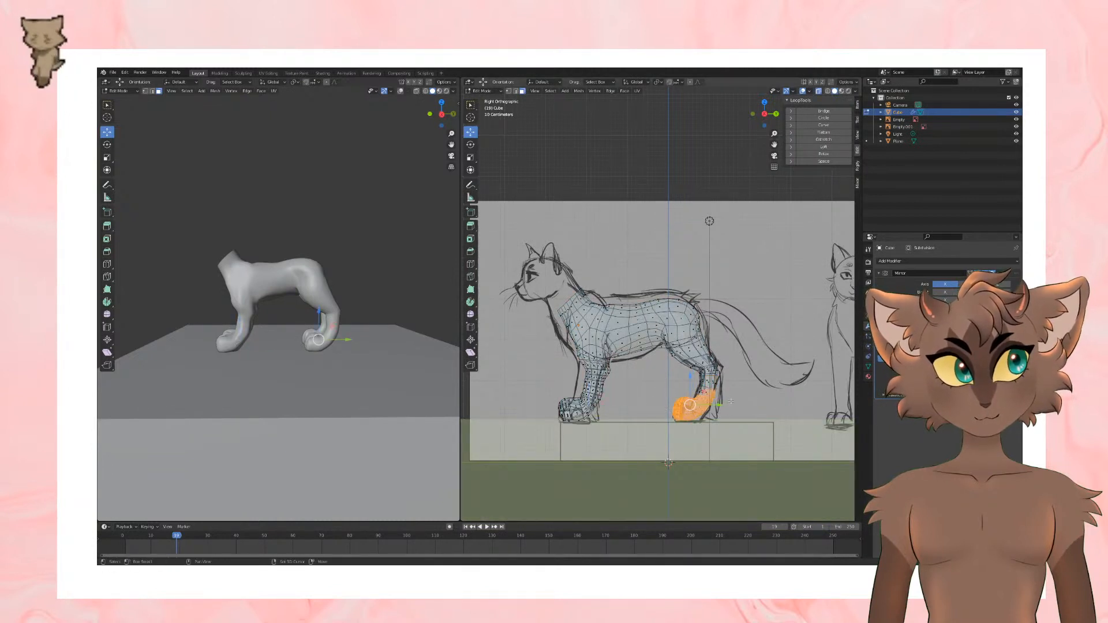
{"action": "key", "text": "b"}
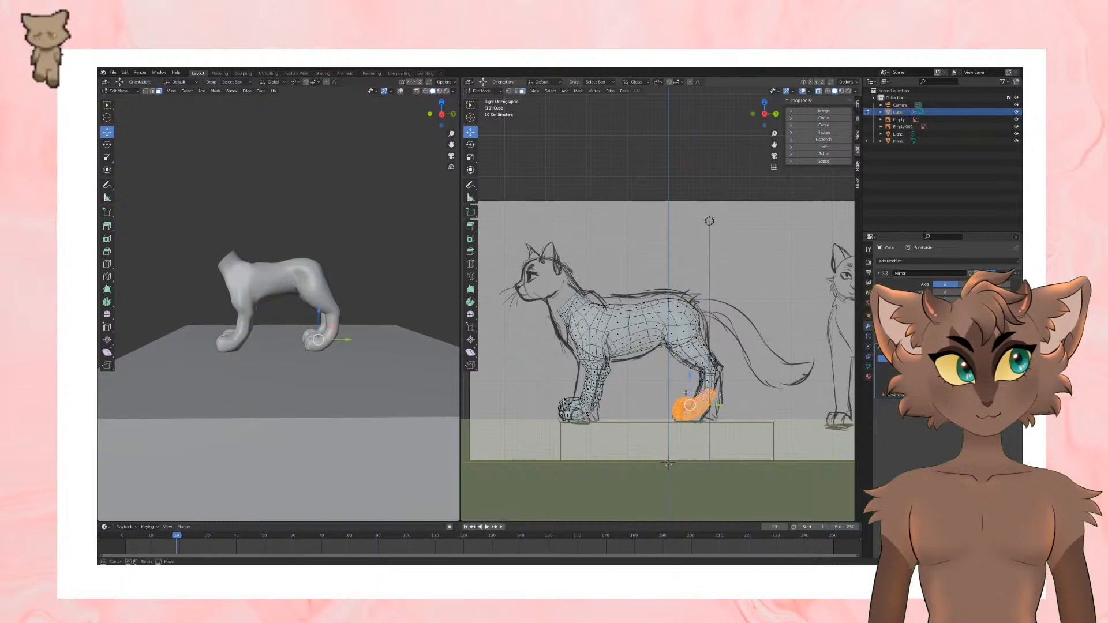
{"action": "left_click_drag", "start_coordinate": [686, 393], "coordinate": [705, 400], "text": "shift"}
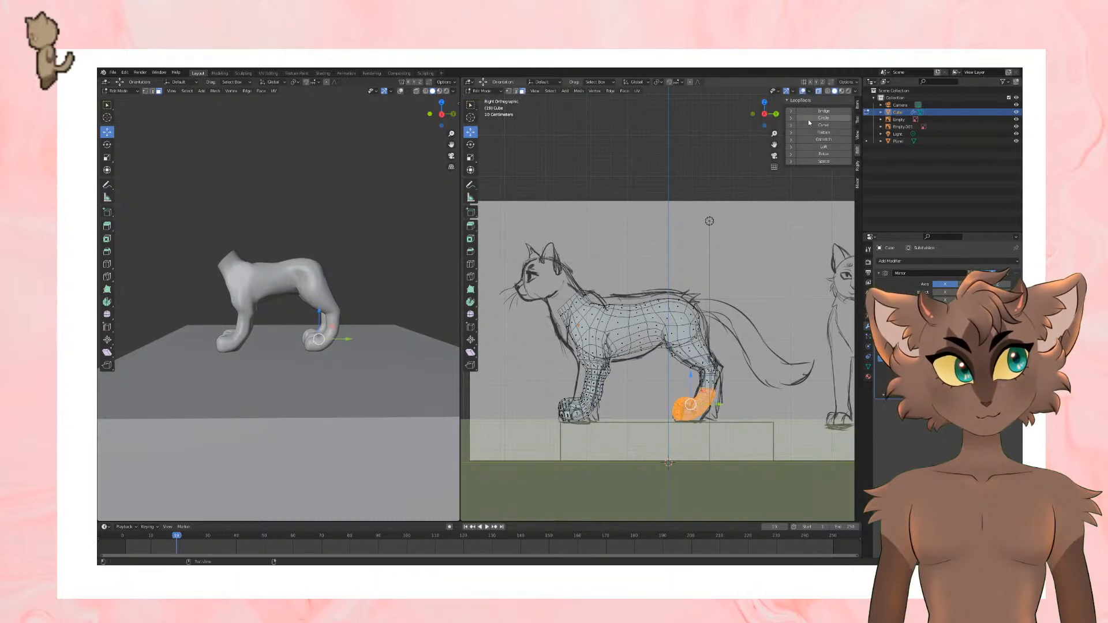
{"action": "key", "text": "alt+z"}
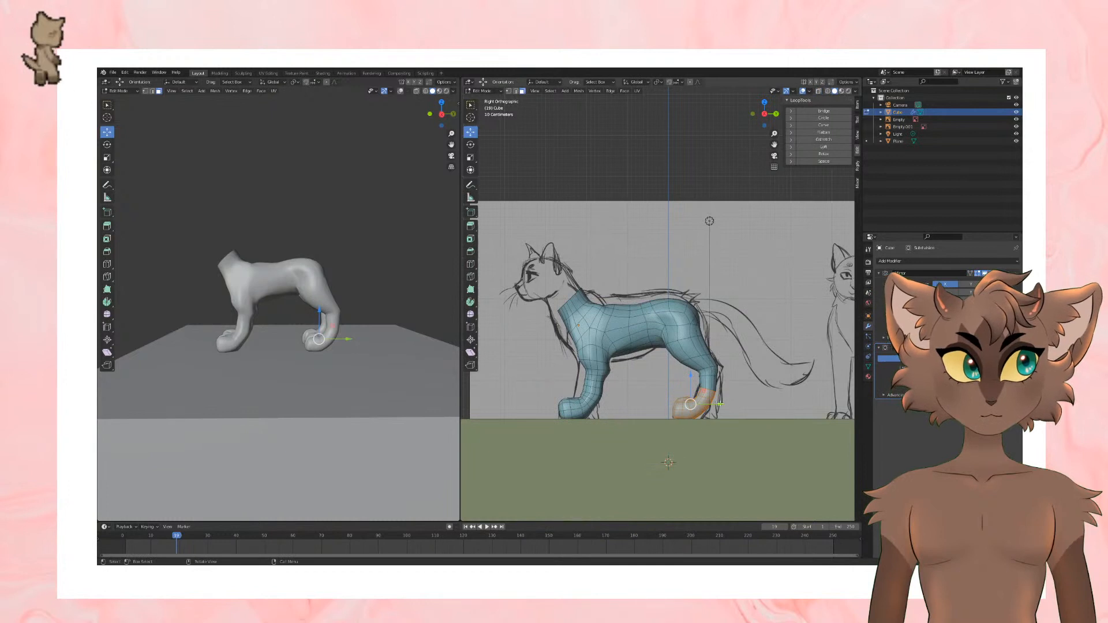
{"action": "left_click_drag", "start_coordinate": [719, 404], "coordinate": [714, 404]}
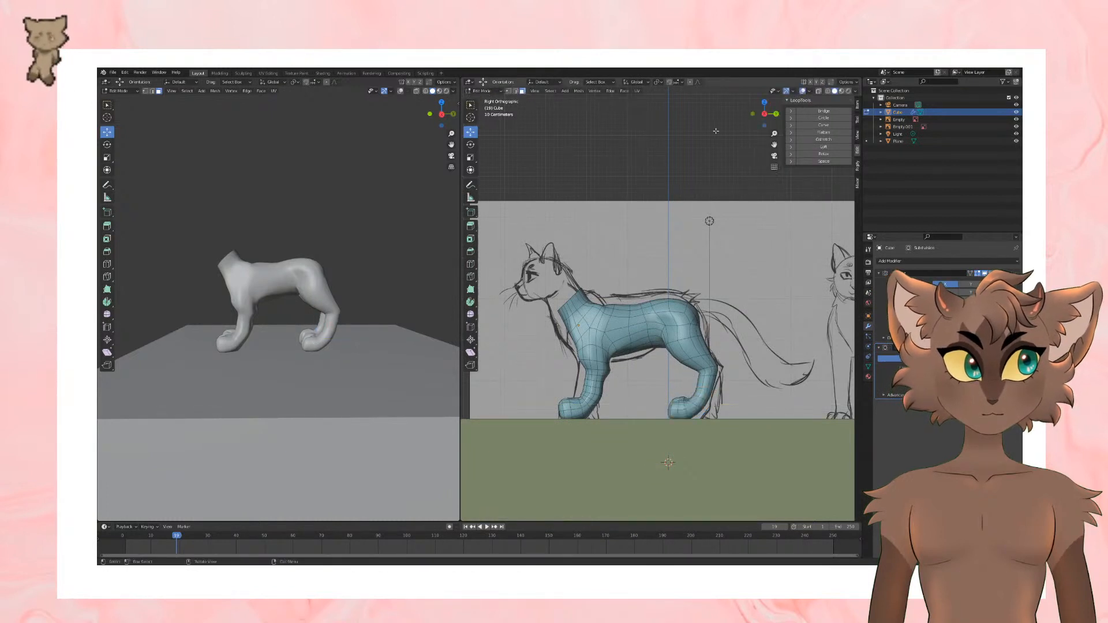
{"action": "left_click", "coordinate": [803, 91]}
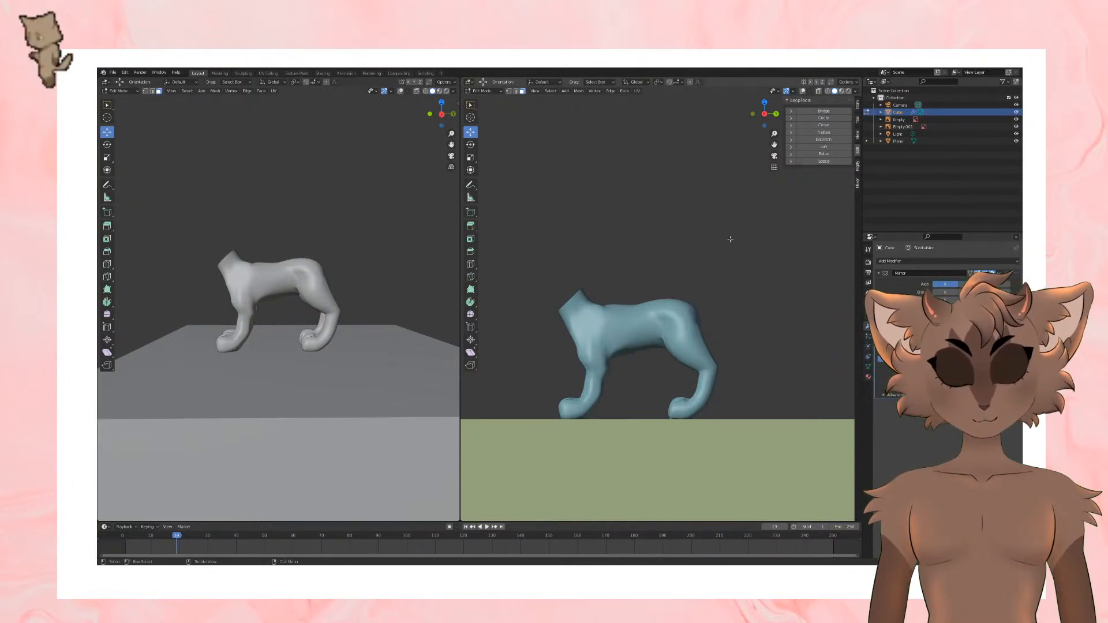
{"action": "left_click", "coordinate": [802, 91]}
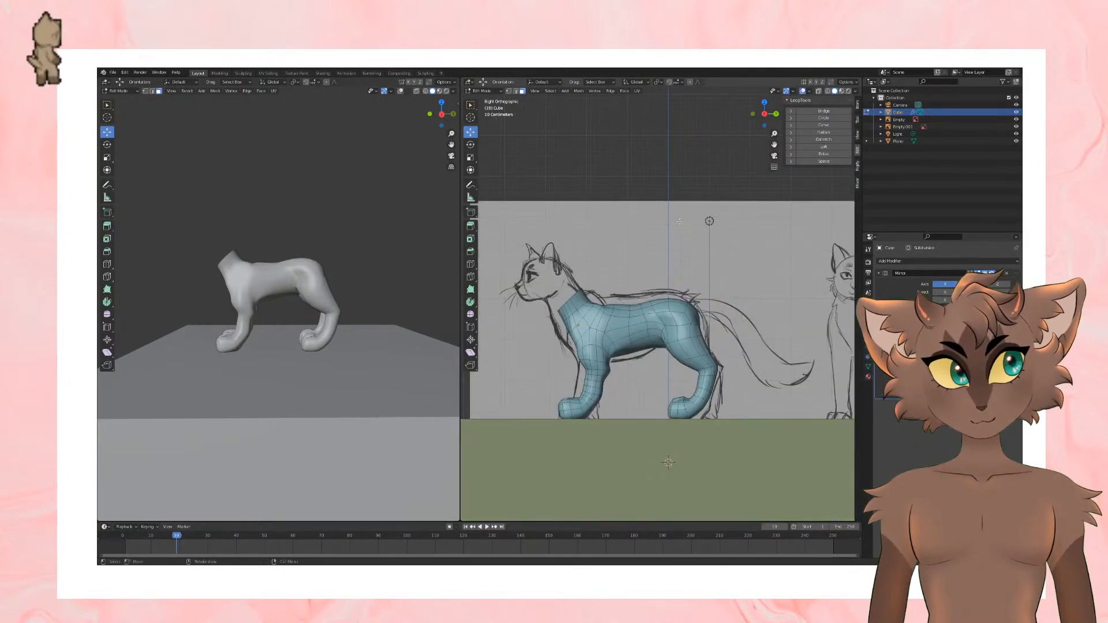
Step: Select all faces of the hind paw's toes through the mesh using X-ray, then restore the solid display
{"action": "left_click_drag", "start_coordinate": [662, 392], "coordinate": [686, 440]}
{"action": "middle_click_drag", "start_coordinate": [685, 440], "coordinate": [731, 390]}
{"action": "left_click", "coordinate": [819, 93]}
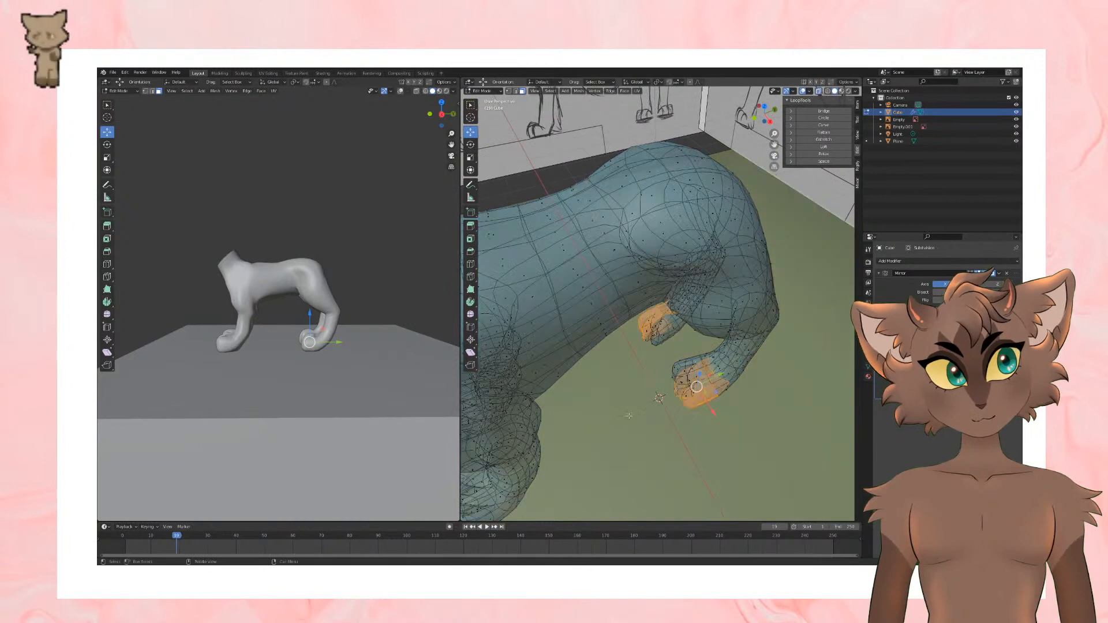
{"action": "left_click_drag", "start_coordinate": [691, 416], "coordinate": [691, 416]}
{"action": "middle_click_drag", "start_coordinate": [691, 416], "coordinate": [698, 441]}
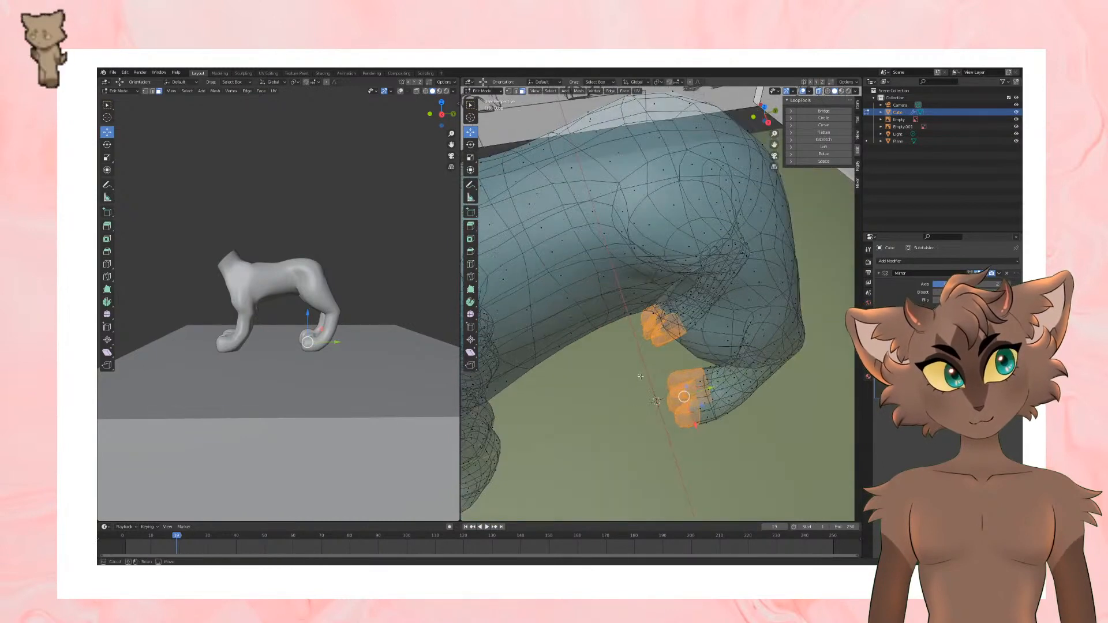
{"action": "middle_click_drag", "start_coordinate": [641, 376], "coordinate": [648, 411]}
{"action": "left_click", "coordinate": [818, 91]}
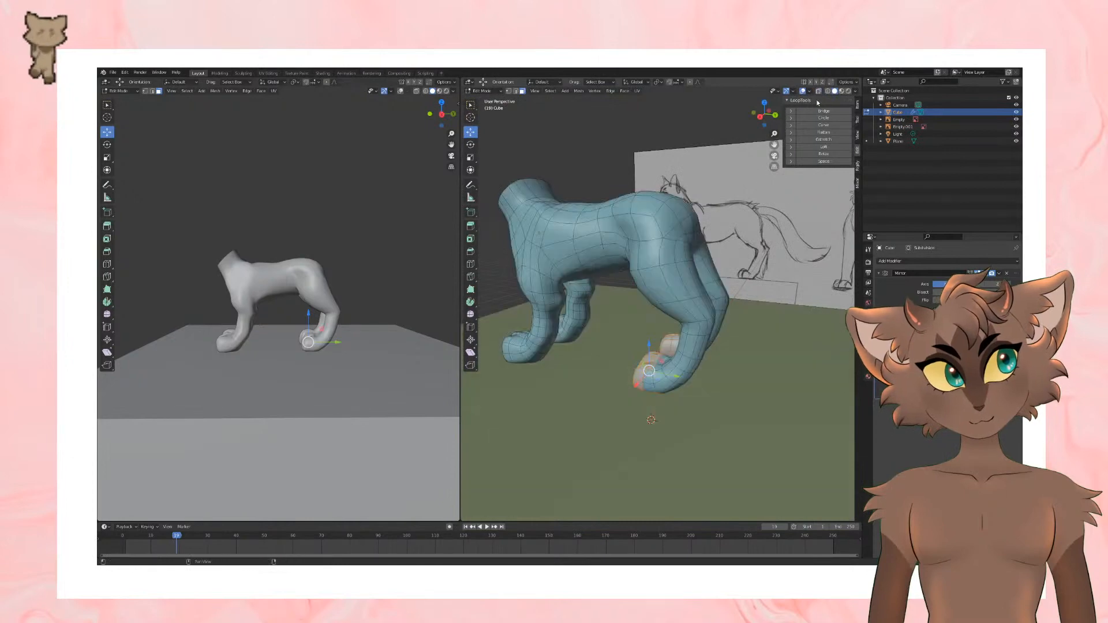
Step: Scale the selected toe faces of the hind paw
{"action": "left_click_drag", "start_coordinate": [631, 387], "coordinate": [653, 421], "text": "shift"}
{"action": "middle_click_drag", "start_coordinate": [681, 358], "coordinate": [794, 421]}
{"action": "key", "text": "s"}
{"action": "left_click", "coordinate": [755, 393]}
{"action": "scroll", "coordinate": [794, 421], "scroll_direction": "up", "scroll_amount": 4}
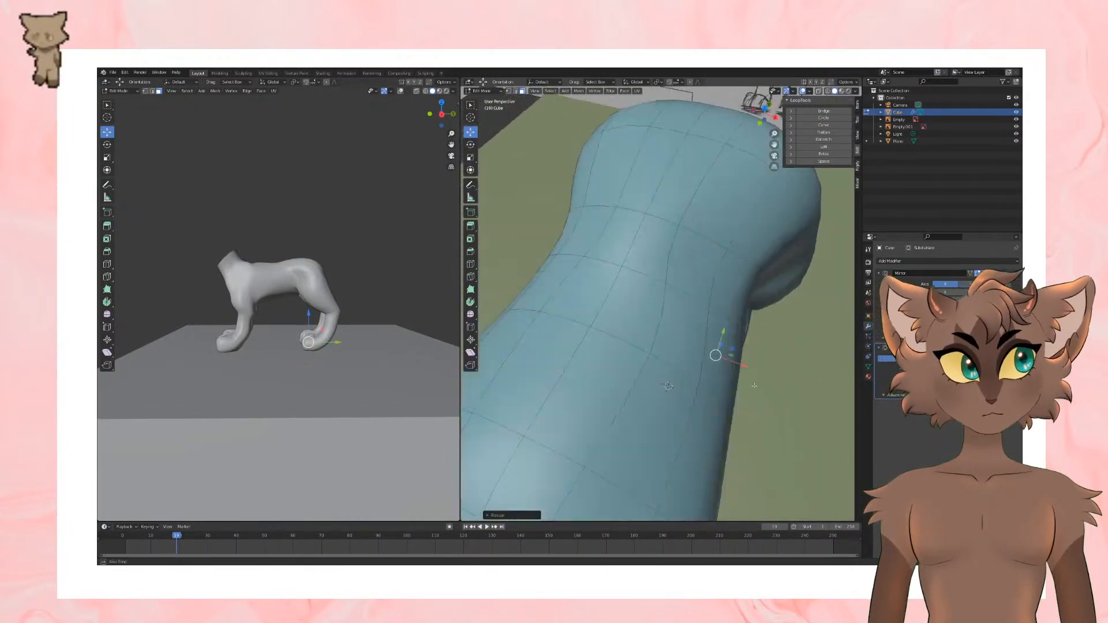
Step: Rotate the selected toe section slightly around the hind paw and nudge it back into line with the leg
{"action": "middle_click_drag", "start_coordinate": [820, 456], "coordinate": [730, 426]}
{"action": "left_click", "coordinate": [470, 144]}
{"action": "middle_click_drag", "start_coordinate": [604, 346], "coordinate": [648, 385]}
{"action": "left_click_drag", "start_coordinate": [679, 322], "coordinate": [672, 321]}
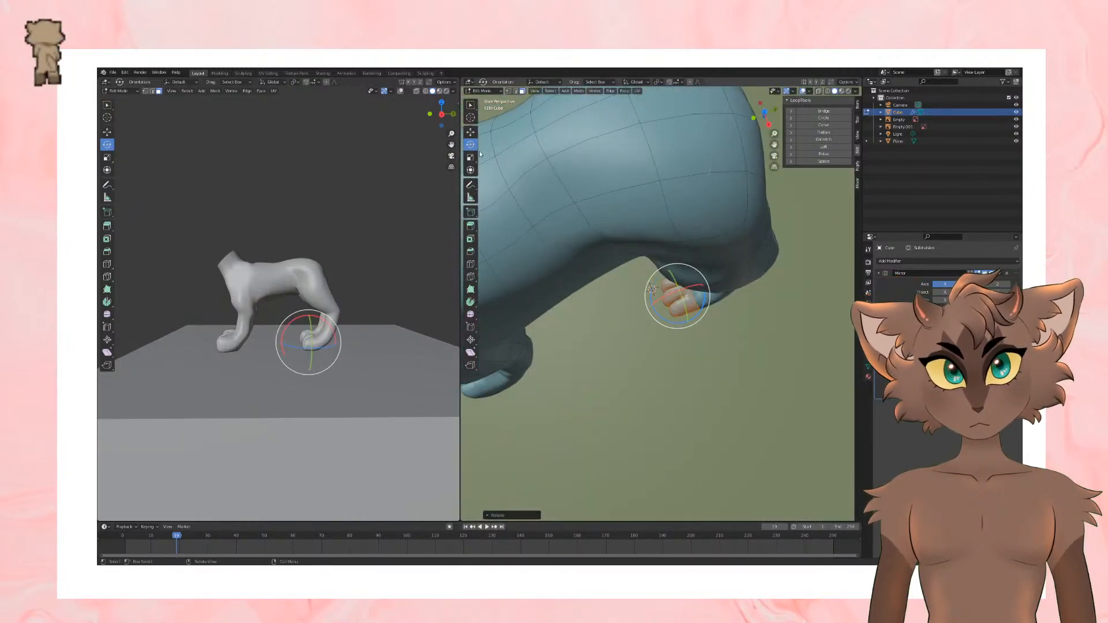
{"action": "left_click", "coordinate": [470, 132]}
{"action": "middle_click_drag", "start_coordinate": [724, 341], "coordinate": [754, 325]}
{"action": "left_click_drag", "start_coordinate": [693, 337], "coordinate": [689, 334]}
Step: In edge selection, select the loop around the hind leg just above the paw and rotate it to follow the foot
{"action": "key", "text": "2"}
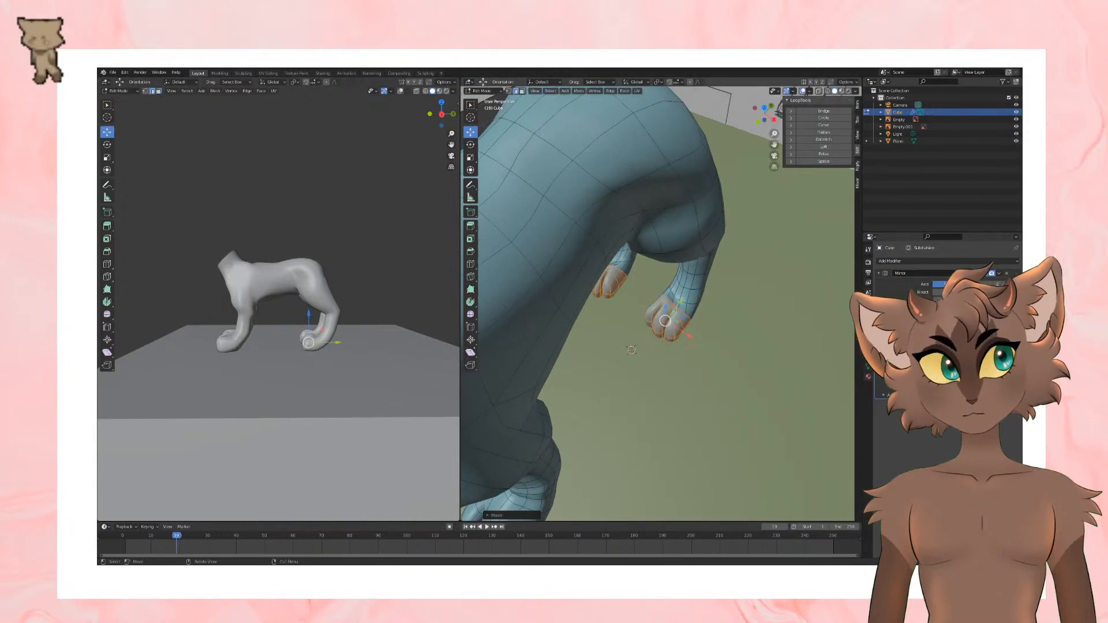
{"action": "key", "text": "alt+a"}
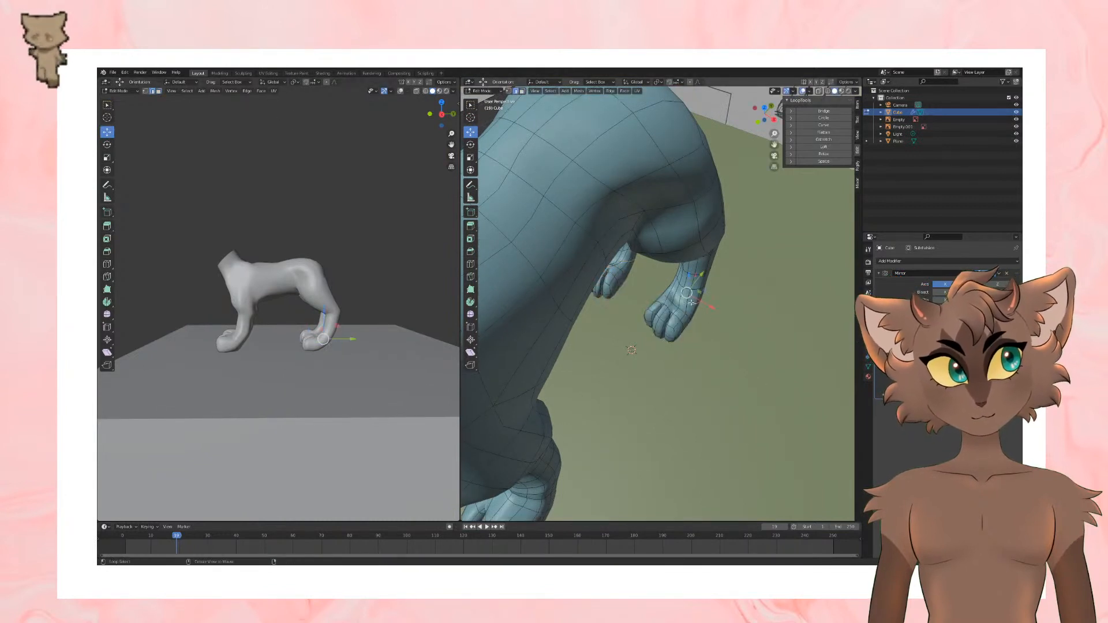
{"action": "mouse_move", "coordinate": [698, 306]}
{"action": "middle_mouse_down"}
{"action": "mouse_move", "coordinate": [807, 264]}
{"action": "mouse_move", "coordinate": [756, 321]}
{"action": "middle_mouse_up"}
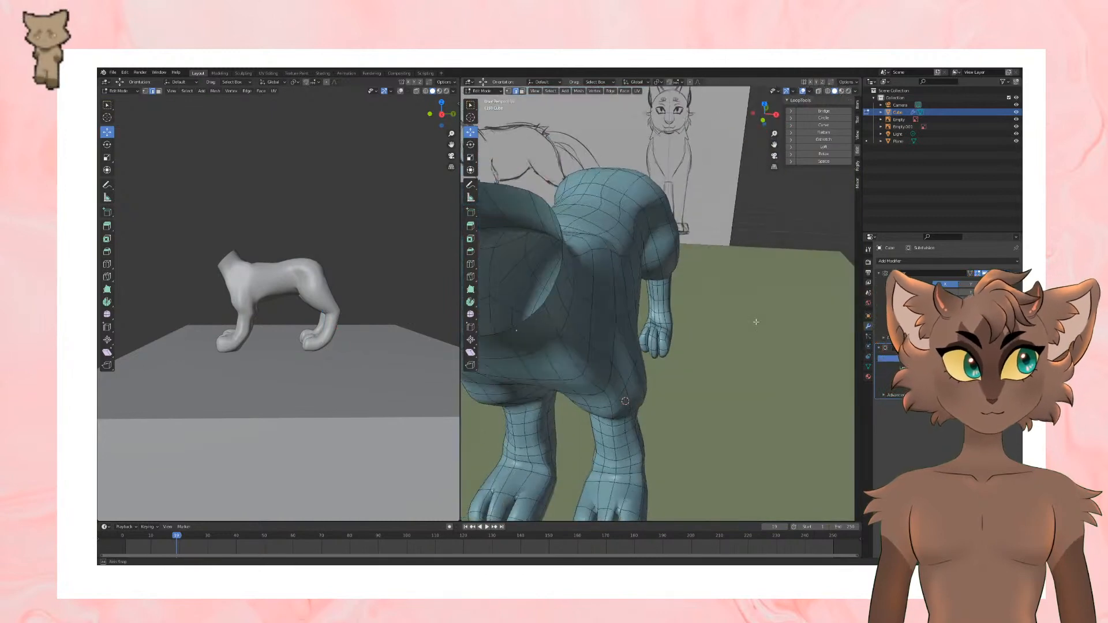
{"action": "left_click", "coordinate": [470, 145]}
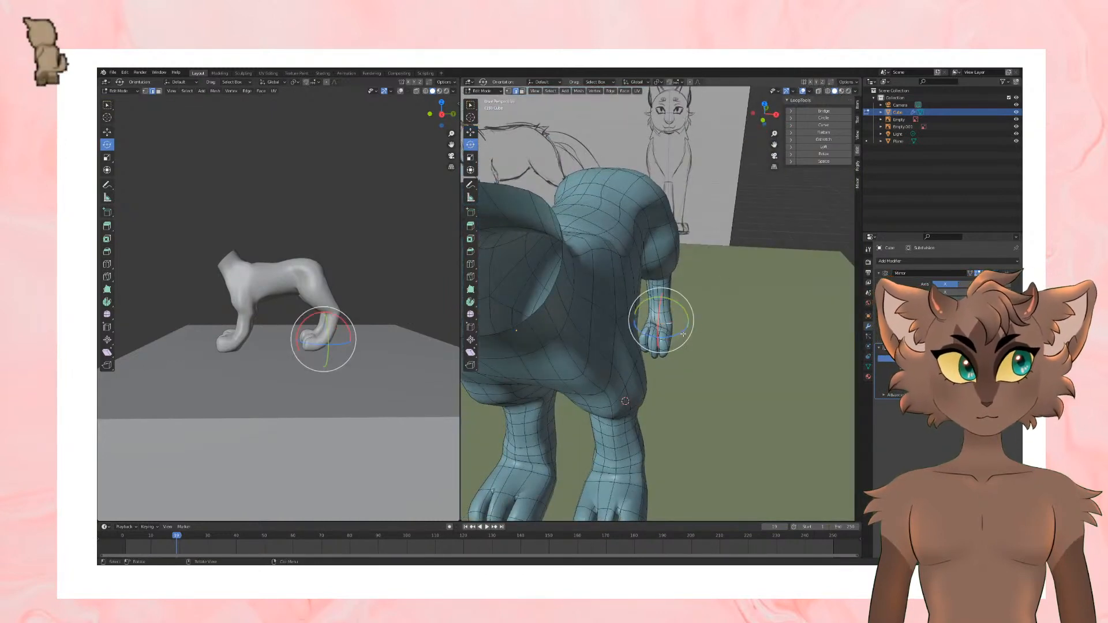
{"action": "mouse_move", "coordinate": [710, 271]}
{"action": "middle_mouse_down"}
{"action": "mouse_move", "coordinate": [738, 280]}
{"action": "mouse_move", "coordinate": [729, 270]}
{"action": "middle_mouse_up"}
{"action": "scroll", "coordinate": [728, 270], "scroll_direction": "up", "scroll_amount": 4}
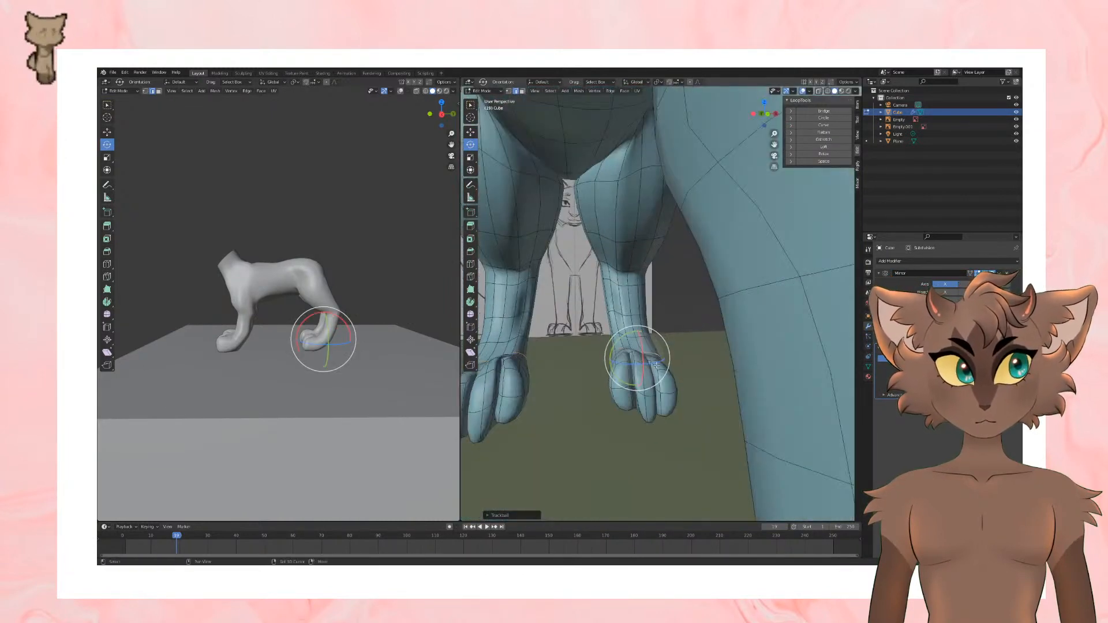
{"action": "scroll", "coordinate": [716, 265], "scroll_direction": "down", "scroll_amount": 1}
Step: Select the faces of the hind paw's inner toe and move them along the Z axis
{"action": "left_click", "coordinate": [107, 131]}
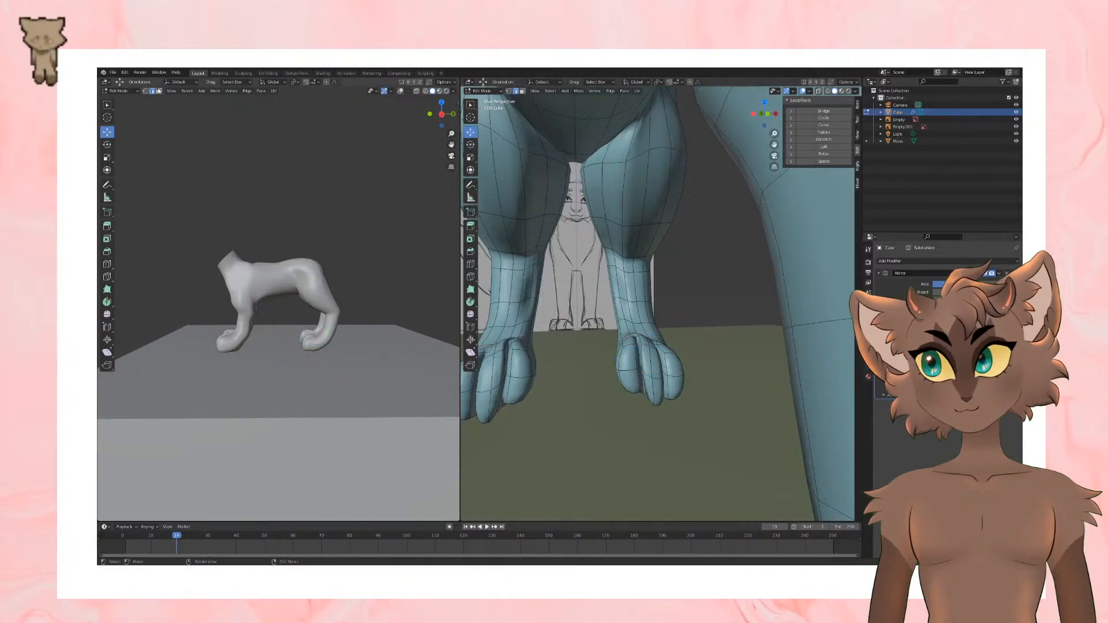
{"action": "middle_click_drag", "start_coordinate": [577, 340], "coordinate": [670, 426]}
{"action": "left_click", "coordinate": [609, 369], "text": "shift"}
{"action": "key", "text": "g"}
{"action": "key", "text": "z"}
{"action": "left_click", "coordinate": [607, 407]}
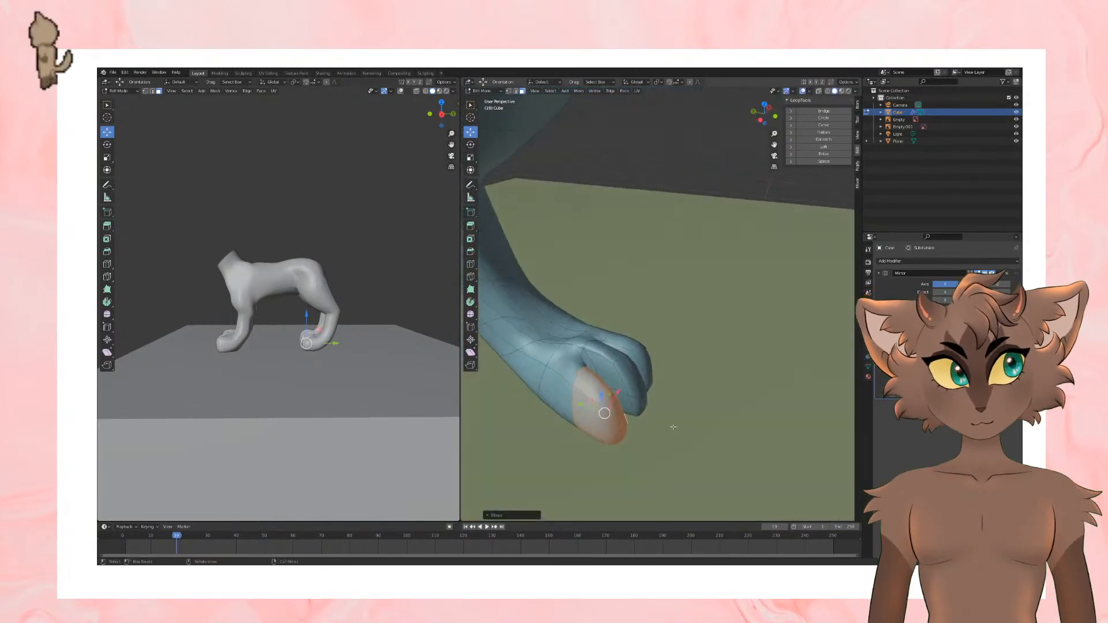
Step: In vertex selection, adjust the vertices on top of the hind paw where the inner toe meets the ankle
{"action": "left_click", "coordinate": [147, 91]}
{"action": "left_click", "coordinate": [564, 338]}
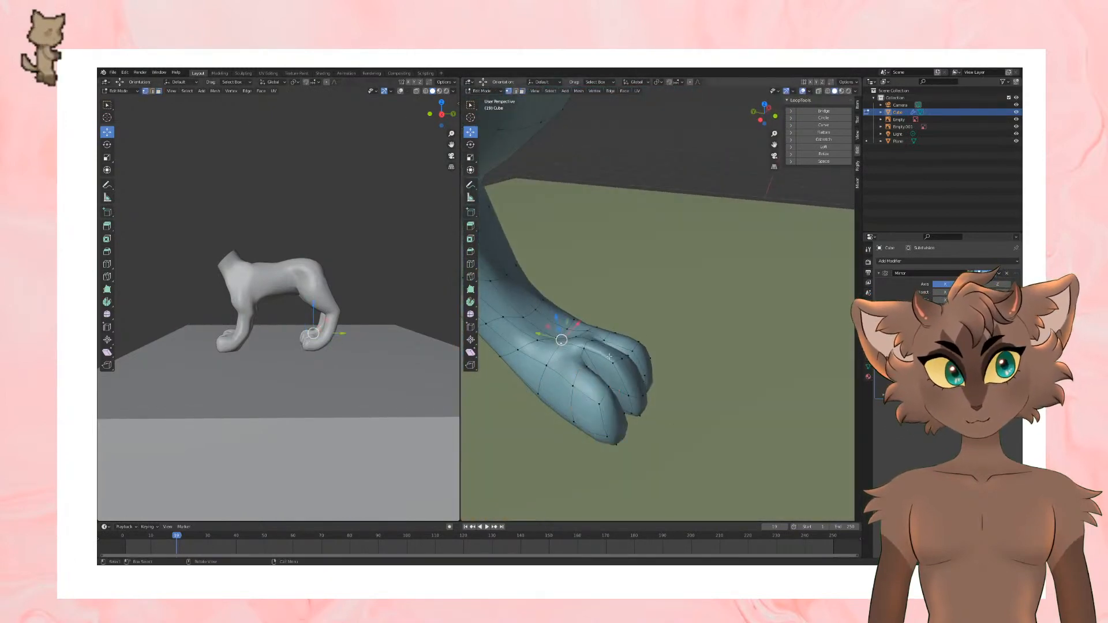
{"action": "middle_click_drag", "start_coordinate": [564, 338], "coordinate": [507, 317]}
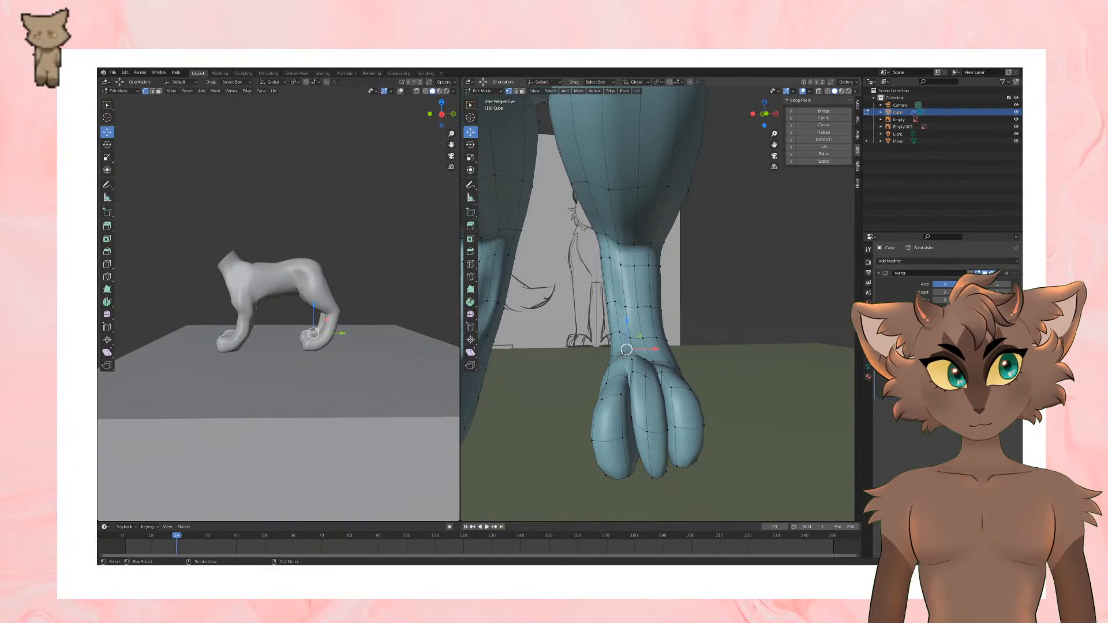
{"action": "left_click_drag", "start_coordinate": [625, 370], "coordinate": [625, 372]}
{"action": "left_click", "coordinate": [628, 362]}
{"action": "key", "text": "g"}
{"action": "left_click", "coordinate": [628, 361]}
{"action": "left_click", "coordinate": [627, 352]}
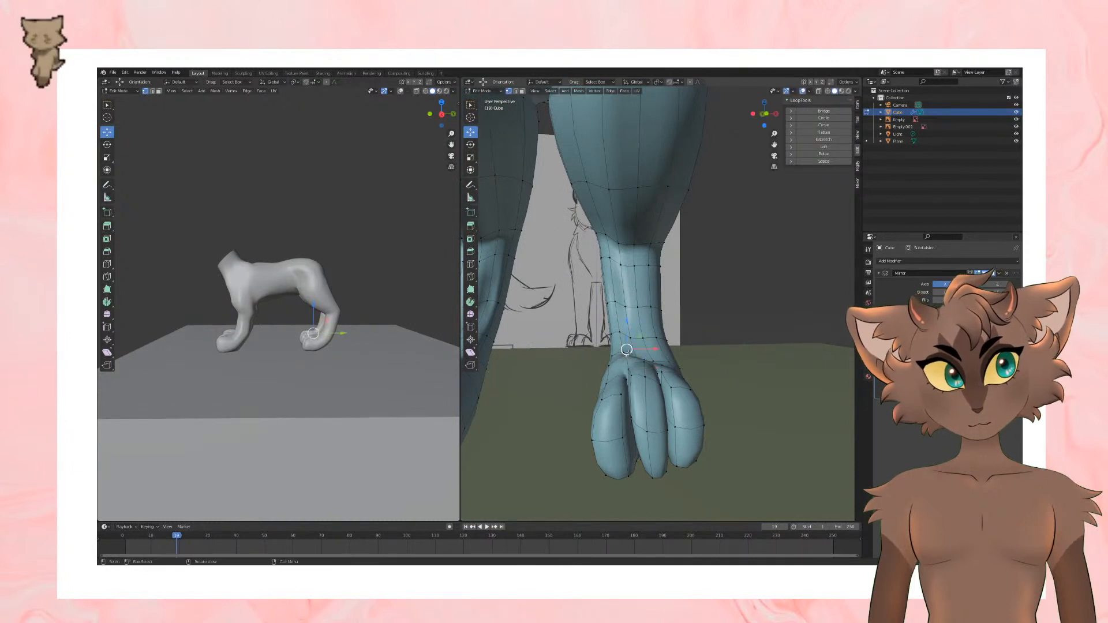
Step: Nudge the vertices along the inner front edge of the hind ankle to even out their spacing
{"action": "key", "text": "g"}
{"action": "left_click", "coordinate": [626, 357]}
{"action": "left_click", "coordinate": [607, 358]}
{"action": "key", "text": "g"}
{"action": "left_click", "coordinate": [609, 362]}
{"action": "left_click", "coordinate": [625, 354]}
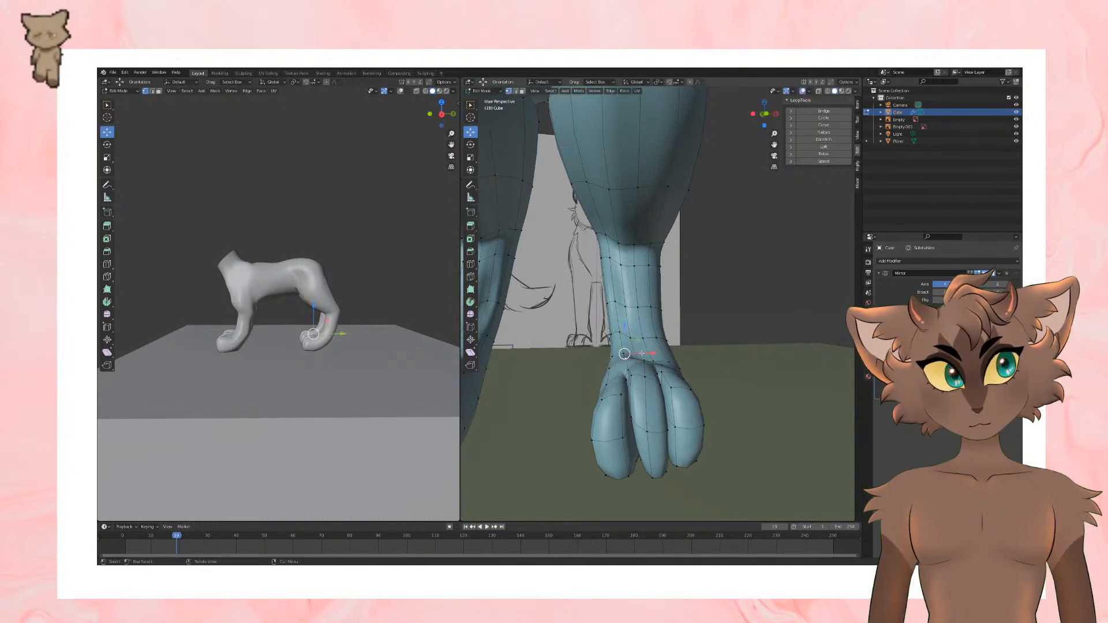
Step: Reposition the vertex at the crease between the inner and middle toes of the hind paw
{"action": "mouse_move", "coordinate": [642, 353]}
{"action": "middle_mouse_down"}
{"action": "mouse_move", "coordinate": [643, 372]}
{"action": "mouse_move", "coordinate": [658, 320]}
{"action": "middle_mouse_up"}
{"action": "key", "text": "g"}
{"action": "left_click", "coordinate": [645, 373]}
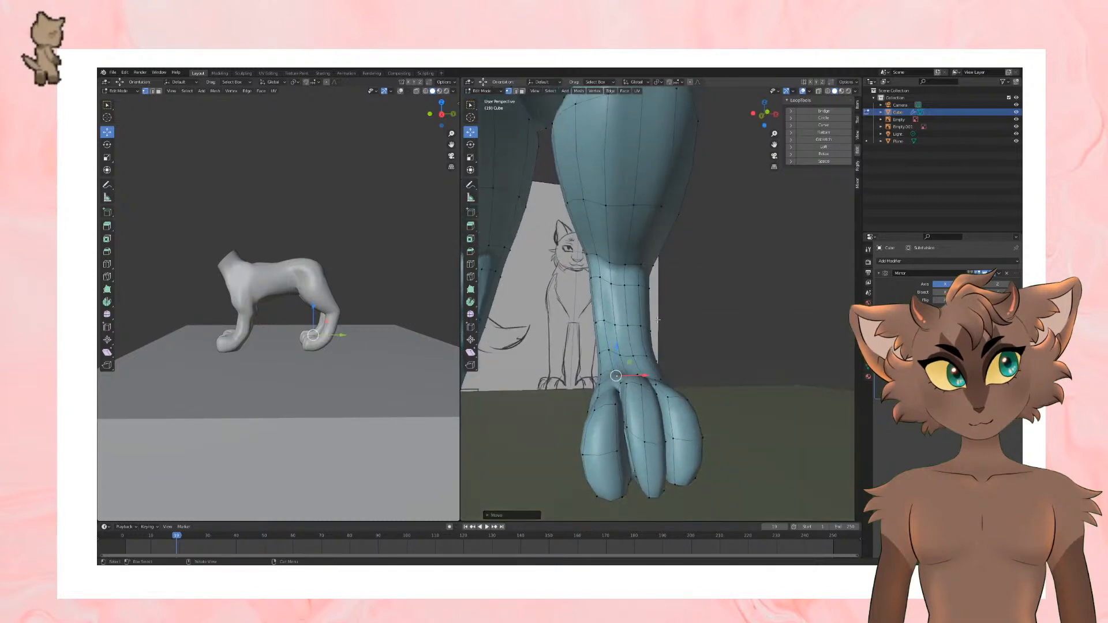
{"action": "left_click", "coordinate": [612, 350]}
{"action": "middle_click_drag", "start_coordinate": [639, 376], "coordinate": [636, 389]}
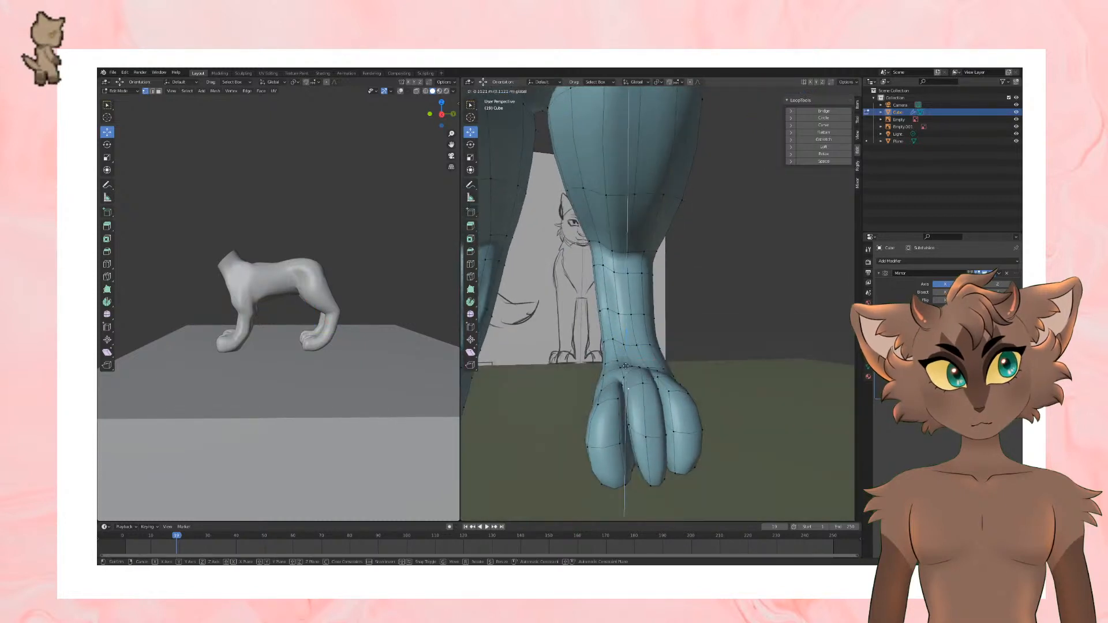
Step: Adjust the lower vertices at the tip of the hind paw's middle toe from the front
{"action": "middle_click_drag", "start_coordinate": [641, 346], "coordinate": [662, 363]}
{"action": "mouse_move", "coordinate": [618, 472]}
{"action": "middle_mouse_down"}
{"action": "mouse_move", "coordinate": [648, 450]}
{"action": "mouse_move", "coordinate": [633, 459]}
{"action": "middle_mouse_up"}
{"action": "left_click", "coordinate": [632, 466]}
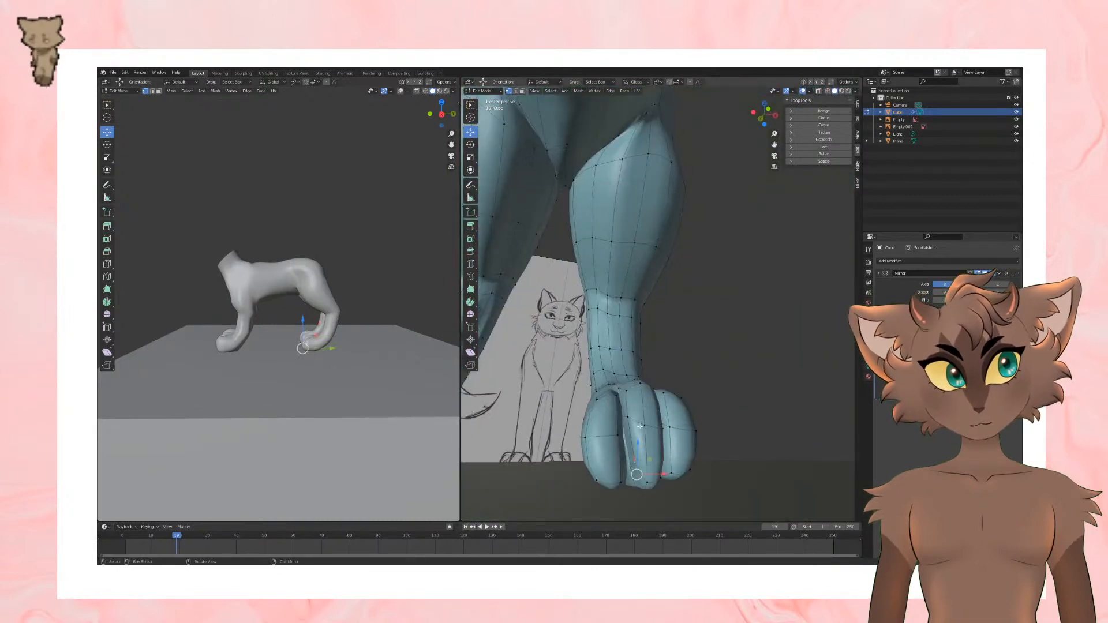
{"action": "left_click_drag", "start_coordinate": [635, 450], "coordinate": [636, 461]}
{"action": "mouse_move", "coordinate": [636, 460]}
{"action": "middle_mouse_down"}
{"action": "mouse_move", "coordinate": [691, 469]}
{"action": "mouse_move", "coordinate": [702, 484]}
{"action": "mouse_move", "coordinate": [691, 478]}
{"action": "middle_mouse_up"}
{"action": "left_click", "coordinate": [669, 463]}
Step: From the side of the hind paw, select a vertex at the base of the toes and move it vertically
{"action": "left_click", "coordinate": [658, 380]}
{"action": "middle_click_drag", "start_coordinate": [658, 380], "coordinate": [557, 376]}
{"action": "left_click", "coordinate": [684, 369], "text": "shift"}
{"action": "key", "text": "g"}
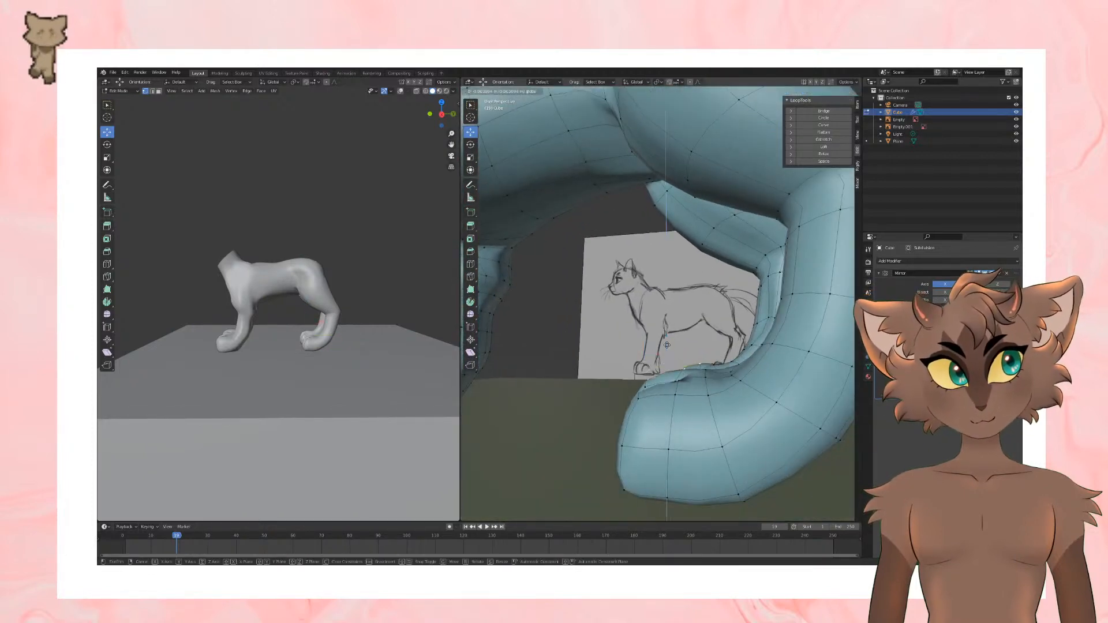
{"action": "left_click", "coordinate": [685, 376]}
{"action": "middle_click_drag", "start_coordinate": [685, 377], "coordinate": [741, 453]}
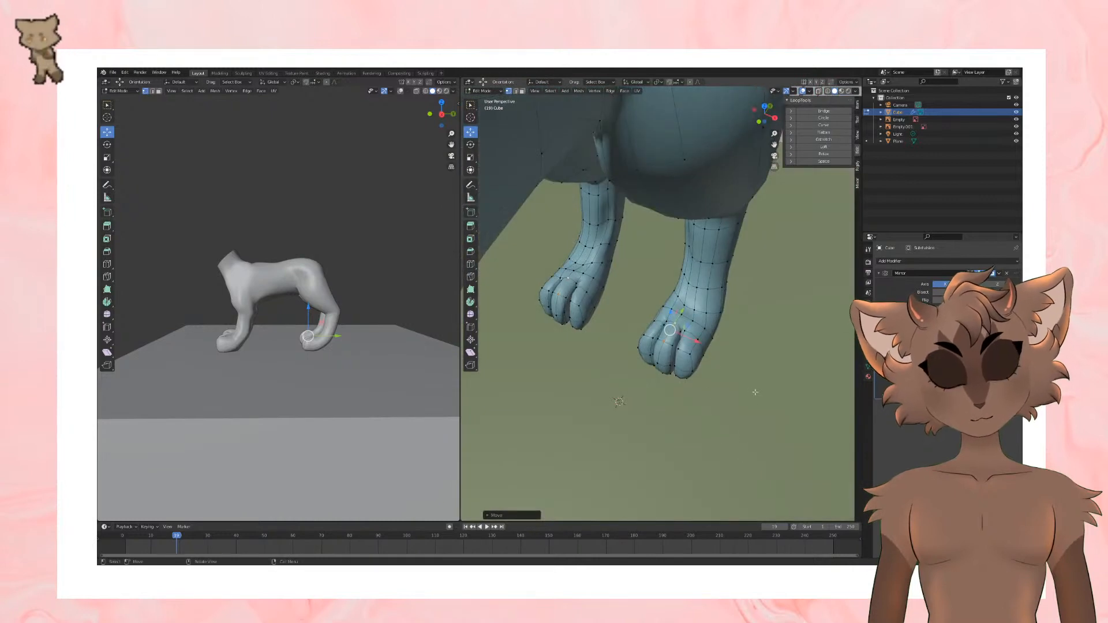
Step: In edge mode, select the edge loop around the middle of the hind ankle and round it with LoopTools Circle
{"action": "middle_click_drag", "start_coordinate": [748, 395], "coordinate": [777, 347]}
{"action": "scroll", "coordinate": [776, 347], "scroll_direction": "up", "scroll_amount": 8}
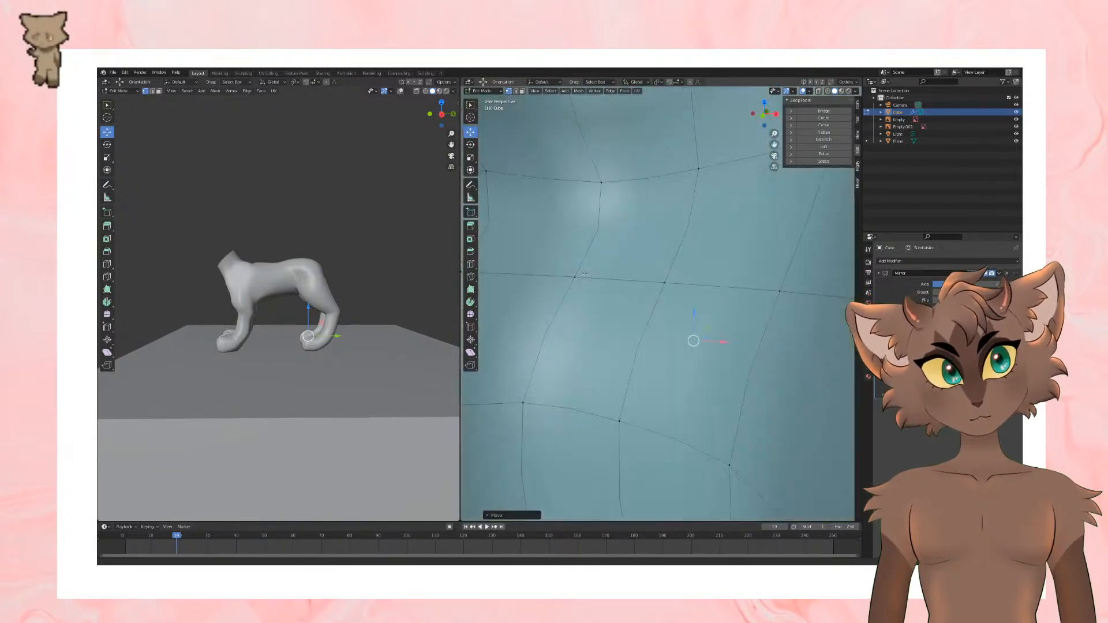
{"action": "scroll", "coordinate": [776, 347], "scroll_direction": "down", "scroll_amount": 8}
{"action": "left_click", "coordinate": [153, 91]}
{"action": "middle_click_drag", "start_coordinate": [661, 332], "coordinate": [475, 319], "text": "shift"}
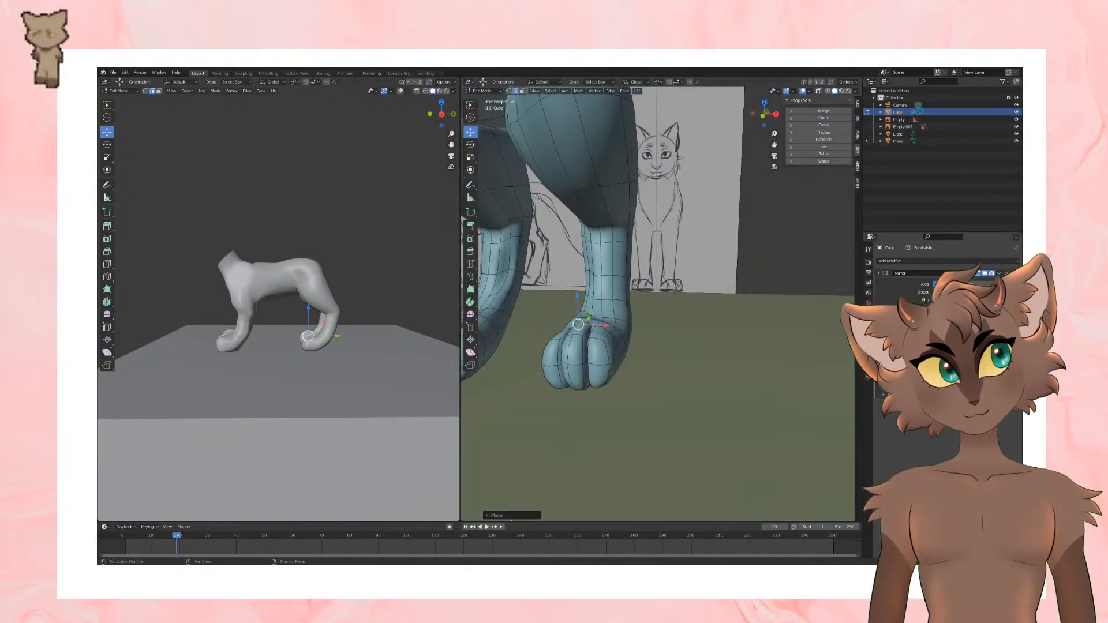
{"action": "left_click", "coordinate": [614, 272], "text": "alt"}
{"action": "left_click", "coordinate": [826, 120]}
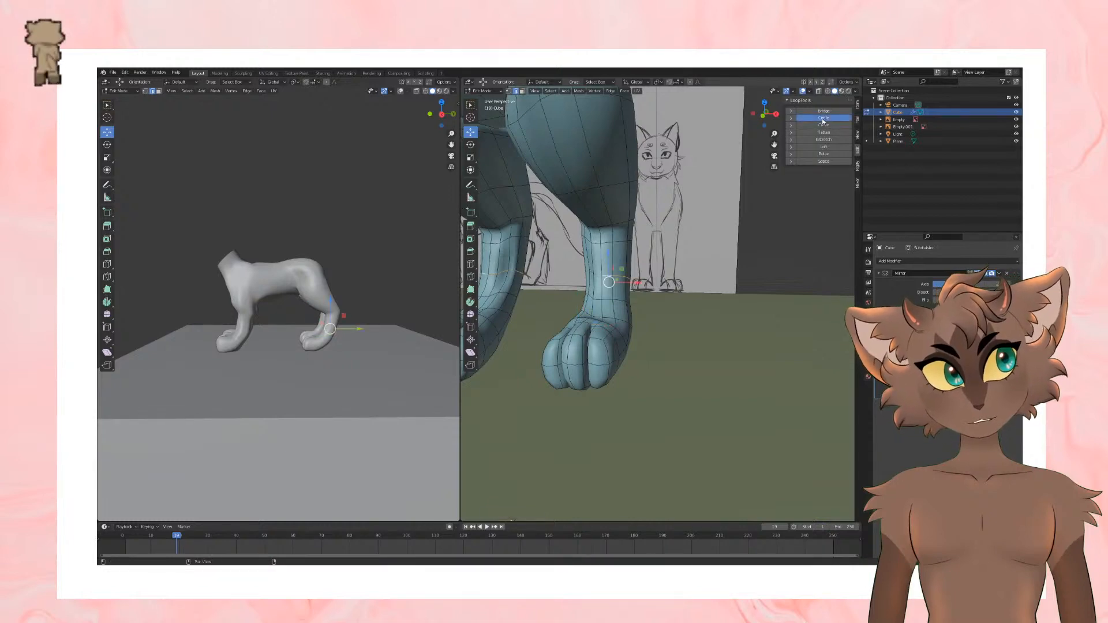
Step: Apply LoopTools Circle to the edge loop just above the hind paw and to the loop above it
{"action": "middle_click_drag", "start_coordinate": [540, 229], "coordinate": [710, 330]}
{"action": "left_click", "coordinate": [678, 327], "text": "alt"}
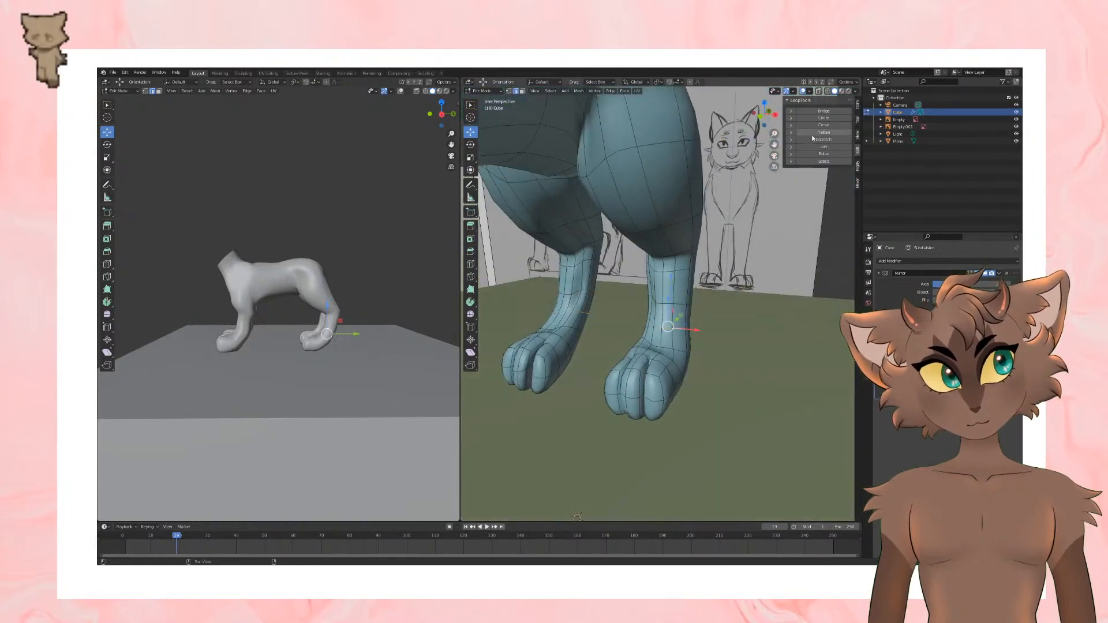
{"action": "left_click", "coordinate": [824, 118]}
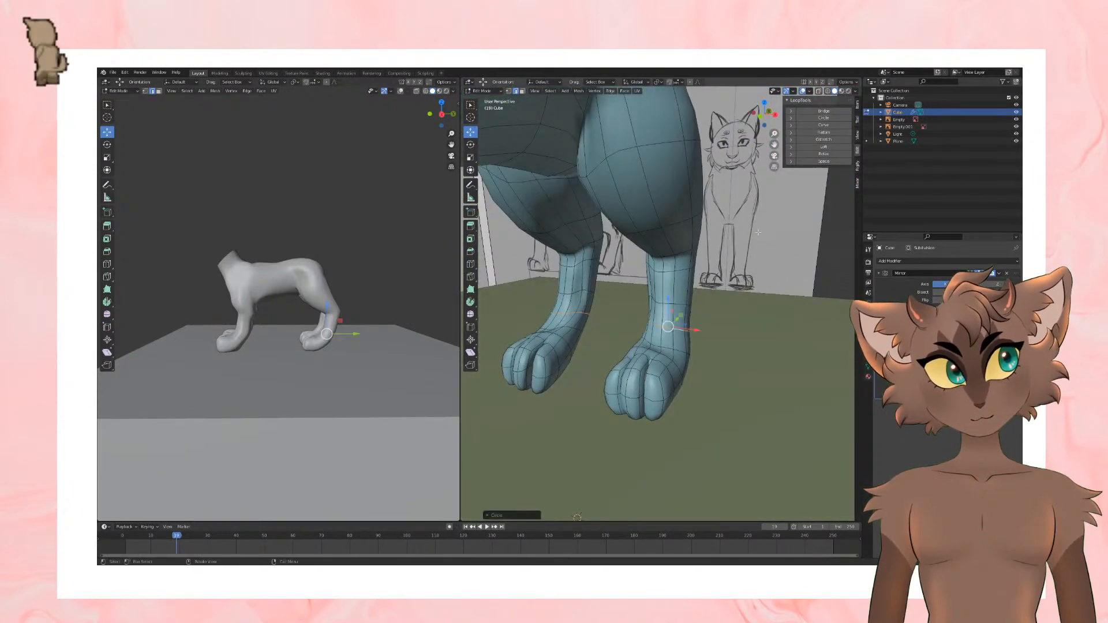
{"action": "left_click", "coordinate": [682, 303], "text": "alt+shift"}
{"action": "left_click", "coordinate": [823, 118]}
Step: Round the edge loop below the hock, and reapply LoopTools Circle to the mid-ankle loop
{"action": "middle_click_drag", "start_coordinate": [713, 265], "coordinate": [724, 296]}
{"action": "left_click", "coordinate": [677, 264], "text": "alt"}
{"action": "left_click", "coordinate": [823, 117]}
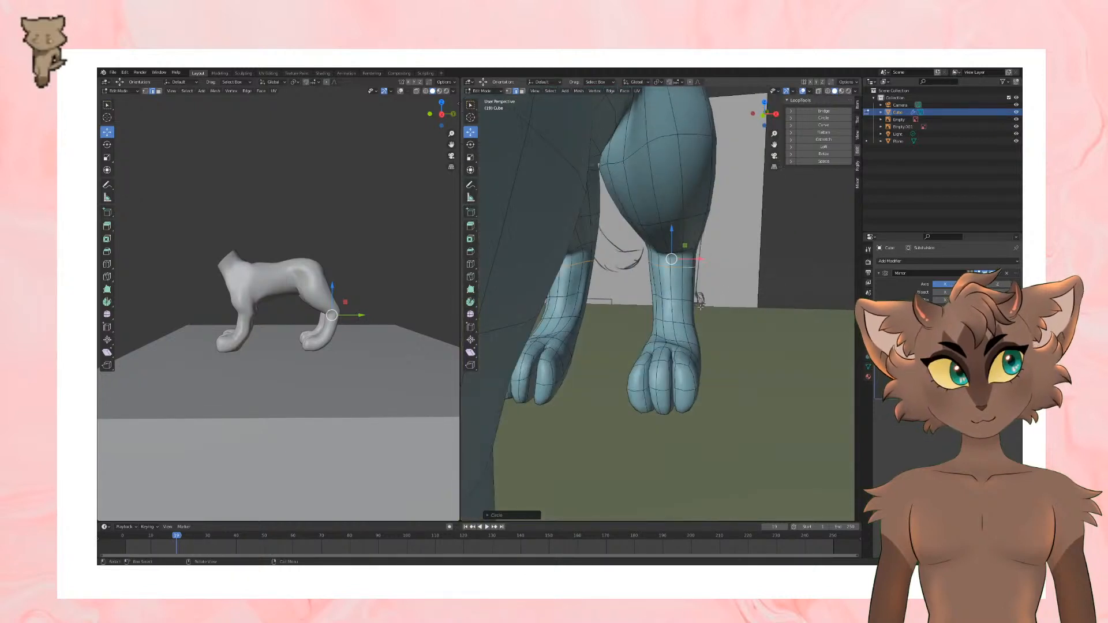
{"action": "left_click", "coordinate": [700, 307], "text": "alt"}
{"action": "left_click", "coordinate": [824, 117]}
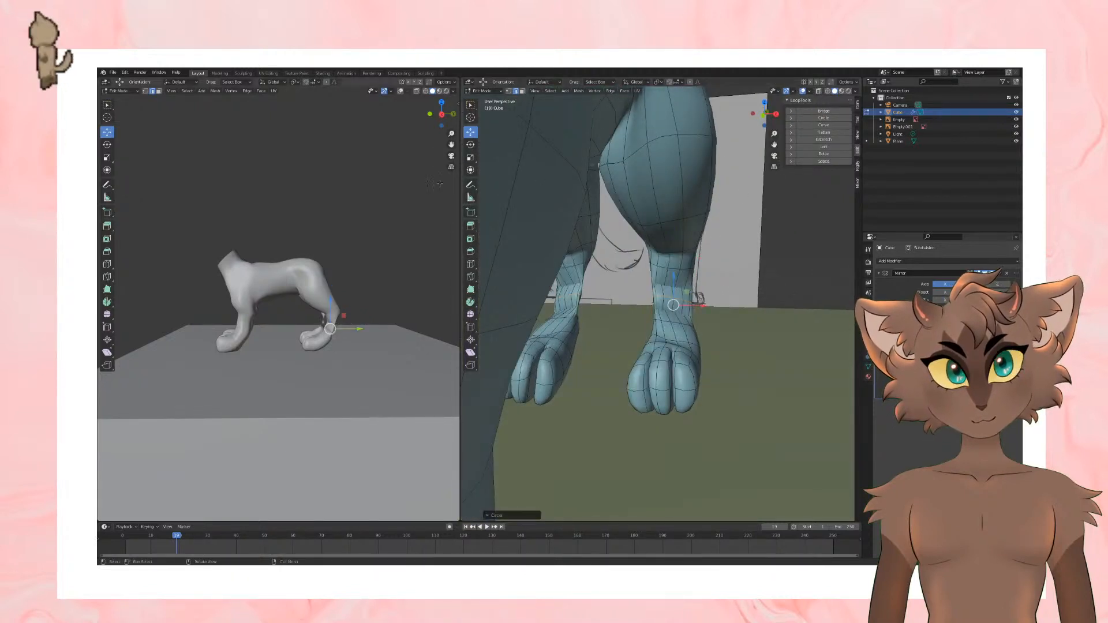
Step: Rotate the mid-ankle edge loop about the vertical axis and adjust its tilt to untwist the hind leg
{"action": "left_click", "coordinate": [470, 145]}
{"action": "left_click_drag", "start_coordinate": [681, 312], "coordinate": [665, 305]}
{"action": "key", "text": "r"}
{"action": "key", "text": "z"}
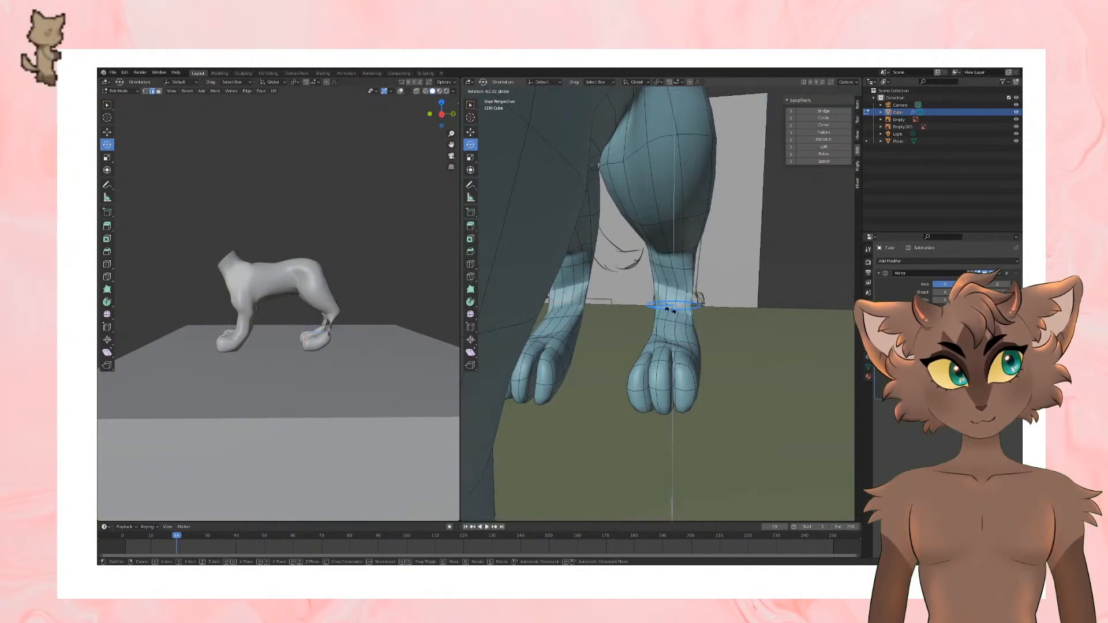
{"action": "left_click_drag", "start_coordinate": [711, 237], "coordinate": [699, 335]}
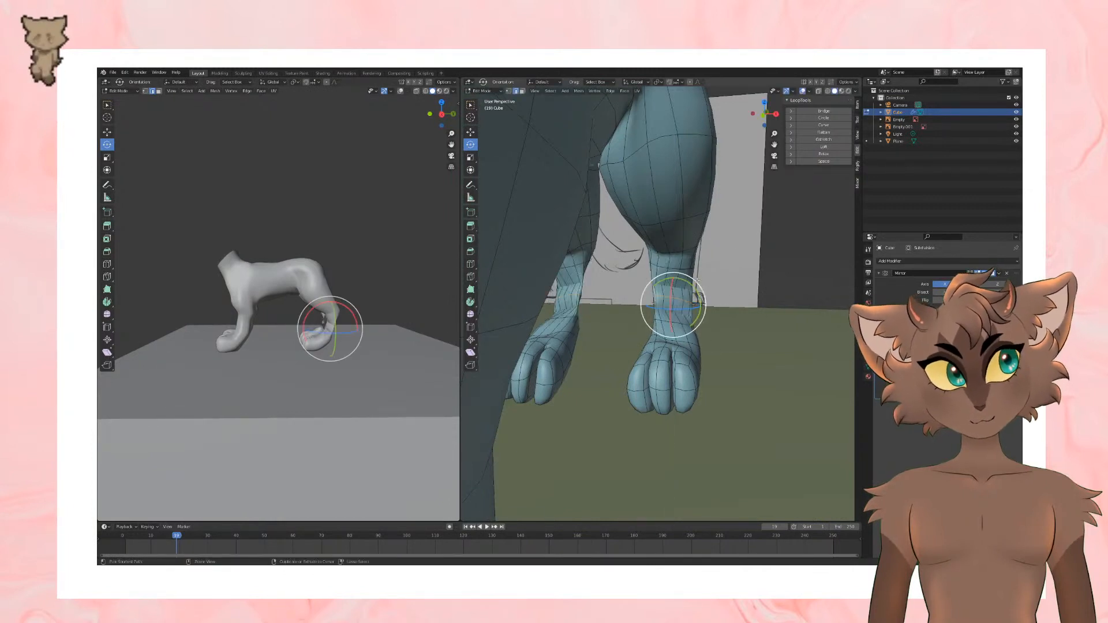
{"action": "left_click_drag", "start_coordinate": [694, 282], "coordinate": [683, 331]}
{"action": "middle_click_drag", "start_coordinate": [687, 322], "coordinate": [606, 285]}
{"action": "left_click_drag", "start_coordinate": [661, 279], "coordinate": [645, 276]}
{"action": "middle_click_drag", "start_coordinate": [646, 276], "coordinate": [782, 295]}
{"action": "middle_click_drag", "start_coordinate": [673, 317], "coordinate": [687, 280]}
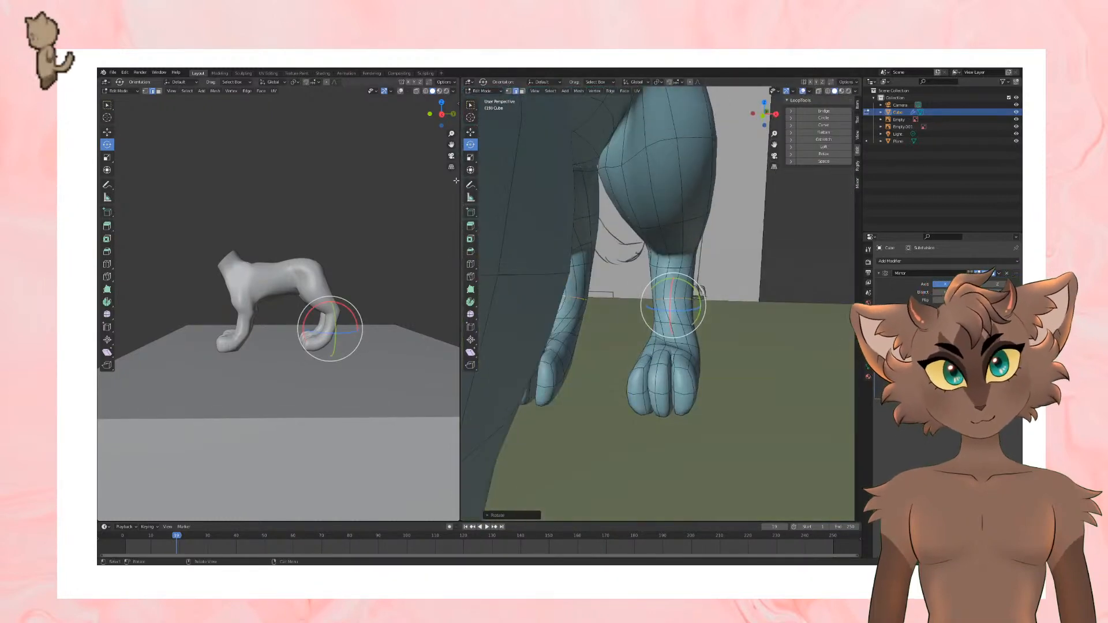
Step: Move the mid-ankle edge loop of the hind leg to center it between the neighboring loops
{"action": "left_click", "coordinate": [470, 132]}
{"action": "scroll", "coordinate": [742, 343], "scroll_direction": "up", "scroll_amount": 9}
{"action": "scroll", "coordinate": [742, 343], "scroll_direction": "down", "scroll_amount": 6}
{"action": "key", "text": "g"}
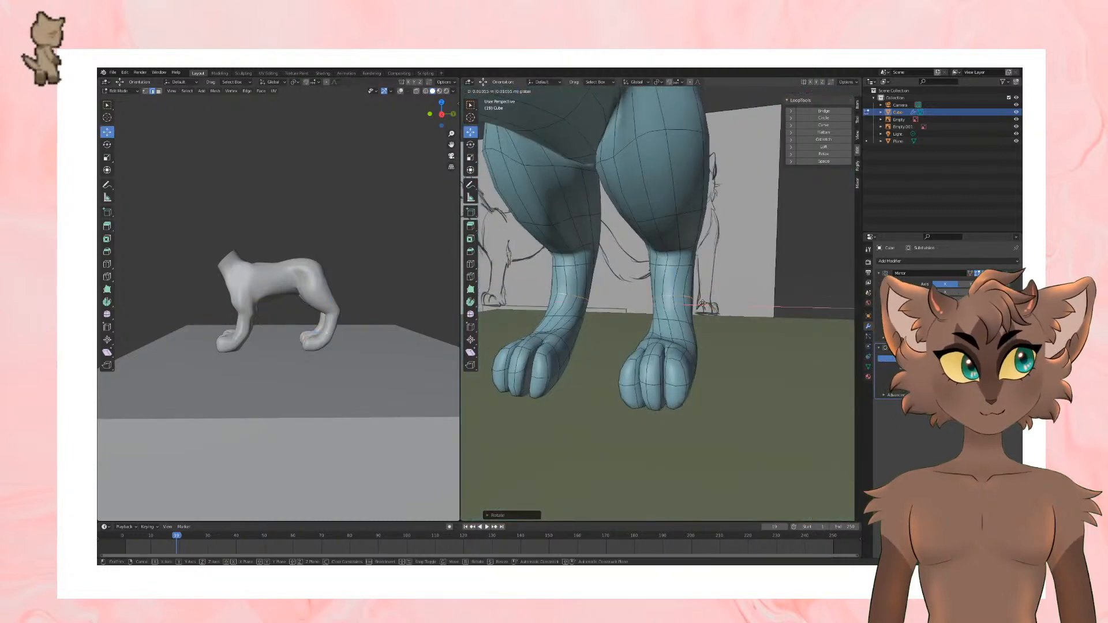
{"action": "left_click_drag", "start_coordinate": [704, 304], "coordinate": [705, 304]}
{"action": "middle_click_drag", "start_coordinate": [707, 306], "coordinate": [568, 307]}
Step: From behind the cat, select the edge loop just above the hind paw and rotate it
{"action": "scroll", "coordinate": [733, 315], "scroll_direction": "down", "scroll_amount": 5}
{"action": "scroll", "coordinate": [576, 316], "scroll_direction": "up", "scroll_amount": 3}
{"action": "left_click", "coordinate": [651, 322], "text": "alt+shift"}
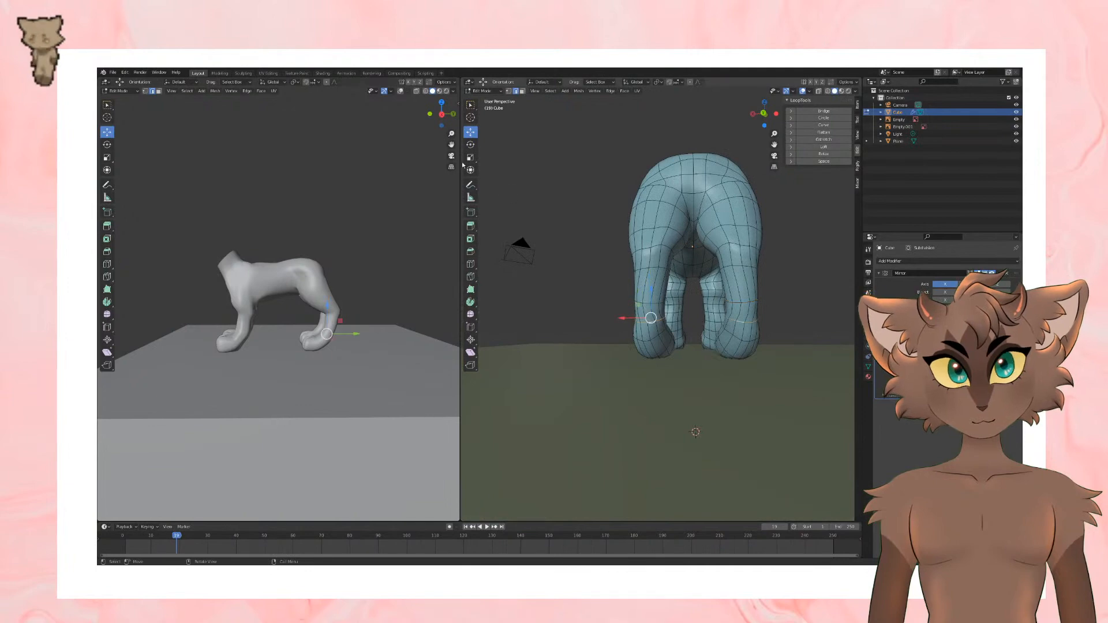
{"action": "key", "text": "r"}
{"action": "mouse_move", "coordinate": [673, 316]}
{"action": "left_mouse_down"}
{"action": "mouse_move", "coordinate": [678, 306]}
{"action": "mouse_move", "coordinate": [674, 322]}
{"action": "left_mouse_up"}
{"action": "middle_click_drag", "start_coordinate": [684, 315], "coordinate": [765, 311]}
{"action": "middle_click_drag", "start_coordinate": [669, 352], "coordinate": [591, 372]}
Step: In the right side view, select the faces around the middle of the torso, shift them slightly vertically, and clear the selection
{"action": "scroll", "coordinate": [722, 370], "scroll_direction": "down", "scroll_amount": 5}
{"action": "left_click", "coordinate": [635, 133]}
{"action": "middle_click_drag", "start_coordinate": [635, 133], "coordinate": [627, 136]}
{"action": "key", "text": "KP_3"}
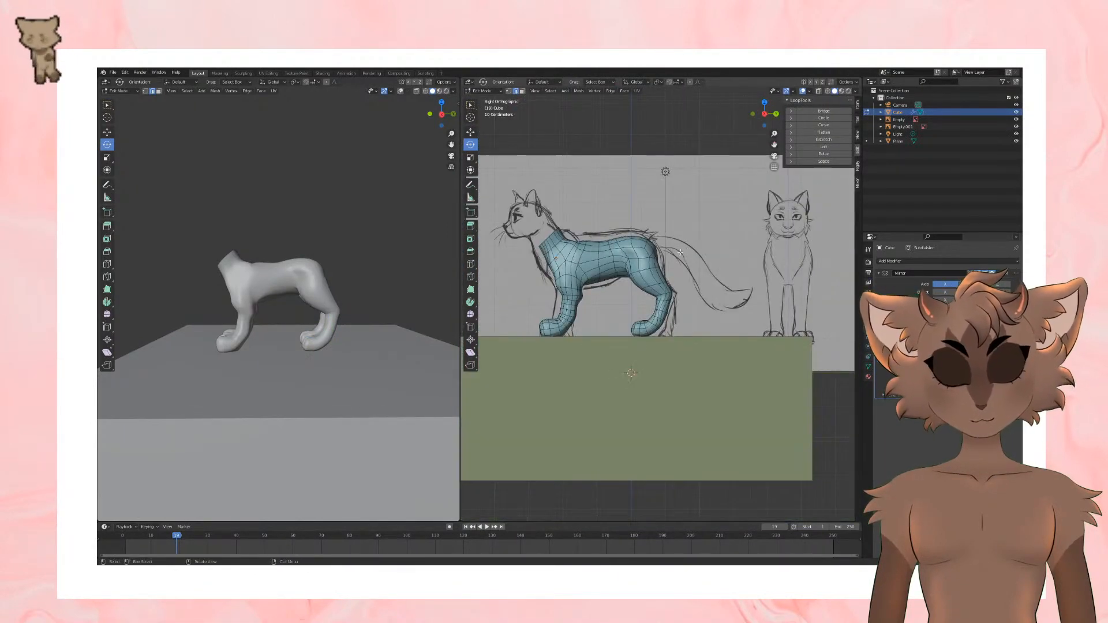
{"action": "scroll", "coordinate": [604, 262], "scroll_direction": "up", "scroll_amount": 2}
{"action": "middle_click_drag", "start_coordinate": [604, 260], "coordinate": [658, 319], "text": "shift"}
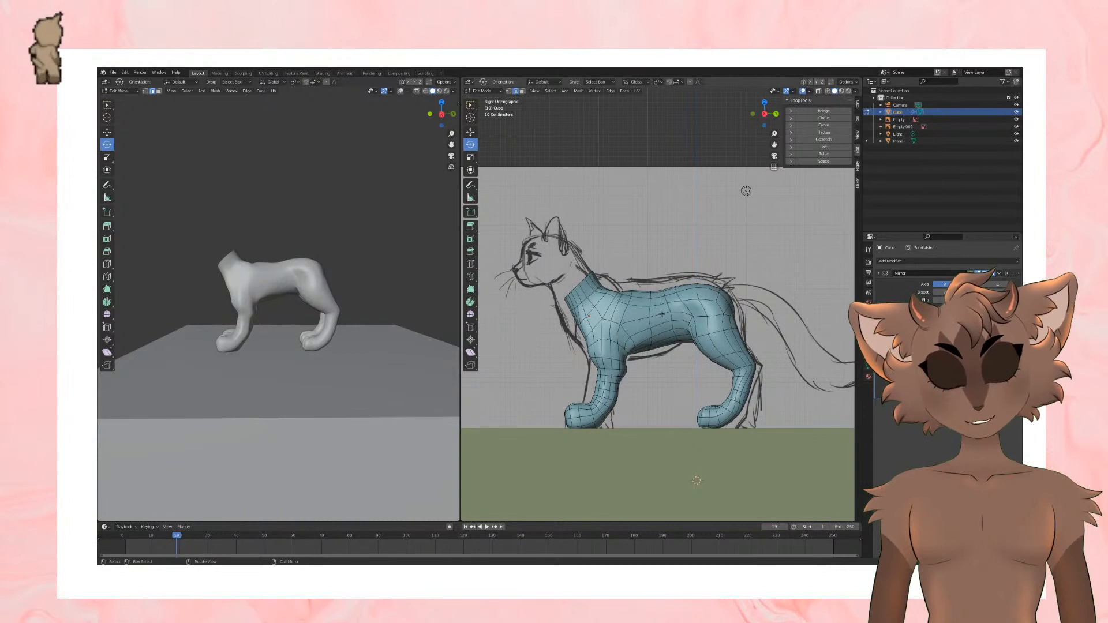
{"action": "middle_click_drag", "start_coordinate": [690, 354], "coordinate": [651, 353], "text": "shift"}
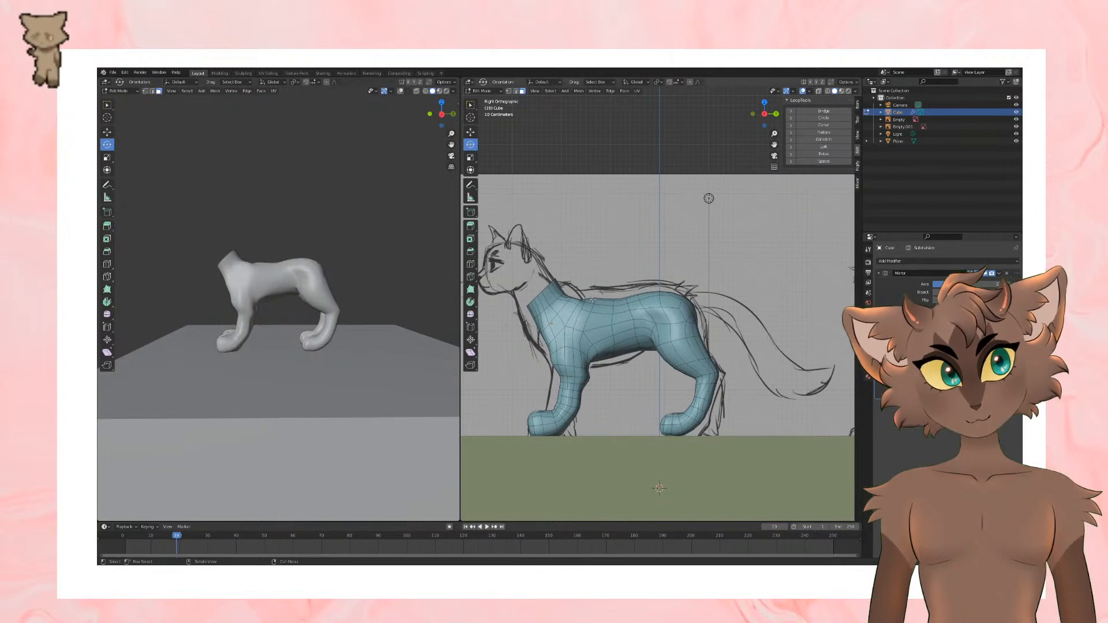
{"action": "left_click", "coordinate": [603, 332], "text": "alt"}
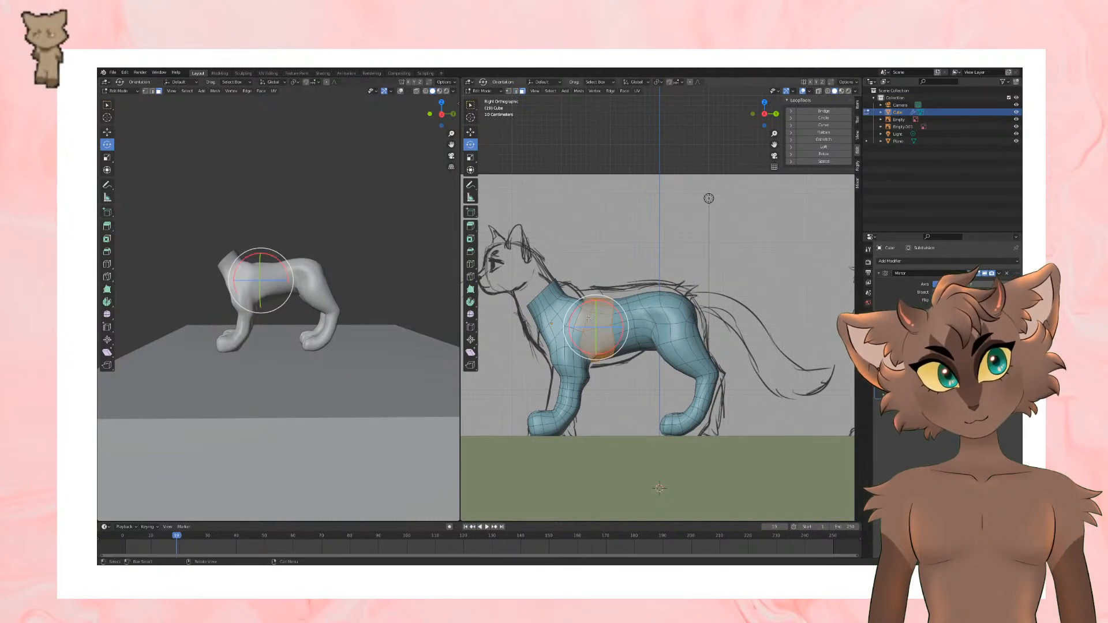
{"action": "left_click", "coordinate": [470, 132]}
{"action": "left_click_drag", "start_coordinate": [594, 298], "coordinate": [594, 302]}
{"action": "left_click", "coordinate": [605, 212]}
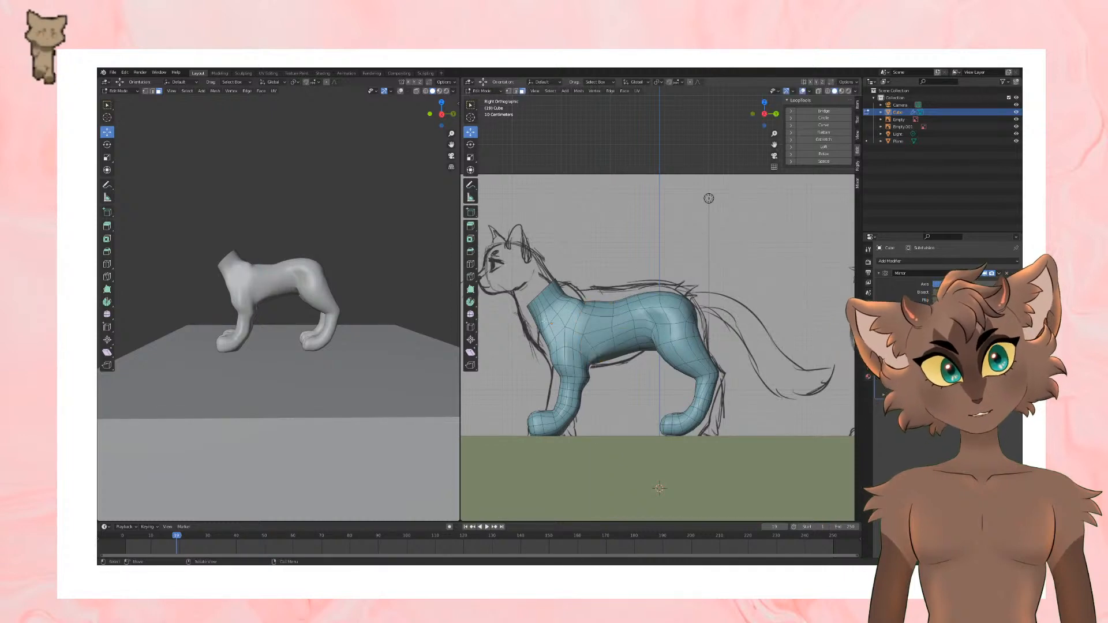
Step: In the front view, select the vertices along the inner upper foreleg, move them outward along X, and check the smooth shape in Object Mode
{"action": "middle_click_drag", "start_coordinate": [544, 322], "coordinate": [700, 315]}
{"action": "scroll", "coordinate": [650, 322], "scroll_direction": "down", "scroll_amount": 1}
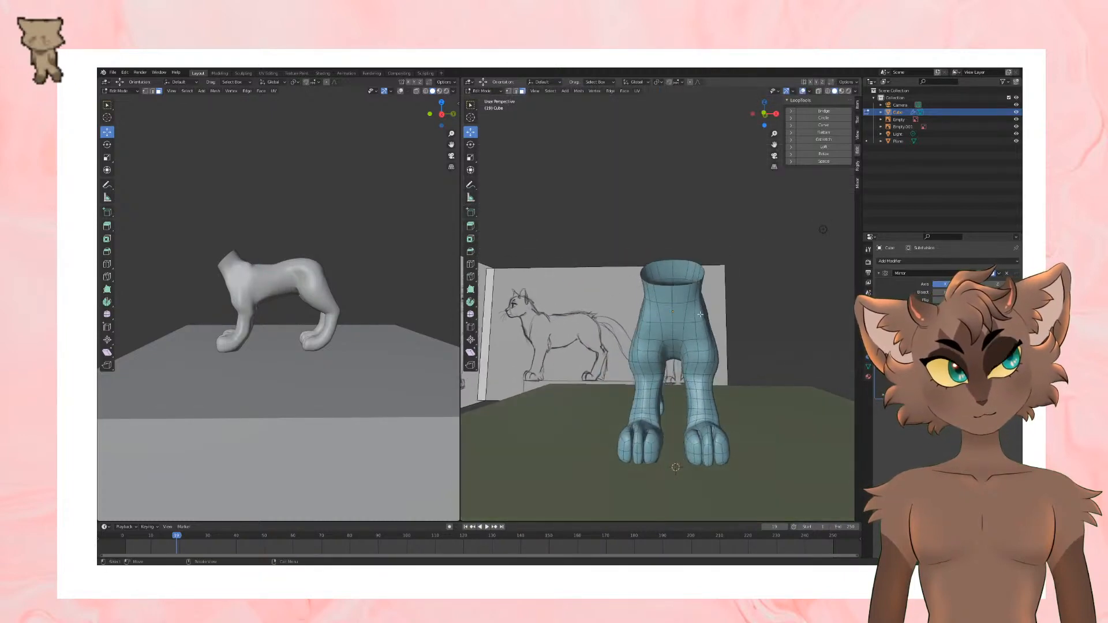
{"action": "key", "text": "KP_1"}
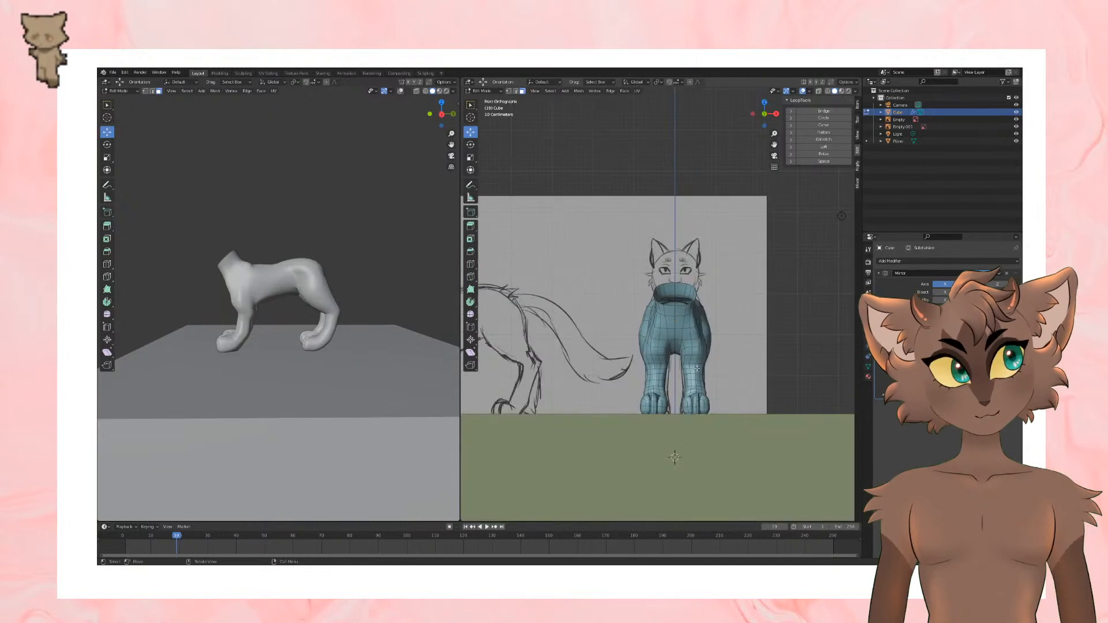
{"action": "scroll", "coordinate": [623, 321], "scroll_direction": "up", "scroll_amount": 3}
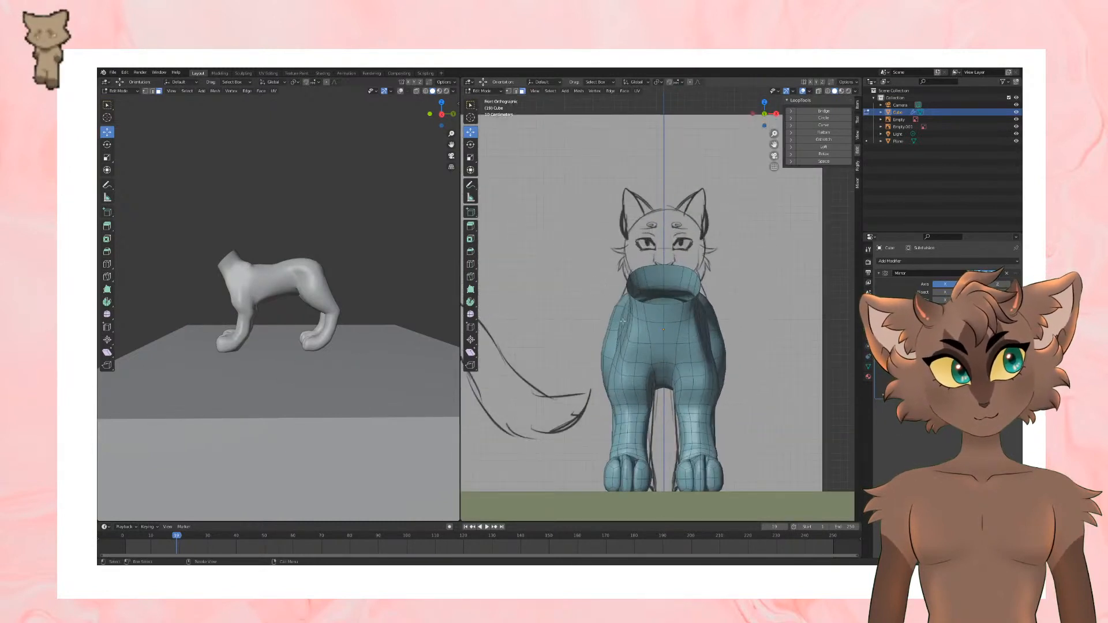
{"action": "key", "text": "1"}
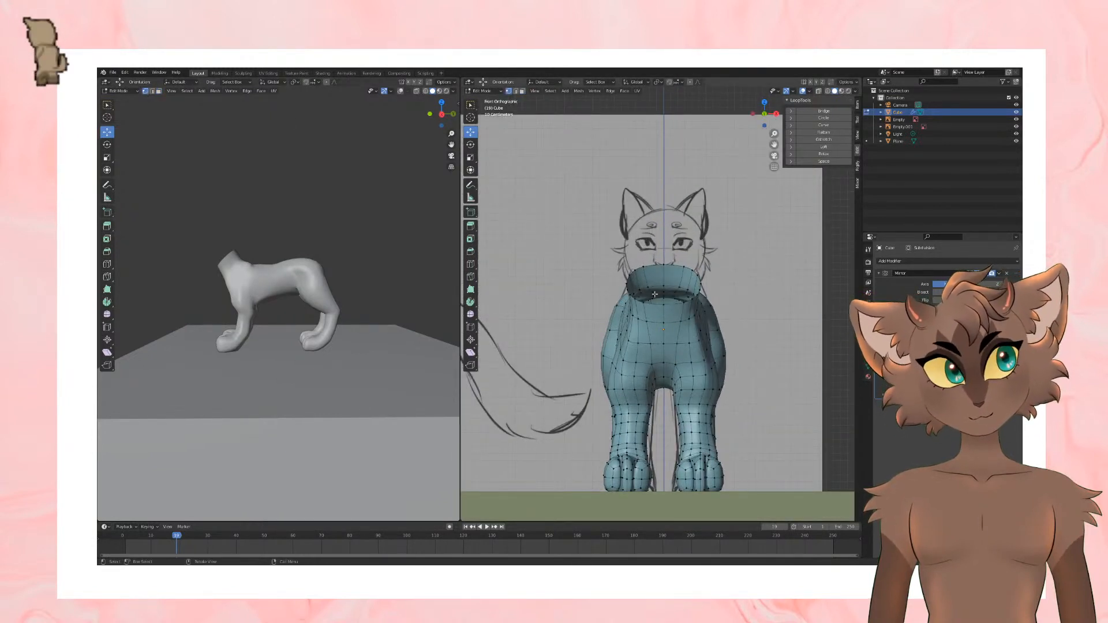
{"action": "left_click", "coordinate": [665, 377]}
{"action": "left_click", "coordinate": [664, 364], "text": "shift"}
{"action": "left_click_drag", "start_coordinate": [664, 348], "coordinate": [656, 376]}
{"action": "left_click", "coordinate": [651, 384]}
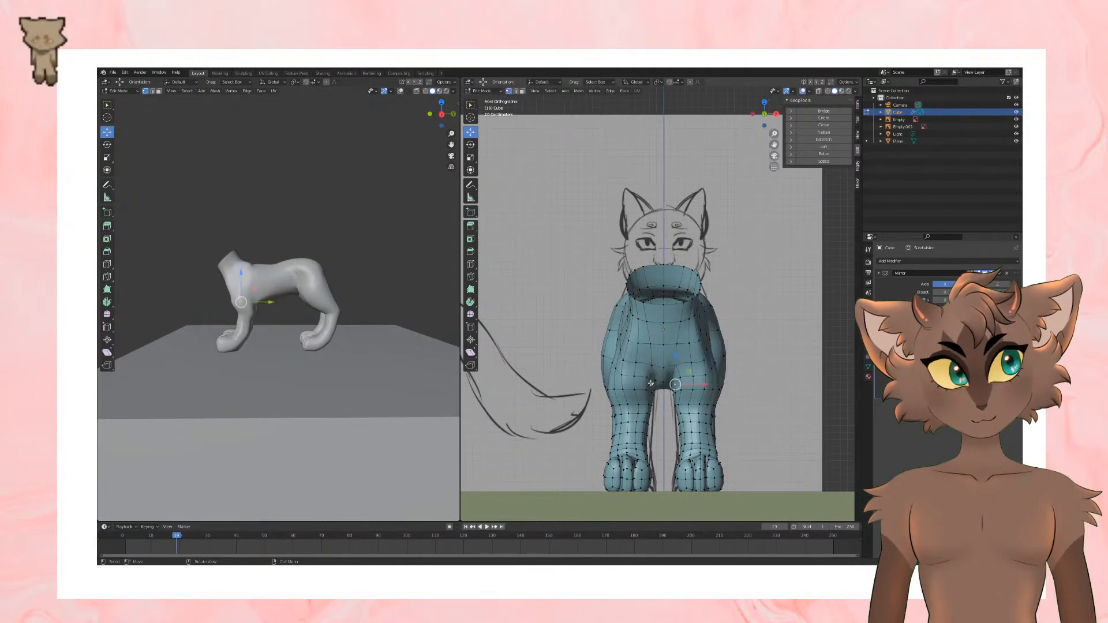
{"action": "left_click", "coordinate": [653, 393]}
{"action": "left_click", "coordinate": [648, 392], "text": "shift"}
{"action": "left_click", "coordinate": [650, 409], "text": "shift"}
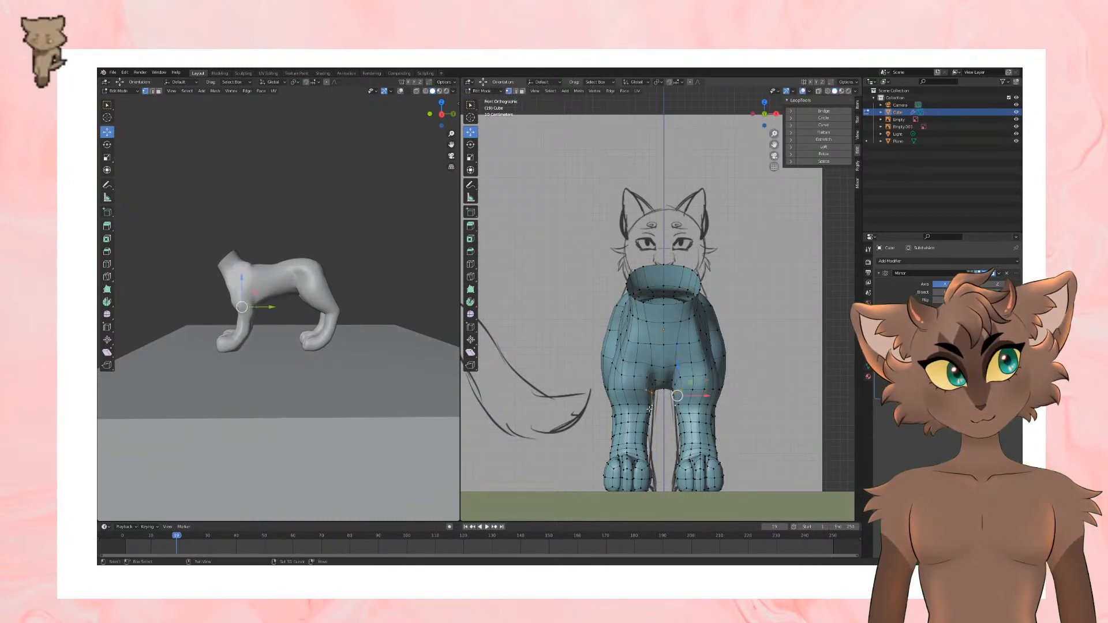
{"action": "left_click", "coordinate": [650, 414], "text": "shift"}
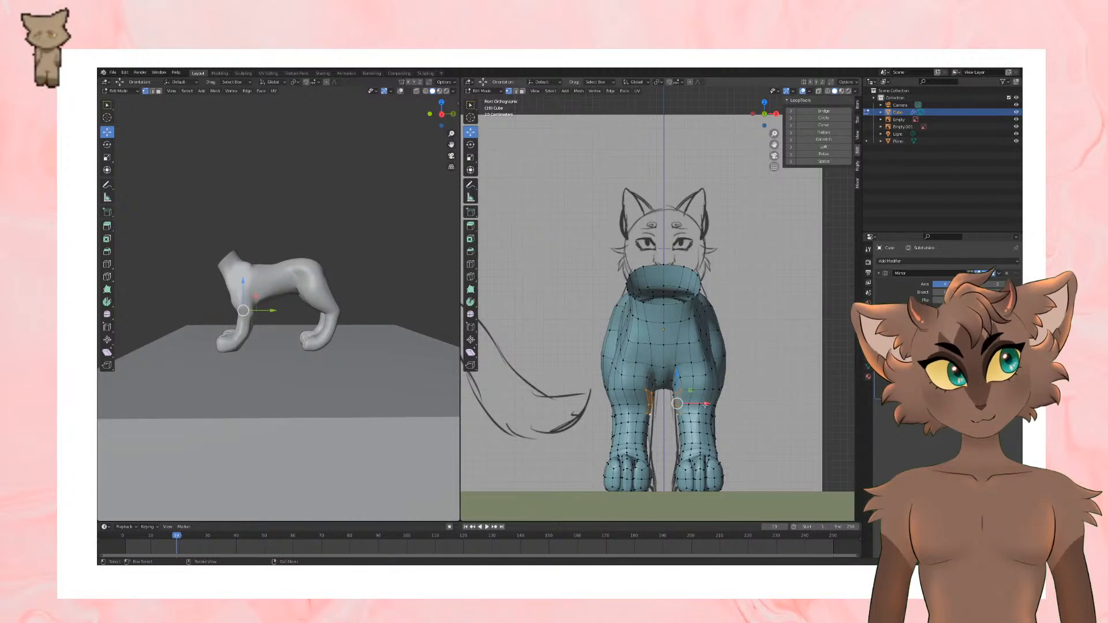
{"action": "left_click_drag", "start_coordinate": [705, 406], "coordinate": [711, 406]}
{"action": "key", "text": "Tab"}
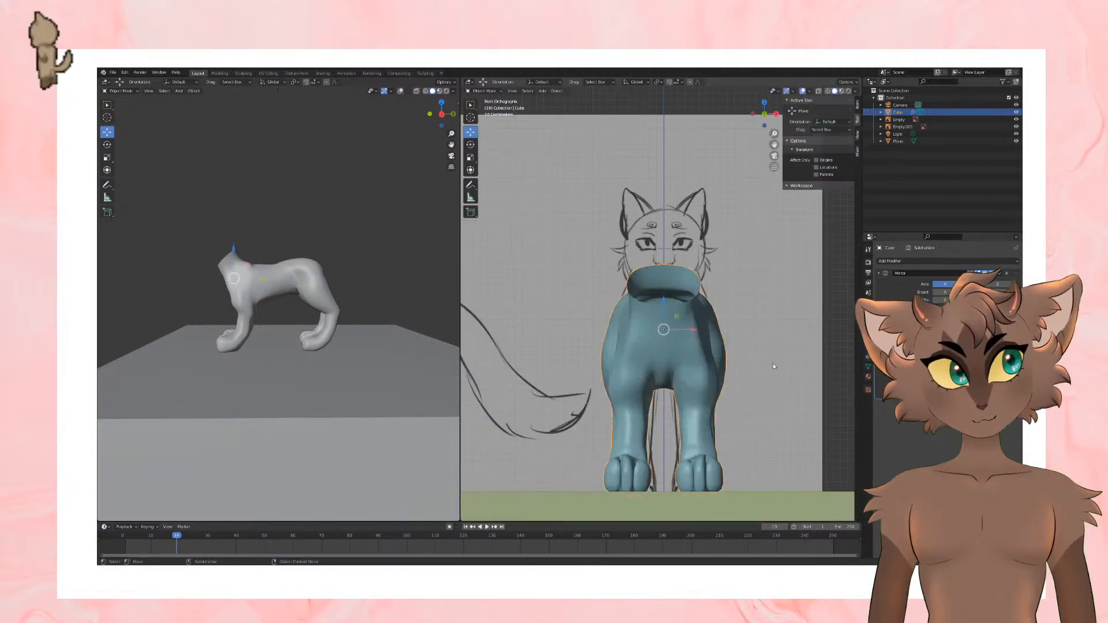
{"action": "middle_click_drag", "start_coordinate": [774, 362], "coordinate": [770, 372]}
{"action": "key", "text": "Tab"}
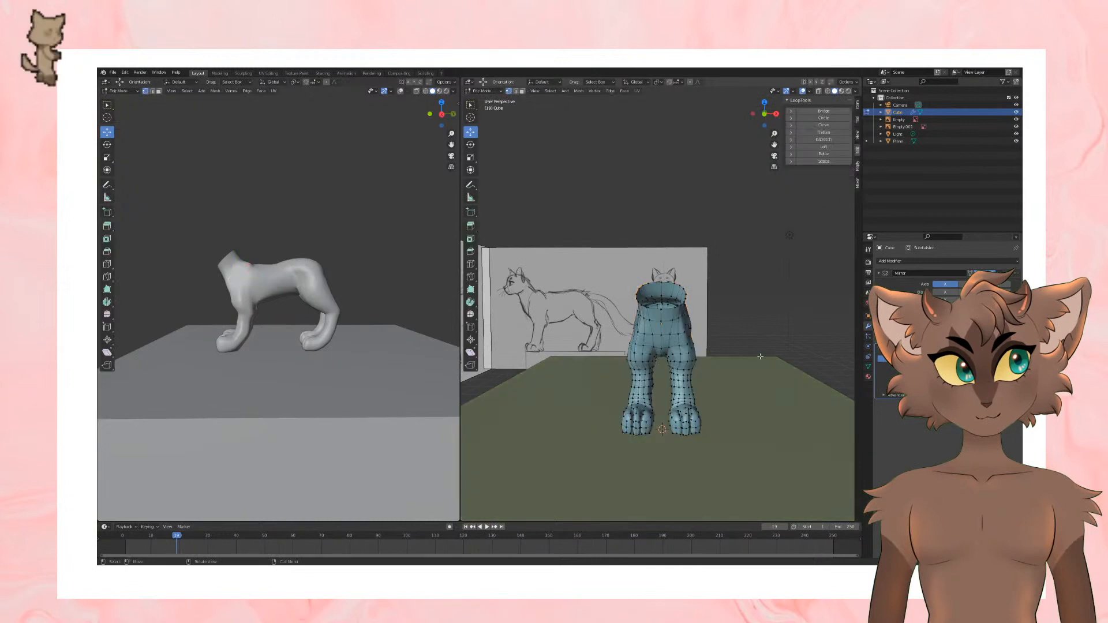
Step: Scale the edge loops around the wrist and the middle of the front leg
{"action": "middle_click_drag", "start_coordinate": [766, 380], "coordinate": [750, 336], "text": "shift"}
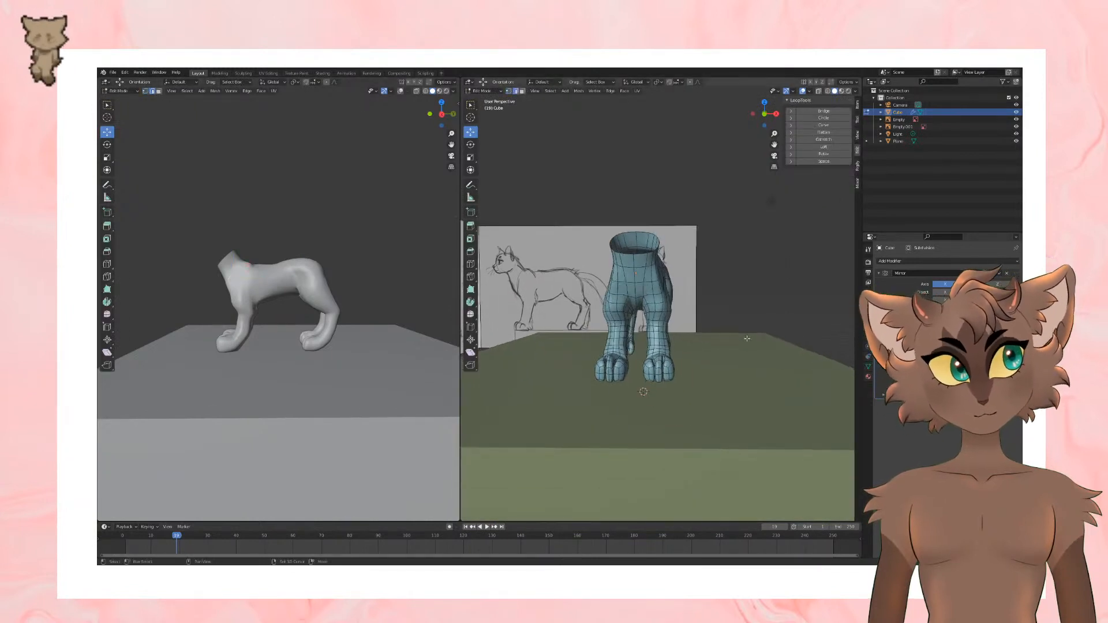
{"action": "scroll", "coordinate": [669, 374], "scroll_direction": "up", "scroll_amount": 3}
{"action": "left_click", "coordinate": [663, 375], "text": "alt"}
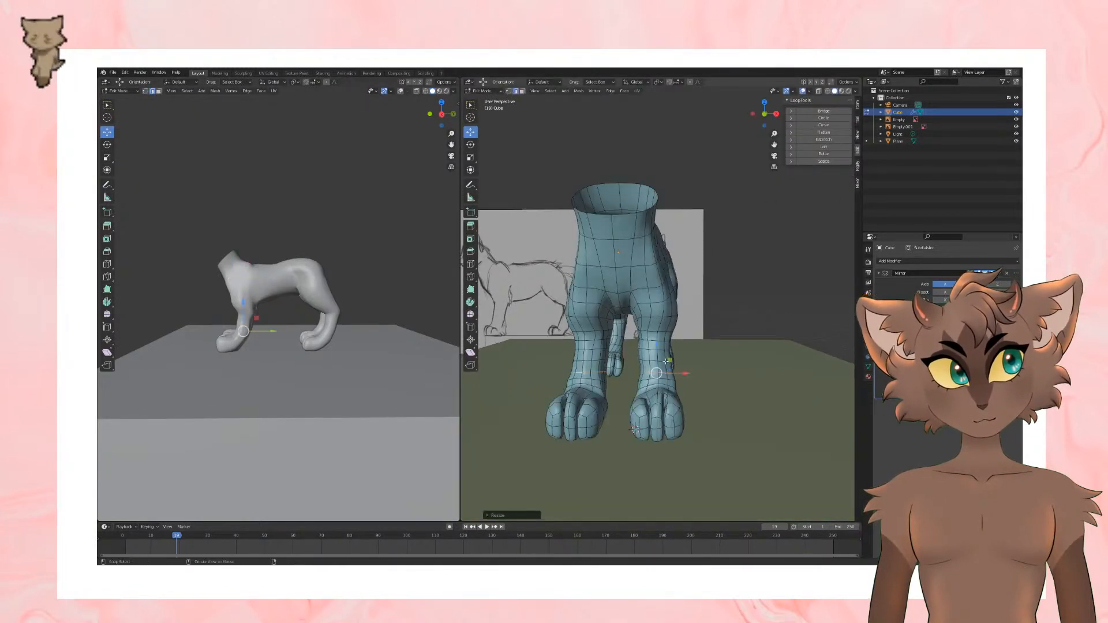
{"action": "key", "text": "s"}
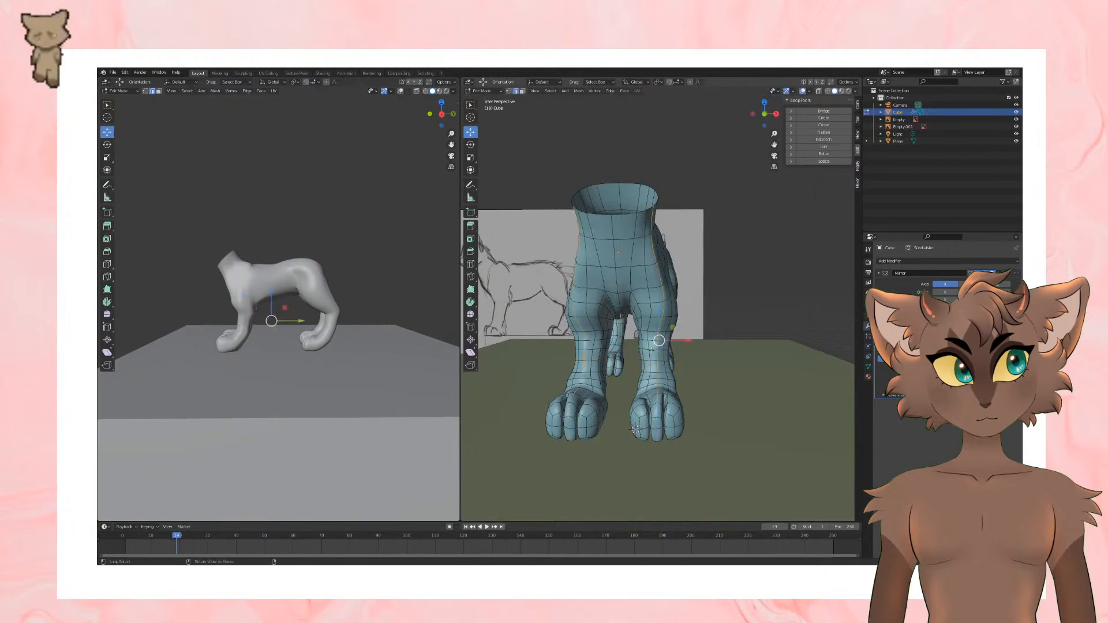
{"action": "left_click", "coordinate": [704, 342]}
{"action": "mouse_move", "coordinate": [654, 347]}
{"action": "middle_mouse_down"}
{"action": "mouse_move", "coordinate": [680, 339]}
{"action": "mouse_move", "coordinate": [573, 401]}
{"action": "middle_mouse_up"}
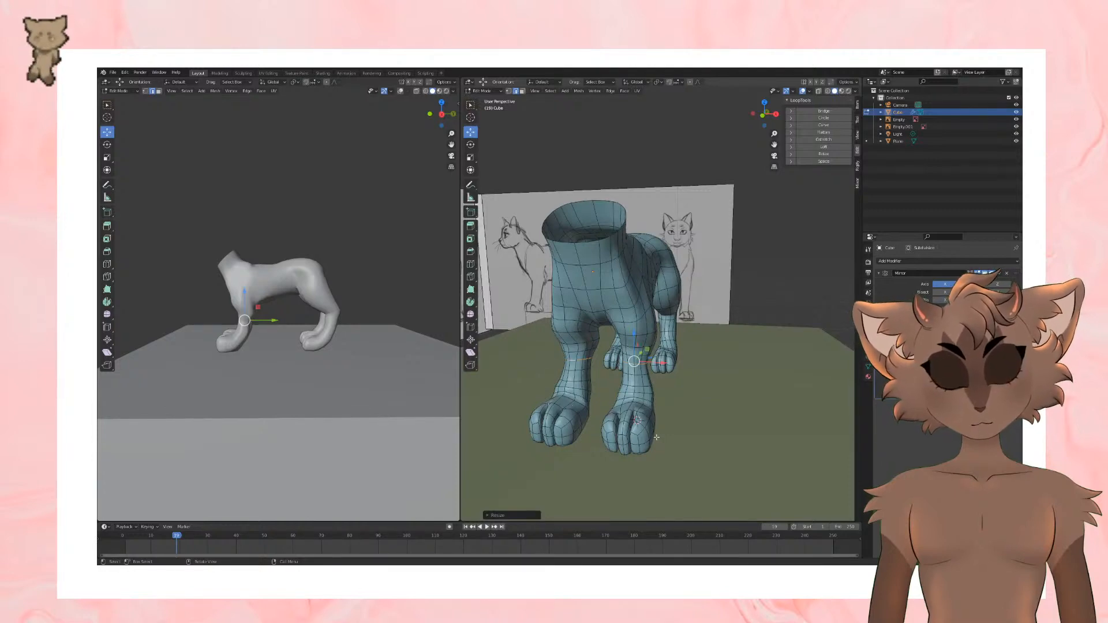
{"action": "middle_click_drag", "start_coordinate": [656, 437], "coordinate": [756, 430]}
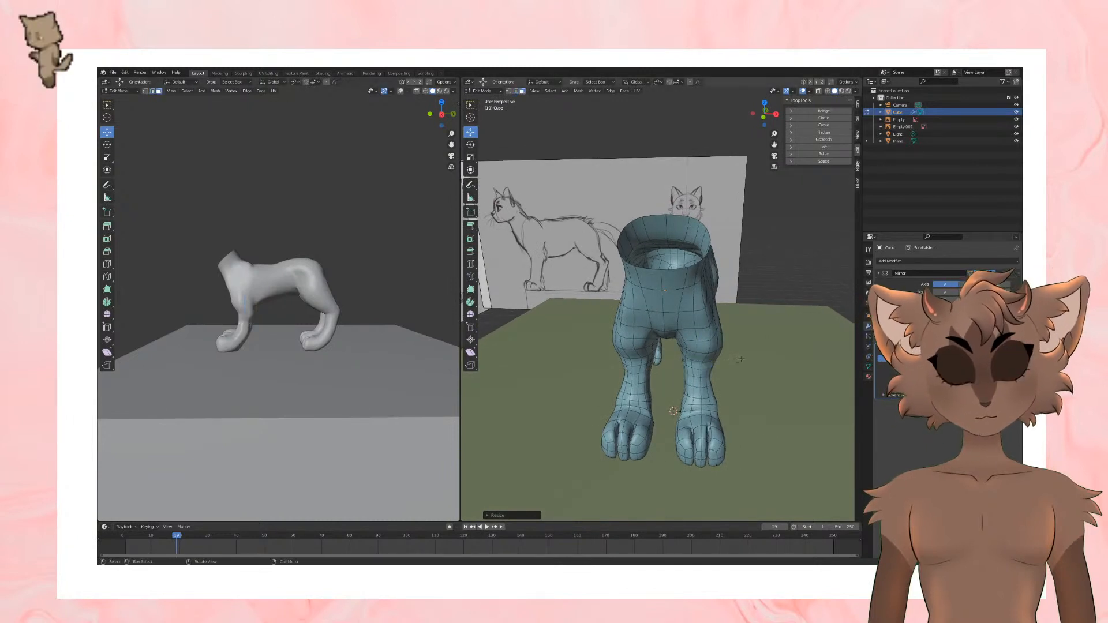
Step: Select all the front paw faces with X-ray enabled, turn X-ray off, scale the paws, and adjust their height
{"action": "left_click", "coordinate": [819, 93]}
{"action": "middle_click_drag", "start_coordinate": [769, 378], "coordinate": [694, 424], "text": "shift"}
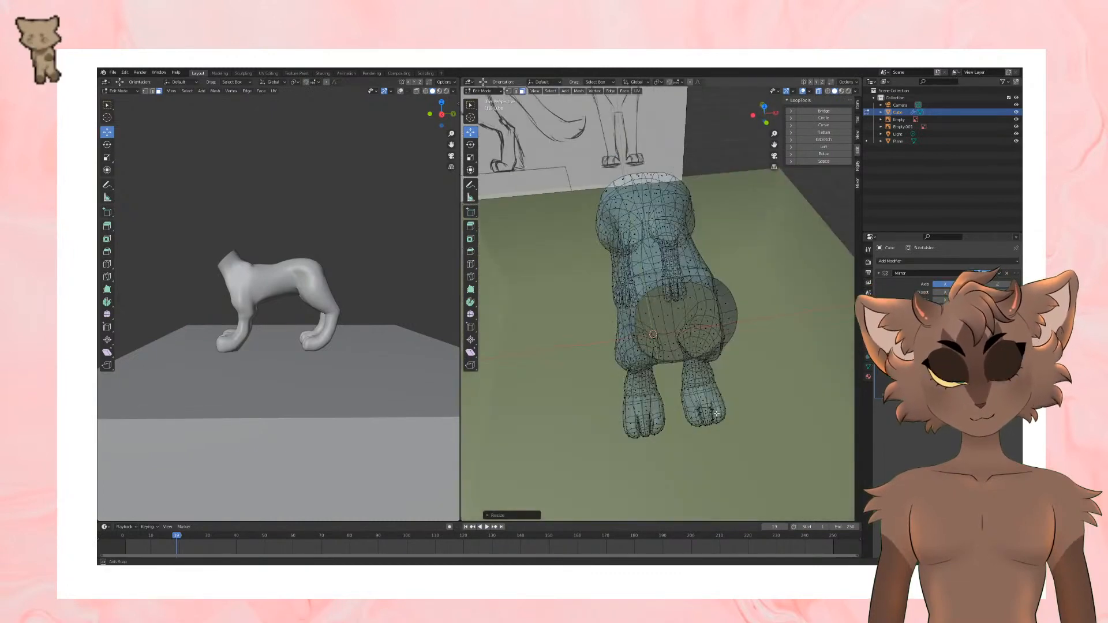
{"action": "left_click_drag", "start_coordinate": [615, 400], "coordinate": [757, 431]}
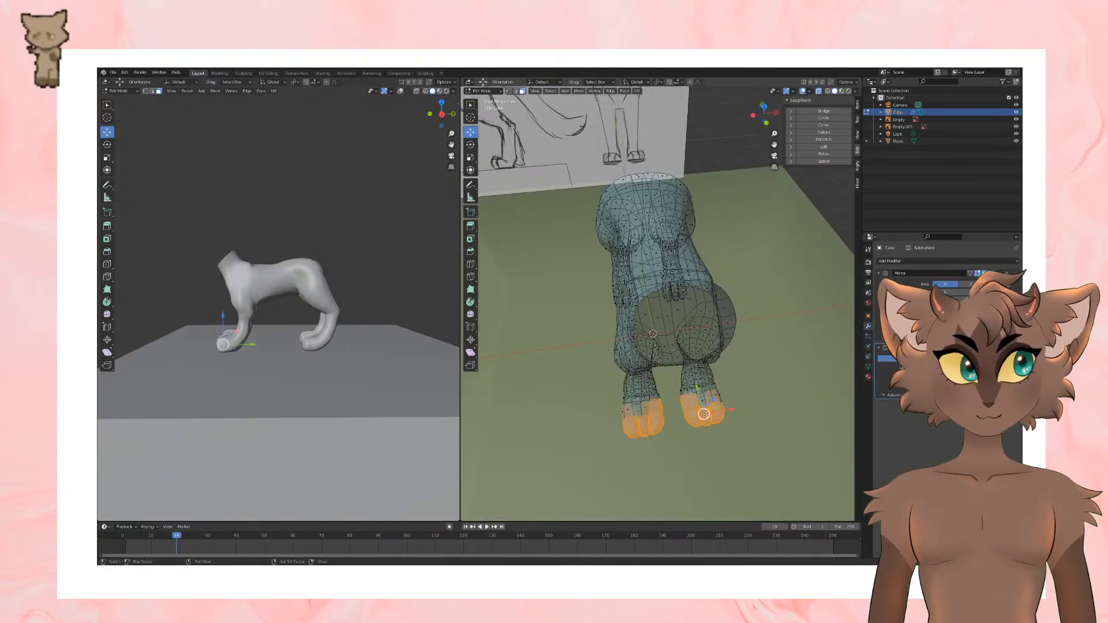
{"action": "left_click", "coordinate": [819, 93]}
{"action": "scroll", "coordinate": [742, 314], "scroll_direction": "down", "scroll_amount": 3}
{"action": "middle_click_drag", "start_coordinate": [742, 314], "coordinate": [745, 266]}
{"action": "scroll", "coordinate": [743, 346], "scroll_direction": "up", "scroll_amount": 3}
{"action": "middle_click_drag", "start_coordinate": [744, 357], "coordinate": [655, 351]}
{"action": "scroll", "coordinate": [747, 368], "scroll_direction": "up", "scroll_amount": 2}
{"action": "key", "text": "s"}
{"action": "left_click", "coordinate": [745, 369]}
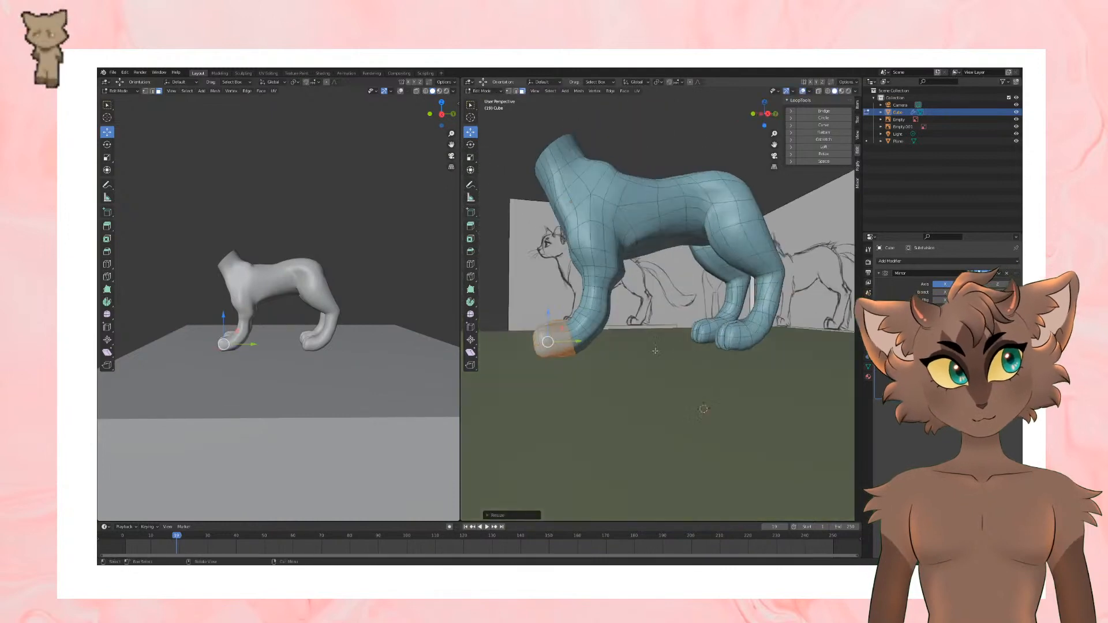
{"action": "left_click_drag", "start_coordinate": [547, 315], "coordinate": [582, 339]}
Step: Select the edge loop around the front wrist, just above the resized paw, and scale it
{"action": "middle_click_drag", "start_coordinate": [619, 342], "coordinate": [660, 320]}
{"action": "left_click", "coordinate": [701, 351], "text": "alt"}
{"action": "key", "text": "s"}
{"action": "left_click", "coordinate": [749, 348]}
{"action": "scroll", "coordinate": [660, 320], "scroll_direction": "up", "scroll_amount": 5}
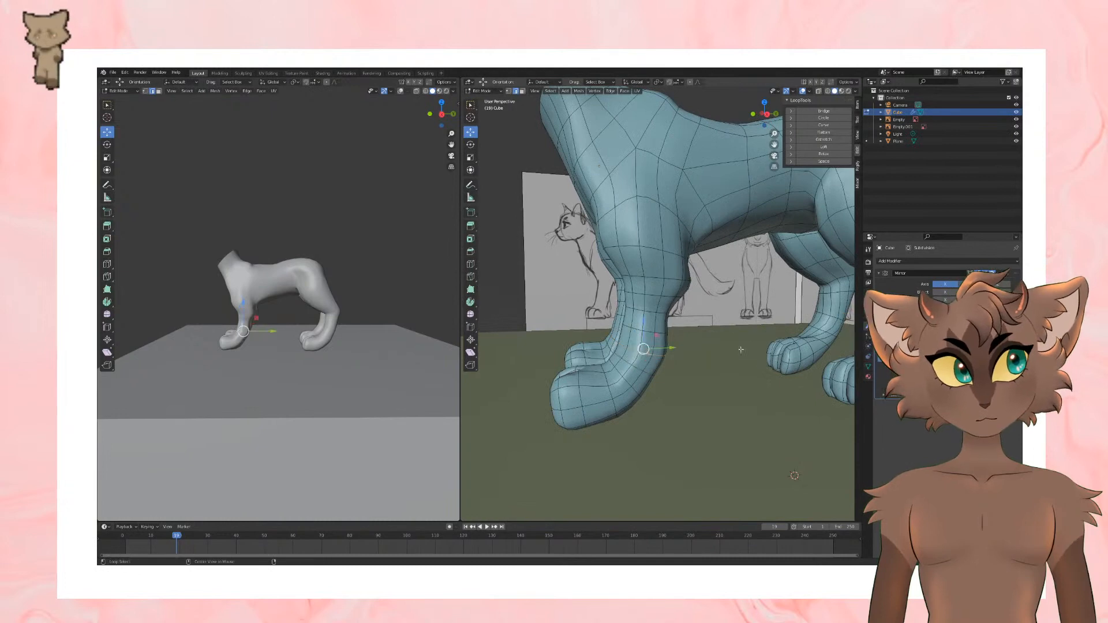
Step: Scale the edge loops around the front wrist and lower foreleg, and adjust the wrist loop's height along Z
{"action": "key", "text": "s"}
{"action": "left_click", "coordinate": [743, 333]}
{"action": "key", "text": "g"}
{"action": "key", "text": "z"}
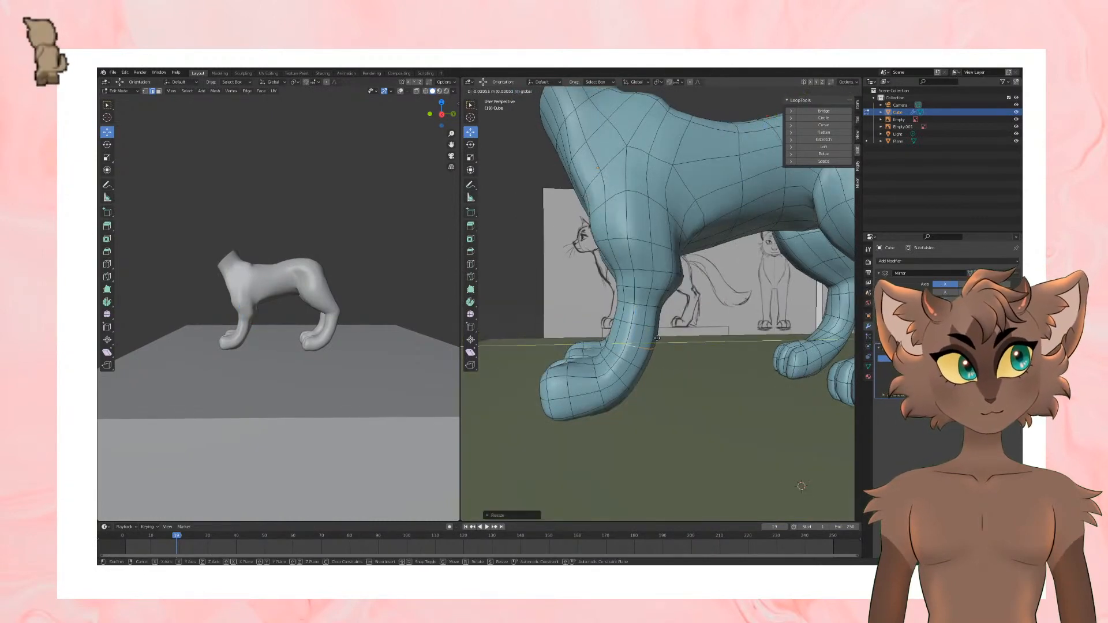
{"action": "left_click", "coordinate": [660, 339]}
{"action": "middle_click_drag", "start_coordinate": [660, 339], "coordinate": [745, 387]}
{"action": "left_click", "coordinate": [744, 391], "text": "alt"}
{"action": "middle_click_drag", "start_coordinate": [814, 382], "coordinate": [687, 298]}
{"action": "key", "text": "s"}
{"action": "left_click", "coordinate": [749, 401]}
{"action": "scroll", "coordinate": [716, 368], "scroll_direction": "down", "scroll_amount": 4}
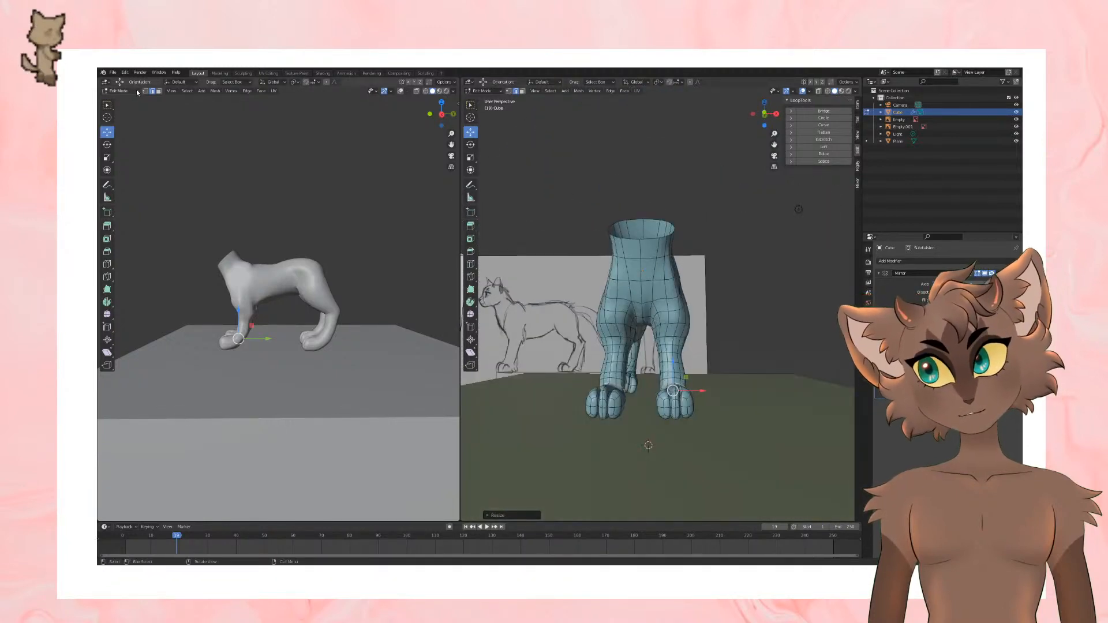
Step: Select the edge loop at the neck opening, move it along X and scale it
{"action": "left_click", "coordinate": [645, 243], "text": "alt"}
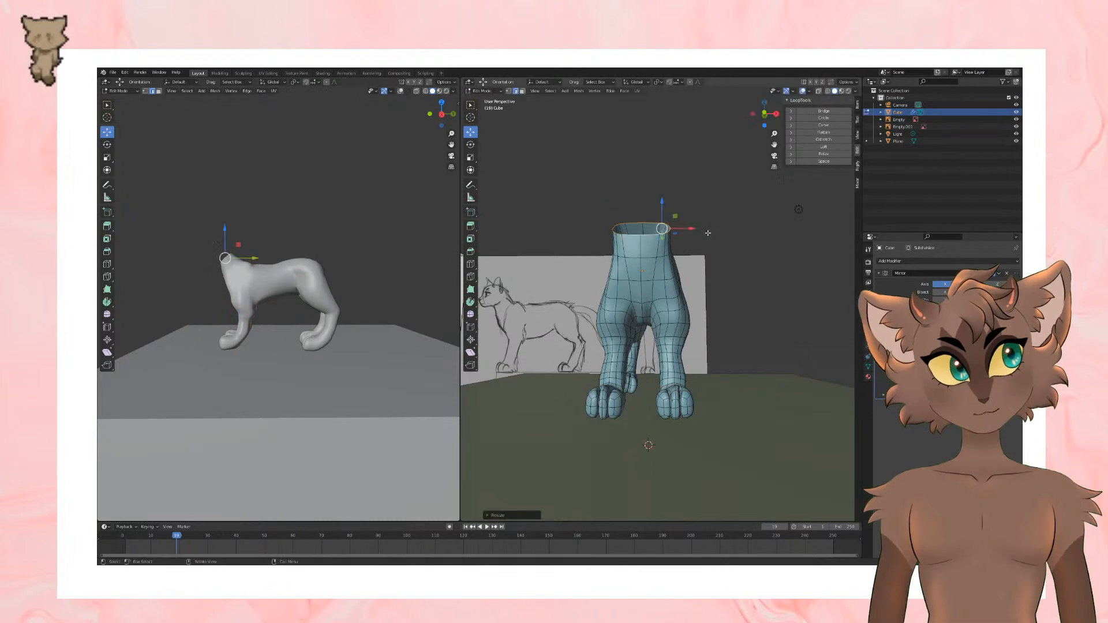
{"action": "mouse_move", "coordinate": [705, 217]}
{"action": "middle_mouse_down"}
{"action": "mouse_move", "coordinate": [685, 279]}
{"action": "mouse_move", "coordinate": [735, 293]}
{"action": "middle_mouse_up"}
{"action": "key", "text": "ctrl+z"}
{"action": "key", "text": "g"}
{"action": "key", "text": "x"}
{"action": "left_click", "coordinate": [736, 283]}
{"action": "key", "text": "z"}
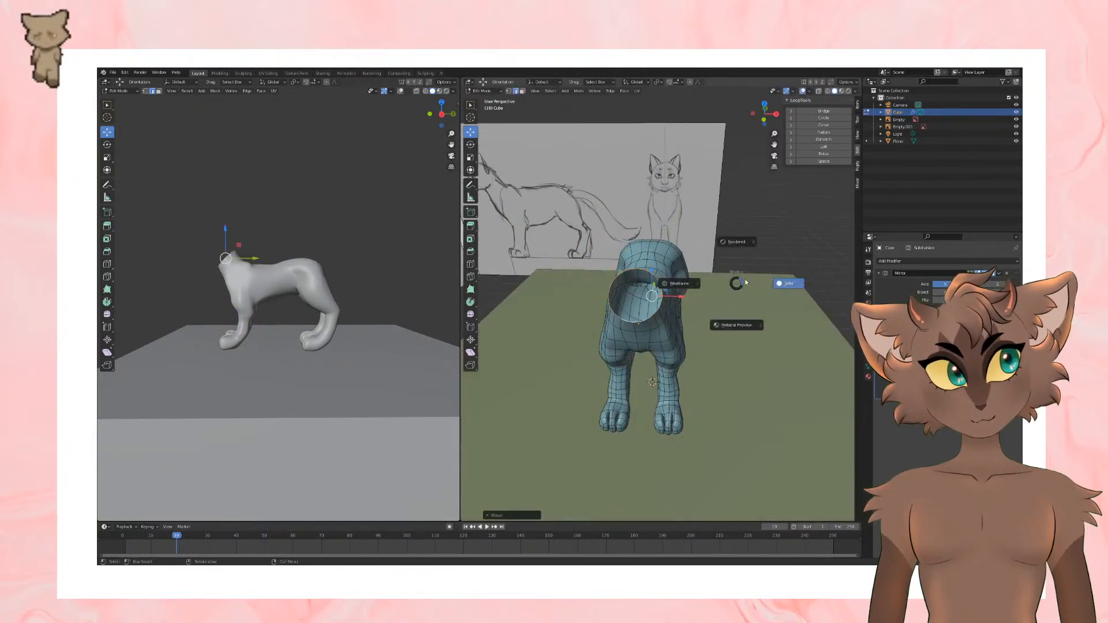
{"action": "left_click", "coordinate": [763, 284]}
{"action": "key", "text": "s"}
{"action": "left_click", "coordinate": [752, 287]}
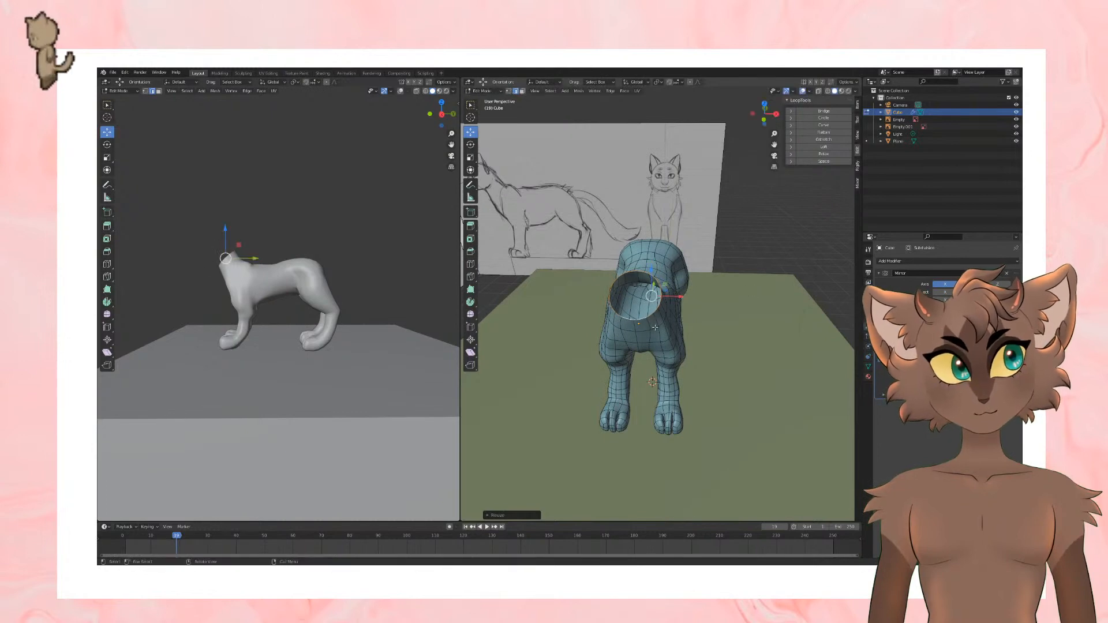
Step: Select the edge loop just below the neck opening and move it along X
{"action": "middle_click_drag", "start_coordinate": [655, 327], "coordinate": [739, 274]}
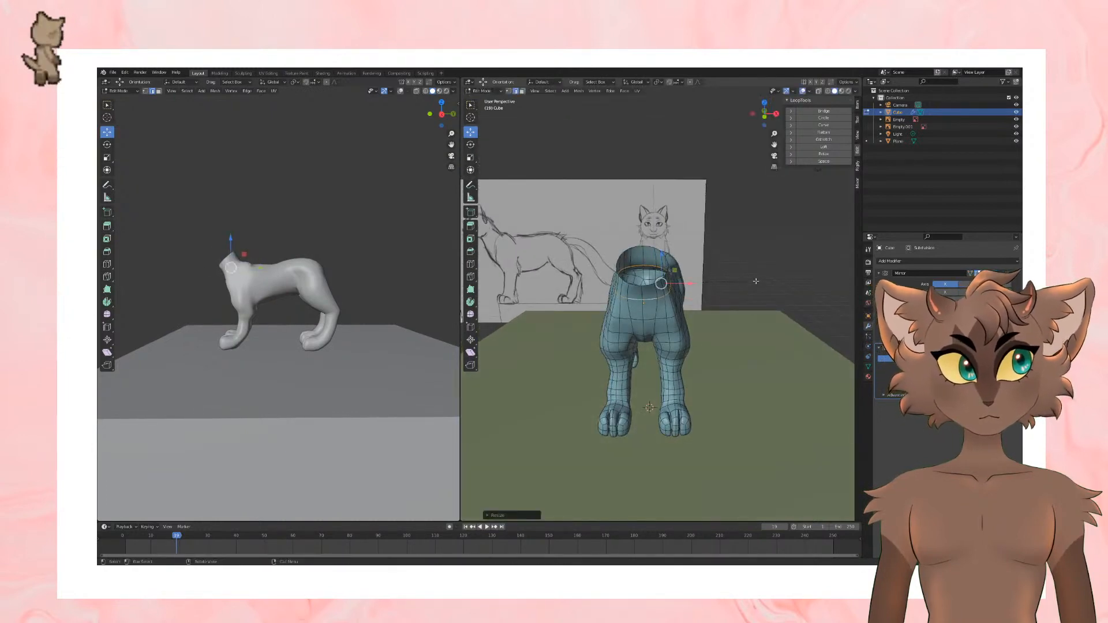
{"action": "middle_click_drag", "start_coordinate": [649, 302], "coordinate": [703, 278]}
{"action": "key", "text": "g"}
{"action": "key", "text": "x"}
{"action": "left_click", "coordinate": [669, 307]}
Step: Scale the edge loop around the base of the neck and even it out with LoopTools Circle
{"action": "left_click", "coordinate": [633, 263], "text": "alt"}
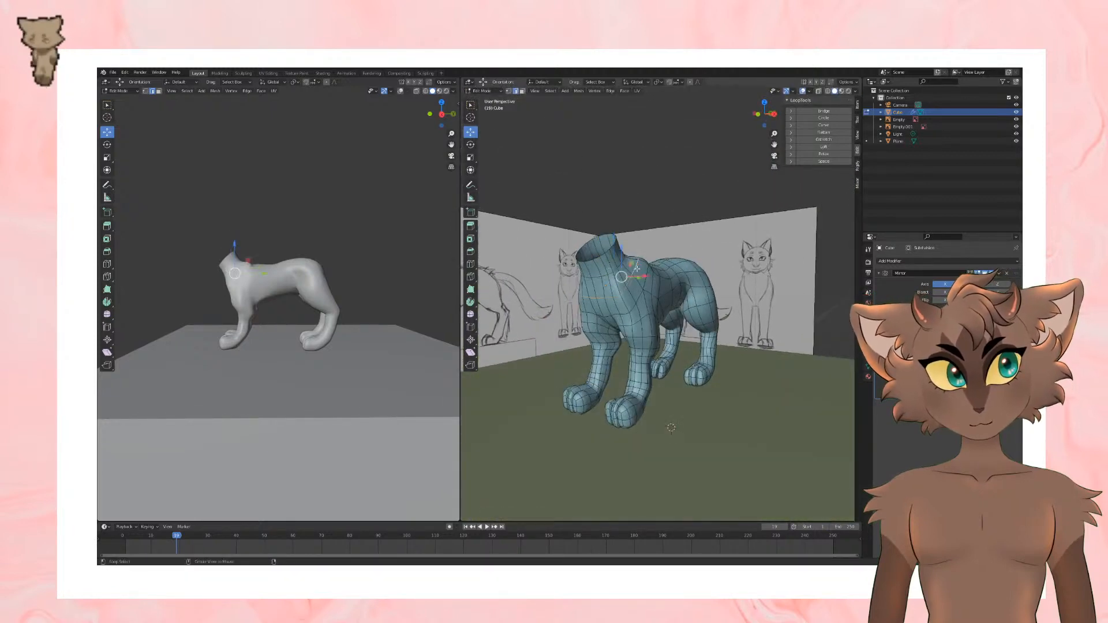
{"action": "key", "text": "s"}
{"action": "middle_click_drag", "start_coordinate": [638, 265], "coordinate": [719, 266]}
{"action": "left_click", "coordinate": [706, 266]}
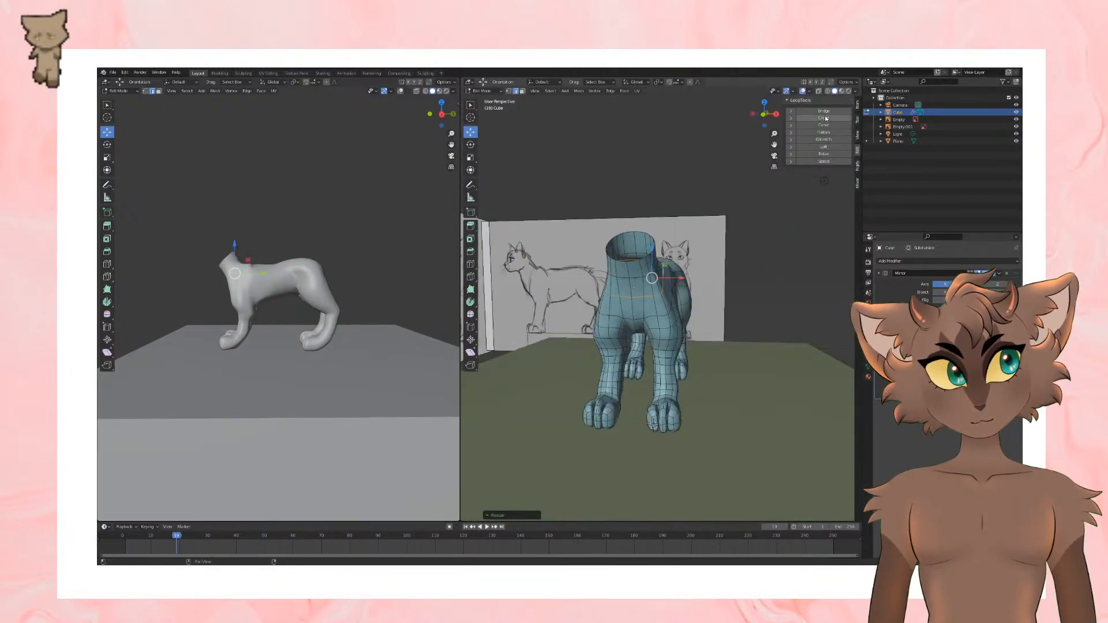
{"action": "left_click", "coordinate": [824, 119]}
{"action": "mouse_move", "coordinate": [719, 207]}
{"action": "middle_mouse_down"}
{"action": "mouse_move", "coordinate": [641, 246]}
{"action": "mouse_move", "coordinate": [687, 196]}
{"action": "mouse_move", "coordinate": [707, 203]}
{"action": "middle_mouse_up"}
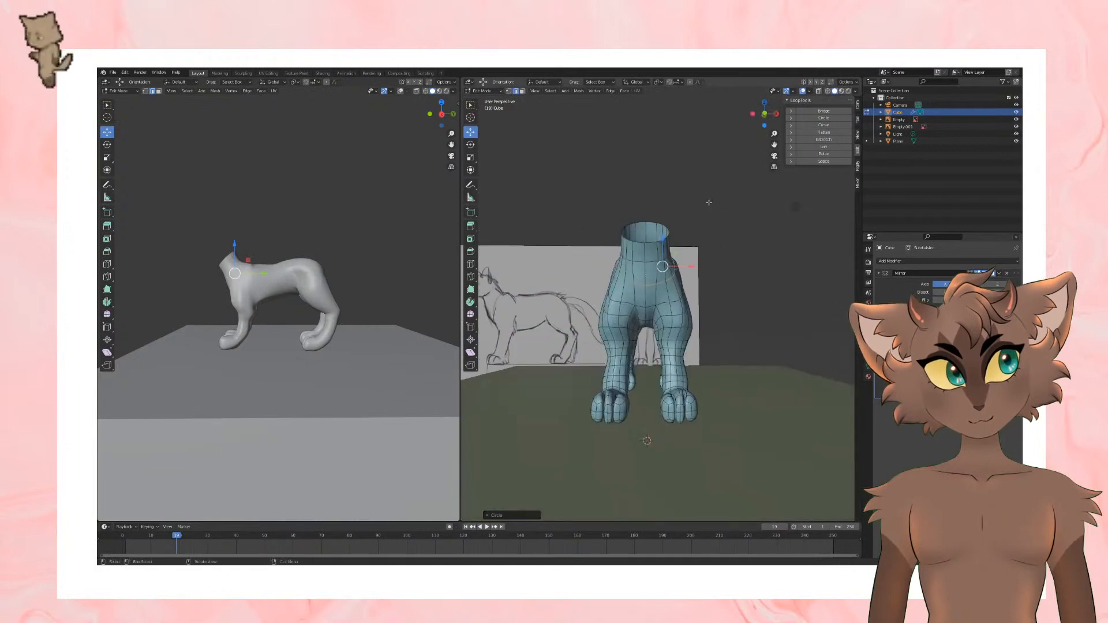
Step: Move individual vertices on the outer shoulder and upper front leg to reshape the front silhouette
{"action": "left_click", "coordinate": [787, 290]}
{"action": "middle_click_drag", "start_coordinate": [787, 290], "coordinate": [687, 260]}
{"action": "key", "text": "g"}
{"action": "left_click", "coordinate": [702, 261]}
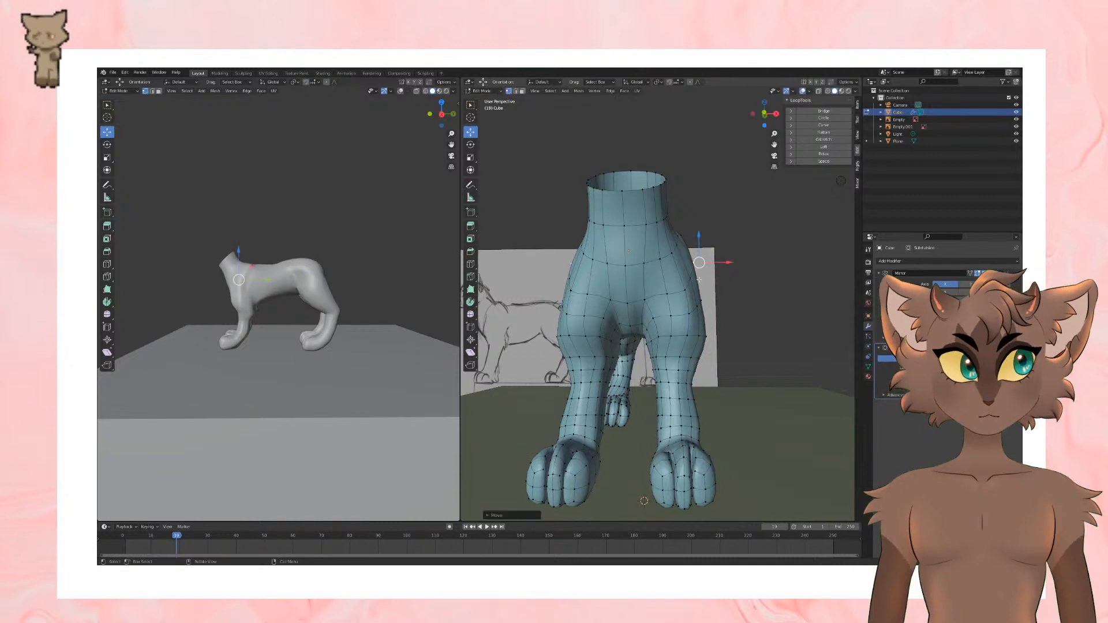
{"action": "left_click", "coordinate": [688, 315]}
{"action": "left_click_drag", "start_coordinate": [715, 324], "coordinate": [716, 308]}
{"action": "left_click", "coordinate": [694, 307]}
{"action": "left_click", "coordinate": [705, 329]}
{"action": "left_click", "coordinate": [700, 303], "text": "shift"}
{"action": "middle_click_drag", "start_coordinate": [706, 306], "coordinate": [694, 317]}
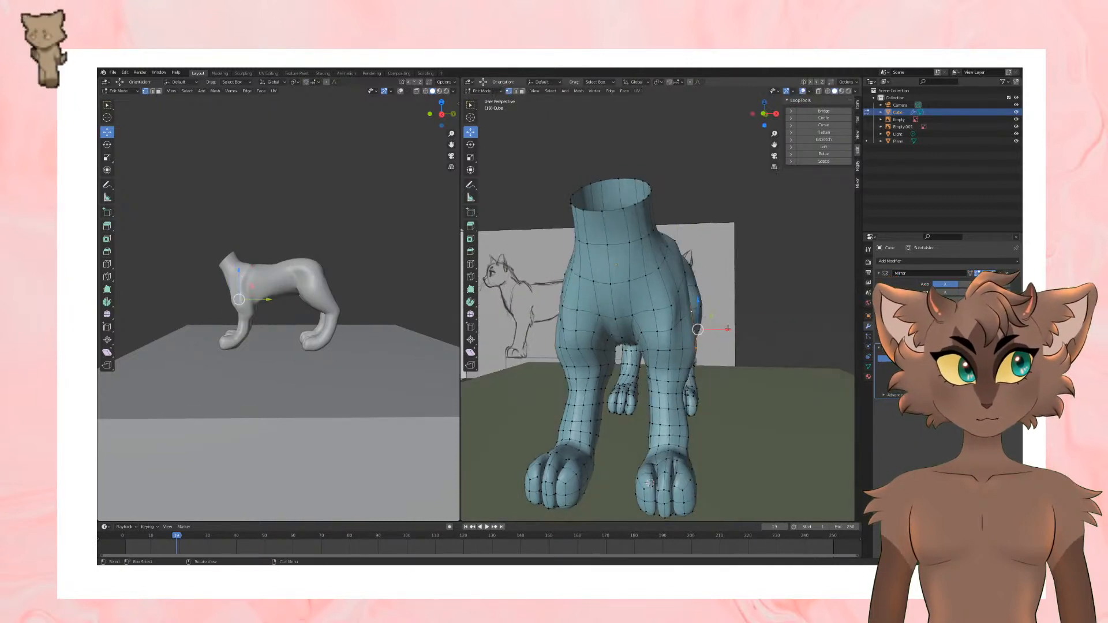
Step: Move the vertices on the outer side of the upper front leg and shoulder, checking them from the side
{"action": "left_click_drag", "start_coordinate": [724, 329], "coordinate": [719, 327]}
{"action": "middle_click_drag", "start_coordinate": [718, 328], "coordinate": [663, 344]}
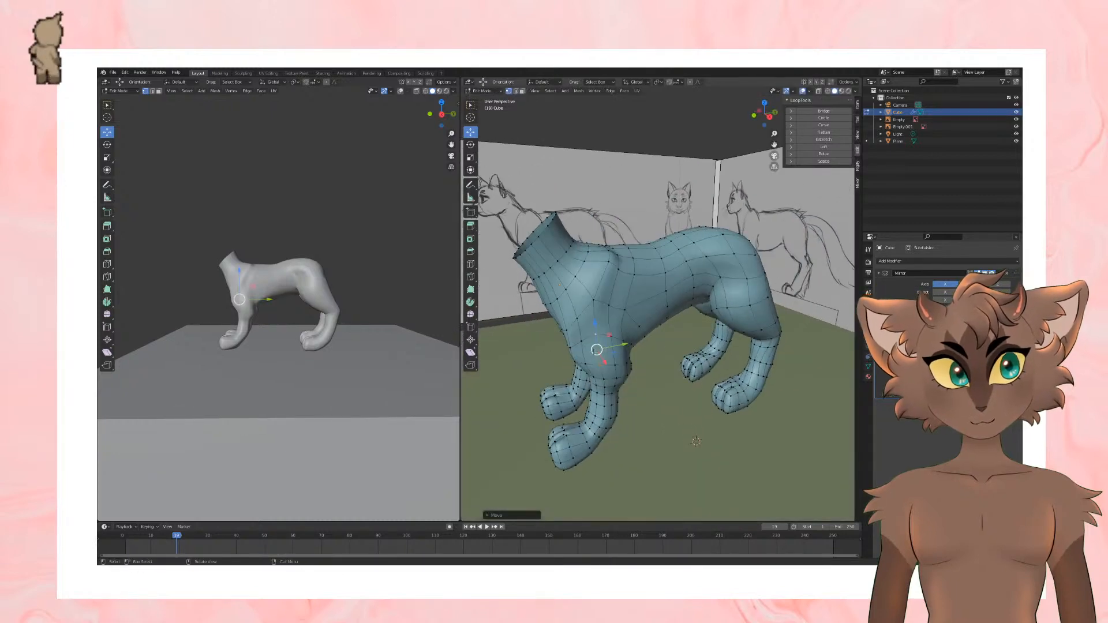
{"action": "left_click_drag", "start_coordinate": [594, 351], "coordinate": [598, 350]}
{"action": "left_click", "coordinate": [615, 364]}
{"action": "middle_click_drag", "start_coordinate": [615, 360], "coordinate": [595, 344]}
{"action": "left_click_drag", "start_coordinate": [606, 333], "coordinate": [608, 322]}
{"action": "middle_click_drag", "start_coordinate": [607, 322], "coordinate": [680, 310]}
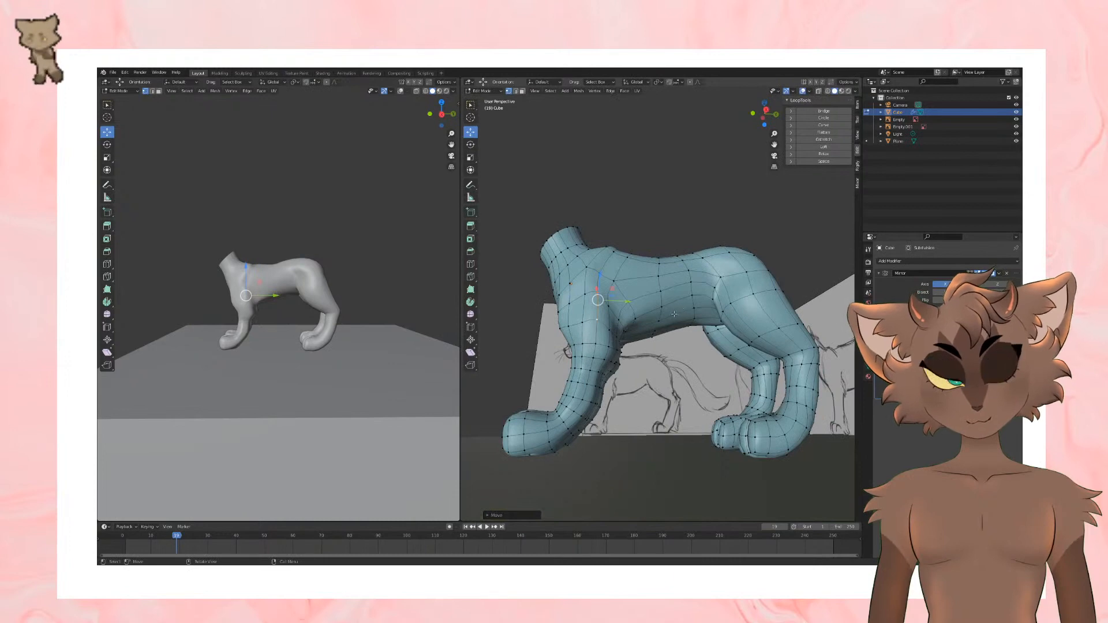
Step: Reposition the vertices behind the shoulder and above the elbow where the front leg meets the ribcage
{"action": "scroll", "coordinate": [674, 314], "scroll_direction": "up", "scroll_amount": 2}
{"action": "left_click", "coordinate": [581, 348], "text": "shift"}
{"action": "left_click", "coordinate": [581, 311]}
{"action": "left_click", "coordinate": [580, 346], "text": "shift"}
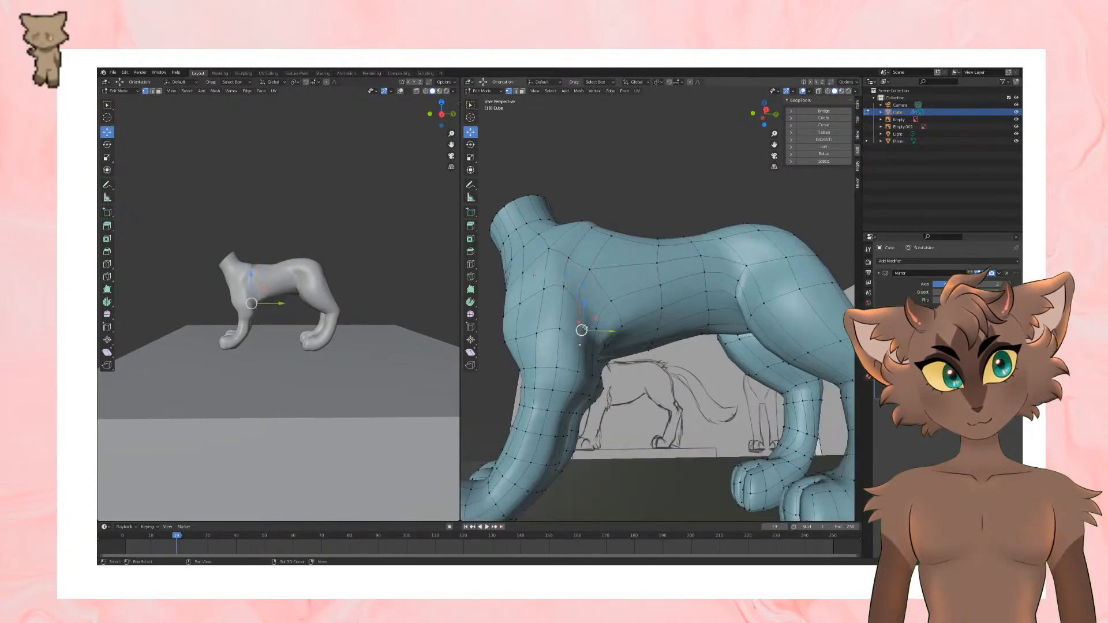
{"action": "mouse_move", "coordinate": [583, 306]}
{"action": "left_mouse_down"}
{"action": "mouse_move", "coordinate": [584, 289]}
{"action": "mouse_move", "coordinate": [597, 302]}
{"action": "left_mouse_up"}
{"action": "left_click", "coordinate": [596, 330]}
{"action": "left_click", "coordinate": [595, 355], "text": "shift"}
{"action": "scroll", "coordinate": [603, 317], "scroll_direction": "down", "scroll_amount": 3}
{"action": "mouse_move", "coordinate": [627, 352]}
{"action": "middle_mouse_down"}
{"action": "mouse_move", "coordinate": [672, 366]}
{"action": "mouse_move", "coordinate": [626, 370]}
{"action": "middle_mouse_up"}
{"action": "scroll", "coordinate": [626, 370], "scroll_direction": "up", "scroll_amount": 1}
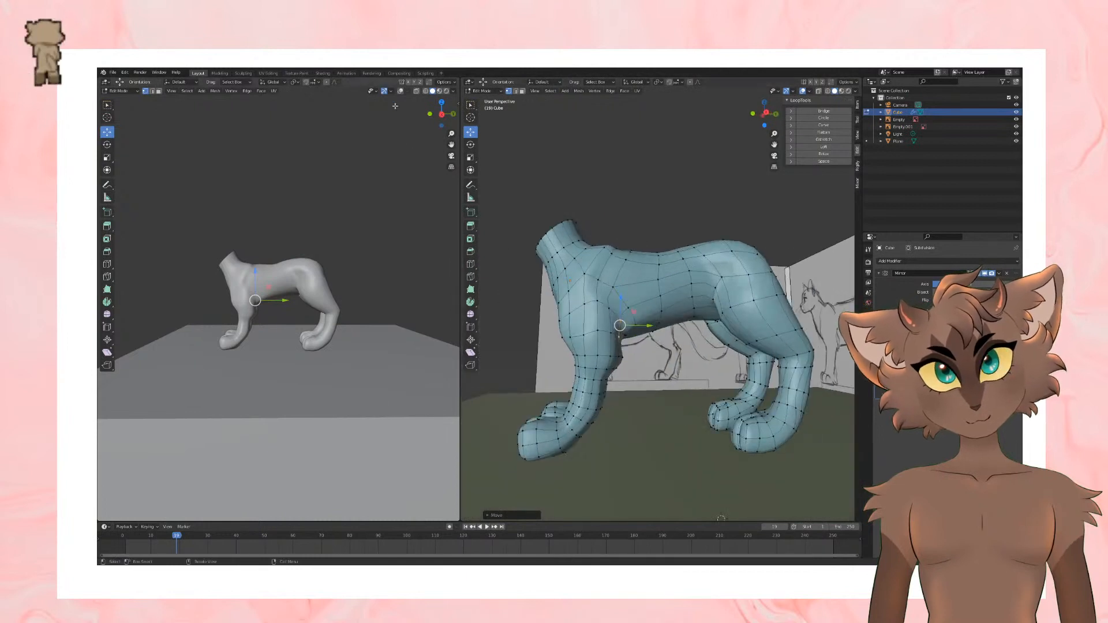
Step: Switch to edge selection and scale the horizontal edge loop around the front leg just below the elbow
{"action": "left_click", "coordinate": [338, 189]}
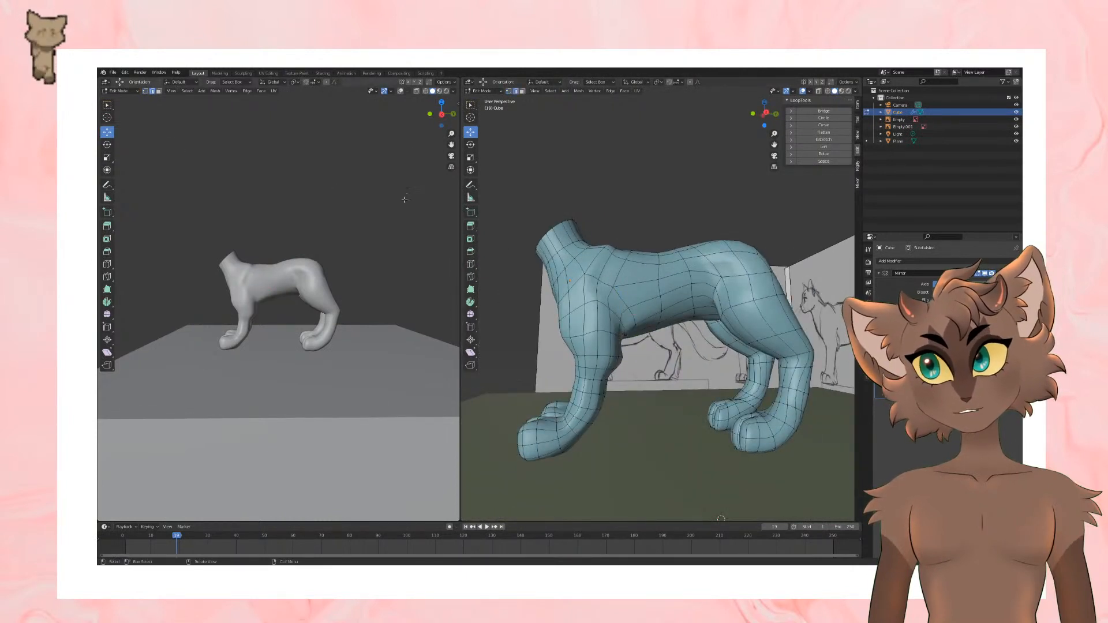
{"action": "left_click_drag", "start_coordinate": [631, 357], "coordinate": [628, 356]}
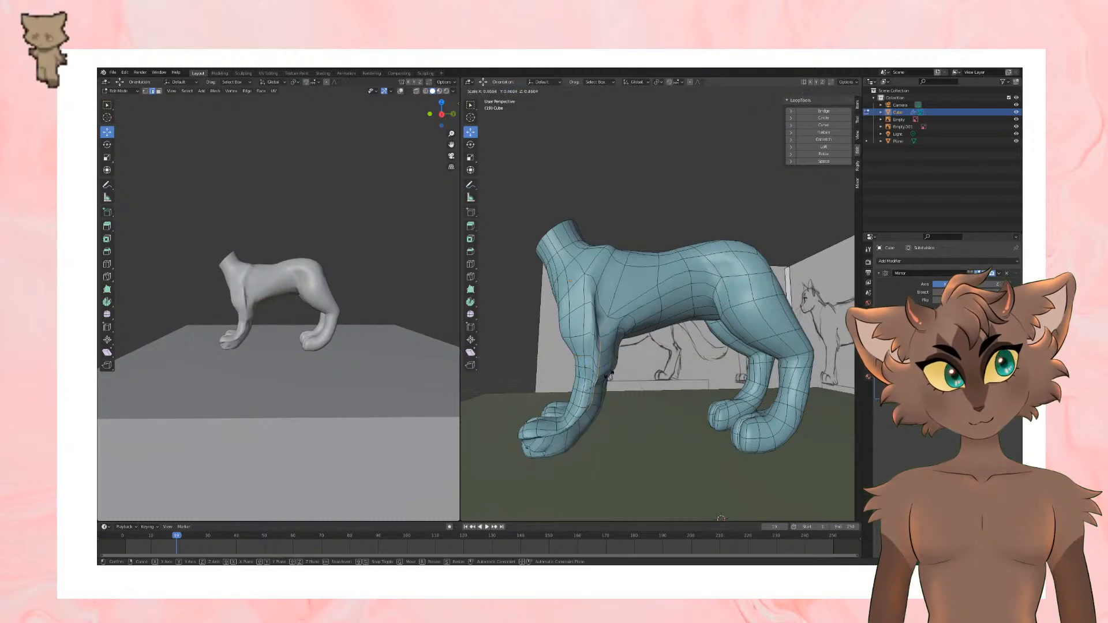
{"action": "left_click", "coordinate": [597, 375], "text": "alt"}
{"action": "left_click", "coordinate": [597, 371], "text": "alt"}
{"action": "key", "text": "s"}
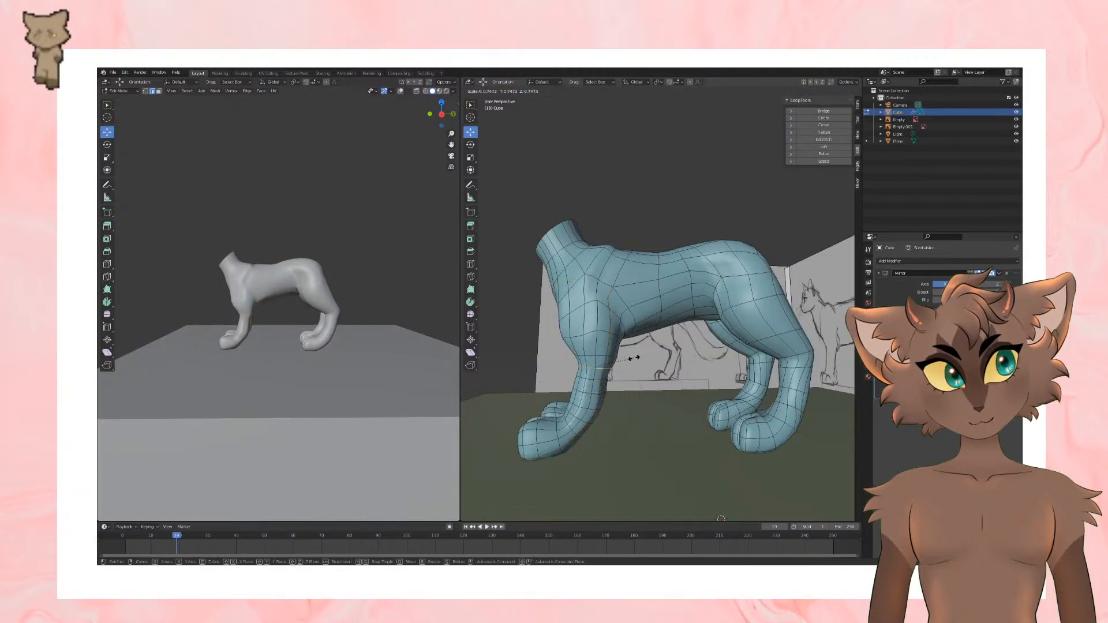
{"action": "left_click", "coordinate": [643, 356]}
{"action": "middle_click_drag", "start_coordinate": [644, 359], "coordinate": [713, 375]}
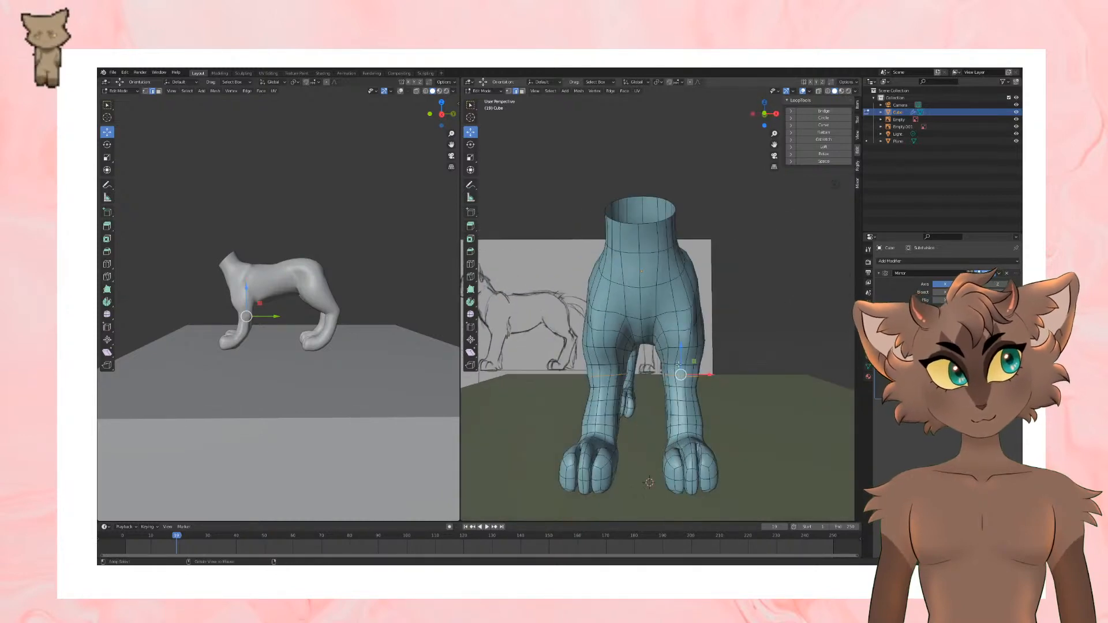
Step: Select the edge loop at the elbow and move it outward along X
{"action": "left_click", "coordinate": [679, 364], "text": "alt"}
{"action": "left_click_drag", "start_coordinate": [711, 365], "coordinate": [719, 365]}
{"action": "mouse_move", "coordinate": [732, 364]}
{"action": "middle_mouse_down"}
{"action": "mouse_move", "coordinate": [646, 369]}
{"action": "mouse_move", "coordinate": [730, 347]}
{"action": "middle_mouse_up"}
Step: Scale the edge loop around the top of the front leg and round it with LoopTools Circle
{"action": "left_click", "coordinate": [705, 333], "text": "alt"}
{"action": "key", "text": "s"}
{"action": "left_click", "coordinate": [771, 345]}
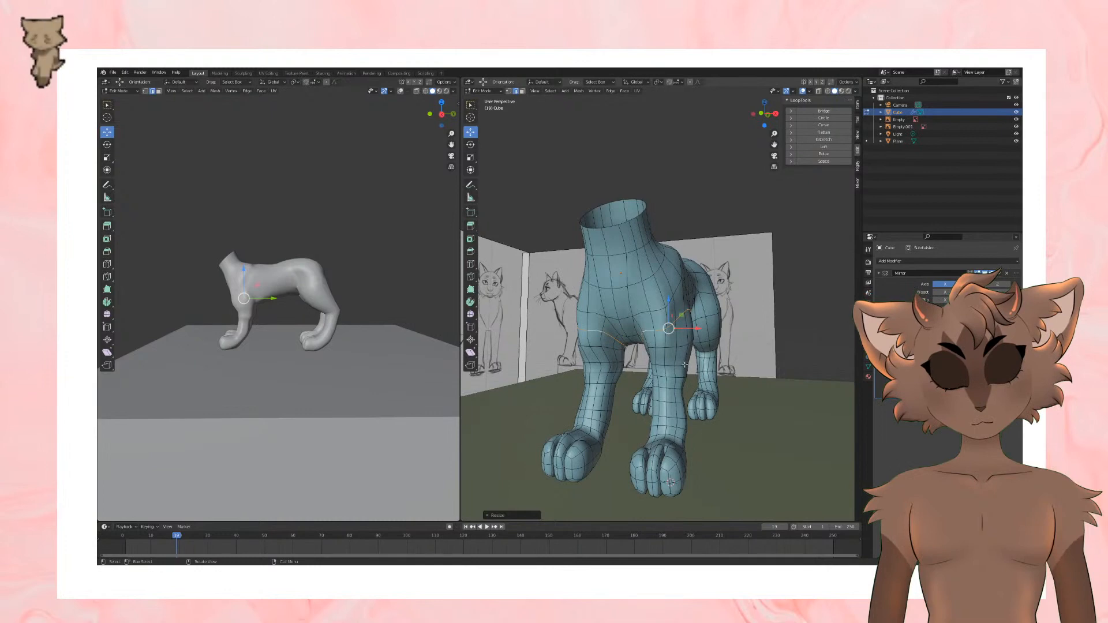
{"action": "scroll", "coordinate": [684, 365], "scroll_direction": "down", "scroll_amount": 3}
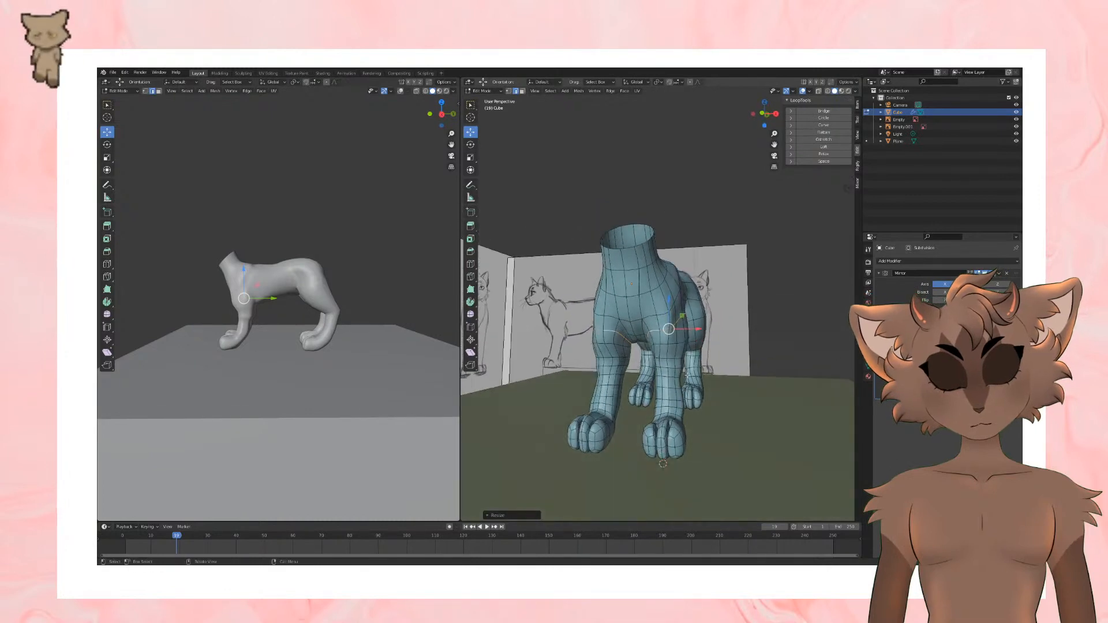
{"action": "middle_click_drag", "start_coordinate": [686, 375], "coordinate": [646, 380]}
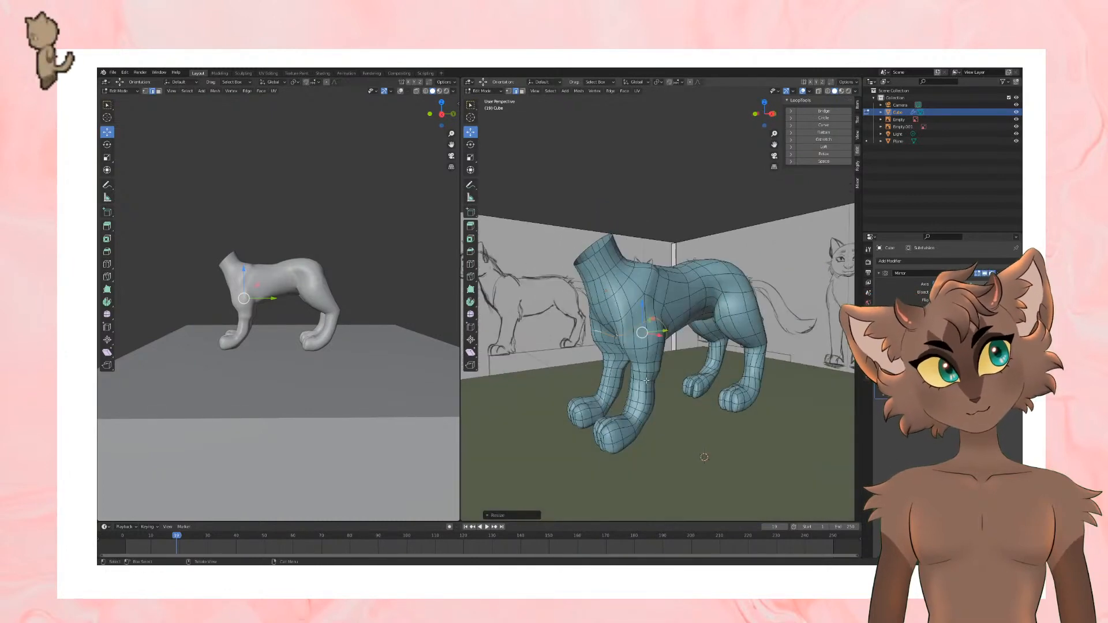
{"action": "left_click", "coordinate": [831, 118]}
{"action": "middle_click_drag", "start_coordinate": [640, 232], "coordinate": [681, 232]}
{"action": "scroll", "coordinate": [681, 232], "scroll_direction": "up", "scroll_amount": 2}
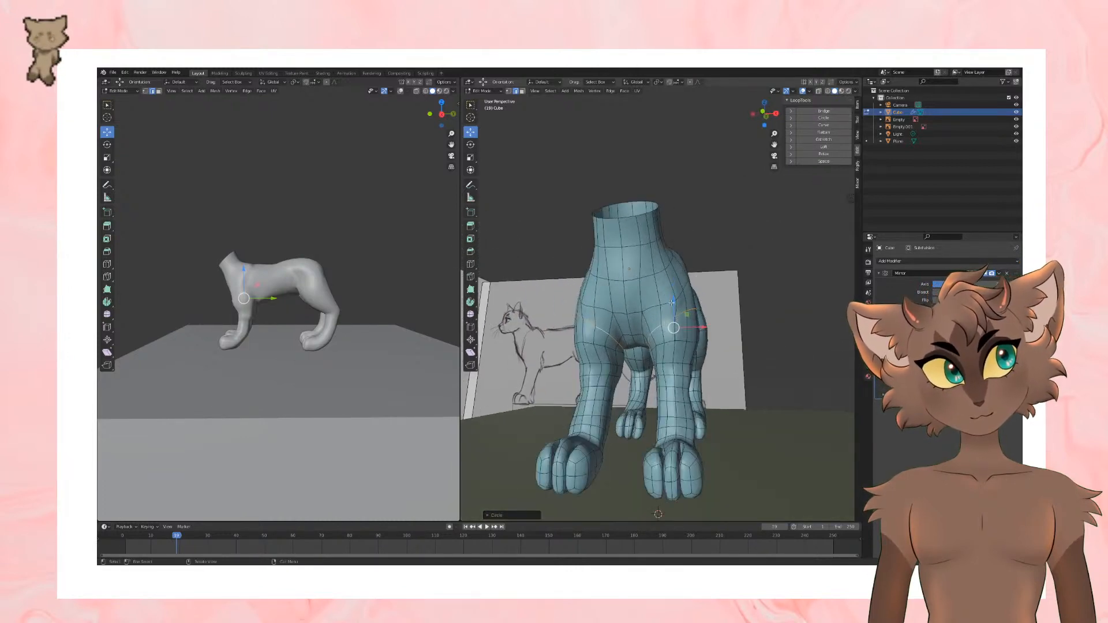
Step: Select the edge loop running over the shoulder and armpit, round it with LoopTools Circle, and check the shape in Object Mode
{"action": "left_click", "coordinate": [642, 326], "text": "shift"}
{"action": "middle_click_drag", "start_coordinate": [642, 326], "coordinate": [570, 343]}
{"action": "scroll", "coordinate": [656, 344], "scroll_direction": "up", "scroll_amount": 2}
{"action": "left_click", "coordinate": [678, 321], "text": "shift"}
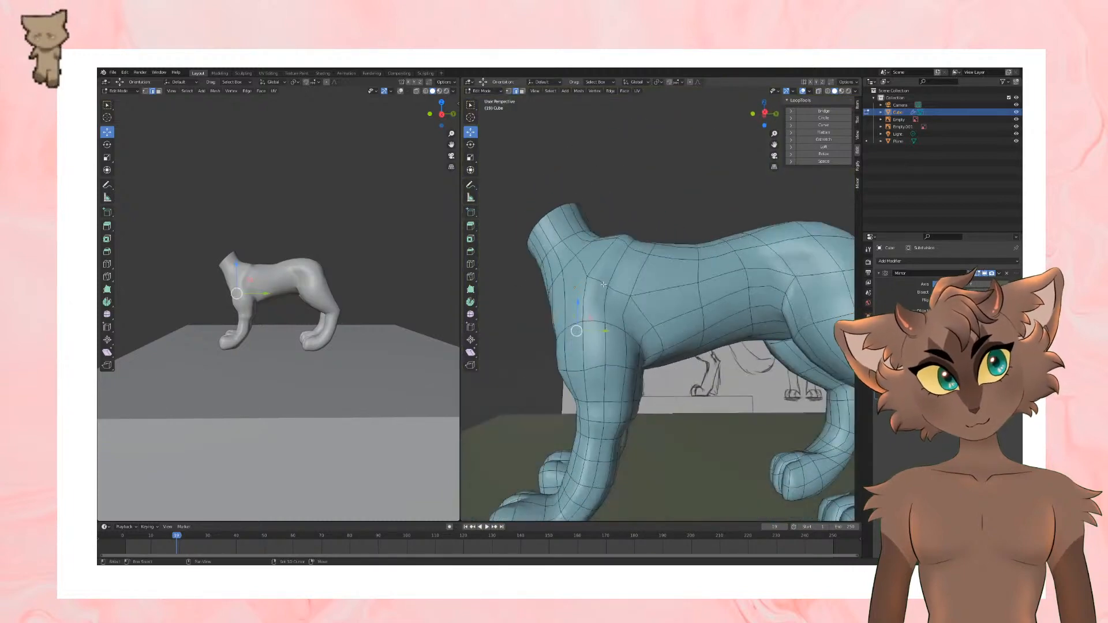
{"action": "left_click", "coordinate": [655, 341], "text": "shift"}
{"action": "middle_click_drag", "start_coordinate": [656, 340], "coordinate": [636, 317]}
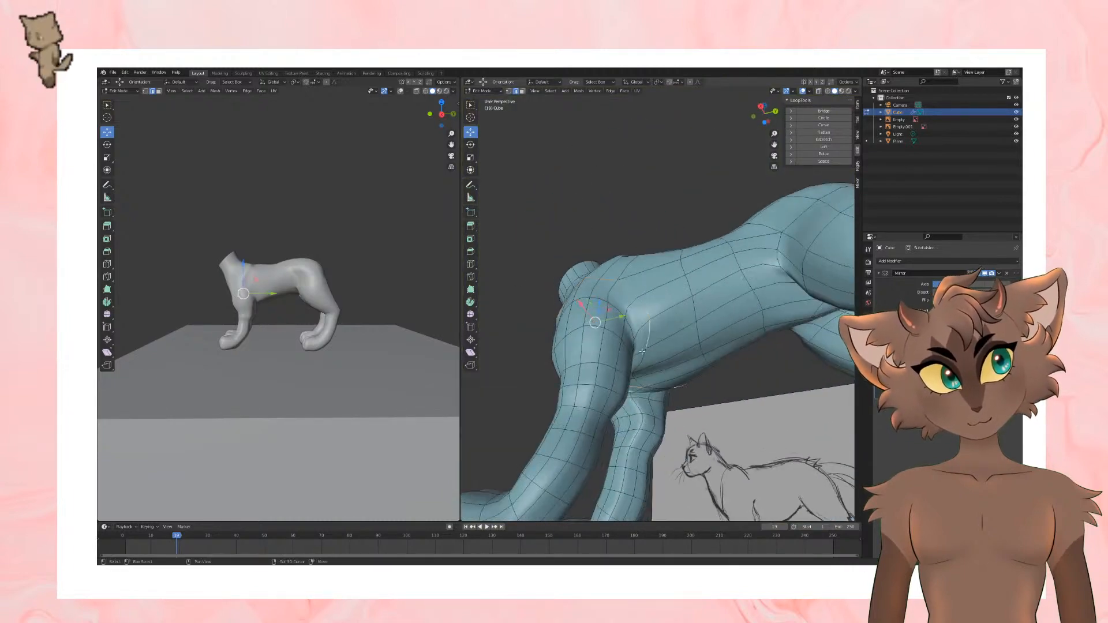
{"action": "left_click", "coordinate": [633, 376], "text": "shift"}
{"action": "middle_click_drag", "start_coordinate": [633, 376], "coordinate": [754, 348]}
{"action": "left_click", "coordinate": [653, 340], "text": "shift"}
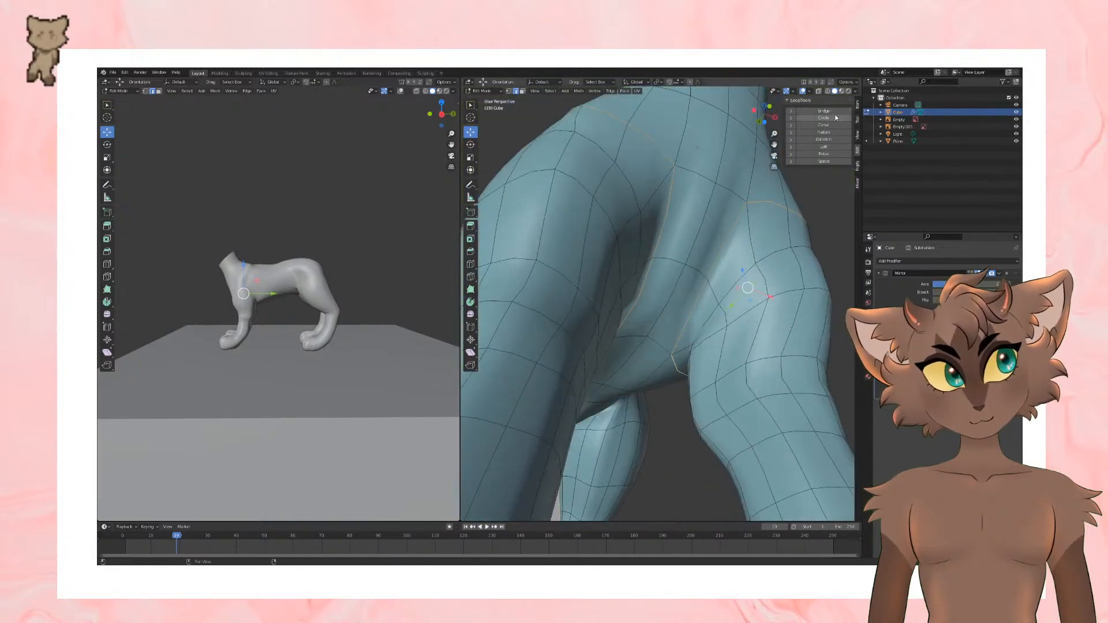
{"action": "left_click", "coordinate": [833, 120]}
{"action": "mouse_move", "coordinate": [732, 208]}
{"action": "middle_mouse_down"}
{"action": "mouse_move", "coordinate": [659, 293]}
{"action": "mouse_move", "coordinate": [732, 291]}
{"action": "mouse_move", "coordinate": [621, 312]}
{"action": "mouse_move", "coordinate": [737, 300]}
{"action": "mouse_move", "coordinate": [663, 310]}
{"action": "mouse_move", "coordinate": [717, 308]}
{"action": "mouse_move", "coordinate": [721, 345]}
{"action": "middle_mouse_up"}
{"action": "key", "text": "Tab"}
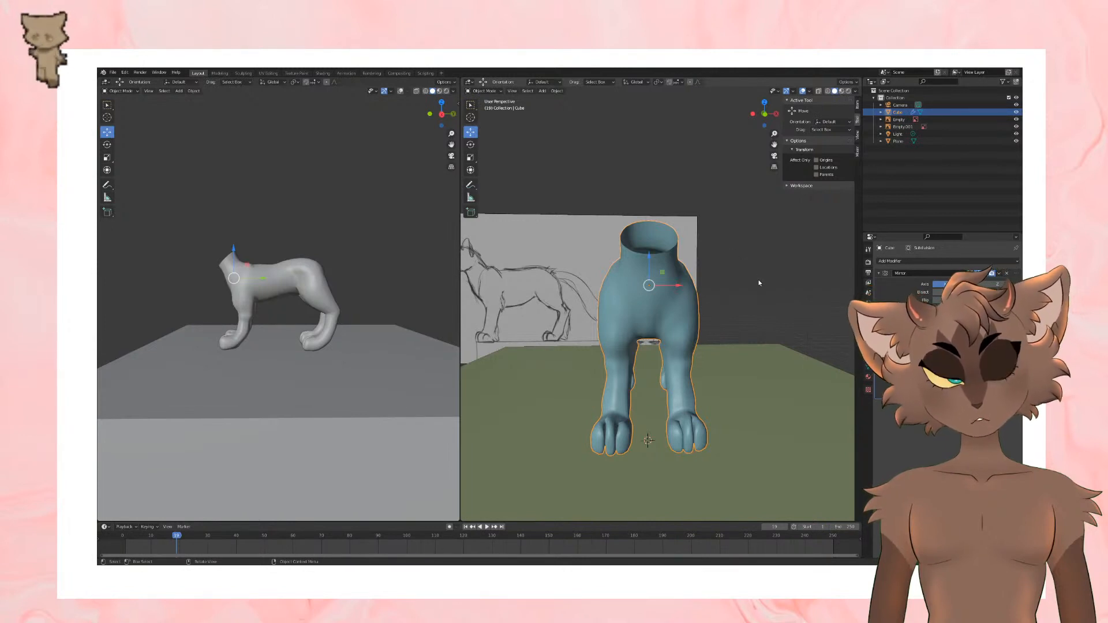
{"action": "middle_click_drag", "start_coordinate": [760, 283], "coordinate": [662, 294]}
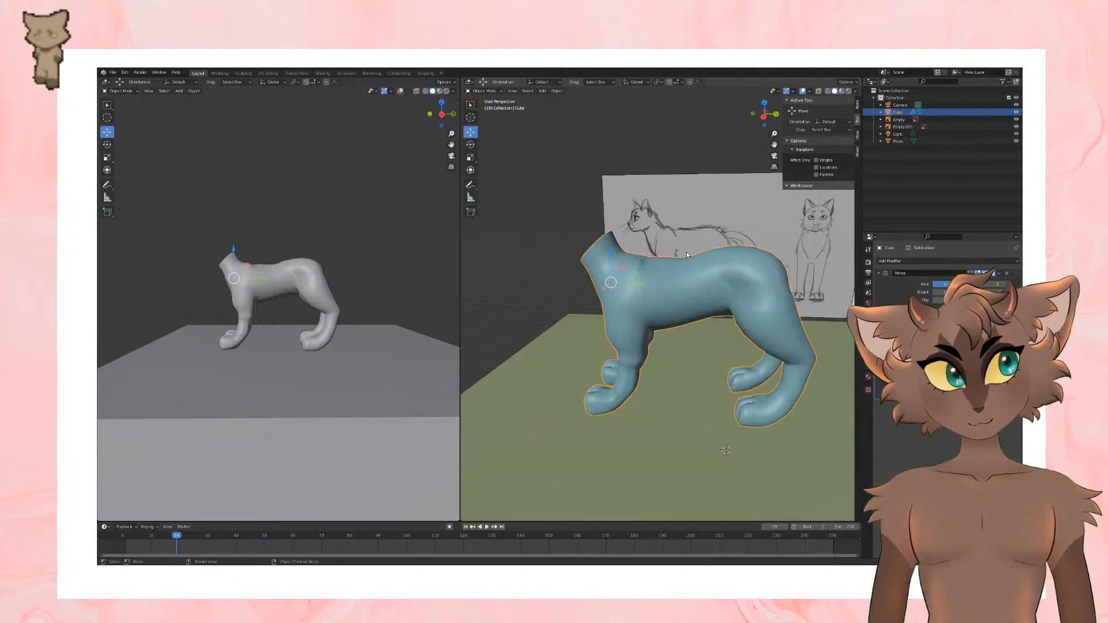
Step: Back in Edit Mode with vertex selection, move vertices along the shoulder and the side of the ribcage, viewed from above
{"action": "key", "text": "Tab"}
{"action": "middle_click_drag", "start_coordinate": [687, 255], "coordinate": [681, 326]}
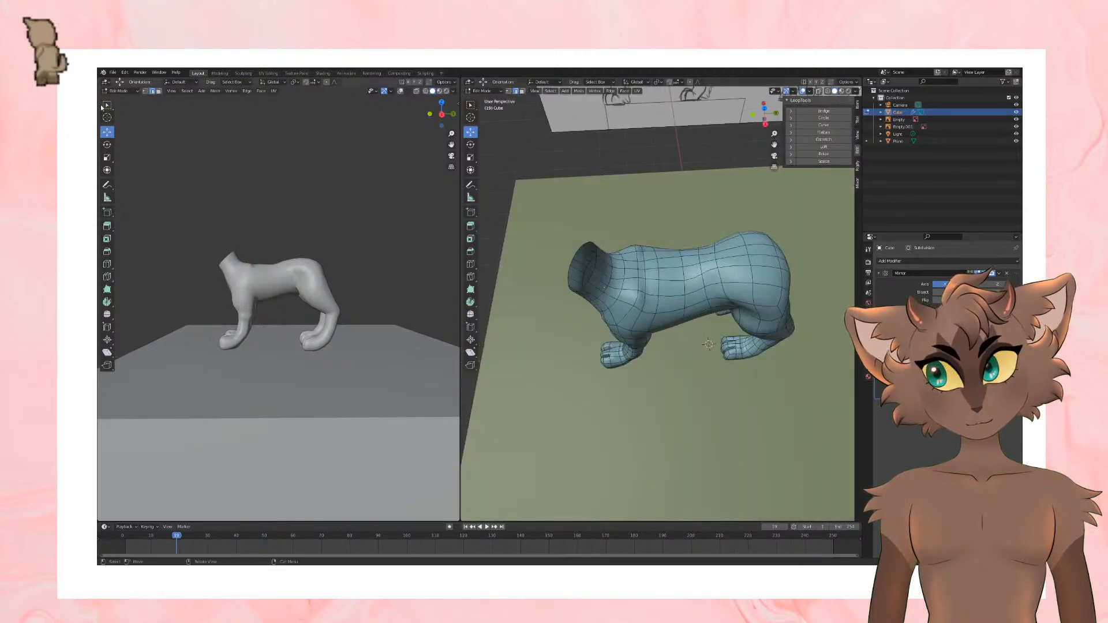
{"action": "left_click", "coordinate": [145, 92]}
{"action": "scroll", "coordinate": [606, 326], "scroll_direction": "up", "scroll_amount": 2}
{"action": "middle_click_drag", "start_coordinate": [604, 326], "coordinate": [681, 327]}
{"action": "key", "text": "g"}
{"action": "left_click", "coordinate": [695, 299]}
{"action": "key", "text": "g"}
{"action": "left_click", "coordinate": [567, 300]}
{"action": "key", "text": "g"}
{"action": "left_click", "coordinate": [629, 329]}
{"action": "key", "text": "g"}
{"action": "left_click", "coordinate": [664, 304]}
{"action": "left_click_drag", "start_coordinate": [677, 324], "coordinate": [686, 318]}
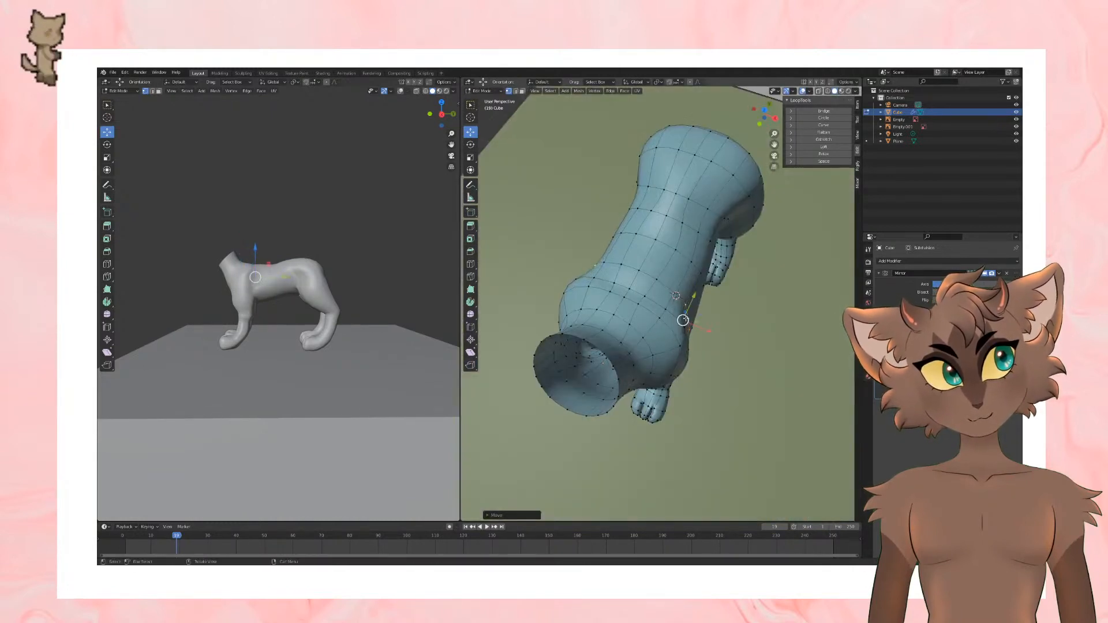
Step: Move the vertices on the lower flank behind the front leg to reshape the side of the belly
{"action": "mouse_move", "coordinate": [707, 345]}
{"action": "middle_mouse_down"}
{"action": "mouse_move", "coordinate": [662, 280]}
{"action": "mouse_move", "coordinate": [700, 348]}
{"action": "mouse_move", "coordinate": [696, 316]}
{"action": "mouse_move", "coordinate": [701, 388]}
{"action": "middle_mouse_up"}
{"action": "left_click", "coordinate": [670, 287]}
{"action": "left_click", "coordinate": [666, 304], "text": "shift"}
{"action": "left_click", "coordinate": [690, 343], "text": "shift"}
{"action": "left_click_drag", "start_coordinate": [695, 300], "coordinate": [695, 290]}
{"action": "middle_click_drag", "start_coordinate": [694, 290], "coordinate": [733, 333]}
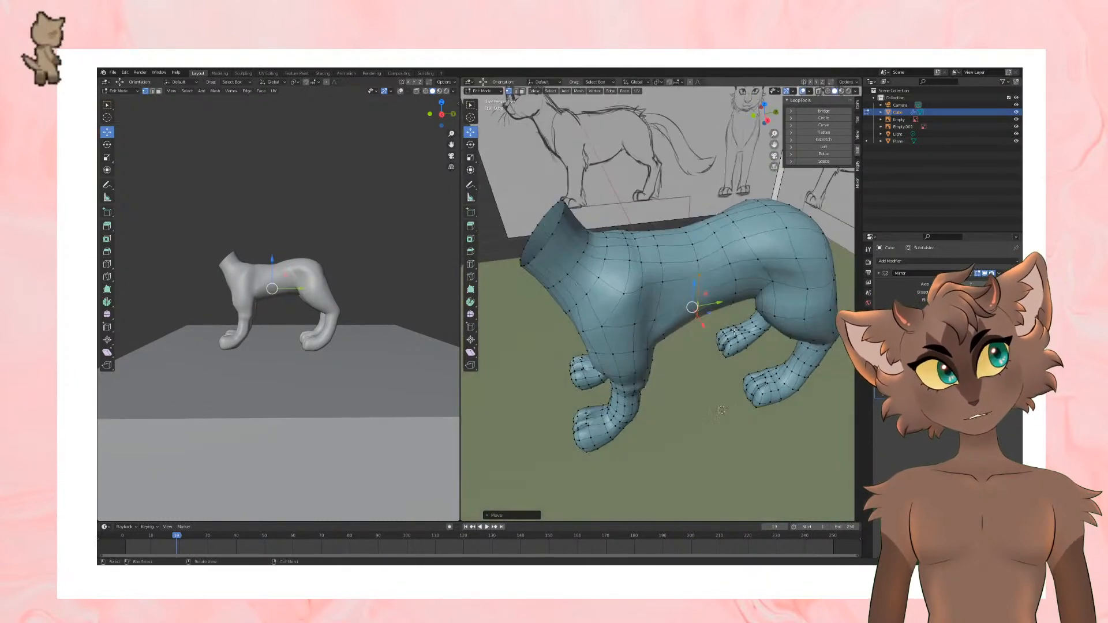
Step: Adjust the vertices along the flank and middle of the back, and check the smooth body in Object Mode
{"action": "middle_click_drag", "start_coordinate": [694, 259], "coordinate": [725, 287]}
{"action": "left_click_drag", "start_coordinate": [722, 302], "coordinate": [712, 282]}
{"action": "left_click", "coordinate": [690, 259]}
{"action": "scroll", "coordinate": [711, 230], "scroll_direction": "down", "scroll_amount": 2}
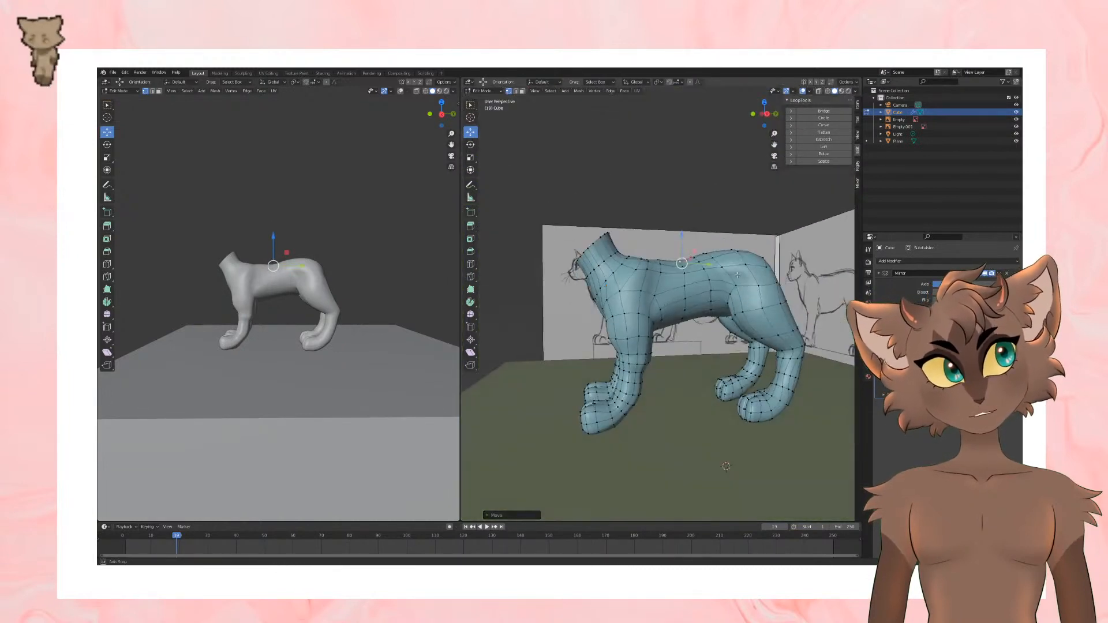
{"action": "middle_click_drag", "start_coordinate": [742, 273], "coordinate": [691, 375]}
{"action": "key", "text": "Tab"}
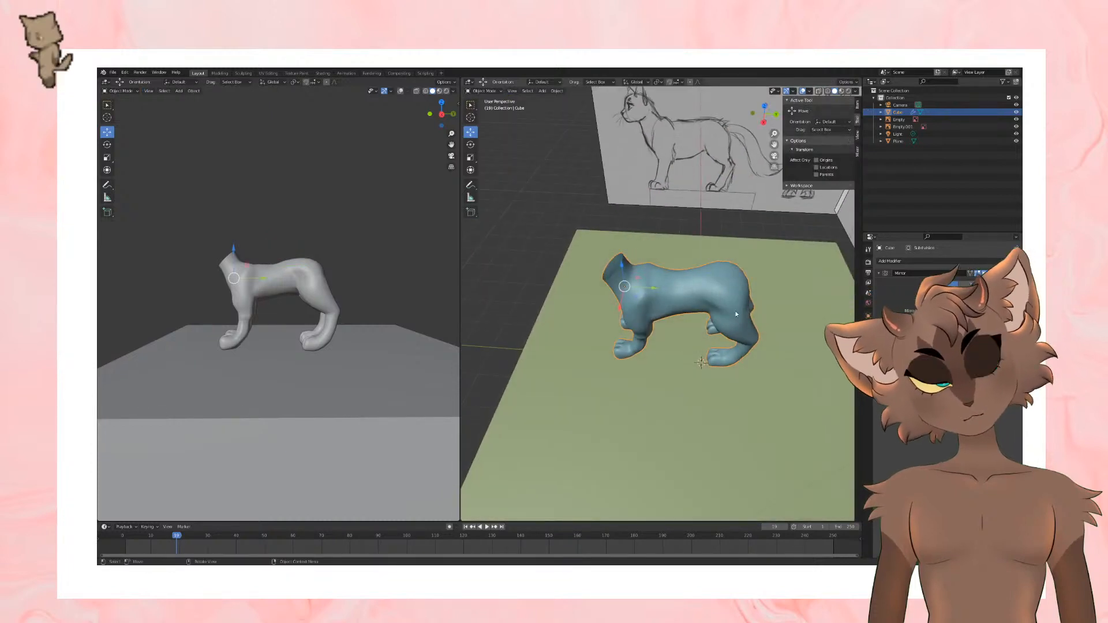
{"action": "scroll", "coordinate": [735, 315], "scroll_direction": "up", "scroll_amount": 3}
{"action": "middle_click_drag", "start_coordinate": [736, 314], "coordinate": [681, 284]}
Step: Return to Edit Mode and reposition vertices on the outer hip and around the shoulder to refine the body contour
{"action": "key", "text": "Tab"}
{"action": "middle_click_drag", "start_coordinate": [759, 281], "coordinate": [669, 304], "text": "shift"}
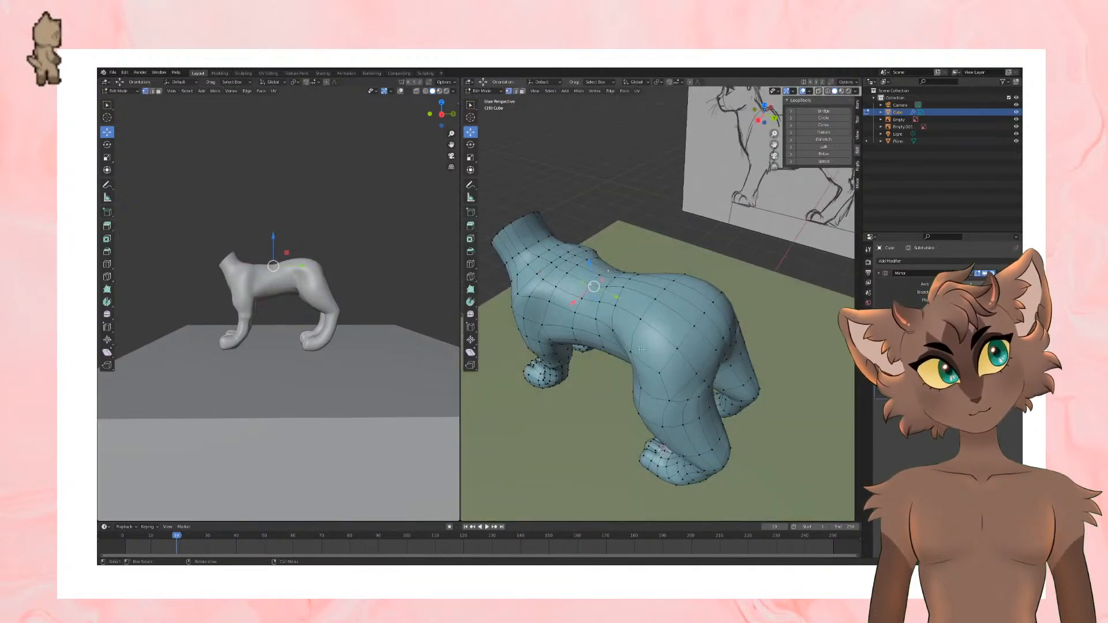
{"action": "middle_click_drag", "start_coordinate": [682, 341], "coordinate": [746, 323]}
{"action": "left_click", "coordinate": [730, 294]}
{"action": "left_click_drag", "start_coordinate": [746, 324], "coordinate": [739, 305]}
{"action": "middle_click_drag", "start_coordinate": [739, 304], "coordinate": [634, 314]}
{"action": "left_click_drag", "start_coordinate": [568, 262], "coordinate": [578, 270]}
{"action": "left_click", "coordinate": [576, 258]}
{"action": "left_click", "coordinate": [753, 292]}
{"action": "middle_click_drag", "start_coordinate": [583, 269], "coordinate": [757, 358]}
{"action": "left_click_drag", "start_coordinate": [758, 370], "coordinate": [759, 373]}
{"action": "left_click", "coordinate": [758, 359]}
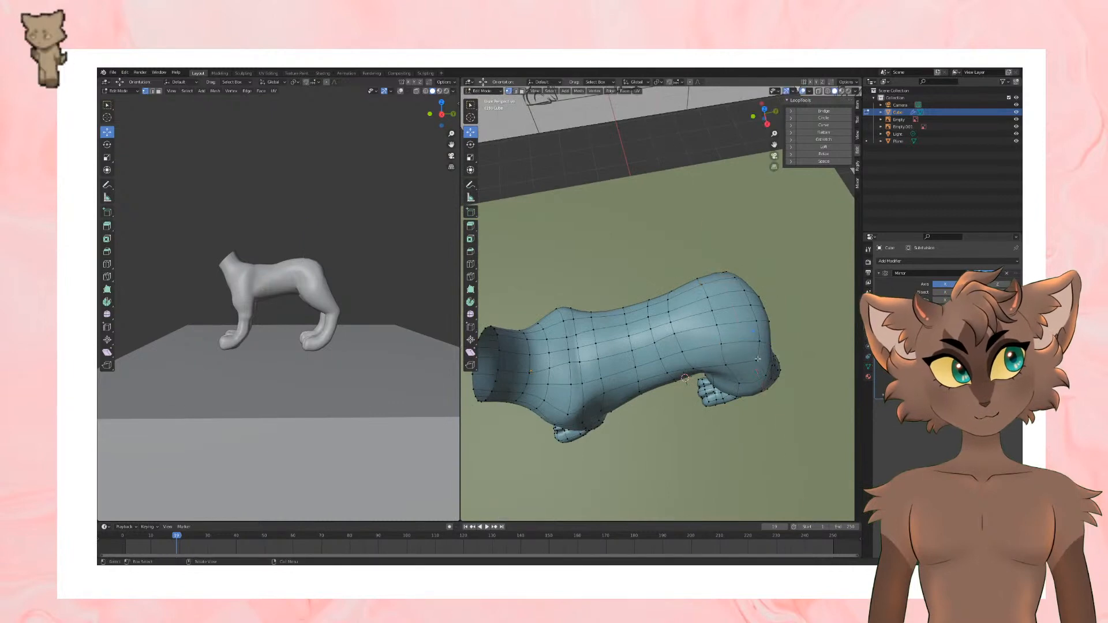
Step: Undo the last move, then reposition the vertices on top of the rump while viewing the cat's body from behind
{"action": "key", "text": "ctrl+z"}
{"action": "middle_click_drag", "start_coordinate": [758, 368], "coordinate": [598, 277]}
{"action": "left_click_drag", "start_coordinate": [559, 244], "coordinate": [566, 242]}
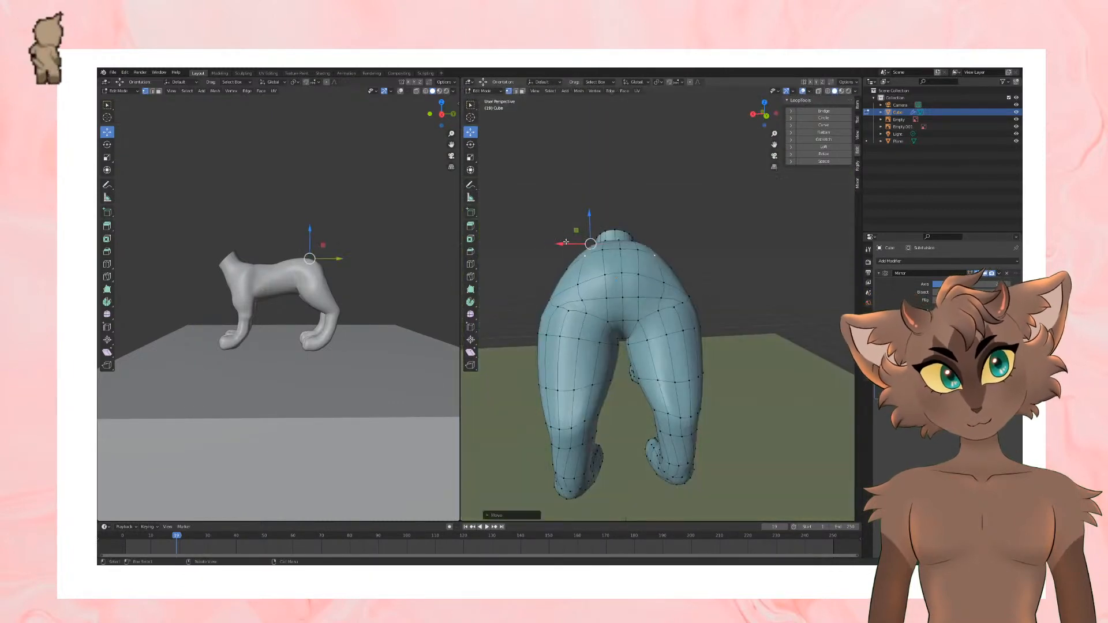
{"action": "middle_click_drag", "start_coordinate": [566, 242], "coordinate": [598, 234]}
{"action": "left_click", "coordinate": [617, 276]}
{"action": "left_click", "coordinate": [615, 276]}
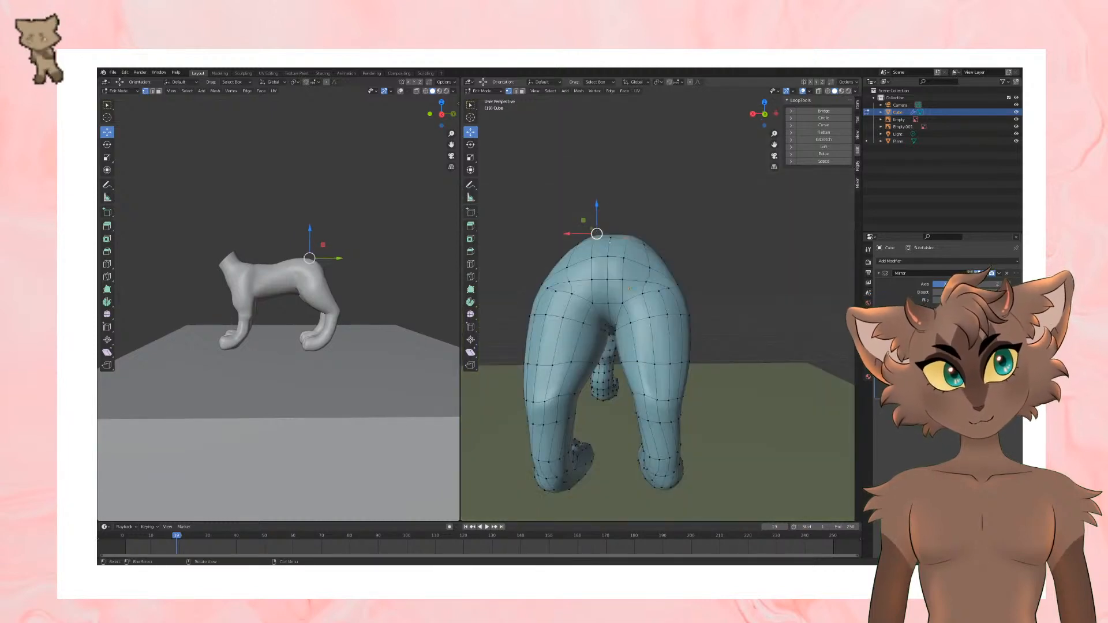
{"action": "left_click_drag", "start_coordinate": [598, 233], "coordinate": [599, 242]}
{"action": "middle_click_drag", "start_coordinate": [598, 242], "coordinate": [639, 280]}
Step: Move vertices on the lower back in front of the hips to raise and reshape the spine
{"action": "left_click", "coordinate": [635, 286]}
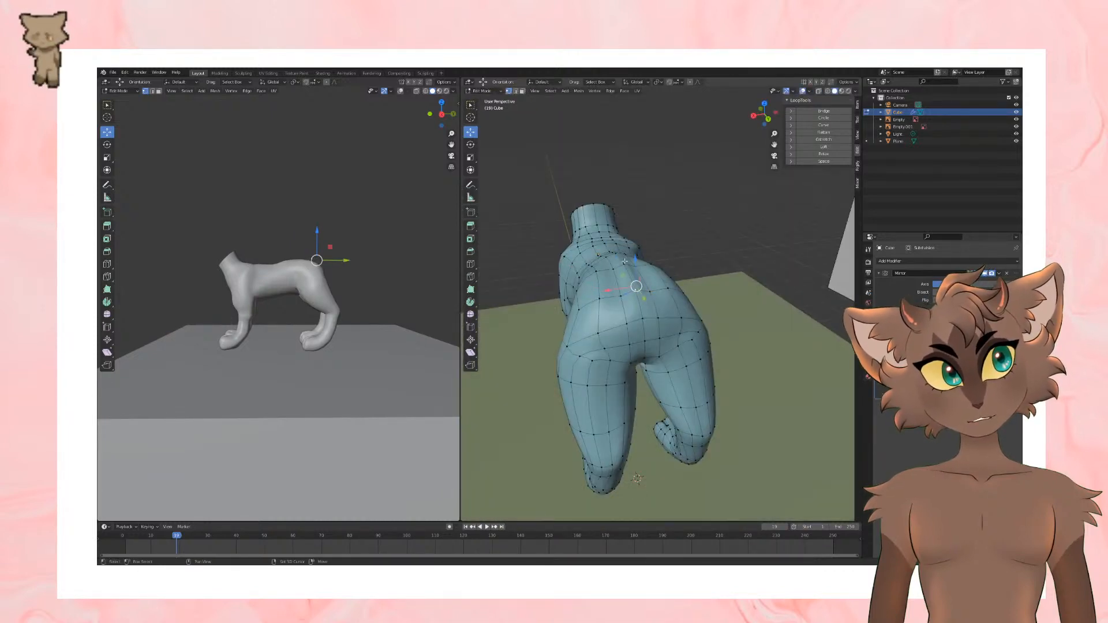
{"action": "left_click_drag", "start_coordinate": [629, 255], "coordinate": [629, 252]}
{"action": "mouse_move", "coordinate": [666, 277]}
{"action": "middle_mouse_down"}
{"action": "mouse_move", "coordinate": [724, 260]}
{"action": "mouse_move", "coordinate": [728, 296]}
{"action": "middle_mouse_up"}
{"action": "left_click", "coordinate": [648, 260]}
{"action": "middle_click_drag", "start_coordinate": [646, 254], "coordinate": [683, 255]}
{"action": "left_click_drag", "start_coordinate": [672, 241], "coordinate": [672, 239]}
{"action": "middle_click_drag", "start_coordinate": [671, 250], "coordinate": [649, 242]}
Step: Lower the vertices along the middle of the back and compare the result with the smooth body in Object Mode
{"action": "left_click", "coordinate": [642, 258]}
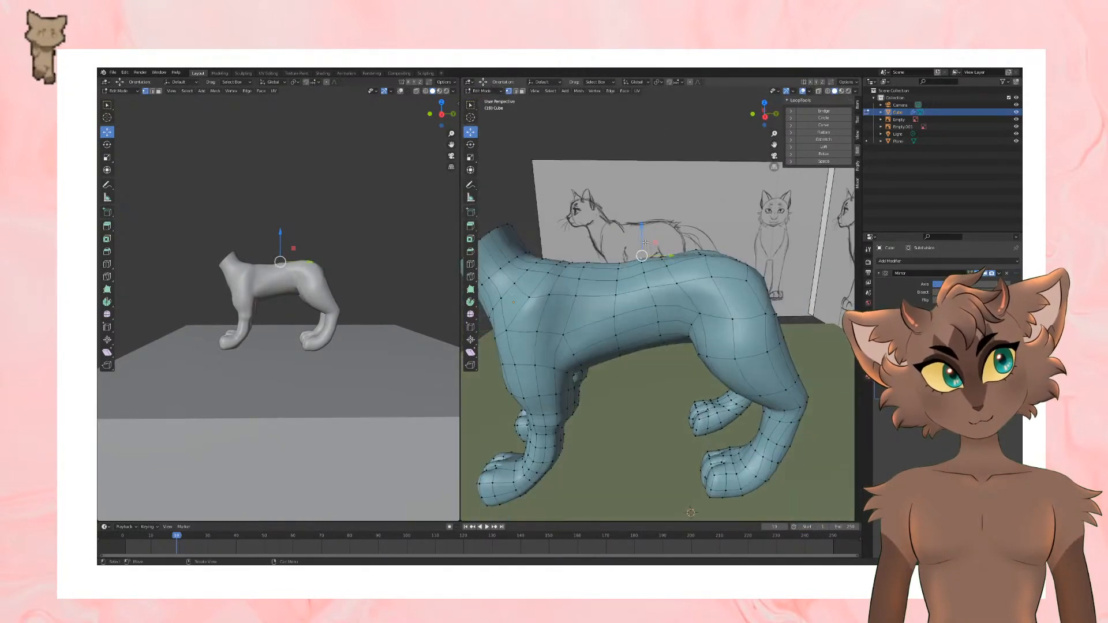
{"action": "left_click_drag", "start_coordinate": [642, 241], "coordinate": [644, 256]}
{"action": "left_click", "coordinate": [643, 268]}
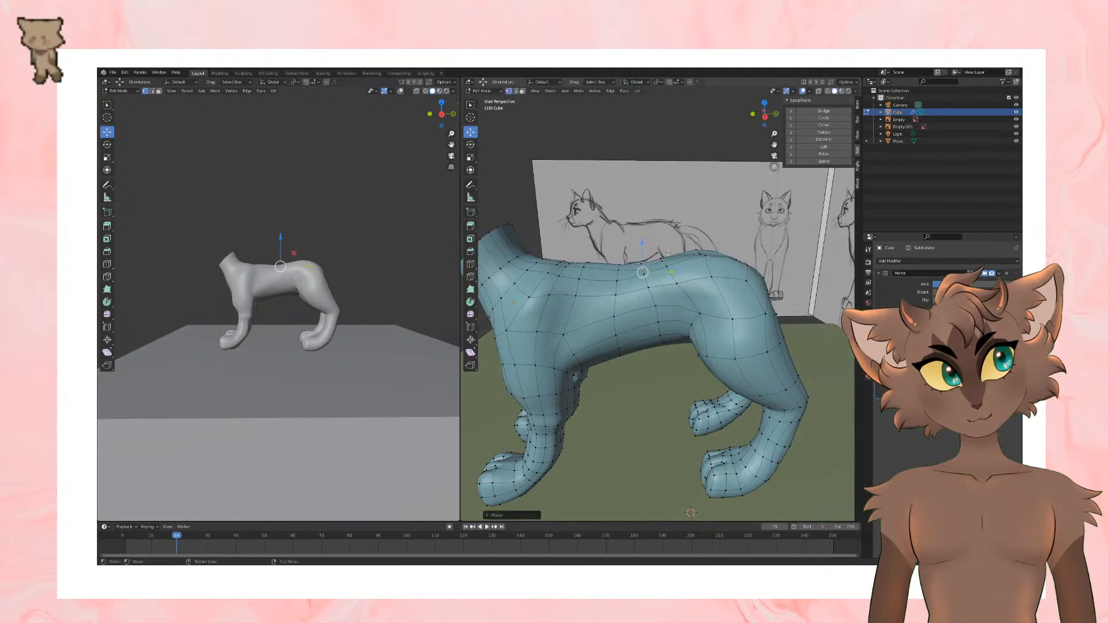
{"action": "middle_click_drag", "start_coordinate": [668, 253], "coordinate": [633, 350]}
{"action": "scroll", "coordinate": [730, 280], "scroll_direction": "down", "scroll_amount": 4}
{"action": "key", "text": "Tab"}
{"action": "key", "text": "Tab"}
Step: Adjust a vertex on the back just ahead of the hips, and check the smooth body in Object Mode
{"action": "scroll", "coordinate": [666, 324], "scroll_direction": "up", "scroll_amount": 3}
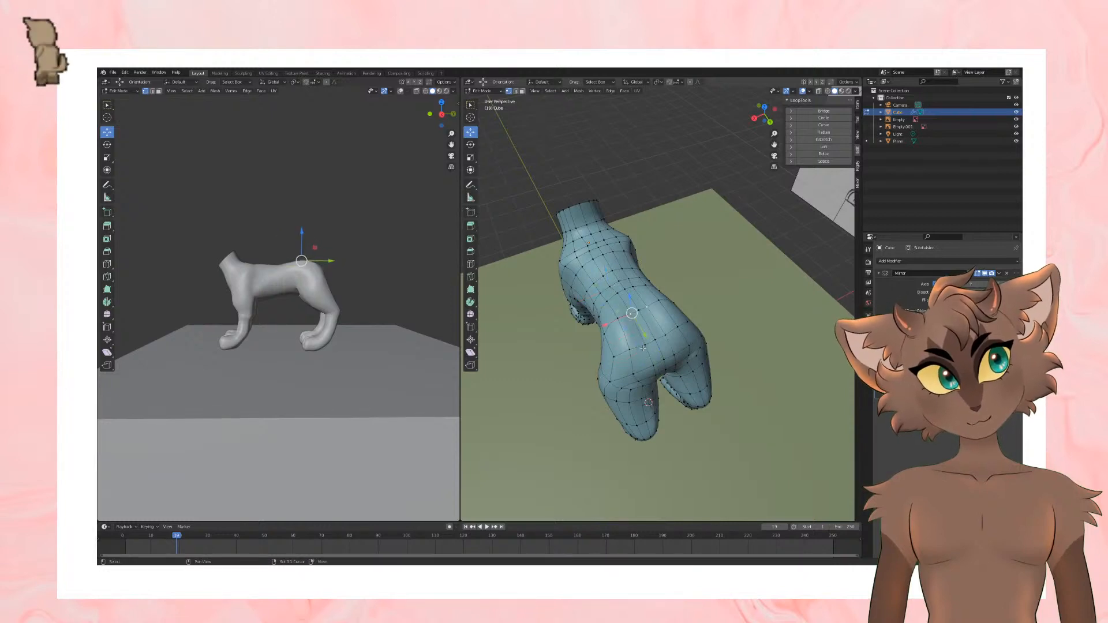
{"action": "middle_click_drag", "start_coordinate": [631, 321], "coordinate": [655, 254]}
{"action": "left_click_drag", "start_coordinate": [657, 239], "coordinate": [661, 240]}
{"action": "mouse_move", "coordinate": [661, 239]}
{"action": "middle_mouse_down"}
{"action": "mouse_move", "coordinate": [684, 320]}
{"action": "mouse_move", "coordinate": [729, 337]}
{"action": "mouse_move", "coordinate": [645, 302]}
{"action": "mouse_move", "coordinate": [701, 285]}
{"action": "mouse_move", "coordinate": [656, 265]}
{"action": "mouse_move", "coordinate": [698, 310]}
{"action": "mouse_move", "coordinate": [640, 297]}
{"action": "mouse_move", "coordinate": [687, 312]}
{"action": "mouse_move", "coordinate": [652, 349]}
{"action": "mouse_move", "coordinate": [771, 314]}
{"action": "middle_mouse_up"}
{"action": "key", "text": "Tab"}
{"action": "key", "text": "Tab"}
{"action": "key", "text": "Tab"}
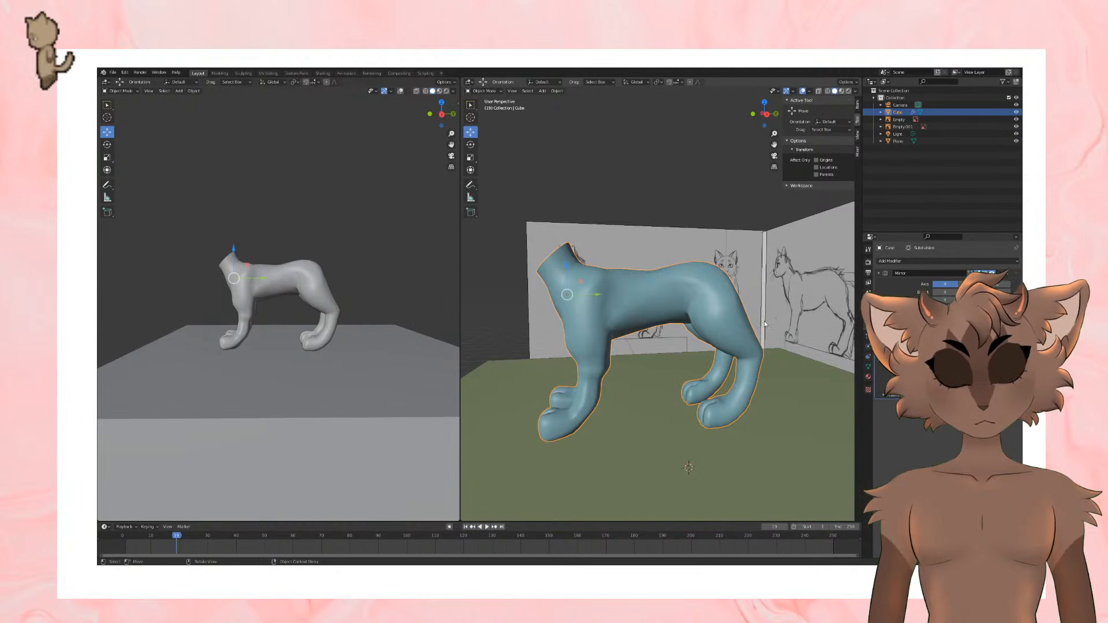
Step: In the right side view, add a loop cut around the thigh of the hind leg, scale it and shift it slightly forward
{"action": "key", "text": "KP_3"}
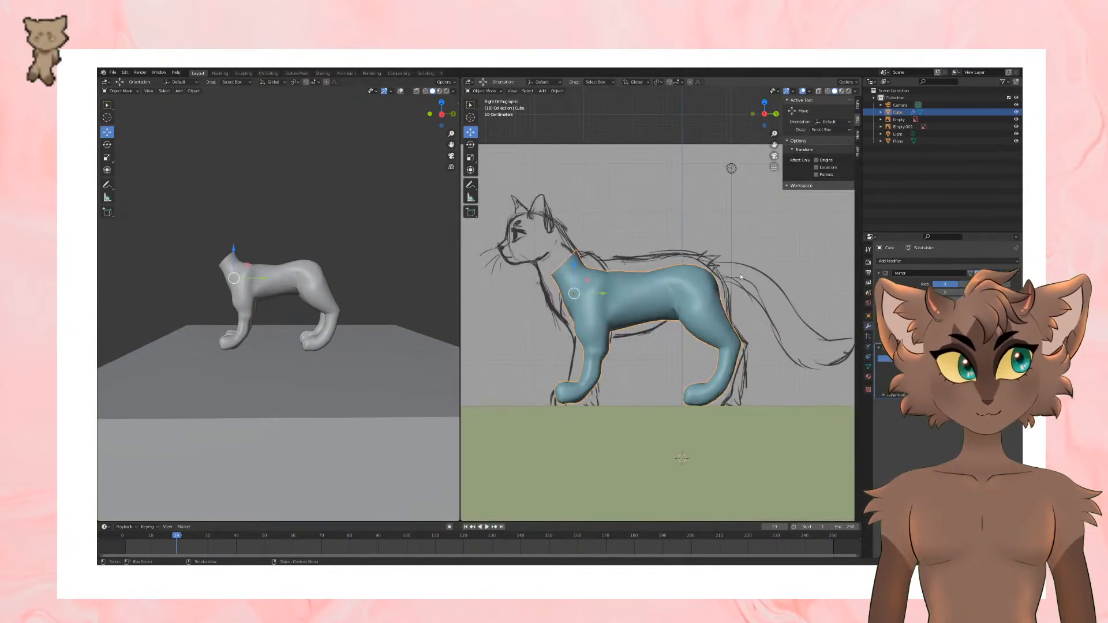
{"action": "key", "text": "Tab"}
{"action": "middle_click_drag", "start_coordinate": [741, 277], "coordinate": [724, 280], "text": "shift"}
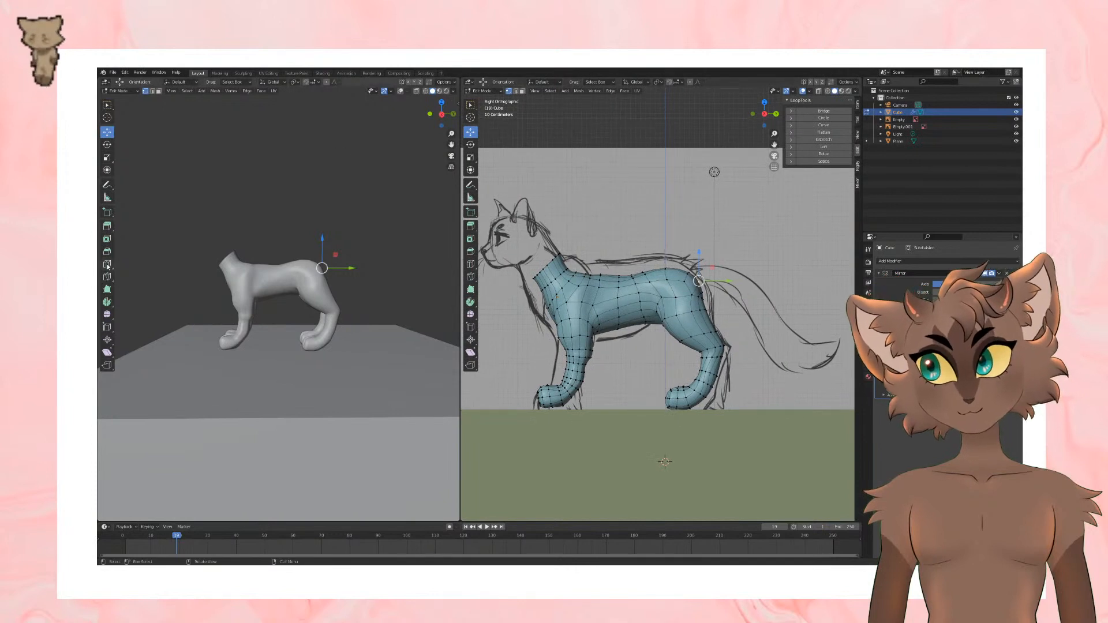
{"action": "left_click", "coordinate": [108, 266]}
{"action": "left_click", "coordinate": [693, 327]}
{"action": "key", "text": "s"}
{"action": "left_click", "coordinate": [742, 306]}
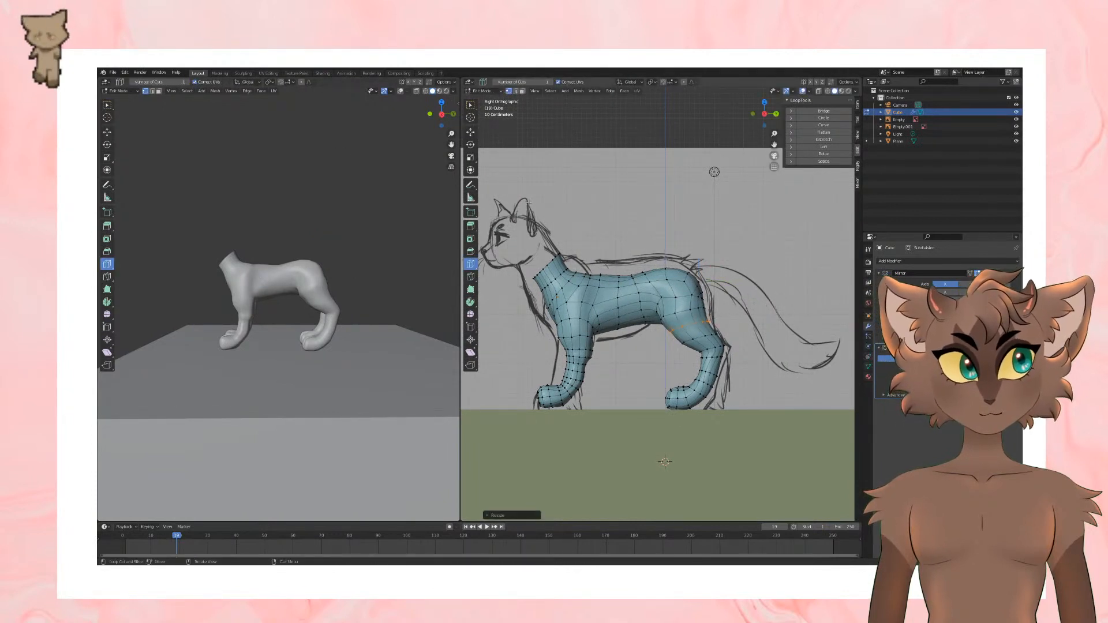
{"action": "left_click", "coordinate": [470, 133]}
{"action": "left_click_drag", "start_coordinate": [720, 326], "coordinate": [715, 328]}
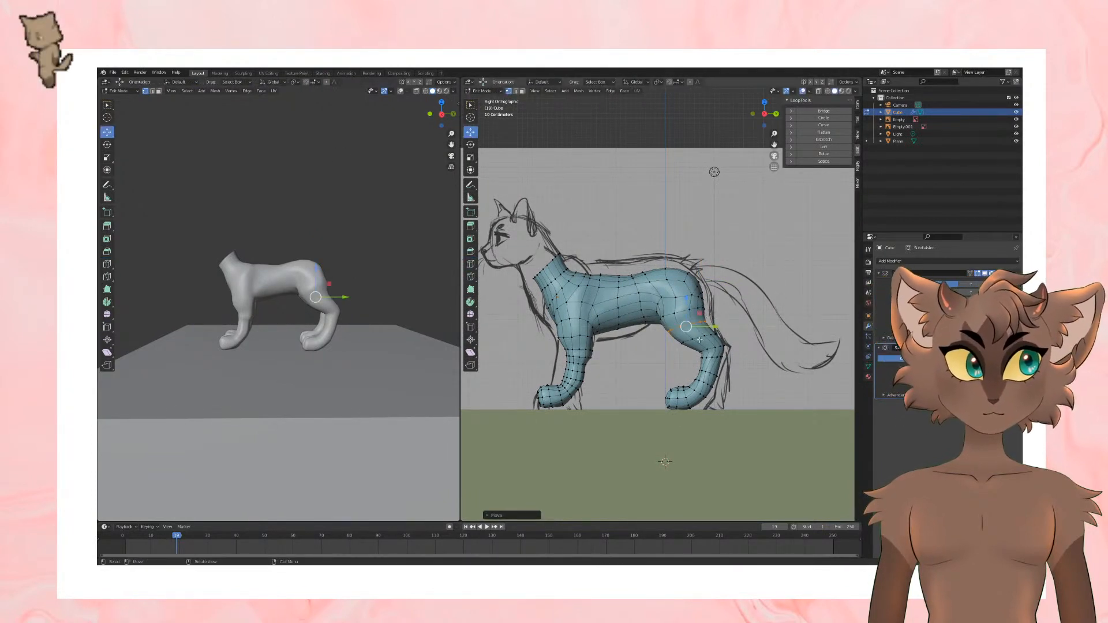
Step: With edge selection, scale the edge loop on the lower thigh above the hock, and check the silhouette against the sketch in Object Mode
{"action": "left_click", "coordinate": [152, 91]}
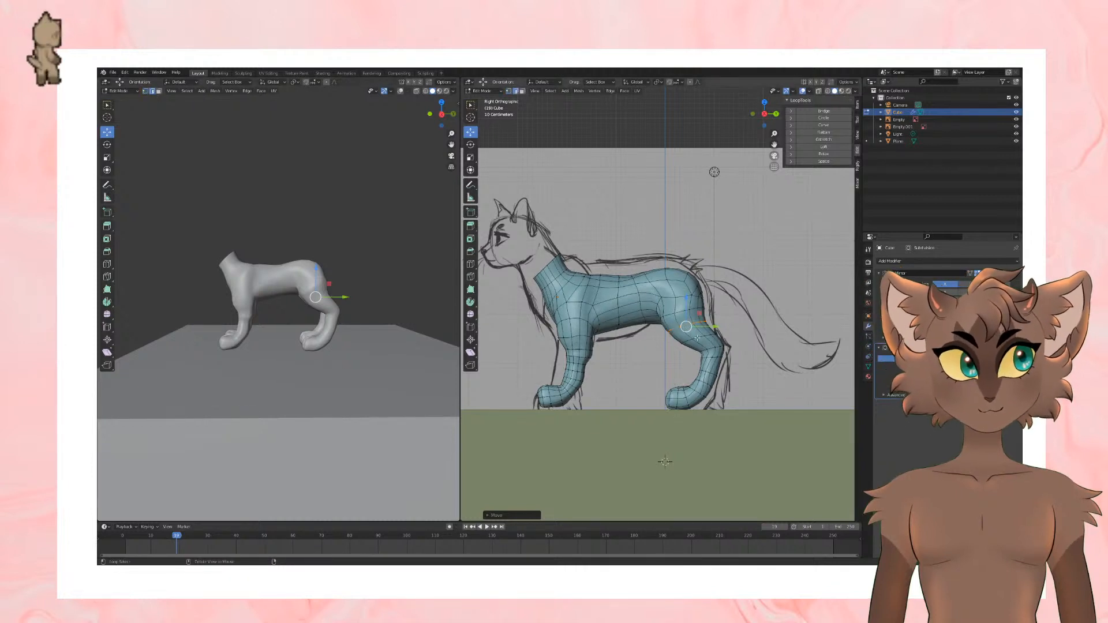
{"action": "left_click", "coordinate": [697, 338], "text": "alt"}
{"action": "key", "text": "s"}
{"action": "left_click", "coordinate": [739, 323]}
{"action": "key", "text": "s"}
{"action": "left_click", "coordinate": [760, 315]}
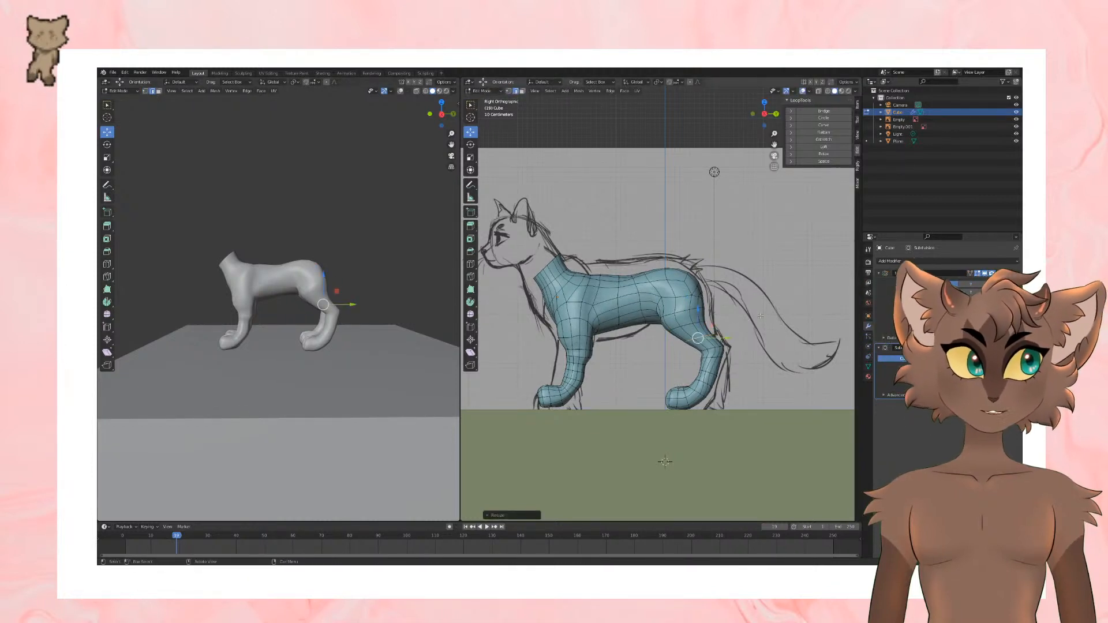
{"action": "key", "text": "Tab"}
{"action": "key", "text": "Tab"}
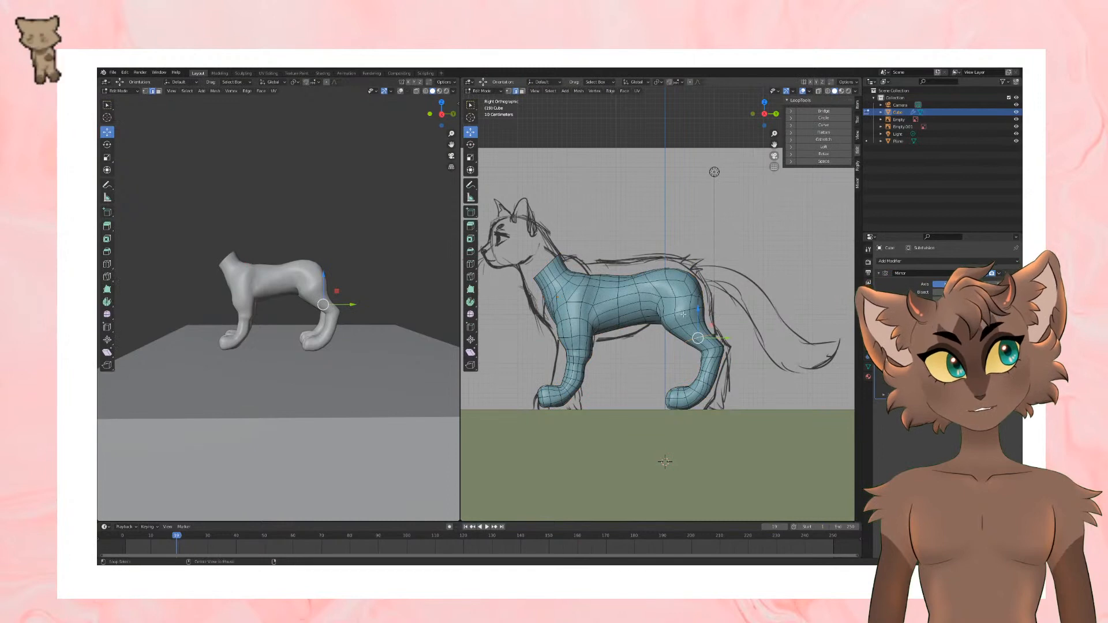
Step: Back in Edit Mode, scale the edge loop around the middle of the front leg, and review the leg in Object Mode
{"action": "key", "text": "Tab"}
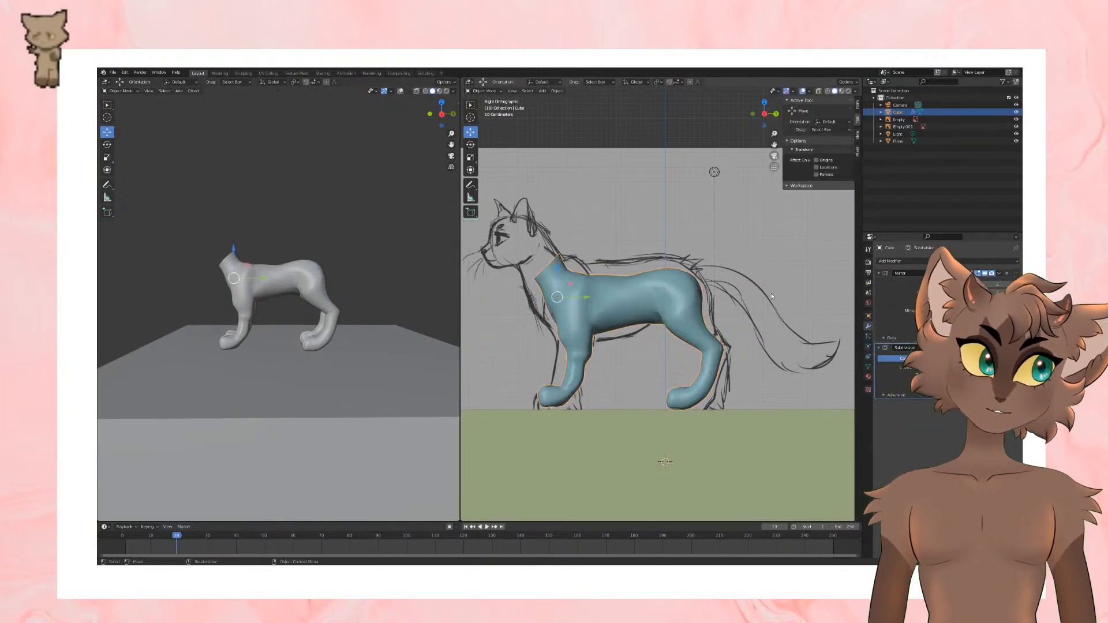
{"action": "key", "text": "Tab"}
{"action": "scroll", "coordinate": [634, 350], "scroll_direction": "up", "scroll_amount": 4}
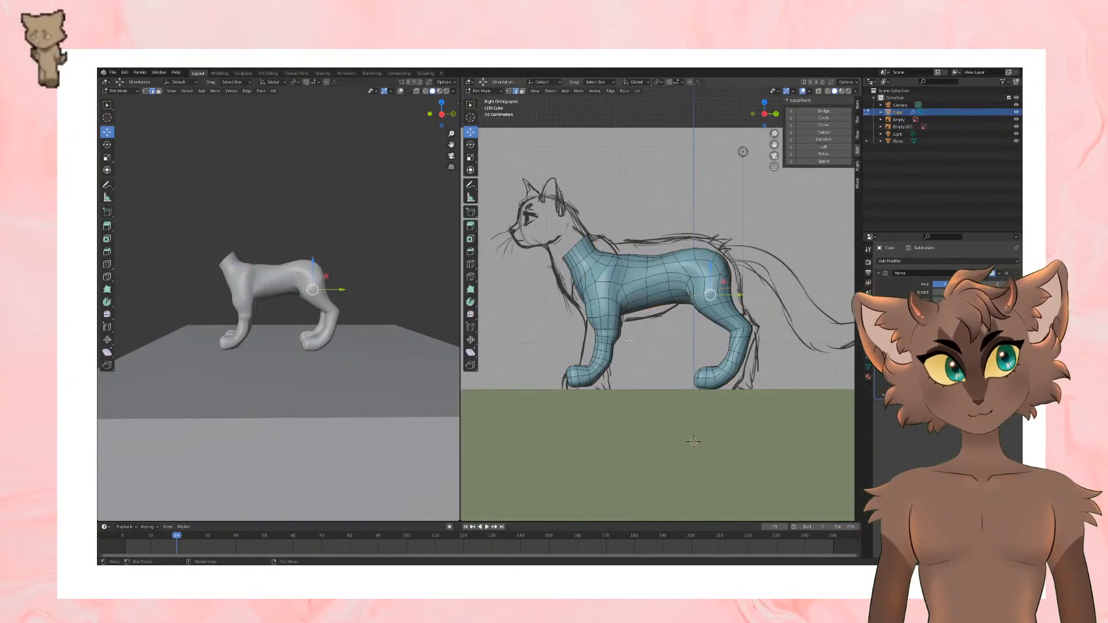
{"action": "middle_click_drag", "start_coordinate": [633, 350], "coordinate": [643, 347], "text": "shift"}
{"action": "left_click", "coordinate": [595, 353], "text": "alt"}
{"action": "key", "text": "s"}
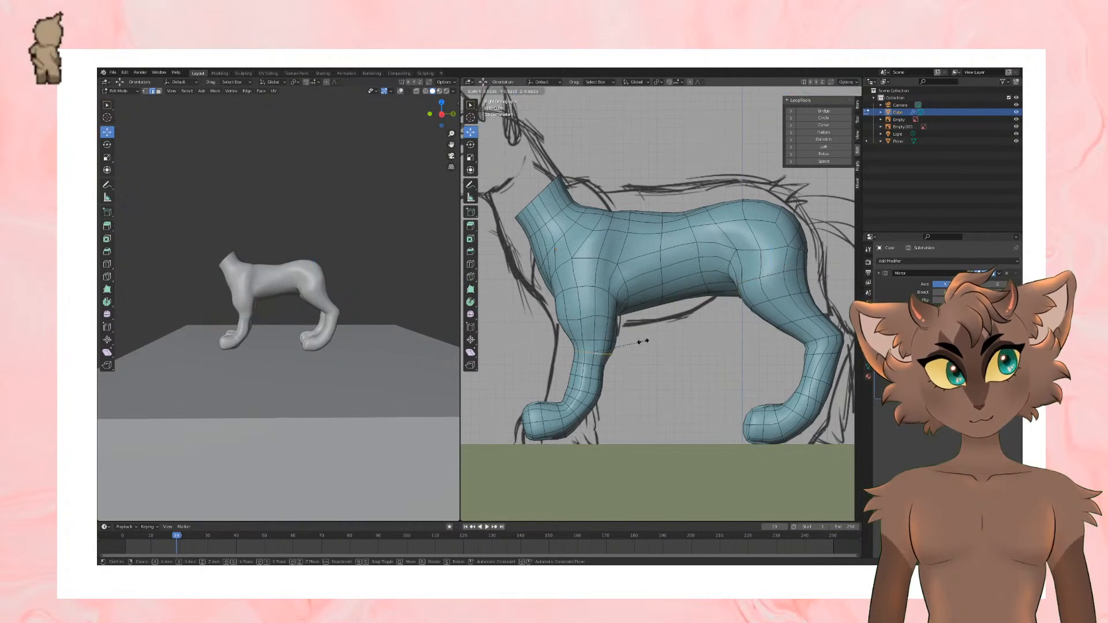
{"action": "left_click", "coordinate": [642, 342]}
{"action": "key", "text": "s"}
{"action": "left_click", "coordinate": [633, 349]}
{"action": "left_click", "coordinate": [600, 378], "text": "alt"}
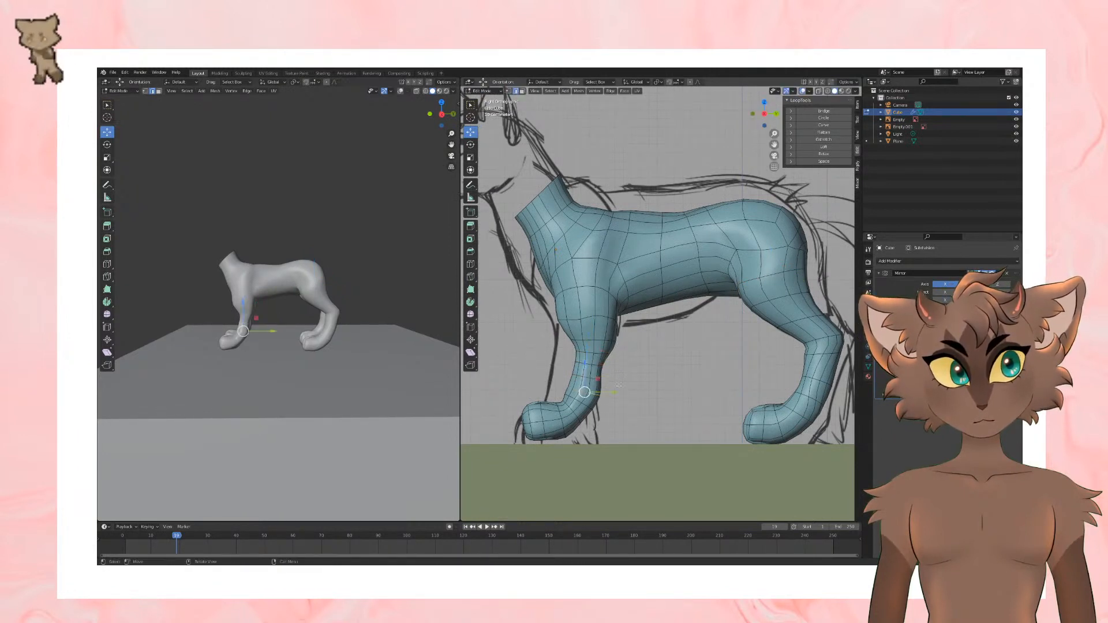
{"action": "key", "text": "Tab"}
{"action": "scroll", "coordinate": [652, 365], "scroll_direction": "down", "scroll_amount": 3}
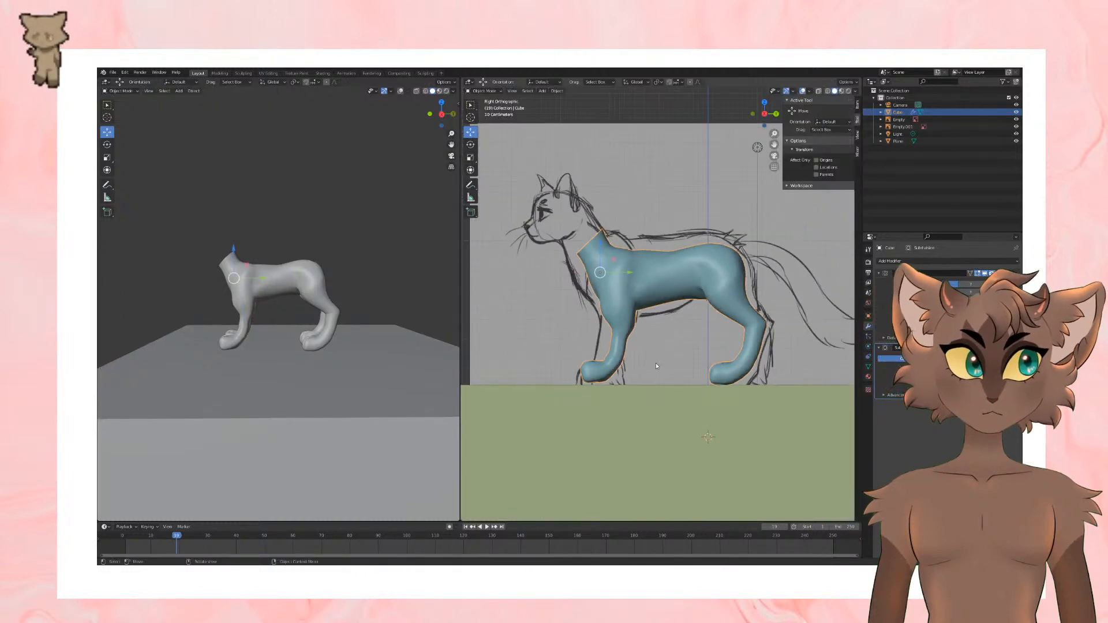
Step: Resize and adjust the edge loops on the lower front leg above the paw to match the sketch
{"action": "scroll", "coordinate": [664, 355], "scroll_direction": "up", "scroll_amount": 1}
{"action": "key", "text": "Tab"}
{"action": "scroll", "coordinate": [650, 345], "scroll_direction": "up", "scroll_amount": 1}
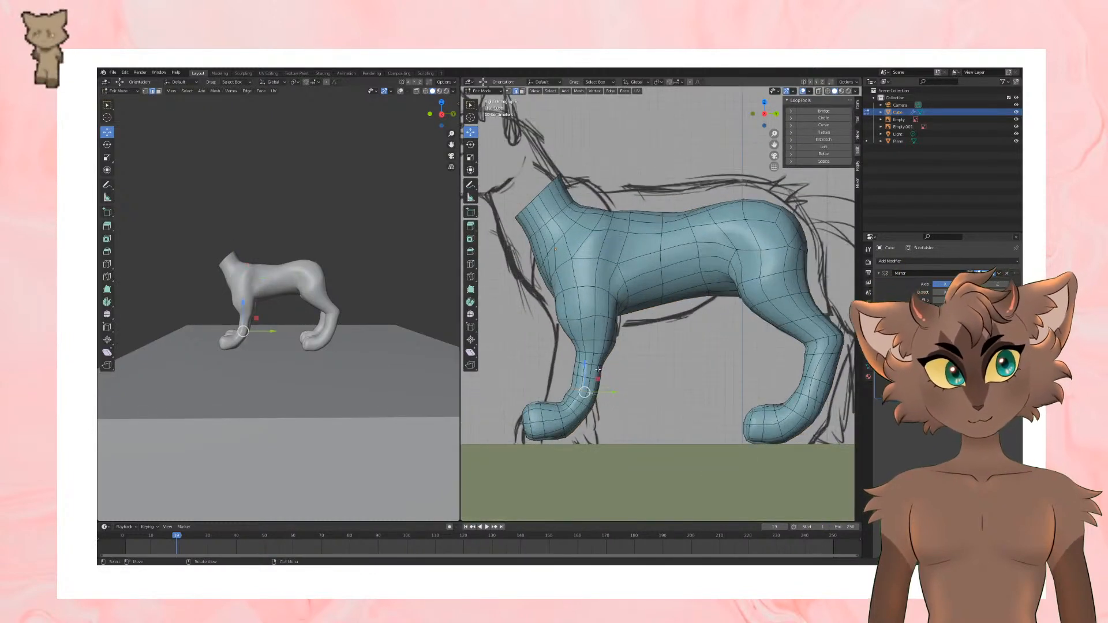
{"action": "left_click", "coordinate": [600, 365], "text": "alt"}
{"action": "key", "text": "s"}
{"action": "left_click", "coordinate": [616, 363]}
{"action": "left_click_drag", "start_coordinate": [617, 364], "coordinate": [617, 377]}
{"action": "left_click", "coordinate": [597, 378], "text": "alt"}
{"action": "left_click", "coordinate": [617, 377]}
{"action": "scroll", "coordinate": [672, 349], "scroll_direction": "down", "scroll_amount": 3}
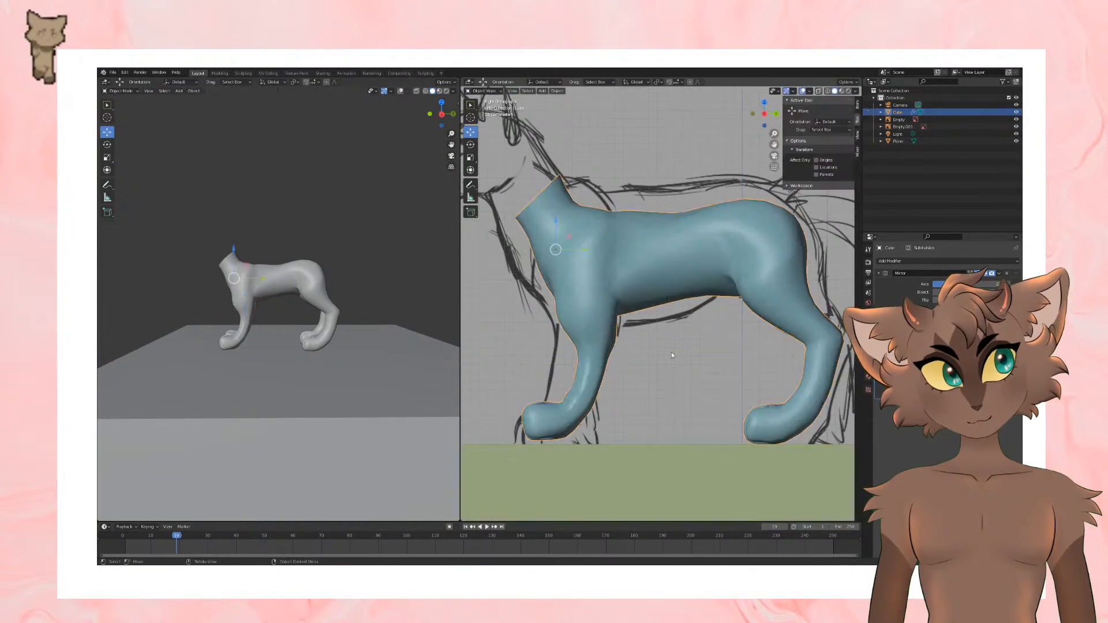
Step: Scale the edge loop at the elbow of the front leg and view the smooth body in Object Mode
{"action": "left_click", "coordinate": [609, 314], "text": "alt"}
{"action": "key", "text": "s"}
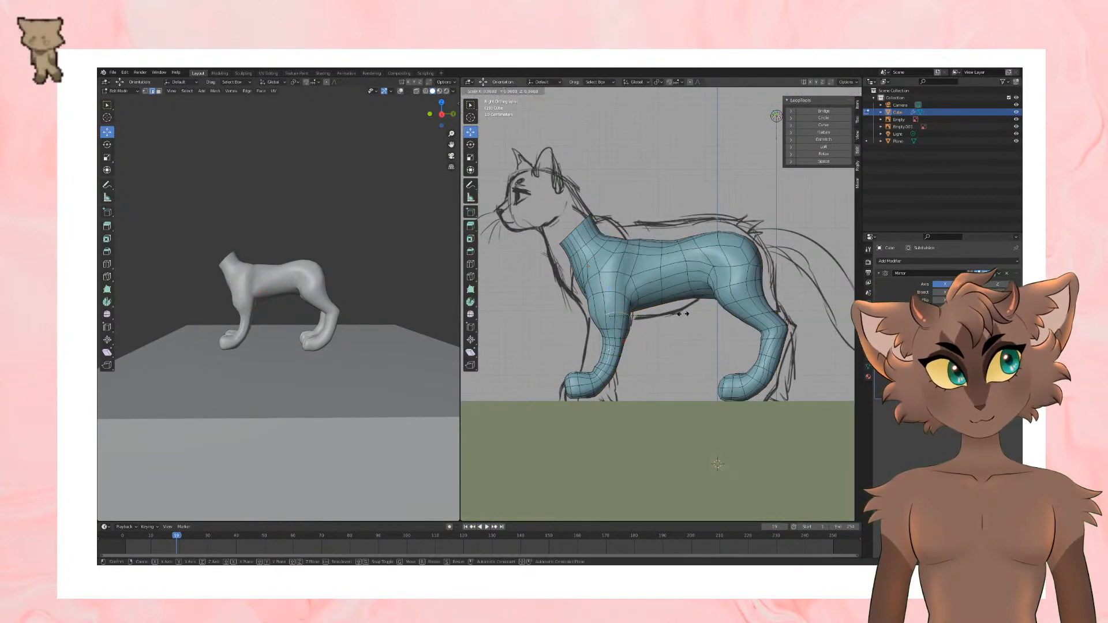
{"action": "left_click", "coordinate": [675, 316]}
{"action": "key", "text": "Tab"}
{"action": "mouse_move", "coordinate": [677, 316]}
{"action": "middle_mouse_down"}
{"action": "mouse_move", "coordinate": [757, 316]}
{"action": "mouse_move", "coordinate": [732, 371]}
{"action": "middle_mouse_up"}
Step: In Edit Mode, turn on face selection and X-ray, and select the faces around the base of the front paw
{"action": "key", "text": "Tab"}
{"action": "scroll", "coordinate": [731, 371], "scroll_direction": "up", "scroll_amount": 3}
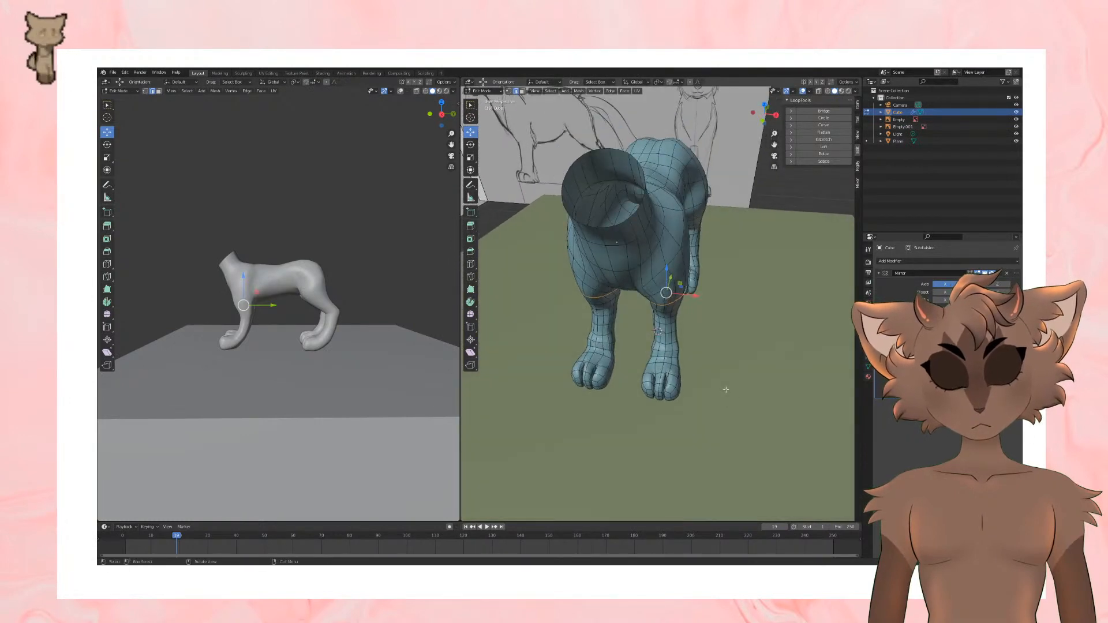
{"action": "left_click", "coordinate": [818, 92]}
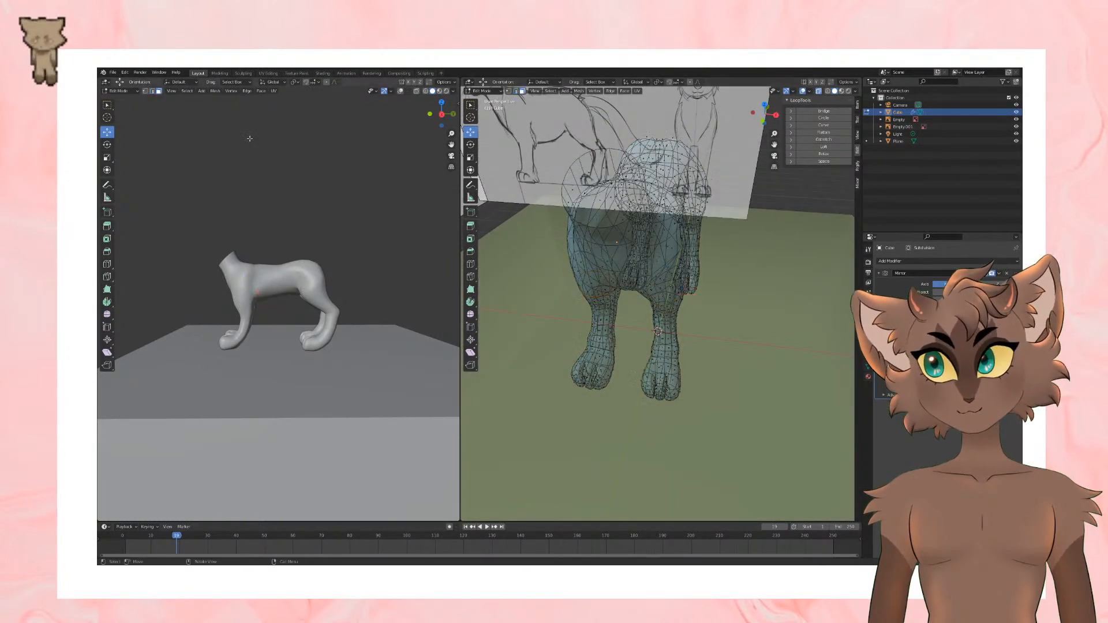
{"action": "scroll", "coordinate": [666, 416], "scroll_direction": "up", "scroll_amount": 2}
{"action": "left_click", "coordinate": [681, 410], "text": "alt"}
{"action": "middle_click_drag", "start_coordinate": [683, 412], "coordinate": [631, 384]}
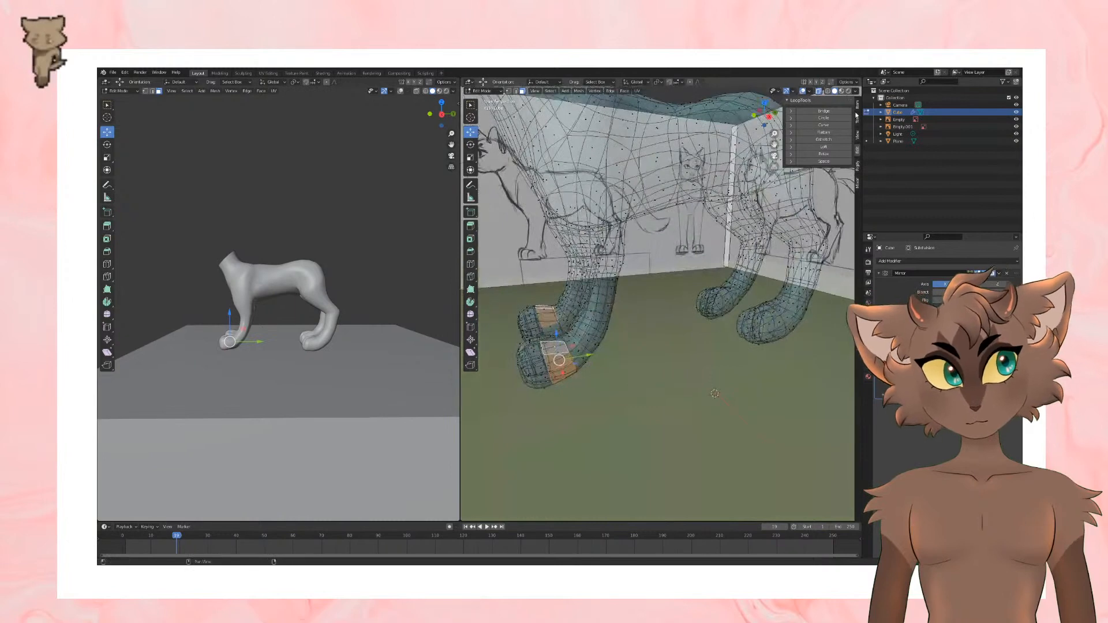
Step: Turn X-ray off, extend the face selection over the toes of the front paw, and inspect the paw from below
{"action": "left_click", "coordinate": [818, 91]}
{"action": "middle_click_drag", "start_coordinate": [693, 272], "coordinate": [773, 323]}
{"action": "left_click_drag", "start_coordinate": [679, 387], "coordinate": [756, 455], "text": "shift"}
{"action": "middle_click_drag", "start_coordinate": [753, 453], "coordinate": [695, 377]}
{"action": "left_click_drag", "start_coordinate": [532, 367], "coordinate": [556, 392], "text": "shift"}
{"action": "middle_click_drag", "start_coordinate": [559, 391], "coordinate": [718, 444]}
{"action": "scroll", "coordinate": [680, 448], "scroll_direction": "up", "scroll_amount": 1}
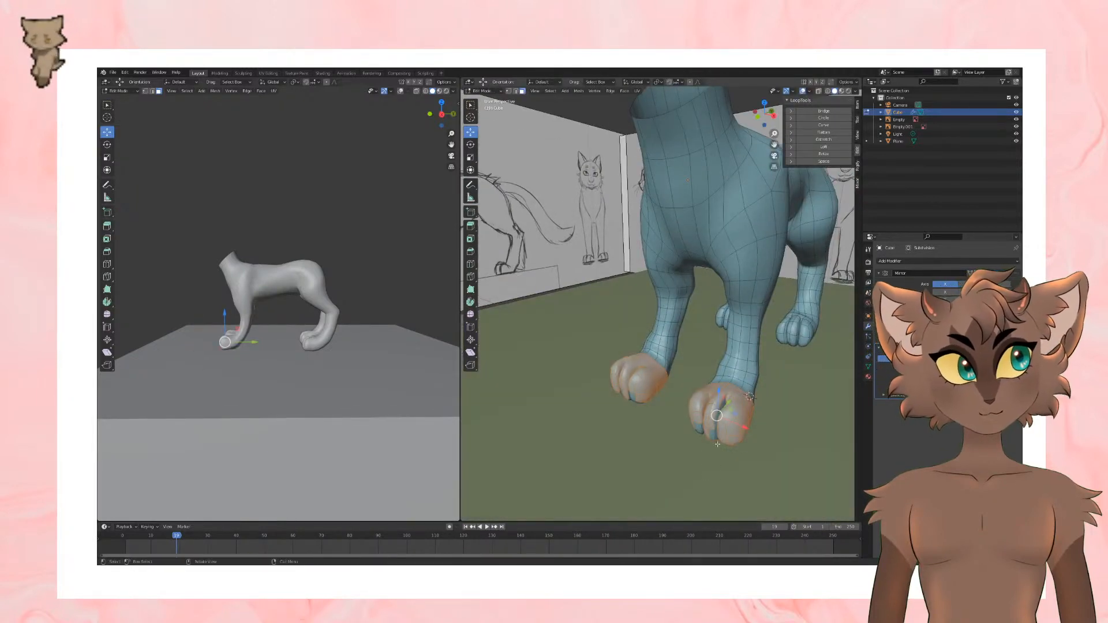
{"action": "left_click_drag", "start_coordinate": [718, 469], "coordinate": [728, 479]}
{"action": "middle_click_drag", "start_coordinate": [745, 470], "coordinate": [743, 400]}
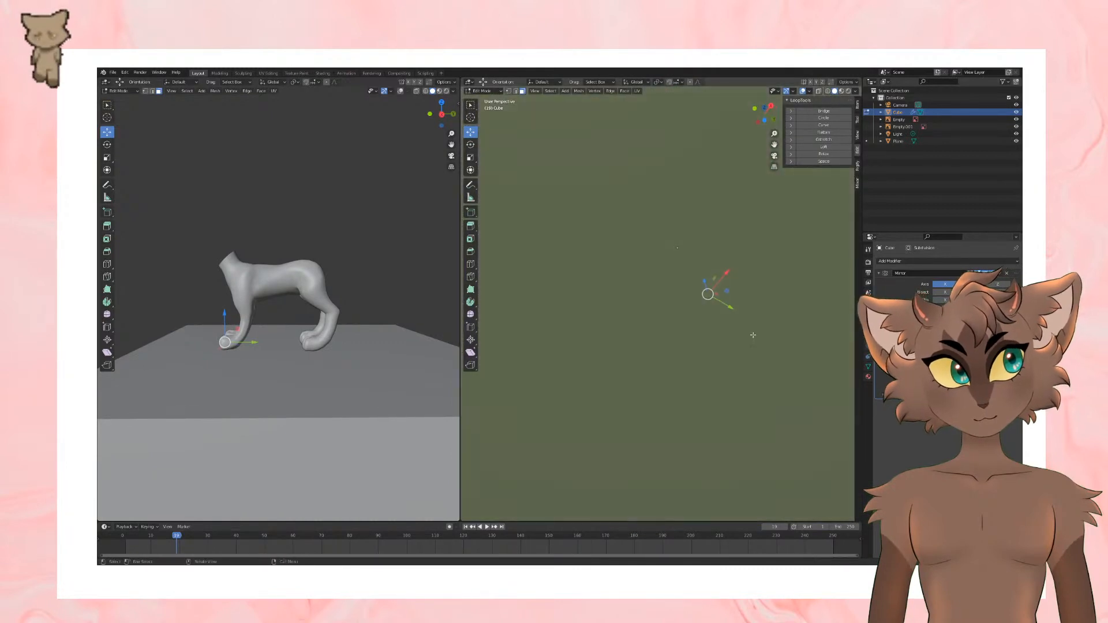
{"action": "middle_click_drag", "start_coordinate": [753, 335], "coordinate": [787, 151]}
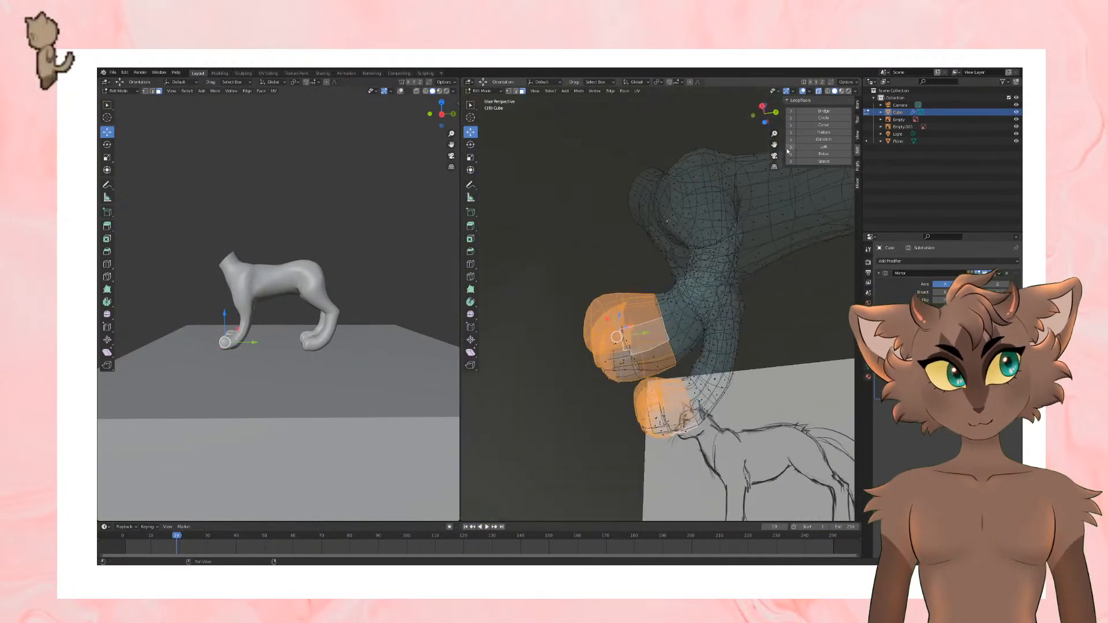
Step: In Object Mode, hide the ground plane, turn X-ray off and reselect the cat's body
{"action": "key", "text": "Tab"}
{"action": "middle_click_drag", "start_coordinate": [607, 217], "coordinate": [639, 321]}
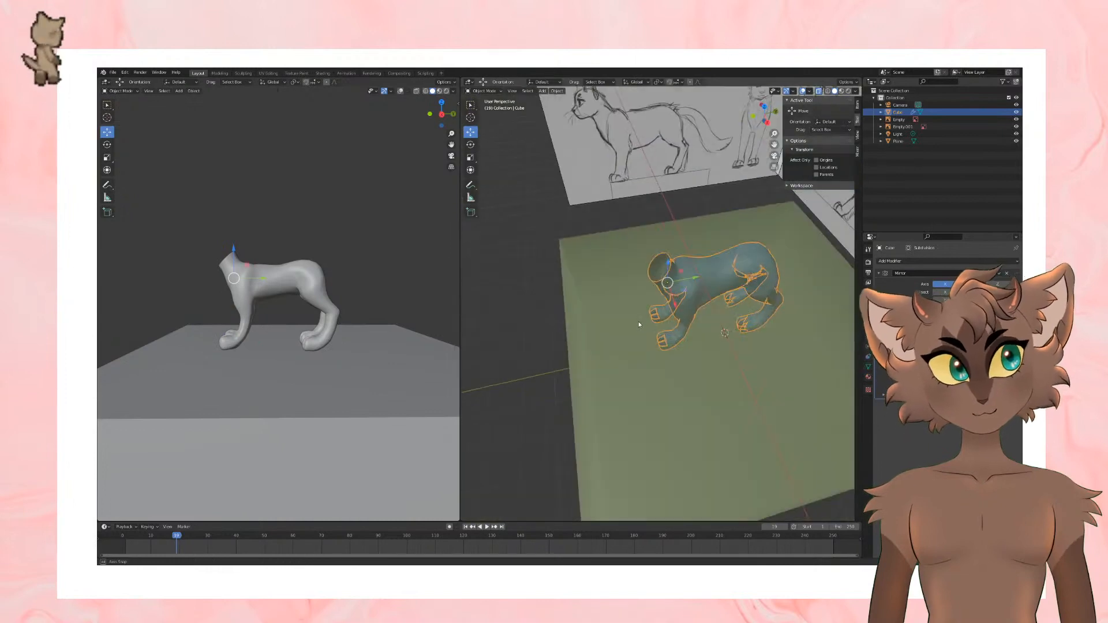
{"action": "left_click", "coordinate": [603, 392]}
{"action": "key", "text": "h"}
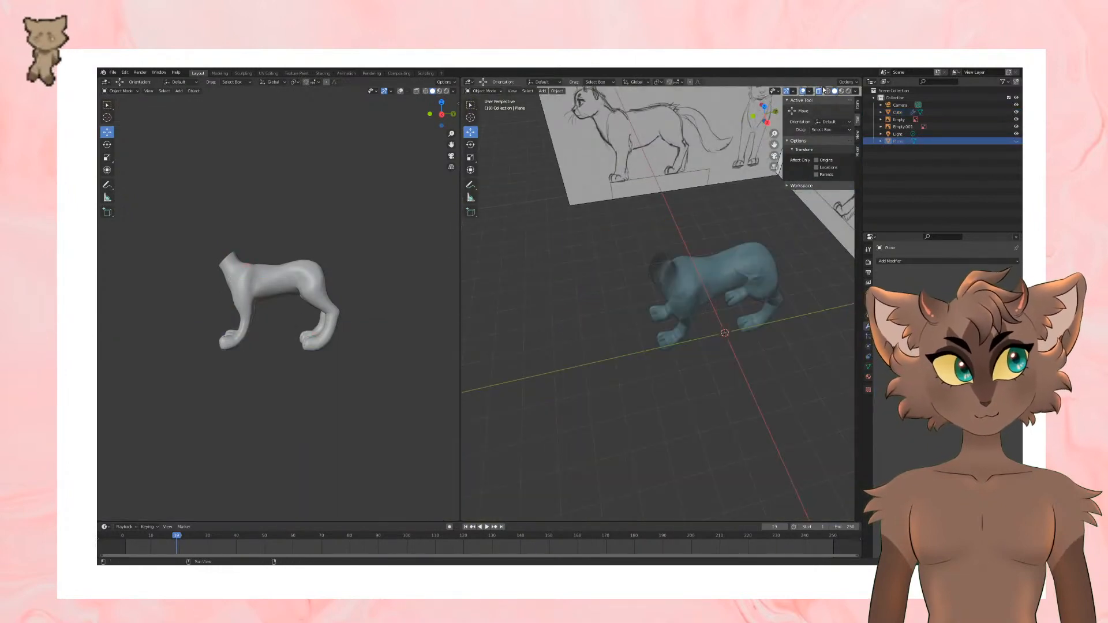
{"action": "left_click", "coordinate": [818, 91]}
{"action": "left_click", "coordinate": [711, 280]}
Step: Return to Edit Mode and add the remaining faces on the underside of the front paw to the selection
{"action": "key", "text": "Tab"}
{"action": "middle_click_drag", "start_coordinate": [711, 279], "coordinate": [696, 194]}
{"action": "scroll", "coordinate": [696, 246], "scroll_direction": "up", "scroll_amount": 4}
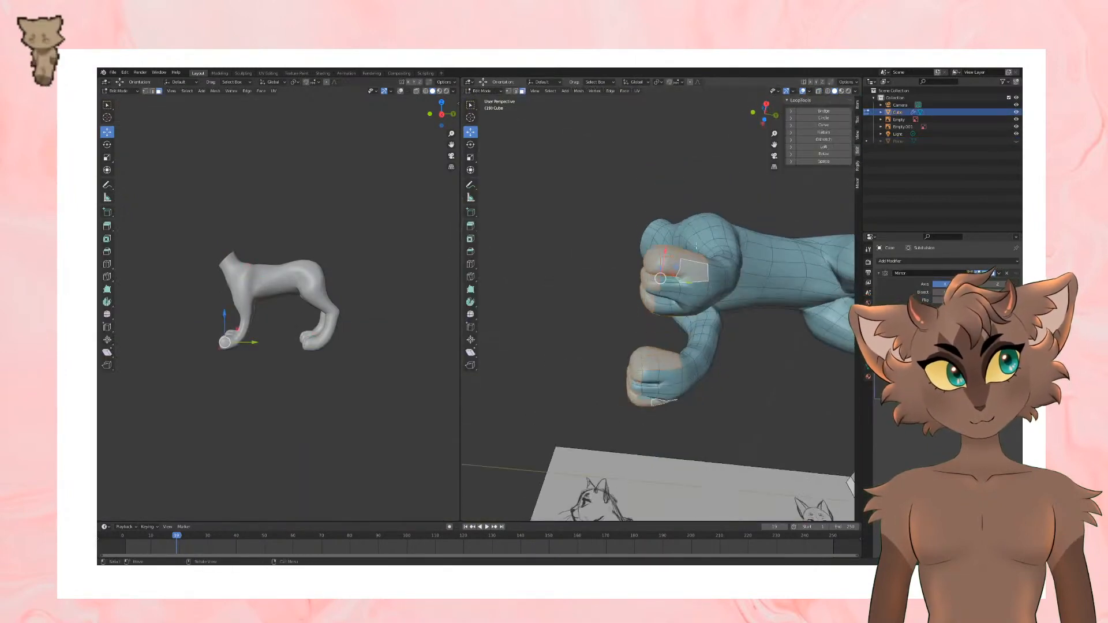
{"action": "left_click_drag", "start_coordinate": [675, 310], "coordinate": [676, 310]}
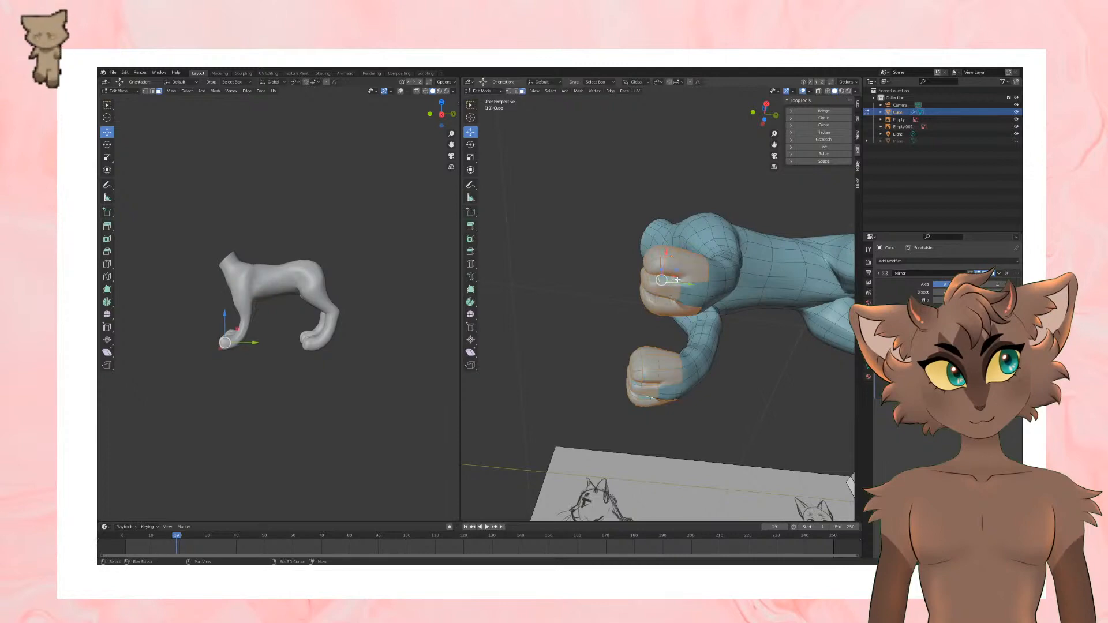
{"action": "middle_click_drag", "start_coordinate": [700, 294], "coordinate": [591, 333]}
{"action": "left_click_drag", "start_coordinate": [592, 332], "coordinate": [629, 388], "text": "shift"}
{"action": "middle_click_drag", "start_coordinate": [715, 315], "coordinate": [688, 391]}
Step: In the right side view, scale down the selected front paw, move it slightly backward, and check it in Object Mode
{"action": "key", "text": "KP_3"}
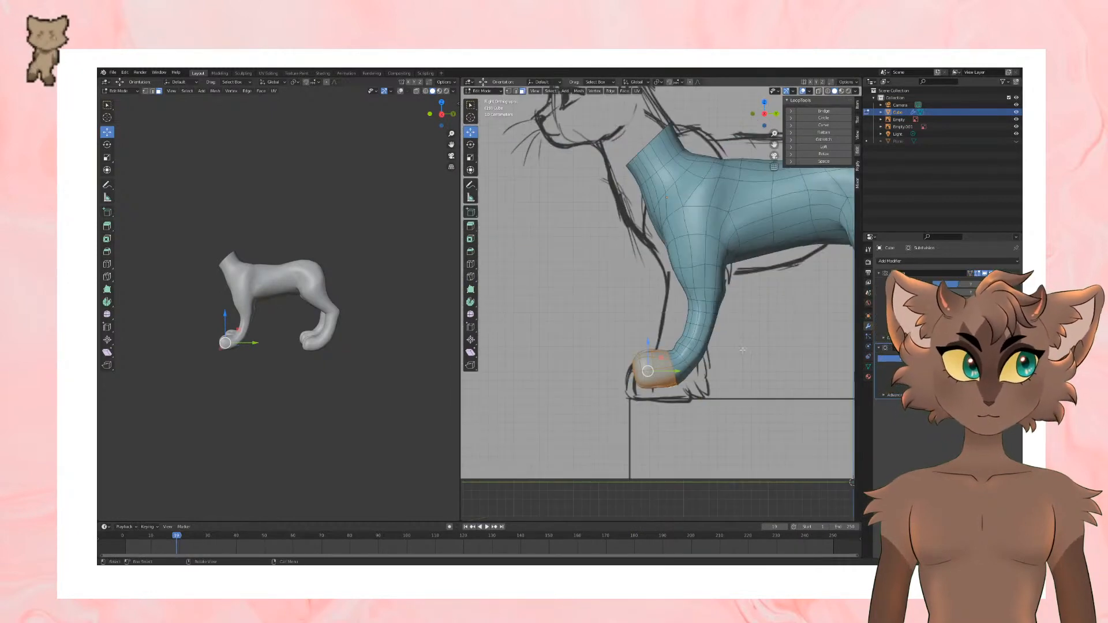
{"action": "key", "text": "s"}
{"action": "left_click", "coordinate": [728, 344]}
{"action": "left_click_drag", "start_coordinate": [675, 371], "coordinate": [680, 370]}
{"action": "scroll", "coordinate": [707, 349], "scroll_direction": "down", "scroll_amount": 5}
{"action": "key", "text": "Tab"}
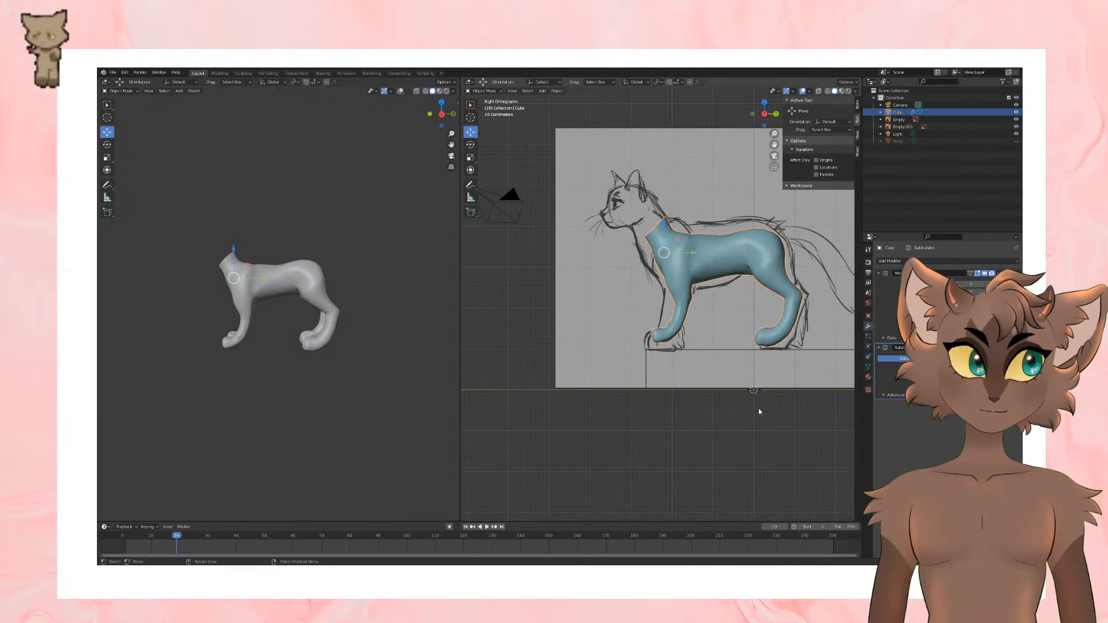
{"action": "middle_click_drag", "start_coordinate": [760, 376], "coordinate": [714, 382], "text": "shift"}
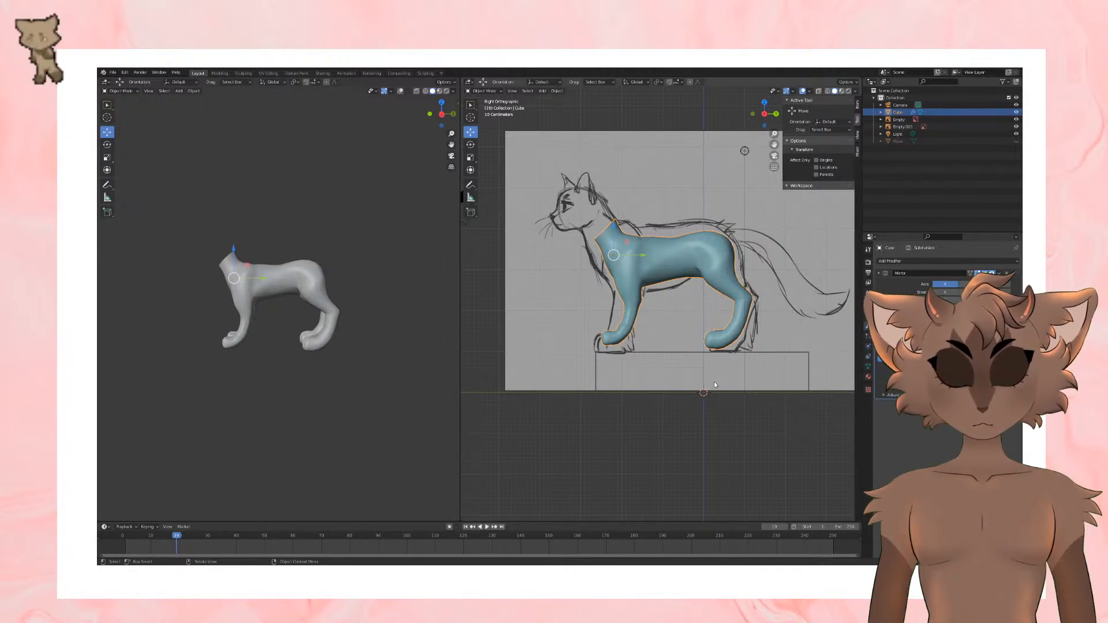
Step: Enter Edit Mode and select the faces on the upper side of the hind paw's toes
{"action": "key", "text": "Tab"}
{"action": "middle_click_drag", "start_coordinate": [716, 350], "coordinate": [679, 381]}
{"action": "scroll", "coordinate": [678, 378], "scroll_direction": "up", "scroll_amount": 4}
{"action": "left_click", "coordinate": [697, 341], "text": "alt"}
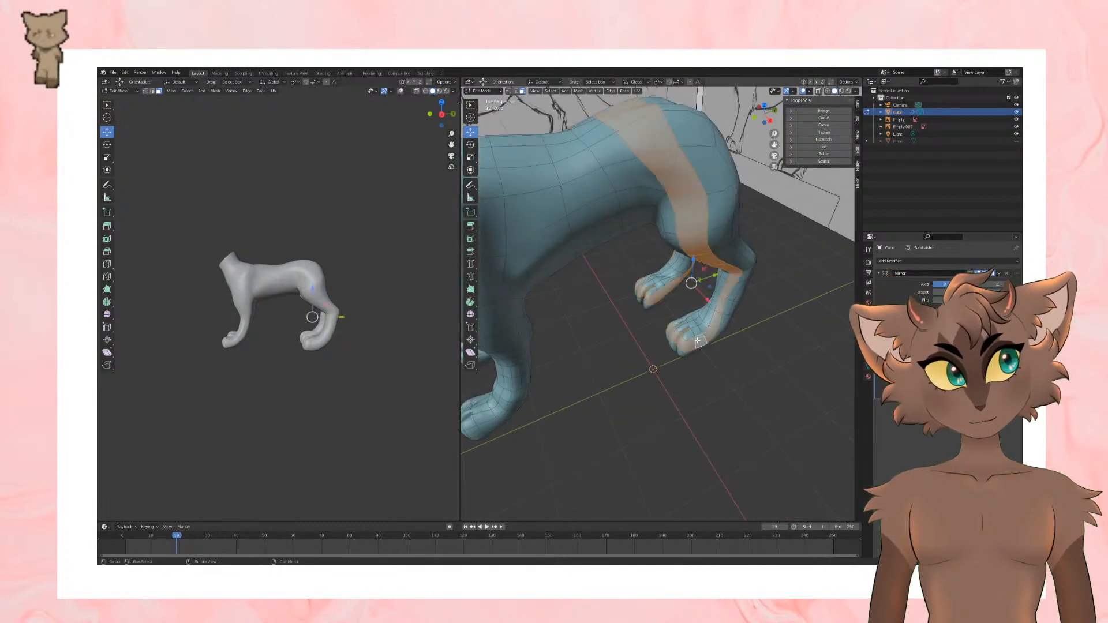
{"action": "left_click", "coordinate": [692, 347], "text": "alt"}
{"action": "middle_click_drag", "start_coordinate": [697, 370], "coordinate": [673, 392]}
{"action": "scroll", "coordinate": [681, 388], "scroll_direction": "up", "scroll_amount": 3}
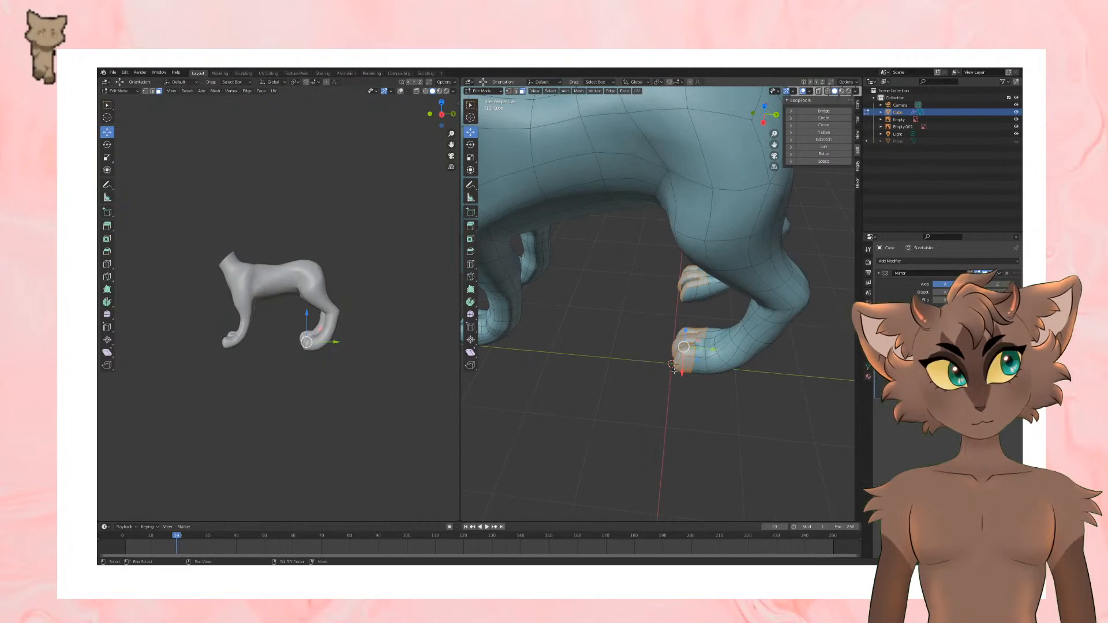
Step: Extend the face selection over the sides and underside of the hind paw, including the pads behind the toes
{"action": "left_click_drag", "start_coordinate": [667, 337], "coordinate": [700, 400], "text": "shift"}
{"action": "middle_click_drag", "start_coordinate": [710, 423], "coordinate": [722, 321]}
{"action": "left_click", "coordinate": [716, 356], "text": "alt+shift"}
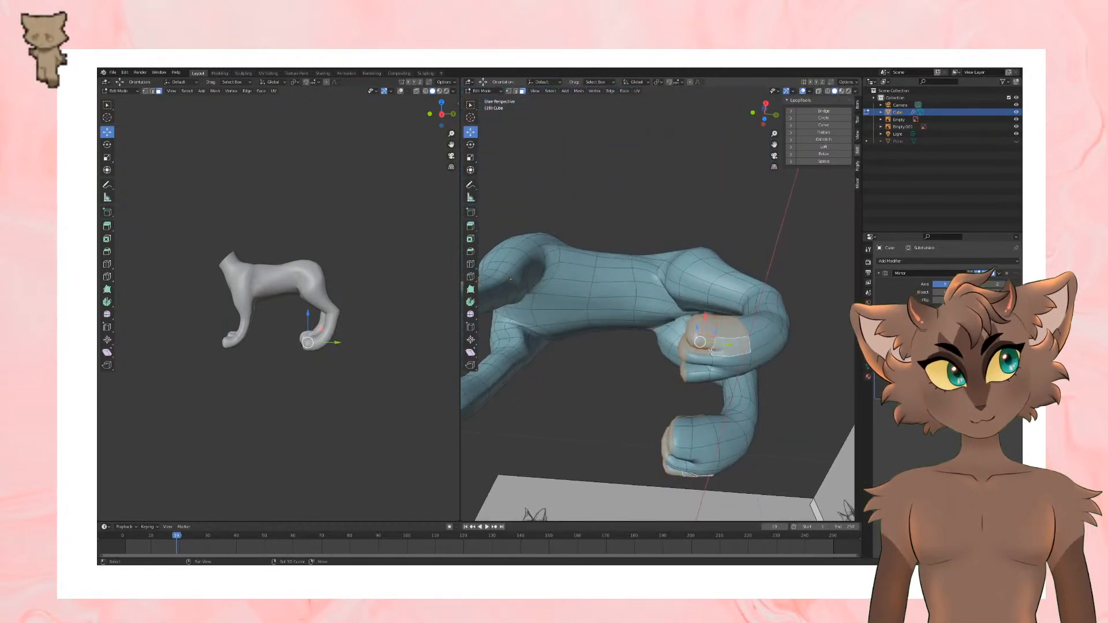
{"action": "left_click", "coordinate": [709, 359], "text": "alt+shift"}
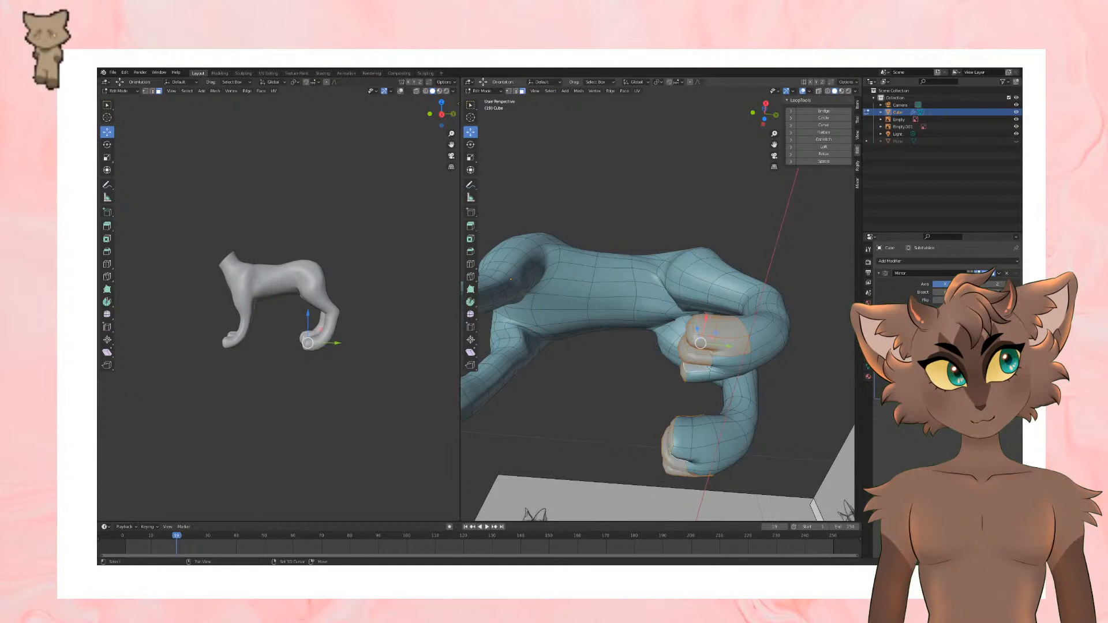
{"action": "left_click", "coordinate": [702, 376], "text": "shift"}
{"action": "left_click", "coordinate": [726, 377], "text": "shift"}
{"action": "left_click", "coordinate": [730, 370], "text": "shift"}
{"action": "left_click", "coordinate": [731, 361], "text": "shift"}
{"action": "middle_click_drag", "start_coordinate": [733, 386], "coordinate": [742, 313]}
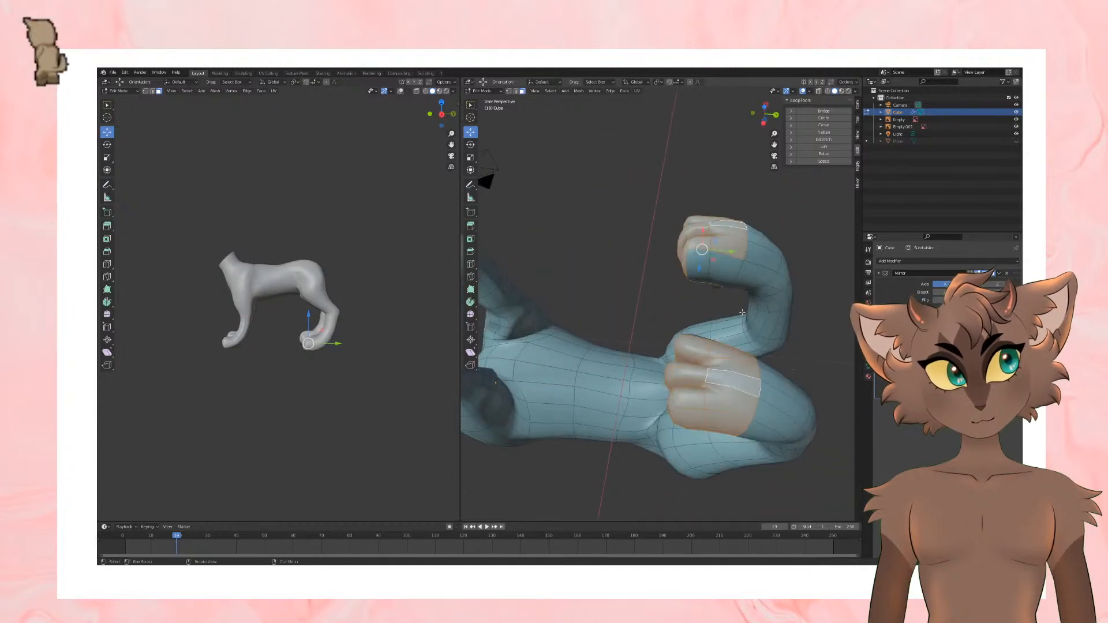
Step: Check the hind paw selection from all sides, then scale it down in the right side view and shift it slightly backward
{"action": "middle_click_drag", "start_coordinate": [705, 272], "coordinate": [805, 282]}
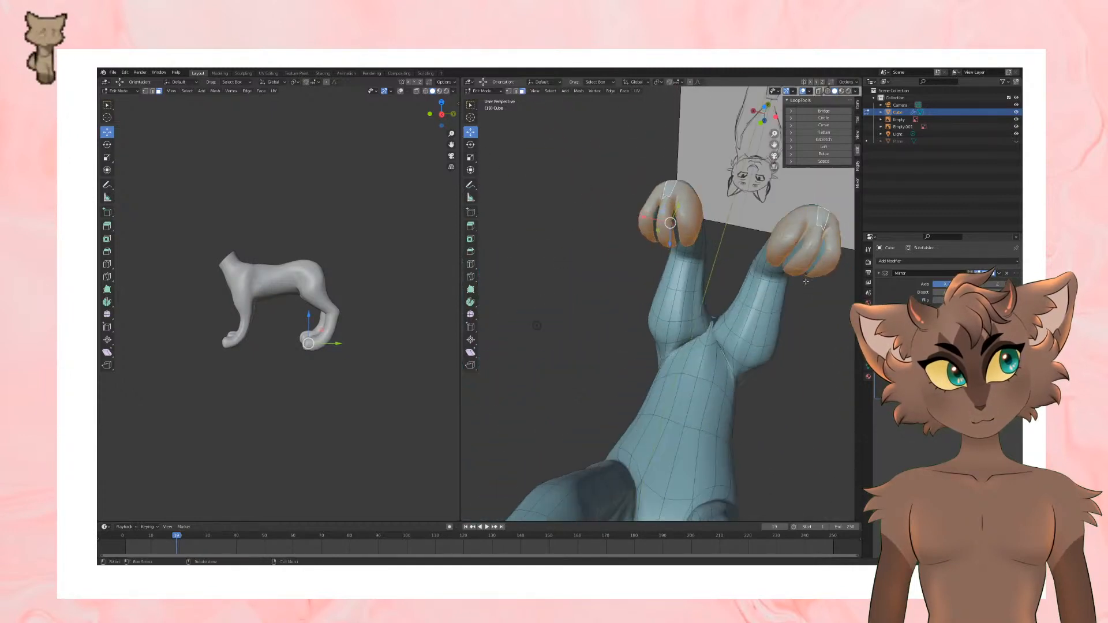
{"action": "middle_click_drag", "start_coordinate": [628, 237], "coordinate": [629, 193]}
{"action": "left_click_drag", "start_coordinate": [651, 190], "coordinate": [685, 248], "text": "shift"}
{"action": "middle_click_drag", "start_coordinate": [685, 254], "coordinate": [640, 384]}
{"action": "key", "text": "KP_3"}
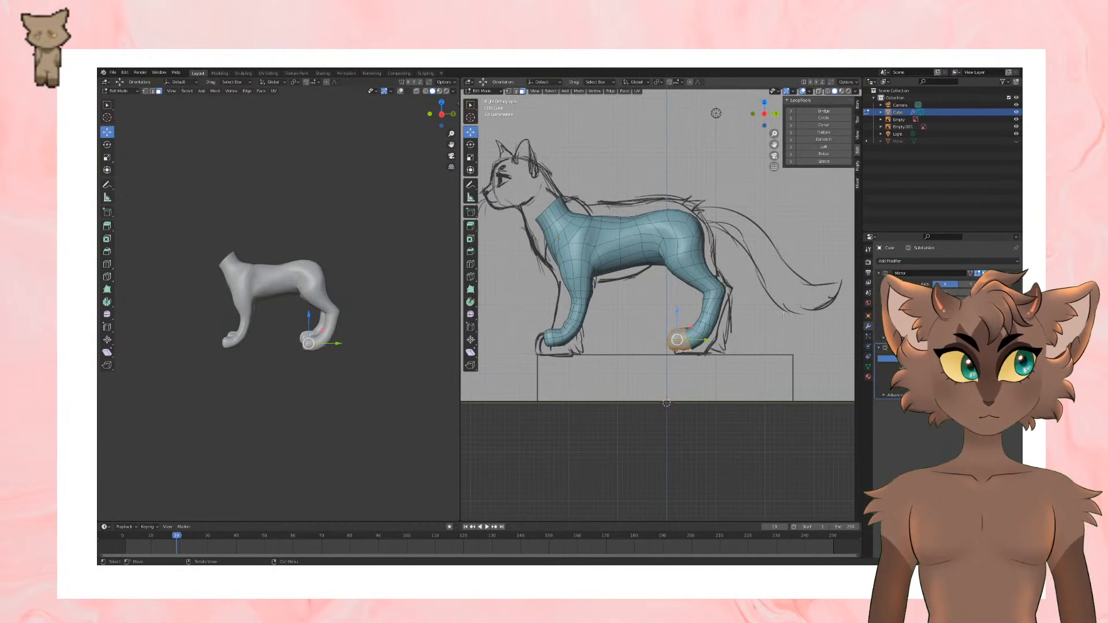
{"action": "key", "text": "s"}
{"action": "left_click", "coordinate": [737, 328]}
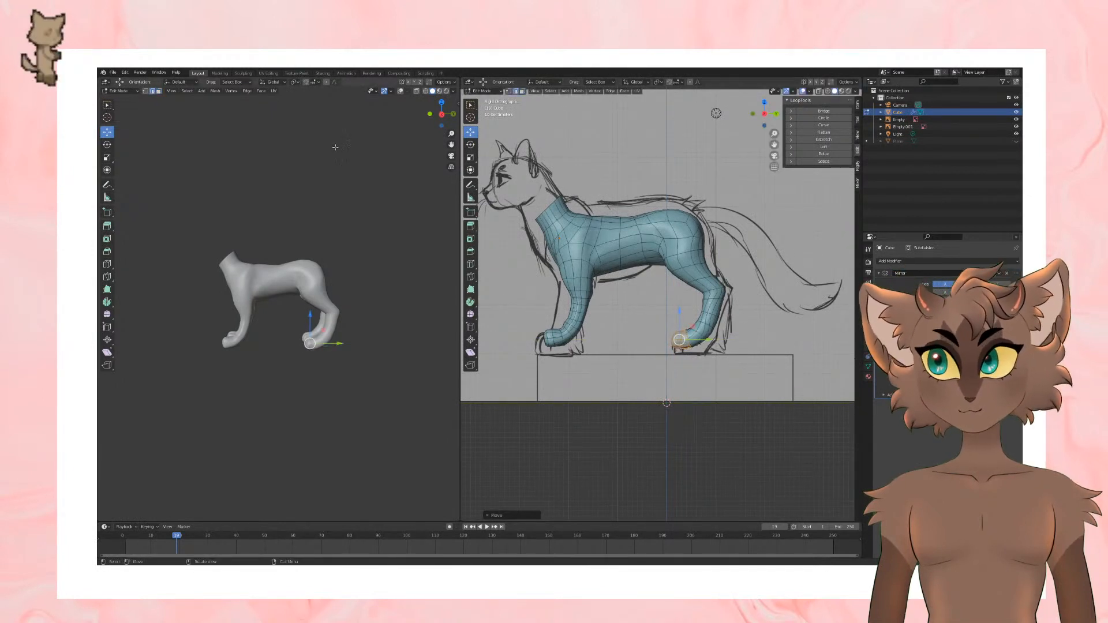
Step: Select the edge loop around the hind foot behind the toes, scale it and move it to follow the sketch
{"action": "left_click", "coordinate": [700, 333], "text": "alt"}
{"action": "key", "text": "s"}
{"action": "left_click", "coordinate": [768, 339]}
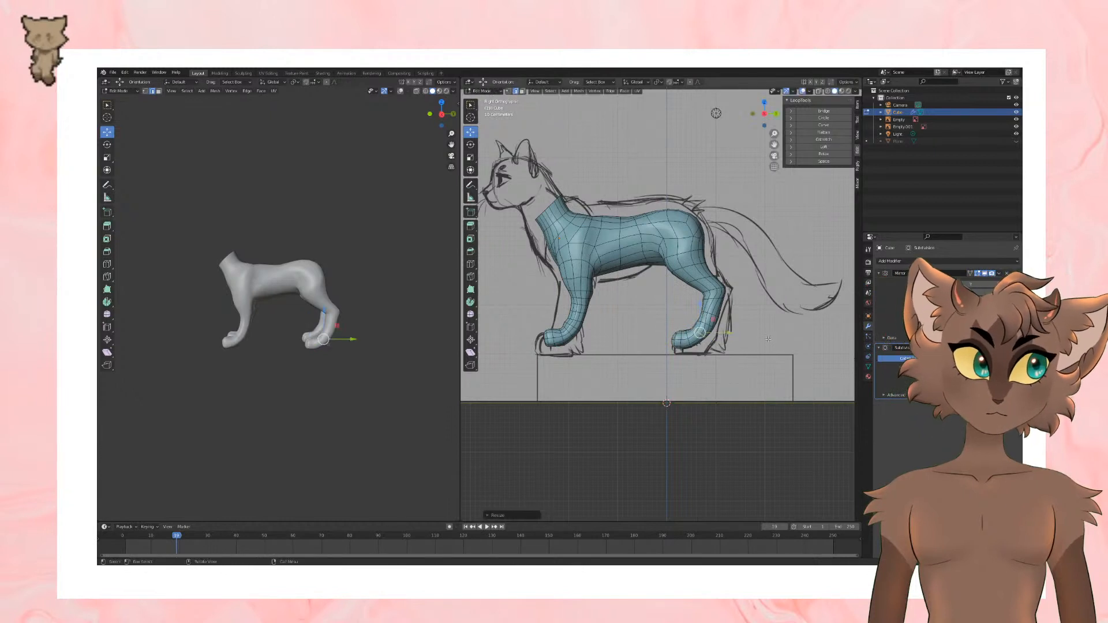
{"action": "left_click_drag", "start_coordinate": [721, 333], "coordinate": [700, 348]}
Step: Add a loop cut across the hind foot and check the result in Object Mode before returning to Edit Mode
{"action": "left_click", "coordinate": [471, 264]}
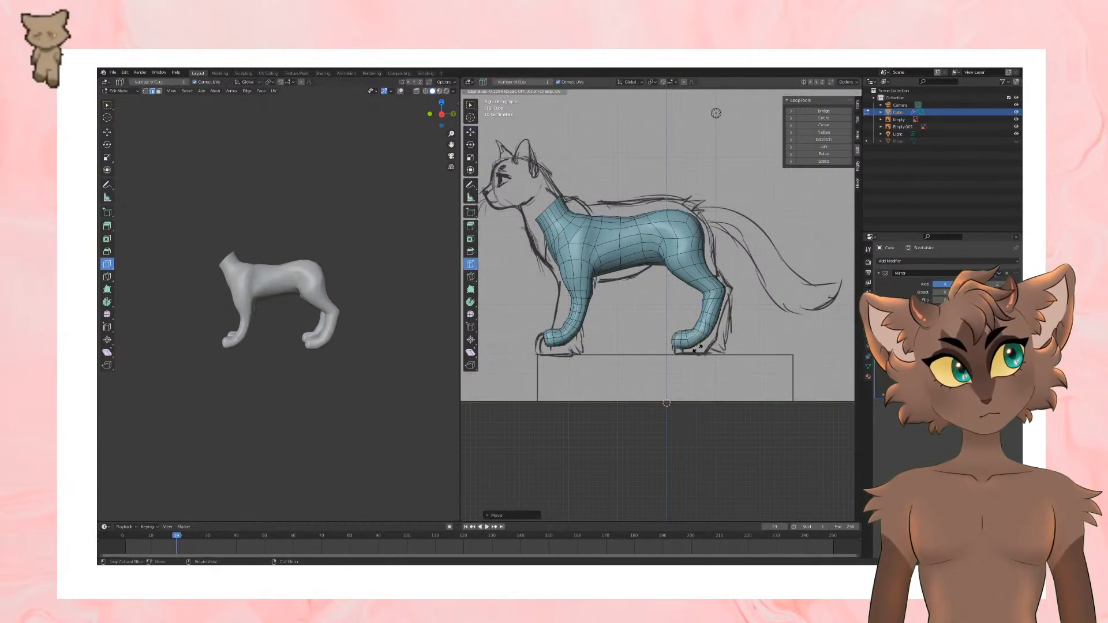
{"action": "left_click", "coordinate": [700, 348]}
{"action": "key", "text": "Tab"}
{"action": "middle_click_drag", "start_coordinate": [708, 373], "coordinate": [752, 421]}
{"action": "key", "text": "Tab"}
{"action": "scroll", "coordinate": [757, 372], "scroll_direction": "up", "scroll_amount": 4}
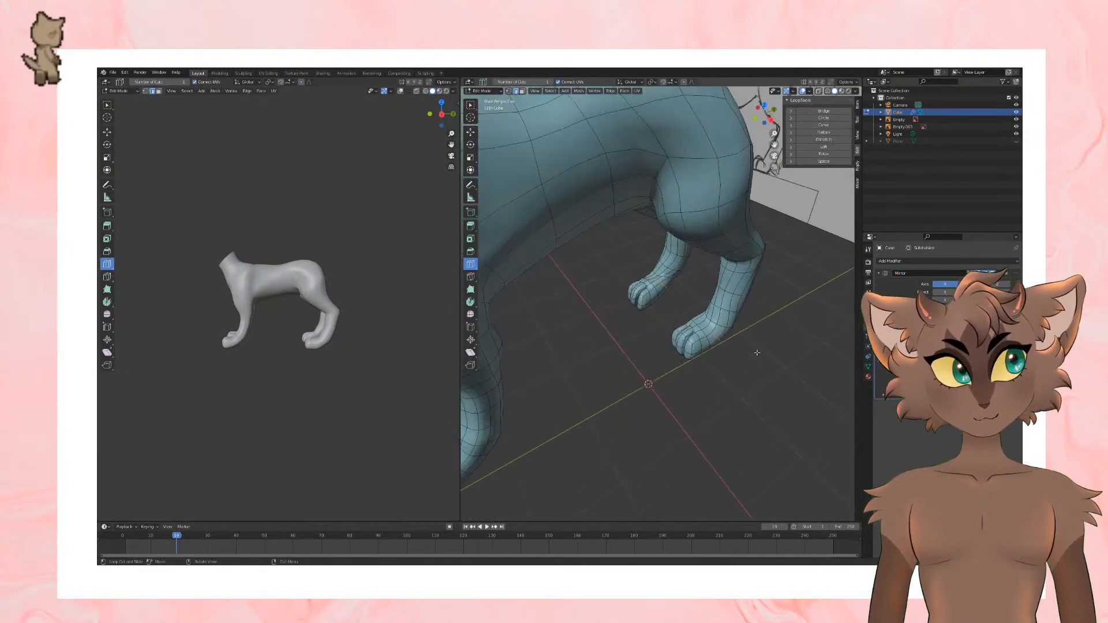
Step: Adjust the edge loop across the top of the hind paw with the Move tool and undo the last shift
{"action": "left_click", "coordinate": [107, 132]}
{"action": "mouse_move", "coordinate": [711, 329]}
{"action": "middle_mouse_down", "text": "shift"}
{"action": "mouse_move", "coordinate": [676, 334]}
{"action": "mouse_move", "coordinate": [698, 345]}
{"action": "middle_mouse_up", "text": "shift"}
{"action": "left_click_drag", "start_coordinate": [704, 359], "coordinate": [712, 361]}
{"action": "key", "text": "ctrl+z"}
{"action": "middle_click_drag", "start_coordinate": [632, 301], "coordinate": [734, 386]}
{"action": "scroll", "coordinate": [735, 386], "scroll_direction": "down", "scroll_amount": 5}
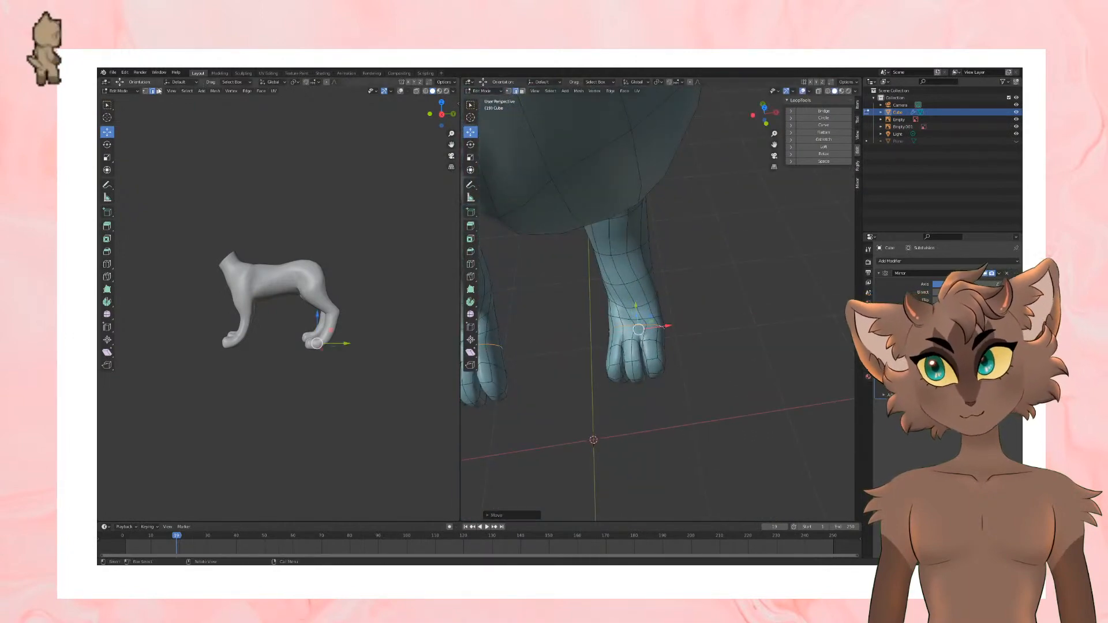
Step: Clear the edge selection, switch to face selection and select all faces of the hind toes, including their undersides
{"action": "left_click", "coordinate": [408, 250]}
{"action": "left_click_drag", "start_coordinate": [589, 369], "coordinate": [819, 462]}
{"action": "left_click", "coordinate": [159, 91]}
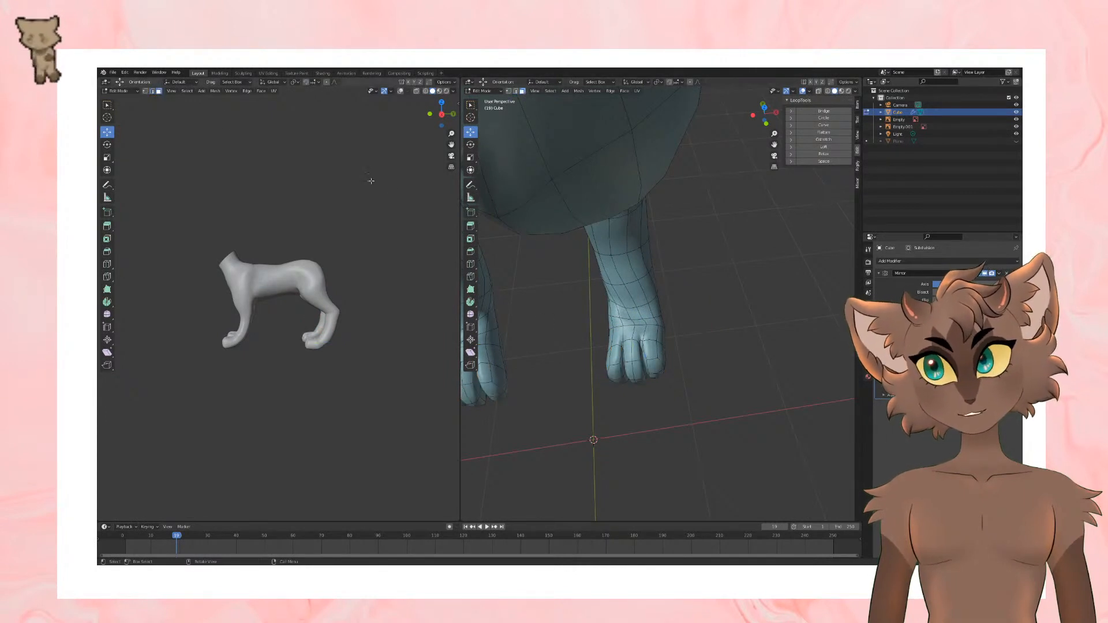
{"action": "left_click_drag", "start_coordinate": [605, 346], "coordinate": [762, 458]}
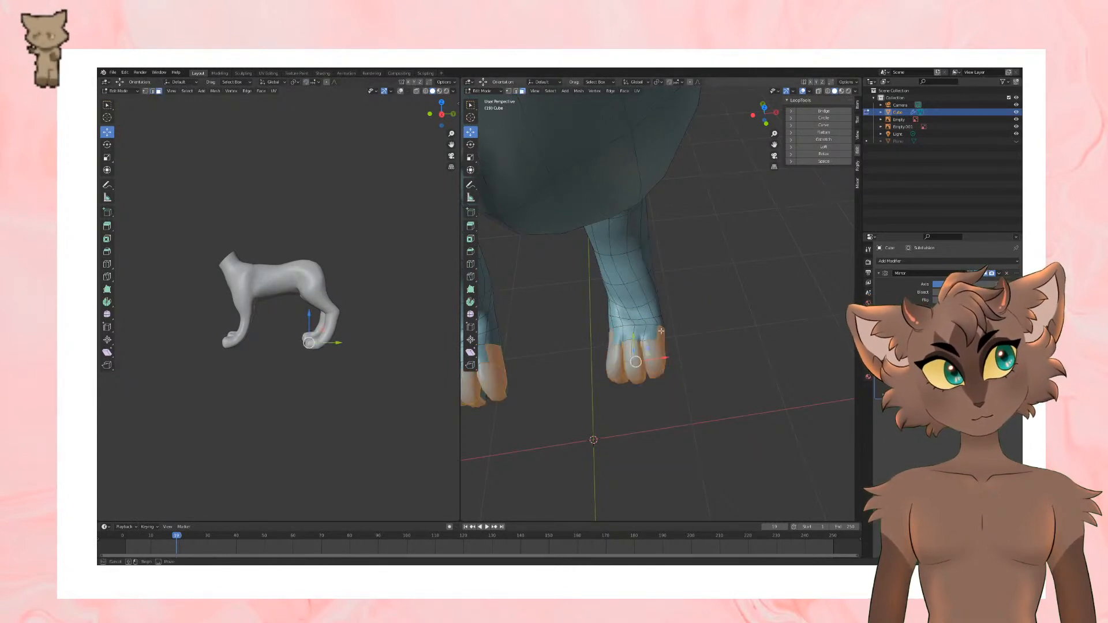
{"action": "middle_click_drag", "start_coordinate": [686, 368], "coordinate": [714, 385]}
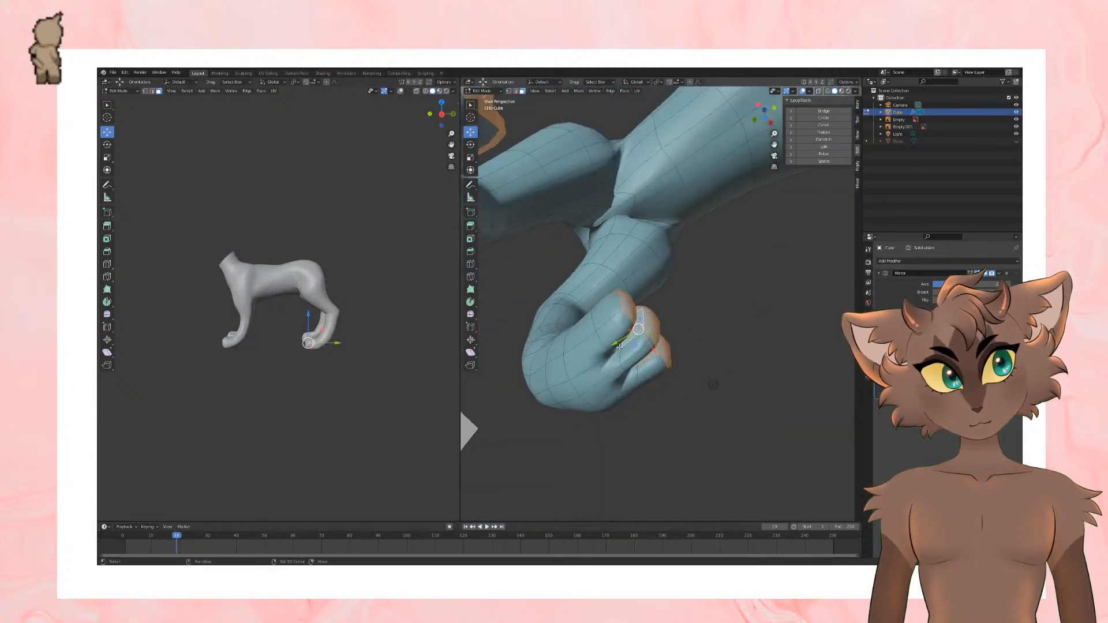
{"action": "left_click", "coordinate": [616, 332], "text": "alt+shift"}
{"action": "left_click", "coordinate": [640, 352], "text": "alt+shift"}
{"action": "left_click", "coordinate": [645, 367], "text": "alt+shift"}
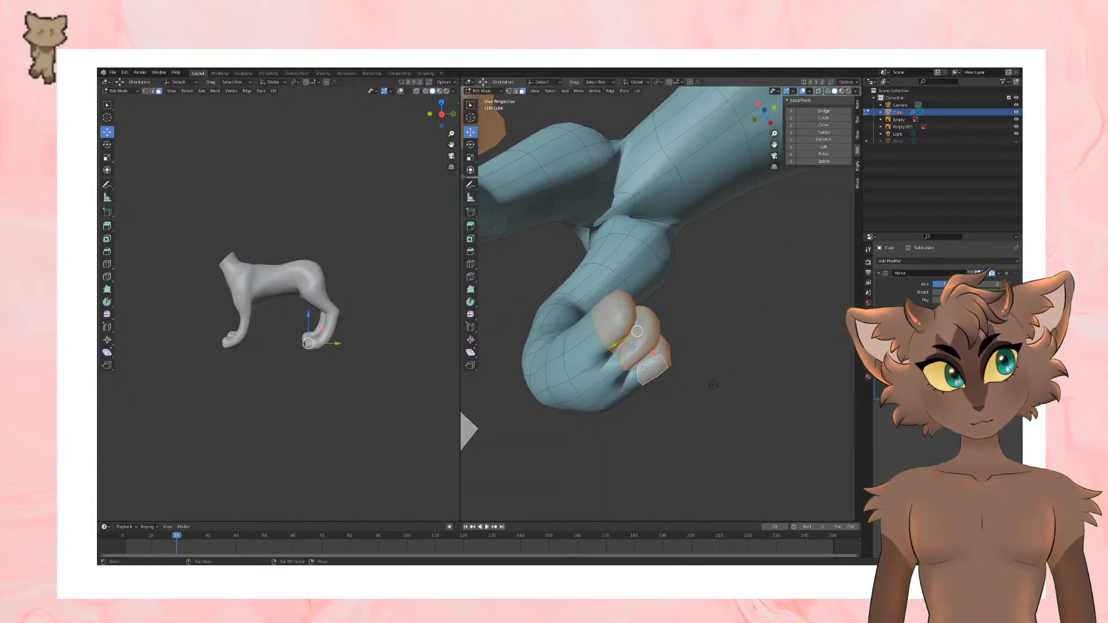
{"action": "middle_click_drag", "start_coordinate": [694, 373], "coordinate": [646, 406]}
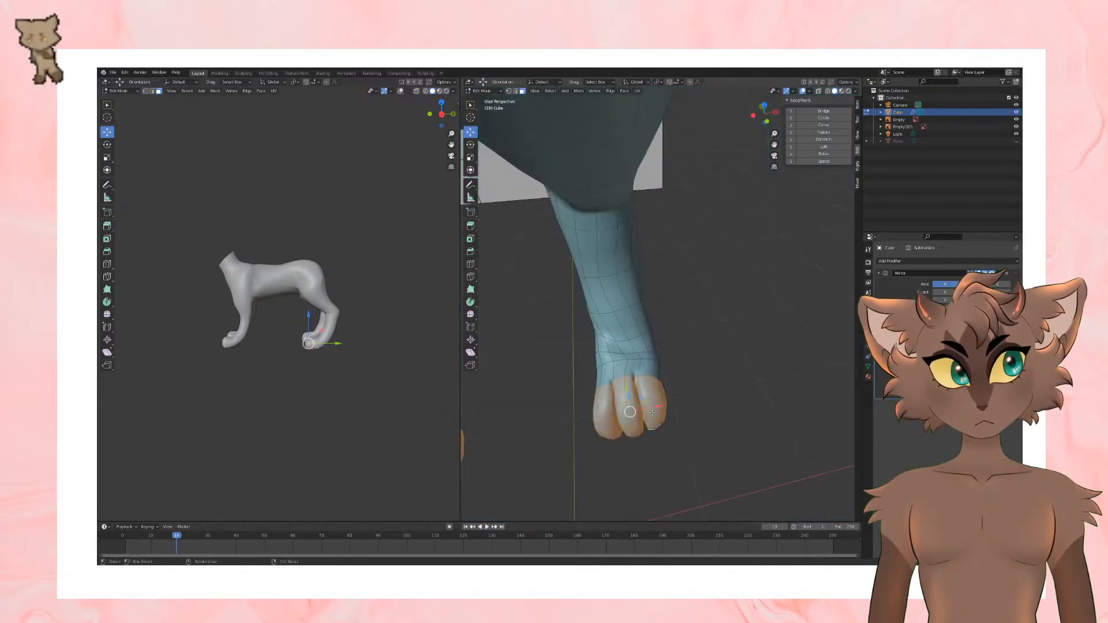
Step: Move the selected hind toes slightly outward along the X axis, activate the Rotate tool and clear the selection
{"action": "left_click_drag", "start_coordinate": [649, 410], "coordinate": [676, 409]}
{"action": "left_click", "coordinate": [471, 146]}
{"action": "left_click", "coordinate": [732, 408]}
{"action": "middle_click_drag", "start_coordinate": [733, 408], "coordinate": [705, 359]}
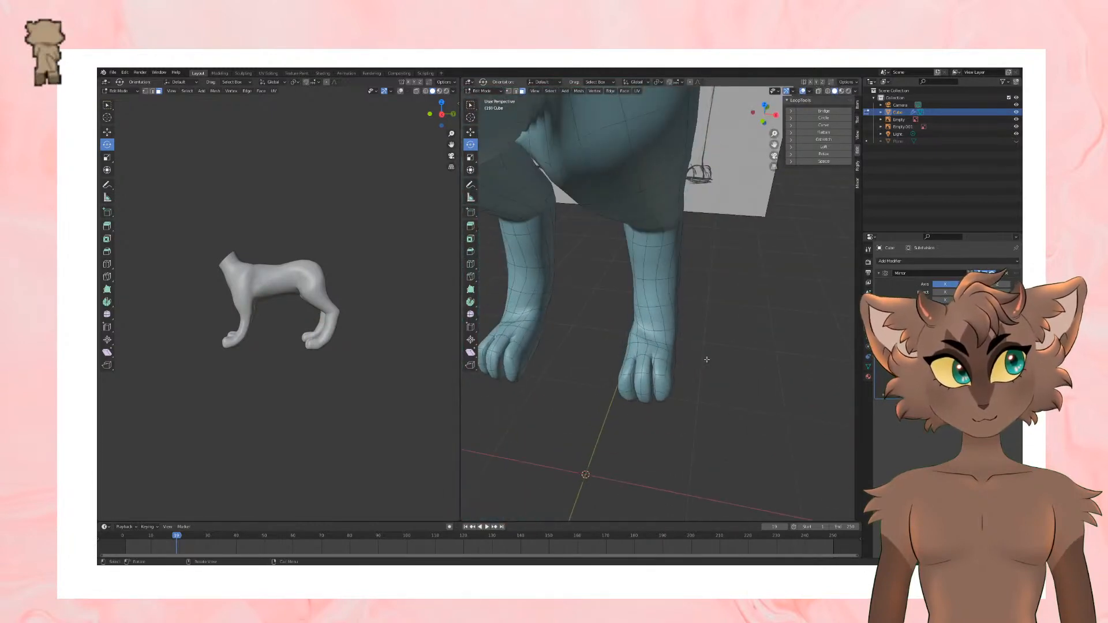
Step: Round successive edge loops around the hind foot with the LoopTools Circle operation, then reactivate the Move tool
{"action": "left_click", "coordinate": [153, 91]}
{"action": "left_click", "coordinate": [663, 344], "text": "alt"}
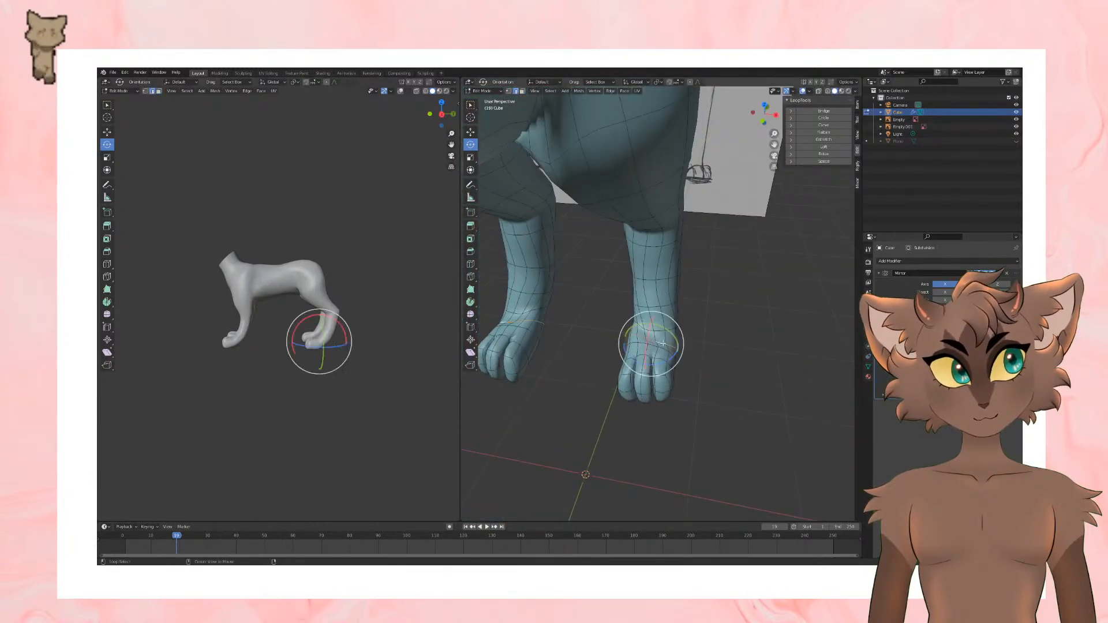
{"action": "left_click", "coordinate": [839, 116]}
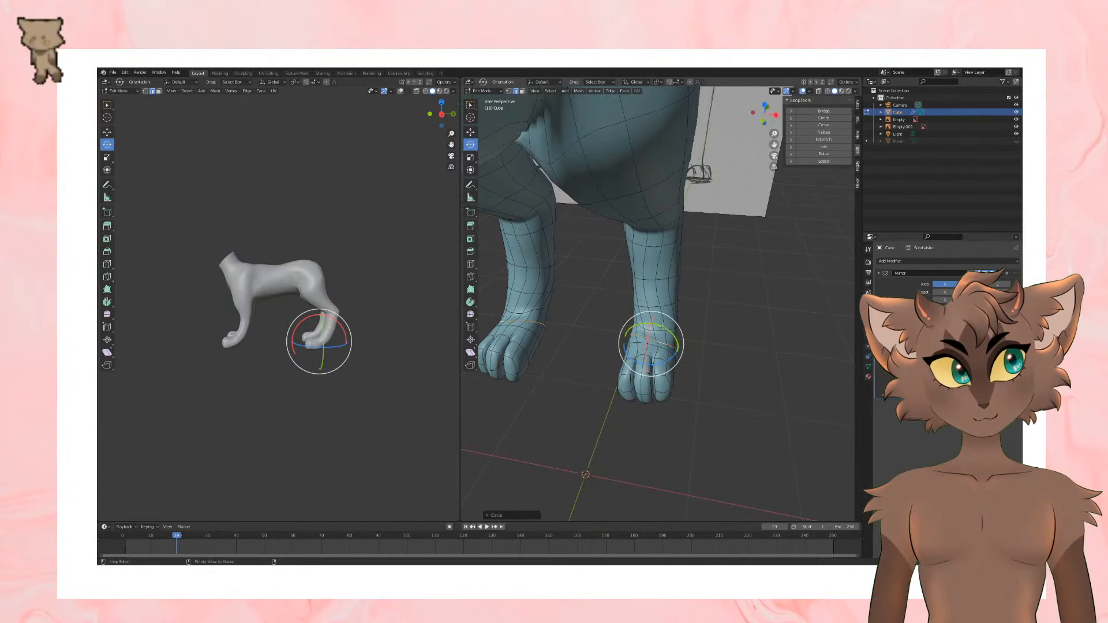
{"action": "left_click", "coordinate": [812, 120]}
{"action": "middle_click_drag", "start_coordinate": [719, 256], "coordinate": [735, 270]}
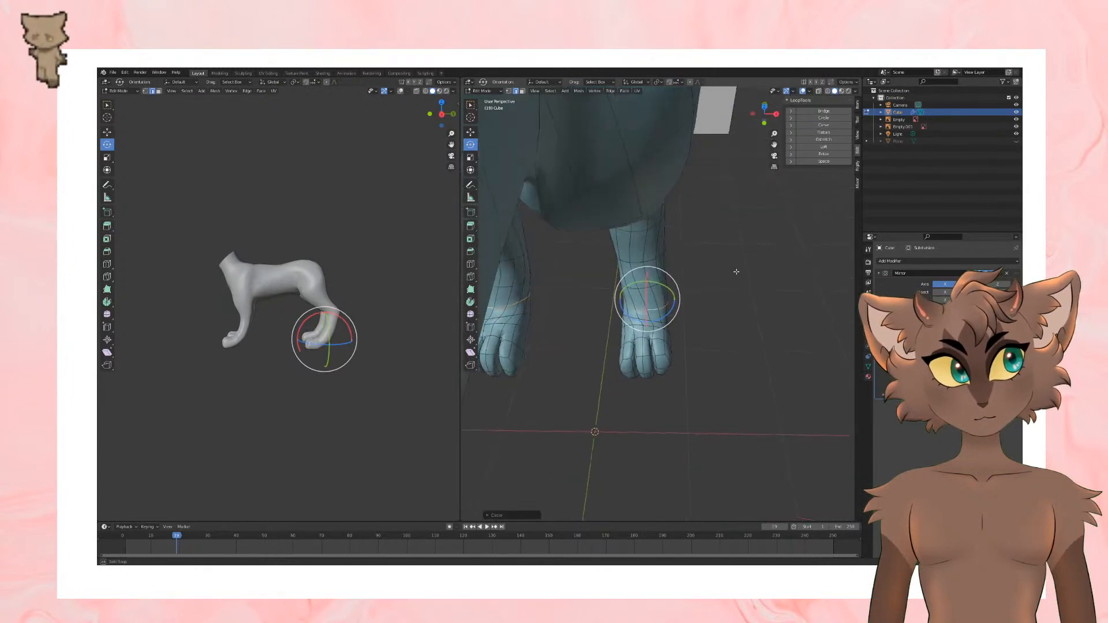
{"action": "left_click", "coordinate": [663, 327], "text": "alt"}
{"action": "left_click", "coordinate": [823, 117]}
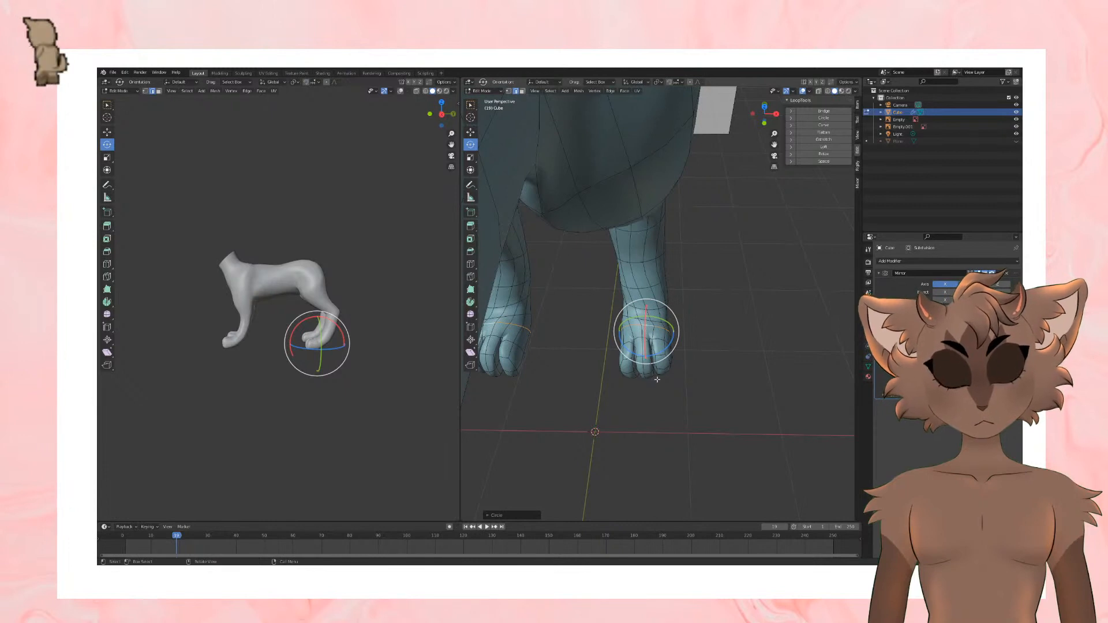
{"action": "mouse_move", "coordinate": [674, 384]}
{"action": "middle_mouse_down"}
{"action": "mouse_move", "coordinate": [710, 383]}
{"action": "mouse_move", "coordinate": [714, 354]}
{"action": "mouse_move", "coordinate": [714, 388]}
{"action": "mouse_move", "coordinate": [670, 323]}
{"action": "mouse_move", "coordinate": [695, 329]}
{"action": "mouse_move", "coordinate": [654, 327]}
{"action": "middle_mouse_up"}
{"action": "left_click", "coordinate": [107, 132]}
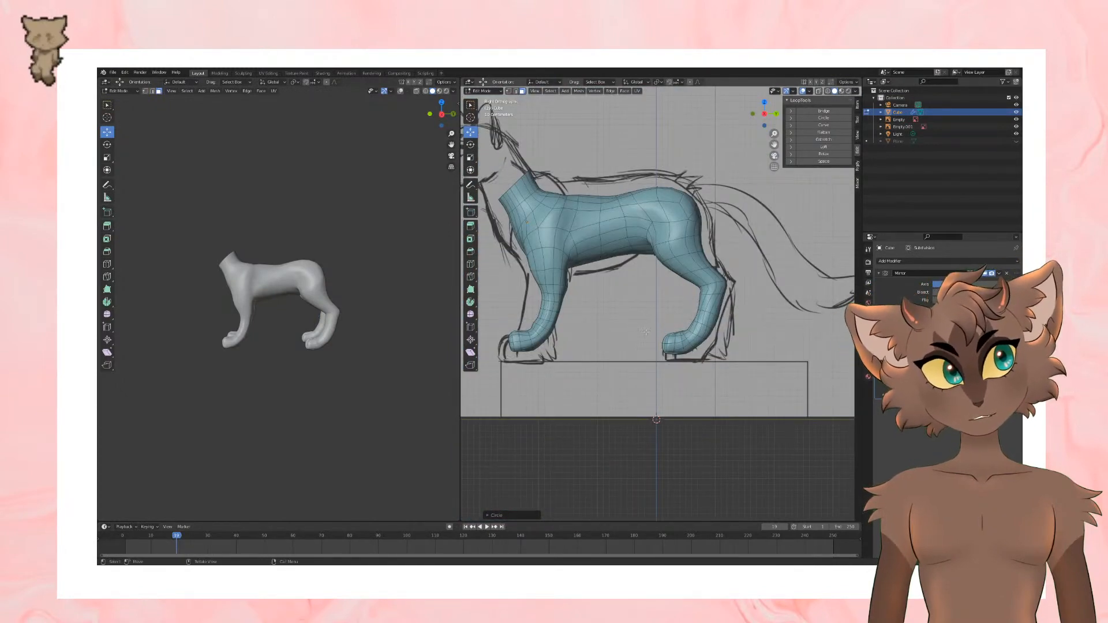
Step: In the right side view, box-select the whole hind paw through the mesh with X-ray on, then turn X-ray off
{"action": "left_click_drag", "start_coordinate": [657, 322], "coordinate": [686, 367]}
{"action": "left_click", "coordinate": [819, 91]}
{"action": "left_click_drag", "start_coordinate": [657, 314], "coordinate": [681, 366]}
{"action": "key", "text": "alt+a"}
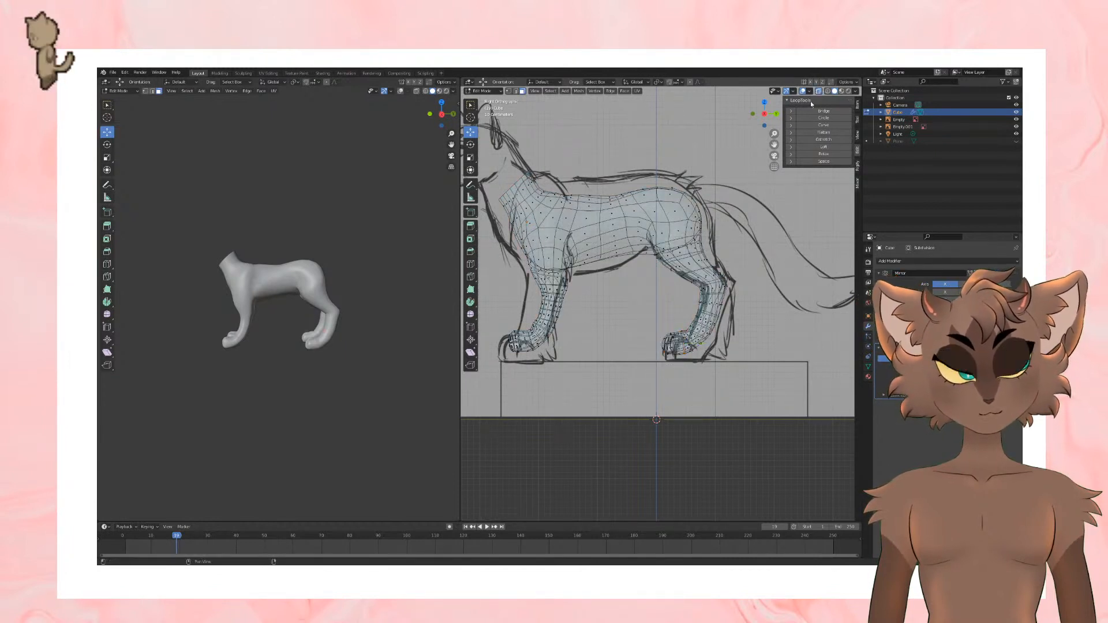
{"action": "key", "text": "ctrl+z"}
{"action": "left_click", "coordinate": [819, 92]}
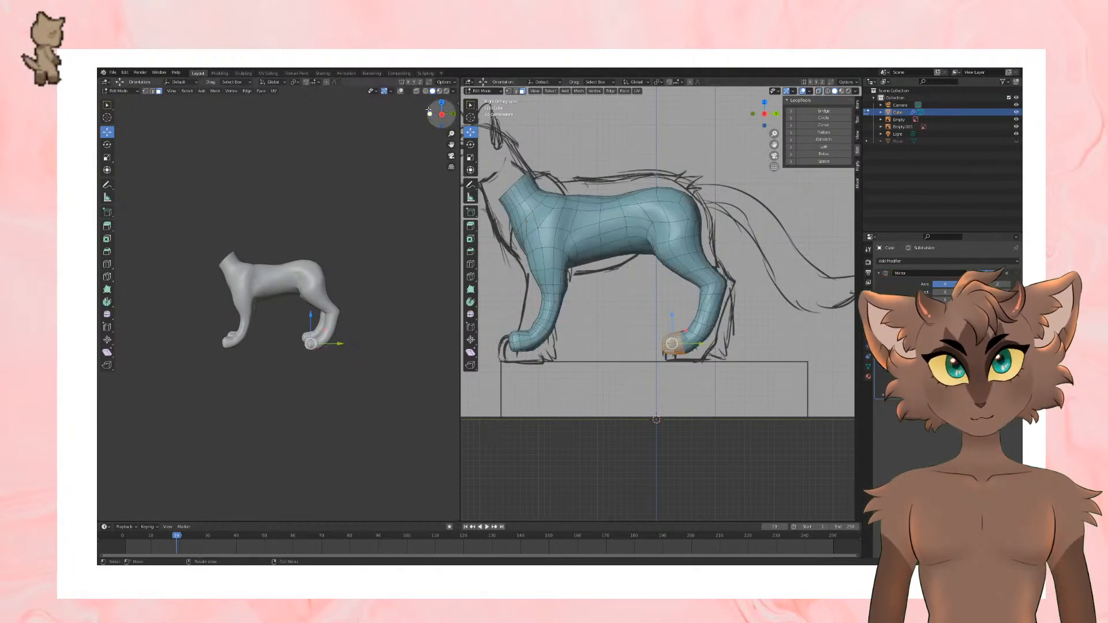
Step: Enable proportional editing and move the selected hind paw with an adjusted influence radius
{"action": "left_click", "coordinate": [328, 82]}
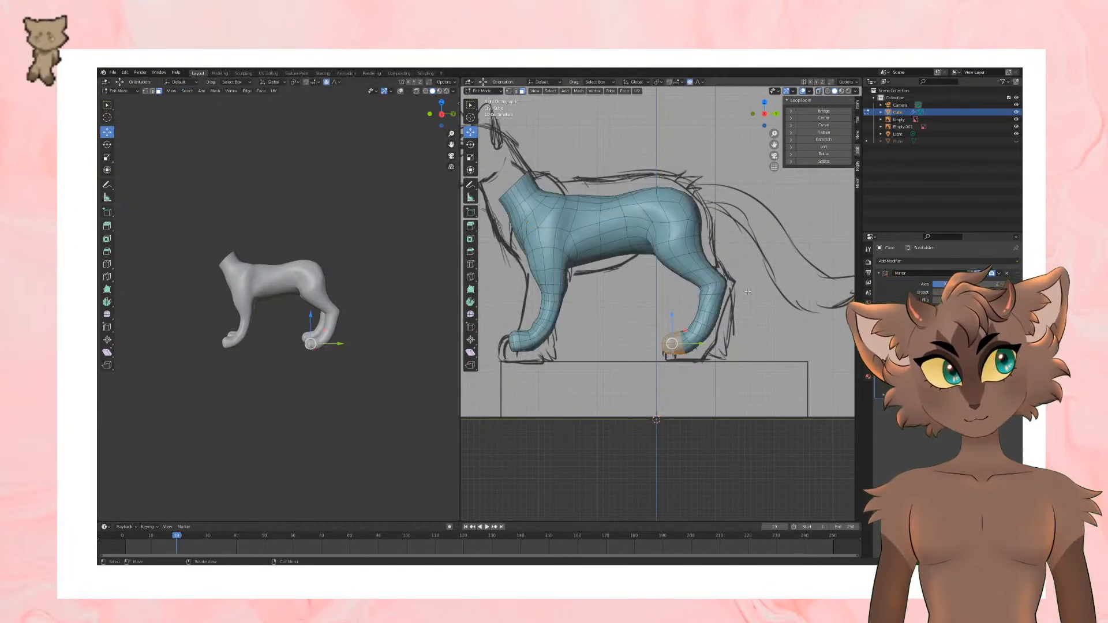
{"action": "key", "text": "g"}
{"action": "scroll", "coordinate": [748, 292], "scroll_direction": "up", "scroll_amount": 4}
{"action": "left_click", "coordinate": [749, 292]}
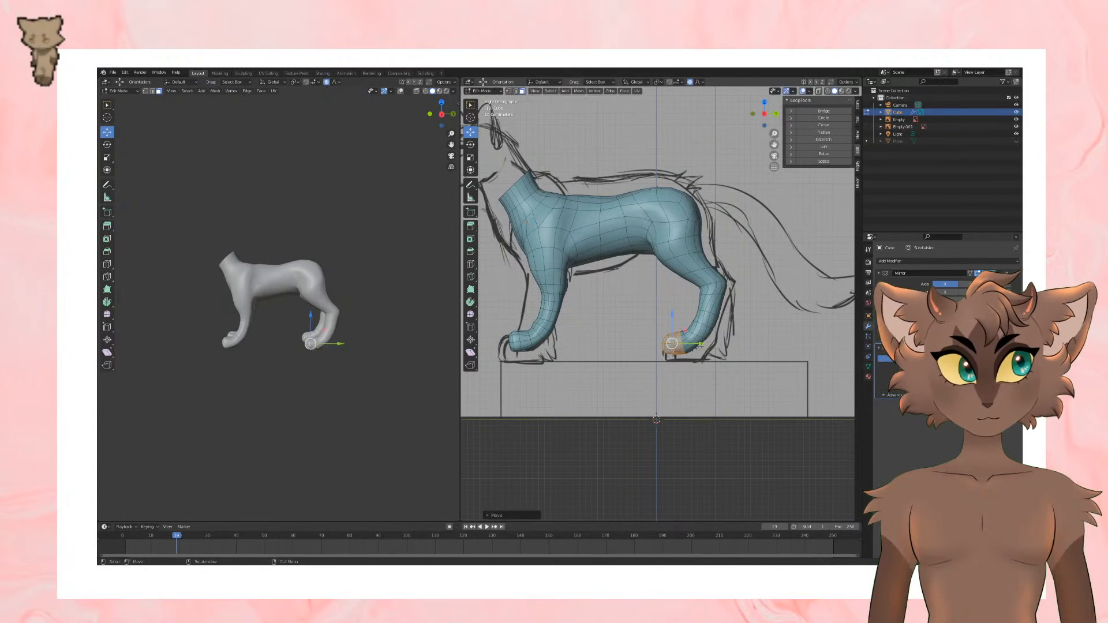
{"action": "left_click_drag", "start_coordinate": [699, 344], "coordinate": [705, 345]}
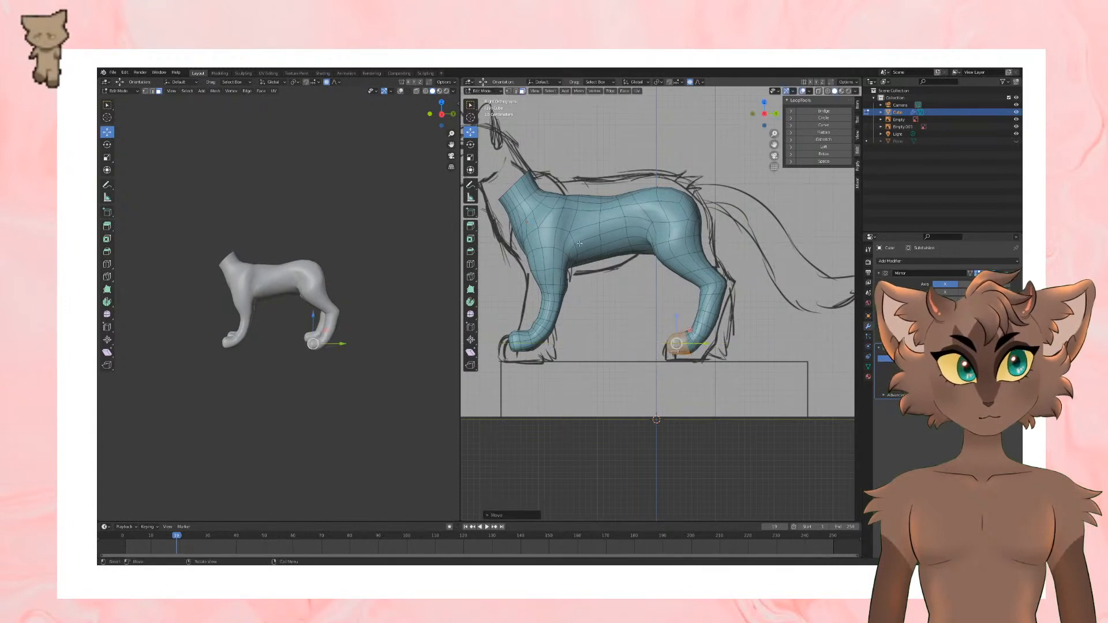
{"action": "left_click", "coordinate": [708, 321], "text": "alt"}
{"action": "key", "text": "g"}
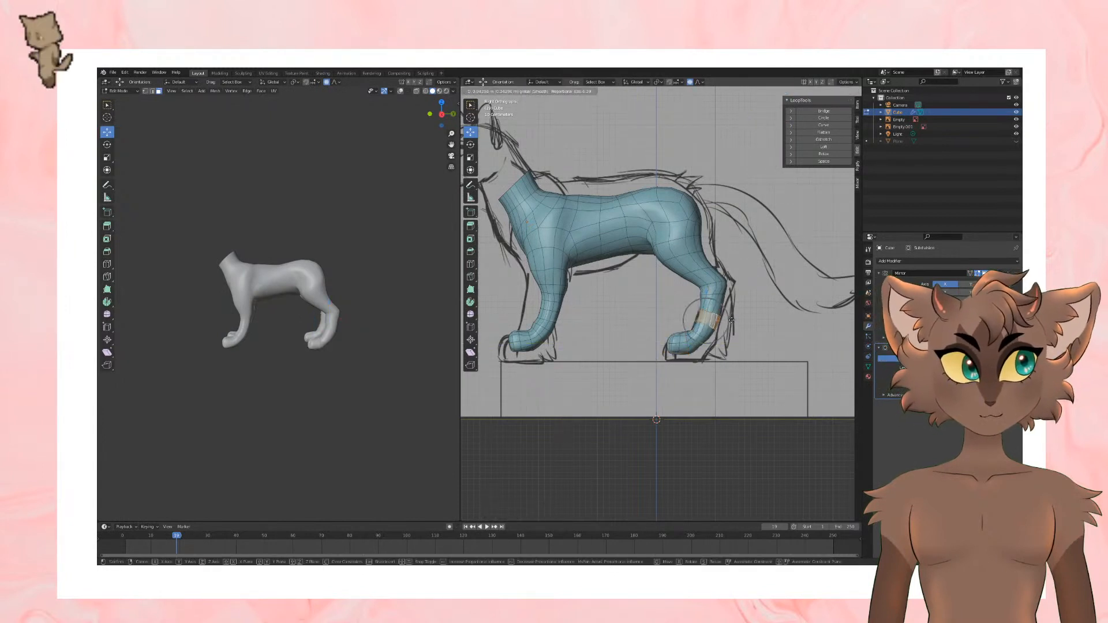
{"action": "left_click", "coordinate": [731, 319]}
{"action": "key", "text": "ctrl+z"}
{"action": "key", "text": "ctrl+z"}
{"action": "key", "text": "ctrl+z"}
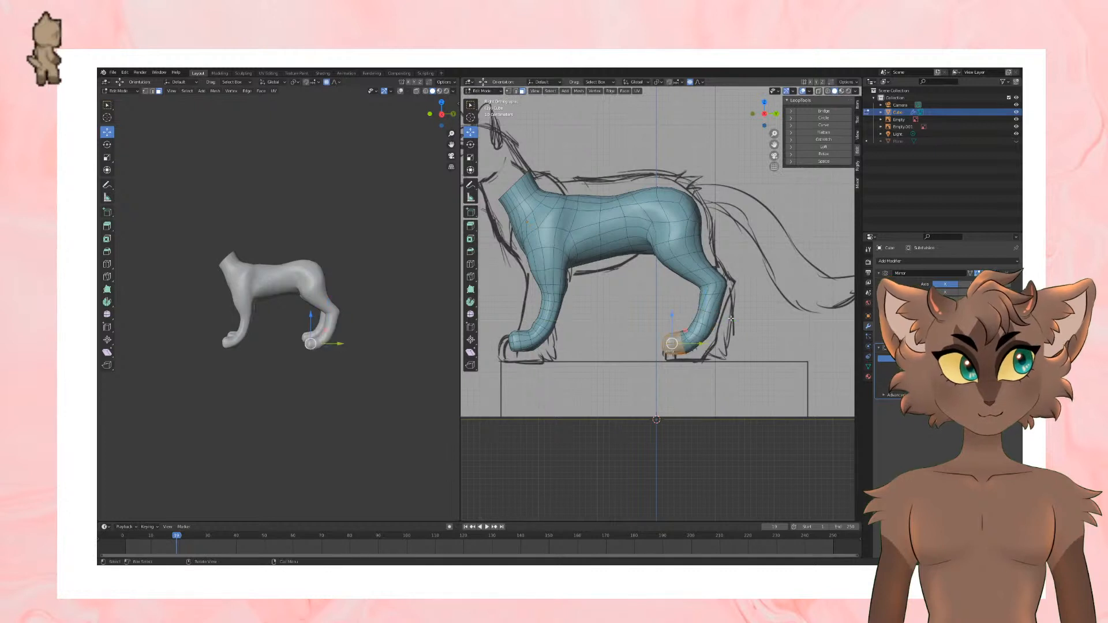
Step: Move the selected hind paw again with proportional editing, then hide the overlays and check the body in Object Mode
{"action": "key", "text": "g"}
{"action": "left_click", "coordinate": [745, 331]}
{"action": "left_click", "coordinate": [744, 331]}
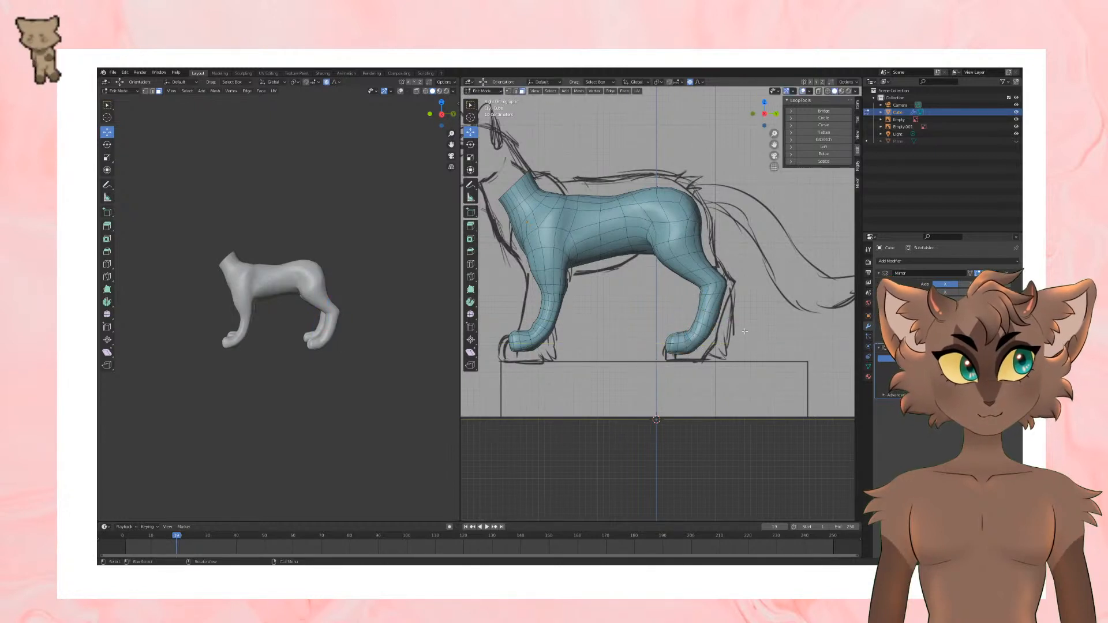
{"action": "left_click", "coordinate": [803, 91]}
{"action": "middle_click_drag", "start_coordinate": [743, 241], "coordinate": [741, 242]}
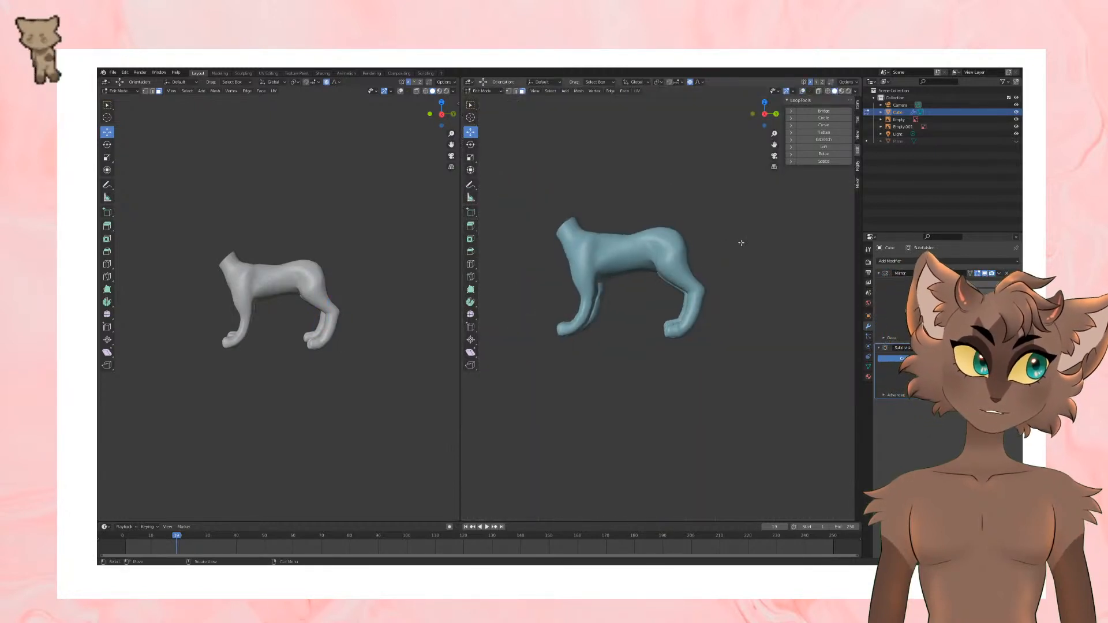
{"action": "key", "text": "KP_5"}
{"action": "key", "text": "Tab"}
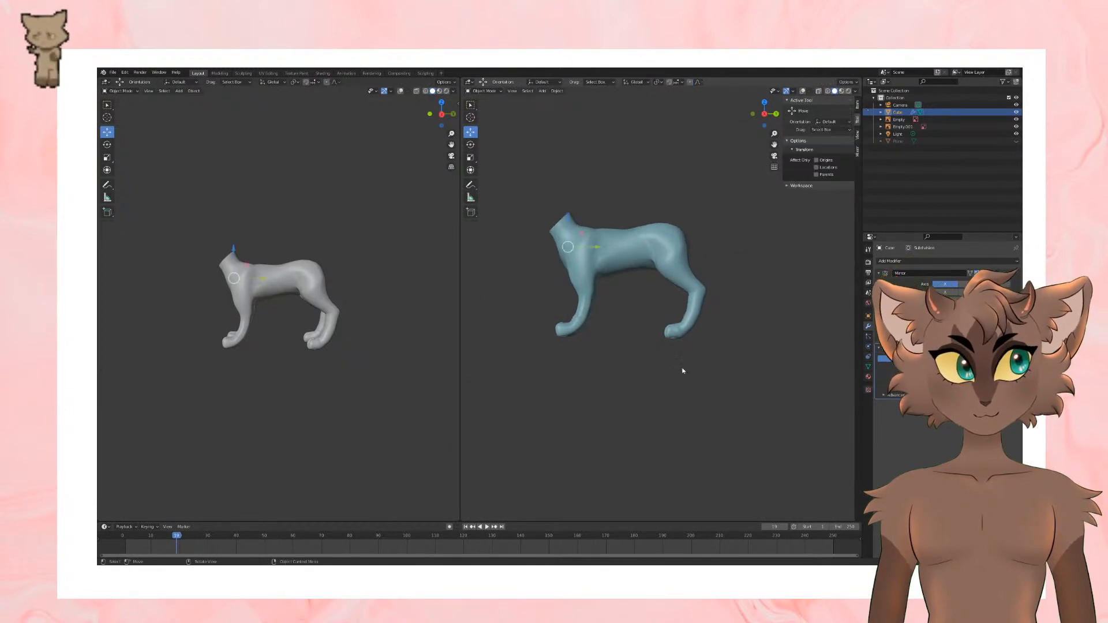
Step: Show the overlays again, return to Edit Mode and switch to vertex selection with the hind paws viewed from below
{"action": "left_click", "coordinate": [802, 91]}
{"action": "scroll", "coordinate": [698, 140], "scroll_direction": "up", "scroll_amount": 4}
{"action": "key", "text": "Tab"}
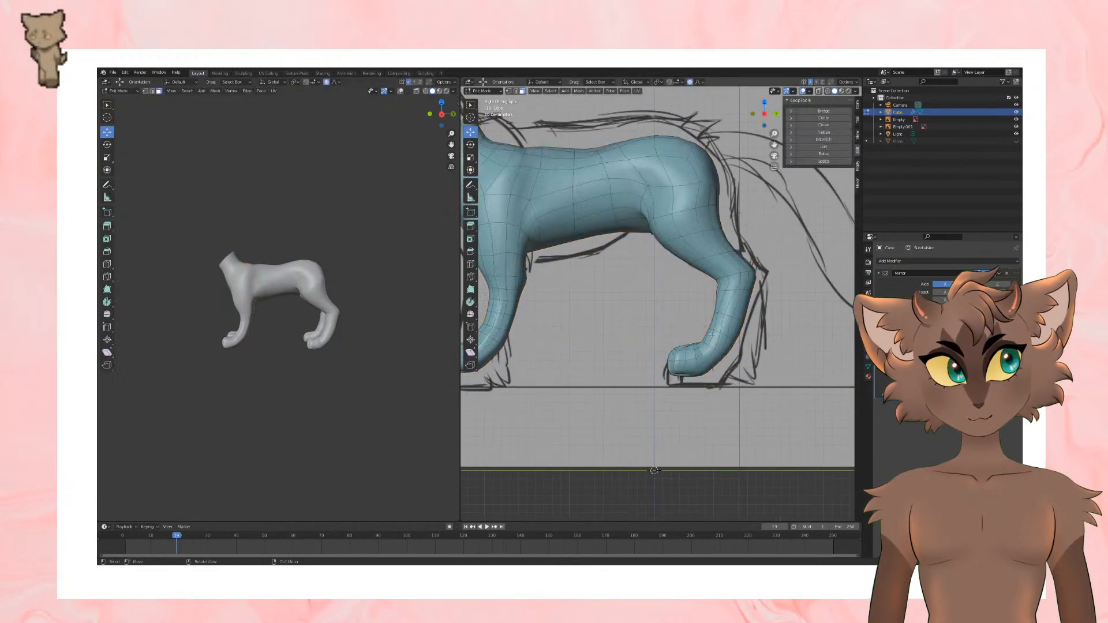
{"action": "middle_click_drag", "start_coordinate": [664, 259], "coordinate": [655, 208]}
{"action": "left_click", "coordinate": [152, 91]}
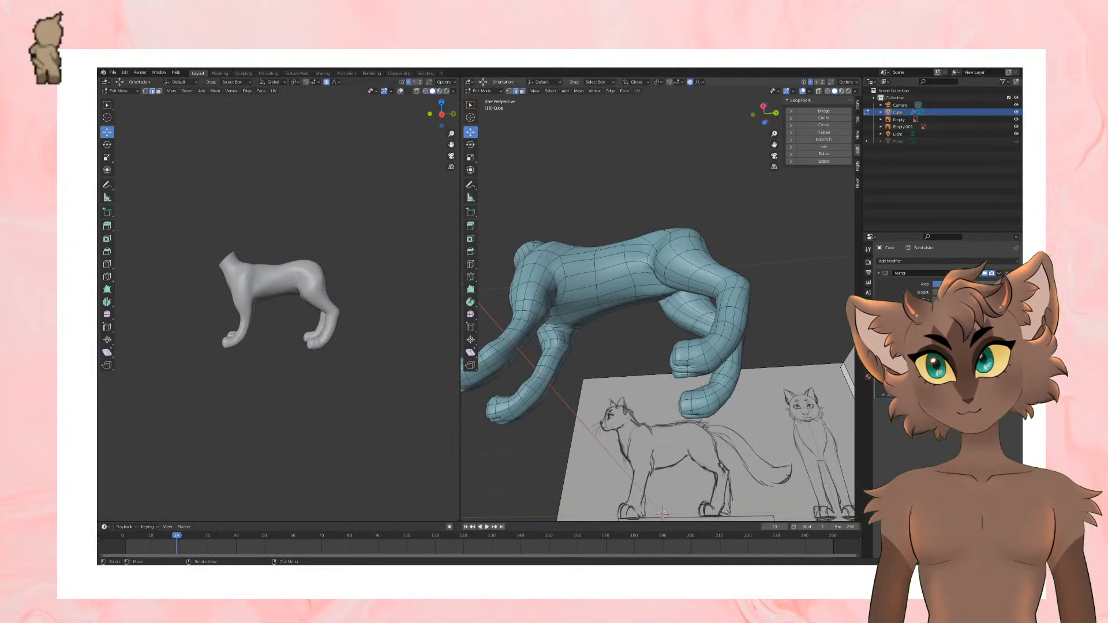
{"action": "scroll", "coordinate": [658, 288], "scroll_direction": "up", "scroll_amount": 2}
{"action": "middle_click_drag", "start_coordinate": [657, 289], "coordinate": [656, 266]}
{"action": "left_click", "coordinate": [145, 92]}
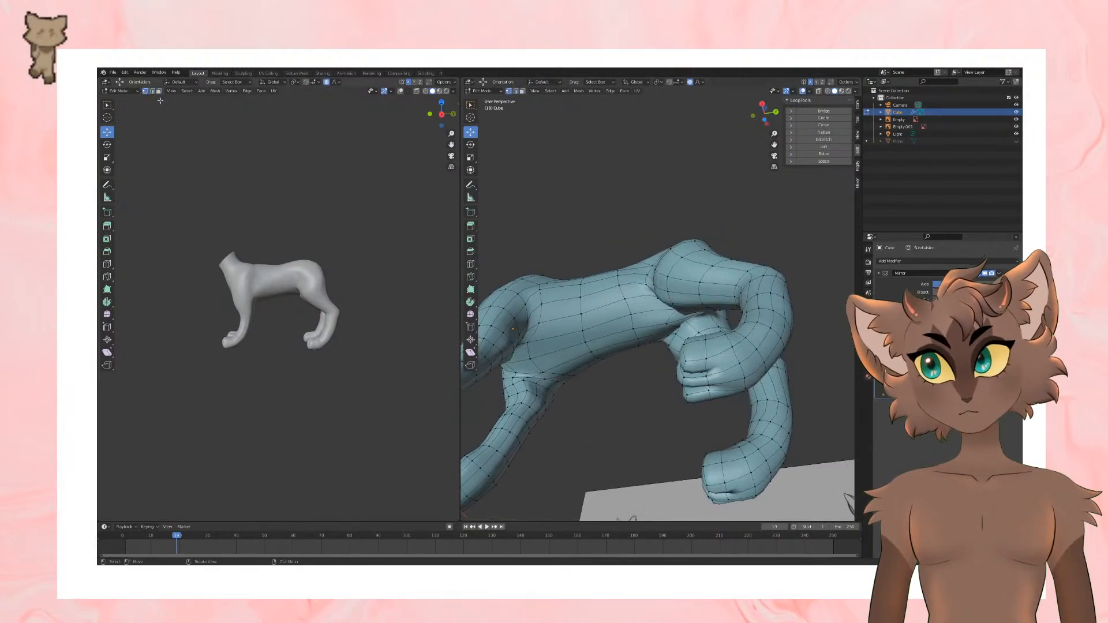
Step: Undo the trial vertex move on the hind paw and turn proportional editing off
{"action": "middle_click_drag", "start_coordinate": [756, 399], "coordinate": [779, 441]}
{"action": "left_click_drag", "start_coordinate": [720, 393], "coordinate": [719, 383]}
{"action": "key", "text": "ctrl+z"}
{"action": "left_click", "coordinate": [327, 83]}
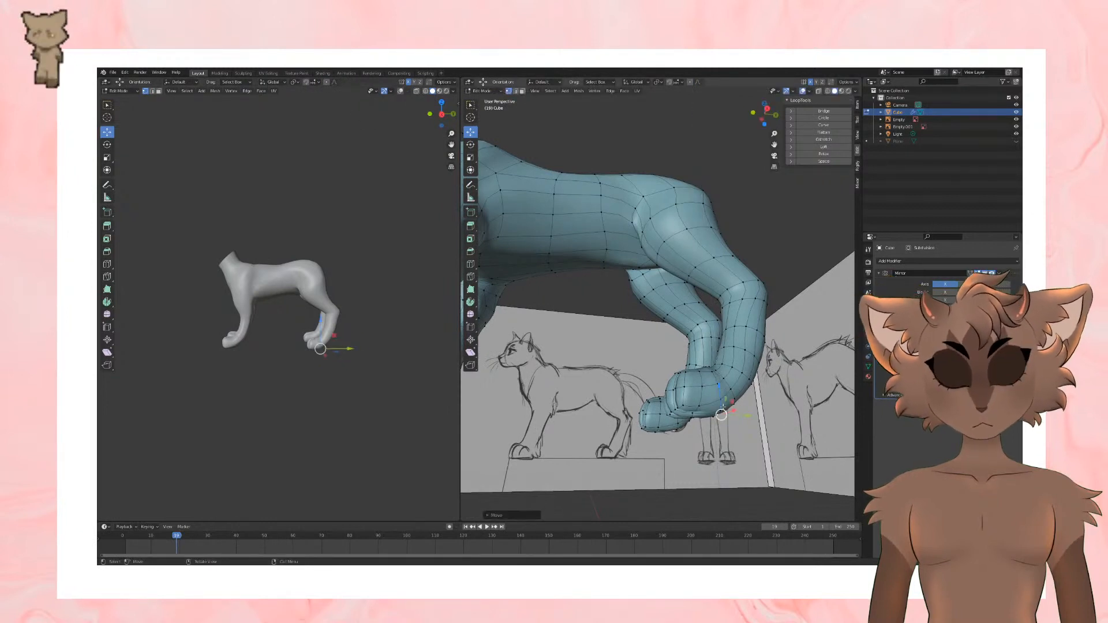
Step: Move individual vertices along the sole and side of the hind paw to reshape its underside
{"action": "middle_click_drag", "start_coordinate": [732, 434], "coordinate": [693, 406]}
{"action": "left_click", "coordinate": [692, 414]}
{"action": "left_click_drag", "start_coordinate": [691, 393], "coordinate": [731, 405]}
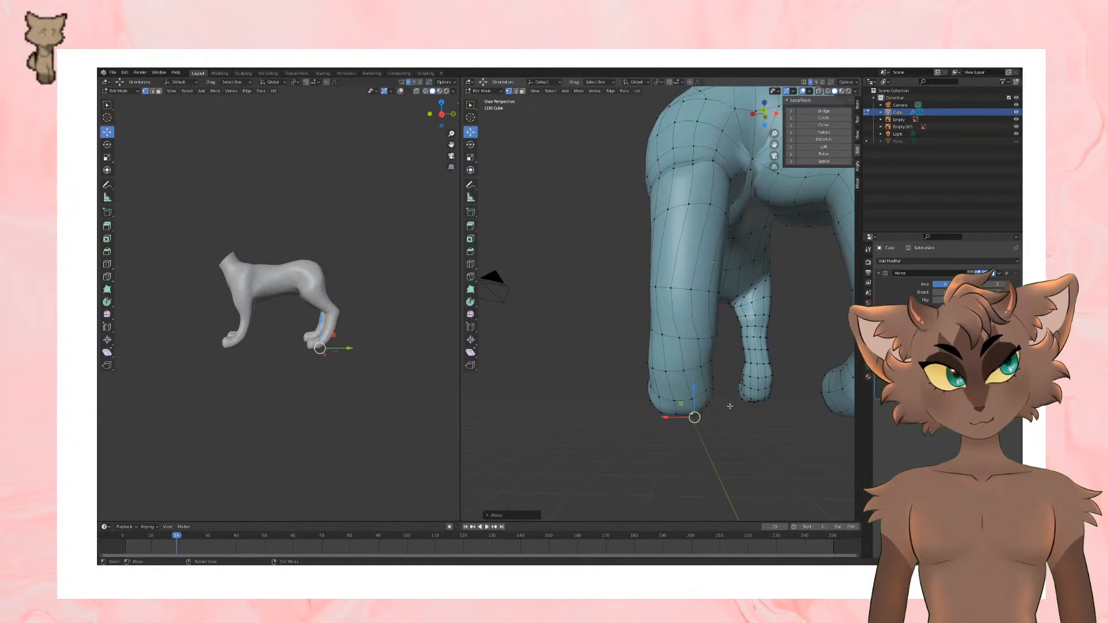
{"action": "middle_click_drag", "start_coordinate": [772, 371], "coordinate": [712, 372]}
{"action": "left_click", "coordinate": [711, 376]}
{"action": "left_click", "coordinate": [745, 331]}
{"action": "left_click", "coordinate": [719, 342], "text": "shift"}
{"action": "key", "text": "g"}
{"action": "left_click", "coordinate": [710, 406]}
{"action": "left_click", "coordinate": [704, 380]}
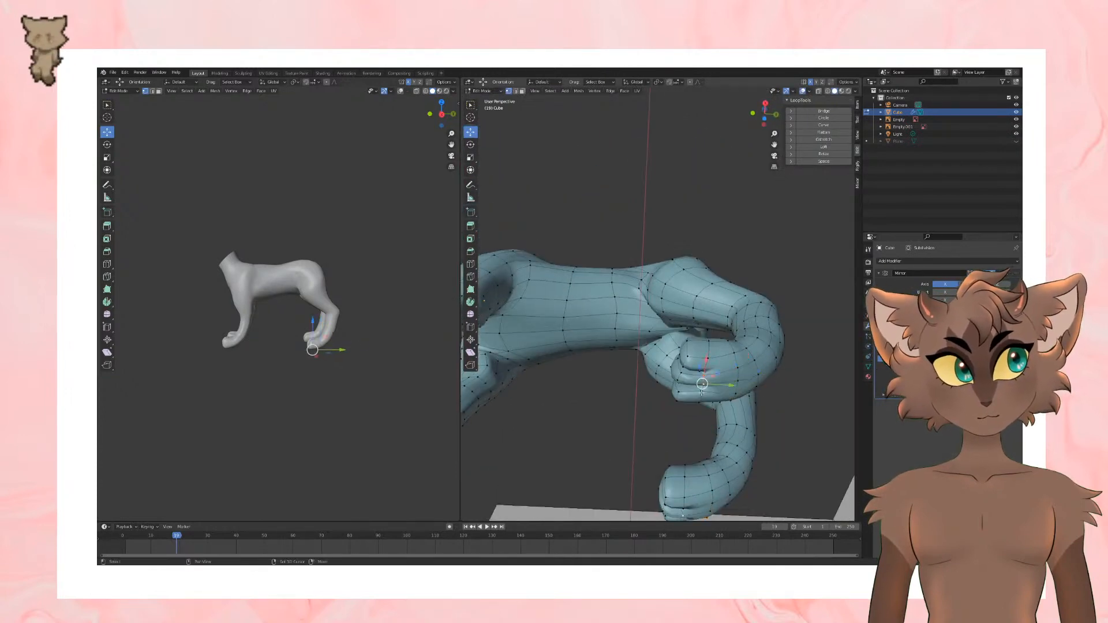
Step: Adjust the vertices beneath the hind paw's toes to even out the front of the sole
{"action": "left_click", "coordinate": [699, 398], "text": "shift"}
{"action": "left_click", "coordinate": [707, 373], "text": "shift"}
{"action": "middle_click_drag", "start_coordinate": [705, 370], "coordinate": [671, 399]}
{"action": "left_click_drag", "start_coordinate": [672, 399], "coordinate": [672, 390]}
{"action": "middle_click_drag", "start_coordinate": [711, 382], "coordinate": [664, 411]}
Step: In the right side view, reposition the hind paw's sole vertices to flatten its lower edge
{"action": "scroll", "coordinate": [690, 417], "scroll_direction": "down", "scroll_amount": 2}
{"action": "key", "text": "KP_3"}
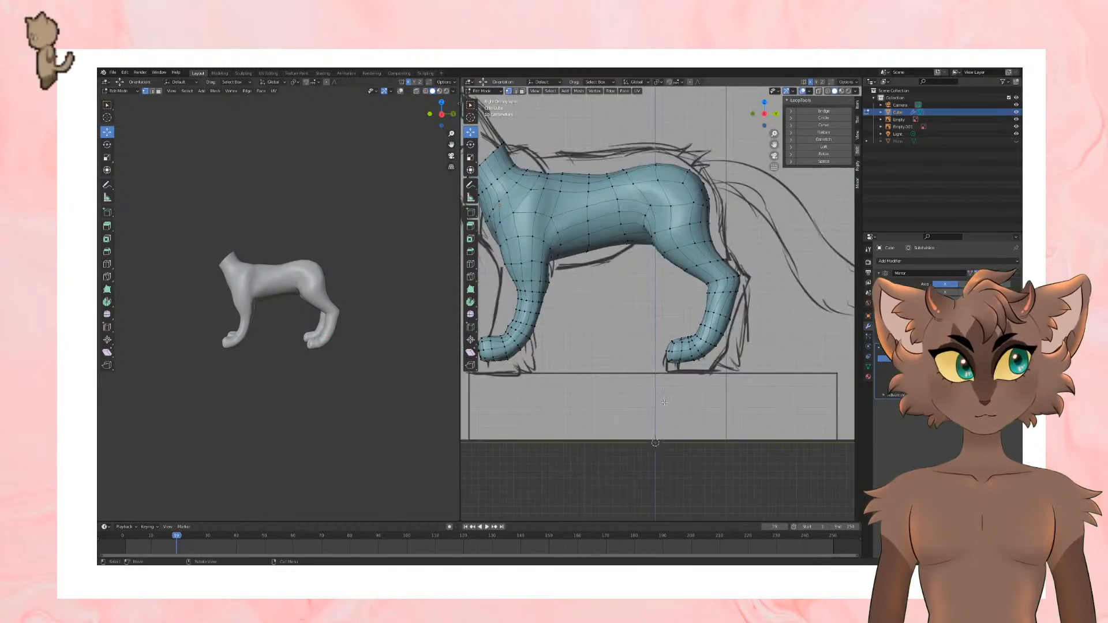
{"action": "scroll", "coordinate": [681, 404], "scroll_direction": "down", "scroll_amount": 2}
{"action": "scroll", "coordinate": [699, 392], "scroll_direction": "up", "scroll_amount": 4}
{"action": "left_click", "coordinate": [689, 385]}
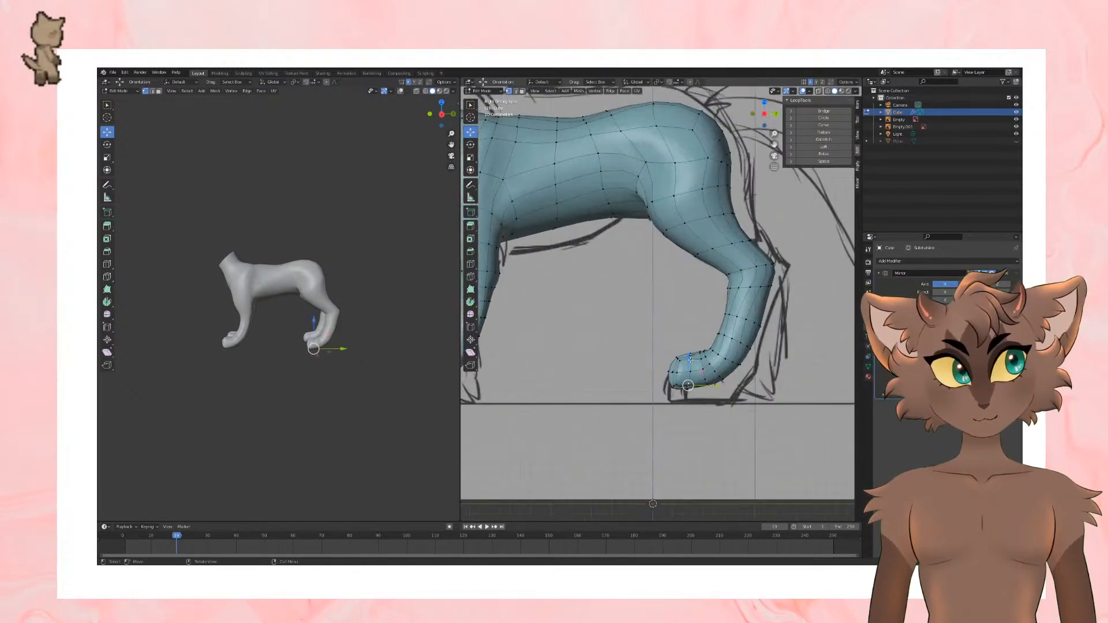
{"action": "left_click_drag", "start_coordinate": [690, 365], "coordinate": [708, 368]}
{"action": "left_click", "coordinate": [707, 385]}
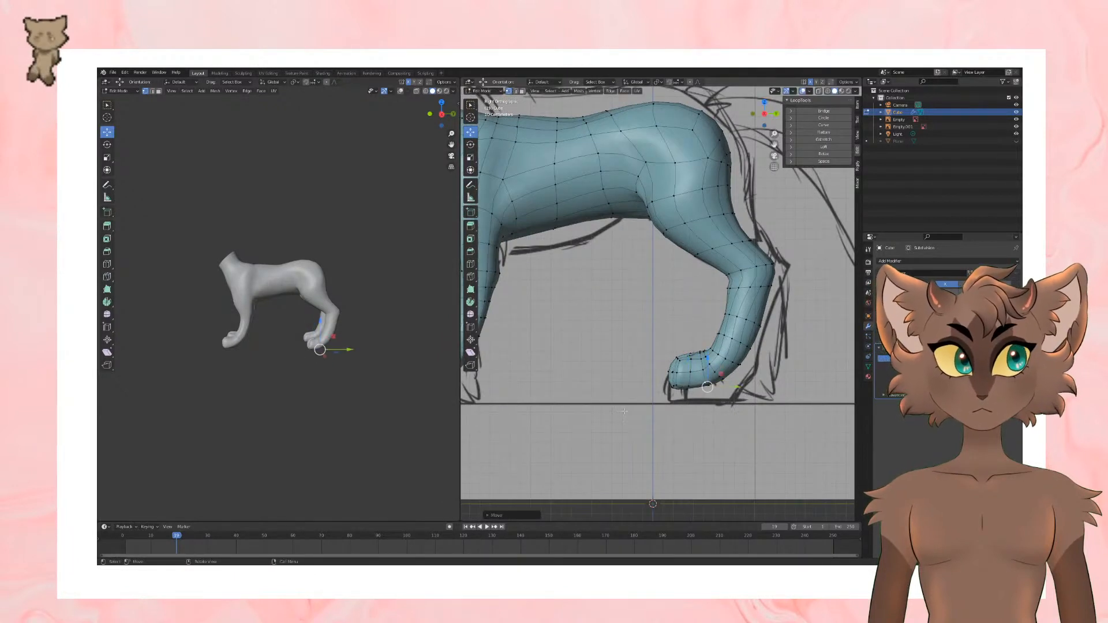
Step: Switch to edge selection, move an edge loop on the hind paw slightly down, and save the file from Object Mode
{"action": "scroll", "coordinate": [625, 411], "scroll_direction": "down", "scroll_amount": 4}
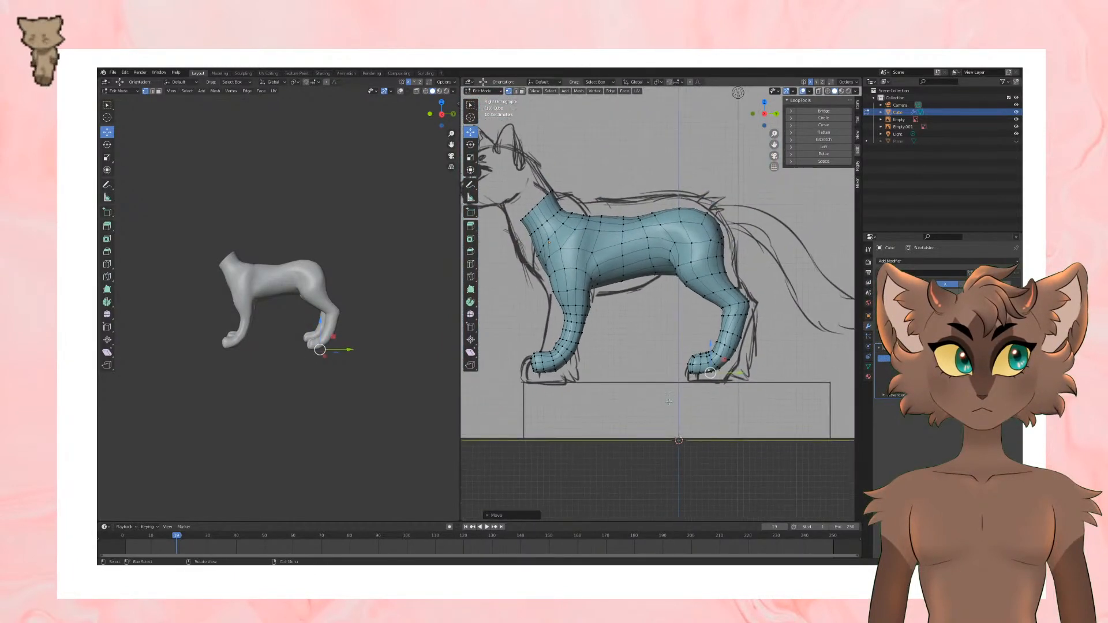
{"action": "middle_click_drag", "start_coordinate": [669, 401], "coordinate": [649, 437], "text": "shift"}
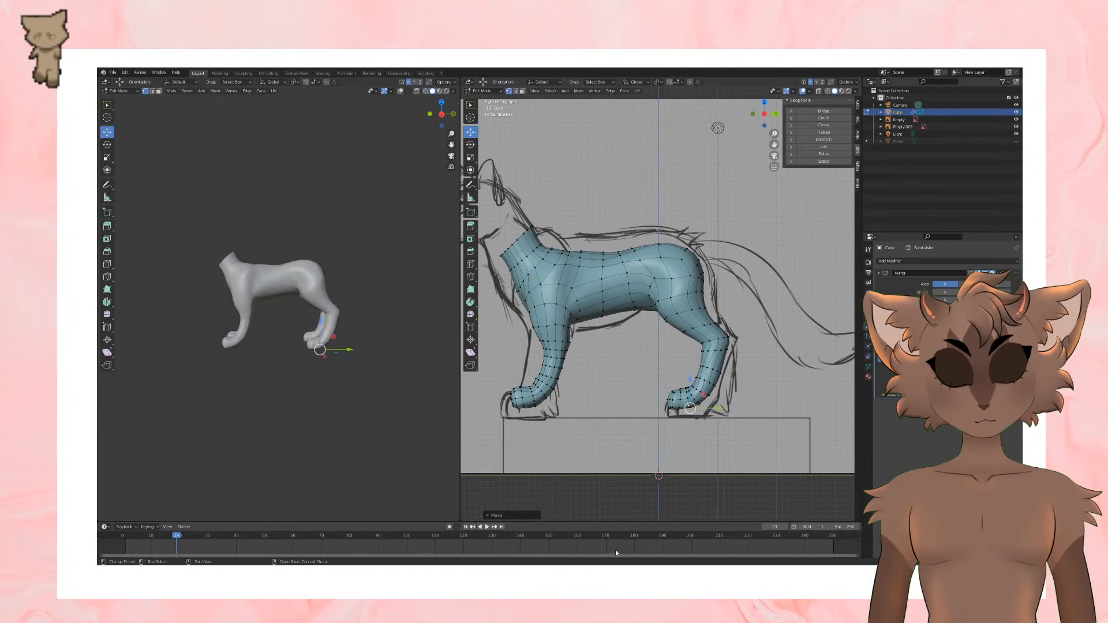
{"action": "key", "text": "Tab"}
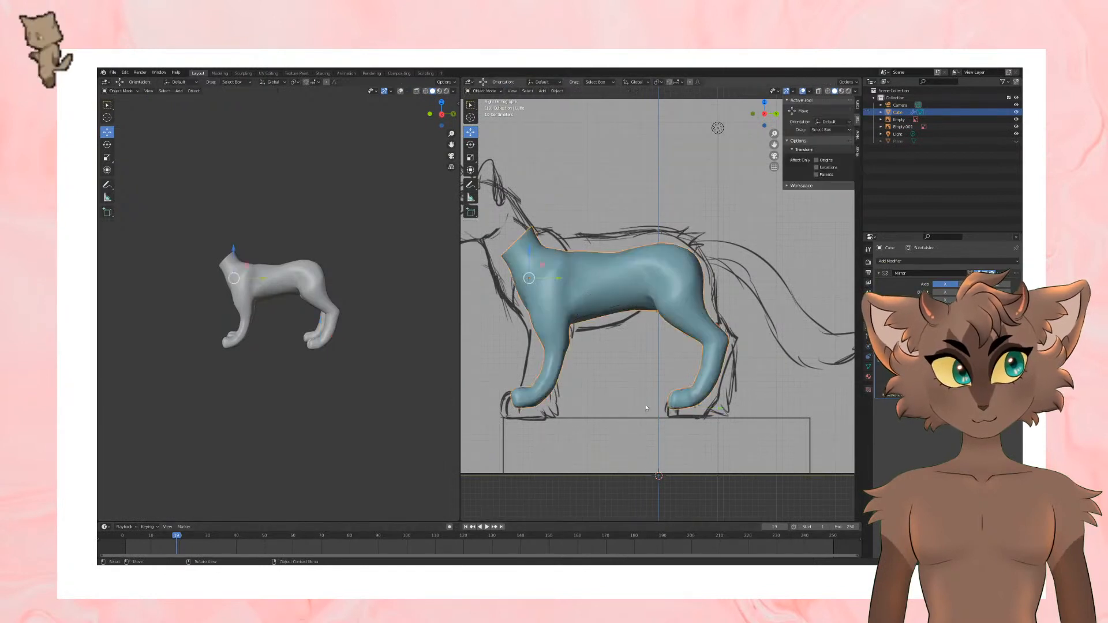
{"action": "mouse_move", "coordinate": [671, 372]}
{"action": "middle_mouse_down", "text": "shift"}
{"action": "mouse_move", "coordinate": [683, 403]}
{"action": "mouse_move", "coordinate": [666, 380]}
{"action": "middle_mouse_up", "text": "shift"}
{"action": "key", "text": "Tab"}
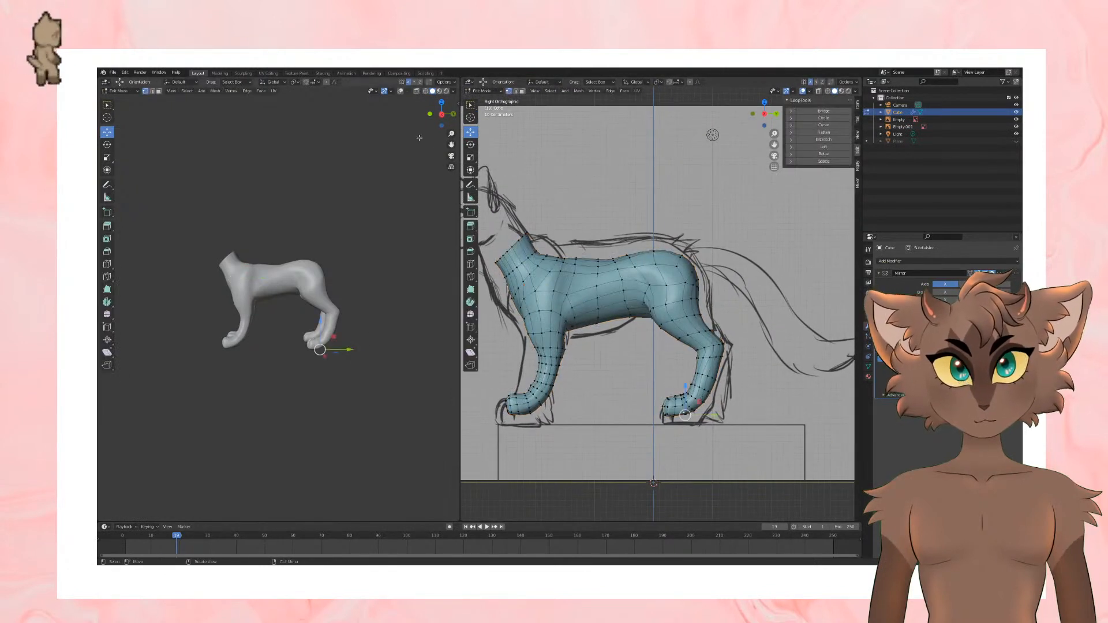
{"action": "left_click", "coordinate": [152, 90]}
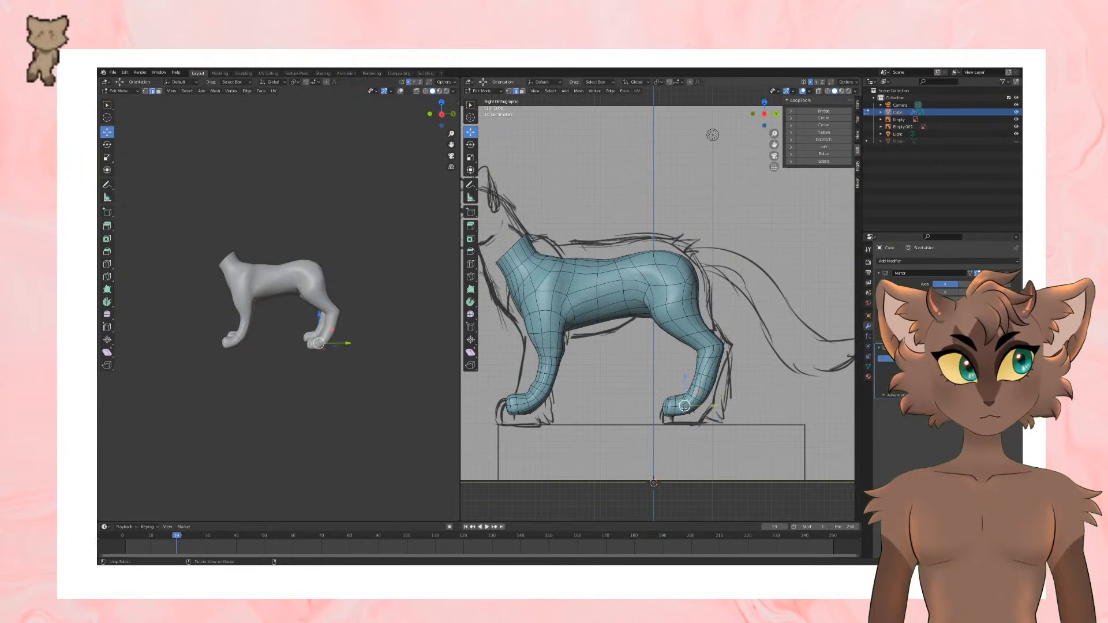
{"action": "left_click_drag", "start_coordinate": [686, 376], "coordinate": [687, 380]}
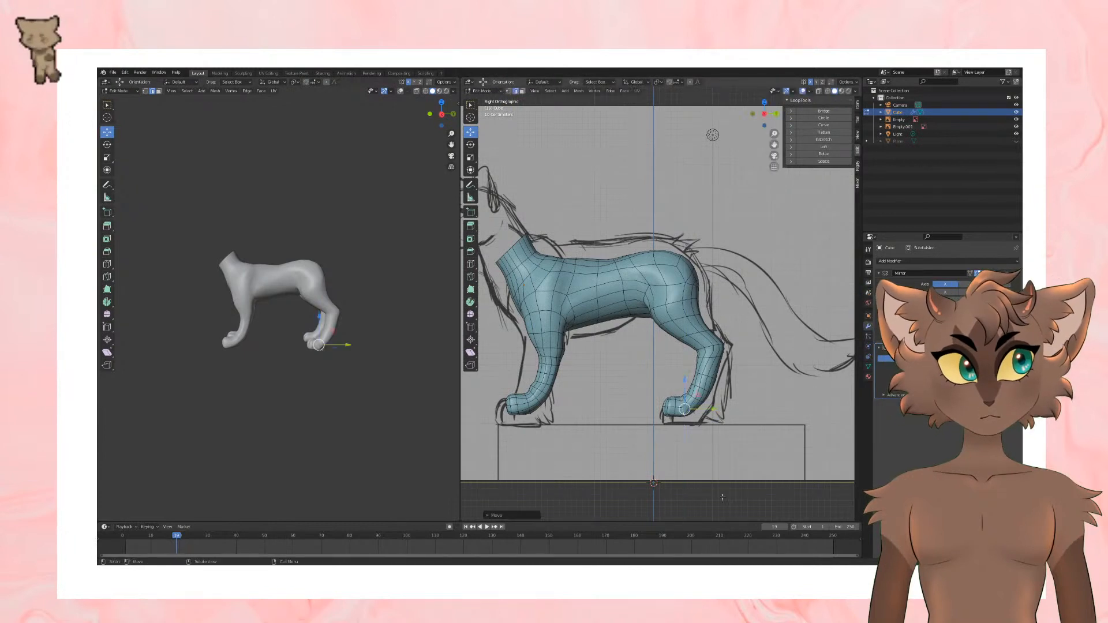
{"action": "key", "text": "Tab"}
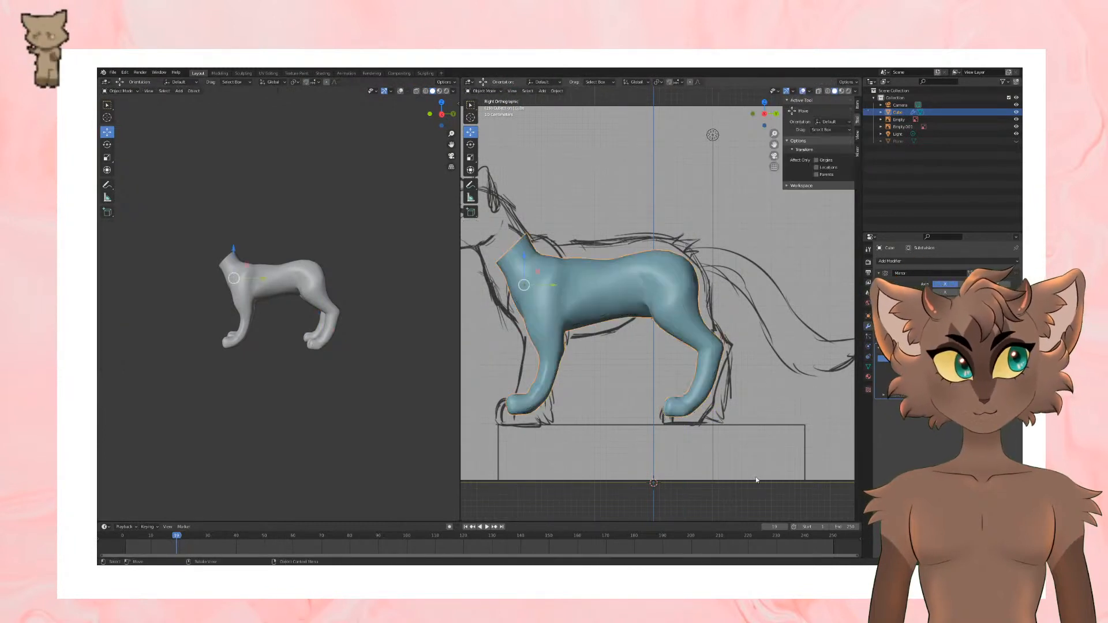
{"action": "key", "text": "ctrl+s"}
Step: Back in Edit Mode, cut an edge loop into the hind leg near the hock, then scale and shift it
{"action": "scroll", "coordinate": [738, 450], "scroll_direction": "up", "scroll_amount": 3}
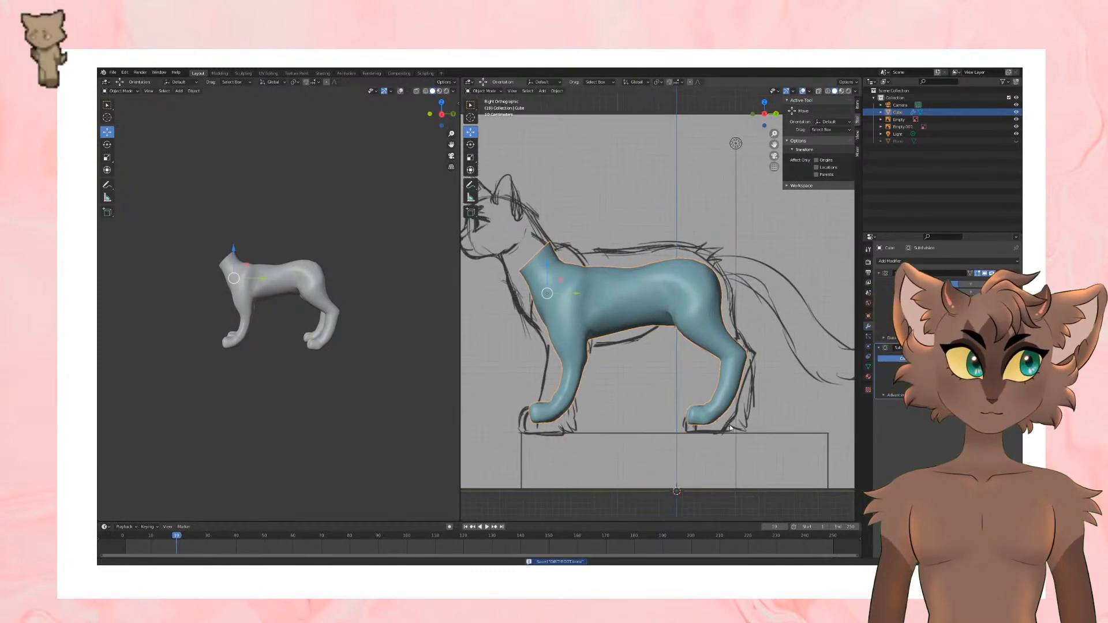
{"action": "key", "text": "Tab"}
{"action": "middle_click_drag", "start_coordinate": [749, 403], "coordinate": [745, 401], "text": "shift"}
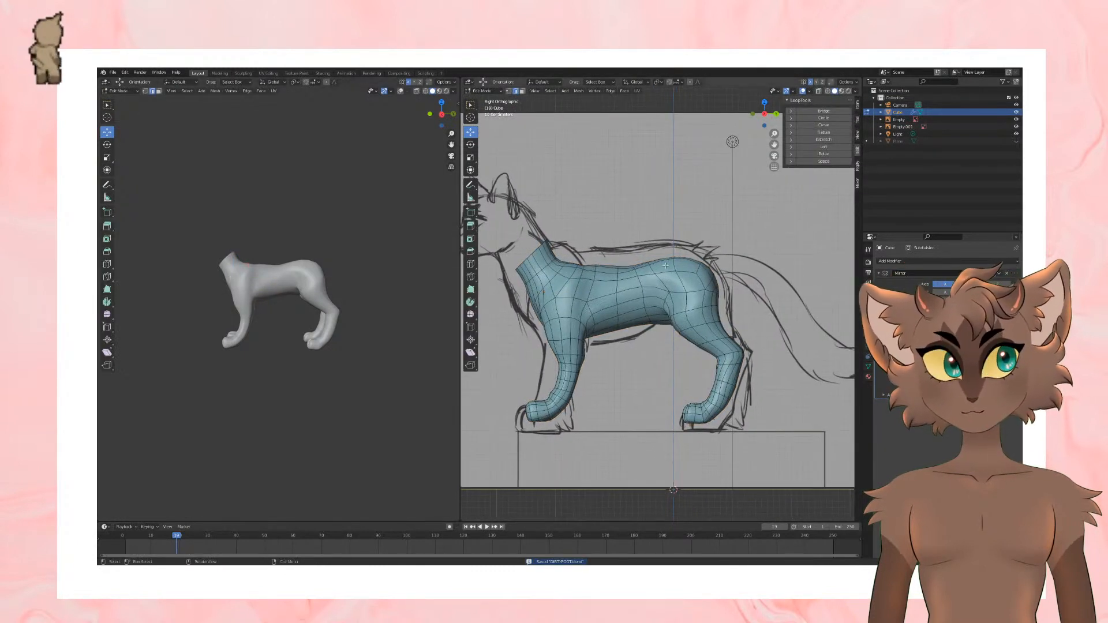
{"action": "left_click", "coordinate": [471, 264]}
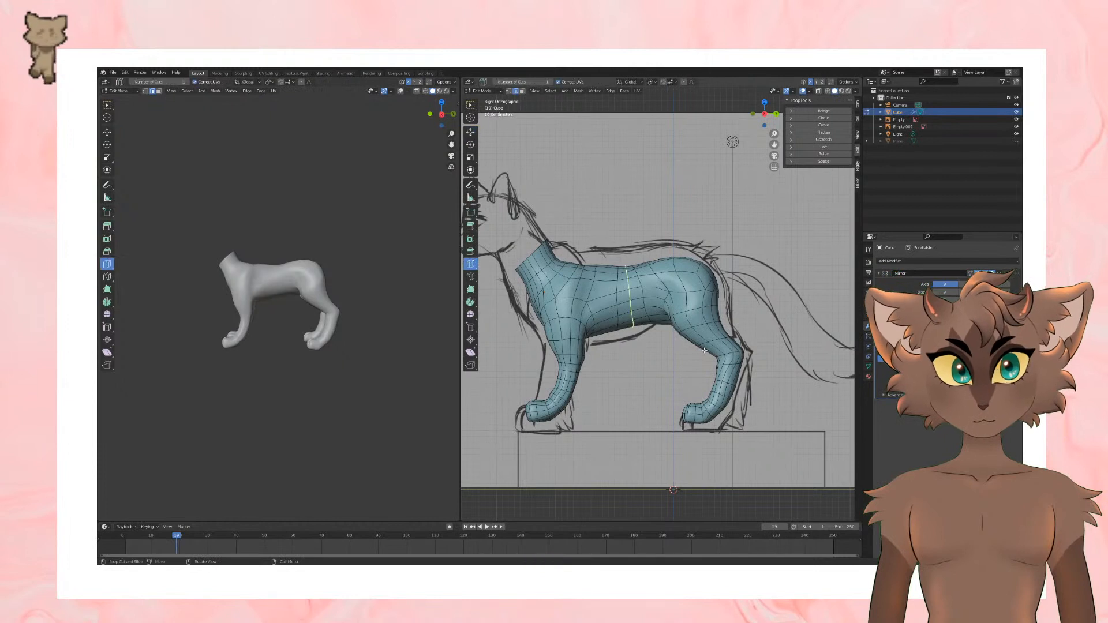
{"action": "left_click", "coordinate": [728, 370]}
{"action": "key", "text": "s"}
{"action": "left_click", "coordinate": [728, 370]}
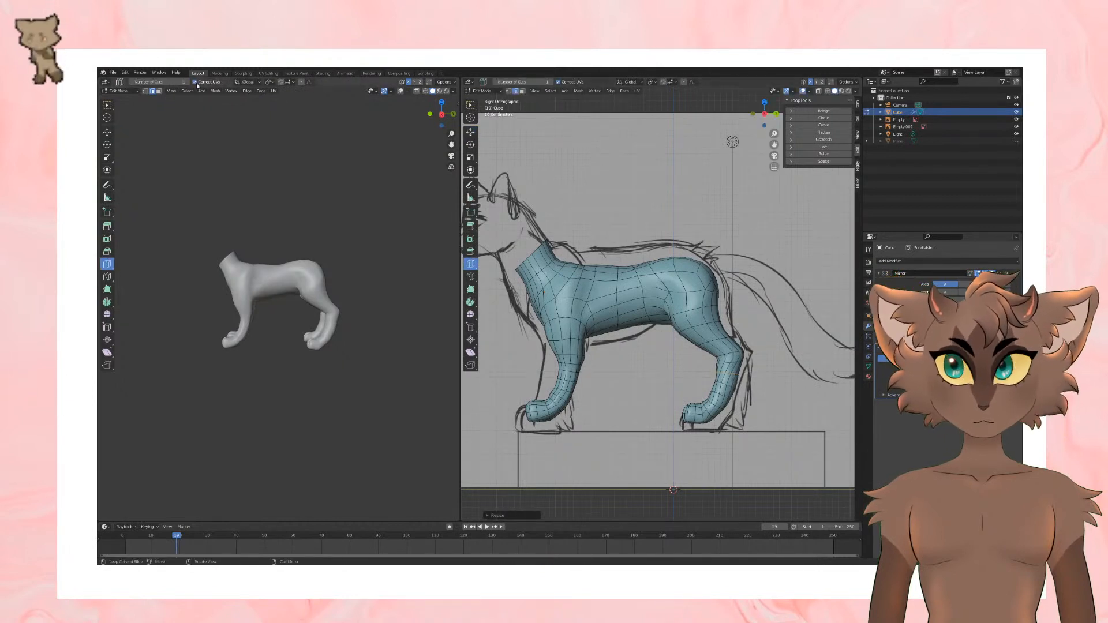
{"action": "left_click", "coordinate": [107, 131]}
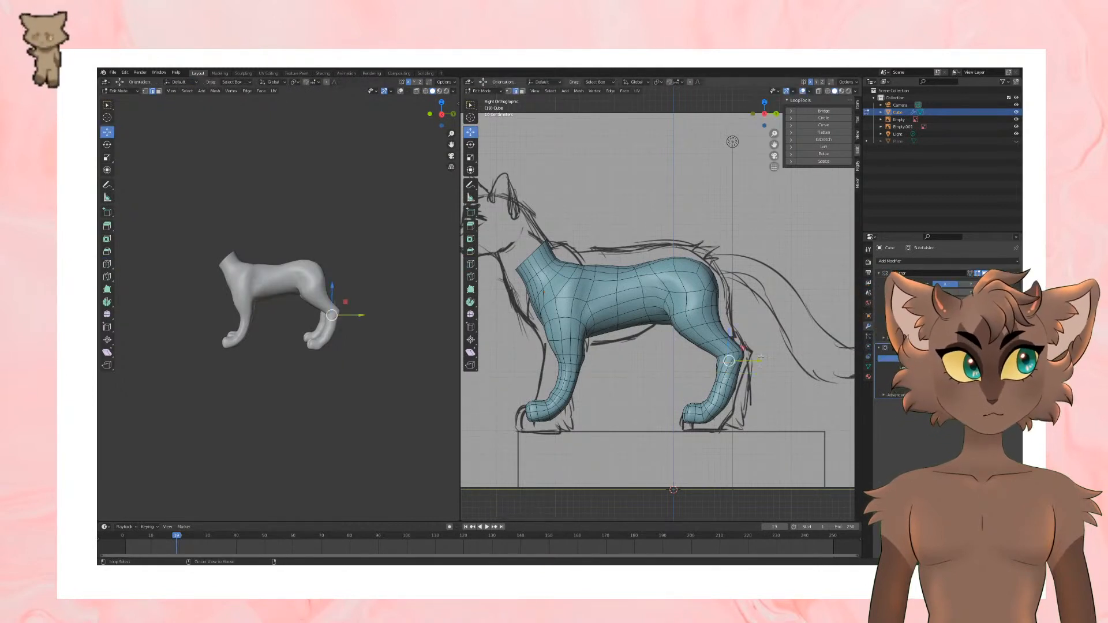
{"action": "key", "text": "s"}
{"action": "left_click", "coordinate": [815, 340]}
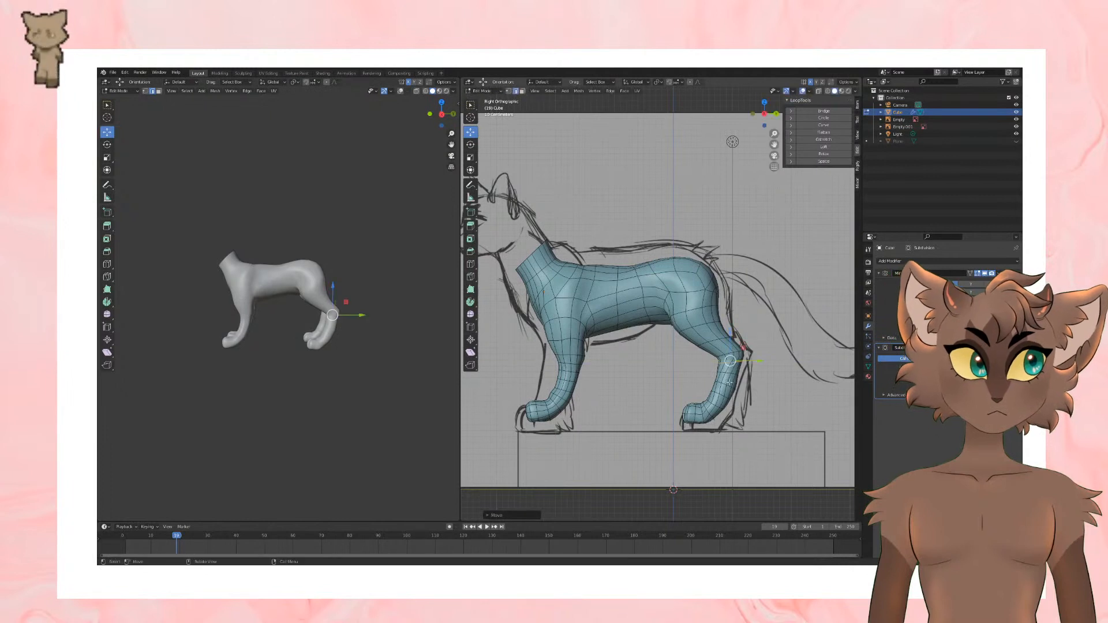
Step: Rotate and scale down the edge loop midway along the lower hind leg, then reactivate the Move tool
{"action": "left_click", "coordinate": [471, 144]}
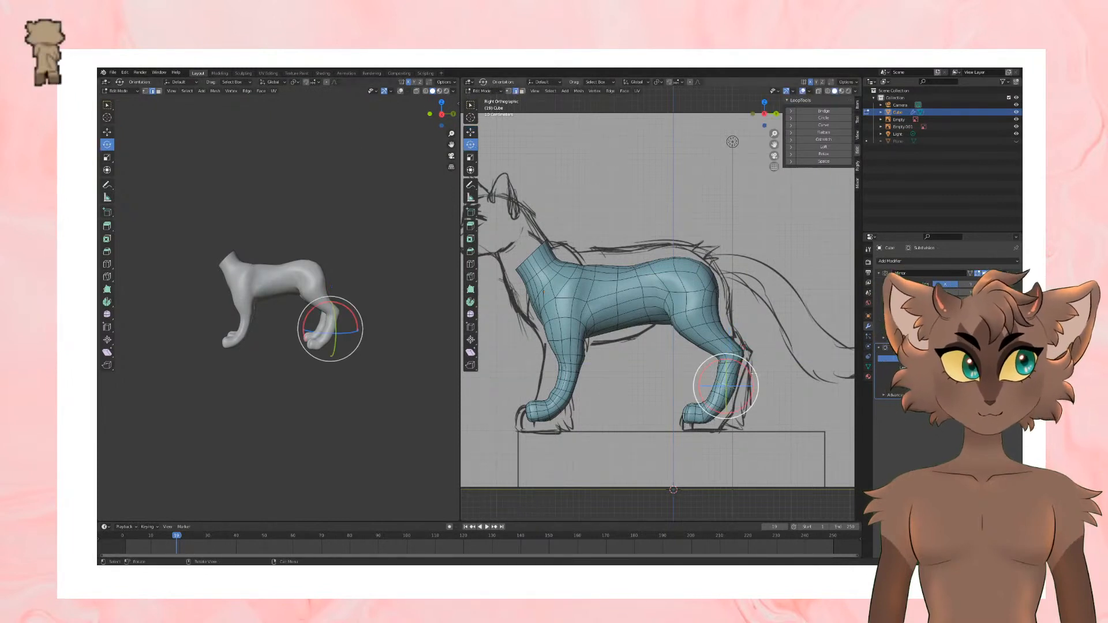
{"action": "mouse_move", "coordinate": [753, 373]}
{"action": "left_mouse_down"}
{"action": "mouse_move", "coordinate": [756, 396]}
{"action": "mouse_move", "coordinate": [737, 361]}
{"action": "left_mouse_up"}
{"action": "key", "text": "x"}
{"action": "key", "text": "Escape"}
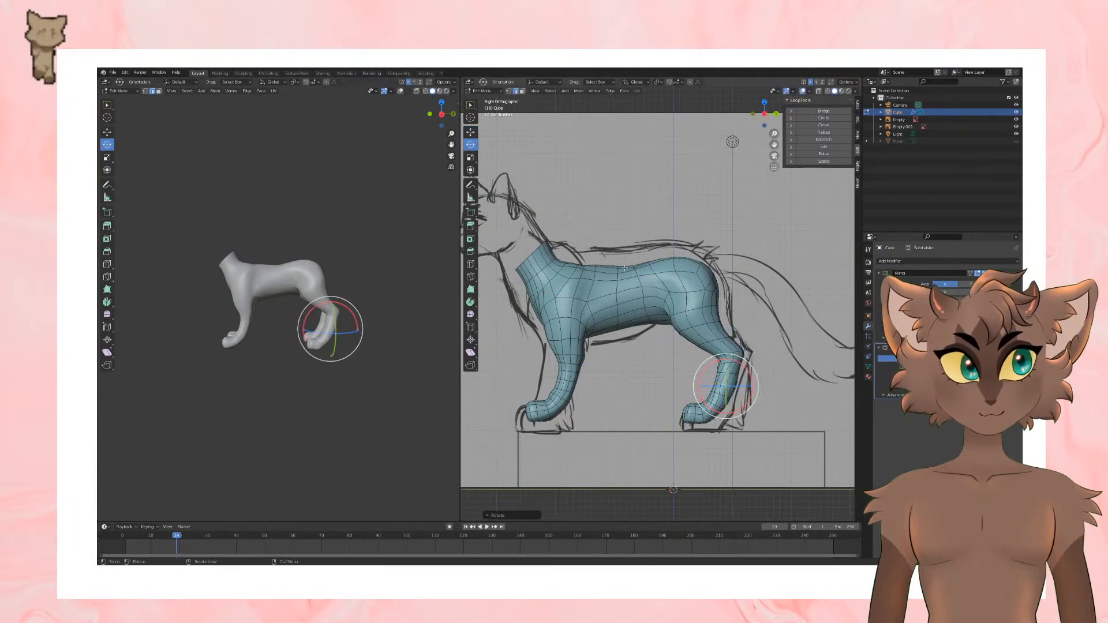
{"action": "key", "text": "s"}
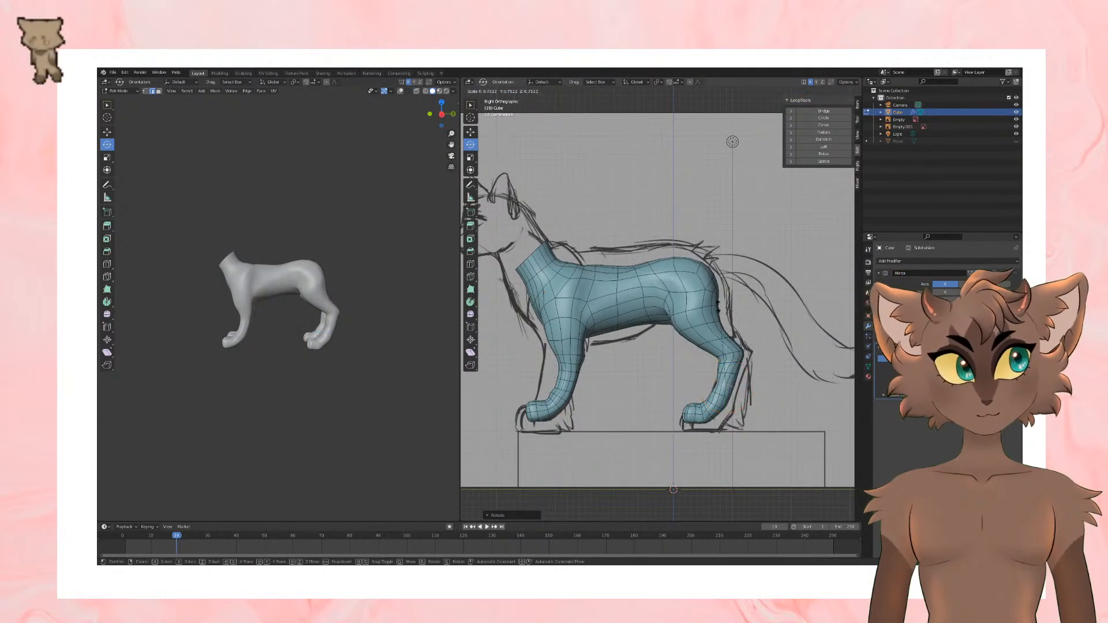
{"action": "left_click", "coordinate": [713, 298]}
{"action": "left_click", "coordinate": [474, 134]}
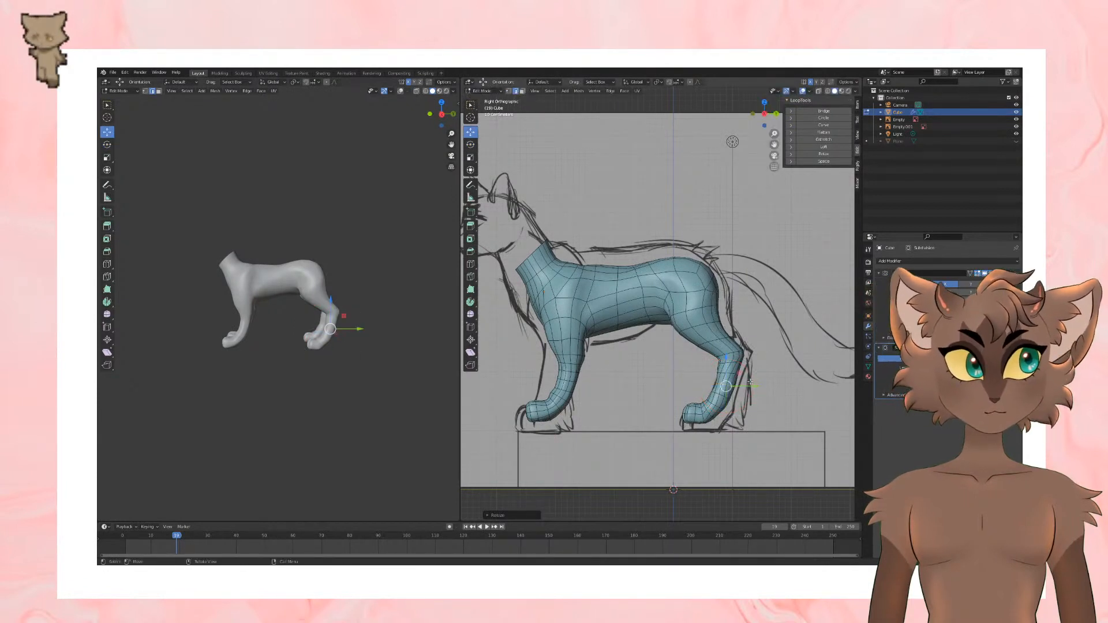
Step: Compare the deselected body with the side reference in Object Mode, then reselect it and return to Edit Mode
{"action": "key", "text": "Tab"}
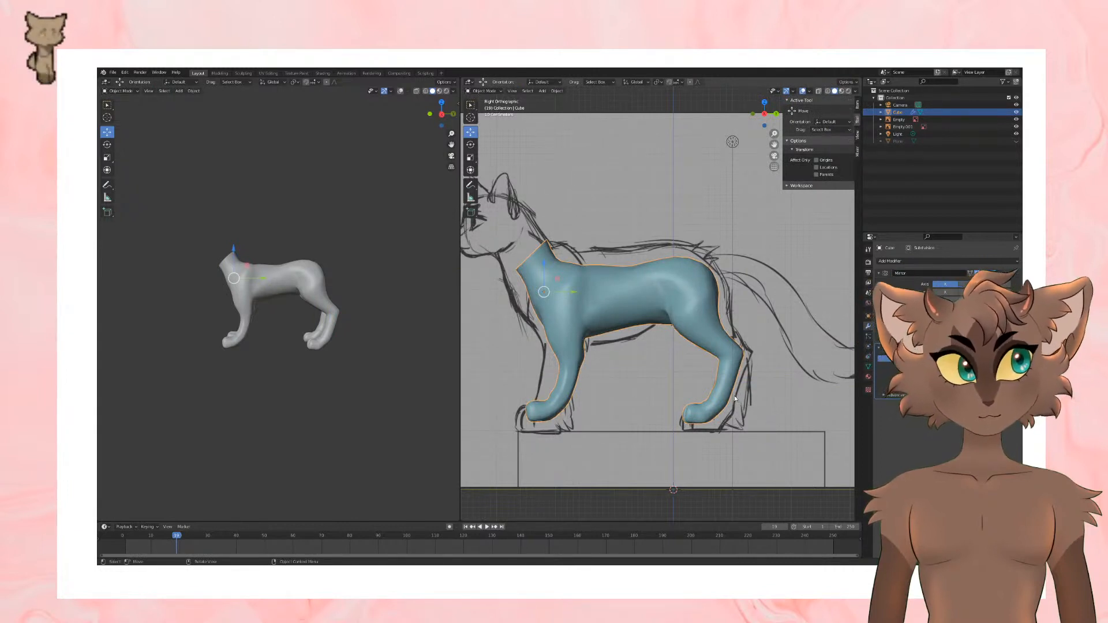
{"action": "scroll", "coordinate": [733, 394], "scroll_direction": "down", "scroll_amount": 1}
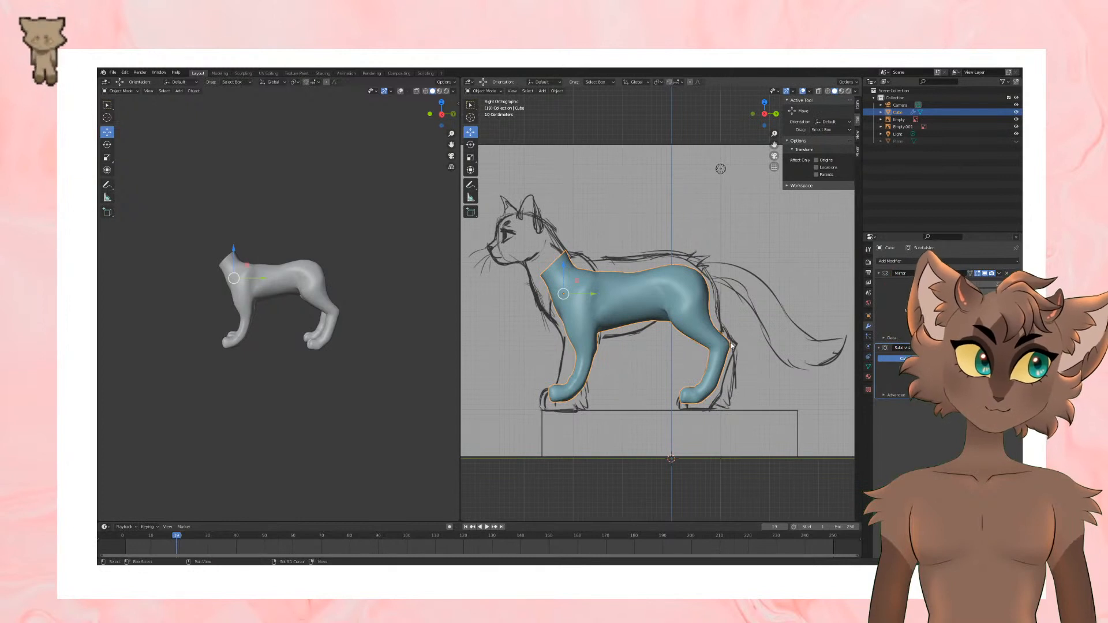
{"action": "scroll", "coordinate": [732, 345], "scroll_direction": "down", "scroll_amount": 2}
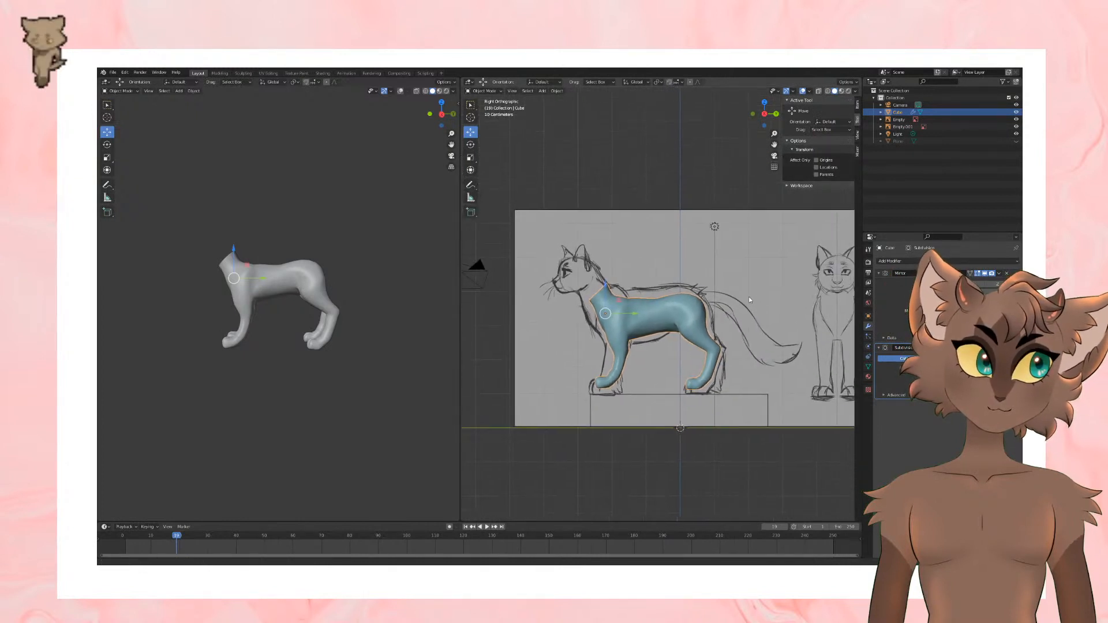
{"action": "left_click", "coordinate": [683, 173]}
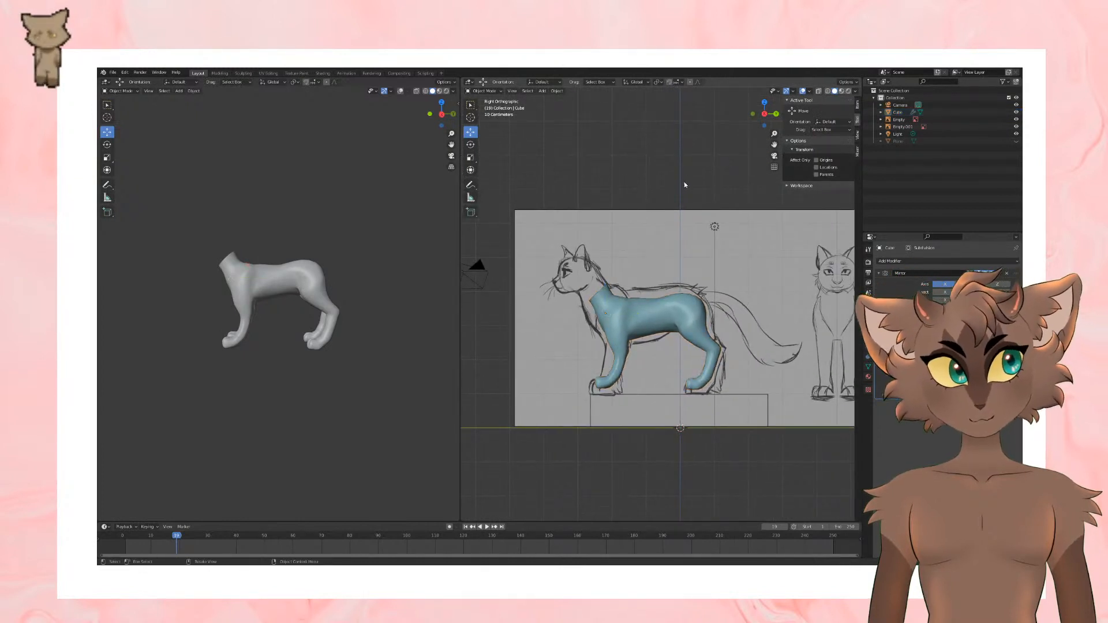
{"action": "middle_click_drag", "start_coordinate": [695, 224], "coordinate": [698, 233], "text": "shift"}
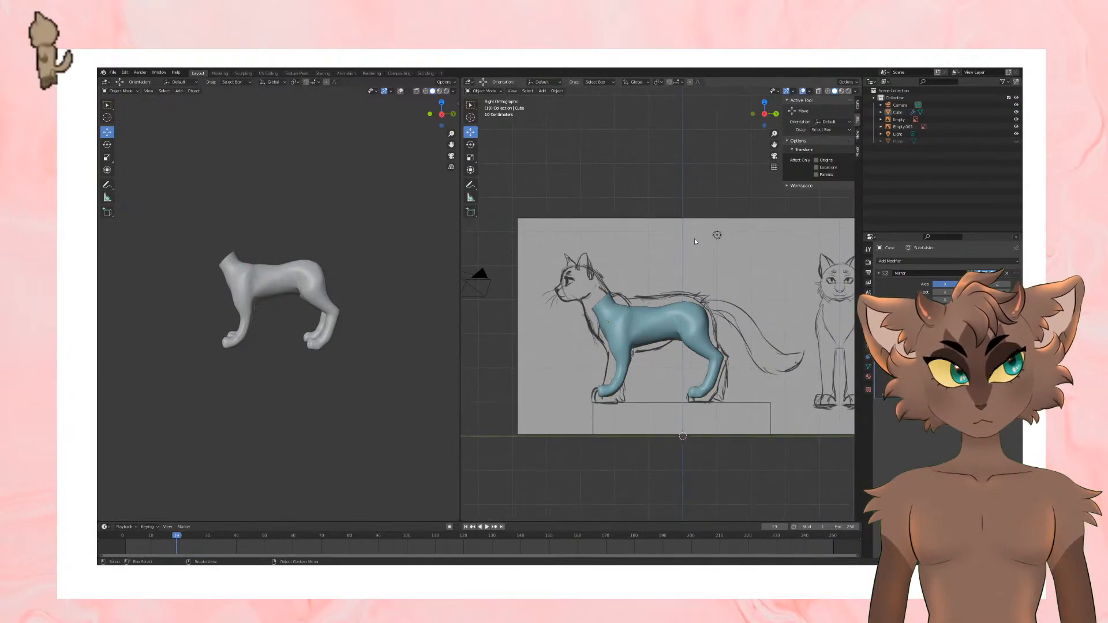
{"action": "left_click", "coordinate": [638, 310]}
{"action": "key", "text": "Tab"}
{"action": "scroll", "coordinate": [657, 321], "scroll_direction": "up", "scroll_amount": 4}
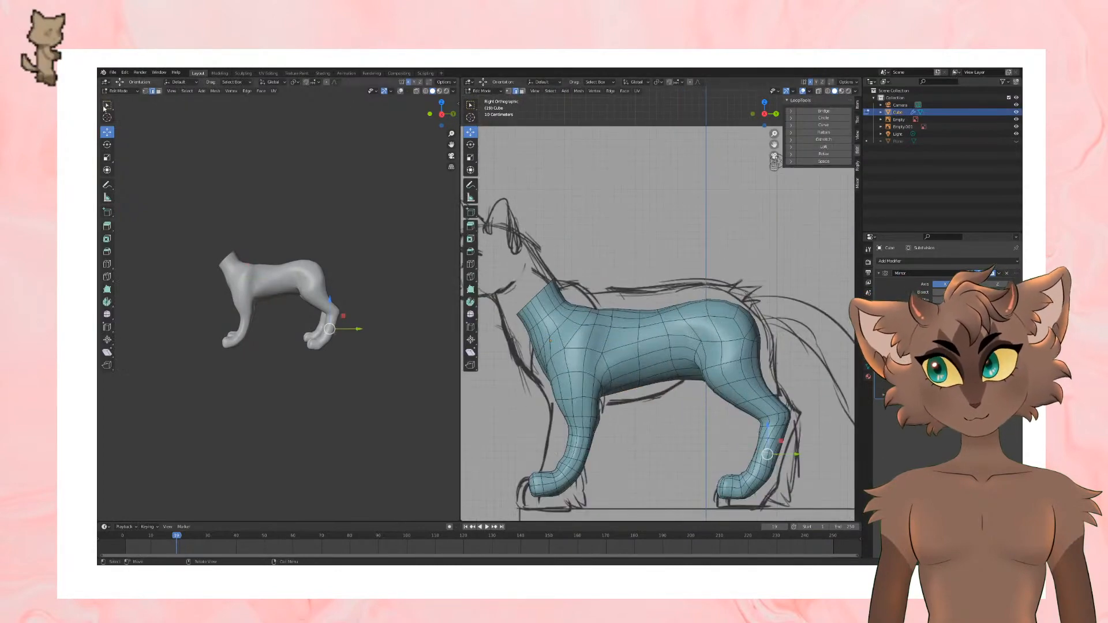
Step: Select the column of faces on the flank in front of the hind leg and move it to refine the waist
{"action": "mouse_move", "coordinate": [664, 277]}
{"action": "middle_mouse_down"}
{"action": "mouse_move", "coordinate": [682, 333]}
{"action": "mouse_move", "coordinate": [668, 276]}
{"action": "middle_mouse_up"}
{"action": "left_click", "coordinate": [670, 311]}
{"action": "left_click", "coordinate": [683, 321]}
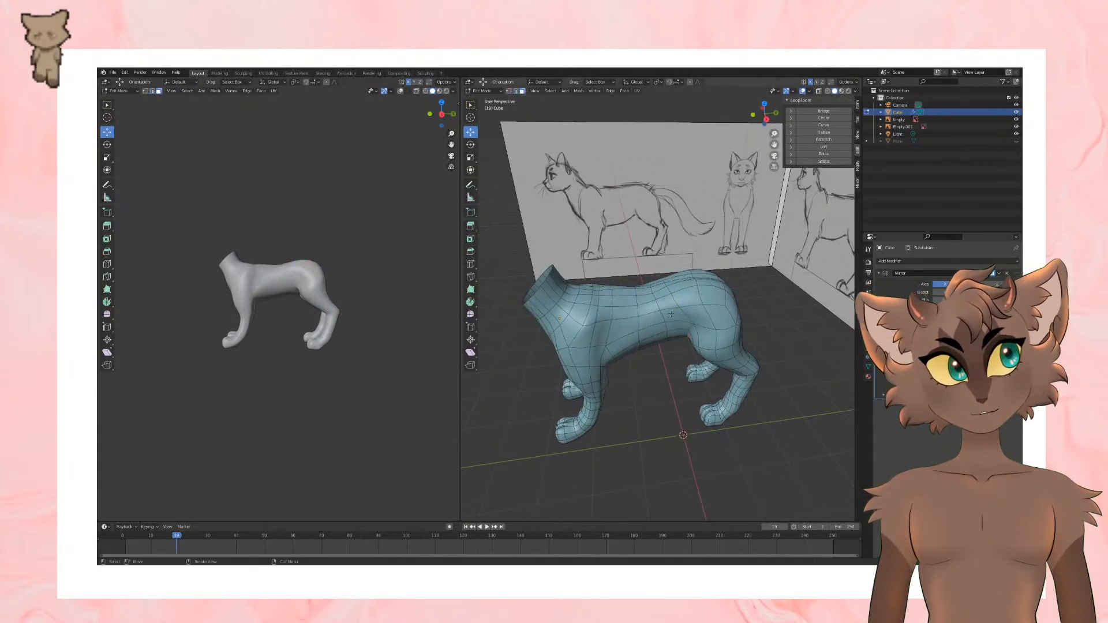
{"action": "left_click", "coordinate": [675, 332], "text": "shift"}
{"action": "mouse_move", "coordinate": [675, 333]}
{"action": "middle_mouse_down"}
{"action": "mouse_move", "coordinate": [693, 373]}
{"action": "mouse_move", "coordinate": [701, 364]}
{"action": "mouse_move", "coordinate": [673, 370]}
{"action": "mouse_move", "coordinate": [682, 339]}
{"action": "middle_mouse_up"}
{"action": "left_click", "coordinate": [671, 382], "text": "shift"}
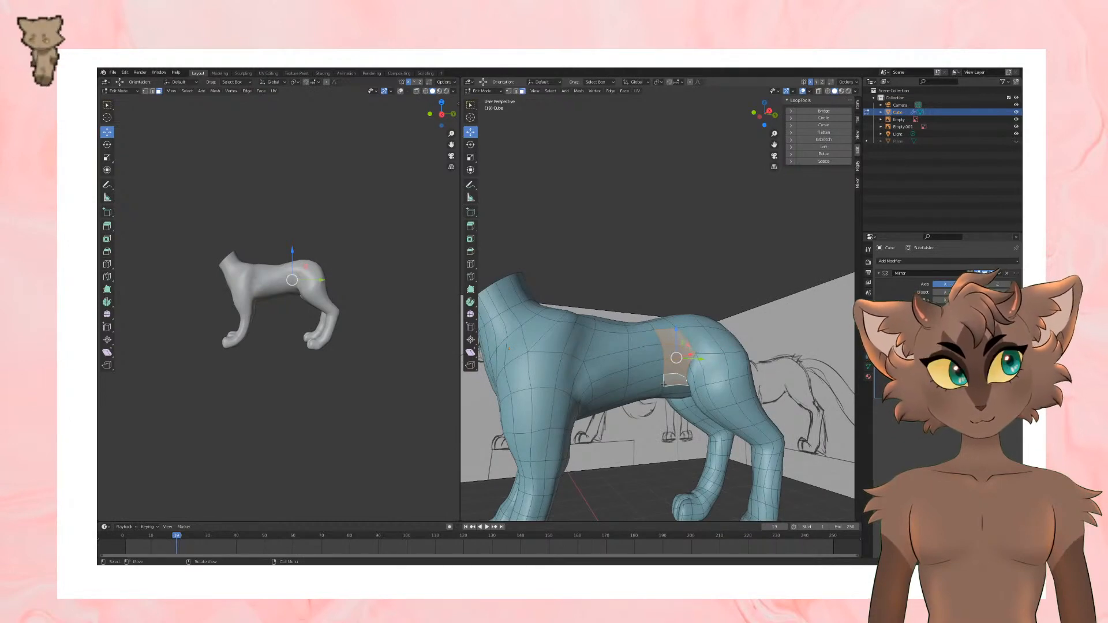
{"action": "middle_click_drag", "start_coordinate": [728, 341], "coordinate": [678, 315]}
{"action": "key", "text": "g"}
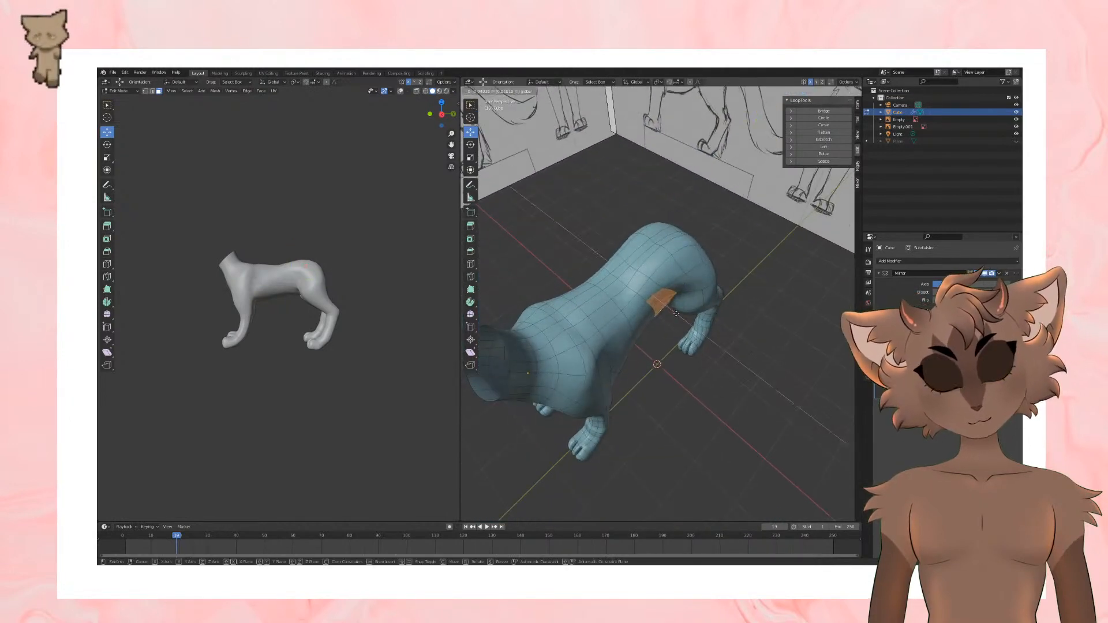
{"action": "left_click", "coordinate": [676, 313]}
{"action": "middle_click_drag", "start_coordinate": [779, 353], "coordinate": [726, 311]}
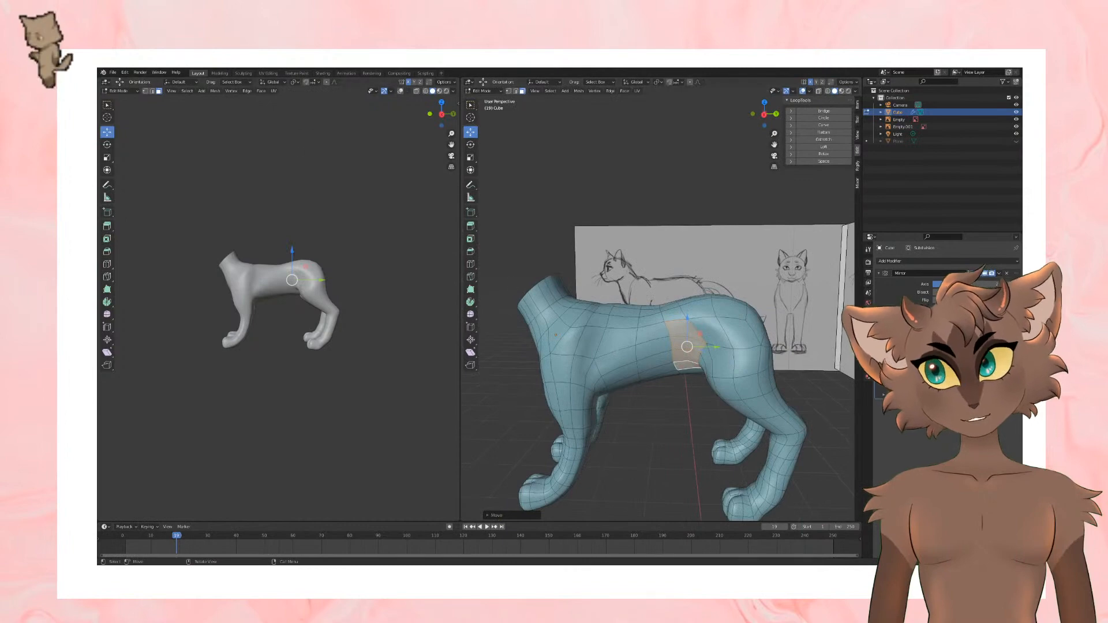
Step: Switch to edge selection, select the vertical edges along the side of the mid-torso, and move them to reshape the flank
{"action": "left_click", "coordinate": [152, 92]}
{"action": "left_click", "coordinate": [635, 341]}
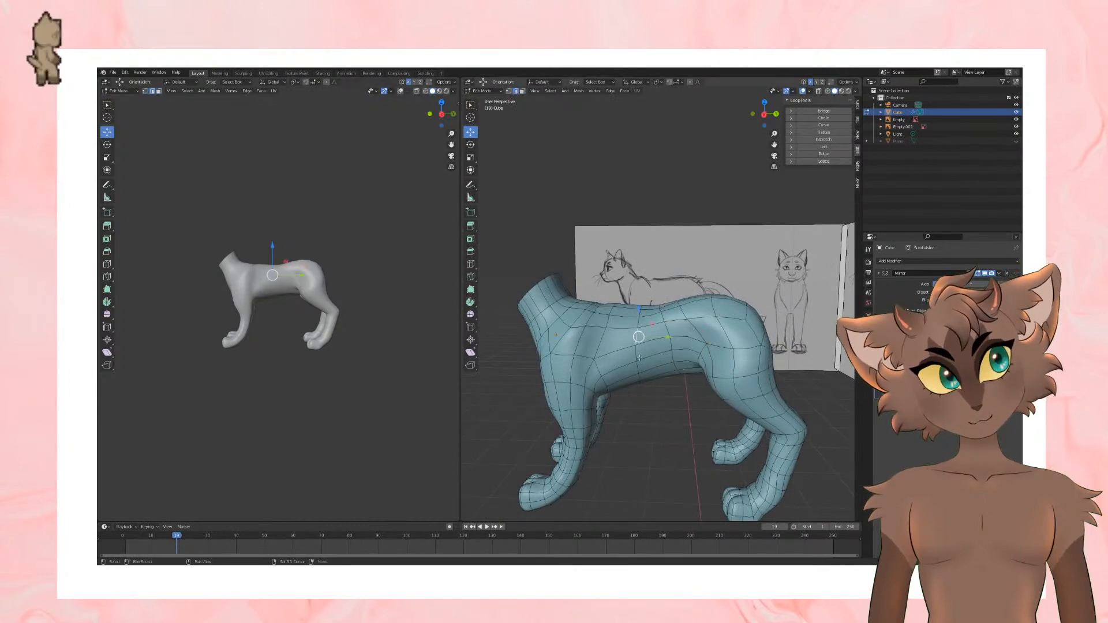
{"action": "left_click", "coordinate": [639, 362], "text": "shift"}
{"action": "left_click", "coordinate": [637, 355]}
{"action": "left_click", "coordinate": [637, 370], "text": "shift"}
{"action": "left_click", "coordinate": [639, 379], "text": "shift"}
{"action": "middle_click_drag", "start_coordinate": [639, 375], "coordinate": [672, 411]}
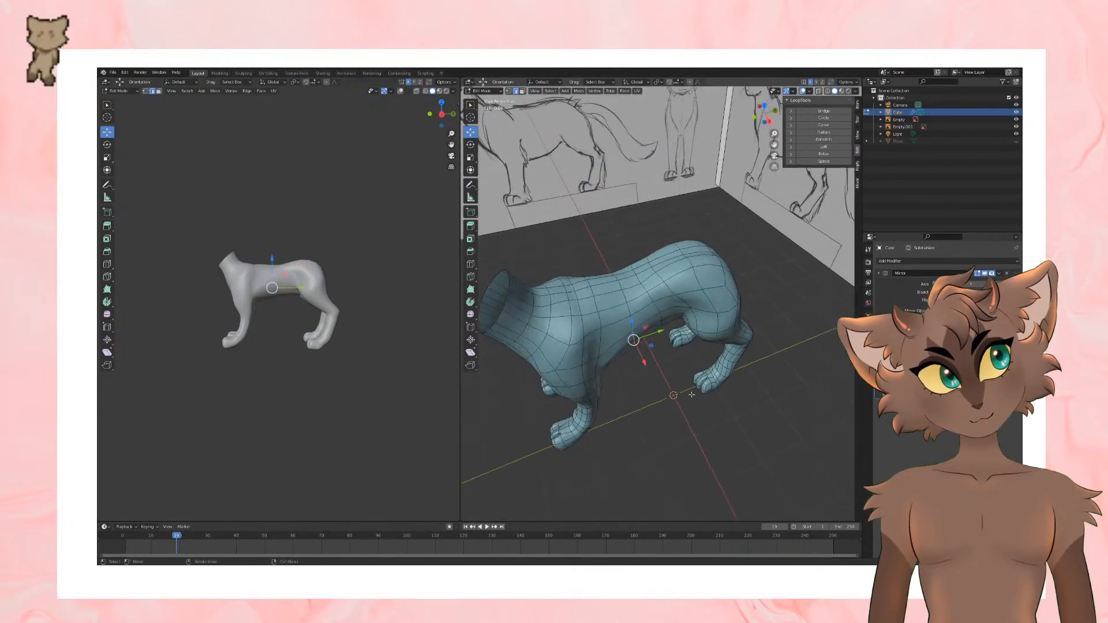
{"action": "key", "text": "g"}
{"action": "left_click", "coordinate": [646, 345]}
Step: Cut an edge loop around the torso between the ribcage and hips, and check the smoothed shape in Object Mode
{"action": "middle_click_drag", "start_coordinate": [646, 345], "coordinate": [470, 261]}
{"action": "left_click", "coordinate": [472, 263]}
{"action": "left_click", "coordinate": [674, 347]}
{"action": "middle_click_drag", "start_coordinate": [674, 347], "coordinate": [770, 392]}
{"action": "middle_click_drag", "start_coordinate": [715, 366], "coordinate": [658, 298]}
{"action": "key", "text": "Tab"}
{"action": "key", "text": "Tab"}
{"action": "scroll", "coordinate": [661, 350], "scroll_direction": "up", "scroll_amount": 3}
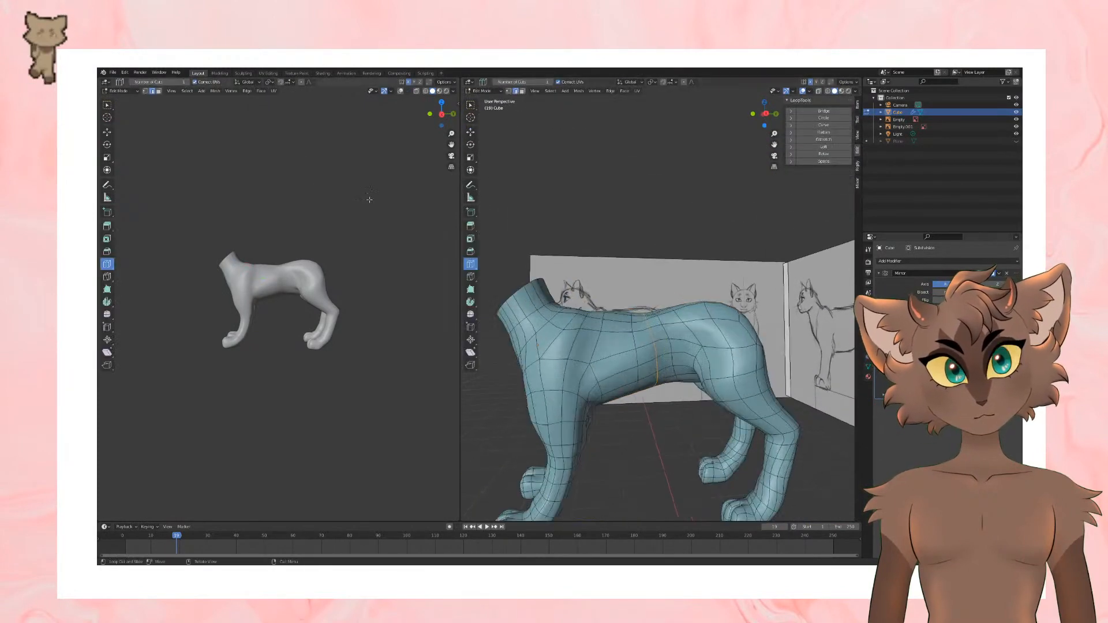
Step: With the Move tool and vertex selection, adjust the new loop's vertices at the waist, comparing in Object Mode
{"action": "left_click", "coordinate": [107, 133]}
{"action": "key", "text": "1"}
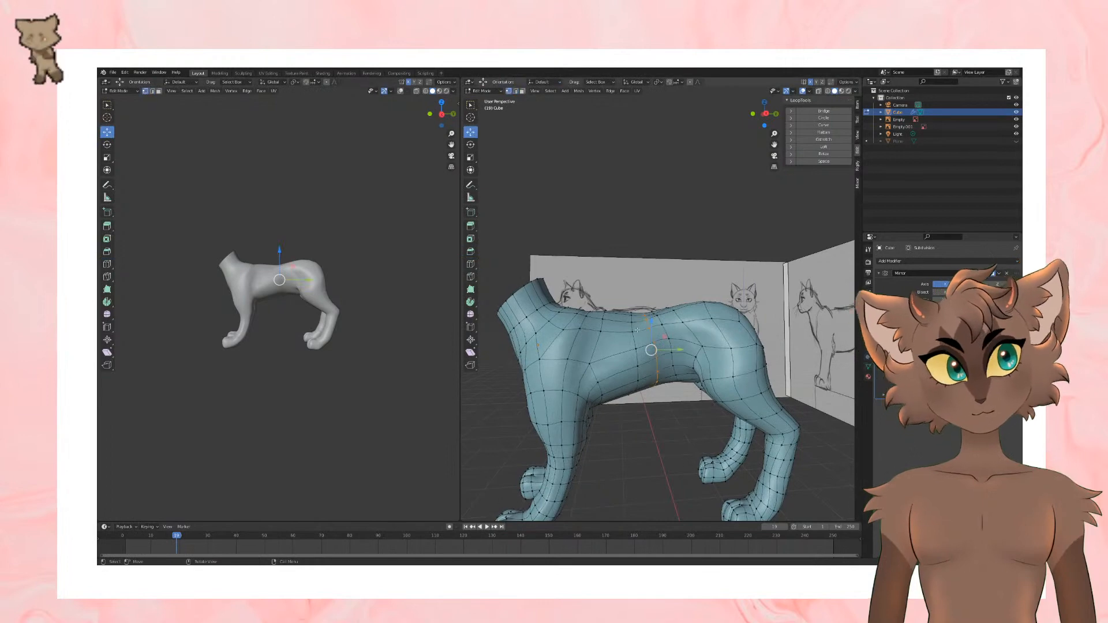
{"action": "mouse_move", "coordinate": [653, 346]}
{"action": "middle_mouse_down"}
{"action": "mouse_move", "coordinate": [668, 310]}
{"action": "mouse_move", "coordinate": [734, 379]}
{"action": "mouse_move", "coordinate": [673, 422]}
{"action": "mouse_move", "coordinate": [737, 445]}
{"action": "mouse_move", "coordinate": [766, 416]}
{"action": "mouse_move", "coordinate": [741, 411]}
{"action": "middle_mouse_up"}
{"action": "key", "text": "Tab"}
{"action": "key", "text": "Tab"}
{"action": "key", "text": "Tab"}
{"action": "middle_click_drag", "start_coordinate": [653, 320], "coordinate": [691, 310]}
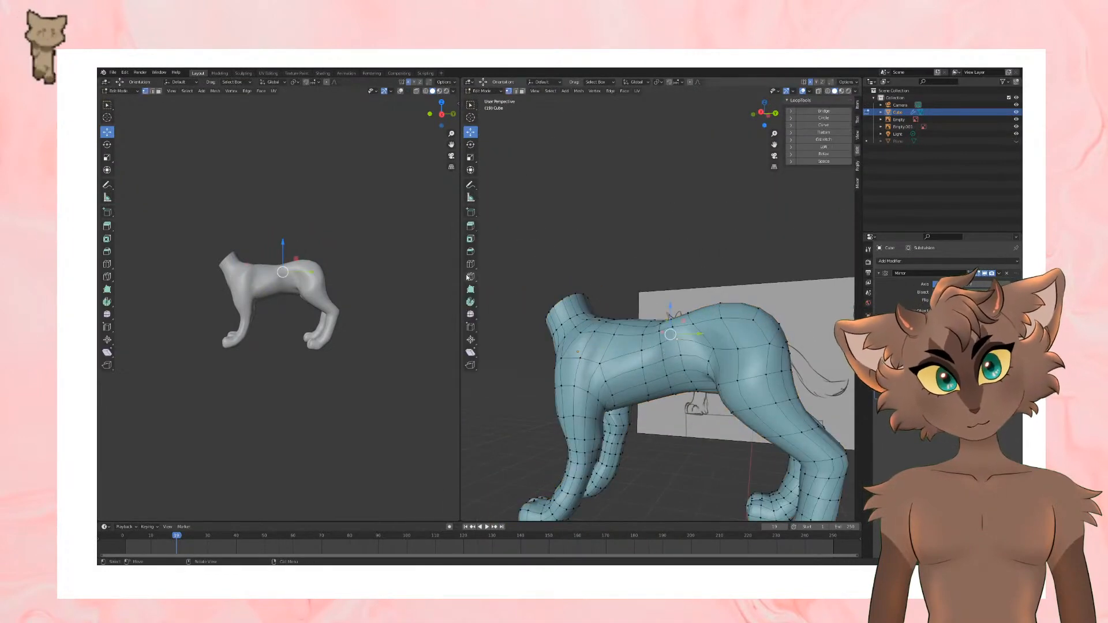
Step: Add another edge loop around the waist ahead of the hind leg, check the body, and reactivate the Move tool
{"action": "left_click", "coordinate": [471, 264]}
{"action": "middle_click_drag", "start_coordinate": [737, 373], "coordinate": [736, 404]}
{"action": "key", "text": "Tab"}
{"action": "middle_click_drag", "start_coordinate": [737, 340], "coordinate": [751, 289]}
{"action": "key", "text": "Tab"}
{"action": "left_click", "coordinate": [106, 133]}
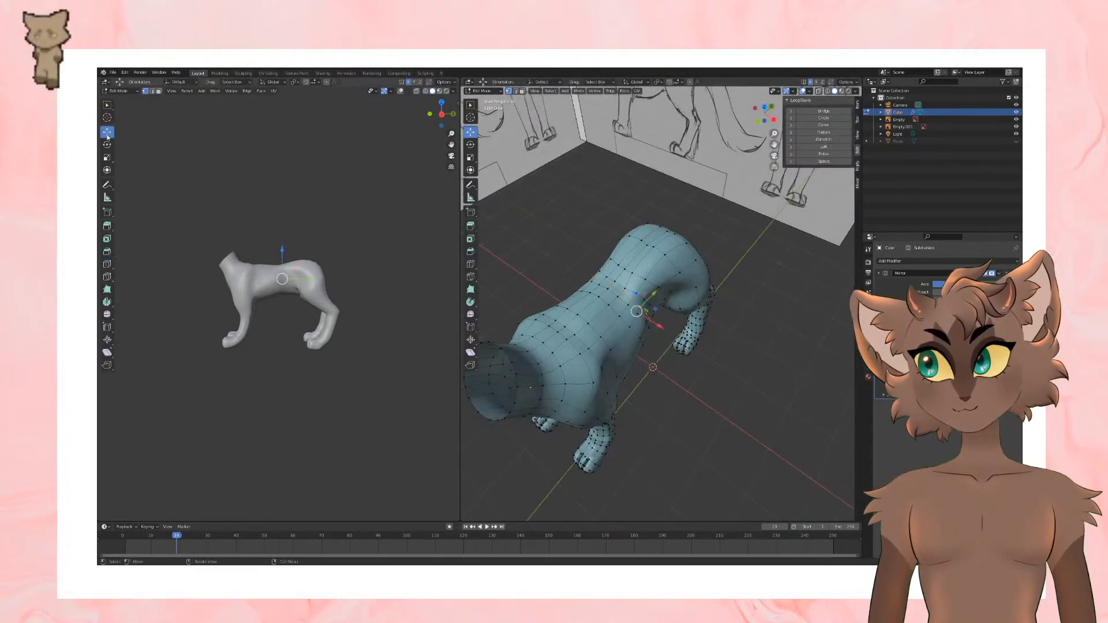
Step: Shift the waist vertices beside the hip to smooth the flank, and view the result in Object Mode
{"action": "middle_click_drag", "start_coordinate": [619, 248], "coordinate": [721, 394]}
{"action": "left_click_drag", "start_coordinate": [679, 305], "coordinate": [684, 308]}
{"action": "middle_click_drag", "start_coordinate": [715, 306], "coordinate": [732, 319]}
{"action": "left_click_drag", "start_coordinate": [682, 295], "coordinate": [679, 293]}
{"action": "key", "text": "Tab"}
{"action": "middle_click_drag", "start_coordinate": [715, 305], "coordinate": [661, 240]}
{"action": "scroll", "coordinate": [719, 281], "scroll_direction": "down", "scroll_amount": 3}
Step: Select the ribcage side faces behind the shoulder, return to vertex selection, and reposition vertices at the upper waist
{"action": "key", "text": "Tab"}
{"action": "left_click", "coordinate": [631, 345]}
{"action": "key", "text": "Tab"}
{"action": "key", "text": "Tab"}
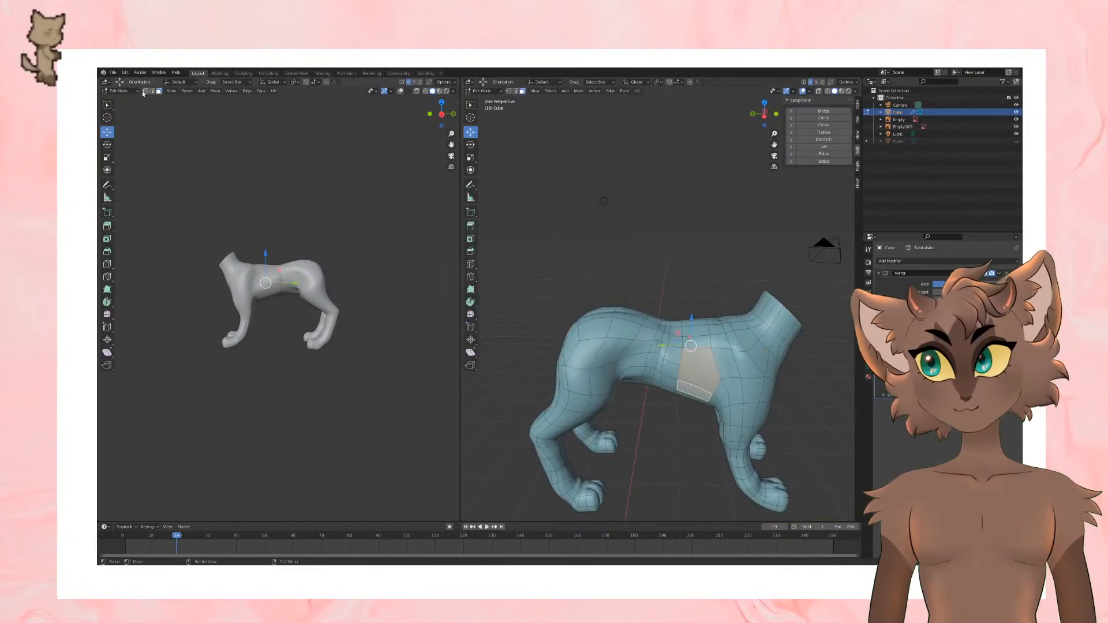
{"action": "key", "text": "g"}
{"action": "left_click", "coordinate": [674, 347]}
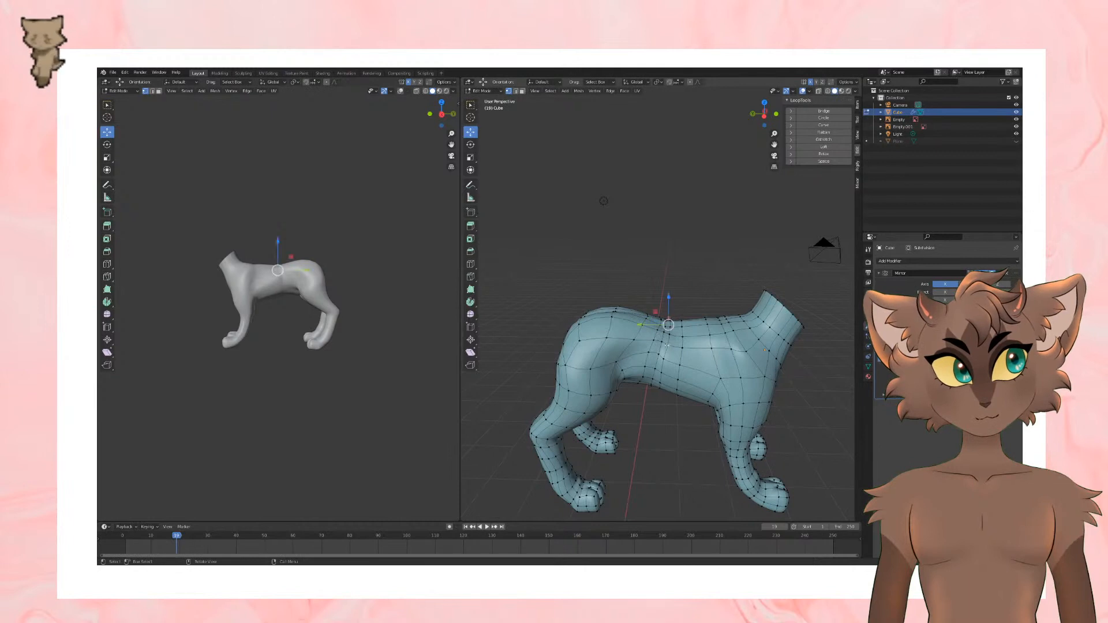
Step: Move vertices along the back between the shoulders and hips, compare with the references in Object Mode, and return to Edit Mode
{"action": "middle_click_drag", "start_coordinate": [567, 316], "coordinate": [750, 323]}
{"action": "scroll", "coordinate": [750, 323], "scroll_direction": "up", "scroll_amount": 2}
{"action": "left_click_drag", "start_coordinate": [671, 332], "coordinate": [652, 344]}
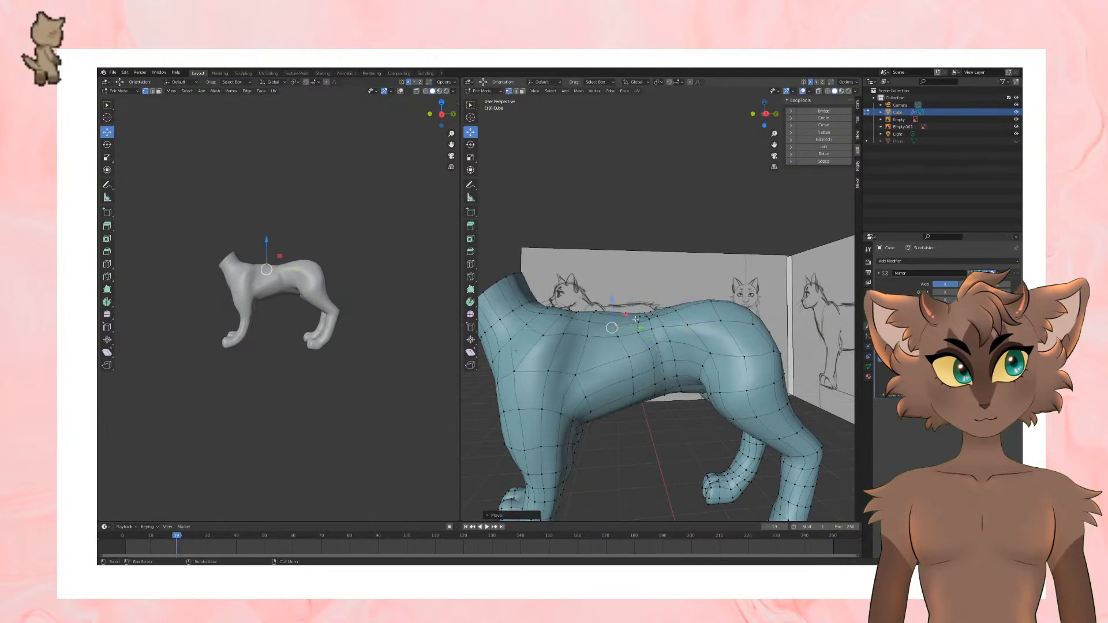
{"action": "middle_click_drag", "start_coordinate": [636, 319], "coordinate": [626, 298]}
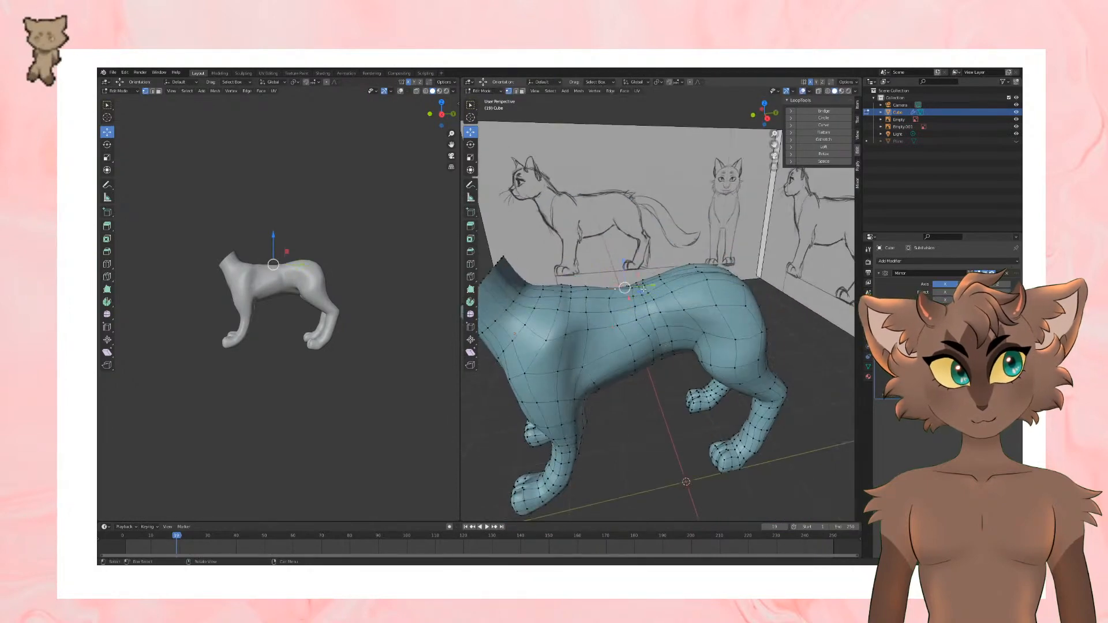
{"action": "key", "text": "Tab"}
{"action": "scroll", "coordinate": [662, 295], "scroll_direction": "down", "scroll_amount": 5}
{"action": "scroll", "coordinate": [642, 313], "scroll_direction": "up", "scroll_amount": 3}
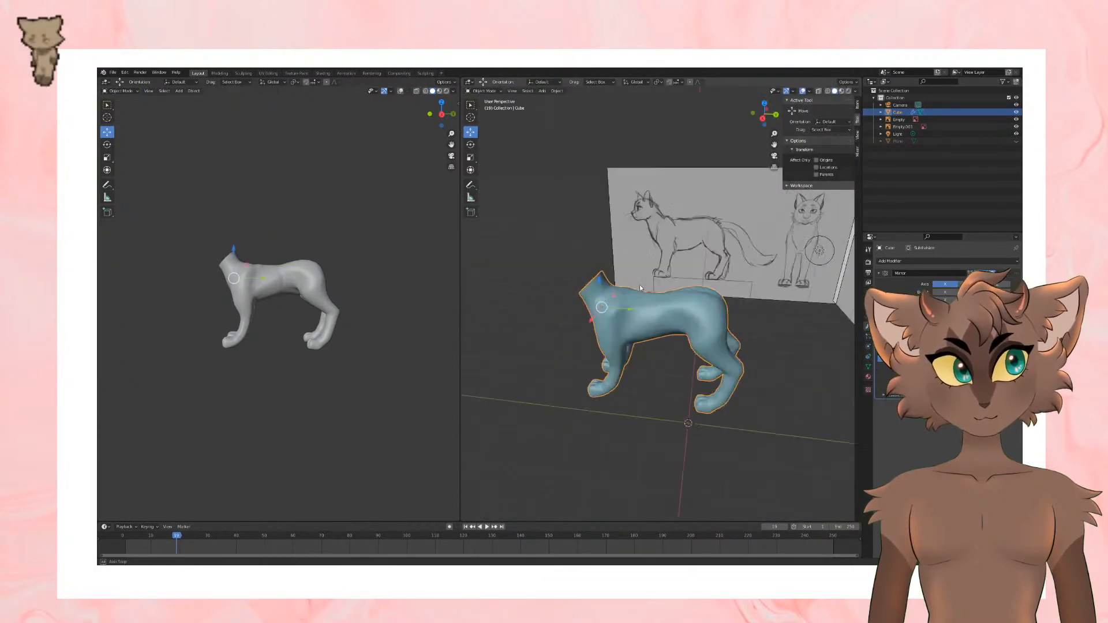
{"action": "scroll", "coordinate": [667, 297], "scroll_direction": "up", "scroll_amount": 5}
{"action": "key", "text": "Tab"}
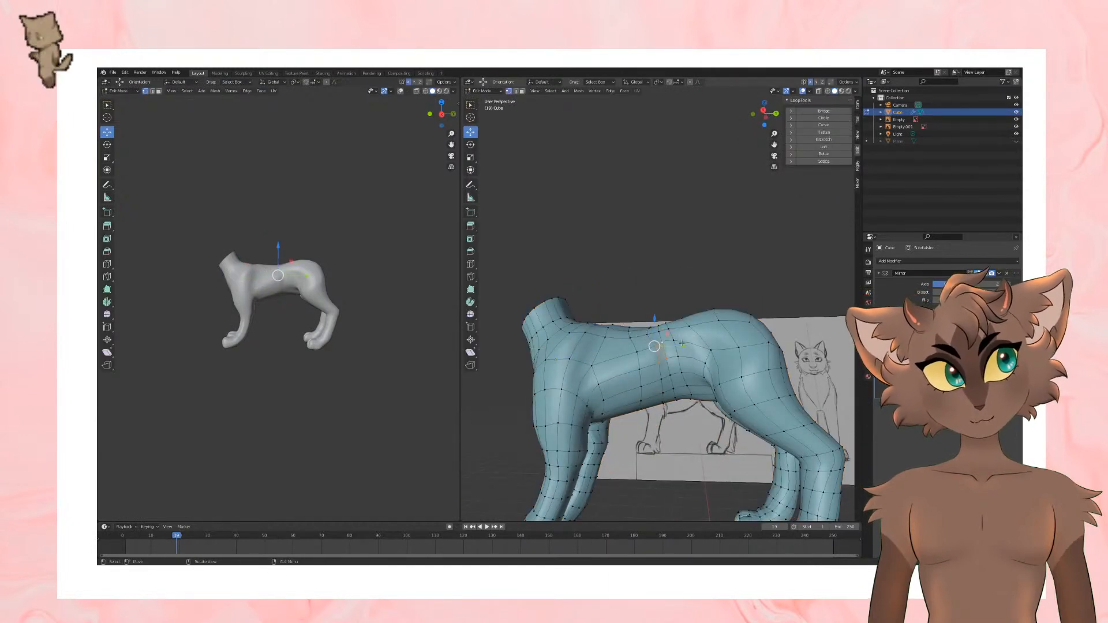
Step: Adjust the mid-flank vertices at the waist, checking the smoothed shape in Object Mode
{"action": "key", "text": "Tab"}
{"action": "middle_click_drag", "start_coordinate": [682, 344], "coordinate": [652, 351]}
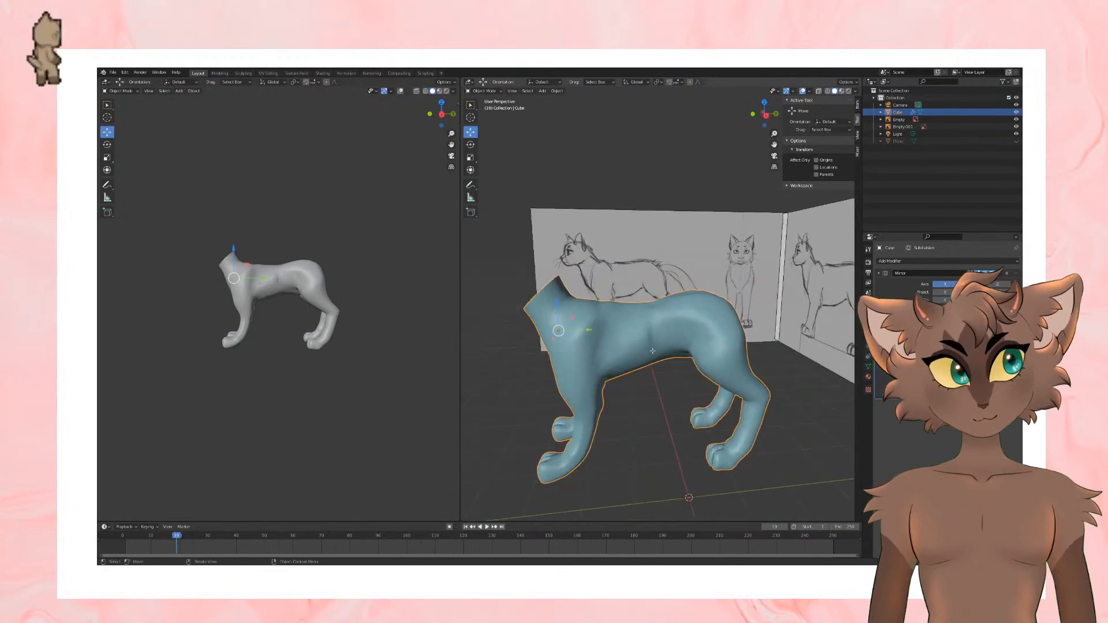
{"action": "key", "text": "Tab"}
{"action": "scroll", "coordinate": [641, 338], "scroll_direction": "up", "scroll_amount": 1}
{"action": "left_click_drag", "start_coordinate": [650, 321], "coordinate": [647, 325]}
{"action": "key", "text": "Tab"}
Step: Examine the back and waist from above, alternating between Object Mode and Edit Mode
{"action": "middle_click_drag", "start_coordinate": [649, 324], "coordinate": [706, 323]}
{"action": "key", "text": "Tab"}
{"action": "middle_click_drag", "start_coordinate": [658, 289], "coordinate": [625, 322]}
{"action": "key", "text": "Tab"}
{"action": "mouse_move", "coordinate": [637, 265]}
{"action": "middle_mouse_down"}
{"action": "mouse_move", "coordinate": [637, 297]}
{"action": "mouse_move", "coordinate": [687, 270]}
{"action": "mouse_move", "coordinate": [664, 234]}
{"action": "mouse_move", "coordinate": [675, 324]}
{"action": "mouse_move", "coordinate": [647, 259]}
{"action": "middle_mouse_up"}
{"action": "key", "text": "Tab"}
{"action": "key", "text": "Tab"}
{"action": "key", "text": "Tab"}
Step: Try to move the mid-back vertices toward the hips and undo the move
{"action": "left_click", "coordinate": [652, 247], "text": "shift"}
{"action": "key", "text": "g"}
{"action": "key", "text": "z"}
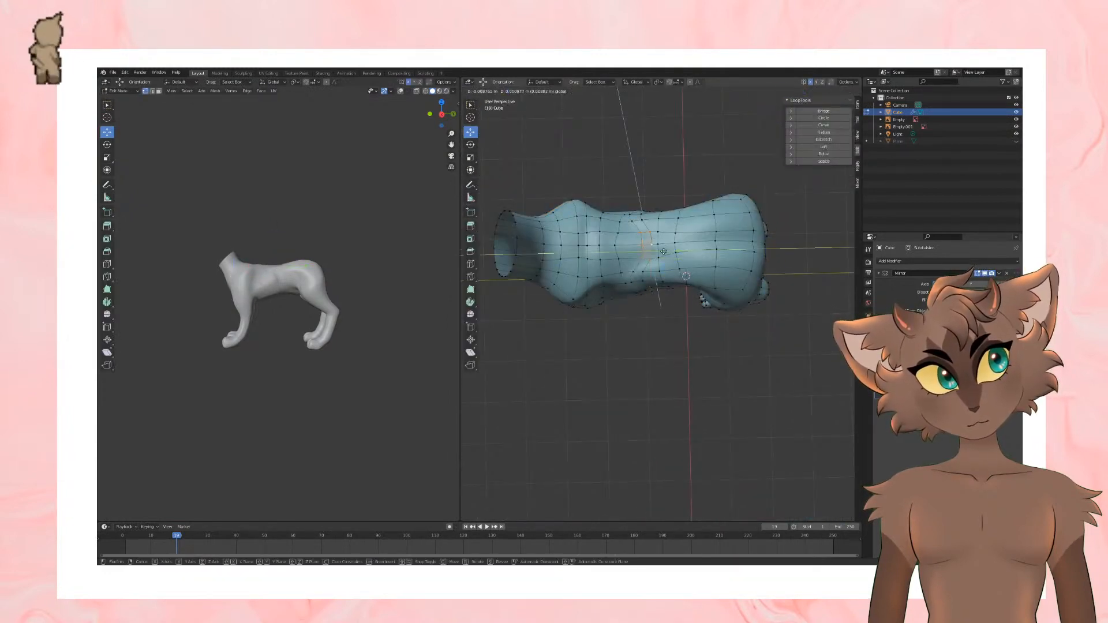
{"action": "left_click", "coordinate": [667, 248]}
{"action": "key", "text": "ctrl+z"}
Step: Move the mid-back vertices slightly toward the shoulders and check the body's profile in Object Mode
{"action": "key", "text": "g"}
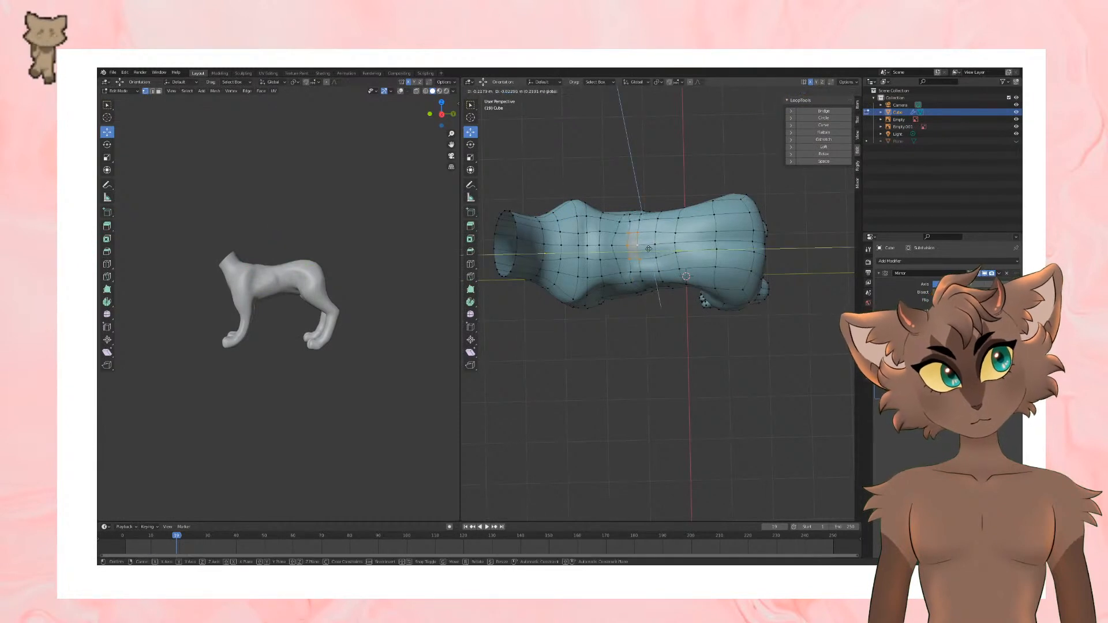
{"action": "left_click", "coordinate": [675, 253]}
{"action": "key", "text": "Tab"}
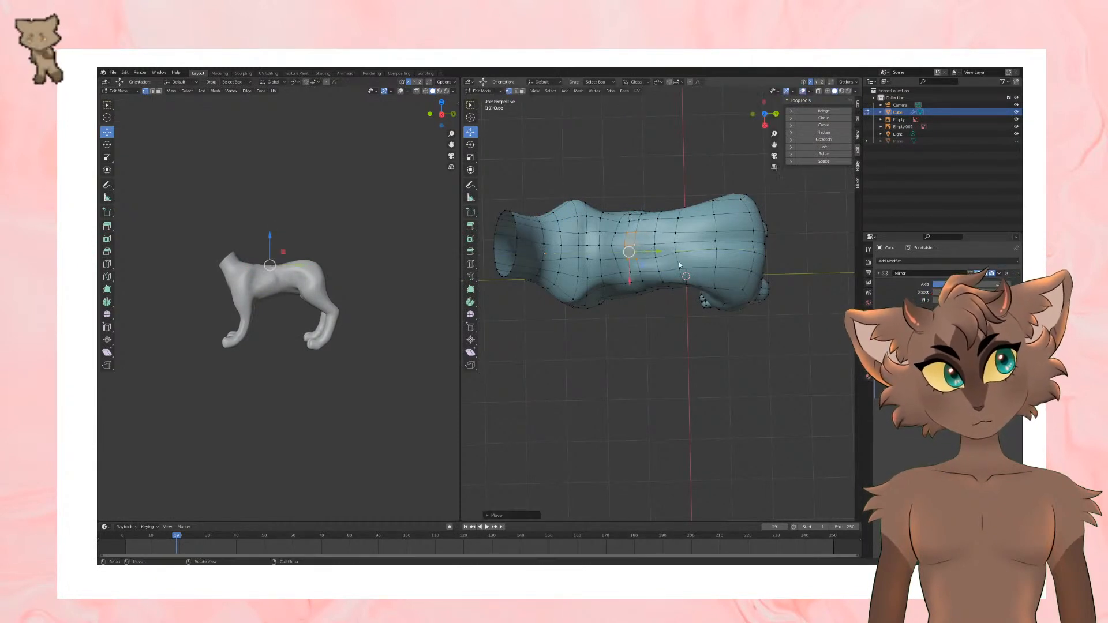
{"action": "middle_click_drag", "start_coordinate": [670, 251], "coordinate": [672, 349]}
{"action": "key", "text": "Tab"}
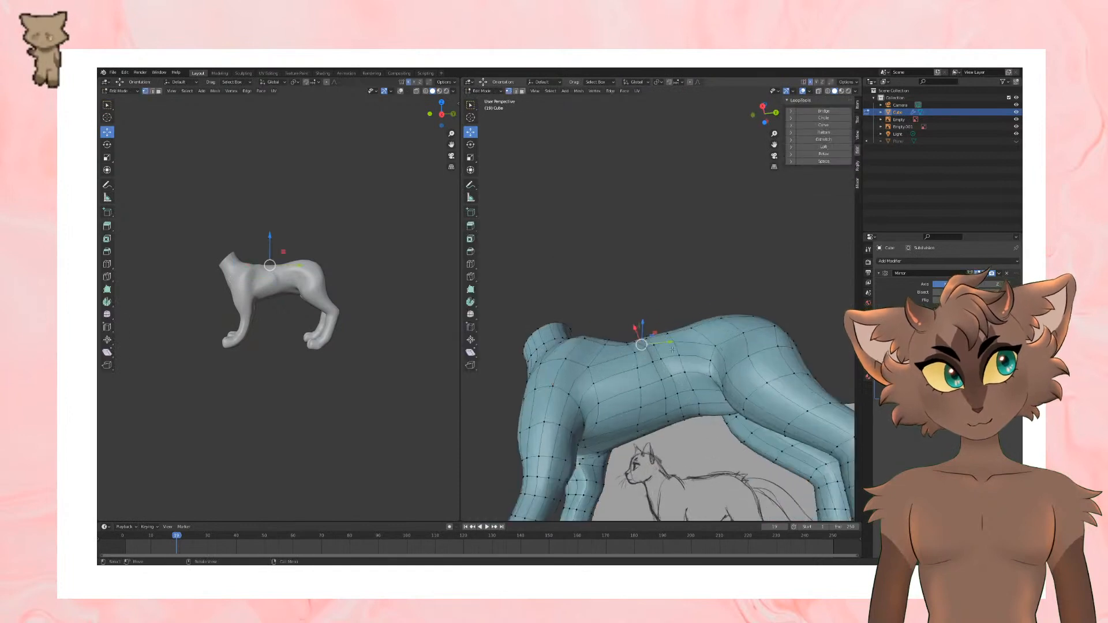
Step: Select and adjust vertices on the lower flank and mid-back, and inspect the whole body in Object Mode
{"action": "mouse_move", "coordinate": [700, 387]}
{"action": "left_mouse_down"}
{"action": "mouse_move", "coordinate": [684, 391]}
{"action": "mouse_move", "coordinate": [690, 382]}
{"action": "left_mouse_up"}
{"action": "left_click", "coordinate": [693, 390]}
{"action": "left_click", "coordinate": [678, 394]}
{"action": "middle_click_drag", "start_coordinate": [691, 382], "coordinate": [628, 285]}
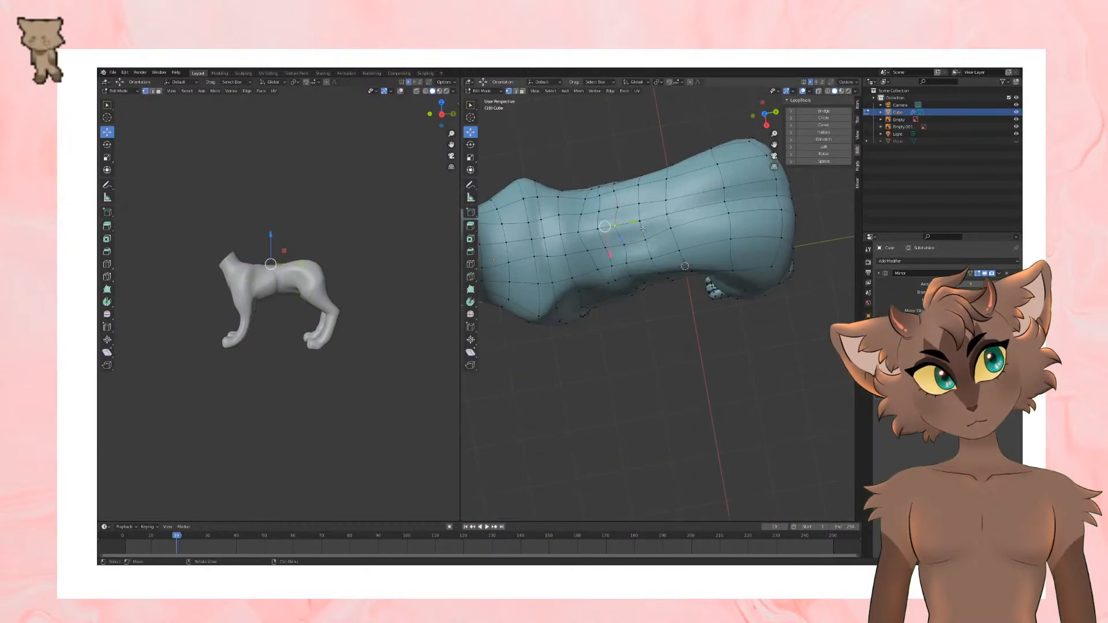
{"action": "left_click", "coordinate": [641, 264]}
{"action": "middle_click_drag", "start_coordinate": [667, 258], "coordinate": [667, 342]}
{"action": "key", "text": "Tab"}
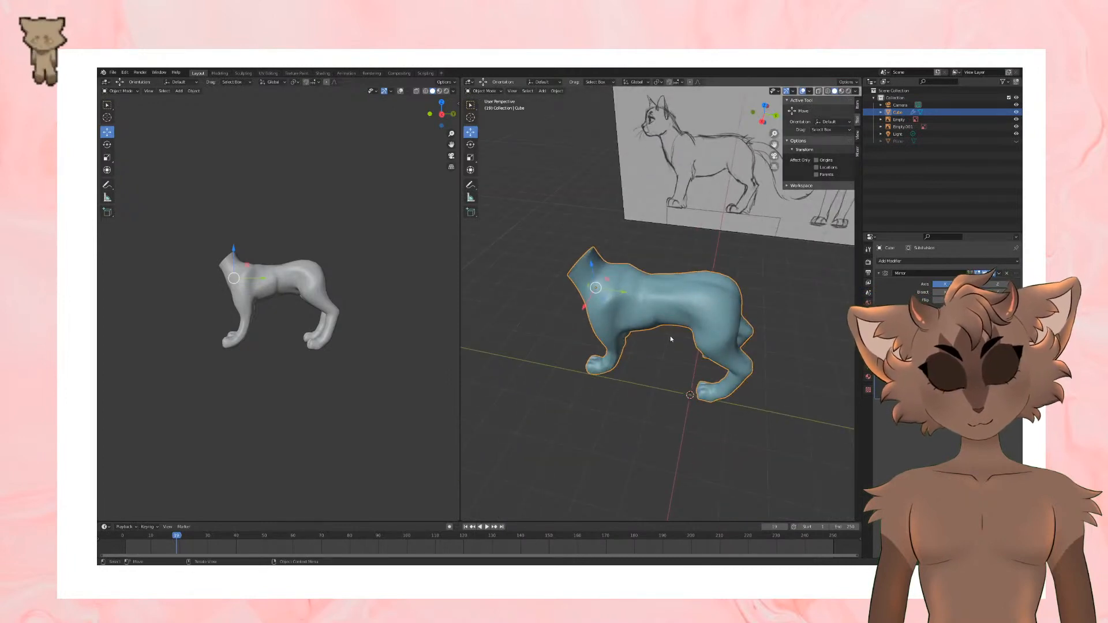
{"action": "middle_click_drag", "start_coordinate": [673, 351], "coordinate": [700, 344]}
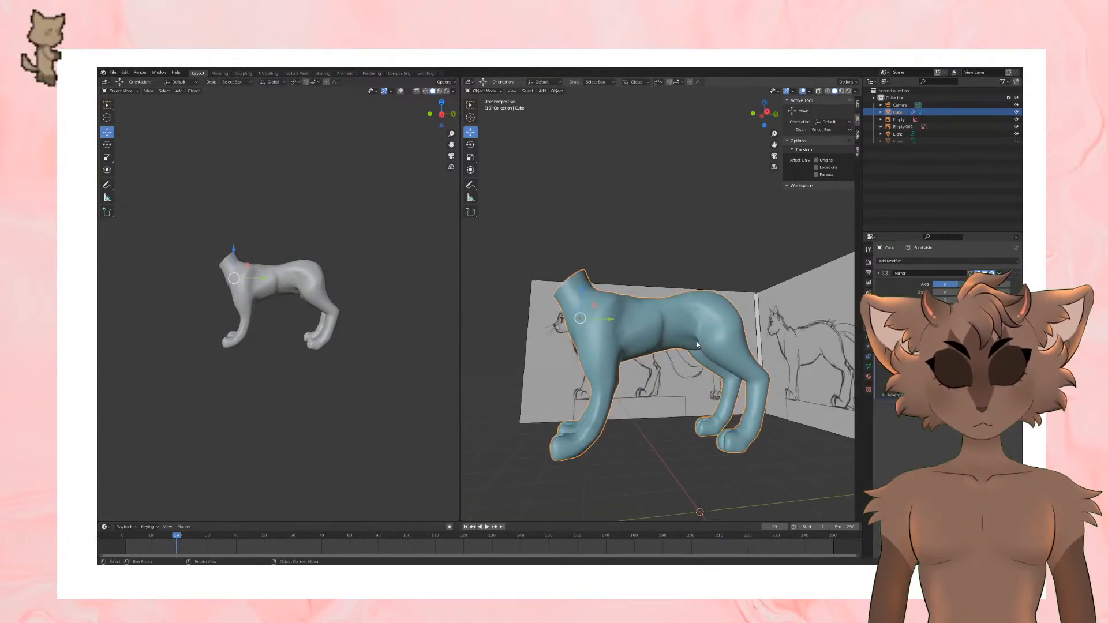
{"action": "scroll", "coordinate": [697, 344], "scroll_direction": "up", "scroll_amount": 1}
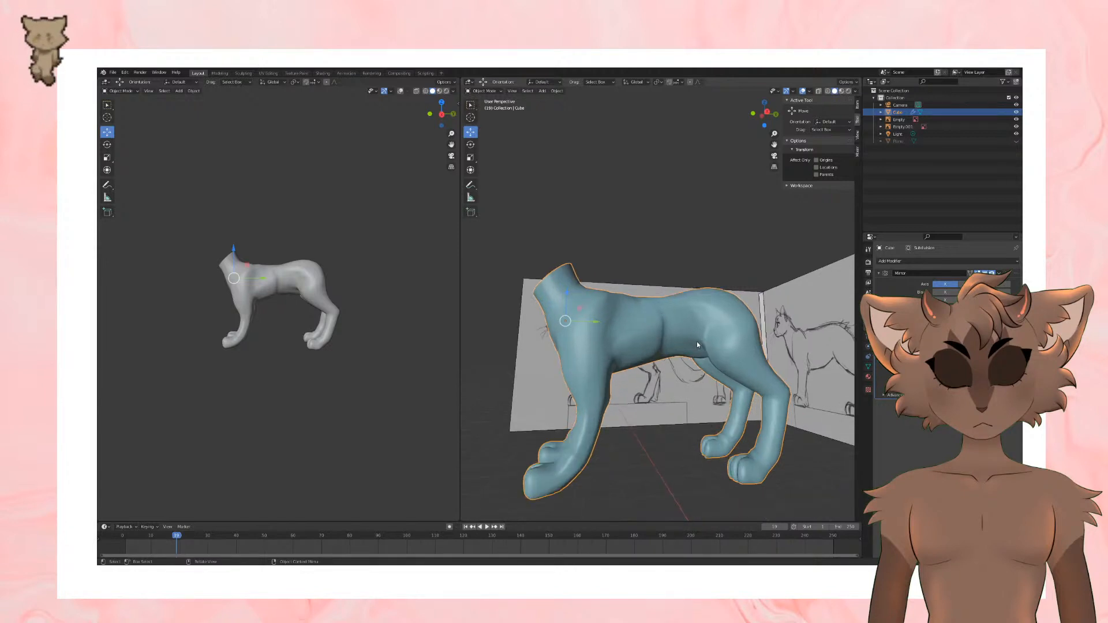
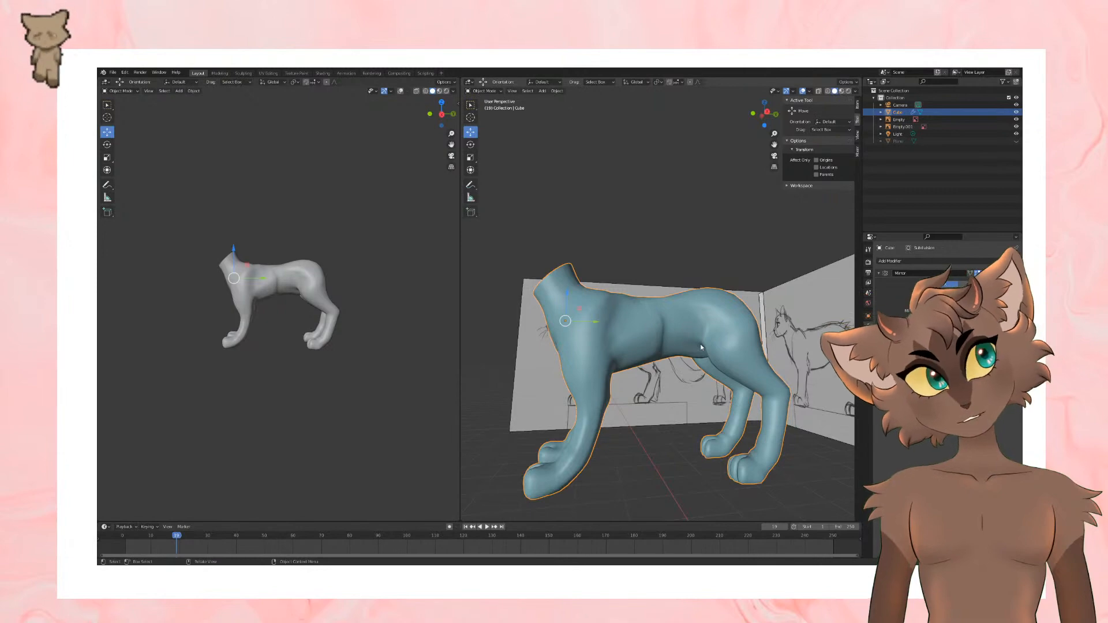
Step: Examine the flank, back and waist from several angles, alternating between Object Mode and Edit Mode
{"action": "middle_click_drag", "start_coordinate": [696, 350], "coordinate": [692, 381]}
{"action": "scroll", "coordinate": [693, 300], "scroll_direction": "up", "scroll_amount": 4}
{"action": "mouse_move", "coordinate": [687, 340]}
{"action": "middle_mouse_down"}
{"action": "mouse_move", "coordinate": [692, 300]}
{"action": "mouse_move", "coordinate": [728, 303]}
{"action": "mouse_move", "coordinate": [688, 353]}
{"action": "middle_mouse_up"}
{"action": "scroll", "coordinate": [692, 300], "scroll_direction": "down", "scroll_amount": 3}
{"action": "key", "text": "Tab"}
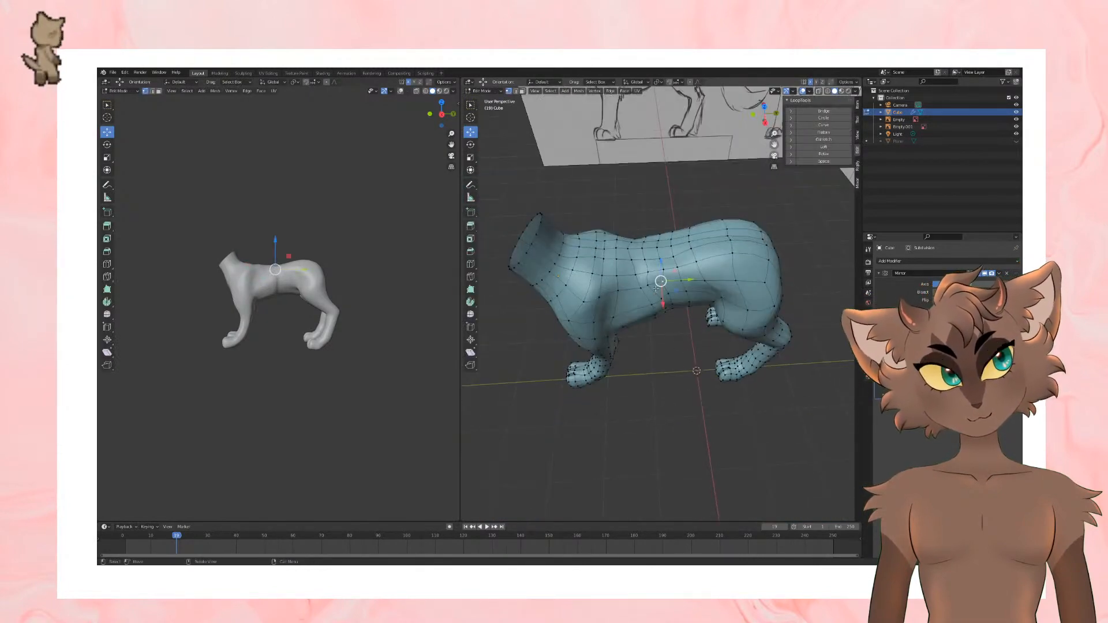
{"action": "mouse_move", "coordinate": [674, 281]}
{"action": "middle_mouse_down"}
{"action": "mouse_move", "coordinate": [749, 290]}
{"action": "mouse_move", "coordinate": [667, 301]}
{"action": "middle_mouse_up"}
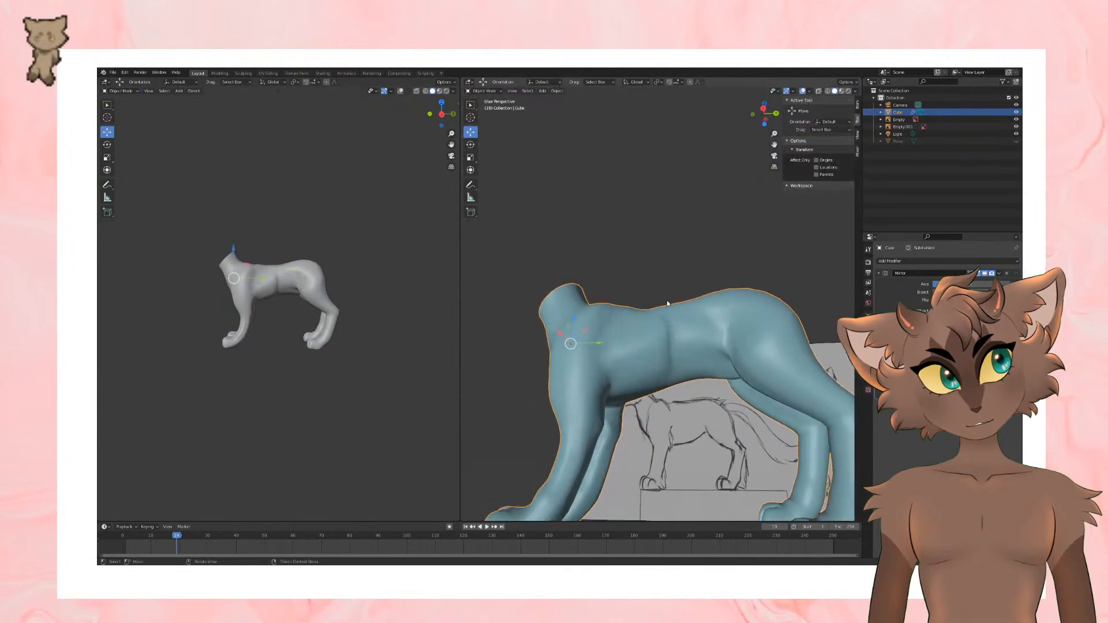
Step: Reposition a belly vertex at the crease behind the ribcage and check the body's shape in Object Mode
{"action": "scroll", "coordinate": [680, 280], "scroll_direction": "up", "scroll_amount": 3}
{"action": "mouse_move", "coordinate": [657, 383]}
{"action": "middle_mouse_down"}
{"action": "mouse_move", "coordinate": [675, 364]}
{"action": "mouse_move", "coordinate": [663, 341]}
{"action": "middle_mouse_up"}
{"action": "left_click", "coordinate": [659, 352]}
{"action": "key", "text": "g"}
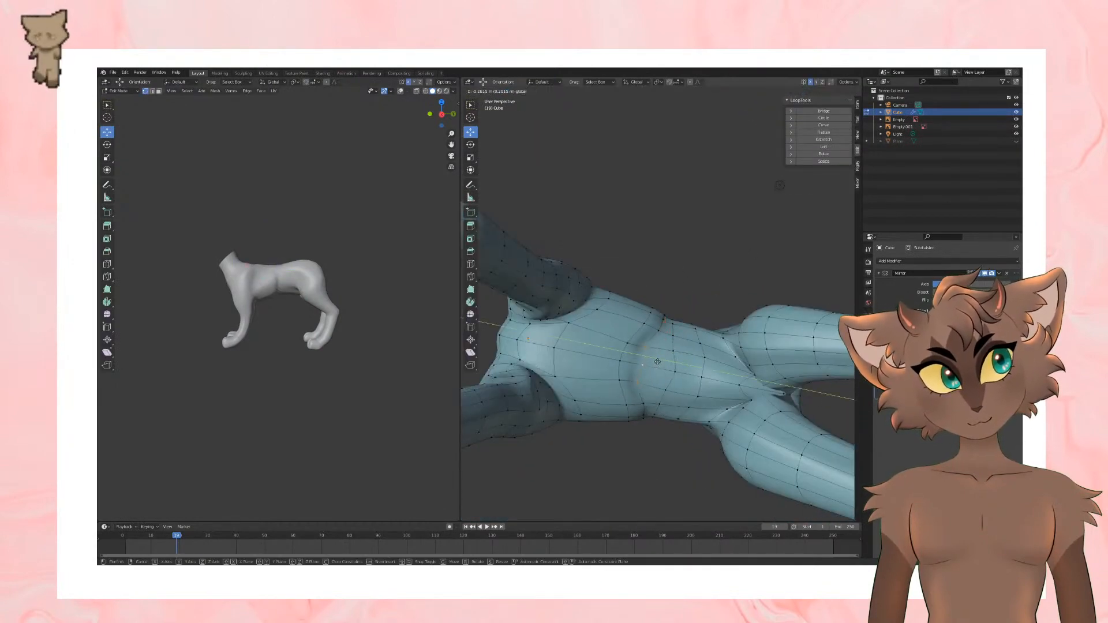
{"action": "left_click", "coordinate": [708, 368]}
{"action": "key", "text": "Tab"}
{"action": "scroll", "coordinate": [708, 369], "scroll_direction": "down", "scroll_amount": 4}
{"action": "middle_click_drag", "start_coordinate": [702, 289], "coordinate": [697, 322]}
{"action": "scroll", "coordinate": [655, 369], "scroll_direction": "down", "scroll_amount": 2}
Step: Adjust the lower flank vertex in front of the hind leg and inspect the result in Object Mode
{"action": "key", "text": "Tab"}
{"action": "scroll", "coordinate": [697, 371], "scroll_direction": "up", "scroll_amount": 5}
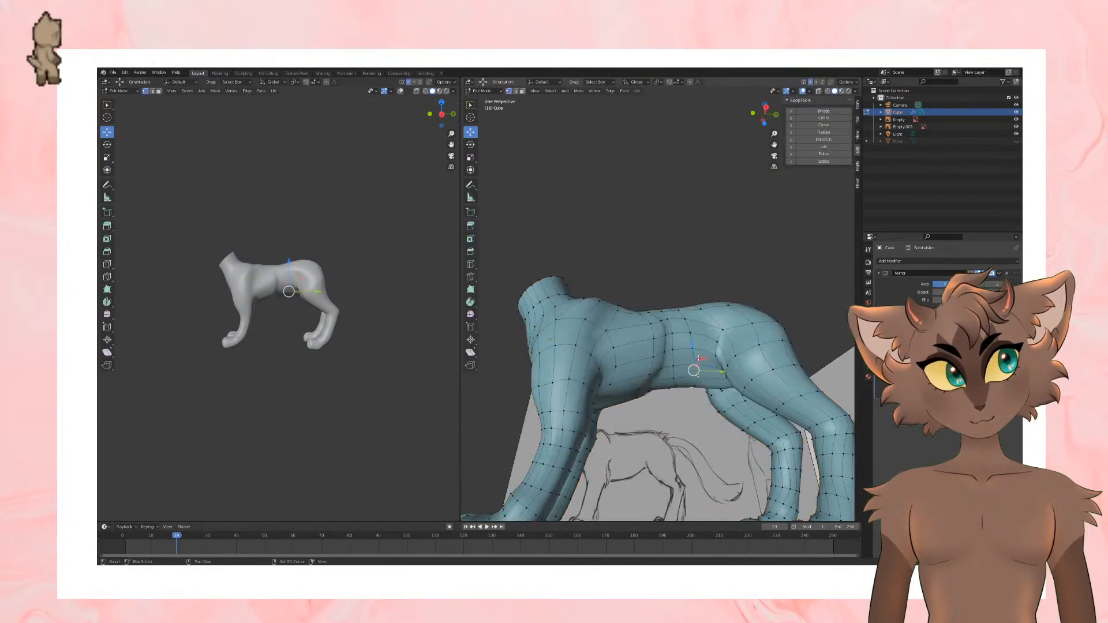
{"action": "middle_click_drag", "start_coordinate": [697, 344], "coordinate": [735, 396]}
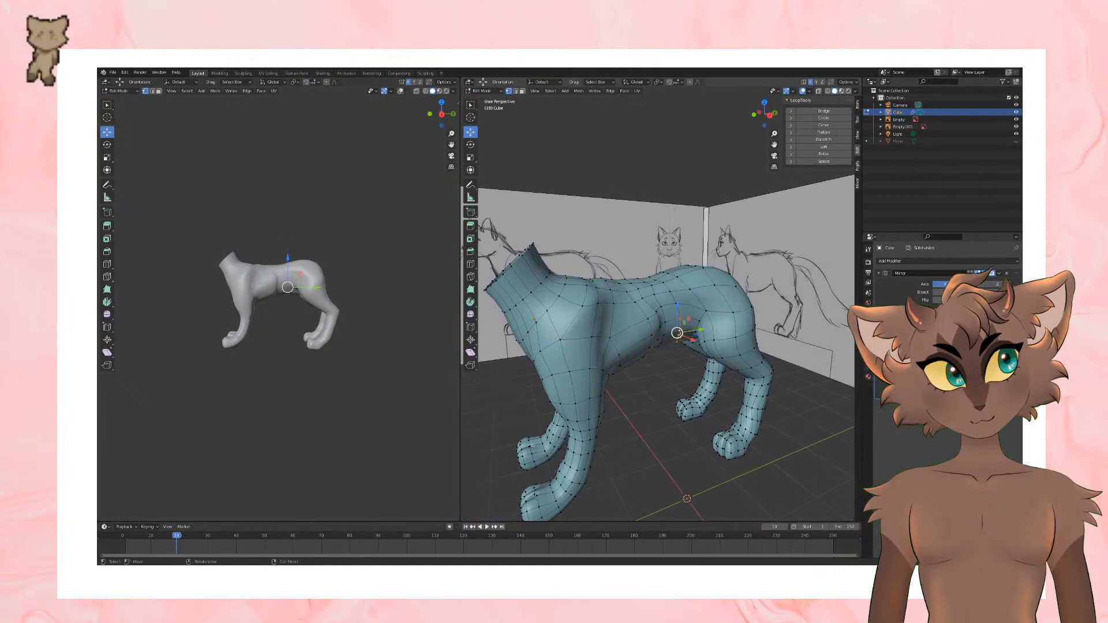
{"action": "mouse_move", "coordinate": [693, 337]}
{"action": "middle_mouse_down"}
{"action": "mouse_move", "coordinate": [718, 348]}
{"action": "mouse_move", "coordinate": [678, 353]}
{"action": "mouse_move", "coordinate": [695, 418]}
{"action": "middle_mouse_up"}
{"action": "scroll", "coordinate": [695, 398], "scroll_direction": "down", "scroll_amount": 2}
{"action": "key", "text": "g"}
{"action": "left_click", "coordinate": [716, 372]}
{"action": "key", "text": "Tab"}
{"action": "scroll", "coordinate": [720, 372], "scroll_direction": "down", "scroll_amount": 1}
{"action": "middle_click_drag", "start_coordinate": [720, 372], "coordinate": [695, 331]}
{"action": "scroll", "coordinate": [695, 331], "scroll_direction": "up", "scroll_amount": 5}
Step: Move the belly vertex at the waist crease along the Z axis and check the smoothed shape
{"action": "key", "text": "Tab"}
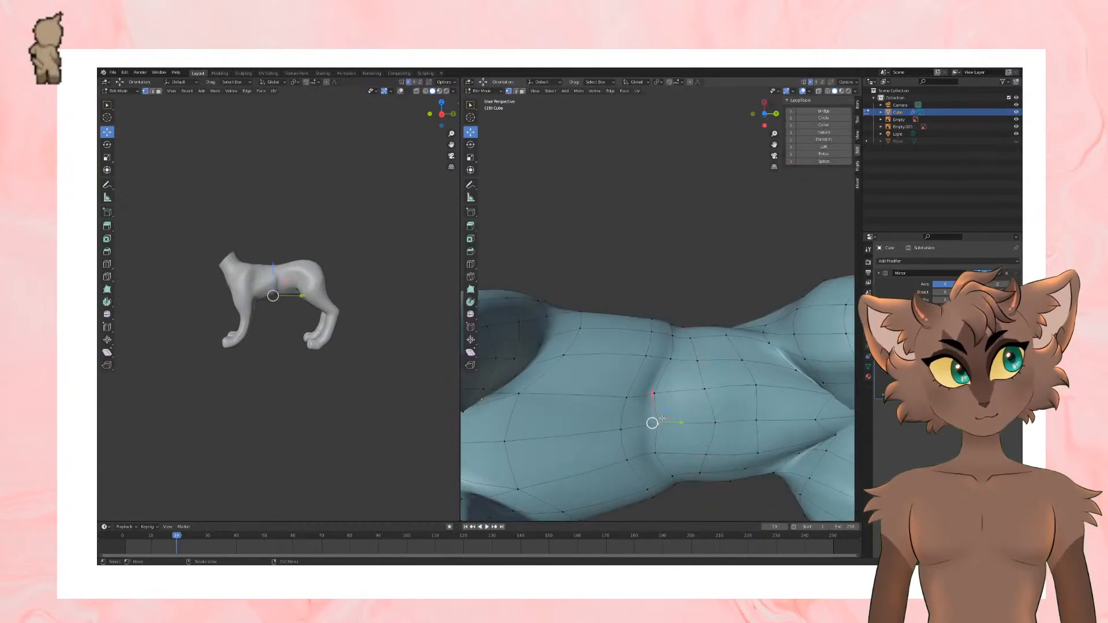
{"action": "middle_click_drag", "start_coordinate": [662, 419], "coordinate": [628, 406]}
{"action": "key", "text": "g"}
{"action": "key", "text": "z"}
{"action": "left_click", "coordinate": [675, 434]}
{"action": "key", "text": "Tab"}
{"action": "key", "text": "Tab"}
Step: Select another underside vertex at the waist crease, shift it along the Z axis and fine-tune its position freely
{"action": "left_click", "coordinate": [672, 416]}
{"action": "left_click_drag", "start_coordinate": [705, 410], "coordinate": [696, 412]}
{"action": "middle_click_drag", "start_coordinate": [696, 411], "coordinate": [735, 344]}
{"action": "key", "text": "g"}
{"action": "key", "text": "z"}
{"action": "left_click", "coordinate": [603, 399]}
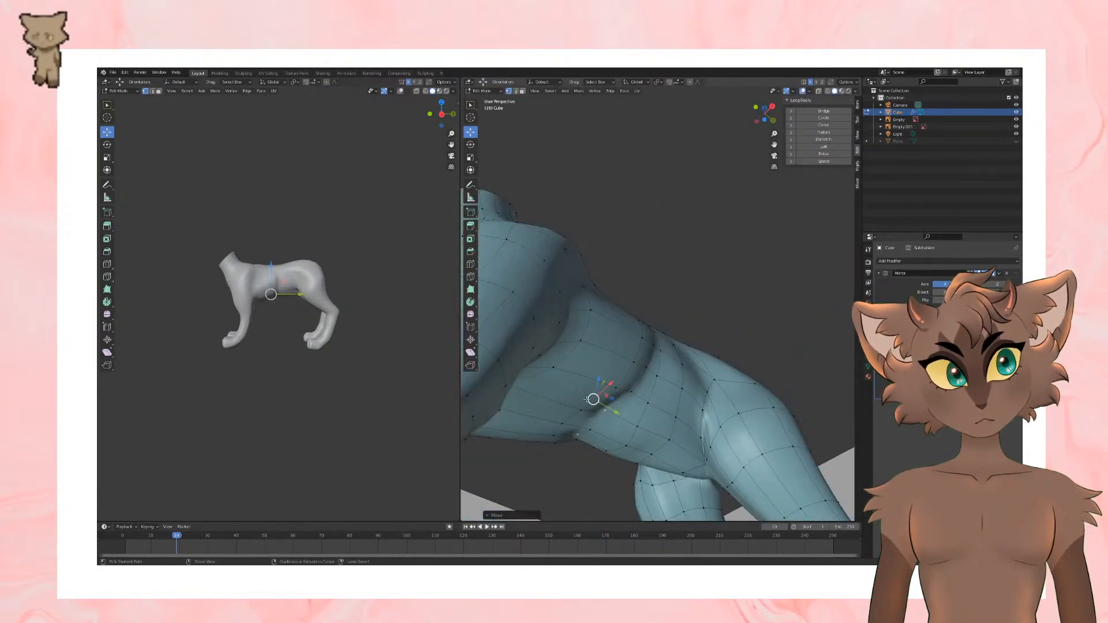
{"action": "key", "text": "g"}
{"action": "left_click", "coordinate": [611, 403]}
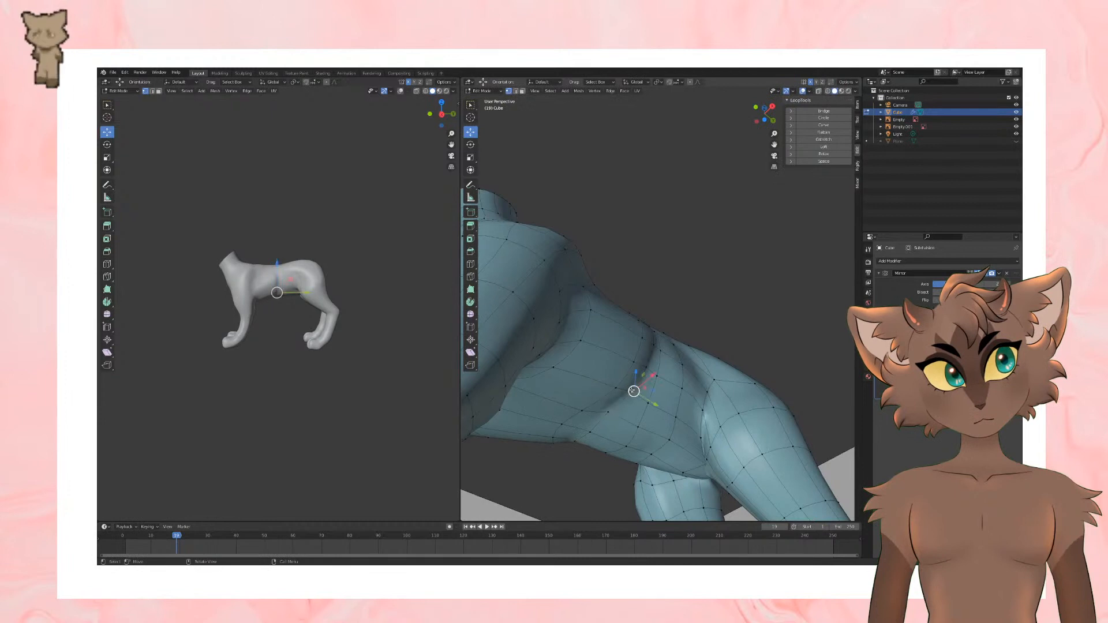
Step: Nudge the lower flank vertex just above the waist crease and inspect the whole body in Object Mode
{"action": "mouse_move", "coordinate": [633, 391]}
{"action": "middle_mouse_down"}
{"action": "mouse_move", "coordinate": [700, 385]}
{"action": "mouse_move", "coordinate": [666, 367]}
{"action": "middle_mouse_up"}
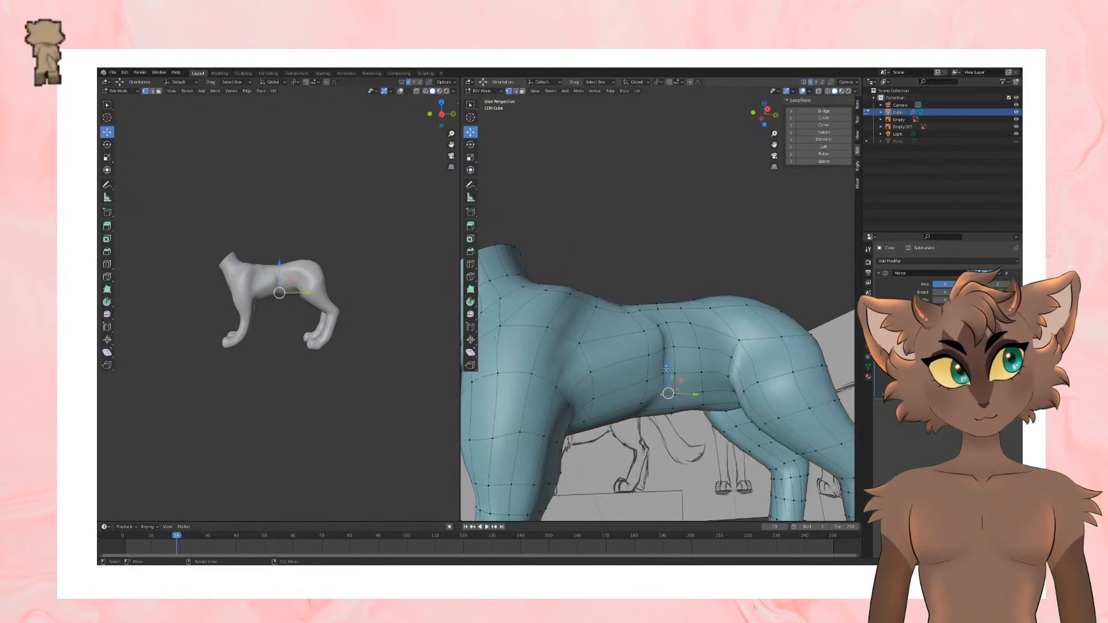
{"action": "left_click", "coordinate": [666, 370]}
{"action": "key", "text": "g"}
{"action": "left_click", "coordinate": [668, 366]}
{"action": "key", "text": "Tab"}
{"action": "scroll", "coordinate": [681, 346], "scroll_direction": "down", "scroll_amount": 3}
{"action": "middle_click_drag", "start_coordinate": [692, 328], "coordinate": [679, 331]}
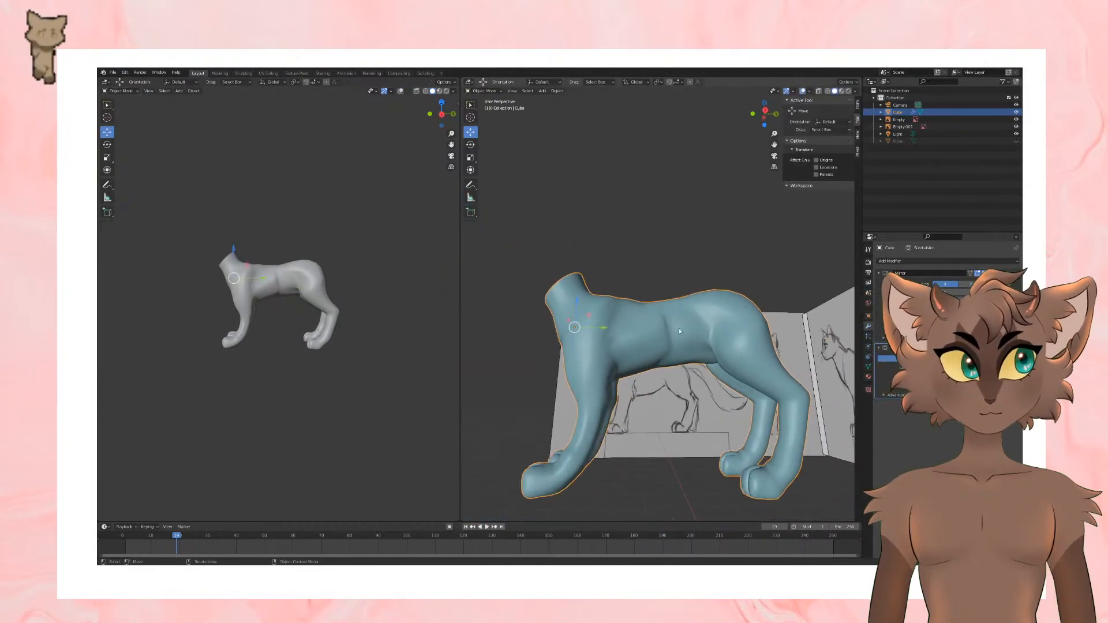
Step: Shift the mid-flank vertices toward the hind leg to soften the waist crease, and review the body in Object Mode
{"action": "key", "text": "Tab"}
{"action": "scroll", "coordinate": [676, 317], "scroll_direction": "up", "scroll_amount": 4}
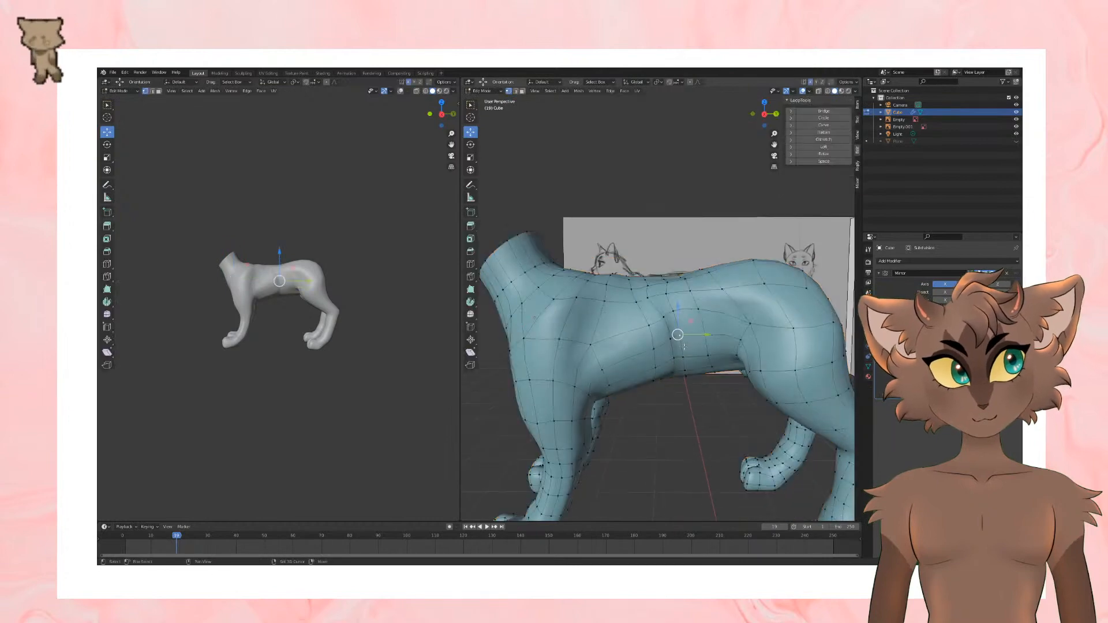
{"action": "key", "text": "g"}
{"action": "left_click", "coordinate": [684, 350]}
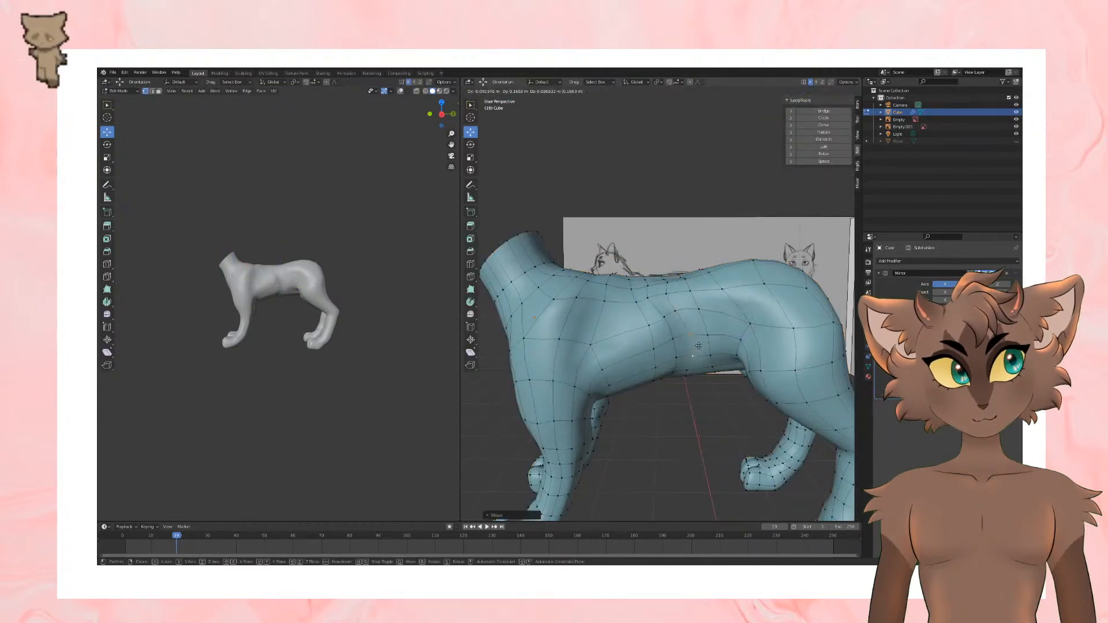
{"action": "left_click", "coordinate": [698, 346]}
{"action": "middle_click_drag", "start_coordinate": [699, 346], "coordinate": [648, 342]}
{"action": "key", "text": "Tab"}
{"action": "scroll", "coordinate": [732, 320], "scroll_direction": "down", "scroll_amount": 4}
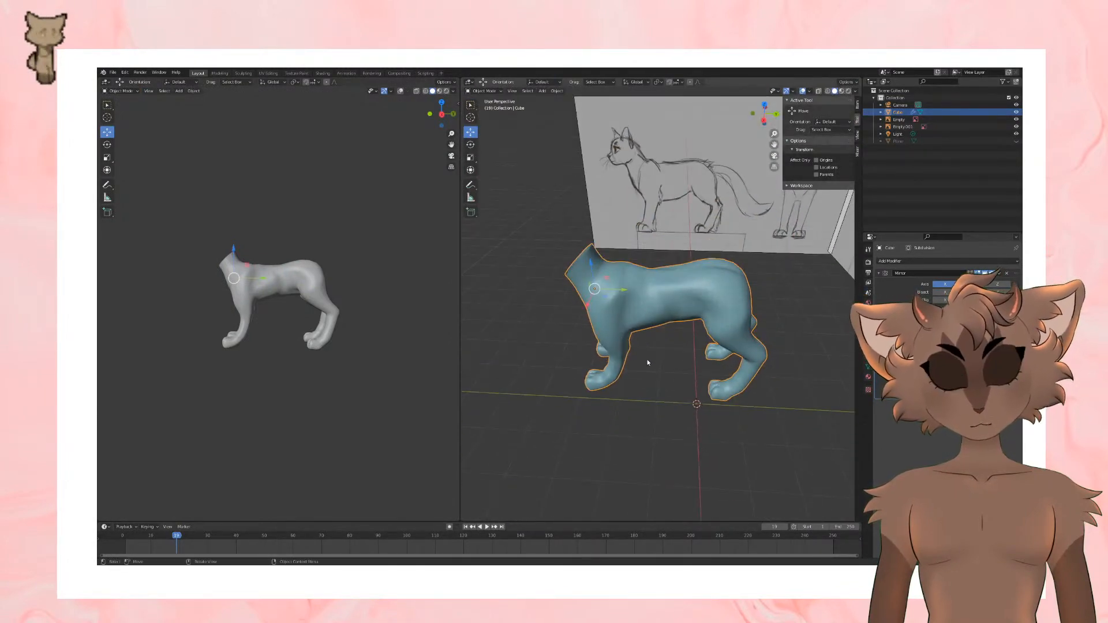
Step: Adjust an upper side vertex on the back behind the shoulder and check the body in Object Mode
{"action": "key", "text": "Tab"}
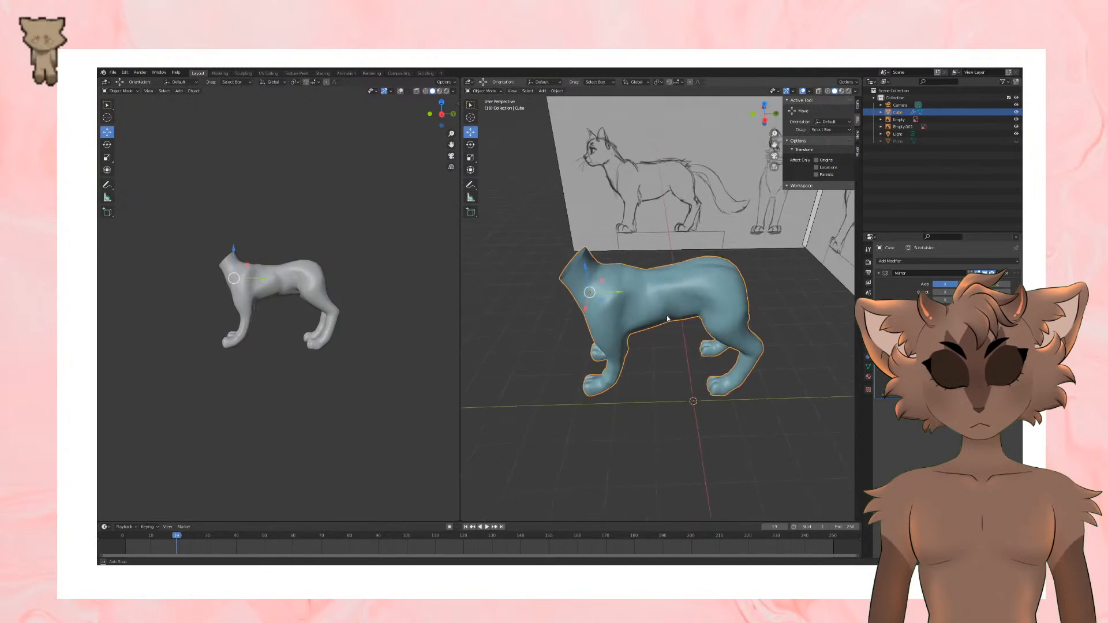
{"action": "middle_click_drag", "start_coordinate": [667, 315], "coordinate": [661, 262]}
{"action": "scroll", "coordinate": [664, 310], "scroll_direction": "up", "scroll_amount": 3}
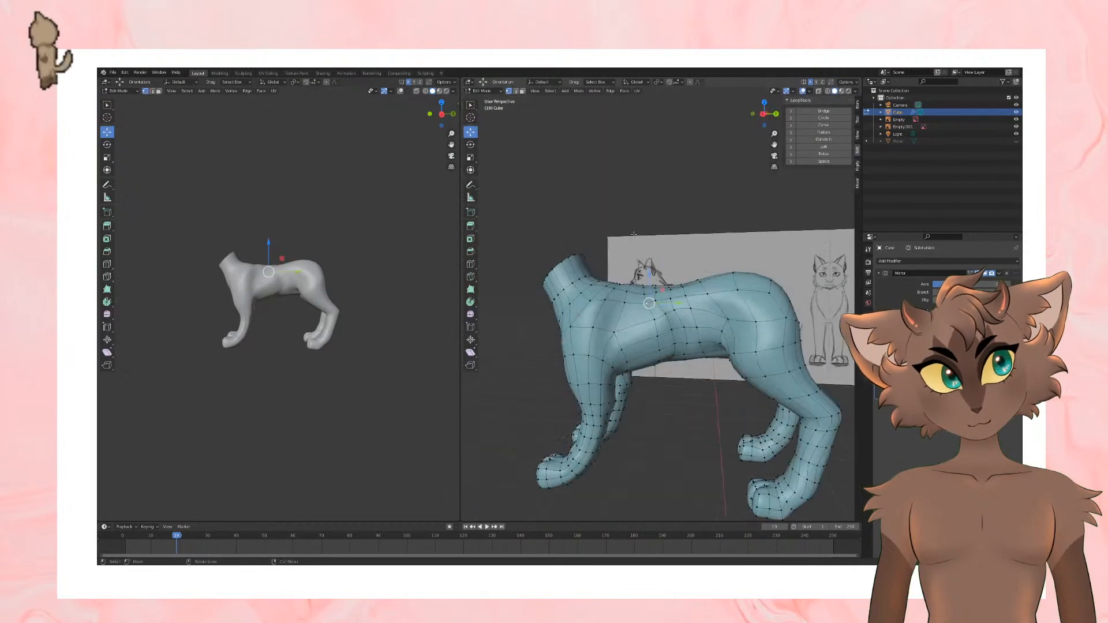
{"action": "left_click", "coordinate": [680, 311]}
{"action": "key", "text": "Tab"}
{"action": "middle_click_drag", "start_coordinate": [680, 311], "coordinate": [678, 281]}
{"action": "scroll", "coordinate": [628, 261], "scroll_direction": "up", "scroll_amount": 2}
Step: Select and reposition the crotch vertex between the hind legs, checking it from behind and below
{"action": "key", "text": "Tab"}
{"action": "scroll", "coordinate": [687, 282], "scroll_direction": "up", "scroll_amount": 2}
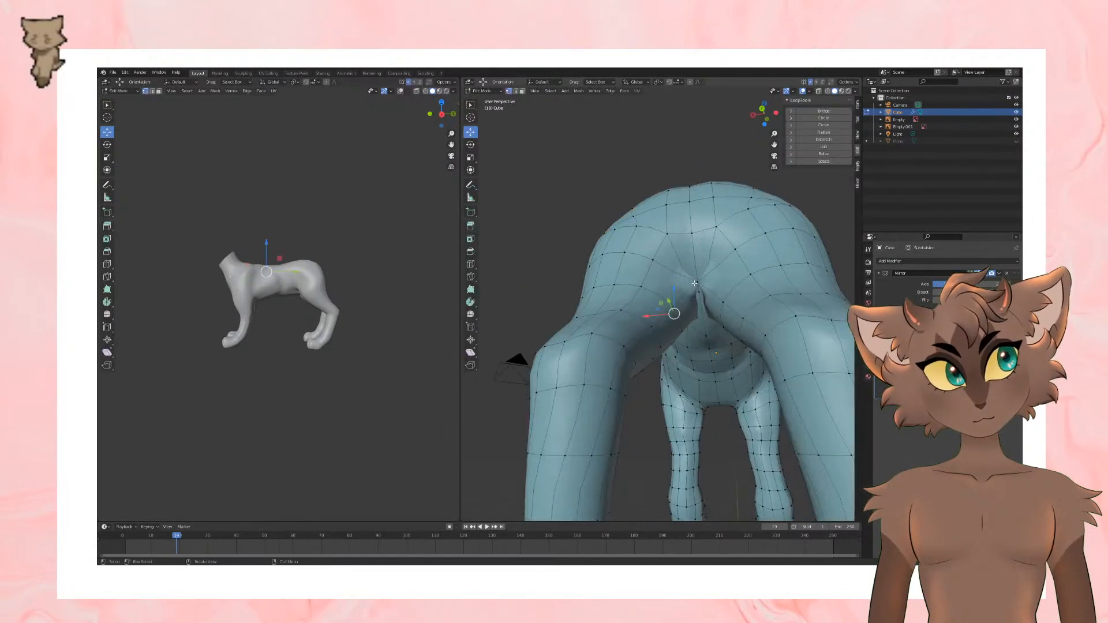
{"action": "left_click_drag", "start_coordinate": [681, 285], "coordinate": [721, 286]}
{"action": "scroll", "coordinate": [723, 284], "scroll_direction": "up", "scroll_amount": 4}
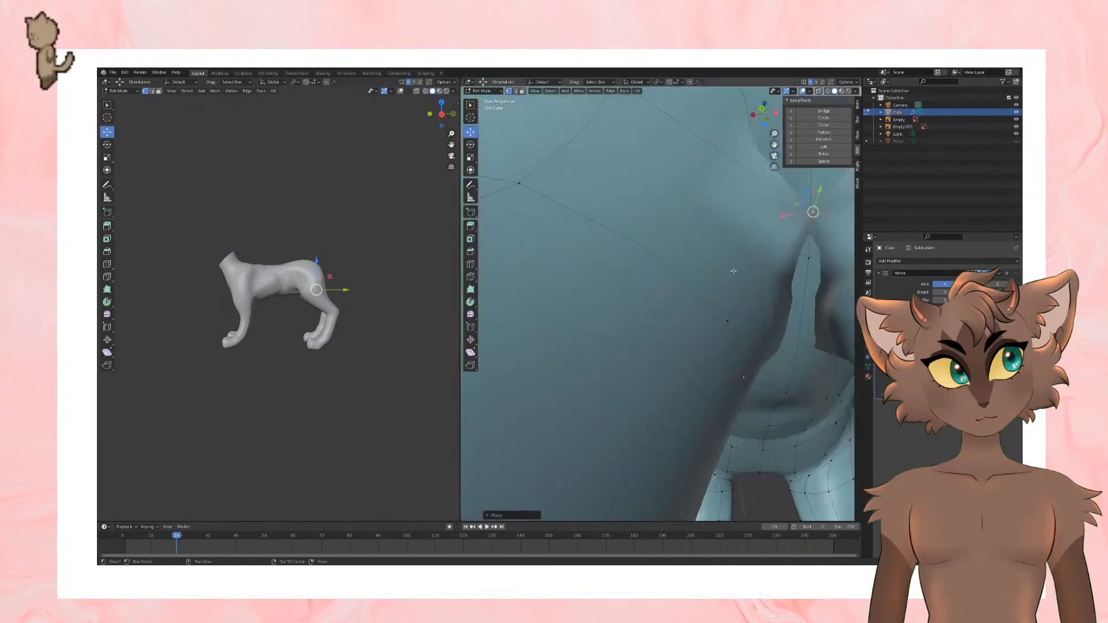
{"action": "middle_click_drag", "start_coordinate": [733, 270], "coordinate": [620, 326], "text": "shift"}
{"action": "left_click_drag", "start_coordinate": [600, 320], "coordinate": [848, 471]}
{"action": "scroll", "coordinate": [808, 439], "scroll_direction": "down", "scroll_amount": 5}
{"action": "left_click_drag", "start_coordinate": [647, 378], "coordinate": [669, 333]}
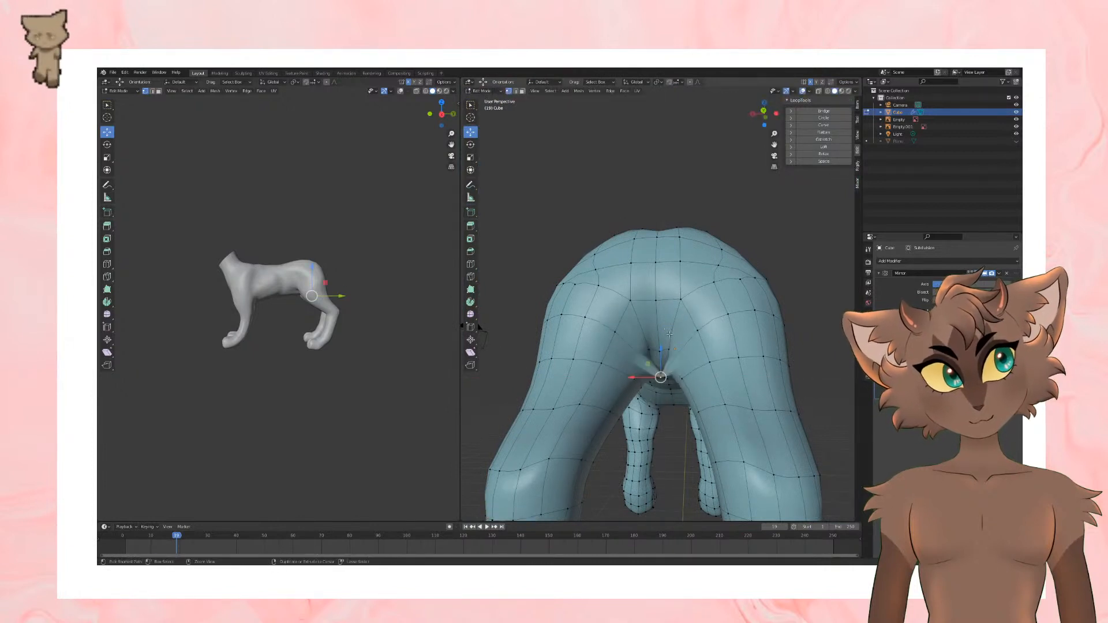
{"action": "scroll", "coordinate": [664, 380], "scroll_direction": "up", "scroll_amount": 2}
{"action": "middle_click_drag", "start_coordinate": [663, 371], "coordinate": [685, 320]}
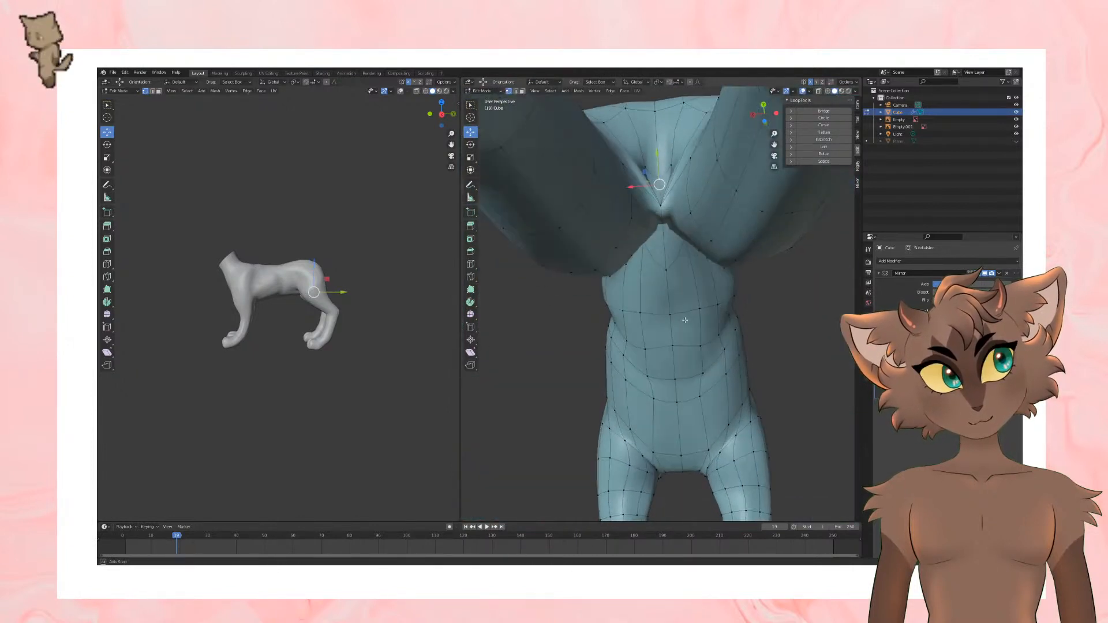
{"action": "middle_click_drag", "start_coordinate": [667, 249], "coordinate": [671, 306]}
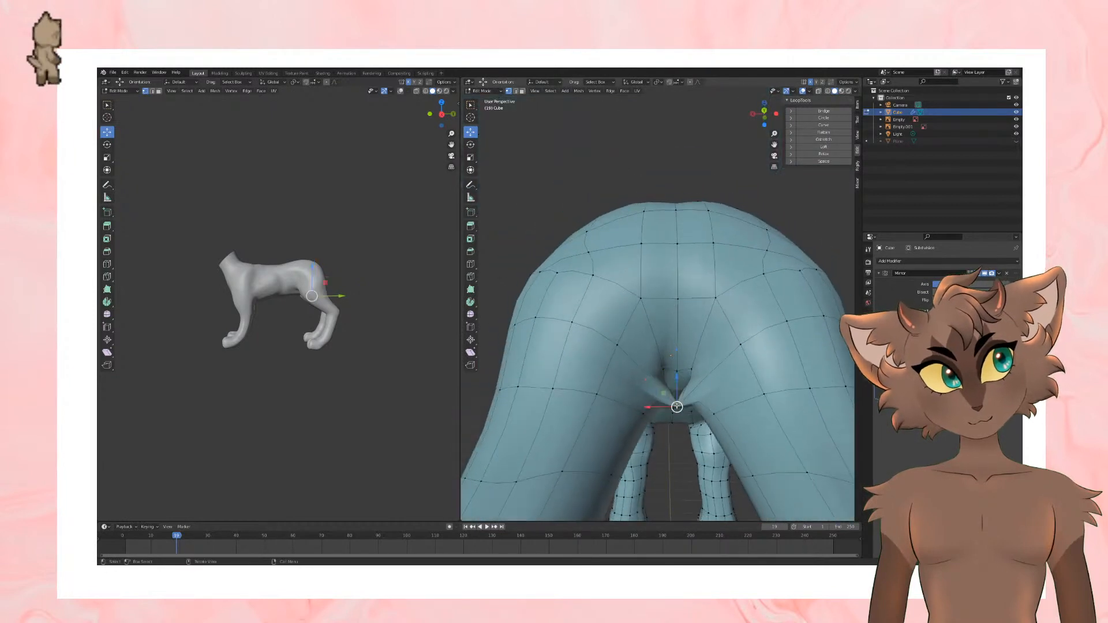
Step: Try to delete the edges around the crotch vertex between the hind legs
{"action": "right_click", "coordinate": [677, 407]}
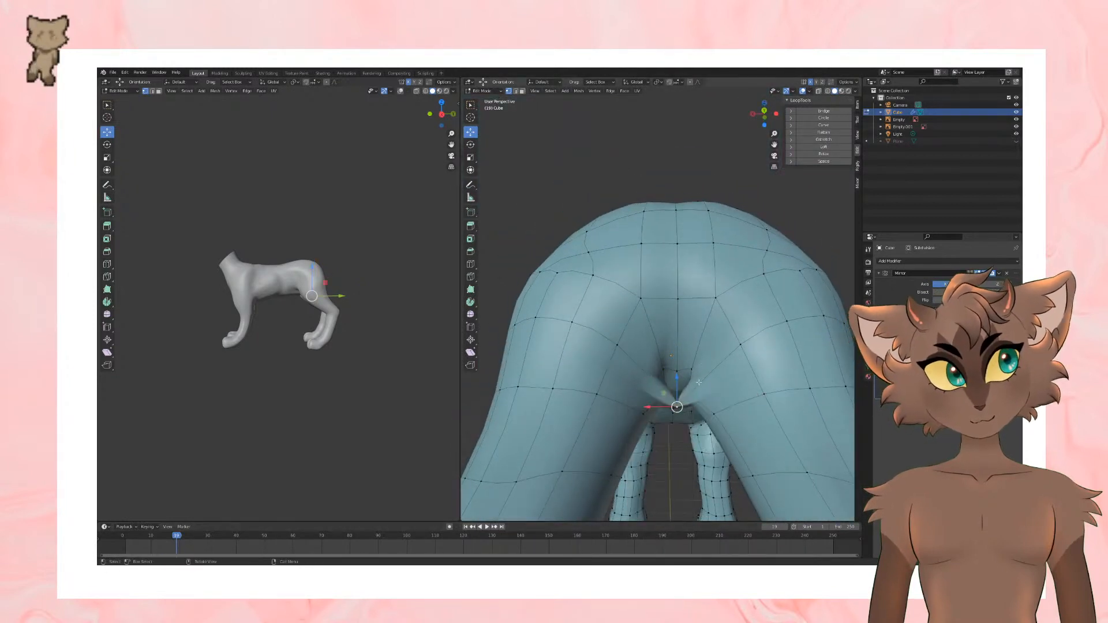
{"action": "right_click", "coordinate": [741, 278]}
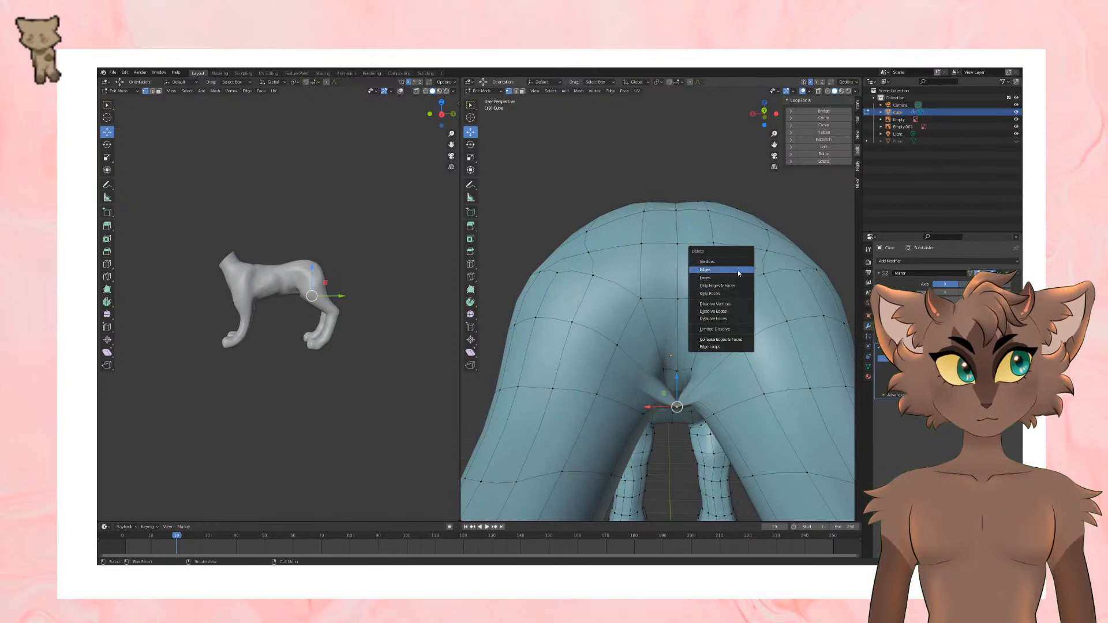
{"action": "left_click", "coordinate": [736, 267]}
{"action": "scroll", "coordinate": [735, 265], "scroll_direction": "down", "scroll_amount": 4}
{"action": "middle_click_drag", "start_coordinate": [735, 271], "coordinate": [731, 246]}
{"action": "scroll", "coordinate": [741, 303], "scroll_direction": "up", "scroll_amount": 2}
{"action": "scroll", "coordinate": [679, 288], "scroll_direction": "up", "scroll_amount": 8}
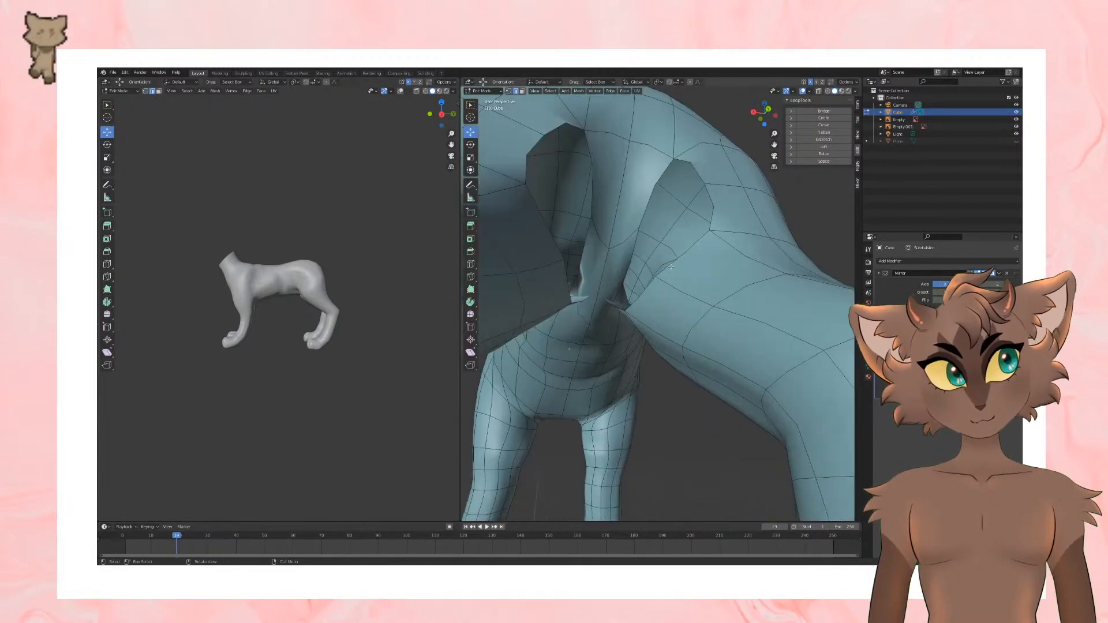
{"action": "scroll", "coordinate": [644, 401], "scroll_direction": "down", "scroll_amount": 4}
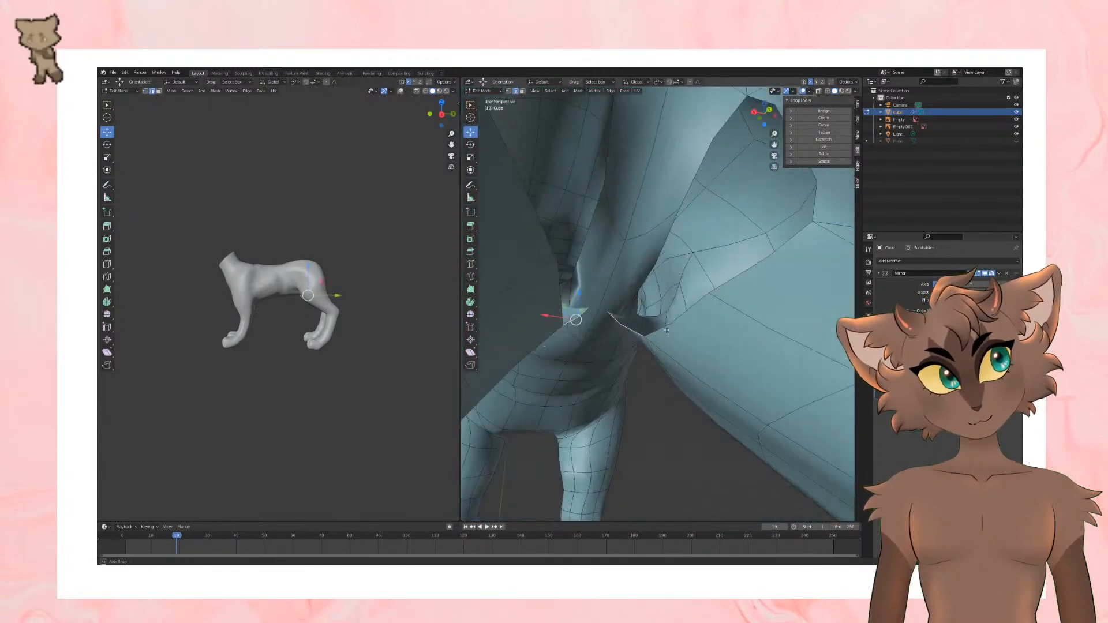
Step: Try to move the pinched edge between the hind legs to a new position
{"action": "key", "text": "g"}
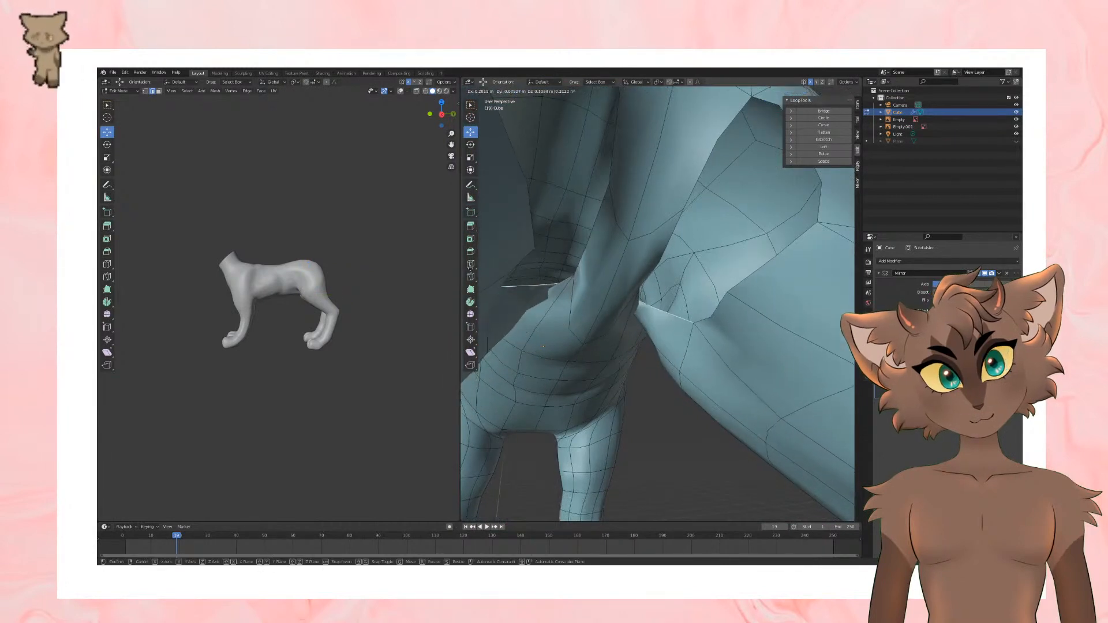
{"action": "left_click", "coordinate": [643, 549]}
{"action": "key", "text": "1"}
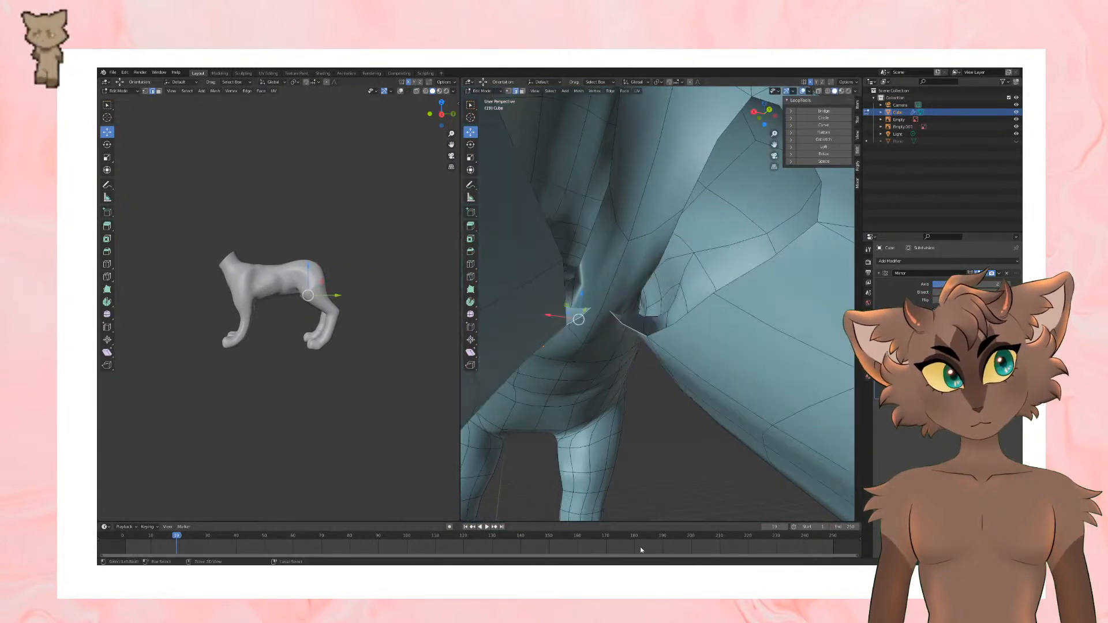
{"action": "key", "text": "g"}
{"action": "left_click", "coordinate": [652, 408]}
{"action": "scroll", "coordinate": [659, 383], "scroll_direction": "down", "scroll_amount": 6}
{"action": "middle_click_drag", "start_coordinate": [660, 383], "coordinate": [640, 401]}
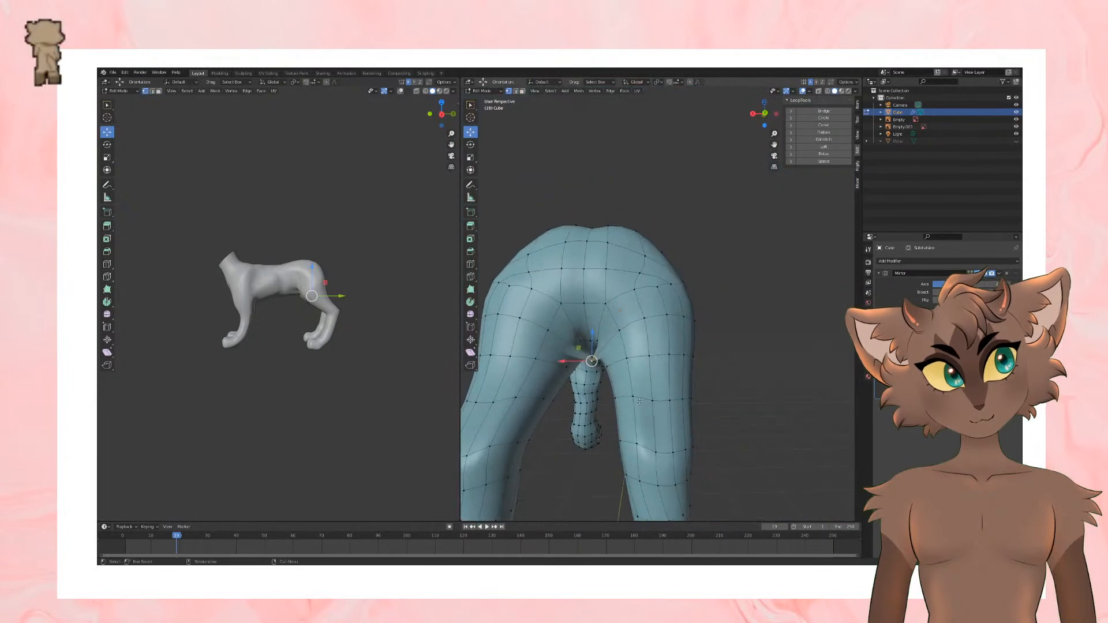
Step: Pull the crotch vertex downward along the Z axis and shift it sideways along the X axis
{"action": "key", "text": "g"}
{"action": "key", "text": "z"}
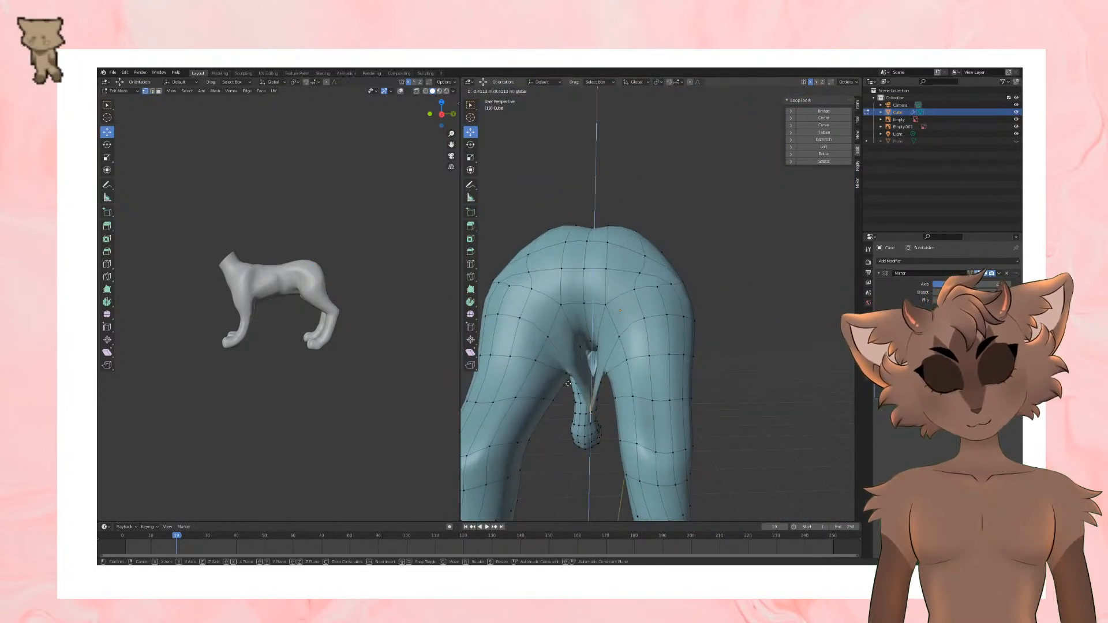
{"action": "left_click", "coordinate": [568, 383]}
{"action": "middle_click_drag", "start_coordinate": [568, 384], "coordinate": [577, 386]}
{"action": "key", "text": "g"}
{"action": "key", "text": "x"}
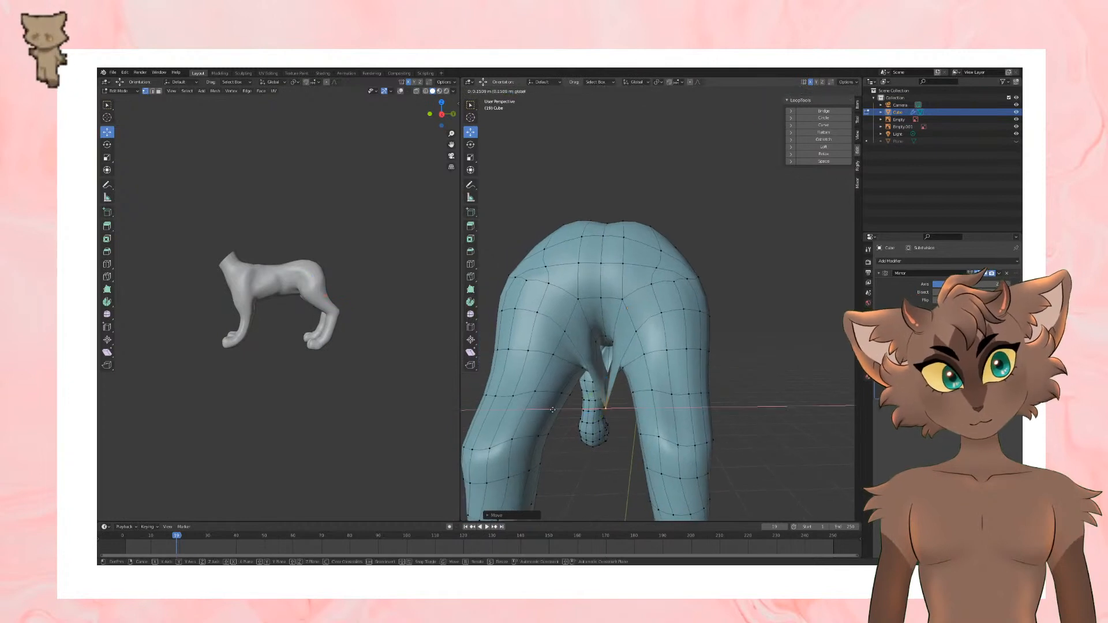
{"action": "left_click", "coordinate": [651, 440]}
Step: Raise the crotch vertex along the Z axis to close the gap between the hind legs
{"action": "middle_click_drag", "start_coordinate": [652, 439], "coordinate": [714, 440]}
{"action": "scroll", "coordinate": [652, 437], "scroll_direction": "up", "scroll_amount": 2}
{"action": "key", "text": "g"}
{"action": "key", "text": "z"}
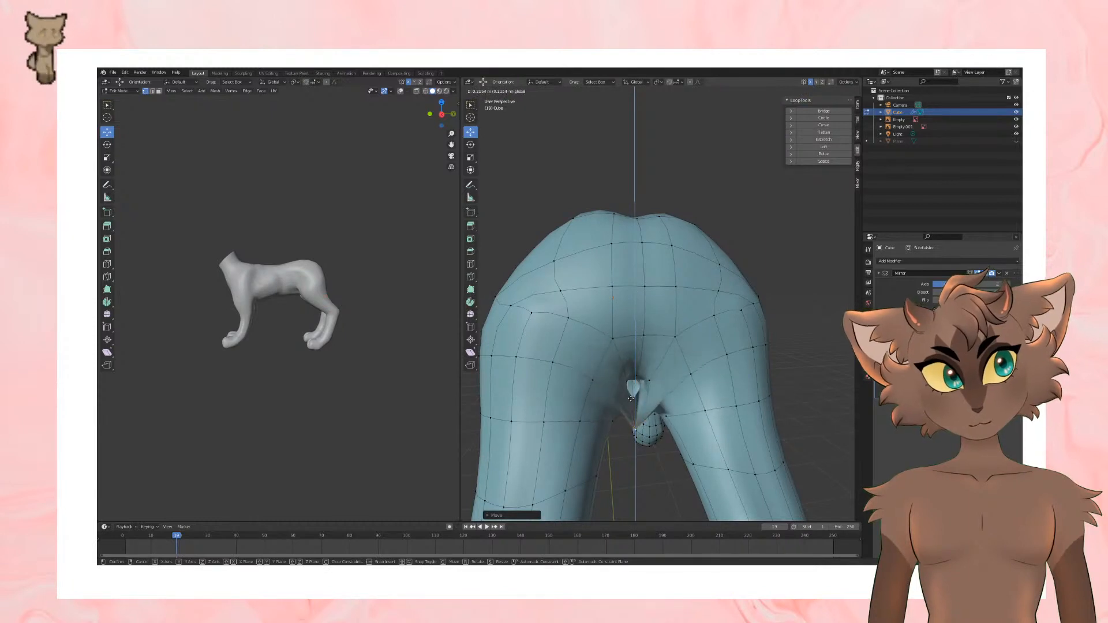
{"action": "left_click", "coordinate": [626, 355]}
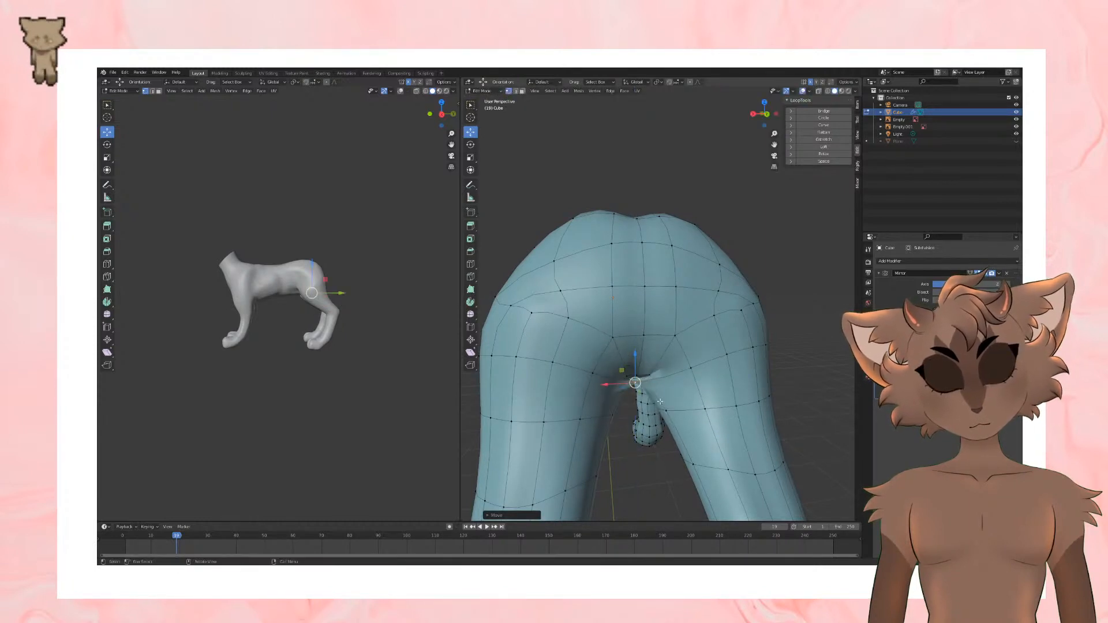
Step: Inspect the crotch and hind legs from behind and below, and deselect all vertices
{"action": "middle_click_drag", "start_coordinate": [626, 355], "coordinate": [660, 380]}
{"action": "middle_click_drag", "start_coordinate": [663, 370], "coordinate": [661, 396]}
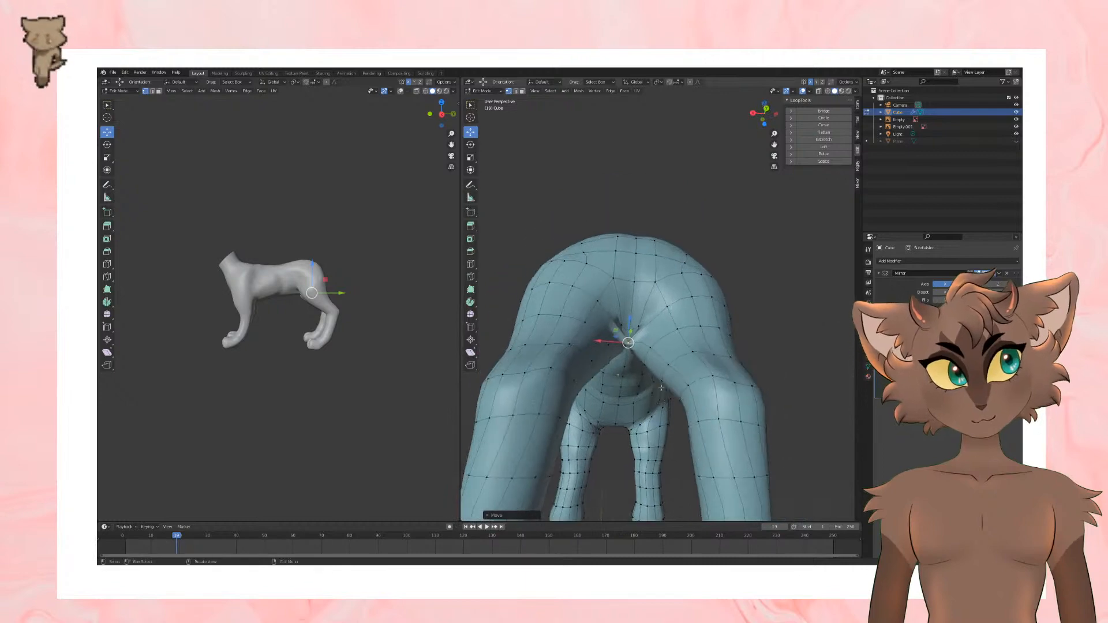
{"action": "left_click_drag", "start_coordinate": [629, 342], "coordinate": [653, 302]}
{"action": "mouse_move", "coordinate": [653, 302]}
{"action": "middle_mouse_down"}
{"action": "mouse_move", "coordinate": [680, 355]}
{"action": "mouse_move", "coordinate": [659, 363]}
{"action": "mouse_move", "coordinate": [698, 347]}
{"action": "middle_mouse_up"}
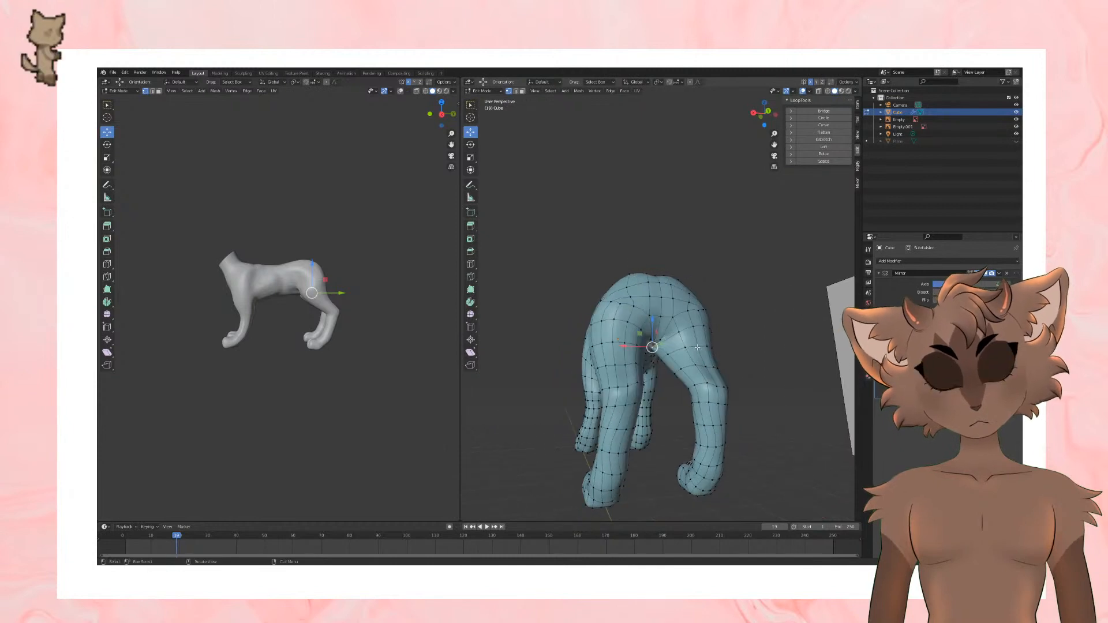
{"action": "scroll", "coordinate": [692, 354], "scroll_direction": "up", "scroll_amount": 2}
{"action": "scroll", "coordinate": [692, 355], "scroll_direction": "down", "scroll_amount": 2}
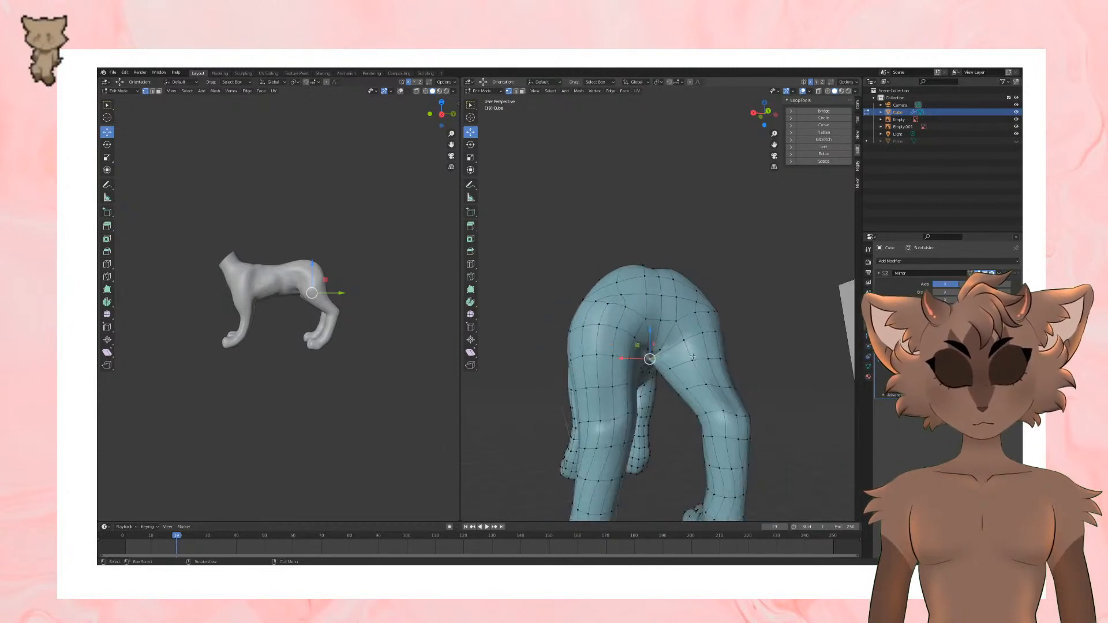
{"action": "scroll", "coordinate": [692, 356], "scroll_direction": "up", "scroll_amount": 2}
{"action": "key", "text": "alt+a"}
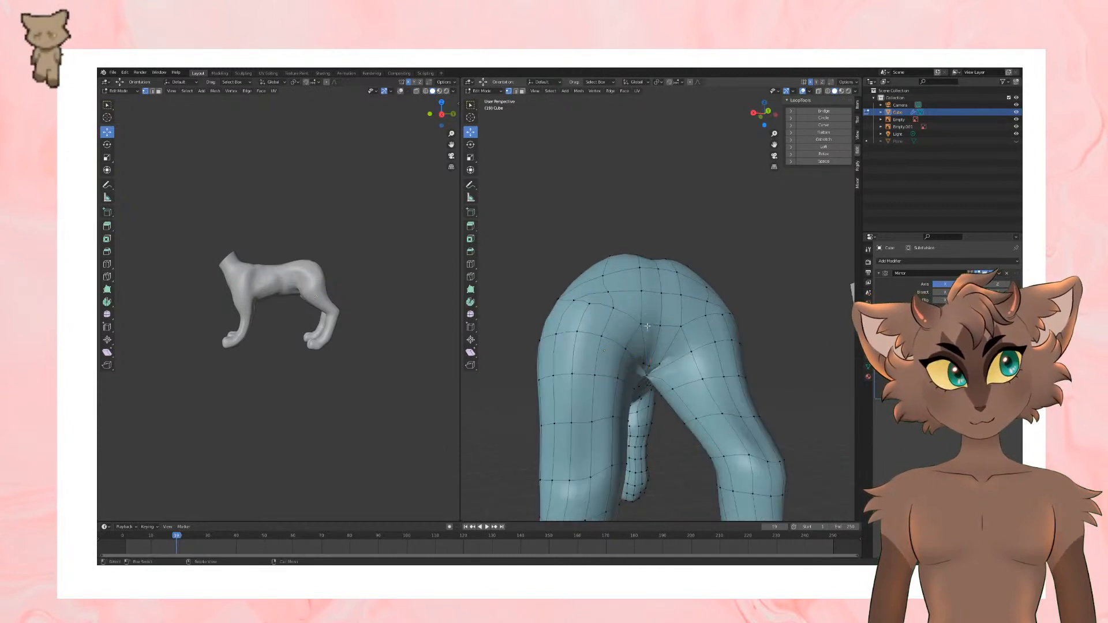
Step: Delete the pinched crotch vertex between the hind legs, opening a hole in the mesh
{"action": "left_click", "coordinate": [649, 375]}
{"action": "middle_click_drag", "start_coordinate": [649, 376], "coordinate": [633, 371]}
{"action": "right_click", "coordinate": [631, 372]}
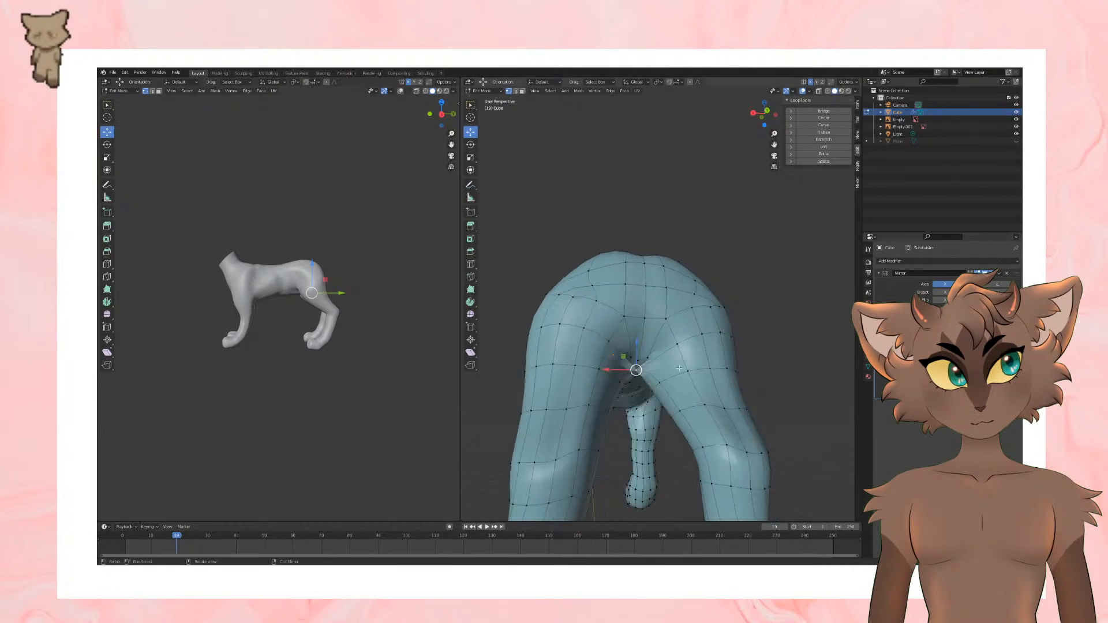
{"action": "key", "text": "x"}
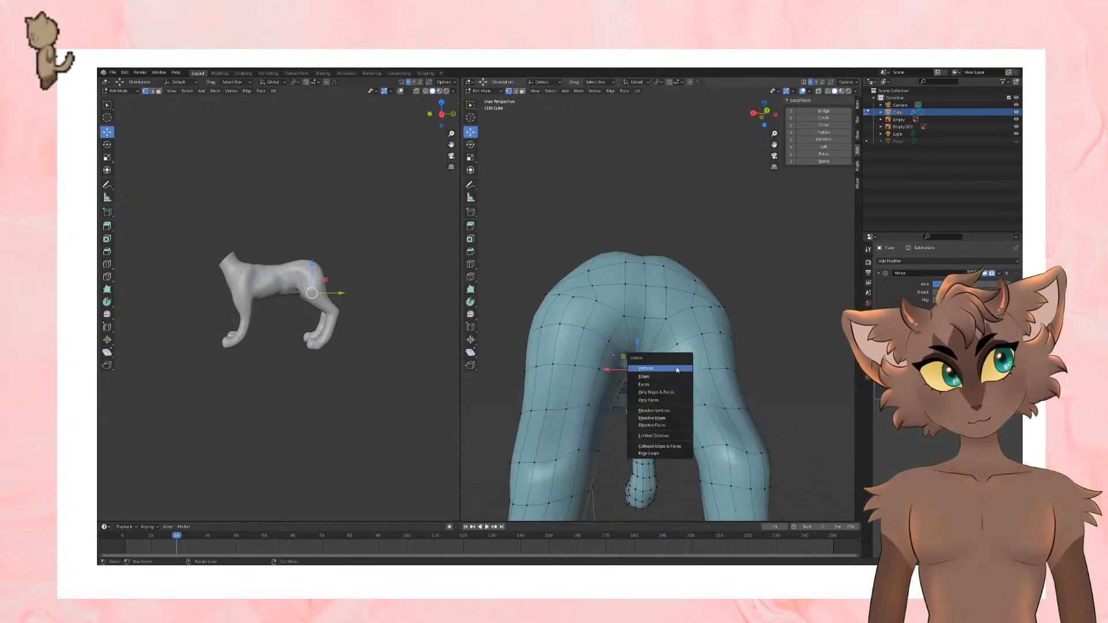
{"action": "left_click", "coordinate": [678, 370]}
{"action": "middle_click_drag", "start_coordinate": [678, 370], "coordinate": [602, 455]}
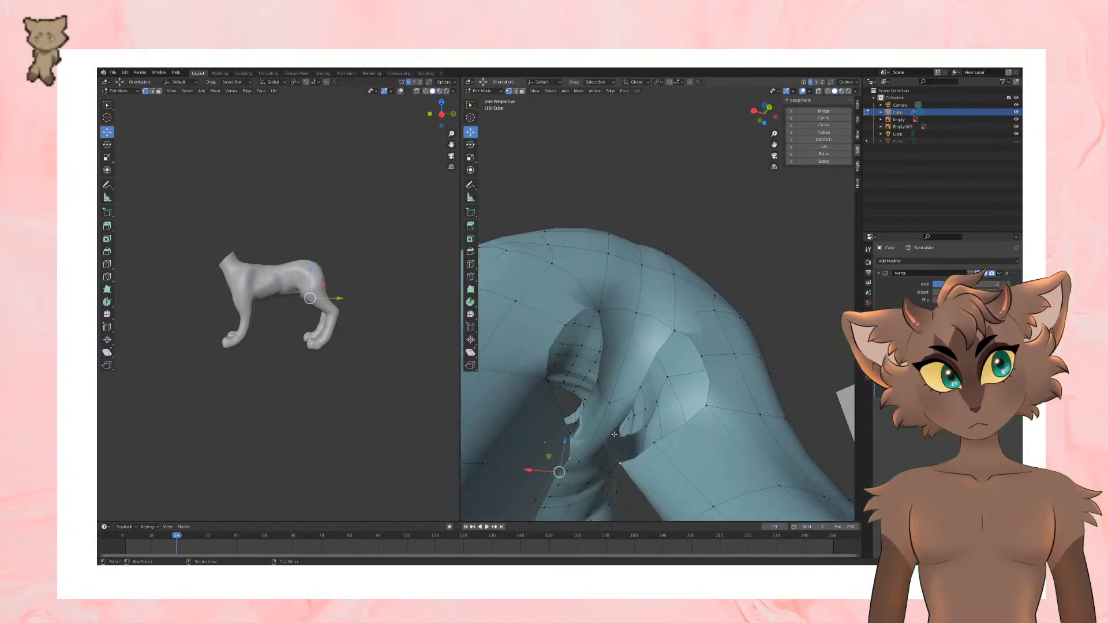
Step: Move an edge beside the opening between the hind legs upward in edge select mode, and clear the selection
{"action": "left_click", "coordinate": [154, 91]}
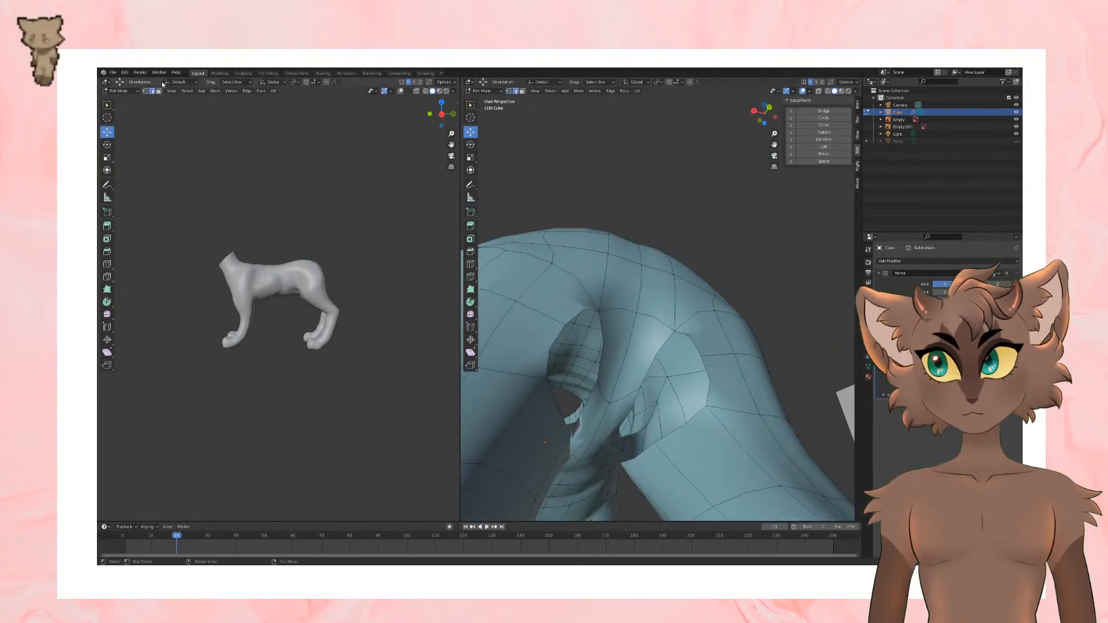
{"action": "left_click", "coordinate": [577, 449]}
{"action": "key", "text": "g"}
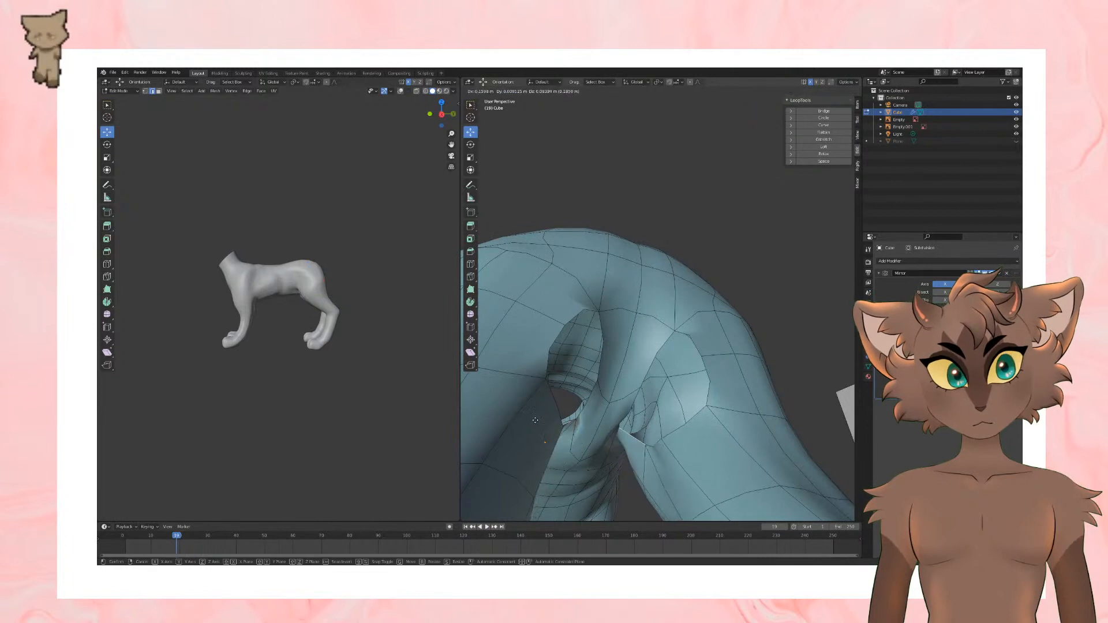
{"action": "left_click", "coordinate": [554, 404]}
{"action": "middle_click_drag", "start_coordinate": [554, 404], "coordinate": [612, 398]}
{"action": "left_click", "coordinate": [443, 213]}
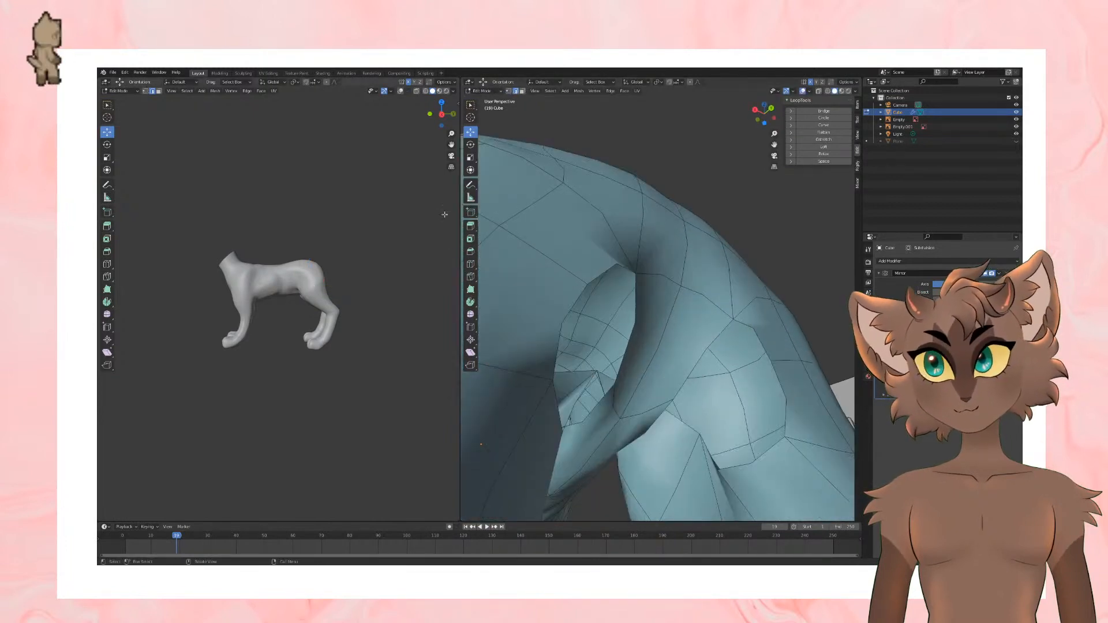
Step: Nudge the stray vertex inside the opening between the hind legs and delete it in vertex select mode
{"action": "left_click", "coordinate": [145, 91]}
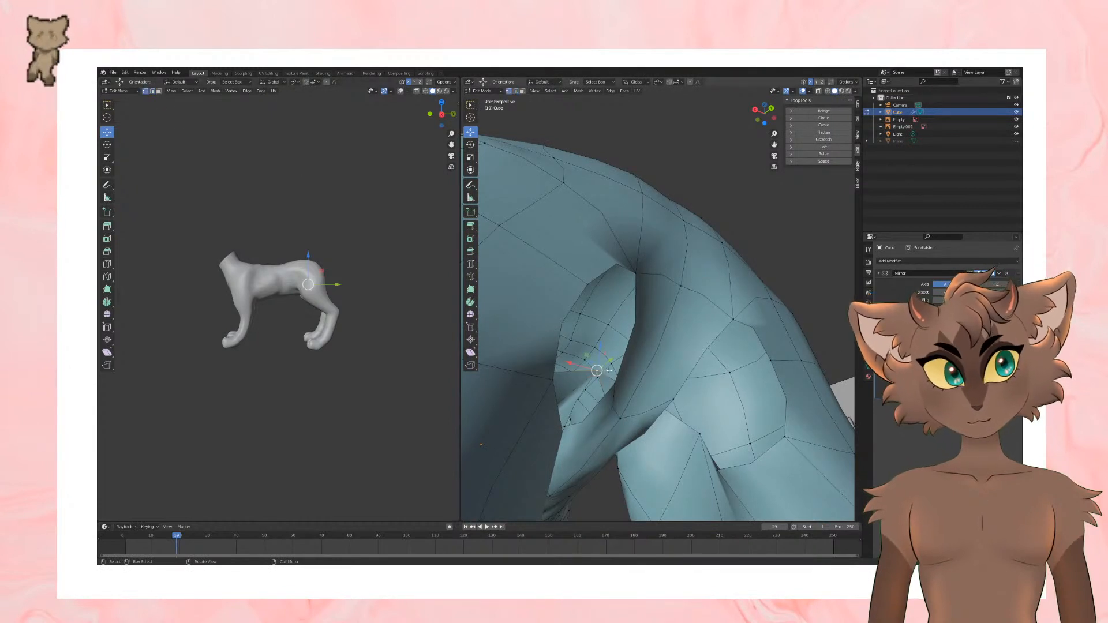
{"action": "key", "text": "g"}
{"action": "left_click", "coordinate": [590, 363]}
{"action": "right_click", "coordinate": [597, 368]}
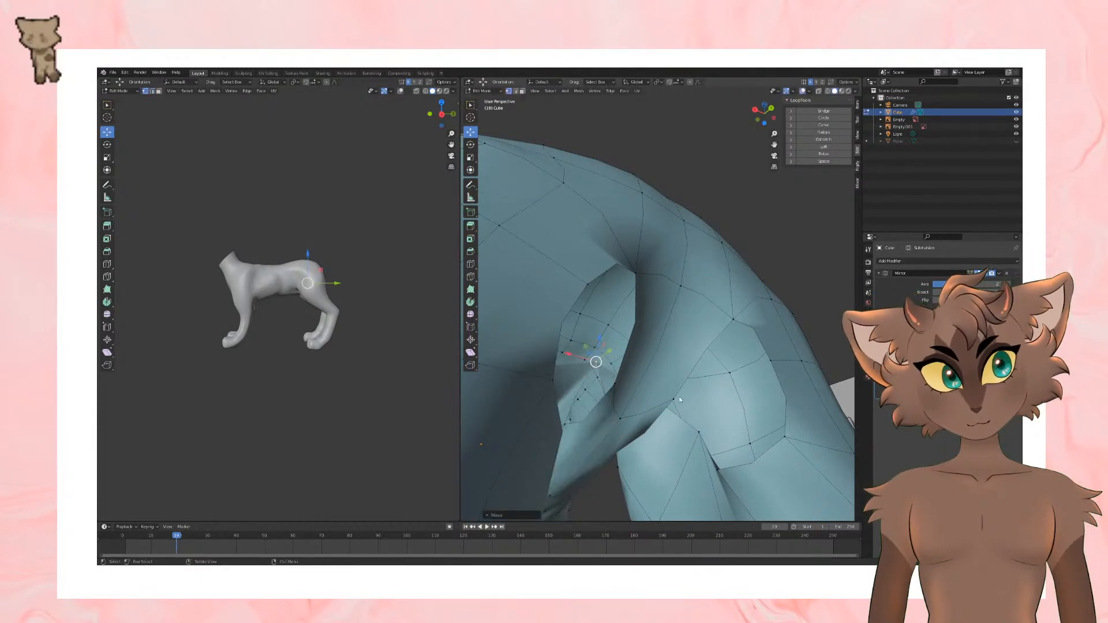
{"action": "key", "text": "x"}
{"action": "left_click", "coordinate": [749, 352]}
{"action": "scroll", "coordinate": [749, 352], "scroll_direction": "down", "scroll_amount": 6}
{"action": "mouse_move", "coordinate": [749, 352]}
{"action": "middle_mouse_down"}
{"action": "mouse_move", "coordinate": [603, 341]}
{"action": "mouse_move", "coordinate": [650, 334]}
{"action": "mouse_move", "coordinate": [609, 328]}
{"action": "middle_mouse_up"}
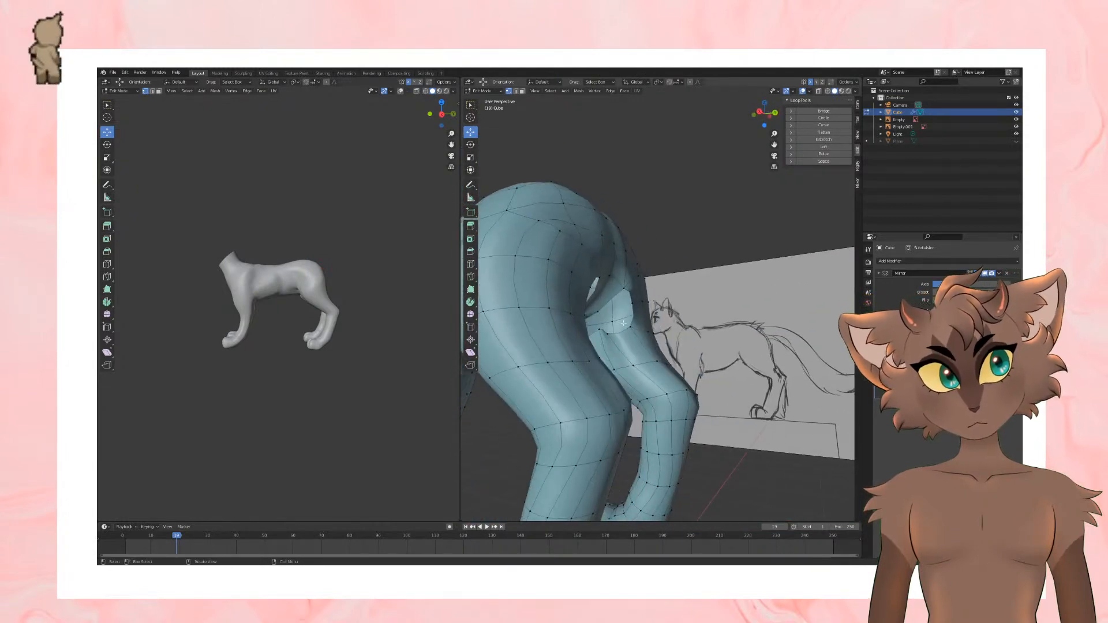
Step: Fill the gap between the rump and inner thigh with new faces, working between neighbouring border edges
{"action": "left_click", "coordinate": [152, 92]}
{"action": "scroll", "coordinate": [621, 437], "scroll_direction": "up", "scroll_amount": 3}
{"action": "left_click", "coordinate": [569, 285]}
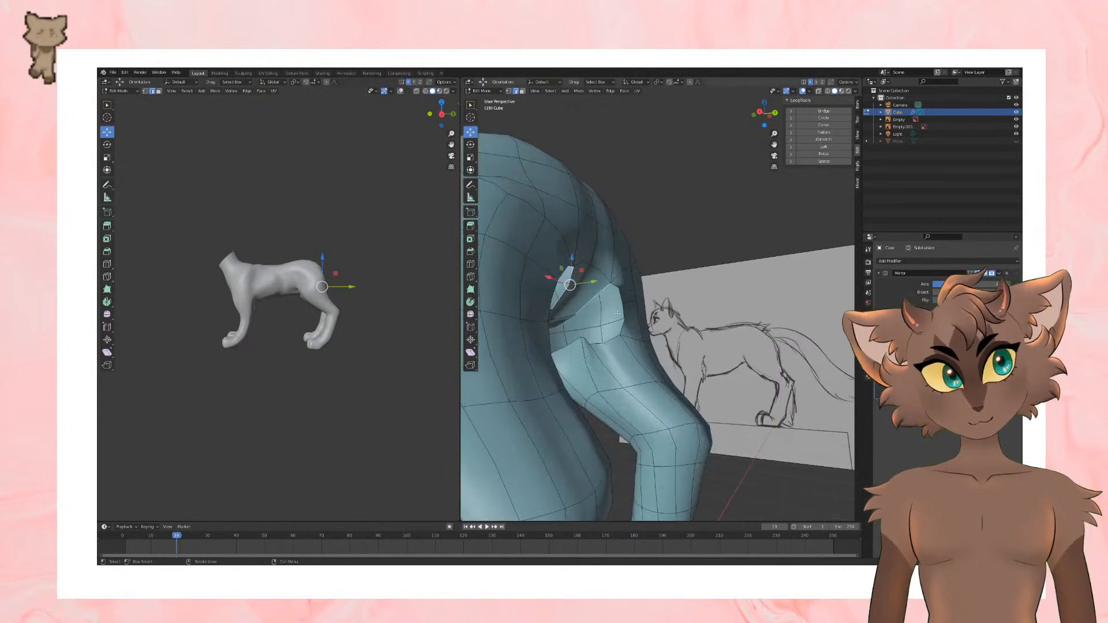
{"action": "middle_click_drag", "start_coordinate": [624, 317], "coordinate": [624, 308]}
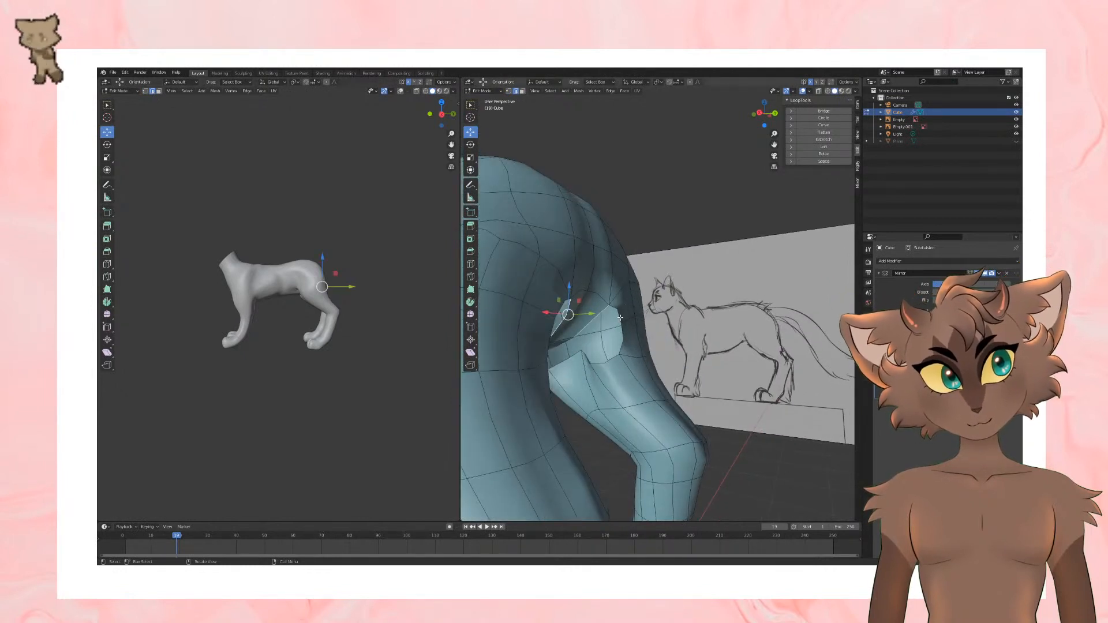
{"action": "key", "text": "f"}
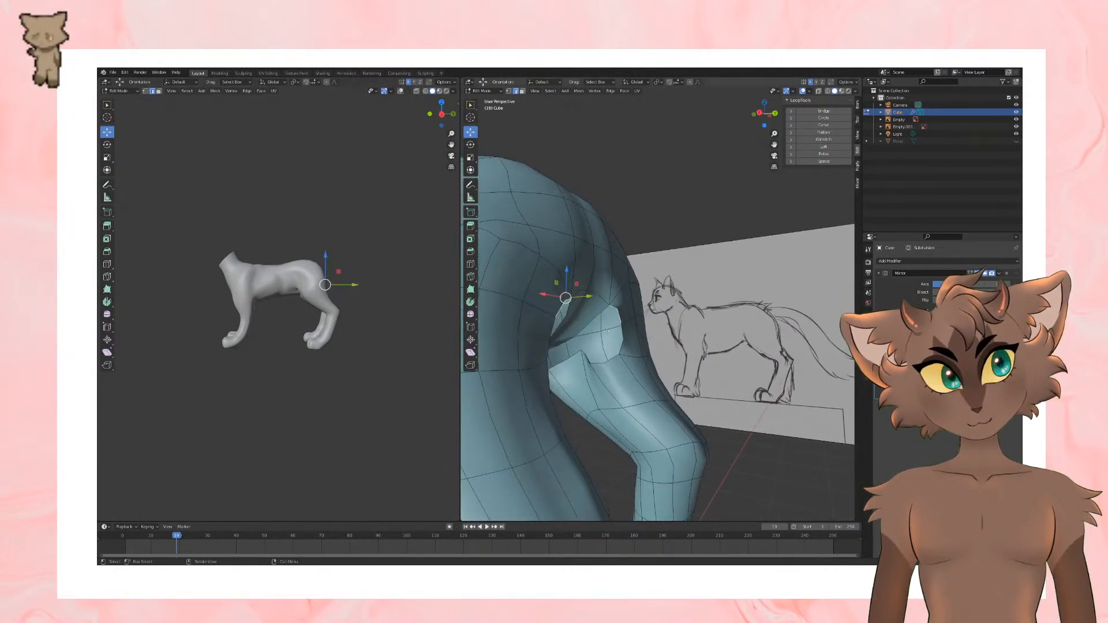
{"action": "key", "text": "f"}
{"action": "key", "text": "f"}
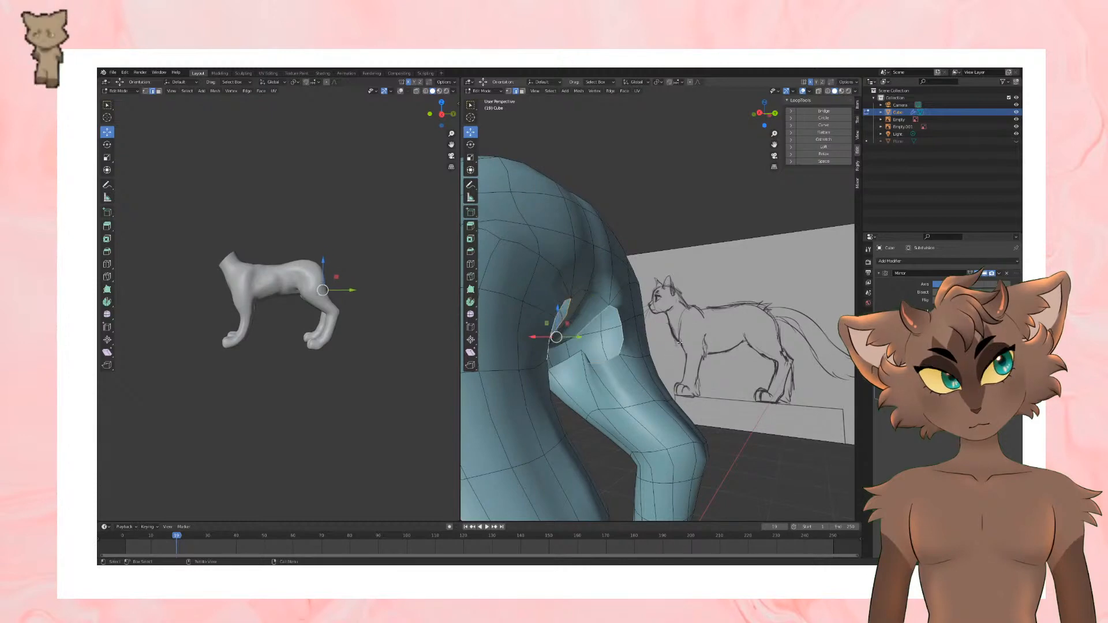
{"action": "key", "text": "f"}
{"action": "middle_click_drag", "start_coordinate": [630, 342], "coordinate": [578, 338]}
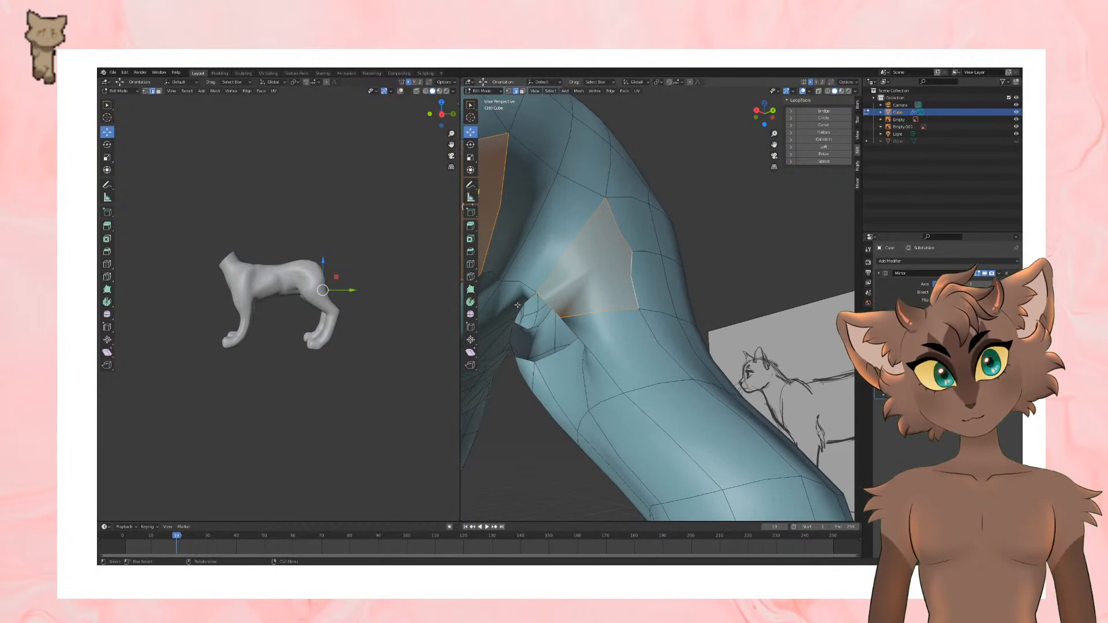
Step: Fill the remaining hole at the top of the inner thigh with a face from its border edges
{"action": "middle_click_drag", "start_coordinate": [517, 305], "coordinate": [548, 283]}
{"action": "left_click", "coordinate": [528, 264], "text": "shift"}
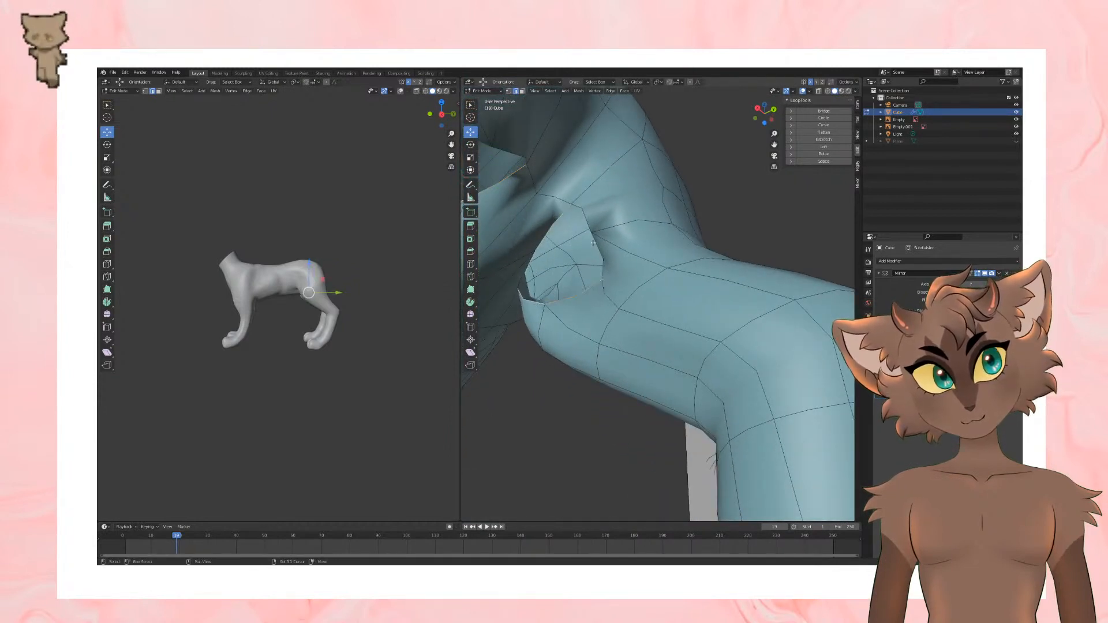
{"action": "middle_click_drag", "start_coordinate": [639, 258], "coordinate": [462, 151]}
{"action": "key", "text": "1"}
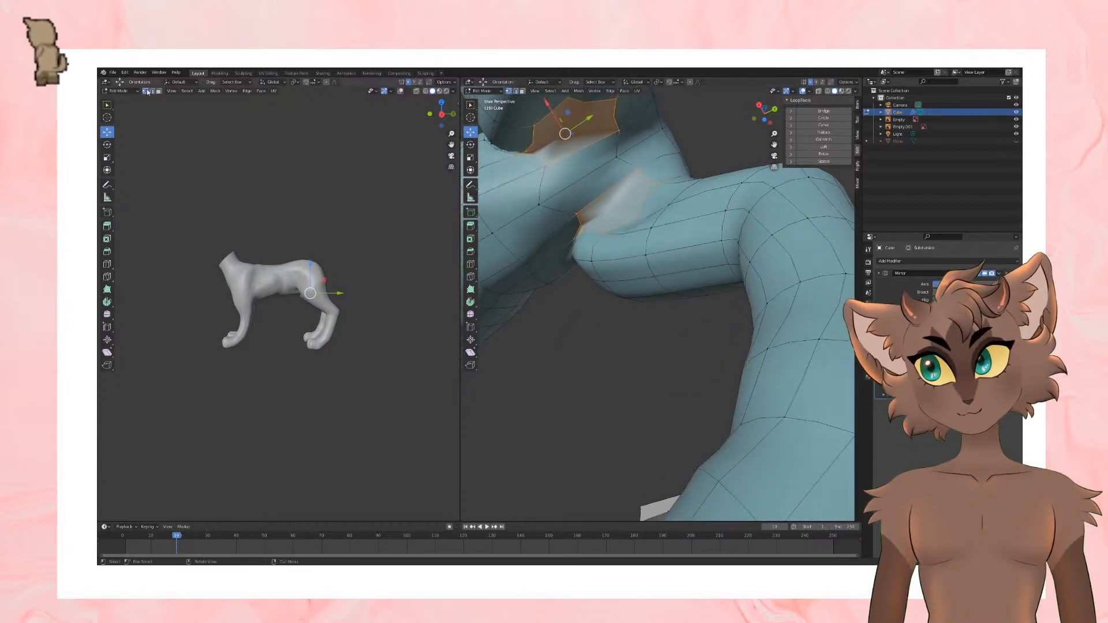
Step: Move the vertex at the upper inner edge of the thigh to smooth the filled area
{"action": "scroll", "coordinate": [598, 266], "scroll_direction": "up", "scroll_amount": 2}
{"action": "middle_click_drag", "start_coordinate": [598, 266], "coordinate": [616, 286]}
{"action": "left_click", "coordinate": [570, 282]}
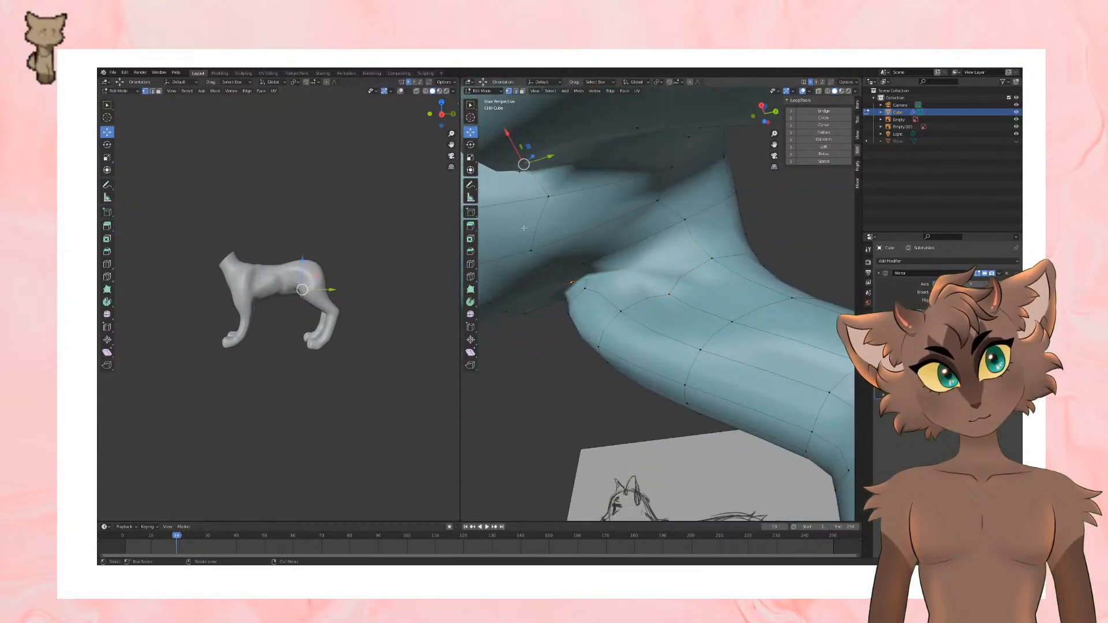
{"action": "left_click_drag", "start_coordinate": [523, 165], "coordinate": [550, 148]}
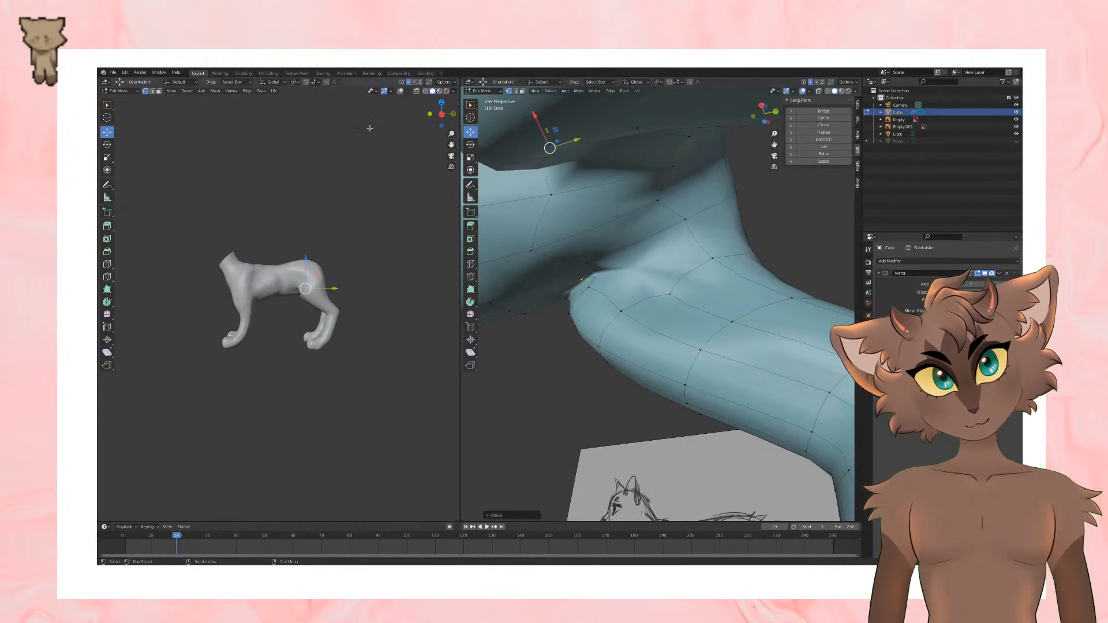
Step: Cut a new edge with the Knife across the upper rump toward the outer hip
{"action": "left_click", "coordinate": [107, 277]}
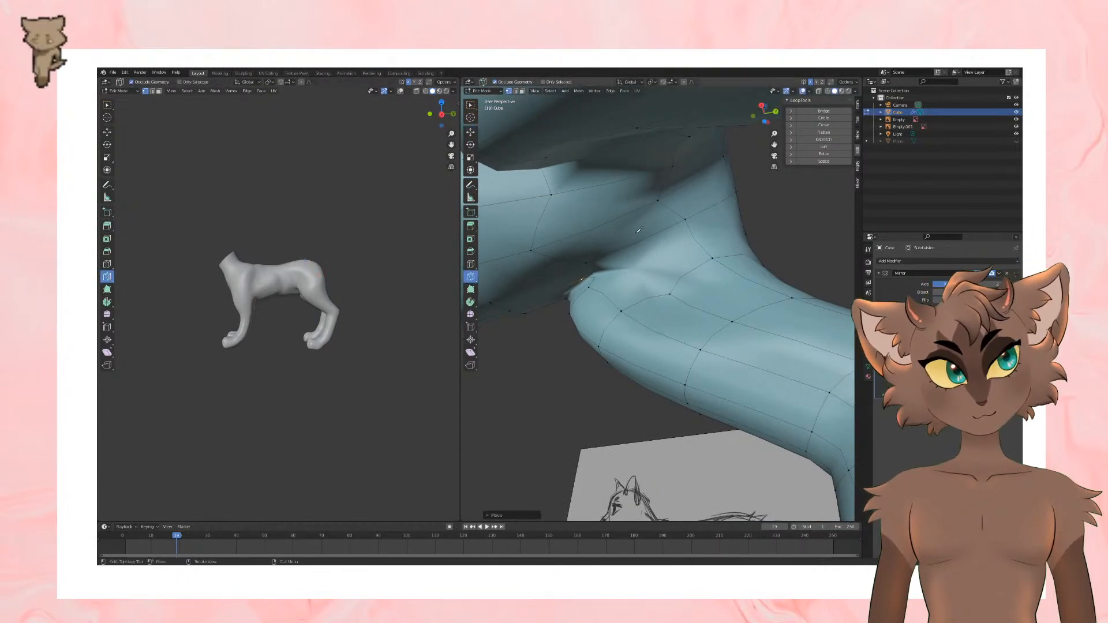
{"action": "middle_click_drag", "start_coordinate": [639, 231], "coordinate": [607, 295]}
{"action": "middle_click_drag", "start_coordinate": [608, 361], "coordinate": [528, 362]}
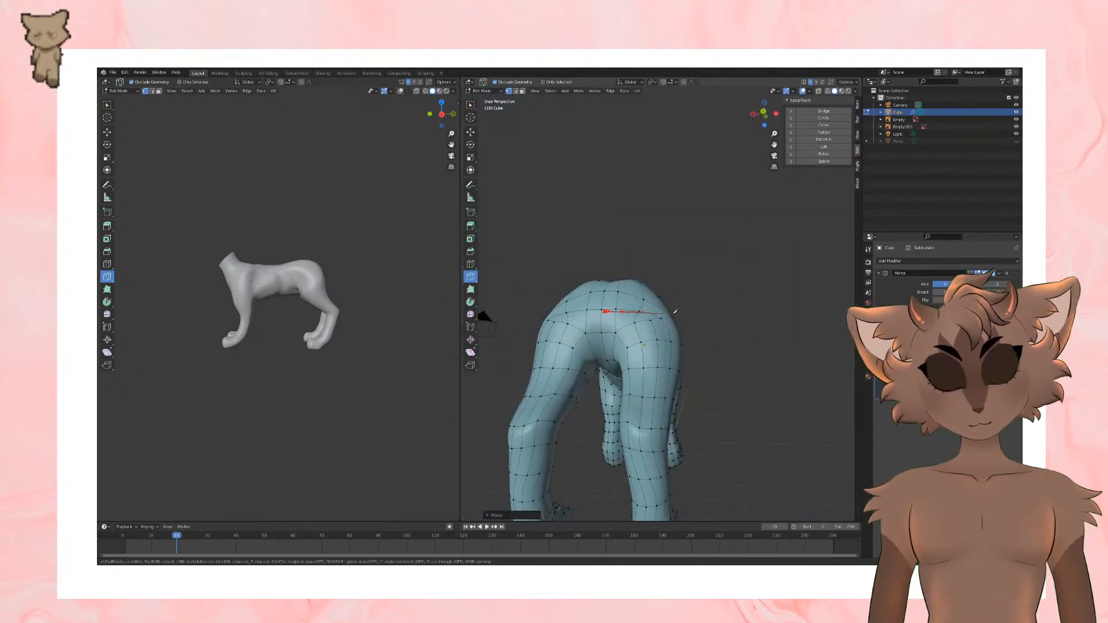
{"action": "key", "text": "Return"}
Step: Switch off the Subdivision display and examine the low-poly hindquarters from below and from the side
{"action": "middle_click_drag", "start_coordinate": [639, 335], "coordinate": [675, 323]}
{"action": "scroll", "coordinate": [675, 323], "scroll_direction": "up", "scroll_amount": 4}
{"action": "middle_click_drag", "start_coordinate": [563, 309], "coordinate": [593, 379]}
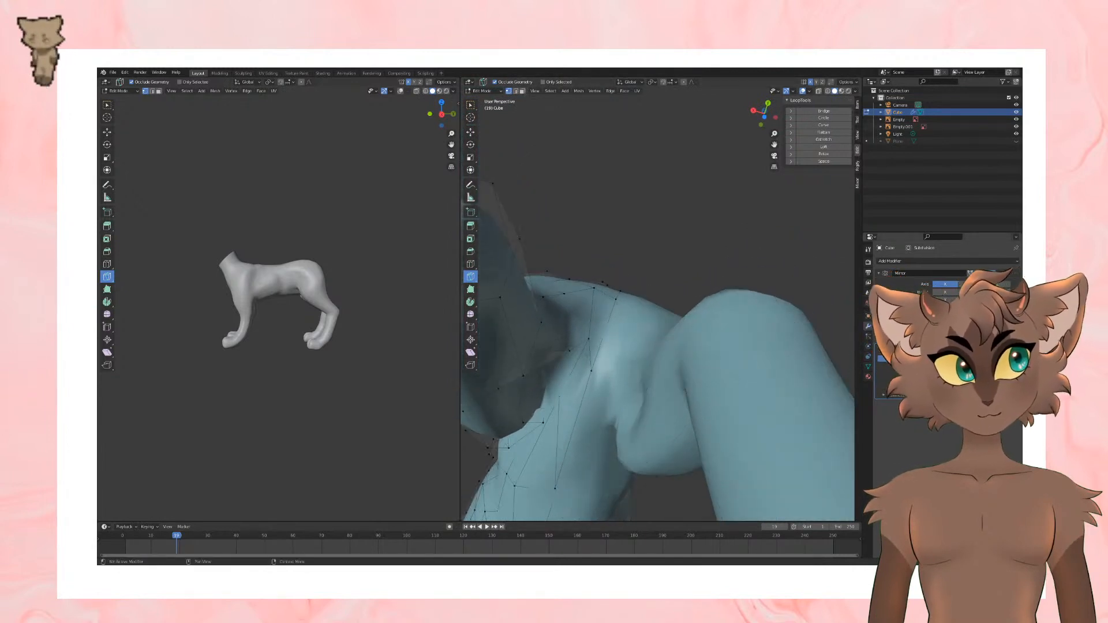
{"action": "left_click", "coordinate": [985, 348]}
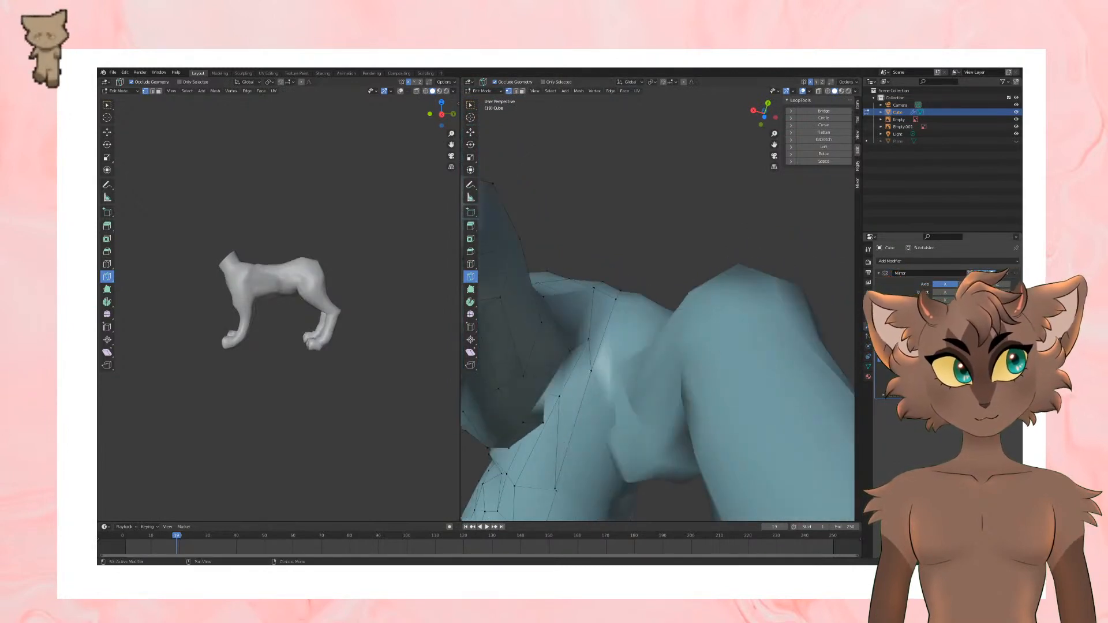
{"action": "middle_click_drag", "start_coordinate": [687, 346], "coordinate": [720, 408]}
{"action": "scroll", "coordinate": [690, 382], "scroll_direction": "down", "scroll_amount": 6}
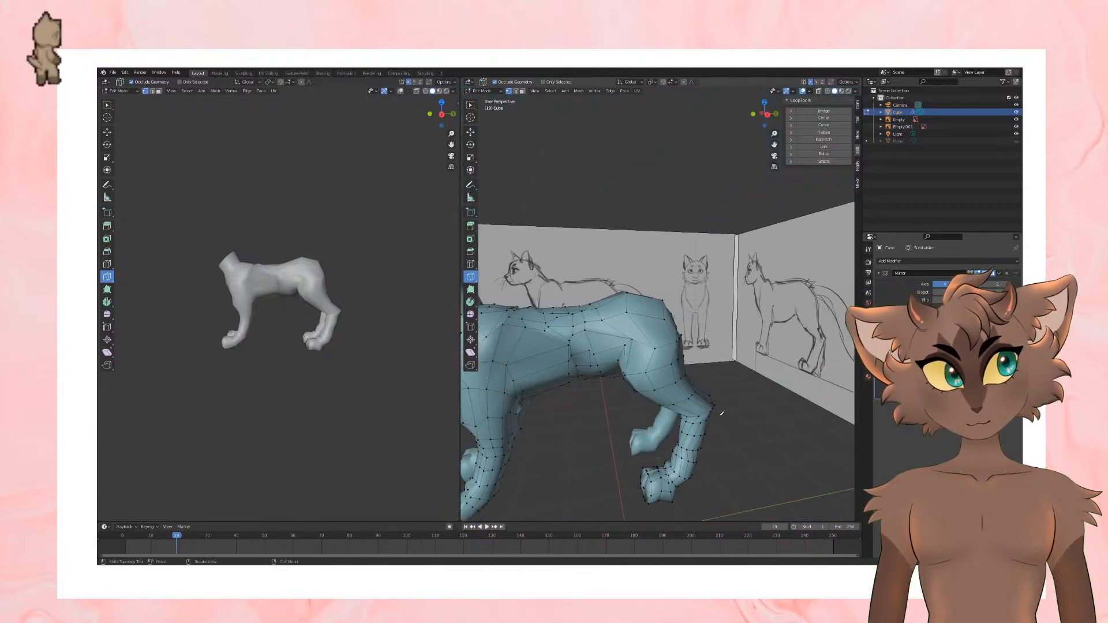
{"action": "scroll", "coordinate": [727, 410], "scroll_direction": "down", "scroll_amount": 4}
Step: Check the body in Object Mode, return to Edit Mode, switch Subdivision display back on and examine the inner thigh
{"action": "key", "text": "Tab"}
{"action": "middle_click_drag", "start_coordinate": [691, 372], "coordinate": [683, 322]}
{"action": "scroll", "coordinate": [623, 370], "scroll_direction": "up", "scroll_amount": 4}
{"action": "key", "text": "Tab"}
{"action": "left_click", "coordinate": [977, 359]}
{"action": "scroll", "coordinate": [684, 375], "scroll_direction": "up", "scroll_amount": 4}
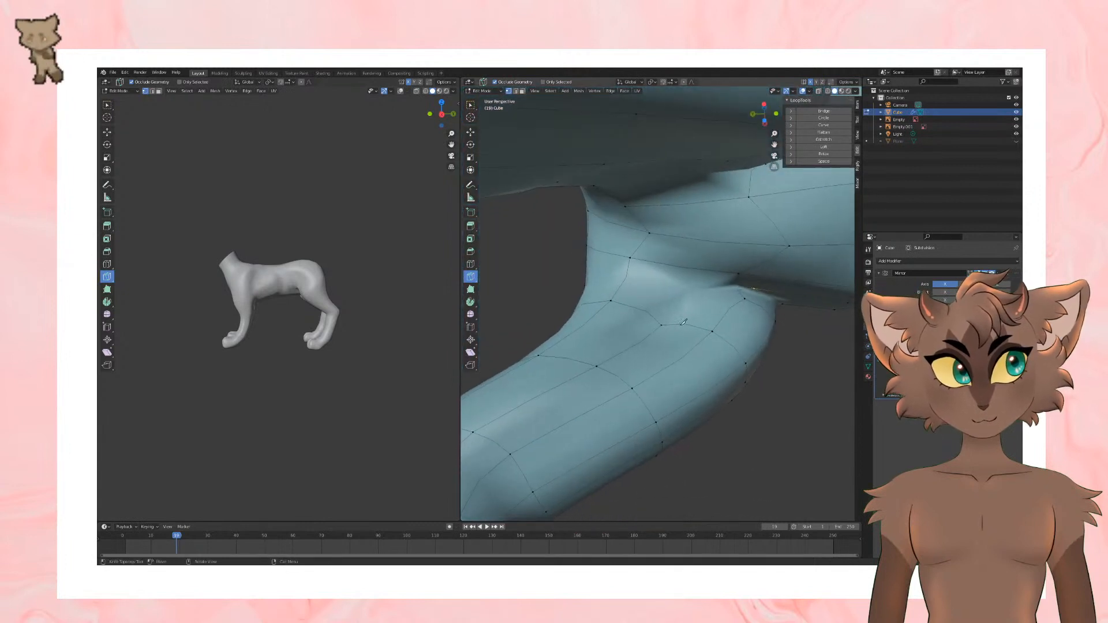
Step: Knife a new edge line from the inner thigh up across the groin to the belly side
{"action": "left_click", "coordinate": [662, 325]}
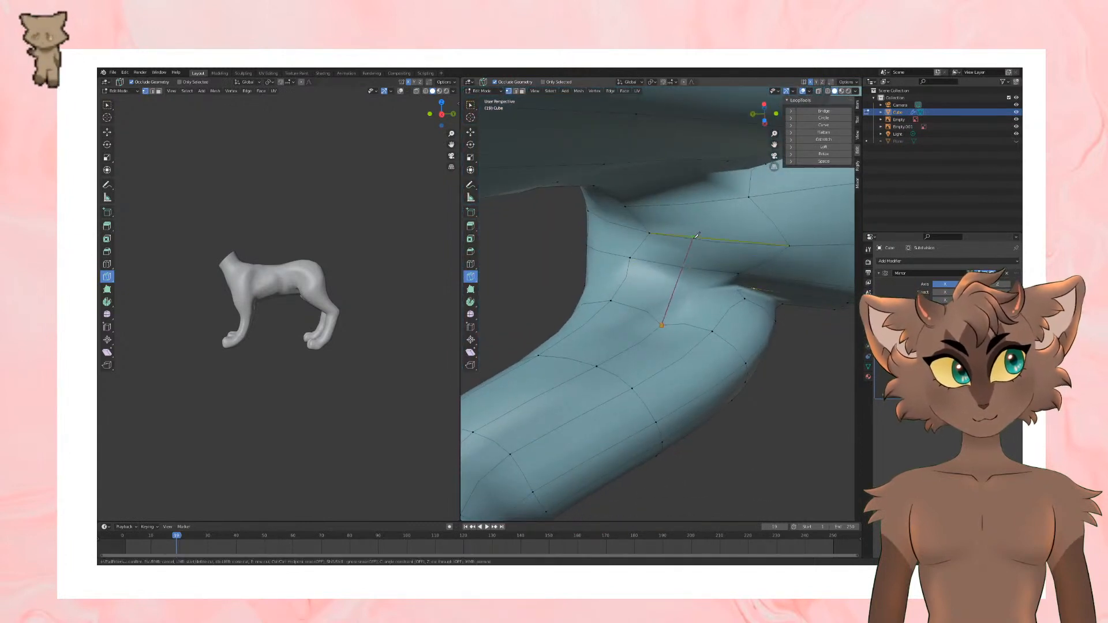
{"action": "left_click", "coordinate": [700, 238]}
{"action": "left_click", "coordinate": [675, 188]}
{"action": "key", "text": "Return"}
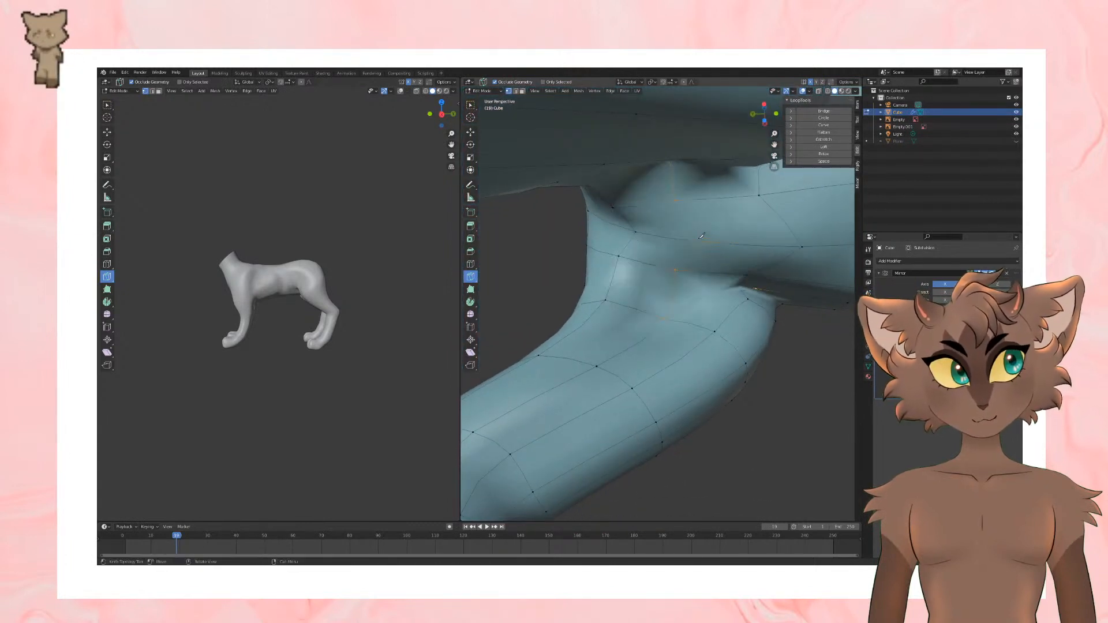
{"action": "middle_click_drag", "start_coordinate": [704, 231], "coordinate": [730, 293]}
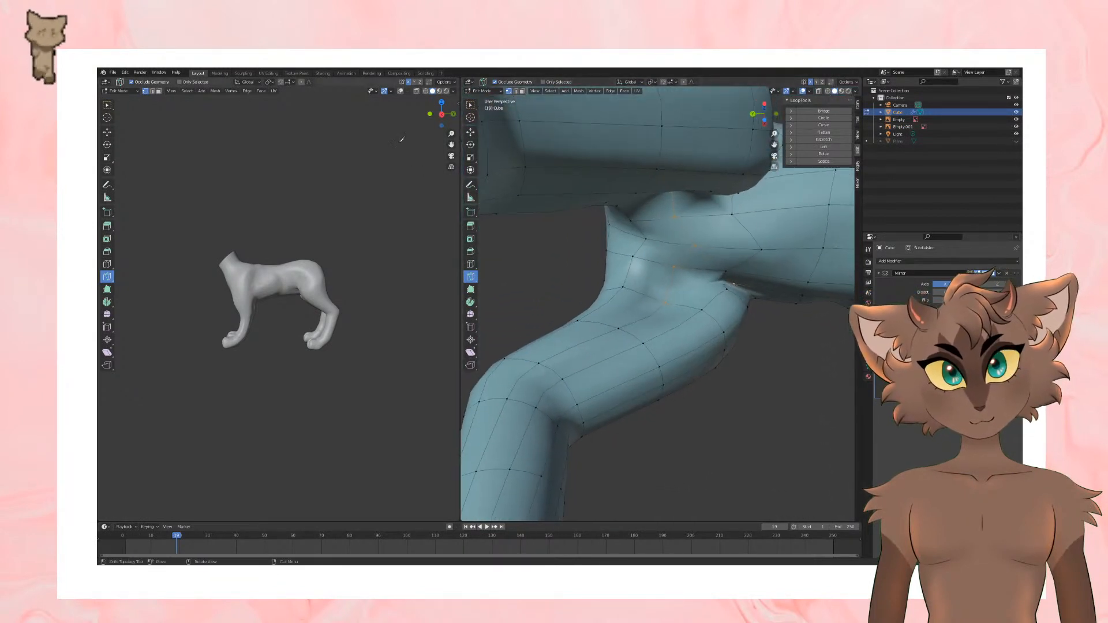
Step: Move the vertex at the groin fold down onto the inner thigh with the Move tool
{"action": "left_click", "coordinate": [472, 134]}
{"action": "scroll", "coordinate": [735, 293], "scroll_direction": "up", "scroll_amount": 2}
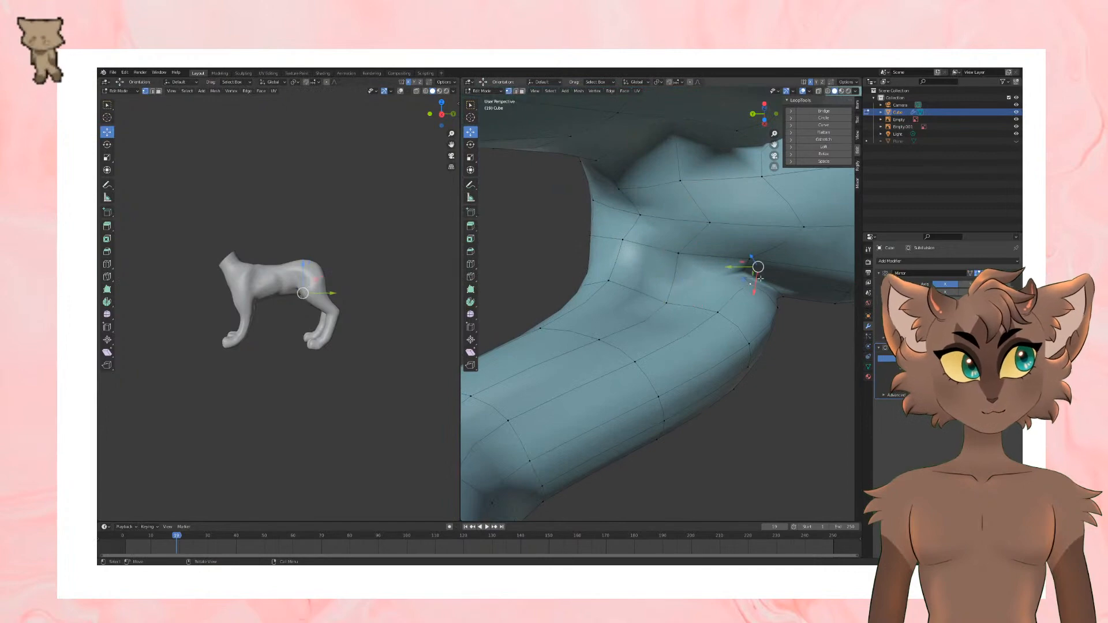
{"action": "key", "text": "g"}
{"action": "left_click", "coordinate": [742, 314]}
{"action": "middle_click_drag", "start_coordinate": [742, 313], "coordinate": [741, 340]}
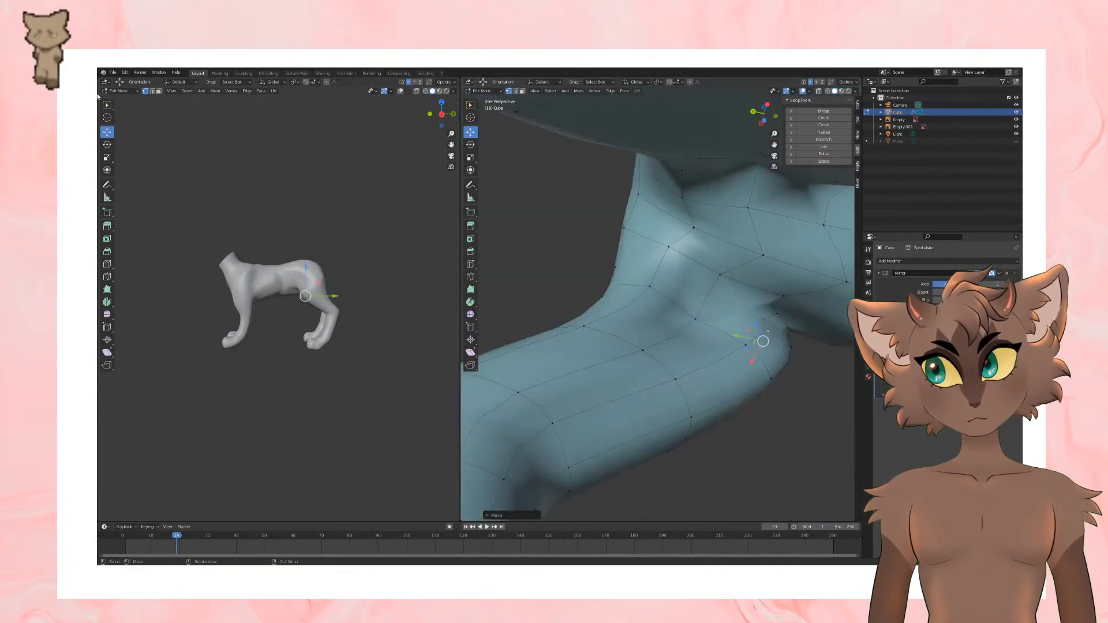
Step: Knife a cut along the inner thigh from its outer contour to the vertex near the groin fold
{"action": "left_click", "coordinate": [107, 277]}
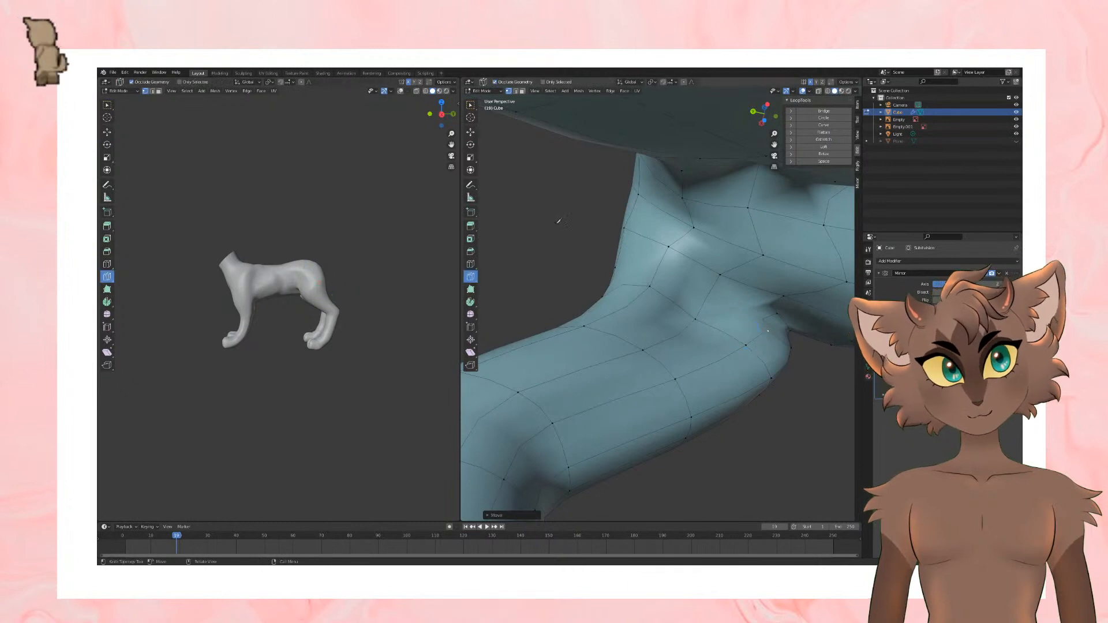
{"action": "left_click", "coordinate": [616, 266]}
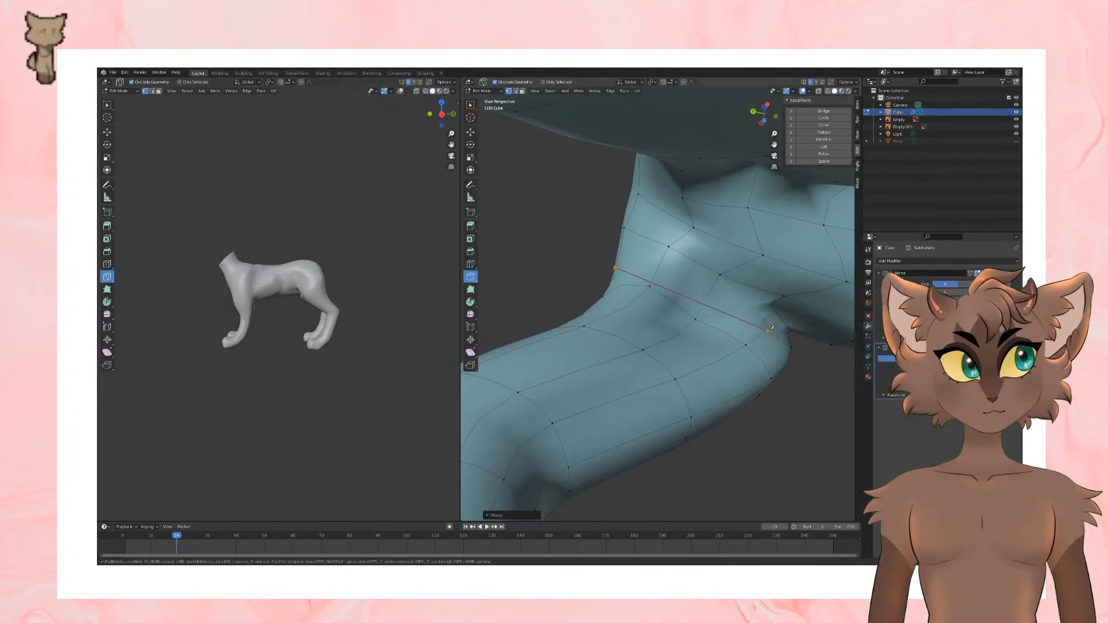
{"action": "middle_click_drag", "start_coordinate": [772, 327], "coordinate": [624, 372]}
{"action": "scroll", "coordinate": [703, 306], "scroll_direction": "up", "scroll_amount": 3}
{"action": "key", "text": "Return"}
Step: Select an inner-thigh edge with the Move tool active, examine the area in X-ray, and return to solid display
{"action": "key", "text": "shift+space"}
{"action": "key", "text": "g"}
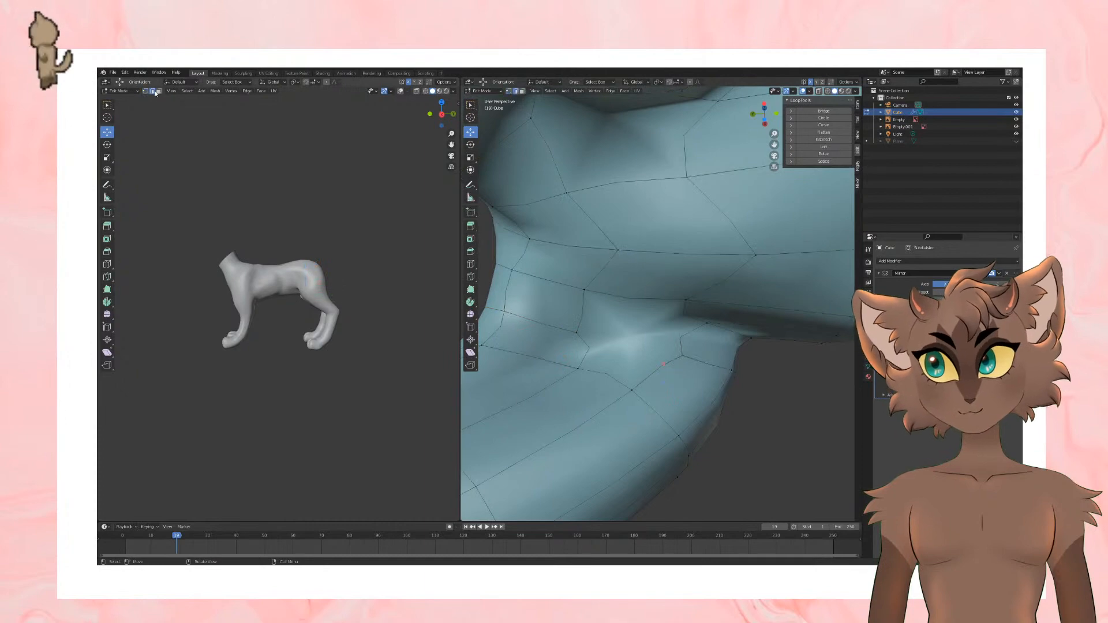
{"action": "left_click", "coordinate": [818, 91]}
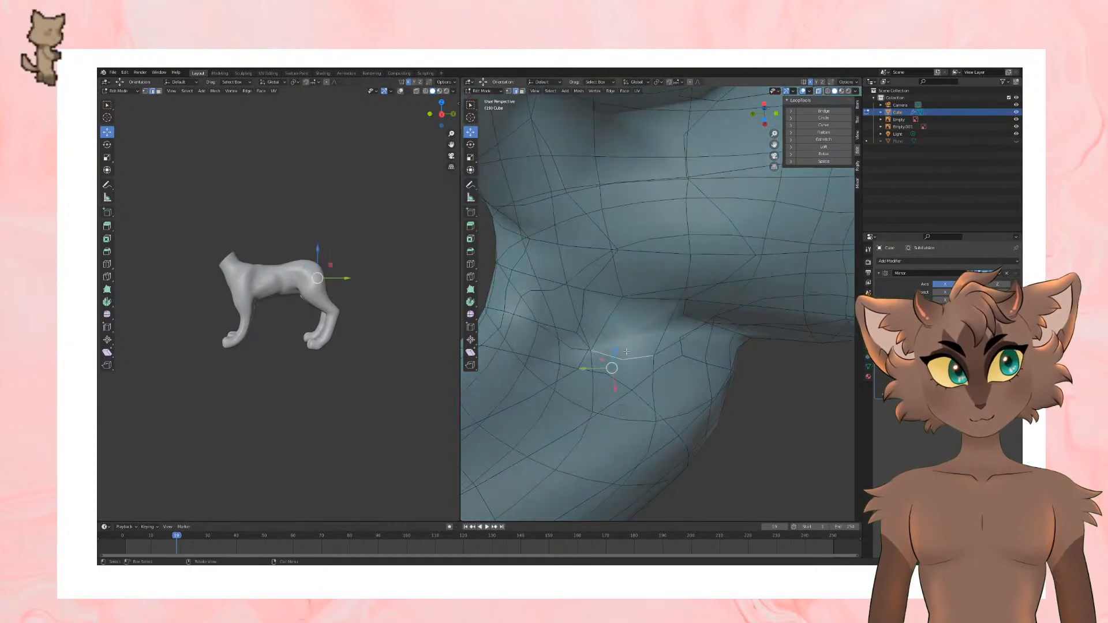
{"action": "middle_click_drag", "start_coordinate": [626, 352], "coordinate": [603, 352]}
{"action": "scroll", "coordinate": [597, 341], "scroll_direction": "down", "scroll_amount": 4}
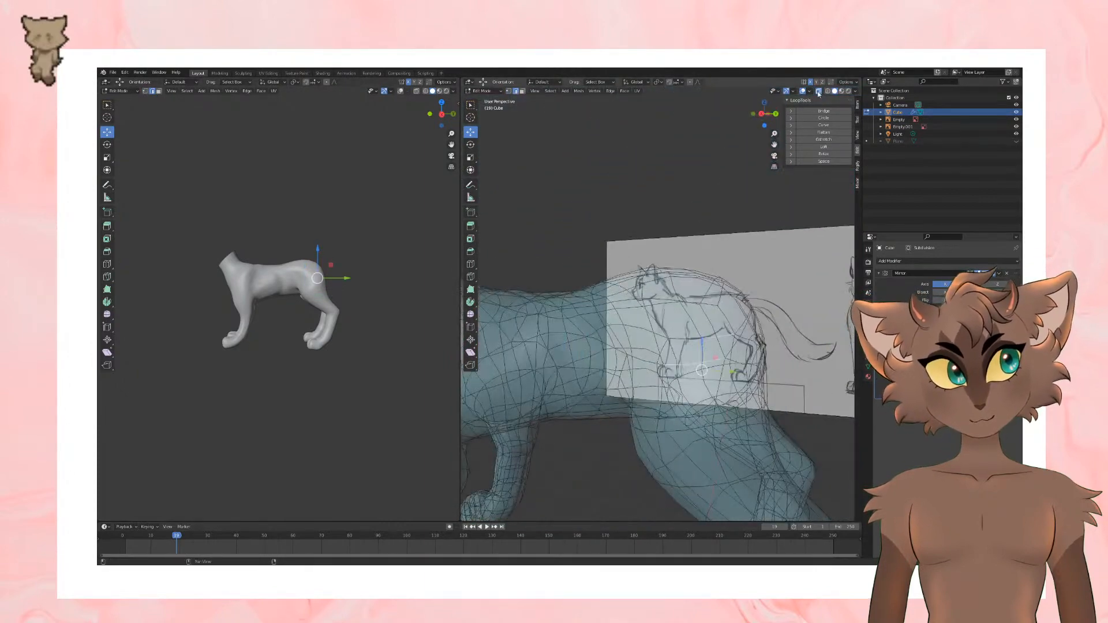
{"action": "left_click", "coordinate": [818, 93]}
{"action": "middle_click_drag", "start_coordinate": [693, 323], "coordinate": [588, 265]}
{"action": "scroll", "coordinate": [635, 323], "scroll_direction": "up", "scroll_amount": 4}
{"action": "scroll", "coordinate": [587, 255], "scroll_direction": "up", "scroll_amount": 2}
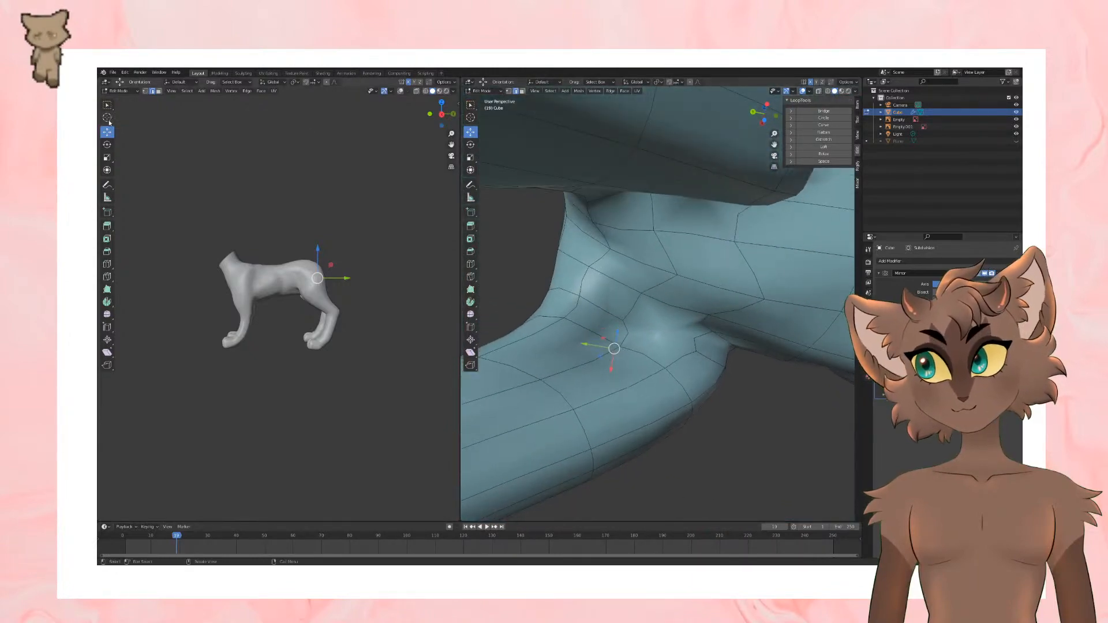
{"action": "left_click", "coordinate": [106, 277]}
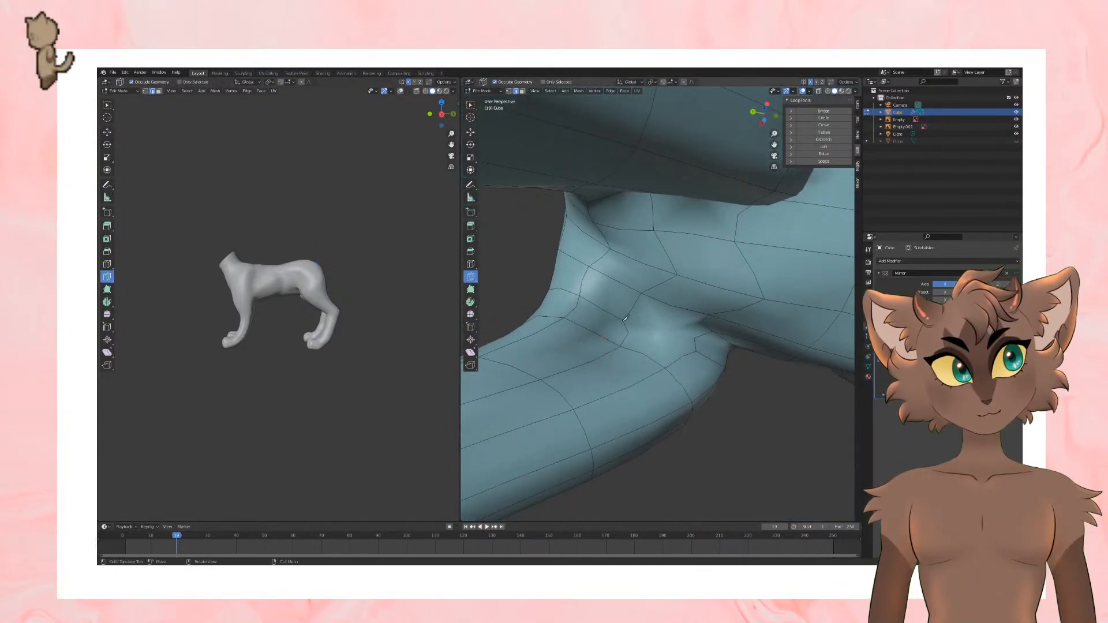
{"action": "left_click", "coordinate": [623, 321]}
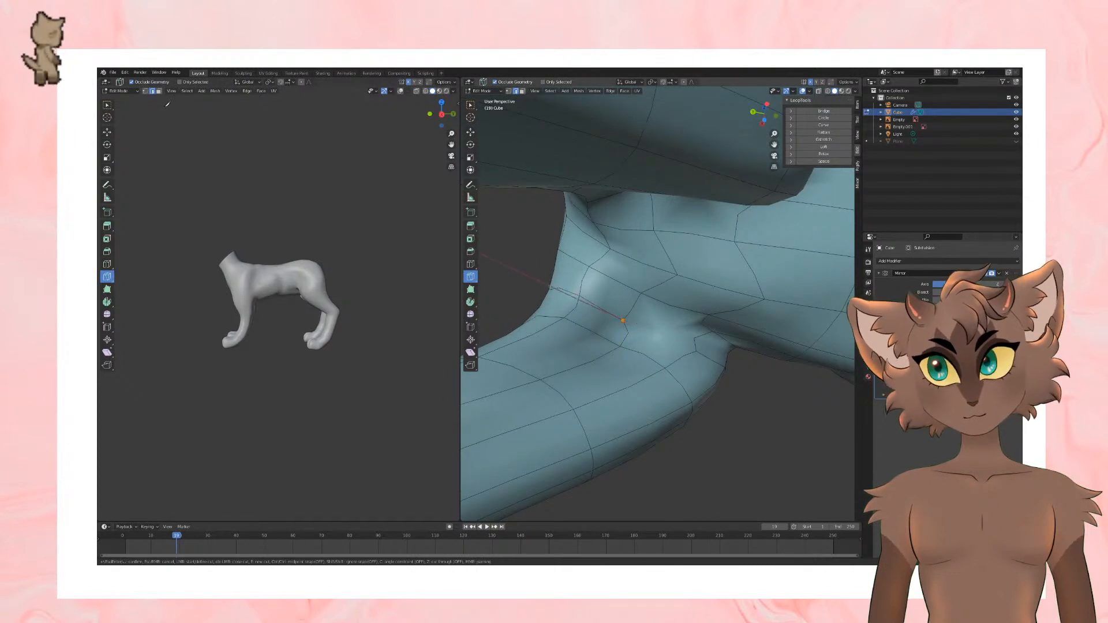
{"action": "key", "text": "Return"}
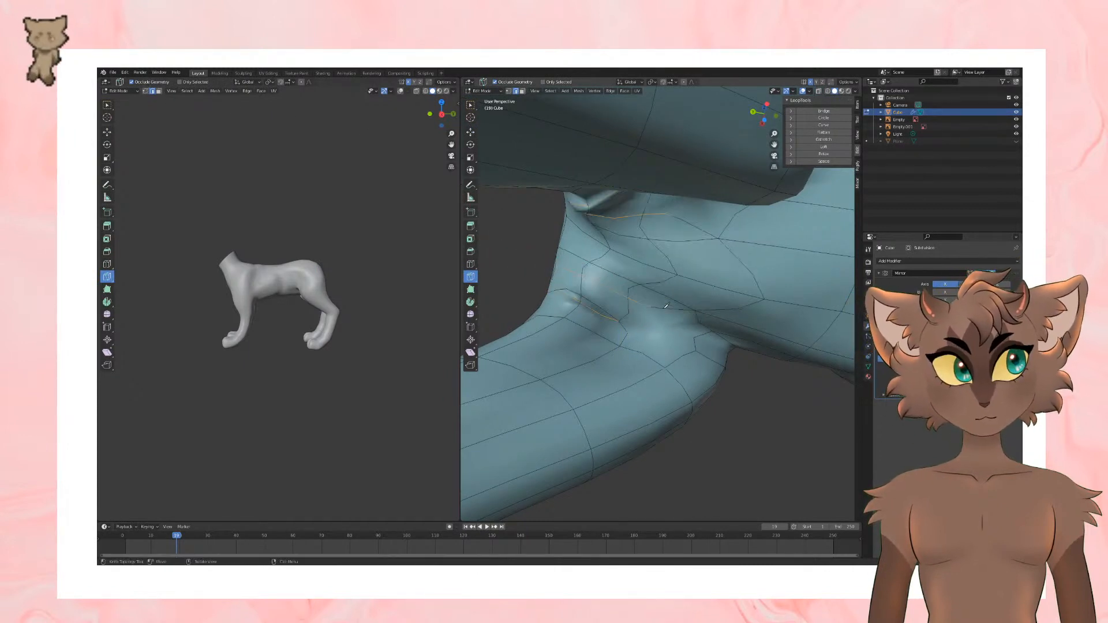
{"action": "key", "text": "ctrl+z"}
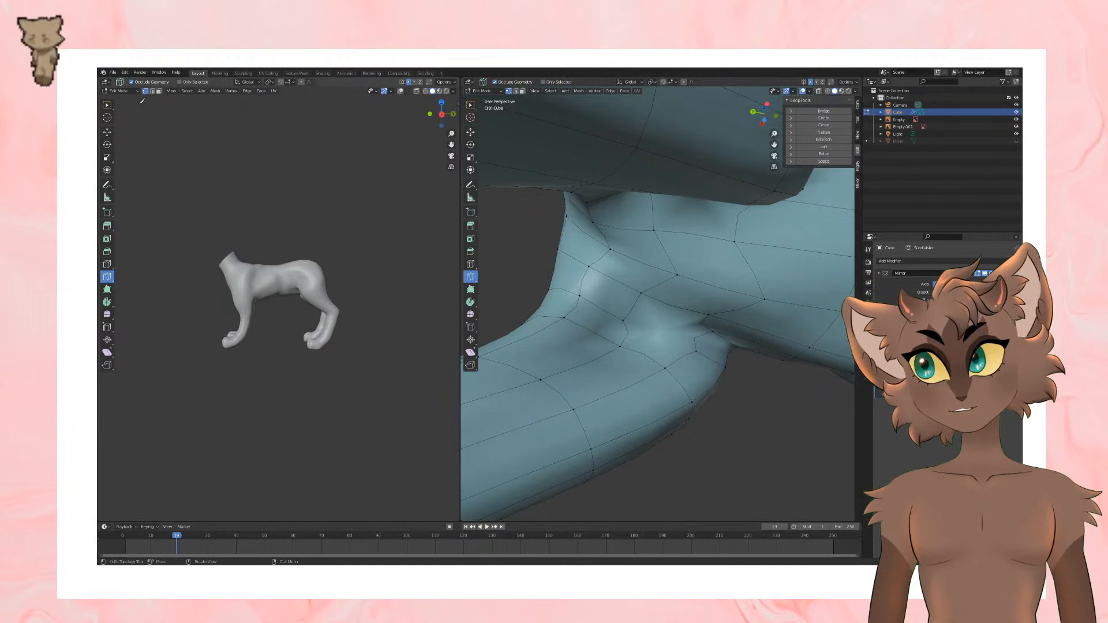
Step: Knife a new edge from the inner-thigh vertex across to the edge beside the groin fold
{"action": "left_click", "coordinate": [625, 318]}
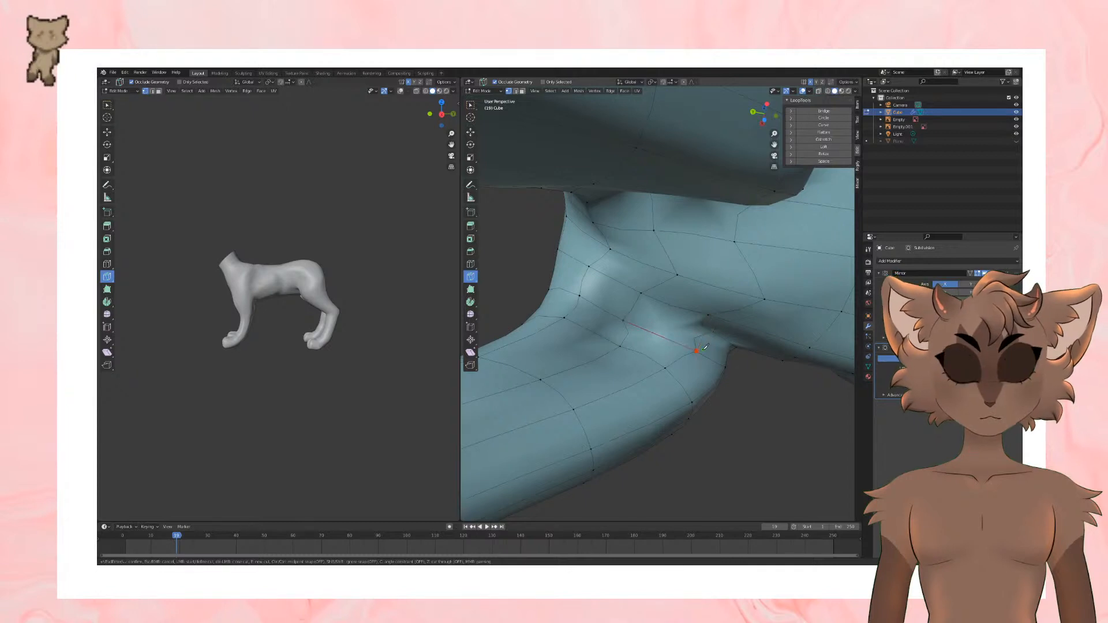
{"action": "key", "text": "Return"}
{"action": "middle_click_drag", "start_coordinate": [700, 312], "coordinate": [691, 306]}
{"action": "left_click", "coordinate": [706, 327]}
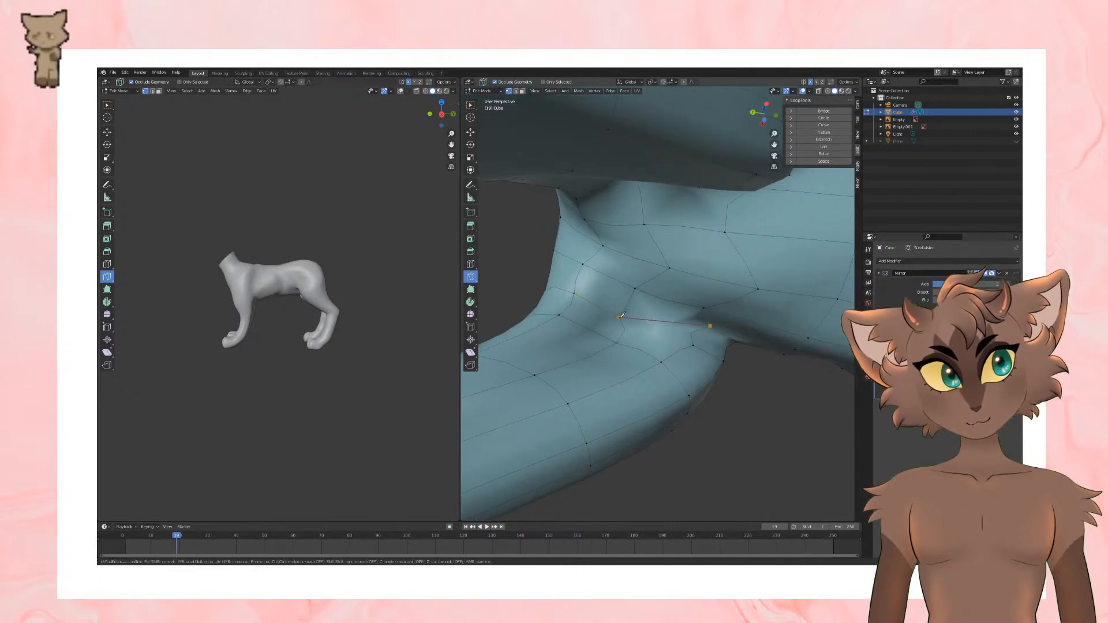
{"action": "key", "text": "Return"}
{"action": "middle_click_drag", "start_coordinate": [622, 315], "coordinate": [733, 289]}
{"action": "scroll", "coordinate": [678, 323], "scroll_direction": "up", "scroll_amount": 3}
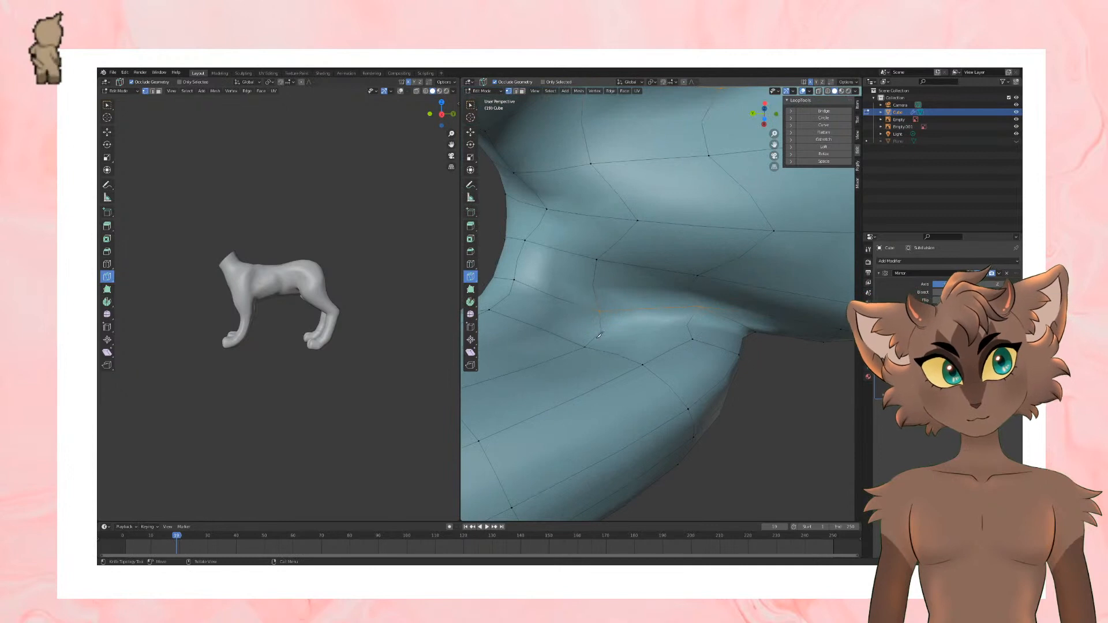
Step: Merge the two neighbouring vertices on the inner thigh just below the groin fold
{"action": "middle_click_drag", "start_coordinate": [702, 306], "coordinate": [660, 337]}
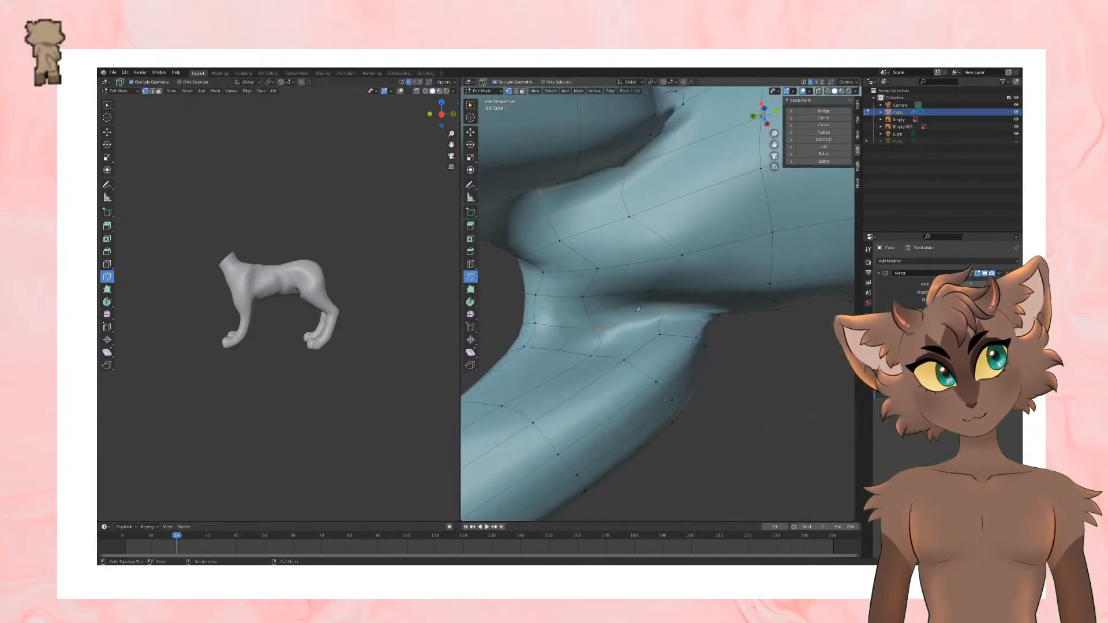
{"action": "left_click", "coordinate": [470, 132]}
{"action": "left_click", "coordinate": [641, 340]}
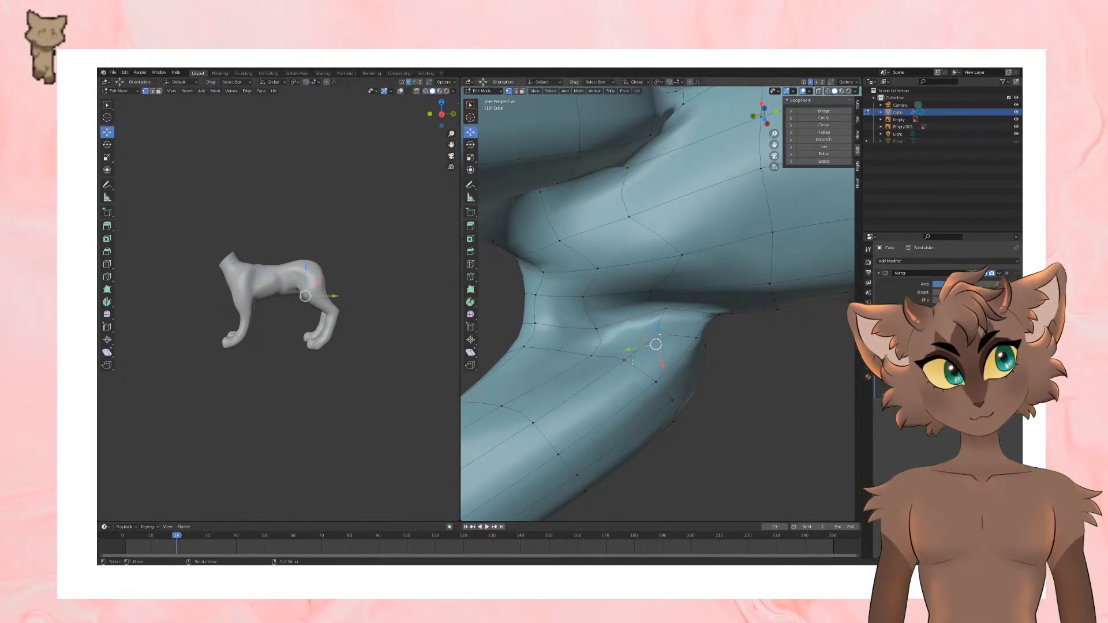
{"action": "right_click", "coordinate": [627, 358]}
{"action": "left_click", "coordinate": [678, 373]}
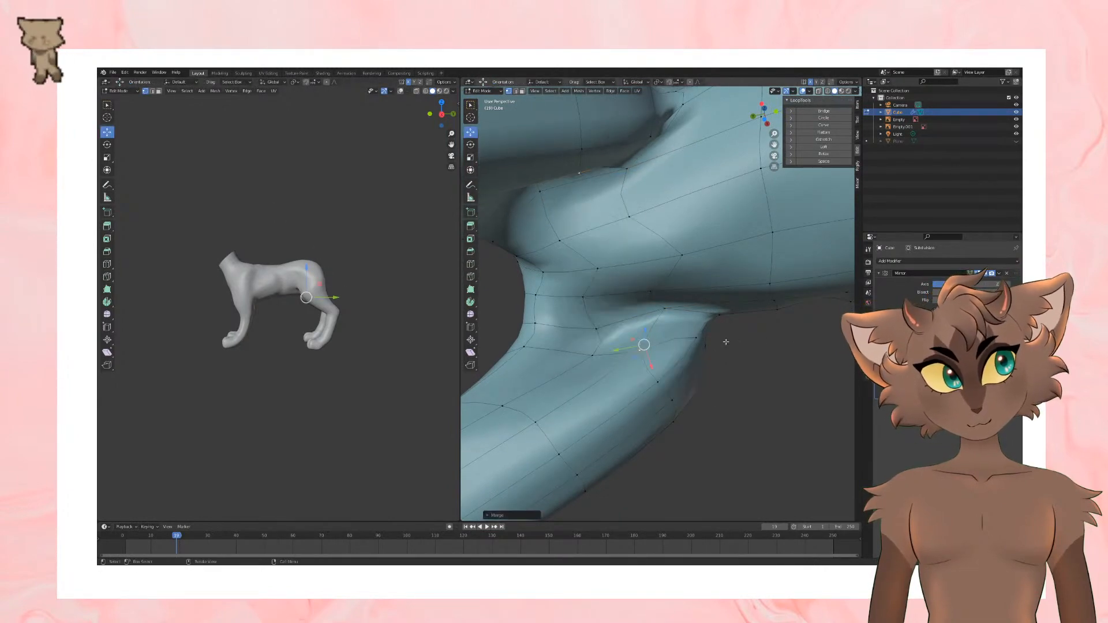
Step: Reposition the vertex at the groin between the inner thigh and the belly with the Move tool
{"action": "scroll", "coordinate": [736, 346], "scroll_direction": "down", "scroll_amount": 4}
{"action": "middle_click_drag", "start_coordinate": [736, 345], "coordinate": [765, 338]}
{"action": "scroll", "coordinate": [750, 337], "scroll_direction": "up", "scroll_amount": 4}
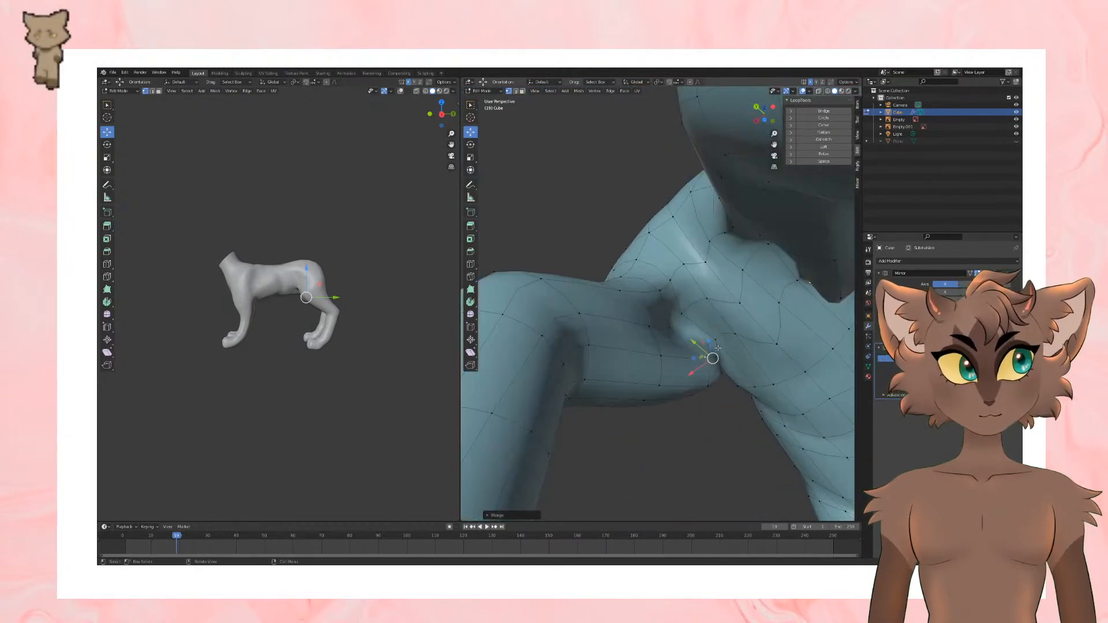
{"action": "left_click", "coordinate": [671, 323]}
{"action": "middle_click_drag", "start_coordinate": [671, 323], "coordinate": [732, 360]}
{"action": "left_click_drag", "start_coordinate": [662, 354], "coordinate": [715, 342]}
{"action": "left_click", "coordinate": [691, 347]}
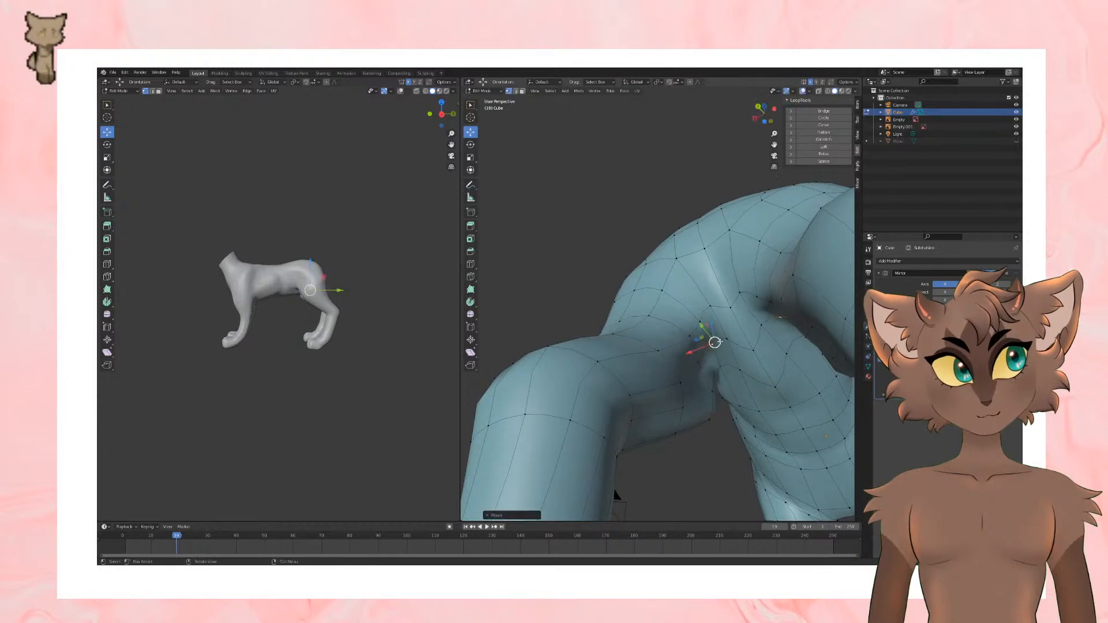
Step: Save the file and inspect the whole cat body in Object Mode
{"action": "scroll", "coordinate": [716, 341], "scroll_direction": "down", "scroll_amount": 4}
{"action": "middle_click_drag", "start_coordinate": [715, 342], "coordinate": [763, 387]}
{"action": "scroll", "coordinate": [756, 375], "scroll_direction": "down", "scroll_amount": 3}
{"action": "key", "text": "ctrl+s"}
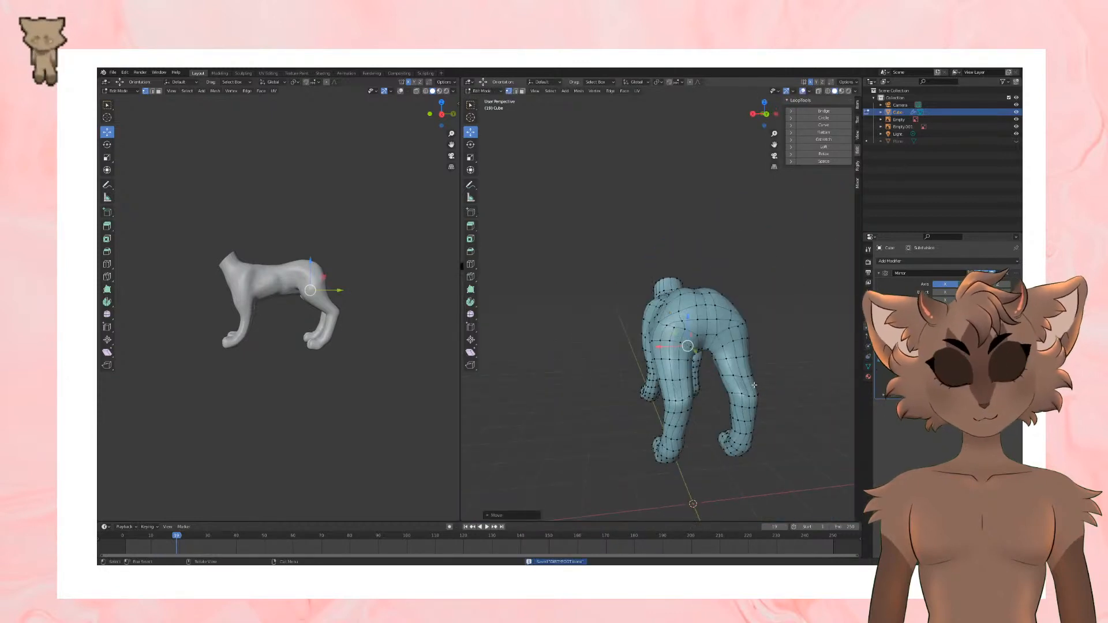
{"action": "key", "text": "Tab"}
{"action": "mouse_move", "coordinate": [586, 262]}
{"action": "middle_mouse_down"}
{"action": "mouse_move", "coordinate": [588, 304]}
{"action": "mouse_move", "coordinate": [636, 377]}
{"action": "mouse_move", "coordinate": [687, 375]}
{"action": "mouse_move", "coordinate": [678, 391]}
{"action": "middle_mouse_up"}
{"action": "scroll", "coordinate": [655, 373], "scroll_direction": "down", "scroll_amount": 3}
{"action": "middle_click_drag", "start_coordinate": [630, 284], "coordinate": [620, 330]}
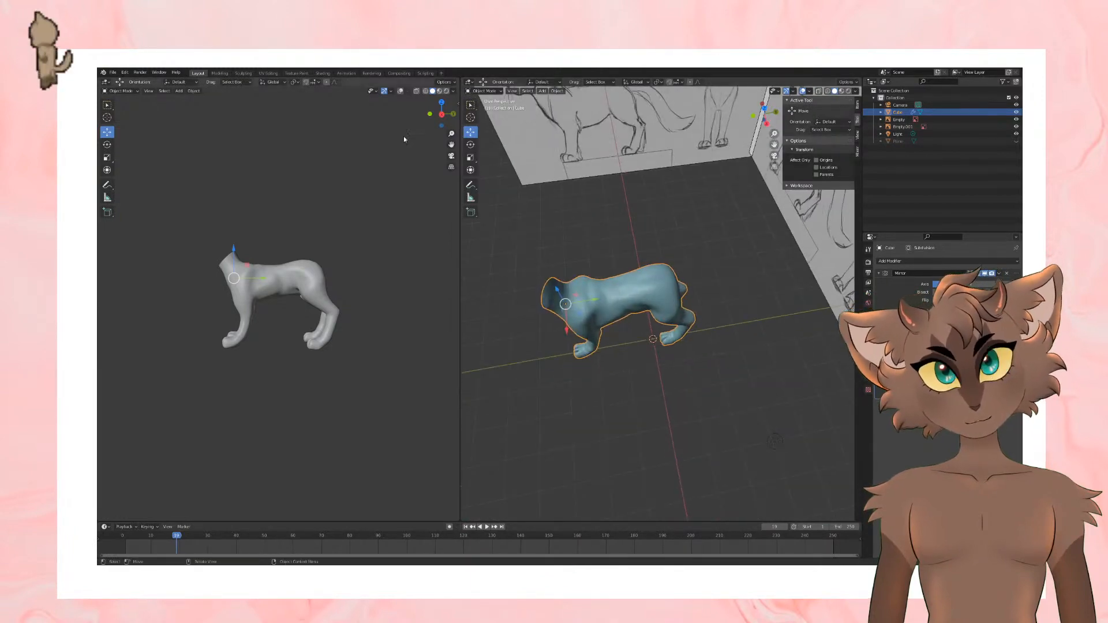
Step: Return to Edit Mode, select the rump faces at the tail's root, and round them with LoopTools Circle
{"action": "middle_click_drag", "start_coordinate": [633, 269], "coordinate": [725, 363]}
{"action": "key", "text": "Tab"}
{"action": "scroll", "coordinate": [740, 298], "scroll_direction": "up", "scroll_amount": 2}
{"action": "left_click", "coordinate": [715, 301]}
{"action": "left_click", "coordinate": [824, 118]}
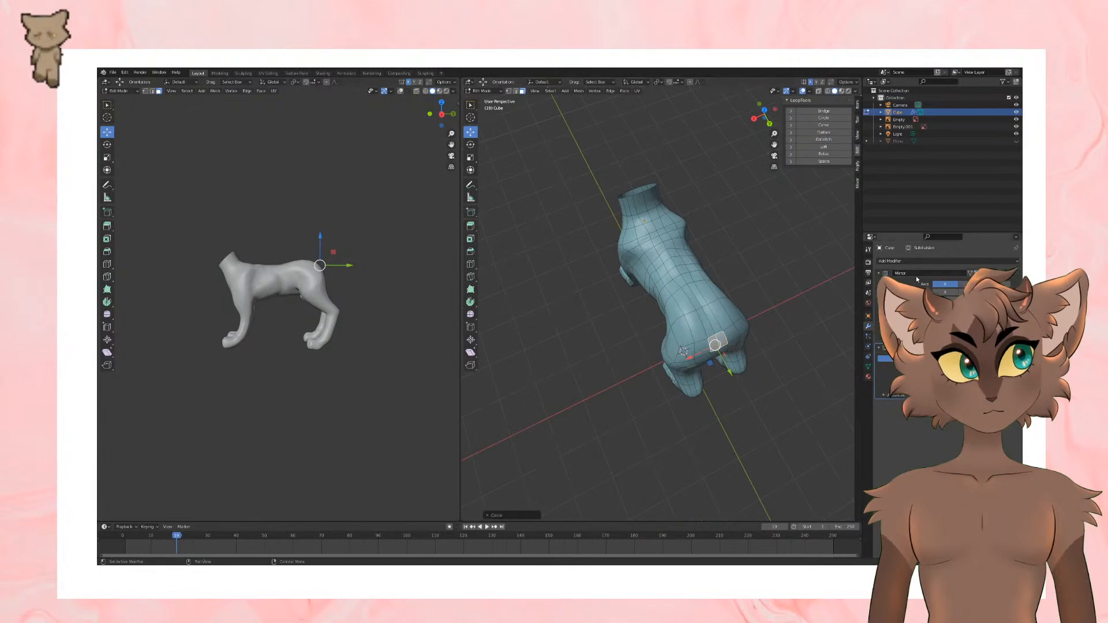
{"action": "middle_click_drag", "start_coordinate": [747, 260], "coordinate": [756, 255]}
{"action": "middle_click_drag", "start_coordinate": [744, 236], "coordinate": [703, 294]}
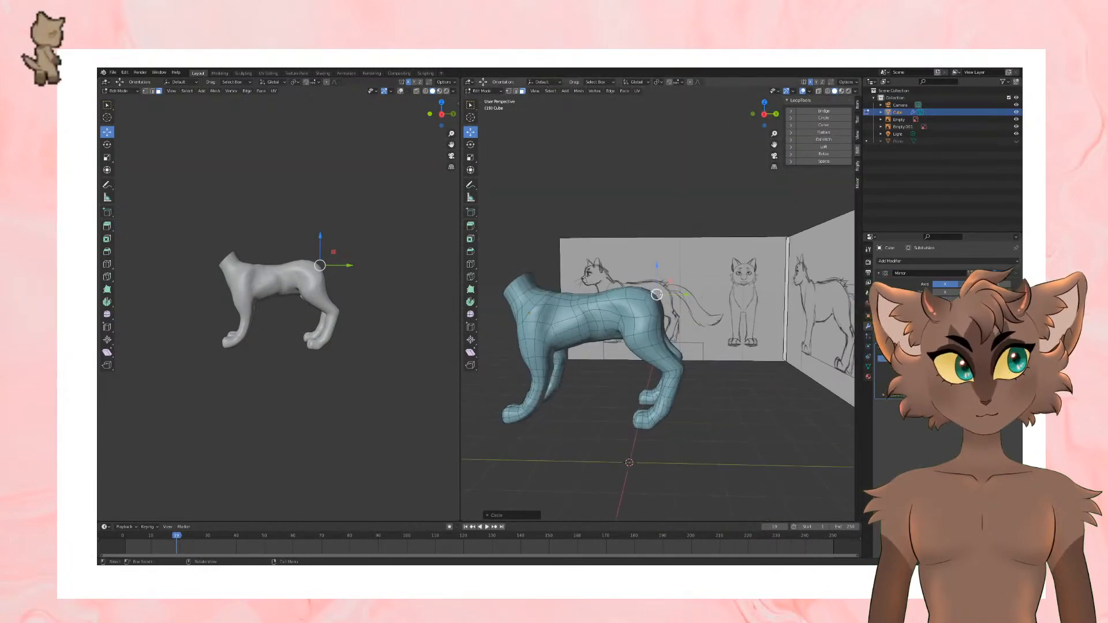
Step: Pull the rounded rump faces outward and extrude them into a short tail stub
{"action": "key", "text": "g"}
{"action": "left_click", "coordinate": [706, 293]}
{"action": "key", "text": "e"}
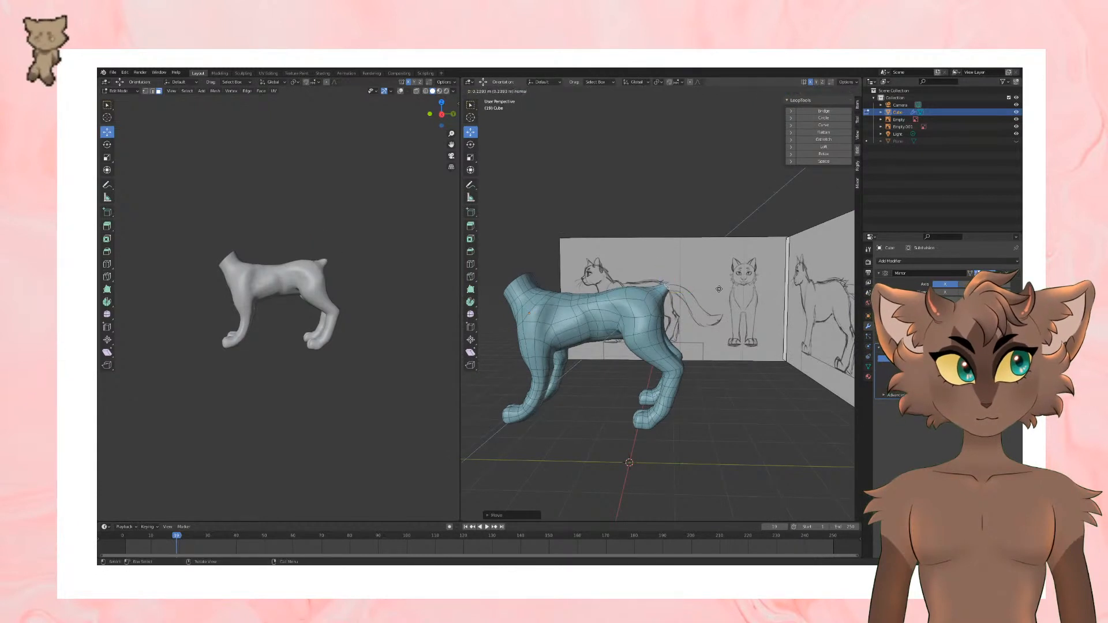
{"action": "left_click", "coordinate": [719, 289]}
Step: Extrude a longer tail segment from the stub and move its end down behind the hips
{"action": "left_click", "coordinate": [470, 144]}
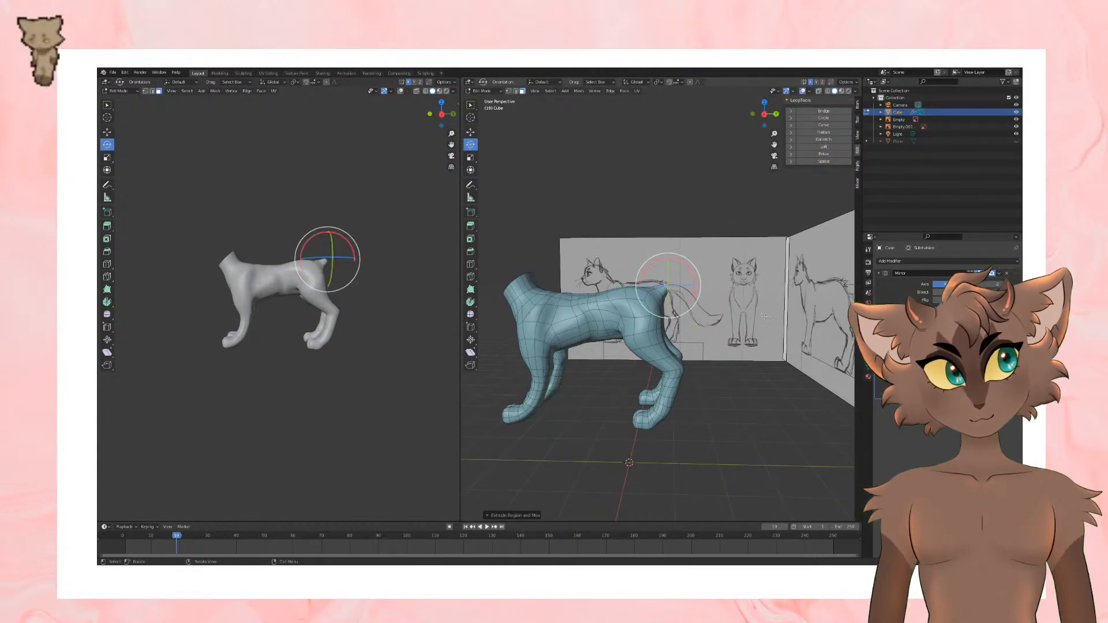
{"action": "key", "text": "e"}
{"action": "left_click", "coordinate": [692, 264]}
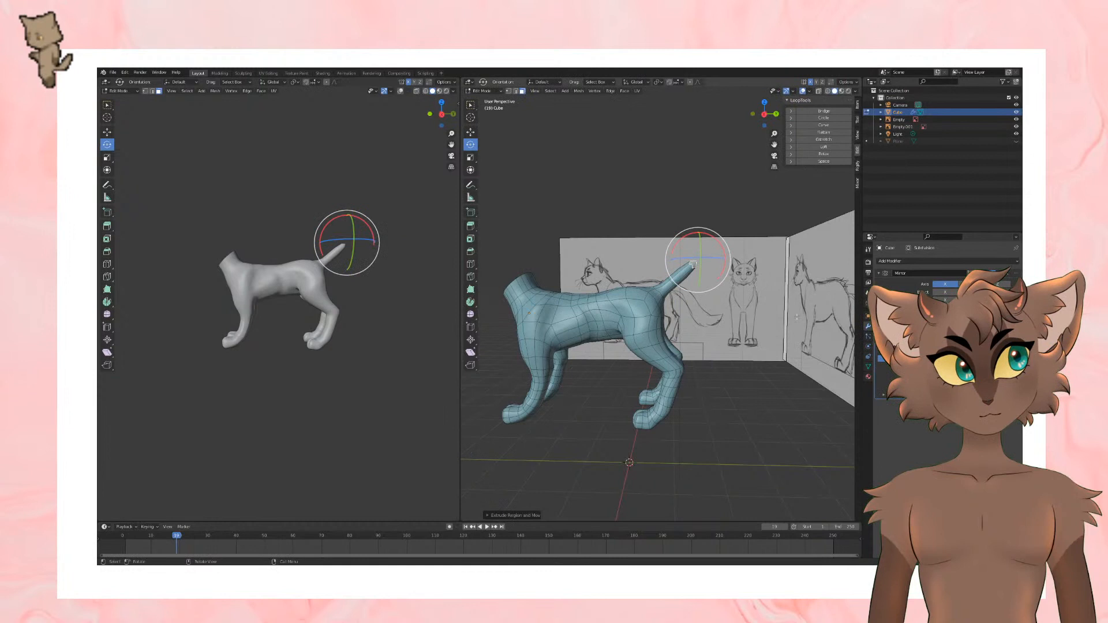
{"action": "left_click", "coordinate": [471, 132]}
{"action": "left_click", "coordinate": [694, 264]}
{"action": "middle_click_drag", "start_coordinate": [694, 264], "coordinate": [664, 288]}
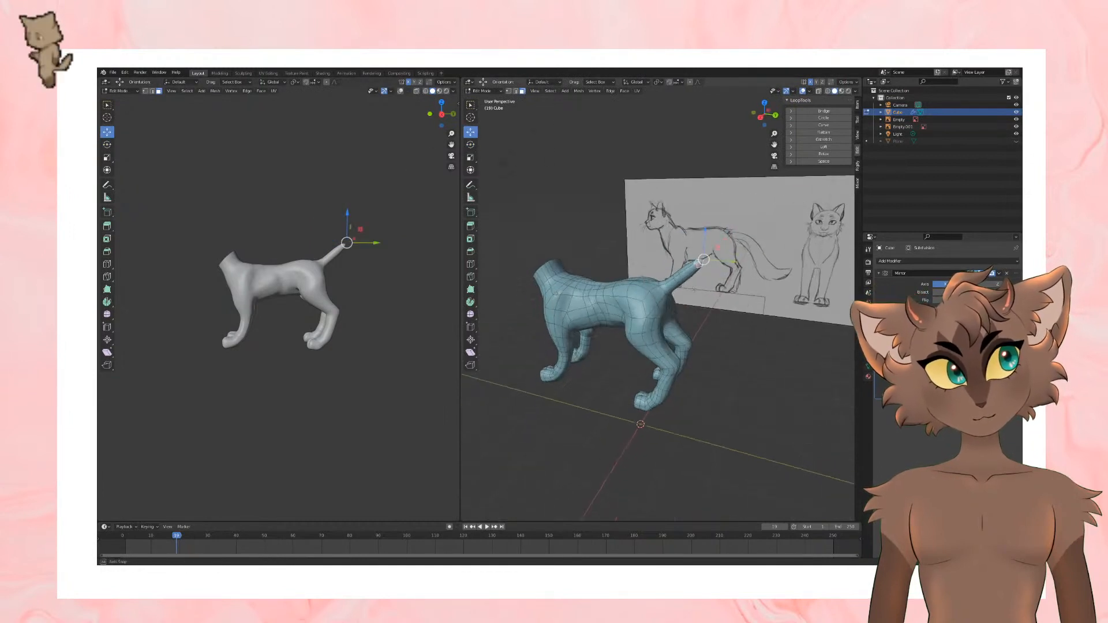
{"action": "left_click_drag", "start_coordinate": [702, 257], "coordinate": [710, 314]}
{"action": "middle_click_drag", "start_coordinate": [710, 314], "coordinate": [559, 150]}
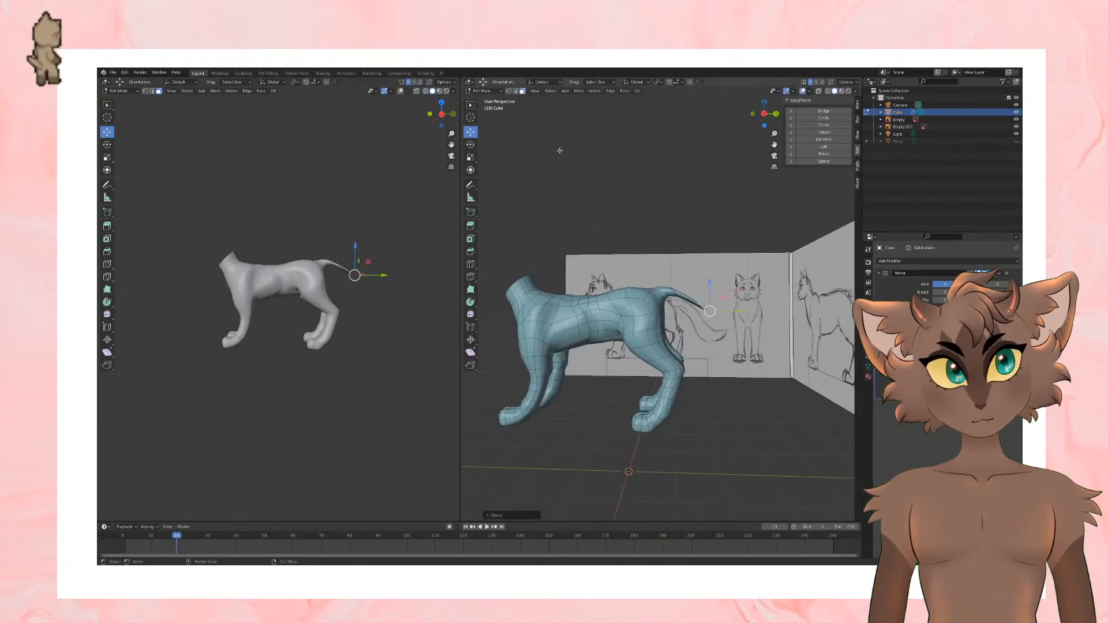
Step: Rotate the edge loop at the tail's base to follow the tail's downward bend
{"action": "left_click", "coordinate": [152, 91]}
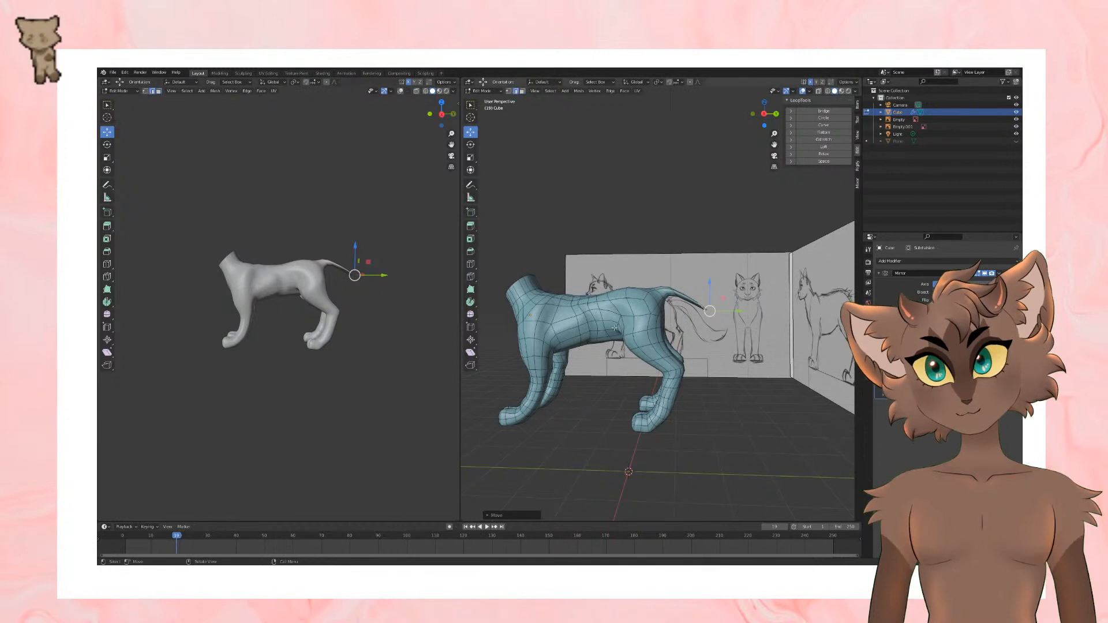
{"action": "left_click", "coordinate": [672, 293], "text": "alt"}
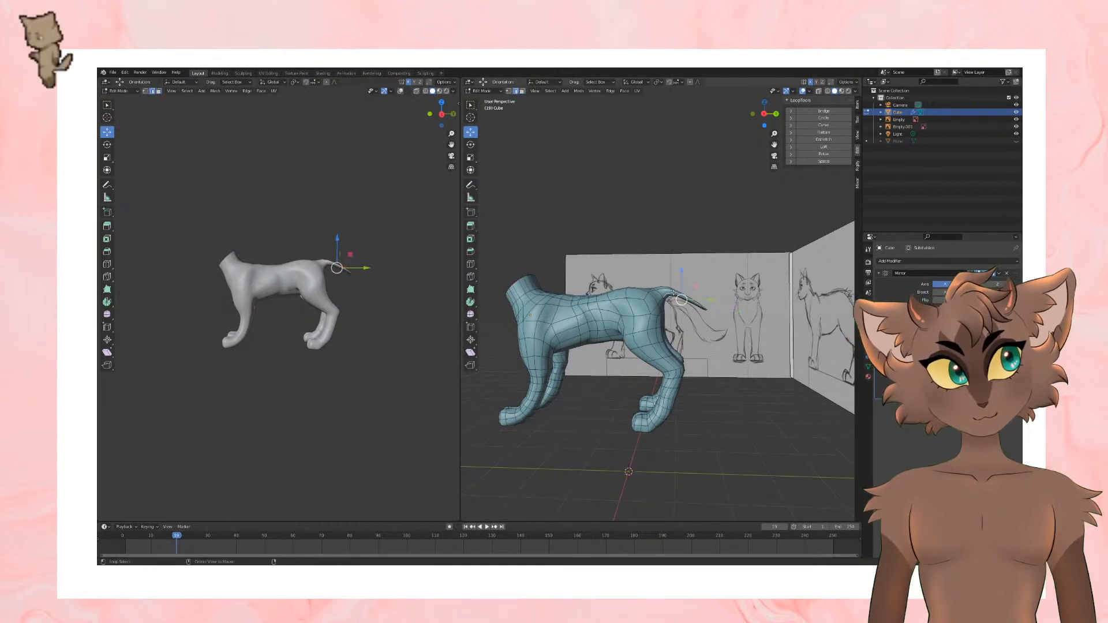
{"action": "left_click", "coordinate": [470, 145]}
{"action": "mouse_move", "coordinate": [700, 289]}
{"action": "left_mouse_down"}
{"action": "mouse_move", "coordinate": [696, 277]}
{"action": "mouse_move", "coordinate": [699, 295]}
{"action": "left_mouse_up"}
{"action": "left_click", "coordinate": [471, 135]}
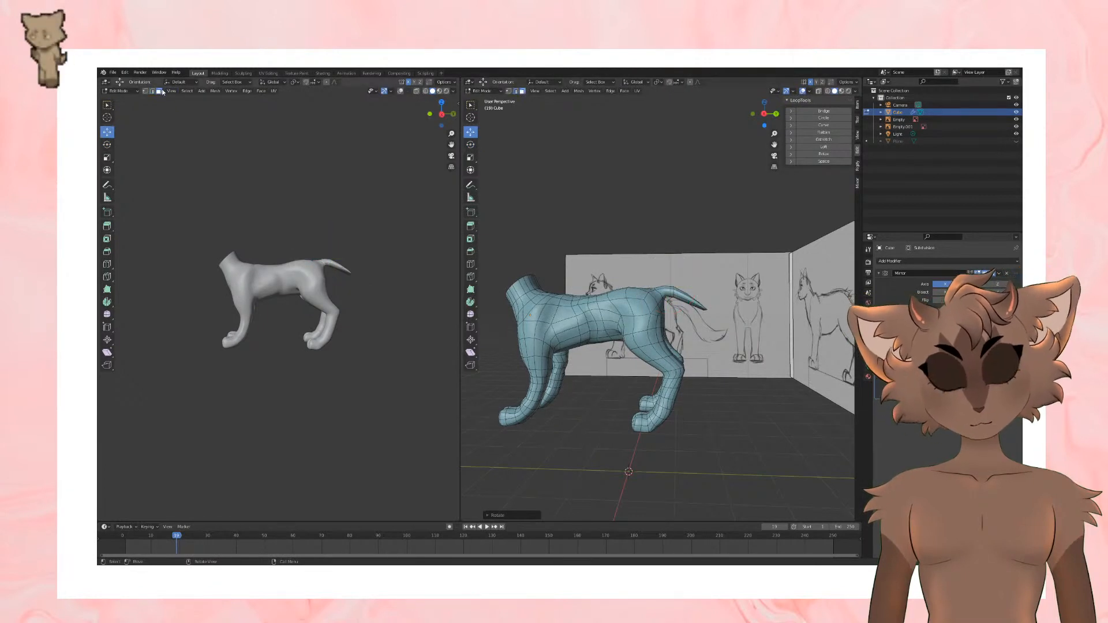
Step: Scale the tail's end face and rotate it to match the tail's direction
{"action": "middle_click_drag", "start_coordinate": [629, 335], "coordinate": [685, 319]}
{"action": "key", "text": "s"}
{"action": "left_click", "coordinate": [767, 328]}
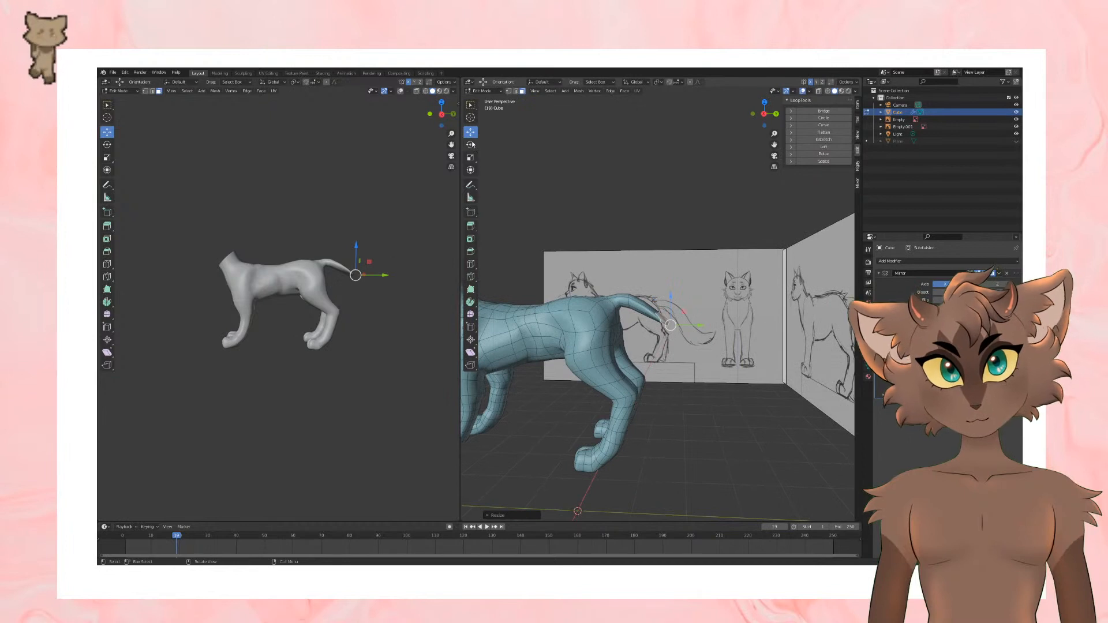
{"action": "left_click", "coordinate": [470, 144]}
{"action": "left_click_drag", "start_coordinate": [689, 315], "coordinate": [691, 333]}
Step: Extrude the tail's end face down and backward into another segment
{"action": "scroll", "coordinate": [698, 330], "scroll_direction": "down", "scroll_amount": 3}
{"action": "middle_click_drag", "start_coordinate": [713, 325], "coordinate": [724, 325]}
{"action": "key", "text": "e"}
{"action": "left_click", "coordinate": [744, 355]}
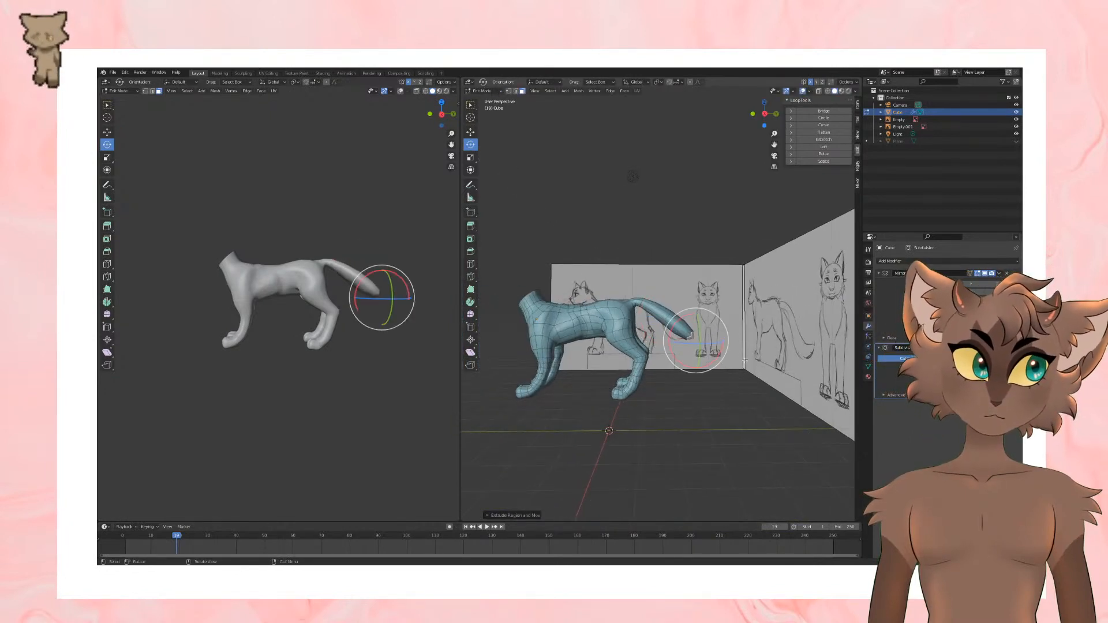
Step: Move the tail's end face downward and shift it sideways to line up with the body
{"action": "left_click", "coordinate": [471, 132]}
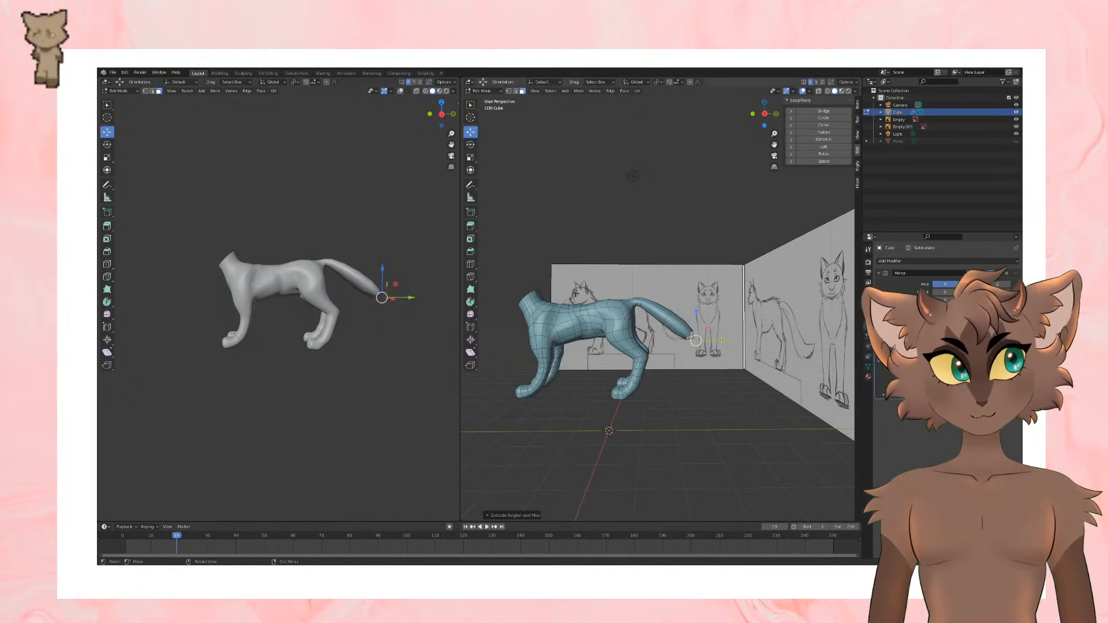
{"action": "left_click_drag", "start_coordinate": [694, 312], "coordinate": [691, 321]}
{"action": "middle_click_drag", "start_coordinate": [691, 321], "coordinate": [669, 368]}
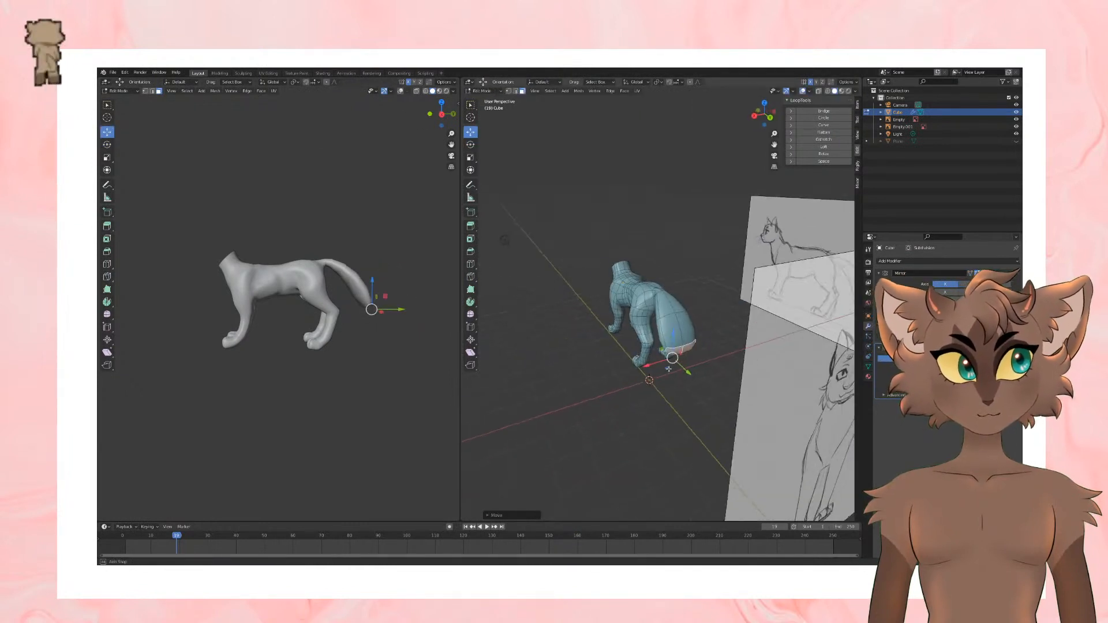
{"action": "left_click_drag", "start_coordinate": [656, 362], "coordinate": [672, 358]}
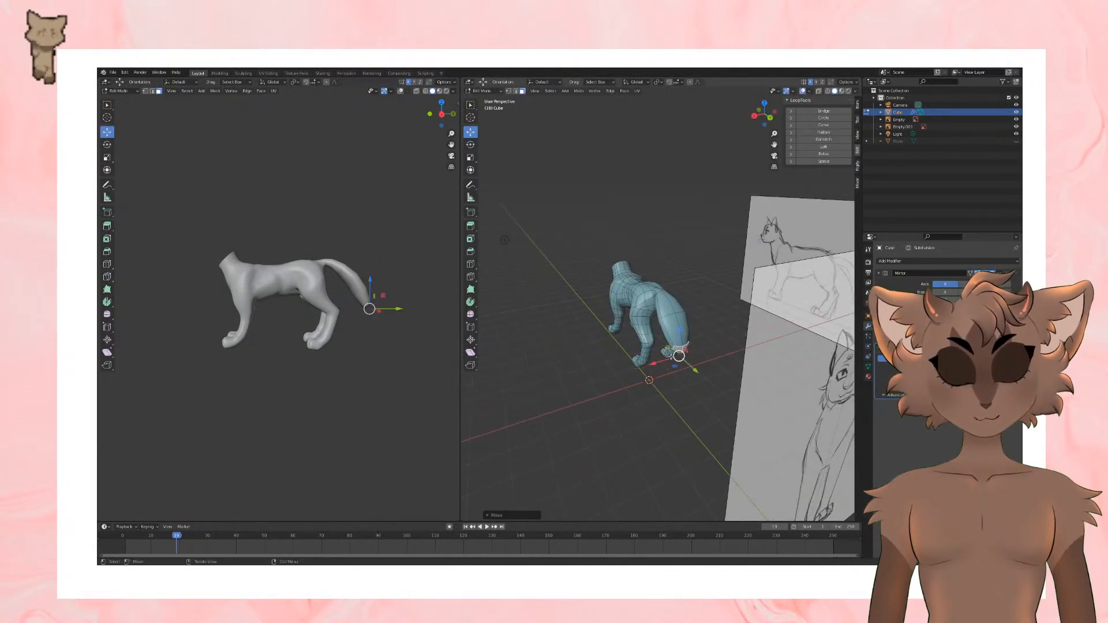
{"action": "middle_click_drag", "start_coordinate": [682, 356], "coordinate": [727, 338]}
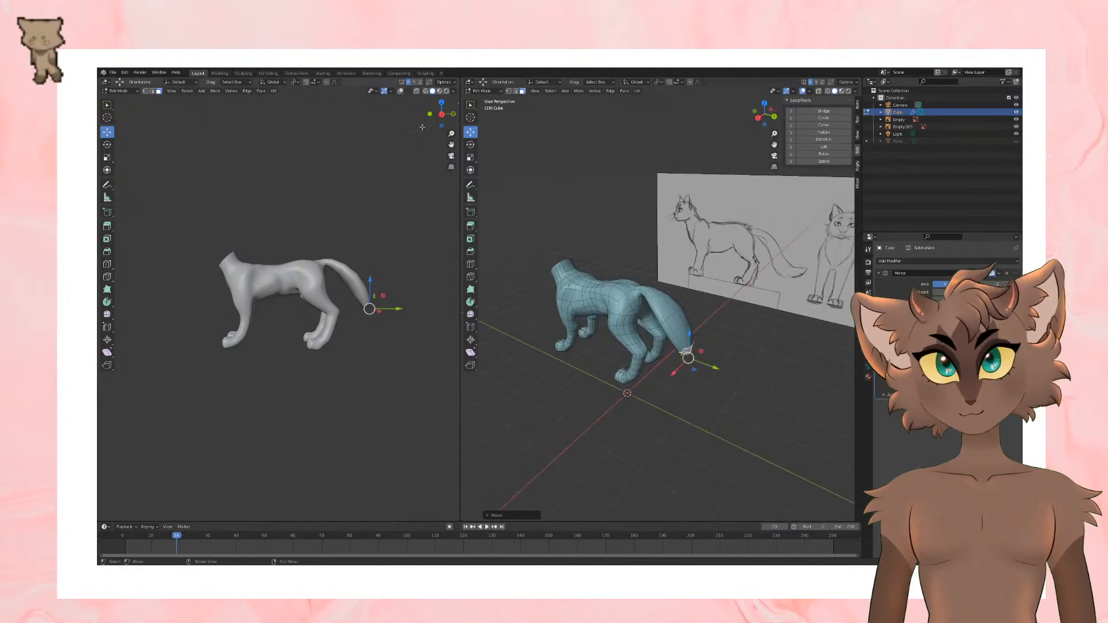
Step: Select the edges midway along the tail and move them to refine its curve and sideways alignment
{"action": "left_click", "coordinate": [661, 321]}
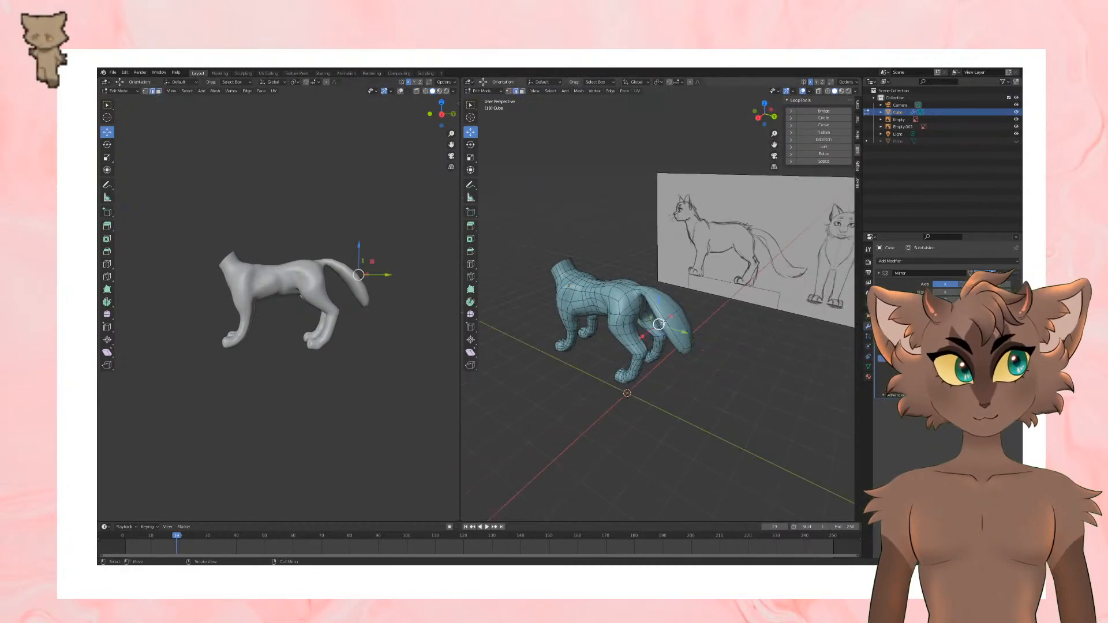
{"action": "left_click_drag", "start_coordinate": [649, 331], "coordinate": [658, 324]}
{"action": "middle_click_drag", "start_coordinate": [658, 324], "coordinate": [593, 365]}
{"action": "left_click_drag", "start_coordinate": [639, 312], "coordinate": [646, 313]}
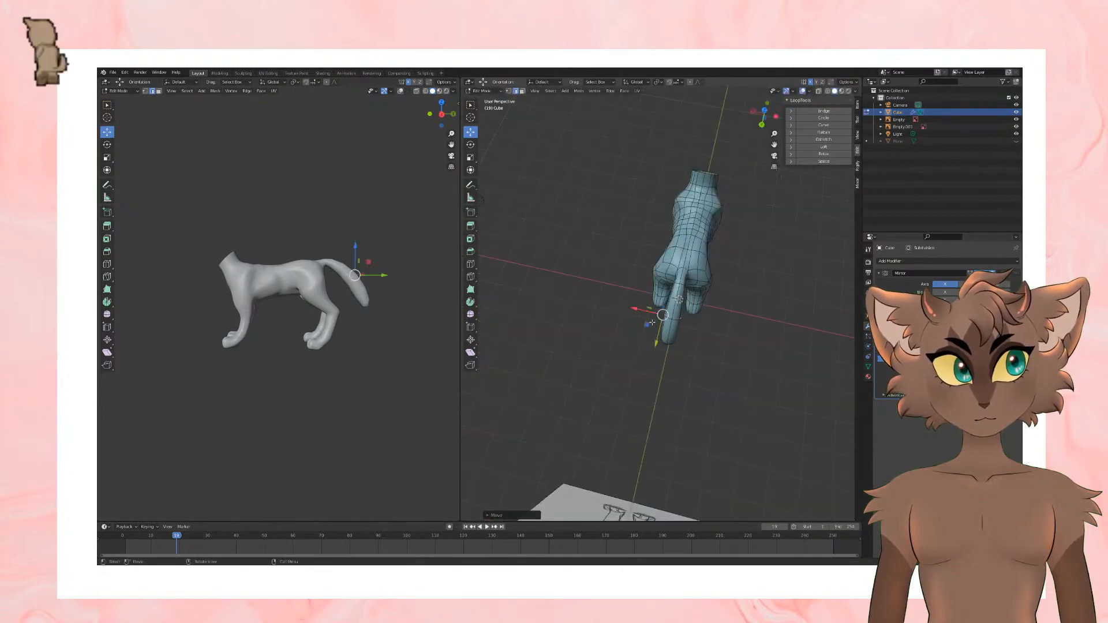
{"action": "middle_click_drag", "start_coordinate": [646, 313], "coordinate": [710, 268]}
Step: Nudge an edge at the tail's tip sideways toward the body's centreline
{"action": "left_click", "coordinate": [688, 367]}
{"action": "middle_click_drag", "start_coordinate": [688, 368], "coordinate": [634, 390]}
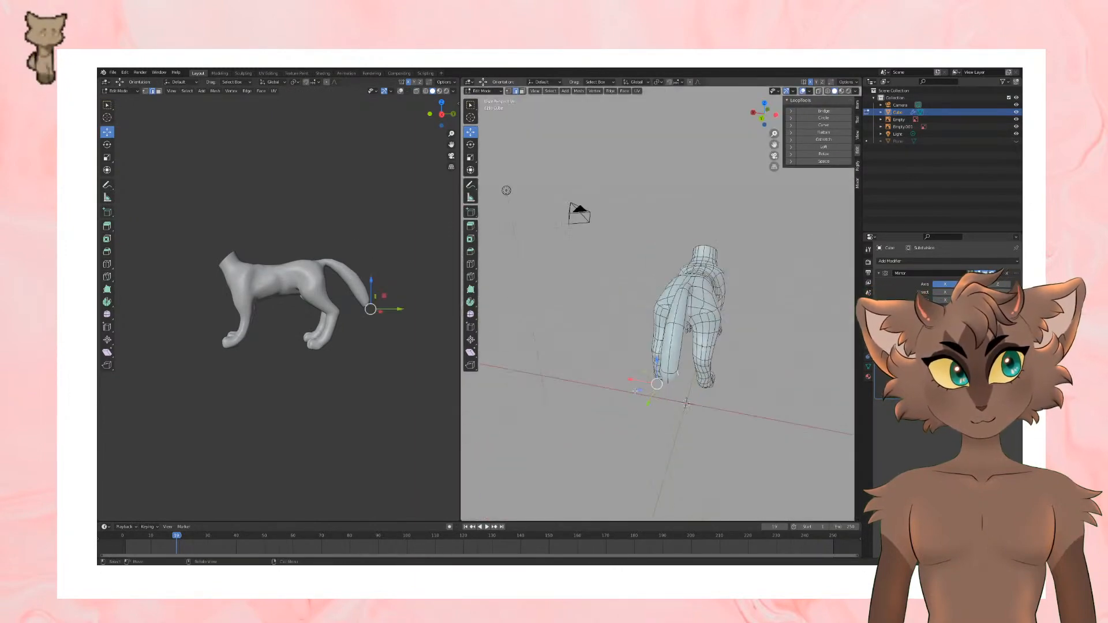
{"action": "left_click_drag", "start_coordinate": [634, 380], "coordinate": [637, 380]}
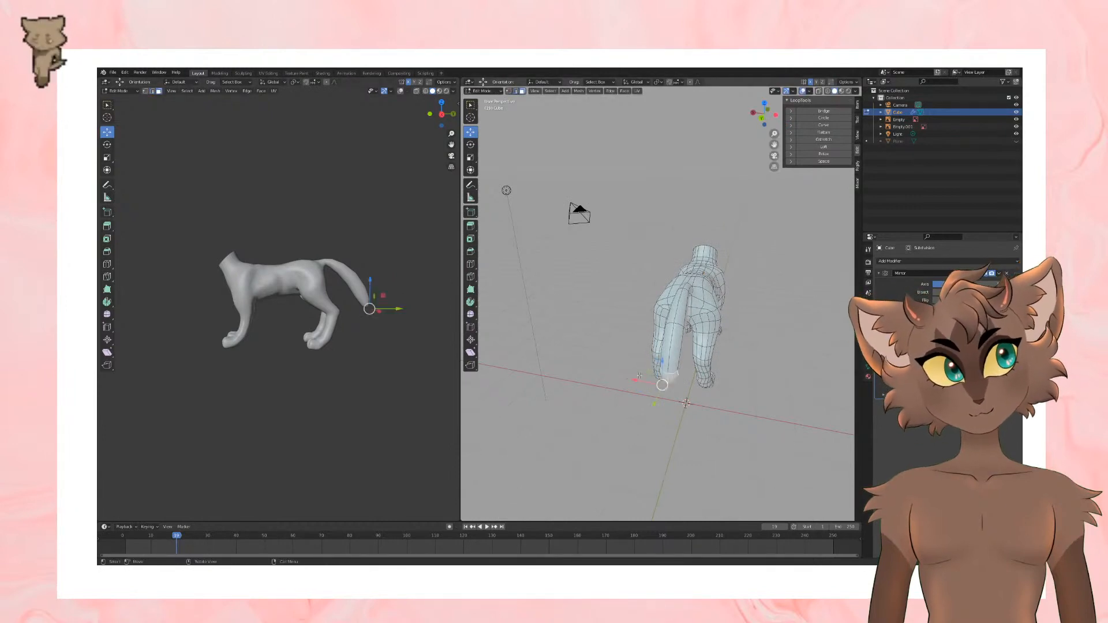
Step: Extrude a further tail segment backward from the end face and adjust its end position
{"action": "middle_click_drag", "start_coordinate": [640, 376], "coordinate": [753, 363]}
{"action": "key", "text": "e"}
{"action": "left_click", "coordinate": [764, 356]}
{"action": "scroll", "coordinate": [761, 360], "scroll_direction": "up", "scroll_amount": 1}
{"action": "mouse_move", "coordinate": [710, 362]}
{"action": "left_mouse_down"}
{"action": "mouse_move", "coordinate": [752, 382]}
{"action": "mouse_move", "coordinate": [723, 357]}
{"action": "left_mouse_up"}
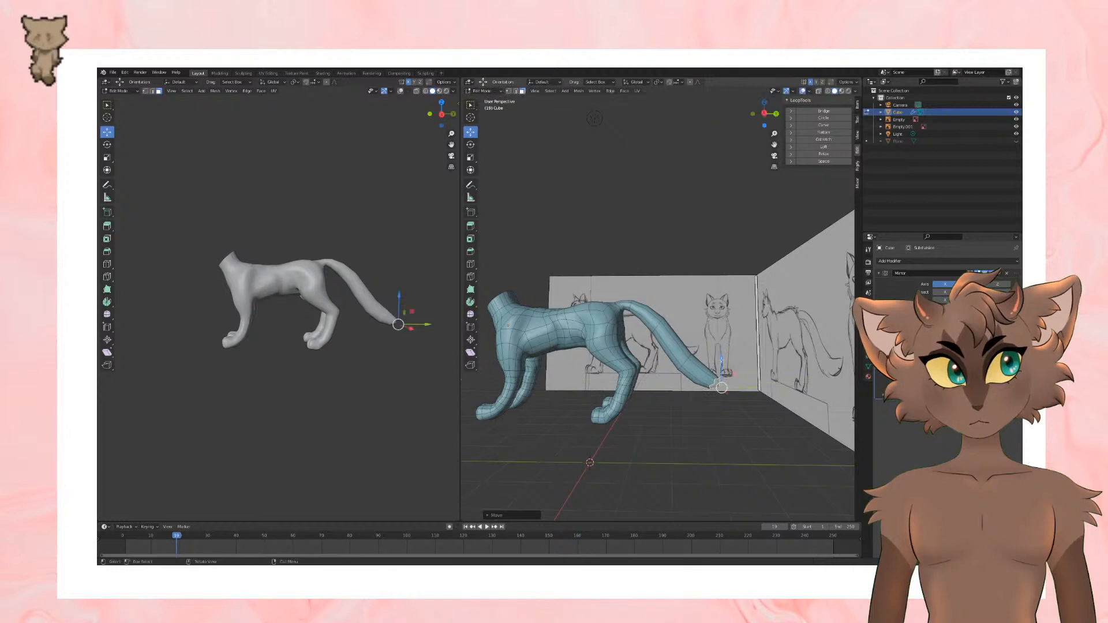
Step: Add an edge loop around the tail with Loop Cut
{"action": "scroll", "coordinate": [324, 319], "scroll_direction": "up", "scroll_amount": 2}
{"action": "middle_click_drag", "start_coordinate": [324, 319], "coordinate": [299, 330], "text": "shift"}
{"action": "scroll", "coordinate": [653, 327], "scroll_direction": "up", "scroll_amount": 2}
{"action": "middle_click_drag", "start_coordinate": [653, 327], "coordinate": [668, 340], "text": "shift"}
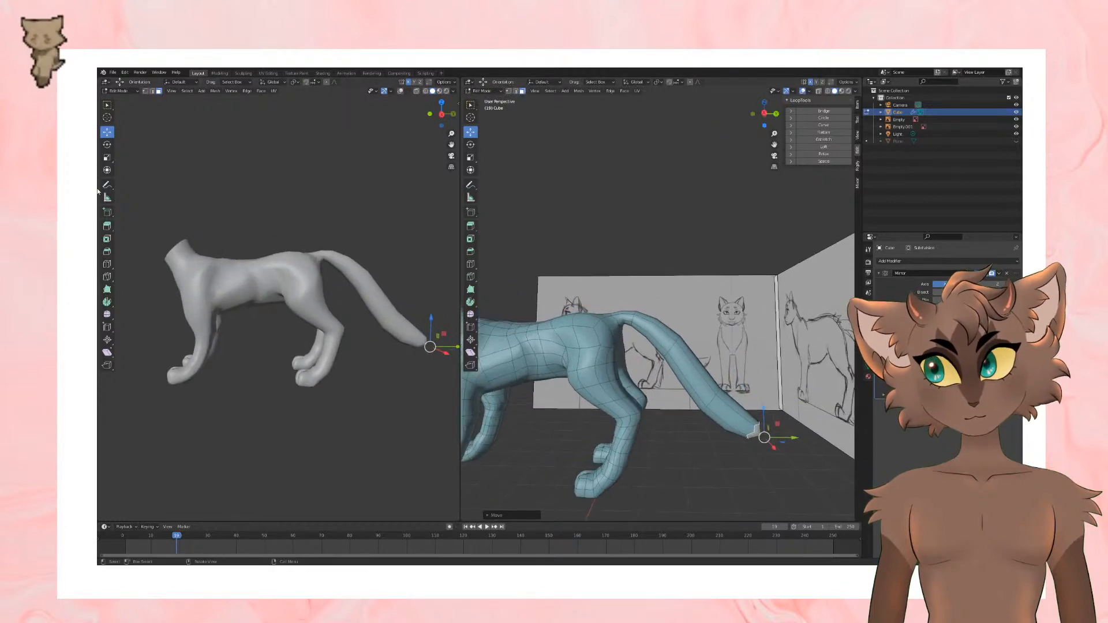
{"action": "left_click", "coordinate": [107, 264]}
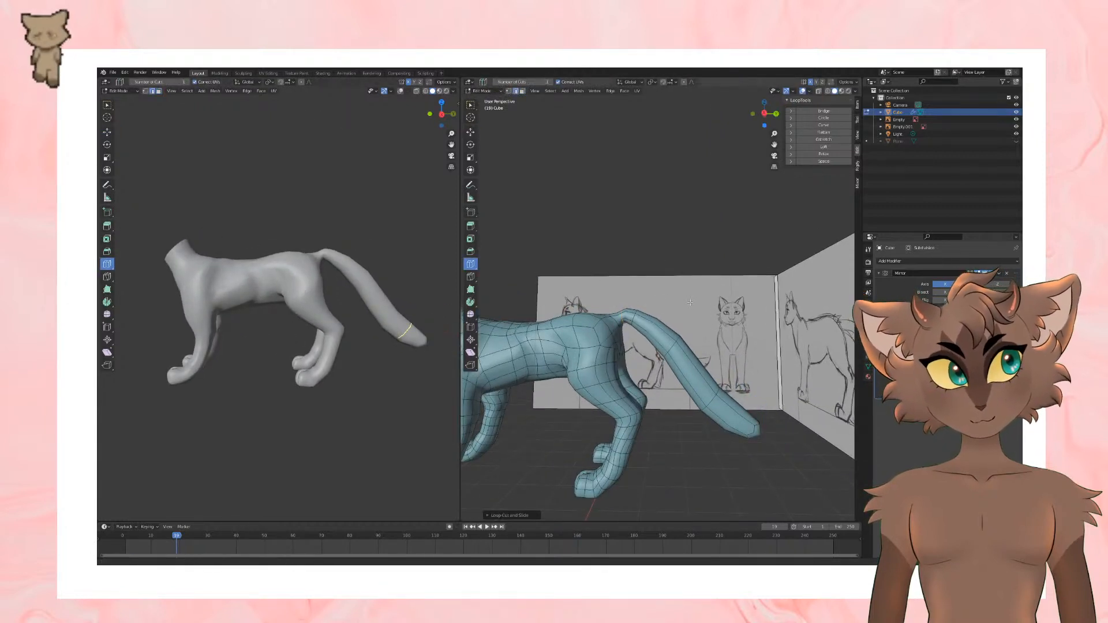
{"action": "scroll", "coordinate": [690, 303], "scroll_direction": "up", "scroll_amount": 2}
{"action": "middle_click_drag", "start_coordinate": [690, 302], "coordinate": [716, 313], "text": "shift"}
Step: Scale and slightly lower the edge loop at the tail's root, and adjust the loops just behind it
{"action": "left_click", "coordinate": [472, 132]}
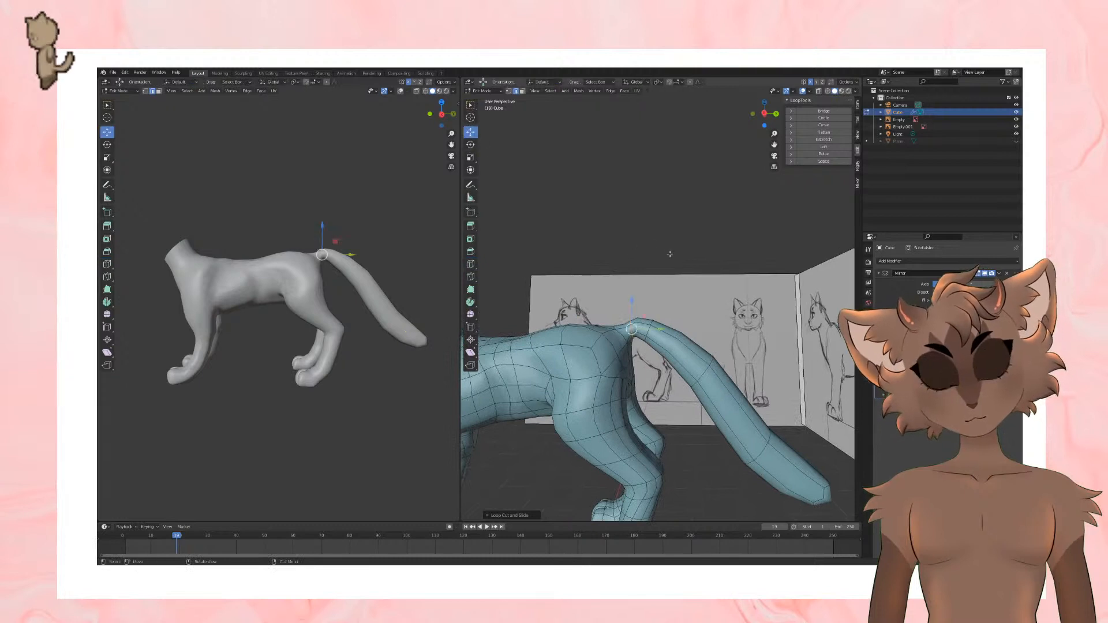
{"action": "key", "text": "s"}
{"action": "left_click", "coordinate": [695, 286]}
{"action": "mouse_move", "coordinate": [634, 300]}
{"action": "left_mouse_down"}
{"action": "mouse_move", "coordinate": [635, 312]}
{"action": "mouse_move", "coordinate": [632, 302]}
{"action": "left_mouse_up"}
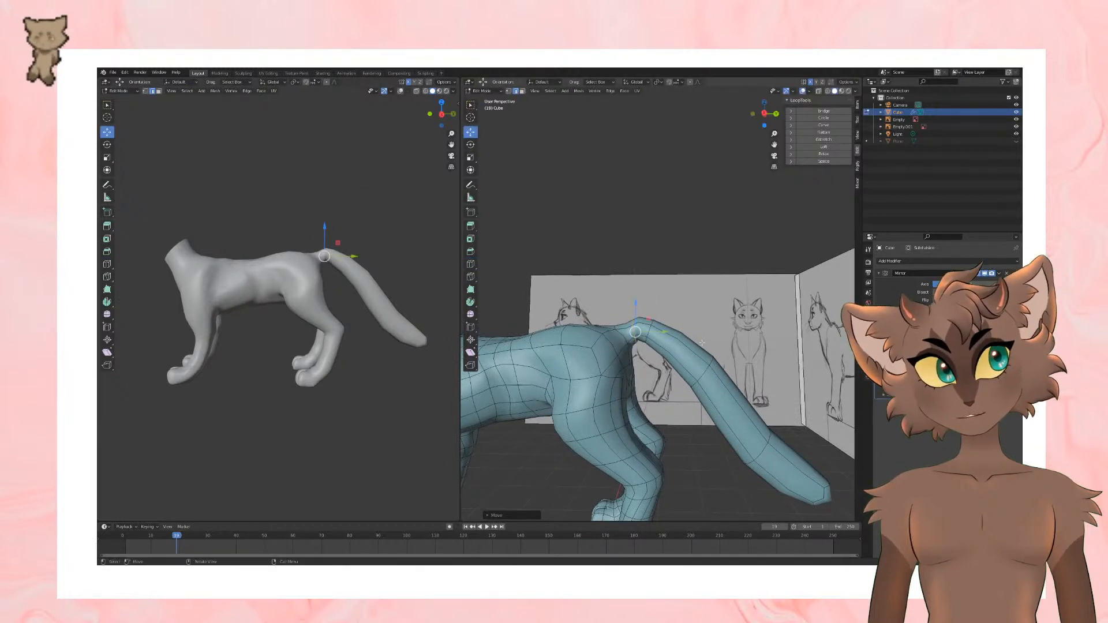
{"action": "left_click", "coordinate": [707, 385], "text": "alt"}
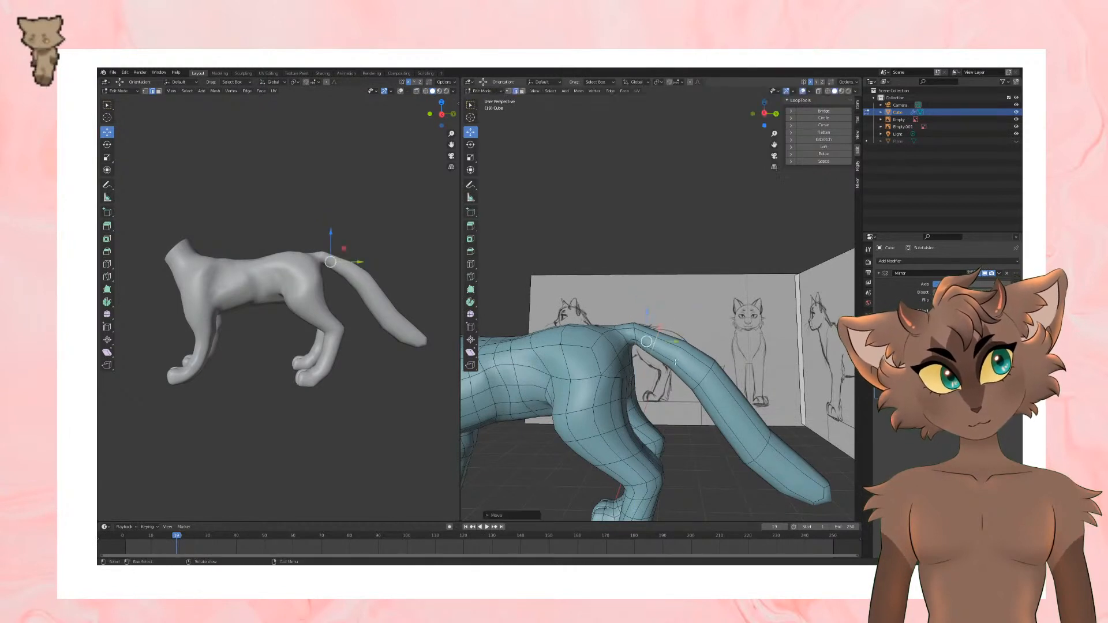
{"action": "left_click_drag", "start_coordinate": [706, 365], "coordinate": [699, 371]}
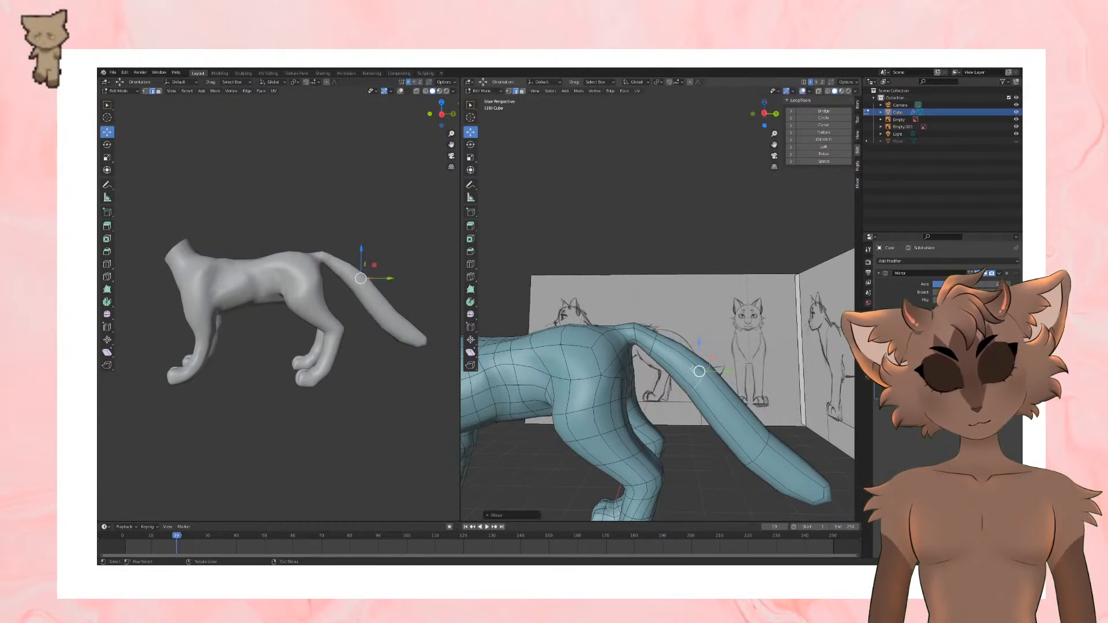
Step: Scale the edge loop at the tail's root along the X axis and rotate it to follow the tail's direction
{"action": "mouse_move", "coordinate": [624, 335]}
{"action": "middle_mouse_down"}
{"action": "mouse_move", "coordinate": [638, 311]}
{"action": "mouse_move", "coordinate": [623, 326]}
{"action": "mouse_move", "coordinate": [641, 335]}
{"action": "middle_mouse_up"}
{"action": "left_click", "coordinate": [633, 334], "text": "alt"}
{"action": "key", "text": "s"}
{"action": "key", "text": "x"}
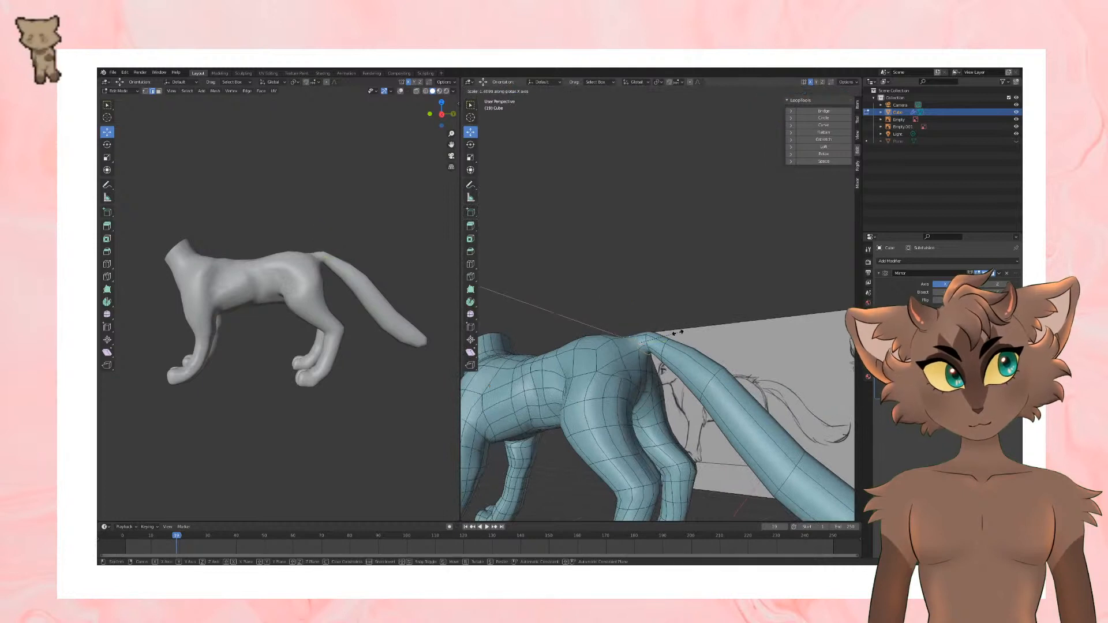
{"action": "left_click", "coordinate": [690, 339]}
{"action": "middle_click_drag", "start_coordinate": [707, 340], "coordinate": [634, 333]}
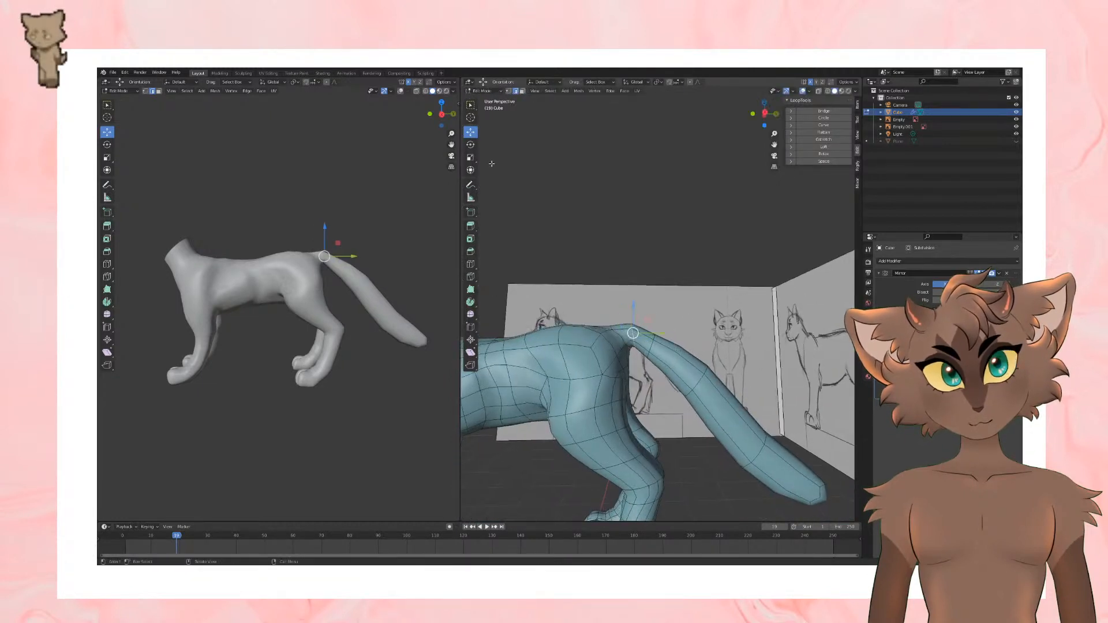
{"action": "left_click", "coordinate": [471, 145]}
{"action": "mouse_move", "coordinate": [660, 345]}
{"action": "left_mouse_down"}
{"action": "mouse_move", "coordinate": [630, 327]}
{"action": "mouse_move", "coordinate": [644, 345]}
{"action": "left_mouse_up"}
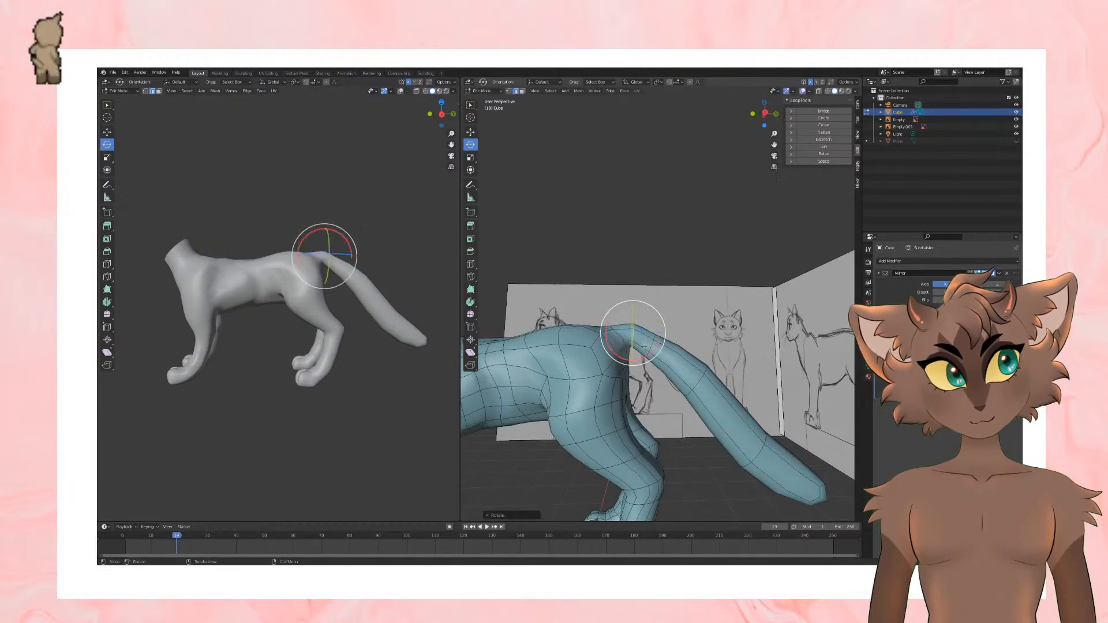
Step: Raise the edge loop just behind the tail's root and adjust the next loop down for a smoother arch
{"action": "left_click", "coordinate": [471, 132]}
{"action": "mouse_move", "coordinate": [641, 254]}
{"action": "middle_mouse_down"}
{"action": "mouse_move", "coordinate": [646, 310]}
{"action": "mouse_move", "coordinate": [656, 257]}
{"action": "middle_mouse_up"}
{"action": "left_click", "coordinate": [685, 298], "text": "alt"}
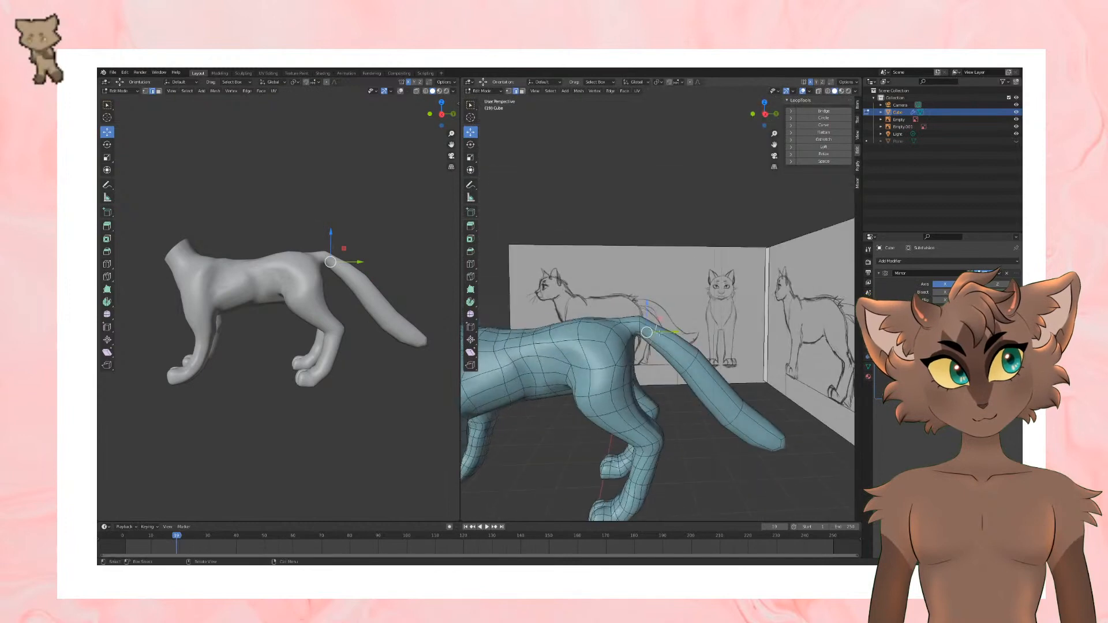
{"action": "left_click_drag", "start_coordinate": [647, 332], "coordinate": [657, 327]}
{"action": "left_click", "coordinate": [698, 358], "text": "alt"}
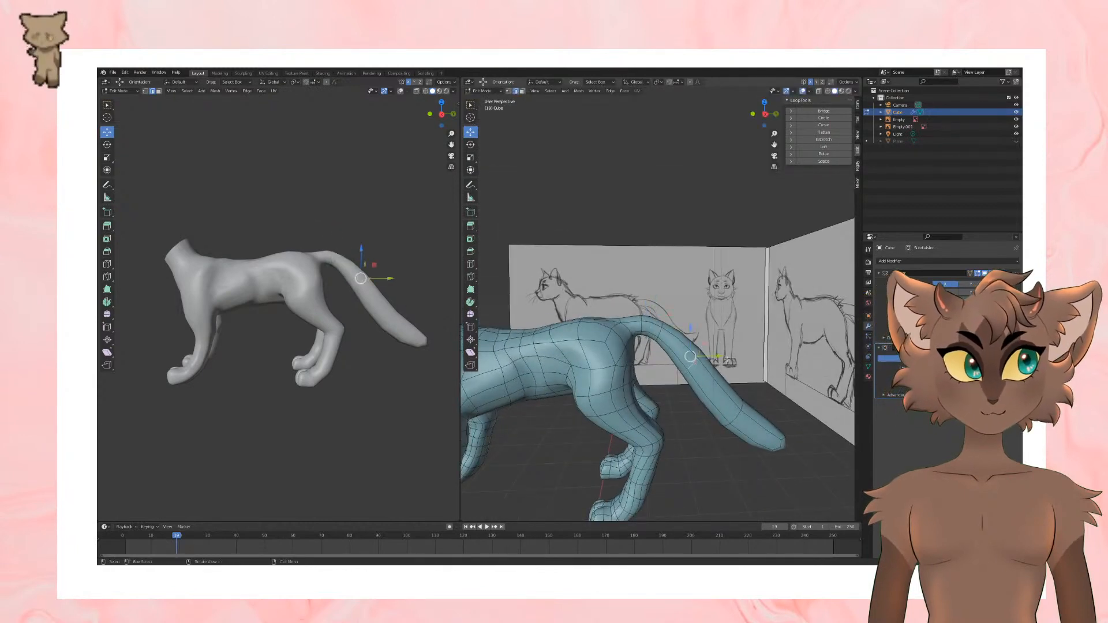
{"action": "middle_click_drag", "start_coordinate": [698, 358], "coordinate": [741, 368]}
Step: Add an edge loop around the tail close to its tip
{"action": "left_click", "coordinate": [471, 264]}
{"action": "left_click", "coordinate": [737, 399]}
{"action": "left_click", "coordinate": [106, 131]}
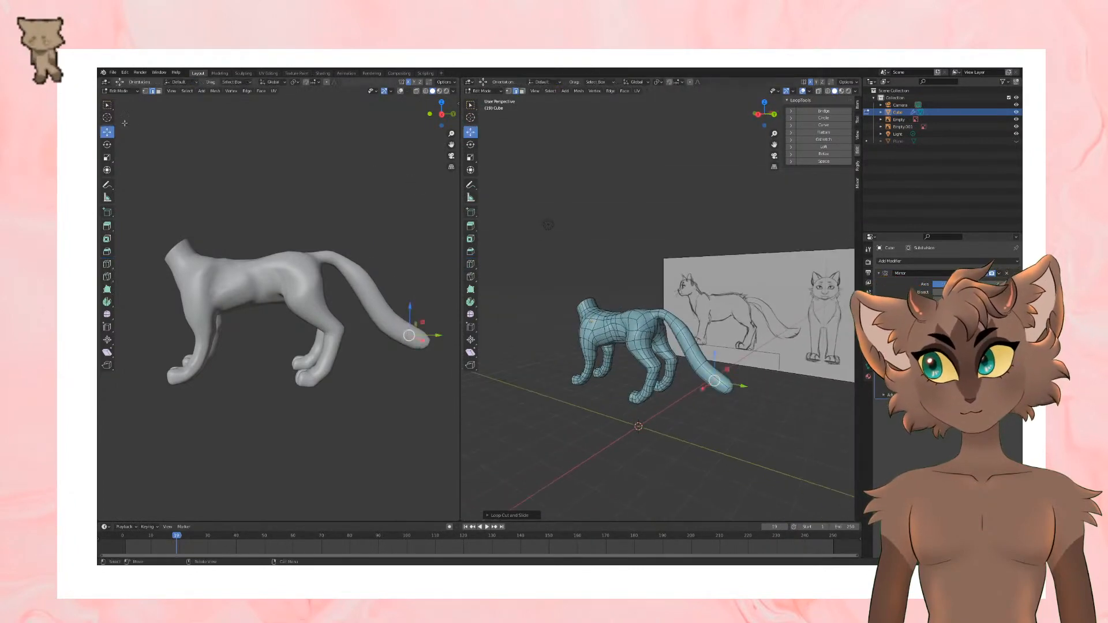
Step: Resize the tail's end face and raise it slightly to shape the tip
{"action": "left_click", "coordinate": [728, 387]}
{"action": "left_click", "coordinate": [730, 393], "text": "shift"}
{"action": "key", "text": "s"}
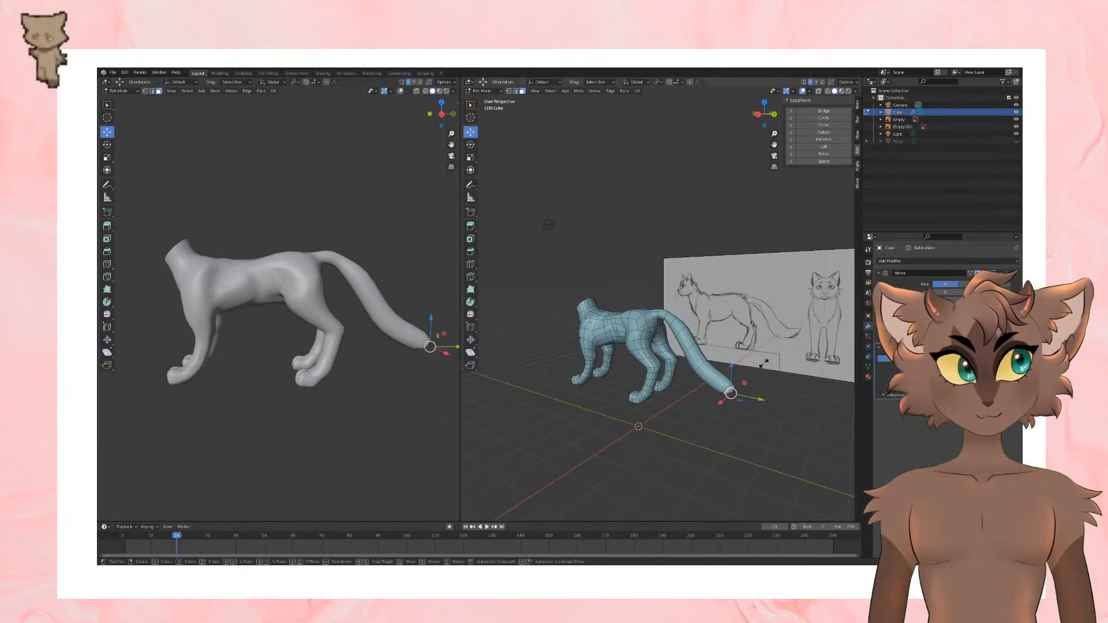
{"action": "left_click", "coordinate": [747, 376]}
{"action": "middle_click_drag", "start_coordinate": [746, 376], "coordinate": [772, 358]}
{"action": "left_click", "coordinate": [737, 361]}
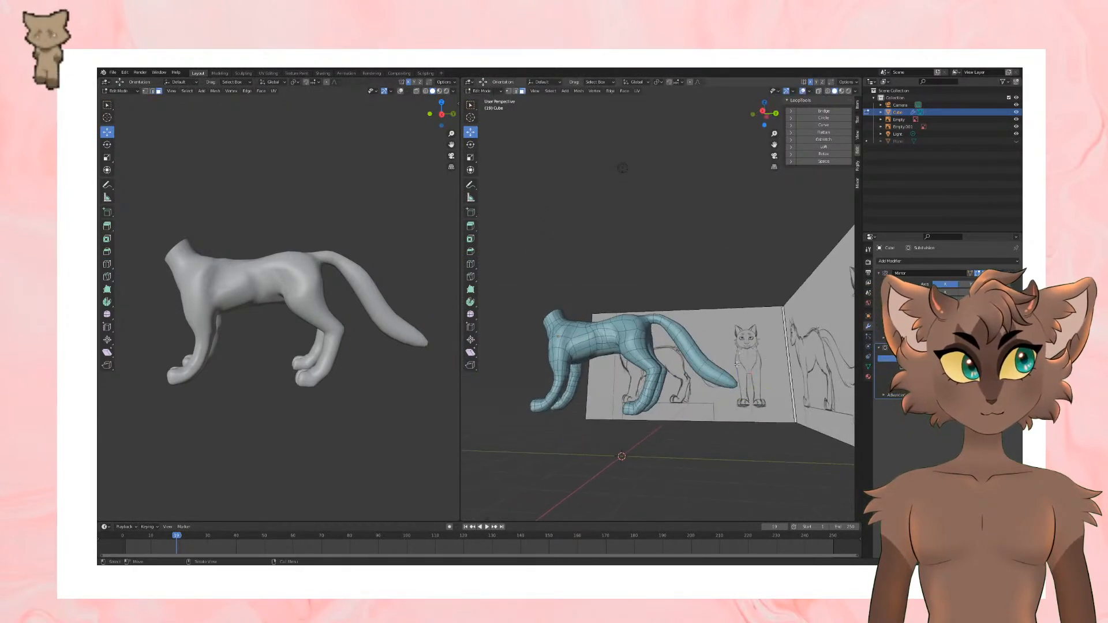
{"action": "key", "text": "ctrl+z"}
{"action": "key", "text": "s"}
{"action": "left_click", "coordinate": [741, 363]}
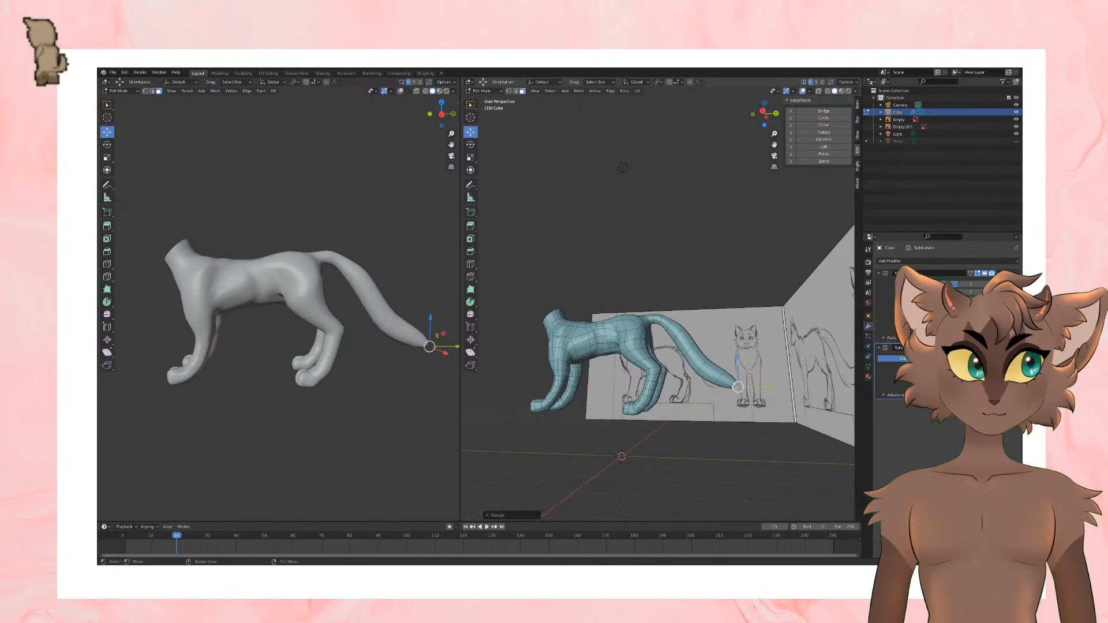
{"action": "left_click_drag", "start_coordinate": [738, 363], "coordinate": [738, 353]}
Step: Check the tail from above and shift a side face near its root outward
{"action": "middle_click_drag", "start_coordinate": [710, 300], "coordinate": [588, 342]}
{"action": "key", "text": "Tab"}
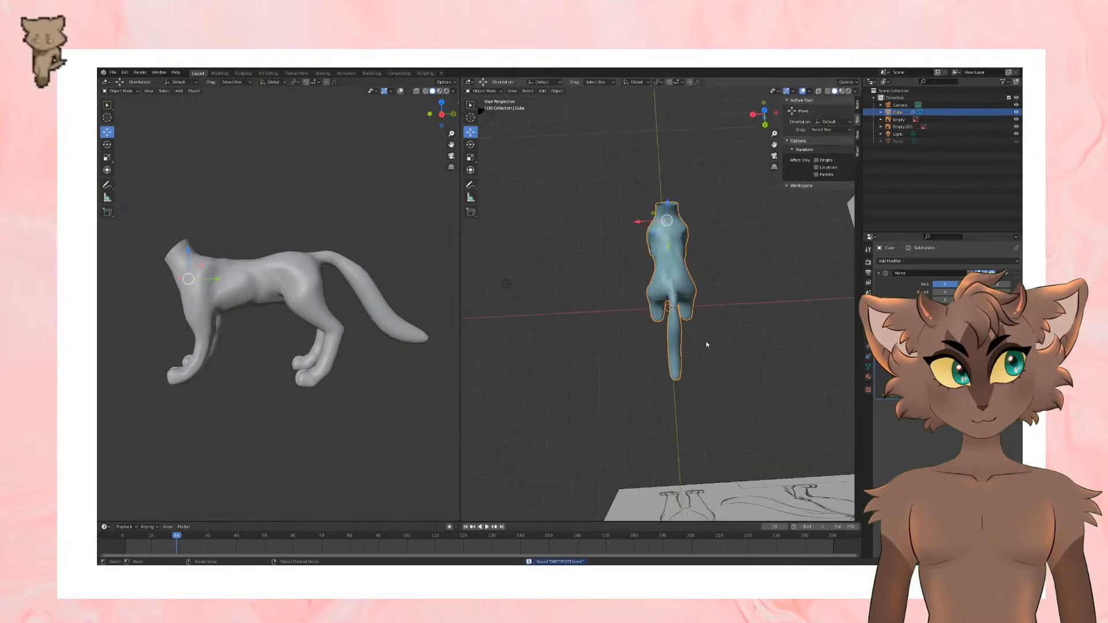
{"action": "key", "text": "Tab"}
{"action": "middle_click_drag", "start_coordinate": [702, 332], "coordinate": [643, 325], "text": "shift"}
{"action": "scroll", "coordinate": [585, 294], "scroll_direction": "up", "scroll_amount": 4}
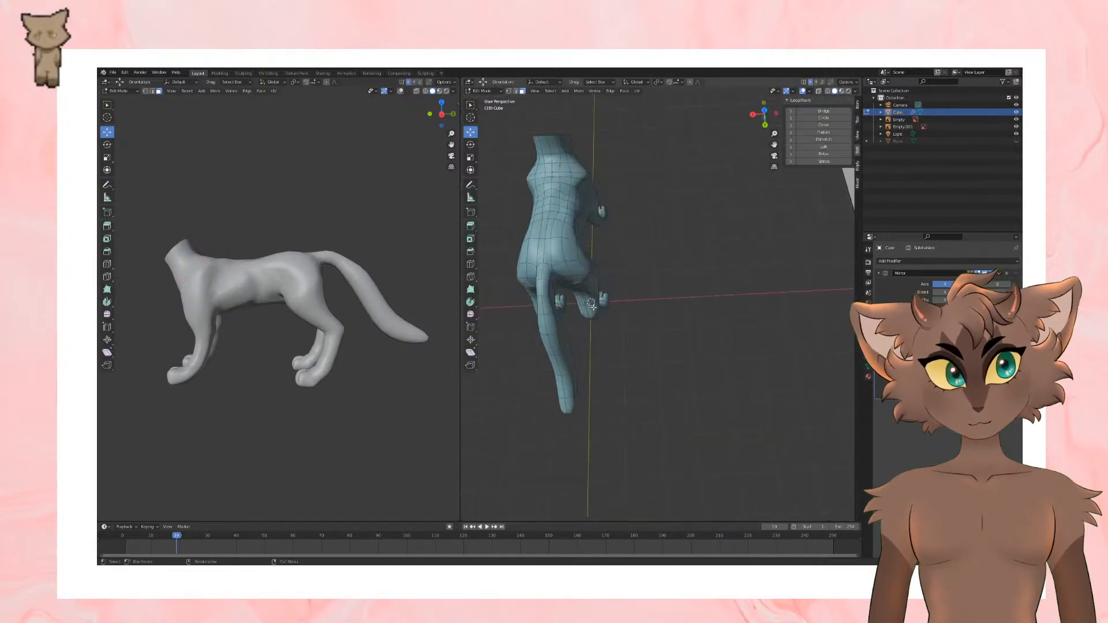
{"action": "middle_click_drag", "start_coordinate": [585, 295], "coordinate": [570, 318]}
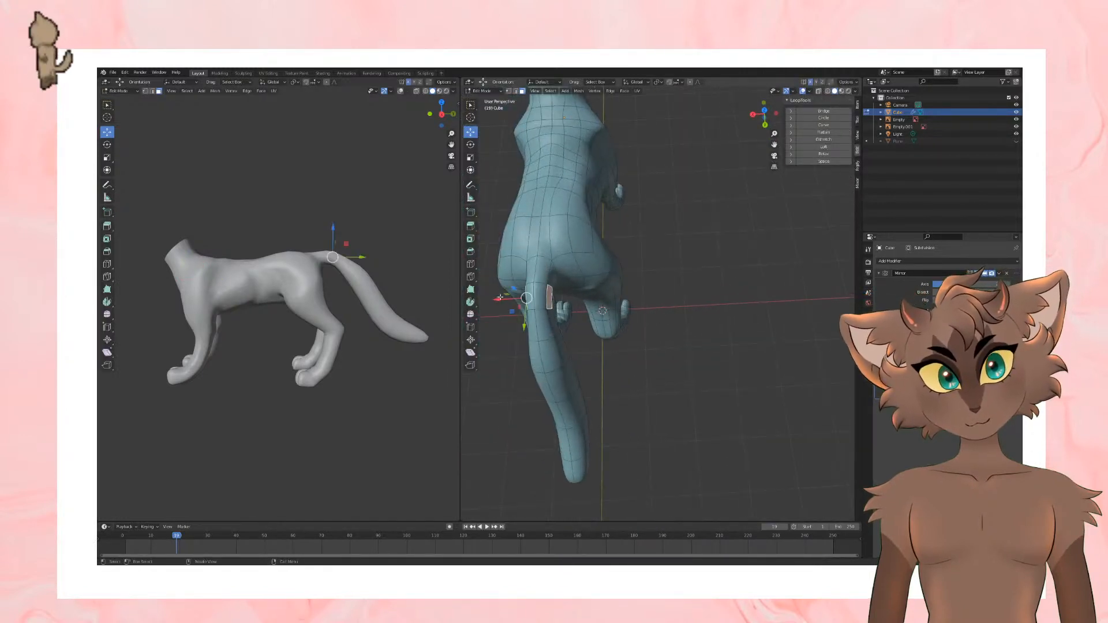
{"action": "left_click_drag", "start_coordinate": [500, 297], "coordinate": [497, 297]}
{"action": "middle_click_drag", "start_coordinate": [497, 297], "coordinate": [527, 284]}
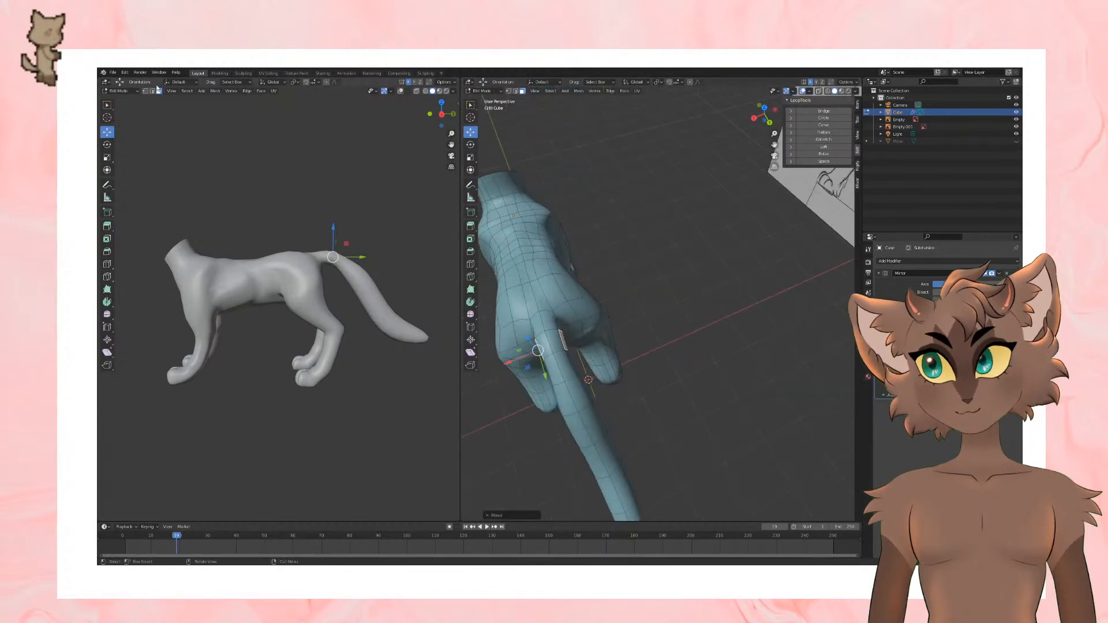
Step: Move a side edge on the upper tail, just behind the root, outward along the X axis
{"action": "middle_click_drag", "start_coordinate": [474, 340], "coordinate": [529, 294]}
{"action": "left_click", "coordinate": [599, 422]}
{"action": "middle_click_drag", "start_coordinate": [599, 422], "coordinate": [599, 458]}
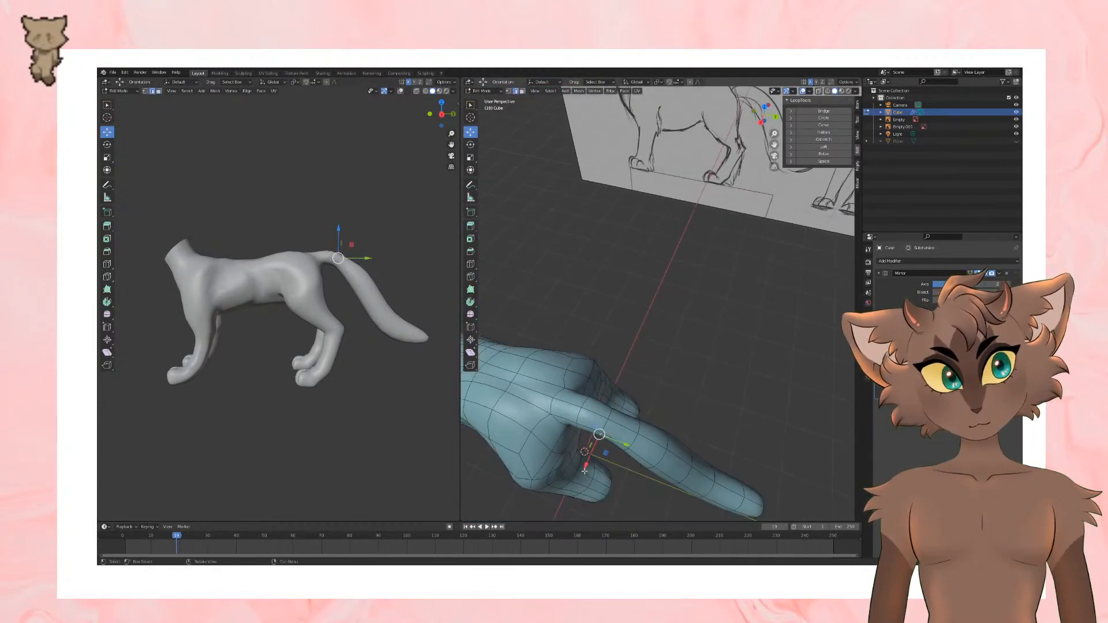
{"action": "left_click_drag", "start_coordinate": [587, 460], "coordinate": [587, 465]}
Step: Switch to Object Mode, review the whole body and tail, and save the file
{"action": "key", "text": "Tab"}
{"action": "middle_click_drag", "start_coordinate": [707, 403], "coordinate": [736, 317]}
{"action": "scroll", "coordinate": [729, 332], "scroll_direction": "down", "scroll_amount": 2}
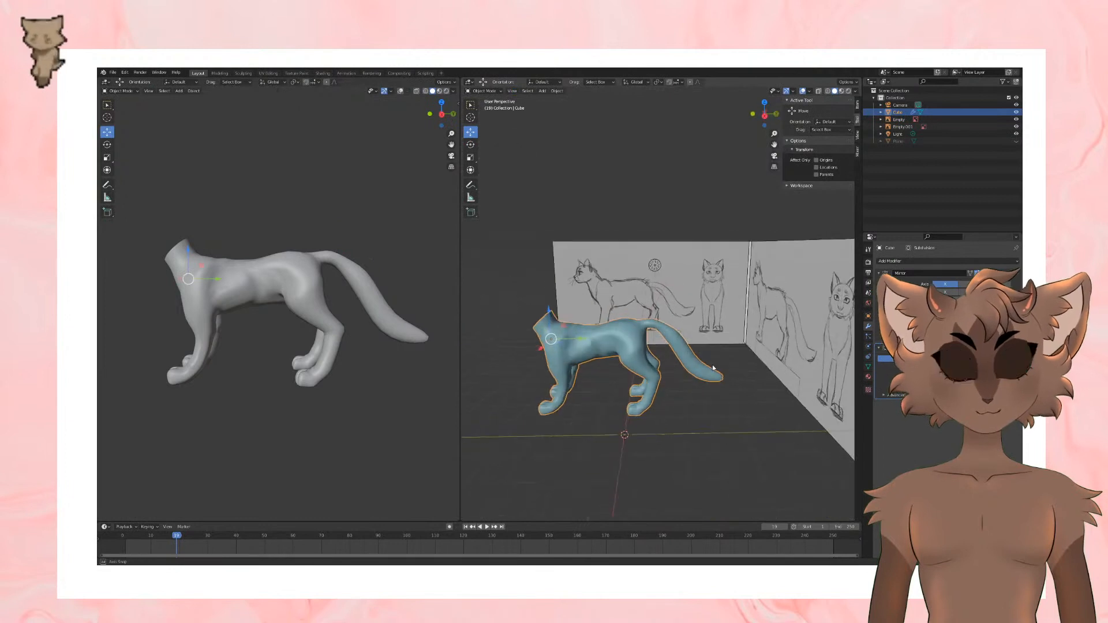
{"action": "middle_click_drag", "start_coordinate": [712, 365], "coordinate": [674, 319]}
{"action": "key", "text": "ctrl+s"}
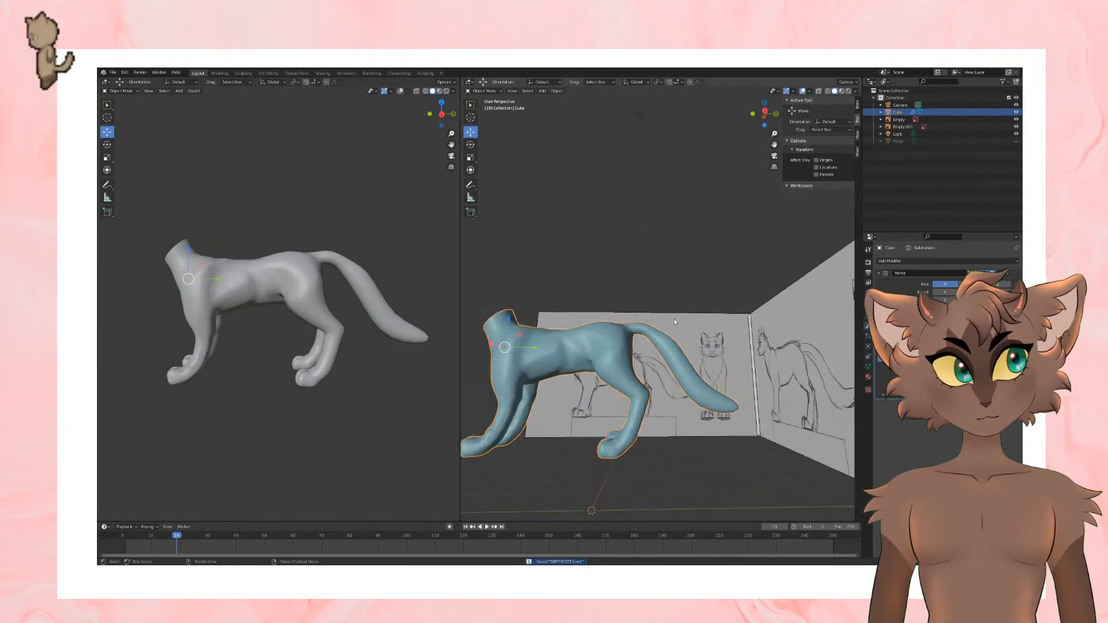
Step: Return to Edit Mode and resize the edge loop midway along the tail
{"action": "scroll", "coordinate": [673, 376], "scroll_direction": "up", "scroll_amount": 4}
{"action": "key", "text": "Tab"}
{"action": "key", "text": "s"}
{"action": "left_click", "coordinate": [734, 366]}
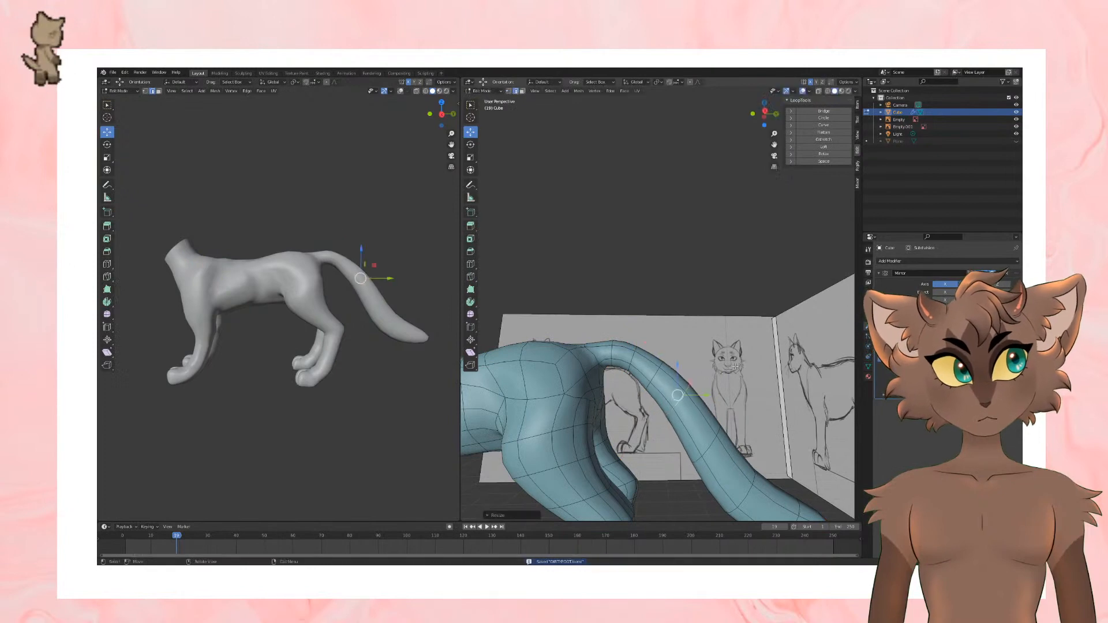
{"action": "scroll", "coordinate": [715, 372], "scroll_direction": "down", "scroll_amount": 4}
{"action": "scroll", "coordinate": [681, 398], "scroll_direction": "up", "scroll_amount": 4}
Step: Resize two more edge loops on the upper tail, working toward its root
{"action": "middle_click_drag", "start_coordinate": [692, 369], "coordinate": [662, 396]}
{"action": "left_click", "coordinate": [659, 395], "text": "alt"}
{"action": "key", "text": "s"}
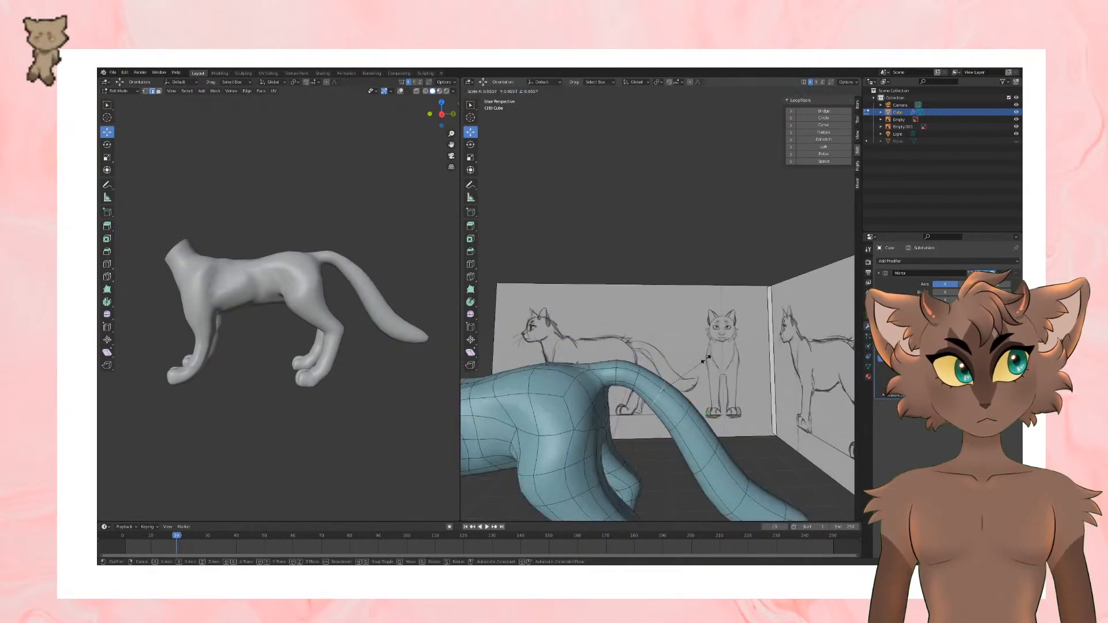
{"action": "left_click", "coordinate": [705, 360]}
{"action": "left_click", "coordinate": [640, 376], "text": "alt"}
{"action": "key", "text": "s"}
{"action": "left_click", "coordinate": [680, 353]}
{"action": "scroll", "coordinate": [680, 353], "scroll_direction": "down", "scroll_amount": 5}
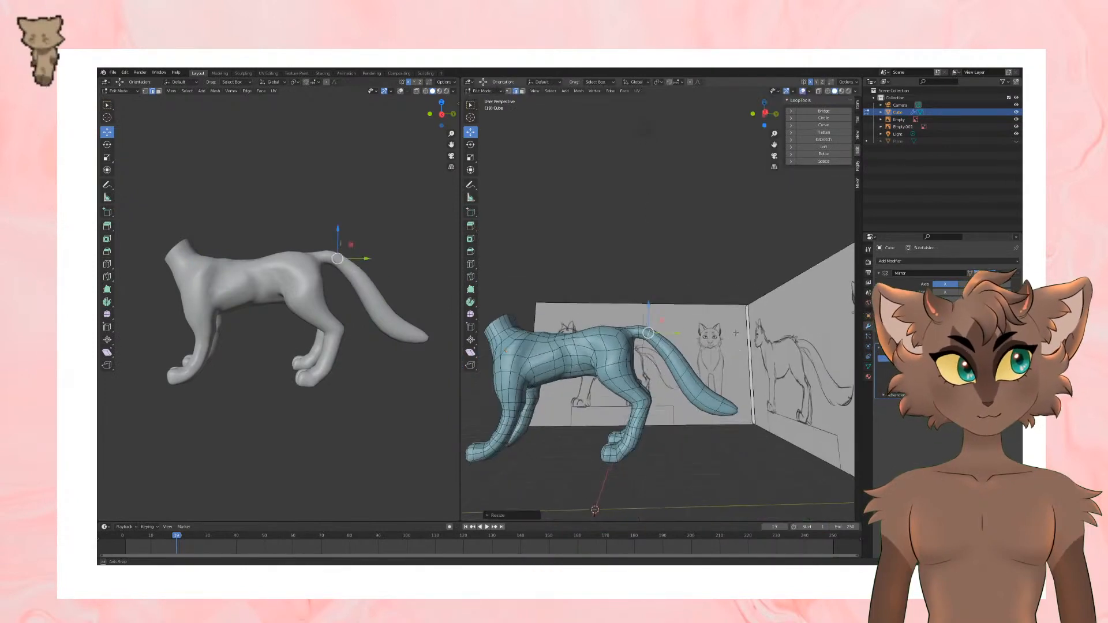
Step: Inspect the reshaped tail in Object Mode and save the file again
{"action": "key", "text": "Tab"}
{"action": "middle_click_drag", "start_coordinate": [675, 364], "coordinate": [707, 324]}
{"action": "key", "text": "ctrl+s"}
Step: Select the face at the back of the front leg's wrist, just above the paw, and move it slightly
{"action": "key", "text": "Tab"}
{"action": "scroll", "coordinate": [734, 301], "scroll_direction": "up", "scroll_amount": 5}
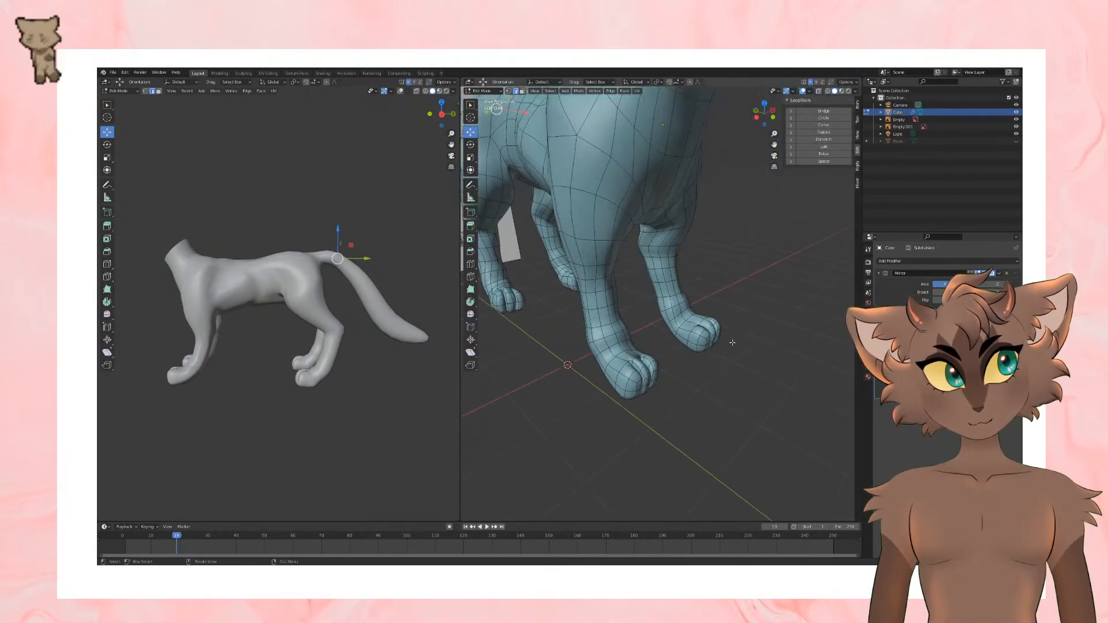
{"action": "scroll", "coordinate": [707, 324], "scroll_direction": "up", "scroll_amount": 4}
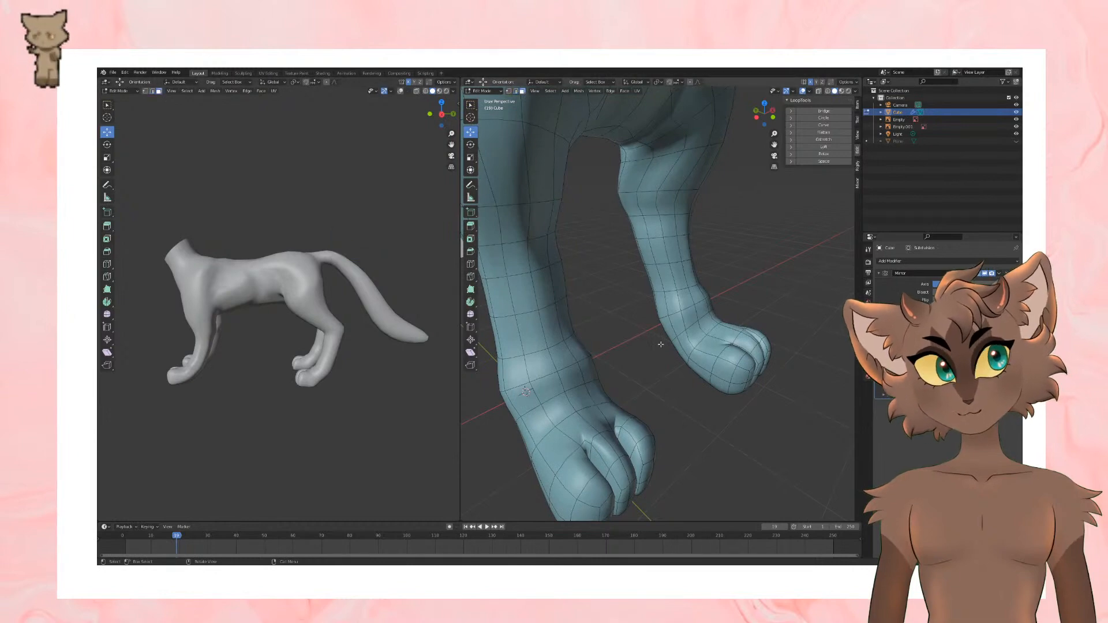
{"action": "mouse_move", "coordinate": [662, 324]}
{"action": "middle_mouse_down"}
{"action": "mouse_move", "coordinate": [671, 334]}
{"action": "mouse_move", "coordinate": [683, 322]}
{"action": "middle_mouse_up"}
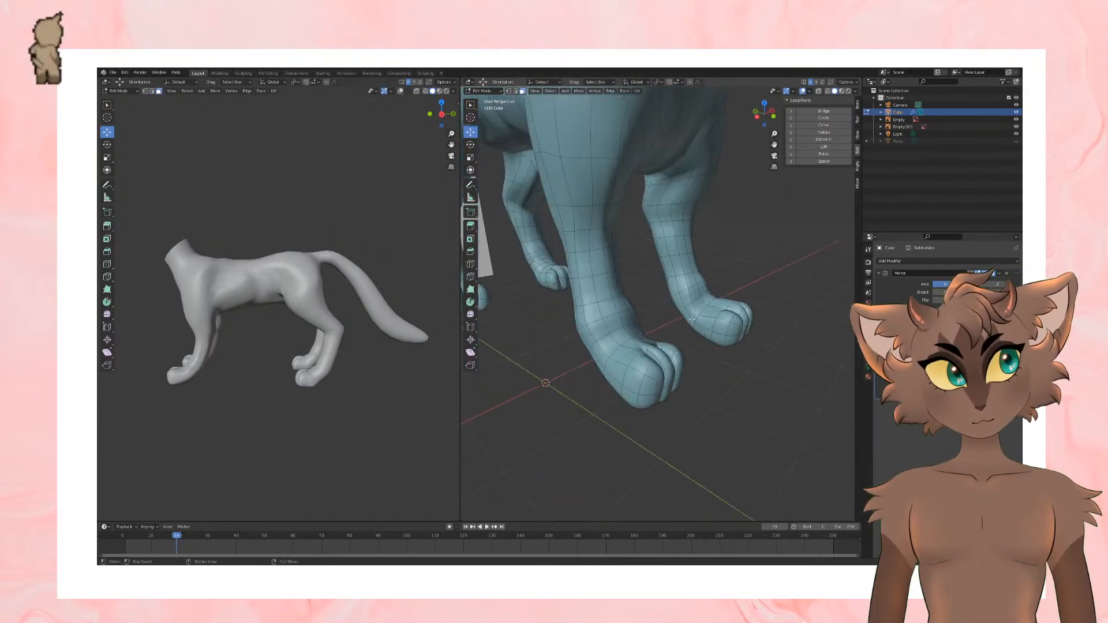
{"action": "middle_click_drag", "start_coordinate": [754, 312], "coordinate": [742, 329]}
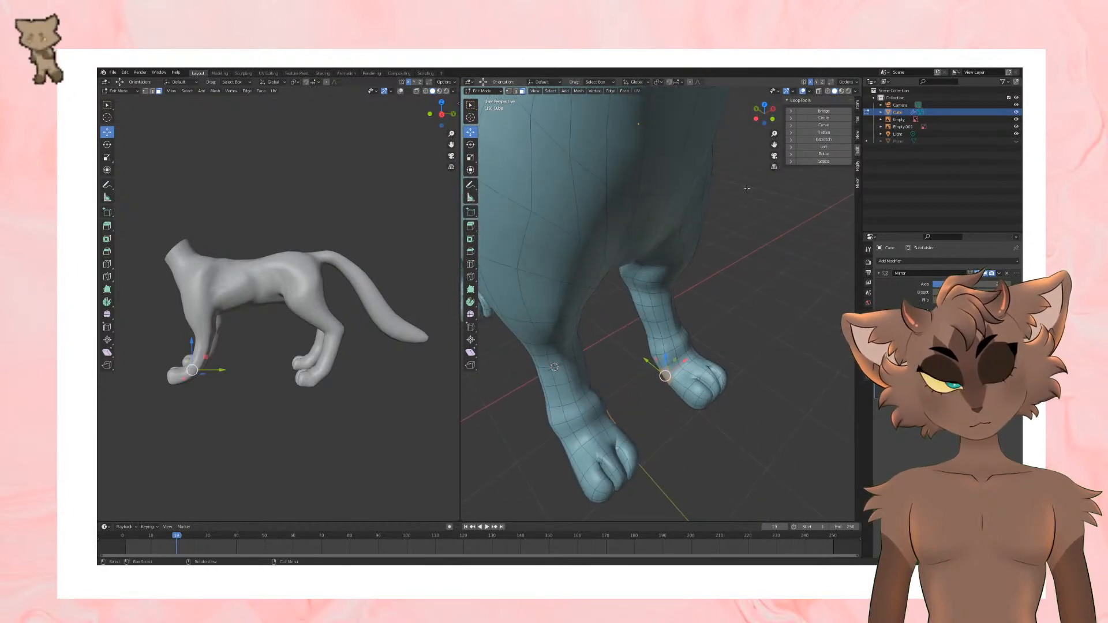
{"action": "middle_click_drag", "start_coordinate": [733, 269], "coordinate": [667, 296]}
{"action": "scroll", "coordinate": [651, 299], "scroll_direction": "up", "scroll_amount": 2}
{"action": "left_click", "coordinate": [643, 282]}
{"action": "key", "text": "g"}
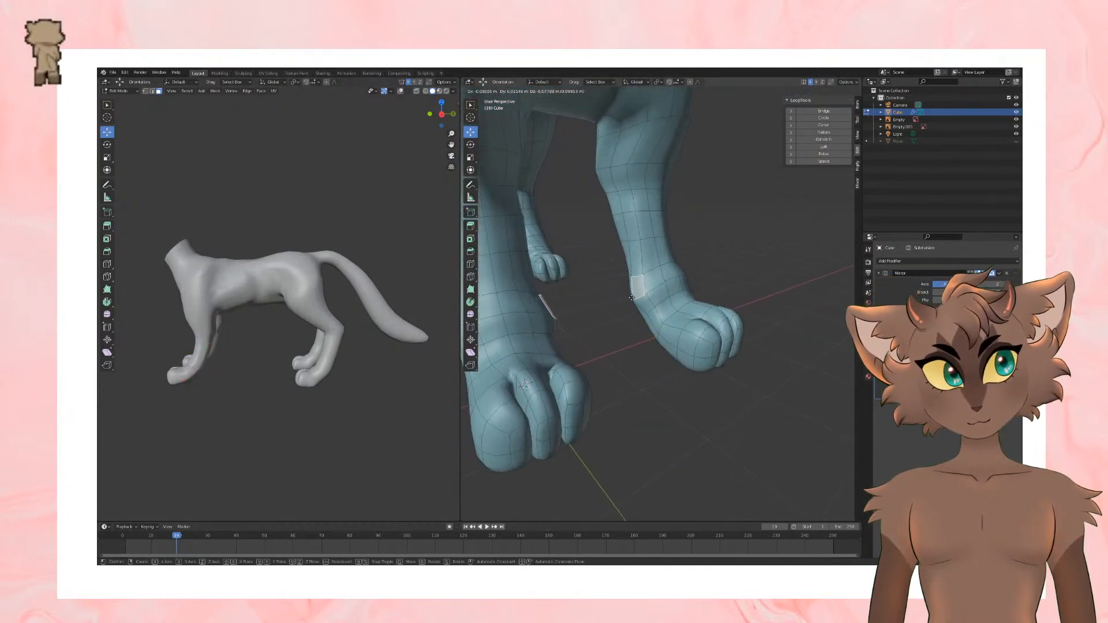
{"action": "left_click", "coordinate": [632, 298]}
Step: Extrude the wrist face backward into a small bump and adjust its position and angle
{"action": "key", "text": "e"}
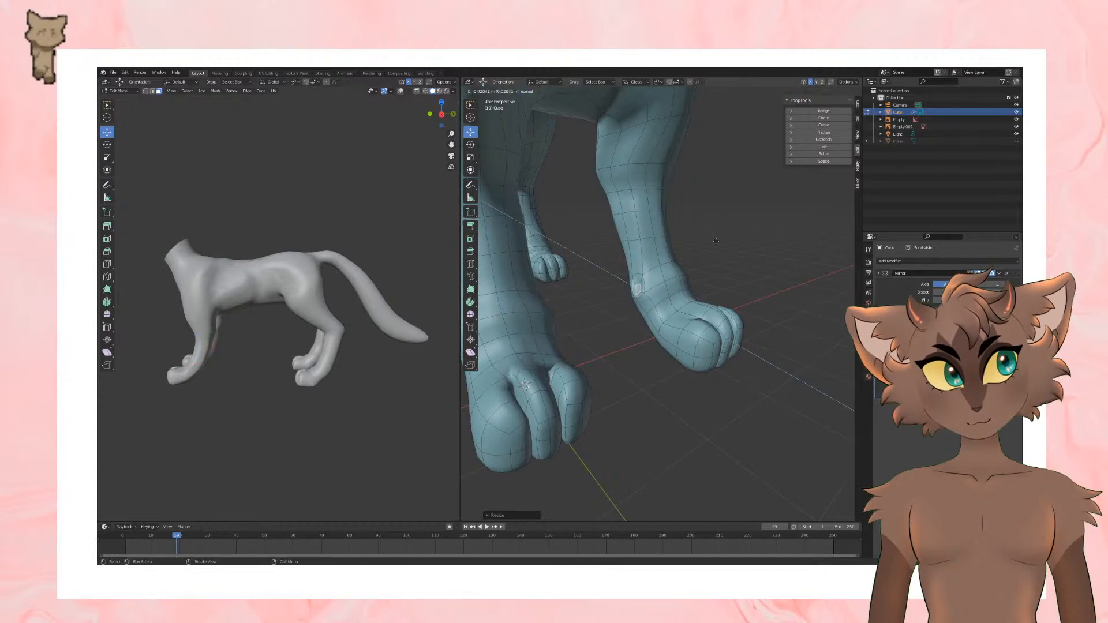
{"action": "left_click", "coordinate": [701, 235]}
{"action": "middle_click_drag", "start_coordinate": [702, 235], "coordinate": [602, 246]}
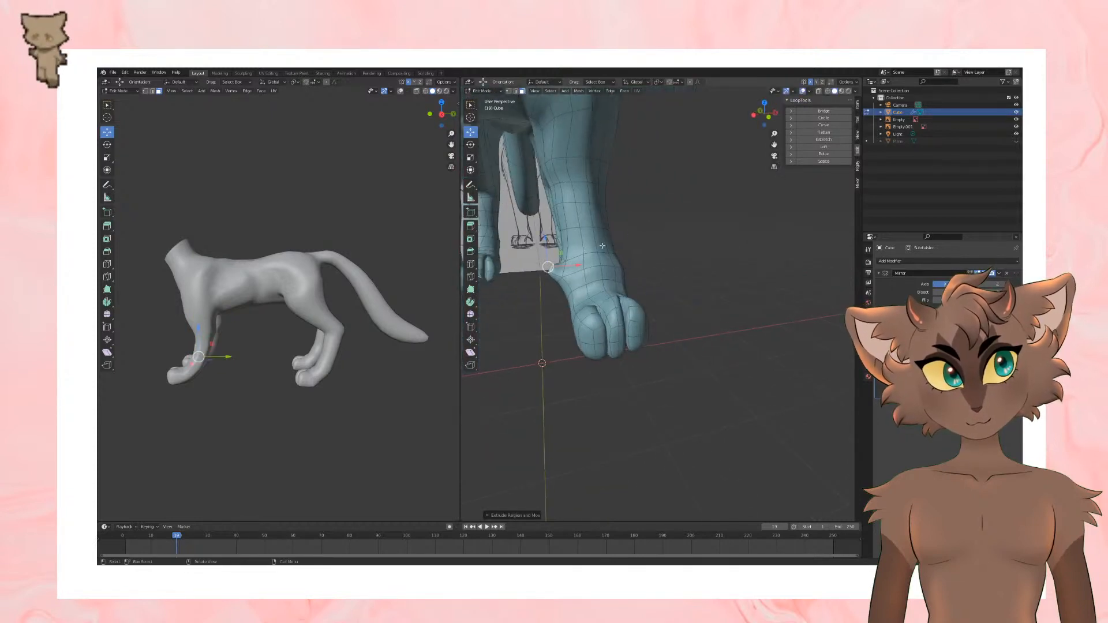
{"action": "left_click_drag", "start_coordinate": [546, 247], "coordinate": [543, 263]}
{"action": "key", "text": "g"}
{"action": "left_click", "coordinate": [540, 245]}
{"action": "left_click", "coordinate": [470, 145]}
{"action": "left_click", "coordinate": [470, 131]}
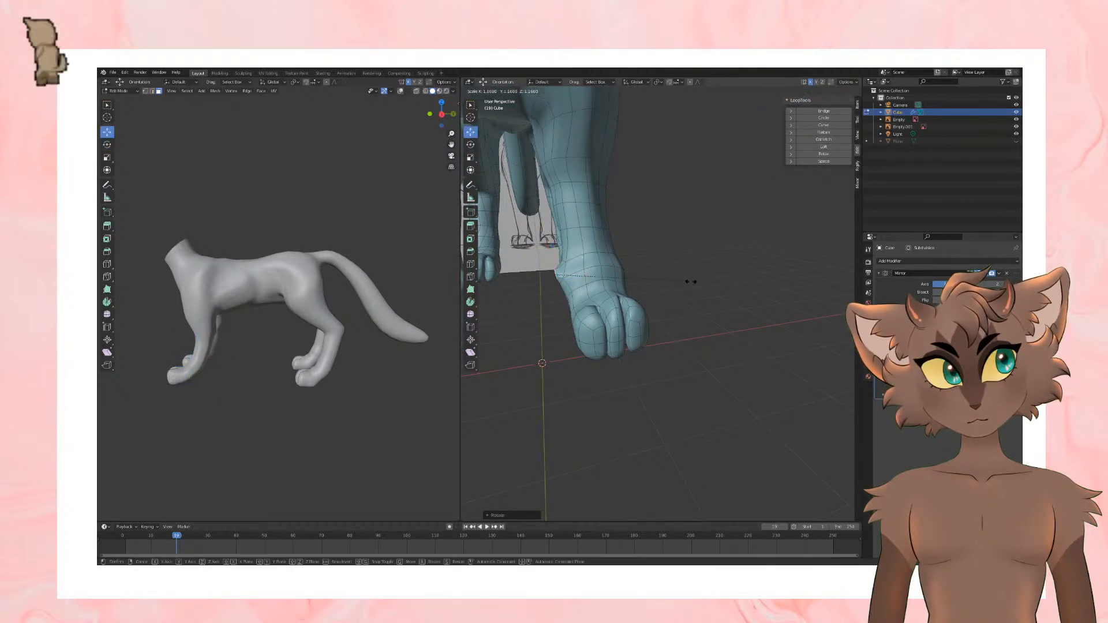
Step: Check the wrist bump in Object Mode, return to Edit Mode and undo the extrusion
{"action": "key", "text": "Tab"}
{"action": "middle_click_drag", "start_coordinate": [554, 282], "coordinate": [688, 296]}
{"action": "scroll", "coordinate": [729, 274], "scroll_direction": "down", "scroll_amount": 2}
{"action": "scroll", "coordinate": [729, 273], "scroll_direction": "up", "scroll_amount": 3}
{"action": "key", "text": "Tab"}
{"action": "scroll", "coordinate": [686, 289], "scroll_direction": "up", "scroll_amount": 4}
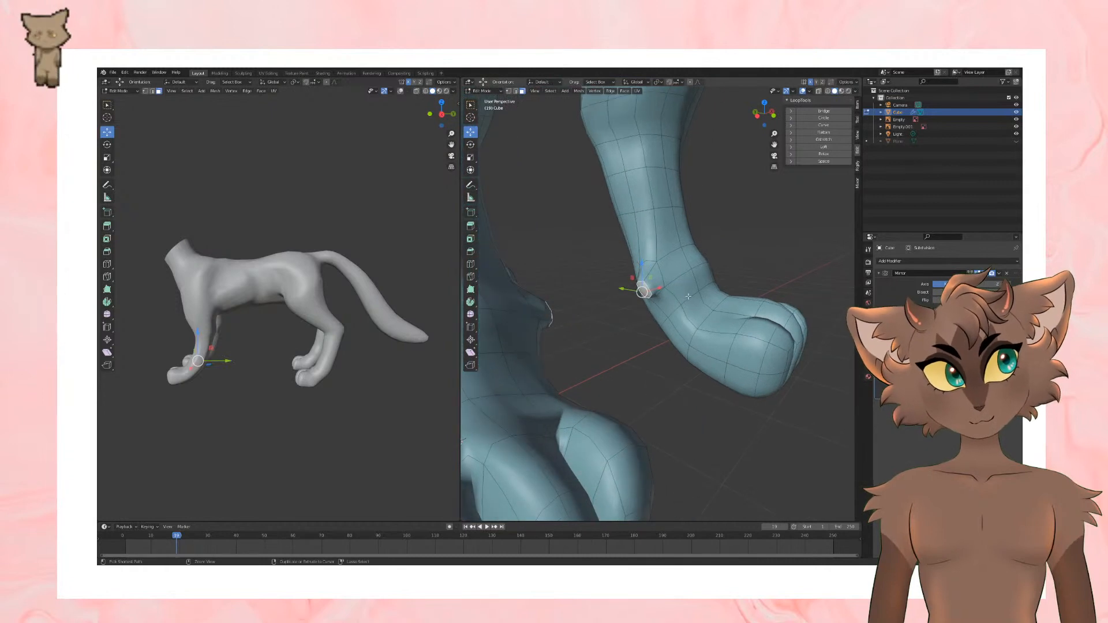
{"action": "key", "text": "ctrl+z"}
{"action": "key", "text": "ctrl+z"}
{"action": "key", "text": "ctrl+z"}
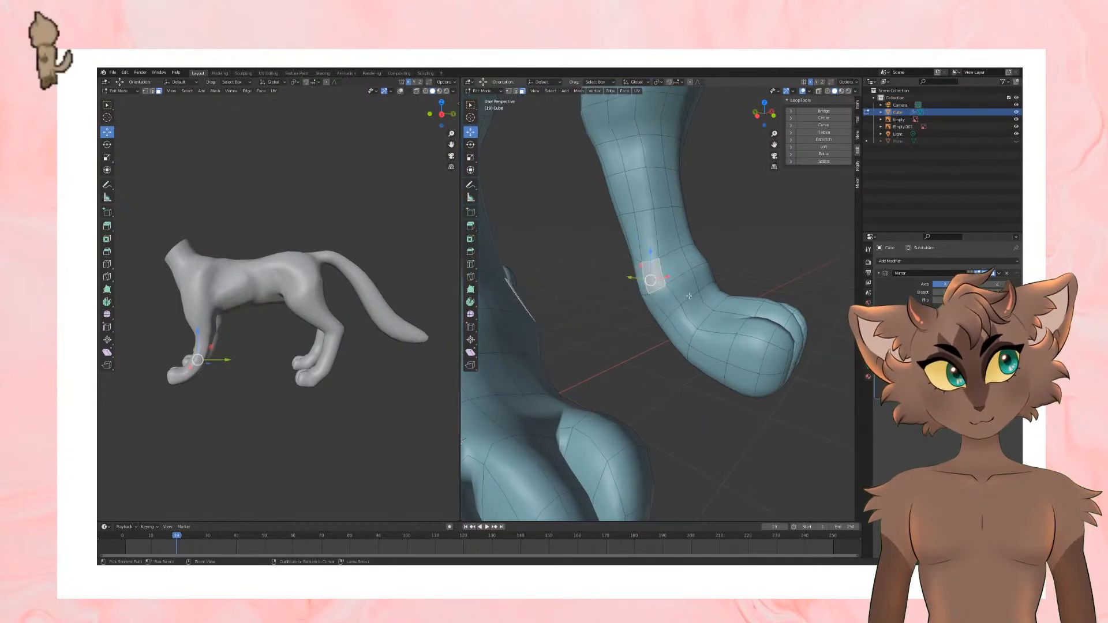
Step: Return the body to Object Mode, look it over from the front and save the file
{"action": "scroll", "coordinate": [738, 255], "scroll_direction": "down", "scroll_amount": 5}
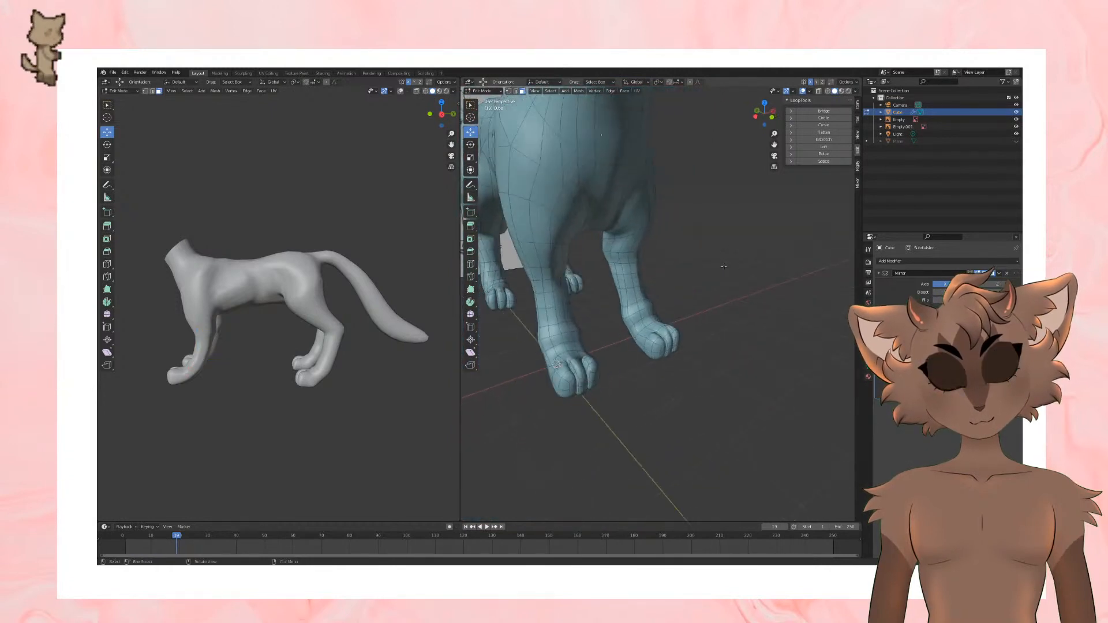
{"action": "key", "text": "Tab"}
{"action": "middle_click_drag", "start_coordinate": [718, 296], "coordinate": [747, 332]}
{"action": "key", "text": "ctrl+s"}
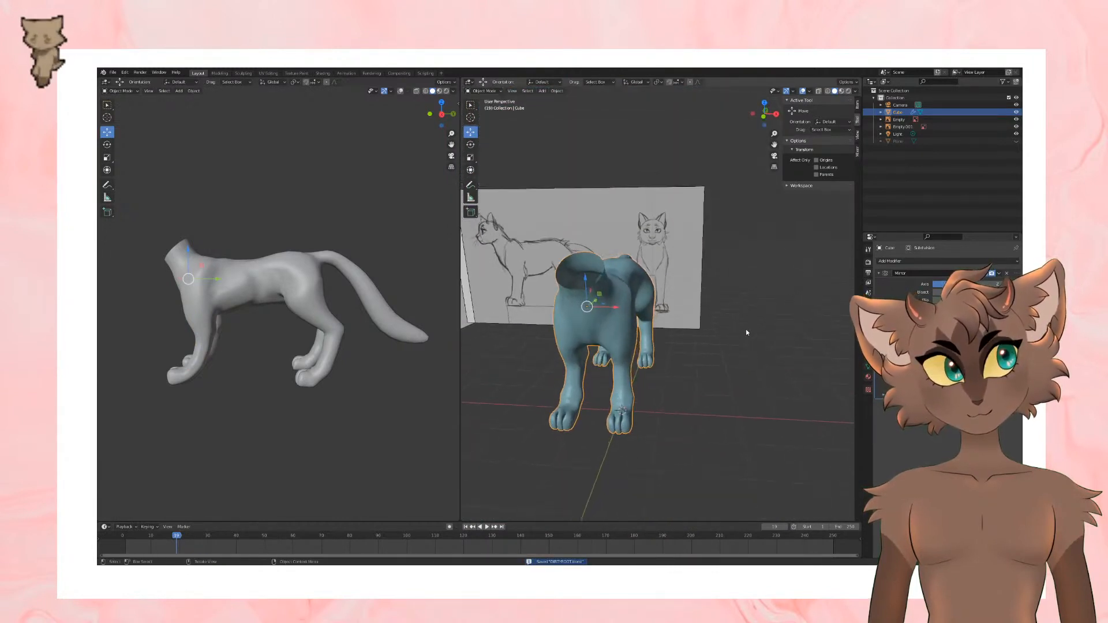
Step: Add a UV sphere for the head and move it up in front of the cat's body
{"action": "left_click", "coordinate": [179, 90]}
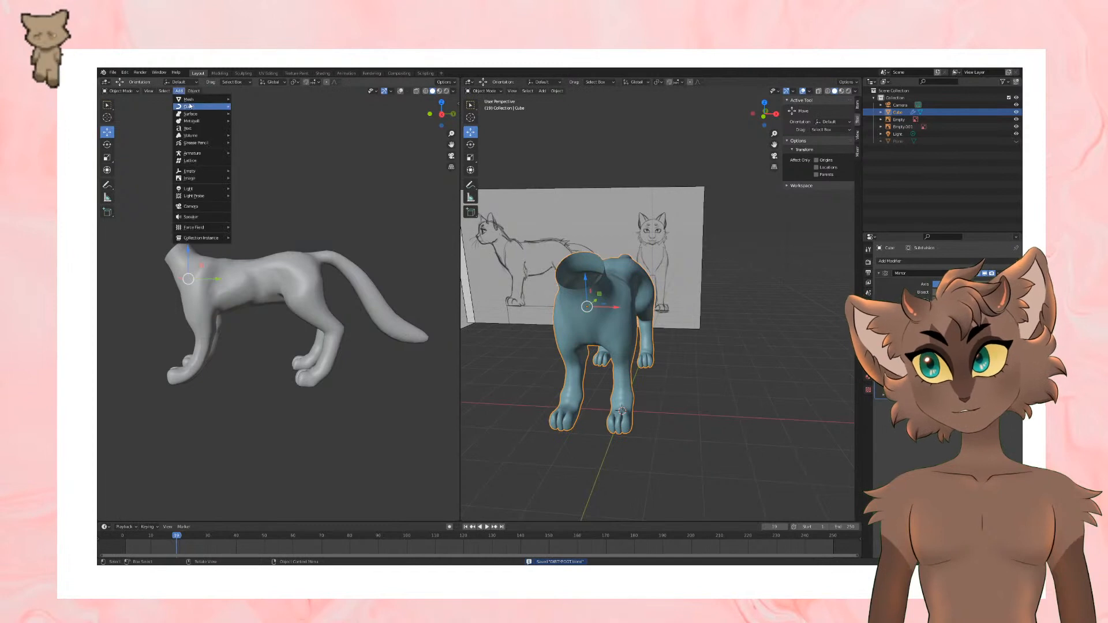
{"action": "mouse_move", "coordinate": [208, 99]}
{"action": "left_click", "coordinate": [247, 120]}
{"action": "middle_click_drag", "start_coordinate": [693, 283], "coordinate": [695, 313]}
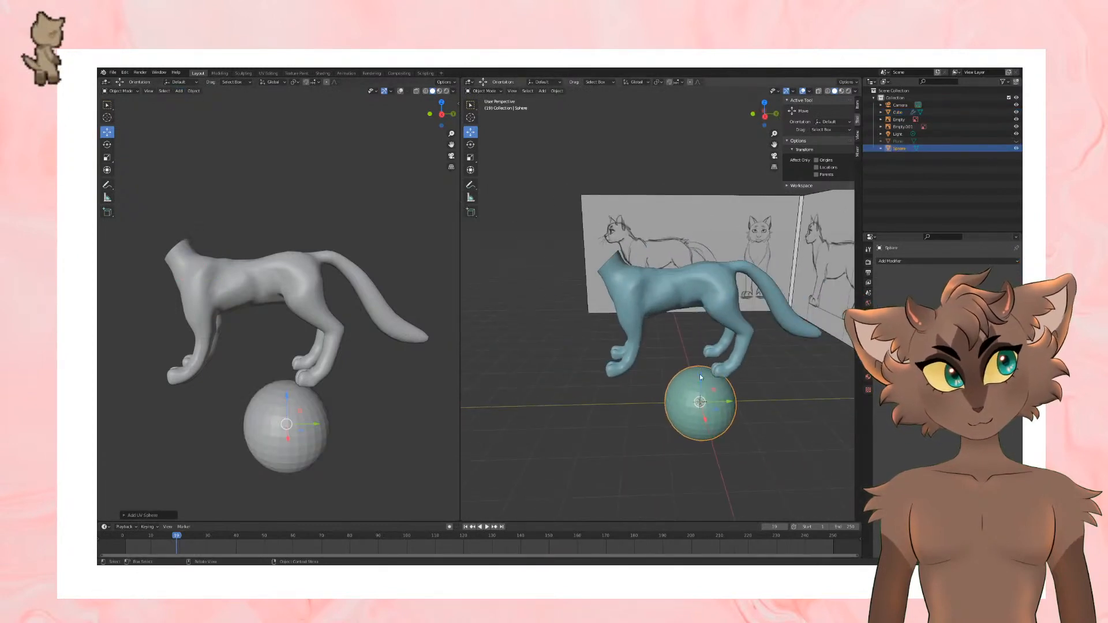
{"action": "left_click_drag", "start_coordinate": [700, 374], "coordinate": [518, 264]}
Step: In the right side view, scale the reference image down slightly and shift it to line up with the body
{"action": "key", "text": "KP_3"}
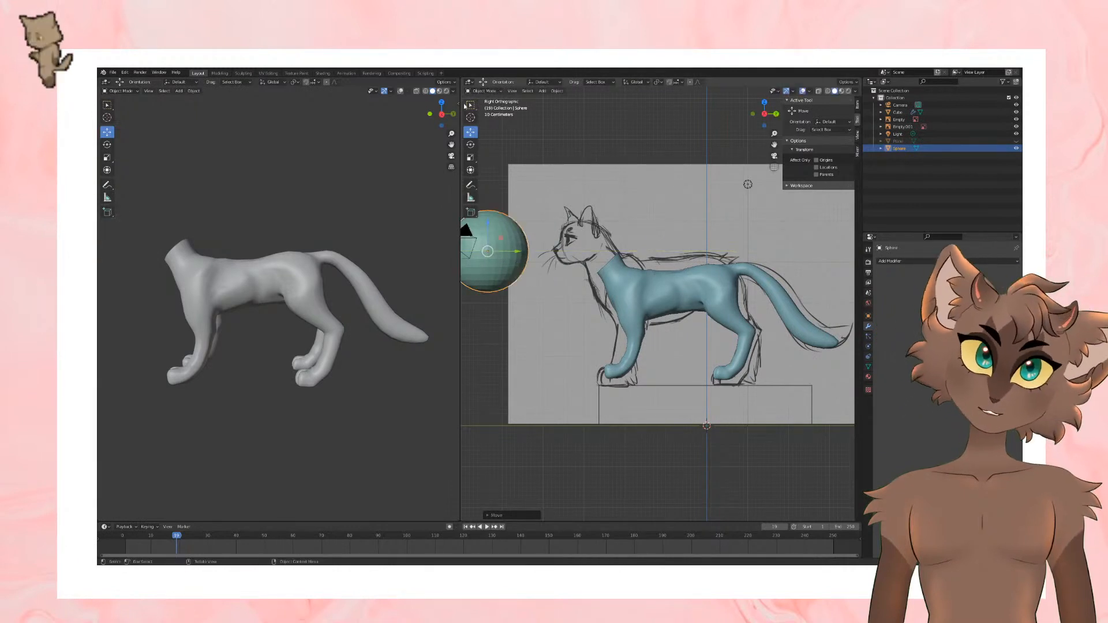
{"action": "left_click", "coordinate": [626, 206]}
{"action": "key", "text": "s"}
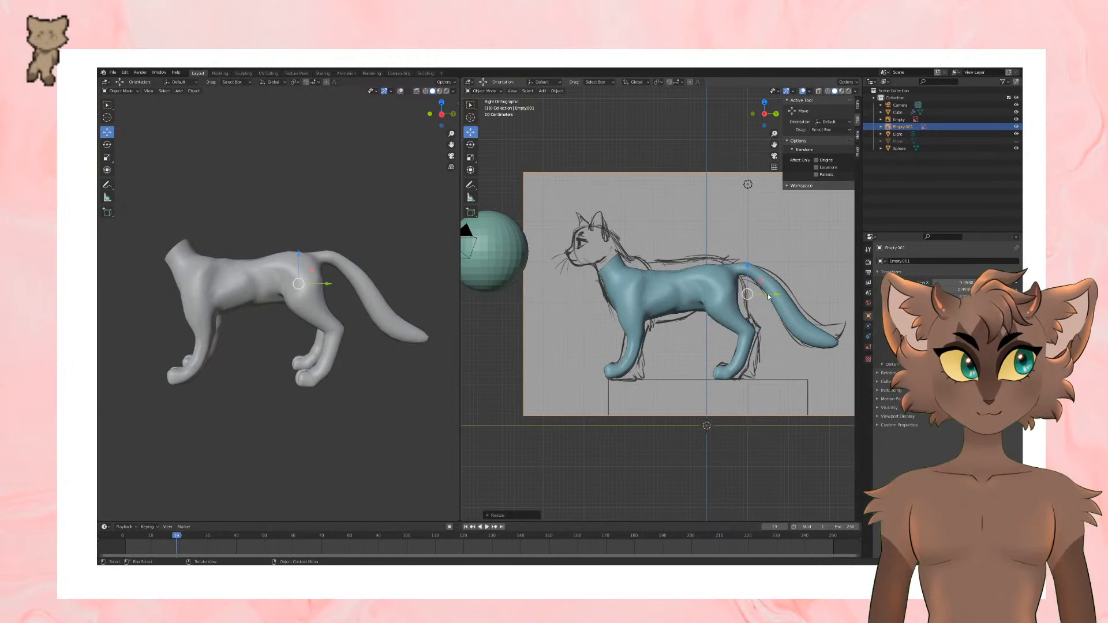
{"action": "left_click_drag", "start_coordinate": [768, 295], "coordinate": [738, 268]}
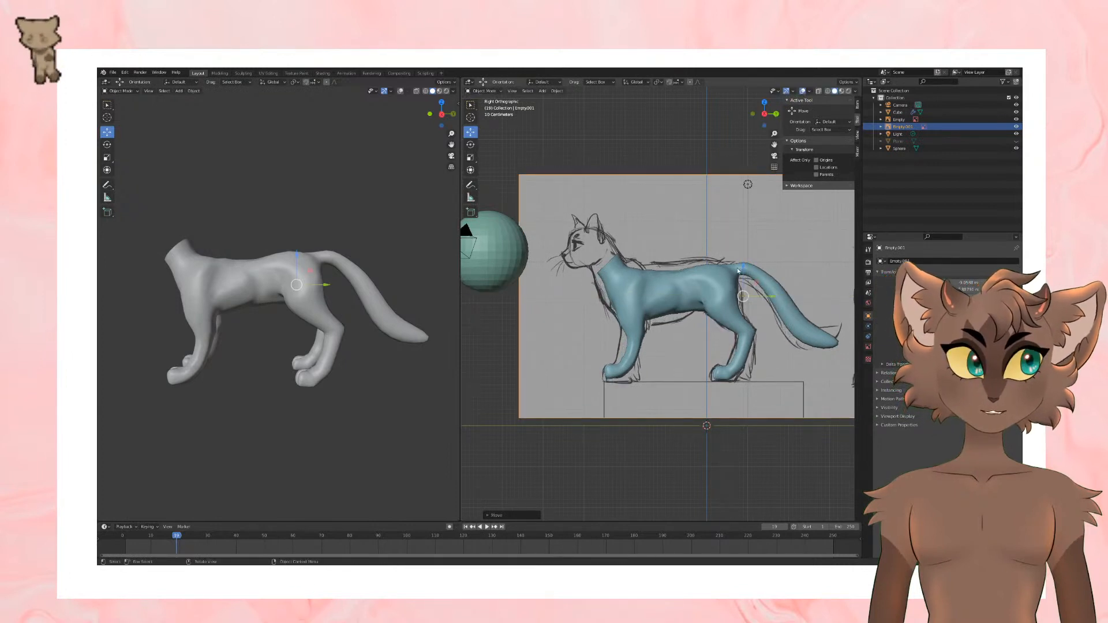
Step: Put the body into Sculpt Mode and grab the middle of its back up to the sketch's outline
{"action": "left_click", "coordinate": [738, 270]}
{"action": "left_click", "coordinate": [483, 91]}
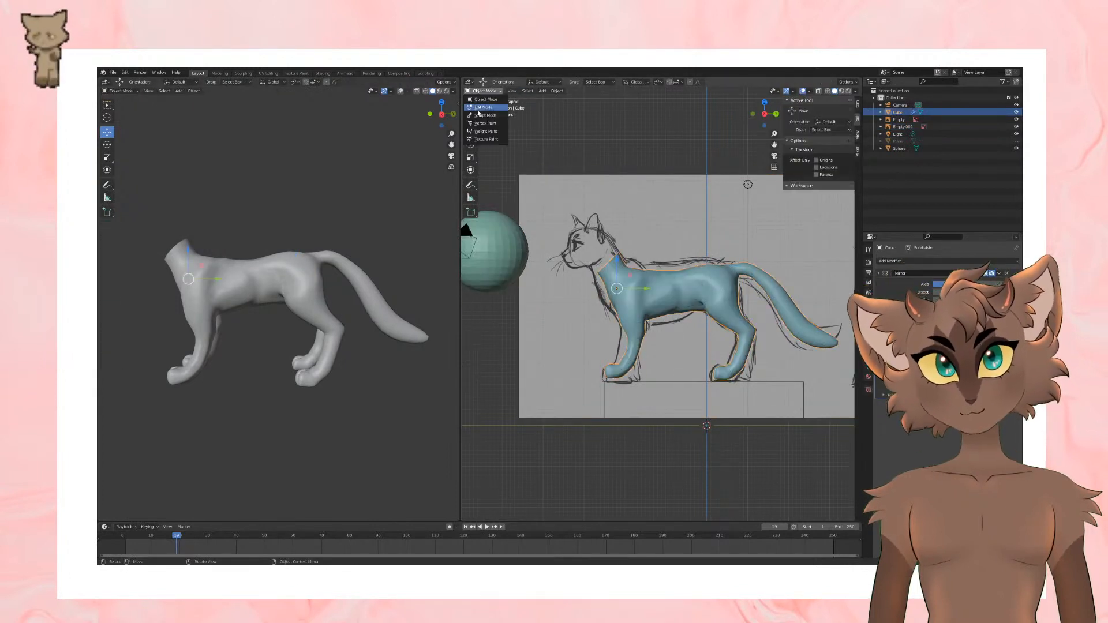
{"action": "left_click", "coordinate": [479, 114]}
{"action": "scroll", "coordinate": [672, 283], "scroll_direction": "up", "scroll_amount": 1}
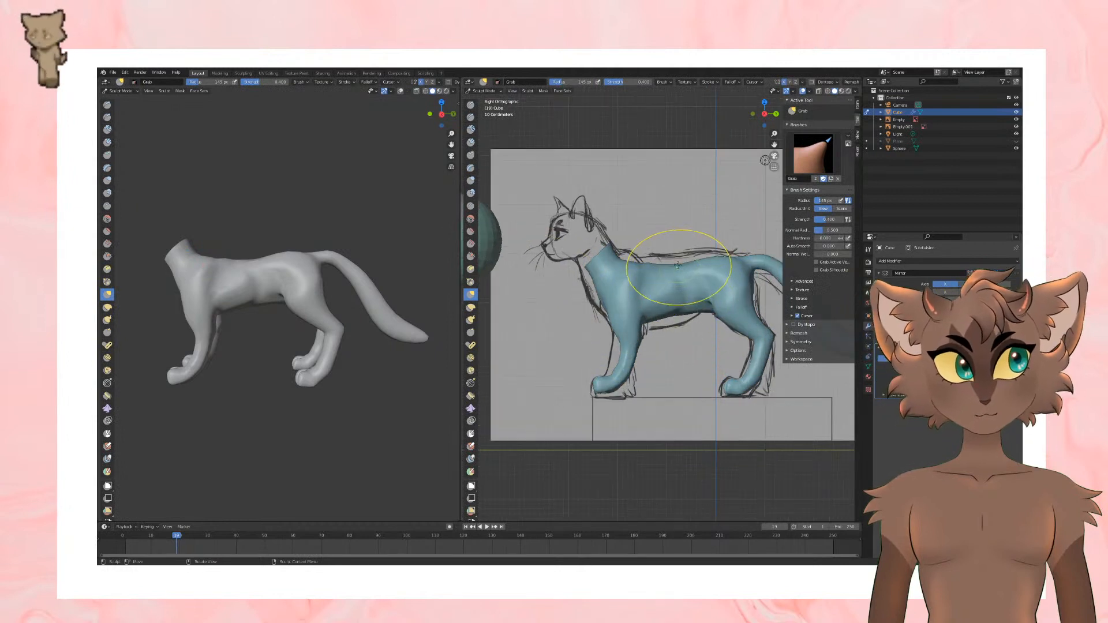
{"action": "left_click_drag", "start_coordinate": [678, 266], "coordinate": [678, 260]}
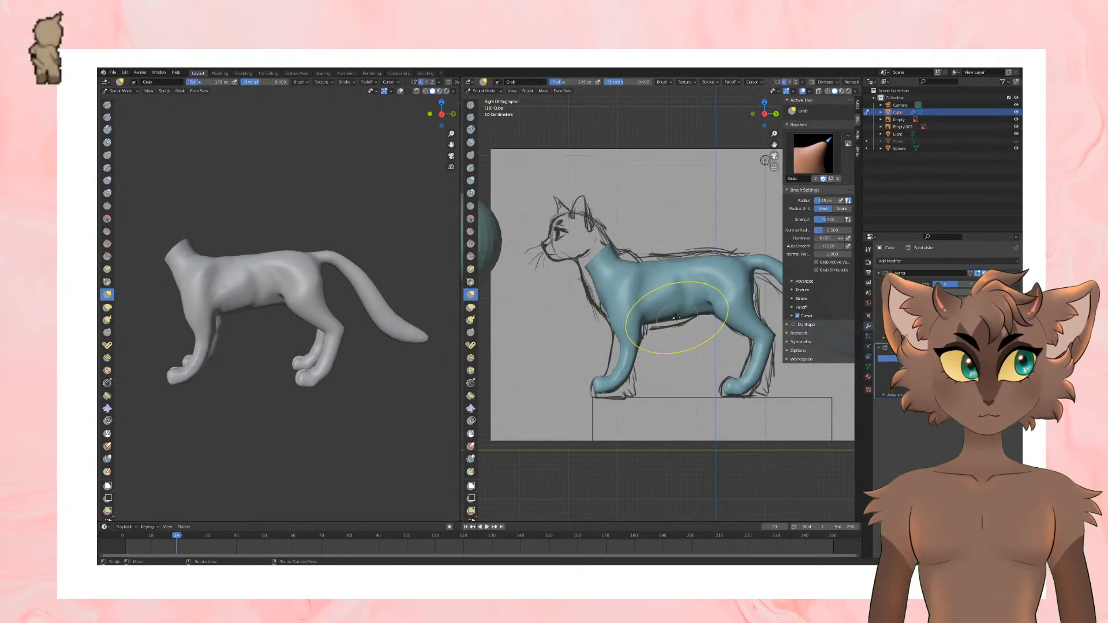
{"action": "scroll", "coordinate": [737, 351], "scroll_direction": "down", "scroll_amount": 2}
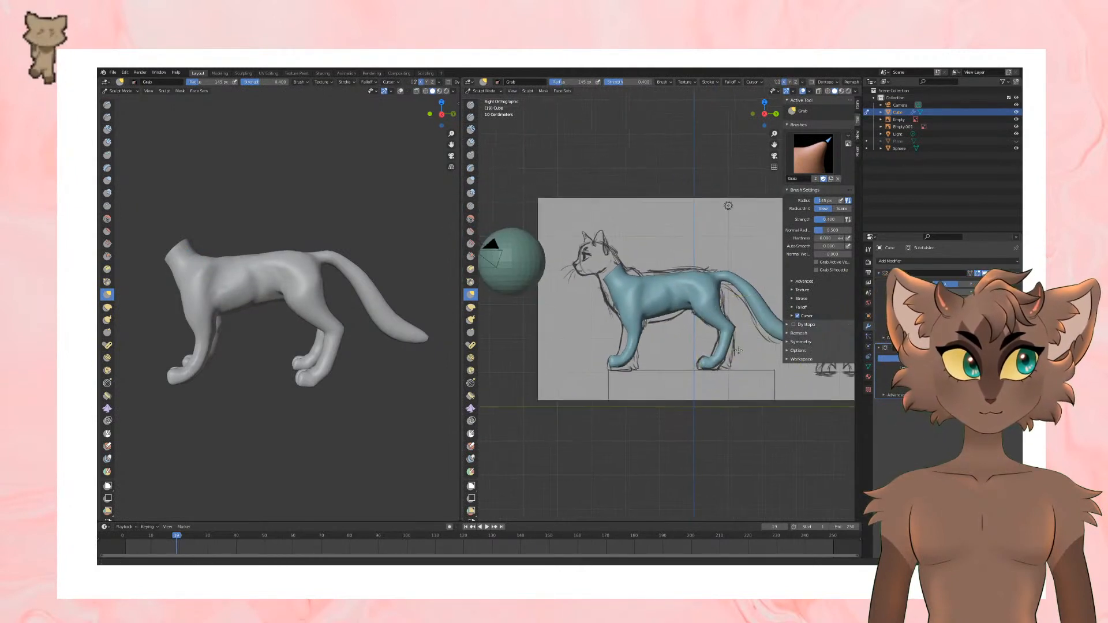
Step: Return to Object Mode and scale the reference image down a little more around the body
{"action": "left_click", "coordinate": [470, 82]}
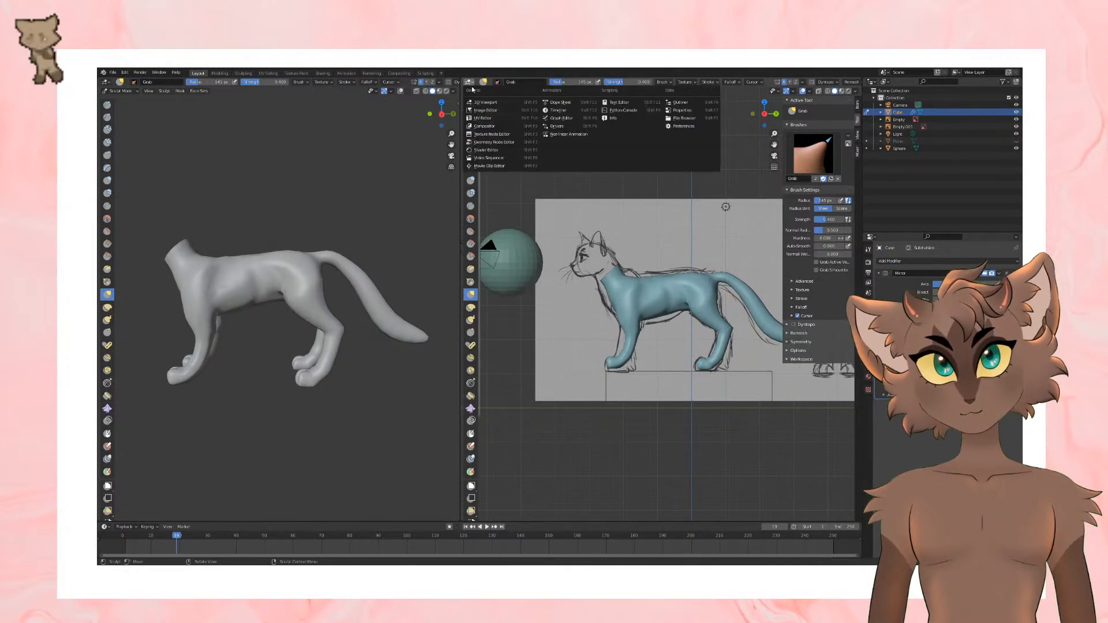
{"action": "left_click", "coordinate": [469, 82]}
{"action": "left_click", "coordinate": [482, 90]}
{"action": "left_click", "coordinate": [481, 100]}
{"action": "left_click", "coordinate": [668, 238]}
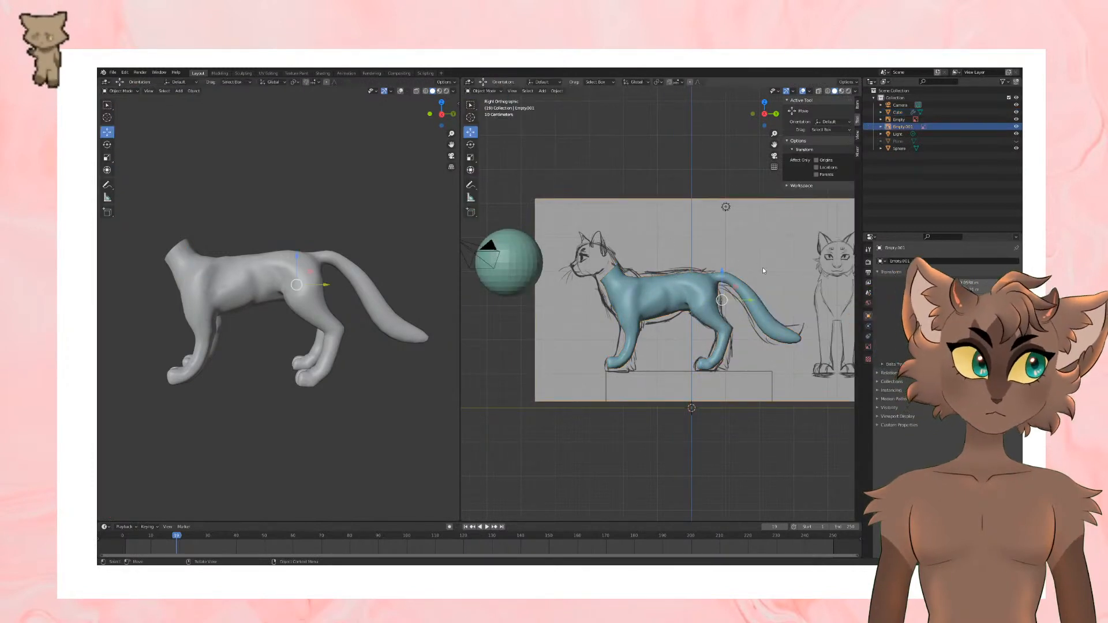
{"action": "key", "text": "s"}
{"action": "left_click", "coordinate": [742, 307]}
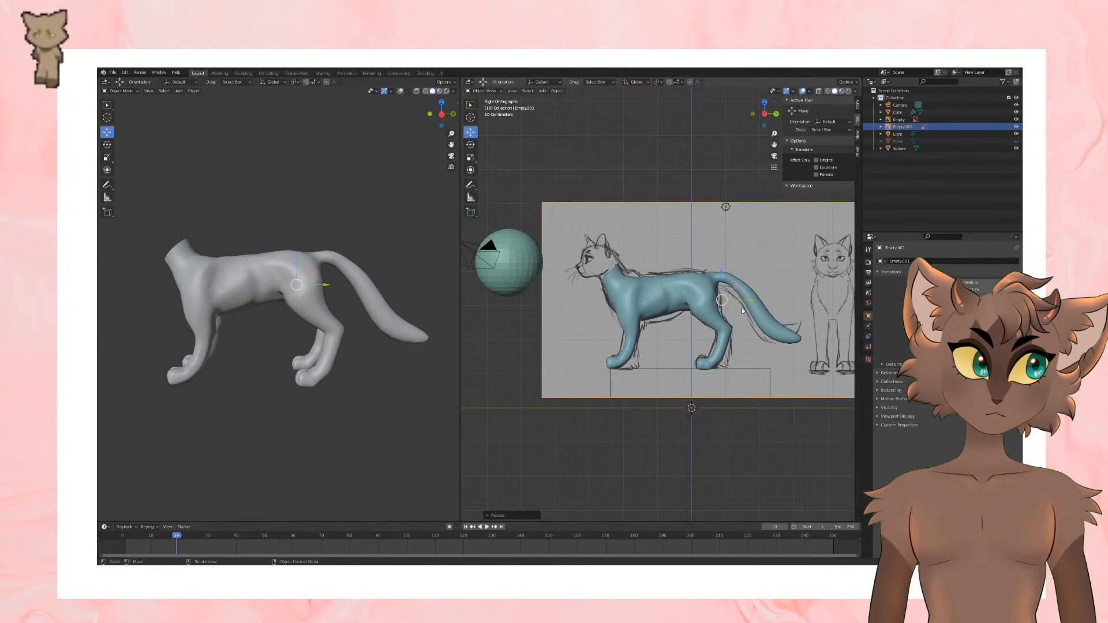
Step: Move the sphere onto the sketched head, scale it down to fit the skull and raise it slightly
{"action": "left_click", "coordinate": [670, 293]}
{"action": "left_click", "coordinate": [502, 271]}
{"action": "left_click_drag", "start_coordinate": [538, 263], "coordinate": [625, 263]}
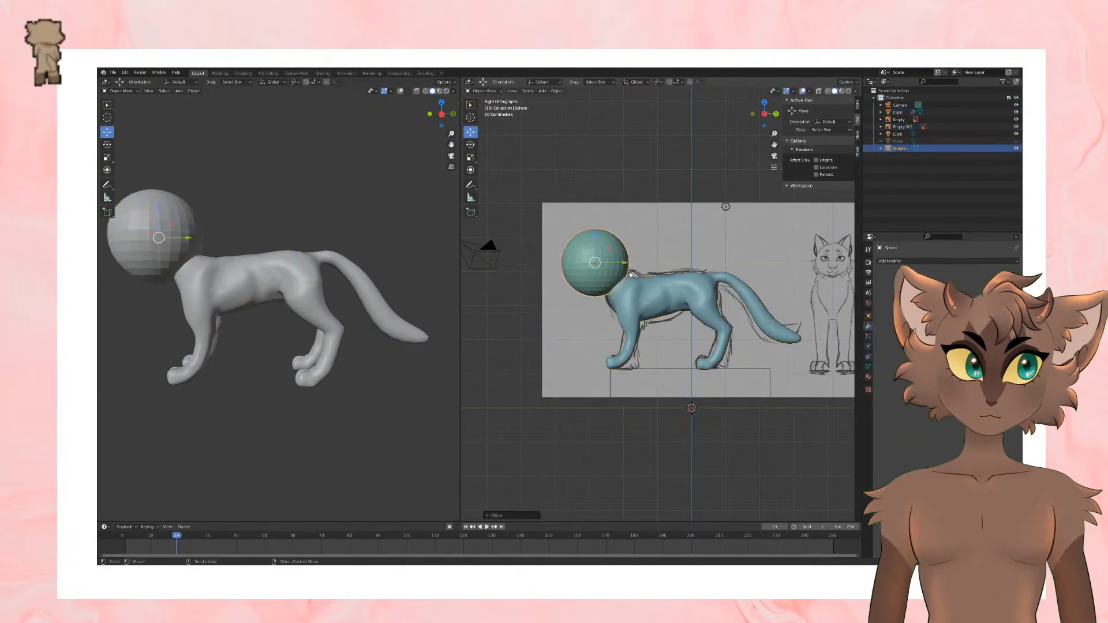
{"action": "right_click", "coordinate": [636, 264]}
{"action": "left_click", "coordinate": [635, 264]}
{"action": "key", "text": "s"}
{"action": "left_click", "coordinate": [638, 265]}
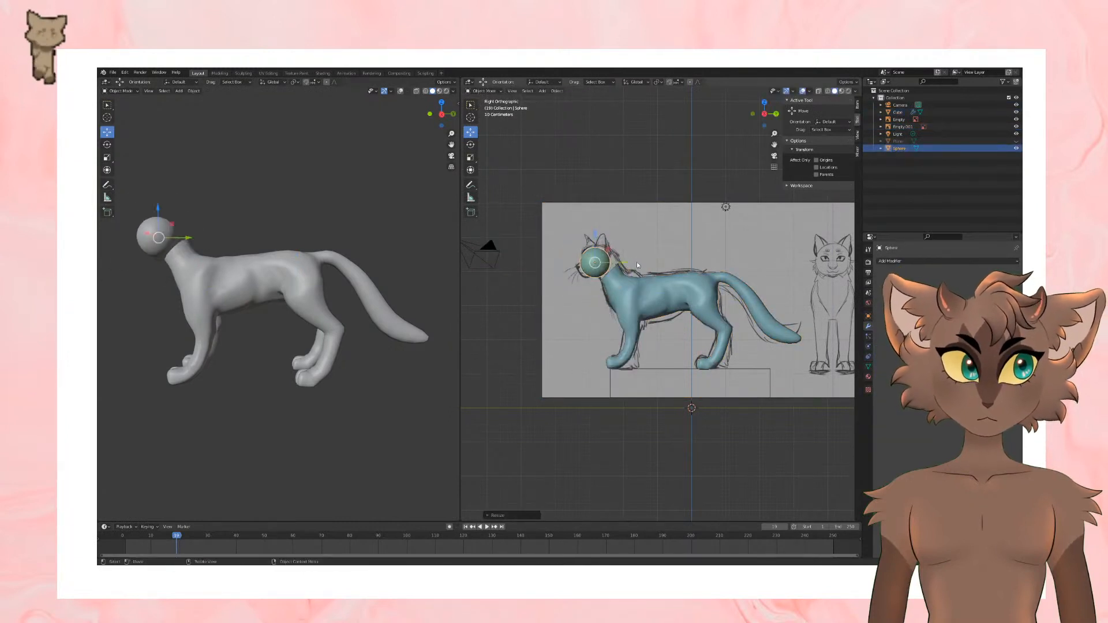
{"action": "left_click_drag", "start_coordinate": [591, 234], "coordinate": [591, 230]}
{"action": "scroll", "coordinate": [565, 246], "scroll_direction": "up", "scroll_amount": 5}
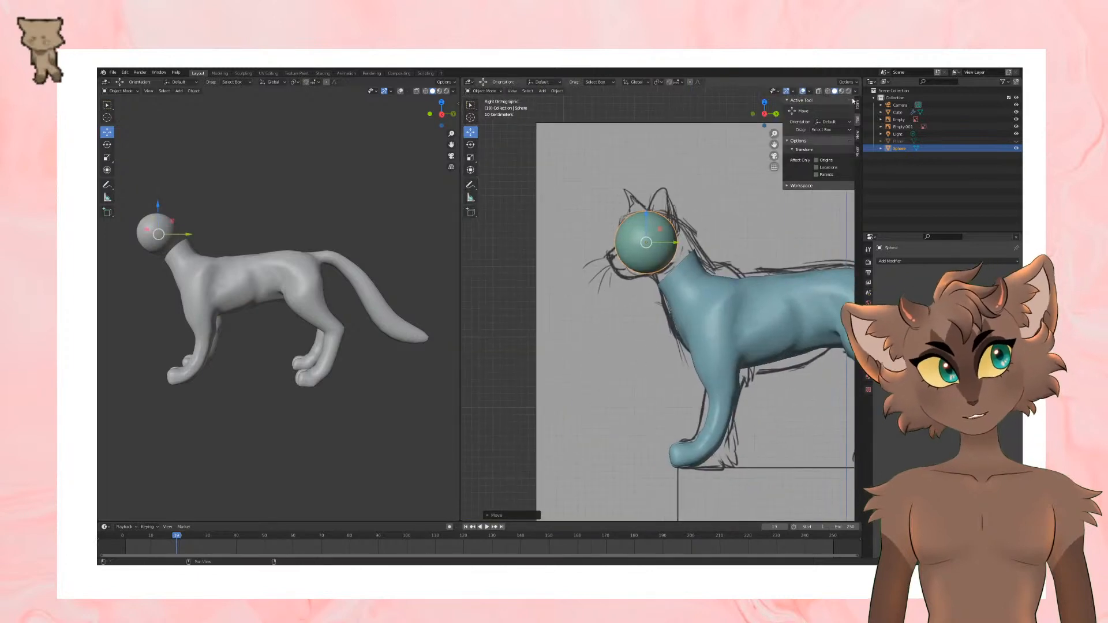
Step: Switch the head sphere to Sculpt Mode, then to Edit Mode, and subdivide its whole mesh twice
{"action": "left_click", "coordinate": [483, 91]}
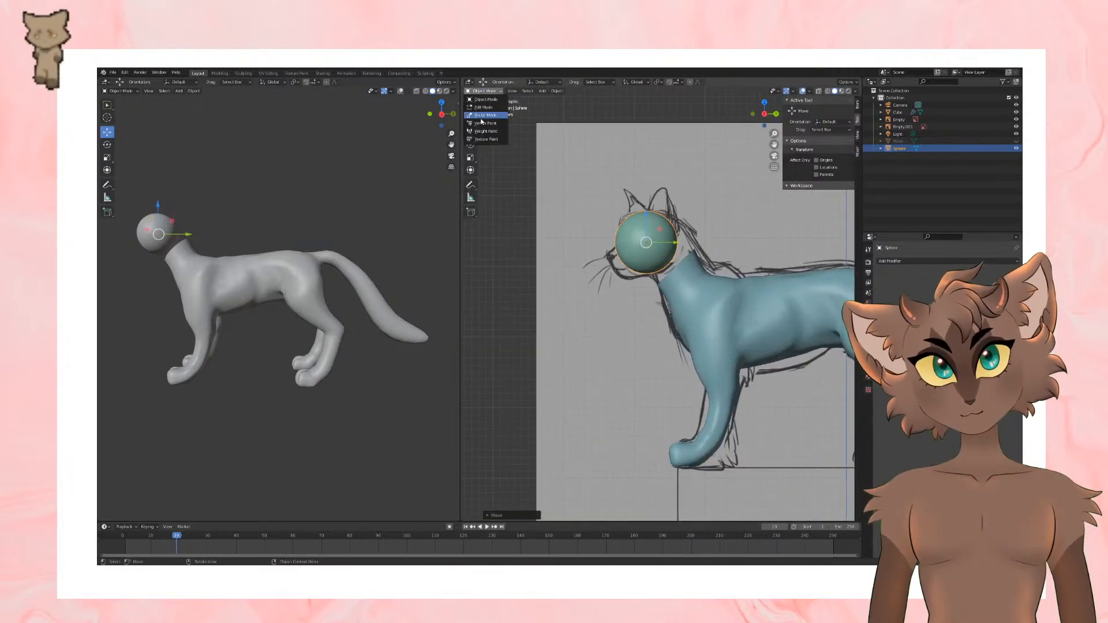
{"action": "left_click", "coordinate": [486, 115]}
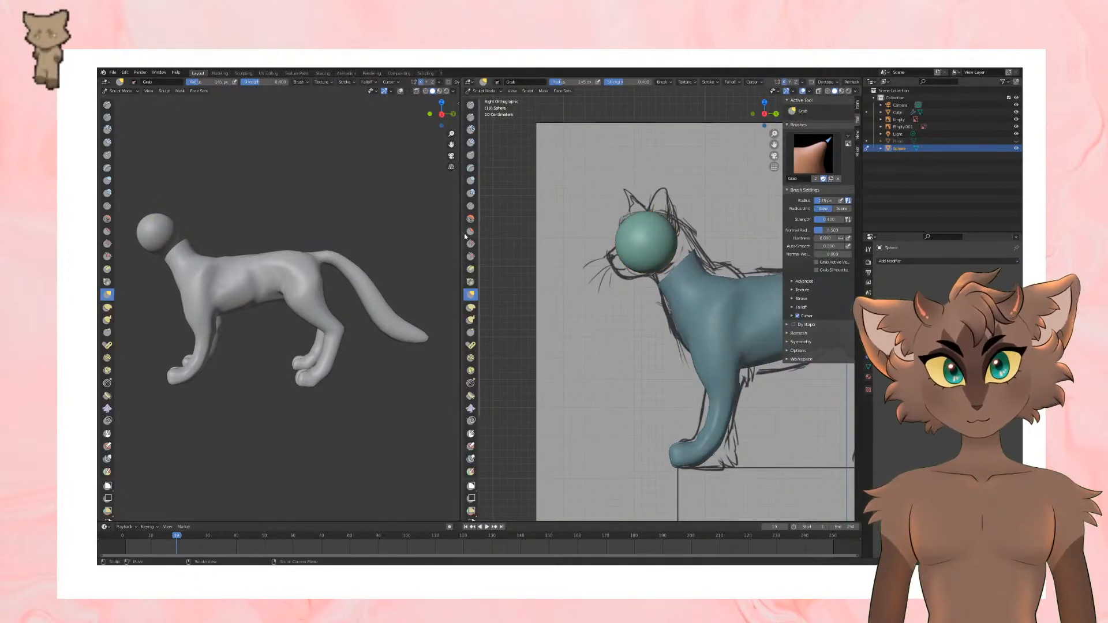
{"action": "scroll", "coordinate": [555, 252], "scroll_direction": "up", "scroll_amount": 1}
{"action": "middle_click_drag", "start_coordinate": [560, 251], "coordinate": [563, 318], "text": "shift"}
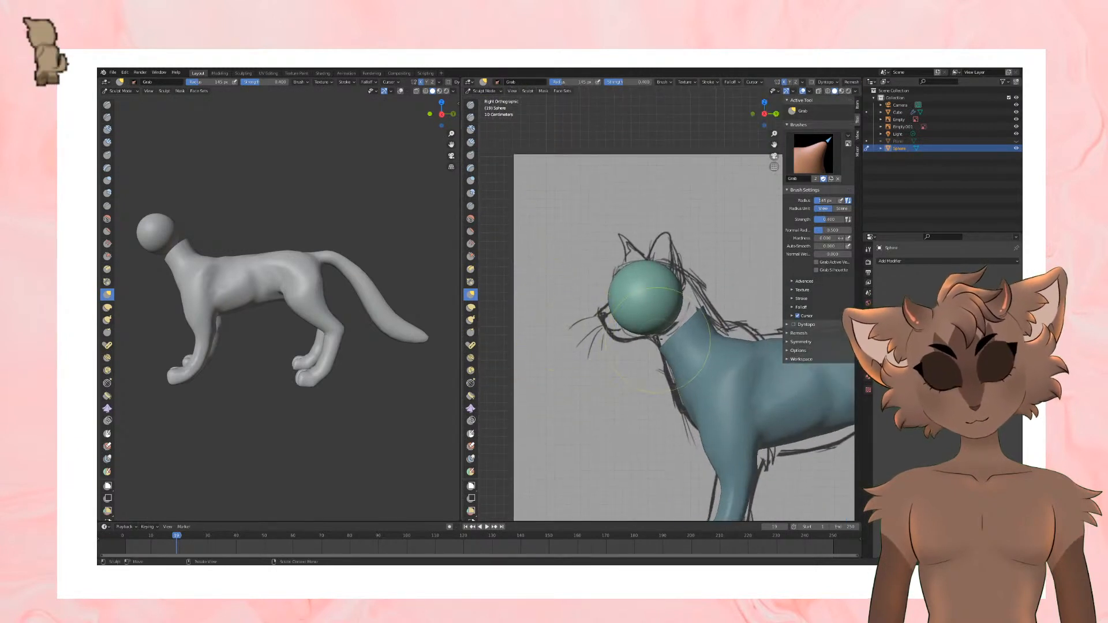
{"action": "key", "text": "Tab"}
{"action": "right_click", "coordinate": [668, 308]}
{"action": "left_click", "coordinate": [655, 328]}
{"action": "right_click", "coordinate": [662, 312]}
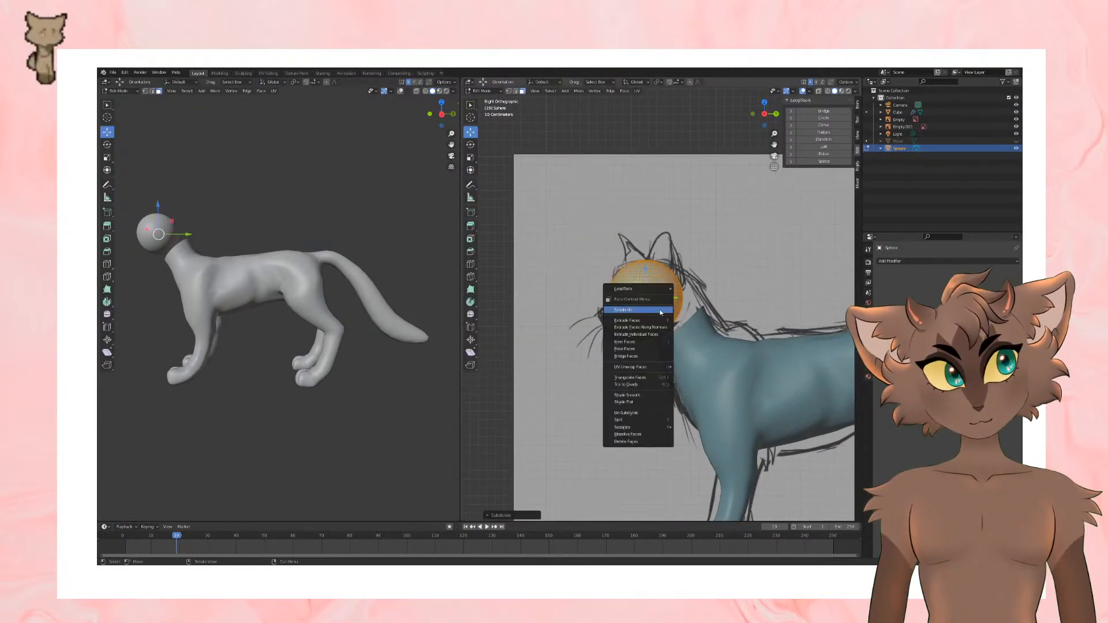
{"action": "left_click", "coordinate": [661, 312]}
Step: Back in Sculpt Mode, grab the sphere's lower front outward into a muzzle following the side sketch
{"action": "key", "text": "Tab"}
{"action": "middle_click_drag", "start_coordinate": [561, 317], "coordinate": [595, 309], "text": "shift"}
{"action": "scroll", "coordinate": [626, 338], "scroll_direction": "up", "scroll_amount": 1}
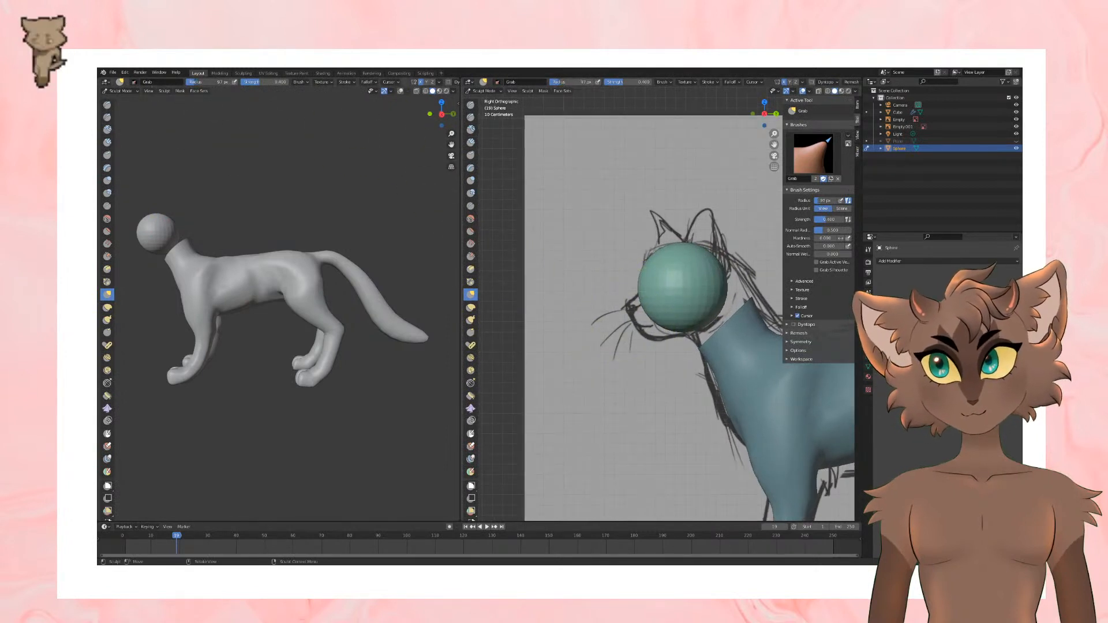
{"action": "left_click_drag", "start_coordinate": [639, 304], "coordinate": [636, 305]}
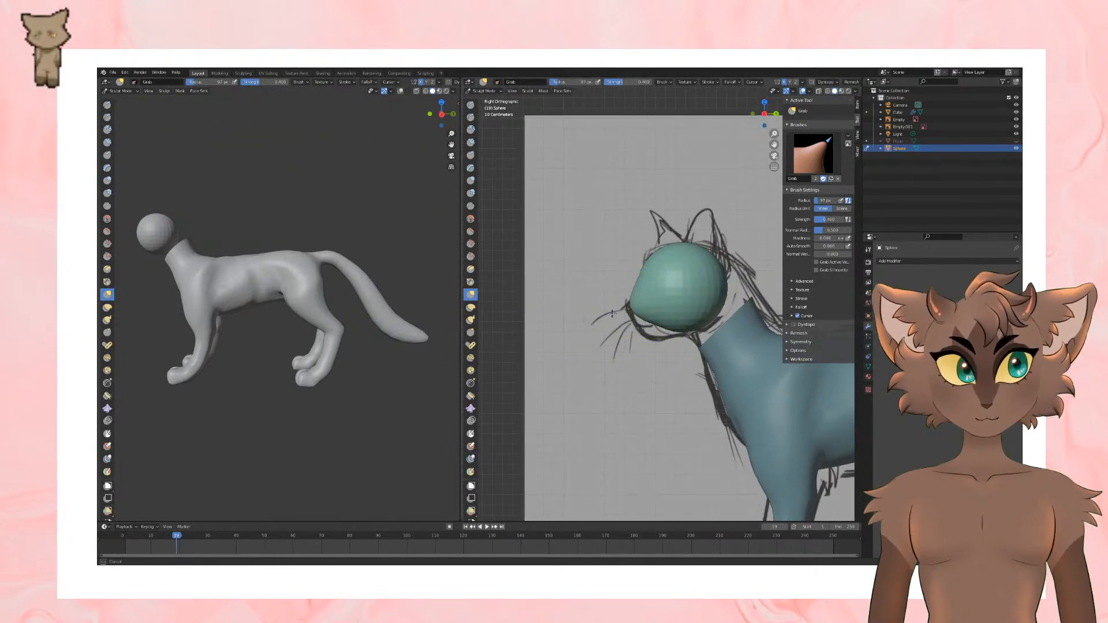
{"action": "middle_click_drag", "start_coordinate": [613, 314], "coordinate": [640, 247]}
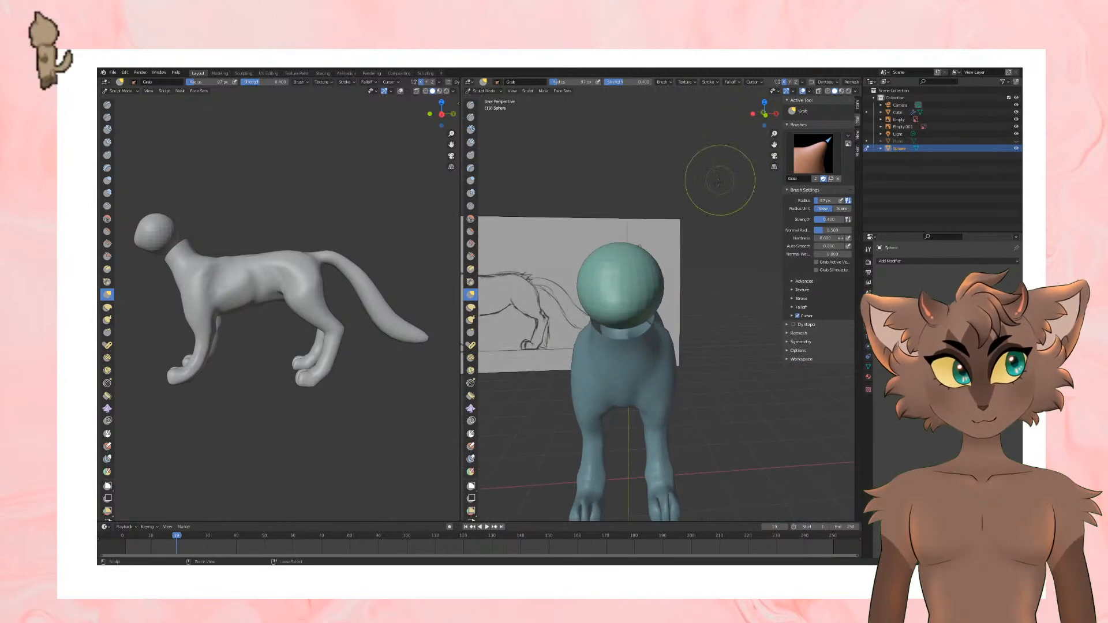
{"action": "key", "text": "KP_3"}
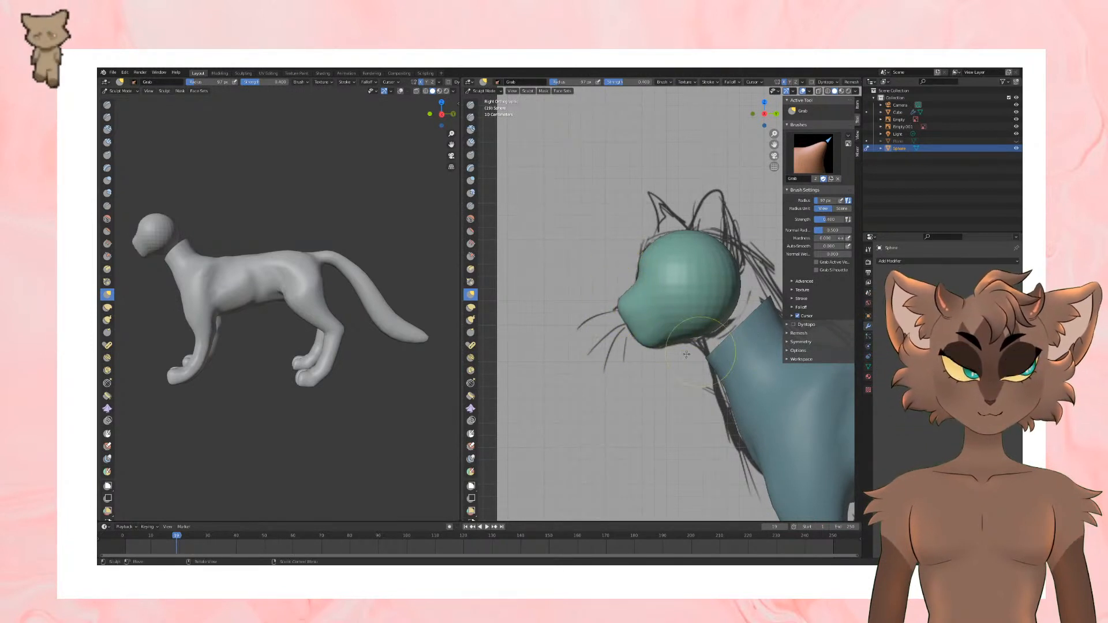
{"action": "middle_click_drag", "start_coordinate": [634, 336], "coordinate": [722, 345]}
{"action": "key", "text": "KP_3"}
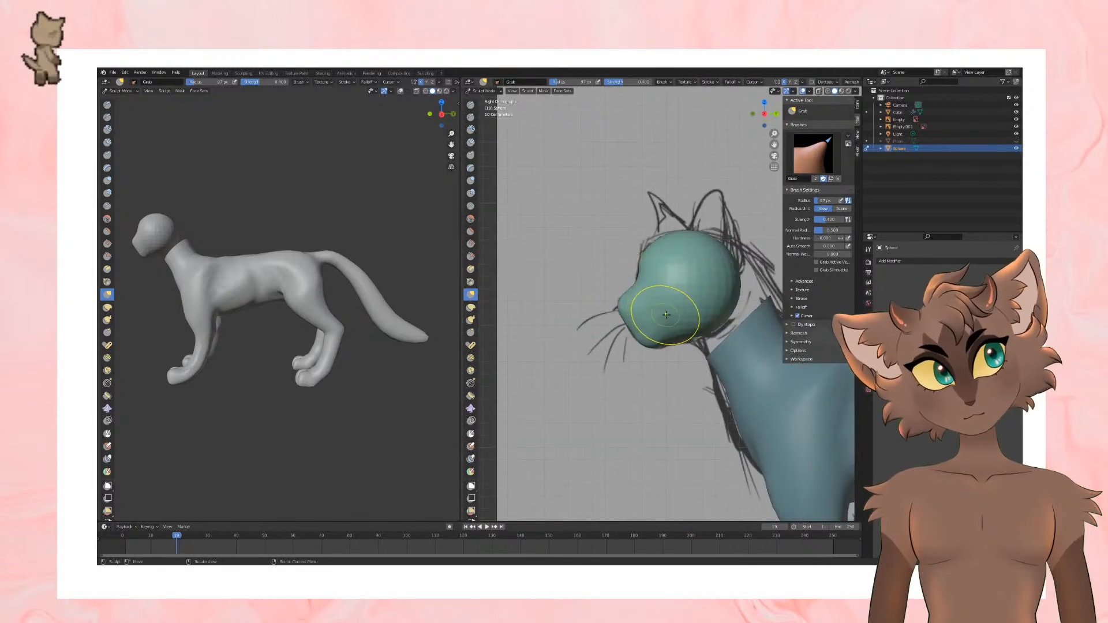
Step: Try to pull both sides of the head outward with the Grab brush, undo it and return to the side view
{"action": "middle_click_drag", "start_coordinate": [681, 334], "coordinate": [710, 308]}
{"action": "left_click_drag", "start_coordinate": [711, 308], "coordinate": [693, 356]}
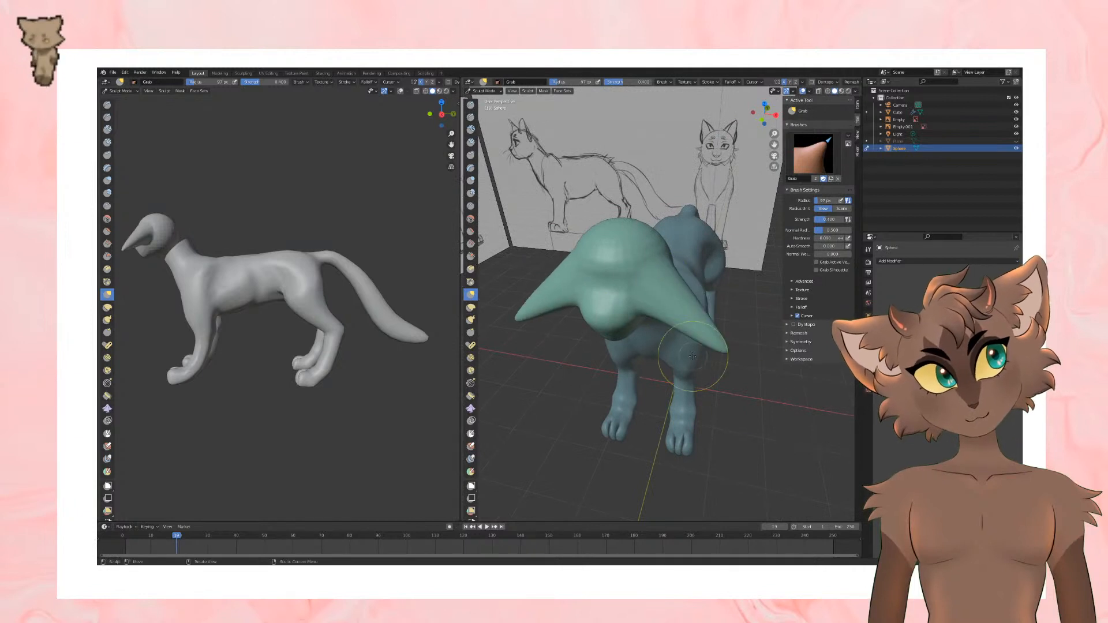
{"action": "key", "text": "ctrl+z"}
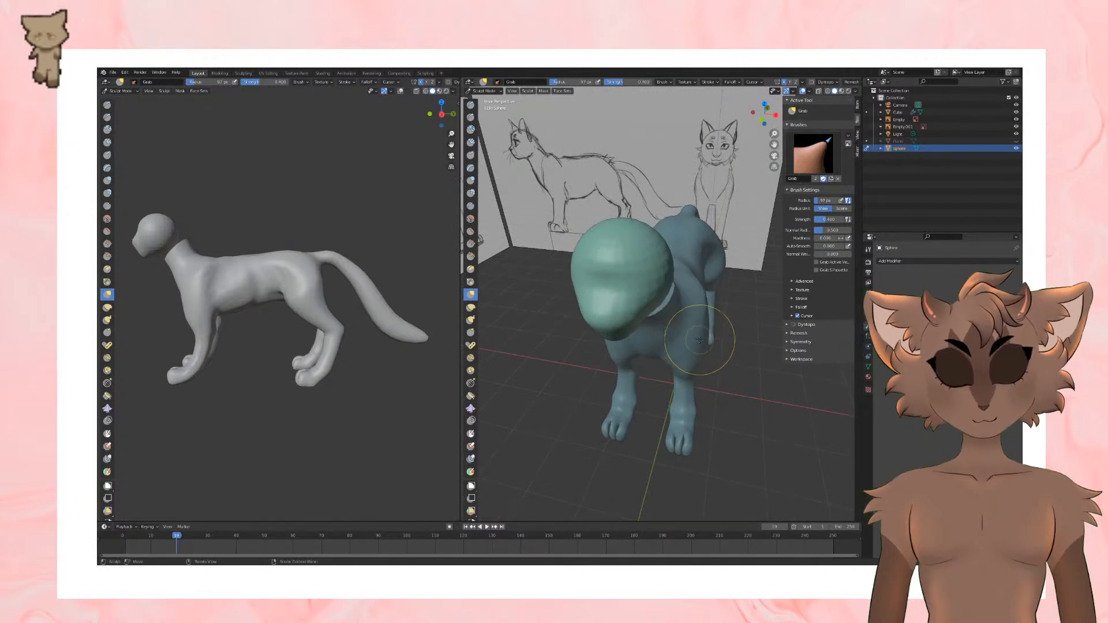
{"action": "key", "text": "KP_3"}
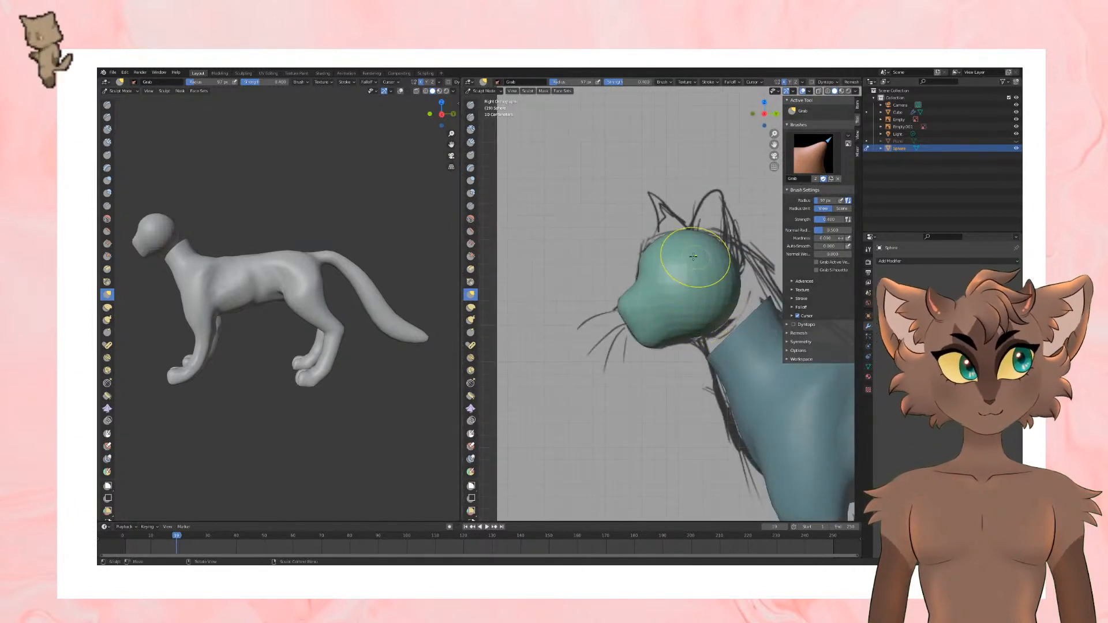
Step: Refine the brow, the sides of the muzzle and the chin with the Grab brush, checking against the side sketch
{"action": "left_click_drag", "start_coordinate": [645, 267], "coordinate": [638, 256]}
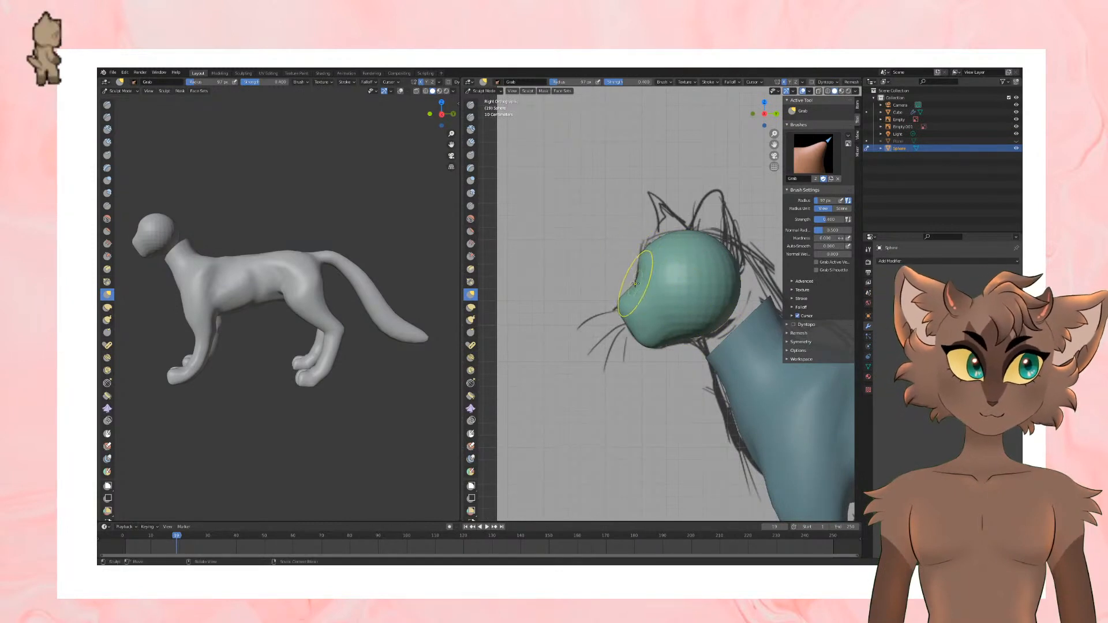
{"action": "middle_click_drag", "start_coordinate": [655, 293], "coordinate": [638, 309]}
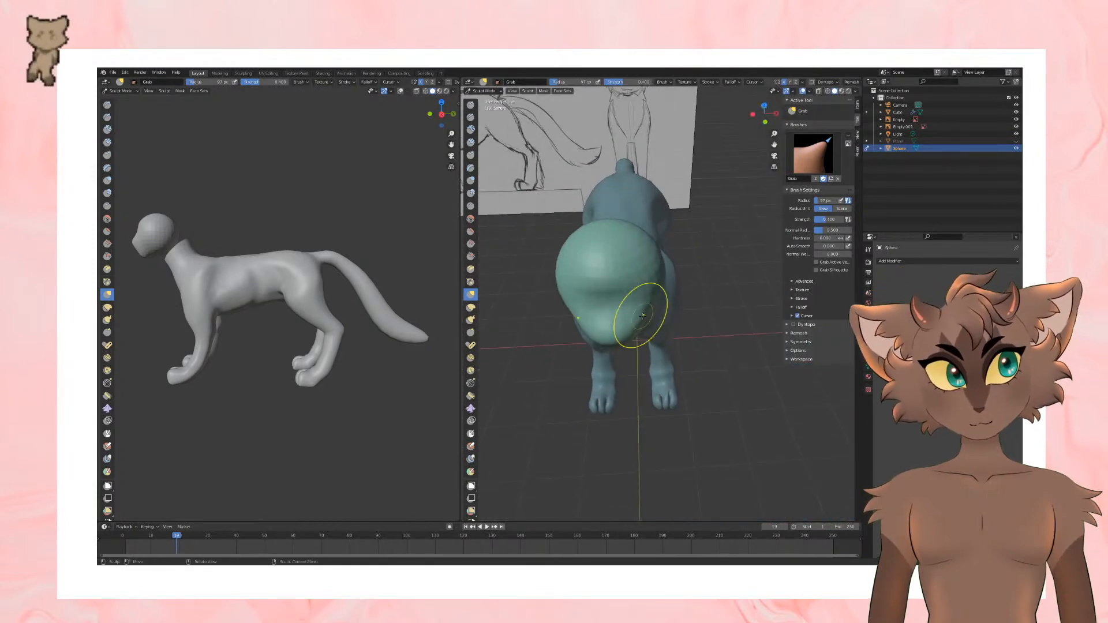
{"action": "left_click_drag", "start_coordinate": [638, 310], "coordinate": [636, 311]}
{"action": "middle_click_drag", "start_coordinate": [687, 313], "coordinate": [678, 278]}
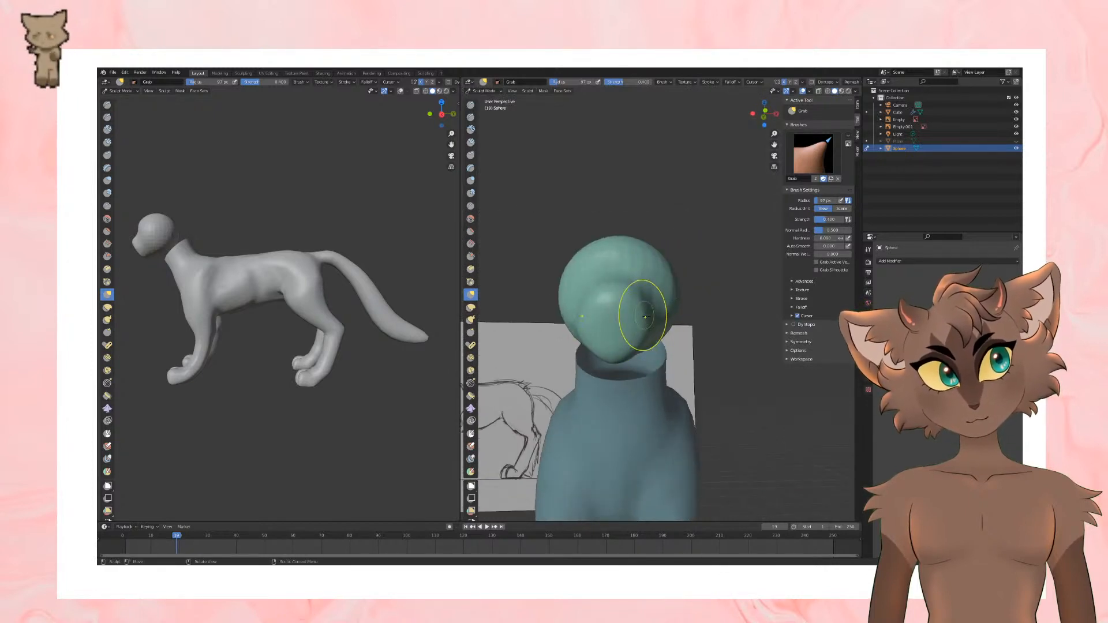
{"action": "mouse_move", "coordinate": [679, 363]}
{"action": "middle_mouse_down"}
{"action": "mouse_move", "coordinate": [741, 365]}
{"action": "mouse_move", "coordinate": [573, 344]}
{"action": "middle_mouse_up"}
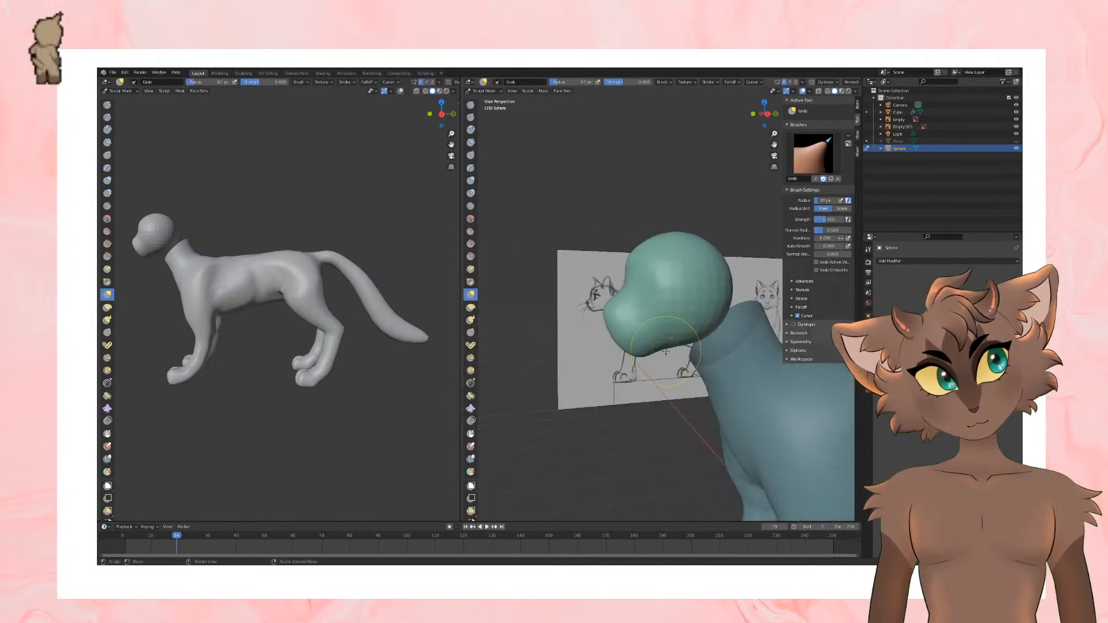
{"action": "middle_click_drag", "start_coordinate": [666, 351], "coordinate": [651, 345]}
{"action": "key", "text": "KP_3"}
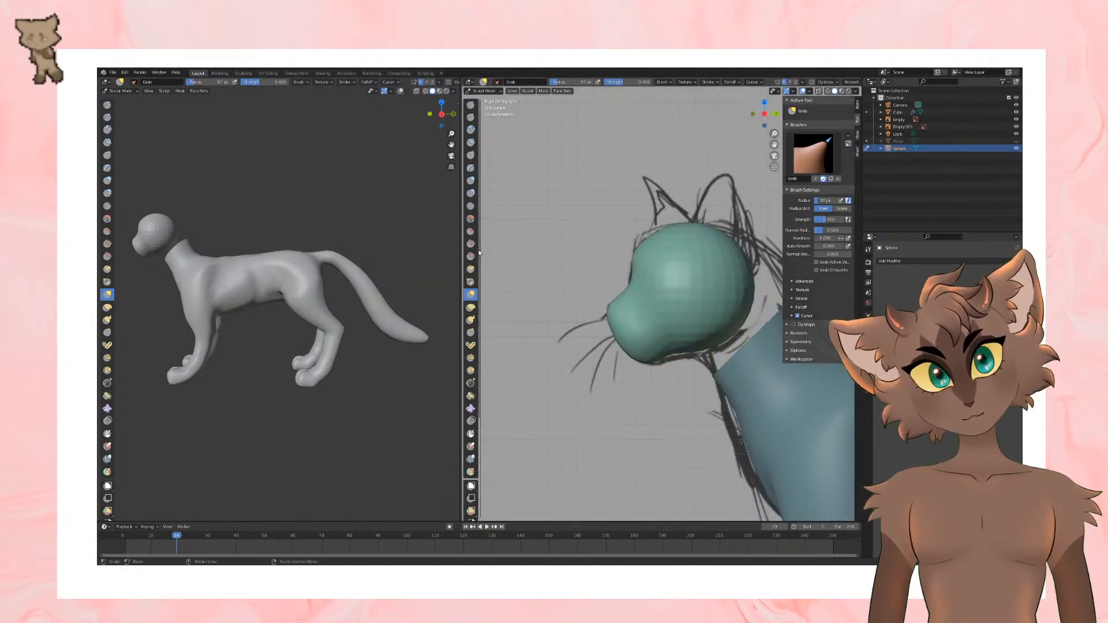
Step: Smooth the surface of the whole head with an enlarged Smooth brush
{"action": "left_click", "coordinate": [470, 218]}
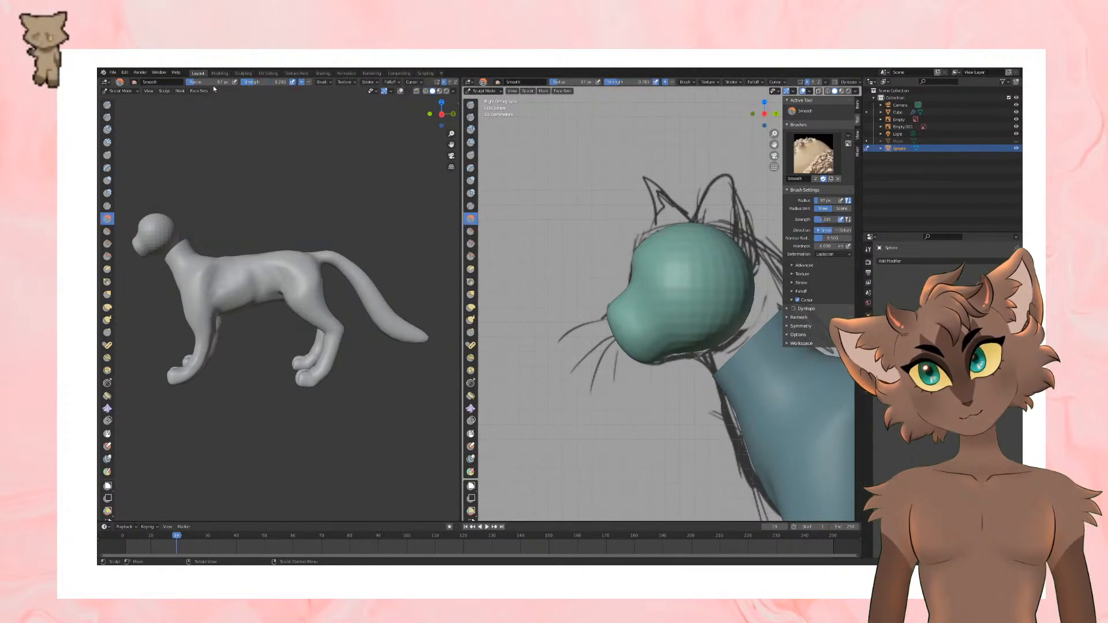
{"action": "left_click_drag", "start_coordinate": [636, 301], "coordinate": [636, 312]}
{"action": "left_click_drag", "start_coordinate": [750, 275], "coordinate": [661, 262]}
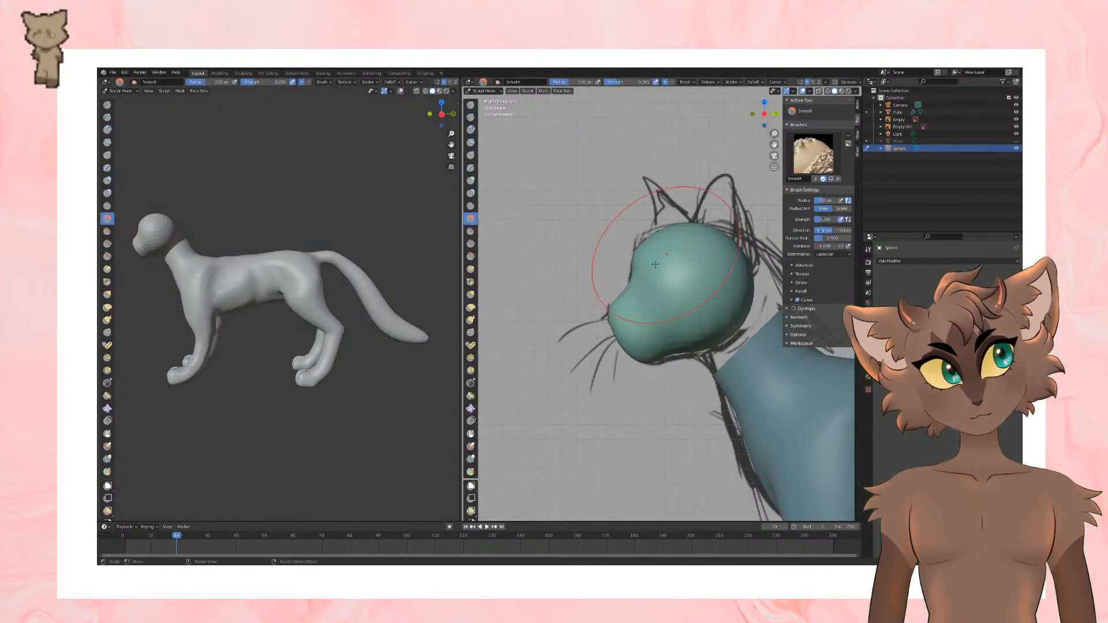
{"action": "middle_click_drag", "start_coordinate": [612, 269], "coordinate": [652, 280]}
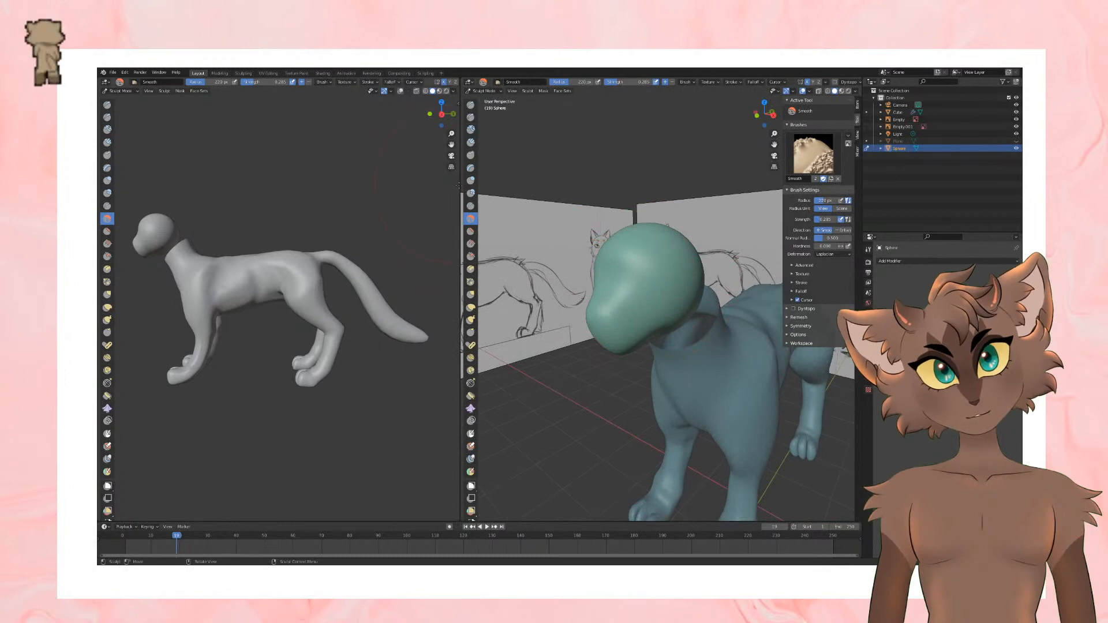
Step: Reshape the muzzle, the chin and the underside of the jaw with a large Grab brush
{"action": "left_click", "coordinate": [108, 104]}
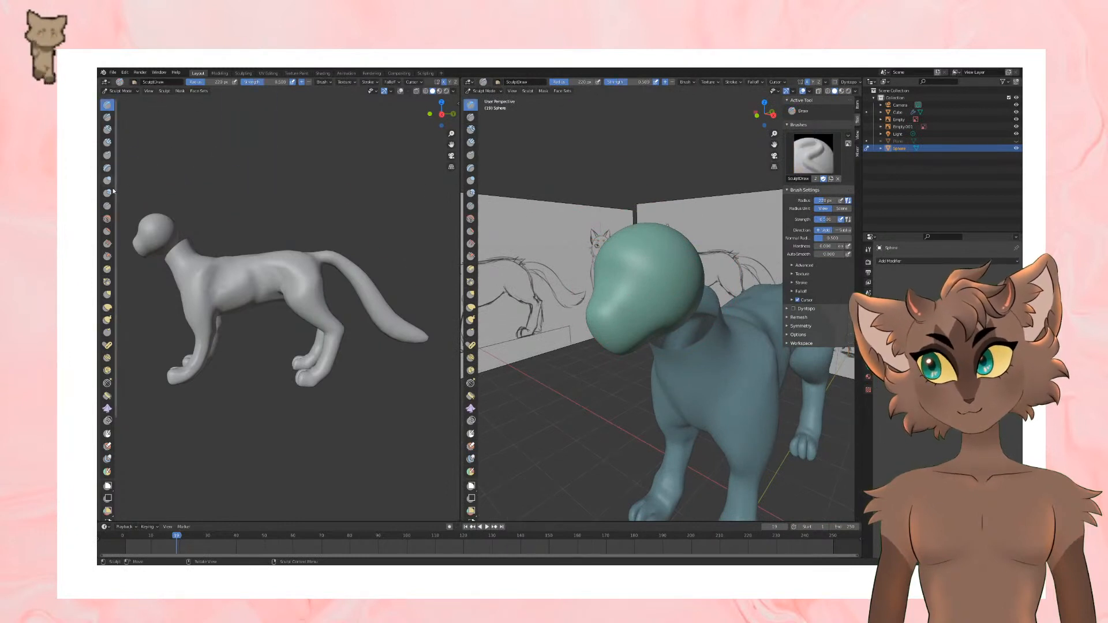
{"action": "left_click", "coordinate": [107, 295]}
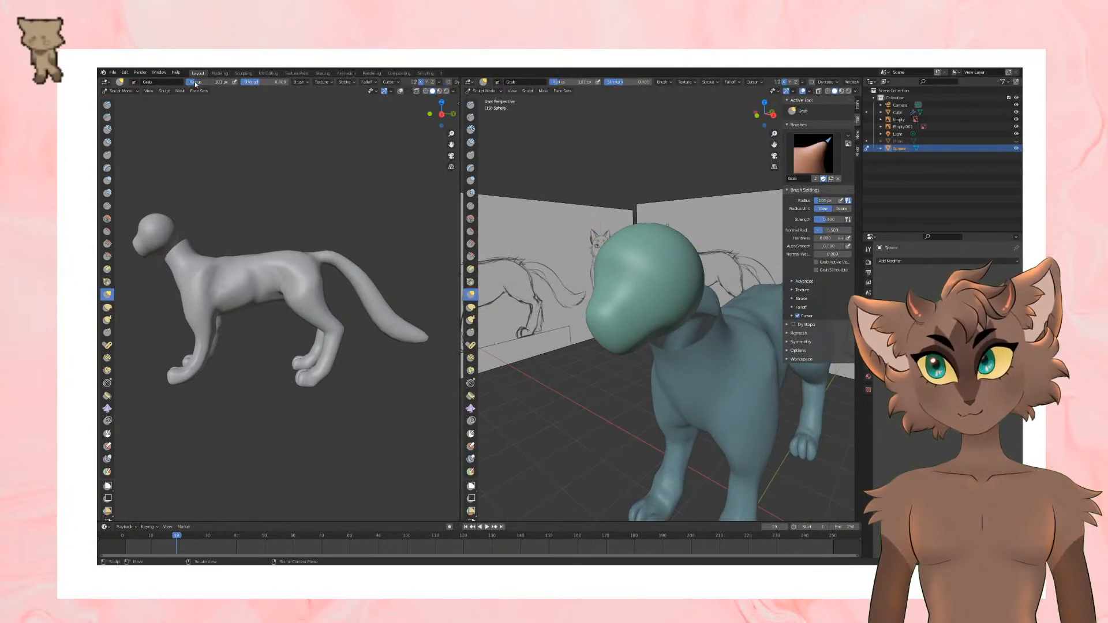
{"action": "middle_click_drag", "start_coordinate": [589, 305], "coordinate": [631, 309]}
{"action": "left_click_drag", "start_coordinate": [631, 311], "coordinate": [637, 310]}
{"action": "mouse_move", "coordinate": [639, 310]}
{"action": "middle_mouse_down"}
{"action": "mouse_move", "coordinate": [643, 273]}
{"action": "mouse_move", "coordinate": [576, 260]}
{"action": "mouse_move", "coordinate": [620, 292]}
{"action": "middle_mouse_up"}
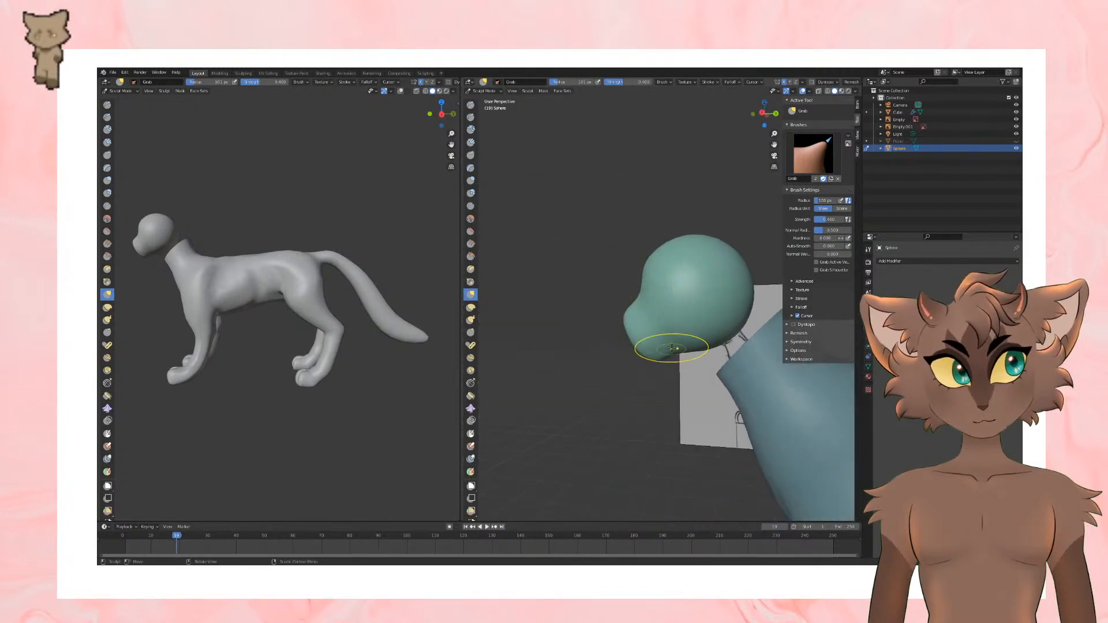
{"action": "mouse_move", "coordinate": [672, 348]}
{"action": "middle_mouse_down"}
{"action": "mouse_move", "coordinate": [699, 344]}
{"action": "mouse_move", "coordinate": [648, 329]}
{"action": "mouse_move", "coordinate": [721, 341]}
{"action": "middle_mouse_up"}
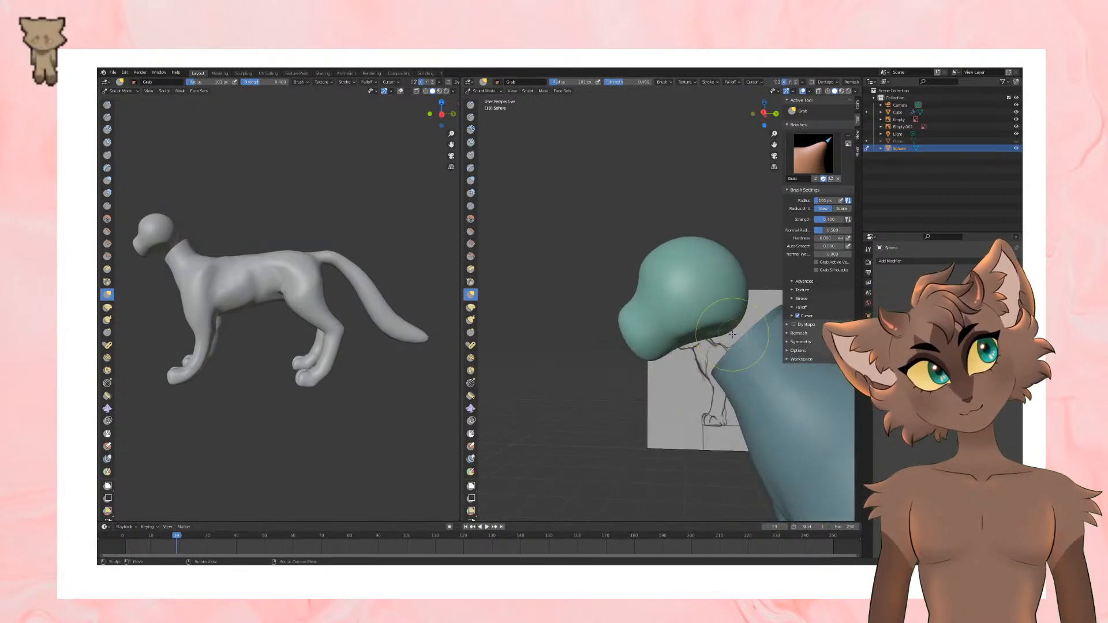
{"action": "mouse_move", "coordinate": [647, 363]}
{"action": "middle_mouse_down"}
{"action": "mouse_move", "coordinate": [668, 325]}
{"action": "mouse_move", "coordinate": [688, 322]}
{"action": "mouse_move", "coordinate": [629, 279]}
{"action": "middle_mouse_up"}
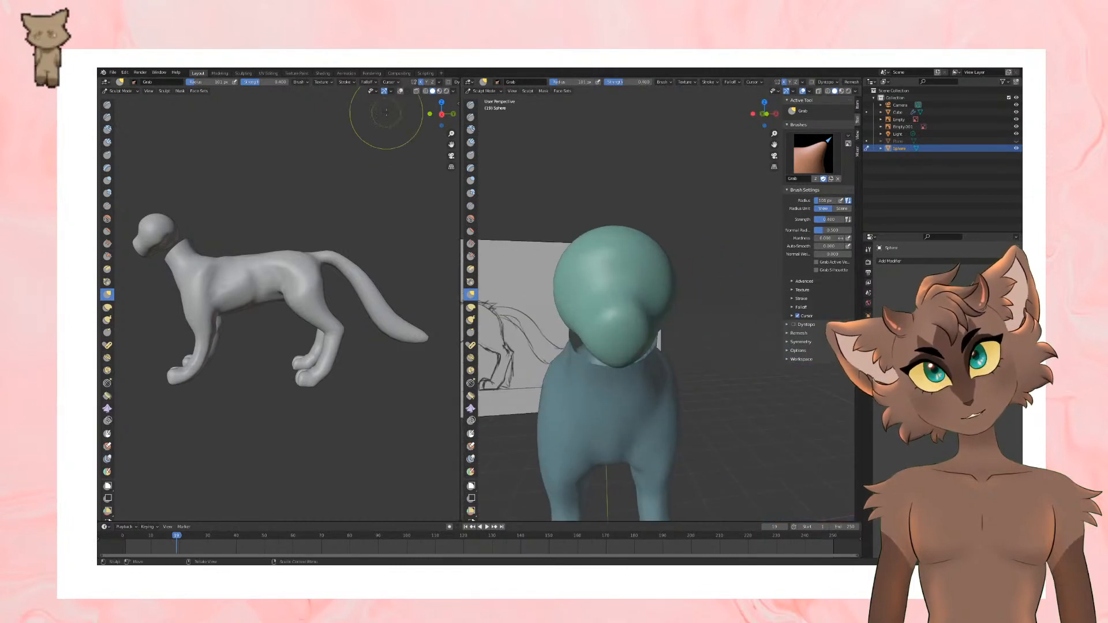
Step: Carve two mirrored eye sockets above the muzzle with a small subtracting Draw Sharp brush
{"action": "left_click", "coordinate": [107, 117]}
{"action": "left_click_drag", "start_coordinate": [216, 81], "coordinate": [211, 81]}
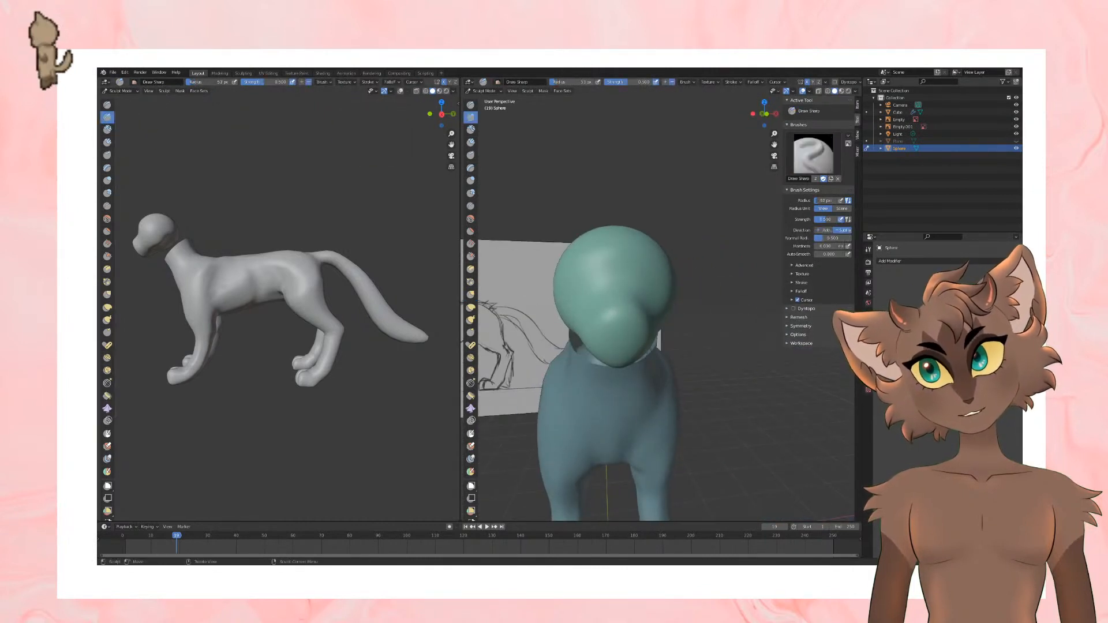
{"action": "scroll", "coordinate": [588, 209], "scroll_direction": "up", "scroll_amount": 2}
{"action": "scroll", "coordinate": [664, 231], "scroll_direction": "down", "scroll_amount": 2}
{"action": "middle_click_drag", "start_coordinate": [713, 244], "coordinate": [731, 268]}
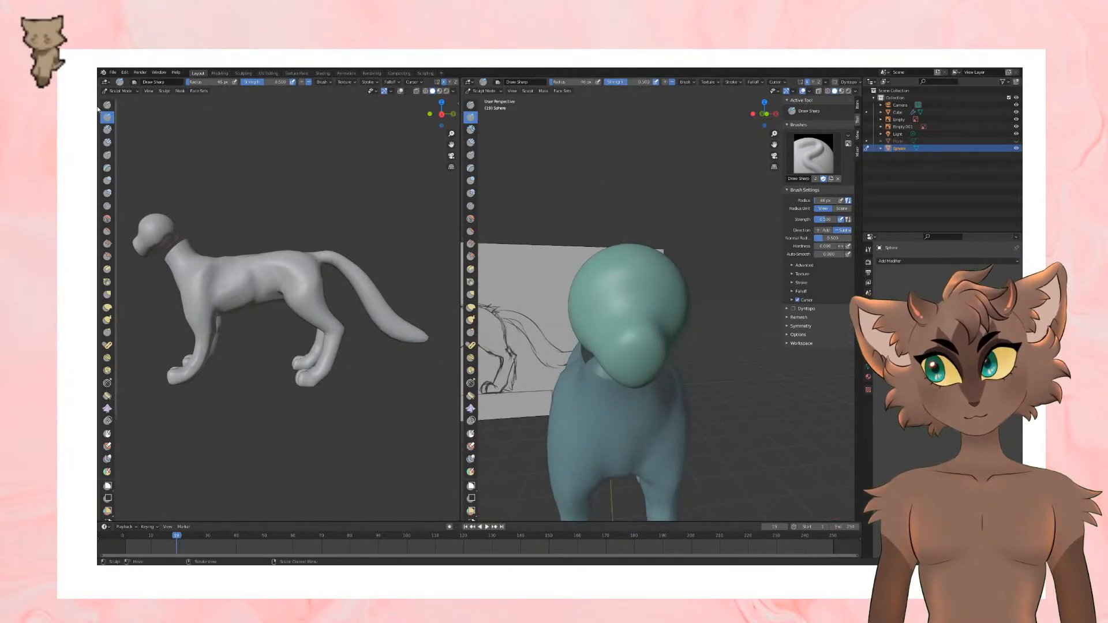
{"action": "left_click_drag", "start_coordinate": [664, 301], "coordinate": [654, 298]}
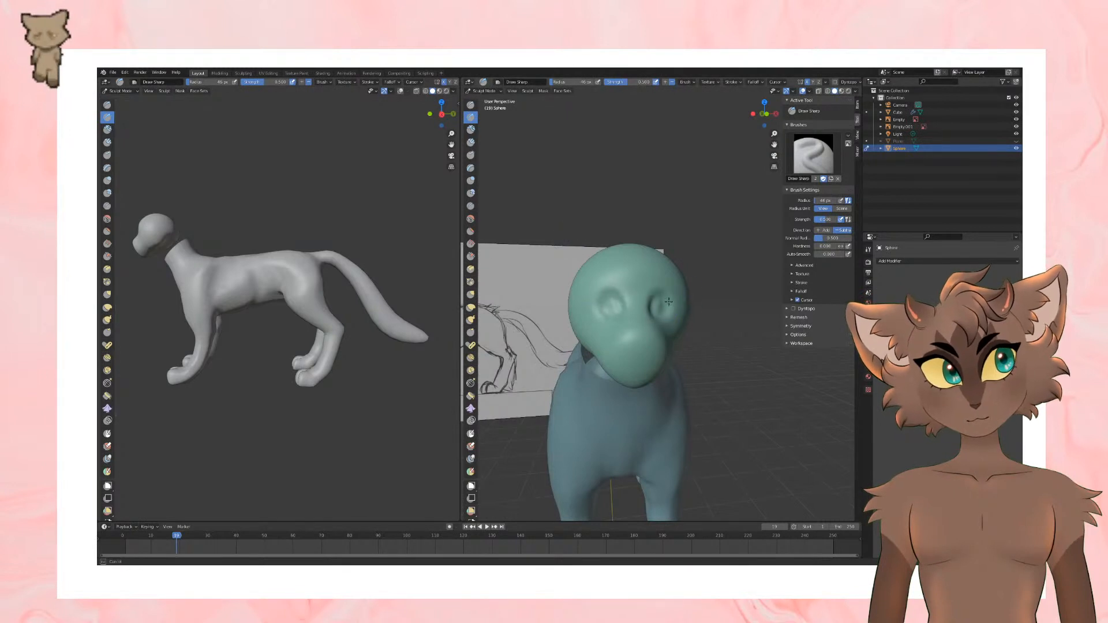
Step: Widen and deepen the eye sockets with the Draw Sharp brush in the front view, checking their depth from the side
{"action": "key", "text": "KP_3"}
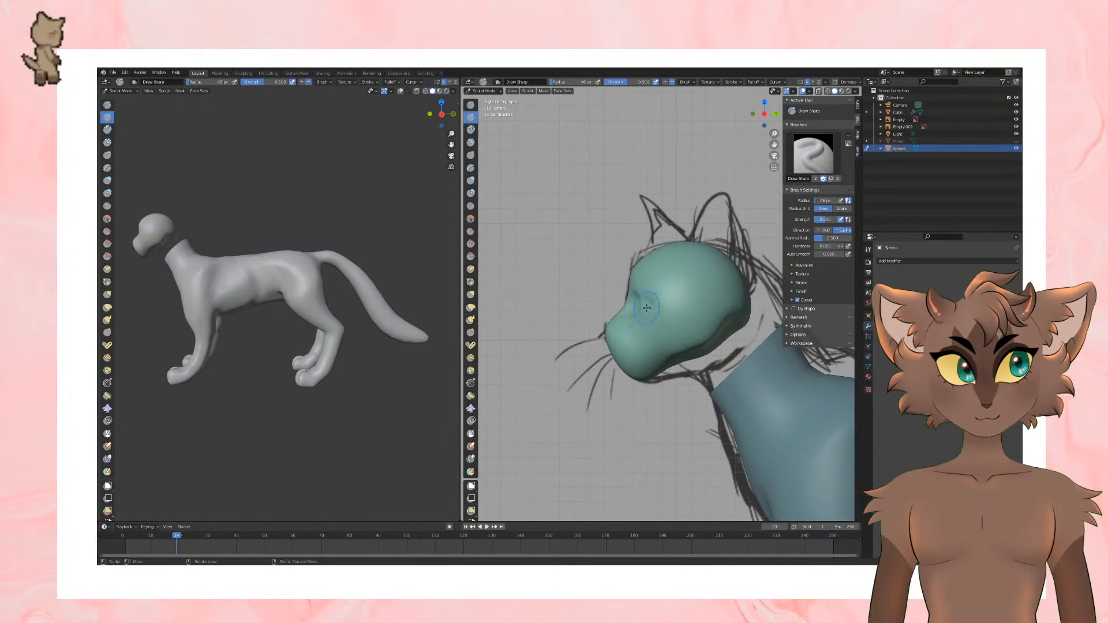
{"action": "key", "text": "KP_1"}
{"action": "mouse_move", "coordinate": [664, 298]}
{"action": "left_mouse_down"}
{"action": "mouse_move", "coordinate": [673, 301]}
{"action": "mouse_move", "coordinate": [657, 312]}
{"action": "mouse_move", "coordinate": [657, 300]}
{"action": "left_mouse_up"}
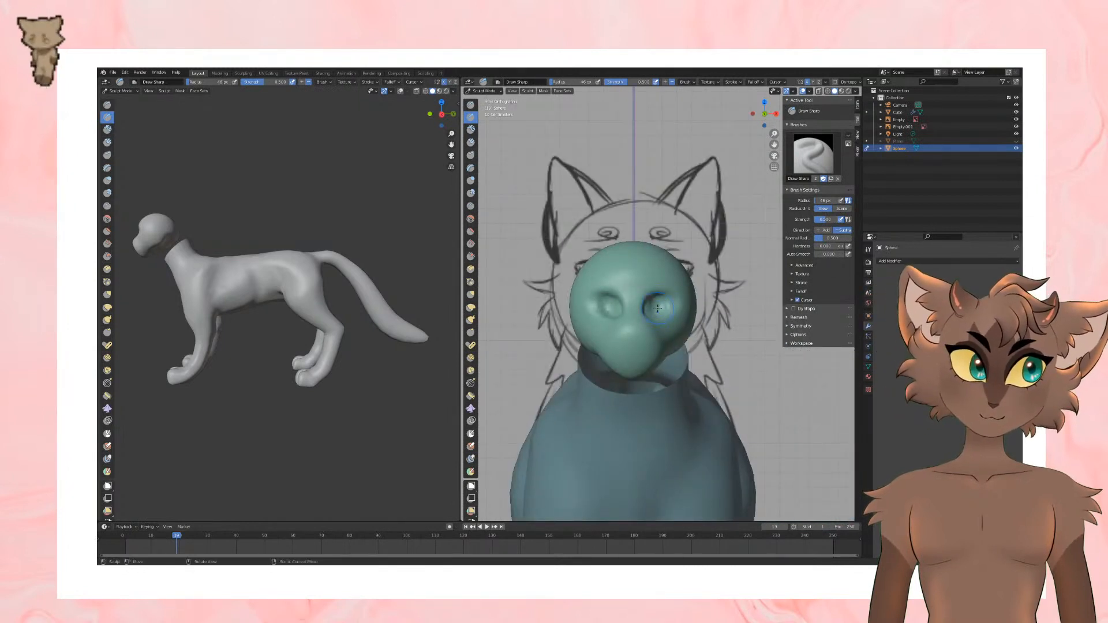
{"action": "left_click_drag", "start_coordinate": [648, 301], "coordinate": [677, 298]}
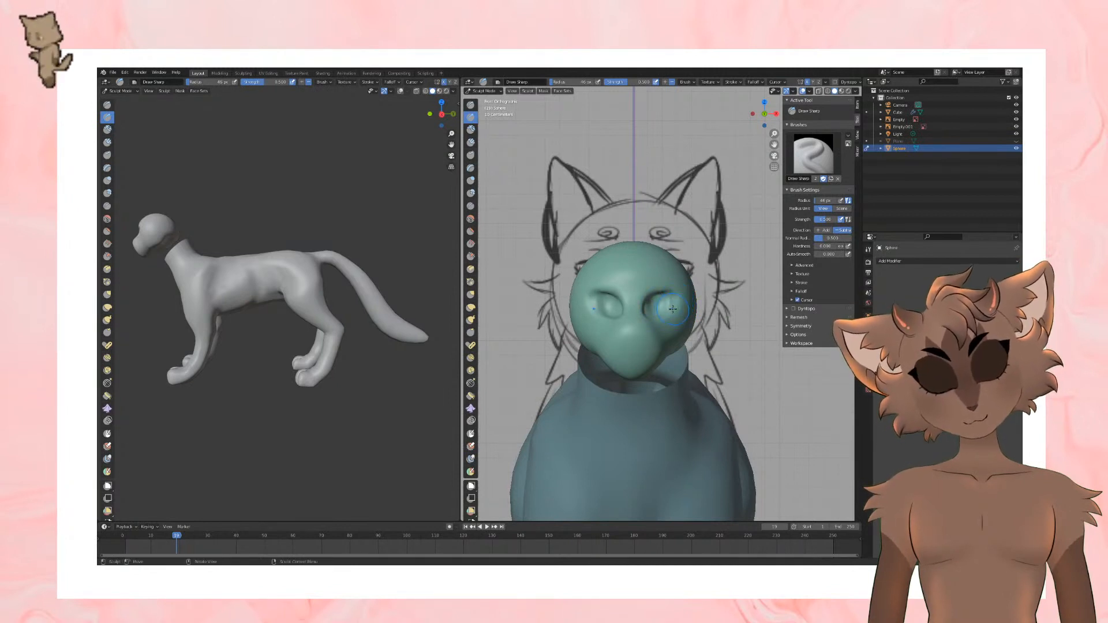
{"action": "mouse_move", "coordinate": [670, 297]}
{"action": "left_mouse_down"}
{"action": "mouse_move", "coordinate": [658, 315]}
{"action": "mouse_move", "coordinate": [651, 302]}
{"action": "left_mouse_up"}
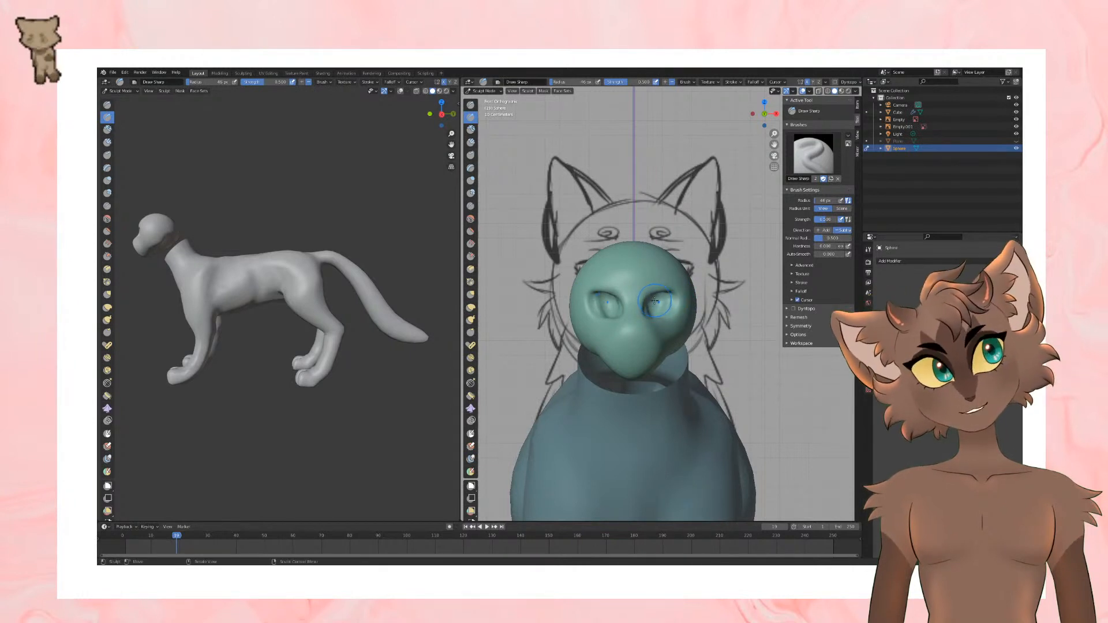
{"action": "left_click_drag", "start_coordinate": [655, 300], "coordinate": [649, 313]}
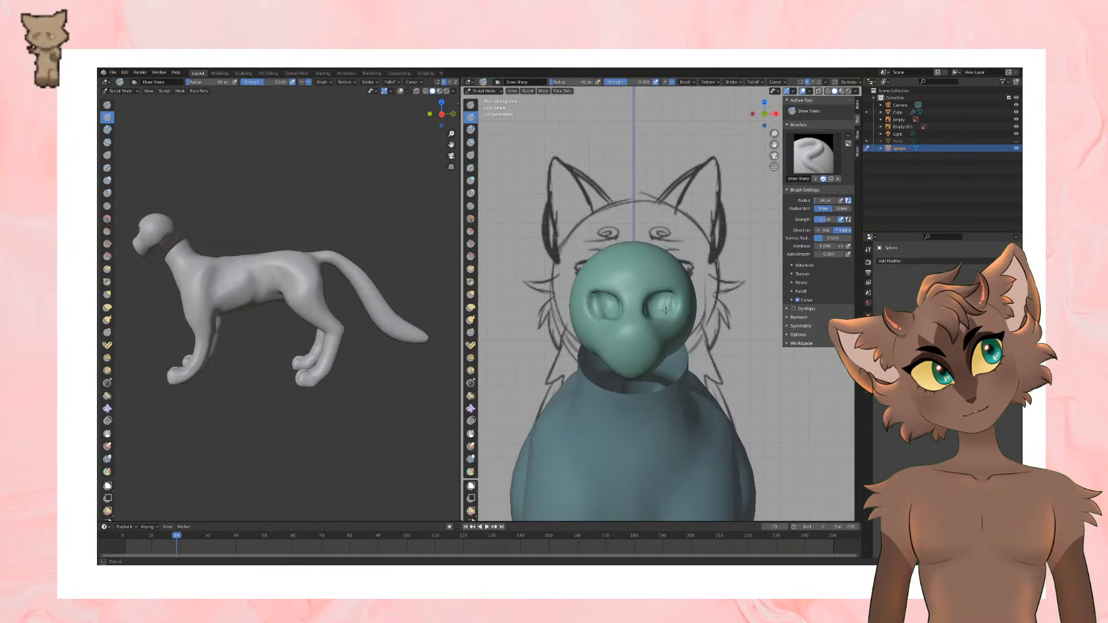
Step: Soften the edges of the carved eye sockets with the Smooth brush and check them in the front view
{"action": "left_click", "coordinate": [470, 218]}
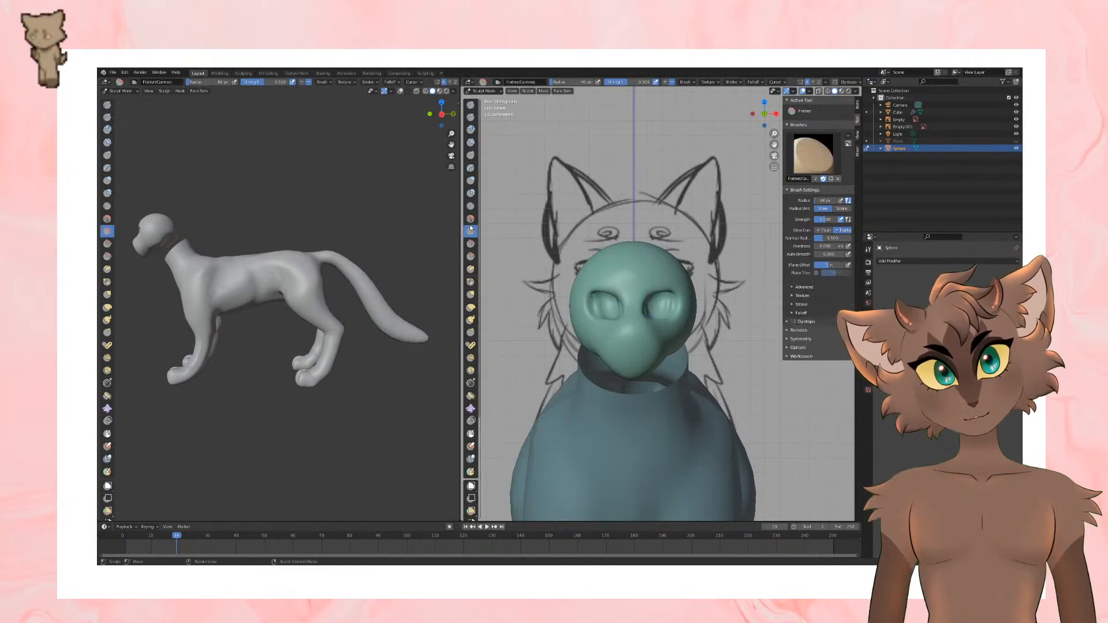
{"action": "left_click_drag", "start_coordinate": [669, 292], "coordinate": [668, 295]}
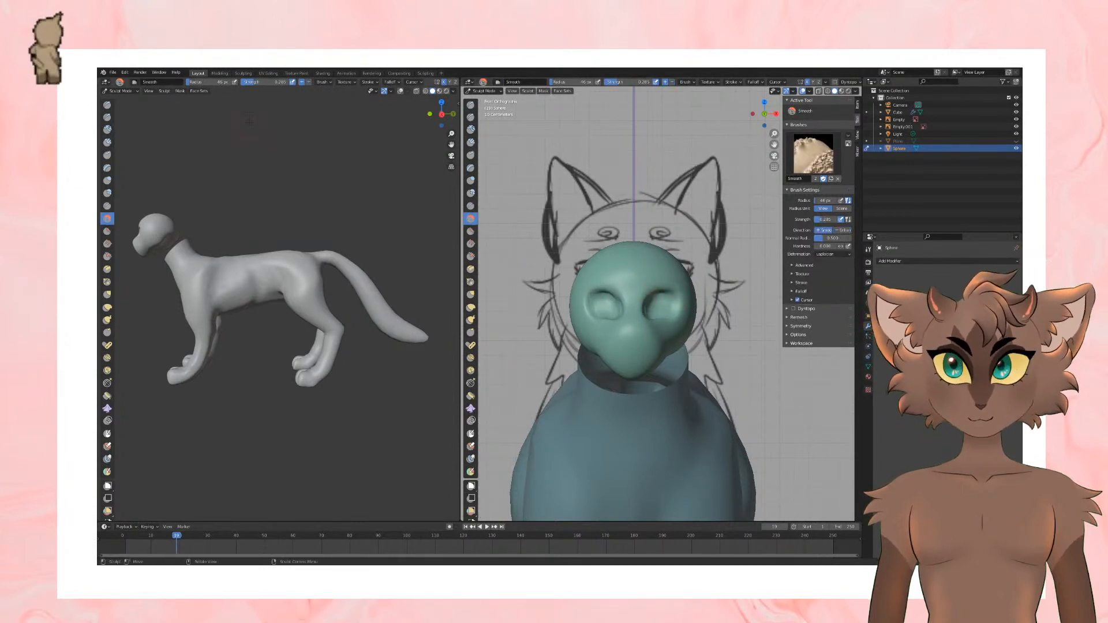
{"action": "middle_click_drag", "start_coordinate": [640, 259], "coordinate": [631, 264]}
{"action": "key", "text": "KP_1"}
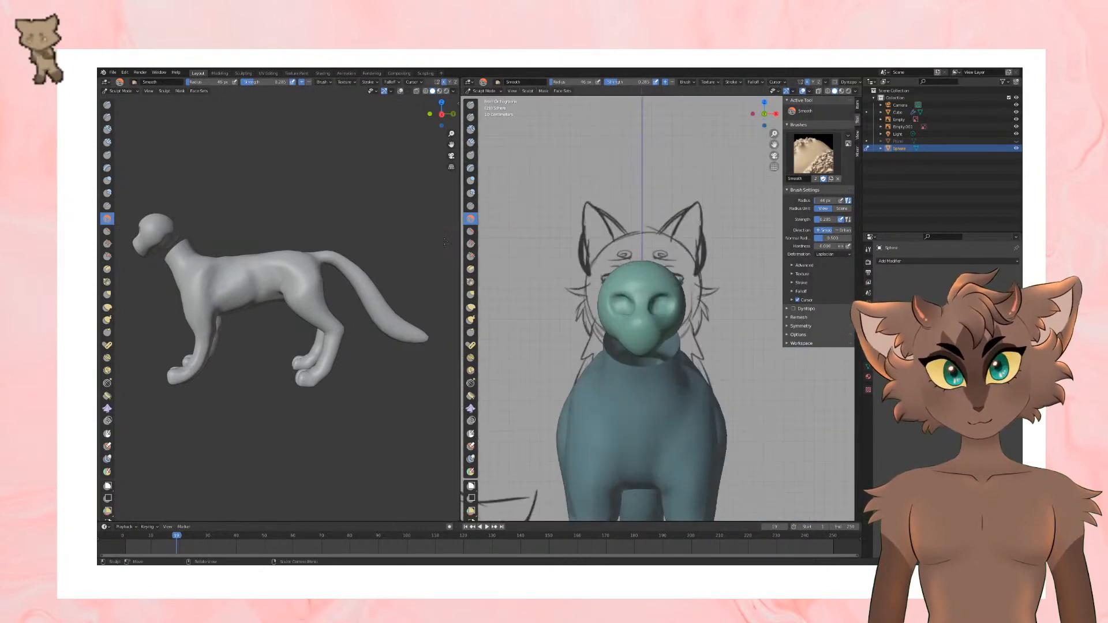
Step: Pull the rims and outer corners of the eye sockets into a slanted cat-eye shape with the Grab brush
{"action": "left_click", "coordinate": [470, 294]}
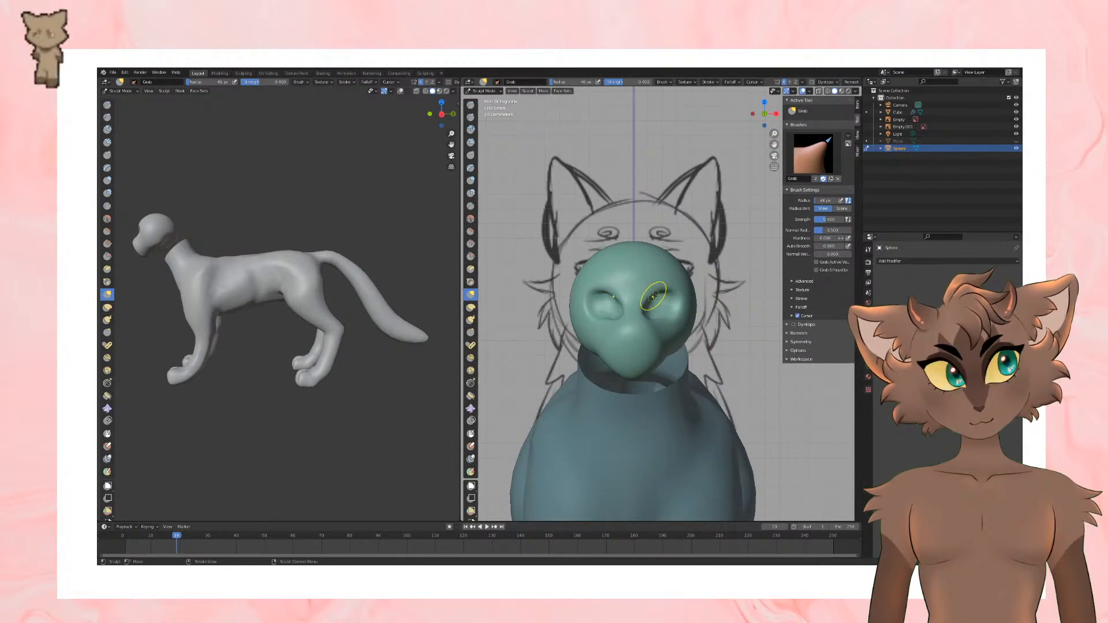
{"action": "mouse_move", "coordinate": [671, 290]}
{"action": "middle_mouse_down"}
{"action": "mouse_move", "coordinate": [662, 313]}
{"action": "mouse_move", "coordinate": [693, 271]}
{"action": "mouse_move", "coordinate": [663, 241]}
{"action": "mouse_move", "coordinate": [685, 180]}
{"action": "mouse_move", "coordinate": [676, 316]}
{"action": "mouse_move", "coordinate": [689, 243]}
{"action": "mouse_move", "coordinate": [670, 283]}
{"action": "mouse_move", "coordinate": [616, 288]}
{"action": "mouse_move", "coordinate": [655, 310]}
{"action": "mouse_move", "coordinate": [653, 299]}
{"action": "mouse_move", "coordinate": [667, 328]}
{"action": "mouse_move", "coordinate": [693, 294]}
{"action": "mouse_move", "coordinate": [686, 261]}
{"action": "middle_mouse_up"}
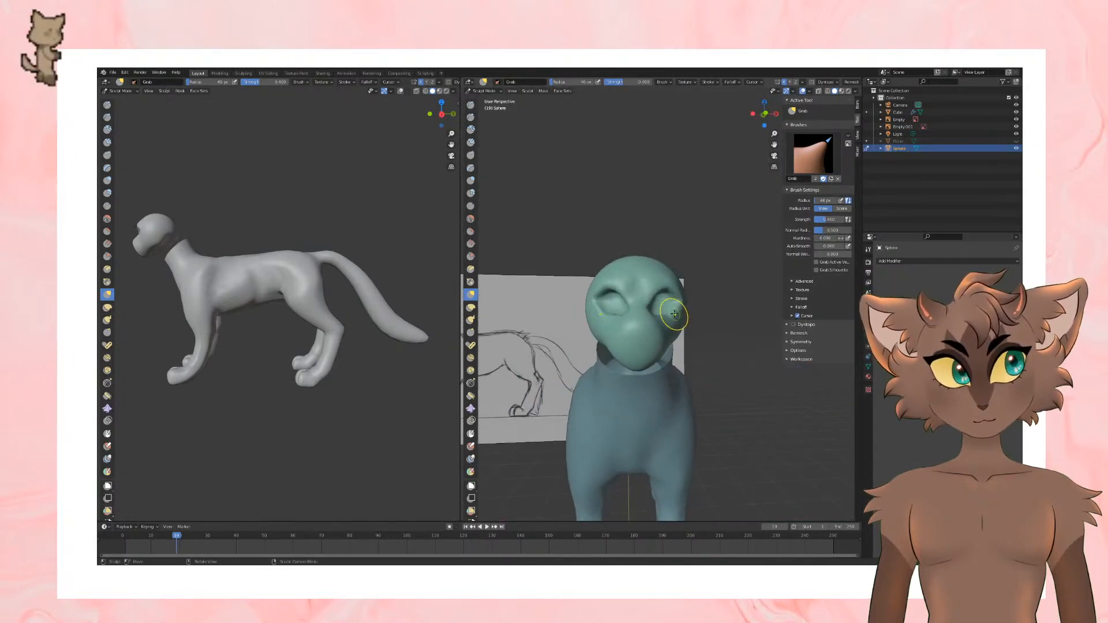
{"action": "middle_click_drag", "start_coordinate": [678, 313], "coordinate": [670, 309]}
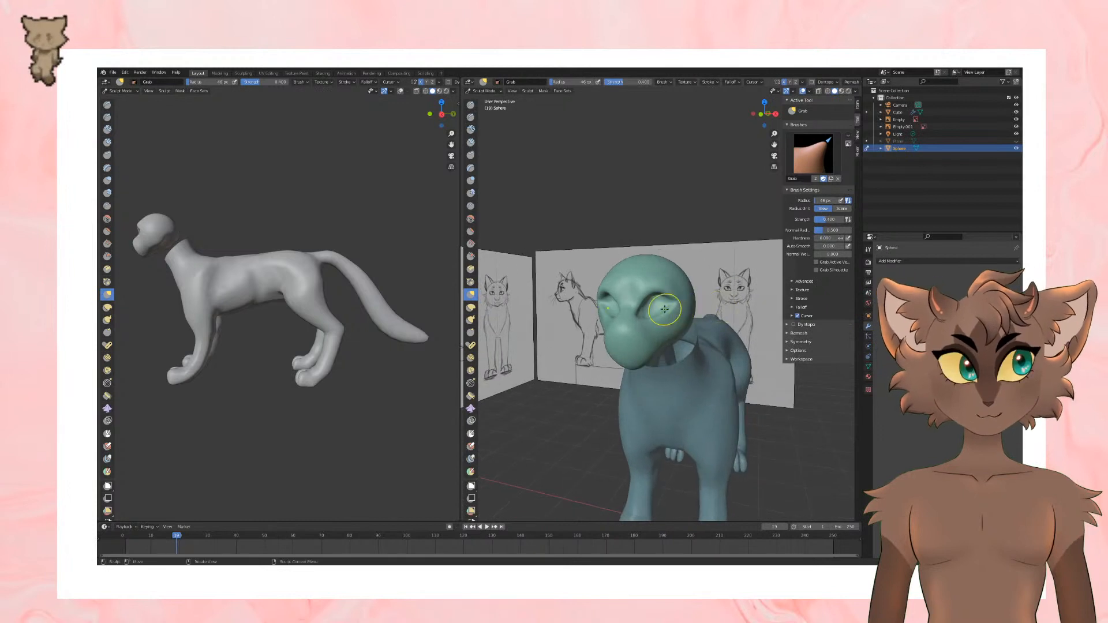
{"action": "mouse_move", "coordinate": [664, 316]}
{"action": "middle_mouse_down"}
{"action": "mouse_move", "coordinate": [722, 288]}
{"action": "mouse_move", "coordinate": [681, 288]}
{"action": "middle_mouse_up"}
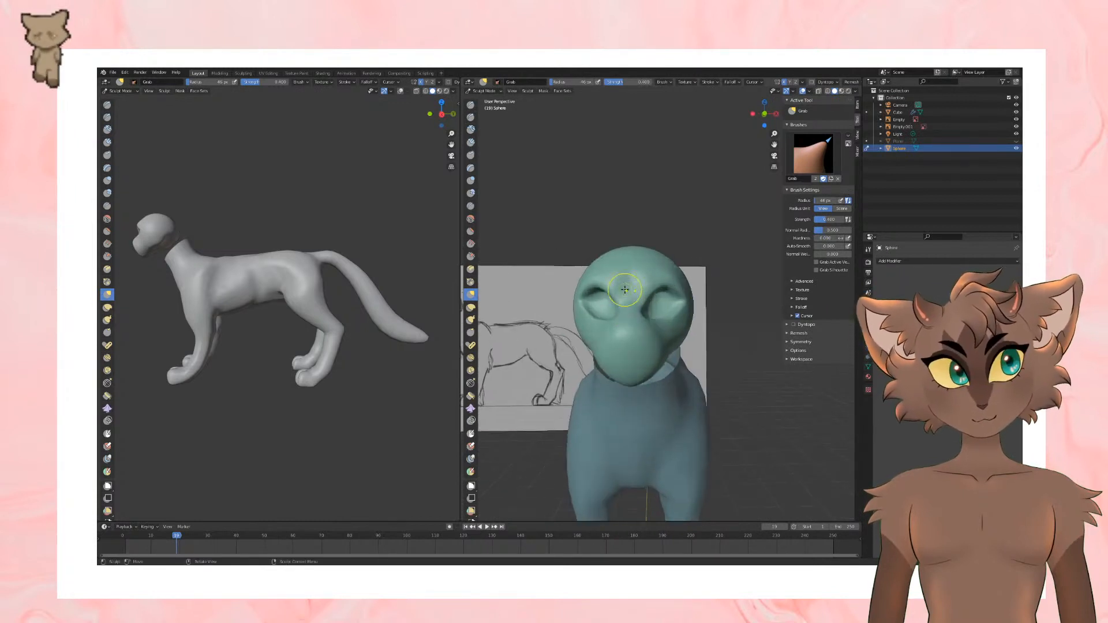
{"action": "left_click", "coordinate": [471, 106]}
{"action": "left_click", "coordinate": [470, 118]}
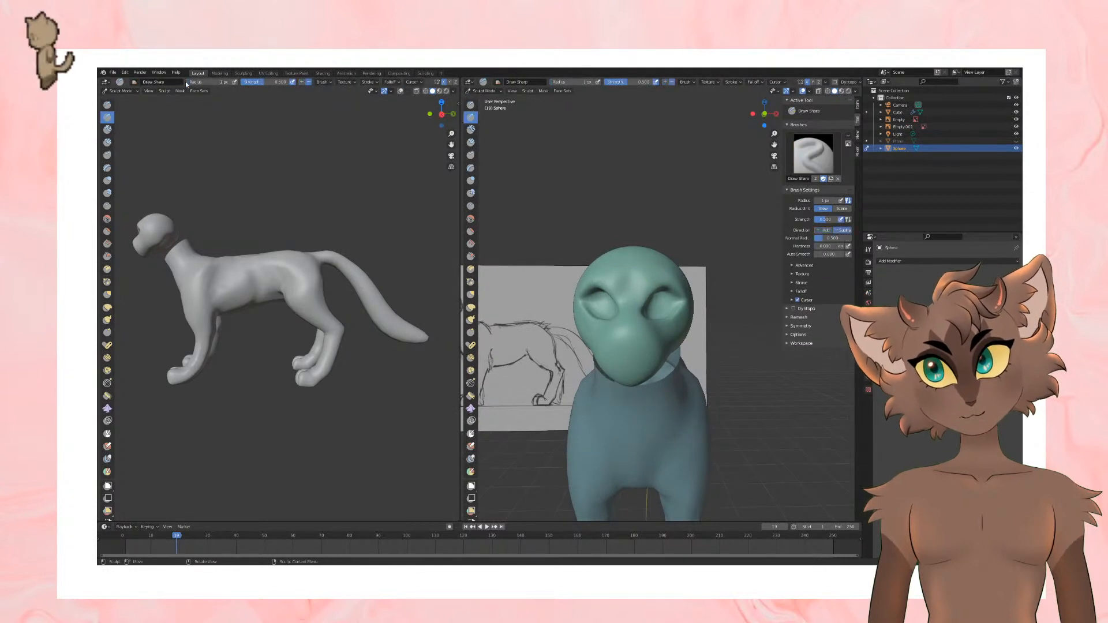
{"action": "middle_click_drag", "start_coordinate": [516, 229], "coordinate": [718, 272]}
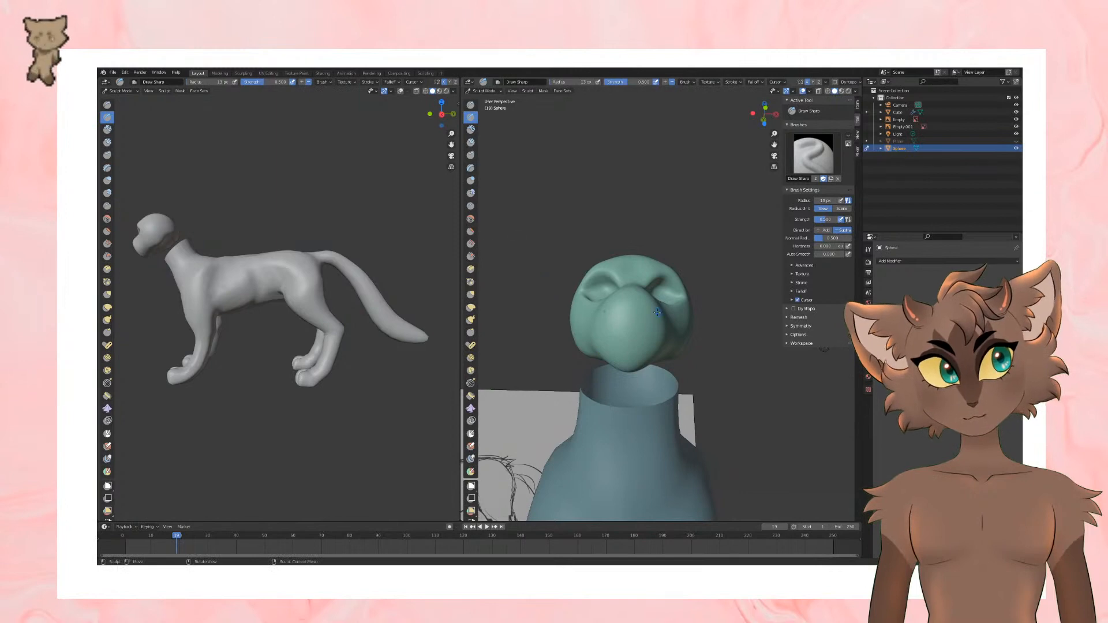
{"action": "middle_click_drag", "start_coordinate": [622, 342], "coordinate": [650, 359]}
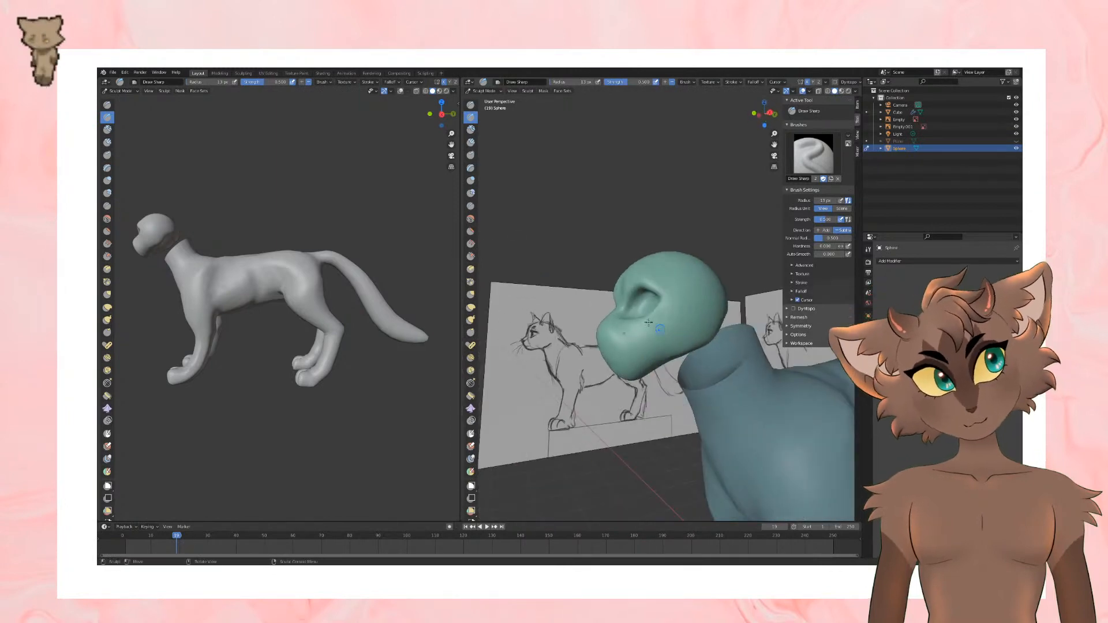
Step: Return the head to Object Mode, view the cat from the front and deselect everything
{"action": "left_click", "coordinate": [484, 91]}
{"action": "left_click", "coordinate": [486, 106]}
{"action": "left_click", "coordinate": [484, 91]}
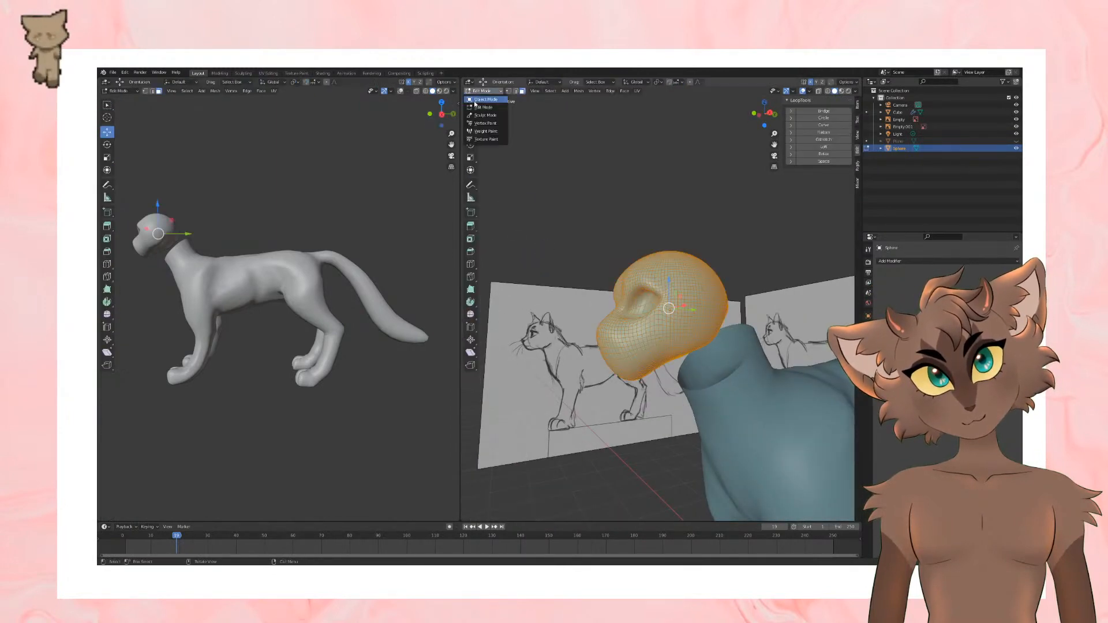
{"action": "left_click", "coordinate": [486, 99]}
{"action": "scroll", "coordinate": [640, 236], "scroll_direction": "down", "scroll_amount": 3}
{"action": "middle_click_drag", "start_coordinate": [639, 236], "coordinate": [671, 249]}
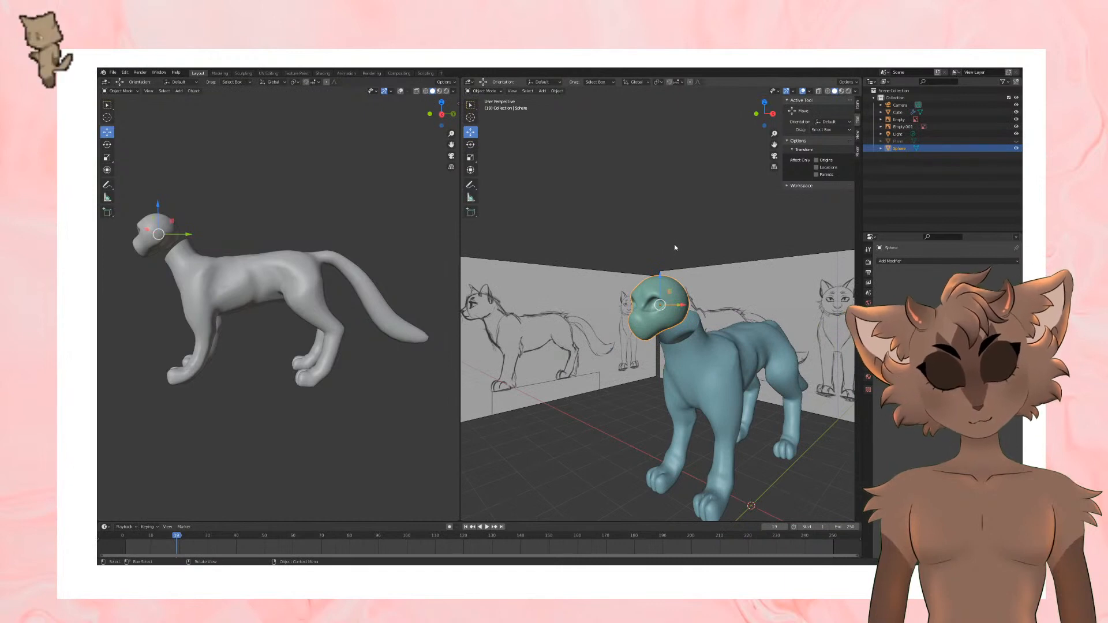
{"action": "middle_click_drag", "start_coordinate": [729, 226], "coordinate": [737, 247]}
{"action": "left_click", "coordinate": [696, 268]}
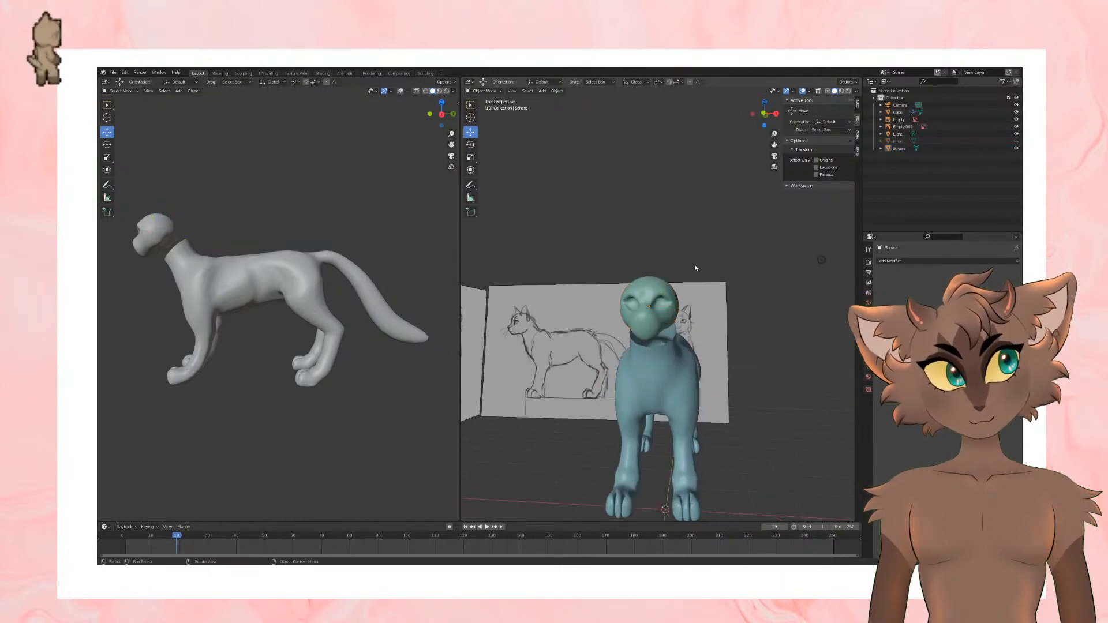
Step: Add a Plain Axes empty and a UV sphere at the scene's origin
{"action": "left_click", "coordinate": [178, 91]}
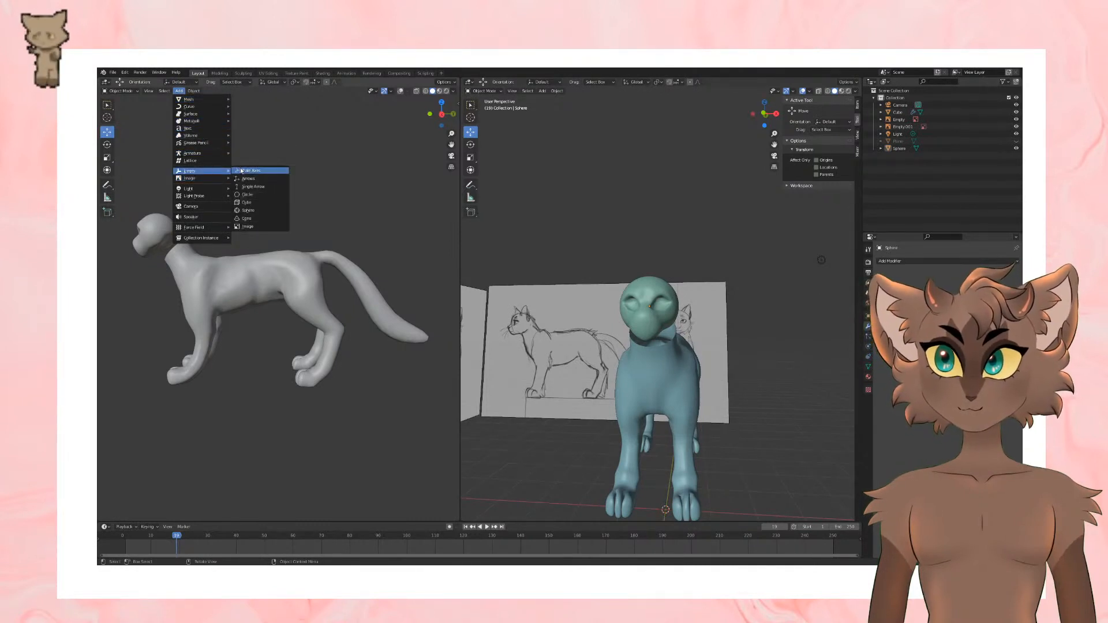
{"action": "left_click", "coordinate": [254, 171]}
{"action": "left_click", "coordinate": [178, 91]}
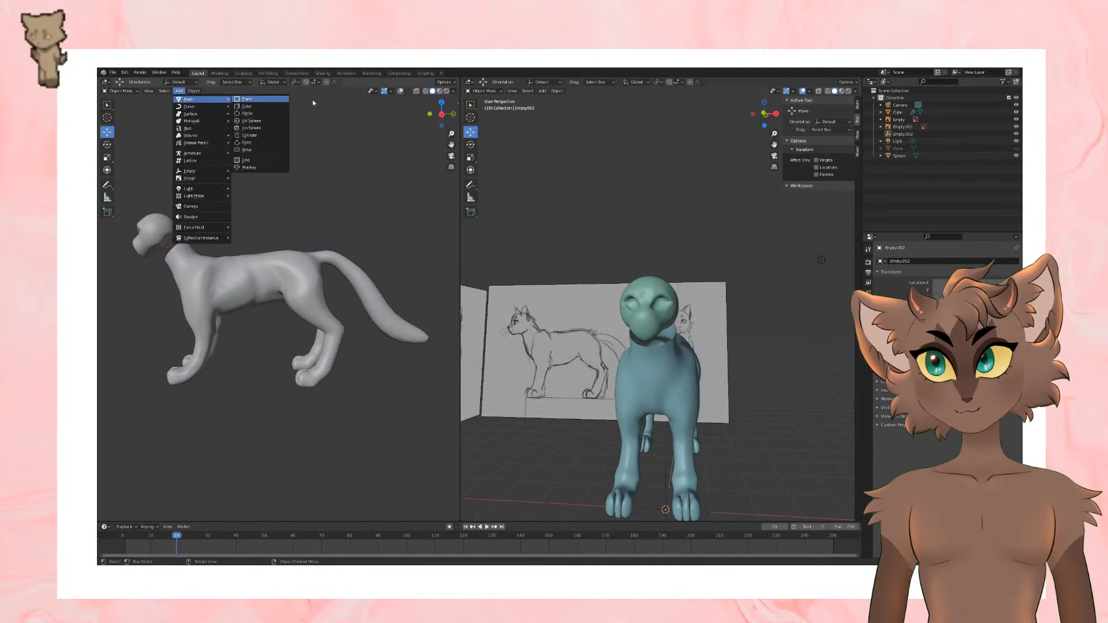
{"action": "left_click", "coordinate": [254, 122]}
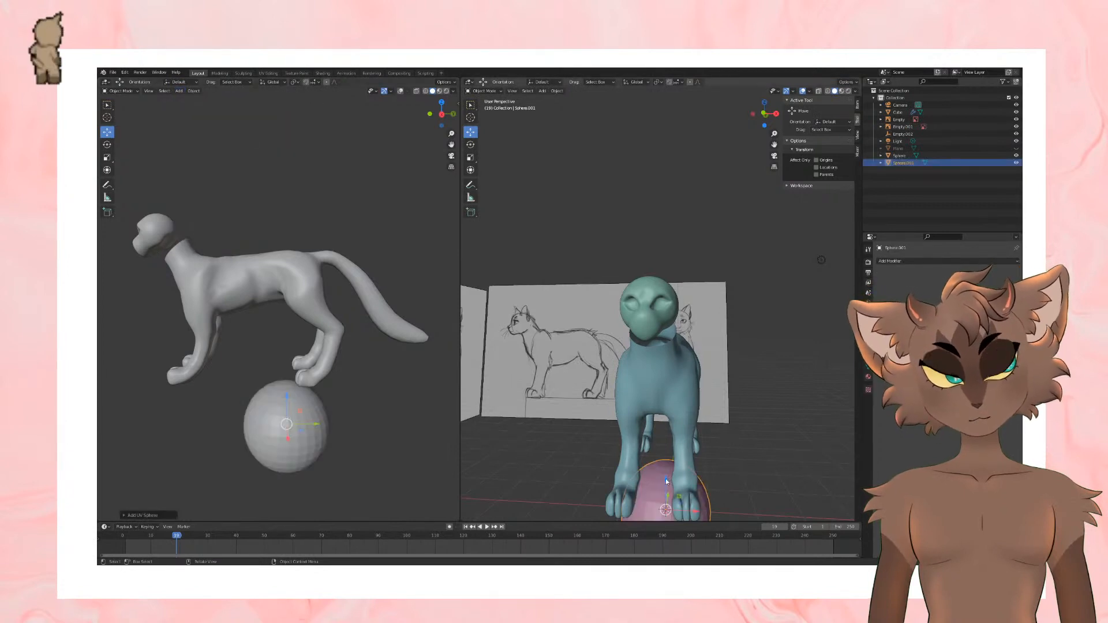
Step: Move the new sphere up and forward to the head and scale it down to eyeball size
{"action": "left_click_drag", "start_coordinate": [667, 482], "coordinate": [668, 280]}
{"action": "middle_click_drag", "start_coordinate": [669, 279], "coordinate": [696, 324]}
{"action": "middle_click_drag", "start_coordinate": [695, 323], "coordinate": [566, 347], "text": "shift"}
{"action": "left_click_drag", "start_coordinate": [730, 315], "coordinate": [537, 320]}
{"action": "middle_click_drag", "start_coordinate": [614, 334], "coordinate": [778, 319], "text": "shift"}
{"action": "key", "text": "s"}
{"action": "scroll", "coordinate": [642, 317], "scroll_direction": "up", "scroll_amount": 3}
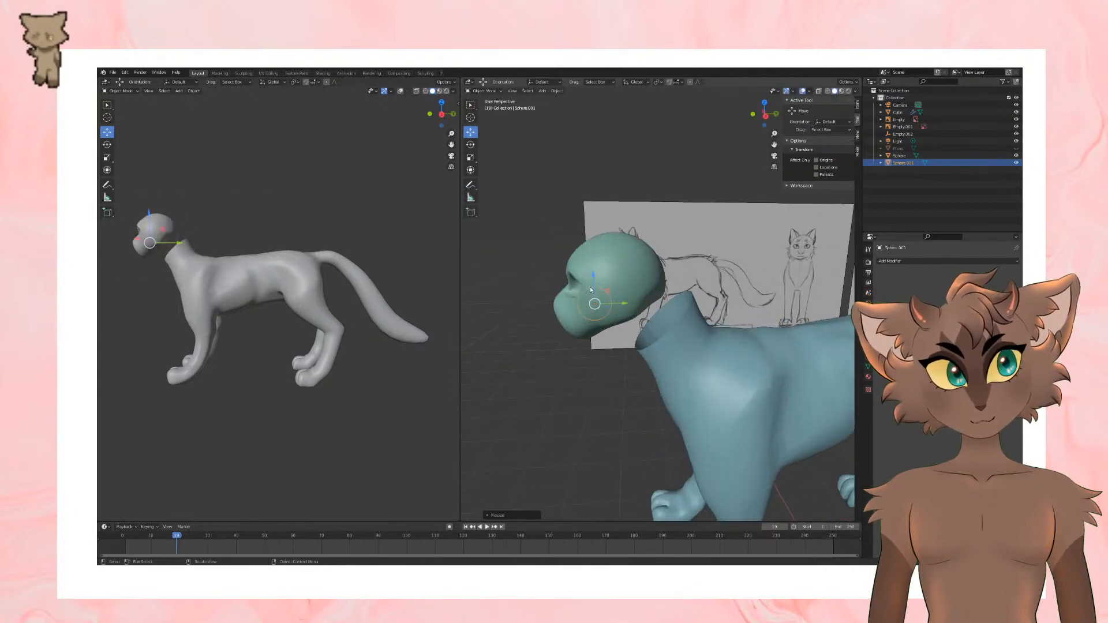
Step: Place the small sphere in the cat's left eye socket, shifting it along X, and switch it to Edit Mode
{"action": "mouse_move", "coordinate": [593, 274]}
{"action": "left_mouse_down"}
{"action": "mouse_move", "coordinate": [593, 256]}
{"action": "mouse_move", "coordinate": [612, 285]}
{"action": "left_mouse_up"}
{"action": "middle_click_drag", "start_coordinate": [645, 286], "coordinate": [666, 317]}
{"action": "key", "text": "g"}
{"action": "key", "text": "x"}
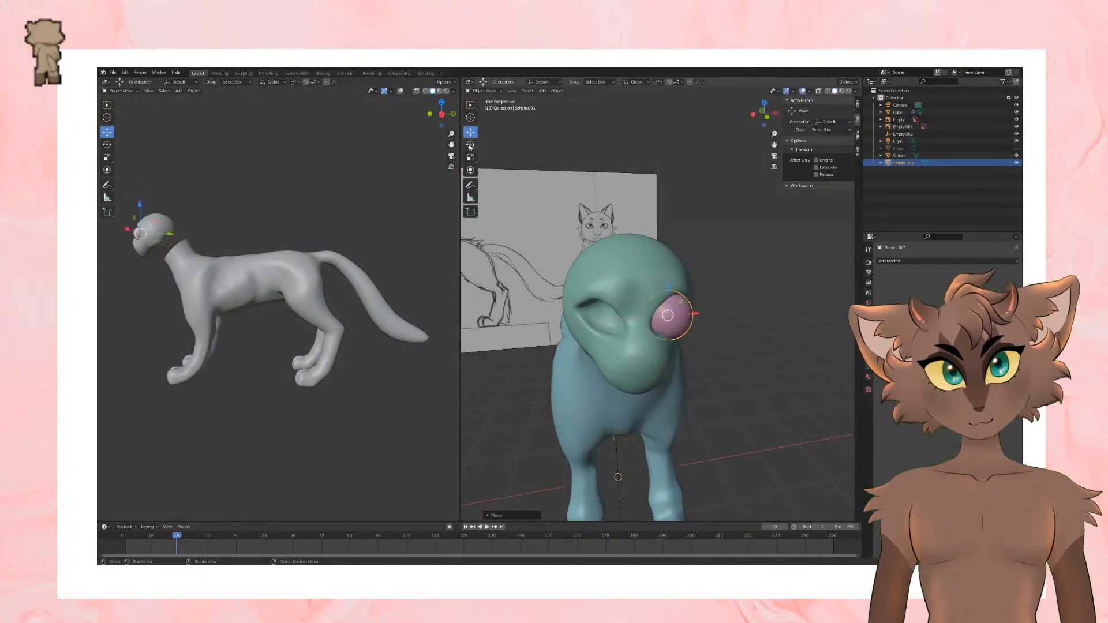
{"action": "left_click", "coordinate": [697, 313]}
{"action": "key", "text": "Tab"}
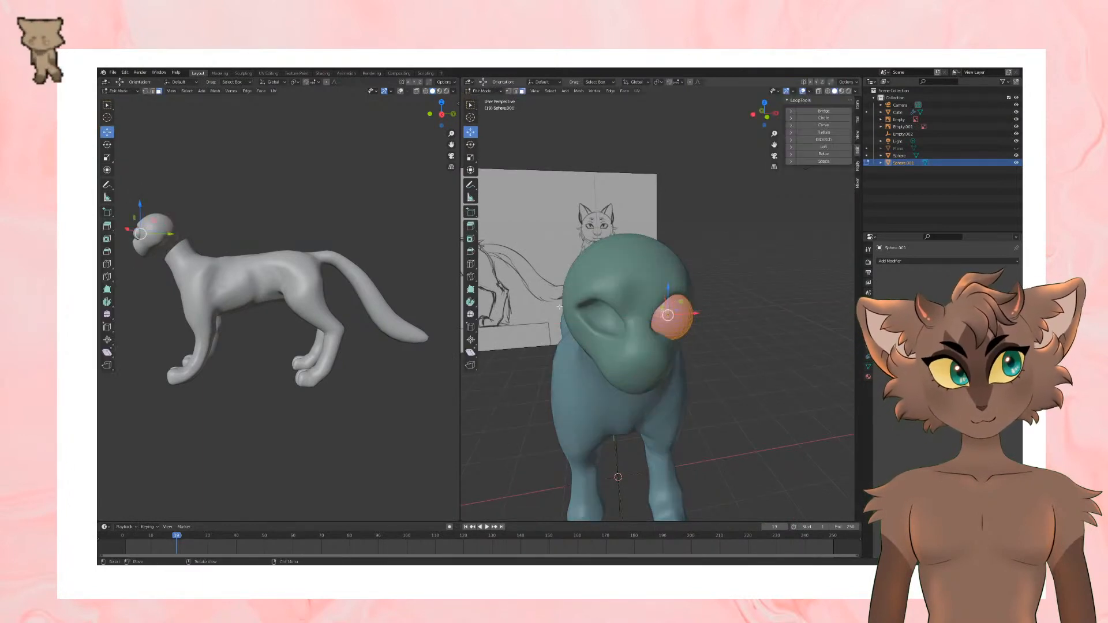
Step: Rotate the eyeball sphere's mesh, return it to Object Mode and scale it down to fit the cat's left eye socket
{"action": "left_click", "coordinate": [471, 144]}
{"action": "left_click_drag", "start_coordinate": [672, 297], "coordinate": [674, 318]}
{"action": "middle_click_drag", "start_coordinate": [681, 315], "coordinate": [740, 284]}
{"action": "key", "text": "Tab"}
{"action": "key", "text": "s"}
{"action": "left_click", "coordinate": [707, 285]}
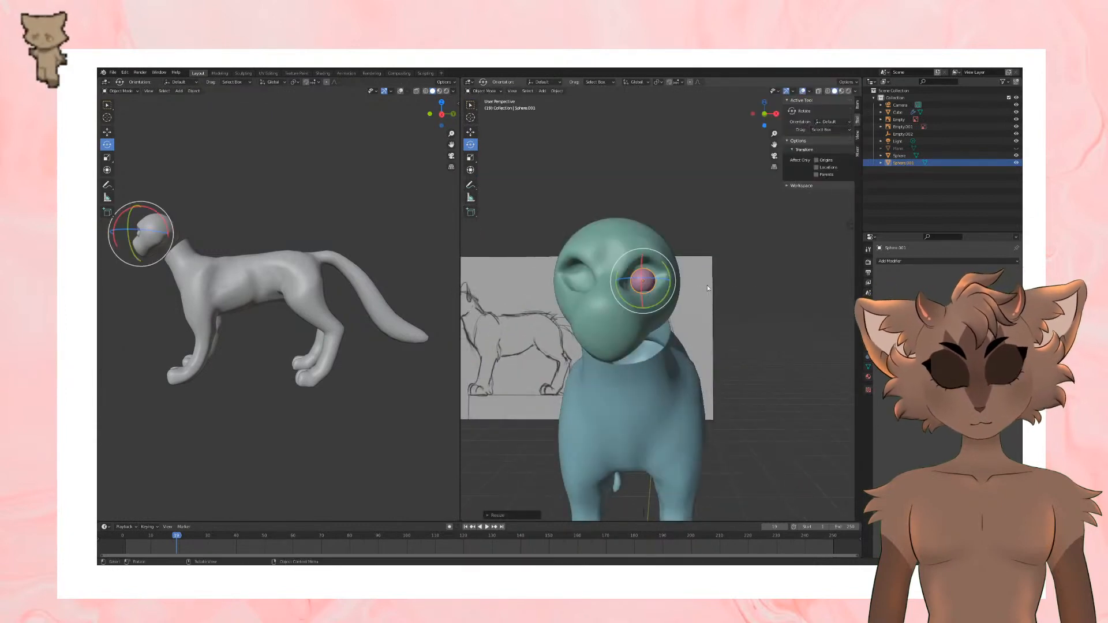
Step: Adjust the eyeball's height and size so it sits inside the cat's left eye socket
{"action": "left_click", "coordinate": [470, 131]}
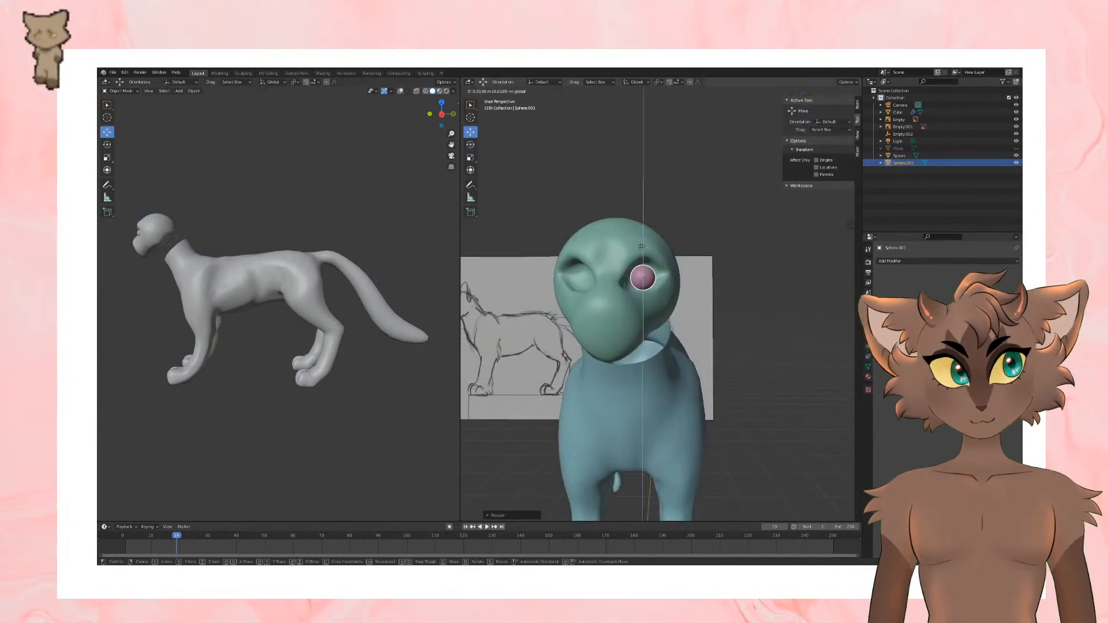
{"action": "key", "text": "s"}
{"action": "left_click", "coordinate": [708, 285]}
{"action": "middle_click_drag", "start_coordinate": [708, 285], "coordinate": [678, 293]}
{"action": "key", "text": "g"}
{"action": "left_click", "coordinate": [623, 279]}
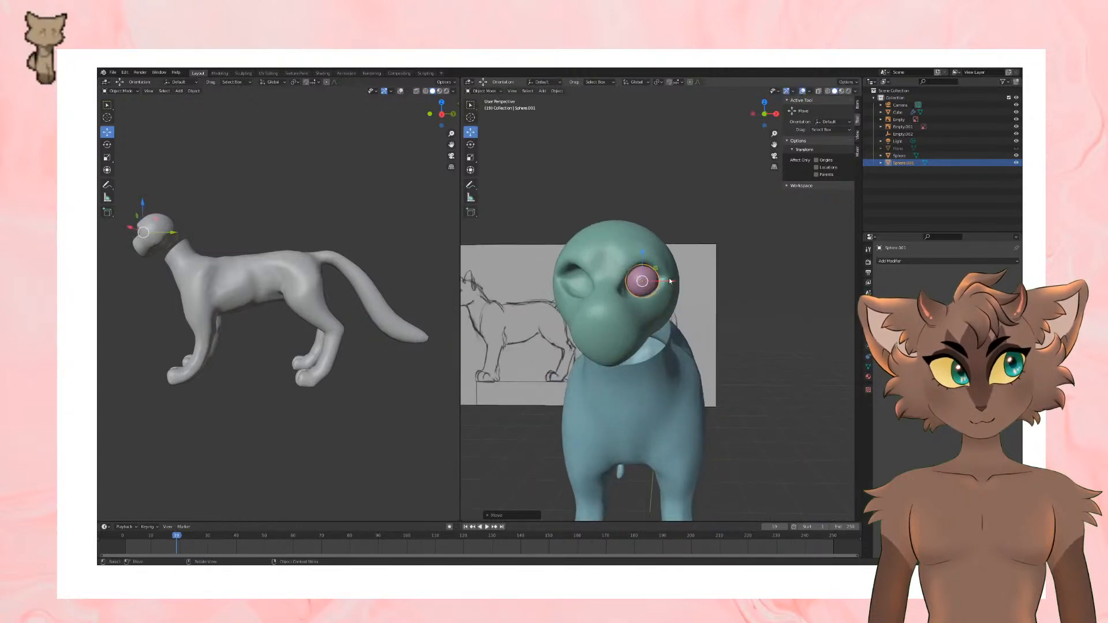
Step: Add a Mirror modifier to the eyeball, using the Plain Axes empty at the origin as the mirror object, and deselect it
{"action": "scroll", "coordinate": [709, 287], "scroll_direction": "down", "scroll_amount": 4}
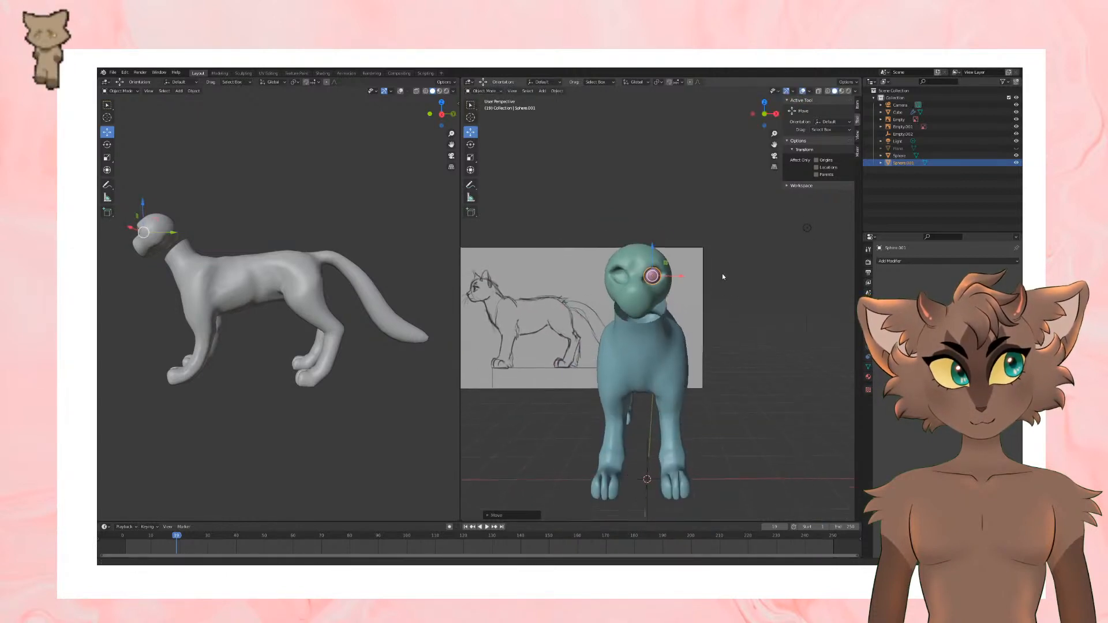
{"action": "left_click", "coordinate": [896, 264]}
{"action": "left_click", "coordinate": [878, 344]}
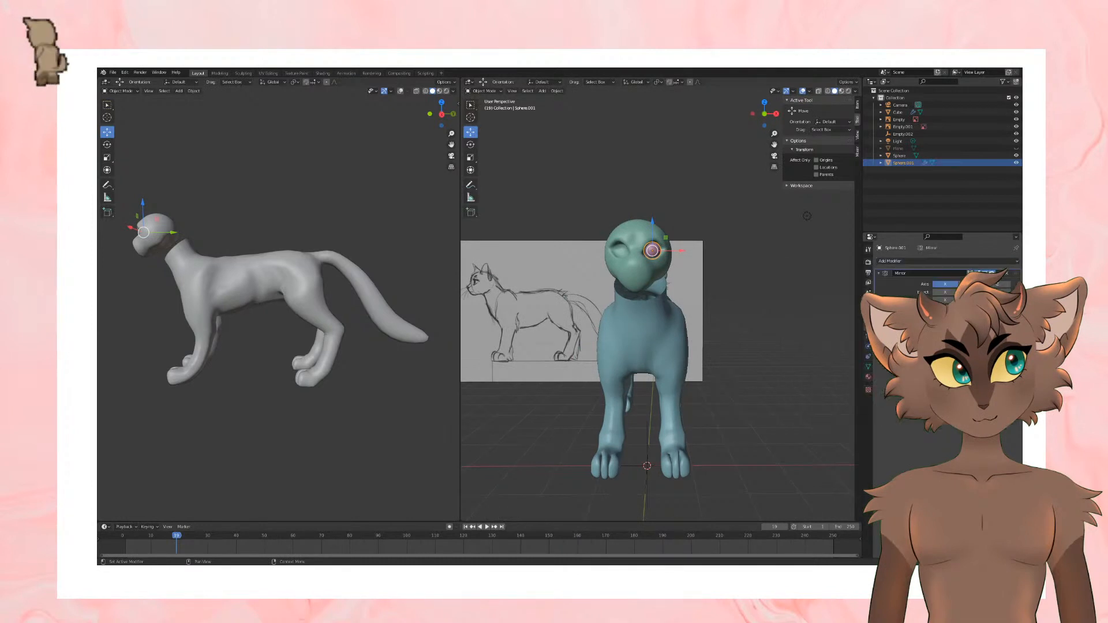
{"action": "left_click", "coordinate": [645, 497]}
{"action": "middle_click_drag", "start_coordinate": [730, 327], "coordinate": [732, 357], "text": "shift"}
{"action": "scroll", "coordinate": [721, 277], "scroll_direction": "up", "scroll_amount": 4}
{"action": "middle_click_drag", "start_coordinate": [720, 272], "coordinate": [722, 318], "text": "shift"}
{"action": "middle_click_drag", "start_coordinate": [776, 306], "coordinate": [608, 299]}
{"action": "left_click", "coordinate": [682, 221]}
{"action": "middle_click_drag", "start_coordinate": [682, 221], "coordinate": [755, 211]}
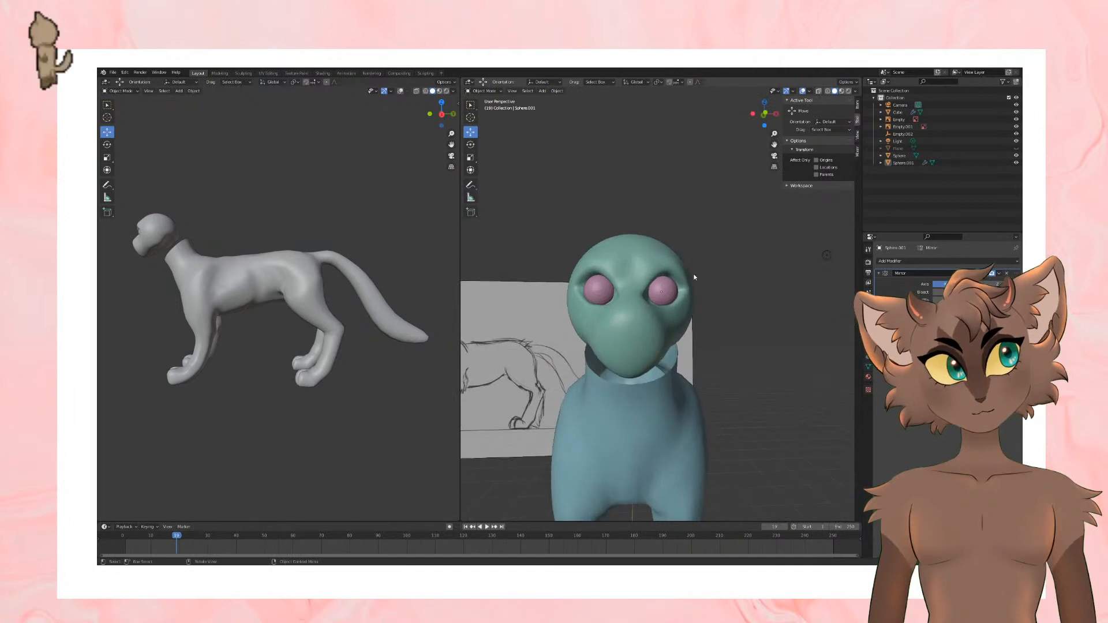
Step: Select the cat's head, switch it to Sculpt Mode and choose the Grab brush to work around the eye sockets
{"action": "left_click", "coordinate": [691, 279]}
{"action": "middle_click_drag", "start_coordinate": [691, 279], "coordinate": [701, 284]}
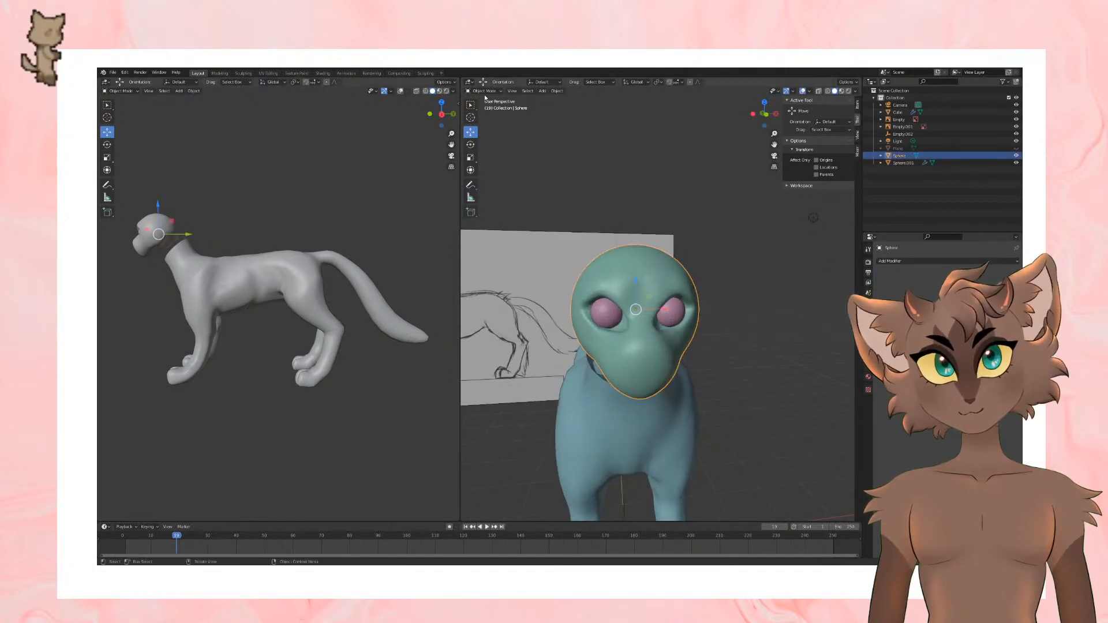
{"action": "left_click", "coordinate": [509, 177]}
{"action": "key", "text": "ctrl+z"}
{"action": "left_click", "coordinate": [485, 90]}
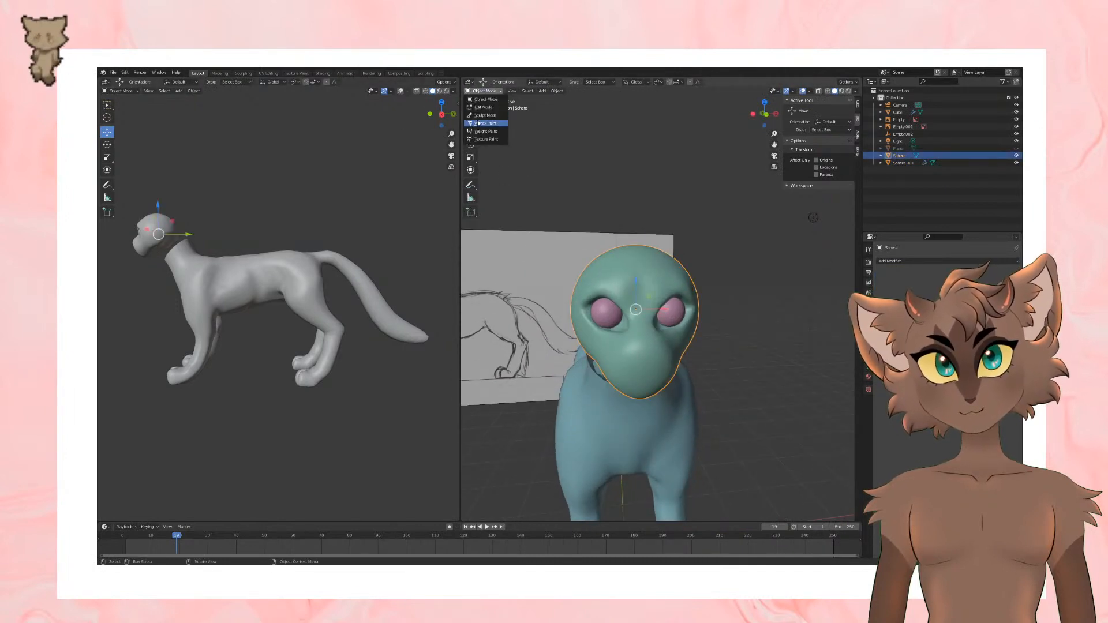
{"action": "left_click", "coordinate": [485, 123]}
{"action": "left_click", "coordinate": [470, 294]}
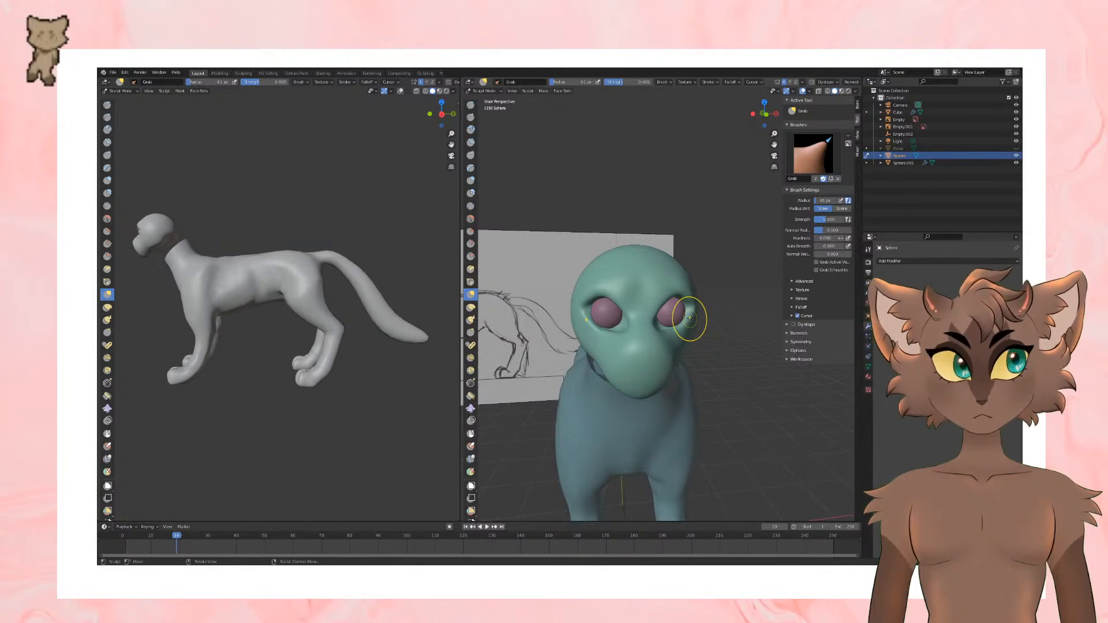
{"action": "scroll", "coordinate": [626, 333], "scroll_direction": "down", "scroll_amount": 3}
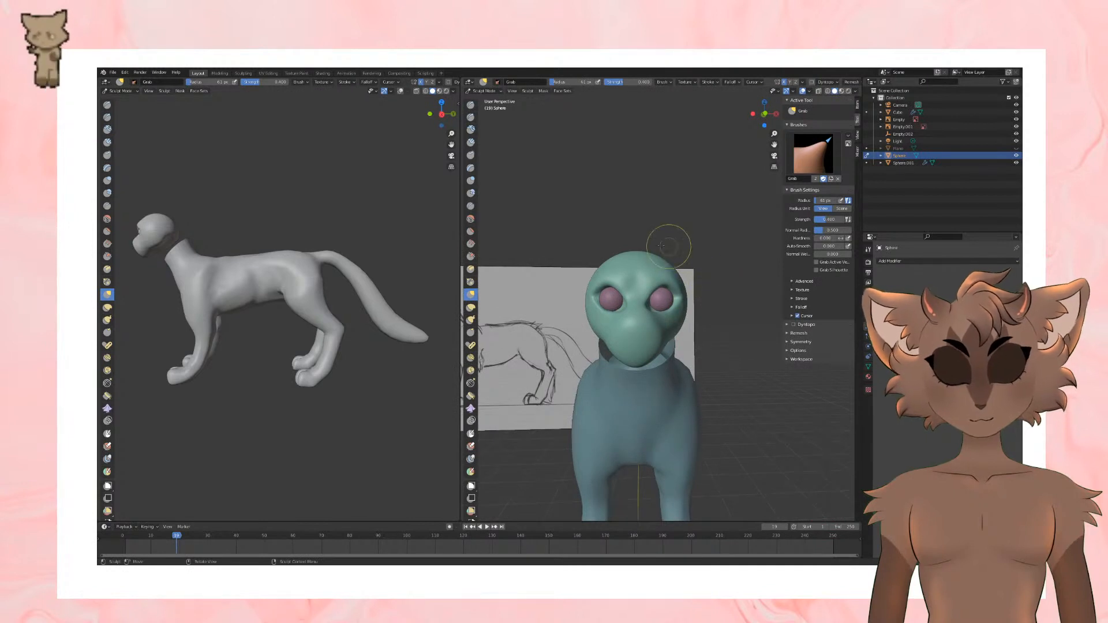
{"action": "mouse_move", "coordinate": [661, 245]}
{"action": "middle_mouse_down"}
{"action": "mouse_move", "coordinate": [617, 254]}
{"action": "mouse_move", "coordinate": [653, 310]}
{"action": "mouse_move", "coordinate": [664, 276]}
{"action": "mouse_move", "coordinate": [638, 271]}
{"action": "mouse_move", "coordinate": [703, 262]}
{"action": "mouse_move", "coordinate": [701, 287]}
{"action": "middle_mouse_up"}
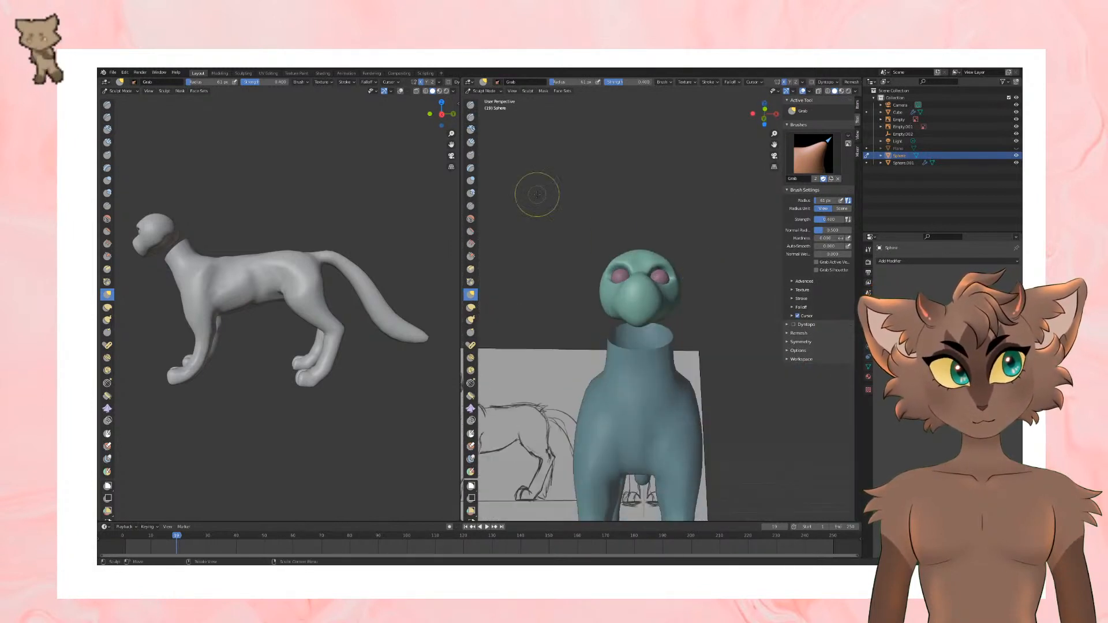
Step: Return the head to Object Mode, deselect it and add a plane mesh at the scene's origin
{"action": "left_click", "coordinate": [485, 92]}
{"action": "left_click", "coordinate": [487, 100]}
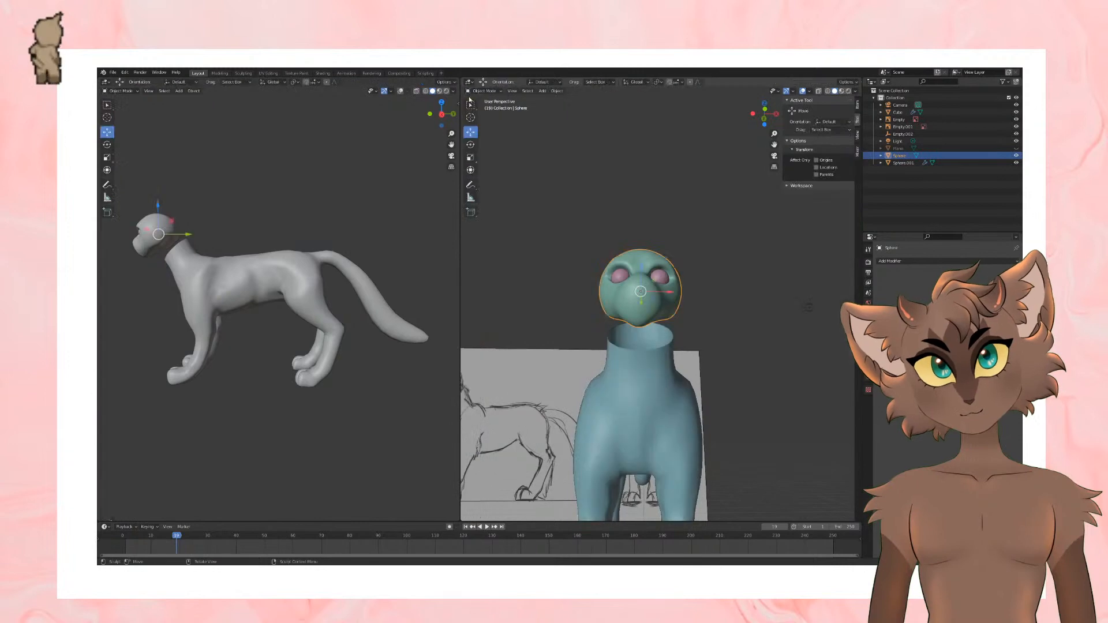
{"action": "left_click", "coordinate": [719, 226]}
{"action": "middle_click_drag", "start_coordinate": [719, 227], "coordinate": [670, 250]}
{"action": "left_click", "coordinate": [164, 91]}
{"action": "mouse_move", "coordinate": [179, 91]}
{"action": "left_click", "coordinate": [245, 100]}
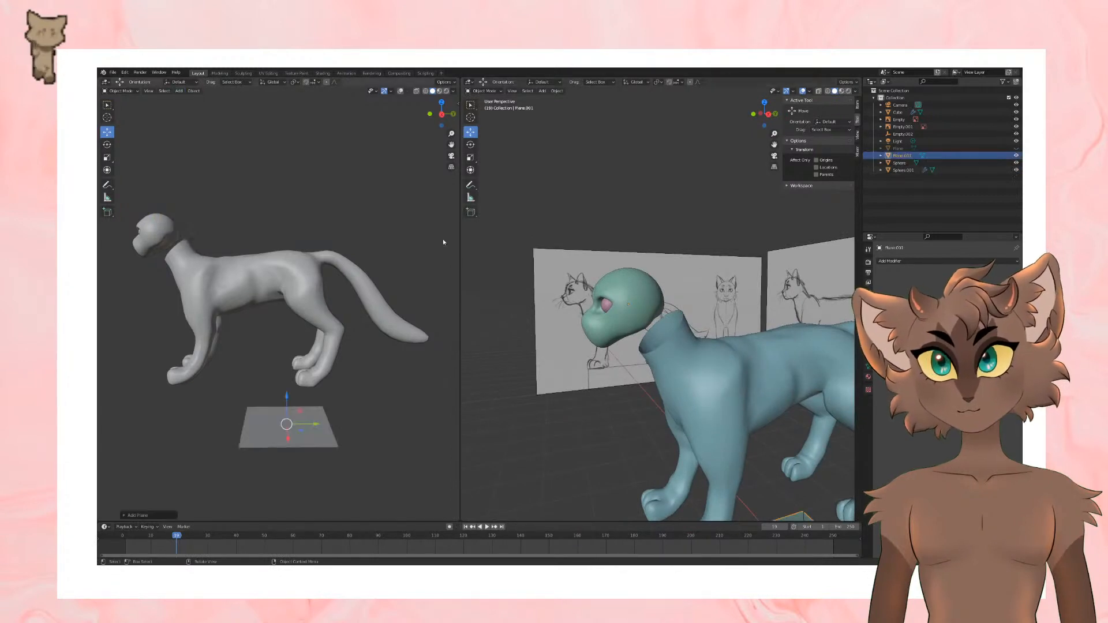
Step: Move the new plane up to head height and forward to the front of the cat's muzzle
{"action": "mouse_move", "coordinate": [661, 334]}
{"action": "middle_mouse_down"}
{"action": "mouse_move", "coordinate": [692, 335]}
{"action": "mouse_move", "coordinate": [662, 343]}
{"action": "middle_mouse_up"}
{"action": "scroll", "coordinate": [687, 337], "scroll_direction": "down", "scroll_amount": 2}
{"action": "left_click_drag", "start_coordinate": [773, 473], "coordinate": [776, 295]}
{"action": "middle_click_drag", "start_coordinate": [807, 309], "coordinate": [817, 353]}
{"action": "left_click_drag", "start_coordinate": [807, 314], "coordinate": [633, 310]}
{"action": "scroll", "coordinate": [644, 323], "scroll_direction": "up", "scroll_amount": 3}
{"action": "middle_click_drag", "start_coordinate": [646, 325], "coordinate": [772, 281]}
{"action": "scroll", "coordinate": [772, 282], "scroll_direction": "down", "scroll_amount": 1}
Step: Rotate the plane upright to face forward and scale it down to smaller than the cat's head
{"action": "left_click", "coordinate": [471, 145]}
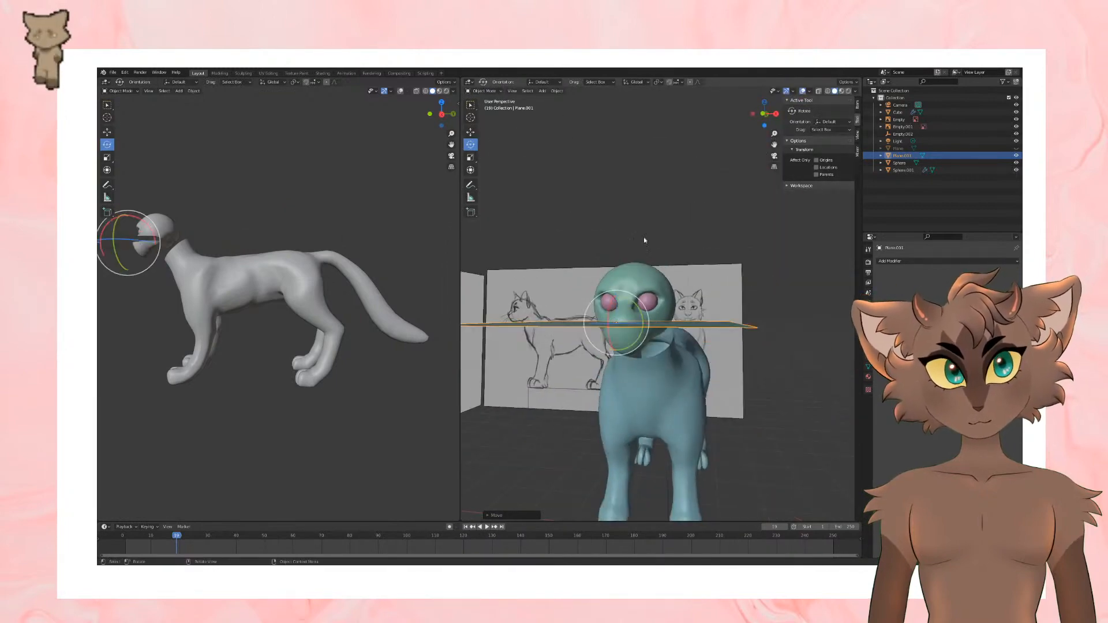
{"action": "left_click_drag", "start_coordinate": [610, 304], "coordinate": [602, 321]}
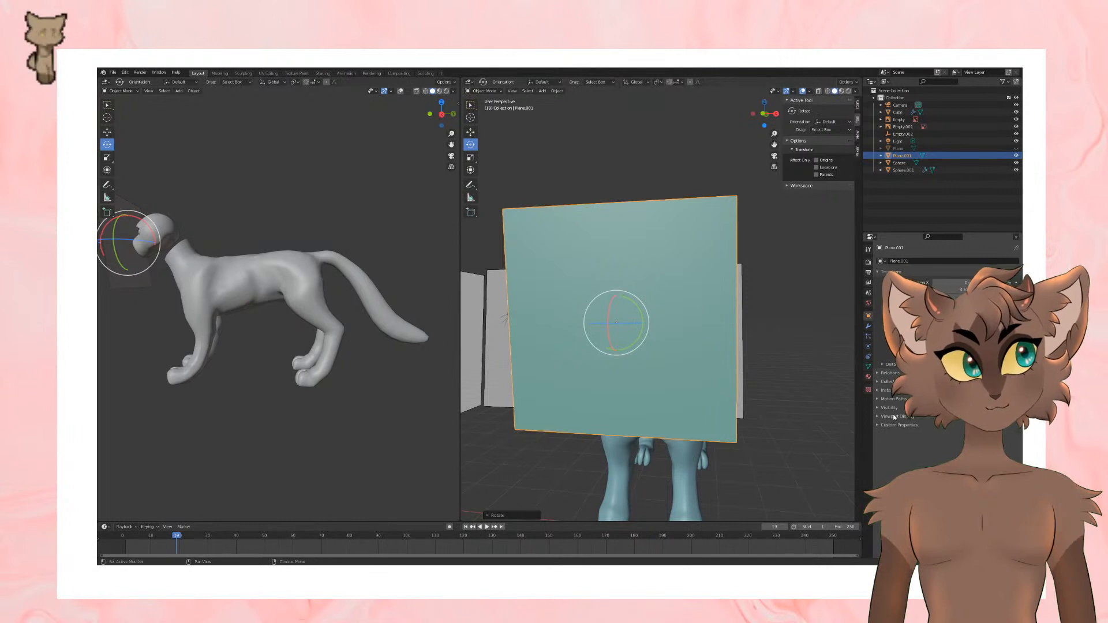
{"action": "middle_click_drag", "start_coordinate": [659, 267], "coordinate": [728, 271]}
{"action": "key", "text": "s"}
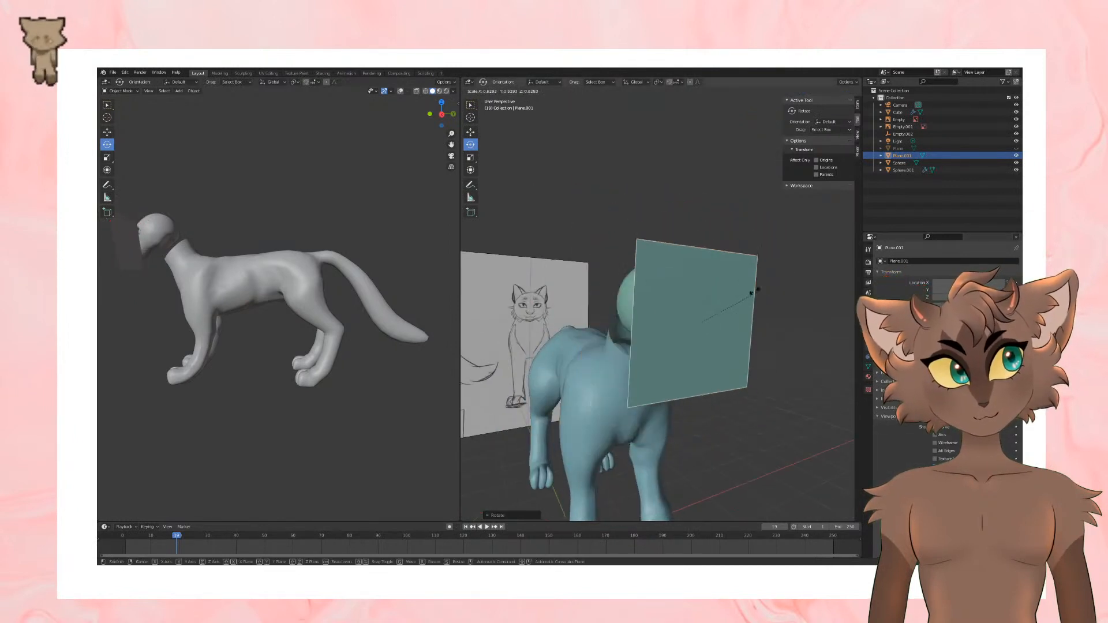
{"action": "left_click", "coordinate": [725, 303]}
{"action": "middle_click_drag", "start_coordinate": [764, 309], "coordinate": [697, 288]}
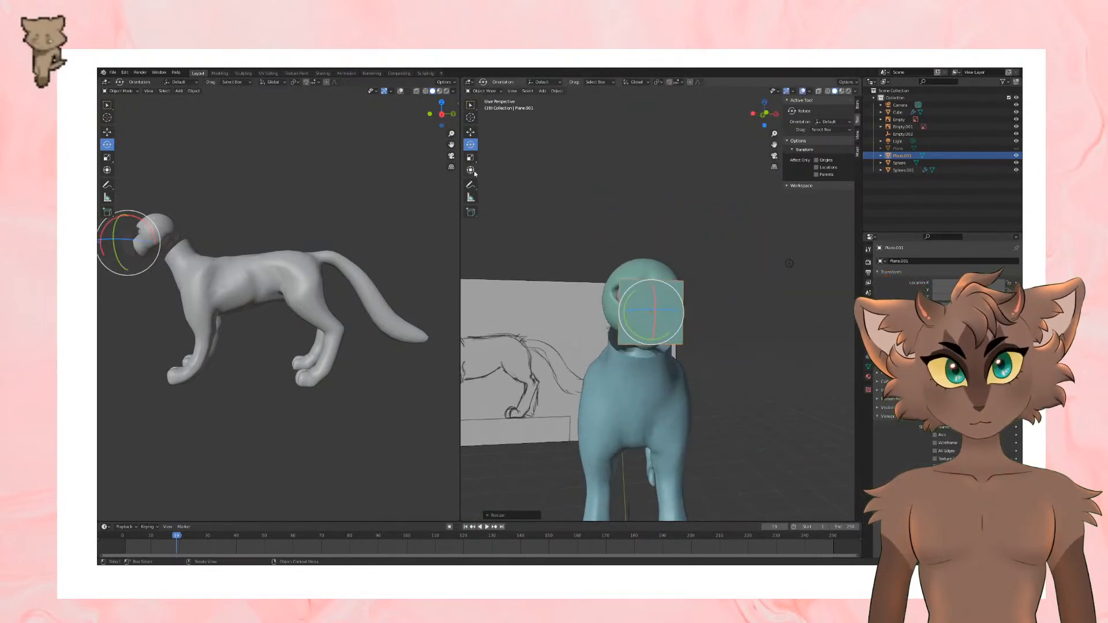
{"action": "left_click", "coordinate": [470, 132]}
{"action": "key", "text": "s"}
{"action": "left_click", "coordinate": [725, 284]}
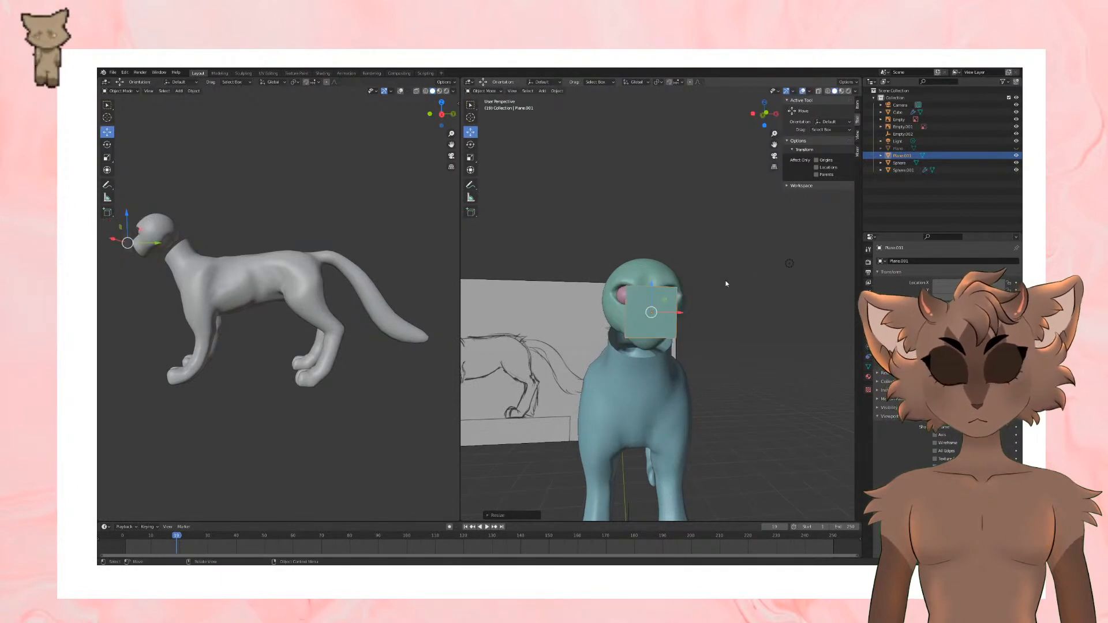
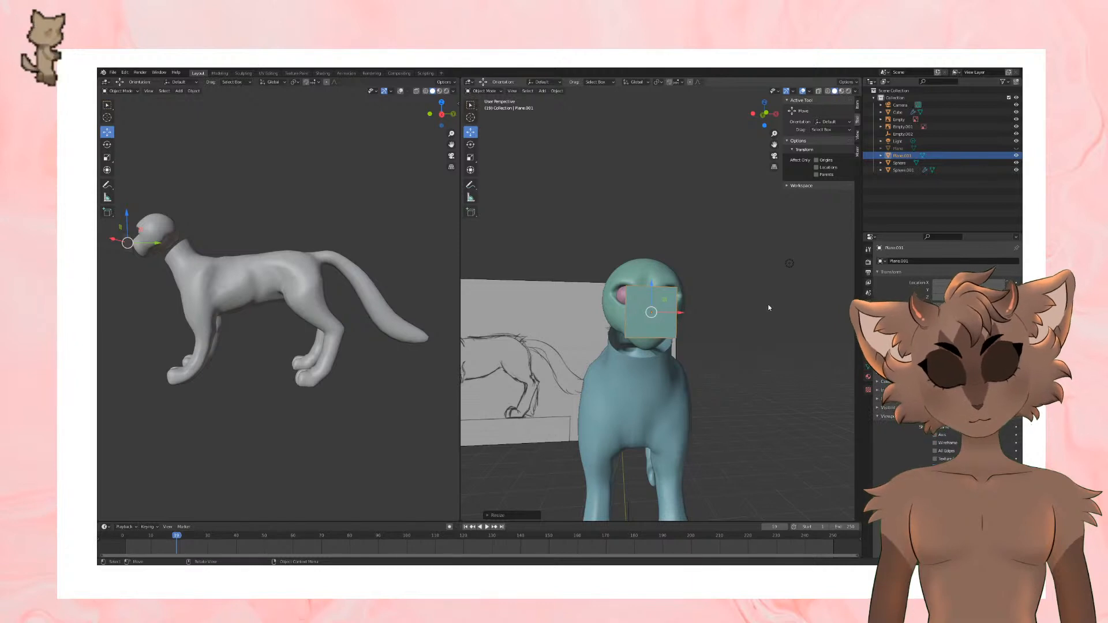
Step: Move the small plane in front of the head so it sits over one eye, including a shift along the Y axis
{"action": "middle_click_drag", "start_coordinate": [730, 267], "coordinate": [685, 319]}
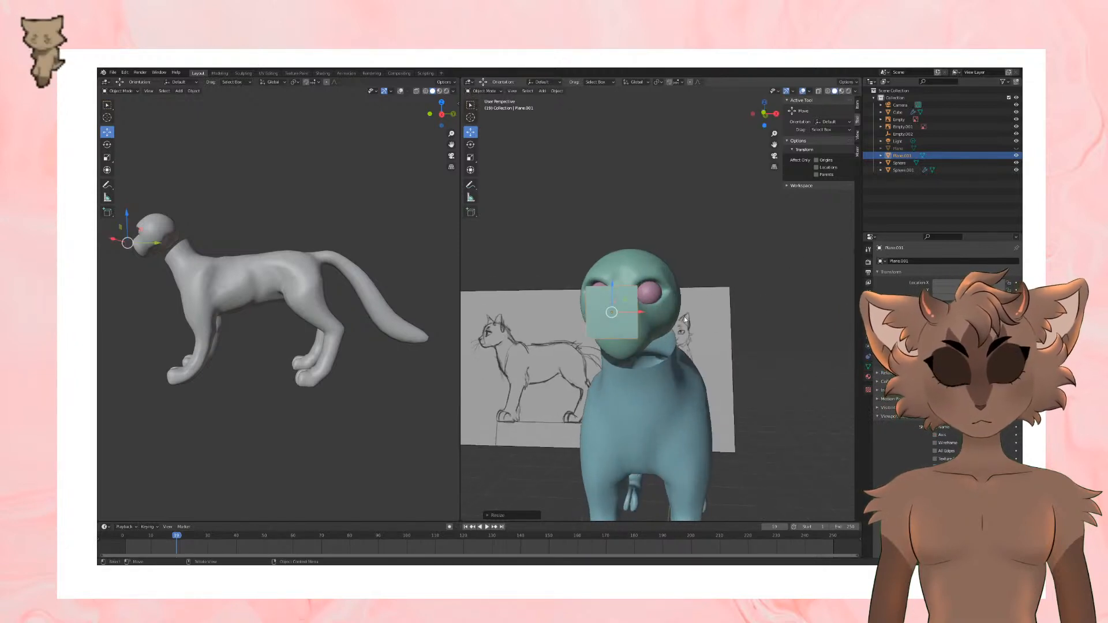
{"action": "left_click_drag", "start_coordinate": [641, 312], "coordinate": [643, 264]}
{"action": "mouse_move", "coordinate": [736, 299]}
{"action": "middle_mouse_down"}
{"action": "mouse_move", "coordinate": [626, 307]}
{"action": "mouse_move", "coordinate": [665, 300]}
{"action": "mouse_move", "coordinate": [835, 328]}
{"action": "middle_mouse_up"}
{"action": "key", "text": "g"}
{"action": "key", "text": "y"}
{"action": "left_click", "coordinate": [626, 313]}
Step: Add a Mirror modifier to the eye plane
{"action": "left_click", "coordinate": [868, 324]}
{"action": "left_click", "coordinate": [902, 262]}
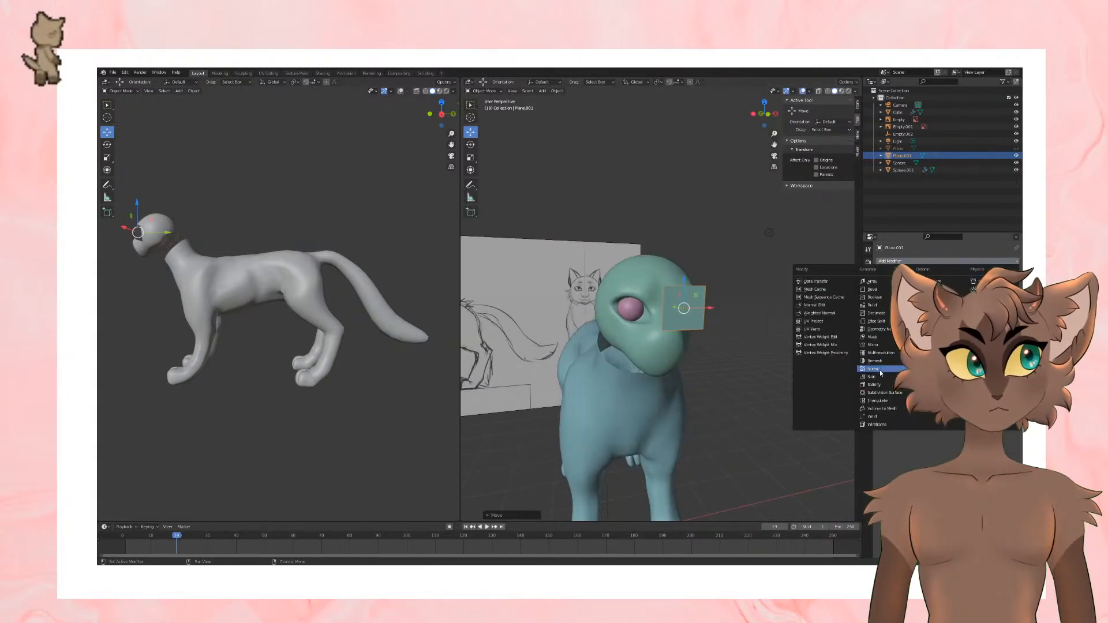
{"action": "left_click", "coordinate": [872, 344]}
Step: Cut the eye plane with loop cuts through its middle in edit mode
{"action": "scroll", "coordinate": [669, 359], "scroll_direction": "down", "scroll_amount": 4}
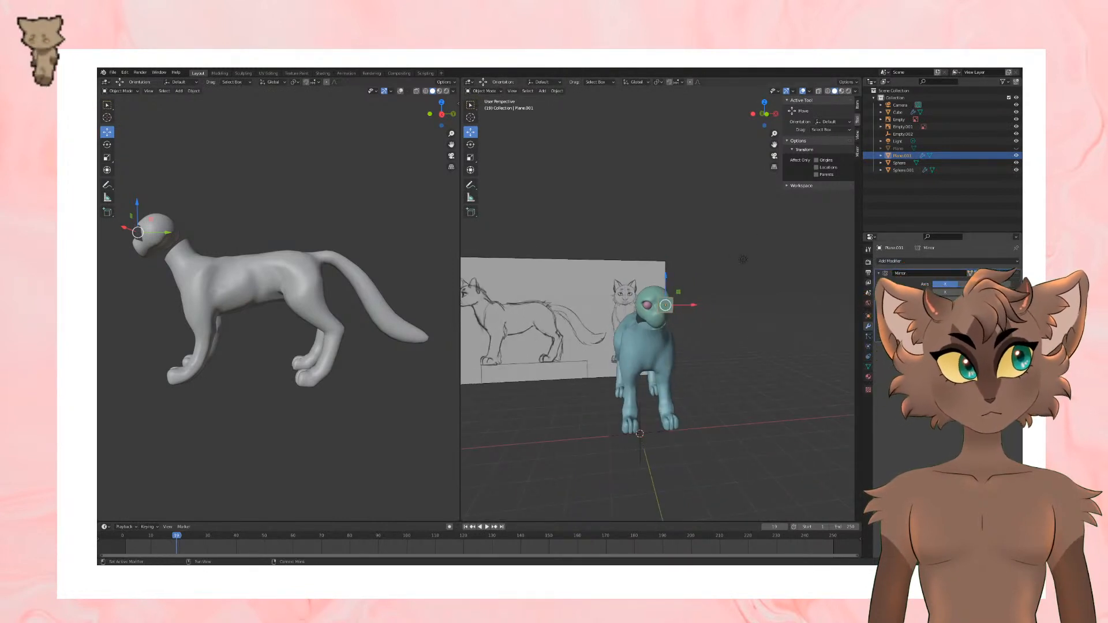
{"action": "scroll", "coordinate": [711, 311], "scroll_direction": "up", "scroll_amount": 5}
{"action": "middle_click_drag", "start_coordinate": [711, 311], "coordinate": [770, 276]}
{"action": "key", "text": "Tab"}
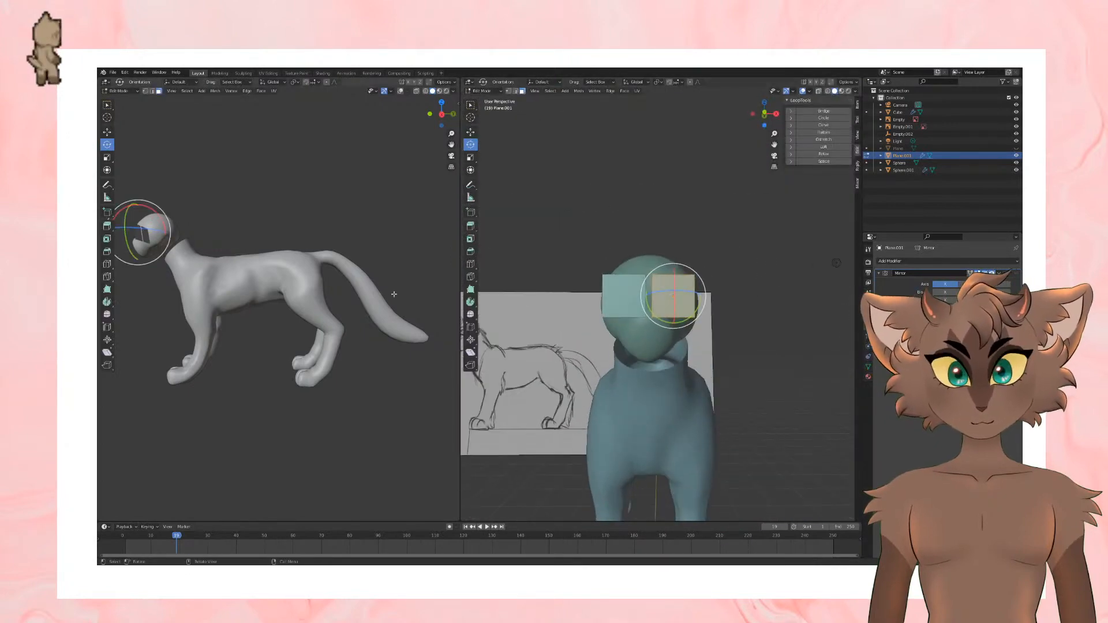
{"action": "left_click", "coordinate": [470, 264]}
{"action": "left_click", "coordinate": [686, 299]}
{"action": "left_click", "coordinate": [681, 309]}
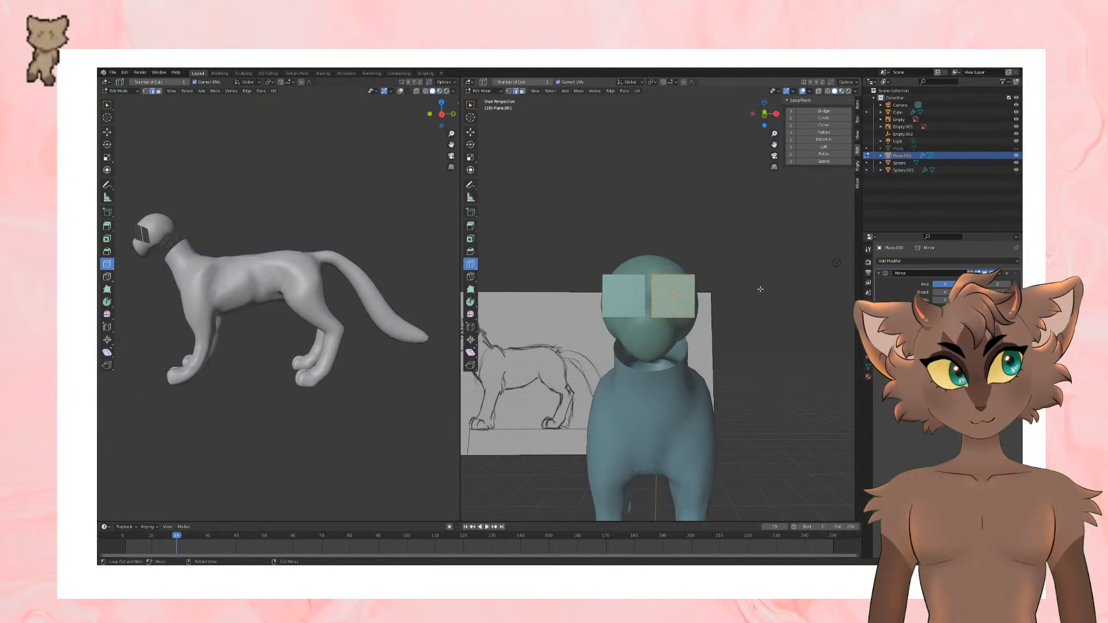
Step: Inset all faces of the eye plane and delete the inner faces to leave an open frame around the eye
{"action": "key", "text": "a"}
{"action": "key", "text": "i"}
{"action": "left_click", "coordinate": [758, 286]}
{"action": "key", "text": "x"}
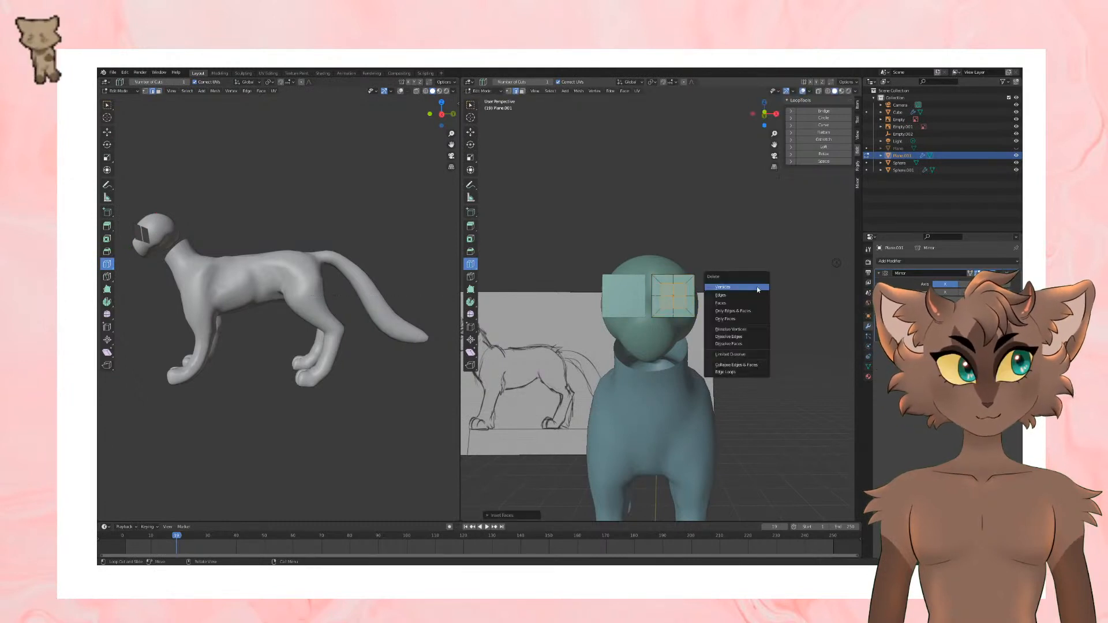
{"action": "left_click", "coordinate": [745, 302]}
{"action": "key", "text": "Tab"}
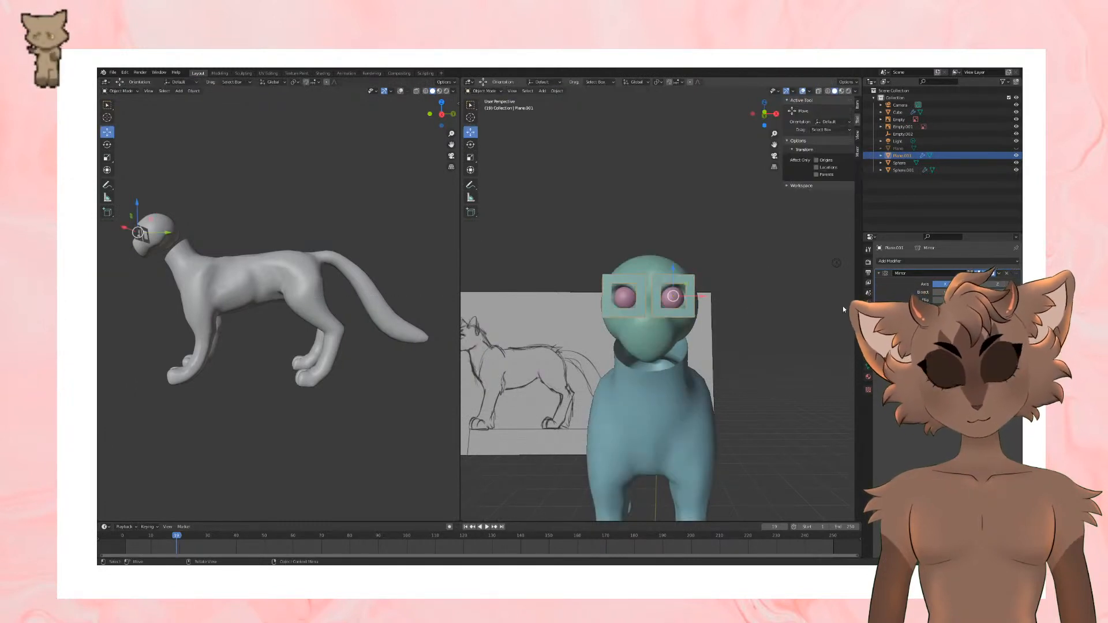
{"action": "left_click", "coordinate": [907, 262]}
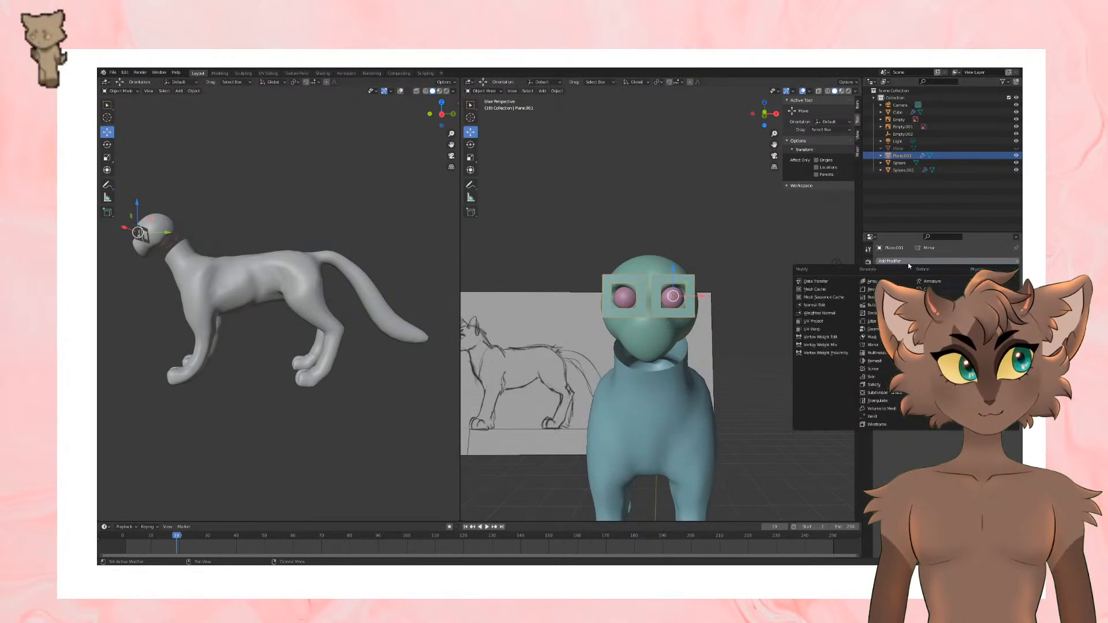
{"action": "left_click", "coordinate": [886, 393]}
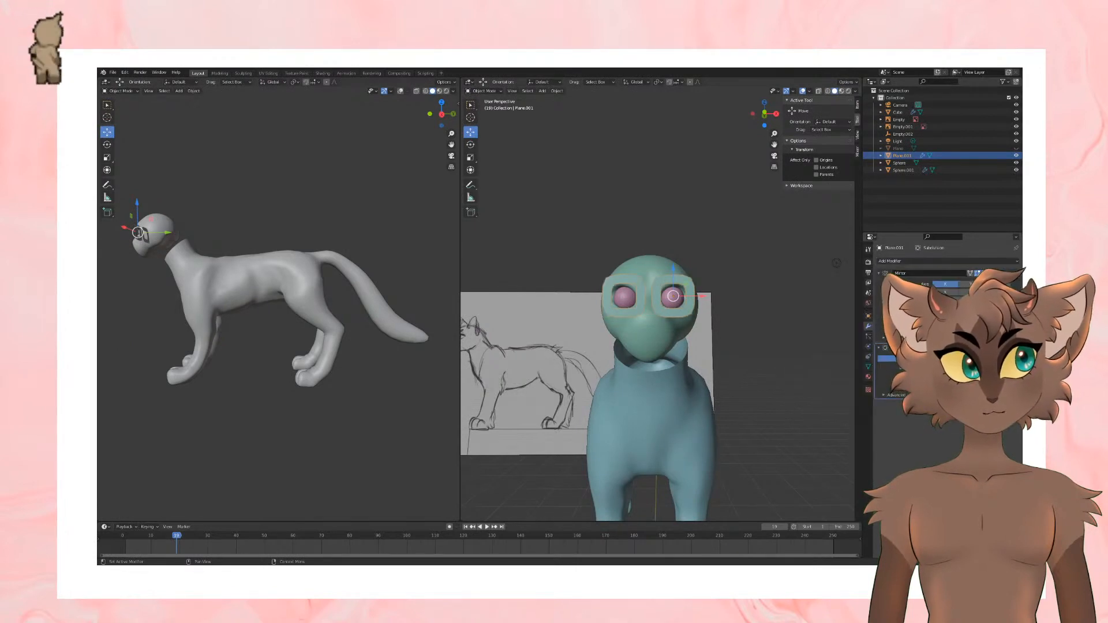
{"action": "key", "text": "ctrl+z"}
Step: Add a Shrinkwrap modifier to the eye frame and pick the head as its target
{"action": "left_click", "coordinate": [919, 260]}
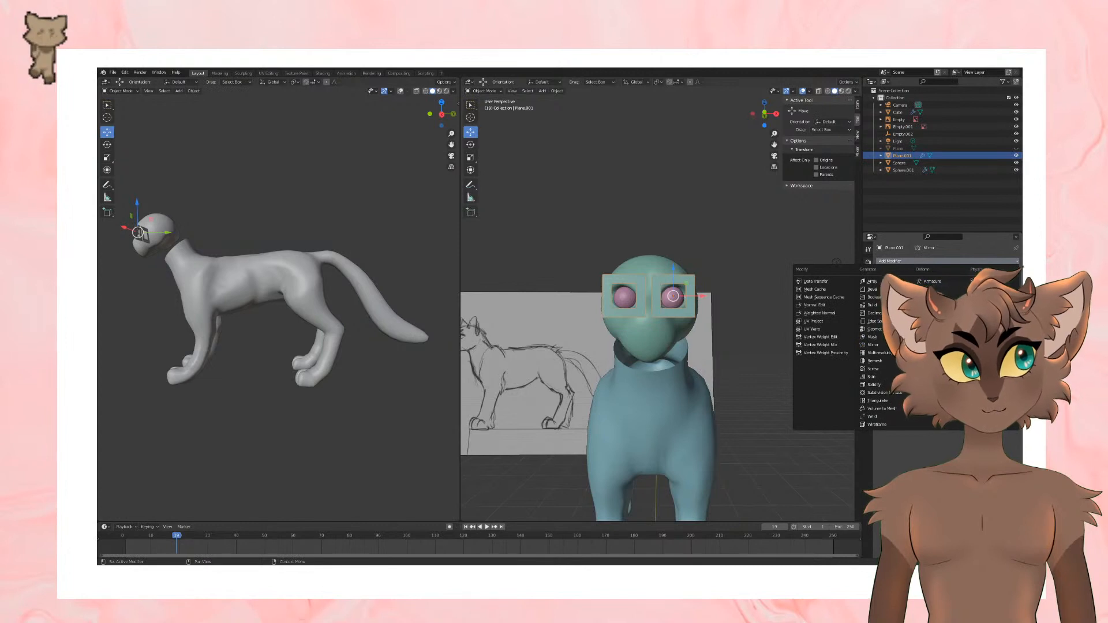
{"action": "left_click", "coordinate": [934, 345]}
{"action": "left_click", "coordinate": [1007, 377]}
{"action": "left_click", "coordinate": [670, 267]}
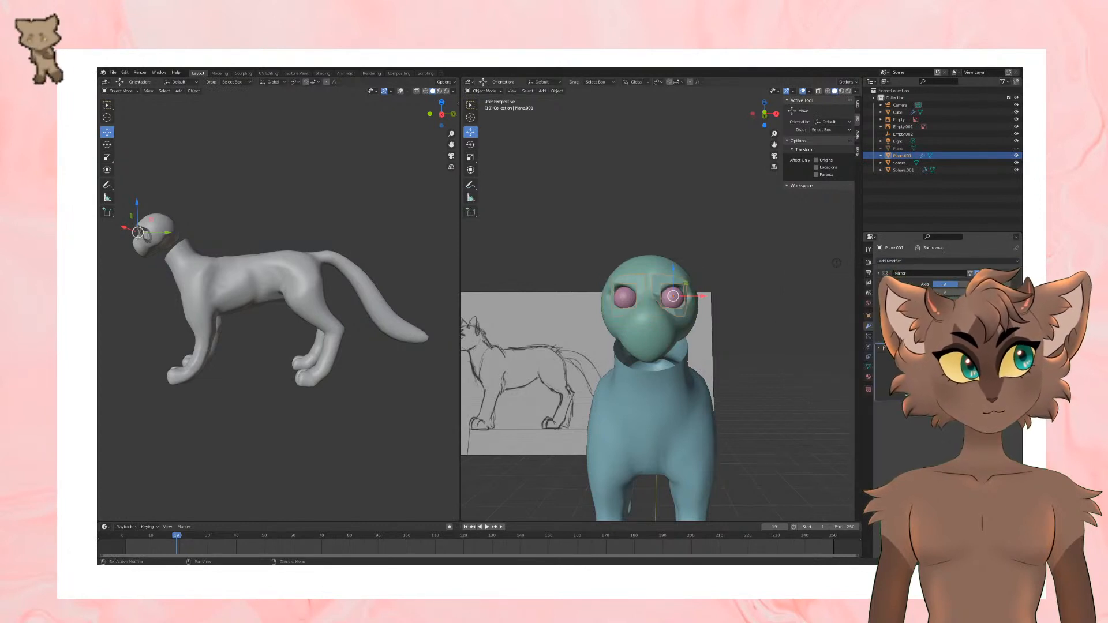
{"action": "scroll", "coordinate": [720, 322], "scroll_direction": "up", "scroll_amount": 1}
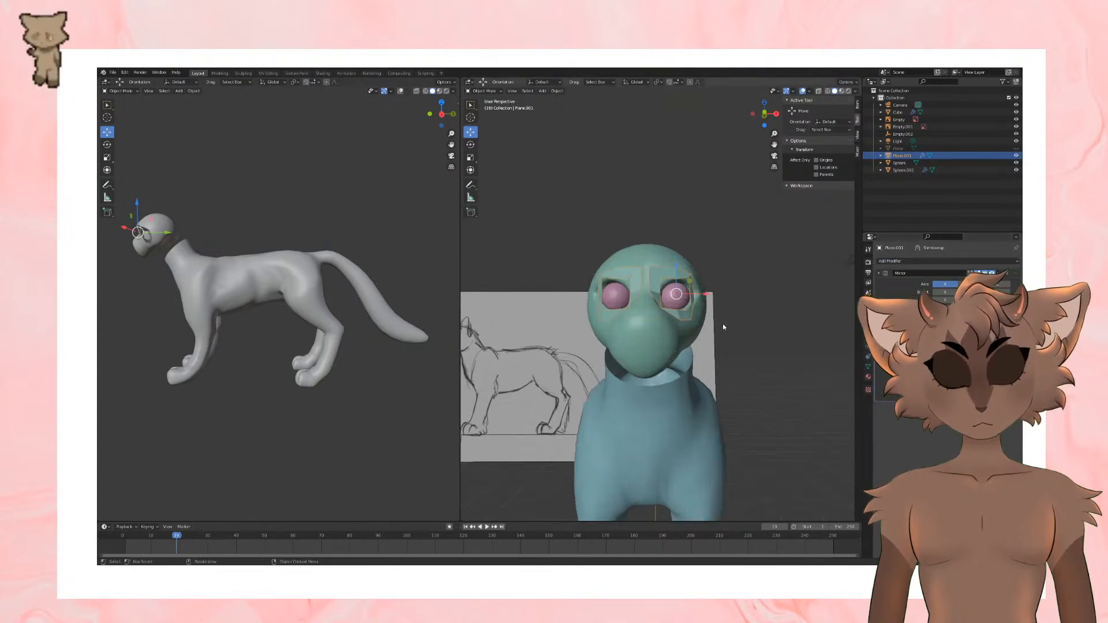
{"action": "middle_click_drag", "start_coordinate": [722, 323], "coordinate": [724, 347]}
Step: Move the eye frame's lower inner corner vertex toward the muzzle in edit mode, then shift it along the Y axis
{"action": "key", "text": "Tab"}
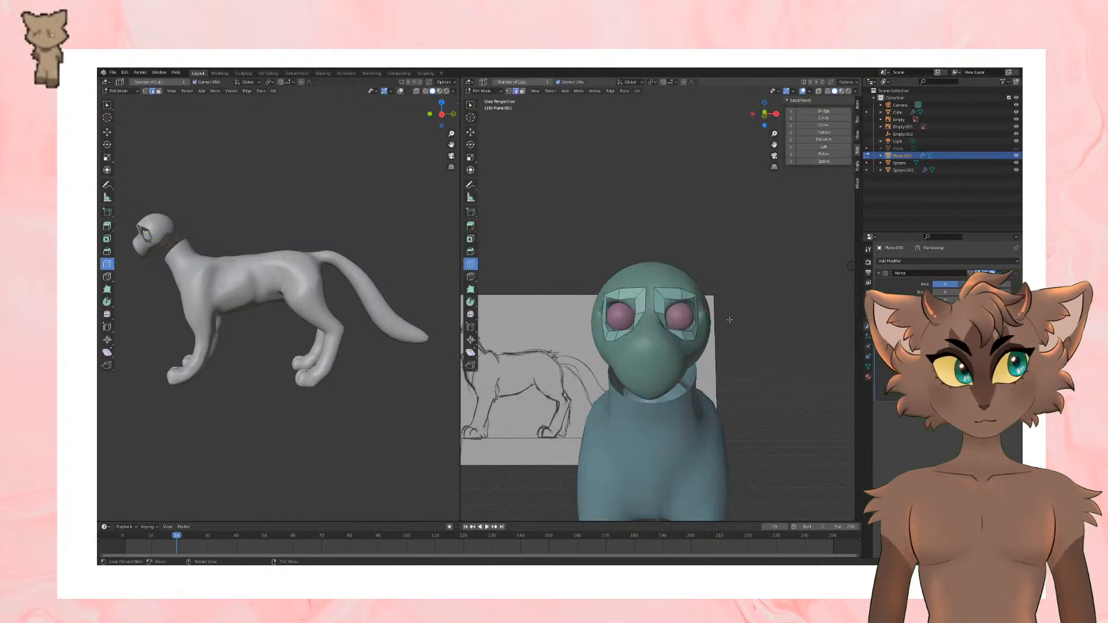
{"action": "scroll", "coordinate": [655, 347], "scroll_direction": "up", "scroll_amount": 1}
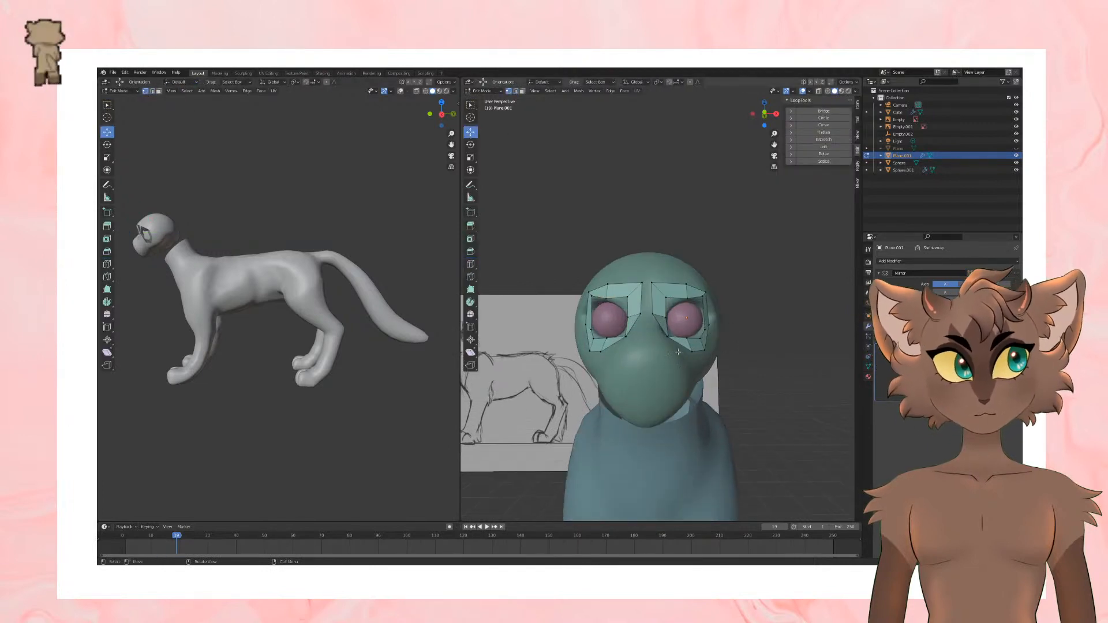
{"action": "left_click", "coordinate": [665, 340]}
{"action": "key", "text": "g"}
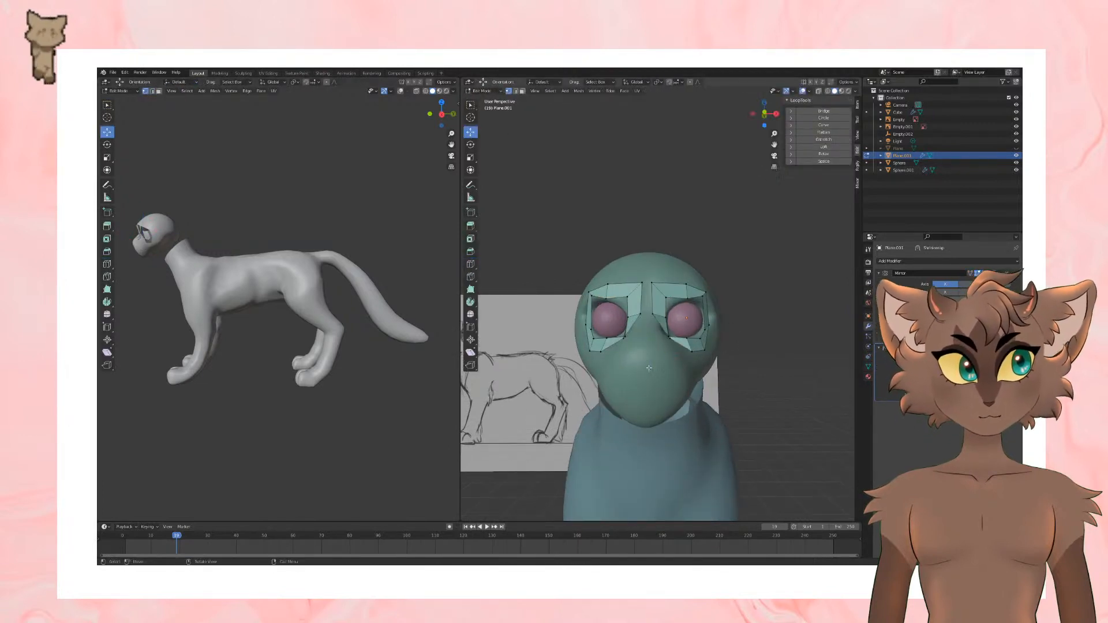
{"action": "left_click", "coordinate": [650, 367]}
{"action": "middle_click_drag", "start_coordinate": [650, 367], "coordinate": [610, 370]}
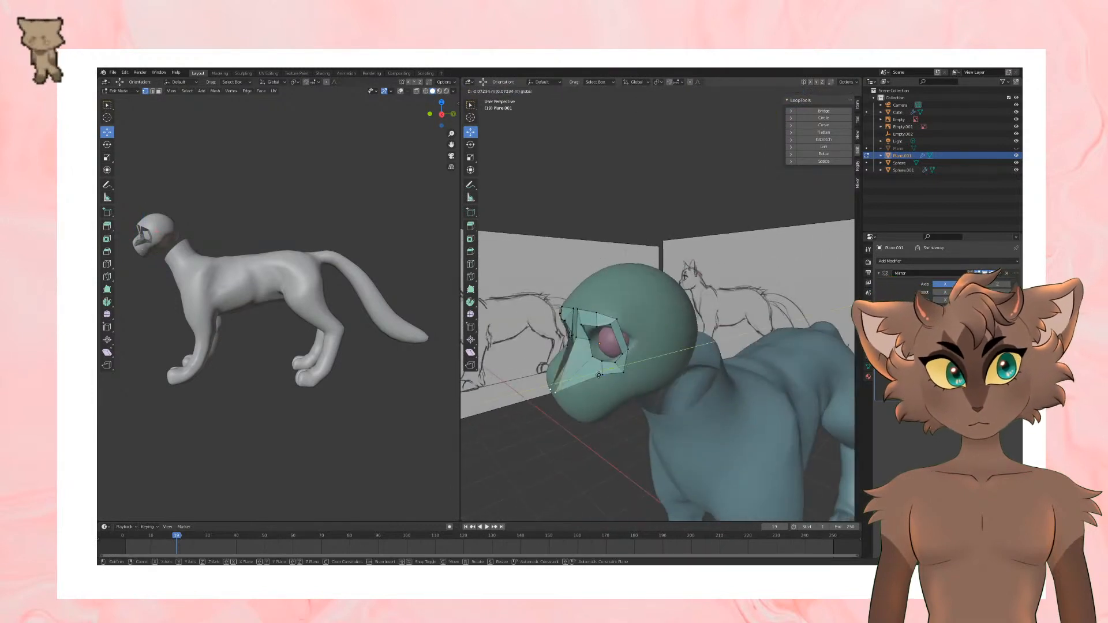
{"action": "key", "text": "g"}
{"action": "key", "text": "y"}
{"action": "left_click", "coordinate": [603, 374]}
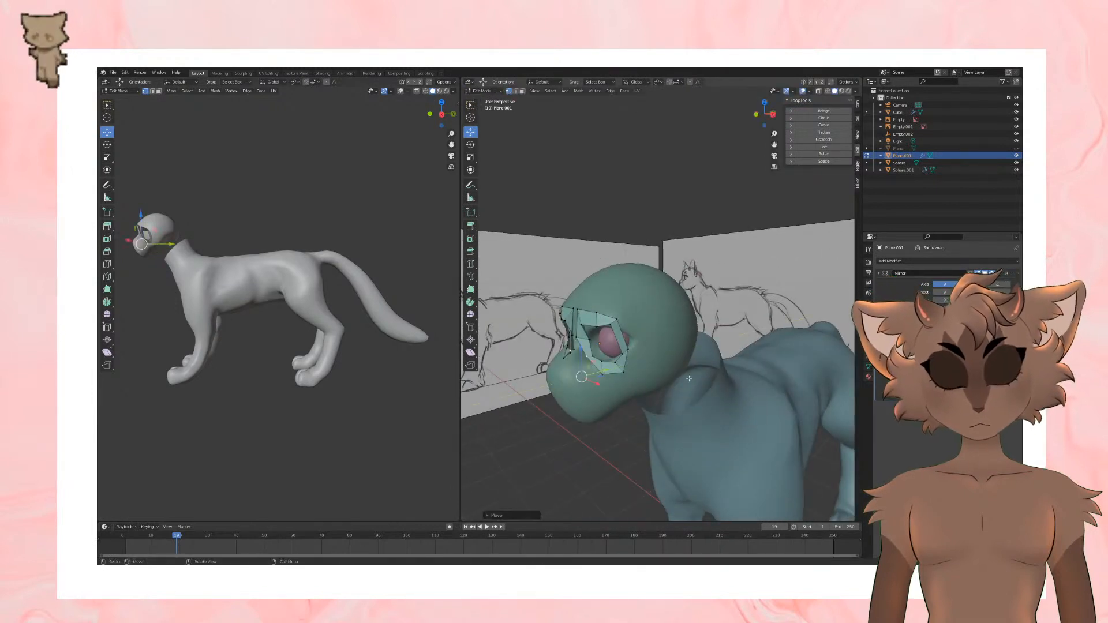
Step: Refine the inner corner of the eye frame by repositioning its vertex beside the nose bridge from several angles
{"action": "middle_click_drag", "start_coordinate": [603, 374], "coordinate": [649, 392]}
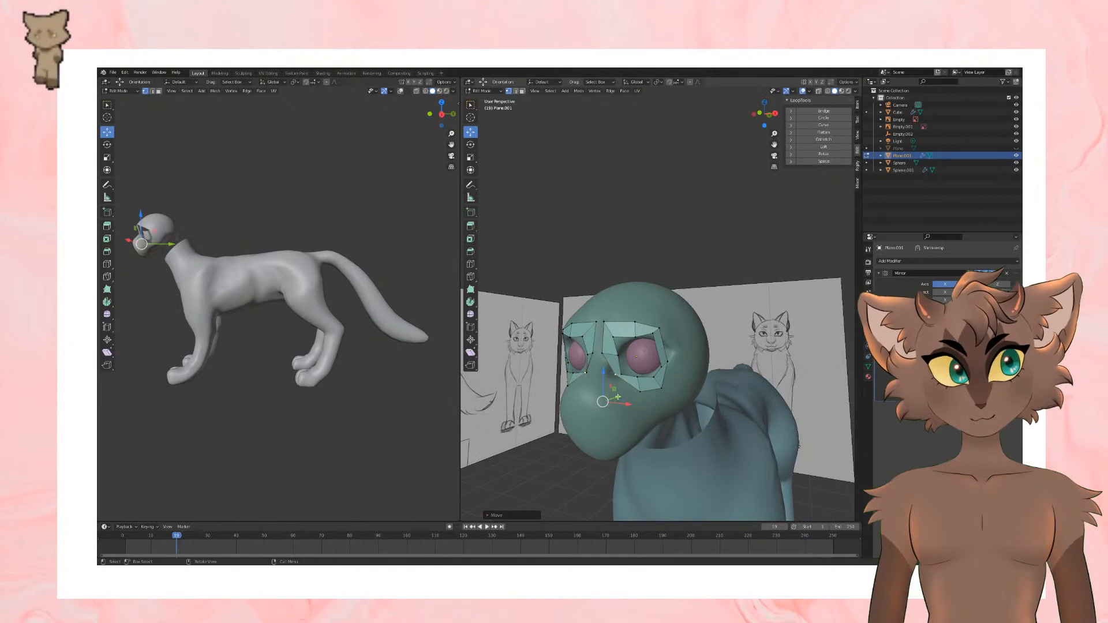
{"action": "left_click_drag", "start_coordinate": [618, 397], "coordinate": [609, 401]}
{"action": "middle_click_drag", "start_coordinate": [614, 398], "coordinate": [566, 394]}
{"action": "left_click_drag", "start_coordinate": [565, 393], "coordinate": [565, 386]}
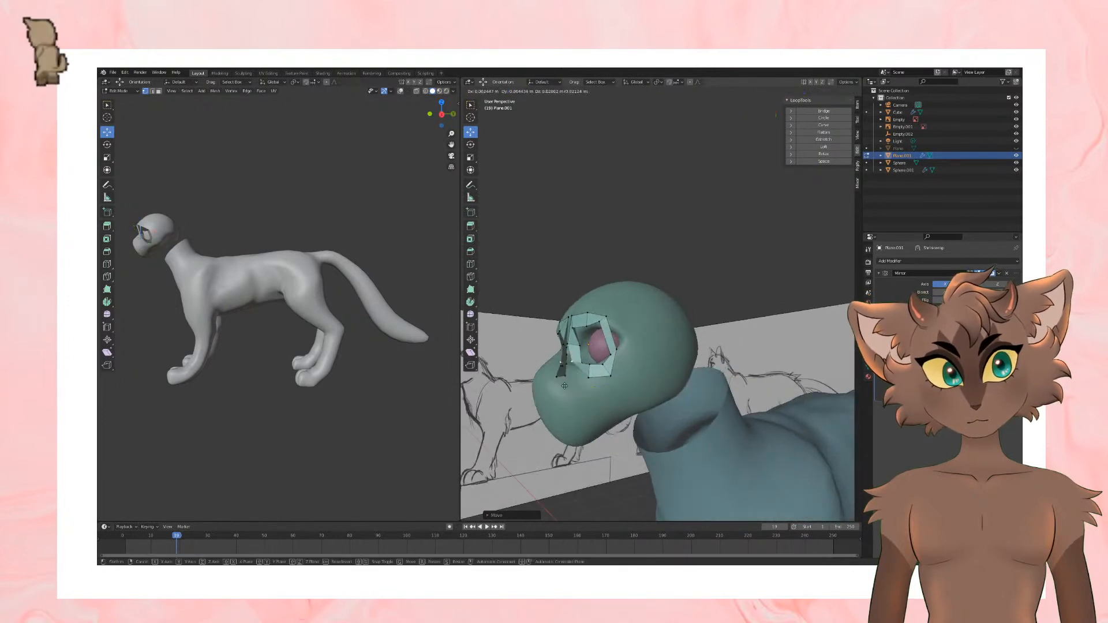
{"action": "left_click", "coordinate": [562, 387]}
{"action": "middle_click_drag", "start_coordinate": [562, 387], "coordinate": [737, 377]}
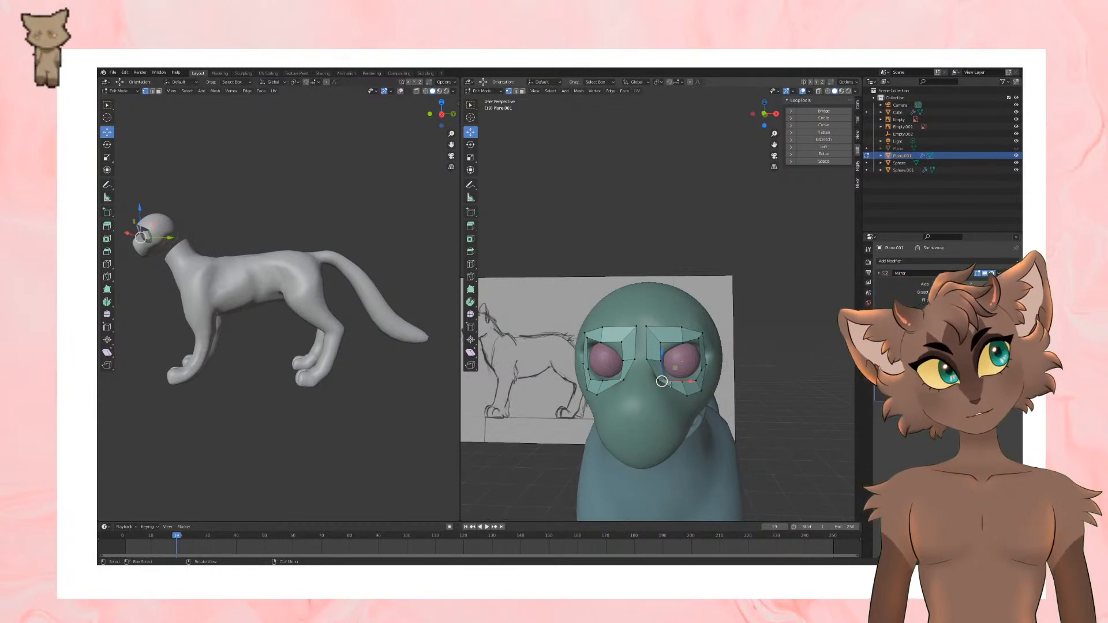
Step: Adjust the vertices on the eye frame's lower inner rim so they follow the underside of the eye
{"action": "left_click_drag", "start_coordinate": [662, 382], "coordinate": [666, 374]}
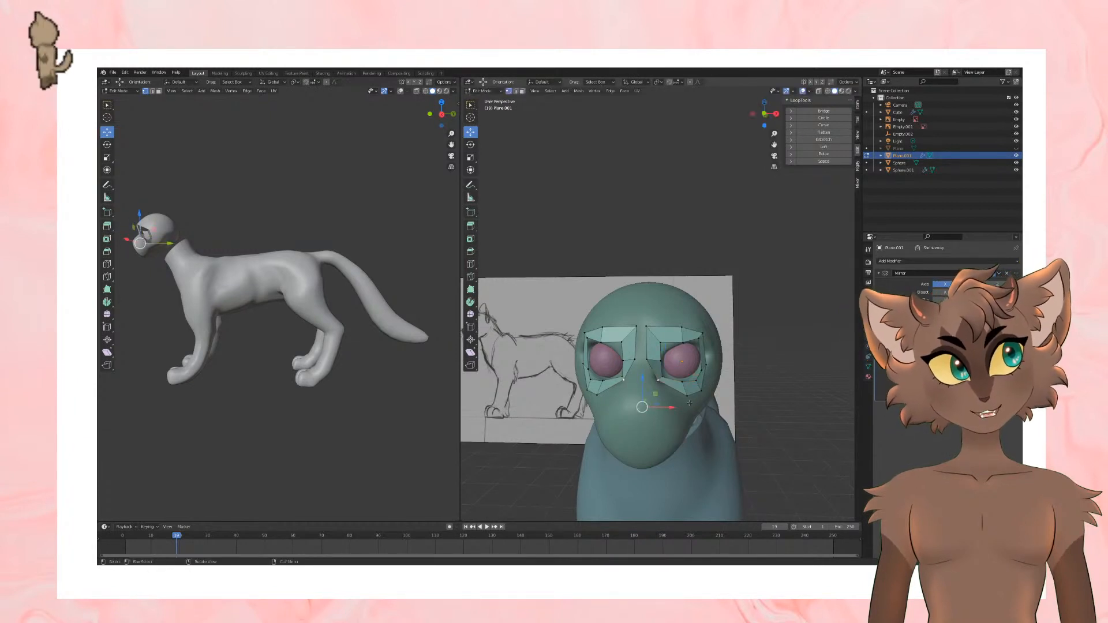
{"action": "middle_click_drag", "start_coordinate": [690, 403], "coordinate": [684, 427]}
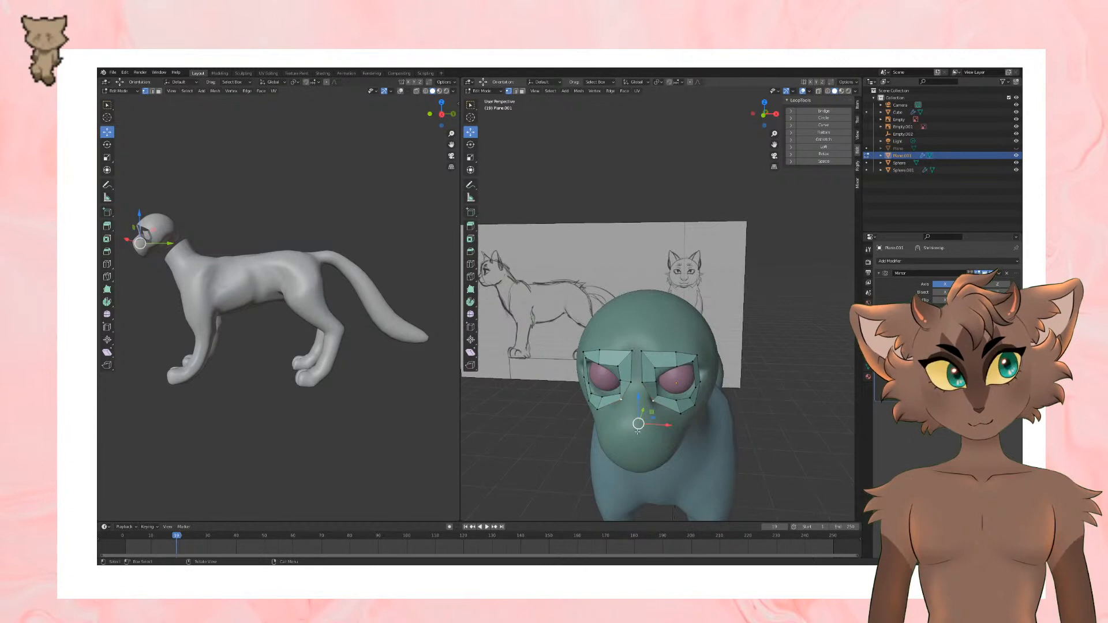
{"action": "mouse_move", "coordinate": [637, 430]}
{"action": "left_mouse_down"}
{"action": "mouse_move", "coordinate": [639, 455]}
{"action": "mouse_move", "coordinate": [641, 421]}
{"action": "left_mouse_up"}
{"action": "middle_click_drag", "start_coordinate": [640, 422], "coordinate": [705, 374]}
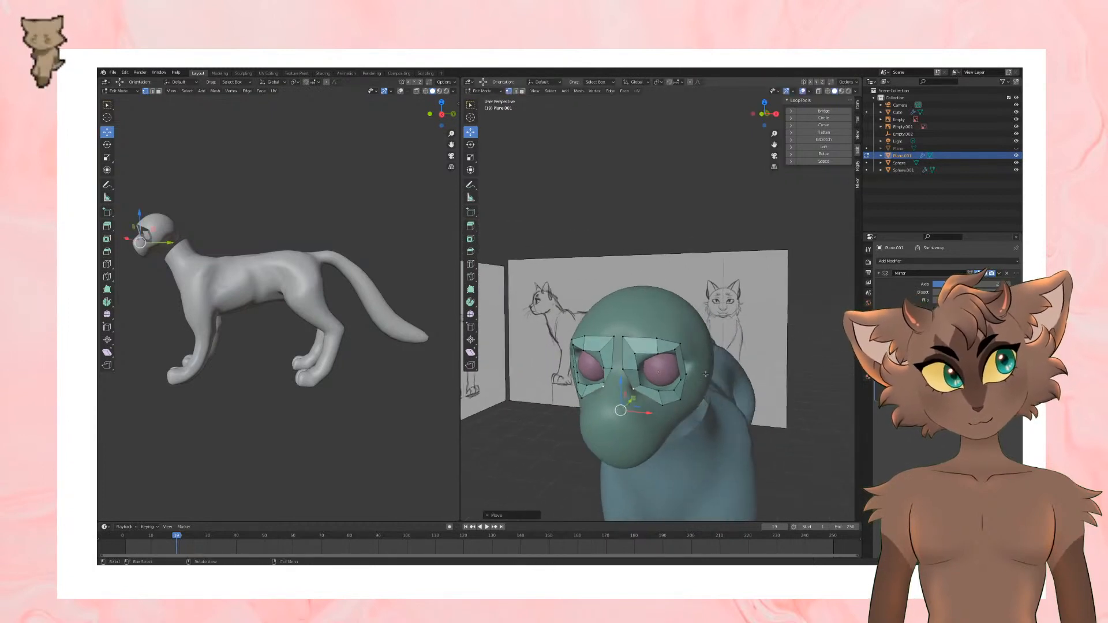
Step: Shape the outer side of the eye frame by moving its outer vertices around the eyeball
{"action": "left_click_drag", "start_coordinate": [682, 378], "coordinate": [723, 358]}
{"action": "middle_click_drag", "start_coordinate": [716, 369], "coordinate": [669, 338]}
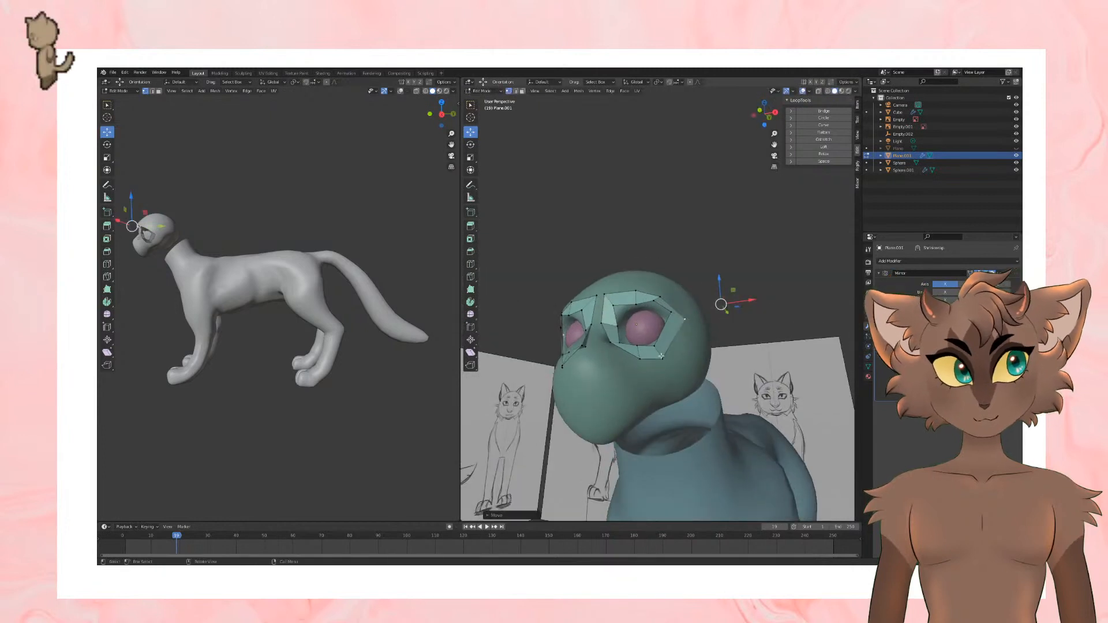
{"action": "left_click_drag", "start_coordinate": [665, 351], "coordinate": [679, 343]}
{"action": "middle_click_drag", "start_coordinate": [681, 345], "coordinate": [689, 379]}
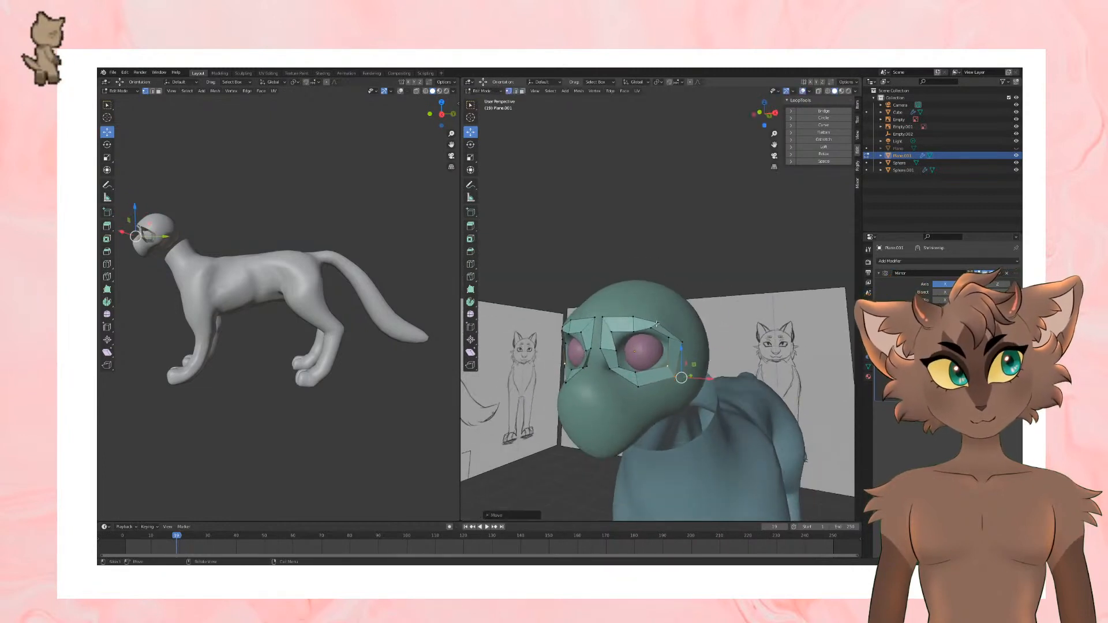
Step: Raise the upper vertices of the eye frame into a rounded brow and nudge its upper inner vertex
{"action": "left_click", "coordinate": [659, 324]}
{"action": "left_click_drag", "start_coordinate": [660, 321], "coordinate": [632, 293]}
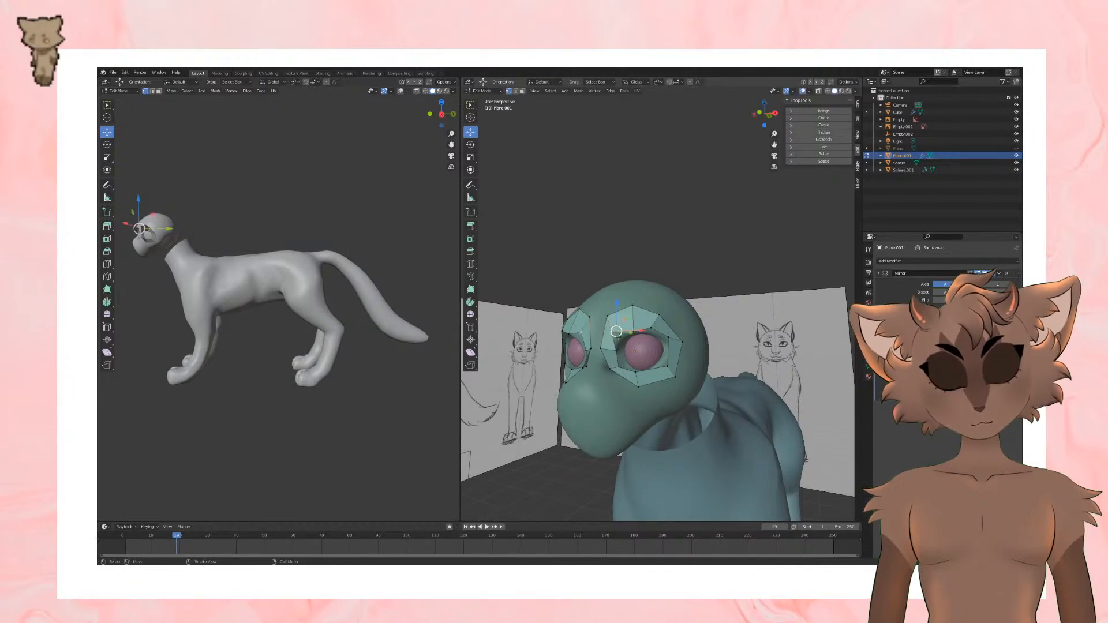
{"action": "left_click_drag", "start_coordinate": [616, 333], "coordinate": [622, 333]}
{"action": "middle_click_drag", "start_coordinate": [622, 333], "coordinate": [673, 350]}
{"action": "scroll", "coordinate": [673, 351], "scroll_direction": "down", "scroll_amount": 3}
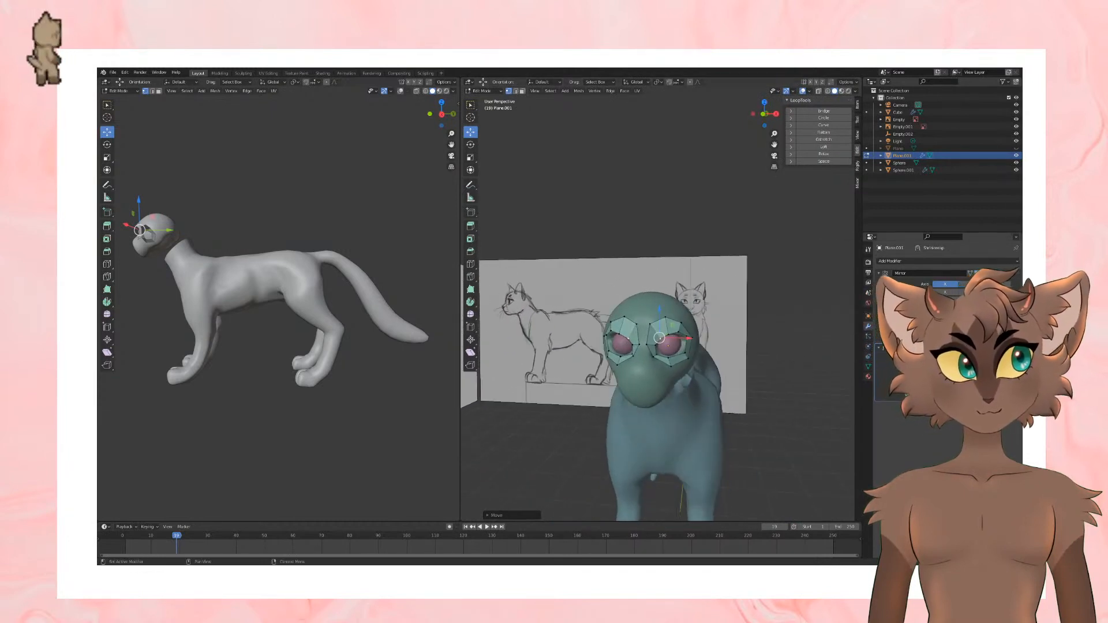
Step: Extrude the eye frame's inner edge toward the centre of the face to bridge both sides, and return to object mode
{"action": "left_click", "coordinate": [647, 339]}
{"action": "key", "text": "e"}
{"action": "left_click", "coordinate": [726, 329]}
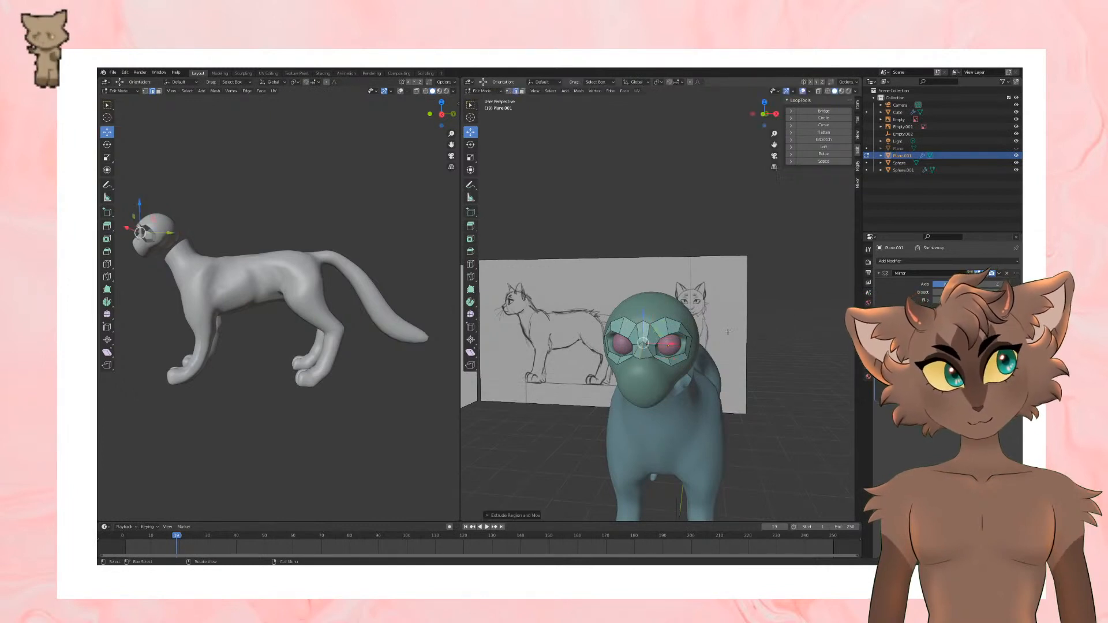
{"action": "middle_click_drag", "start_coordinate": [750, 332], "coordinate": [688, 297]}
{"action": "key", "text": "Tab"}
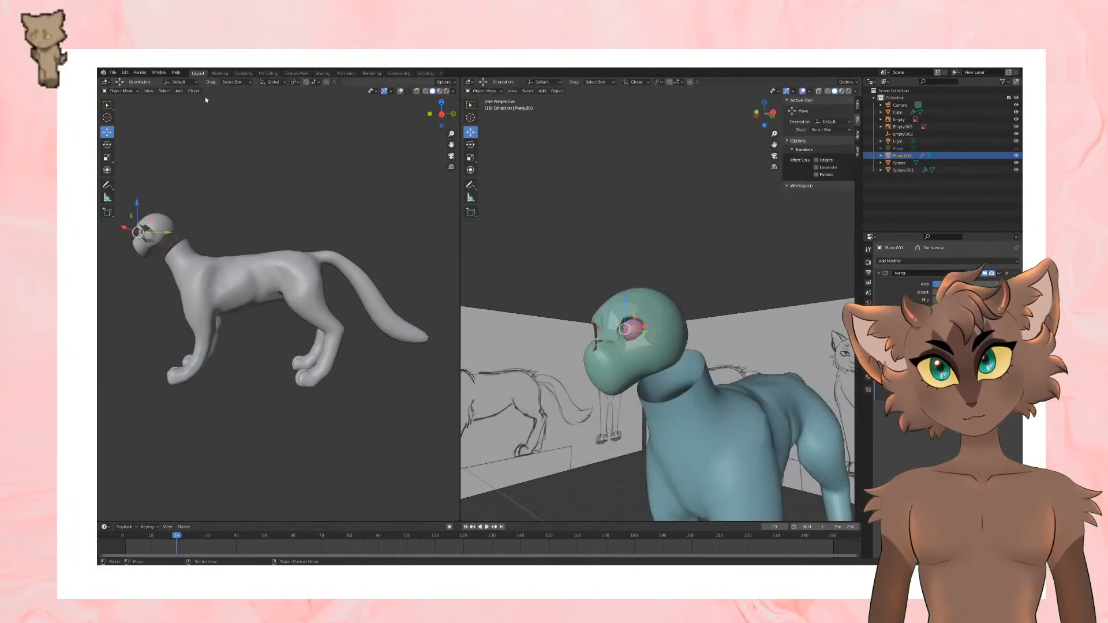
Step: Add a new plane and move it up and forward to the front of the head
{"action": "left_click", "coordinate": [178, 91]}
{"action": "mouse_move", "coordinate": [195, 102]}
{"action": "left_click", "coordinate": [252, 101]}
{"action": "scroll", "coordinate": [721, 336], "scroll_direction": "down", "scroll_amount": 4}
{"action": "middle_click_drag", "start_coordinate": [722, 336], "coordinate": [684, 328]}
{"action": "left_click_drag", "start_coordinate": [774, 494], "coordinate": [732, 231]}
{"action": "middle_click_drag", "start_coordinate": [731, 232], "coordinate": [729, 250]}
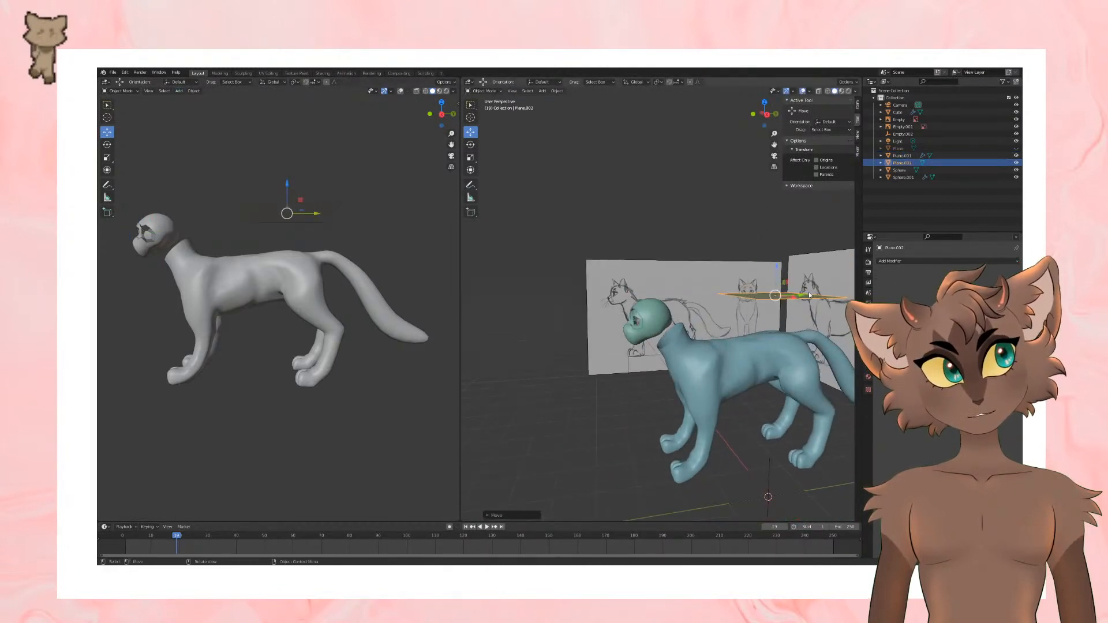
{"action": "left_click_drag", "start_coordinate": [804, 296], "coordinate": [602, 344]}
Step: Rotate the new plane upright, scale it down, and position it in front of the muzzle
{"action": "left_click", "coordinate": [471, 145]}
{"action": "left_click", "coordinate": [471, 133]}
{"action": "middle_click_drag", "start_coordinate": [674, 318], "coordinate": [779, 312]}
{"action": "key", "text": "s"}
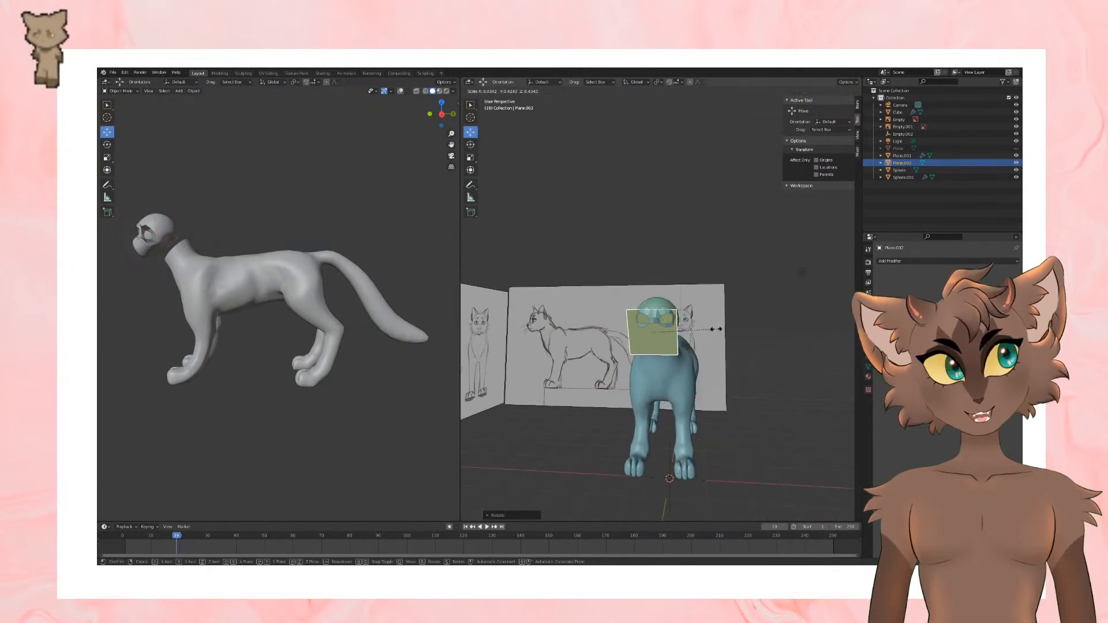
{"action": "left_click", "coordinate": [674, 327]}
{"action": "middle_click_drag", "start_coordinate": [674, 326], "coordinate": [687, 301]}
{"action": "scroll", "coordinate": [688, 302], "scroll_direction": "up", "scroll_amount": 4}
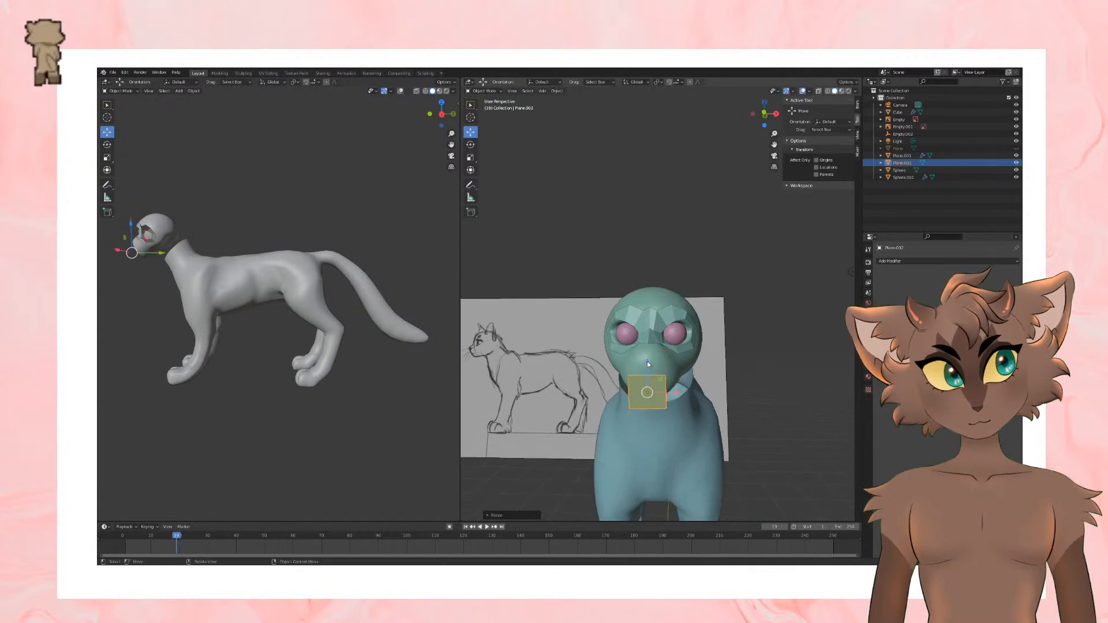
{"action": "middle_click_drag", "start_coordinate": [647, 361], "coordinate": [721, 337]}
Step: Inset the muzzle plane's face in edit mode and add a loop cut through it
{"action": "key", "text": "Tab"}
{"action": "key", "text": "i"}
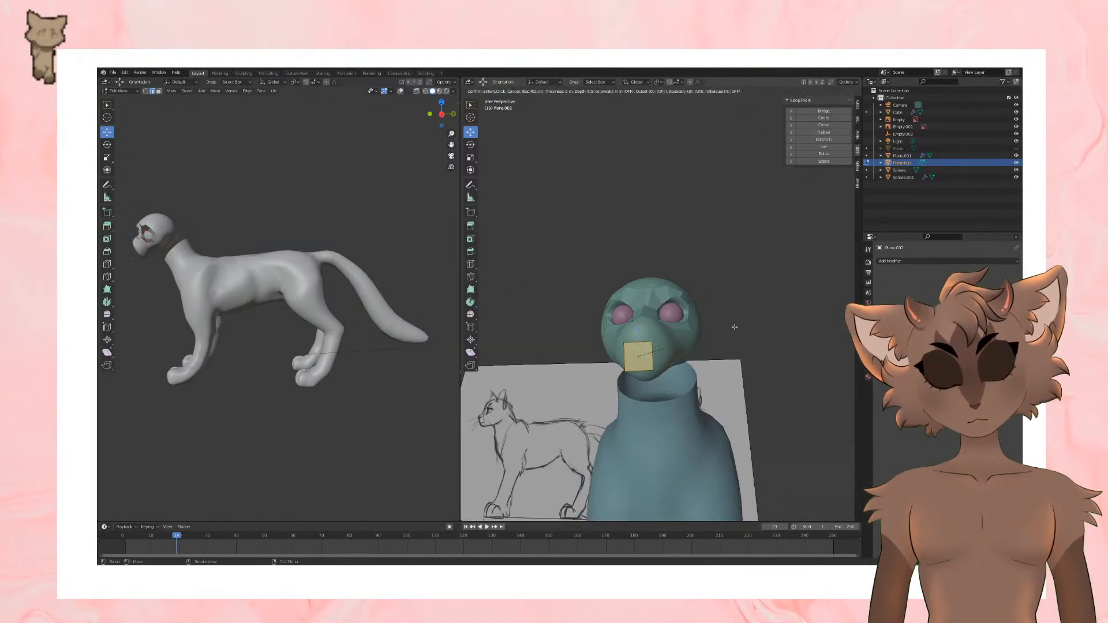
{"action": "left_click", "coordinate": [727, 331]}
{"action": "right_click", "coordinate": [727, 330]}
{"action": "left_click", "coordinate": [470, 264]}
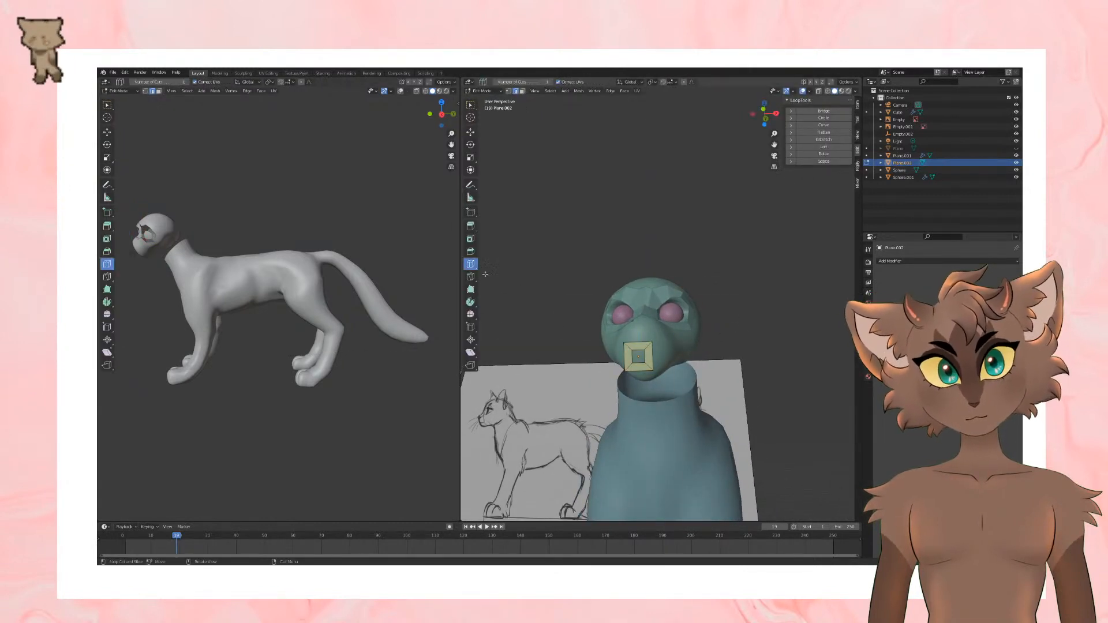
{"action": "left_click", "coordinate": [107, 132]}
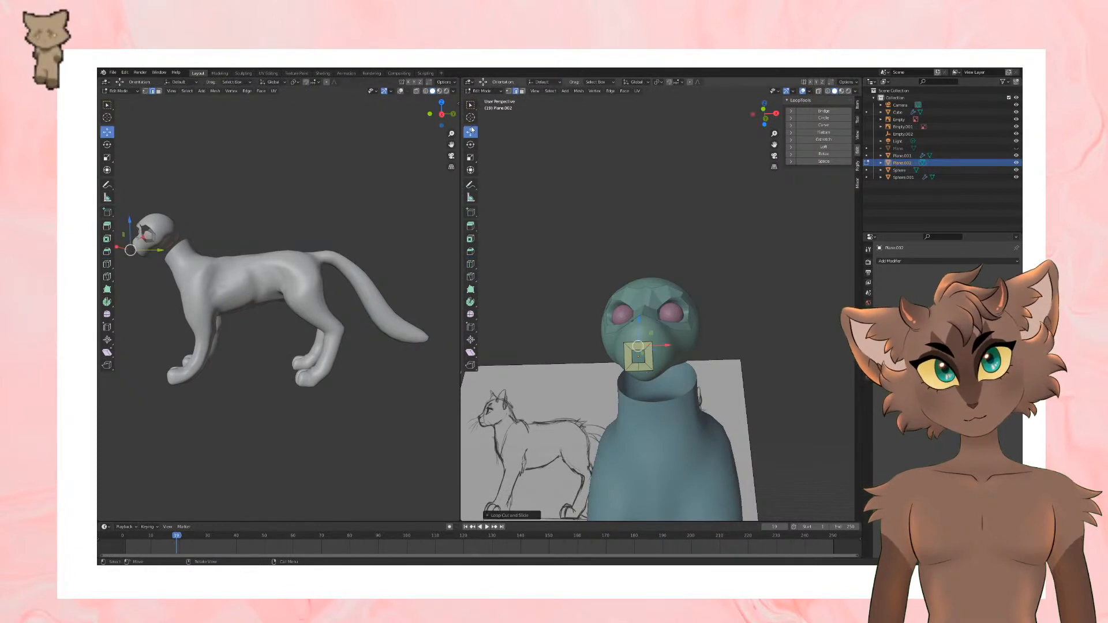
Step: Delete the faces on one half of the muzzle plane and join the remainder to the eye mesh
{"action": "left_click", "coordinate": [159, 91]}
{"action": "left_click_drag", "start_coordinate": [619, 331], "coordinate": [634, 386]}
{"action": "key", "text": "x"}
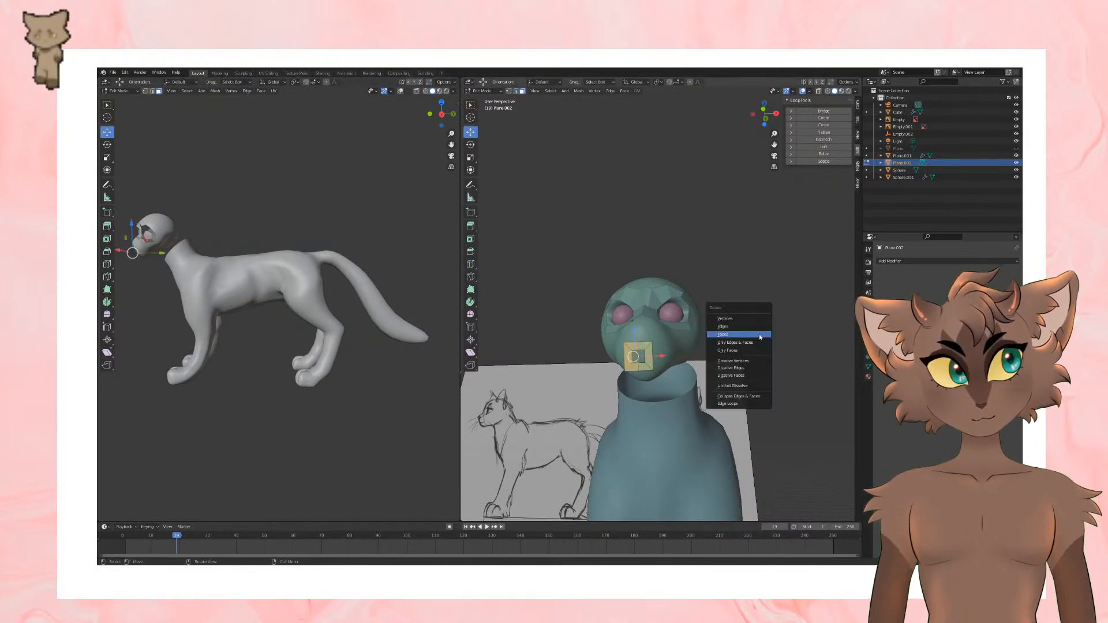
{"action": "left_click", "coordinate": [761, 335]}
{"action": "key", "text": "Tab"}
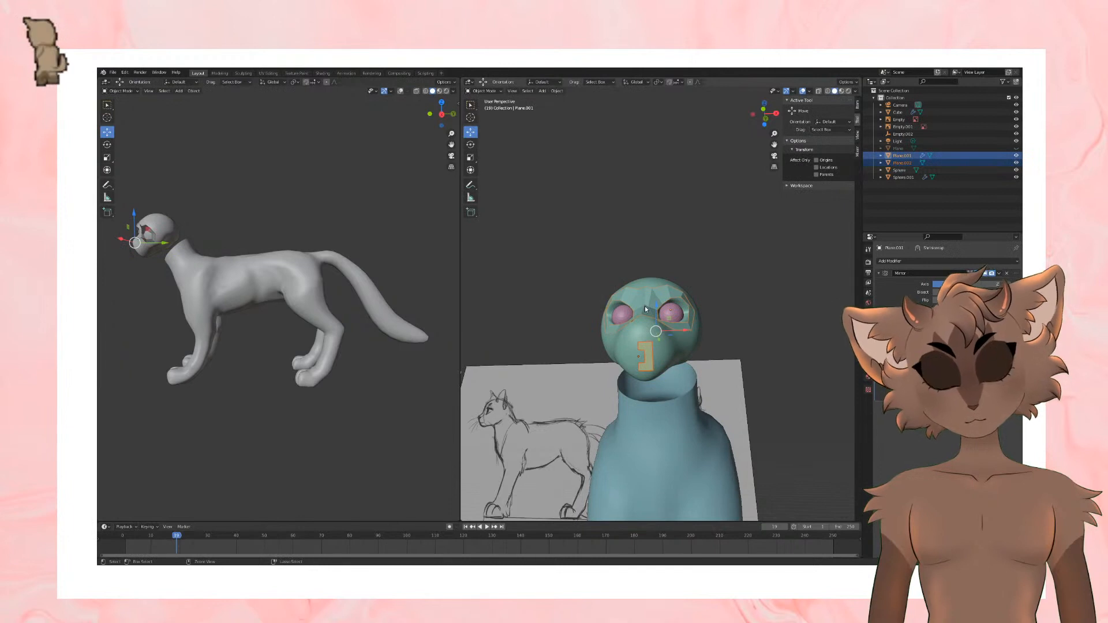
{"action": "key", "text": "ctrl+j"}
{"action": "key", "text": "Tab"}
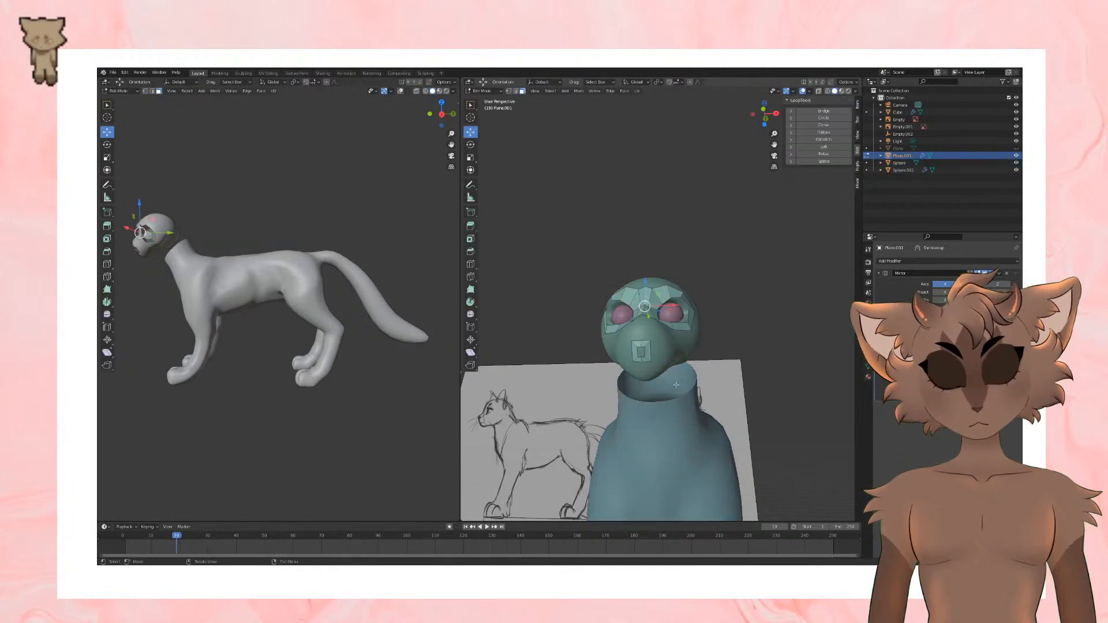
Step: Select the muzzle ring's faces in the joined mesh and move them down onto the front of the mouth area
{"action": "left_click", "coordinate": [647, 353]}
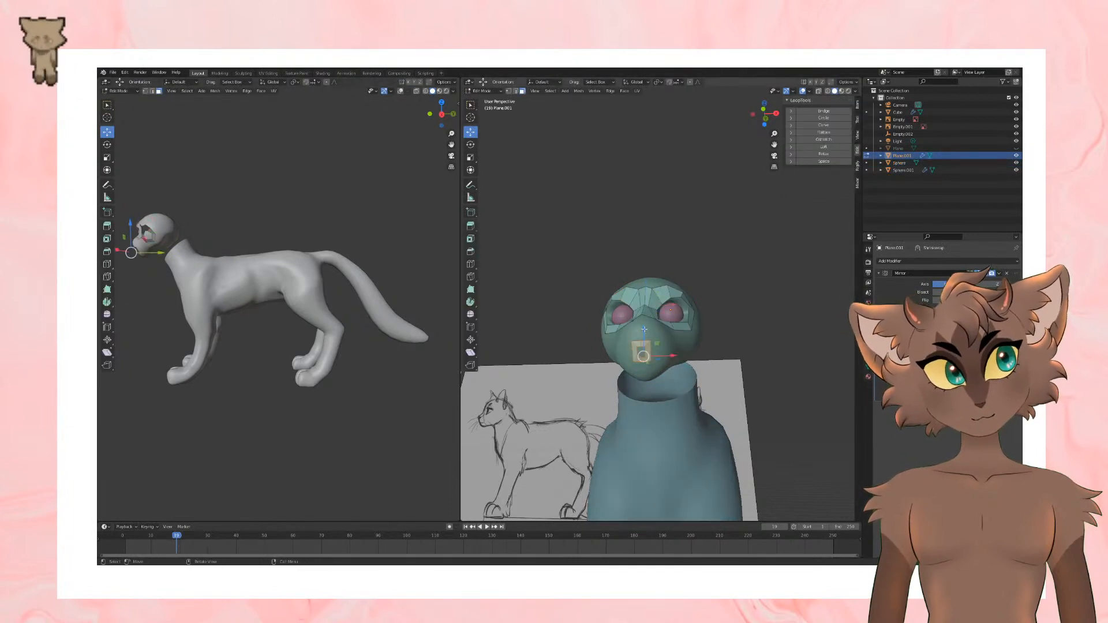
{"action": "left_click_drag", "start_coordinate": [644, 329], "coordinate": [645, 361]}
{"action": "middle_click_drag", "start_coordinate": [645, 360], "coordinate": [569, 376]}
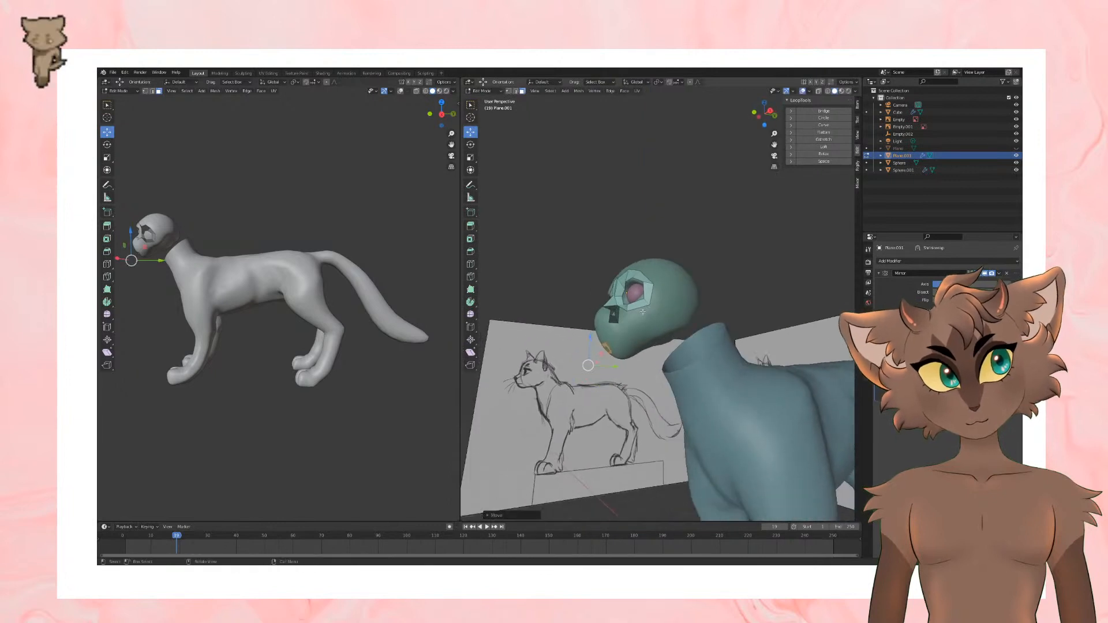
{"action": "scroll", "coordinate": [358, 184], "scroll_direction": "up", "scroll_amount": 1}
{"action": "middle_click_drag", "start_coordinate": [699, 271], "coordinate": [750, 277]}
{"action": "middle_click_drag", "start_coordinate": [630, 276], "coordinate": [660, 277]}
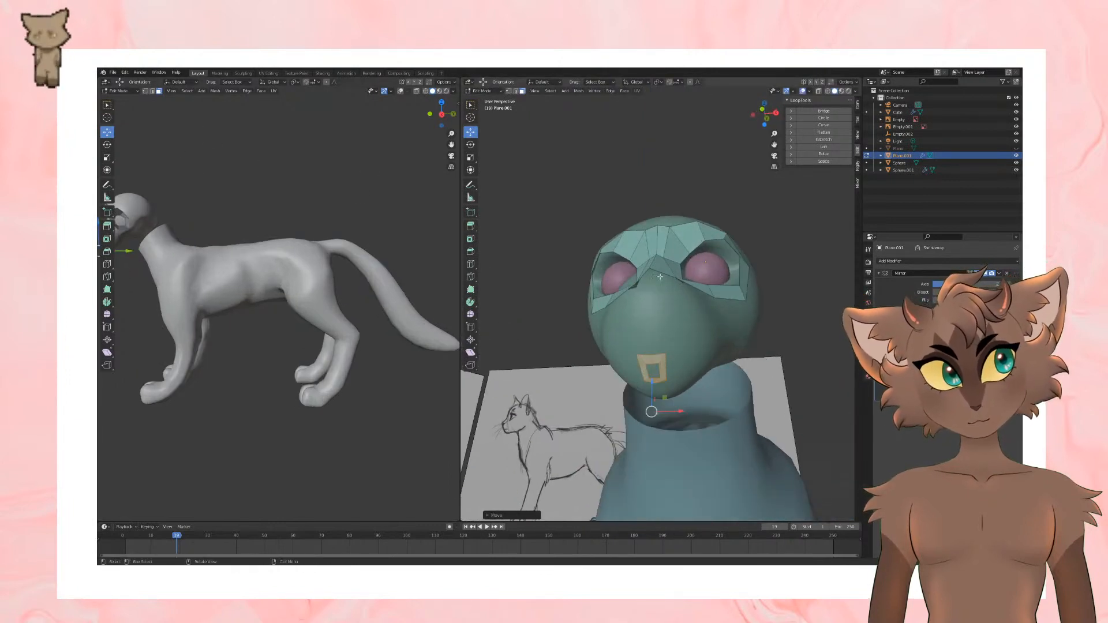
Step: Add a loop cut to the mouth ring and pull its side outward into a wider lip shape
{"action": "left_click", "coordinate": [469, 267]}
{"action": "left_click", "coordinate": [664, 368]}
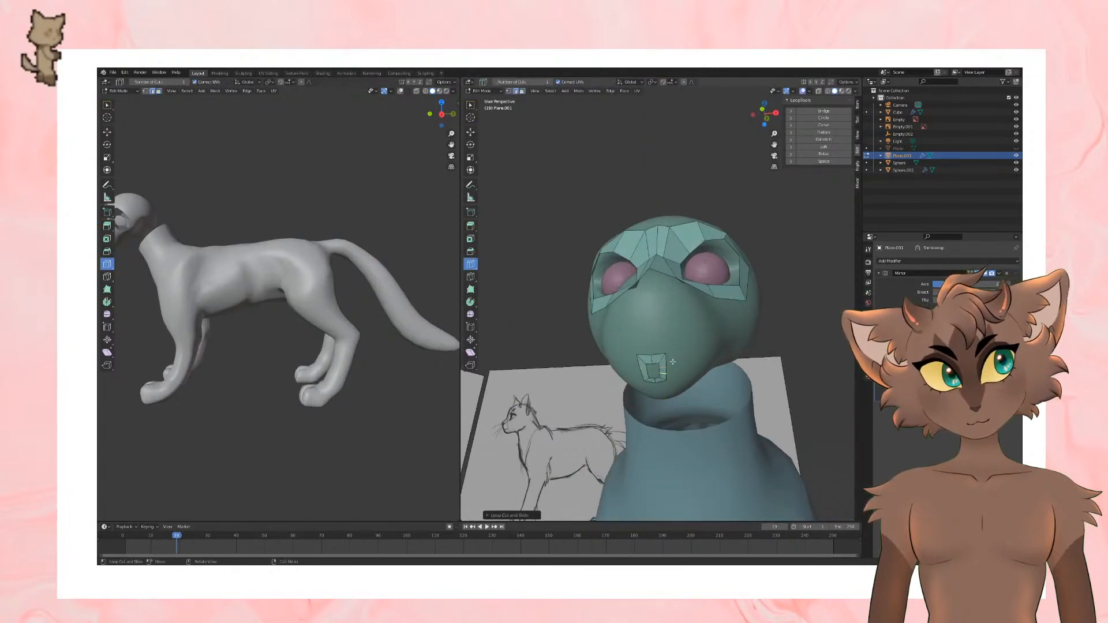
{"action": "left_click", "coordinate": [471, 132]}
{"action": "left_click_drag", "start_coordinate": [664, 412], "coordinate": [703, 404]}
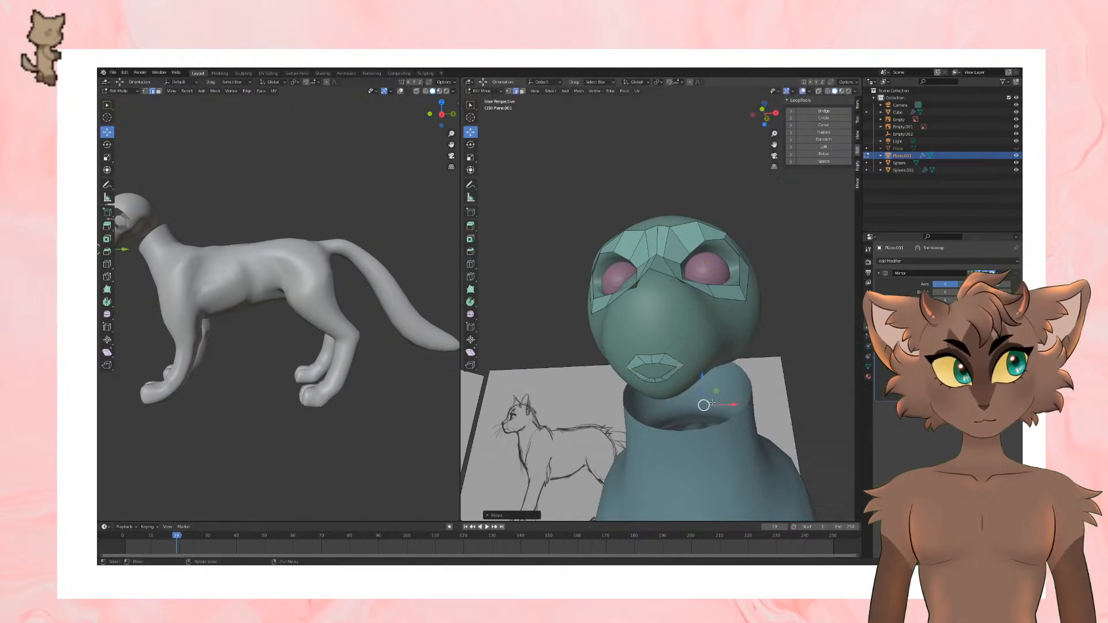
{"action": "middle_click_drag", "start_coordinate": [702, 404], "coordinate": [655, 405]}
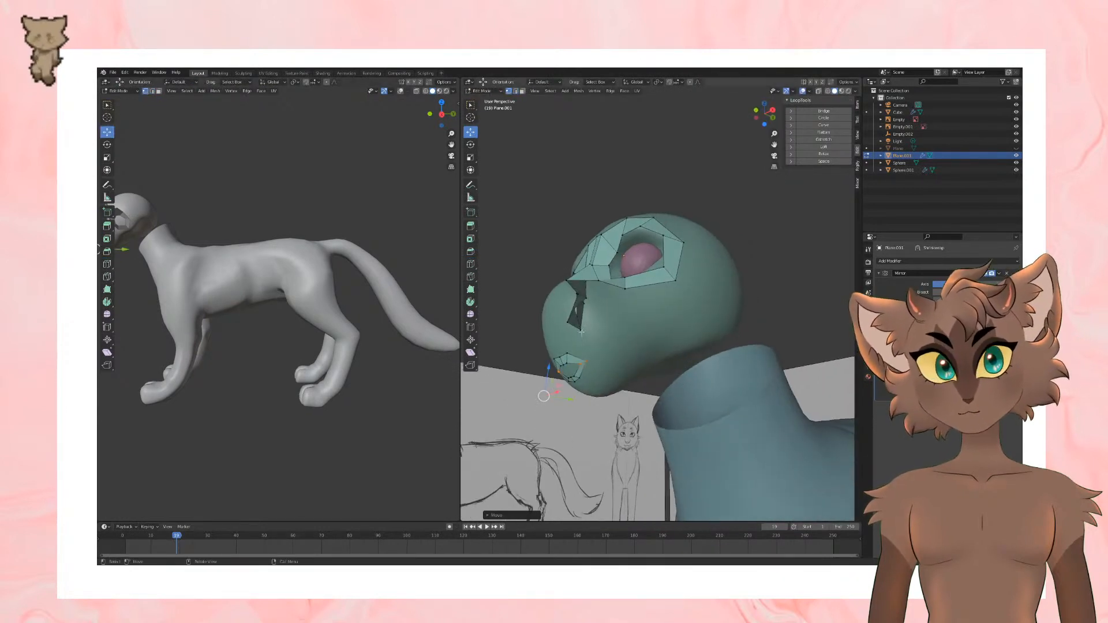
Step: Move the mouth ring's corner vertex outward and back along the side of the muzzle
{"action": "key", "text": "1"}
{"action": "left_click_drag", "start_coordinate": [550, 393], "coordinate": [651, 370]}
{"action": "scroll", "coordinate": [651, 370], "scroll_direction": "down", "scroll_amount": 3}
{"action": "middle_click_drag", "start_coordinate": [651, 371], "coordinate": [683, 368]}
{"action": "scroll", "coordinate": [706, 373], "scroll_direction": "up", "scroll_amount": 2}
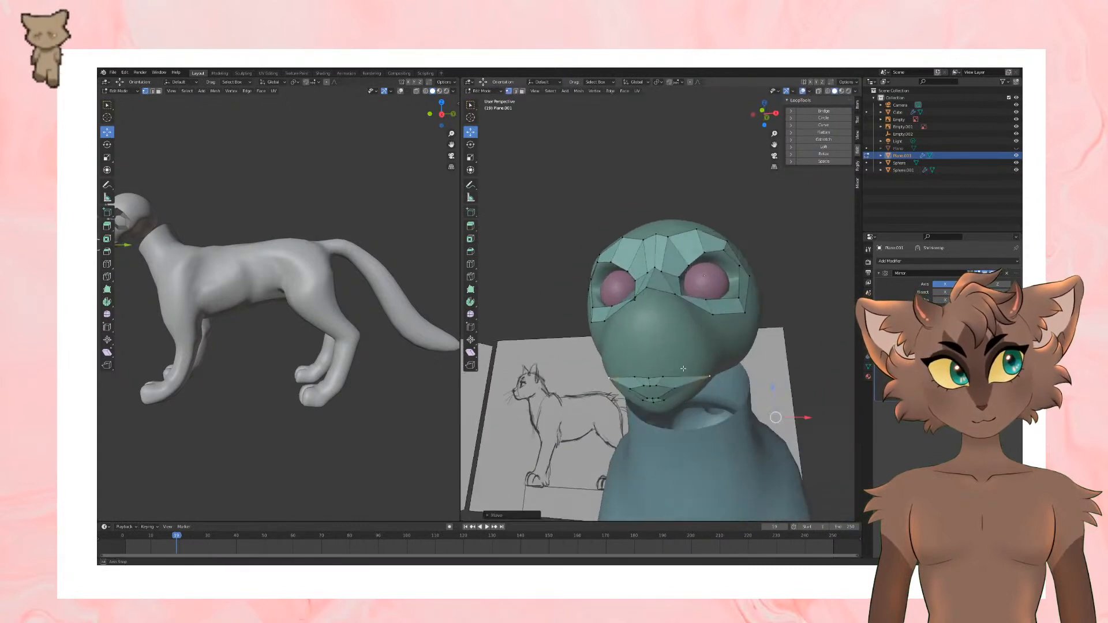
Step: Move the vertices of the mouth ring's upper edge higher up the front of the muzzle
{"action": "left_click", "coordinate": [664, 378]}
{"action": "left_click_drag", "start_coordinate": [665, 410], "coordinate": [636, 363]}
{"action": "left_click", "coordinate": [649, 378]}
{"action": "middle_click_drag", "start_coordinate": [686, 349], "coordinate": [653, 341]}
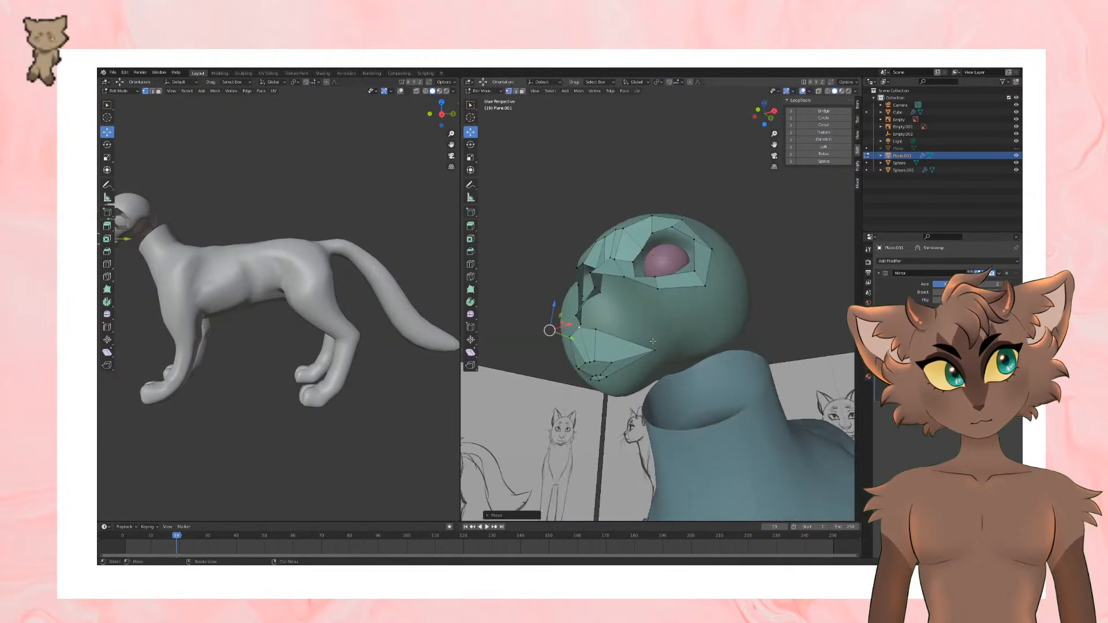
Step: Reposition the mouth ring's side and lower centre vertices to follow the lower lip and chin
{"action": "left_click", "coordinate": [613, 364]}
{"action": "left_click_drag", "start_coordinate": [591, 397], "coordinate": [614, 381]}
{"action": "middle_click_drag", "start_coordinate": [615, 381], "coordinate": [663, 362]}
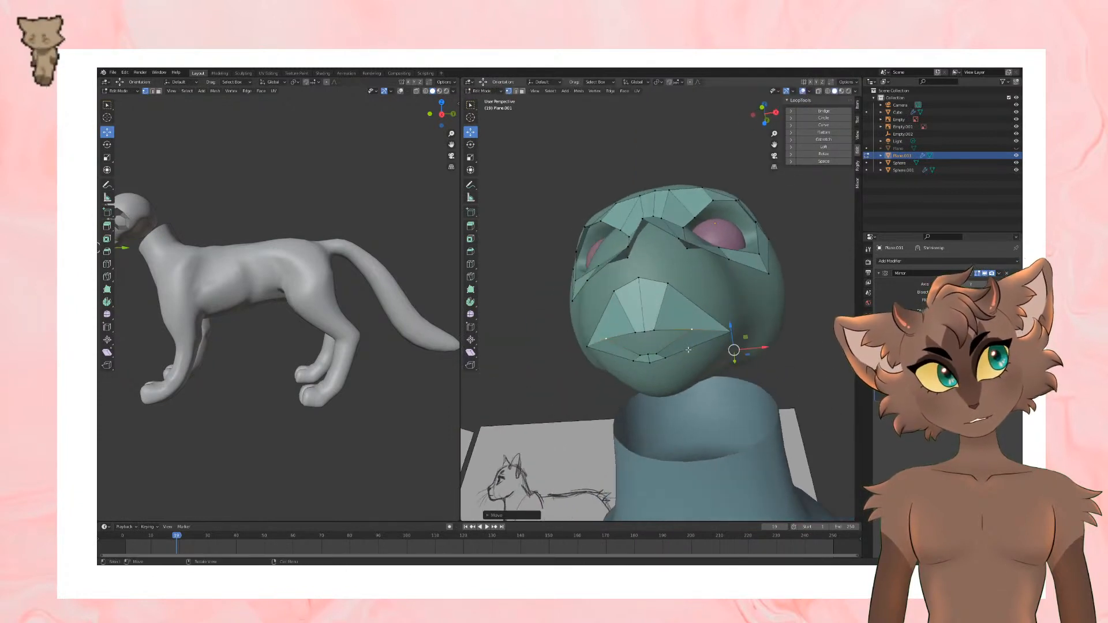
{"action": "left_click", "coordinate": [667, 361]}
{"action": "left_click", "coordinate": [650, 363], "text": "shift"}
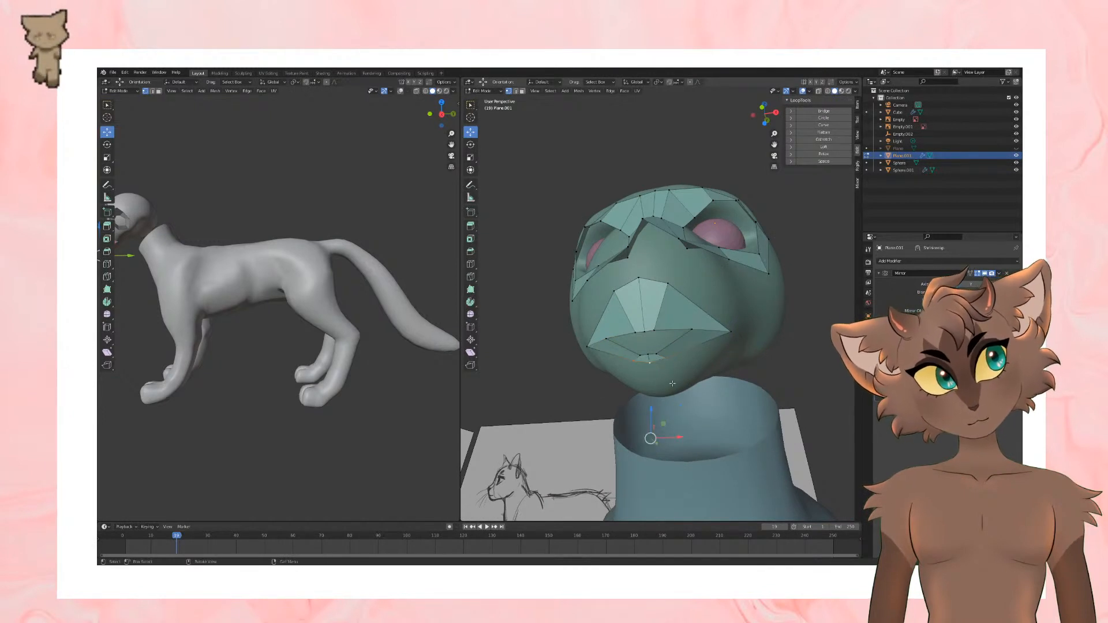
{"action": "left_click_drag", "start_coordinate": [650, 409], "coordinate": [648, 421]}
{"action": "left_click_drag", "start_coordinate": [653, 477], "coordinate": [652, 478]}
{"action": "scroll", "coordinate": [654, 462], "scroll_direction": "down", "scroll_amount": 3}
{"action": "middle_click_drag", "start_coordinate": [664, 399], "coordinate": [597, 392]}
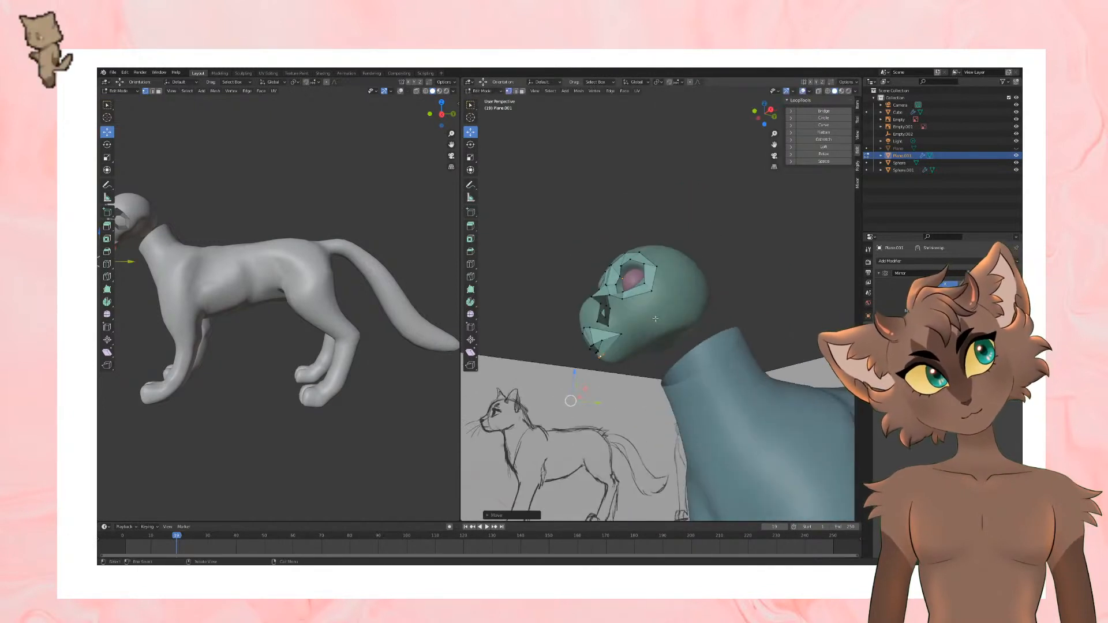
{"action": "middle_click_drag", "start_coordinate": [640, 306], "coordinate": [658, 287]}
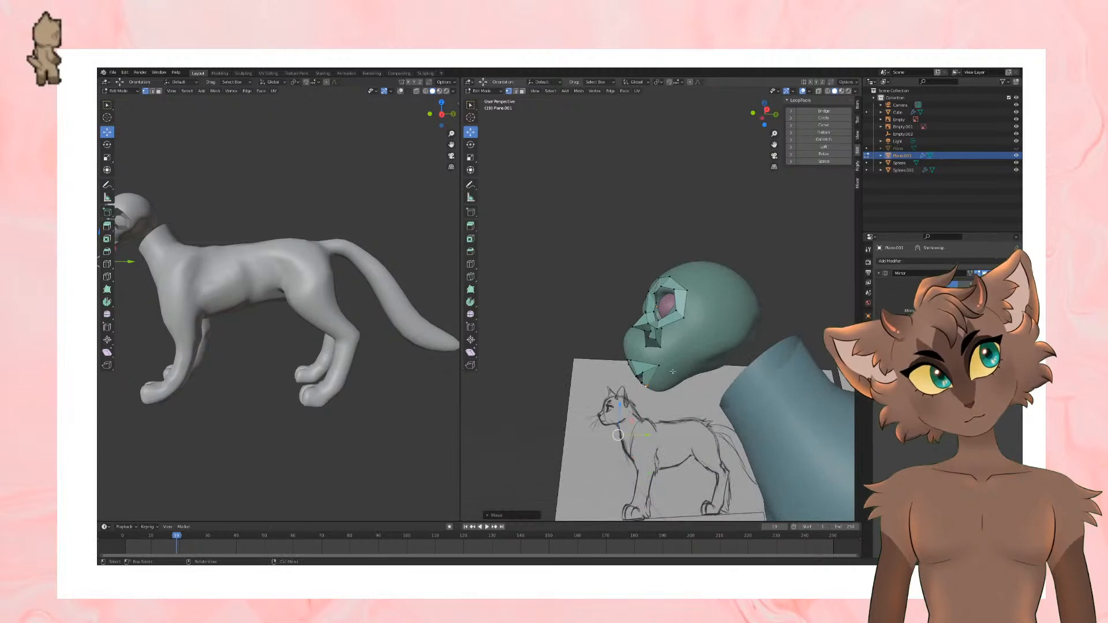
{"action": "middle_click_drag", "start_coordinate": [672, 372], "coordinate": [646, 343]}
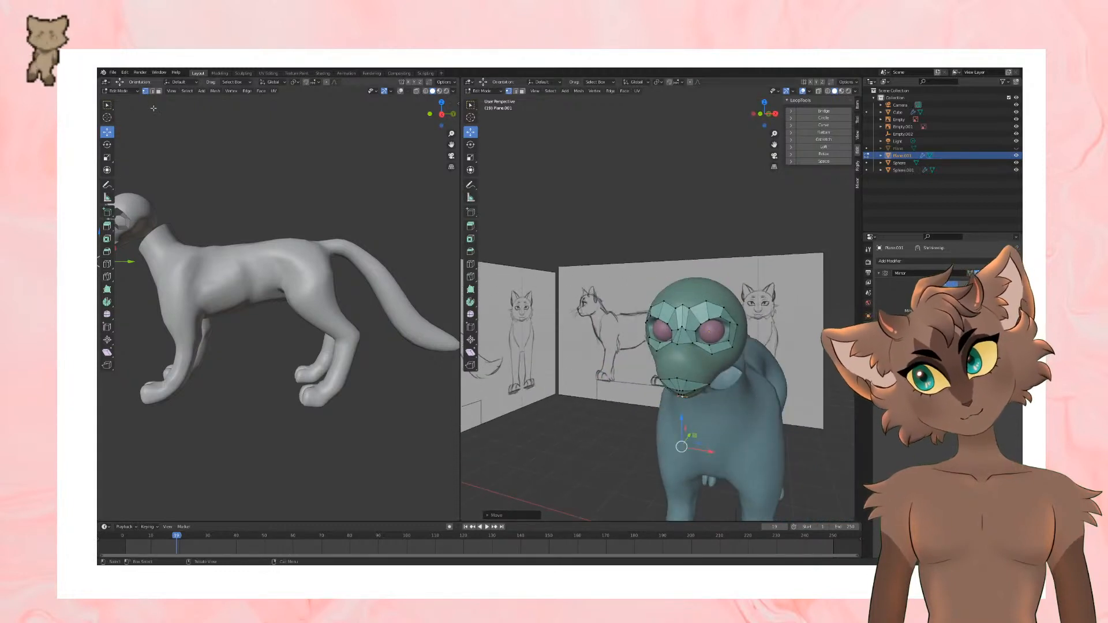
Step: Fill faces between the nose bridge's lower edges and the mouth mesh's upper edges
{"action": "scroll", "coordinate": [746, 408], "scroll_direction": "up", "scroll_amount": 2}
{"action": "right_click", "coordinate": [687, 367], "text": "shift"}
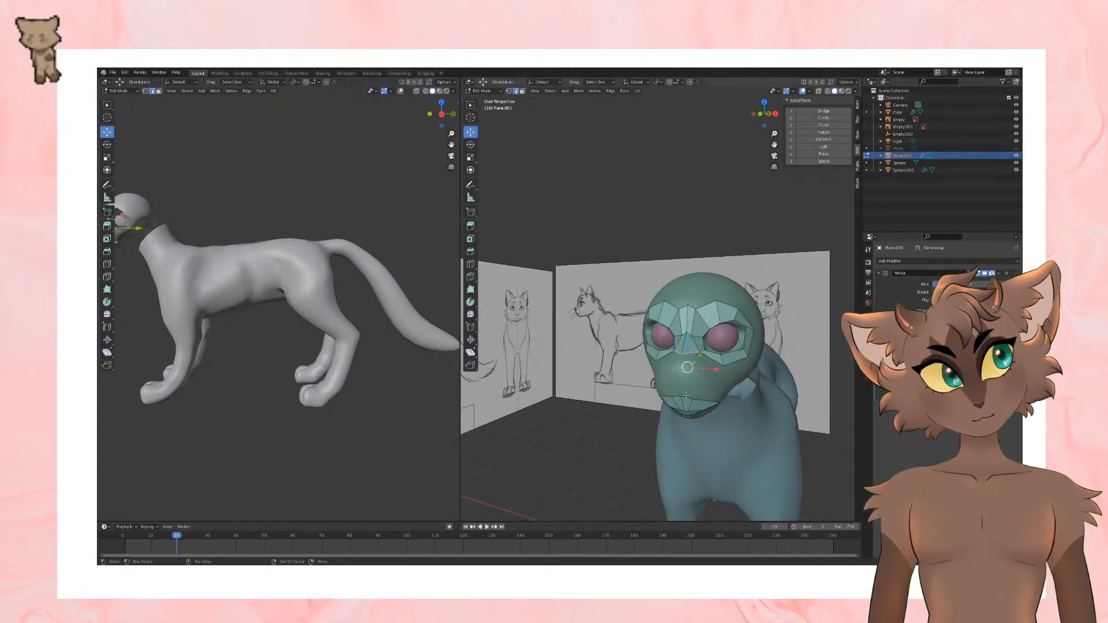
{"action": "left_click", "coordinate": [699, 379]}
{"action": "right_click", "coordinate": [704, 368], "text": "shift"}
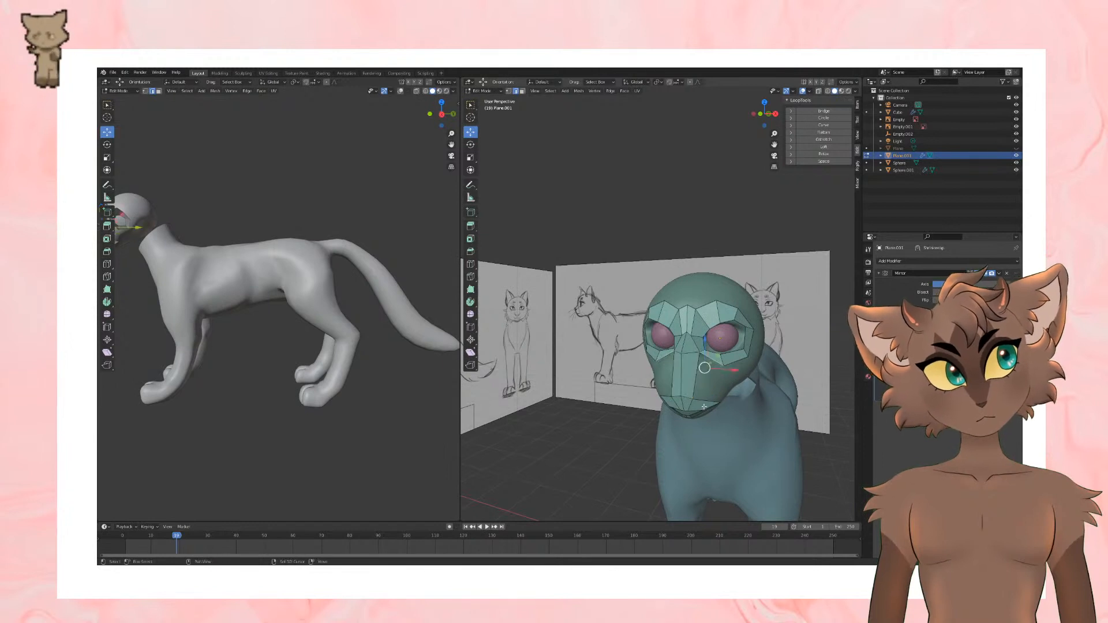
{"action": "left_click", "coordinate": [704, 401]}
{"action": "middle_click_drag", "start_coordinate": [775, 388], "coordinate": [711, 371]}
Step: Add two loop cuts to the new muzzle faces and shift the edge loop across the muzzle slightly upward
{"action": "left_click", "coordinate": [470, 265]}
{"action": "left_click", "coordinate": [640, 382]}
{"action": "middle_click_drag", "start_coordinate": [640, 382], "coordinate": [709, 349]}
{"action": "left_click", "coordinate": [470, 132]}
{"action": "left_click", "coordinate": [471, 264]}
{"action": "left_click", "coordinate": [664, 363]}
{"action": "left_click", "coordinate": [470, 132]}
{"action": "middle_click_drag", "start_coordinate": [661, 276], "coordinate": [765, 300]}
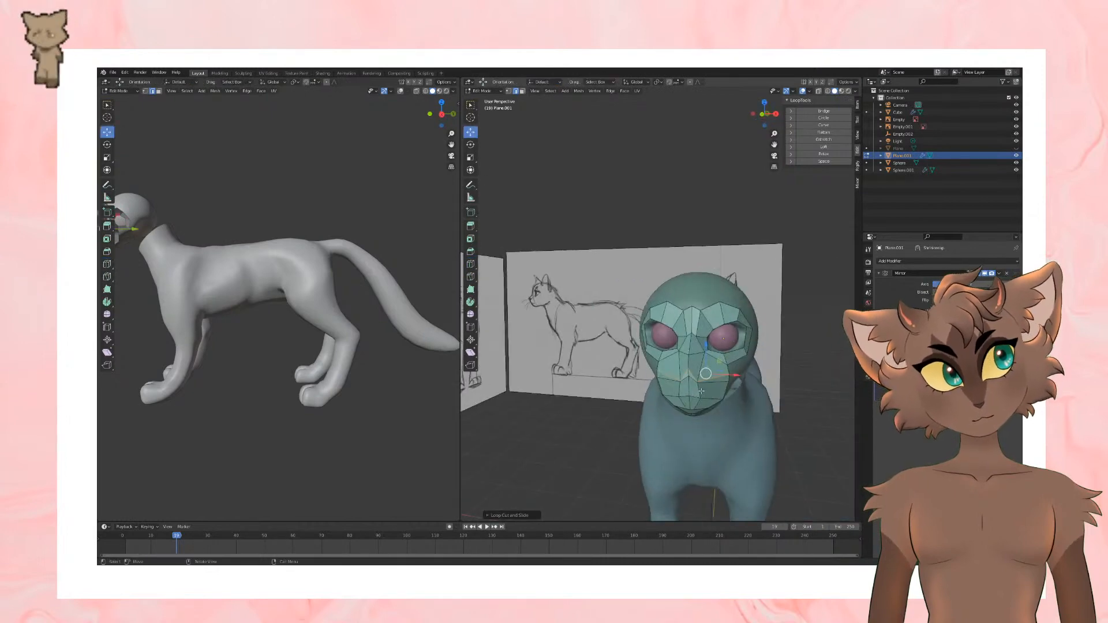
{"action": "left_click_drag", "start_coordinate": [706, 374], "coordinate": [706, 366]}
{"action": "mouse_move", "coordinate": [831, 363]}
{"action": "middle_mouse_down"}
{"action": "mouse_move", "coordinate": [739, 365]}
{"action": "mouse_move", "coordinate": [782, 363]}
{"action": "middle_mouse_up"}
Step: Add a vertical loop cut through the side of the muzzle down to the mouth
{"action": "left_click", "coordinate": [470, 263]}
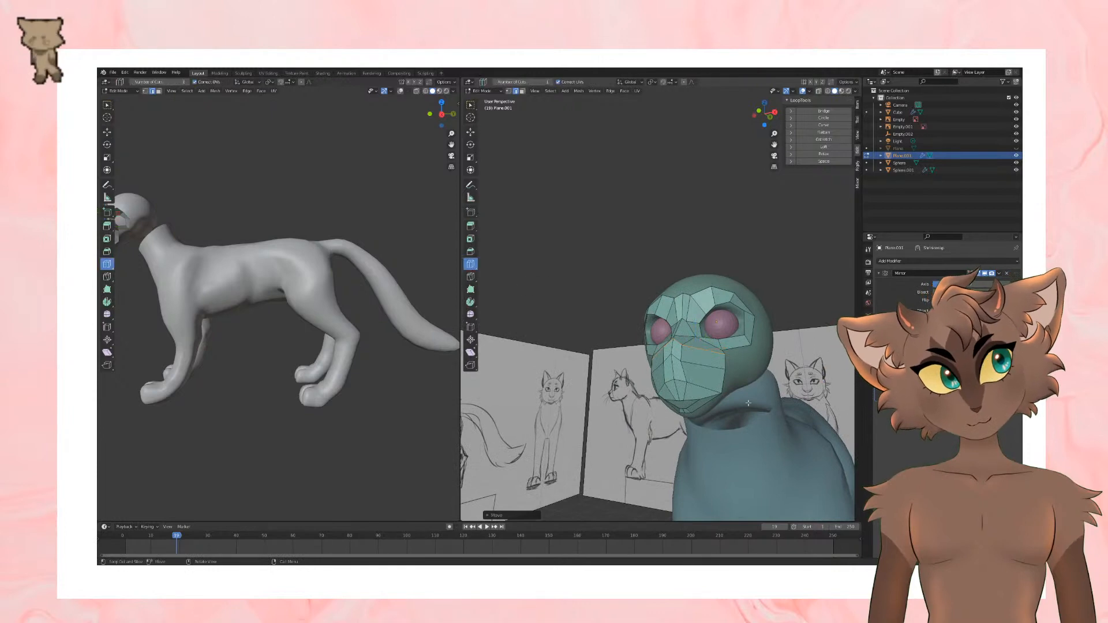
{"action": "left_click", "coordinate": [706, 390]}
{"action": "left_click", "coordinate": [705, 400]}
{"action": "middle_click_drag", "start_coordinate": [705, 401], "coordinate": [727, 411]}
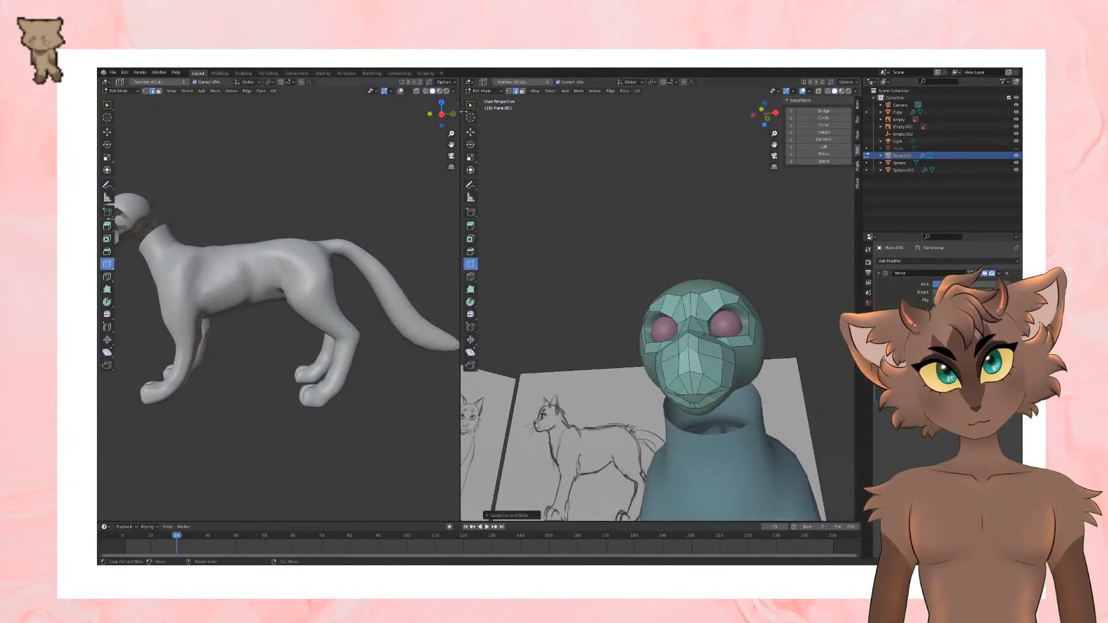
{"action": "left_click", "coordinate": [470, 132]}
Step: Select the upper edges of the mouth opening and raise them toward the muzzle
{"action": "middle_click_drag", "start_coordinate": [781, 359], "coordinate": [738, 312]}
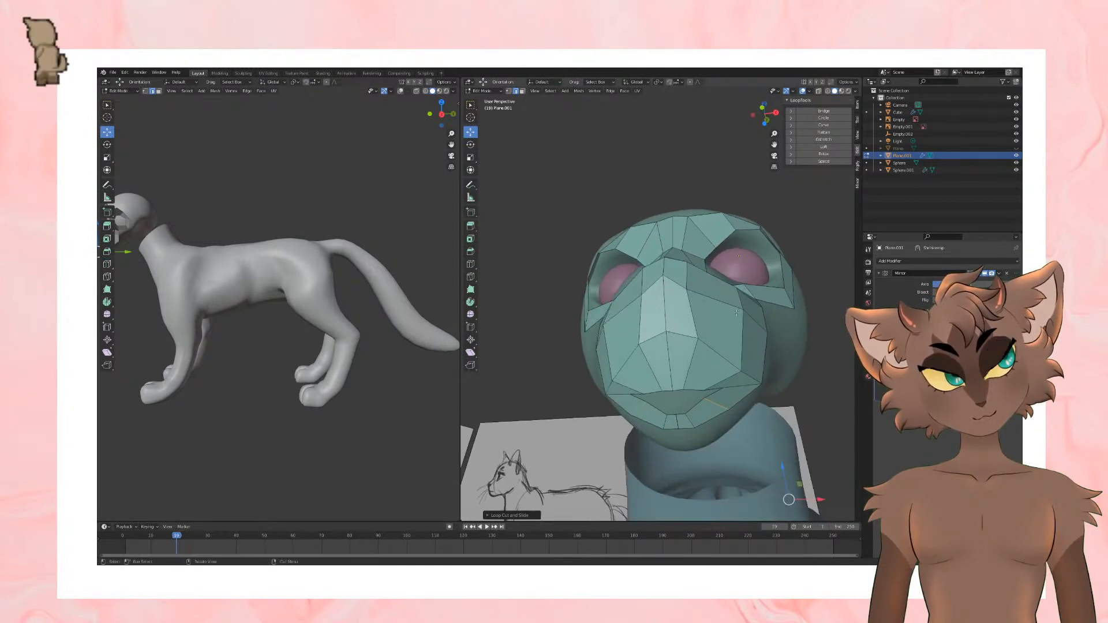
{"action": "left_click", "coordinate": [709, 393], "text": "alt"}
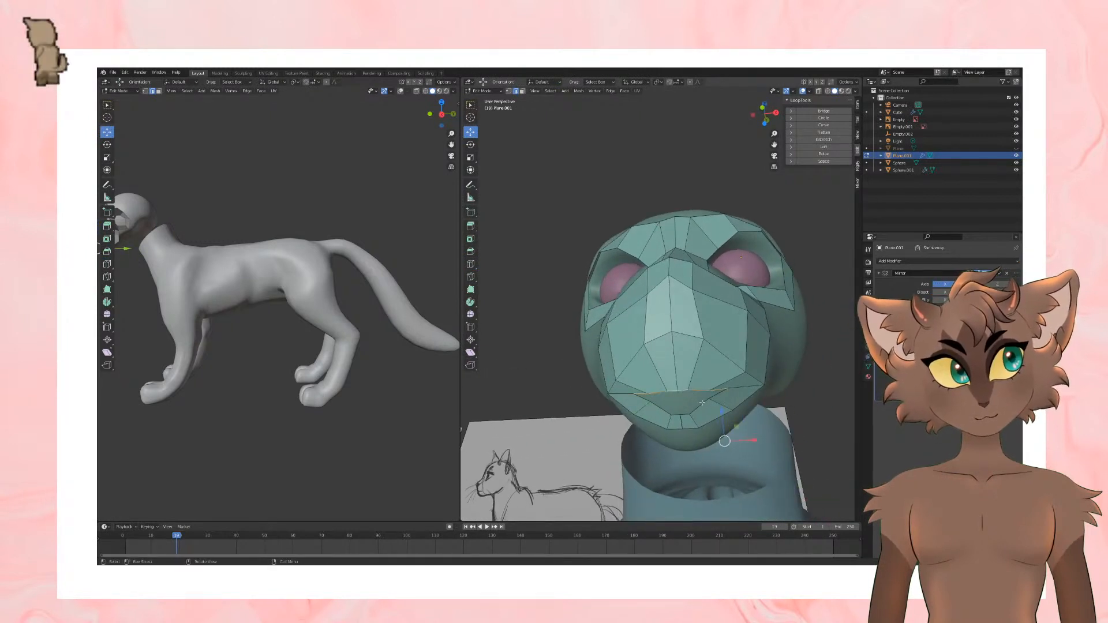
{"action": "left_click_drag", "start_coordinate": [721, 421], "coordinate": [722, 392]}
{"action": "middle_click_drag", "start_coordinate": [724, 381], "coordinate": [729, 394]}
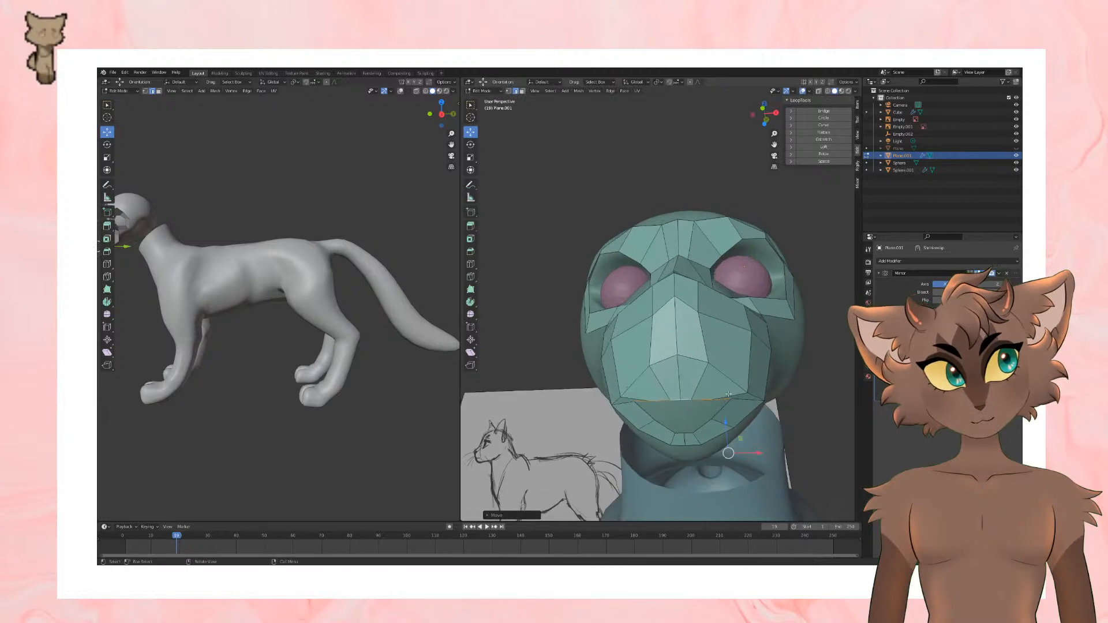
Step: Raise the lower lip's centre edges along the Z axis to narrow the mouth opening
{"action": "left_click", "coordinate": [701, 434]}
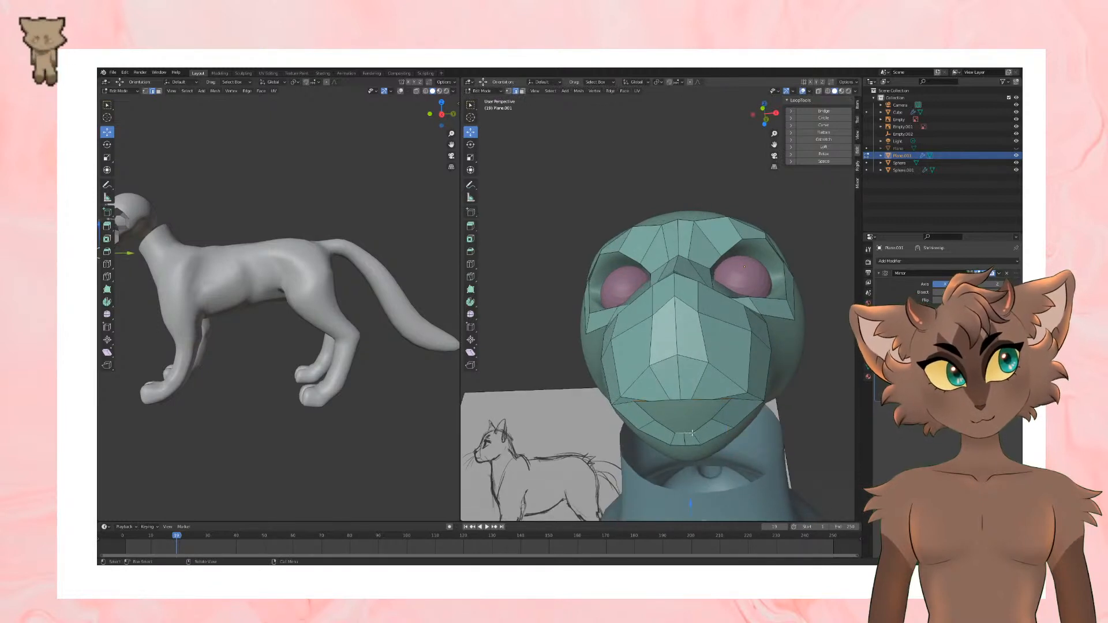
{"action": "middle_click_drag", "start_coordinate": [699, 429], "coordinate": [679, 408]}
{"action": "key", "text": "g"}
{"action": "key", "text": "z"}
{"action": "left_click_drag", "start_coordinate": [679, 408], "coordinate": [679, 408]}
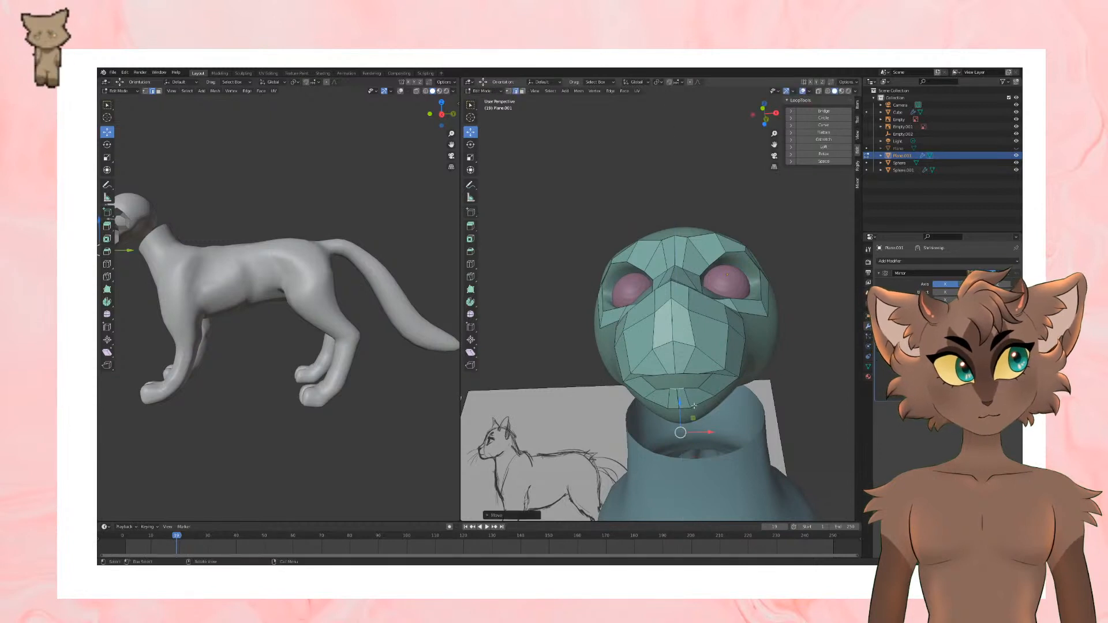
{"action": "scroll", "coordinate": [679, 417], "scroll_direction": "up", "scroll_amount": 2}
{"action": "middle_click_drag", "start_coordinate": [681, 421], "coordinate": [685, 407]}
{"action": "scroll", "coordinate": [693, 425], "scroll_direction": "down", "scroll_amount": 1}
{"action": "left_click_drag", "start_coordinate": [720, 445], "coordinate": [715, 445]}
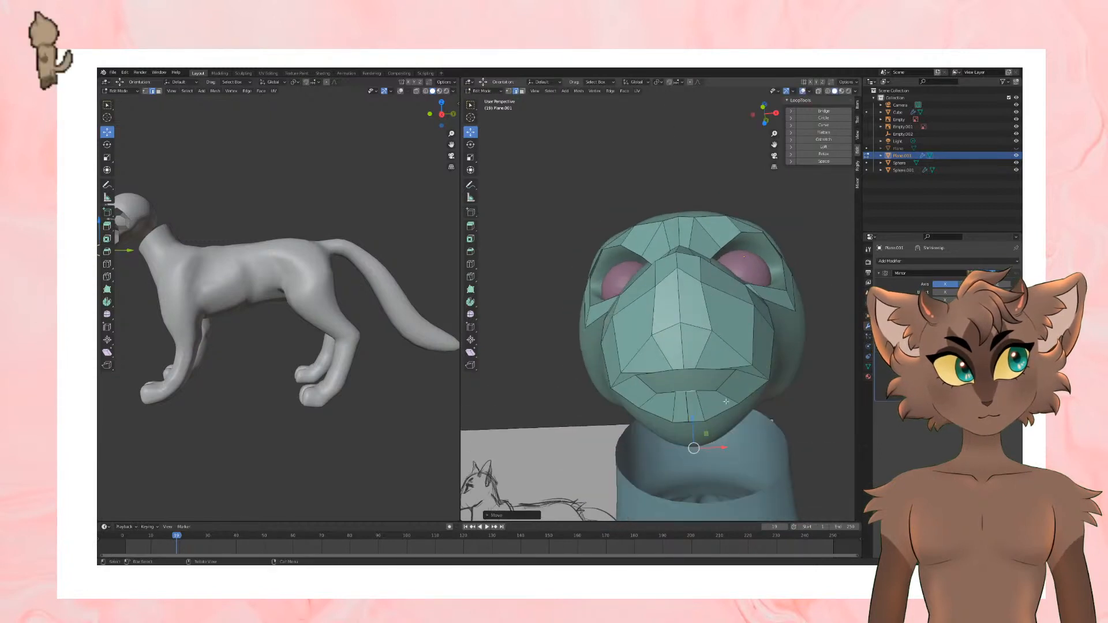
Step: Reposition the individual vertices at the side of the lower lip and mouth corner
{"action": "left_click", "coordinate": [145, 91]}
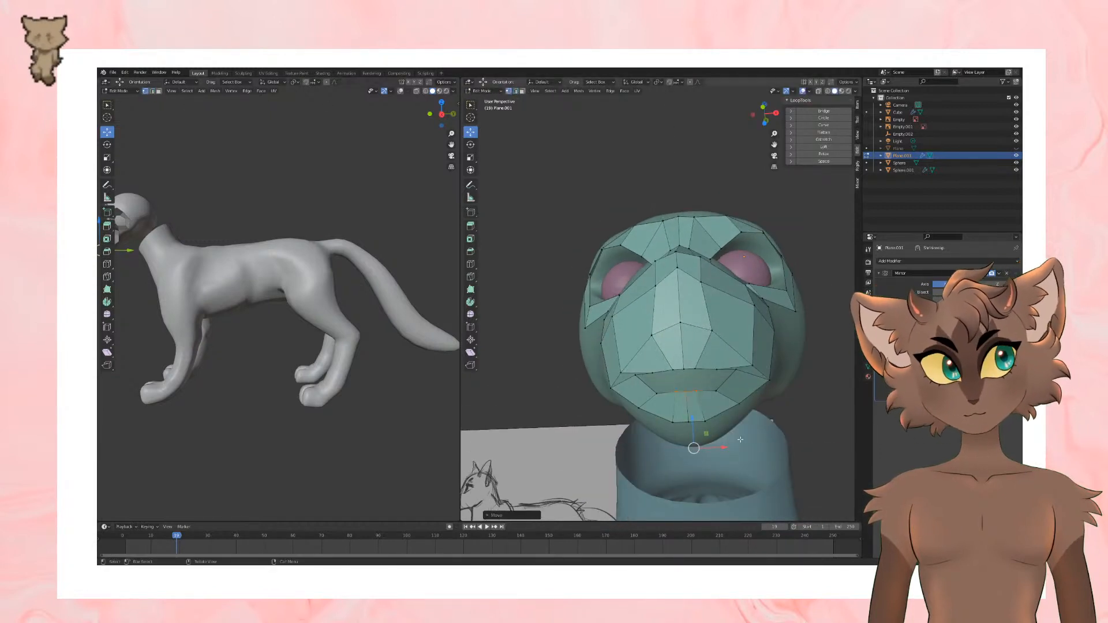
{"action": "left_click", "coordinate": [717, 390]}
{"action": "left_click_drag", "start_coordinate": [759, 426], "coordinate": [779, 409]}
{"action": "left_click", "coordinate": [737, 370]}
{"action": "middle_click_drag", "start_coordinate": [779, 409], "coordinate": [721, 382]}
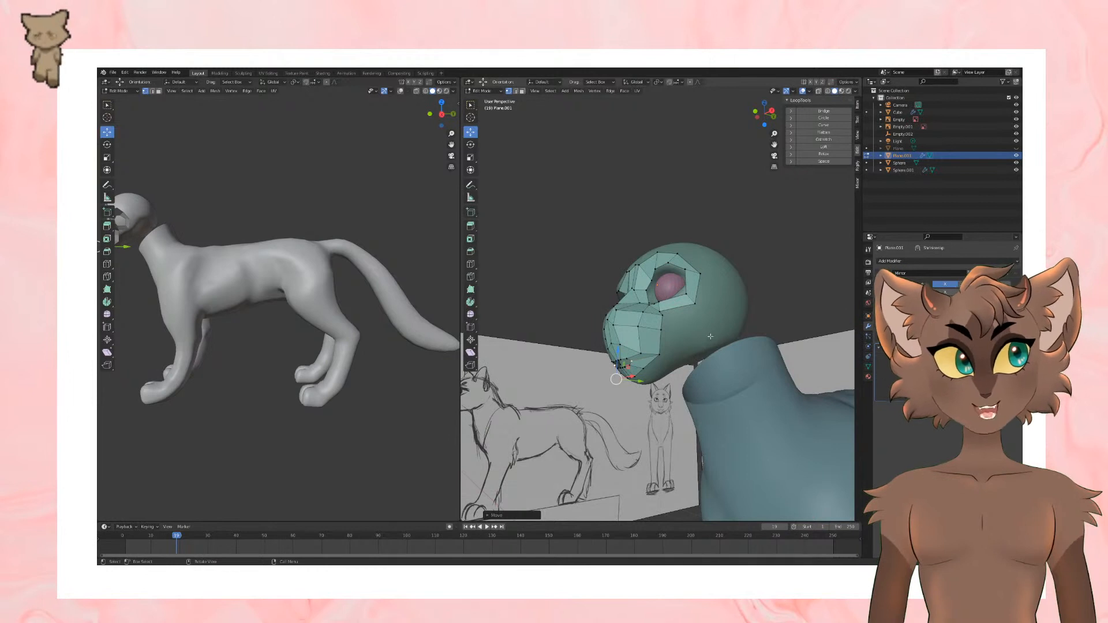
{"action": "middle_click_drag", "start_coordinate": [699, 349], "coordinate": [744, 387]}
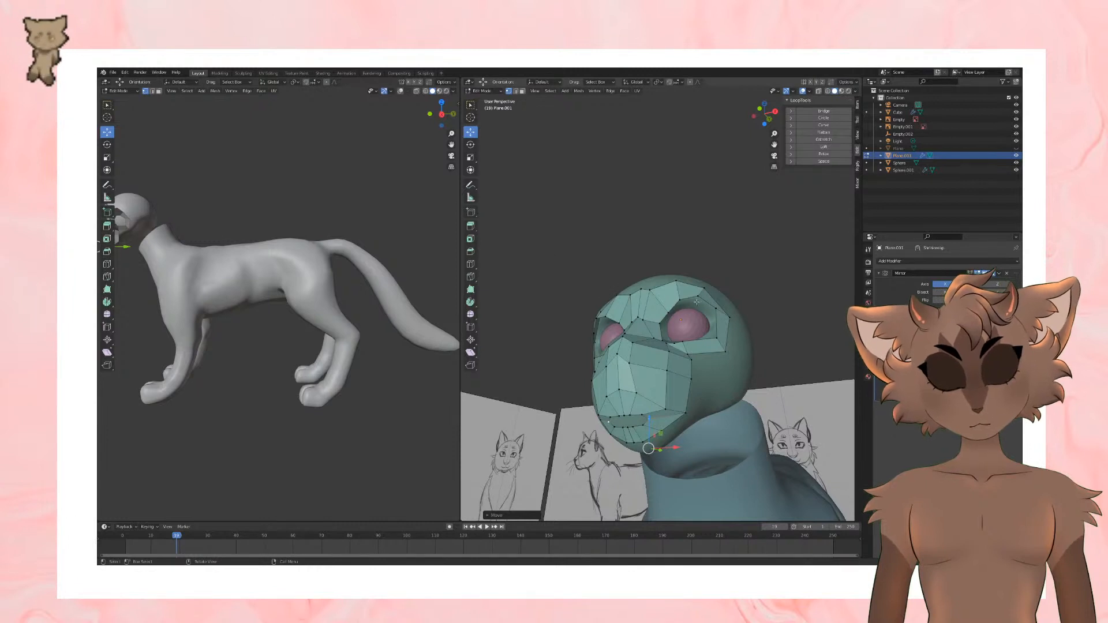
{"action": "middle_click_drag", "start_coordinate": [697, 302], "coordinate": [699, 314]}
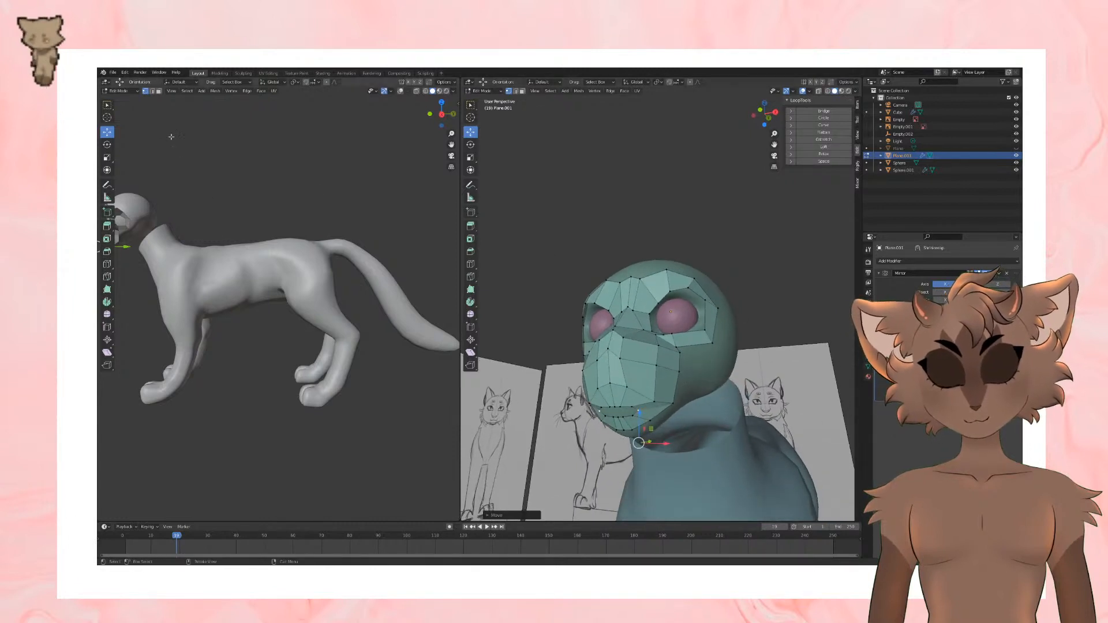
Step: Select the lower edges of the muzzle and lip and extrude them down around the jaw
{"action": "left_click", "coordinate": [153, 92]}
{"action": "left_click", "coordinate": [679, 357]}
{"action": "mouse_move", "coordinate": [679, 353]}
{"action": "middle_mouse_down"}
{"action": "mouse_move", "coordinate": [675, 362]}
{"action": "mouse_move", "coordinate": [682, 346]}
{"action": "middle_mouse_up"}
{"action": "left_click", "coordinate": [624, 368], "text": "shift"}
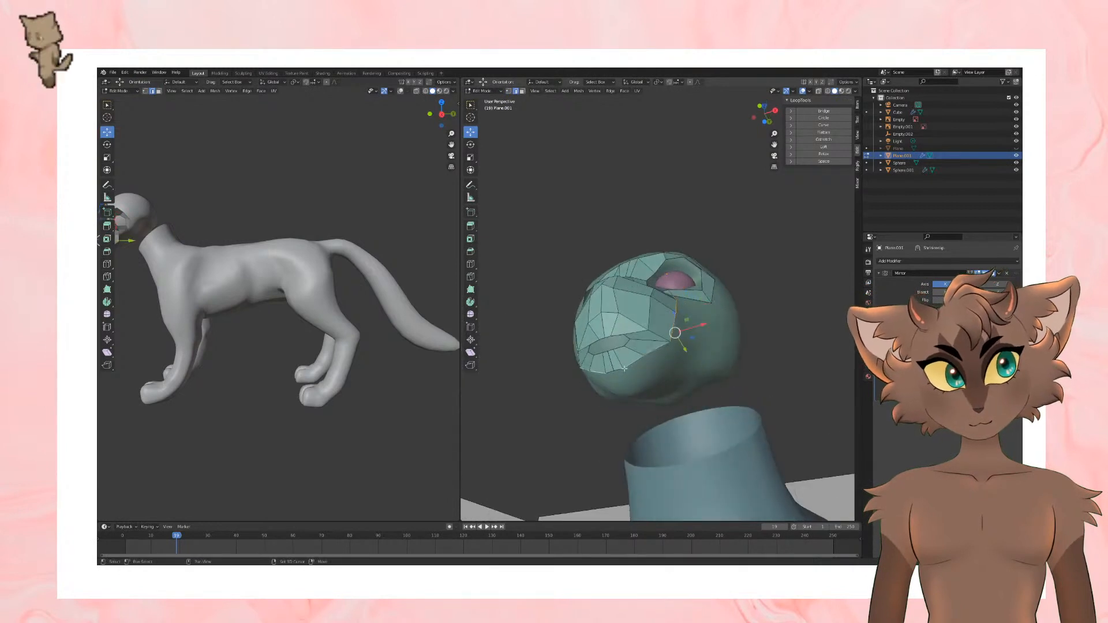
{"action": "key", "text": "e"}
{"action": "left_click", "coordinate": [744, 411]}
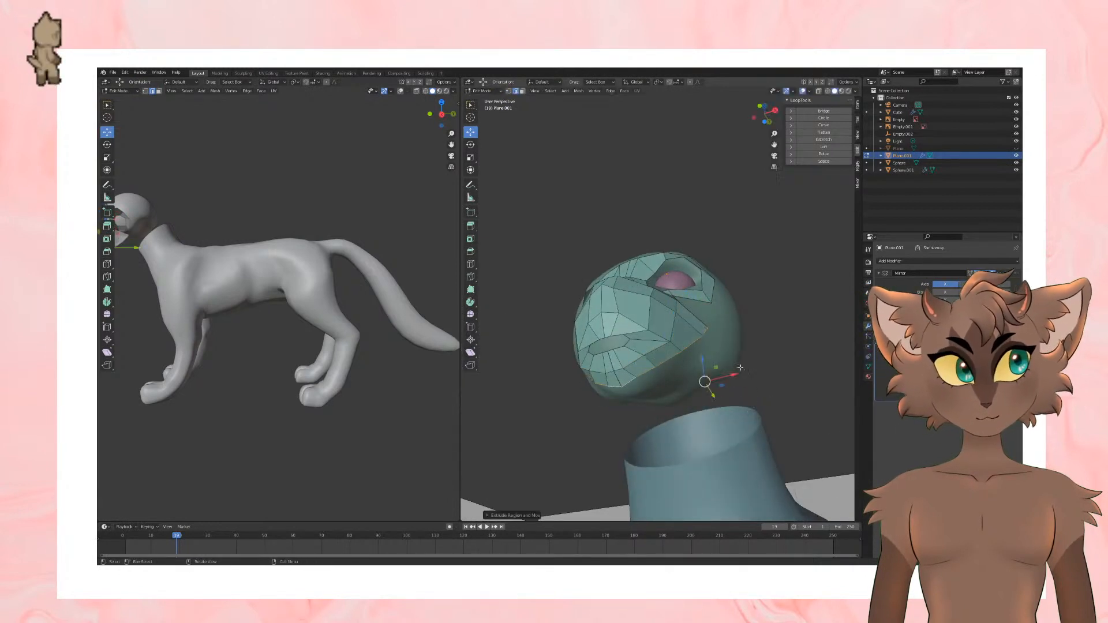
Step: Extrude the open vertex at the rear of the cheek and merge it with the neighbouring cheek vertex at center
{"action": "middle_click_drag", "start_coordinate": [722, 293], "coordinate": [699, 359]}
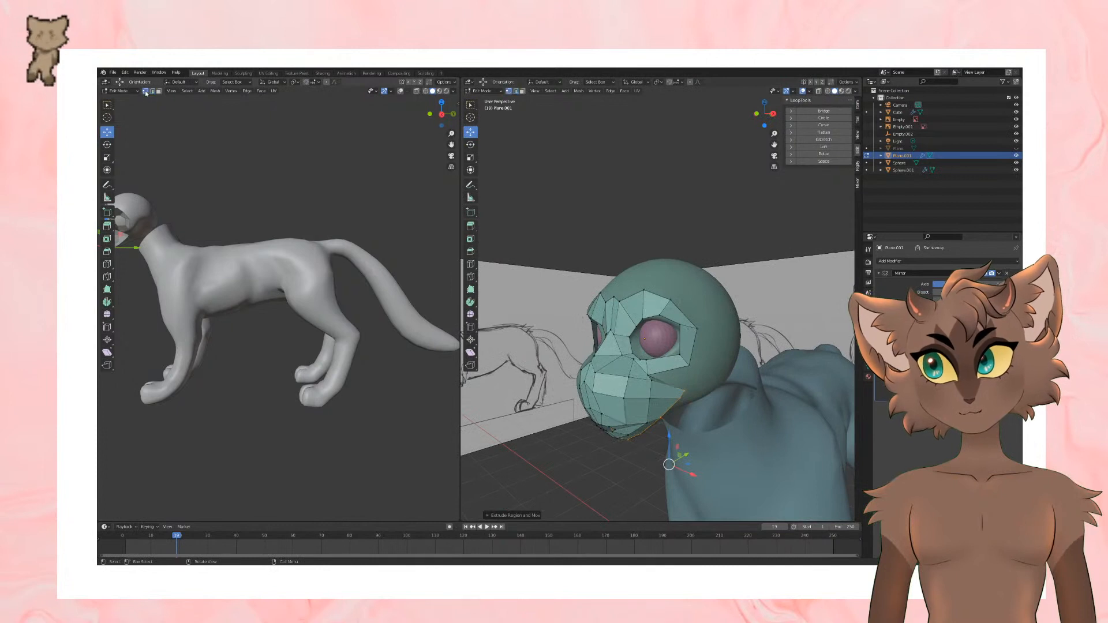
{"action": "mouse_move", "coordinate": [629, 369]}
{"action": "middle_mouse_down"}
{"action": "mouse_move", "coordinate": [652, 396]}
{"action": "mouse_move", "coordinate": [673, 390]}
{"action": "middle_mouse_up"}
{"action": "left_click", "coordinate": [679, 394]}
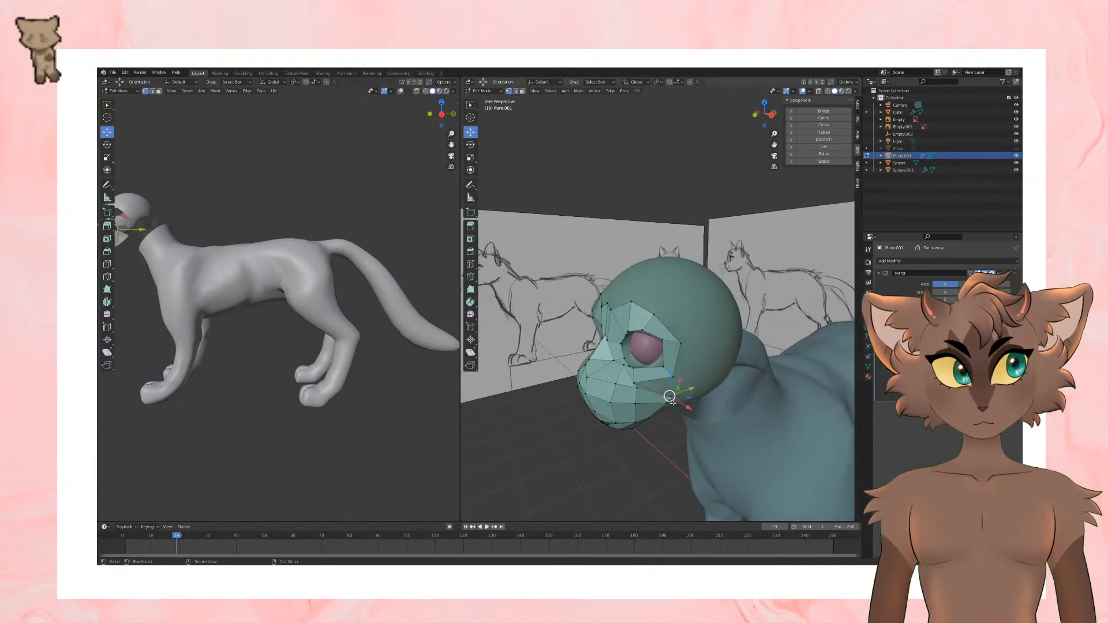
{"action": "key", "text": "e"}
{"action": "left_click", "coordinate": [678, 398]}
{"action": "left_click", "coordinate": [675, 381], "text": "shift"}
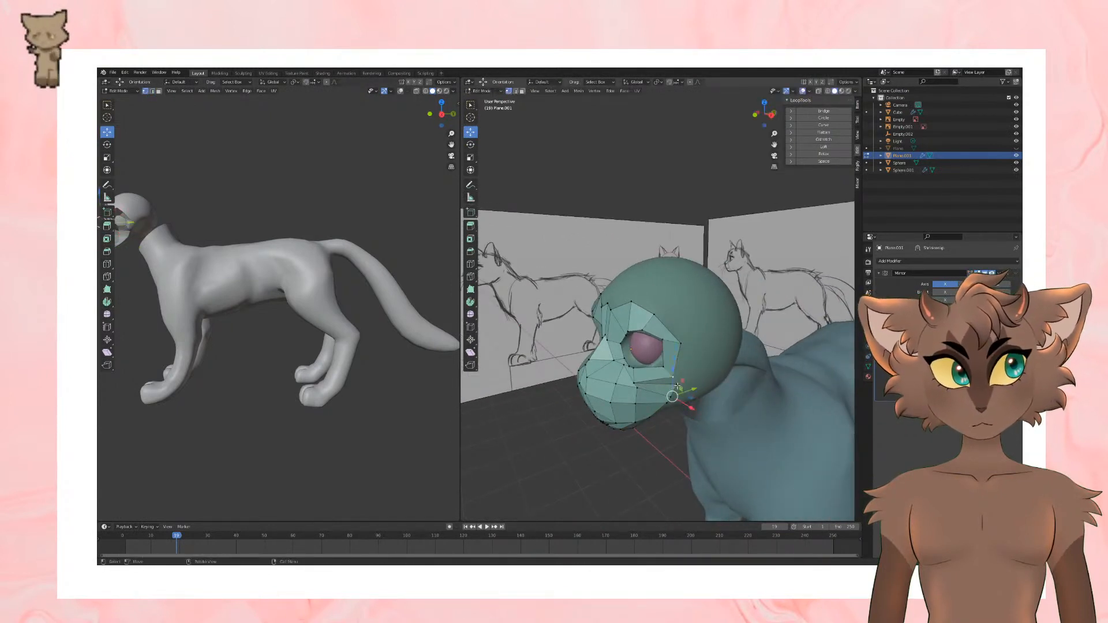
{"action": "right_click", "coordinate": [676, 379]}
{"action": "mouse_move", "coordinate": [662, 501]}
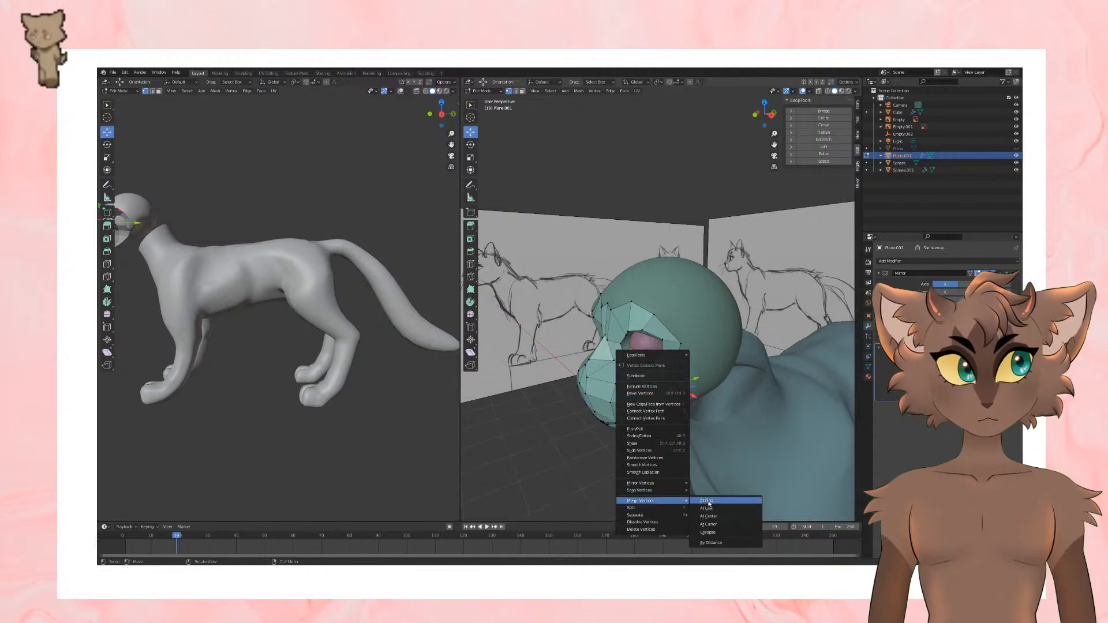
{"action": "left_click", "coordinate": [707, 517]}
Step: Reposition the edge vertex under the jaw and the centre vertex of the forehead above the eyes
{"action": "middle_click_drag", "start_coordinate": [705, 417], "coordinate": [643, 357]}
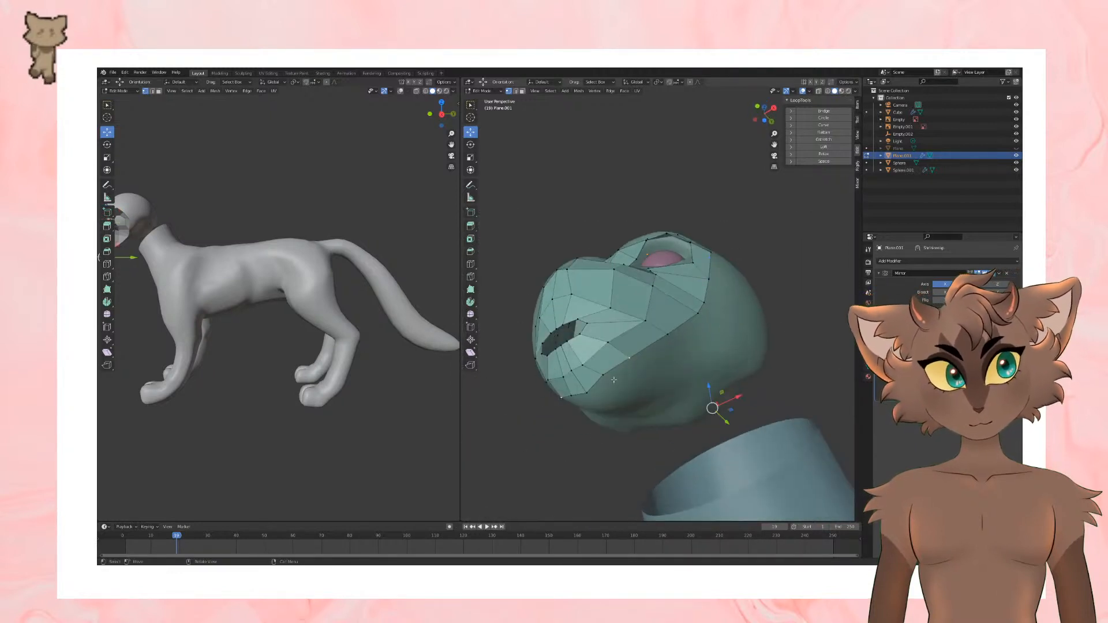
{"action": "key", "text": "g"}
{"action": "left_click", "coordinate": [700, 488]}
{"action": "scroll", "coordinate": [697, 450], "scroll_direction": "down", "scroll_amount": 4}
{"action": "middle_click_drag", "start_coordinate": [652, 398], "coordinate": [707, 447]}
{"action": "middle_click_drag", "start_coordinate": [698, 369], "coordinate": [696, 388]}
{"action": "left_click", "coordinate": [669, 315]}
{"action": "key", "text": "g"}
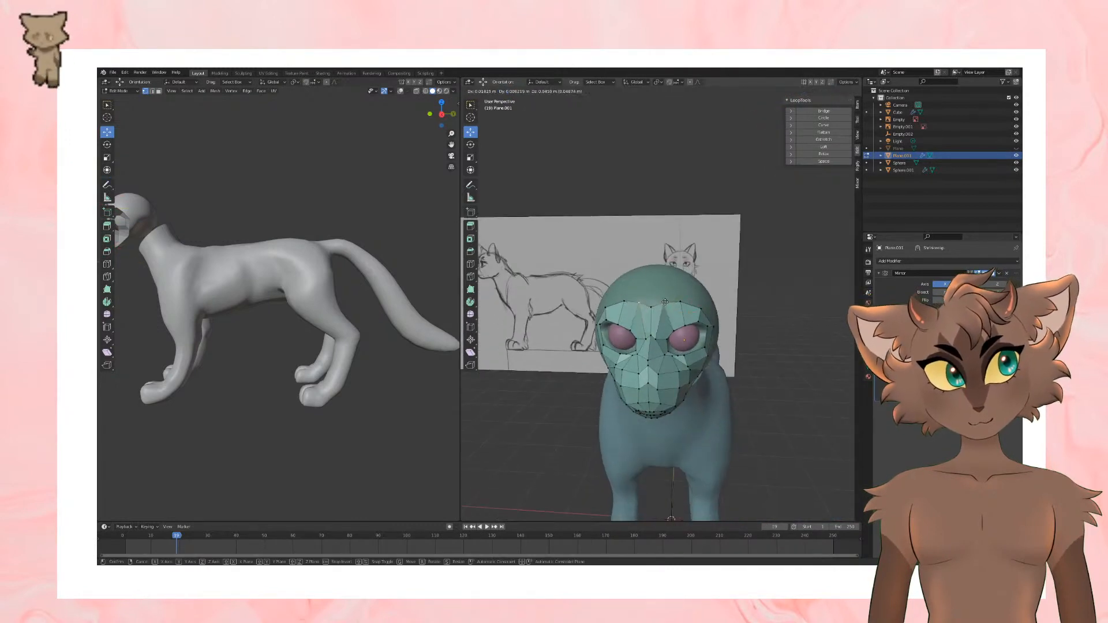
{"action": "left_click", "coordinate": [663, 308]}
Step: Extrude the outer edges of the brow, cheek and jaw backward over the side of the head
{"action": "middle_click_drag", "start_coordinate": [663, 308], "coordinate": [588, 262]}
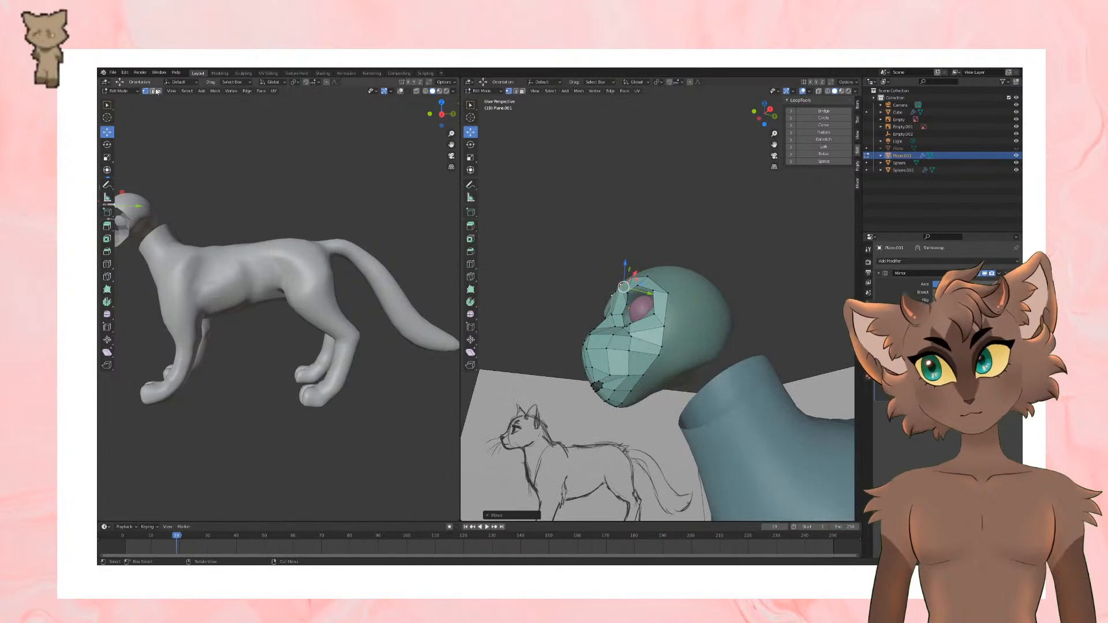
{"action": "left_click", "coordinate": [667, 312], "text": "alt"}
{"action": "key", "text": "e"}
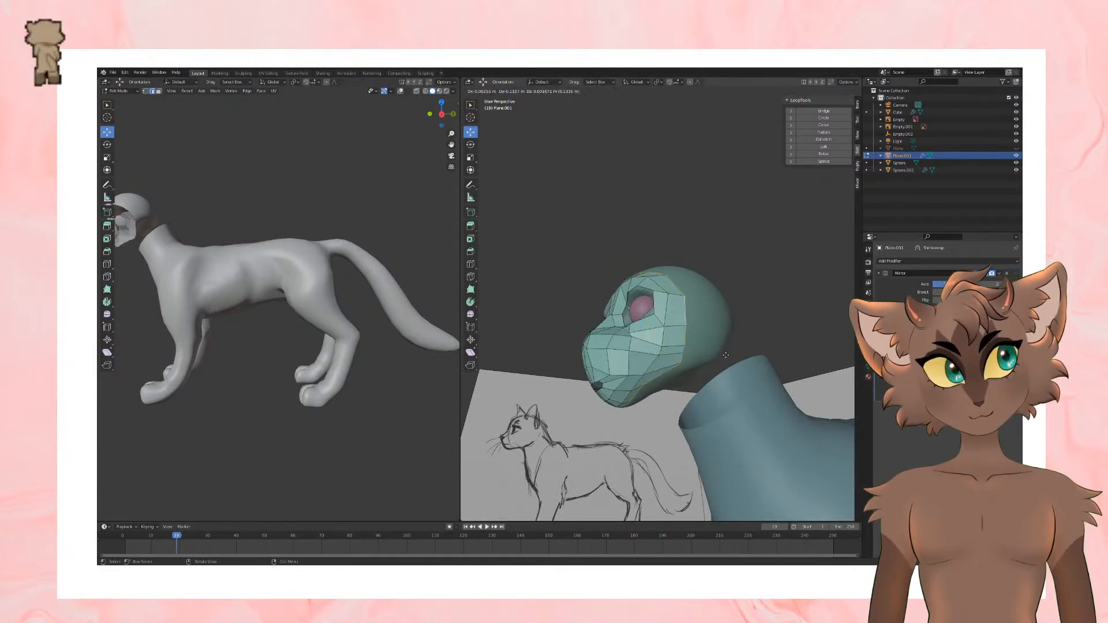
{"action": "left_click", "coordinate": [735, 339]}
Step: Reposition two vertices on the upper edge of the new forehead faces to even out the strip
{"action": "middle_click_drag", "start_coordinate": [736, 339], "coordinate": [652, 312]}
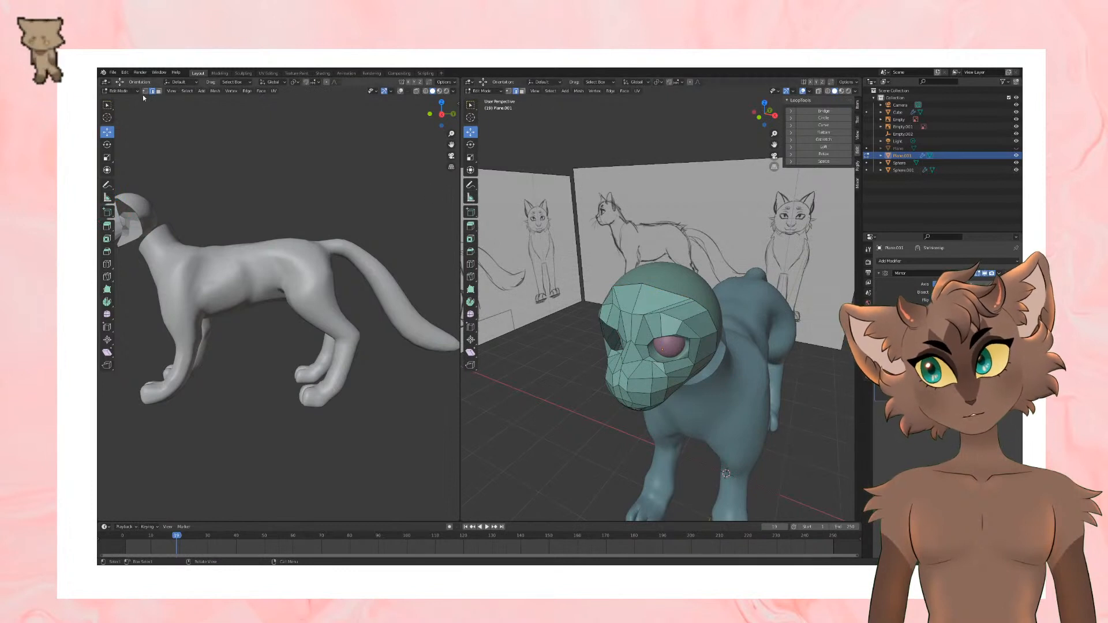
{"action": "left_click", "coordinate": [145, 91]}
{"action": "key", "text": "g"}
{"action": "left_click", "coordinate": [679, 270]}
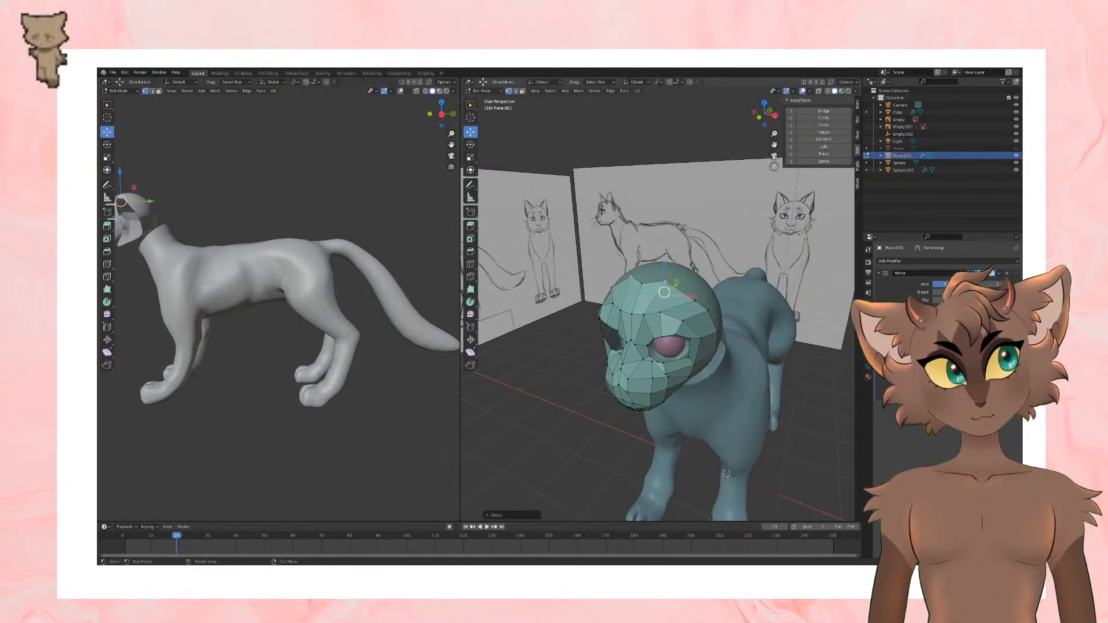
{"action": "left_click", "coordinate": [695, 296]}
{"action": "key", "text": "g"}
{"action": "left_click", "coordinate": [687, 282]}
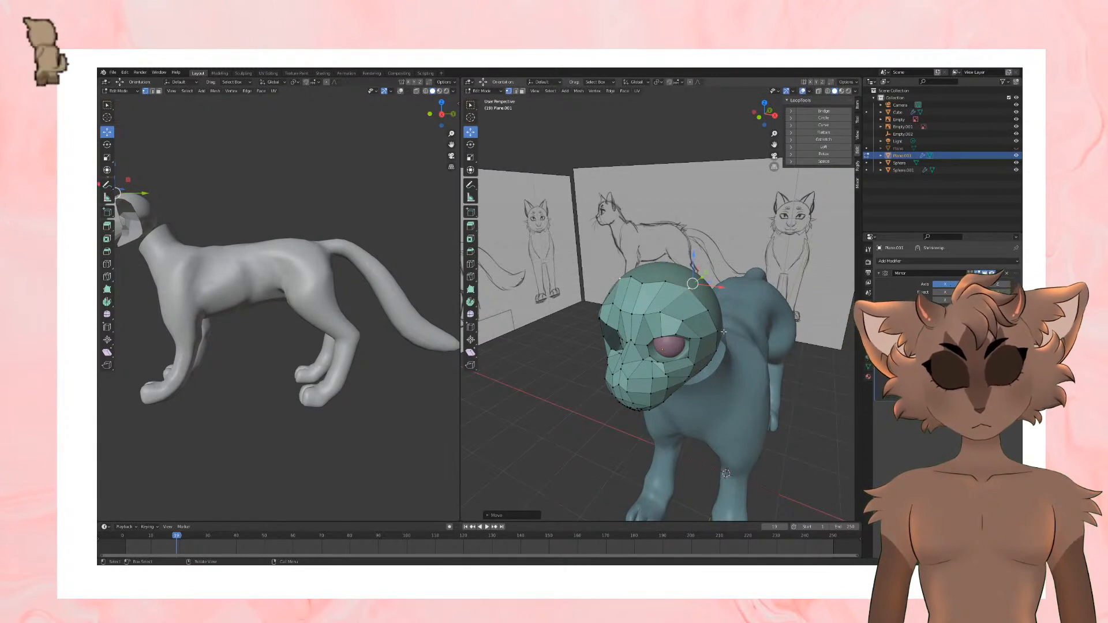
Step: Reposition the vertices along the rear lower edge of the jaw across the underside of the head
{"action": "middle_click_drag", "start_coordinate": [723, 332], "coordinate": [736, 285]}
{"action": "left_click", "coordinate": [652, 302]}
{"action": "left_click", "coordinate": [675, 325]}
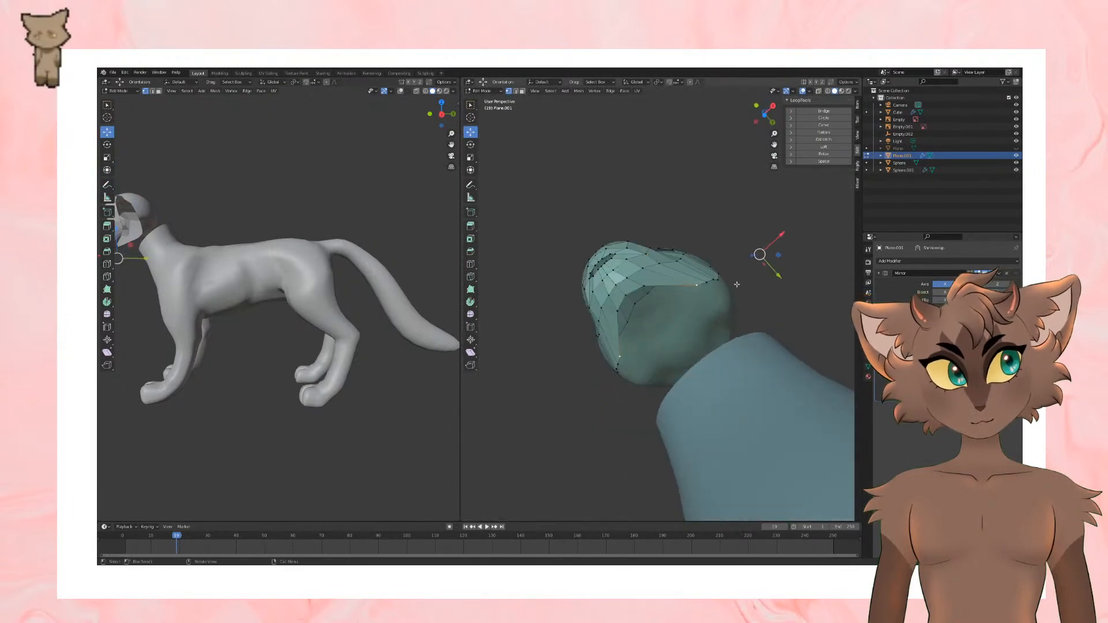
{"action": "left_click", "coordinate": [627, 292]}
{"action": "left_click_drag", "start_coordinate": [630, 321], "coordinate": [660, 353]}
{"action": "left_click", "coordinate": [645, 289]}
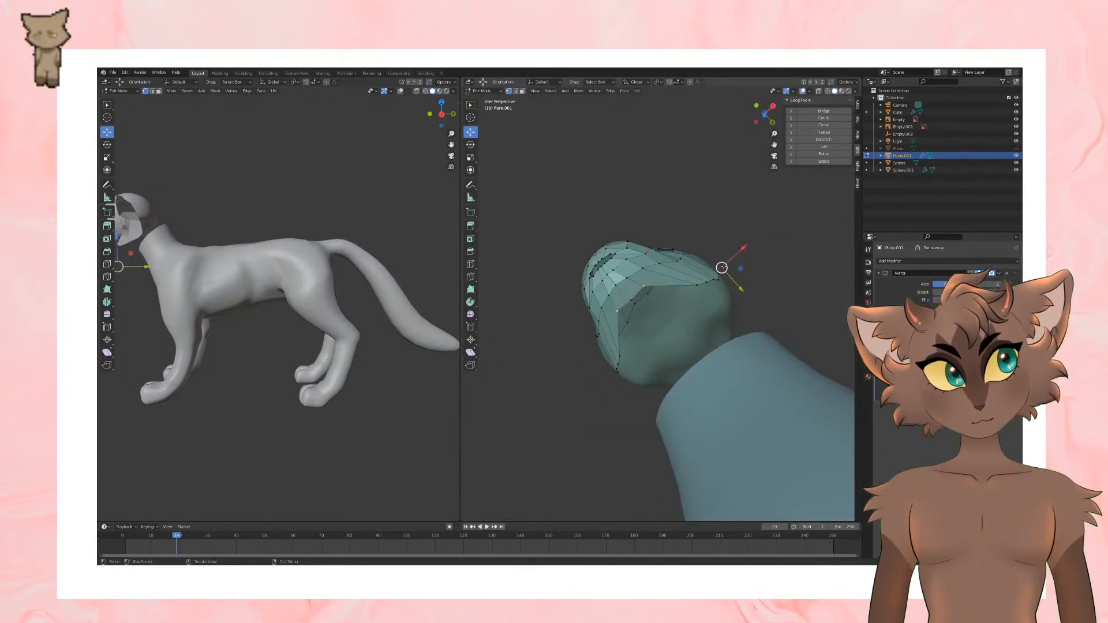
{"action": "left_click_drag", "start_coordinate": [723, 268], "coordinate": [755, 327]}
{"action": "left_click", "coordinate": [638, 295]}
{"action": "left_click", "coordinate": [632, 302]}
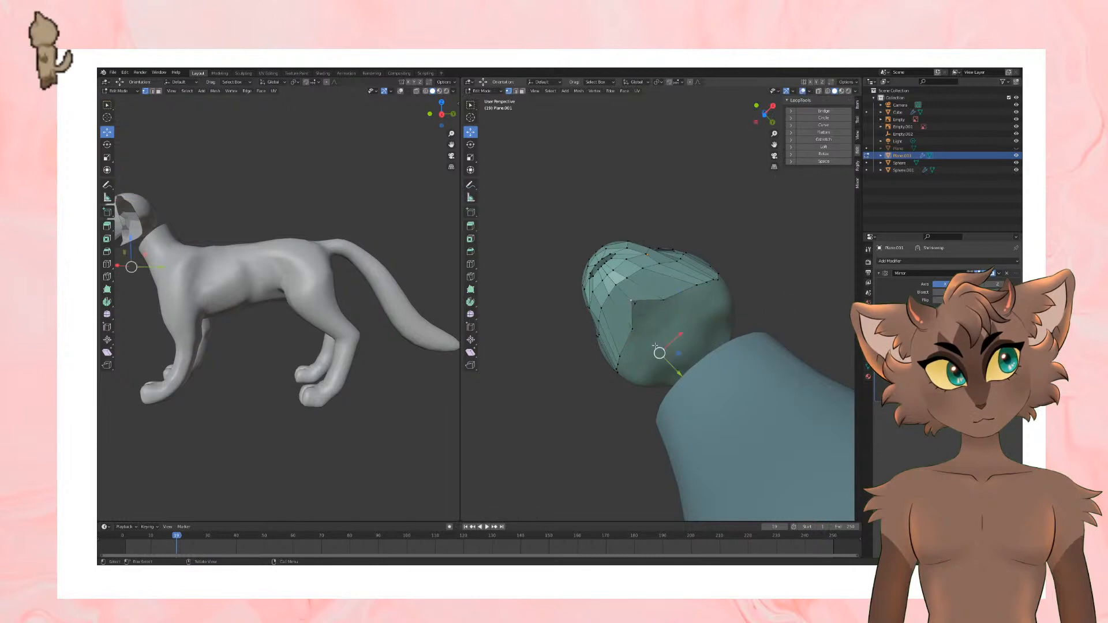
{"action": "left_click_drag", "start_coordinate": [658, 351], "coordinate": [686, 379]}
{"action": "left_click", "coordinate": [704, 315]}
{"action": "mouse_move", "coordinate": [759, 254]}
{"action": "left_mouse_down"}
{"action": "mouse_move", "coordinate": [722, 279]}
{"action": "mouse_move", "coordinate": [737, 276]}
{"action": "left_mouse_up"}
Step: Adjust the vertices on the rear edge of the cheek at the side of the head
{"action": "middle_click_drag", "start_coordinate": [737, 276], "coordinate": [688, 351]}
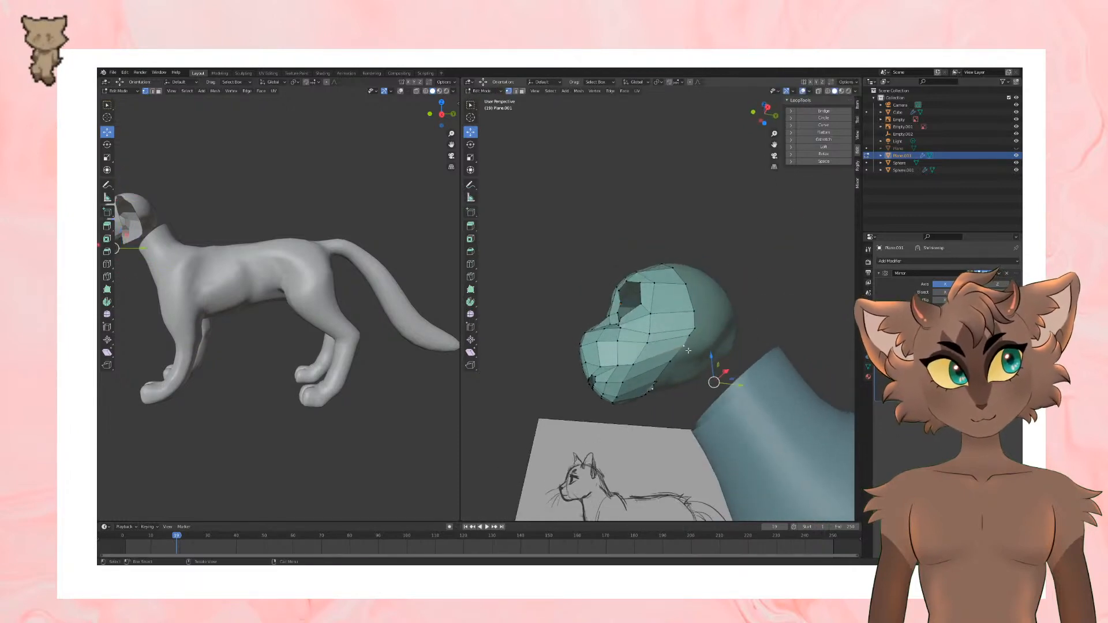
{"action": "left_click_drag", "start_coordinate": [702, 330], "coordinate": [704, 289]}
{"action": "left_click", "coordinate": [695, 312]}
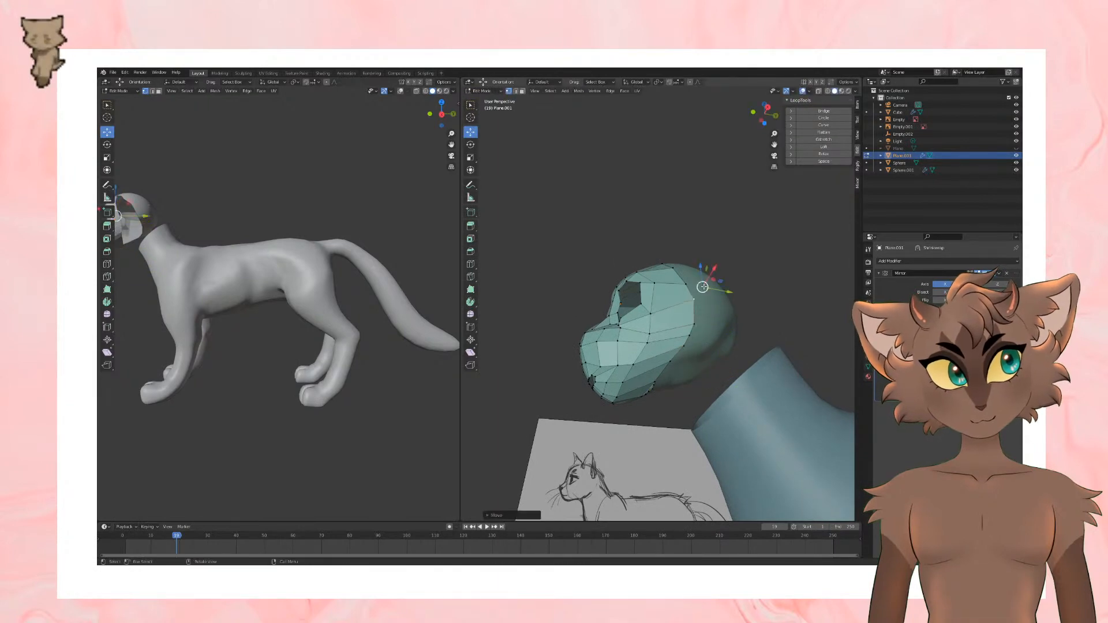
Step: Extrude the rear edge loop of the face mesh farther back over the head and scale it
{"action": "middle_click_drag", "start_coordinate": [704, 294], "coordinate": [748, 262]}
{"action": "left_click", "coordinate": [152, 91]}
{"action": "left_click", "coordinate": [715, 314], "text": "alt"}
{"action": "key", "text": "e"}
{"action": "left_click", "coordinate": [776, 315]}
{"action": "key", "text": "s"}
{"action": "left_click", "coordinate": [757, 307]}
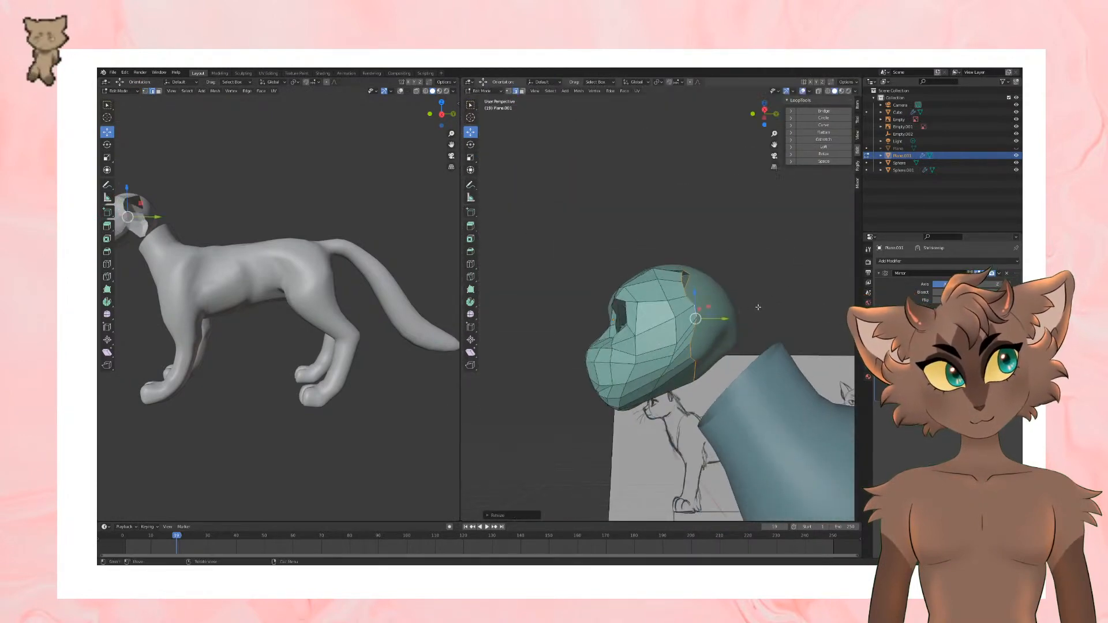
Step: Move the vertices on the upper rear edge of the mesh backward over the skull
{"action": "middle_click_drag", "start_coordinate": [757, 307], "coordinate": [764, 389]}
{"action": "left_click", "coordinate": [145, 91]}
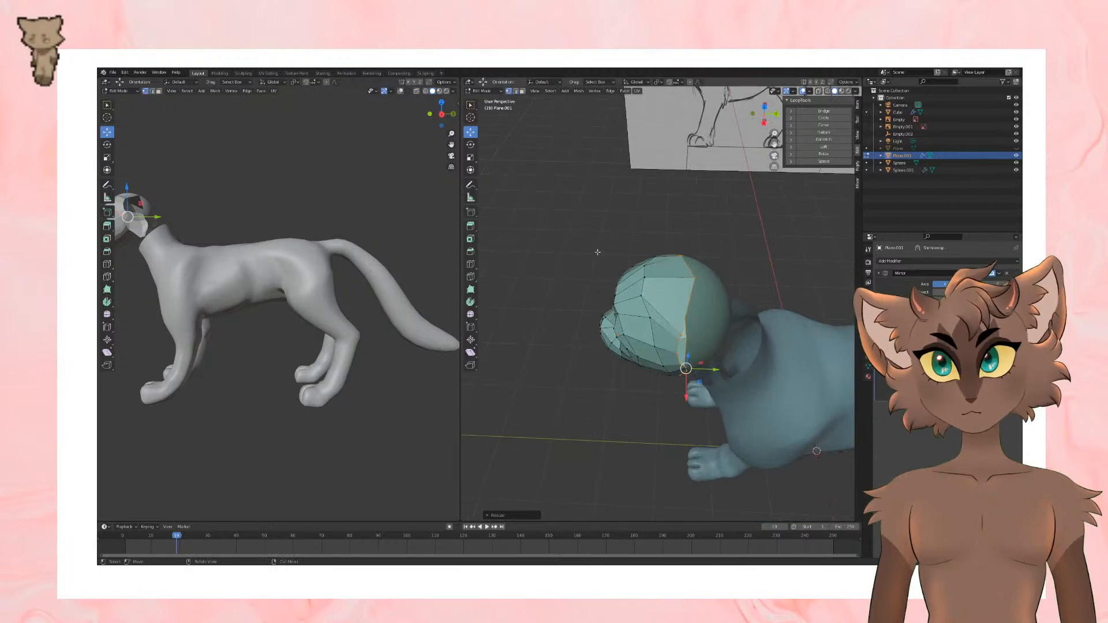
{"action": "left_click", "coordinate": [684, 330]}
{"action": "key", "text": "g"}
{"action": "left_click", "coordinate": [699, 311]}
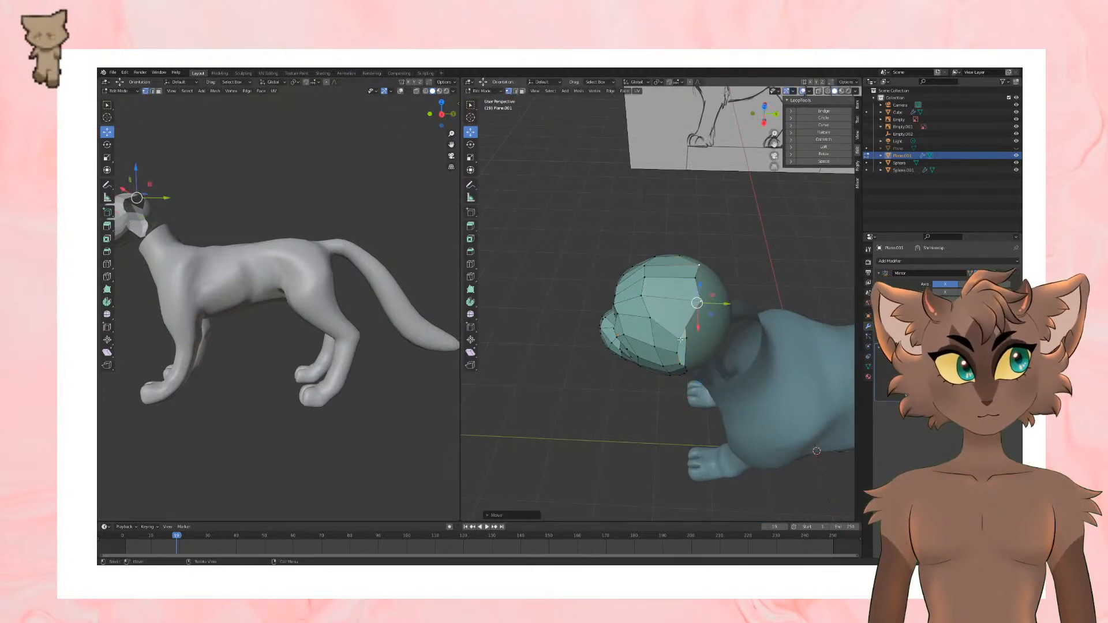
{"action": "left_click", "coordinate": [682, 340]}
{"action": "key", "text": "g"}
{"action": "left_click", "coordinate": [703, 335]}
Step: Pull the side and crown vertices of the rear mesh edge back to straighten it
{"action": "middle_click_drag", "start_coordinate": [705, 334], "coordinate": [701, 248]}
{"action": "left_click", "coordinate": [685, 301]}
{"action": "key", "text": "g"}
{"action": "left_click", "coordinate": [715, 306]}
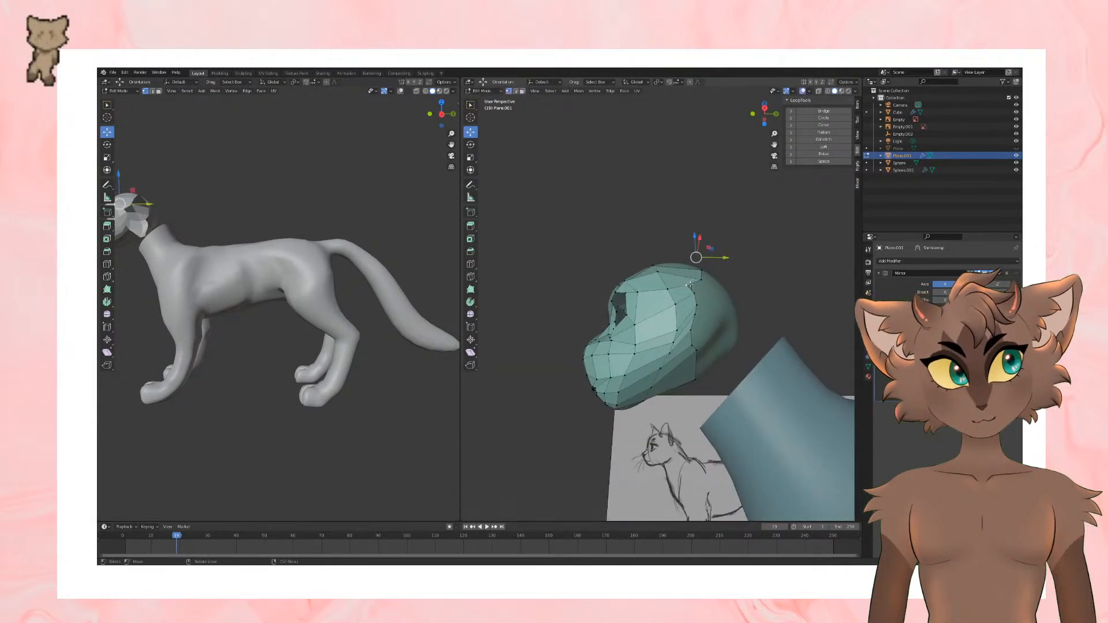
{"action": "key", "text": "g"}
{"action": "left_click", "coordinate": [718, 271]}
{"action": "mouse_move", "coordinate": [718, 272]}
{"action": "middle_mouse_down"}
{"action": "mouse_move", "coordinate": [760, 321]}
{"action": "mouse_move", "coordinate": [738, 388]}
{"action": "middle_mouse_up"}
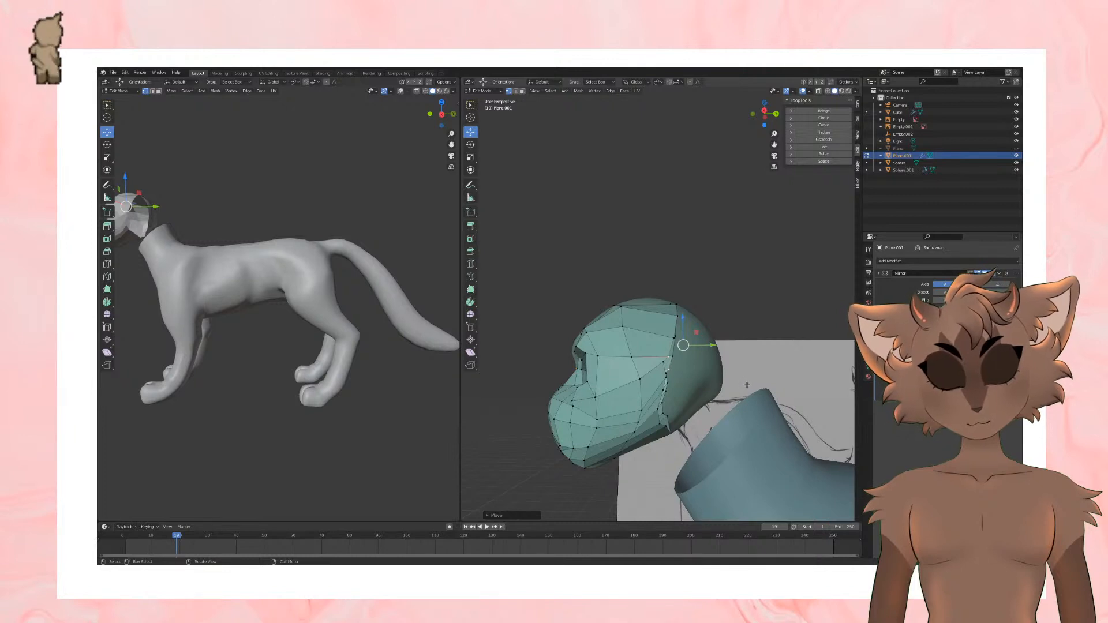
Step: Reposition the rear edge vertices behind the cheek and beneath the jaw to space them evenly
{"action": "mouse_move", "coordinate": [747, 385]}
{"action": "middle_mouse_down"}
{"action": "mouse_move", "coordinate": [704, 369]}
{"action": "mouse_move", "coordinate": [690, 346]}
{"action": "middle_mouse_up"}
{"action": "left_click", "coordinate": [676, 361]}
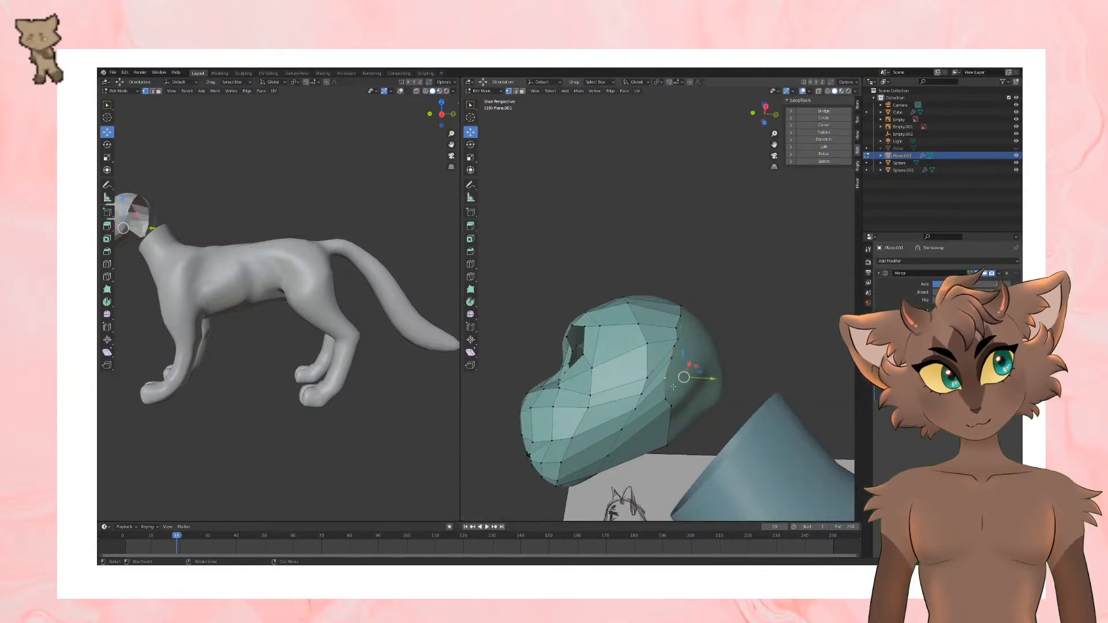
{"action": "left_click", "coordinate": [669, 410]}
{"action": "middle_click_drag", "start_coordinate": [670, 410], "coordinate": [673, 355]}
{"action": "key", "text": "g"}
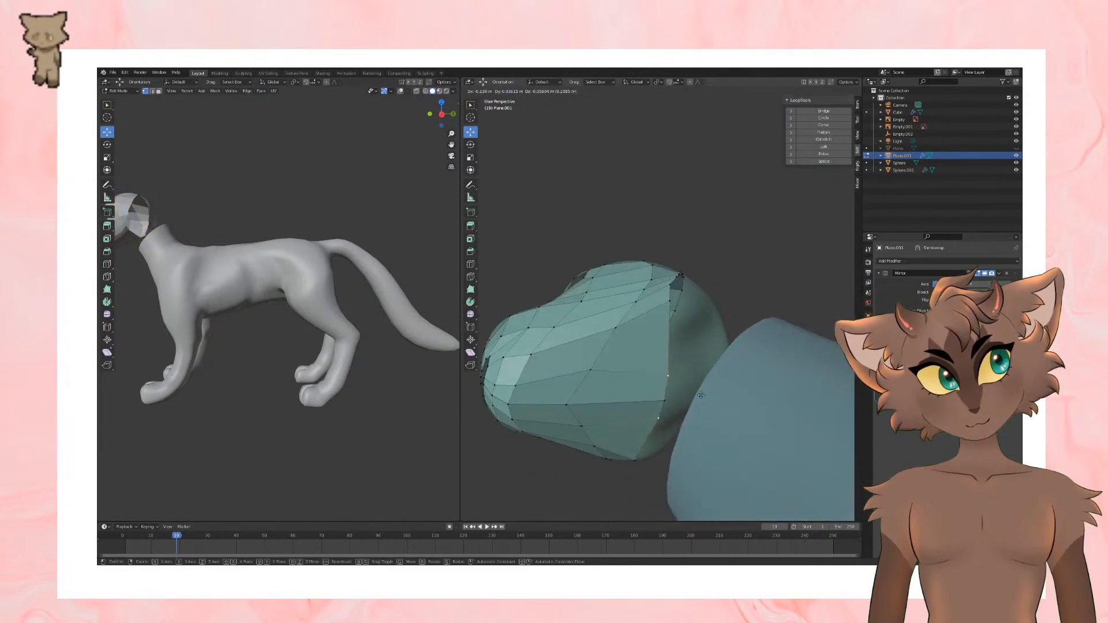
{"action": "left_click", "coordinate": [671, 294]}
{"action": "left_click", "coordinate": [671, 296]}
{"action": "key", "text": "g"}
{"action": "left_click", "coordinate": [678, 350]}
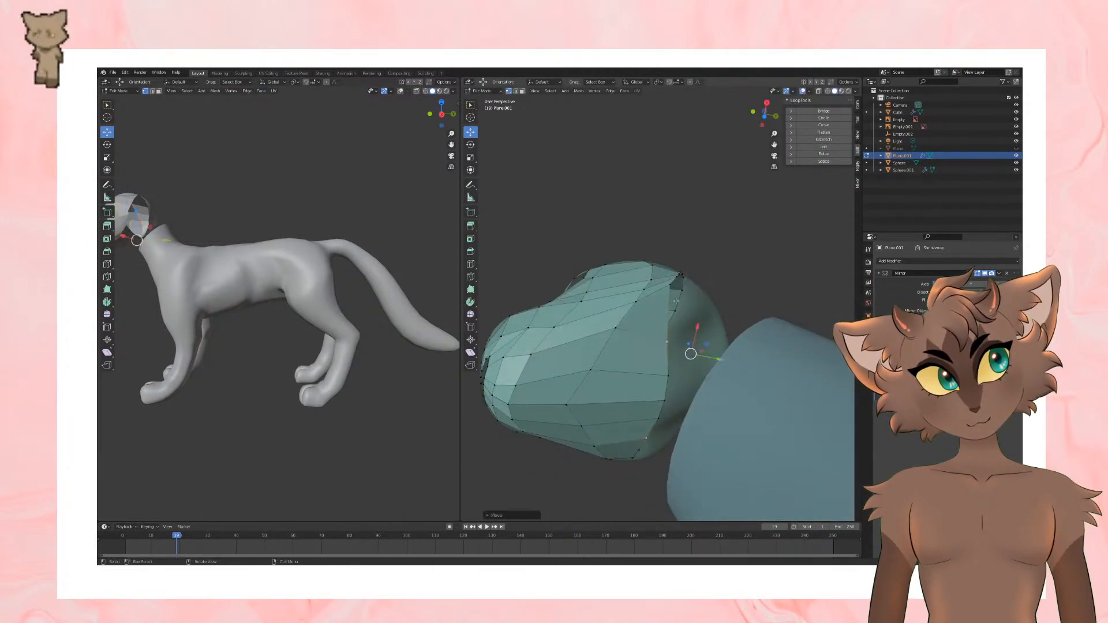
{"action": "left_click", "coordinate": [672, 287]}
{"action": "key", "text": "g"}
{"action": "left_click", "coordinate": [690, 338]}
{"action": "middle_click_drag", "start_coordinate": [691, 338], "coordinate": [688, 376]}
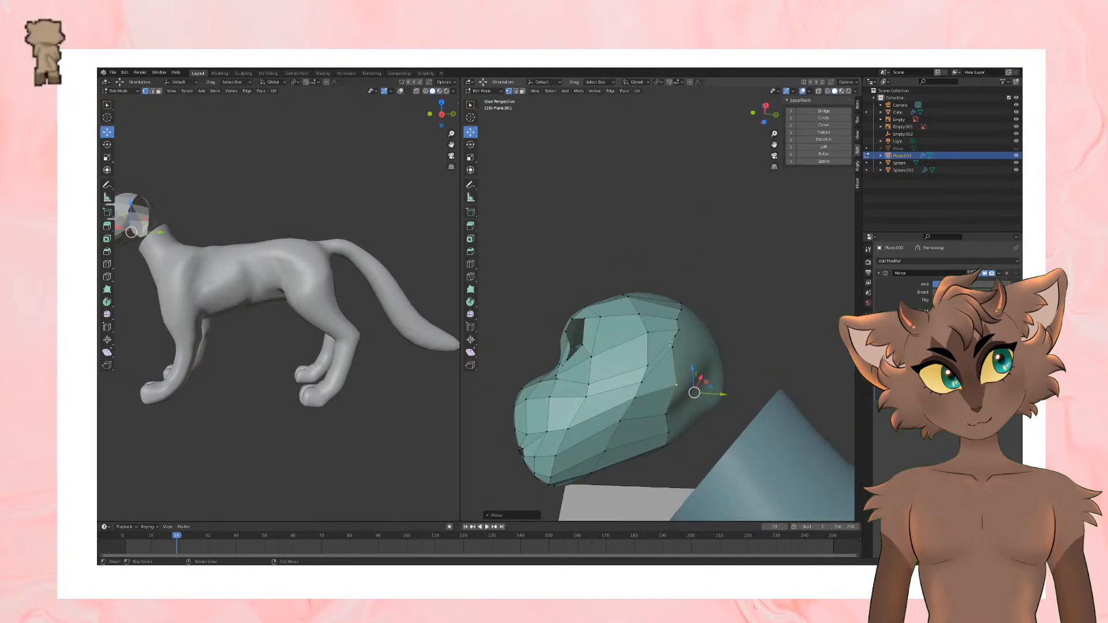
Step: Move the upper side vertices of the rear edge backward to line up with the lower ones
{"action": "left_click", "coordinate": [676, 347]}
{"action": "key", "text": "g"}
{"action": "left_click", "coordinate": [697, 357]}
{"action": "left_click", "coordinate": [680, 321]}
{"action": "left_click", "coordinate": [678, 336]}
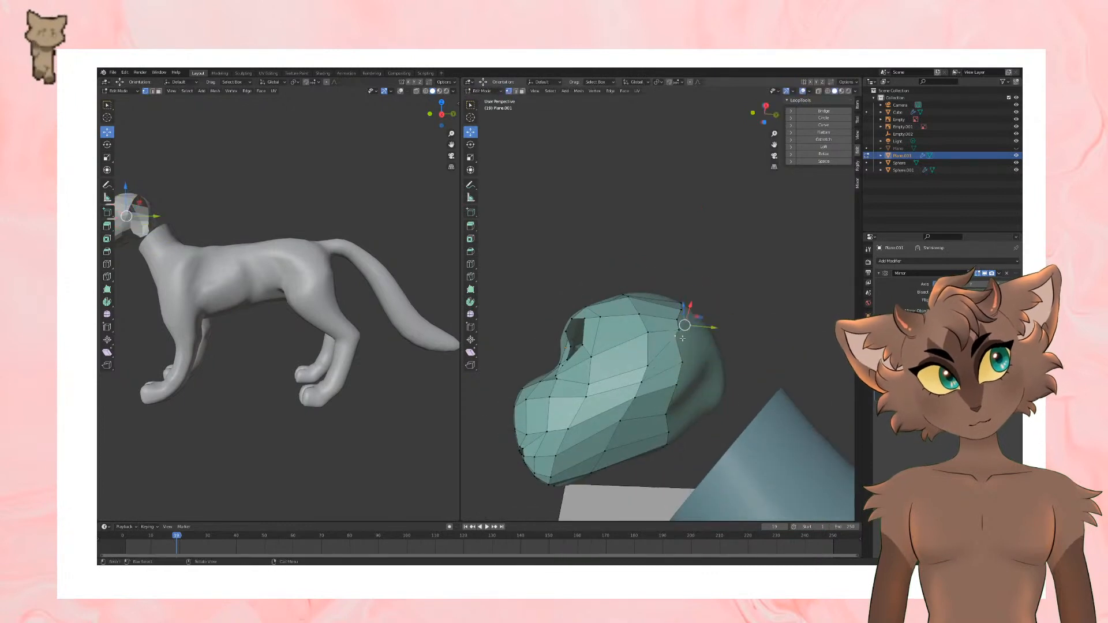
{"action": "key", "text": "g"}
{"action": "left_click", "coordinate": [702, 345]}
Step: Extrude the rear edge loop around the back of the skull and scale it
{"action": "middle_click_drag", "start_coordinate": [702, 345], "coordinate": [683, 389]}
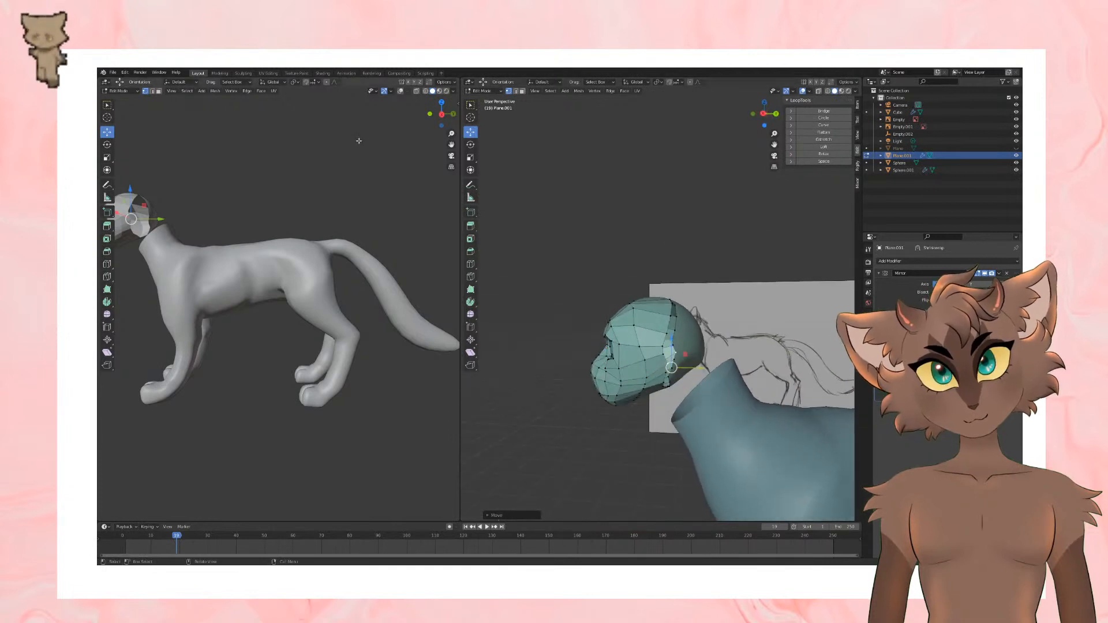
{"action": "left_click", "coordinate": [152, 91]}
{"action": "left_click", "coordinate": [669, 344], "text": "alt"}
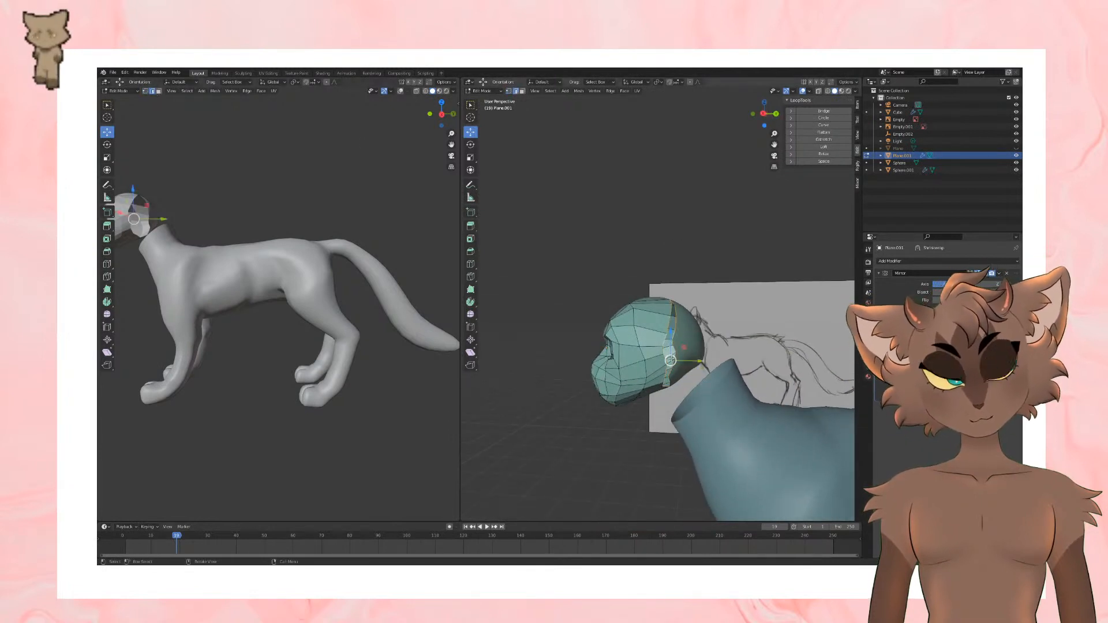
{"action": "key", "text": "e"}
{"action": "left_click", "coordinate": [682, 361]}
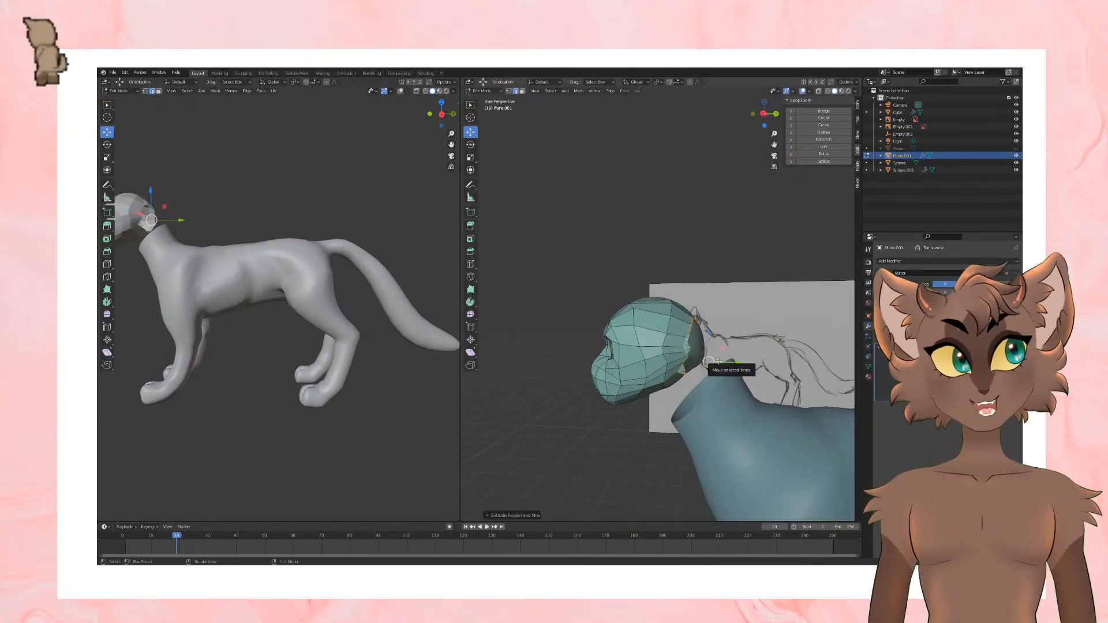
{"action": "middle_click_drag", "start_coordinate": [707, 364], "coordinate": [702, 332]}
{"action": "key", "text": "s"}
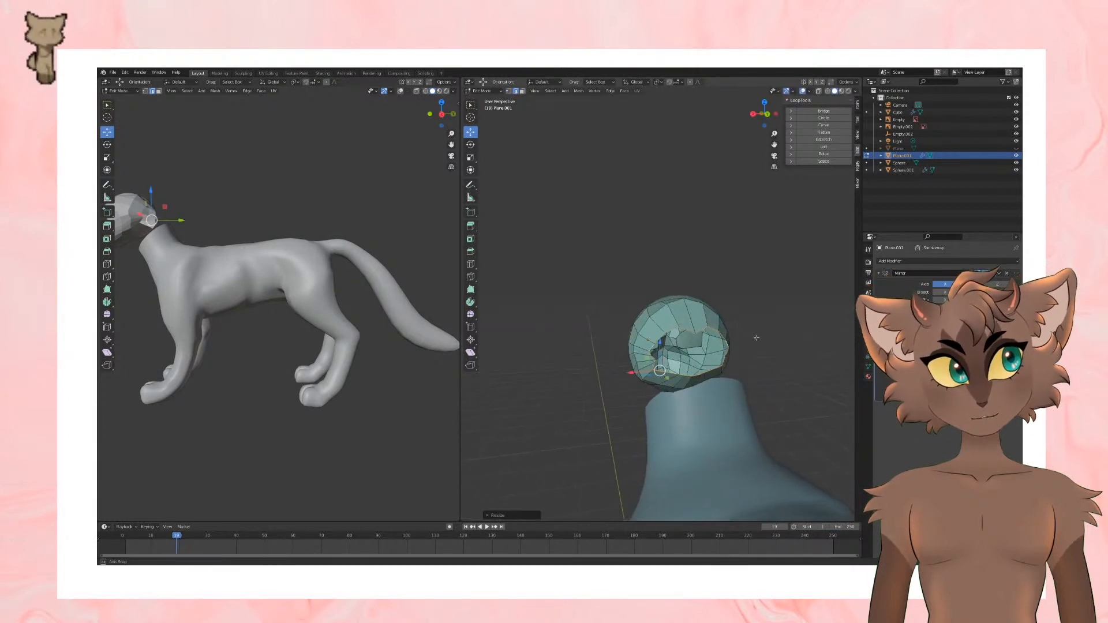
{"action": "left_click", "coordinate": [695, 326]}
Step: Switch to vertex selection and move a lower vertex of the rear rim vertically to even out the edge
{"action": "left_click", "coordinate": [145, 92]}
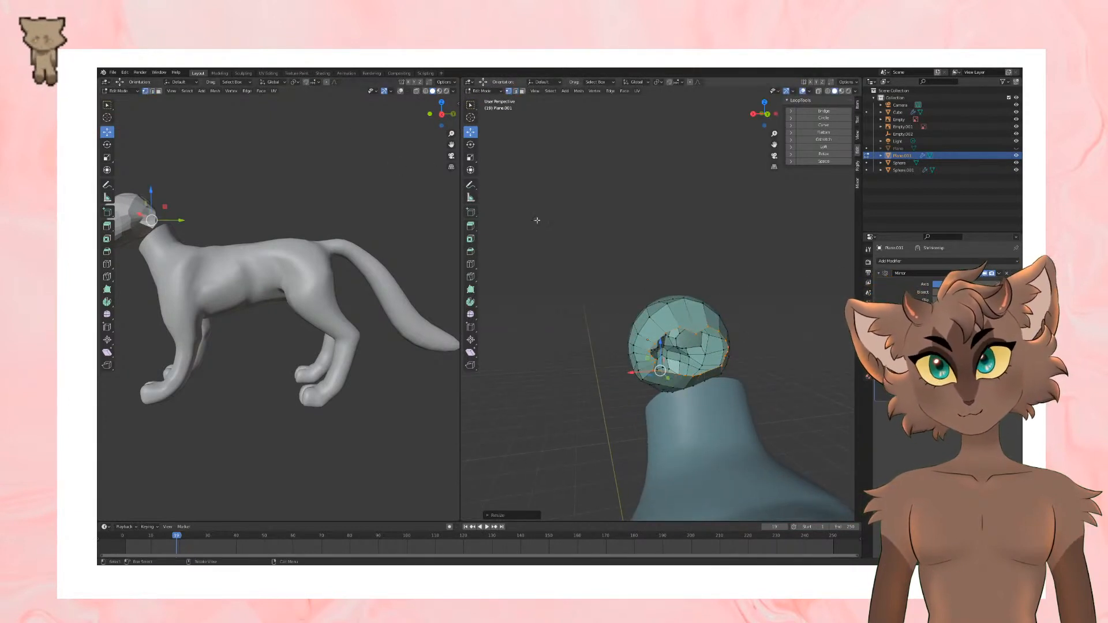
{"action": "middle_click_drag", "start_coordinate": [771, 420], "coordinate": [753, 358]}
{"action": "left_click", "coordinate": [655, 384]}
{"action": "key", "text": "g"}
{"action": "key", "text": "z"}
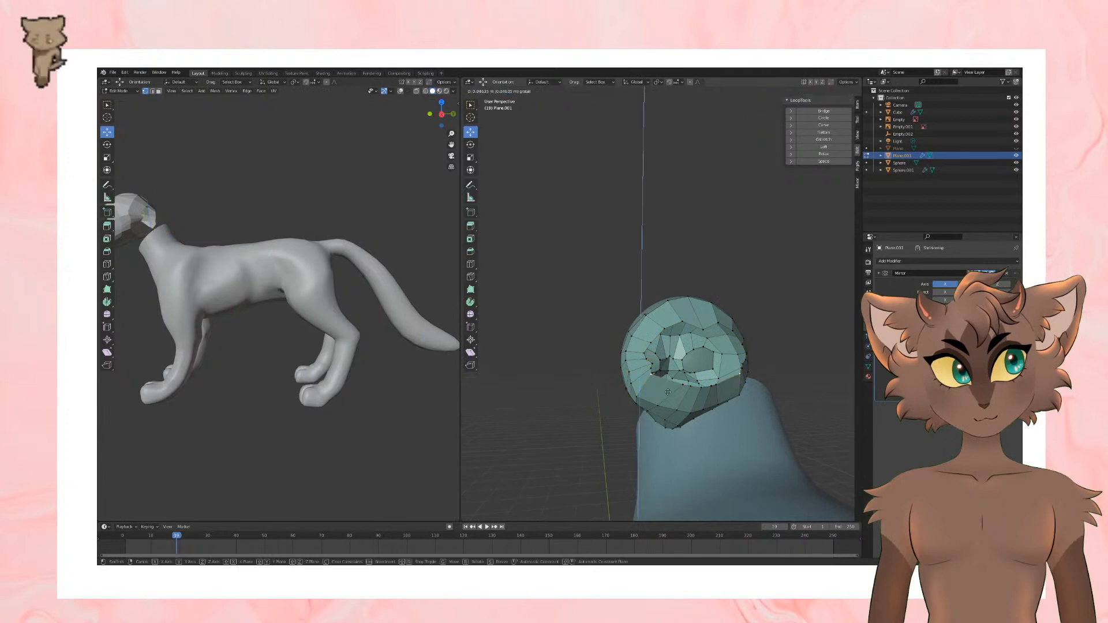
{"action": "left_click", "coordinate": [730, 399]}
Step: Reposition the side and upper side vertices of the rear rim to round out the opening at the skull's back
{"action": "scroll", "coordinate": [670, 419], "scroll_direction": "up", "scroll_amount": 1}
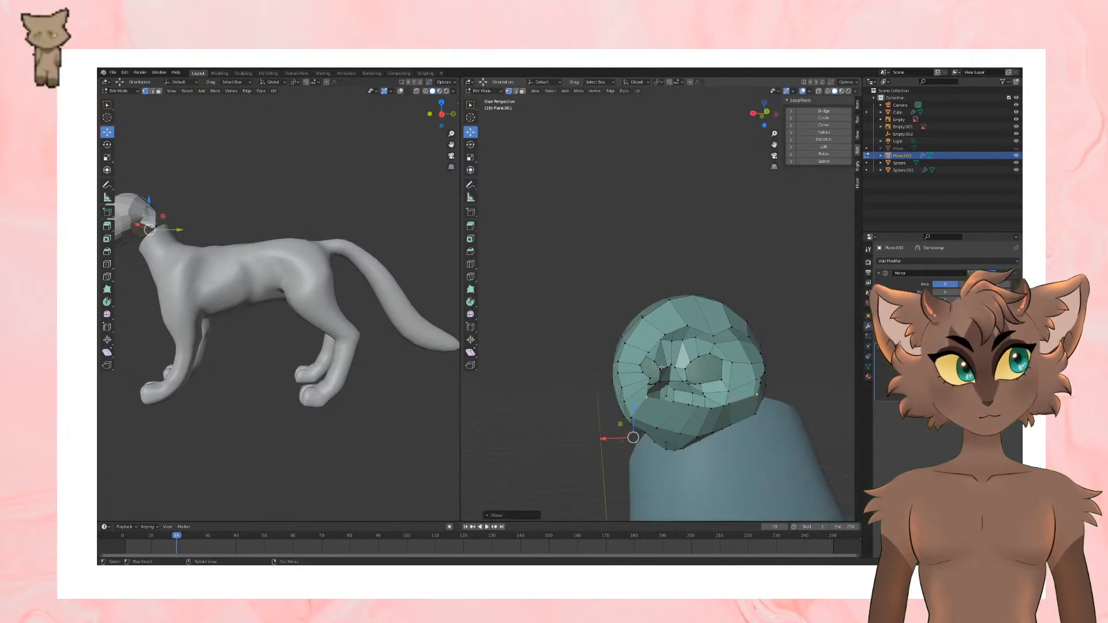
{"action": "left_click_drag", "start_coordinate": [609, 440], "coordinate": [614, 415]}
{"action": "left_click", "coordinate": [651, 383]}
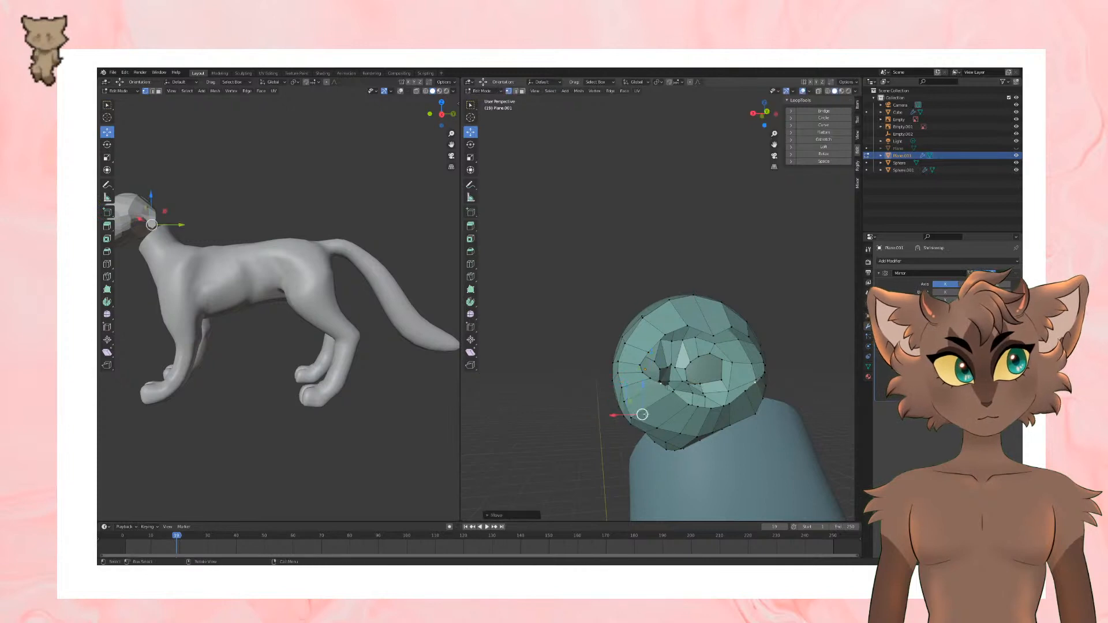
{"action": "left_click", "coordinate": [640, 367]}
{"action": "left_click_drag", "start_coordinate": [596, 361], "coordinate": [608, 355]}
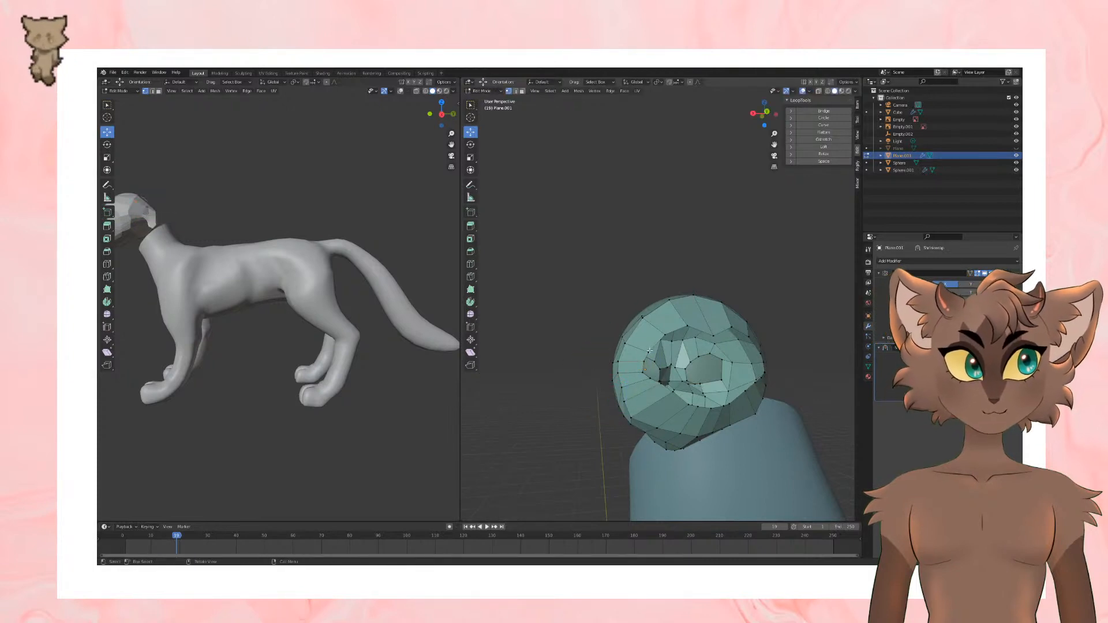
{"action": "left_click_drag", "start_coordinate": [620, 336], "coordinate": [639, 339]}
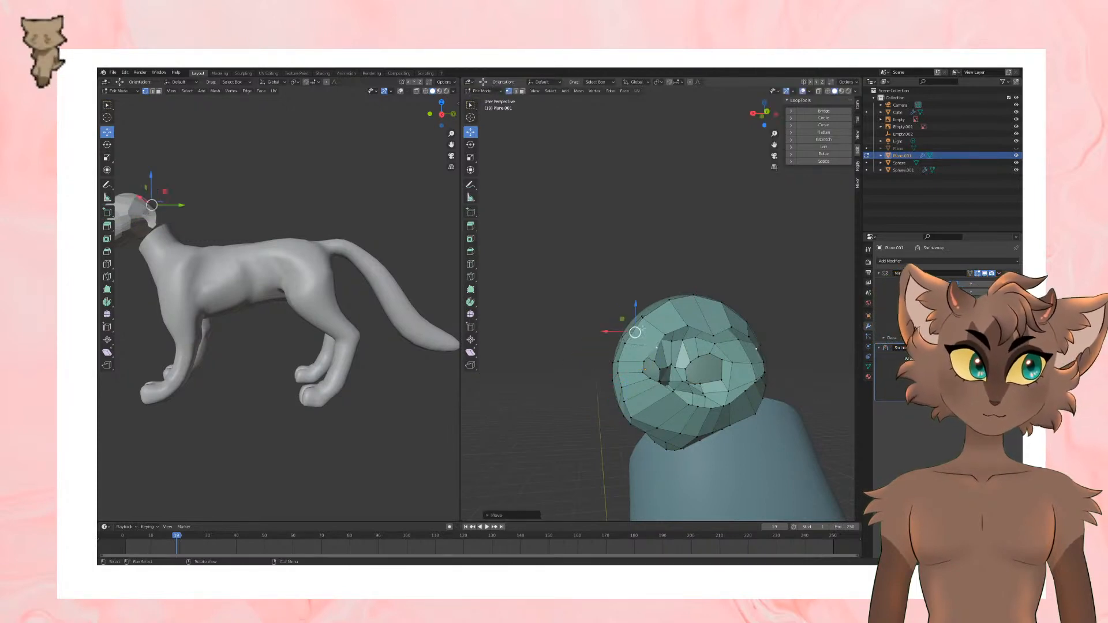
{"action": "scroll", "coordinate": [694, 348], "scroll_direction": "down", "scroll_amount": 2}
{"action": "key", "text": "g"}
{"action": "left_click", "coordinate": [703, 319]}
Step: Extrude the edges of the rear opening inward to the head's centre line and scale them to meet there
{"action": "scroll", "coordinate": [722, 332], "scroll_direction": "down", "scroll_amount": 3}
{"action": "middle_click_drag", "start_coordinate": [730, 337], "coordinate": [677, 328]}
{"action": "scroll", "coordinate": [768, 328], "scroll_direction": "up", "scroll_amount": 4}
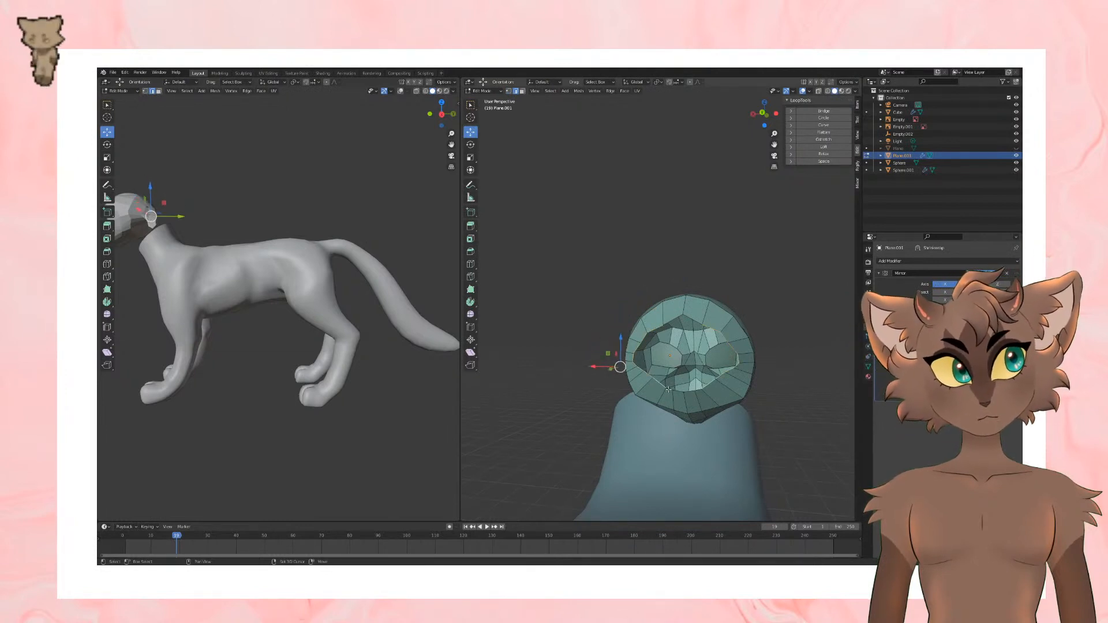
{"action": "key", "text": "g"}
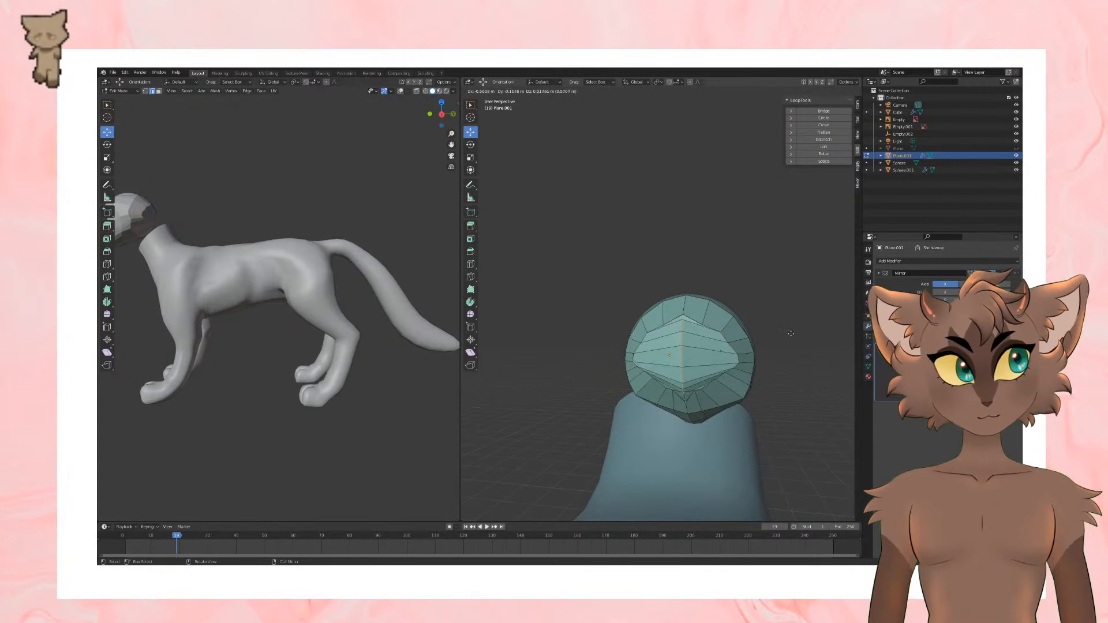
{"action": "left_click", "coordinate": [787, 336]}
{"action": "key", "text": "s"}
{"action": "left_click", "coordinate": [762, 341]}
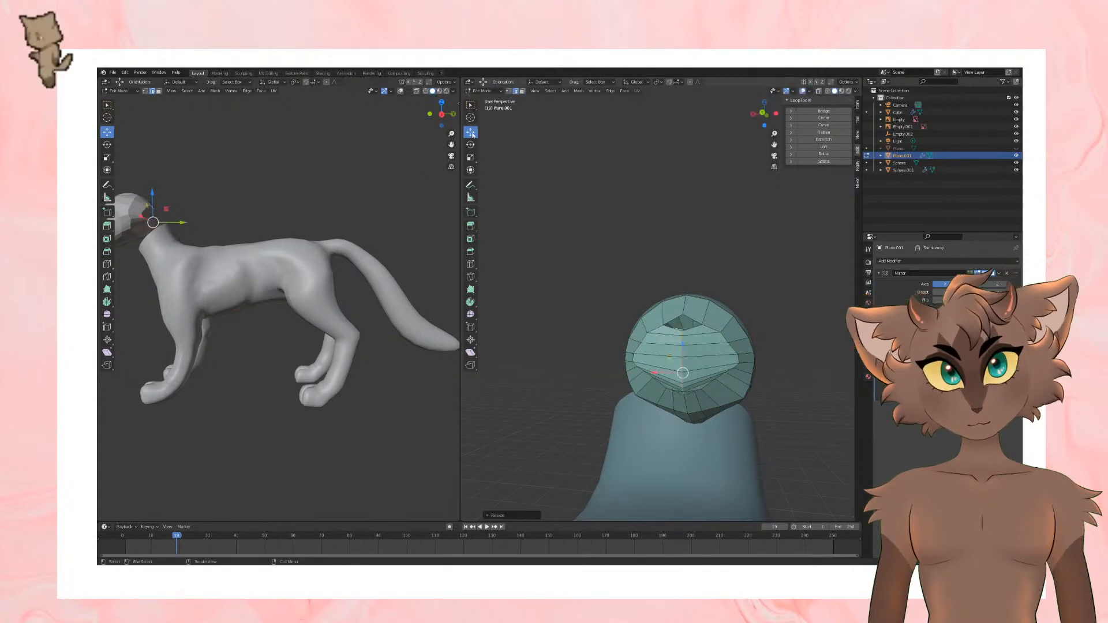
Step: Move the new centre edges along Z within the rear opening and scale them to fit its height
{"action": "key", "text": "g"}
{"action": "key", "text": "z"}
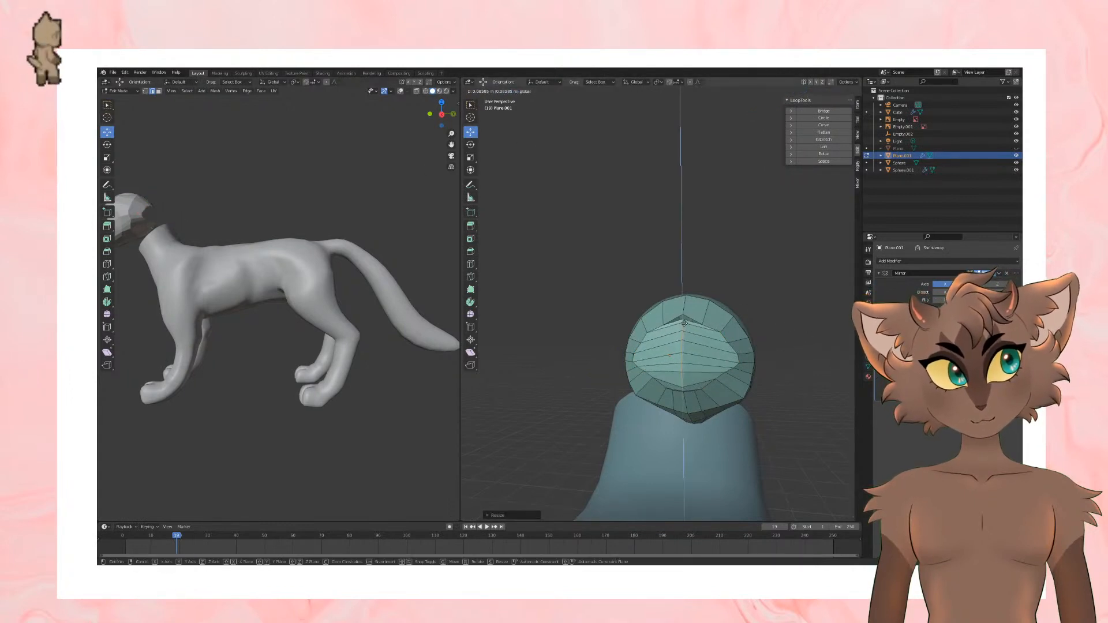
{"action": "left_click", "coordinate": [756, 319]}
{"action": "key", "text": "s"}
{"action": "left_click", "coordinate": [749, 320]}
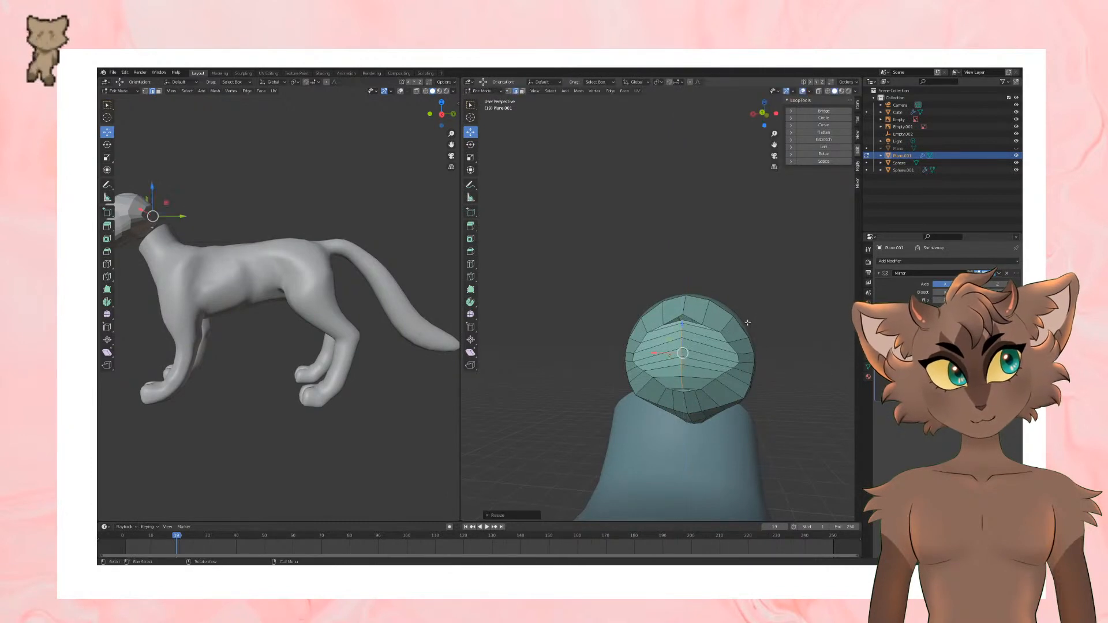
Step: Merge the vertices where the lower end of the new rear seam meets the rim
{"action": "middle_click_drag", "start_coordinate": [749, 321], "coordinate": [750, 308]}
{"action": "scroll", "coordinate": [750, 308], "scroll_direction": "up", "scroll_amount": 2}
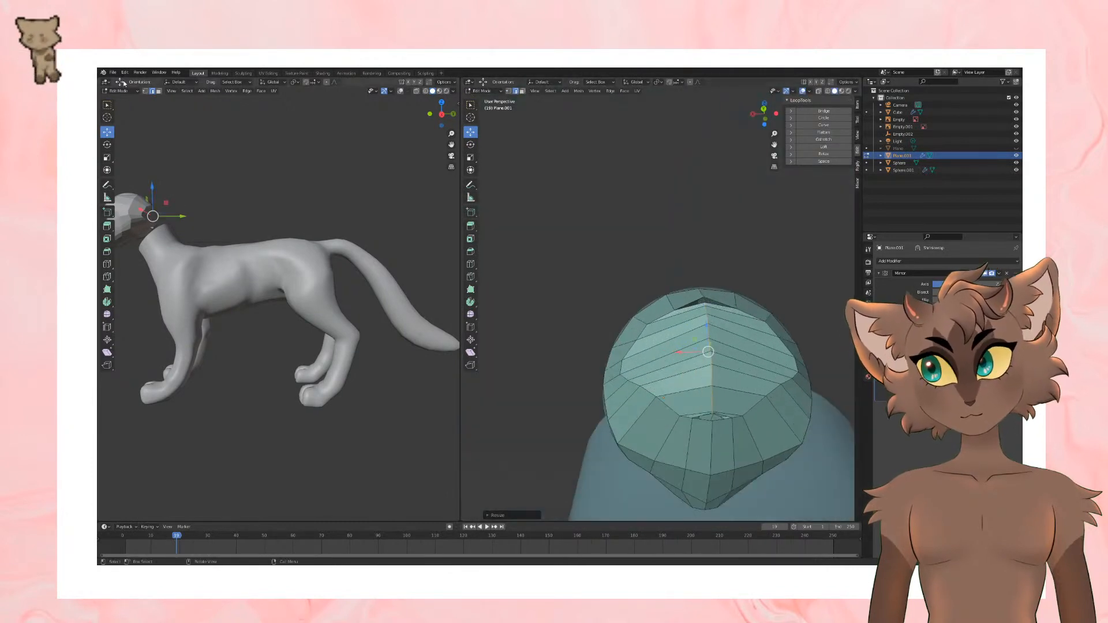
{"action": "middle_click_drag", "start_coordinate": [718, 400], "coordinate": [709, 366], "text": "shift"}
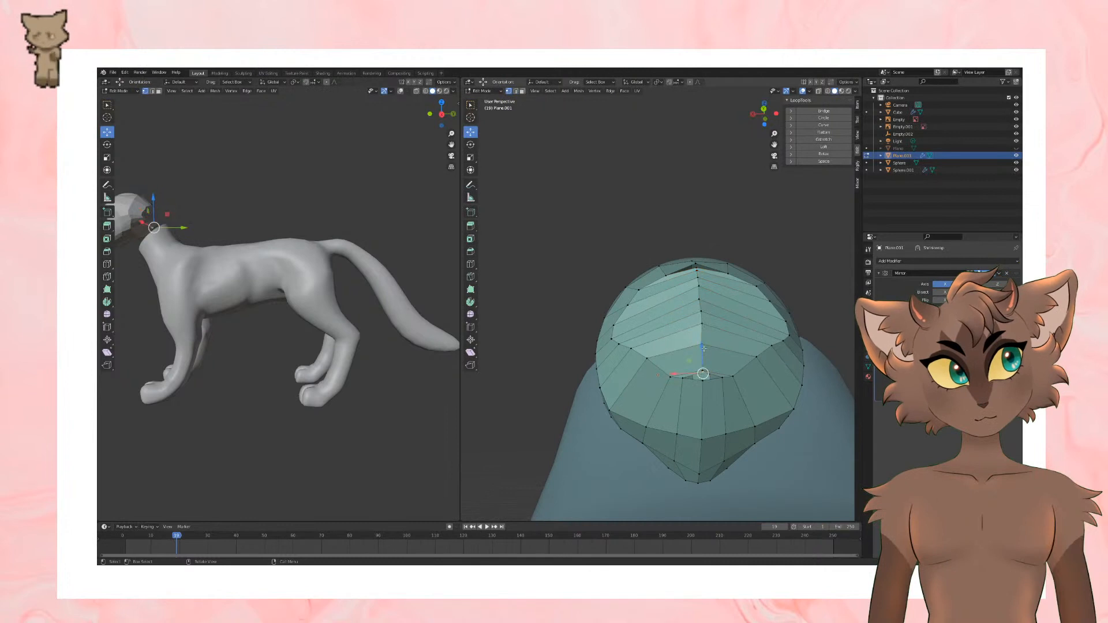
{"action": "left_click_drag", "start_coordinate": [703, 349], "coordinate": [704, 383]}
{"action": "right_click", "coordinate": [705, 382]}
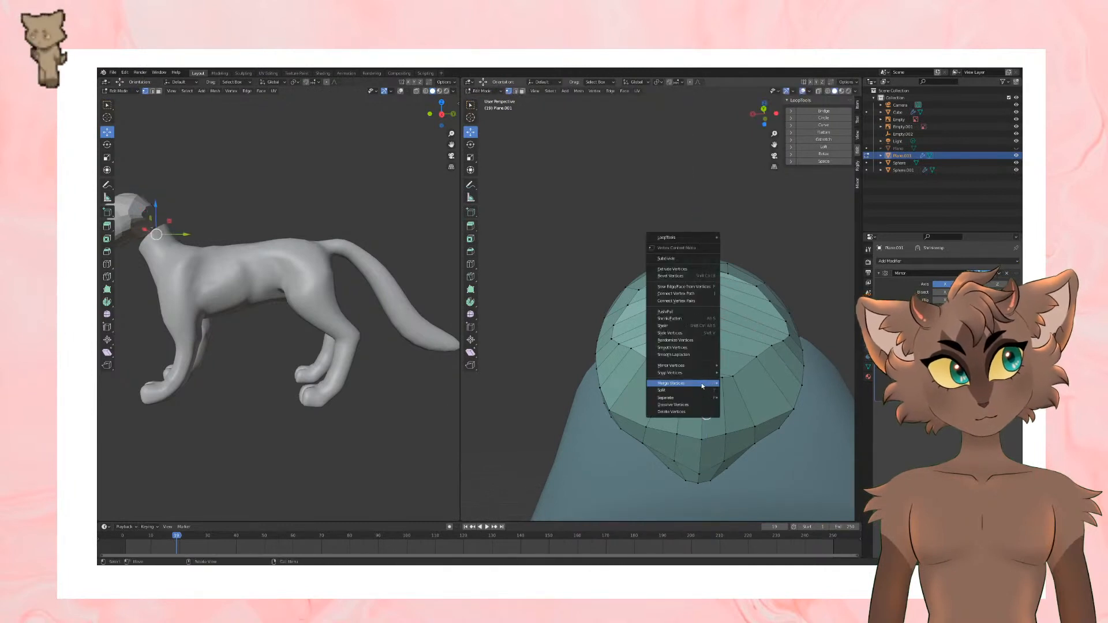
{"action": "mouse_move", "coordinate": [710, 387]}
{"action": "left_click", "coordinate": [754, 404]}
Step: Merge the vertices where the upper end of the rear seam meets the crown
{"action": "middle_click_drag", "start_coordinate": [713, 286], "coordinate": [709, 316]}
{"action": "scroll", "coordinate": [709, 317], "scroll_direction": "up", "scroll_amount": 1}
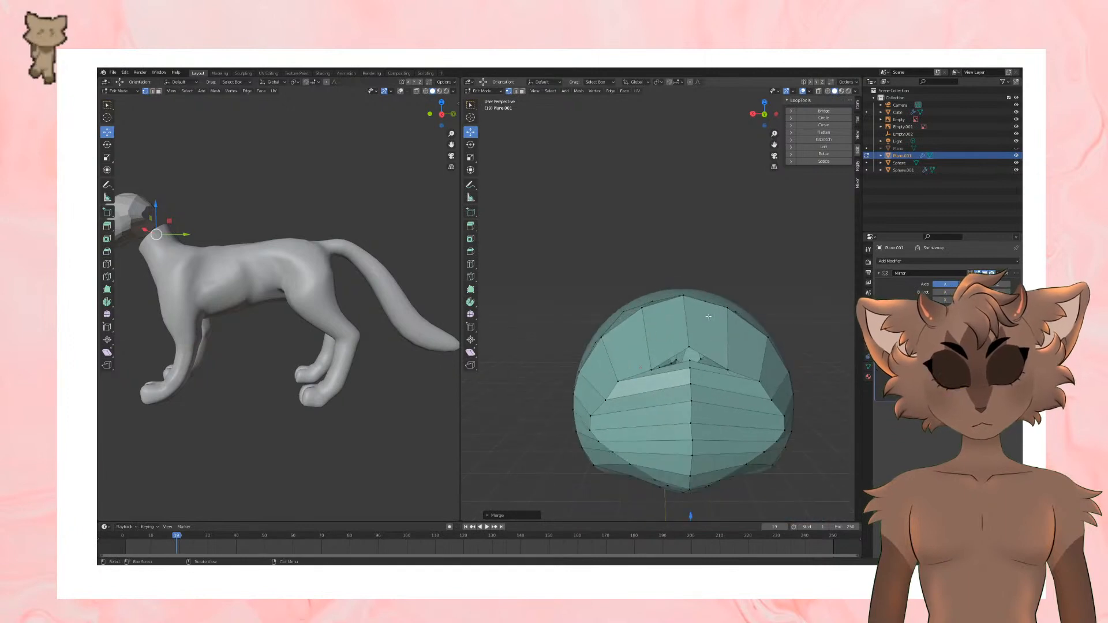
{"action": "scroll", "coordinate": [708, 319], "scroll_direction": "up", "scroll_amount": 1, "text": "shift"}
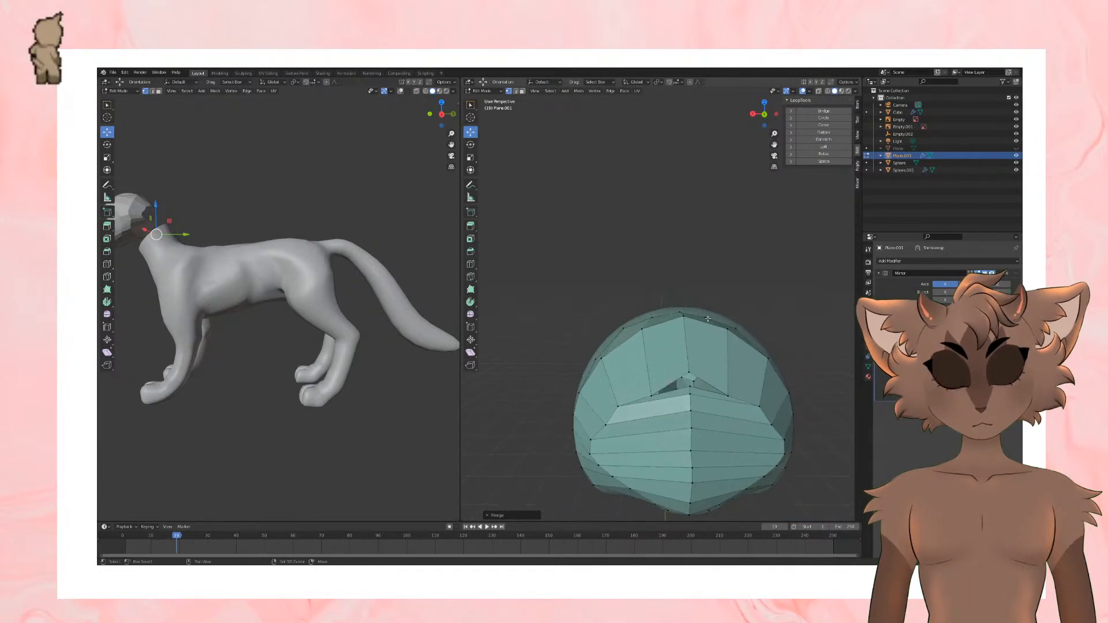
{"action": "right_click", "coordinate": [691, 388]}
{"action": "mouse_move", "coordinate": [696, 392]}
{"action": "left_click", "coordinate": [736, 408]}
Step: Adjust the vertices at the upper and lower ends of the rear seam to smooth the skull's outline
{"action": "scroll", "coordinate": [744, 381], "scroll_direction": "down", "scroll_amount": 3}
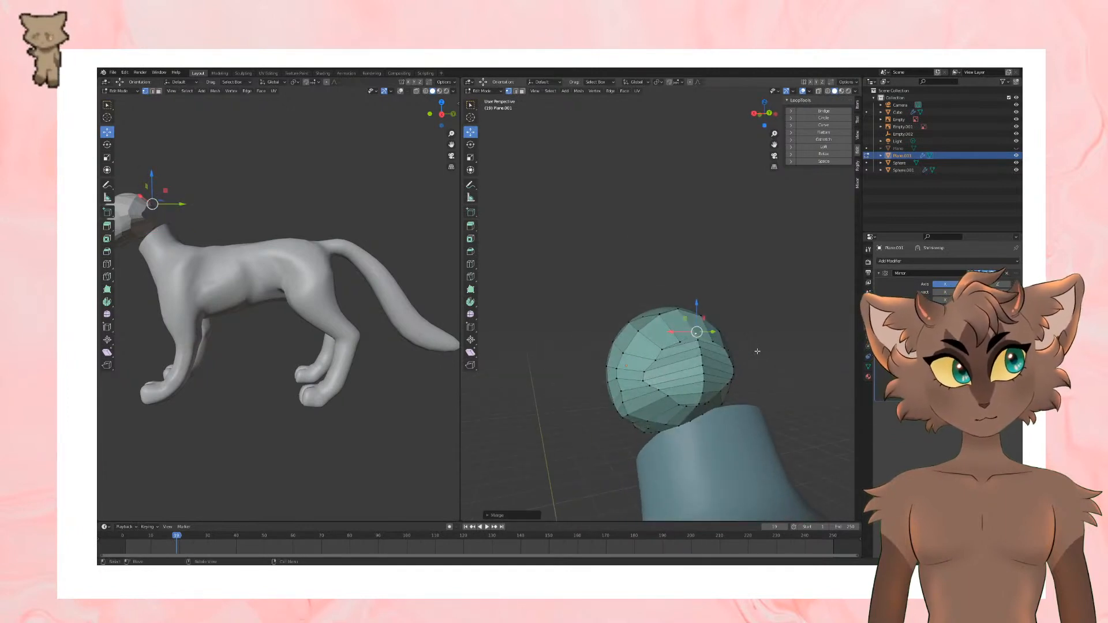
{"action": "left_click_drag", "start_coordinate": [683, 341], "coordinate": [680, 326]}
{"action": "middle_click_drag", "start_coordinate": [681, 355], "coordinate": [685, 400]}
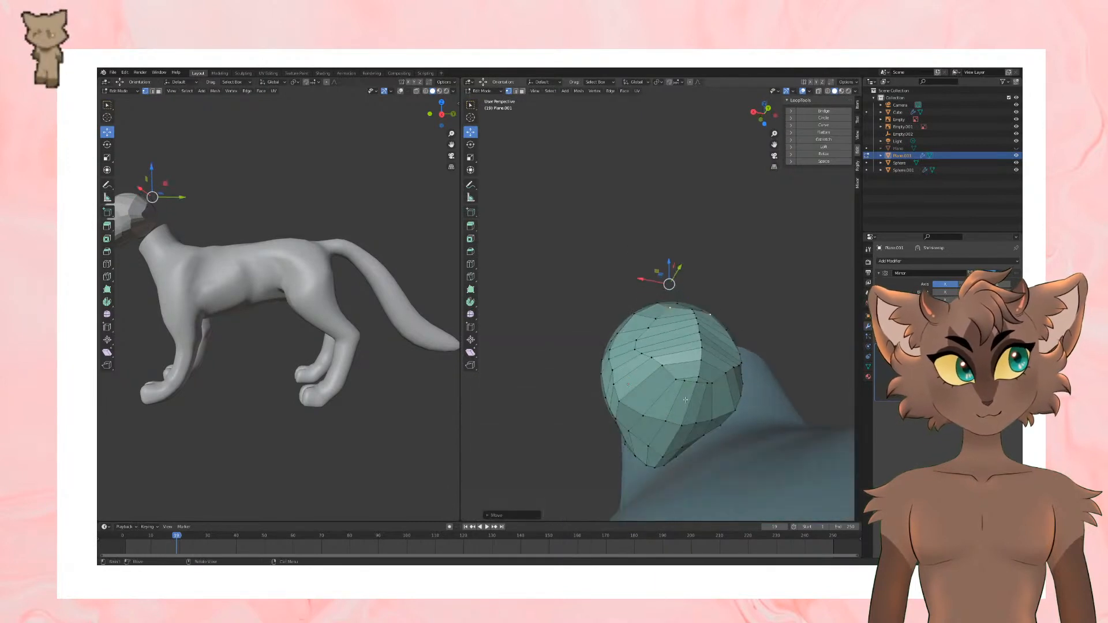
{"action": "left_click_drag", "start_coordinate": [683, 429], "coordinate": [681, 439]}
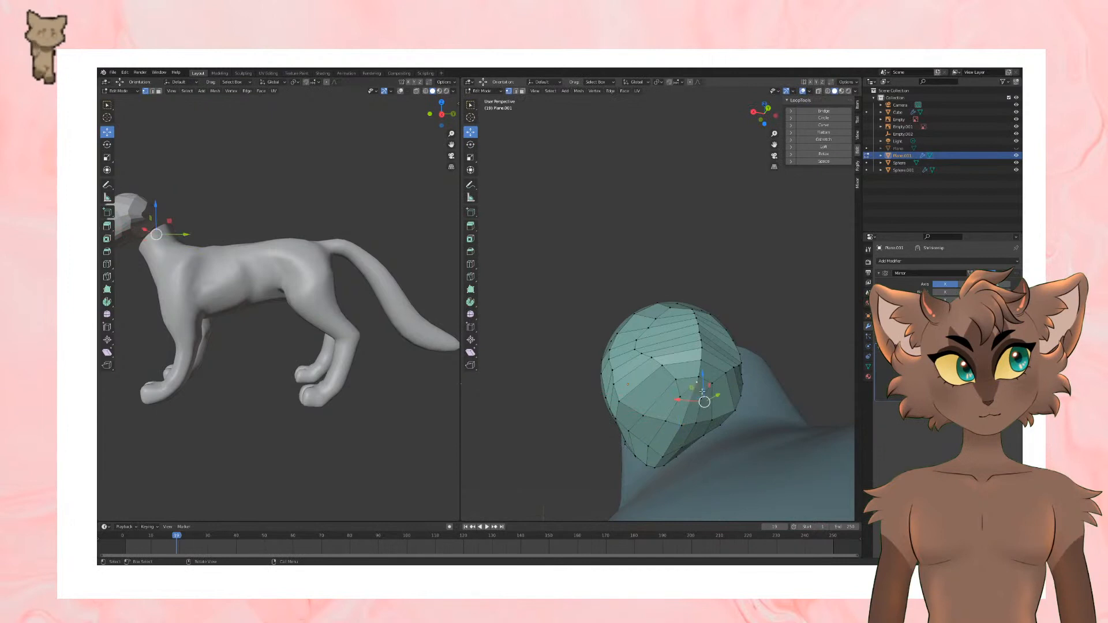
{"action": "left_click_drag", "start_coordinate": [702, 391], "coordinate": [682, 394]}
{"action": "left_click_drag", "start_coordinate": [686, 433], "coordinate": [688, 426]}
{"action": "mouse_move", "coordinate": [688, 426]}
{"action": "middle_mouse_down"}
{"action": "mouse_move", "coordinate": [763, 382]}
{"action": "mouse_move", "coordinate": [739, 372]}
{"action": "mouse_move", "coordinate": [730, 378]}
{"action": "mouse_move", "coordinate": [753, 382]}
{"action": "middle_mouse_up"}
Step: Return to Object Mode and apply the Shrinkwrap modifier on the low-poly head
{"action": "key", "text": "Tab"}
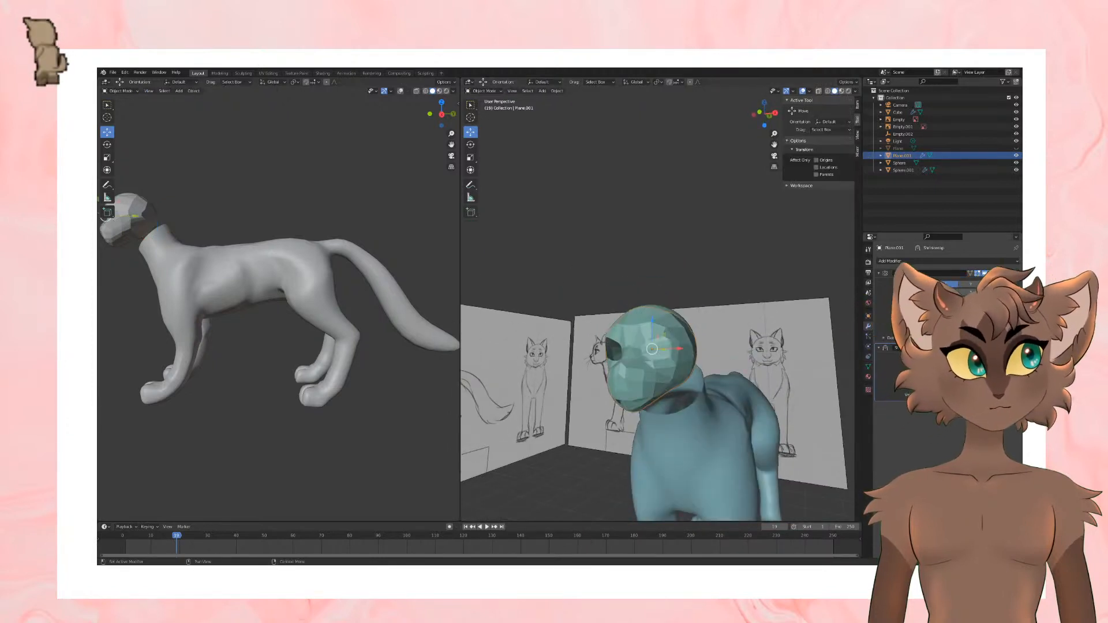
{"action": "key", "text": "ctrl+a"}
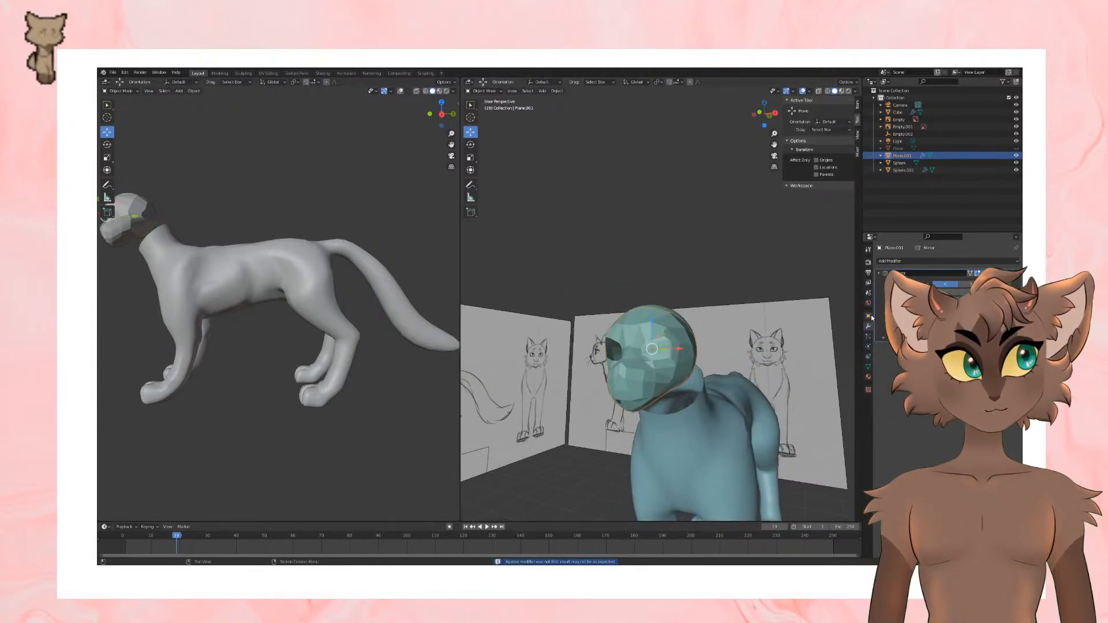
{"action": "left_click", "coordinate": [935, 474]}
Step: Delete the sculpted head sphere and select the low-poly head mesh
{"action": "middle_click_drag", "start_coordinate": [626, 312], "coordinate": [656, 312]}
{"action": "left_click", "coordinate": [662, 321]}
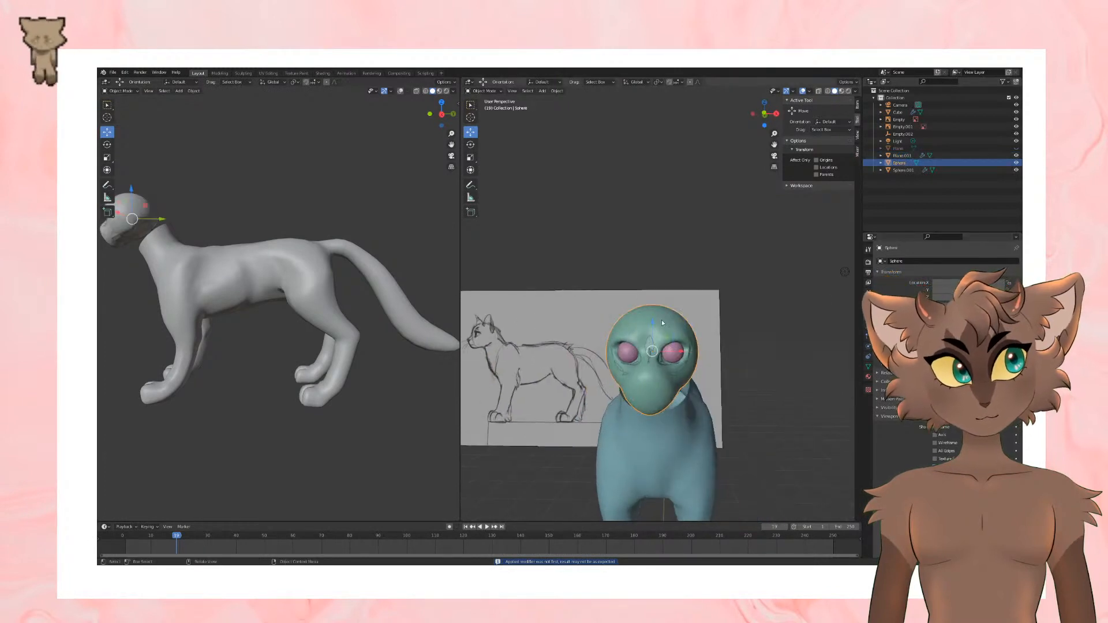
{"action": "key", "text": "Delete"}
{"action": "left_click", "coordinate": [677, 318]}
Step: Move the stray centre-line vertices of the muzzle onto the mirror seam in Edit Mode
{"action": "key", "text": "Tab"}
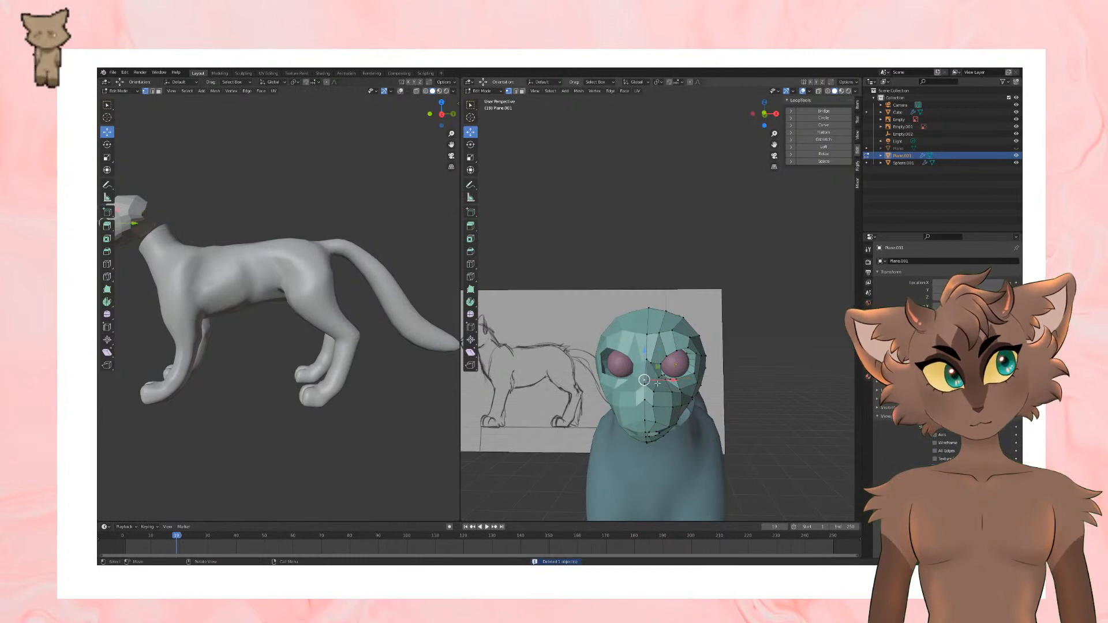
{"action": "scroll", "coordinate": [672, 396], "scroll_direction": "up", "scroll_amount": 4}
{"action": "scroll", "coordinate": [693, 397], "scroll_direction": "down", "scroll_amount": 3}
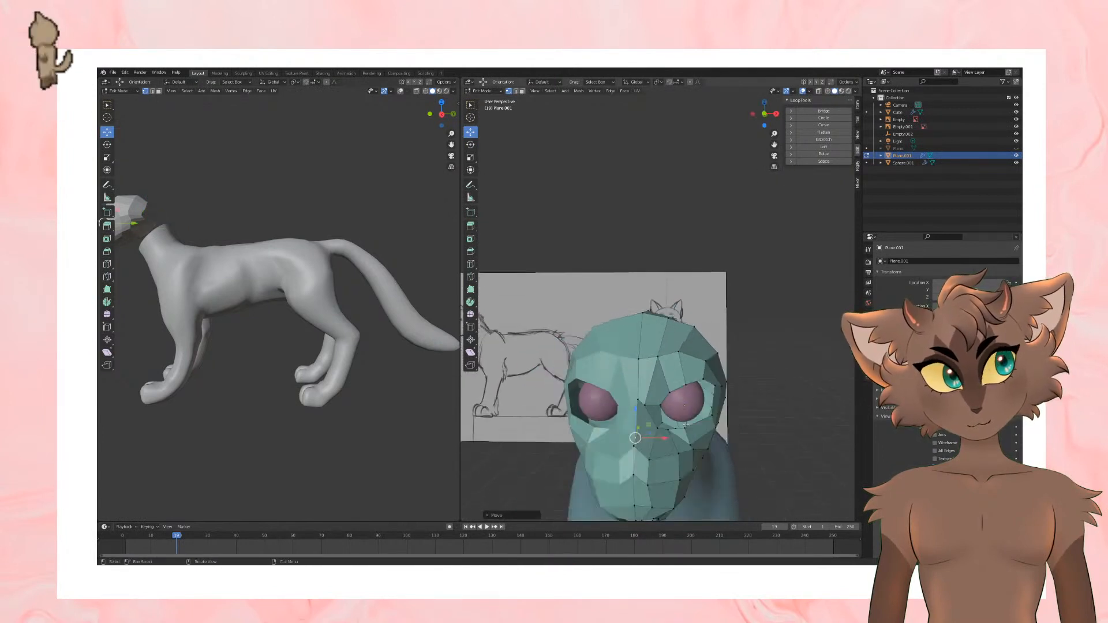
{"action": "scroll", "coordinate": [709, 398], "scroll_direction": "up", "scroll_amount": 1}
{"action": "scroll", "coordinate": [709, 410], "scroll_direction": "down", "scroll_amount": 1}
{"action": "middle_click_drag", "start_coordinate": [710, 397], "coordinate": [709, 423]}
{"action": "scroll", "coordinate": [709, 410], "scroll_direction": "up", "scroll_amount": 2}
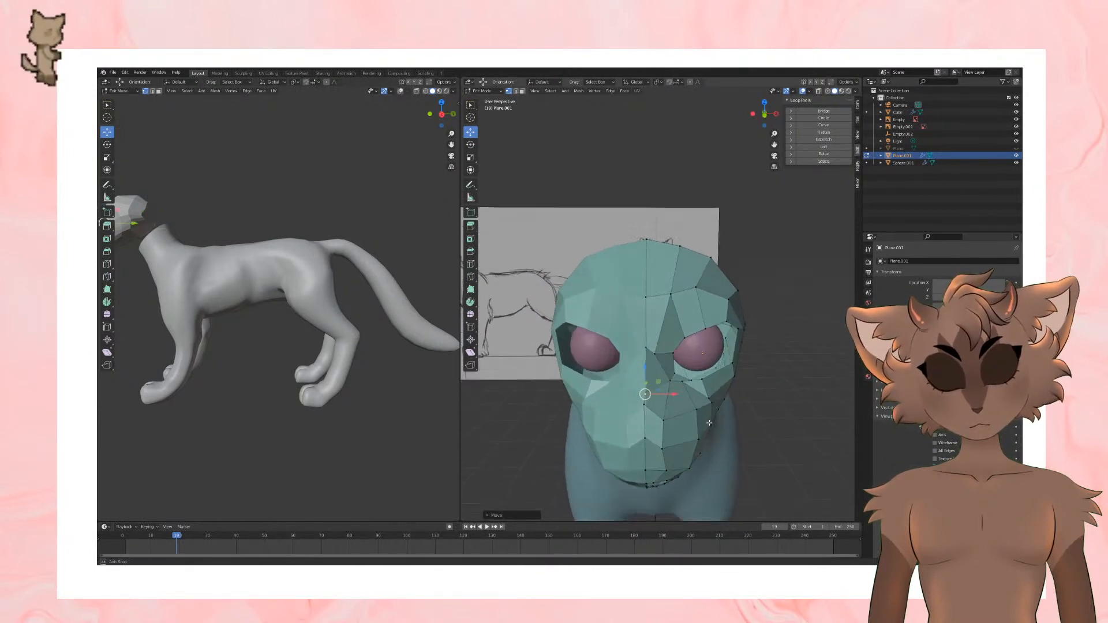
{"action": "middle_click_drag", "start_coordinate": [638, 406], "coordinate": [654, 290]}
Step: Shade the head mesh smooth and align the nose bridge and forehead vertices with the mirror seam
{"action": "key", "text": "Tab"}
{"action": "key", "text": "Tab"}
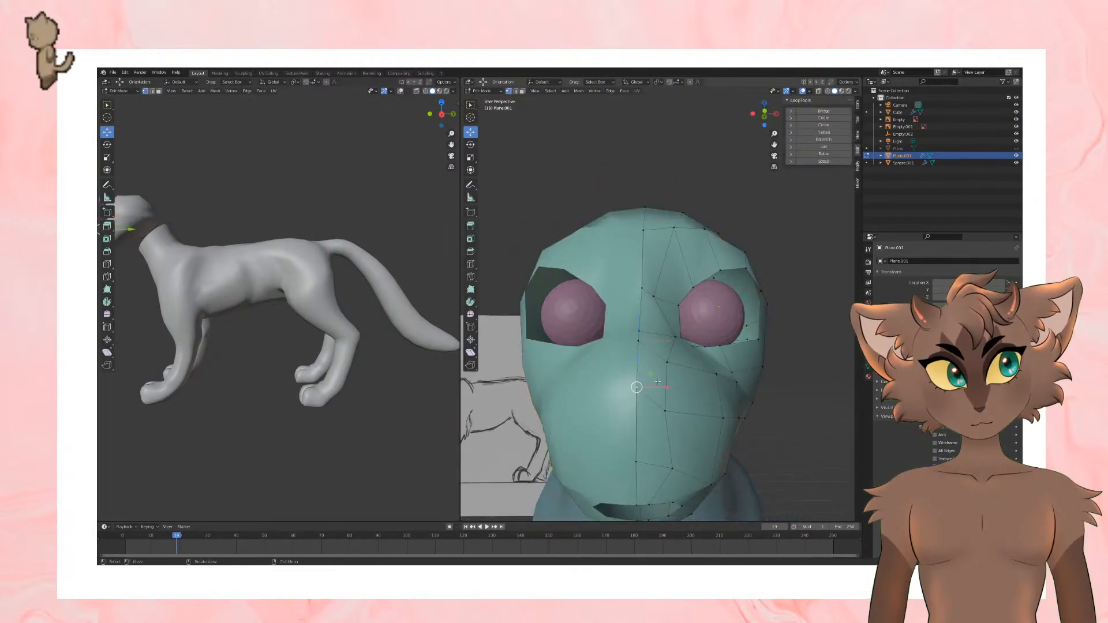
{"action": "left_click_drag", "start_coordinate": [664, 388], "coordinate": [656, 385]}
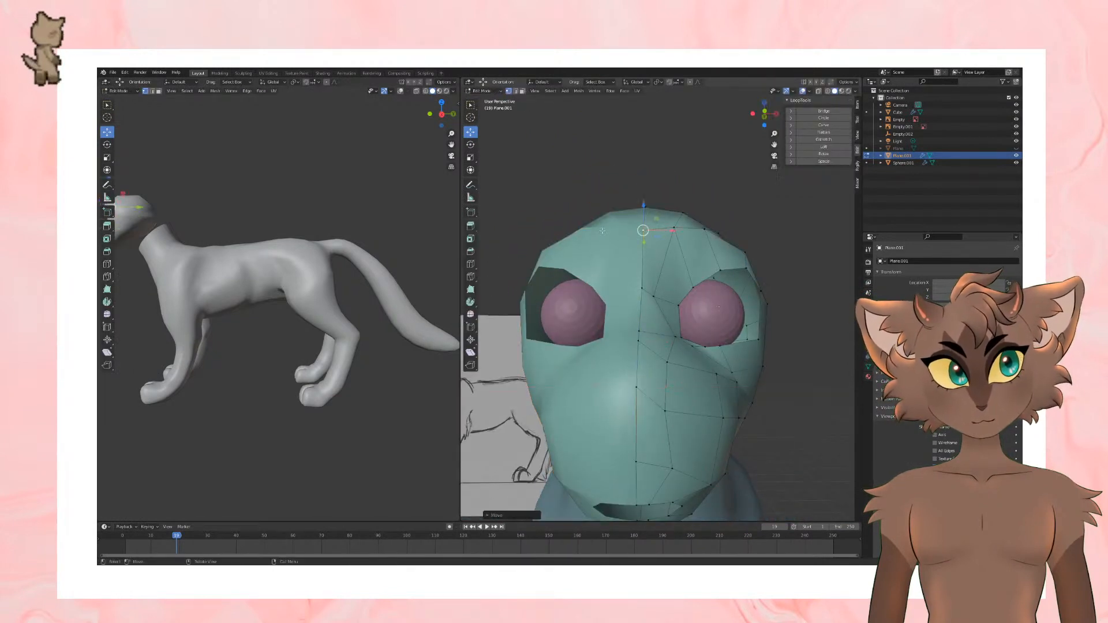
{"action": "key", "text": "Tab"}
{"action": "scroll", "coordinate": [739, 264], "scroll_direction": "down", "scroll_amount": 2}
{"action": "key", "text": "Tab"}
Step: Move the centre-line vertices on top of the head sideways onto the mirror seam
{"action": "key", "text": "Tab"}
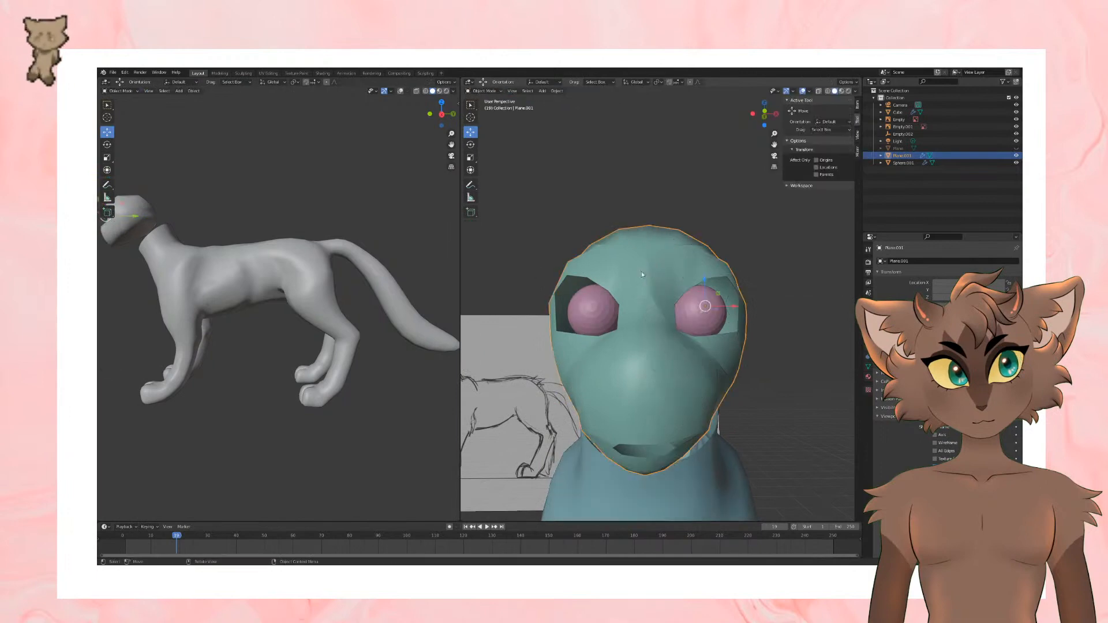
{"action": "middle_click_drag", "start_coordinate": [642, 271], "coordinate": [653, 310]}
{"action": "key", "text": "Tab"}
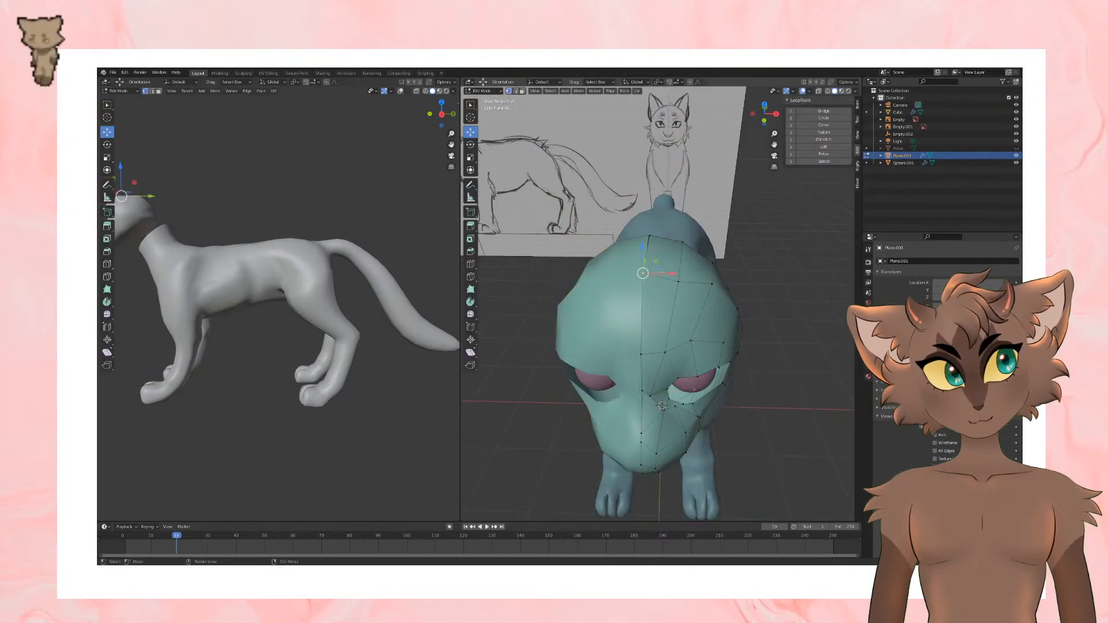
{"action": "left_click", "coordinate": [661, 272]}
{"action": "middle_click_drag", "start_coordinate": [662, 272], "coordinate": [647, 267]}
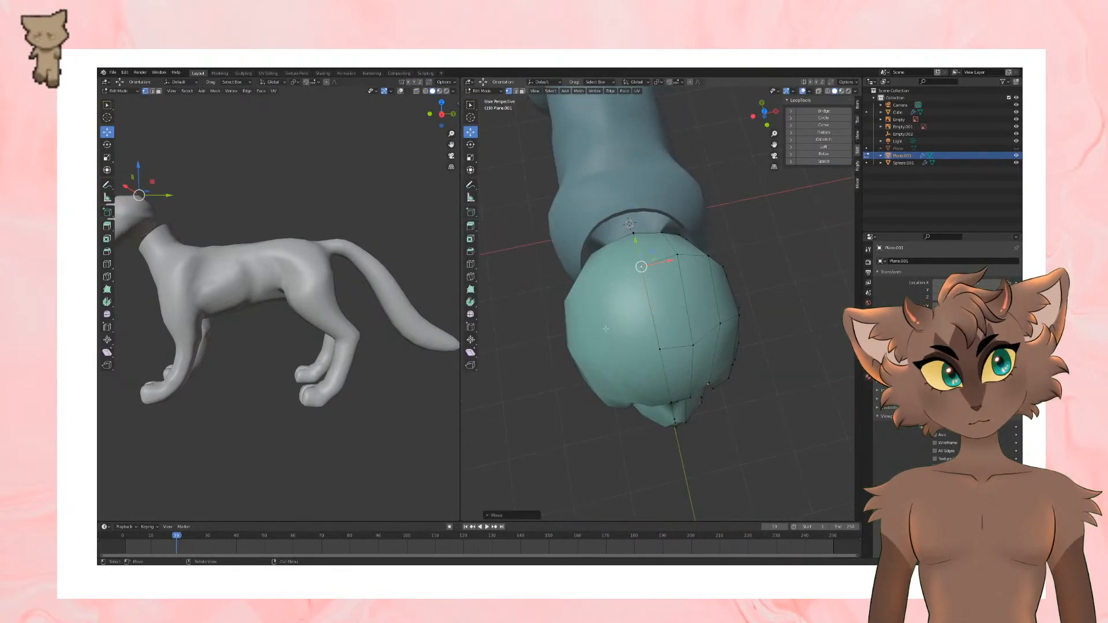
{"action": "middle_click_drag", "start_coordinate": [606, 329], "coordinate": [823, 271]}
{"action": "key", "text": "Tab"}
{"action": "middle_click_drag", "start_coordinate": [685, 313], "coordinate": [678, 286]}
{"action": "key", "text": "Tab"}
{"action": "scroll", "coordinate": [678, 286], "scroll_direction": "up", "scroll_amount": 4}
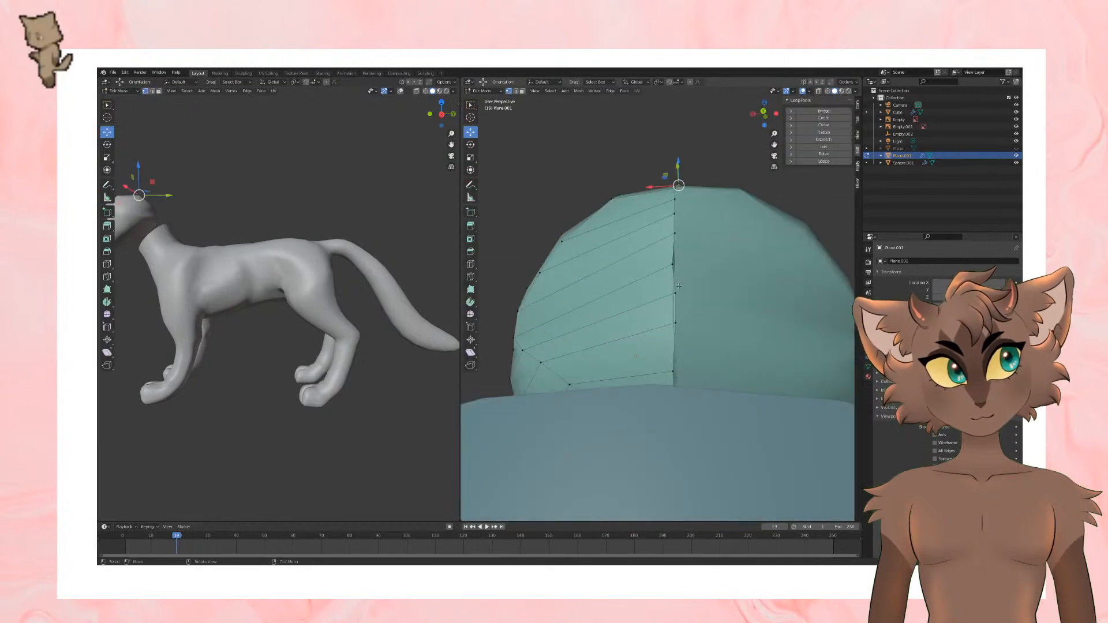
Step: Align the centre-line vertices down the back of the skull with the mirror seam along X
{"action": "left_click_drag", "start_coordinate": [642, 259], "coordinate": [801, 284]}
{"action": "key", "text": "ctrl+z"}
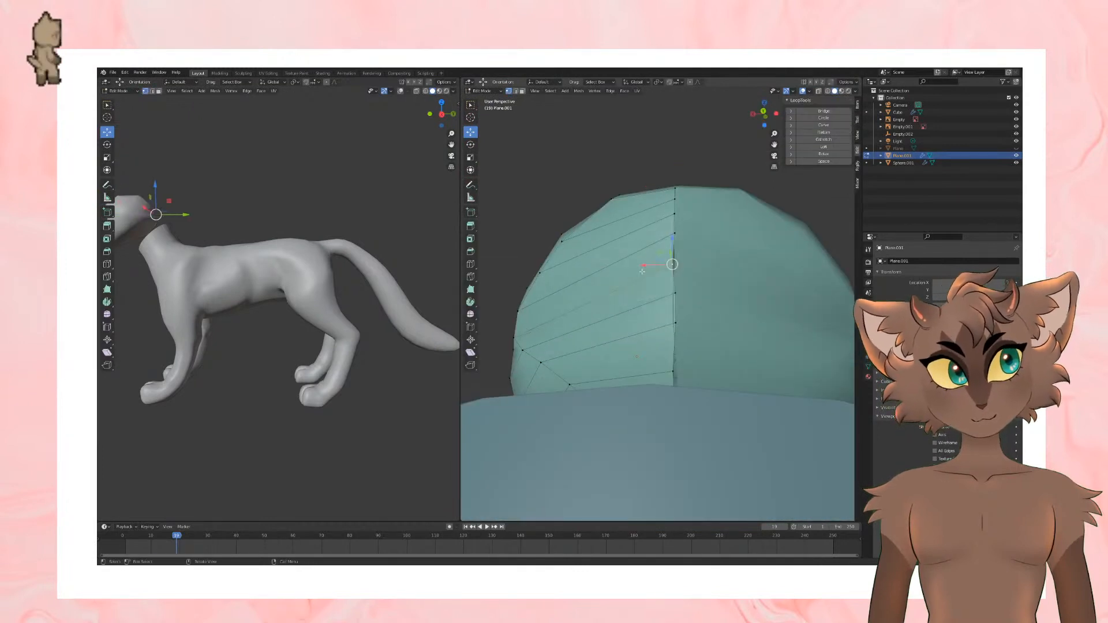
{"action": "left_click_drag", "start_coordinate": [661, 263], "coordinate": [636, 321]}
{"action": "left_click", "coordinate": [676, 322]}
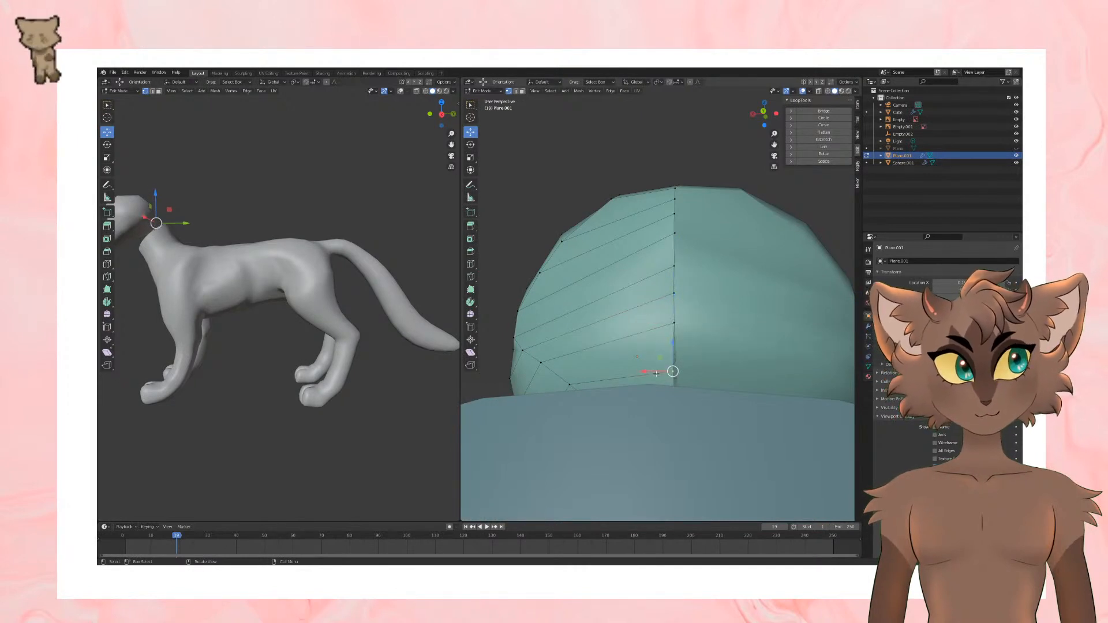
{"action": "left_click_drag", "start_coordinate": [656, 374], "coordinate": [657, 374]}
{"action": "middle_click_drag", "start_coordinate": [690, 307], "coordinate": [698, 349]}
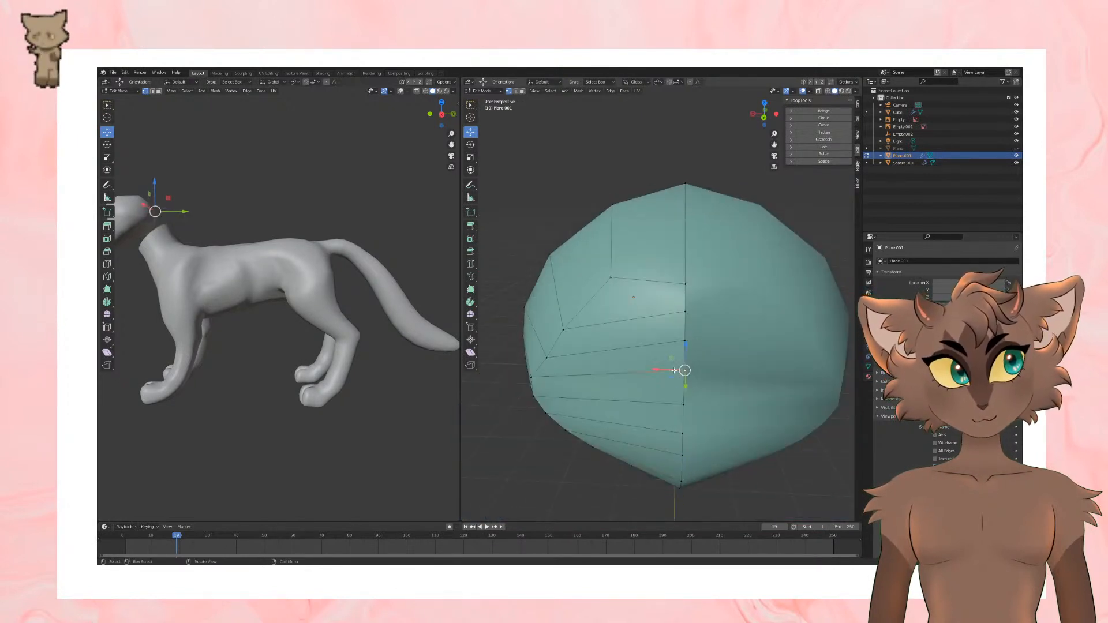
{"action": "left_click_drag", "start_coordinate": [662, 370], "coordinate": [732, 377]}
{"action": "middle_click_drag", "start_coordinate": [733, 377], "coordinate": [805, 455]}
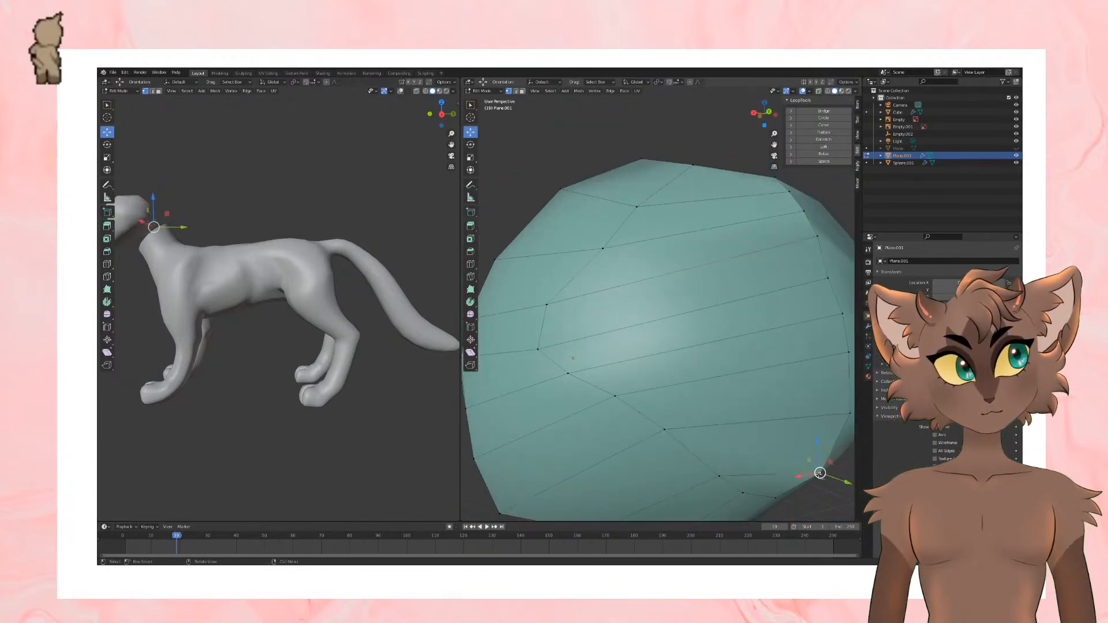
Step: Move the lowest centre-line vertex at the back of the skull onto the mirror seam
{"action": "left_click_drag", "start_coordinate": [820, 473], "coordinate": [765, 359]}
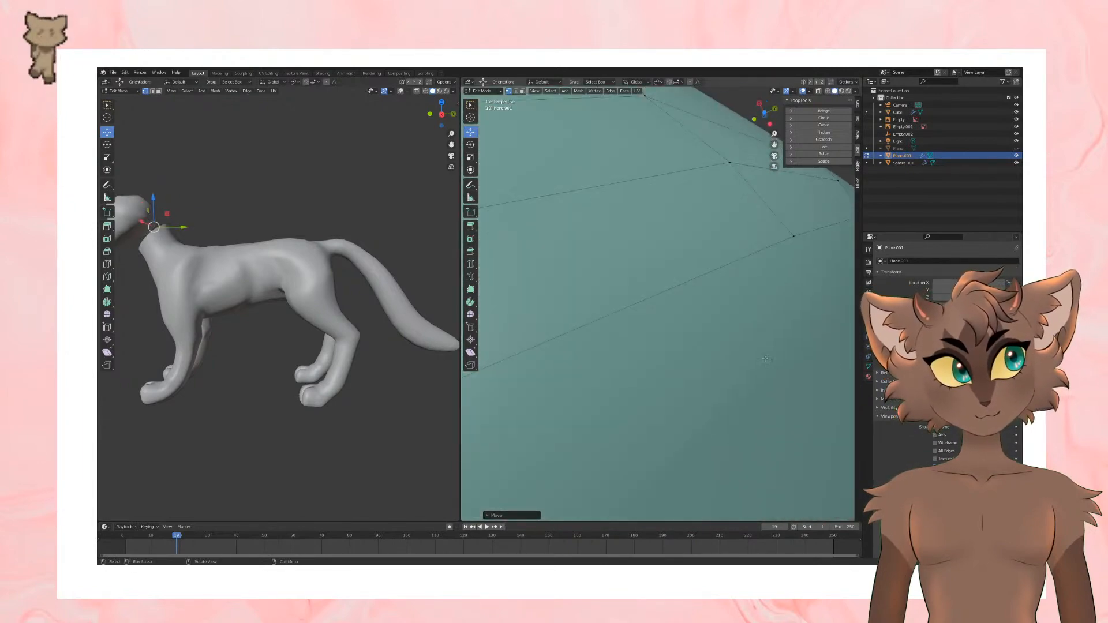
{"action": "scroll", "coordinate": [766, 359], "scroll_direction": "down", "scroll_amount": 6}
{"action": "middle_click_drag", "start_coordinate": [765, 359], "coordinate": [658, 456]}
{"action": "scroll", "coordinate": [705, 346], "scroll_direction": "up", "scroll_amount": 3}
{"action": "scroll", "coordinate": [704, 345], "scroll_direction": "down", "scroll_amount": 2}
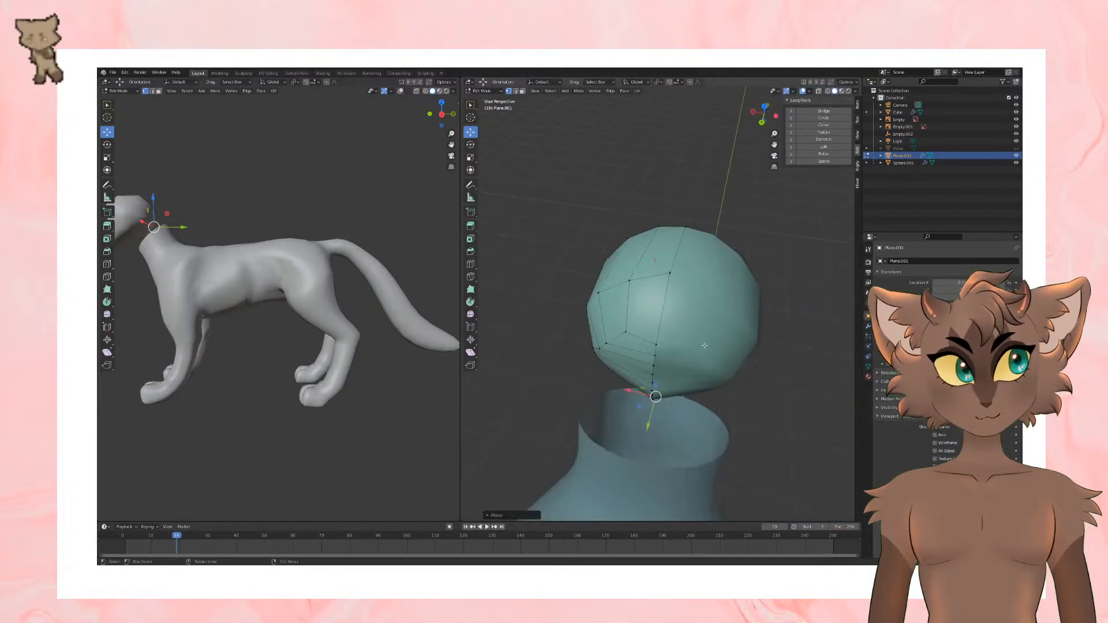
Step: Examine the mirror seam and smooth shading at the back of the skull in Edit Mode and Object Mode
{"action": "middle_click_drag", "start_coordinate": [704, 346], "coordinate": [697, 323]}
{"action": "key", "text": "Tab"}
{"action": "scroll", "coordinate": [710, 327], "scroll_direction": "down", "scroll_amount": 1}
{"action": "scroll", "coordinate": [710, 327], "scroll_direction": "up", "scroll_amount": 2}
{"action": "key", "text": "Tab"}
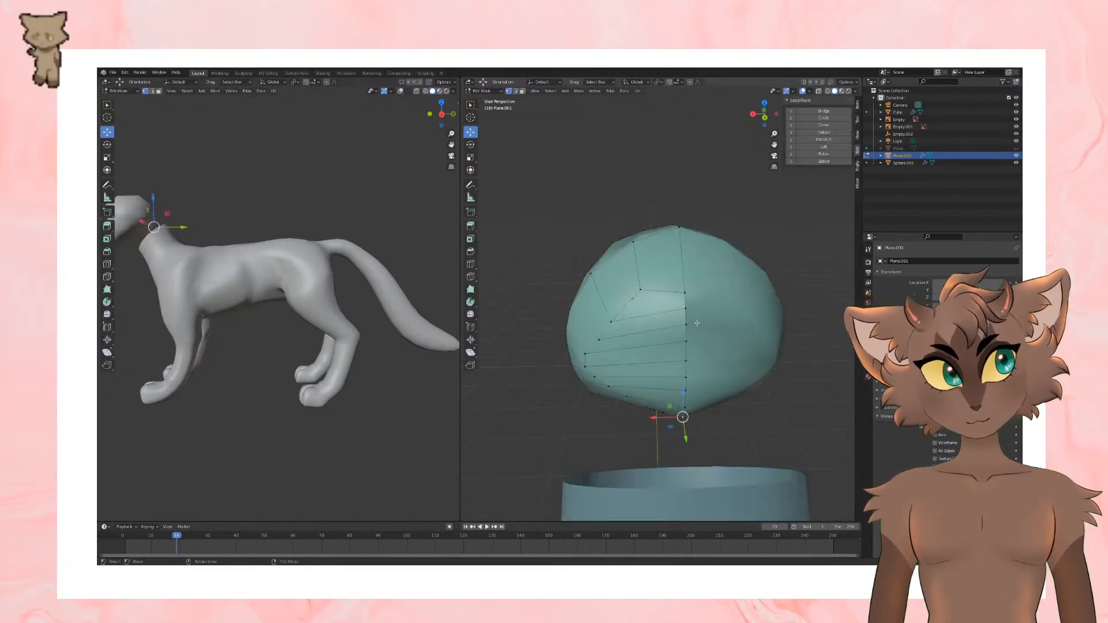
{"action": "scroll", "coordinate": [697, 323], "scroll_direction": "up", "scroll_amount": 2}
{"action": "left_click", "coordinate": [703, 311]}
{"action": "key", "text": "Tab"}
{"action": "key", "text": "Tab"}
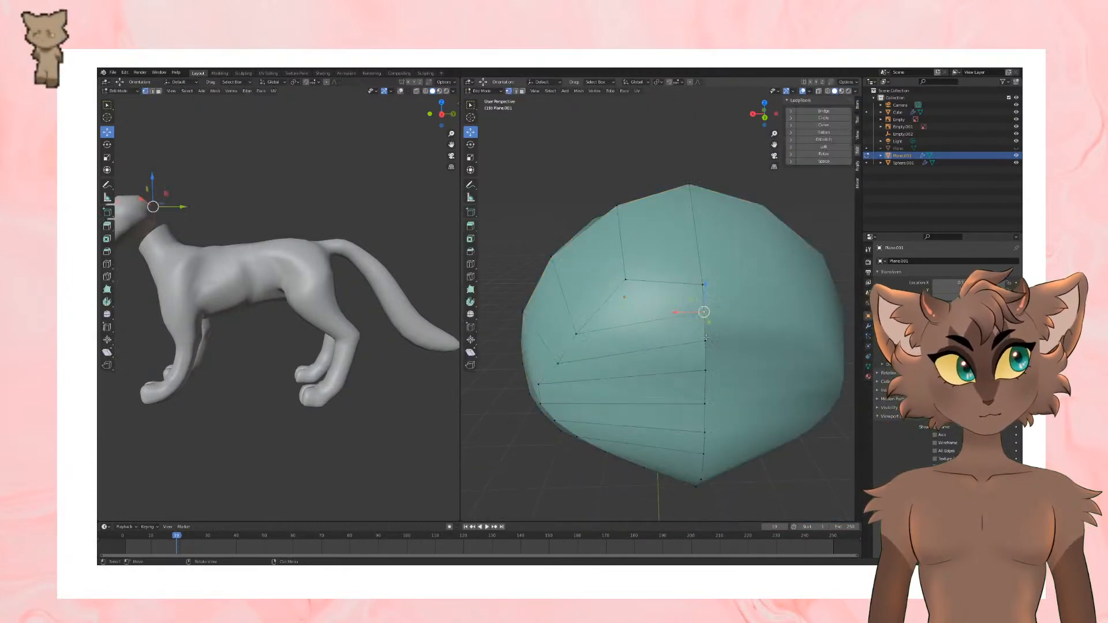
{"action": "key", "text": "Tab"}
{"action": "scroll", "coordinate": [735, 380], "scroll_direction": "down", "scroll_amount": 3}
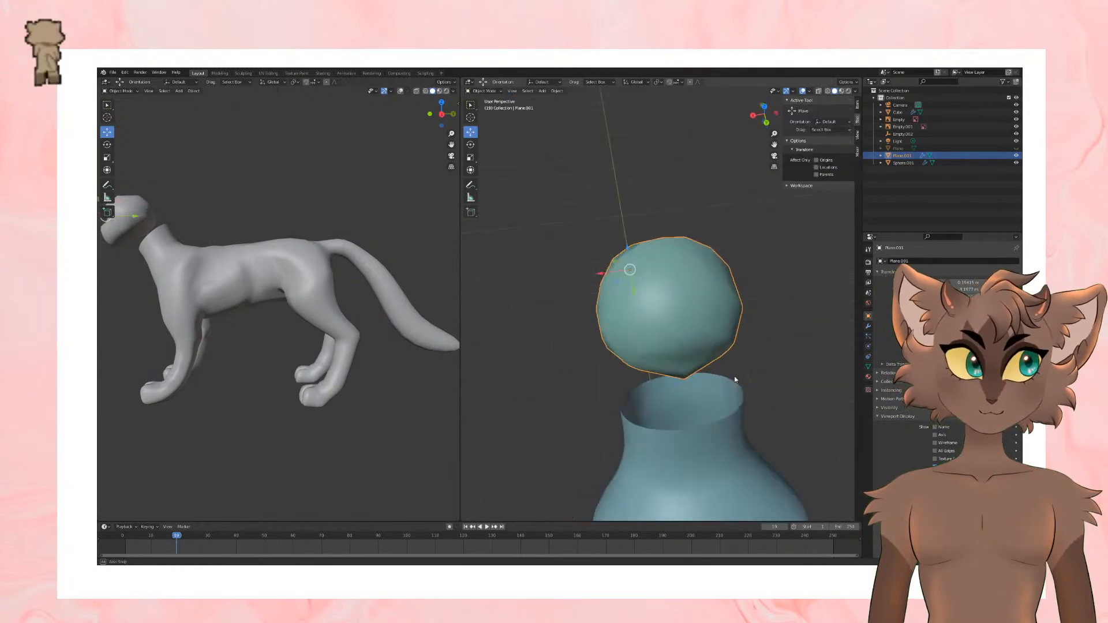
{"action": "scroll", "coordinate": [734, 376], "scroll_direction": "down", "scroll_amount": 3}
{"action": "middle_click_drag", "start_coordinate": [734, 376], "coordinate": [729, 345]}
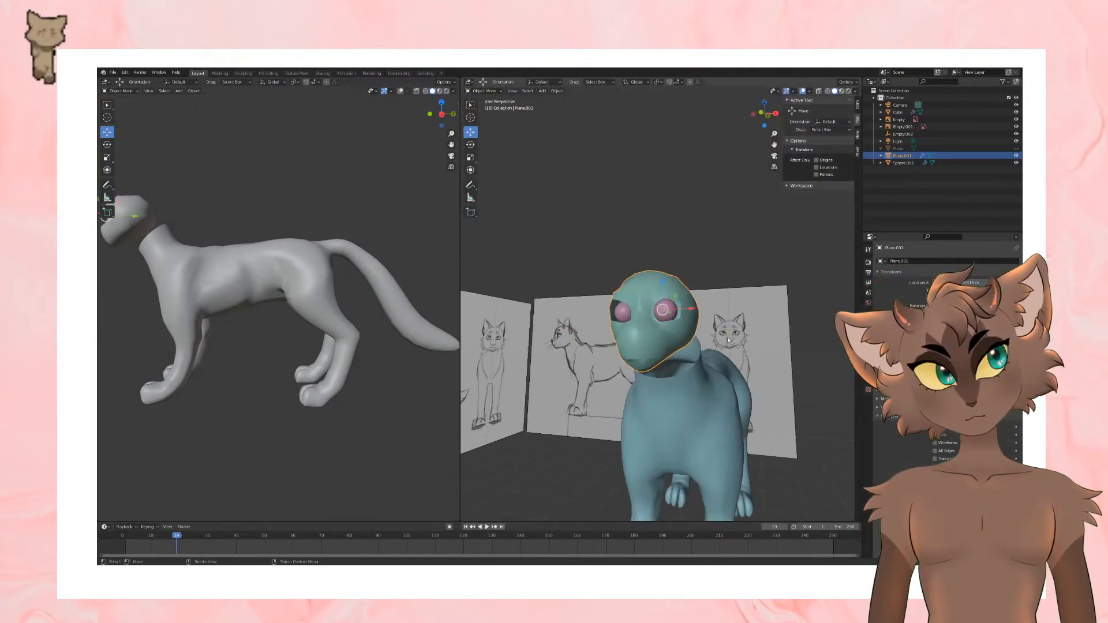
Step: Select the eye-socket edge loop, extrude it, and scale it to form a recessed rim around the eyeball
{"action": "key", "text": "Tab"}
{"action": "scroll", "coordinate": [722, 329], "scroll_direction": "up", "scroll_amount": 3}
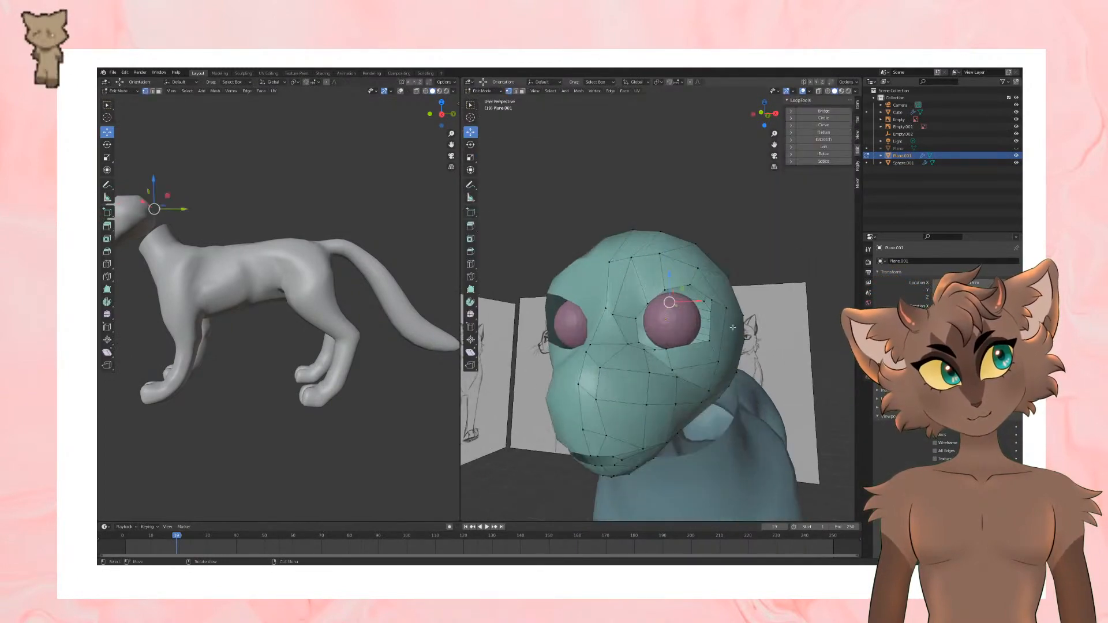
{"action": "left_click", "coordinate": [153, 91]}
{"action": "scroll", "coordinate": [687, 293], "scroll_direction": "up", "scroll_amount": 2}
{"action": "left_click", "coordinate": [687, 292], "text": "alt"}
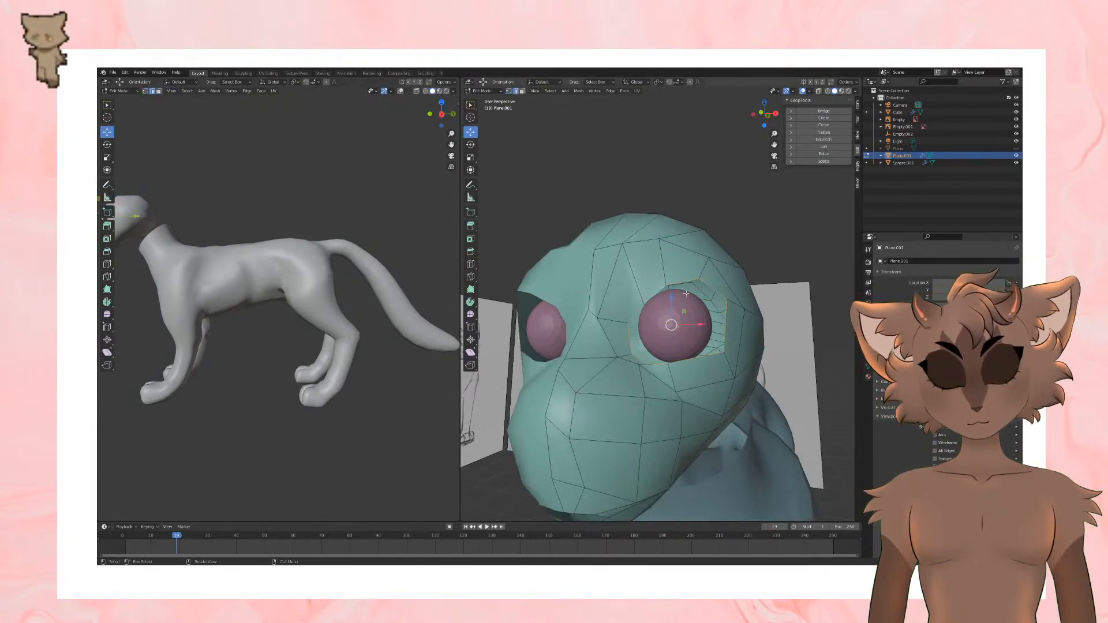
{"action": "middle_click_drag", "start_coordinate": [686, 293], "coordinate": [736, 297]}
{"action": "key", "text": "e"}
{"action": "left_click", "coordinate": [652, 291]}
{"action": "key", "text": "s"}
{"action": "left_click", "coordinate": [725, 303]}
{"action": "left_click_drag", "start_coordinate": [732, 329], "coordinate": [707, 319]}
{"action": "key", "text": "ctrl+z"}
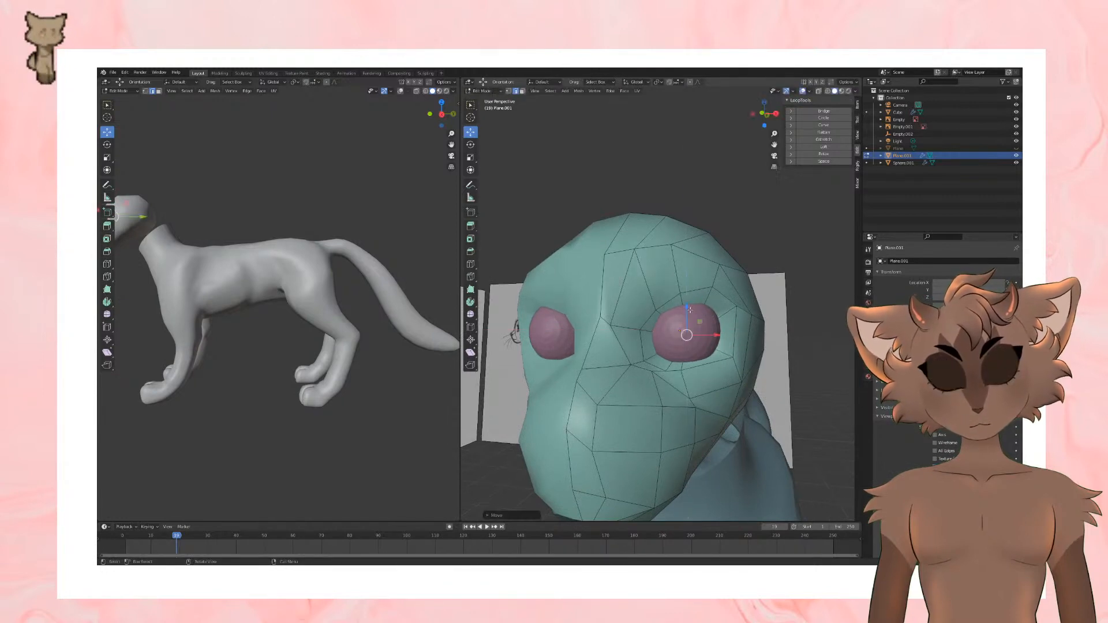
{"action": "middle_click_drag", "start_coordinate": [707, 318], "coordinate": [767, 319]}
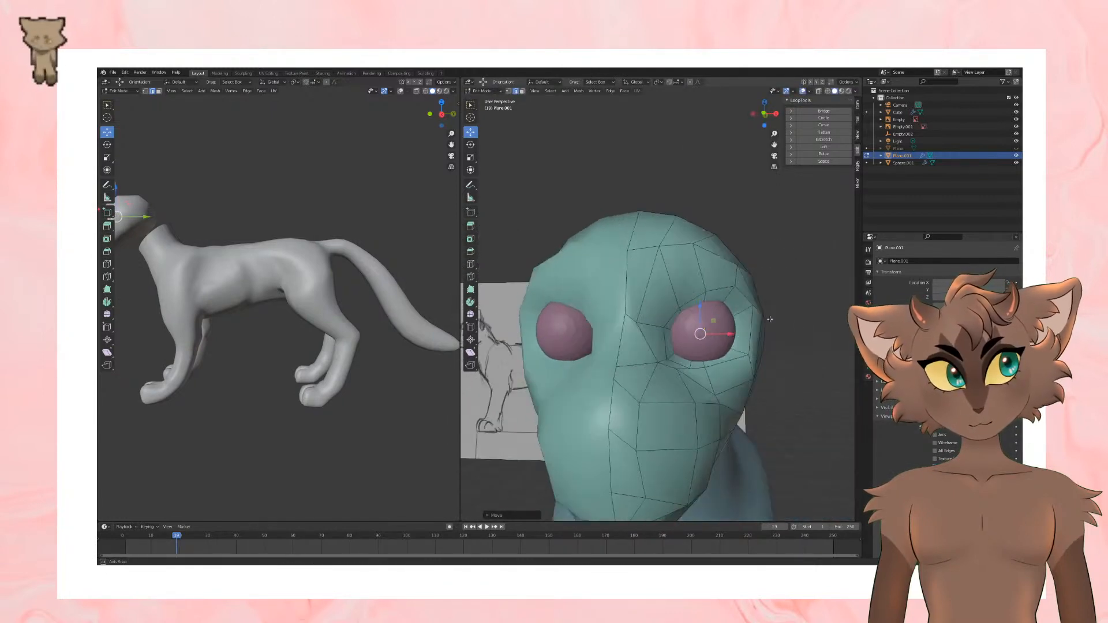
Step: Add edge loops around the eye socket with Loop Cut
{"action": "left_click", "coordinate": [470, 264]}
{"action": "middle_click_drag", "start_coordinate": [697, 295], "coordinate": [702, 296]}
{"action": "left_click_drag", "start_coordinate": [702, 297], "coordinate": [710, 281]}
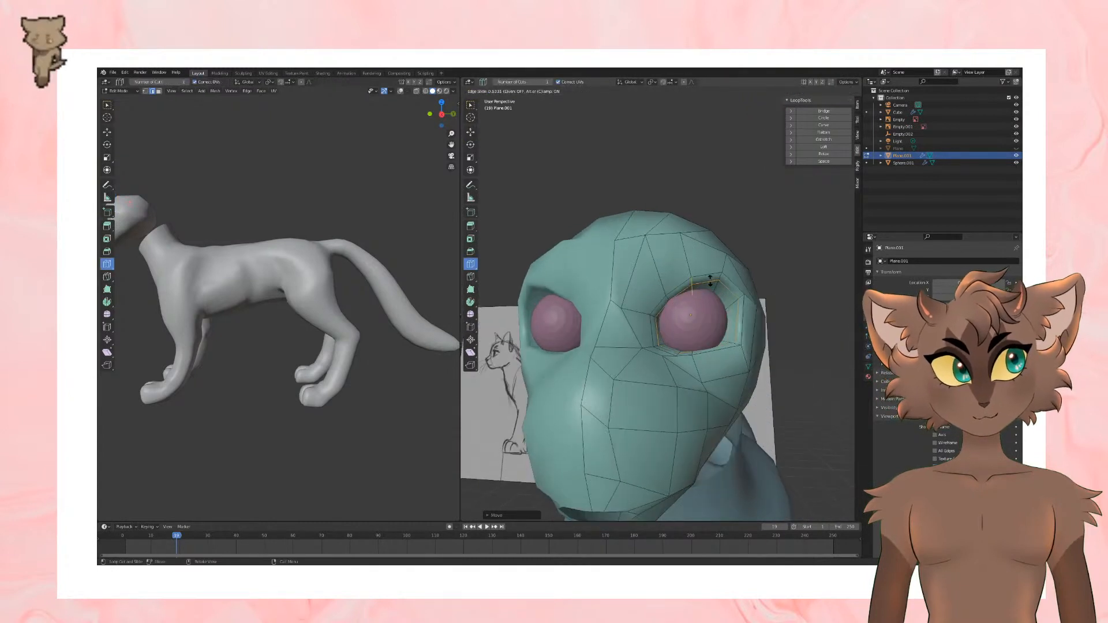
{"action": "left_click", "coordinate": [706, 284]}
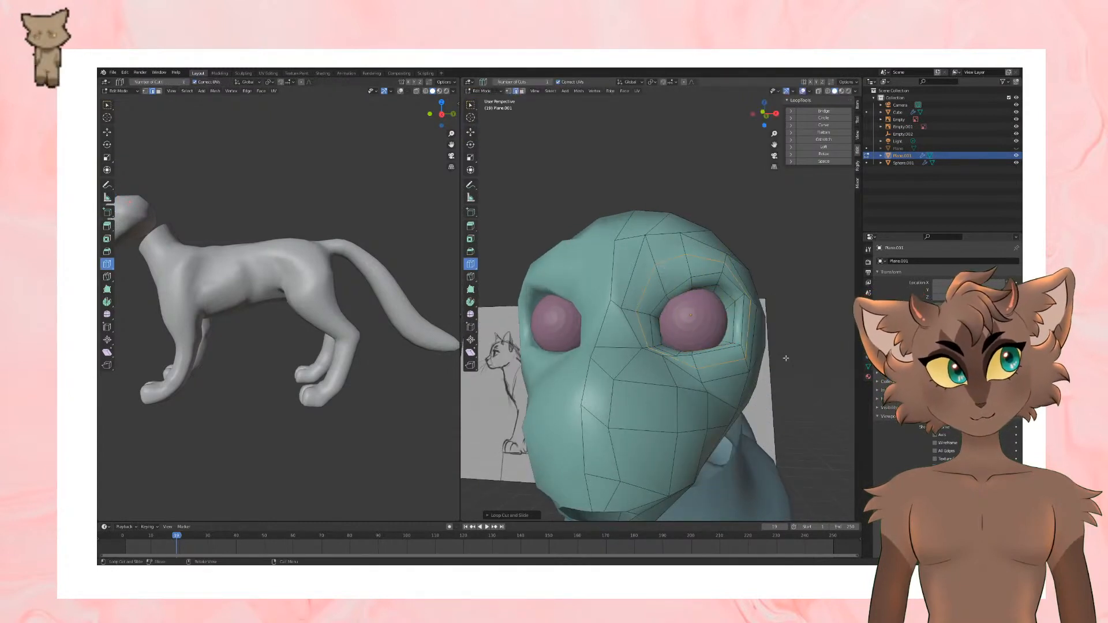
{"action": "scroll", "coordinate": [783, 358], "scroll_direction": "down", "scroll_amount": 3}
{"action": "middle_click_drag", "start_coordinate": [780, 342], "coordinate": [677, 356]}
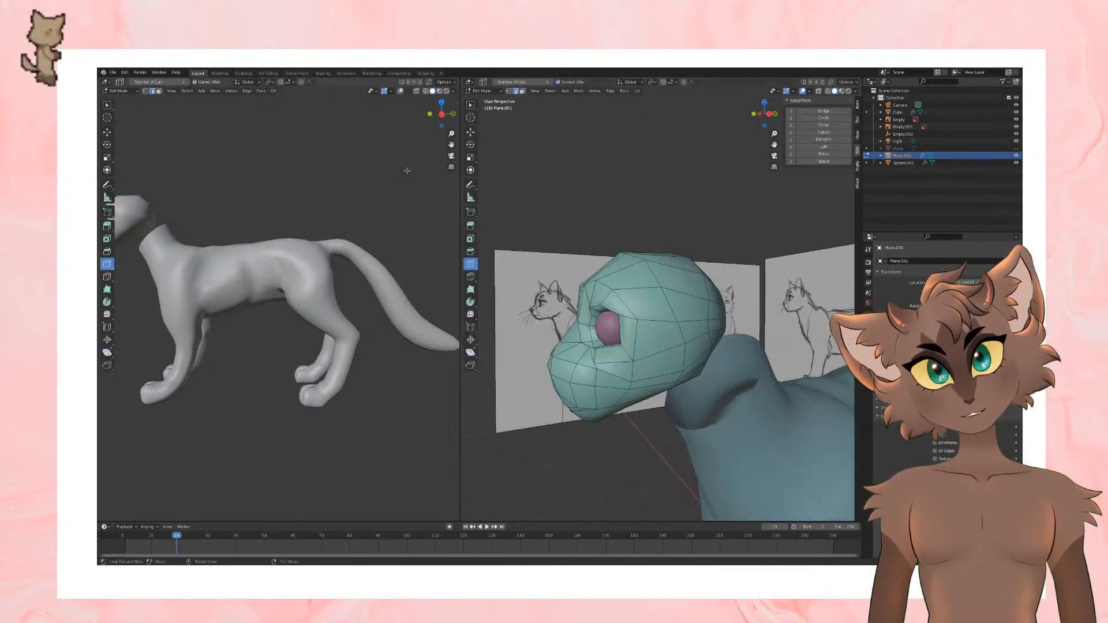
Step: Reposition the nose bridge and inner eye corner vertices in vertex selection mode
{"action": "left_click", "coordinate": [107, 133]}
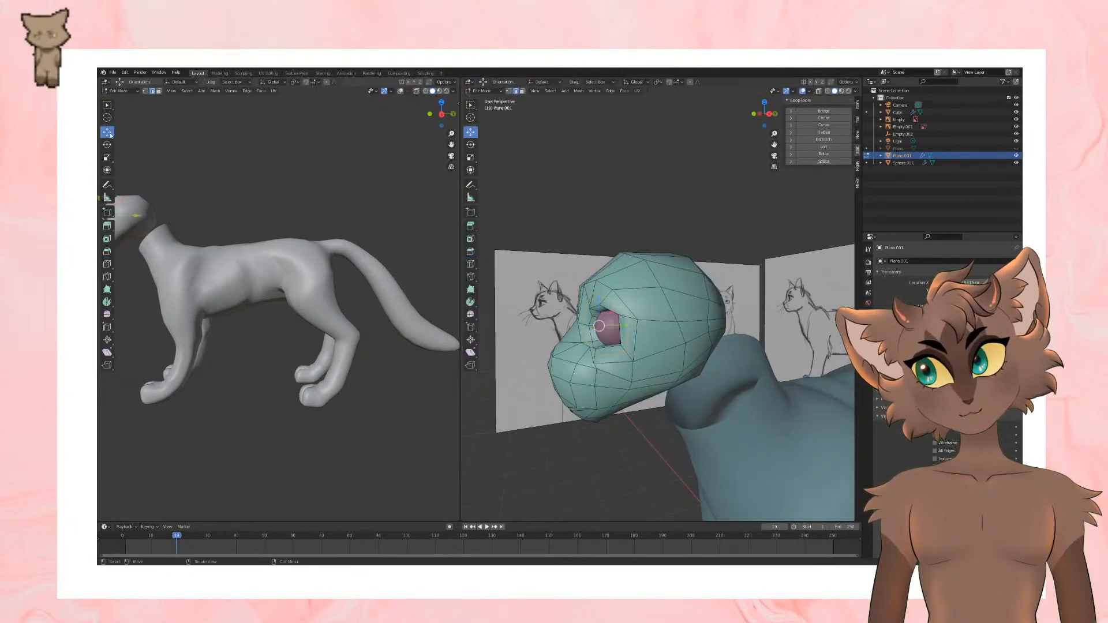
{"action": "left_click", "coordinate": [145, 91]}
{"action": "scroll", "coordinate": [666, 364], "scroll_direction": "up", "scroll_amount": 2}
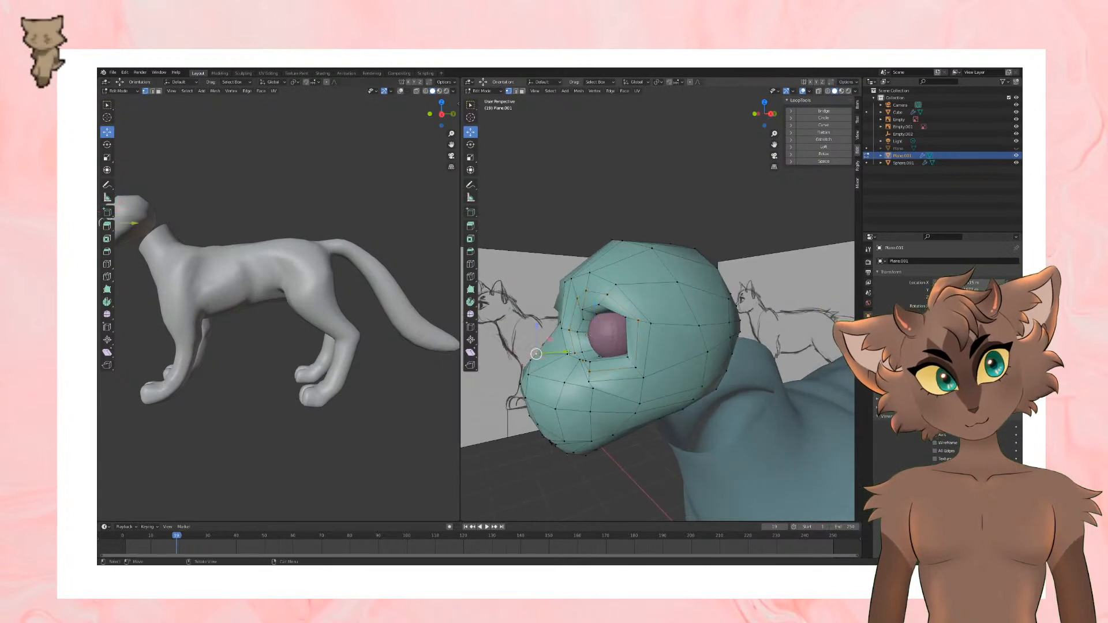
{"action": "left_click_drag", "start_coordinate": [568, 353], "coordinate": [572, 354]}
{"action": "middle_click_drag", "start_coordinate": [572, 353], "coordinate": [635, 376]}
{"action": "left_click_drag", "start_coordinate": [629, 375], "coordinate": [629, 380]}
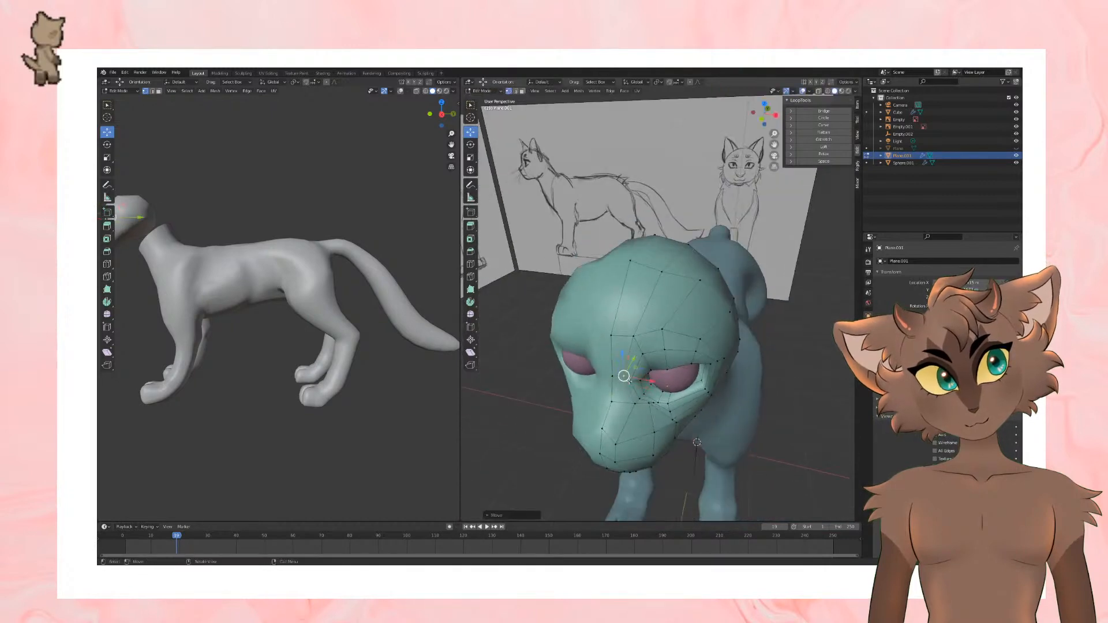
Step: Adjust the brow vertices above the eye socket, checking the head's shape in Object Mode
{"action": "key", "text": "Tab"}
{"action": "middle_click_drag", "start_coordinate": [759, 375], "coordinate": [680, 358]}
{"action": "scroll", "coordinate": [718, 339], "scroll_direction": "down", "scroll_amount": 1}
{"action": "scroll", "coordinate": [694, 355], "scroll_direction": "down", "scroll_amount": 3}
{"action": "key", "text": "Tab"}
{"action": "scroll", "coordinate": [663, 325], "scroll_direction": "up", "scroll_amount": 2}
{"action": "left_click_drag", "start_coordinate": [679, 358], "coordinate": [675, 369]}
{"action": "left_click_drag", "start_coordinate": [675, 369], "coordinate": [678, 372]}
{"action": "middle_click_drag", "start_coordinate": [708, 374], "coordinate": [696, 290]}
{"action": "key", "text": "Tab"}
{"action": "key", "text": "Tab"}
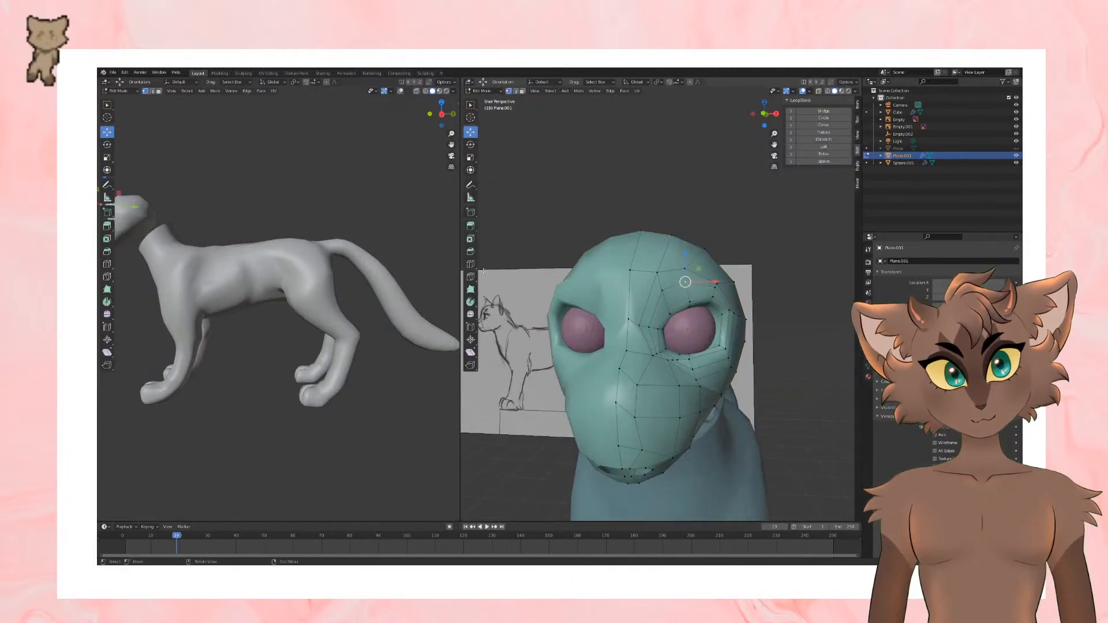
Step: Insert another edge loop around the eye socket and move the brow vertex above the eye
{"action": "left_click", "coordinate": [470, 264]}
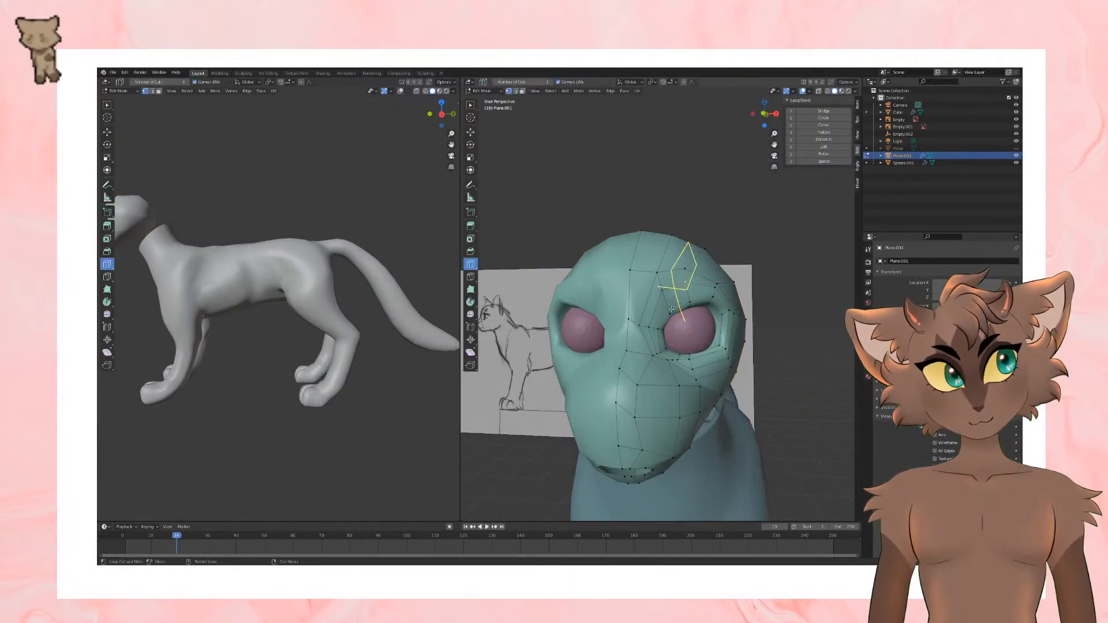
{"action": "left_click", "coordinate": [671, 310]}
{"action": "left_click", "coordinate": [470, 132]}
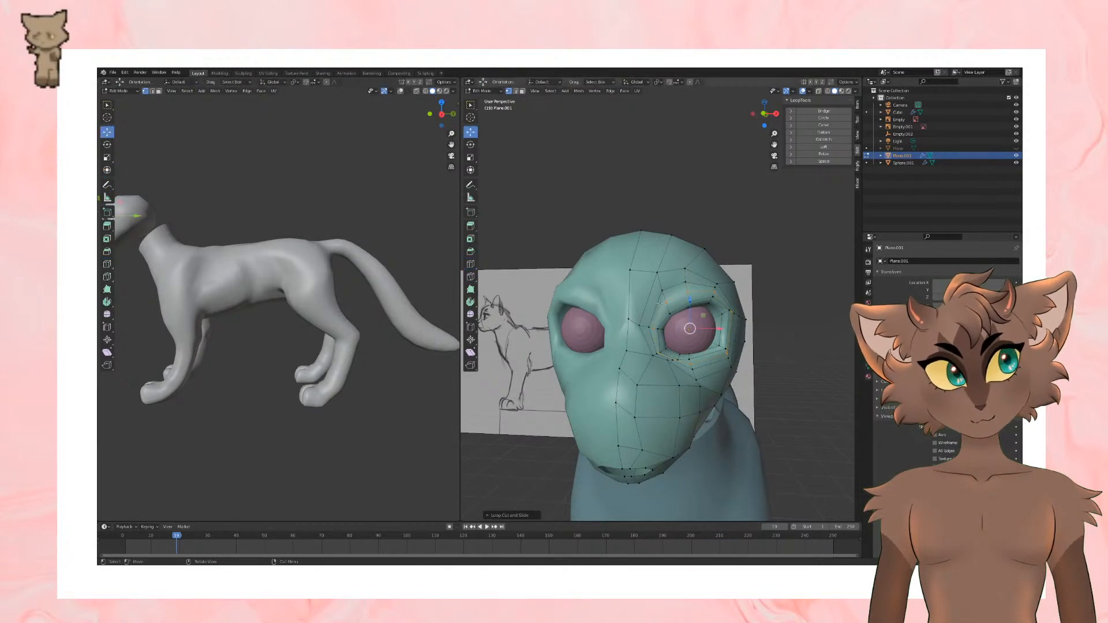
{"action": "left_click_drag", "start_coordinate": [689, 328], "coordinate": [688, 292]}
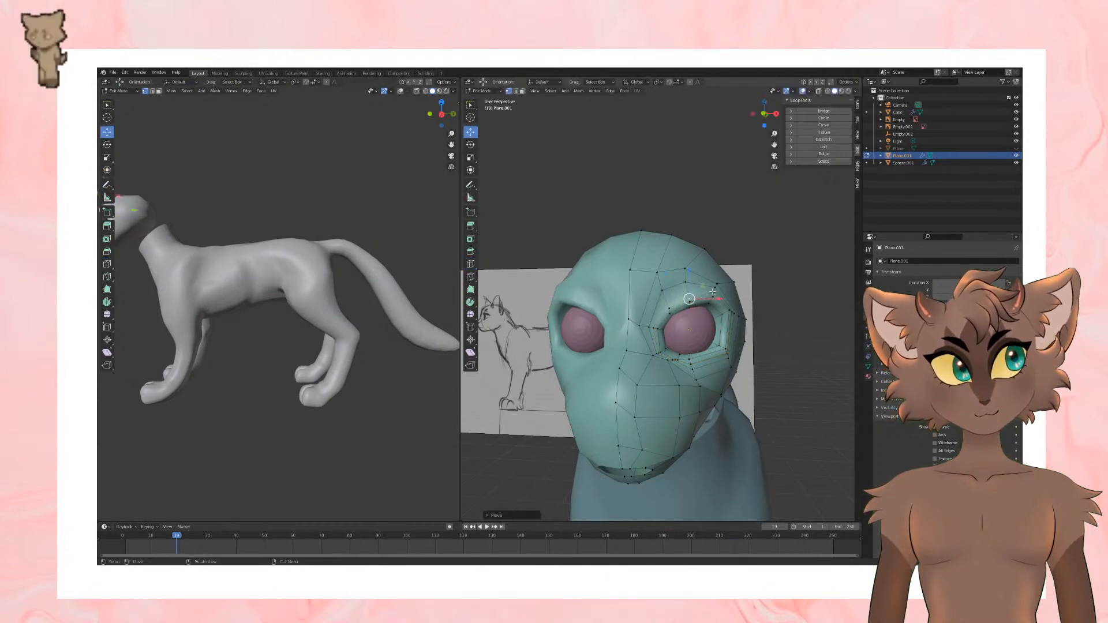
{"action": "key", "text": "Tab"}
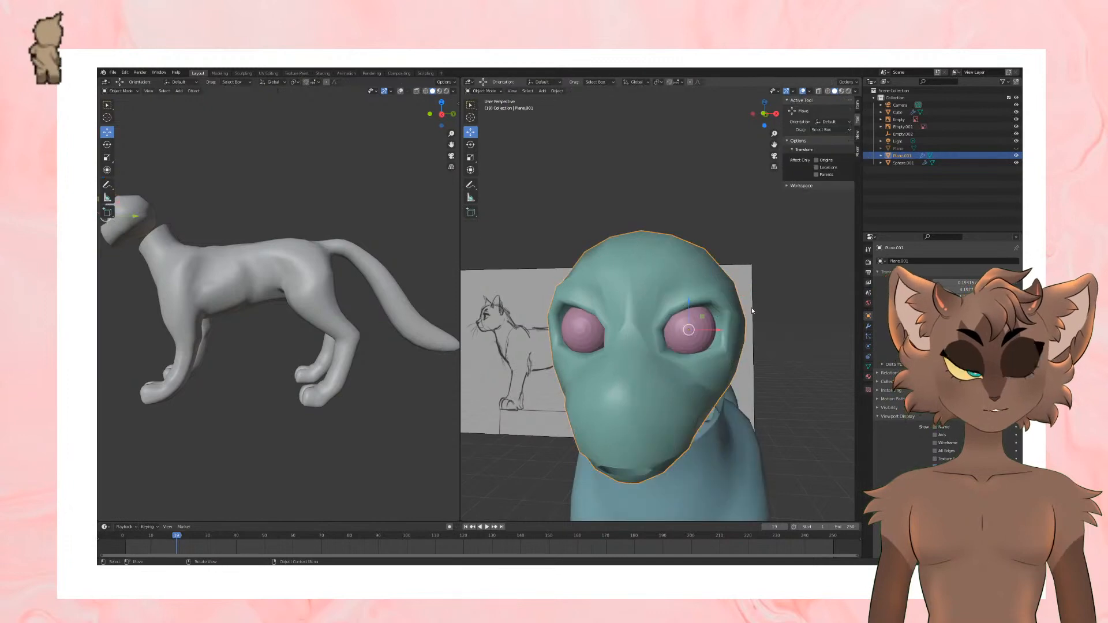
Step: Reposition the upper eye-socket vertices toward the outer brow
{"action": "middle_click_drag", "start_coordinate": [746, 310], "coordinate": [710, 335]}
{"action": "key", "text": "Tab"}
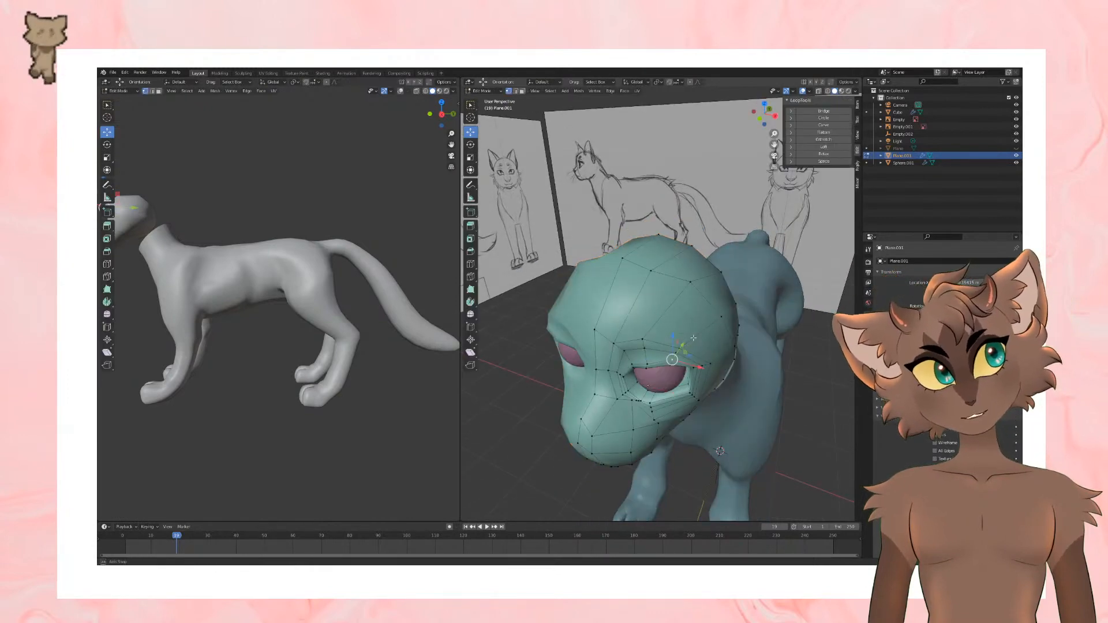
{"action": "middle_click_drag", "start_coordinate": [639, 353], "coordinate": [666, 335]}
{"action": "left_click_drag", "start_coordinate": [659, 332], "coordinate": [675, 323]}
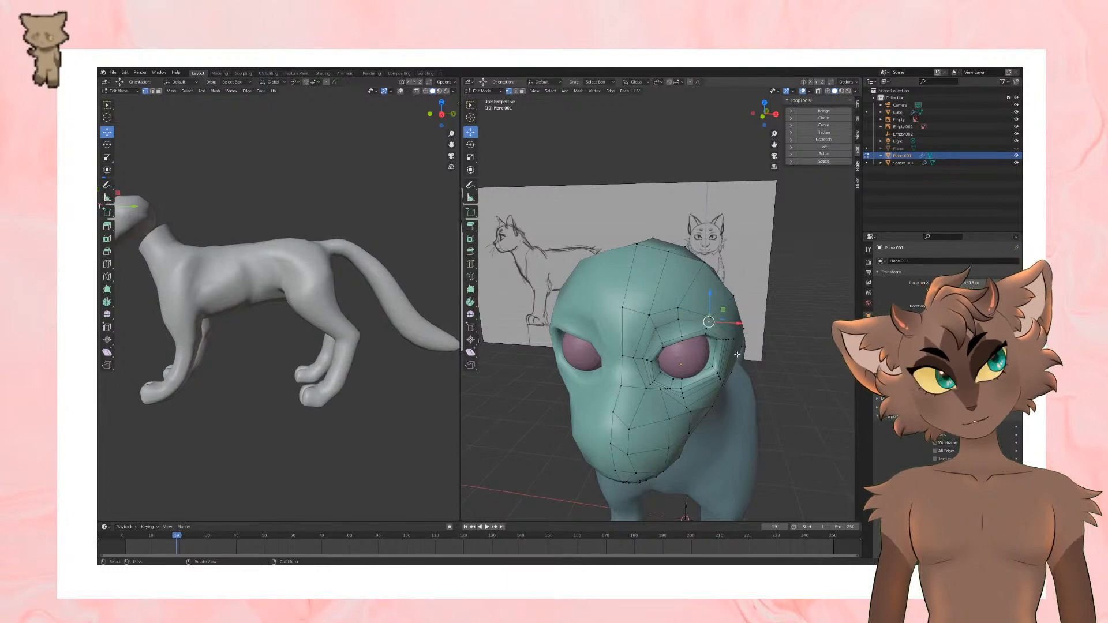
Step: Move the temple and cheek vertices behind the eye toward the back of the head
{"action": "middle_click_drag", "start_coordinate": [737, 354], "coordinate": [686, 325]}
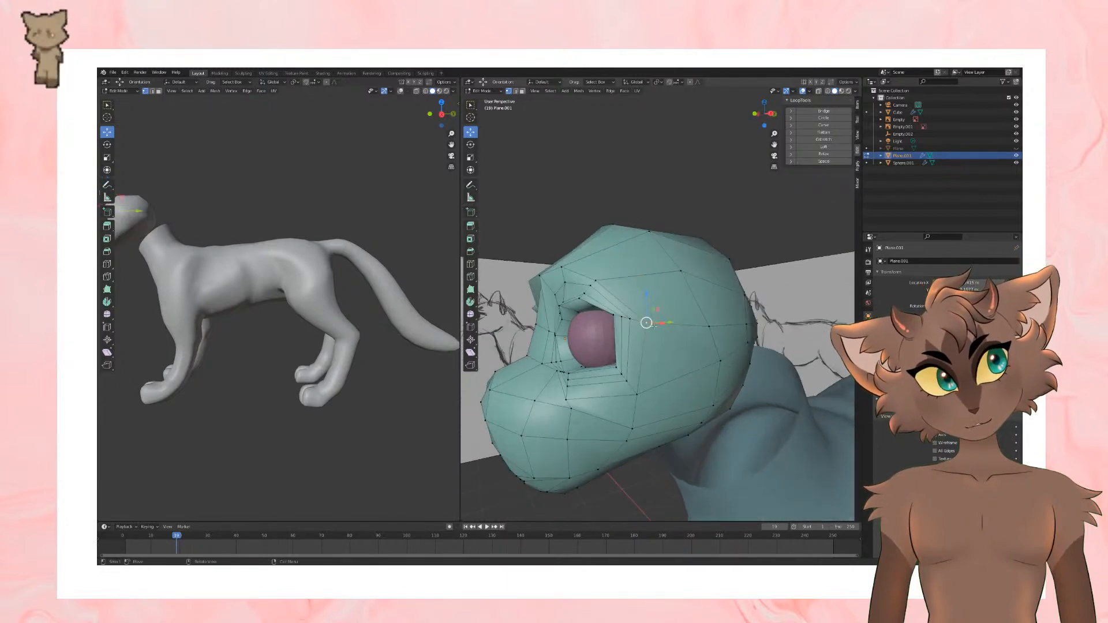
{"action": "left_click_drag", "start_coordinate": [648, 322], "coordinate": [674, 312]}
{"action": "left_click_drag", "start_coordinate": [640, 401], "coordinate": [666, 399]}
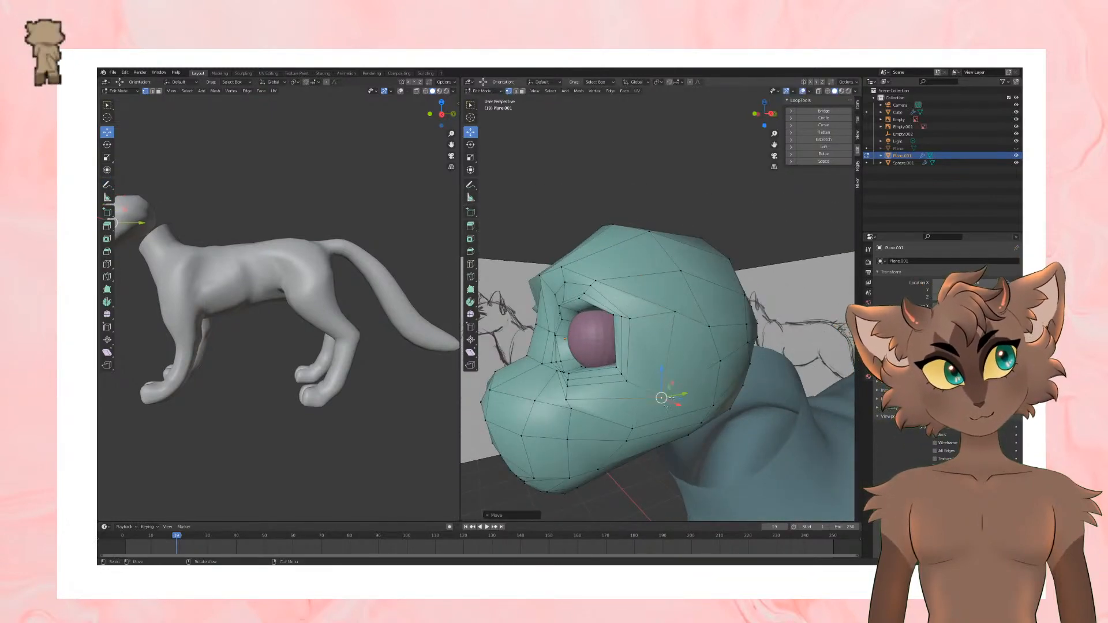
{"action": "middle_click_drag", "start_coordinate": [668, 399], "coordinate": [740, 379]}
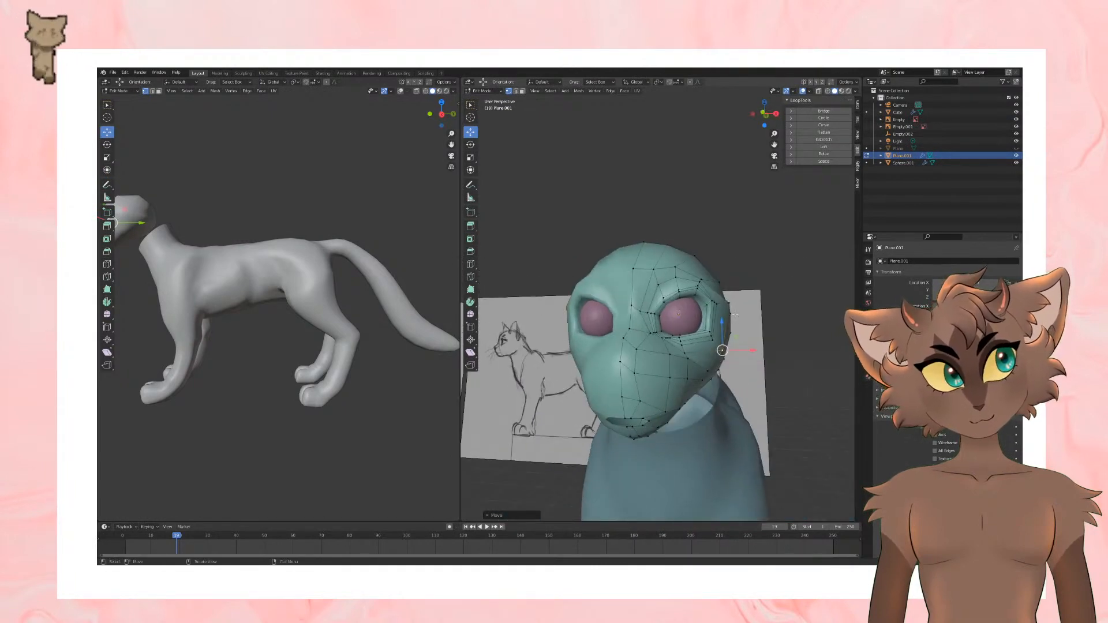
Step: Adjust the vertices at the outer eye corner and the outer brow to refine the eye socket
{"action": "scroll", "coordinate": [735, 315], "scroll_direction": "up", "scroll_amount": 6}
{"action": "left_click_drag", "start_coordinate": [807, 298], "coordinate": [797, 302]}
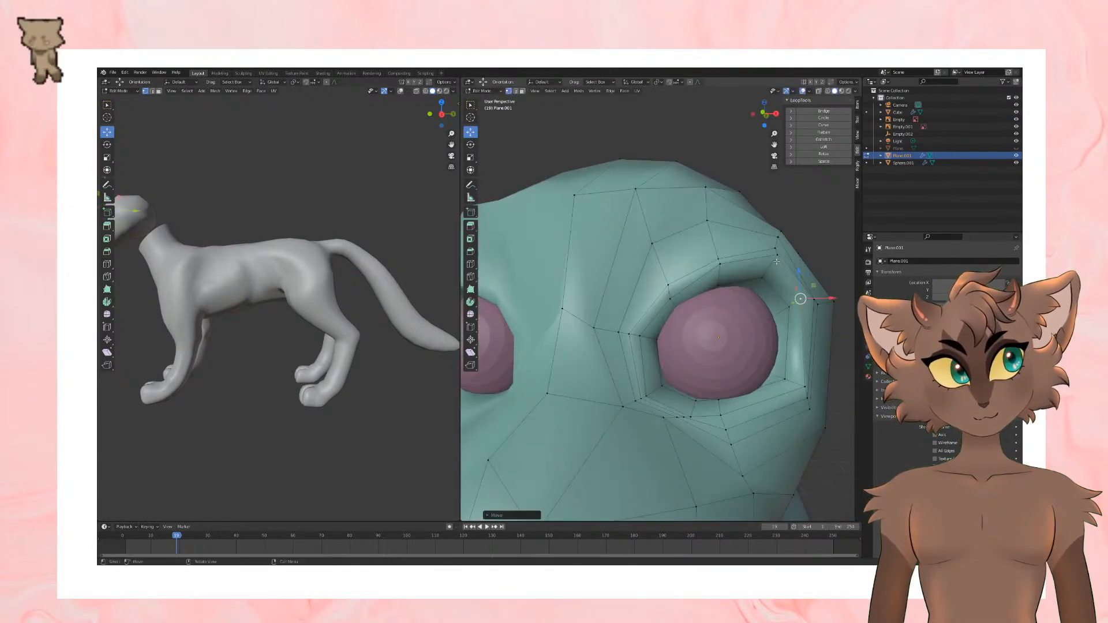
{"action": "left_click", "coordinate": [777, 254]}
{"action": "left_click_drag", "start_coordinate": [779, 252], "coordinate": [777, 255]}
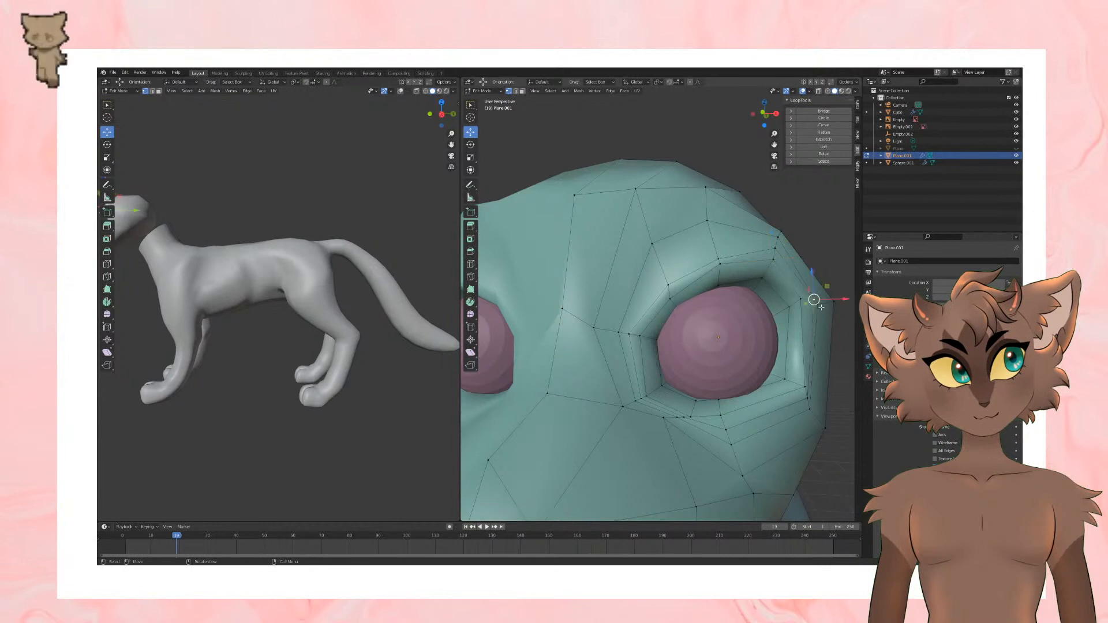
{"action": "left_click_drag", "start_coordinate": [821, 307], "coordinate": [785, 310]}
{"action": "scroll", "coordinate": [804, 310], "scroll_direction": "down", "scroll_amount": 2}
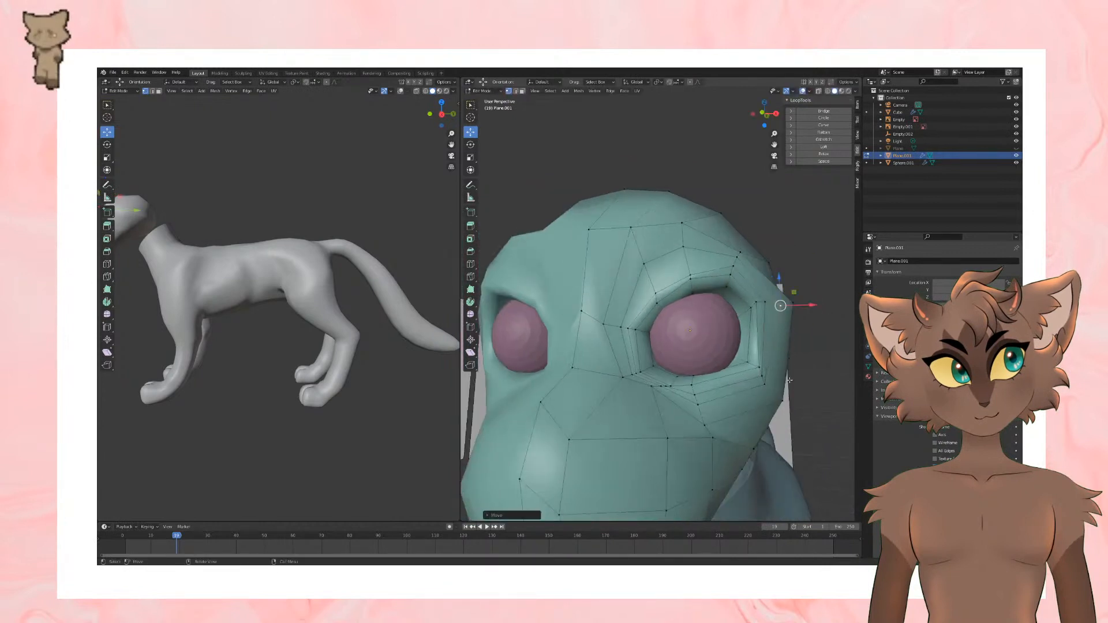
Step: Examine the eye sockets and overall head shape from several angles in Object Mode and Edit Mode
{"action": "scroll", "coordinate": [721, 346], "scroll_direction": "down", "scroll_amount": 2}
{"action": "scroll", "coordinate": [668, 381], "scroll_direction": "up", "scroll_amount": 2}
{"action": "left_click_drag", "start_coordinate": [670, 385], "coordinate": [669, 378]}
{"action": "key", "text": "Tab"}
{"action": "scroll", "coordinate": [764, 413], "scroll_direction": "down", "scroll_amount": 2}
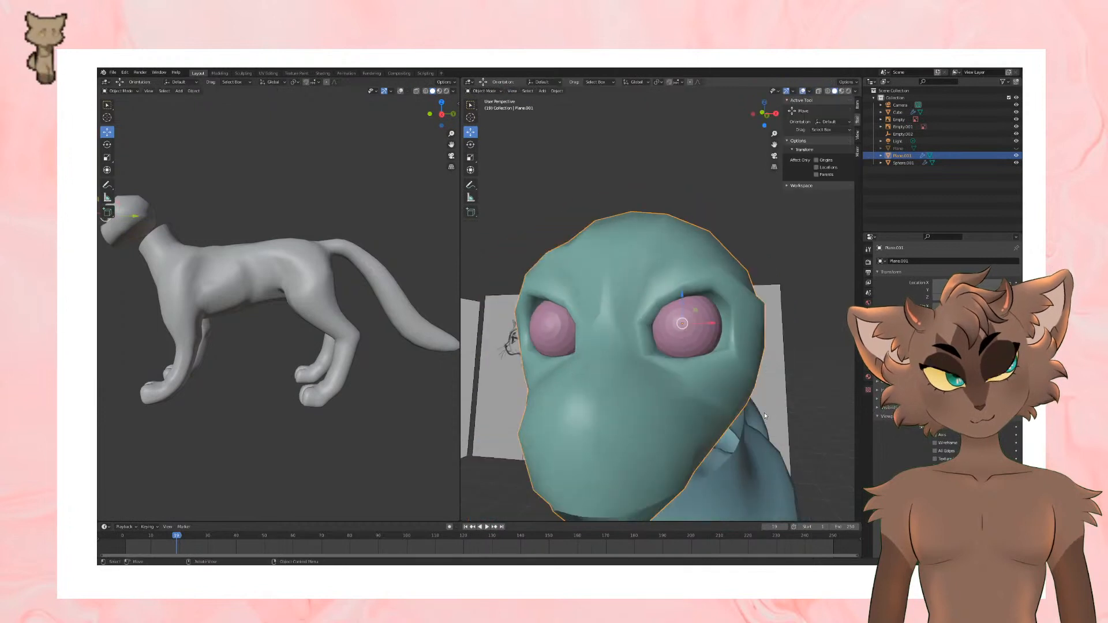
{"action": "scroll", "coordinate": [763, 408], "scroll_direction": "down", "scroll_amount": 2}
{"action": "mouse_move", "coordinate": [763, 407]}
{"action": "middle_mouse_down"}
{"action": "mouse_move", "coordinate": [767, 416]}
{"action": "mouse_move", "coordinate": [774, 408]}
{"action": "mouse_move", "coordinate": [626, 381]}
{"action": "middle_mouse_up"}
{"action": "key", "text": "Tab"}
Step: Adjust the upper-lip vertices at the centre of the mouth opening and check the head's shape in Object Mode
{"action": "key", "text": "Tab"}
{"action": "middle_click_drag", "start_coordinate": [611, 304], "coordinate": [697, 318]}
{"action": "key", "text": "Tab"}
{"action": "scroll", "coordinate": [644, 356], "scroll_direction": "up", "scroll_amount": 4}
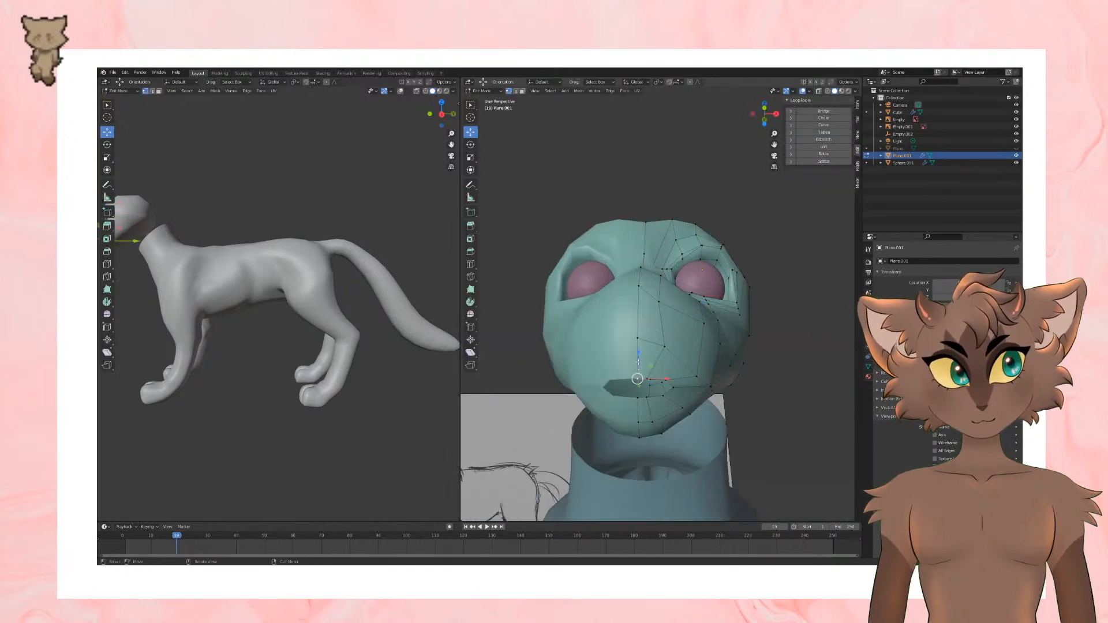
{"action": "left_click_drag", "start_coordinate": [638, 362], "coordinate": [647, 391]}
{"action": "middle_click_drag", "start_coordinate": [662, 380], "coordinate": [686, 403]}
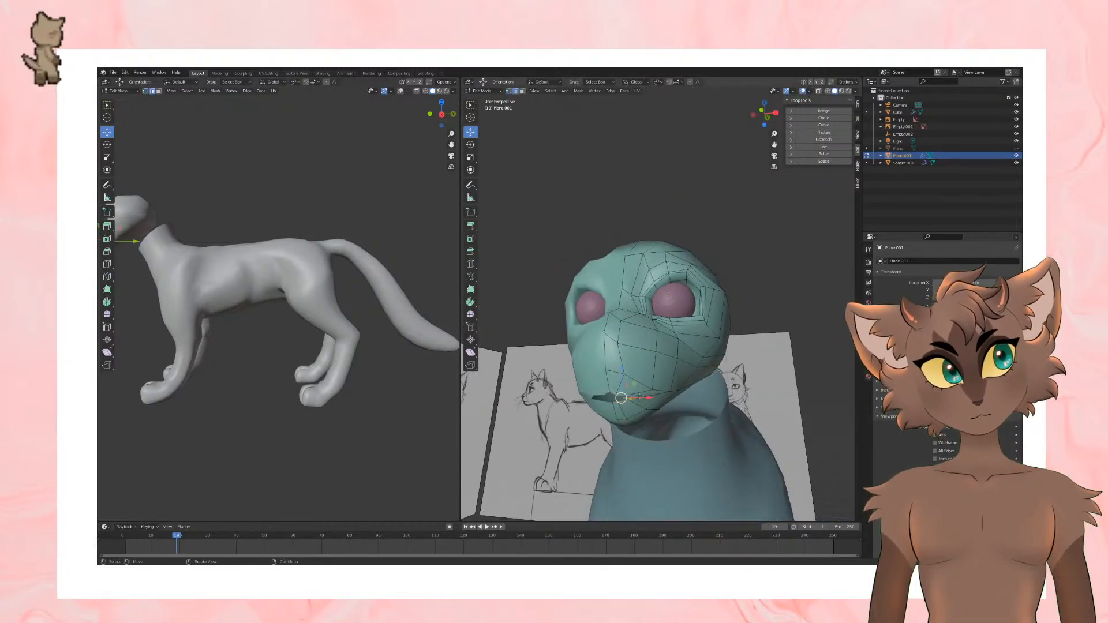
{"action": "key", "text": "Tab"}
{"action": "middle_click_drag", "start_coordinate": [640, 397], "coordinate": [710, 333]}
{"action": "key", "text": "Tab"}
{"action": "key", "text": "Tab"}
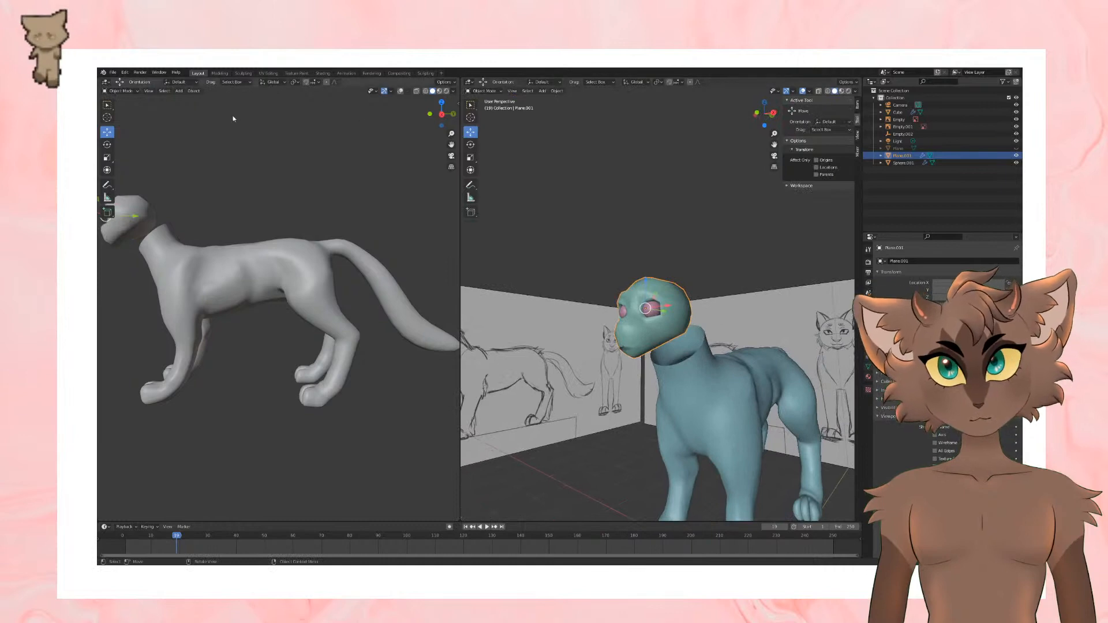
Step: Add an edge loop across the back of the skull with Loop Cut
{"action": "key", "text": "Tab"}
{"action": "scroll", "coordinate": [702, 210], "scroll_direction": "up", "scroll_amount": 1}
{"action": "middle_click_drag", "start_coordinate": [703, 210], "coordinate": [701, 226]}
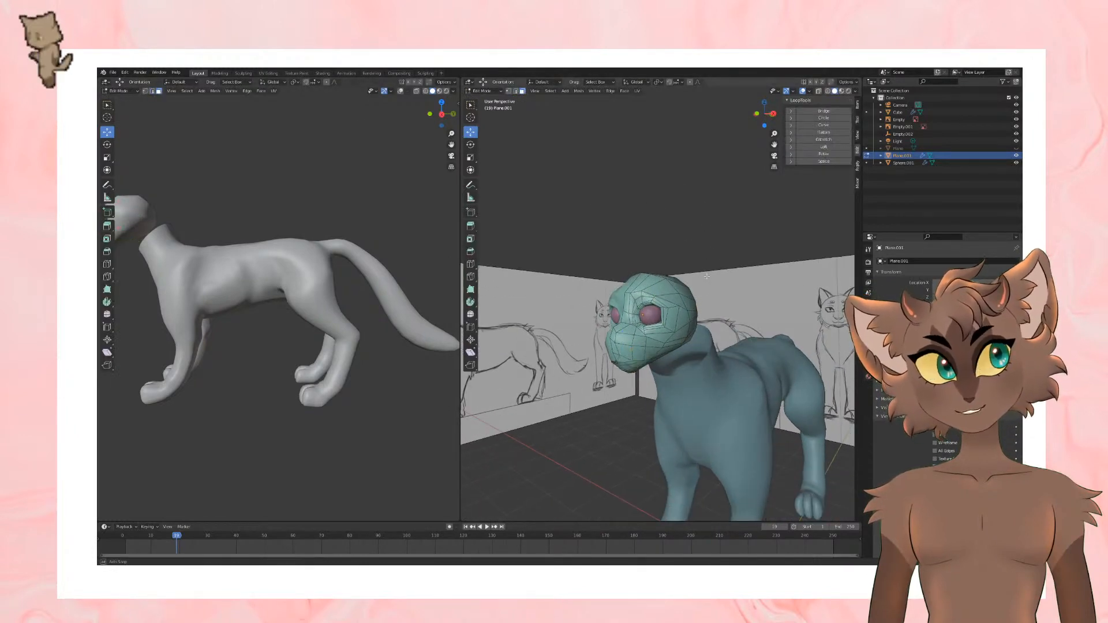
{"action": "middle_click_drag", "start_coordinate": [707, 277], "coordinate": [731, 319]}
{"action": "left_click", "coordinate": [471, 264]}
{"action": "left_click", "coordinate": [659, 337]}
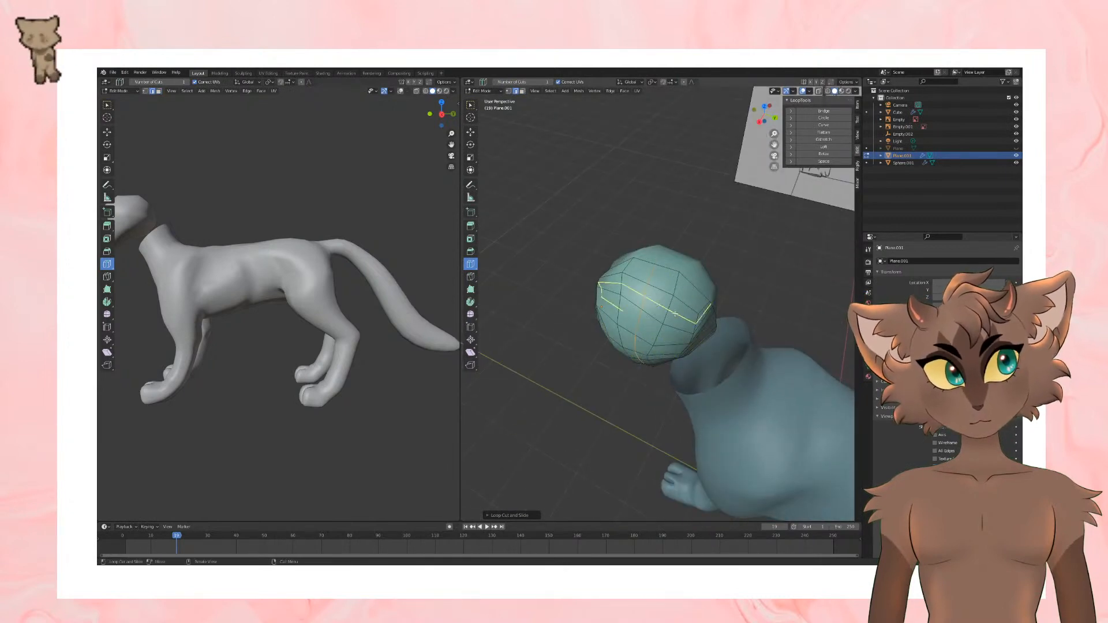
Step: Adjust an edge on the upper side of the skull with the Move tool to shape the area for the ear base
{"action": "middle_click_drag", "start_coordinate": [674, 314], "coordinate": [822, 264]}
{"action": "left_click", "coordinate": [471, 131]}
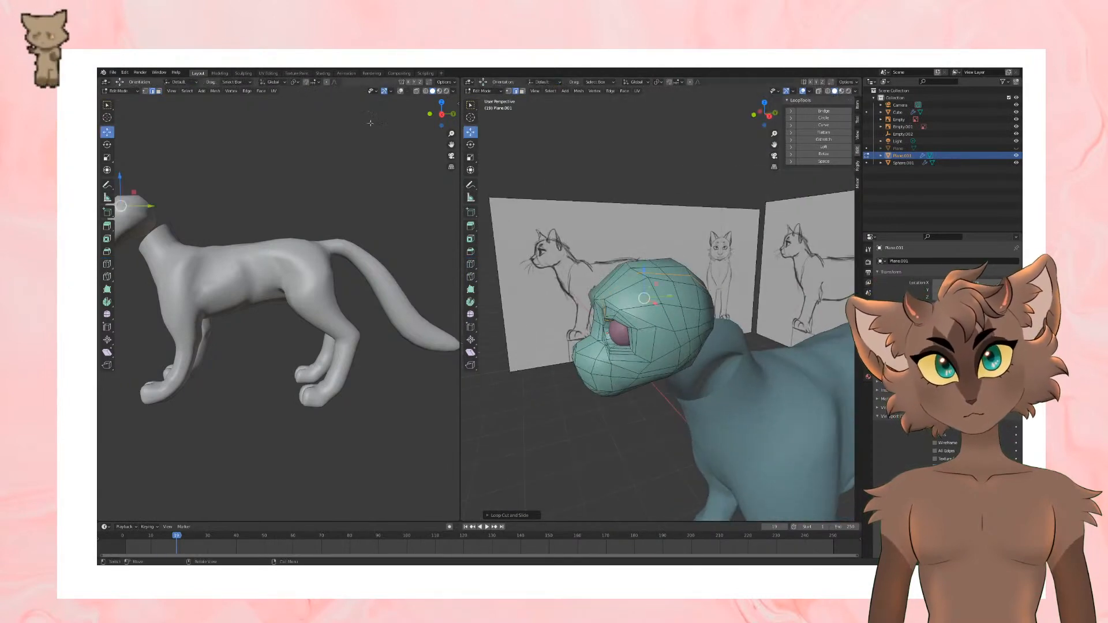
{"action": "key", "text": "KP_1"}
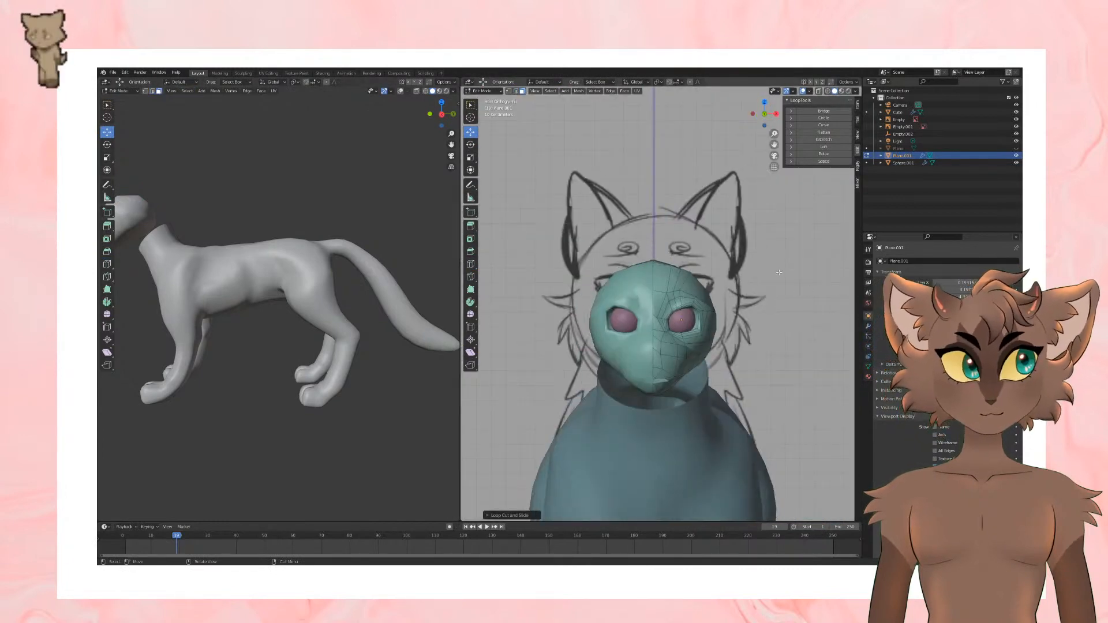
{"action": "mouse_move", "coordinate": [741, 277]}
{"action": "middle_mouse_down"}
{"action": "mouse_move", "coordinate": [715, 312]}
{"action": "mouse_move", "coordinate": [655, 333]}
{"action": "mouse_move", "coordinate": [689, 309]}
{"action": "mouse_move", "coordinate": [673, 315]}
{"action": "middle_mouse_up"}
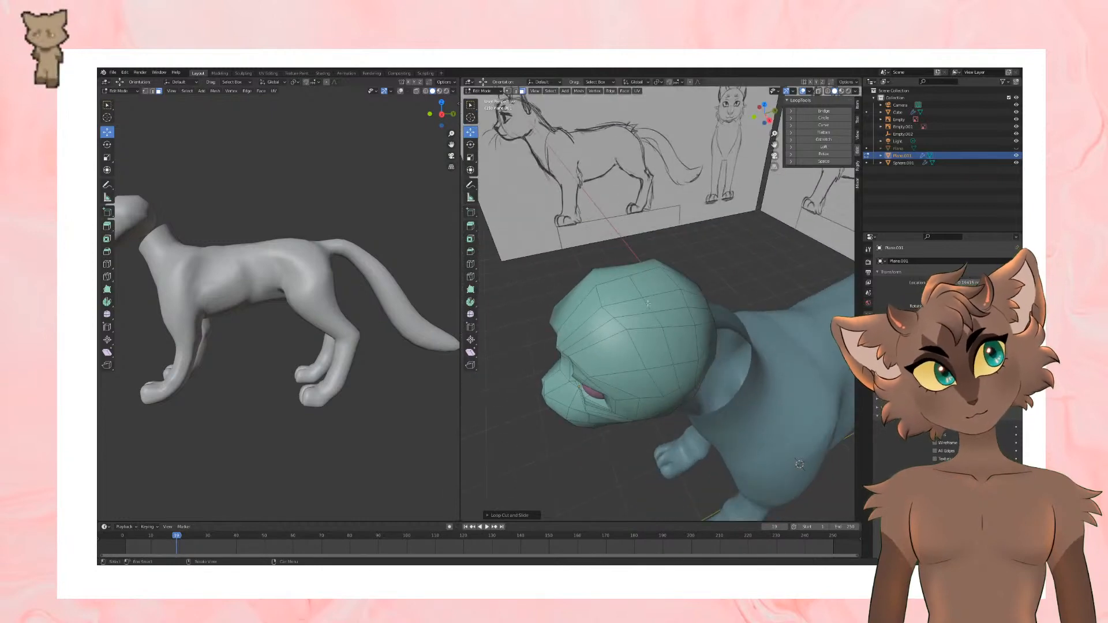
{"action": "left_click", "coordinate": [671, 305]}
{"action": "left_click", "coordinate": [679, 333], "text": "shift"}
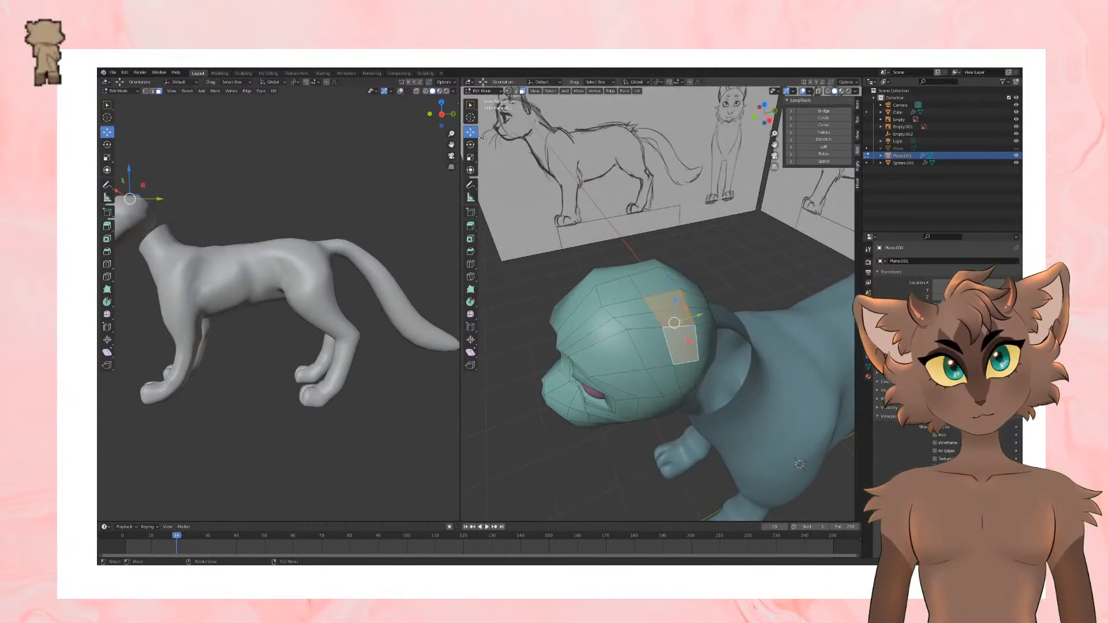
{"action": "left_click", "coordinate": [152, 91]}
{"action": "left_click", "coordinate": [656, 295]}
{"action": "middle_click_drag", "start_coordinate": [656, 294], "coordinate": [701, 287]}
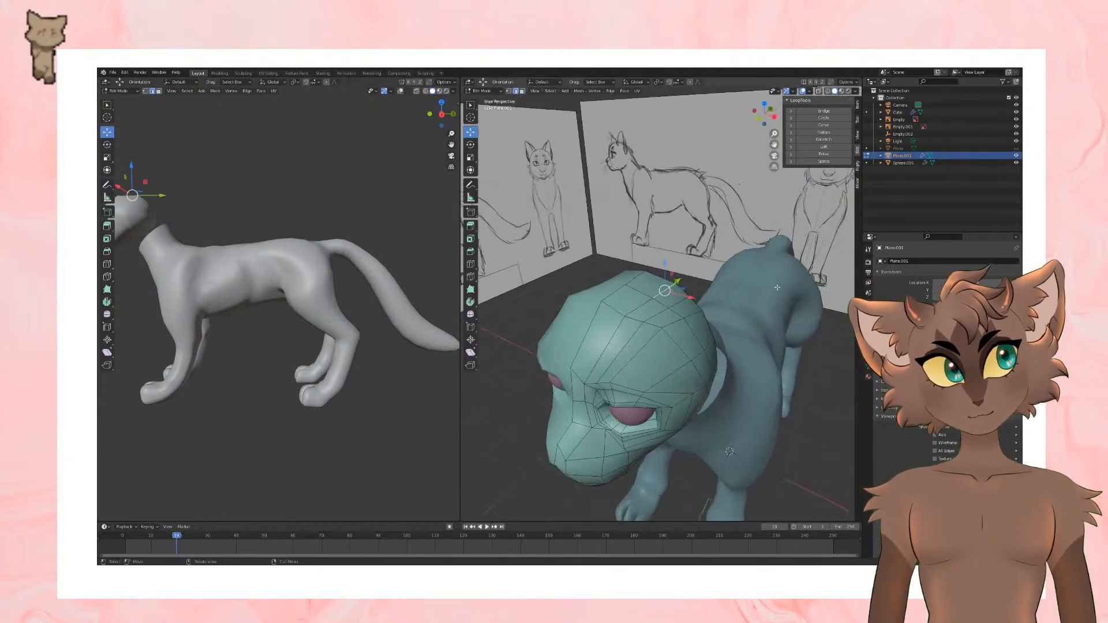
{"action": "left_click_drag", "start_coordinate": [671, 291], "coordinate": [671, 288]}
{"action": "middle_click_drag", "start_coordinate": [671, 289], "coordinate": [660, 266]}
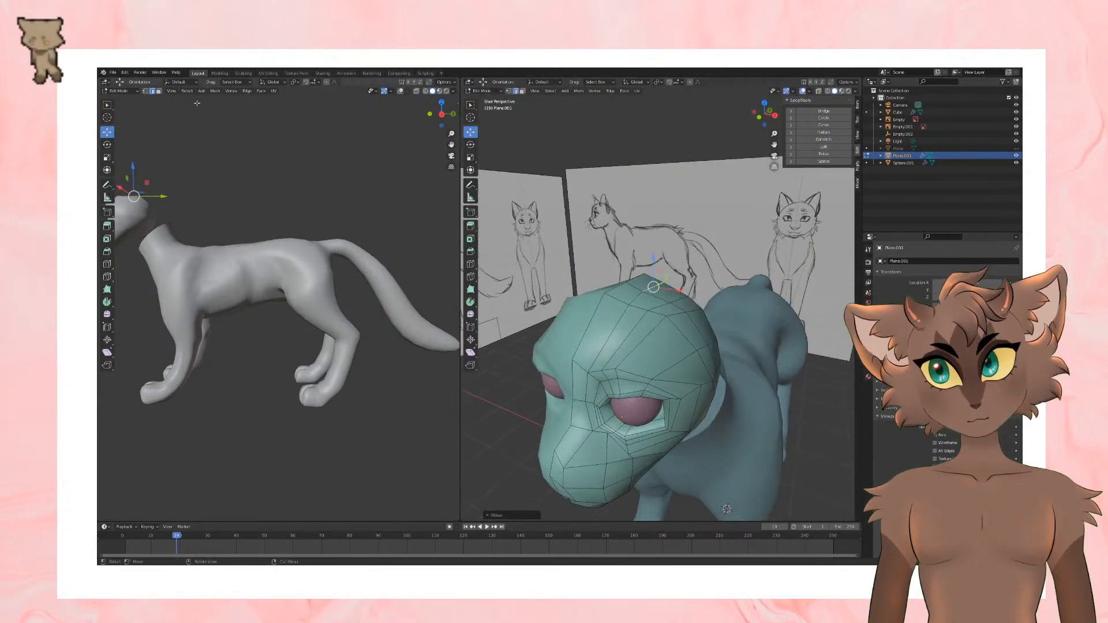
Step: Select the column of faces on the upper side of the skull and extrude them outward to start the ear
{"action": "middle_click_drag", "start_coordinate": [732, 231], "coordinate": [643, 286]}
{"action": "left_click", "coordinate": [661, 296]}
{"action": "left_click", "coordinate": [663, 318], "text": "shift"}
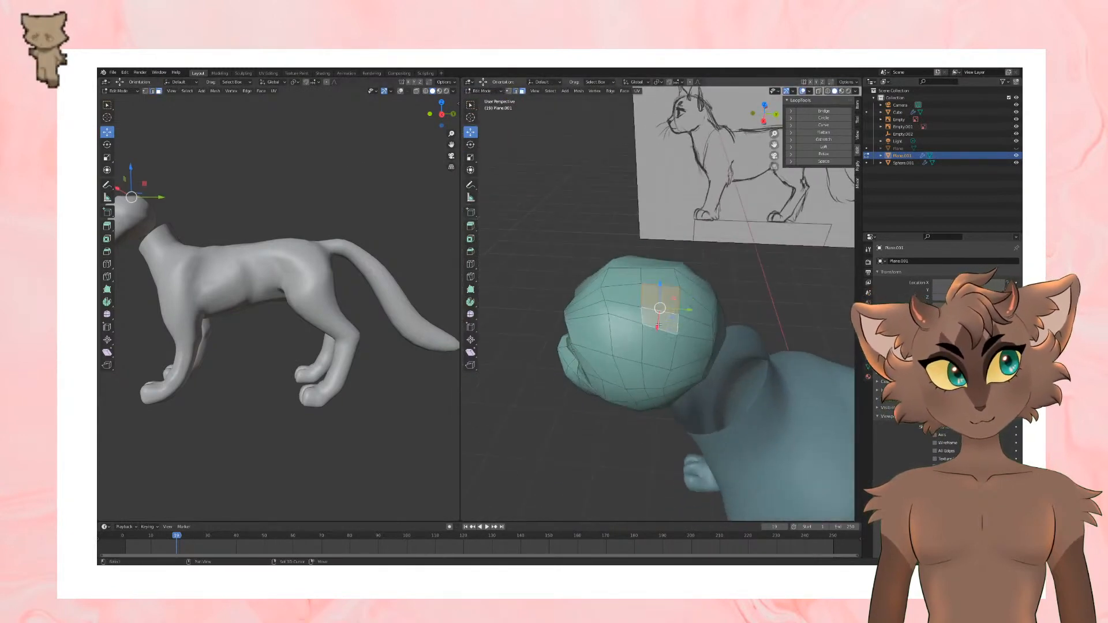
{"action": "left_click", "coordinate": [664, 345], "text": "shift"}
{"action": "middle_click_drag", "start_coordinate": [665, 346], "coordinate": [770, 313]}
{"action": "key", "text": "KP_1"}
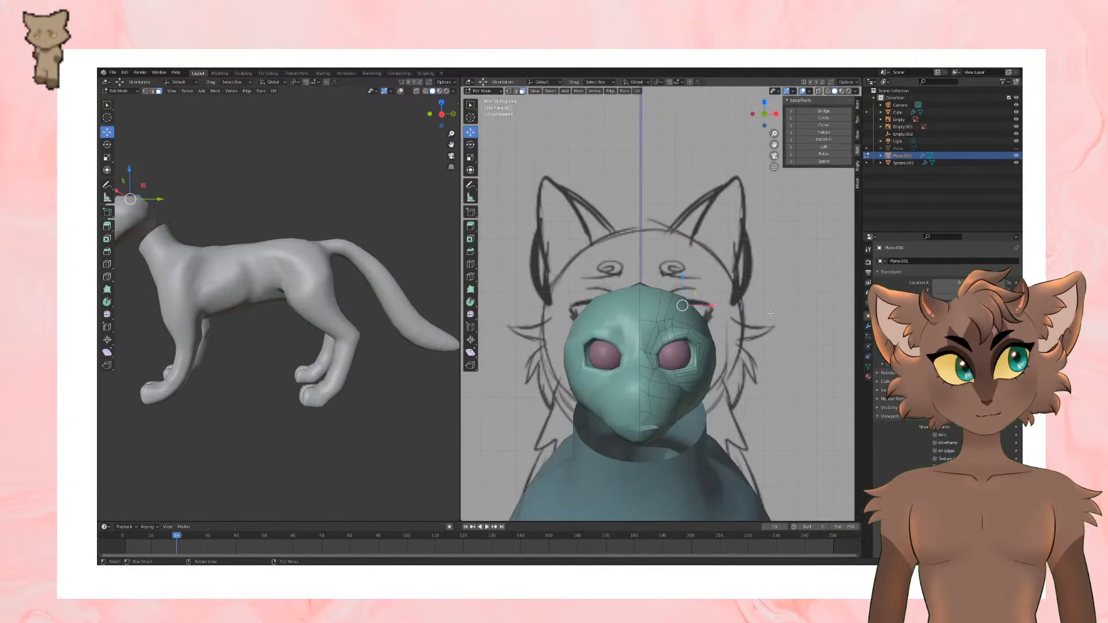
{"action": "key", "text": "e"}
{"action": "left_click", "coordinate": [780, 295]}
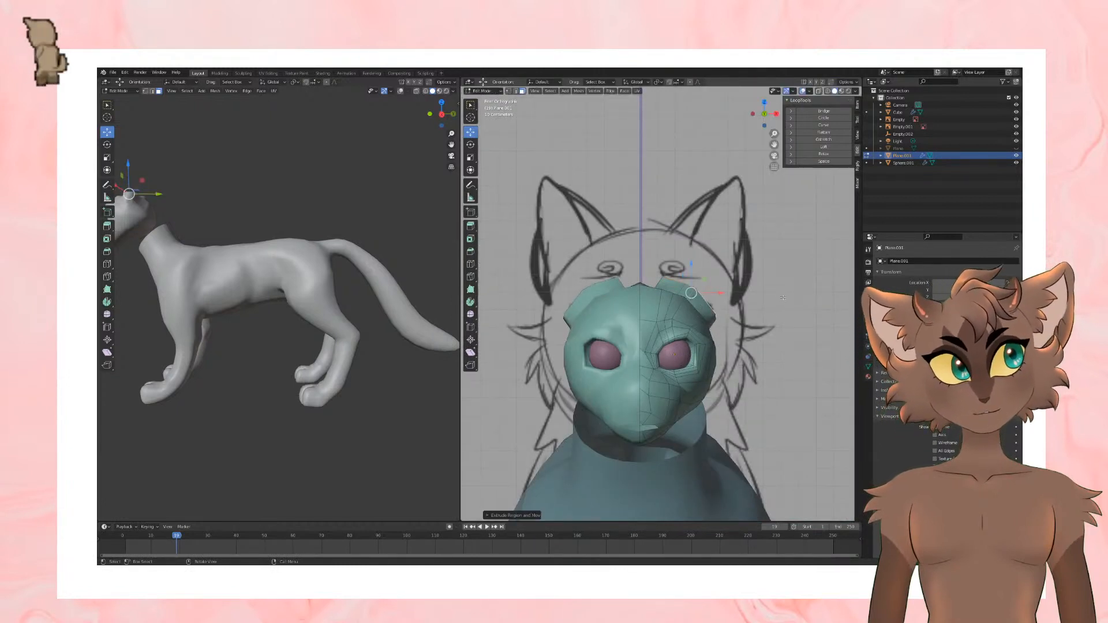
Step: Extrude the ear faces further up and outward, scaling them down and rotating them to taper the ear
{"action": "key", "text": "e"}
{"action": "left_click", "coordinate": [804, 275]}
{"action": "key", "text": "s"}
{"action": "left_click", "coordinate": [704, 272]}
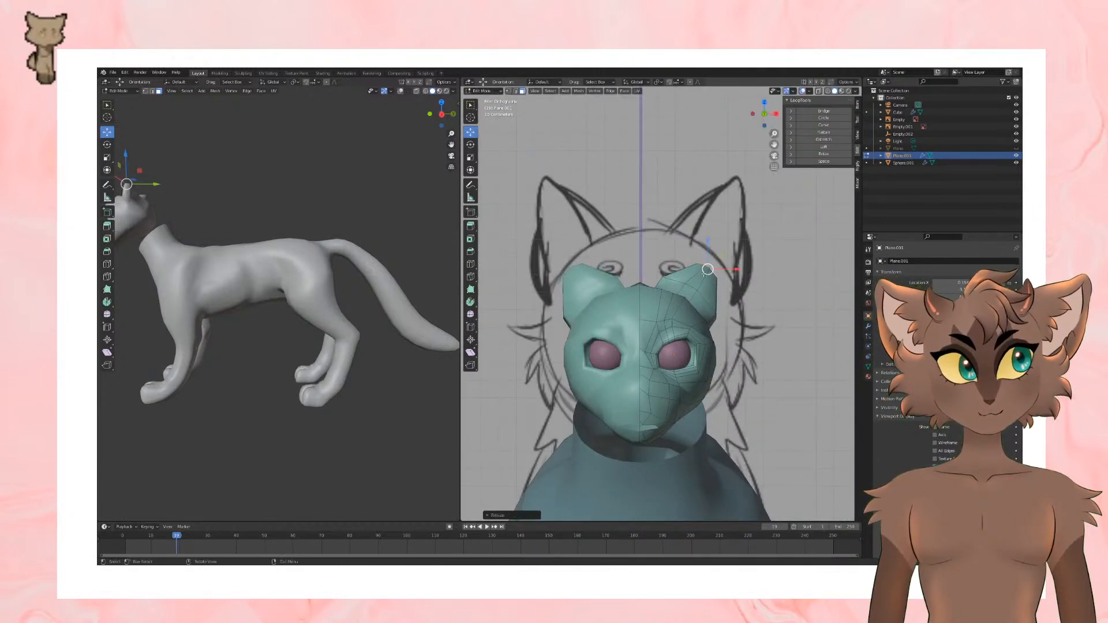
{"action": "key", "text": "r"}
{"action": "left_click", "coordinate": [747, 258]}
Step: Extrude the ear once more into a tip, scale it down, and shift it along the Y axis
{"action": "key", "text": "e"}
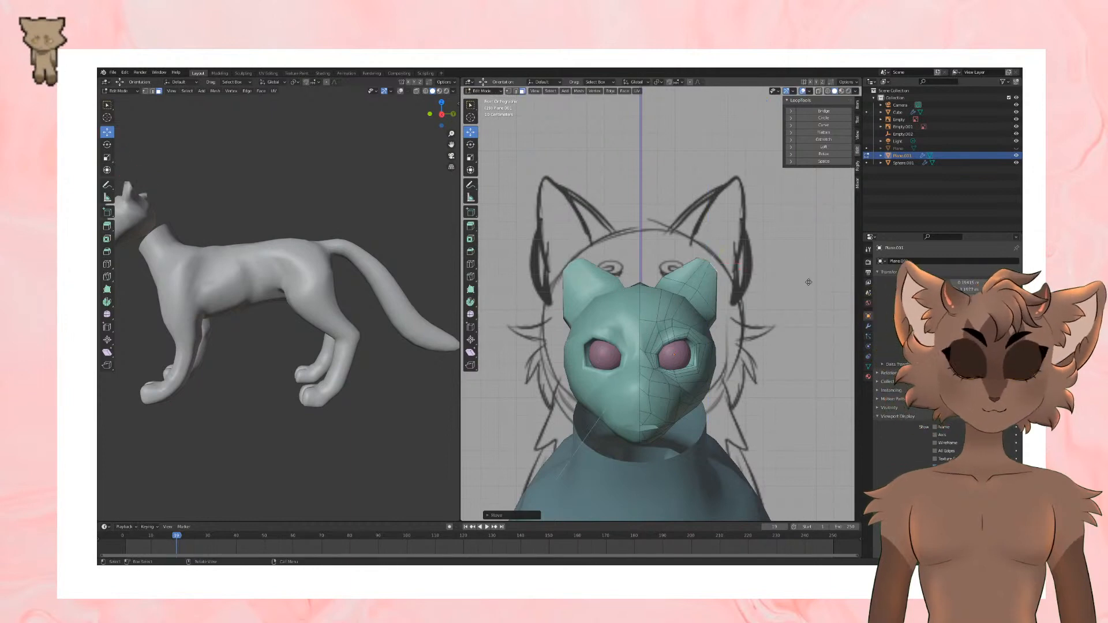
{"action": "left_click", "coordinate": [810, 273]}
{"action": "key", "text": "s"}
{"action": "left_click", "coordinate": [762, 270]}
{"action": "middle_click_drag", "start_coordinate": [762, 270], "coordinate": [706, 255]}
{"action": "key", "text": "g"}
{"action": "key", "text": "y"}
{"action": "left_click", "coordinate": [695, 252]}
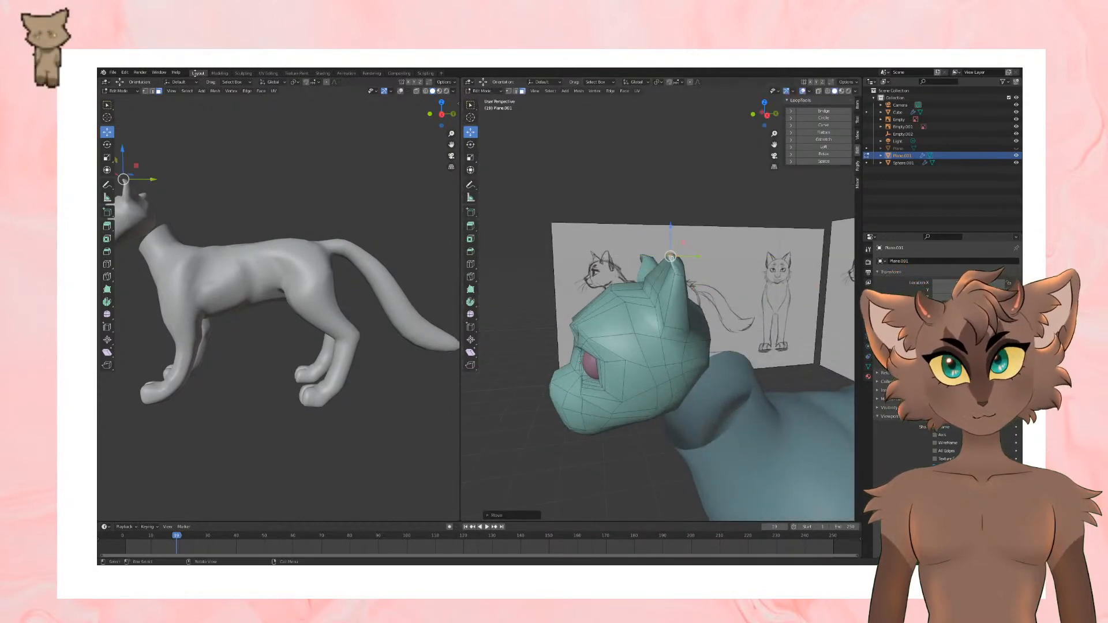
Step: Move the edge at the back of the ear tip along the Y axis
{"action": "middle_click_drag", "start_coordinate": [679, 278], "coordinate": [690, 265]}
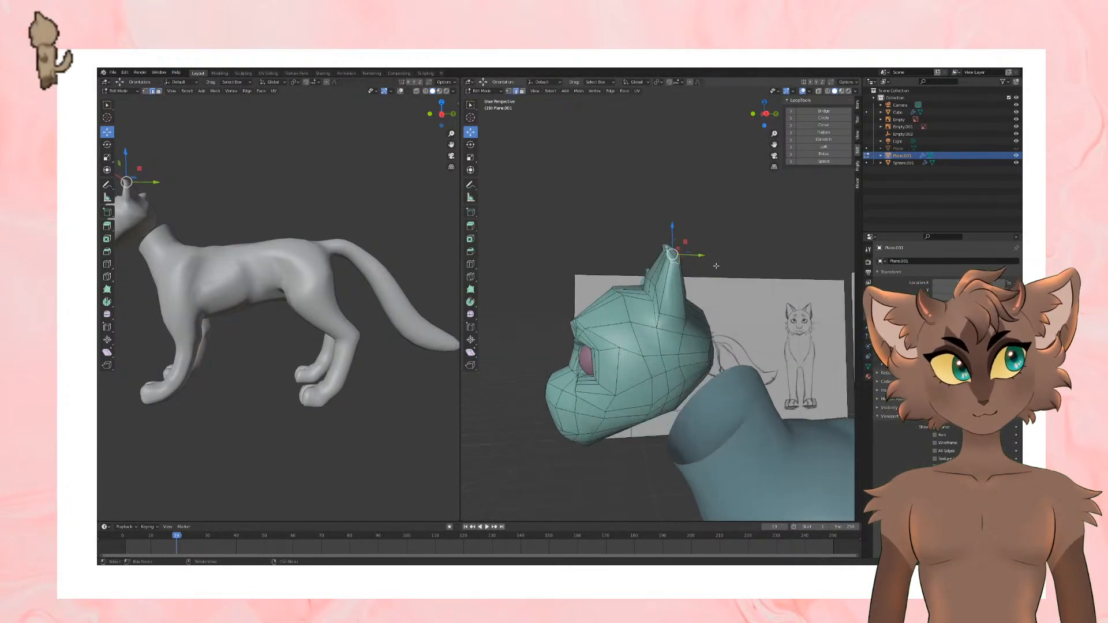
{"action": "key", "text": "g"}
{"action": "key", "text": "y"}
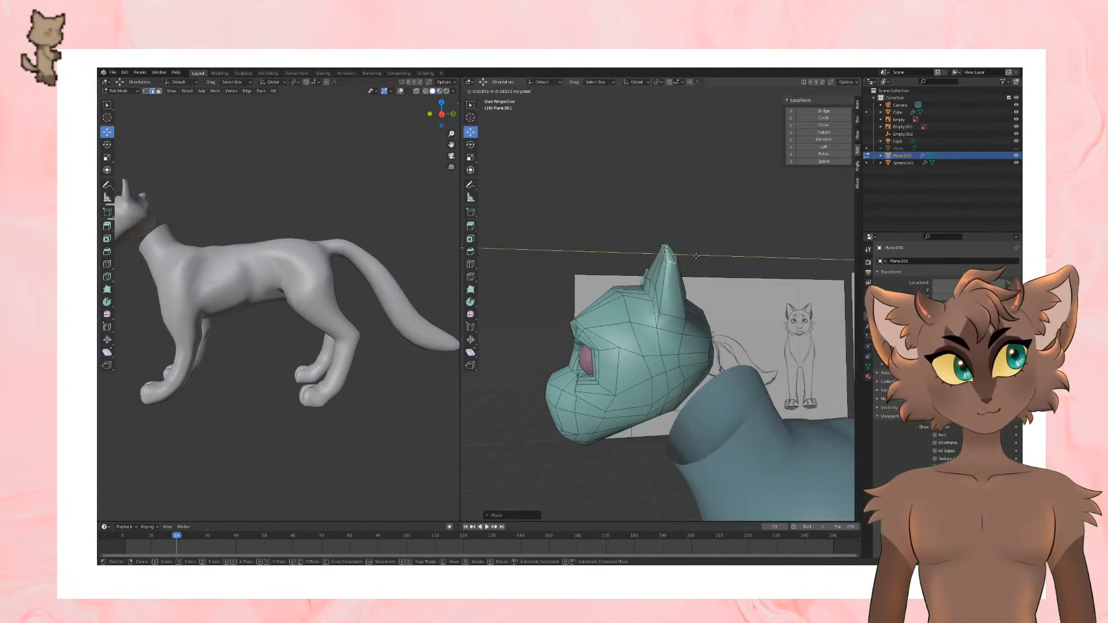
{"action": "left_click", "coordinate": [696, 255]}
Step: Add an edge loop around the middle of the ear with Loop Cut and shift its rear edge along the Y axis
{"action": "left_click", "coordinate": [471, 264]}
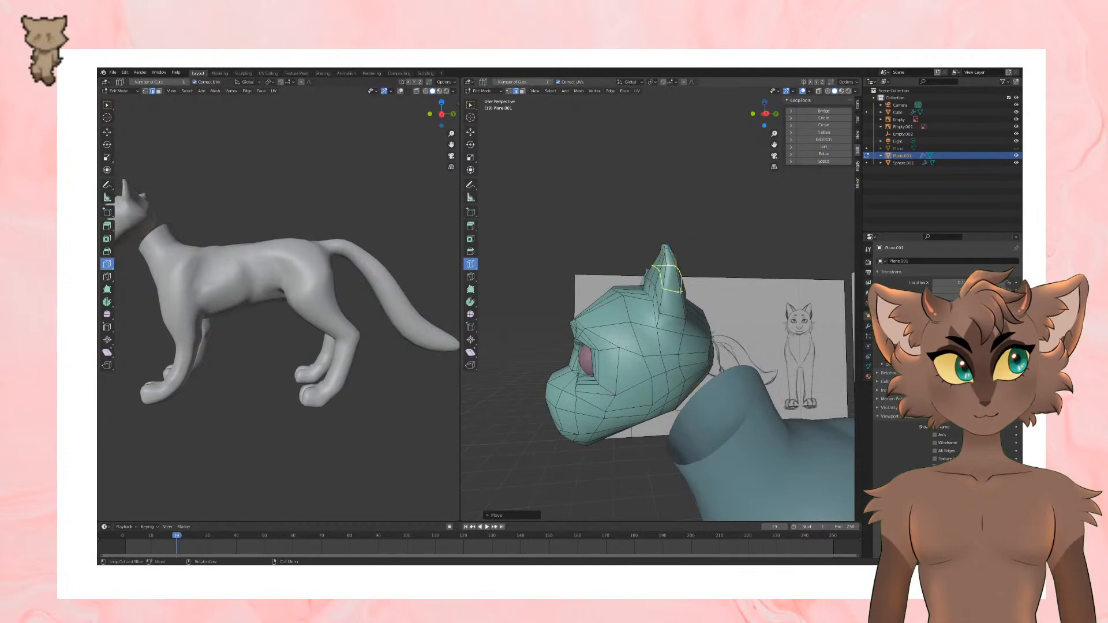
{"action": "left_click", "coordinate": [470, 133]}
{"action": "key", "text": "g"}
{"action": "key", "text": "y"}
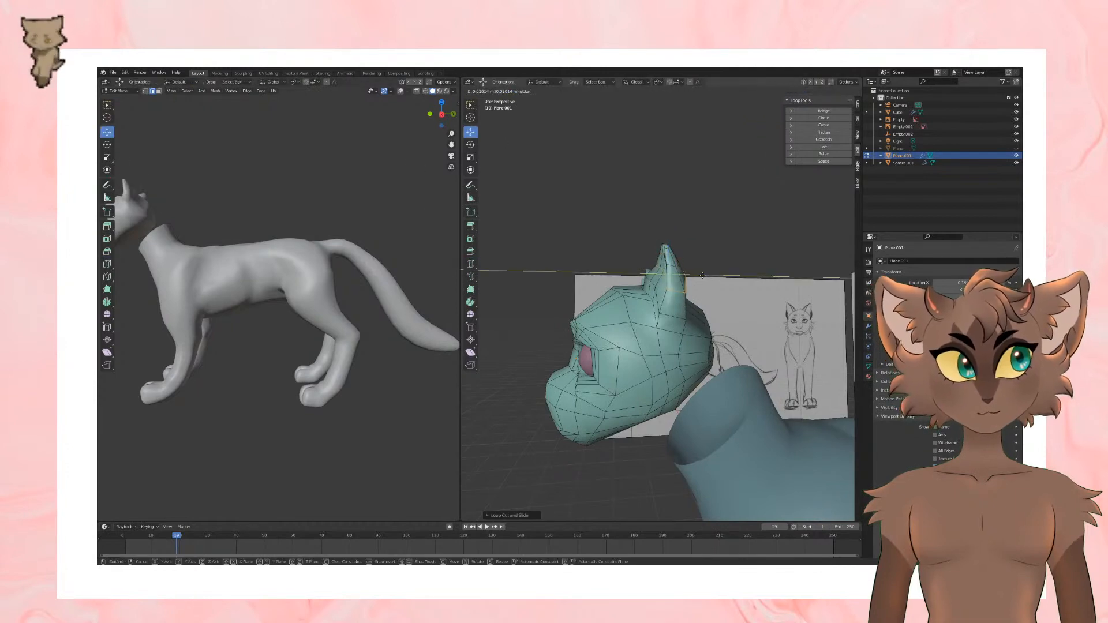
{"action": "left_click", "coordinate": [702, 275]}
Step: Reposition the edges around the lower part of the ear to refine its shape
{"action": "middle_click_drag", "start_coordinate": [703, 276], "coordinate": [790, 319]}
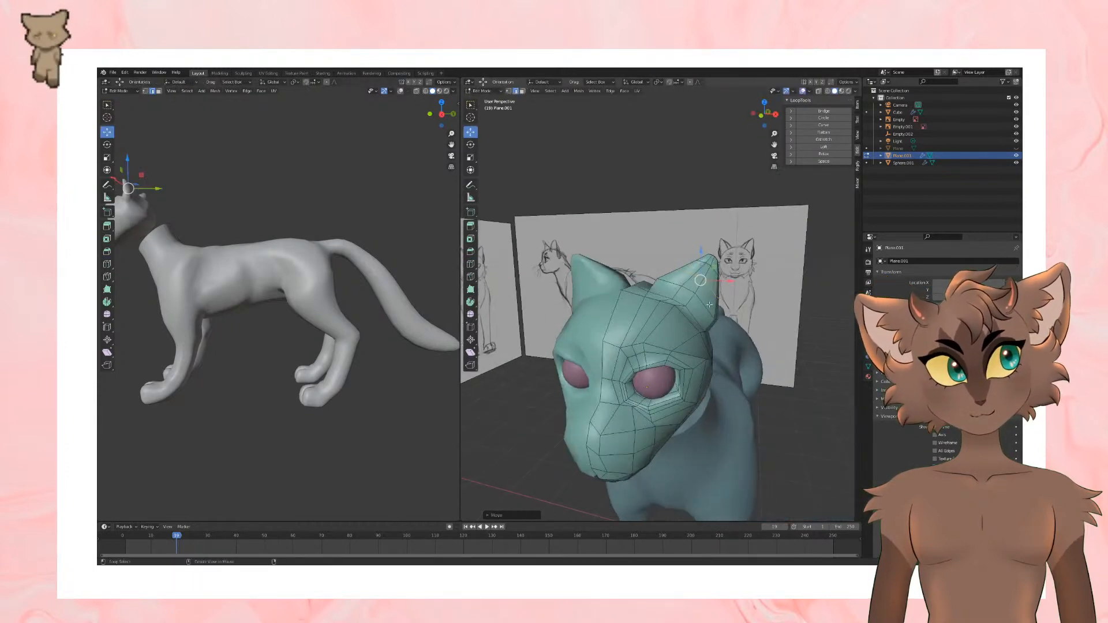
{"action": "middle_click_drag", "start_coordinate": [710, 304], "coordinate": [777, 311]}
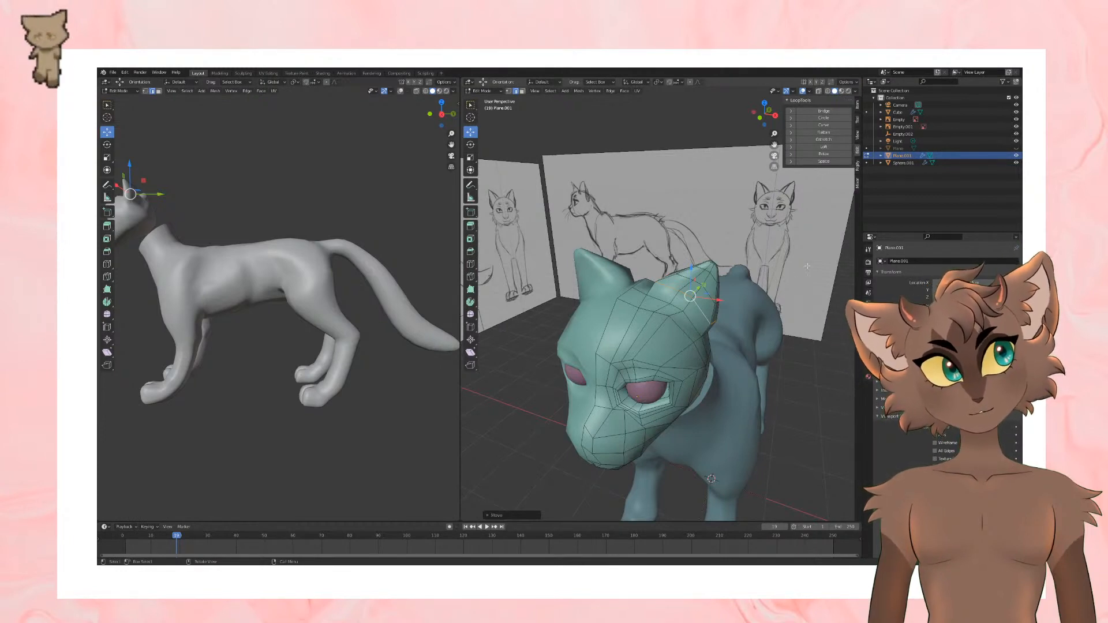
{"action": "middle_click_drag", "start_coordinate": [808, 266], "coordinate": [710, 215]}
Step: Add another edge loop low on the ear with Loop Cut and check the head in Object Mode
{"action": "scroll", "coordinate": [635, 227], "scroll_direction": "up", "scroll_amount": 5}
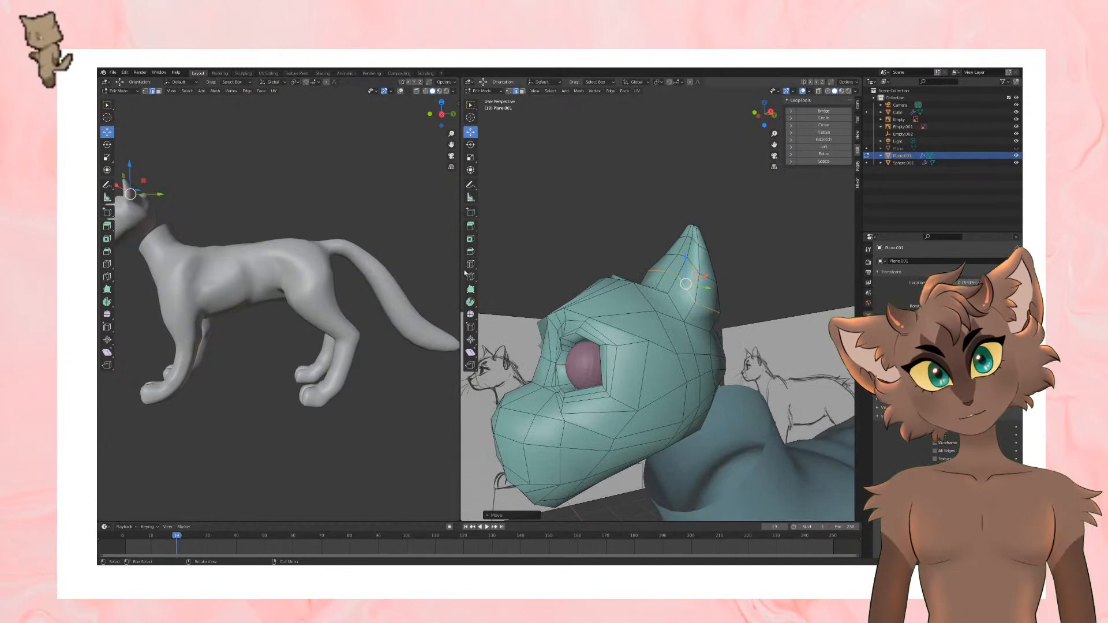
{"action": "left_click", "coordinate": [470, 265]}
{"action": "left_click_drag", "start_coordinate": [692, 297], "coordinate": [696, 317]}
{"action": "scroll", "coordinate": [697, 318], "scroll_direction": "down", "scroll_amount": 4}
{"action": "middle_click_drag", "start_coordinate": [697, 317], "coordinate": [750, 290]}
{"action": "key", "text": "Tab"}
{"action": "scroll", "coordinate": [753, 286], "scroll_direction": "up", "scroll_amount": 3}
{"action": "key", "text": "Tab"}
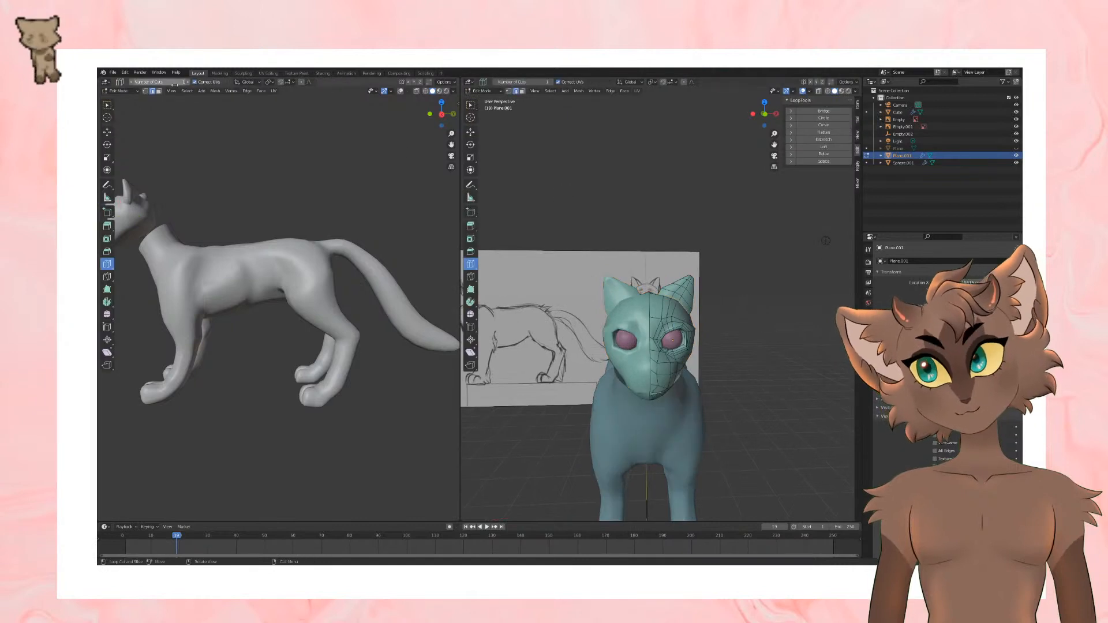
Step: Select the faces on the front of the ear and inset them to outline the inner ear
{"action": "left_click", "coordinate": [105, 132]}
{"action": "scroll", "coordinate": [695, 245], "scroll_direction": "up", "scroll_amount": 4}
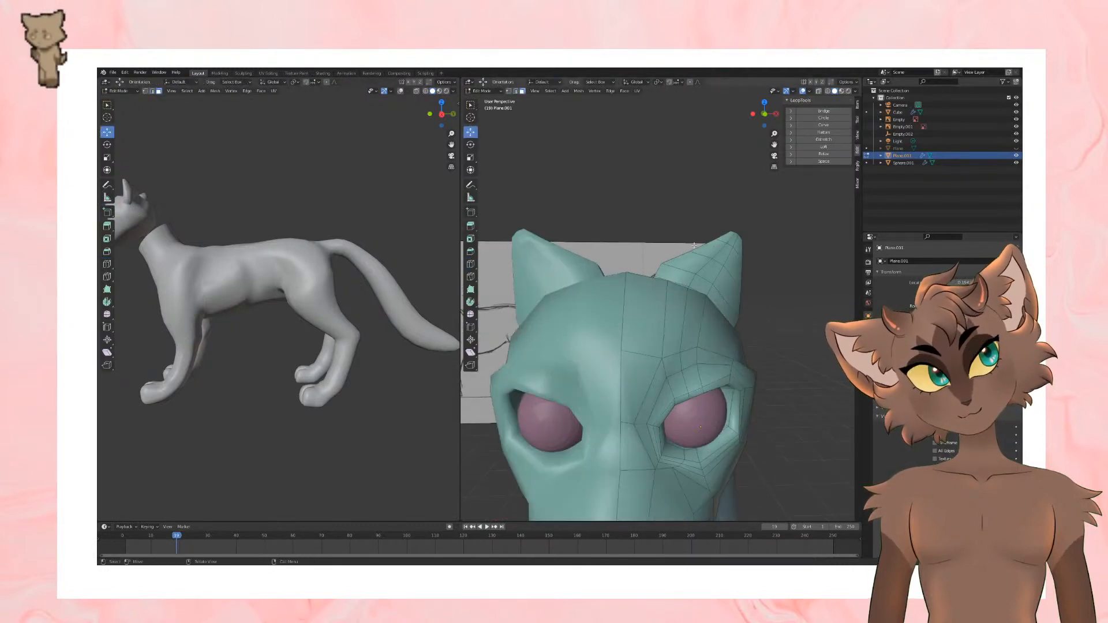
{"action": "left_click", "coordinate": [706, 277]}
{"action": "left_click_drag", "start_coordinate": [731, 244], "coordinate": [737, 254]}
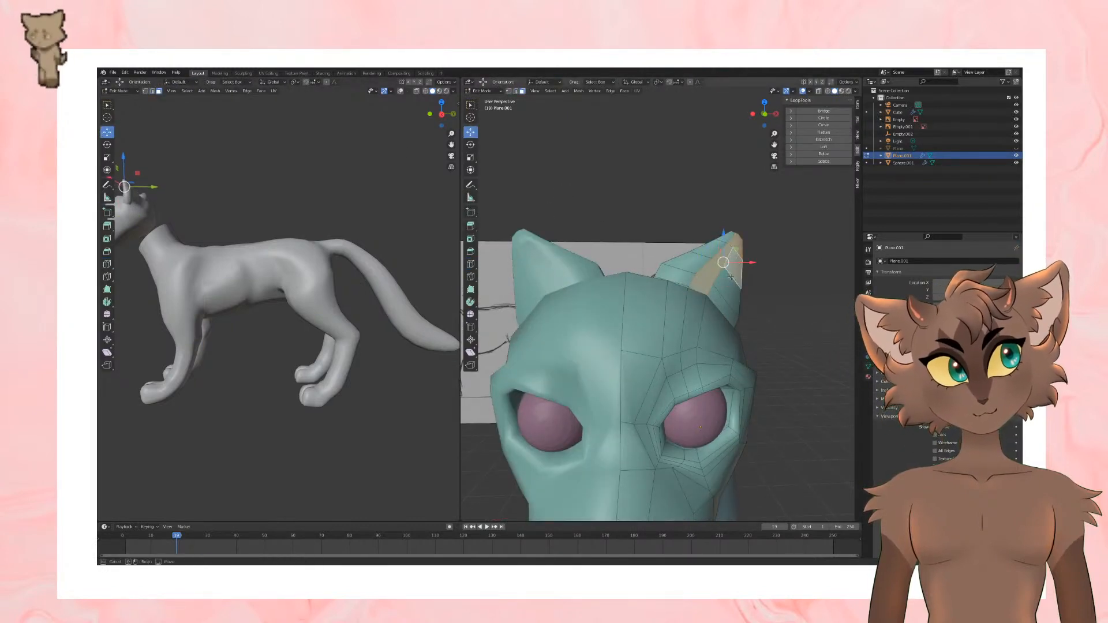
{"action": "middle_click_drag", "start_coordinate": [731, 278], "coordinate": [837, 316]}
{"action": "key", "text": "i"}
{"action": "left_click", "coordinate": [755, 258]}
Step: Move the inset inner-ear faces back into the ear to hollow it out
{"action": "left_click_drag", "start_coordinate": [728, 260], "coordinate": [727, 250]}
{"action": "middle_click_drag", "start_coordinate": [742, 317], "coordinate": [728, 276]}
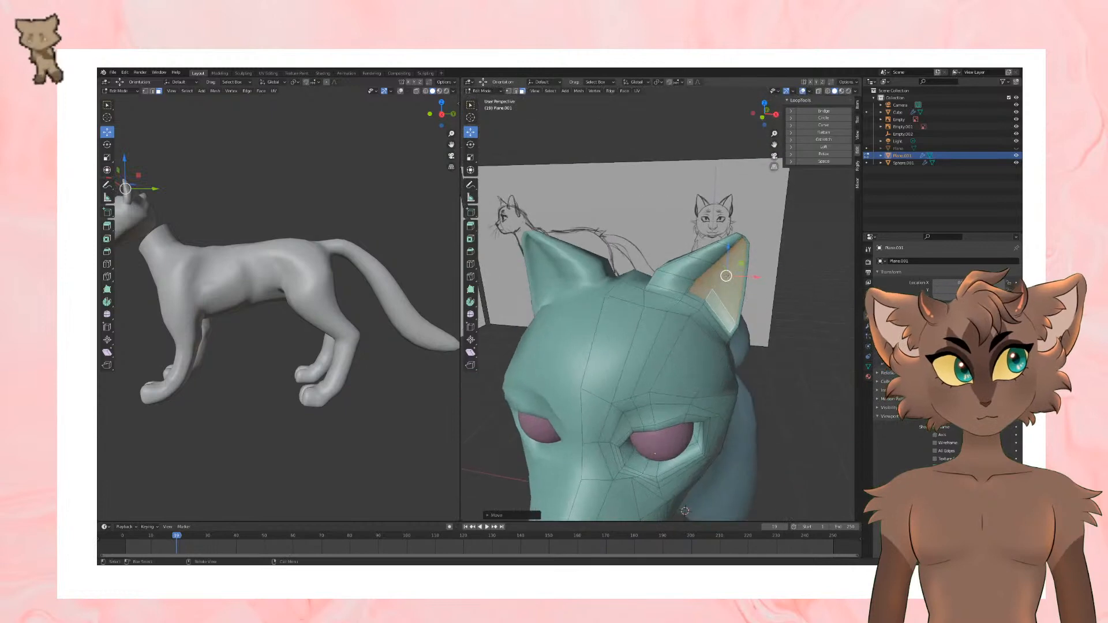
{"action": "left_click_drag", "start_coordinate": [728, 275], "coordinate": [720, 275]}
{"action": "middle_click_drag", "start_coordinate": [774, 259], "coordinate": [772, 295]}
Step: Select all the faces of the ear in front view, using X-ray to include the hidden ones
{"action": "key", "text": "Tab"}
{"action": "scroll", "coordinate": [757, 277], "scroll_direction": "down", "scroll_amount": 3}
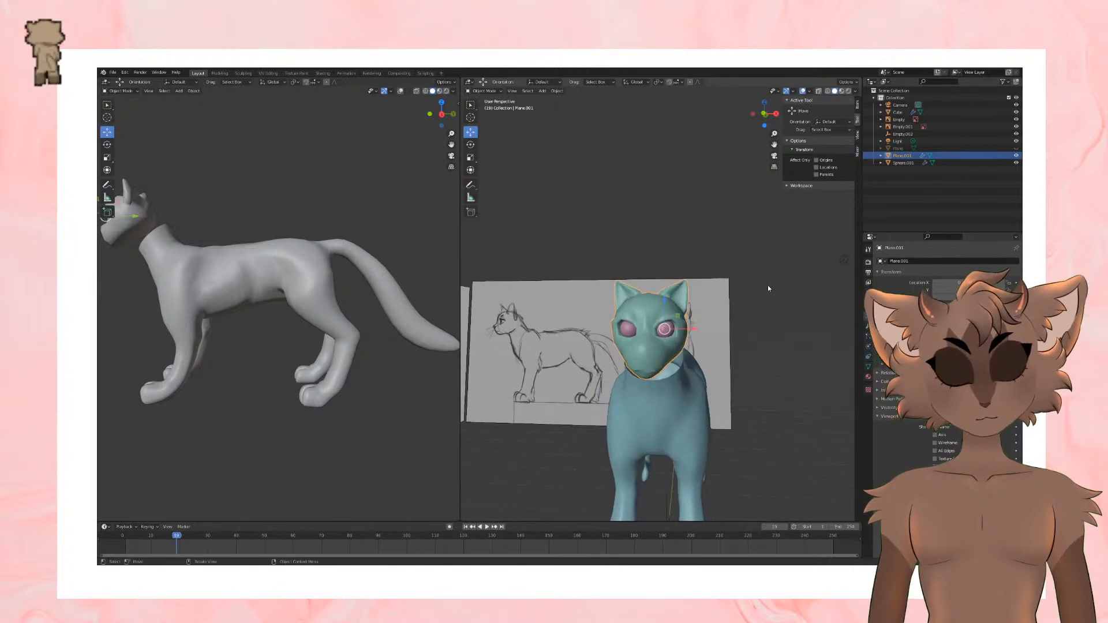
{"action": "key", "text": "KP_1"}
{"action": "scroll", "coordinate": [734, 255], "scroll_direction": "up", "scroll_amount": 3}
{"action": "key", "text": "Tab"}
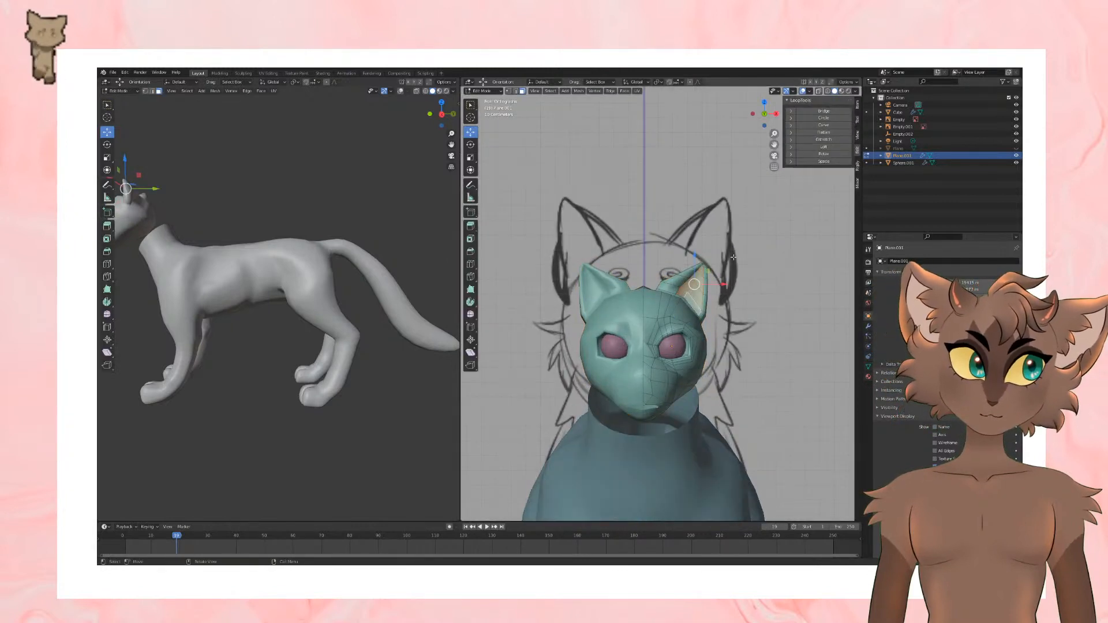
{"action": "left_click", "coordinate": [819, 90]}
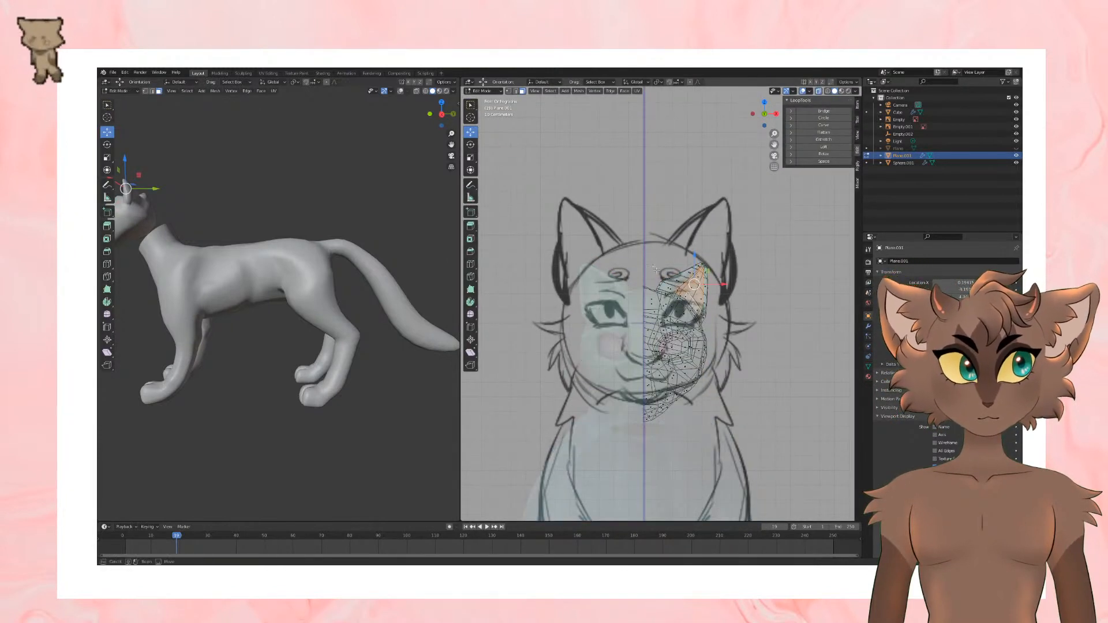
{"action": "left_click_drag", "start_coordinate": [656, 270], "coordinate": [682, 285]}
{"action": "left_click", "coordinate": [819, 91]}
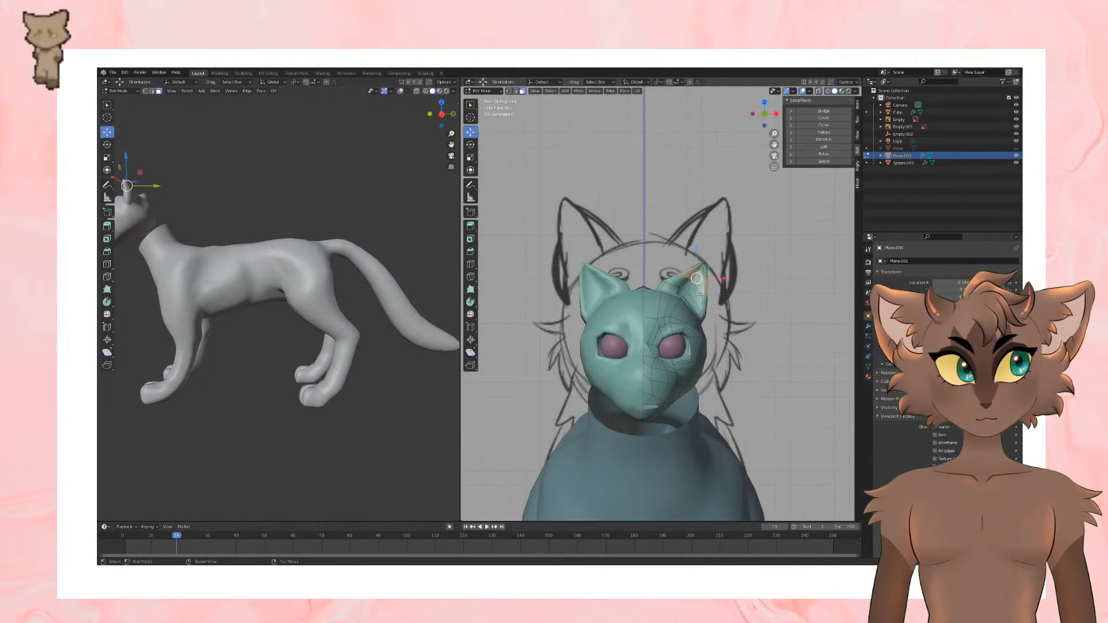
{"action": "left_click", "coordinate": [701, 295], "text": "alt+shift"}
{"action": "left_click", "coordinate": [702, 315], "text": "alt+shift"}
{"action": "key", "text": "ctrl+z"}
{"action": "left_click", "coordinate": [703, 318], "text": "alt+shift"}
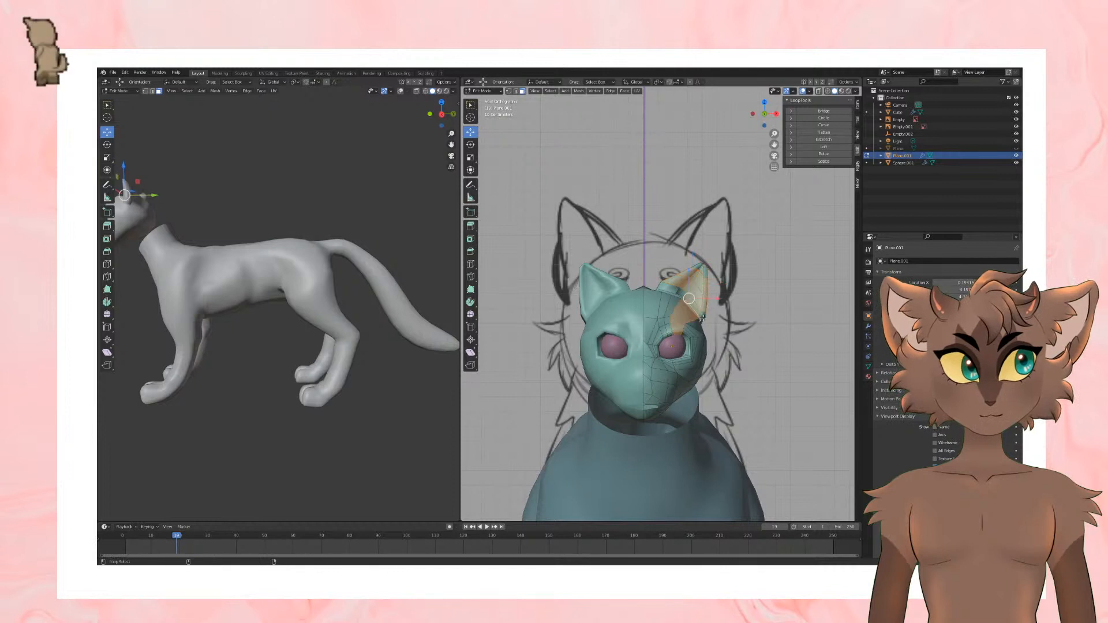
{"action": "left_click", "coordinate": [702, 317], "text": "alt+shift"}
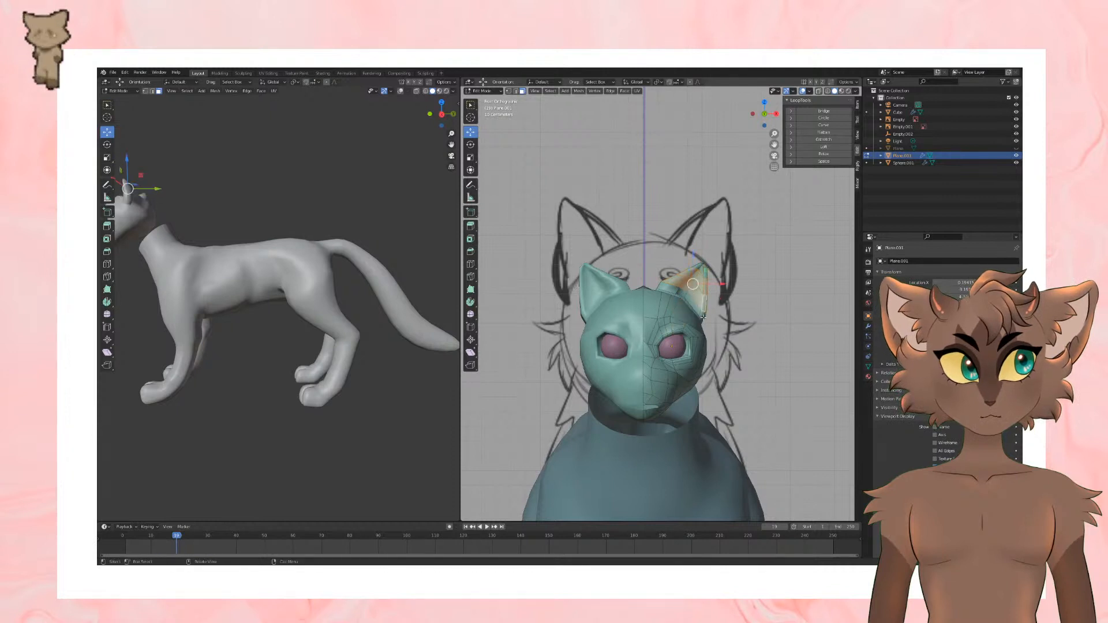
Step: Enlarge the selected ear slightly and nudge it outward, and save the file
{"action": "left_click", "coordinate": [819, 91]}
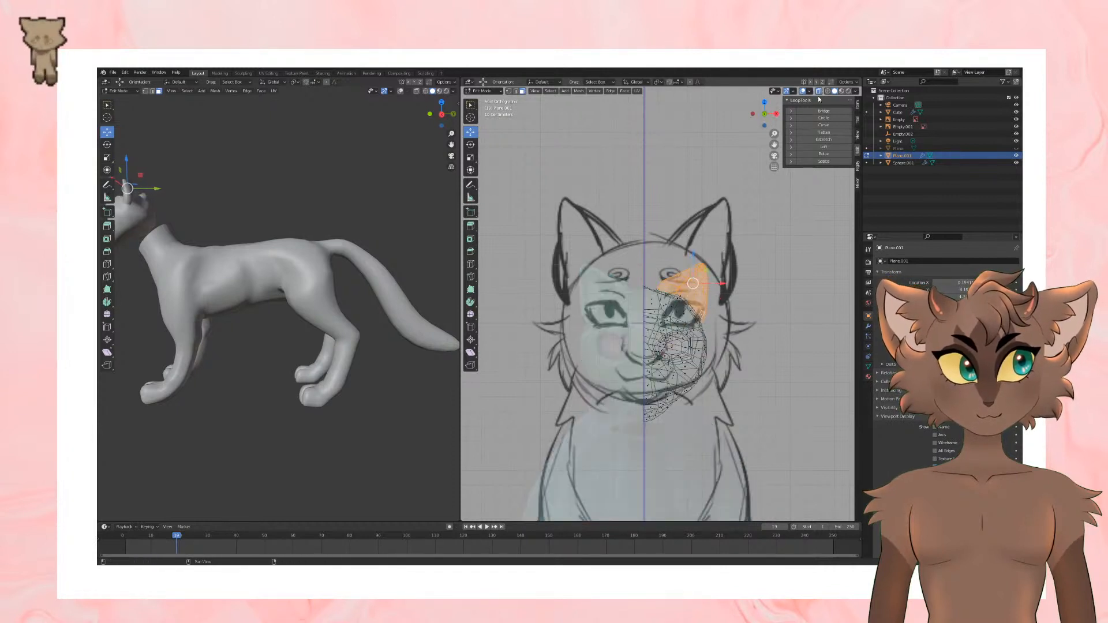
{"action": "left_click", "coordinate": [819, 92]}
{"action": "key", "text": "s"}
{"action": "left_click", "coordinate": [794, 292]}
{"action": "left_click_drag", "start_coordinate": [696, 283], "coordinate": [698, 283]}
{"action": "key", "text": "Tab"}
{"action": "scroll", "coordinate": [800, 316], "scroll_direction": "down", "scroll_amount": 3}
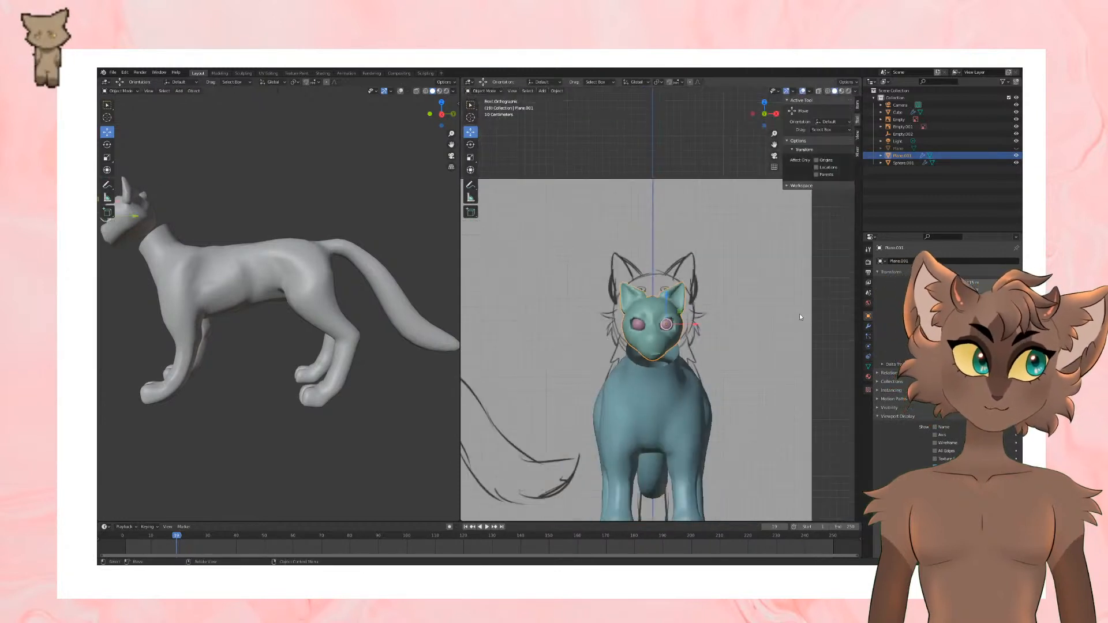
{"action": "key", "text": "ctrl+s"}
Step: Shape the faces at the lower back of the head with LoopTools Circle and delete them to open a neck hole
{"action": "middle_click_drag", "start_coordinate": [772, 358], "coordinate": [673, 312], "text": "shift"}
{"action": "scroll", "coordinate": [690, 313], "scroll_direction": "up", "scroll_amount": 5}
{"action": "key", "text": "Tab"}
{"action": "left_click", "coordinate": [673, 343]}
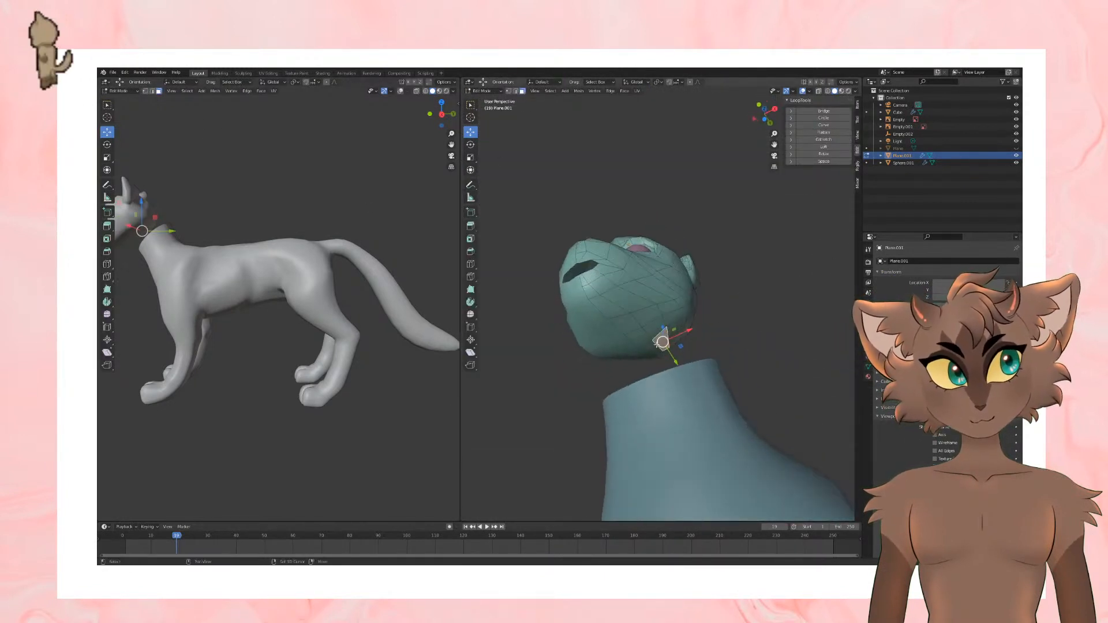
{"action": "middle_click_drag", "start_coordinate": [767, 248], "coordinate": [714, 360]}
{"action": "left_click", "coordinate": [824, 118]}
{"action": "key", "text": "x"}
{"action": "left_click", "coordinate": [773, 317]}
Step: Open the body mesh for editing and scale down the edge loop around the neck opening
{"action": "key", "text": "Tab"}
{"action": "scroll", "coordinate": [698, 363], "scroll_direction": "down", "scroll_amount": 3}
{"action": "left_click", "coordinate": [686, 358]}
{"action": "key", "text": "Tab"}
{"action": "scroll", "coordinate": [685, 359], "scroll_direction": "up", "scroll_amount": 5}
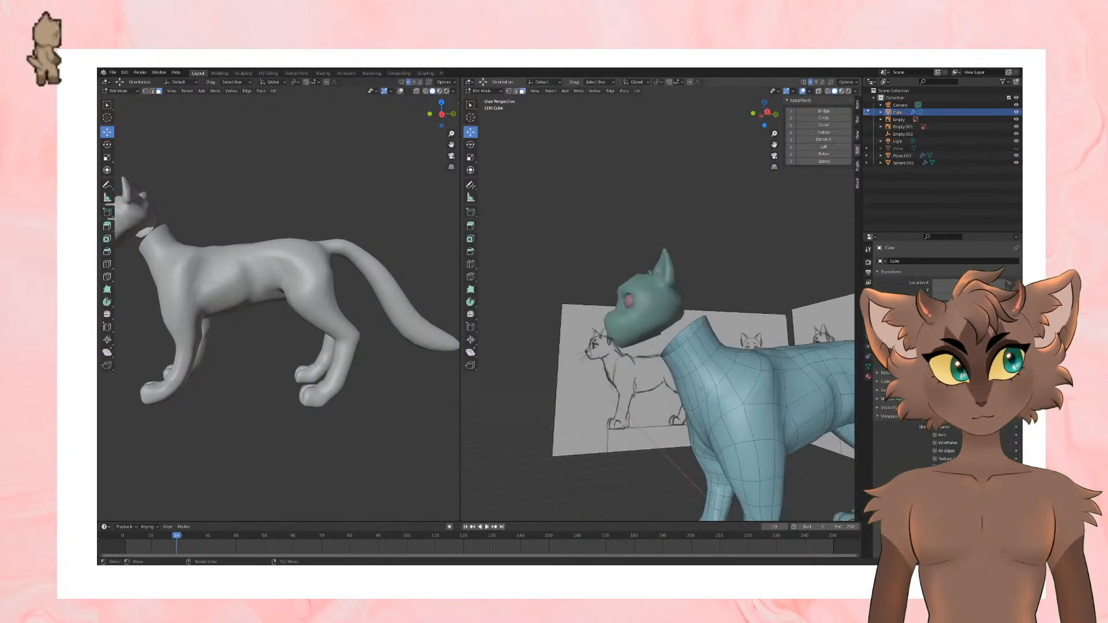
{"action": "left_click", "coordinate": [153, 92]}
{"action": "left_click", "coordinate": [685, 334], "text": "alt"}
{"action": "middle_click_drag", "start_coordinate": [787, 290], "coordinate": [757, 288]}
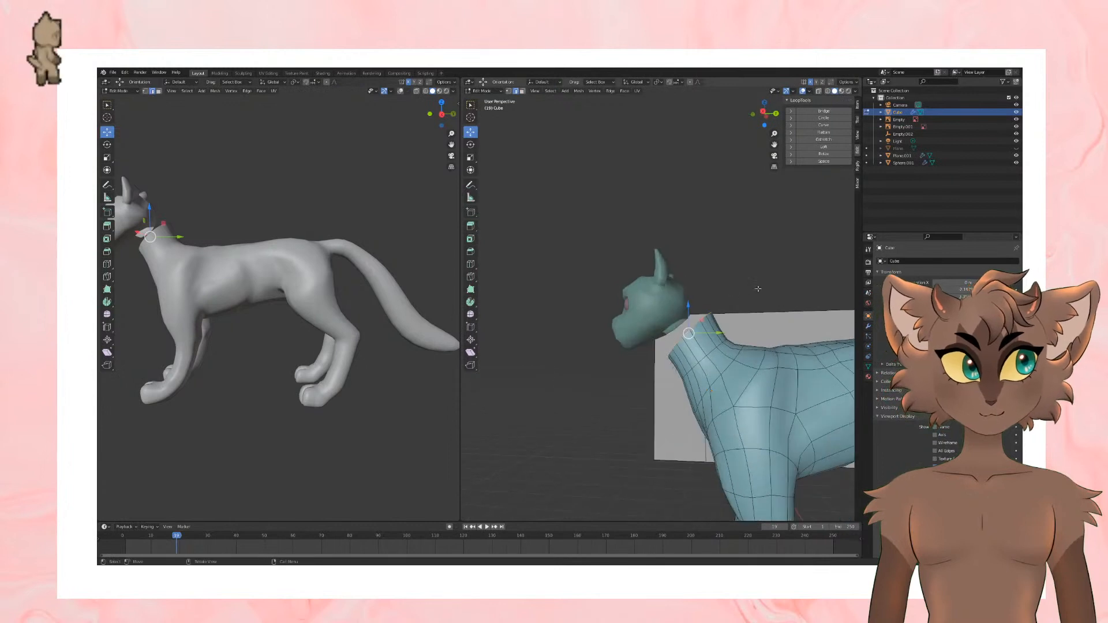
{"action": "key", "text": "s"}
{"action": "left_click", "coordinate": [745, 291]}
{"action": "scroll", "coordinate": [747, 289], "scroll_direction": "down", "scroll_amount": 3}
{"action": "key", "text": "KP_3"}
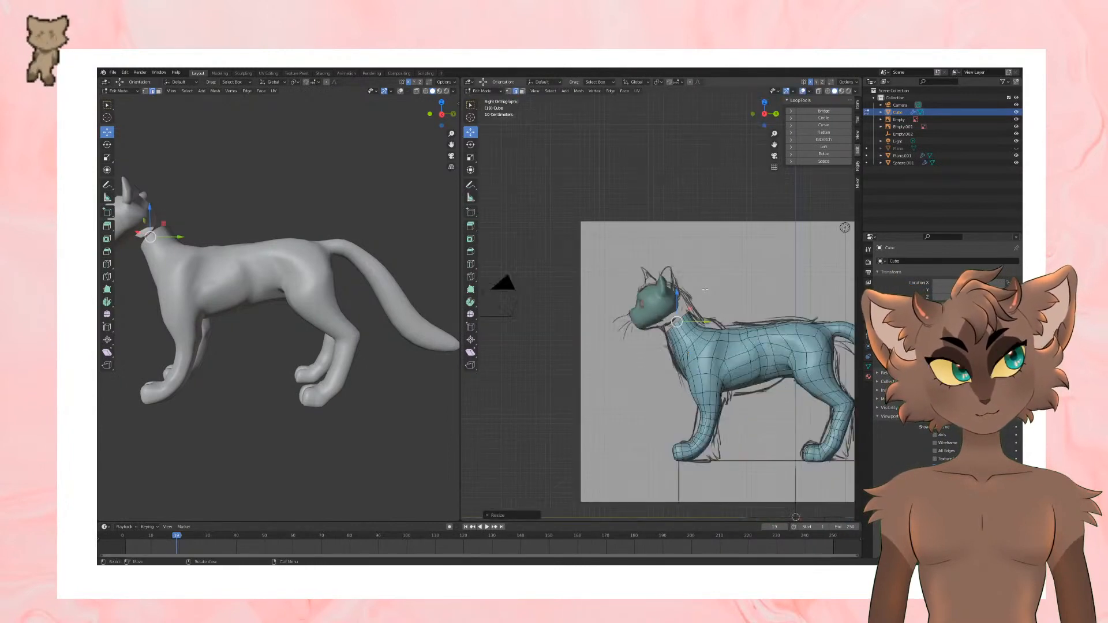
Step: Lower the edge loop around the body's neck opening slightly in side view
{"action": "left_click_drag", "start_coordinate": [676, 293], "coordinate": [676, 298]}
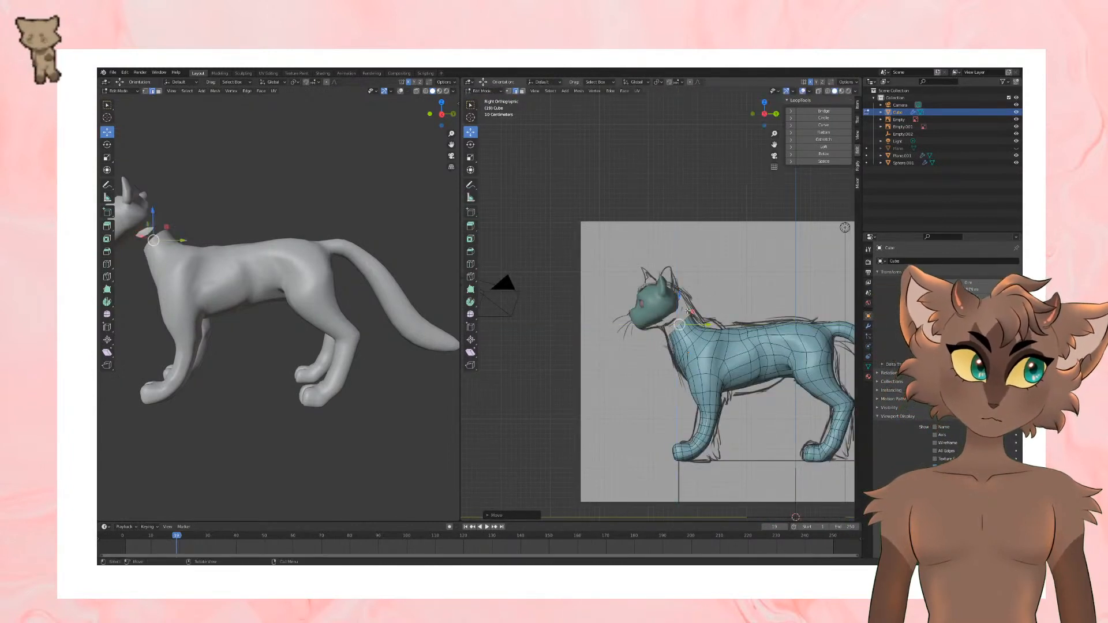
{"action": "scroll", "coordinate": [715, 323], "scroll_direction": "down", "scroll_amount": 2}
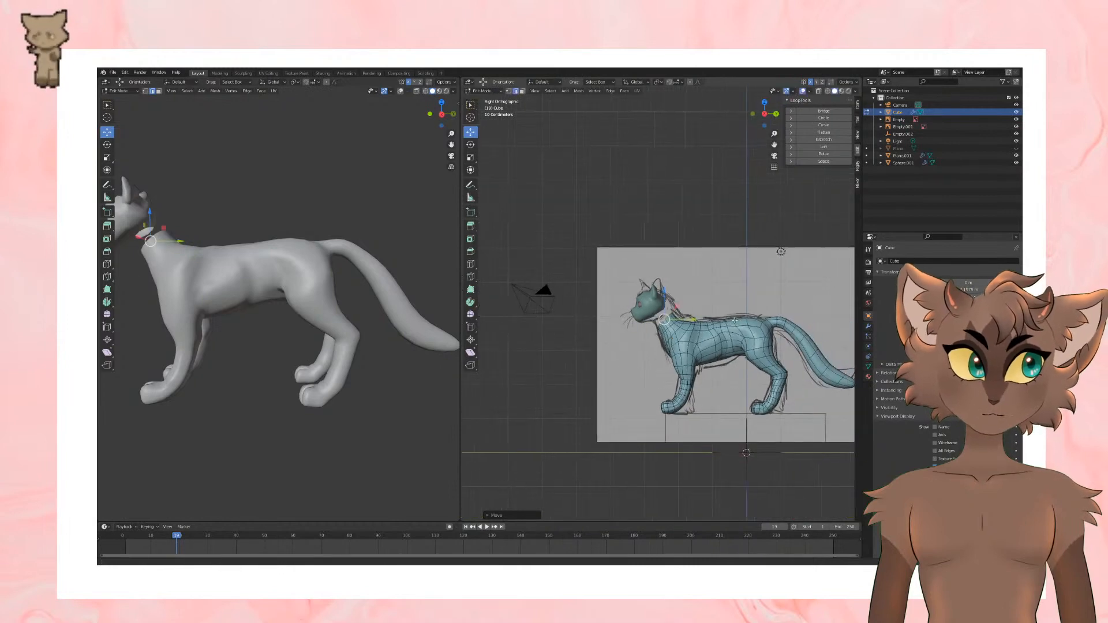
{"action": "scroll", "coordinate": [675, 271], "scroll_direction": "up", "scroll_amount": 4}
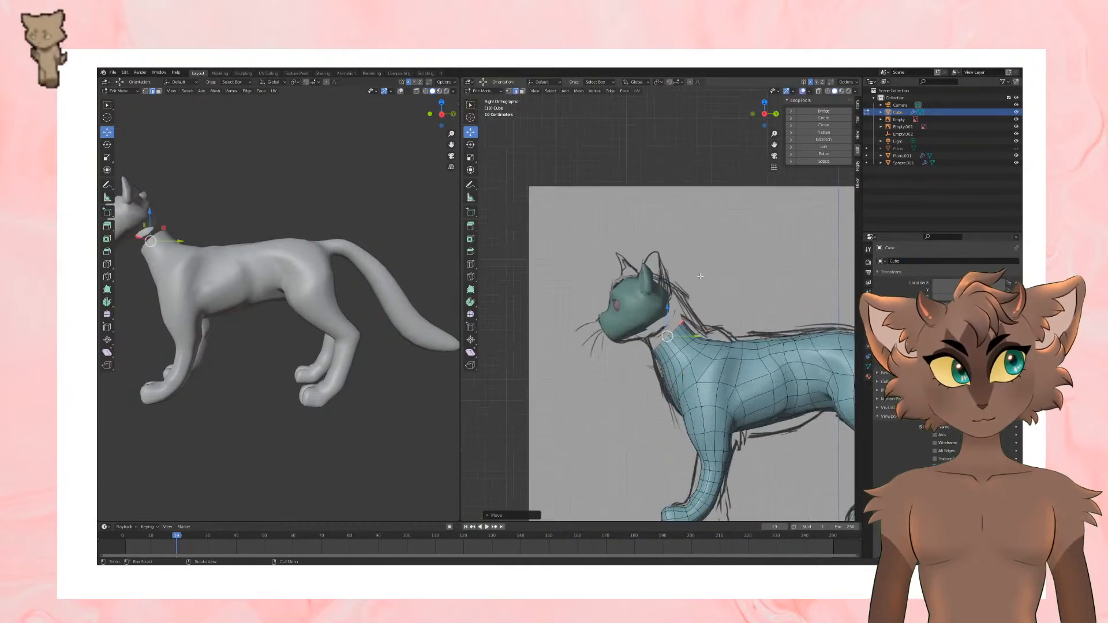
Step: Select the head and eye objects together and move them to line up with the head in the side reference sketch
{"action": "key", "text": "Tab"}
{"action": "left_click", "coordinate": [627, 307]}
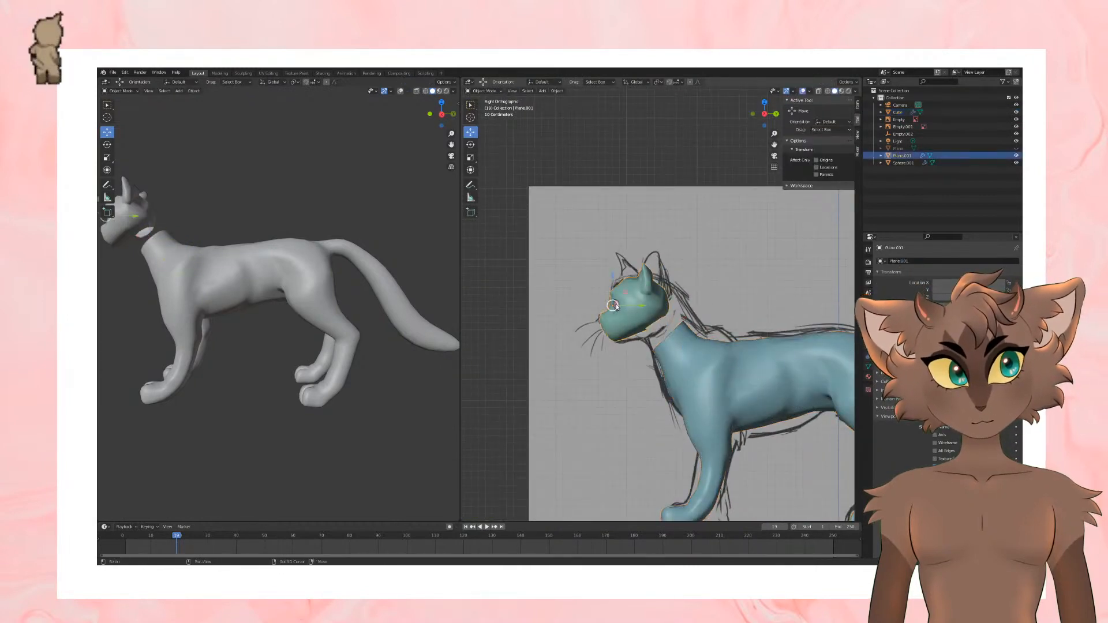
{"action": "left_click", "coordinate": [616, 307], "text": "shift"}
{"action": "key", "text": "g"}
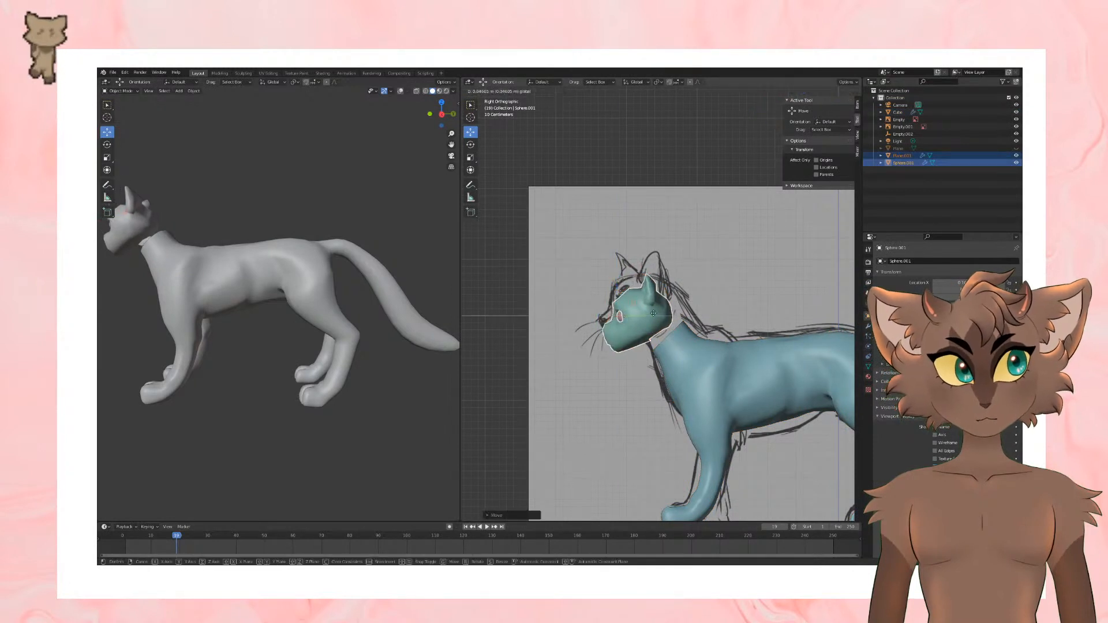
{"action": "left_click_drag", "start_coordinate": [653, 314], "coordinate": [628, 283]}
{"action": "scroll", "coordinate": [723, 333], "scroll_direction": "down", "scroll_amount": 2}
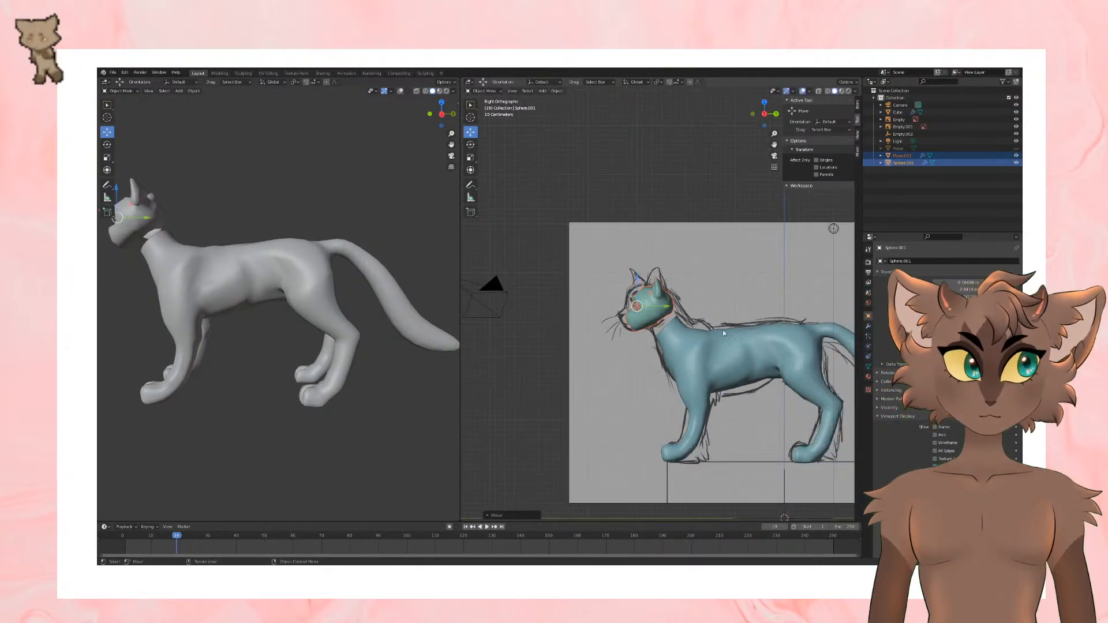
Step: Scale the body down slightly and raise it a little to meet the head in side view
{"action": "left_click", "coordinate": [723, 330]}
{"action": "key", "text": "s"}
{"action": "left_click", "coordinate": [801, 328]}
{"action": "scroll", "coordinate": [794, 320], "scroll_direction": "down", "scroll_amount": 1}
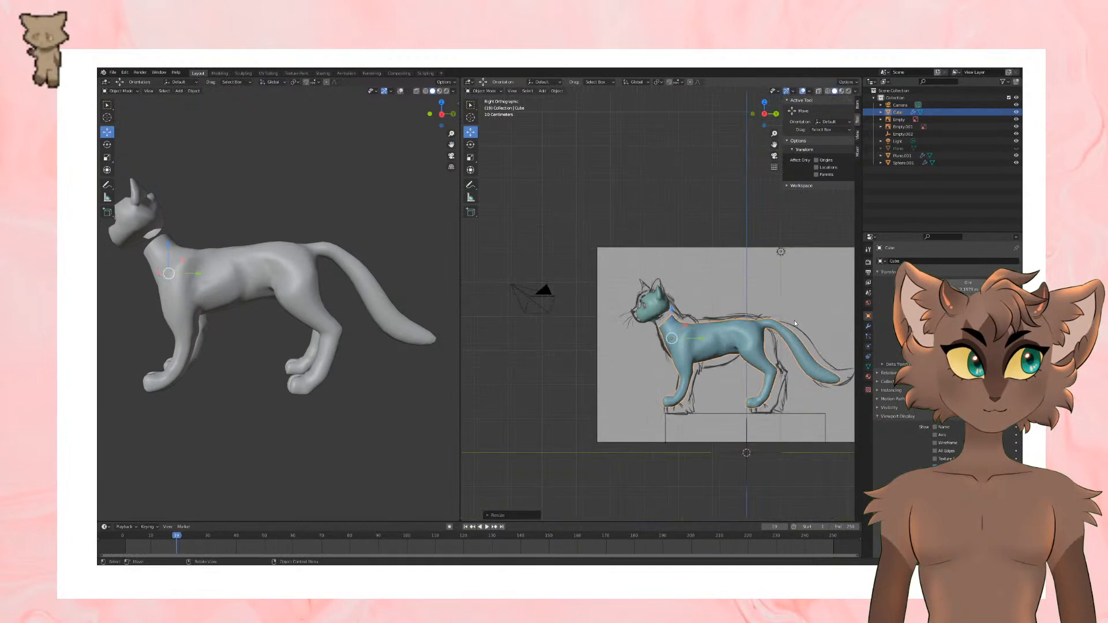
{"action": "left_click_drag", "start_coordinate": [671, 310], "coordinate": [671, 307]}
Step: Select the head object and save the file
{"action": "middle_click_drag", "start_coordinate": [740, 311], "coordinate": [819, 282]}
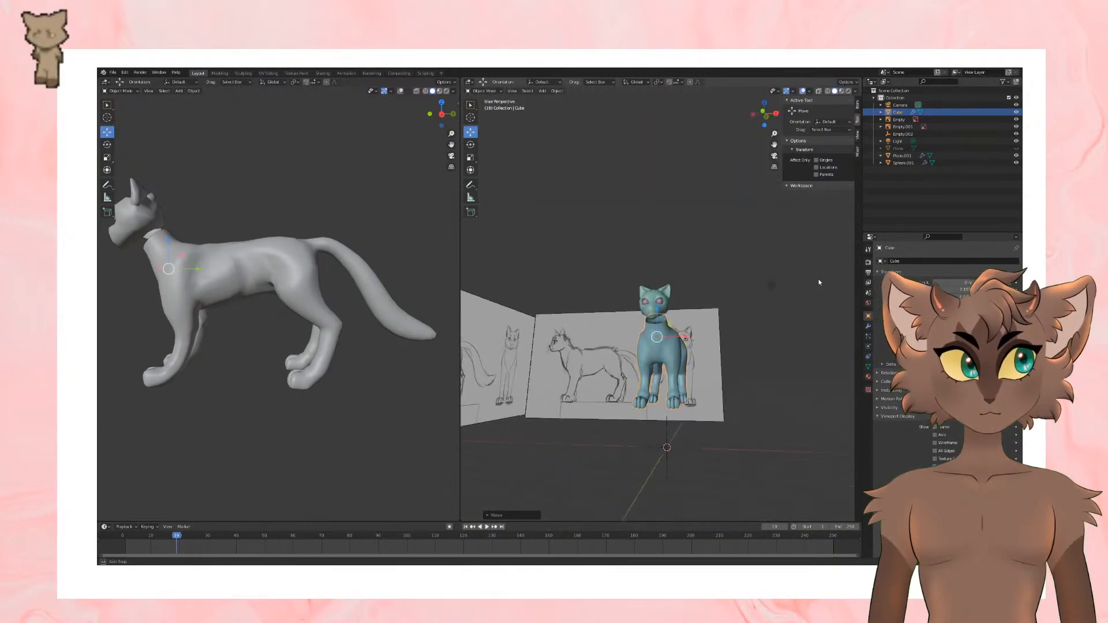
{"action": "middle_click_drag", "start_coordinate": [733, 289], "coordinate": [746, 299]}
{"action": "scroll", "coordinate": [746, 299], "scroll_direction": "up", "scroll_amount": 5}
{"action": "left_click", "coordinate": [669, 320]}
{"action": "middle_click_drag", "start_coordinate": [668, 320], "coordinate": [695, 311]}
{"action": "scroll", "coordinate": [649, 293], "scroll_direction": "up", "scroll_amount": 4}
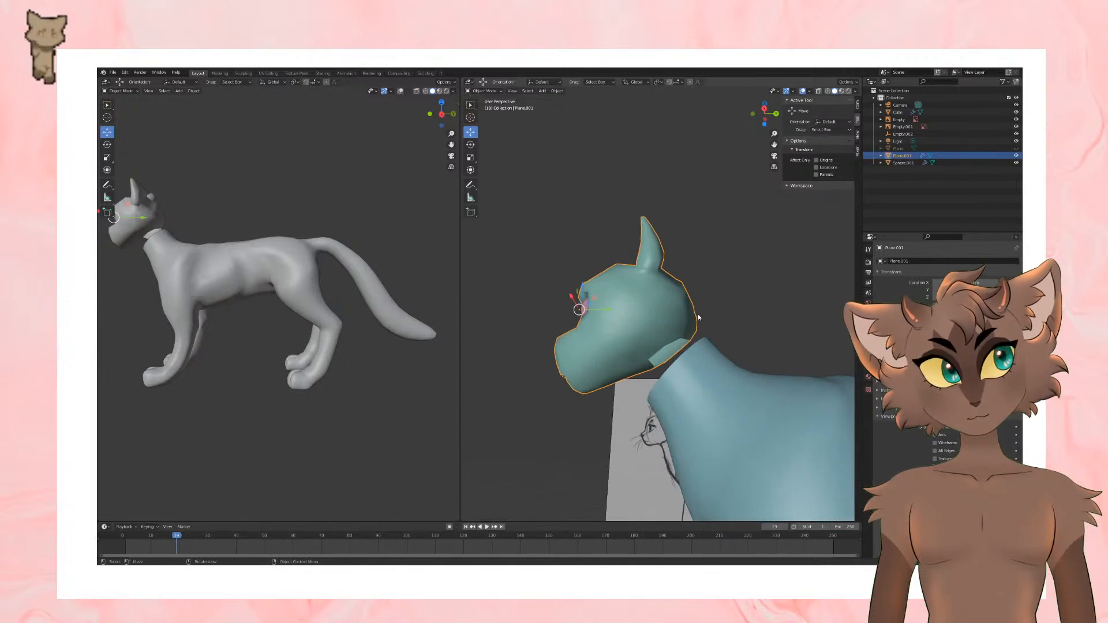
{"action": "key", "text": "ctrl+s"}
{"action": "mouse_move", "coordinate": [698, 314]}
{"action": "middle_mouse_down"}
{"action": "mouse_move", "coordinate": [734, 303]}
{"action": "mouse_move", "coordinate": [717, 358]}
{"action": "mouse_move", "coordinate": [699, 373]}
{"action": "middle_mouse_up"}
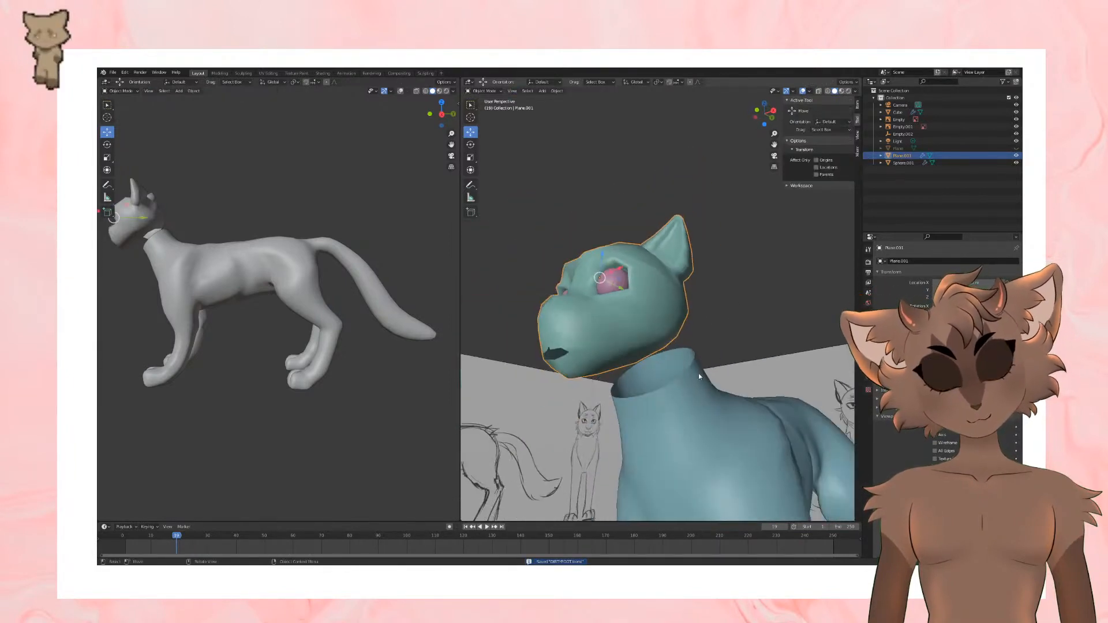
Step: Open the body mesh for editing and examine the edges around its neck opening
{"action": "left_click", "coordinate": [708, 432]}
{"action": "middle_click_drag", "start_coordinate": [707, 431], "coordinate": [698, 387], "text": "shift"}
{"action": "key", "text": "Tab"}
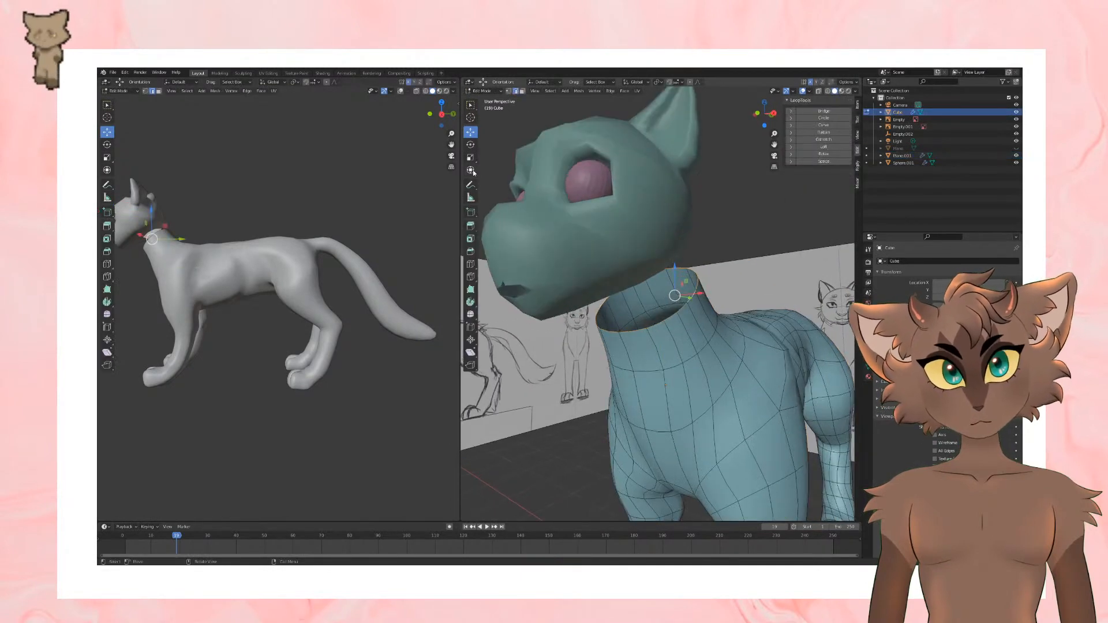
{"action": "mouse_move", "coordinate": [658, 323]}
{"action": "middle_mouse_down"}
{"action": "mouse_move", "coordinate": [701, 318]}
{"action": "mouse_move", "coordinate": [672, 334]}
{"action": "middle_mouse_up"}
{"action": "left_click", "coordinate": [647, 326]}
{"action": "scroll", "coordinate": [658, 326], "scroll_direction": "up", "scroll_amount": 2}
{"action": "left_click", "coordinate": [665, 337]}
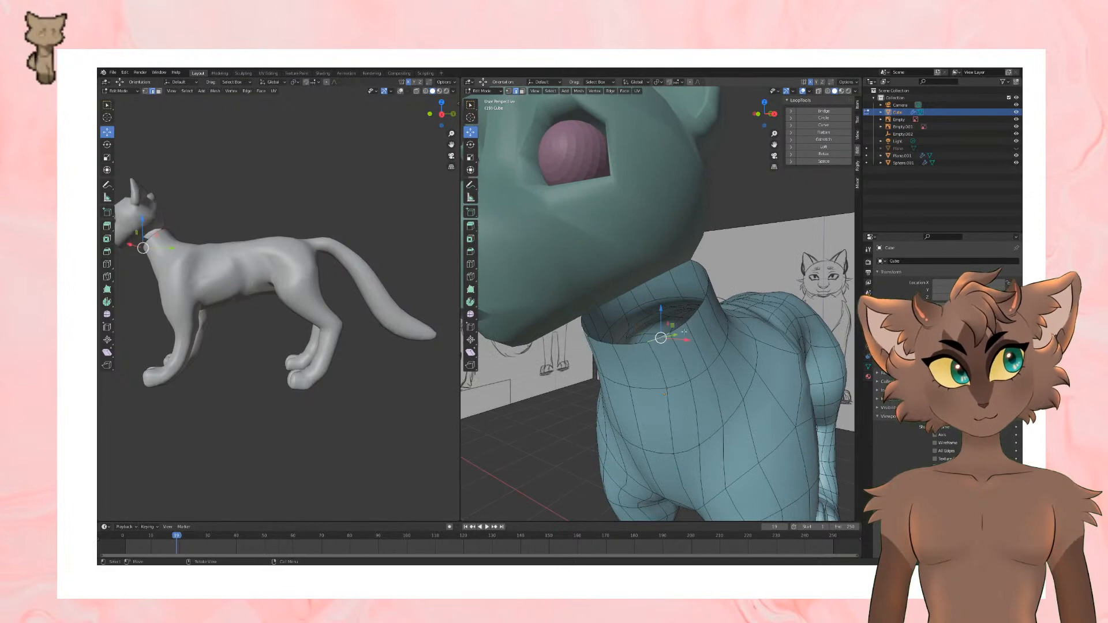
{"action": "left_click", "coordinate": [683, 329]}
{"action": "mouse_move", "coordinate": [705, 300]}
{"action": "middle_mouse_down"}
{"action": "mouse_move", "coordinate": [659, 299]}
{"action": "mouse_move", "coordinate": [676, 269]}
{"action": "middle_mouse_up"}
{"action": "left_click", "coordinate": [685, 306]}
{"action": "key", "text": "Tab"}
Step: Open the head mesh for editing and add a loop cut down the back of the head to the neck opening
{"action": "left_click", "coordinate": [613, 234]}
{"action": "middle_click_drag", "start_coordinate": [756, 234], "coordinate": [714, 238]}
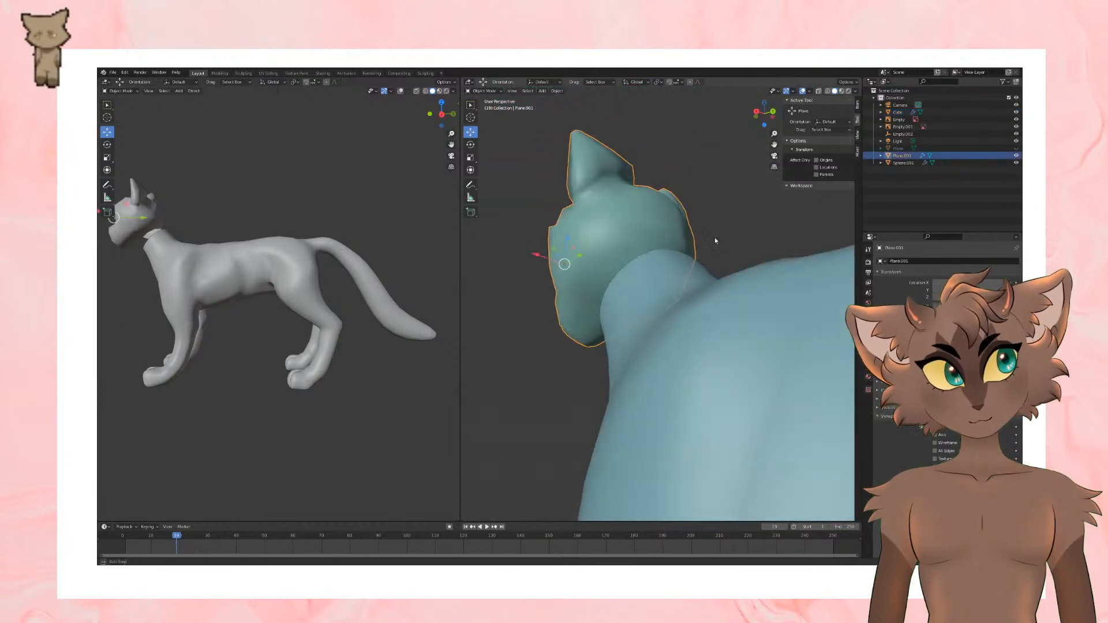
{"action": "key", "text": "Tab"}
{"action": "mouse_move", "coordinate": [588, 271]}
{"action": "middle_mouse_down"}
{"action": "mouse_move", "coordinate": [629, 282]}
{"action": "mouse_move", "coordinate": [669, 272]}
{"action": "mouse_move", "coordinate": [616, 260]}
{"action": "mouse_move", "coordinate": [600, 284]}
{"action": "mouse_move", "coordinate": [587, 282]}
{"action": "mouse_move", "coordinate": [633, 303]}
{"action": "mouse_move", "coordinate": [614, 317]}
{"action": "middle_mouse_up"}
{"action": "left_click", "coordinate": [471, 264]}
{"action": "left_click", "coordinate": [633, 301]}
{"action": "left_click", "coordinate": [471, 133]}
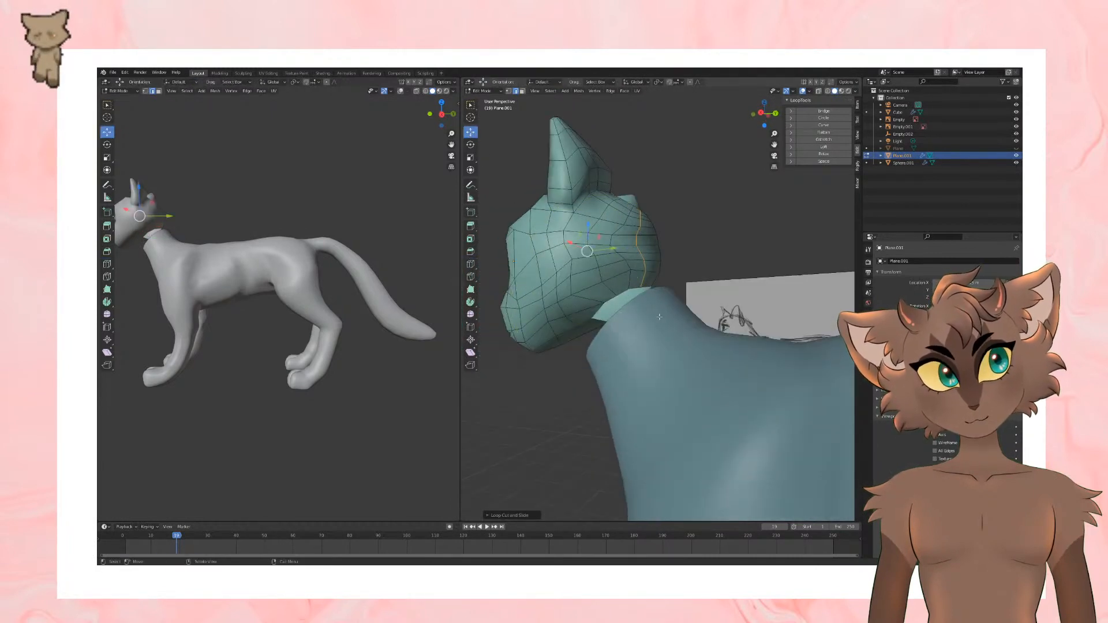
Step: Add another loop cut from behind the ear to the neck opening, and select an edge of the head's opening
{"action": "left_click", "coordinate": [646, 287]}
{"action": "left_click", "coordinate": [601, 307]}
{"action": "middle_click_drag", "start_coordinate": [601, 306], "coordinate": [657, 285]}
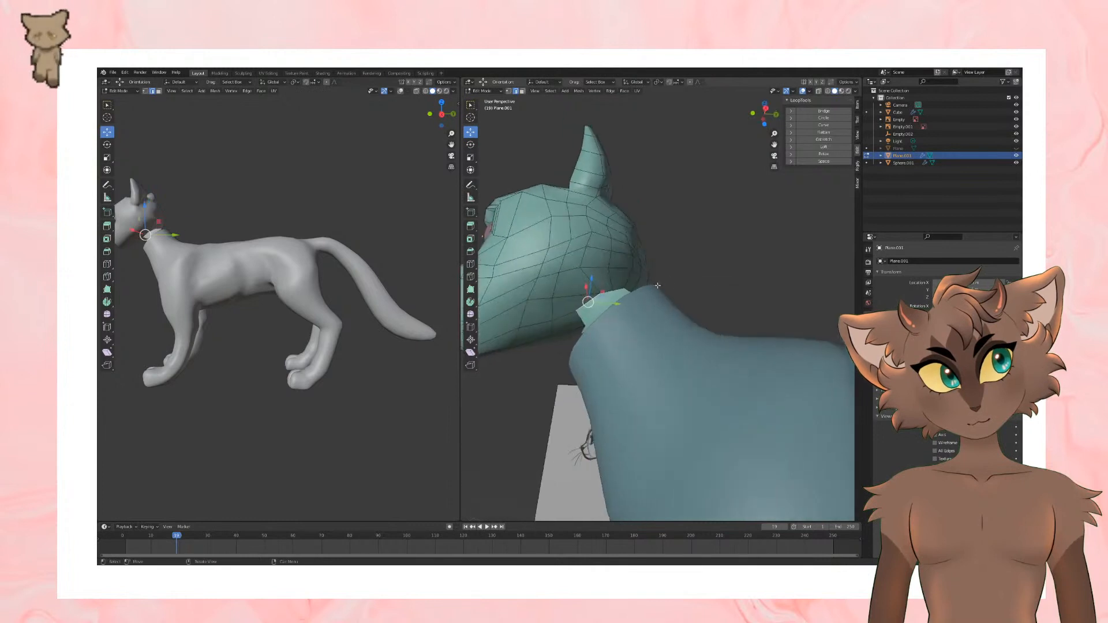
{"action": "left_click", "coordinate": [471, 264]}
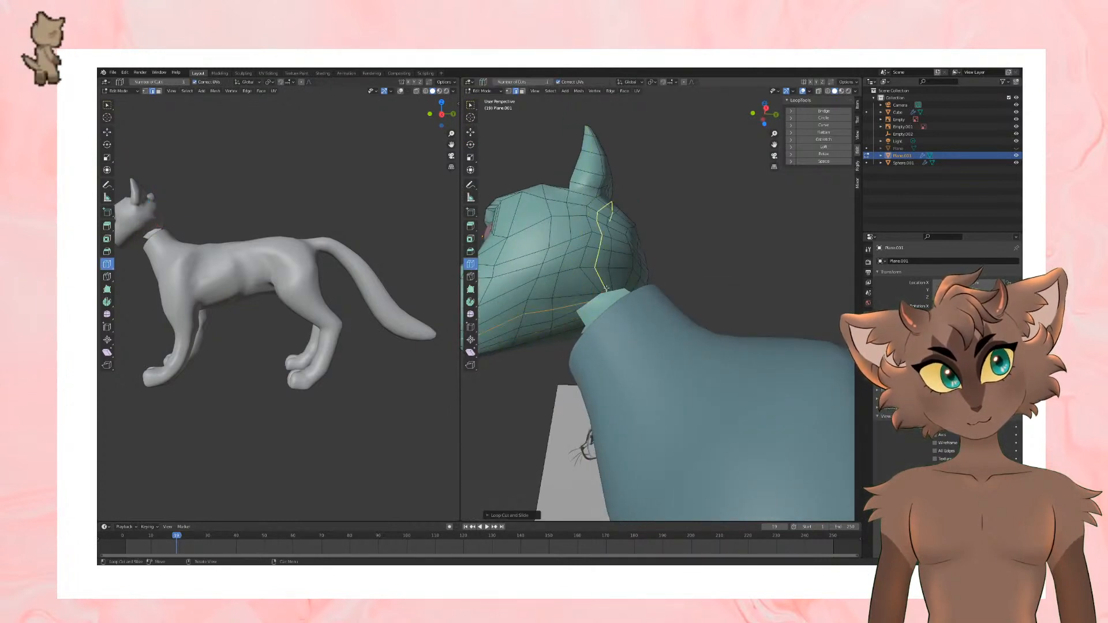
{"action": "left_click", "coordinate": [470, 132]}
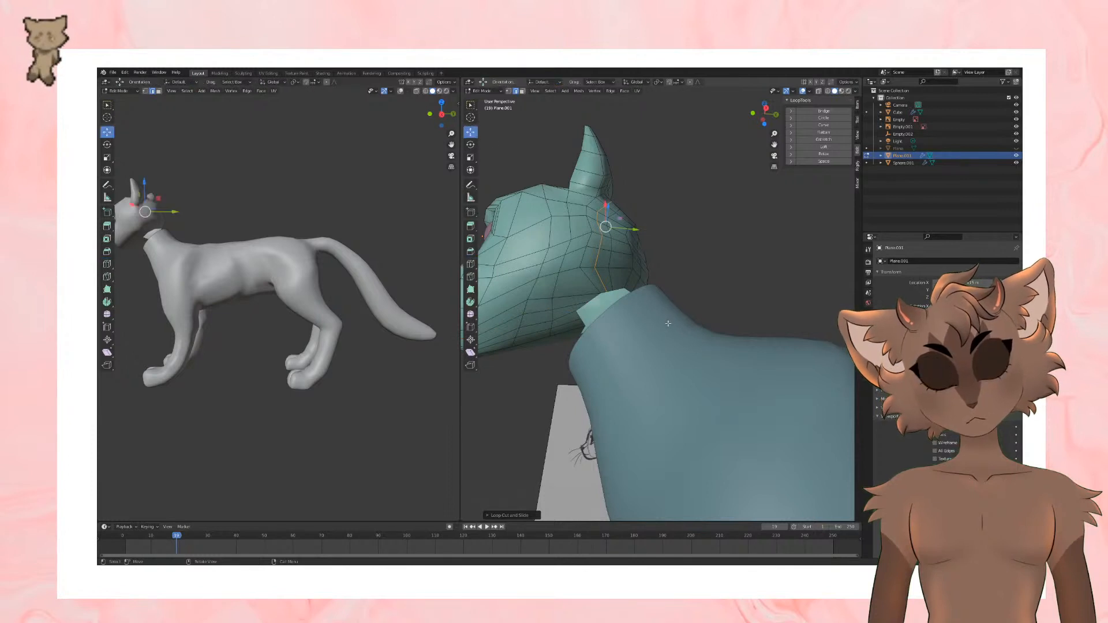
{"action": "left_click", "coordinate": [580, 317], "text": "alt"}
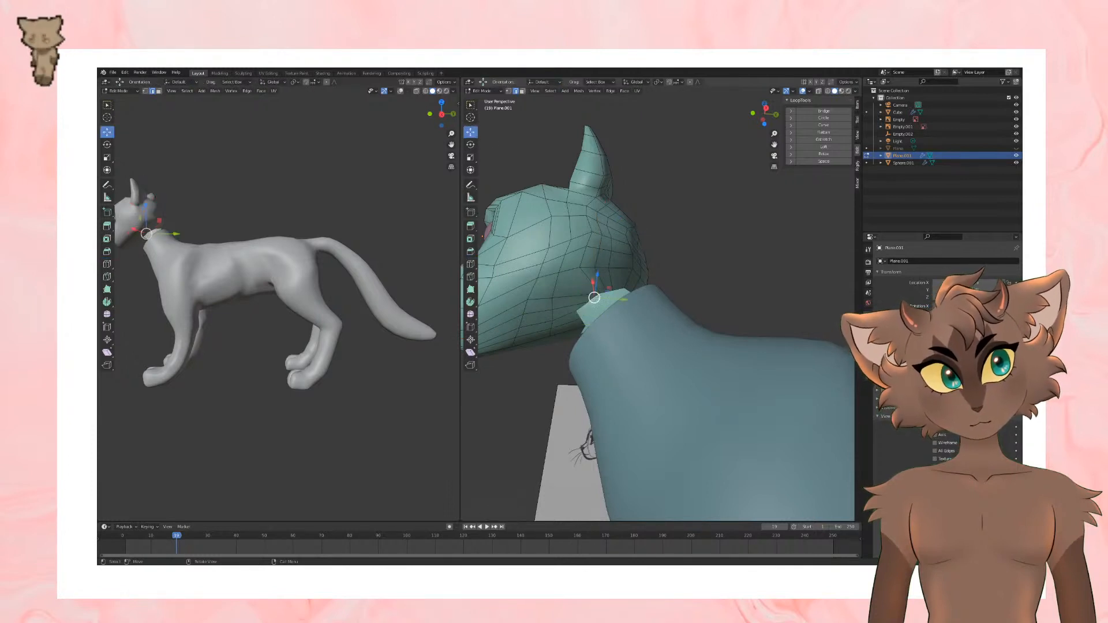
Step: Try to join the head and body into a single object
{"action": "middle_click_drag", "start_coordinate": [617, 290], "coordinate": [608, 348]}
{"action": "middle_click_drag", "start_coordinate": [567, 392], "coordinate": [722, 398]}
{"action": "key", "text": "Tab"}
{"action": "scroll", "coordinate": [704, 352], "scroll_direction": "up", "scroll_amount": 2}
{"action": "middle_click_drag", "start_coordinate": [718, 346], "coordinate": [714, 354]}
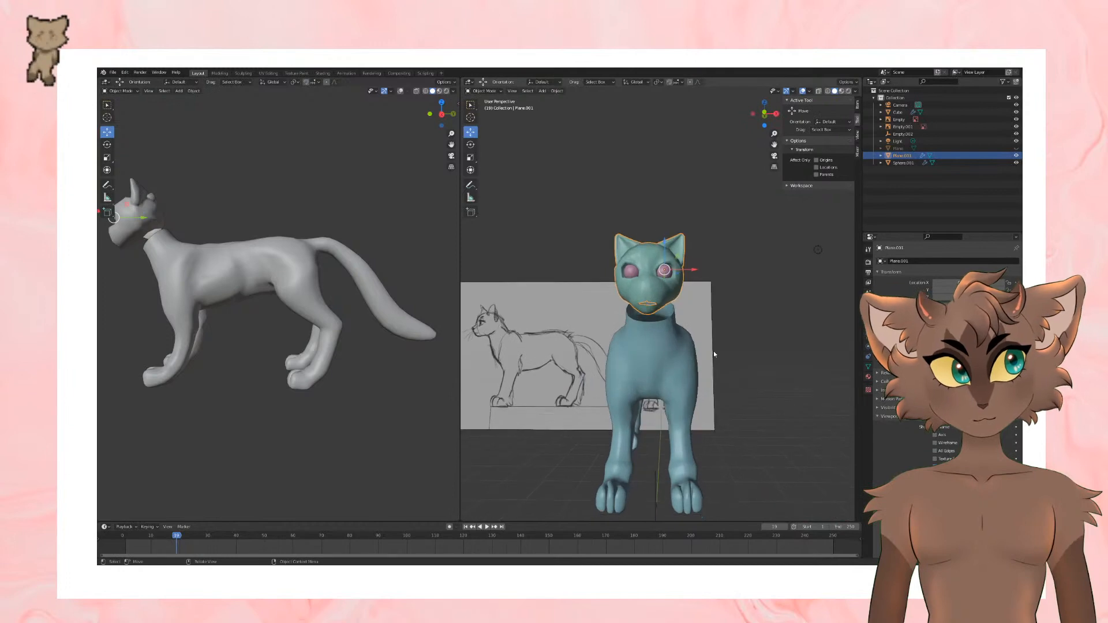
{"action": "left_click", "coordinate": [669, 353], "text": "shift"}
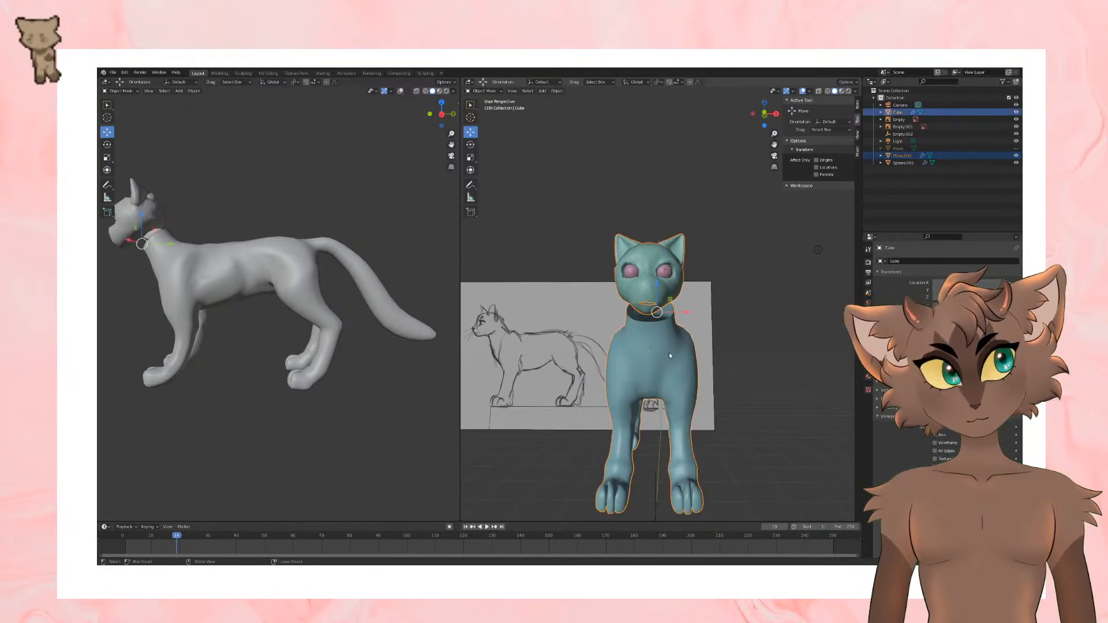
{"action": "key", "text": "ctrl+j"}
{"action": "middle_click_drag", "start_coordinate": [670, 353], "coordinate": [624, 212]}
{"action": "scroll", "coordinate": [678, 257], "scroll_direction": "up", "scroll_amount": 3}
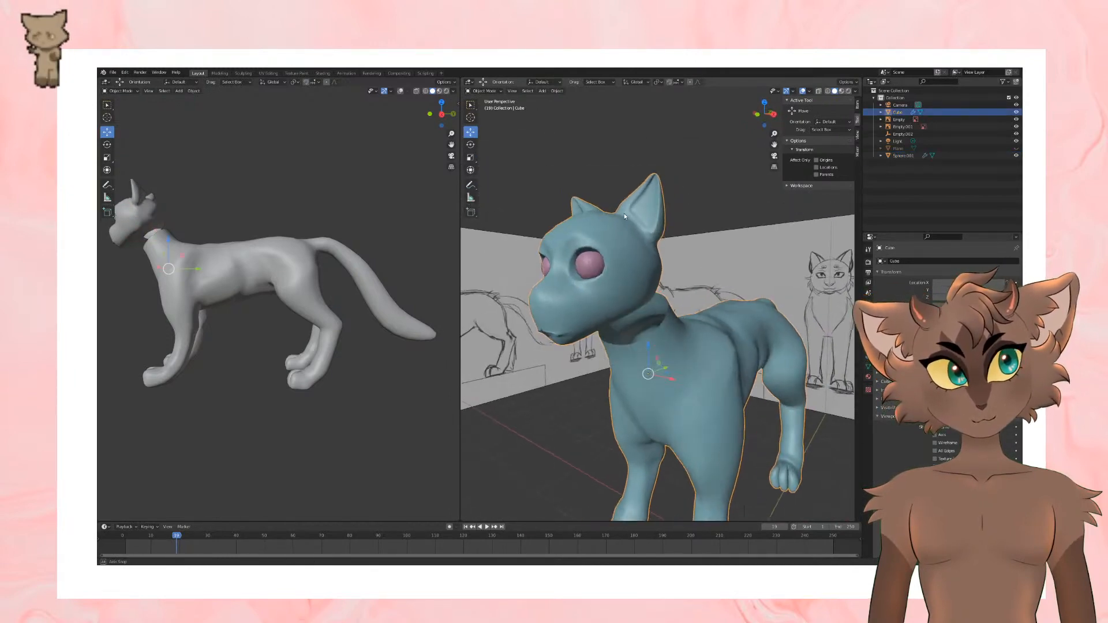
{"action": "middle_click_drag", "start_coordinate": [657, 335], "coordinate": [704, 319]}
{"action": "scroll", "coordinate": [694, 315], "scroll_direction": "up", "scroll_amount": 2}
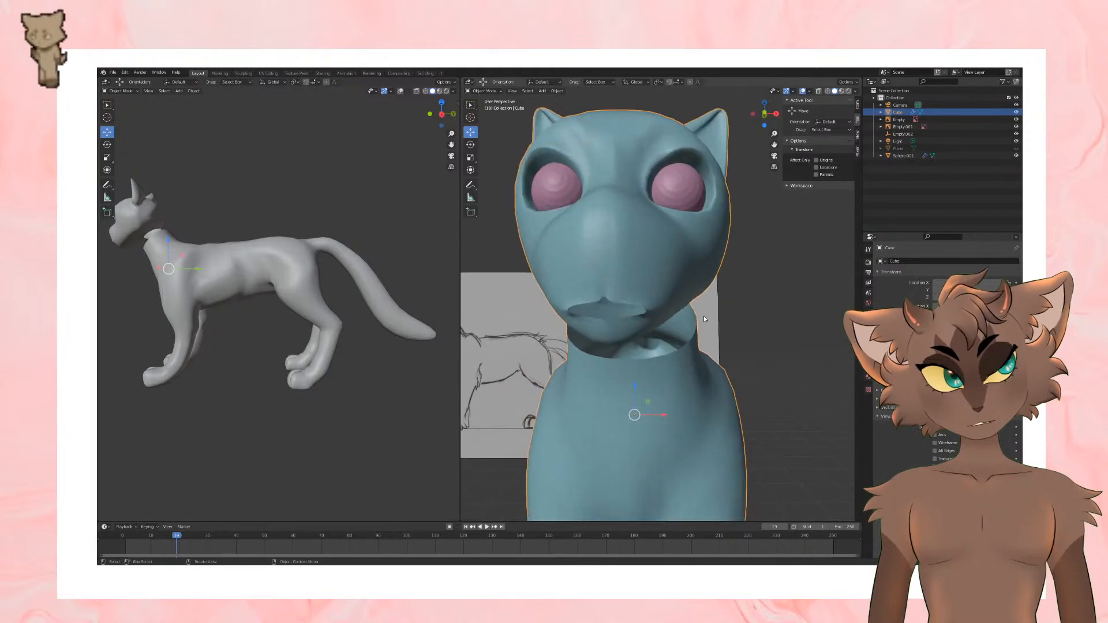
{"action": "key", "text": "ctrl+z"}
Step: Extrude the edges of the head's mouth opening inward and reposition the new edges
{"action": "left_click", "coordinate": [560, 209]}
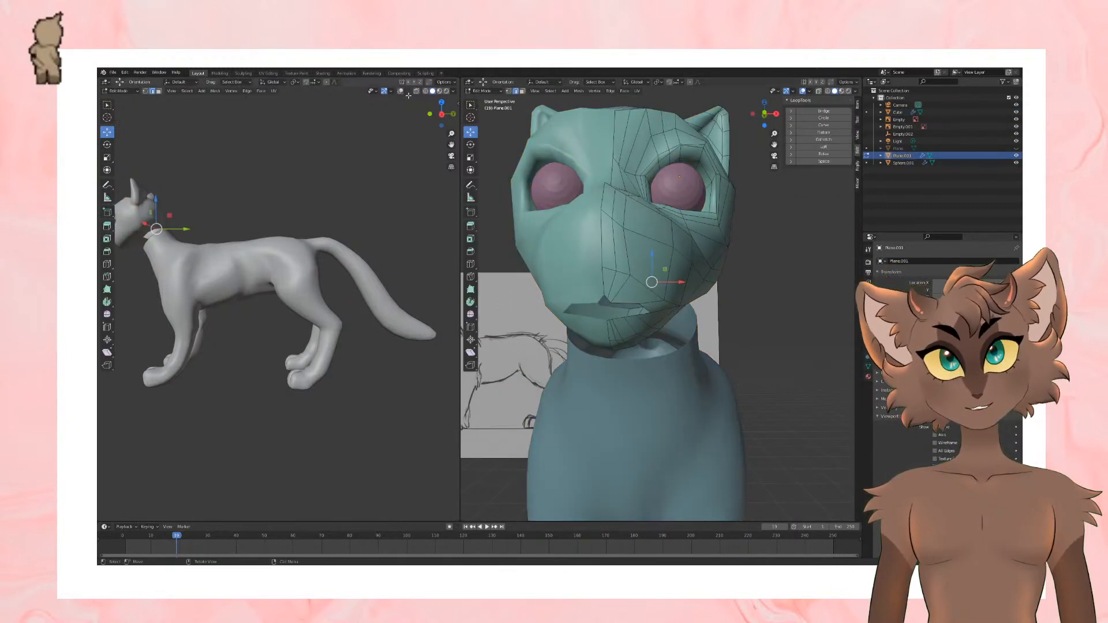
{"action": "scroll", "coordinate": [650, 277], "scroll_direction": "up", "scroll_amount": 2}
{"action": "left_click", "coordinate": [593, 314]}
{"action": "middle_click_drag", "start_coordinate": [641, 315], "coordinate": [701, 294]}
{"action": "key", "text": "e"}
{"action": "left_click", "coordinate": [603, 297]}
{"action": "mouse_move", "coordinate": [726, 296]}
{"action": "left_mouse_down"}
{"action": "mouse_move", "coordinate": [698, 283]}
{"action": "mouse_move", "coordinate": [711, 300]}
{"action": "left_mouse_up"}
{"action": "middle_click_drag", "start_coordinate": [687, 280], "coordinate": [668, 338]}
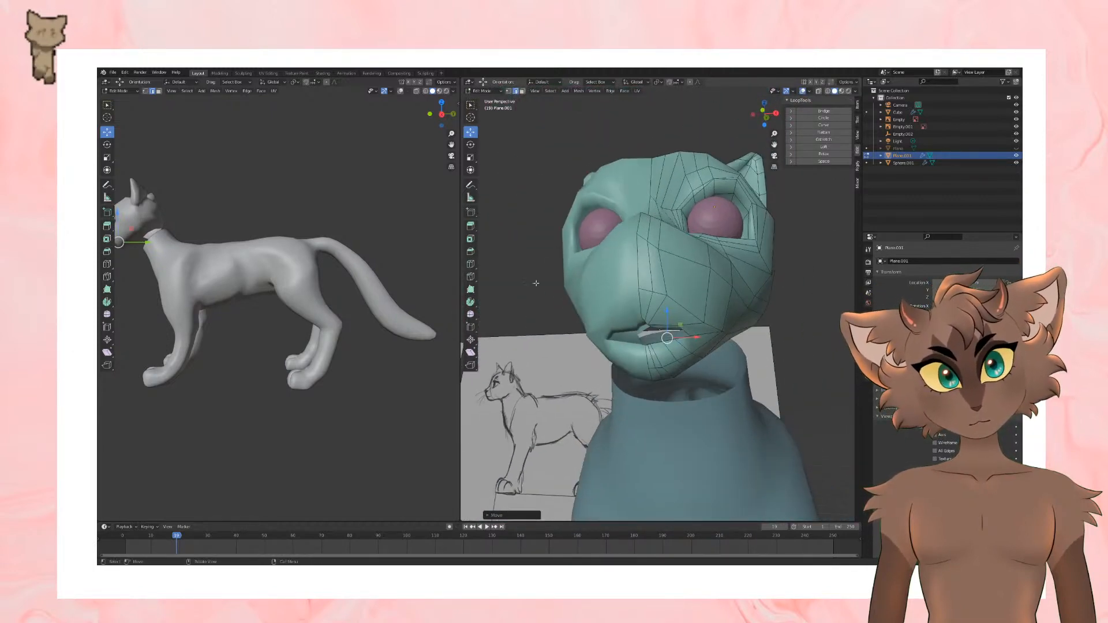
Step: Extrude the mouth edges a second time and adjust their position inside the mouth
{"action": "middle_click_drag", "start_coordinate": [536, 284], "coordinate": [559, 259]}
{"action": "key", "text": "e"}
{"action": "left_click", "coordinate": [513, 285]}
{"action": "left_click_drag", "start_coordinate": [690, 284], "coordinate": [706, 311]}
{"action": "middle_click_drag", "start_coordinate": [707, 312], "coordinate": [640, 332]}
{"action": "left_click_drag", "start_coordinate": [535, 388], "coordinate": [557, 385]}
{"action": "middle_click_drag", "start_coordinate": [557, 385], "coordinate": [771, 358]}
Step: Scale the selected inner mouth edges along the vertical axis
{"action": "left_click", "coordinate": [700, 328]}
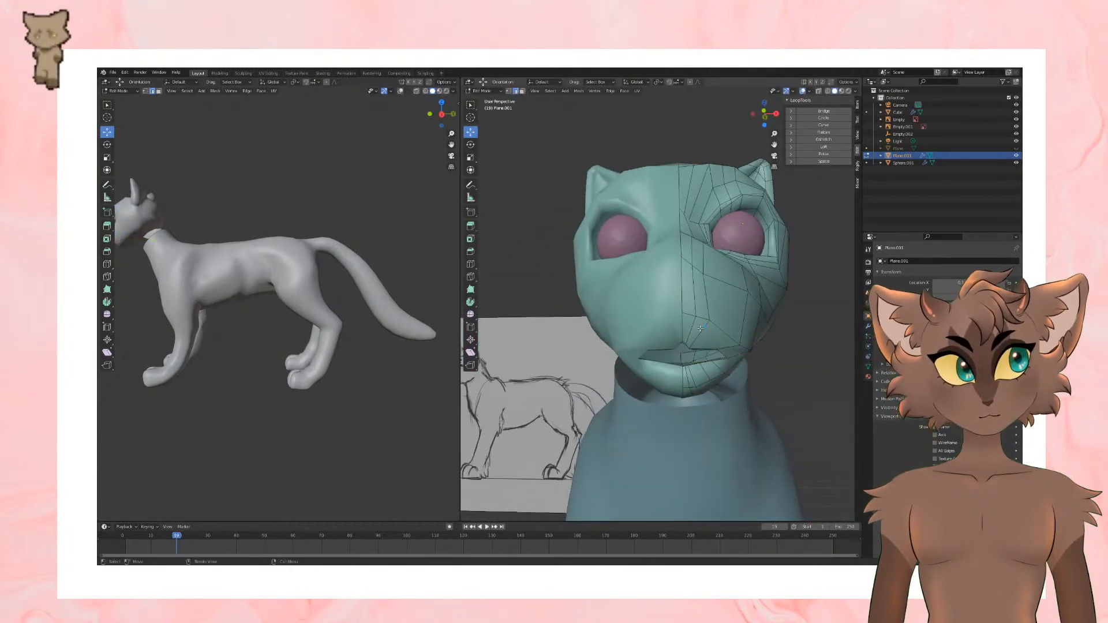
{"action": "left_click", "coordinate": [470, 159]}
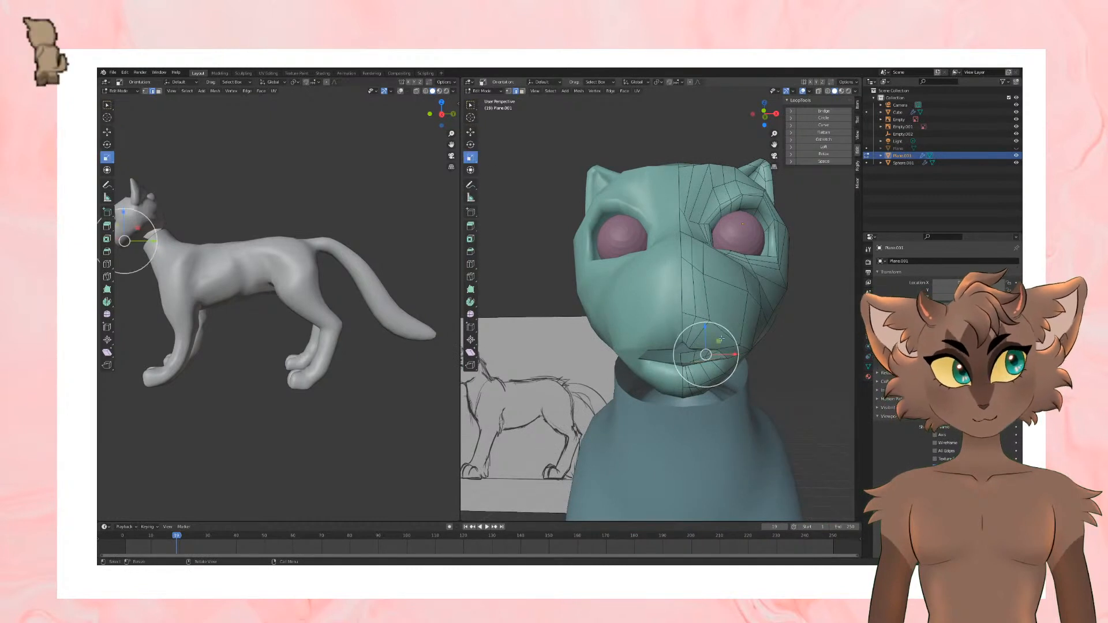
{"action": "left_click_drag", "start_coordinate": [704, 327], "coordinate": [704, 317]}
{"action": "left_click", "coordinate": [475, 133]}
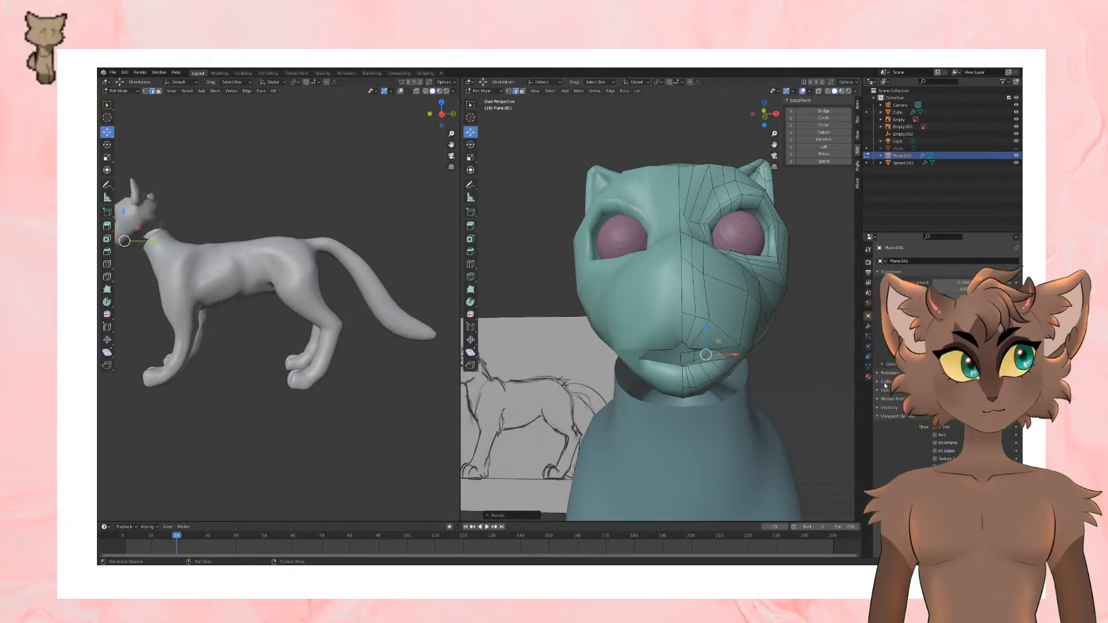
Step: Extrude the inner mouth edges deeper into the head, then move and scale the new edges
{"action": "middle_click_drag", "start_coordinate": [773, 381], "coordinate": [664, 393]}
{"action": "scroll", "coordinate": [727, 399], "scroll_direction": "up", "scroll_amount": 5}
{"action": "key", "text": "e"}
{"action": "left_click", "coordinate": [720, 364]}
{"action": "key", "text": "g"}
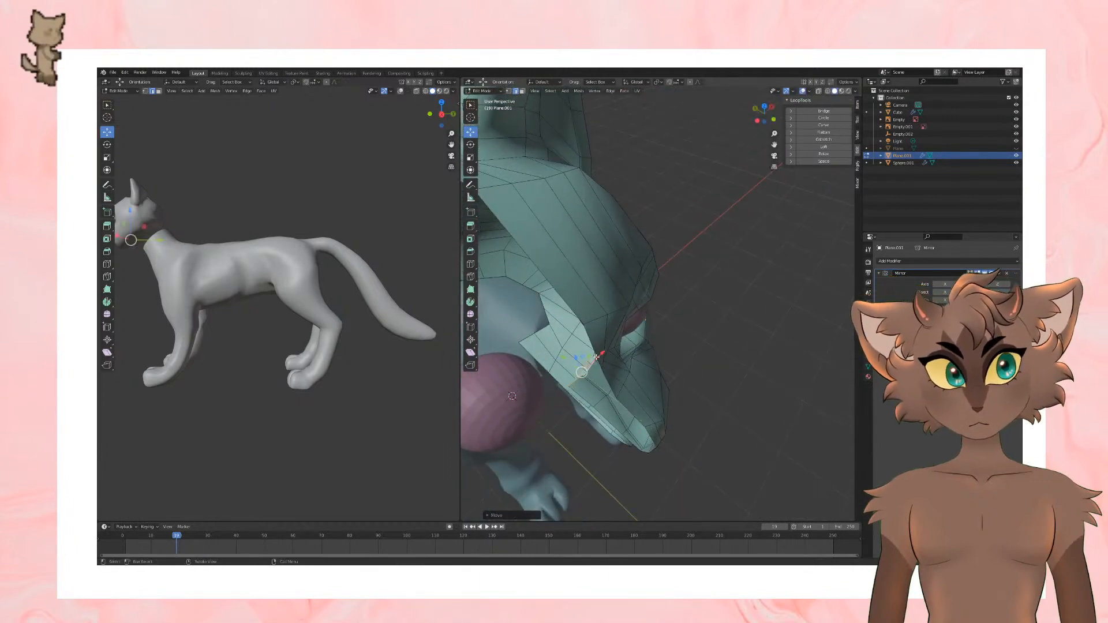
{"action": "left_click_drag", "start_coordinate": [601, 353], "coordinate": [603, 351]}
{"action": "key", "text": "s"}
{"action": "left_click", "coordinate": [685, 362]}
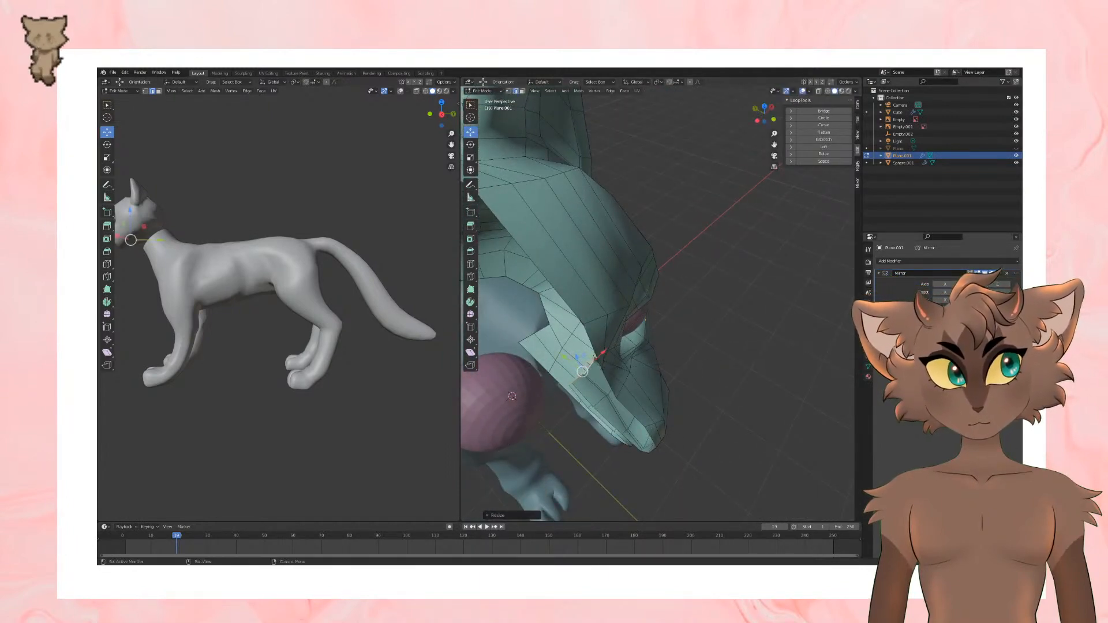
Step: Enable the Mirror modifier's X axis and shift the inner mouth edges sideways and downward
{"action": "left_click", "coordinate": [944, 284]}
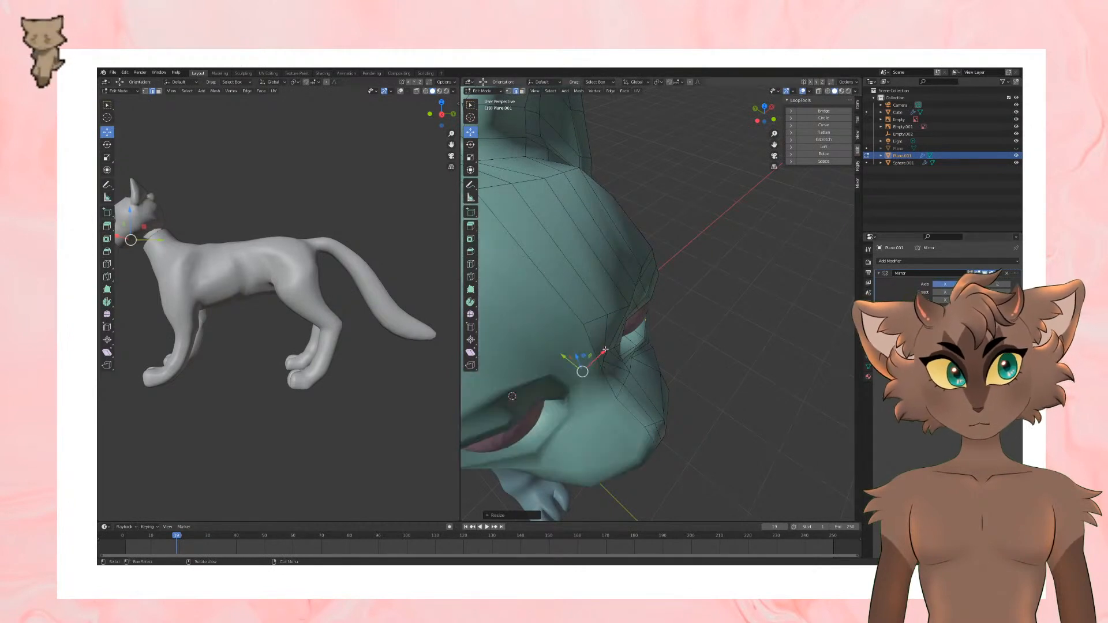
{"action": "left_click_drag", "start_coordinate": [606, 349], "coordinate": [601, 353]}
{"action": "middle_click_drag", "start_coordinate": [601, 353], "coordinate": [622, 315]}
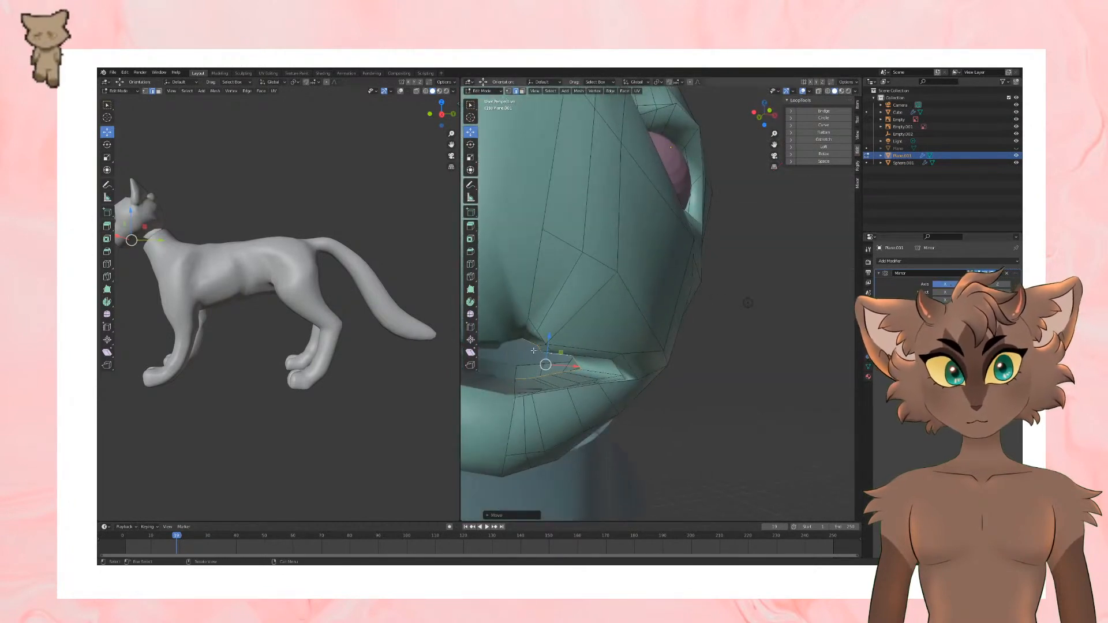
{"action": "left_click_drag", "start_coordinate": [549, 336], "coordinate": [547, 351]}
{"action": "middle_click_drag", "start_coordinate": [651, 402], "coordinate": [669, 378]}
Step: Extrude the inner mouth edges once more, lower them, and check the mouth shape in Object Mode
{"action": "key", "text": "e"}
{"action": "left_click", "coordinate": [760, 394]}
{"action": "scroll", "coordinate": [664, 388], "scroll_direction": "down", "scroll_amount": 4}
{"action": "left_click_drag", "start_coordinate": [630, 343], "coordinate": [627, 365]}
{"action": "scroll", "coordinate": [707, 375], "scroll_direction": "down", "scroll_amount": 2}
{"action": "middle_click_drag", "start_coordinate": [707, 375], "coordinate": [755, 376]}
{"action": "key", "text": "Tab"}
{"action": "scroll", "coordinate": [733, 373], "scroll_direction": "down", "scroll_amount": 3}
{"action": "key", "text": "Tab"}
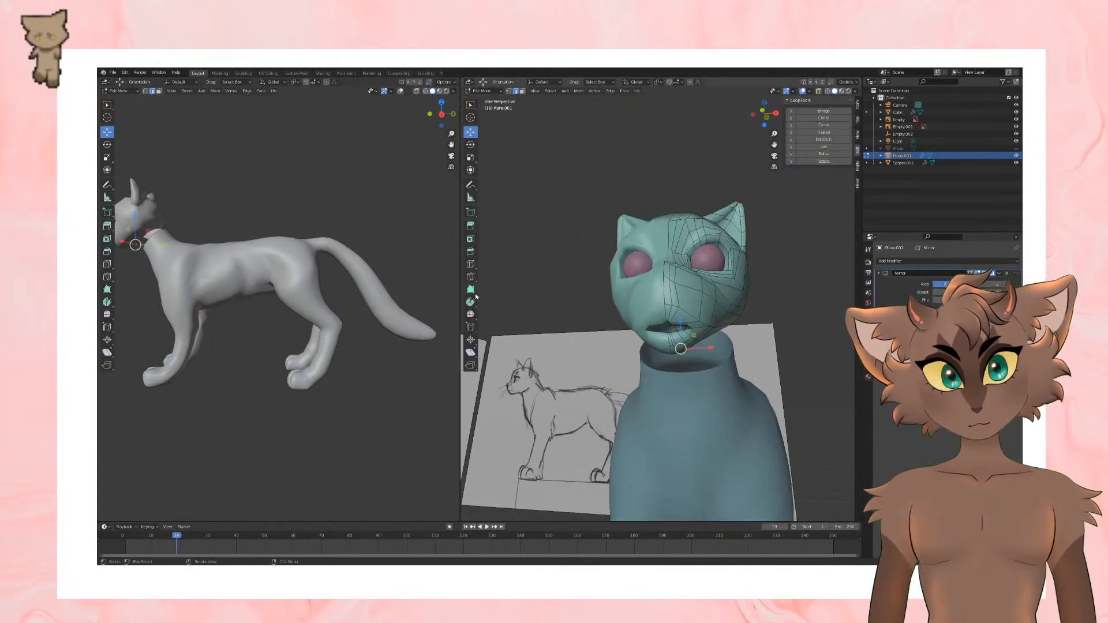
Step: Try to add a loop cut across the muzzle above the mouth
{"action": "left_click", "coordinate": [470, 264]}
{"action": "scroll", "coordinate": [690, 335], "scroll_direction": "up", "scroll_amount": 2}
{"action": "left_click", "coordinate": [694, 325]}
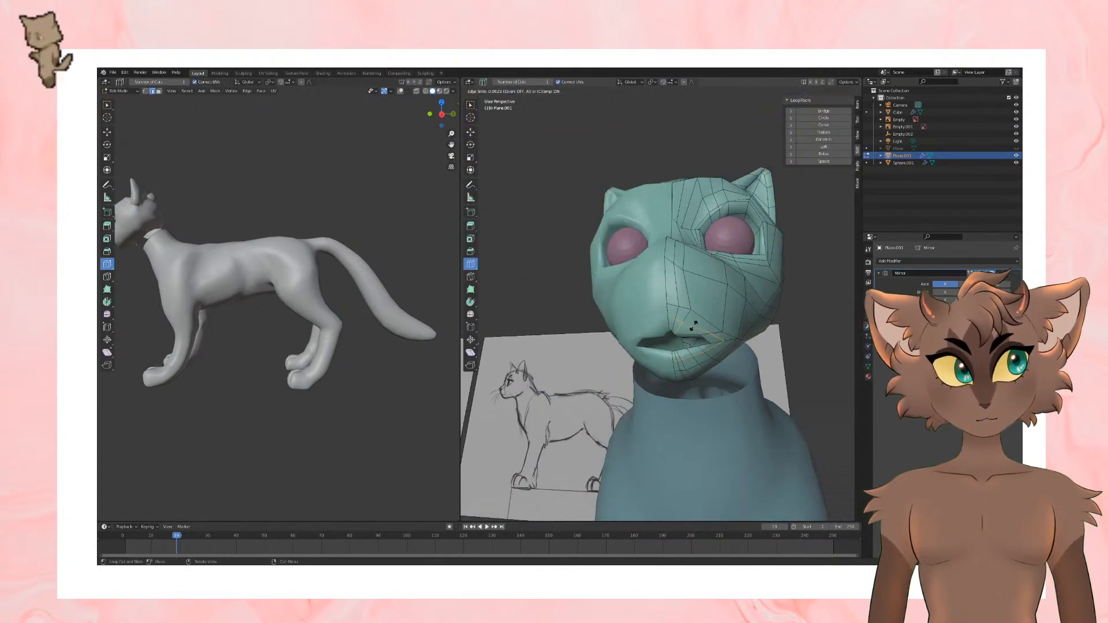
{"action": "mouse_move", "coordinate": [693, 339]}
{"action": "middle_mouse_down"}
{"action": "mouse_move", "coordinate": [705, 313]}
{"action": "mouse_move", "coordinate": [686, 364]}
{"action": "mouse_move", "coordinate": [657, 364]}
{"action": "mouse_move", "coordinate": [757, 361]}
{"action": "mouse_move", "coordinate": [724, 359]}
{"action": "middle_mouse_up"}
{"action": "key", "text": "ctrl+z"}
Step: Leave editing of the head mesh, save the file, and select only the head object
{"action": "scroll", "coordinate": [752, 337], "scroll_direction": "down", "scroll_amount": 2}
{"action": "key", "text": "Tab"}
{"action": "key", "text": "ctrl+s"}
{"action": "left_click", "coordinate": [723, 355], "text": "shift"}
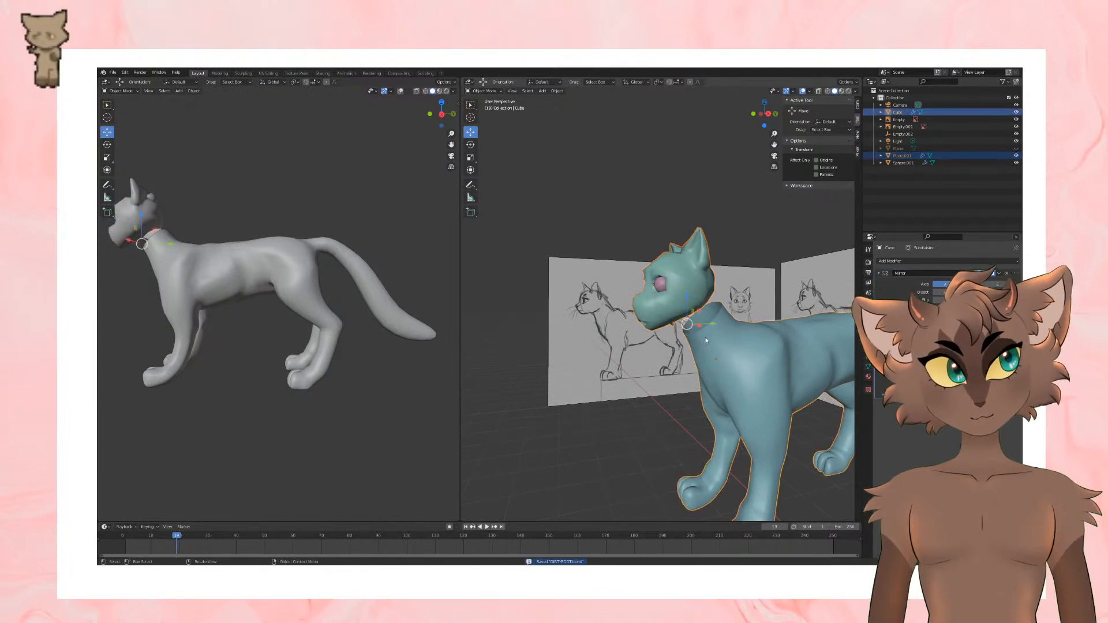
{"action": "middle_click_drag", "start_coordinate": [744, 352], "coordinate": [767, 327]}
{"action": "left_click", "coordinate": [771, 325]}
{"action": "left_click", "coordinate": [692, 304]}
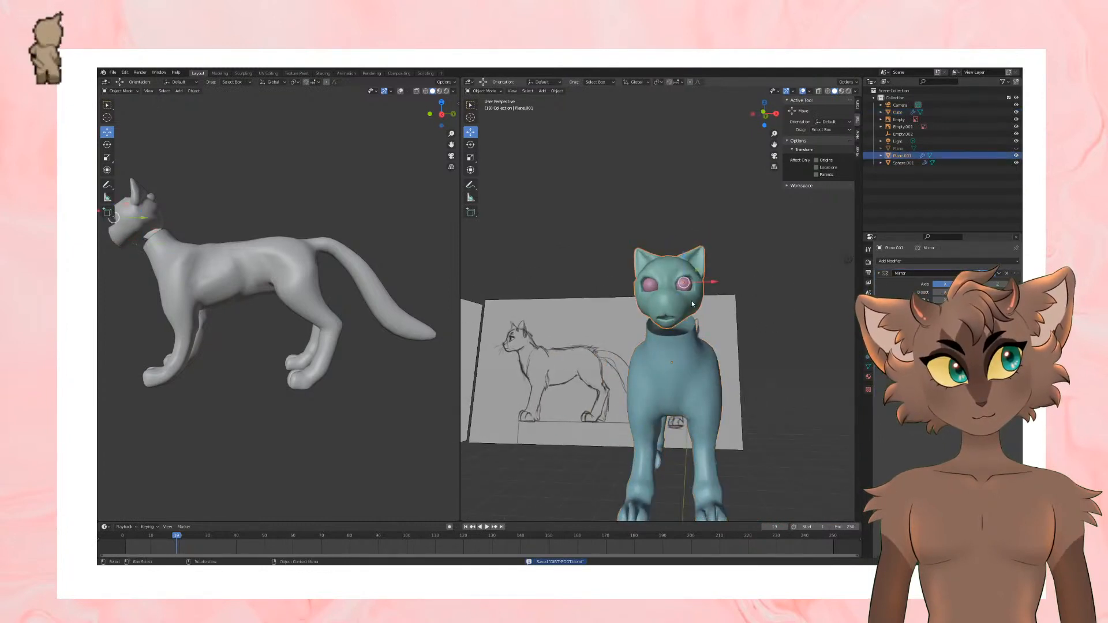
Step: Add the cat's body to the selection and join the head and body into one object
{"action": "left_click", "coordinate": [701, 372], "text": "shift"}
{"action": "key", "text": "ctrl+j"}
{"action": "scroll", "coordinate": [740, 336], "scroll_direction": "up", "scroll_amount": 2}
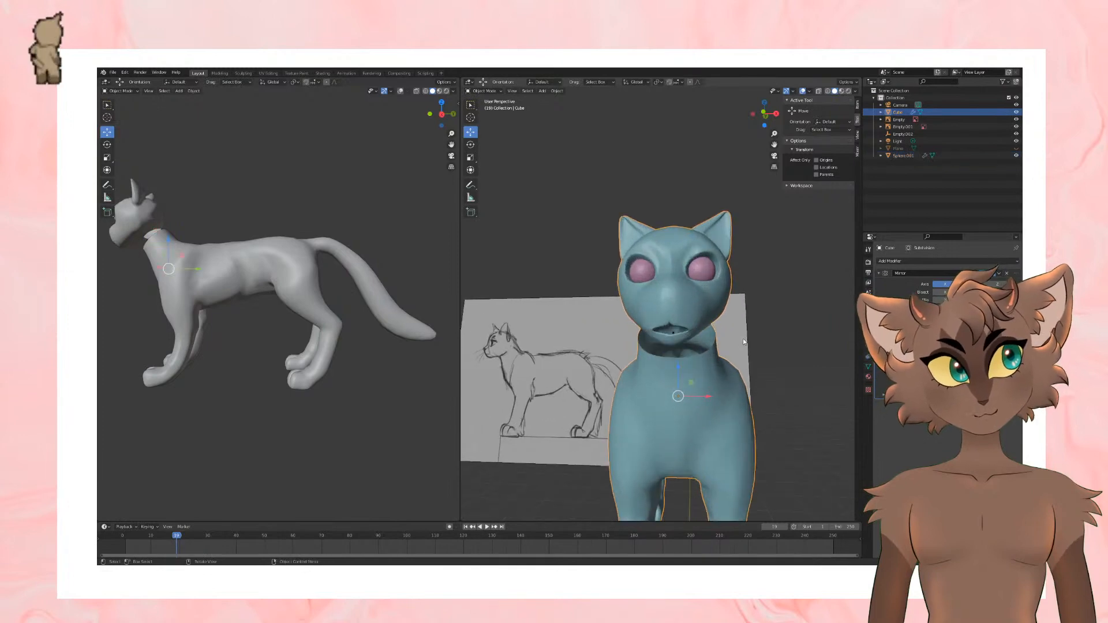
{"action": "scroll", "coordinate": [743, 339], "scroll_direction": "up", "scroll_amount": 1}
{"action": "middle_click_drag", "start_coordinate": [743, 340], "coordinate": [747, 347]}
{"action": "scroll", "coordinate": [744, 348], "scroll_direction": "up", "scroll_amount": 1}
Step: Edit the joined mesh and move an upper inner mouth edge toward the mirror centreline
{"action": "left_click", "coordinate": [718, 355]}
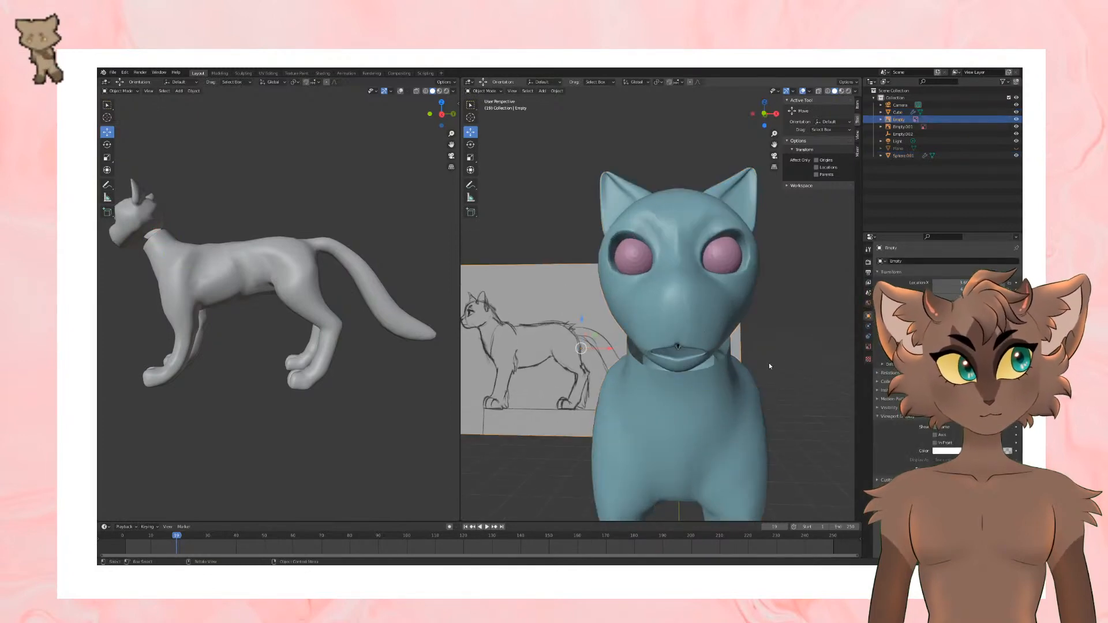
{"action": "left_click", "coordinate": [694, 436]}
{"action": "key", "text": "Tab"}
{"action": "scroll", "coordinate": [751, 325], "scroll_direction": "up", "scroll_amount": 5}
{"action": "left_click", "coordinate": [750, 324], "text": "alt"}
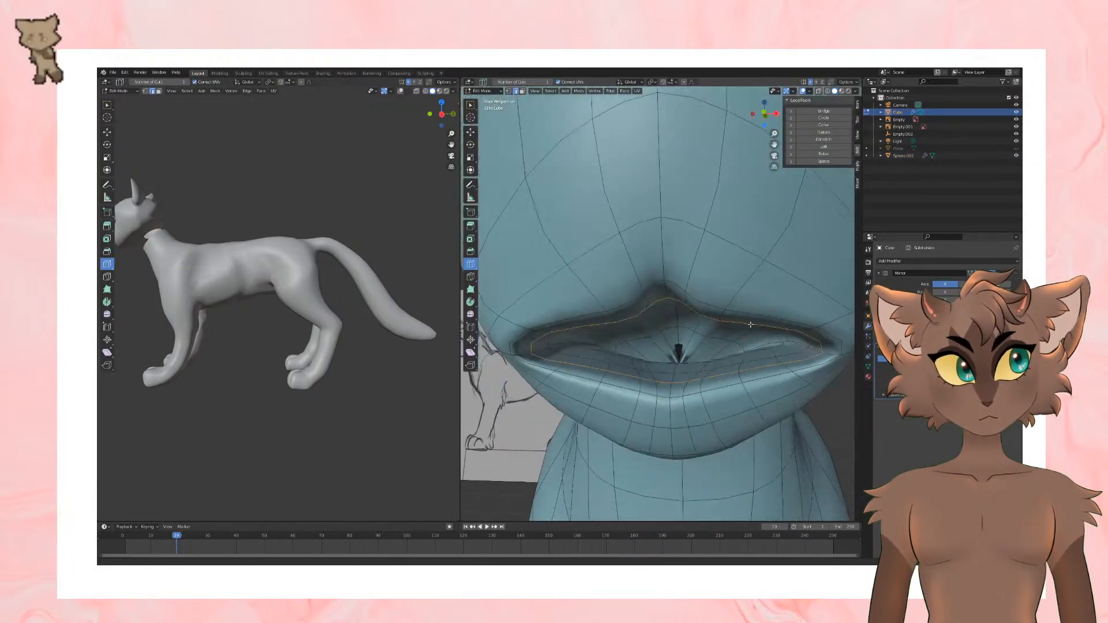
{"action": "scroll", "coordinate": [750, 324], "scroll_direction": "up", "scroll_amount": 3}
{"action": "middle_click_drag", "start_coordinate": [751, 324], "coordinate": [742, 321]}
{"action": "left_click", "coordinate": [471, 132]}
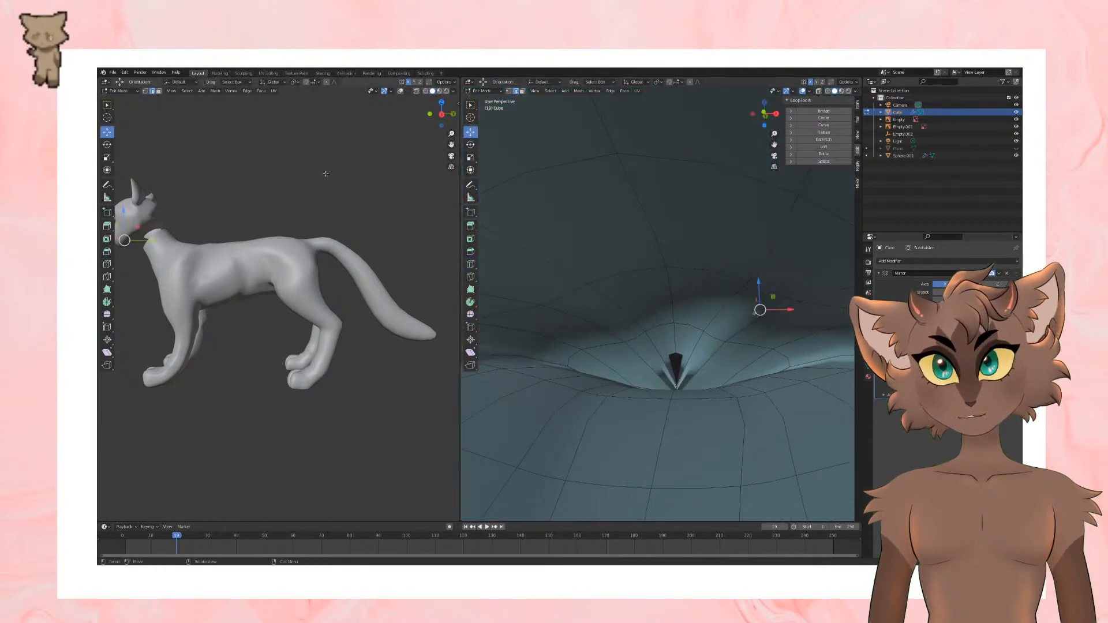
{"action": "key", "text": "g"}
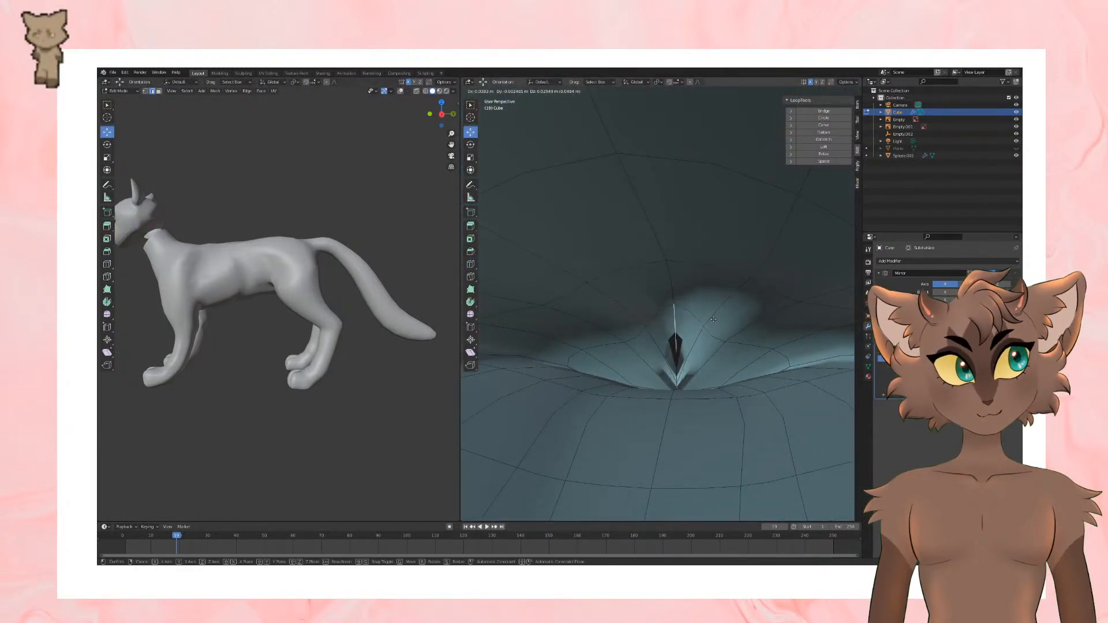
{"action": "left_click", "coordinate": [685, 351]}
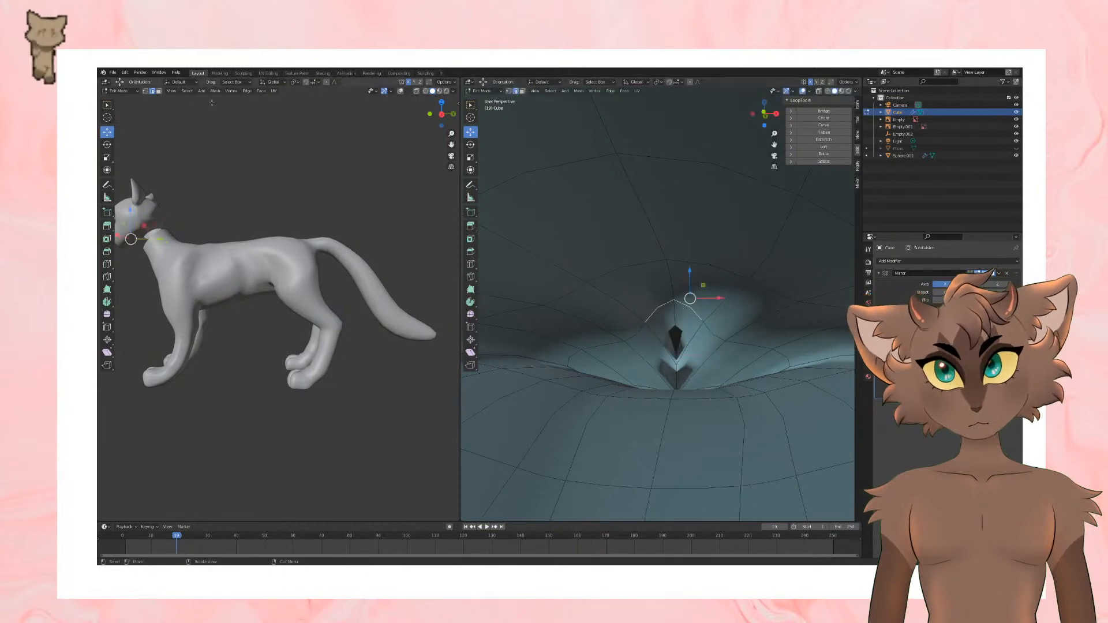
Step: Switch to vertex selection and raise the upper centre vertex of the gap at the back of the mouth
{"action": "left_click", "coordinate": [145, 91]}
{"action": "left_click", "coordinate": [675, 299]}
{"action": "key", "text": "g"}
{"action": "left_click", "coordinate": [675, 279]}
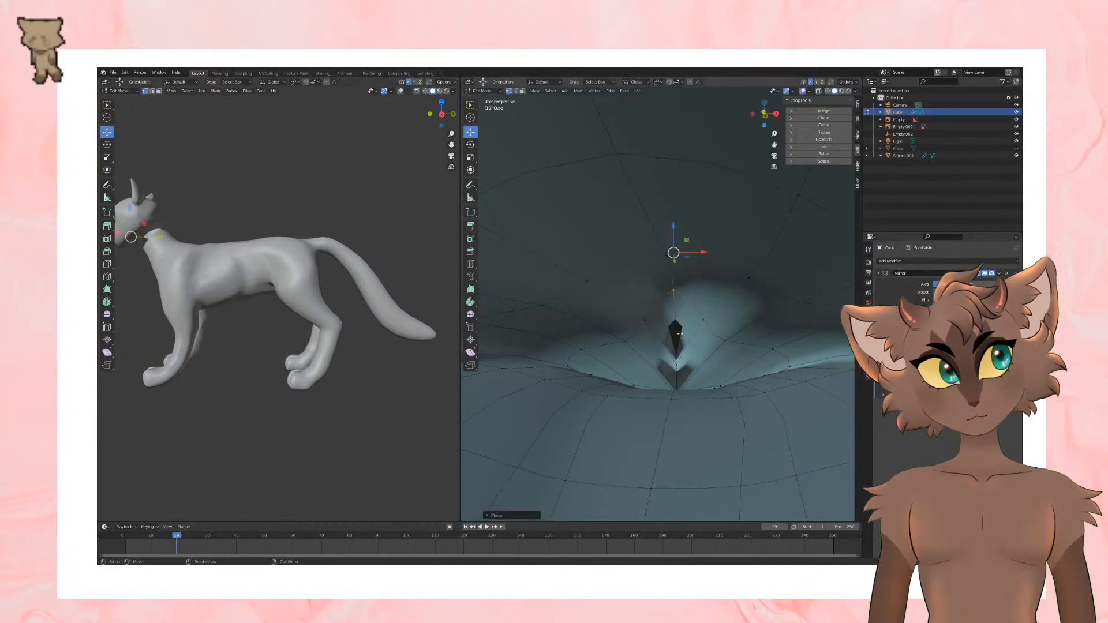
Step: Raise the lower centre vertex of the mouth gap and adjust its position along the X axis
{"action": "left_click", "coordinate": [678, 365]}
{"action": "key", "text": "g"}
{"action": "left_click", "coordinate": [680, 315]}
{"action": "middle_click_drag", "start_coordinate": [680, 315], "coordinate": [760, 338]}
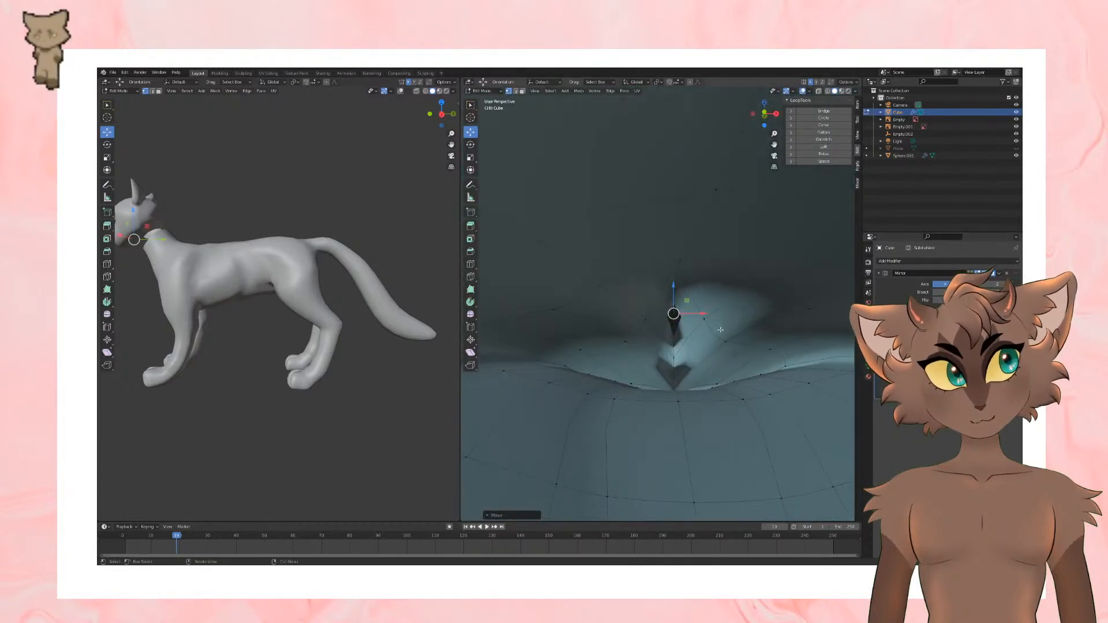
{"action": "key", "text": "g"}
{"action": "key", "text": "x"}
{"action": "left_click", "coordinate": [669, 317]}
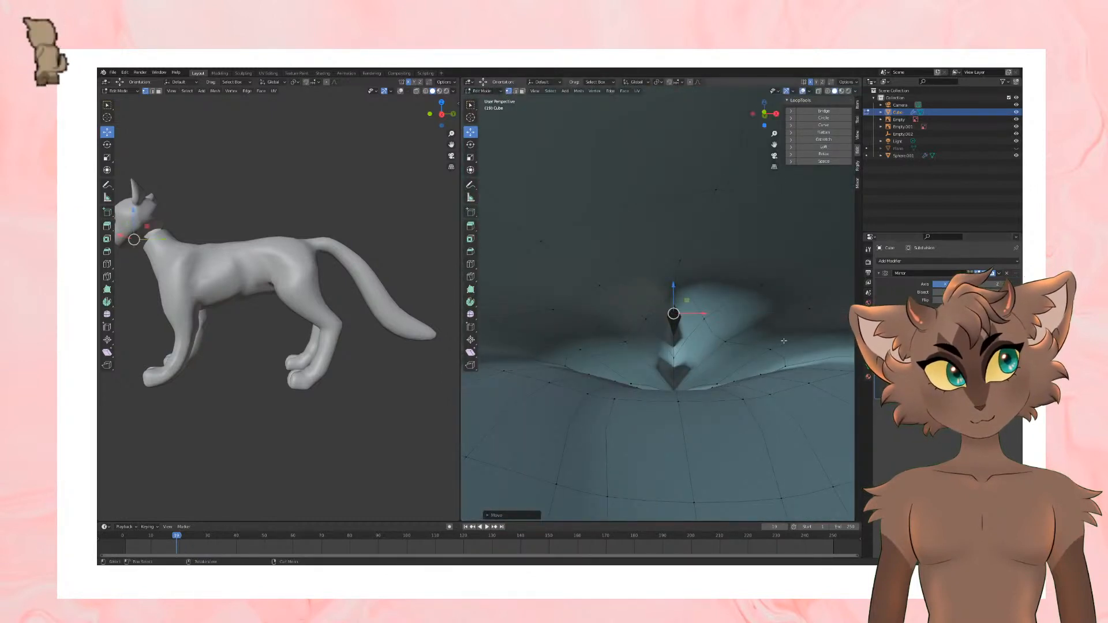
Step: Reposition the bottom centre vertices at the back of the mouth, checking the mouth pocket from outside
{"action": "left_click", "coordinate": [678, 397]}
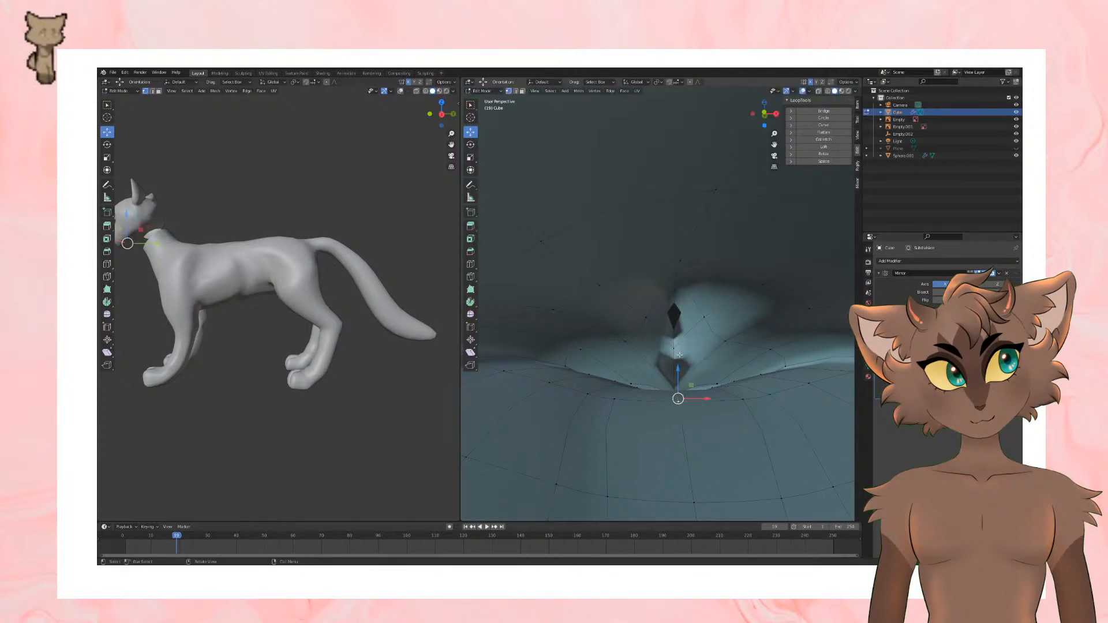
{"action": "middle_click_drag", "start_coordinate": [679, 355], "coordinate": [673, 429]}
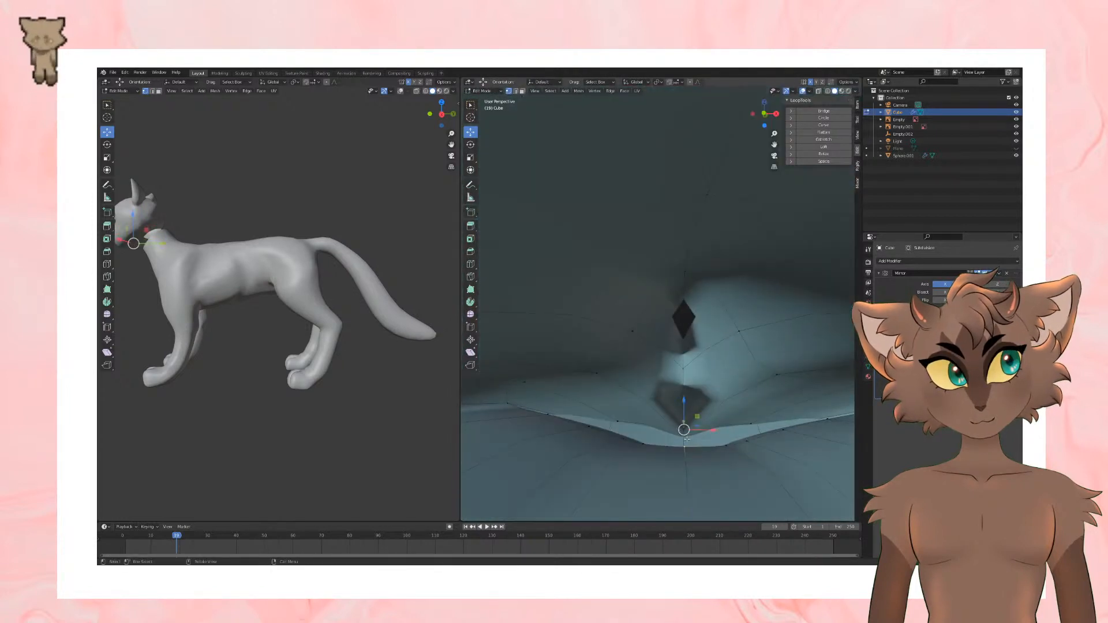
{"action": "left_click_drag", "start_coordinate": [685, 428], "coordinate": [685, 442]}
{"action": "middle_click_drag", "start_coordinate": [686, 437], "coordinate": [746, 426]}
{"action": "left_click_drag", "start_coordinate": [754, 435], "coordinate": [719, 379]}
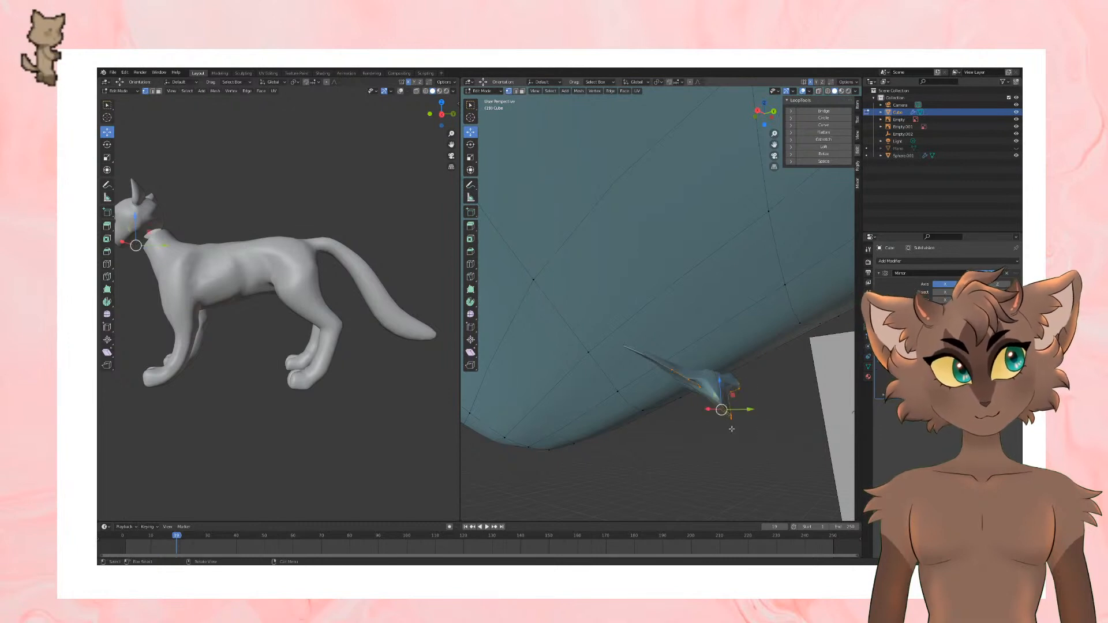
{"action": "middle_click_drag", "start_coordinate": [730, 428], "coordinate": [717, 436]}
{"action": "left_click_drag", "start_coordinate": [715, 430], "coordinate": [685, 361]}
{"action": "middle_click_drag", "start_coordinate": [685, 362], "coordinate": [758, 393]}
Step: Scale and lower the vertices at the back of the mouth floor, undoing the last change
{"action": "key", "text": "s"}
{"action": "left_click", "coordinate": [772, 385]}
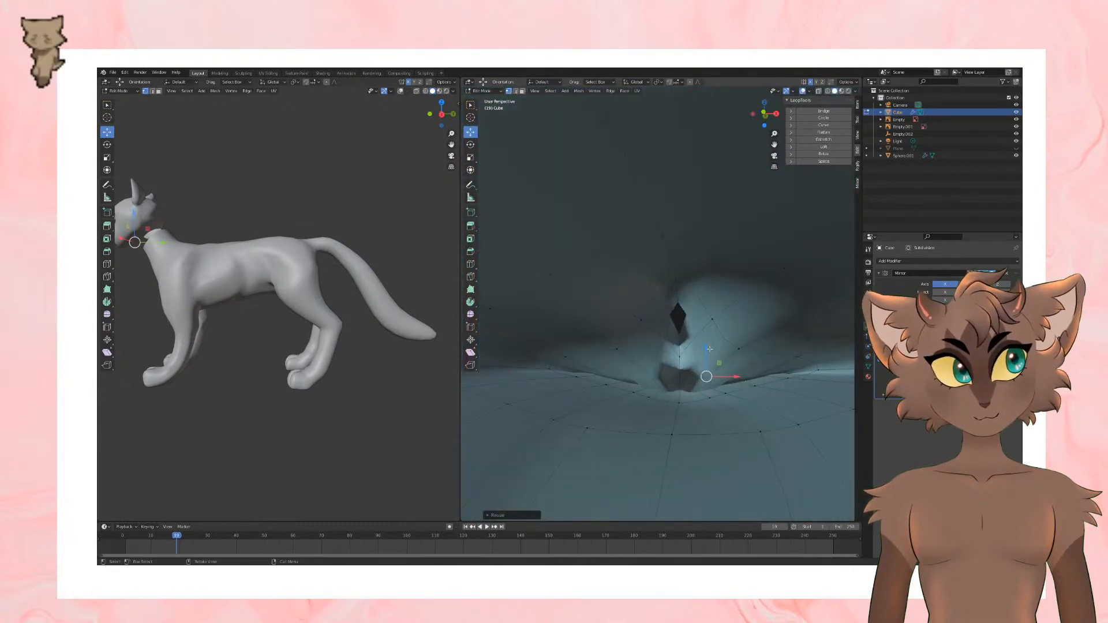
{"action": "left_click_drag", "start_coordinate": [709, 349], "coordinate": [713, 398]}
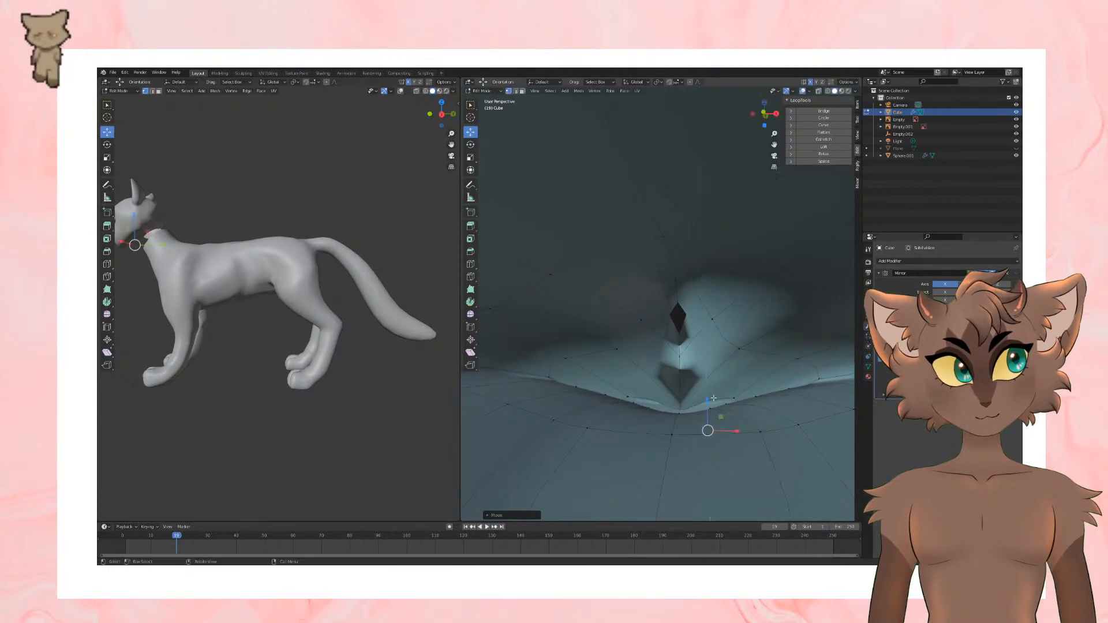
{"action": "middle_click_drag", "start_coordinate": [713, 398], "coordinate": [678, 323]}
{"action": "left_click", "coordinate": [683, 359], "text": "alt"}
{"action": "key", "text": "ctrl+z"}
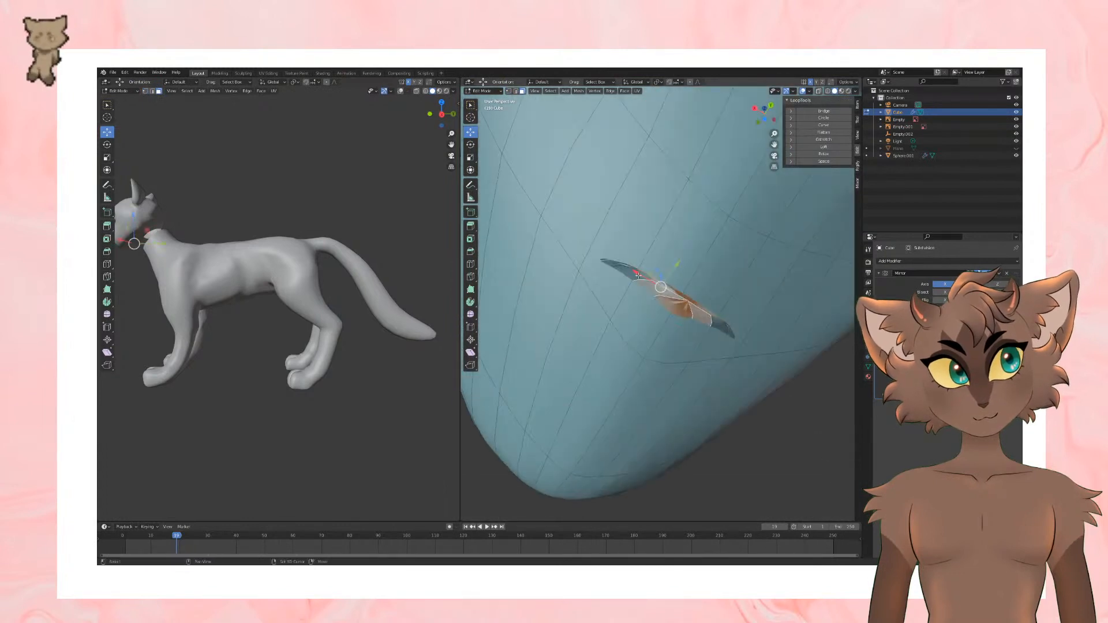
Step: Select the small faces at the back of the mouth and move them along the Z axis
{"action": "middle_click_drag", "start_coordinate": [638, 275], "coordinate": [724, 352]}
{"action": "left_click_drag", "start_coordinate": [741, 358], "coordinate": [756, 178]}
{"action": "middle_click_drag", "start_coordinate": [756, 179], "coordinate": [730, 193]}
{"action": "left_click_drag", "start_coordinate": [697, 200], "coordinate": [697, 266]}
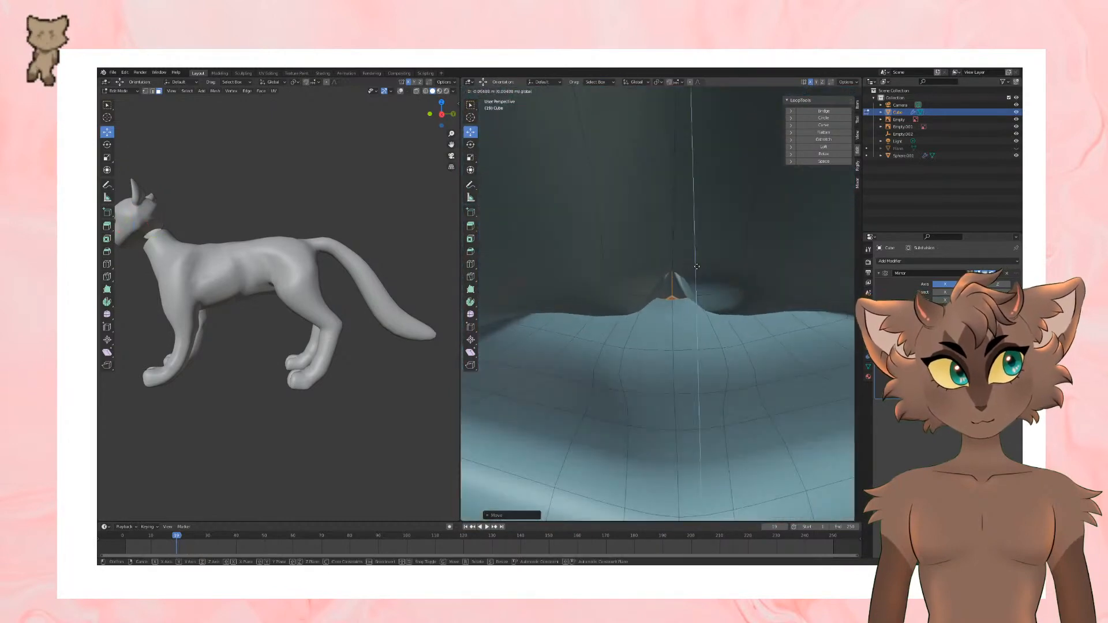
{"action": "left_click_drag", "start_coordinate": [691, 311], "coordinate": [692, 311]}
Step: Scale the selected back mouth faces and shift them along X toward the centreline
{"action": "key", "text": "s"}
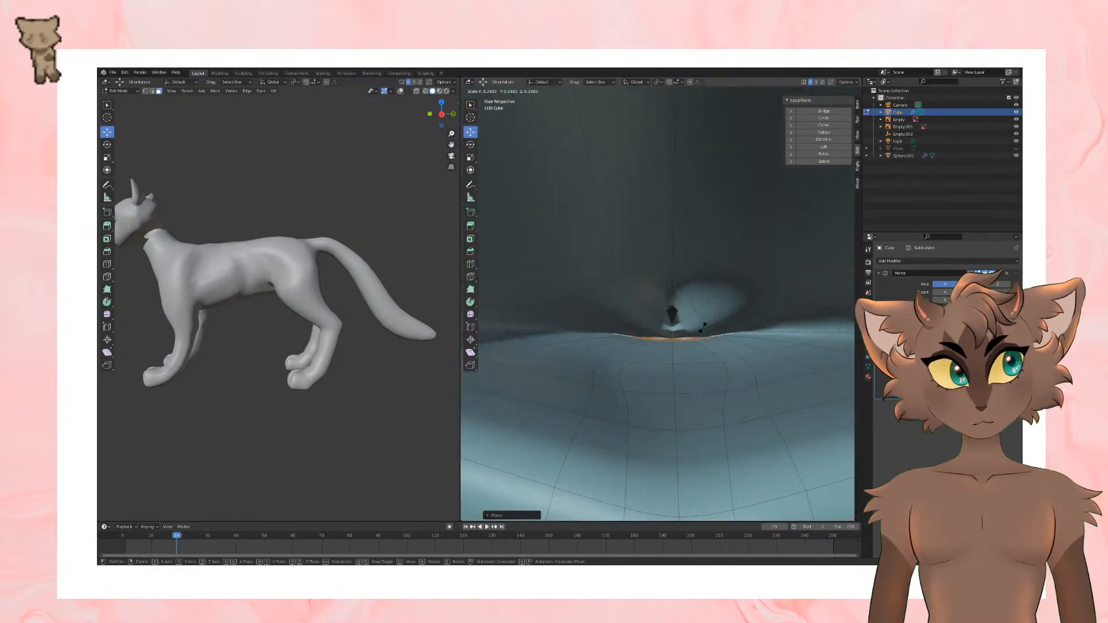
{"action": "left_click", "coordinate": [709, 323]}
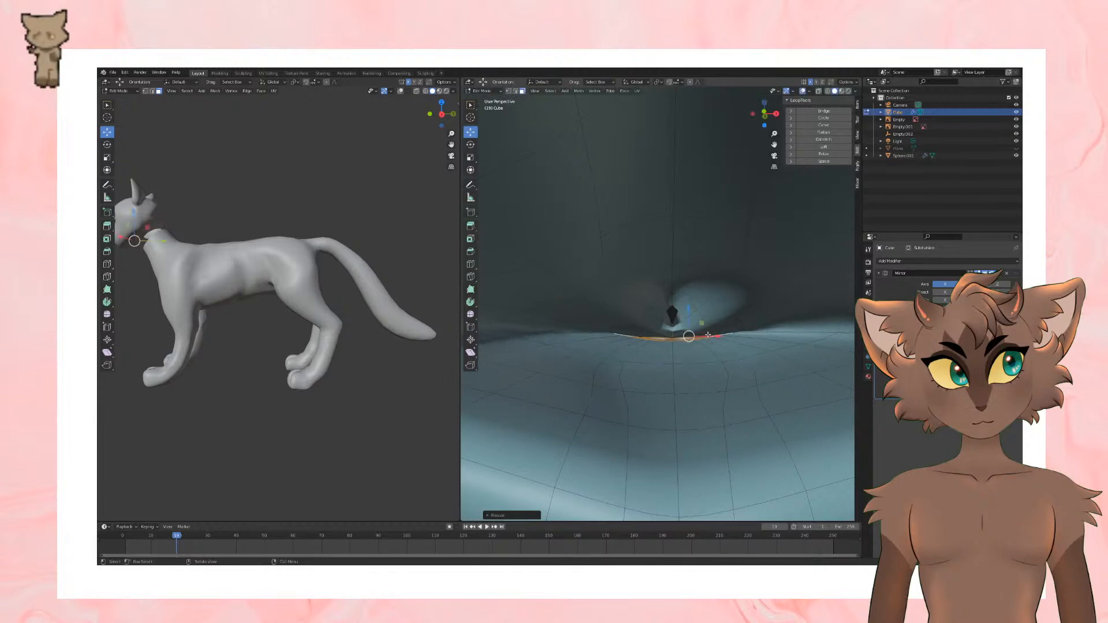
{"action": "key", "text": "g"}
{"action": "key", "text": "x"}
{"action": "left_click", "coordinate": [687, 338]}
{"action": "scroll", "coordinate": [688, 338], "scroll_direction": "down", "scroll_amount": 5}
{"action": "middle_click_drag", "start_coordinate": [687, 329], "coordinate": [698, 298]}
{"action": "scroll", "coordinate": [698, 297], "scroll_direction": "down", "scroll_amount": 4}
{"action": "scroll", "coordinate": [698, 297], "scroll_direction": "up", "scroll_amount": 8}
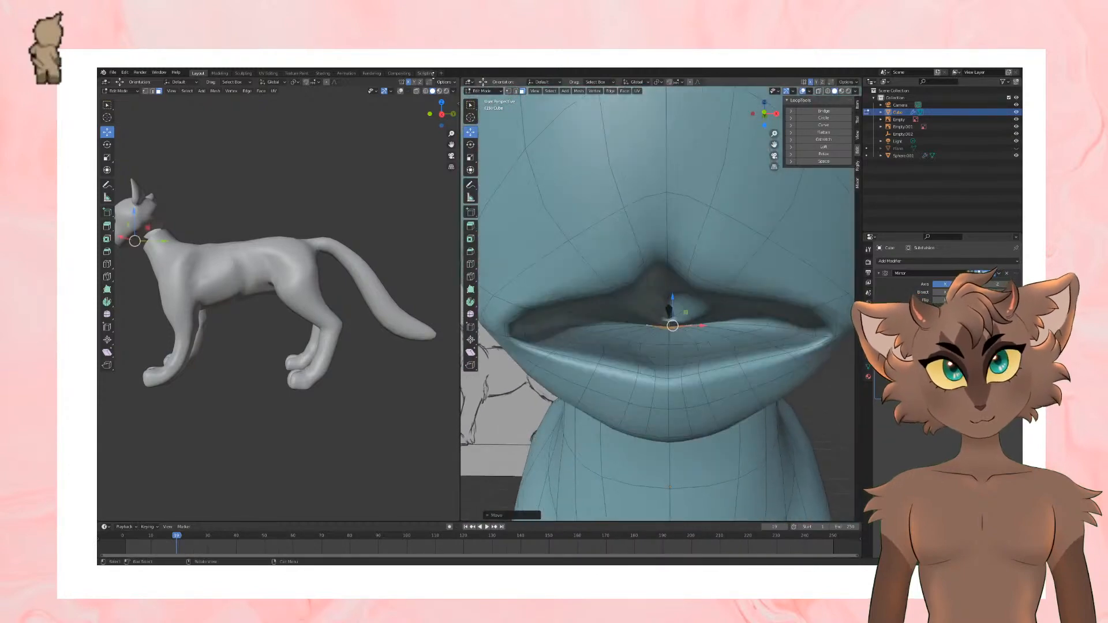
Step: Select the edges around the gap at the back of the mouth and scale them up
{"action": "left_click", "coordinate": [696, 313], "text": "alt"}
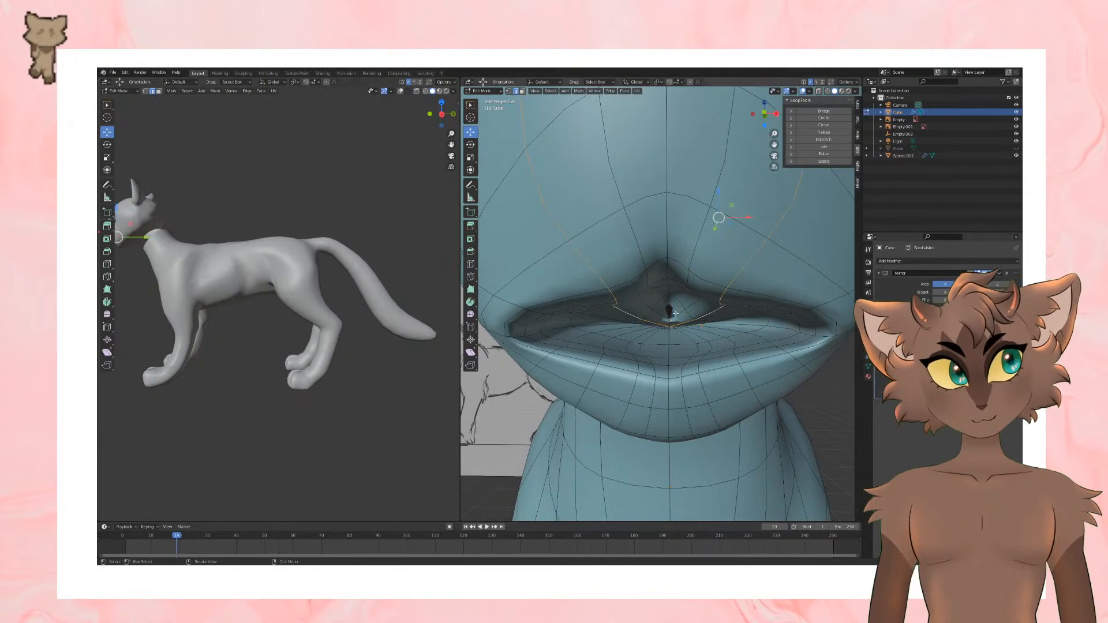
{"action": "left_click", "coordinate": [701, 321], "text": "alt"}
{"action": "key", "text": "s"}
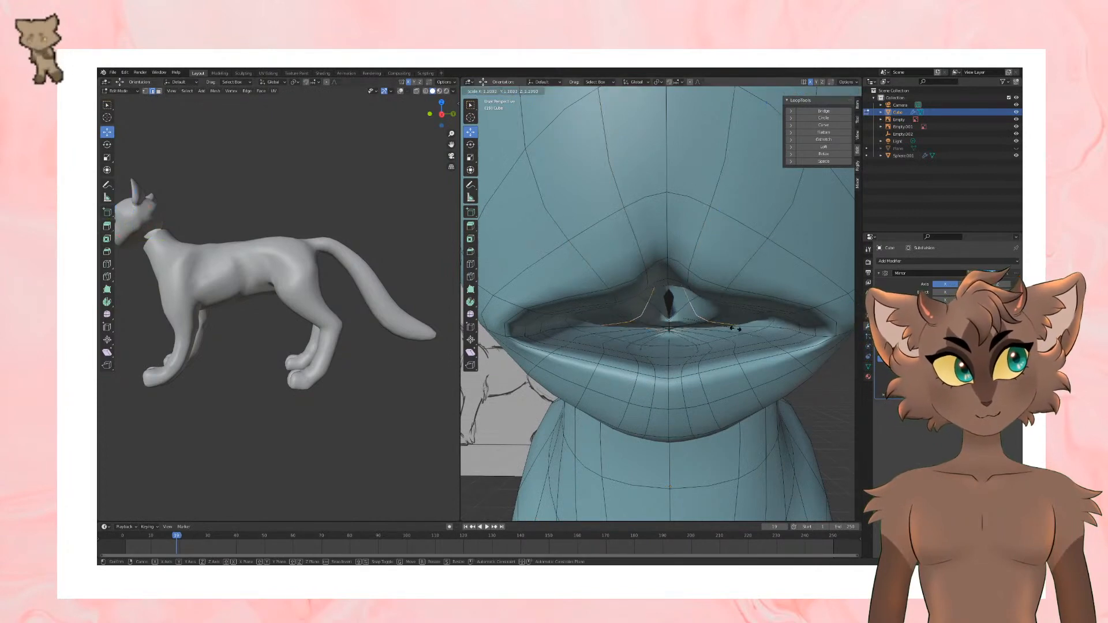
{"action": "left_click", "coordinate": [734, 326]}
{"action": "mouse_move", "coordinate": [735, 326]}
{"action": "middle_mouse_down"}
{"action": "mouse_move", "coordinate": [681, 314]}
{"action": "mouse_move", "coordinate": [725, 323]}
{"action": "mouse_move", "coordinate": [721, 303]}
{"action": "mouse_move", "coordinate": [771, 355]}
{"action": "mouse_move", "coordinate": [758, 377]}
{"action": "mouse_move", "coordinate": [684, 366]}
{"action": "mouse_move", "coordinate": [768, 367]}
{"action": "mouse_move", "coordinate": [695, 370]}
{"action": "mouse_move", "coordinate": [741, 341]}
{"action": "mouse_move", "coordinate": [710, 315]}
{"action": "mouse_move", "coordinate": [701, 280]}
{"action": "mouse_move", "coordinate": [638, 275]}
{"action": "mouse_move", "coordinate": [623, 263]}
{"action": "mouse_move", "coordinate": [622, 312]}
{"action": "mouse_move", "coordinate": [563, 341]}
{"action": "mouse_move", "coordinate": [549, 370]}
{"action": "middle_mouse_up"}
Step: Select and scale another set of edges to refine the inner mouth
{"action": "scroll", "coordinate": [719, 321], "scroll_direction": "down", "scroll_amount": 3}
{"action": "scroll", "coordinate": [722, 324], "scroll_direction": "down", "scroll_amount": 3}
{"action": "scroll", "coordinate": [721, 303], "scroll_direction": "up", "scroll_amount": 3}
{"action": "left_click", "coordinate": [715, 274], "text": "alt"}
{"action": "key", "text": "s"}
{"action": "left_click", "coordinate": [779, 348]}
Step: Save the file and check the joined cat in Object Mode before resuming mesh editing
{"action": "scroll", "coordinate": [771, 355], "scroll_direction": "down", "scroll_amount": 3}
{"action": "key", "text": "ctrl+s"}
{"action": "key", "text": "Tab"}
{"action": "scroll", "coordinate": [738, 369], "scroll_direction": "down", "scroll_amount": 2}
{"action": "key", "text": "Tab"}
Step: Select the edge loop at the head's neck opening and scale it up slightly
{"action": "scroll", "coordinate": [714, 329], "scroll_direction": "up", "scroll_amount": 5}
{"action": "scroll", "coordinate": [637, 274], "scroll_direction": "up", "scroll_amount": 4}
{"action": "left_click", "coordinate": [626, 309], "text": "alt"}
{"action": "scroll", "coordinate": [664, 340], "scroll_direction": "down", "scroll_amount": 3}
{"action": "key", "text": "s"}
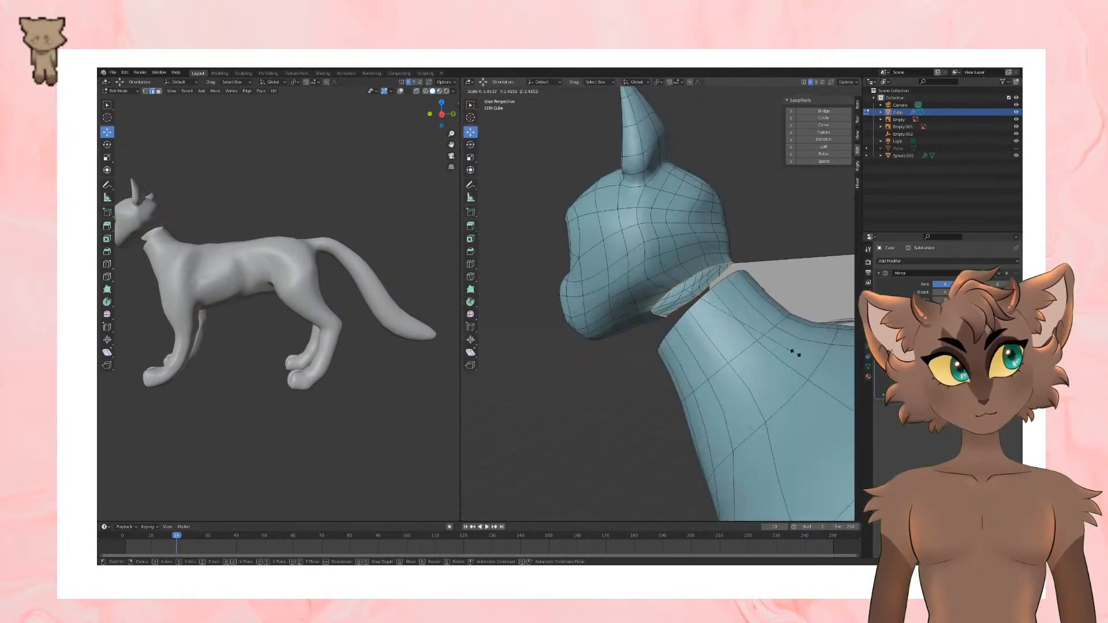
{"action": "left_click", "coordinate": [795, 352]}
Step: Select and resize another edge loop beside the gap between the head and neck
{"action": "middle_click_drag", "start_coordinate": [795, 352], "coordinate": [569, 356]}
{"action": "left_click", "coordinate": [652, 352], "text": "alt"}
{"action": "scroll", "coordinate": [652, 352], "scroll_direction": "down", "scroll_amount": 4}
{"action": "key", "text": "s"}
{"action": "left_click", "coordinate": [723, 341]}
{"action": "scroll", "coordinate": [722, 342], "scroll_direction": "down", "scroll_amount": 3}
{"action": "middle_click_drag", "start_coordinate": [722, 342], "coordinate": [791, 359]}
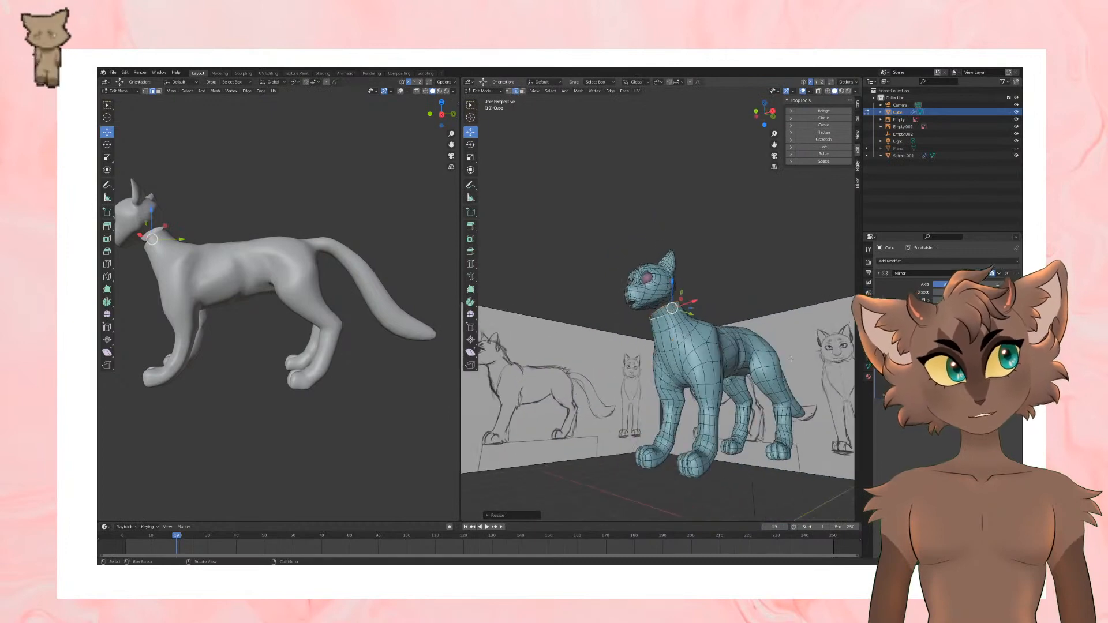
Step: Fill faces between the head's lower opening and the body's neck edge at the throat
{"action": "scroll", "coordinate": [791, 359], "scroll_direction": "up", "scroll_amount": 9}
{"action": "middle_click_drag", "start_coordinate": [491, 404], "coordinate": [537, 353]}
{"action": "left_click", "coordinate": [622, 314], "text": "alt"}
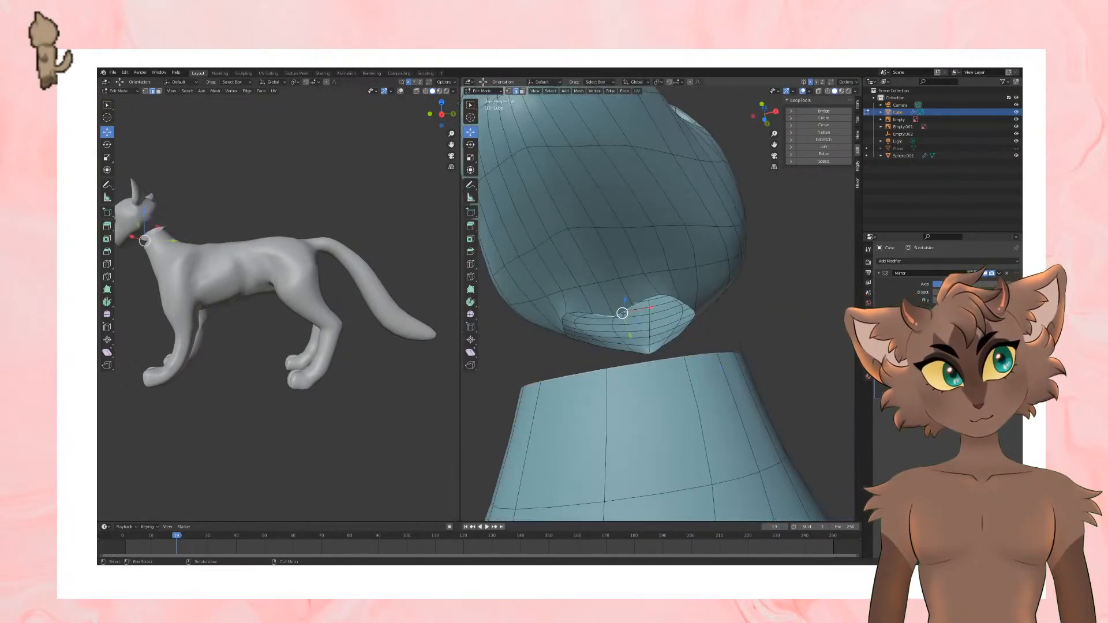
{"action": "left_click", "coordinate": [635, 363], "text": "alt+shift"}
{"action": "key", "text": "f"}
{"action": "left_click", "coordinate": [658, 303]}
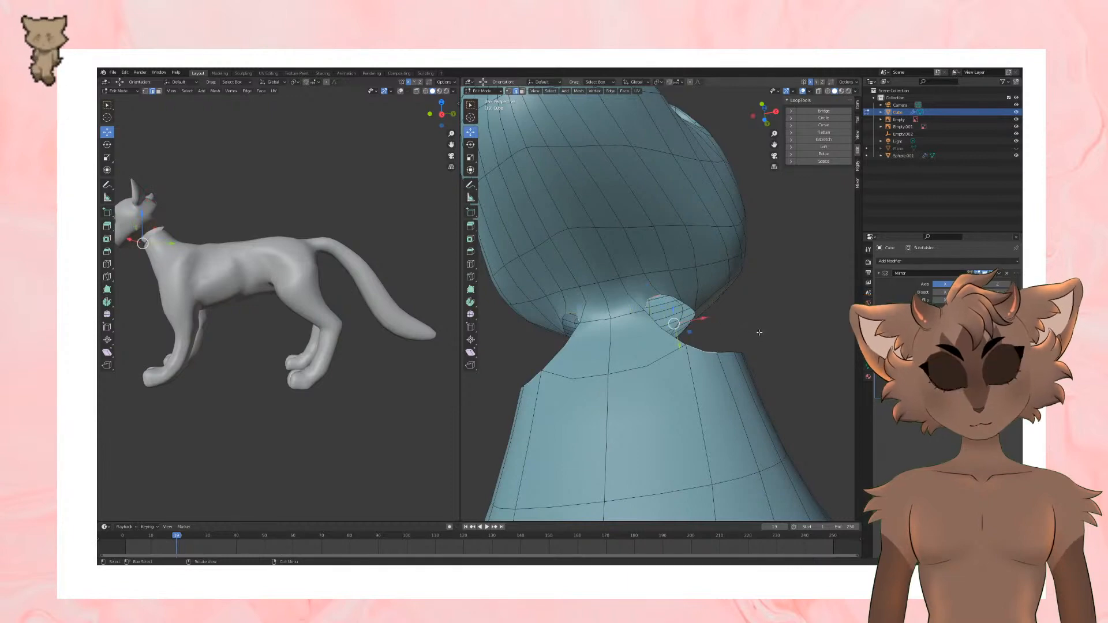
{"action": "key", "text": "f"}
Step: Fill the remaining gap between head and body along the side and back of the neck
{"action": "middle_click_drag", "start_coordinate": [759, 333], "coordinate": [669, 339]}
{"action": "middle_click_drag", "start_coordinate": [701, 295], "coordinate": [728, 362]}
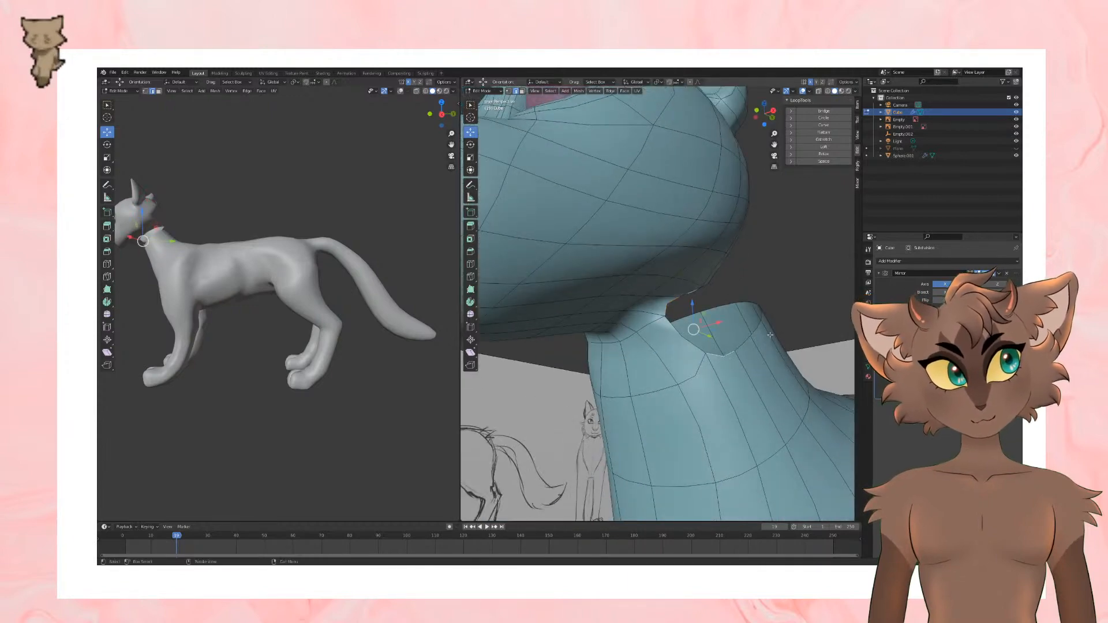
{"action": "middle_click_drag", "start_coordinate": [740, 321], "coordinate": [692, 282]}
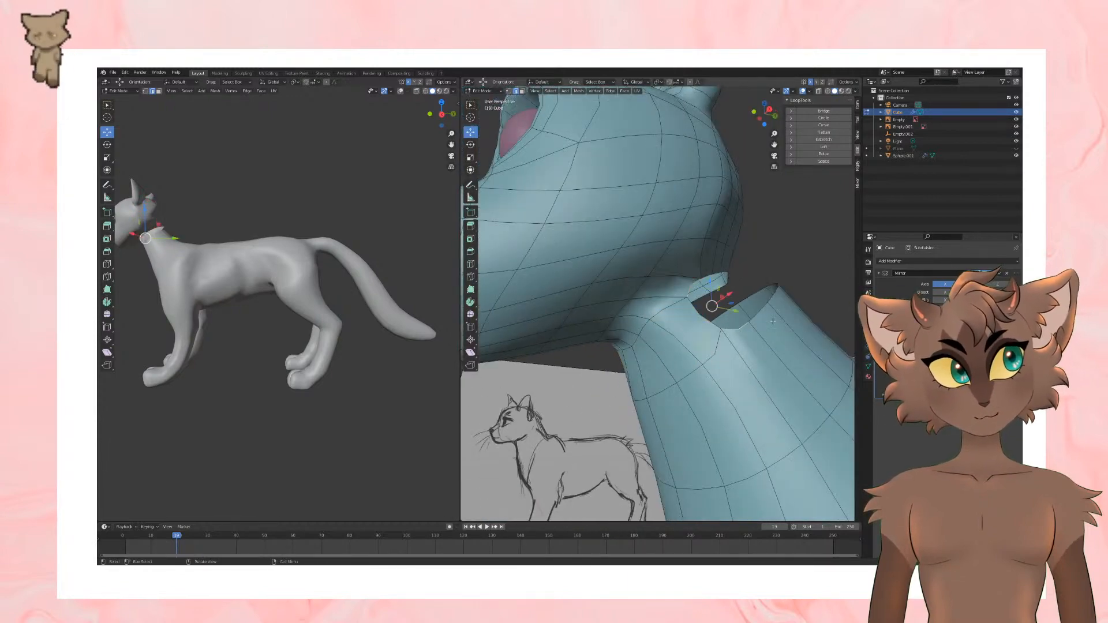
{"action": "mouse_move", "coordinate": [769, 313]}
{"action": "middle_mouse_down"}
{"action": "mouse_move", "coordinate": [718, 306]}
{"action": "mouse_move", "coordinate": [708, 276]}
{"action": "mouse_move", "coordinate": [773, 293]}
{"action": "mouse_move", "coordinate": [752, 277]}
{"action": "mouse_move", "coordinate": [762, 296]}
{"action": "mouse_move", "coordinate": [697, 312]}
{"action": "mouse_move", "coordinate": [786, 298]}
{"action": "mouse_move", "coordinate": [774, 285]}
{"action": "mouse_move", "coordinate": [750, 287]}
{"action": "middle_mouse_up"}
{"action": "key", "text": "f"}
{"action": "scroll", "coordinate": [698, 313], "scroll_direction": "down", "scroll_amount": 8}
{"action": "scroll", "coordinate": [786, 298], "scroll_direction": "down", "scroll_amount": 3}
{"action": "scroll", "coordinate": [750, 287], "scroll_direction": "down", "scroll_amount": 3}
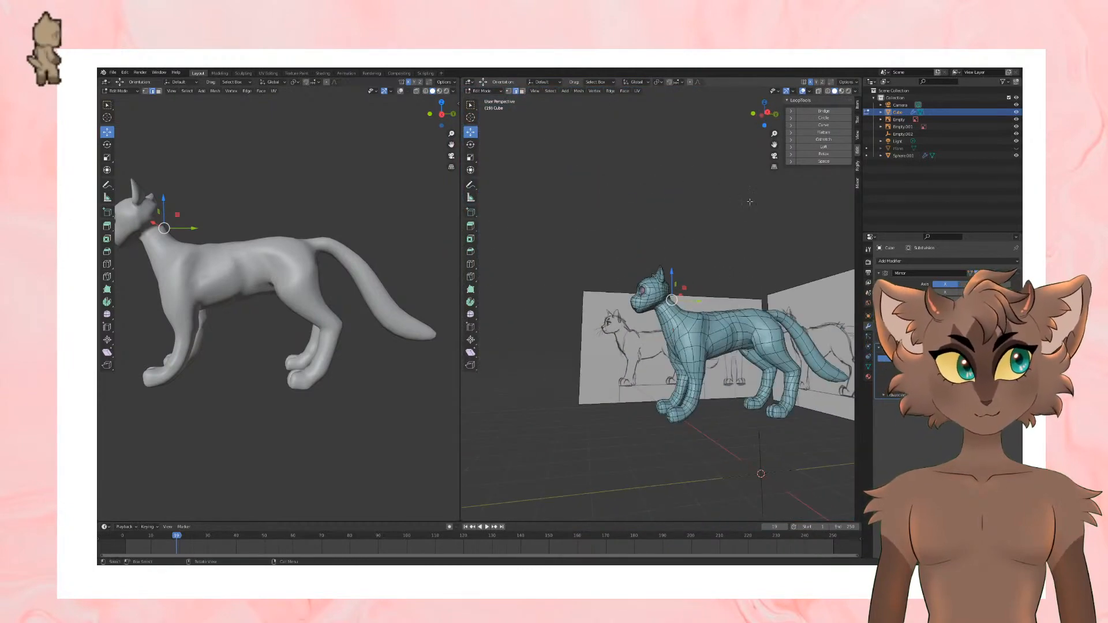
Step: Select the whole head in the right orthographic view, using X-ray to include the hidden geometry
{"action": "key", "text": "KP_3"}
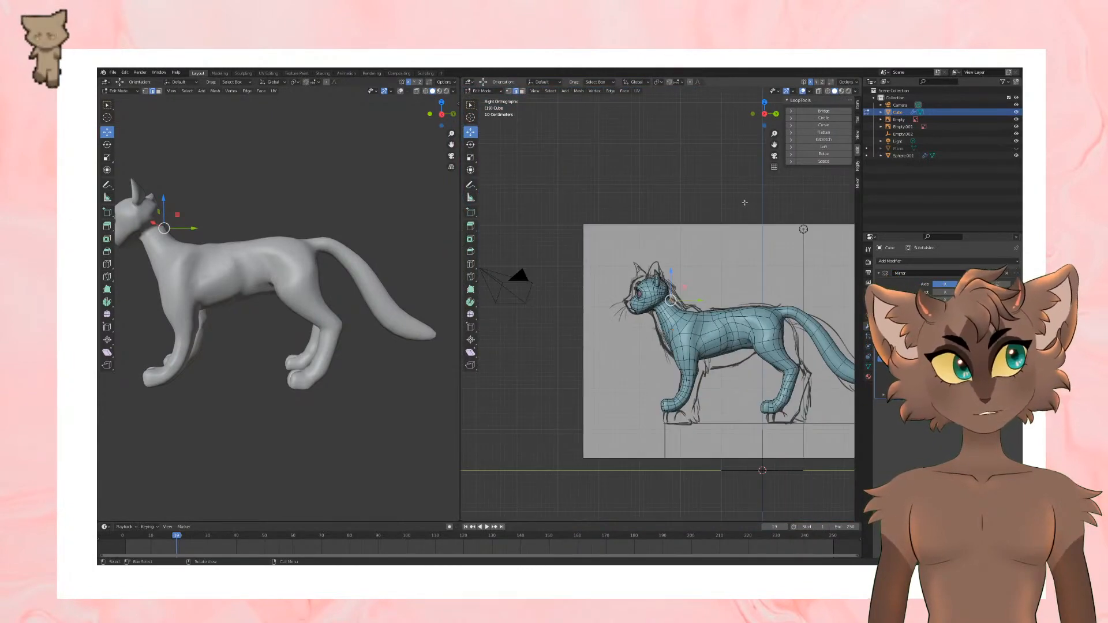
{"action": "left_click", "coordinate": [819, 91]}
{"action": "scroll", "coordinate": [574, 210], "scroll_direction": "up", "scroll_amount": 4}
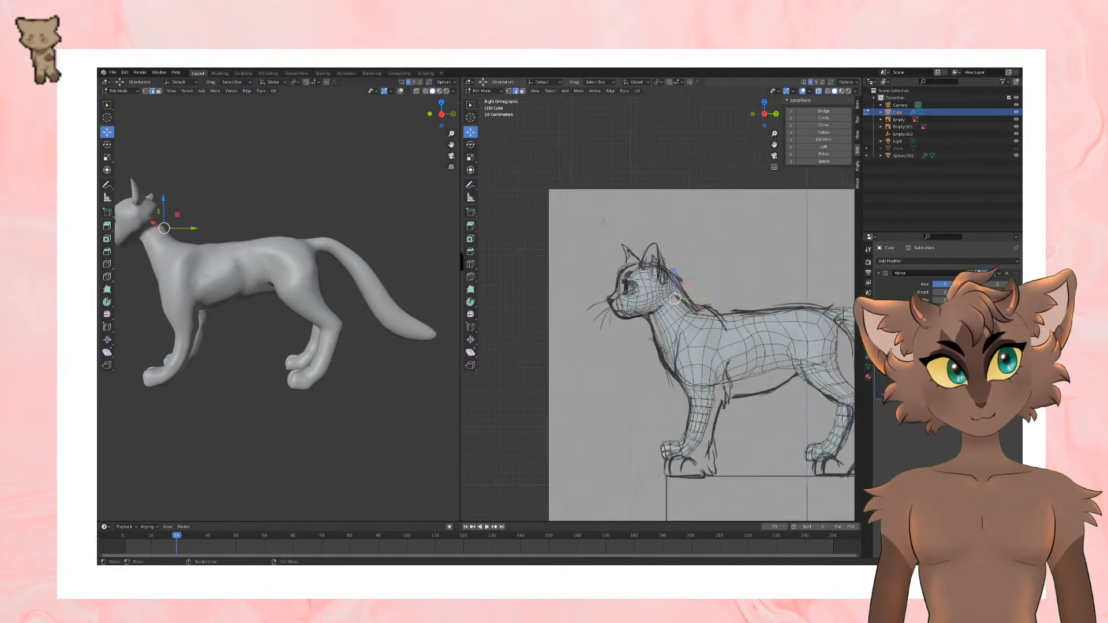
{"action": "left_click_drag", "start_coordinate": [677, 259], "coordinate": [678, 261]}
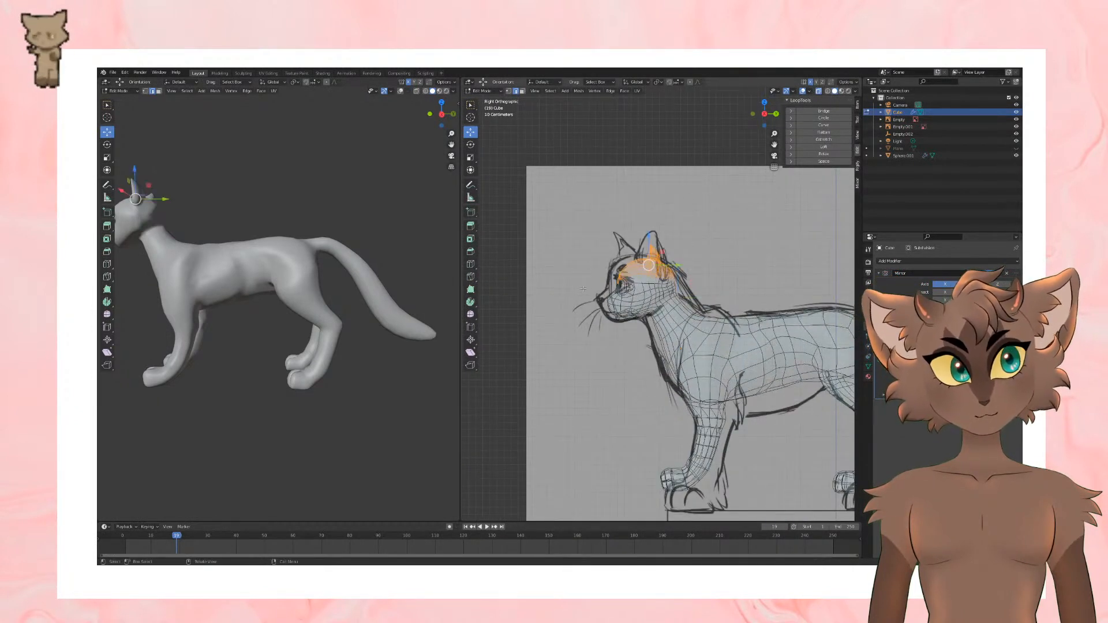
{"action": "left_click_drag", "start_coordinate": [639, 363], "coordinate": [638, 364]}
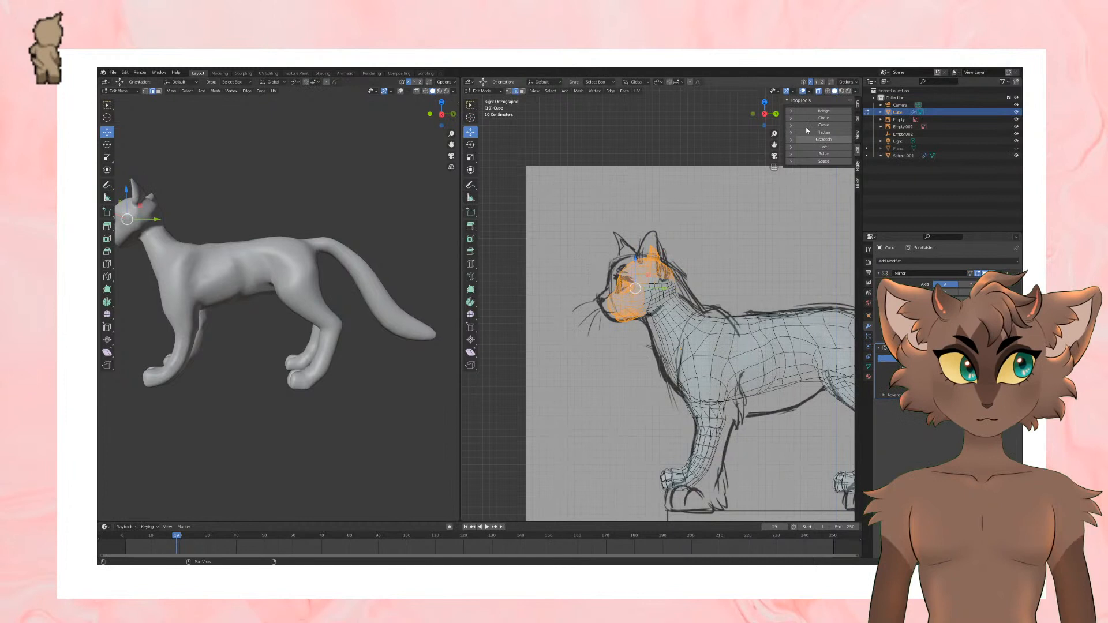
{"action": "left_click", "coordinate": [819, 91]}
{"action": "left_click_drag", "start_coordinate": [690, 292], "coordinate": [690, 291]}
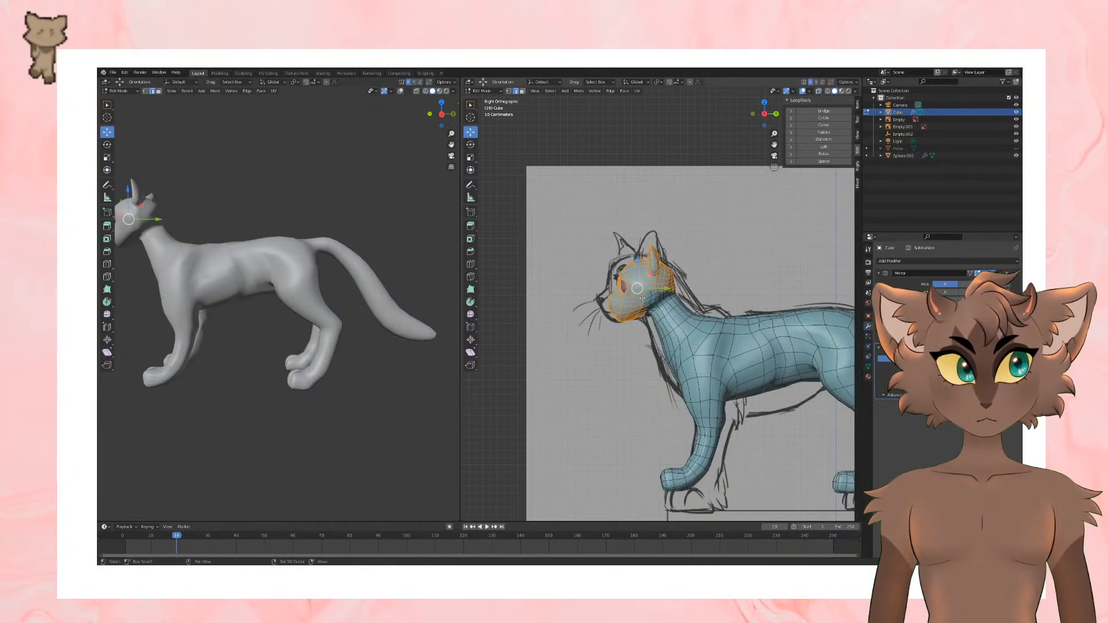
Step: Try to move the selected head geometry against the side reference sketch
{"action": "key", "text": "g"}
{"action": "left_click", "coordinate": [657, 301]}
{"action": "key", "text": "ctrl+z"}
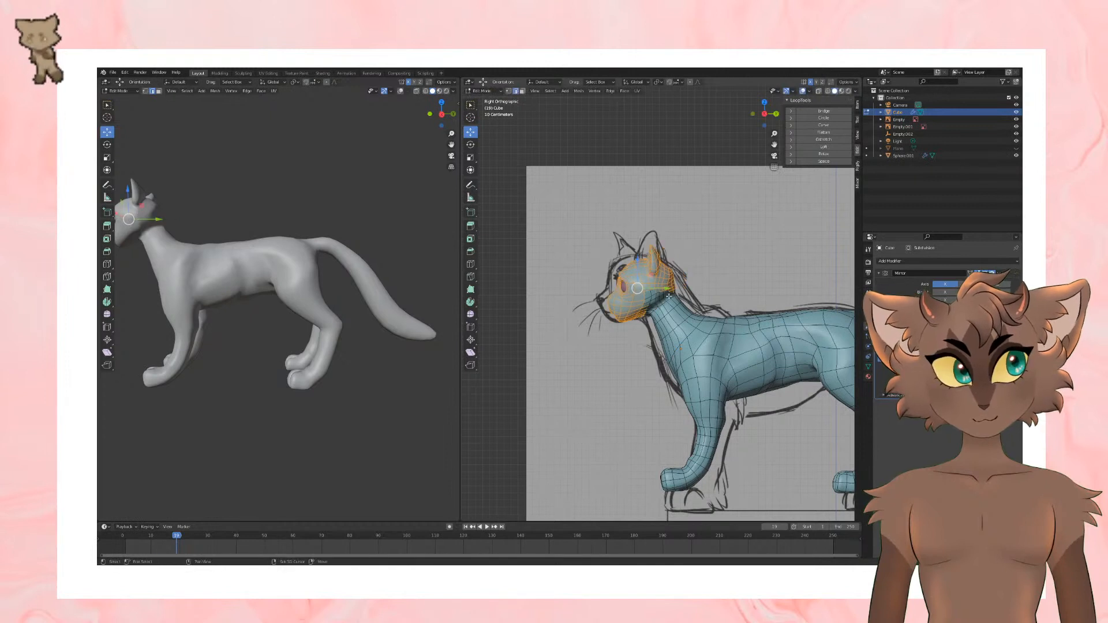
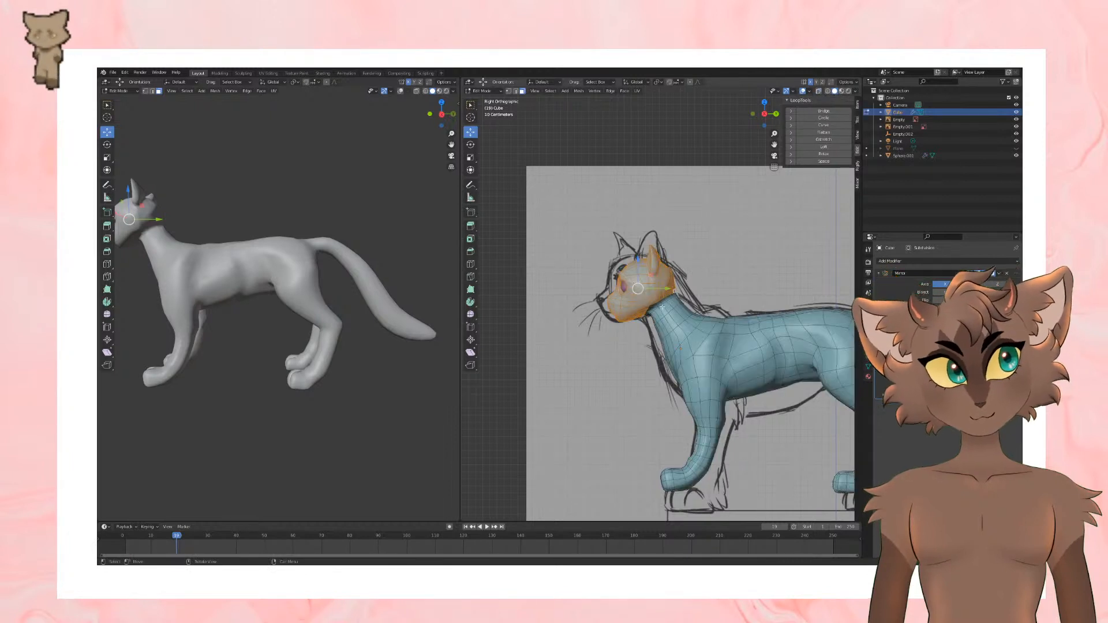
Step: Undo the last head moves, keep the whole head selected, and return to the right orthographic view
{"action": "key", "text": "ctrl+z"}
{"action": "key", "text": "ctrl+z"}
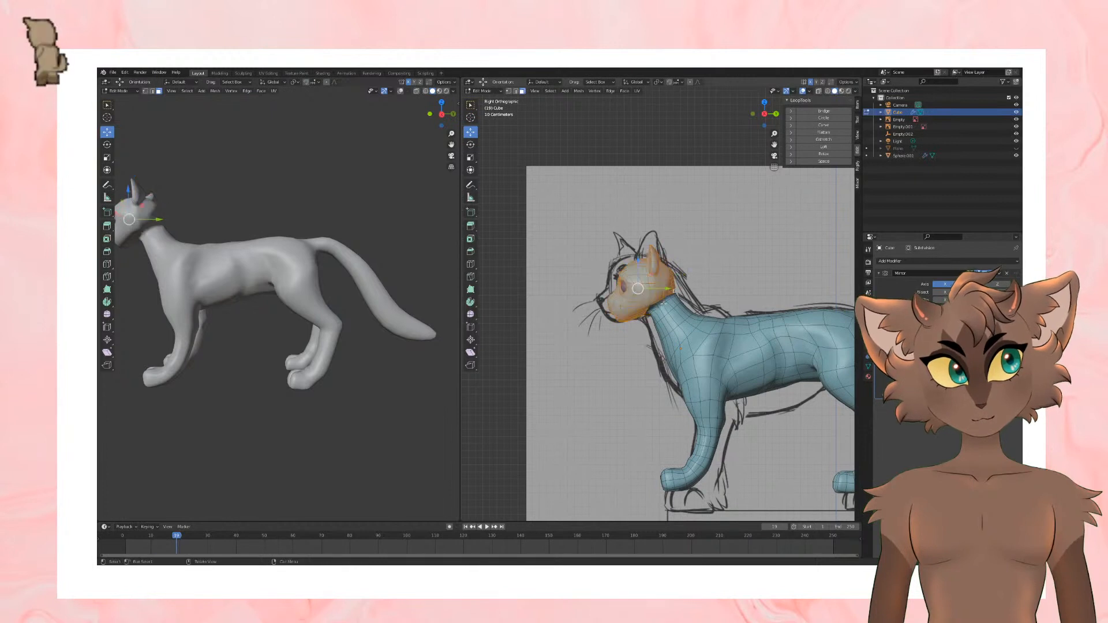
{"action": "left_click", "coordinate": [652, 311], "text": "alt+shift"}
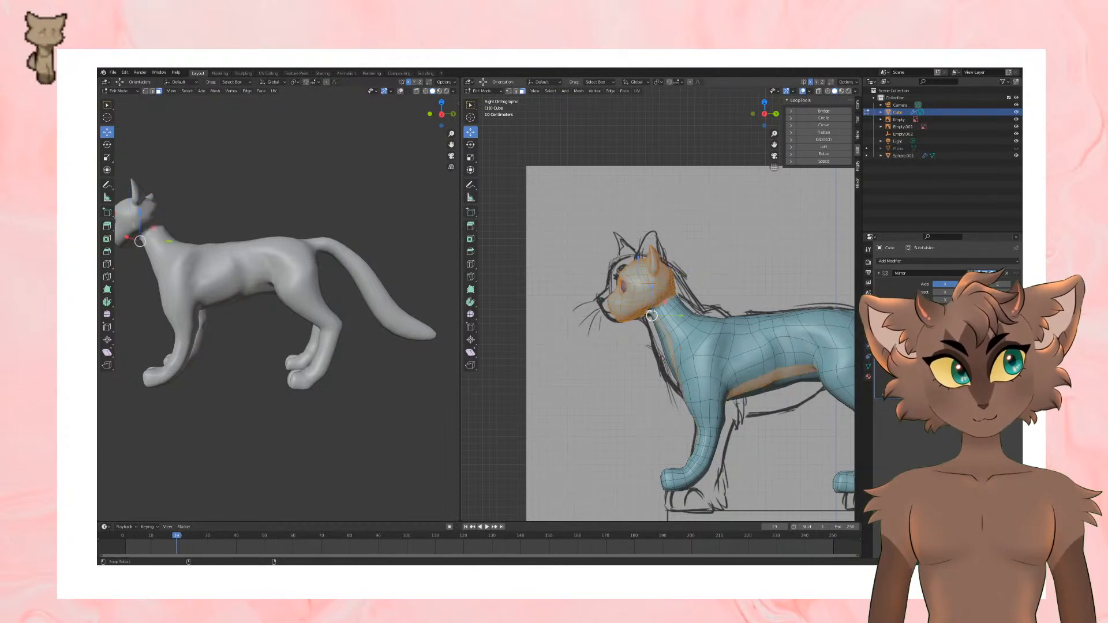
{"action": "key", "text": "ctrl+z"}
{"action": "middle_click_drag", "start_coordinate": [651, 310], "coordinate": [670, 283]}
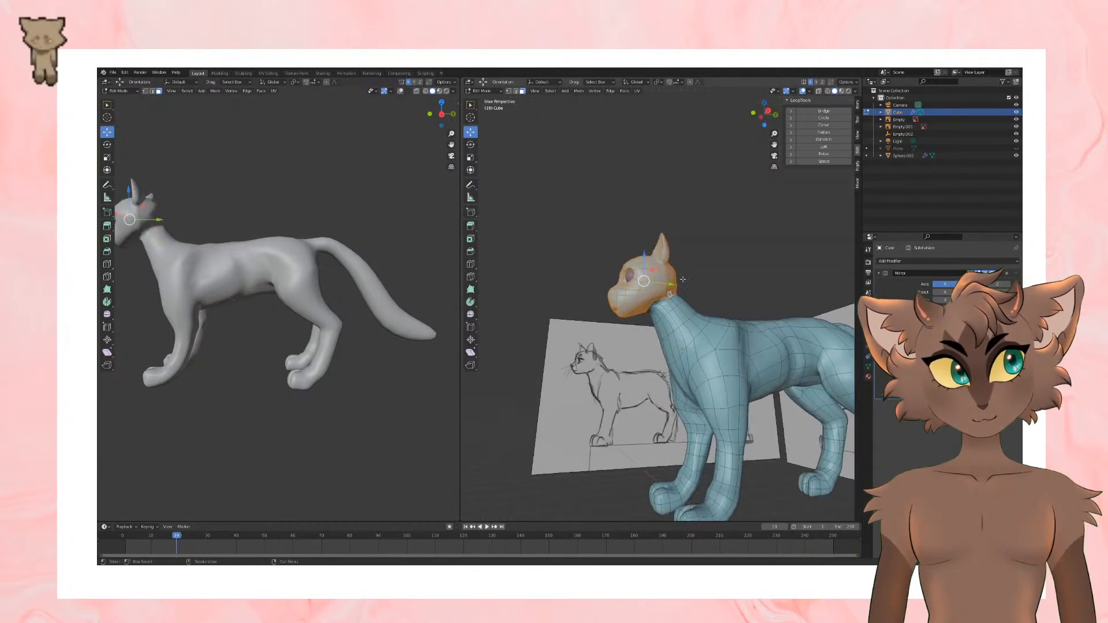
{"action": "scroll", "coordinate": [690, 258], "scroll_direction": "up", "scroll_amount": 3}
{"action": "left_click_drag", "start_coordinate": [646, 307], "coordinate": [678, 285], "text": "shift"}
{"action": "scroll", "coordinate": [710, 282], "scroll_direction": "down", "scroll_amount": 3}
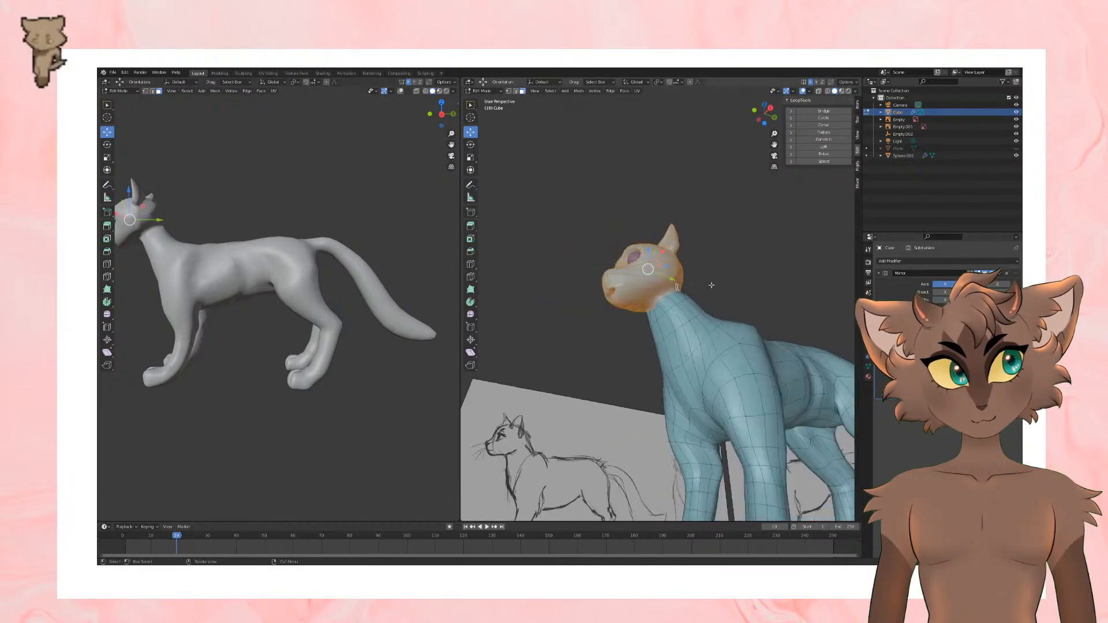
{"action": "middle_click_drag", "start_coordinate": [710, 283], "coordinate": [694, 299]}
{"action": "key", "text": "KP_3"}
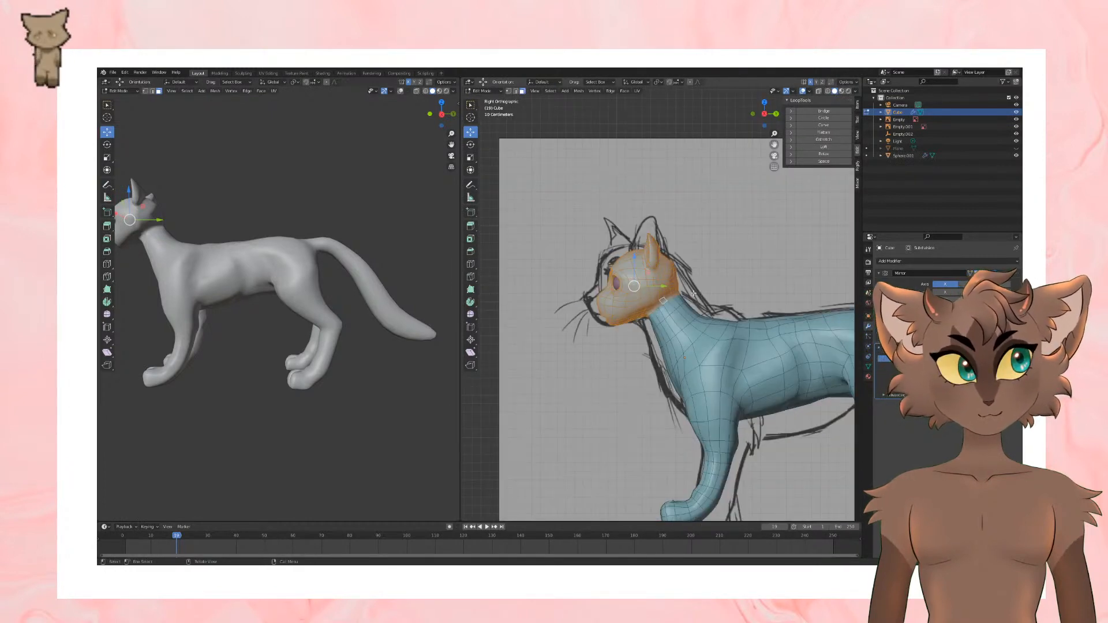
Step: Move the selected head down toward the body with proportional editing so the neck follows
{"action": "key", "text": "g"}
{"action": "left_click", "coordinate": [710, 266]}
{"action": "scroll", "coordinate": [646, 289], "scroll_direction": "down", "scroll_amount": 4}
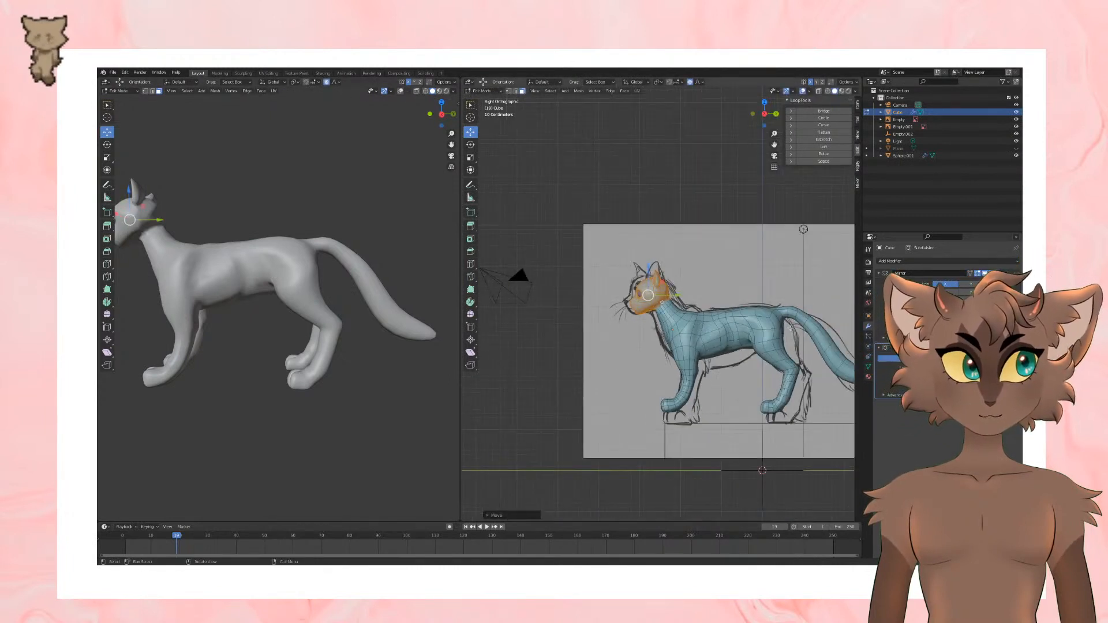
{"action": "middle_click_drag", "start_coordinate": [646, 290], "coordinate": [634, 292], "text": "shift"}
{"action": "left_click_drag", "start_coordinate": [636, 283], "coordinate": [635, 289]}
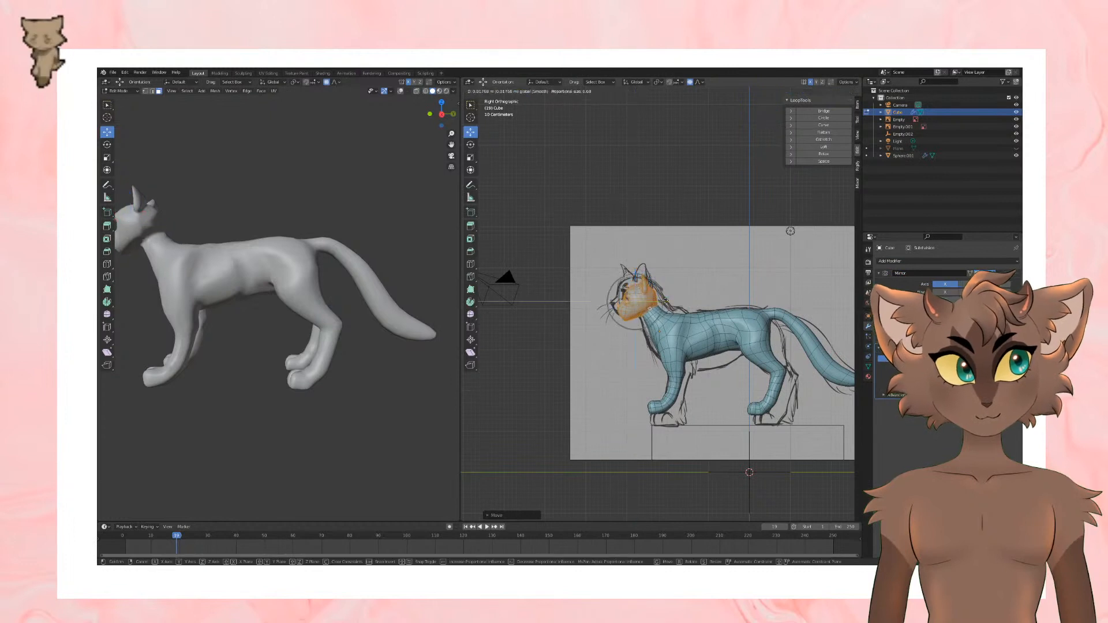
Step: Turn off proportional editing and deselect the head, leaving the preview viewport's overlays hidden
{"action": "left_click", "coordinate": [326, 83]}
{"action": "scroll", "coordinate": [496, 150], "scroll_direction": "up", "scroll_amount": 2}
{"action": "left_click", "coordinate": [400, 91]}
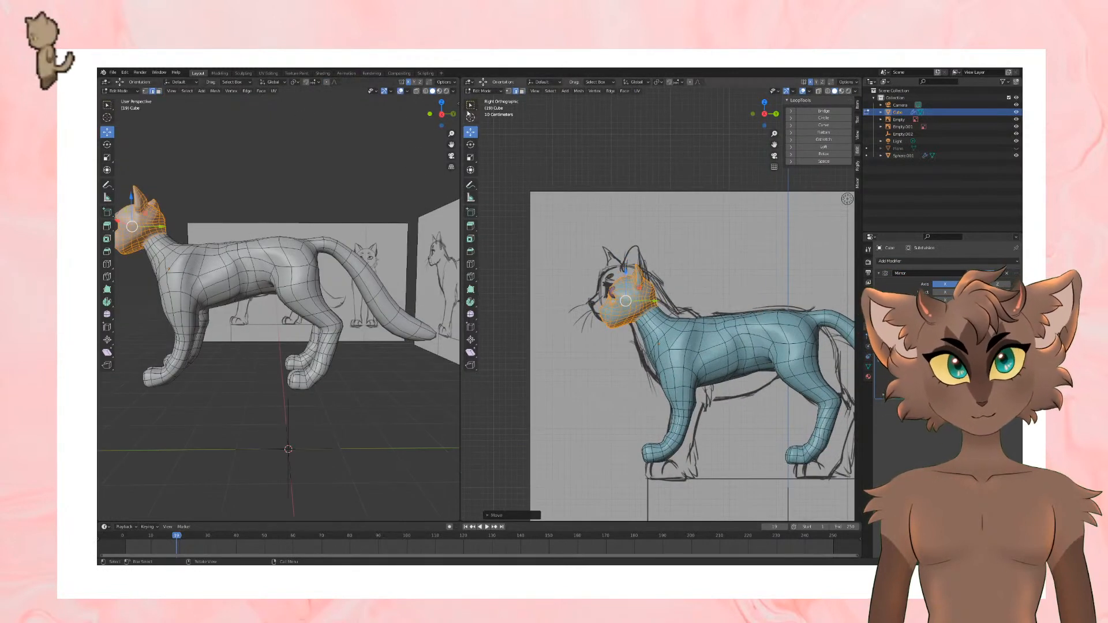
{"action": "left_click", "coordinate": [401, 91]}
{"action": "left_click", "coordinate": [695, 184]}
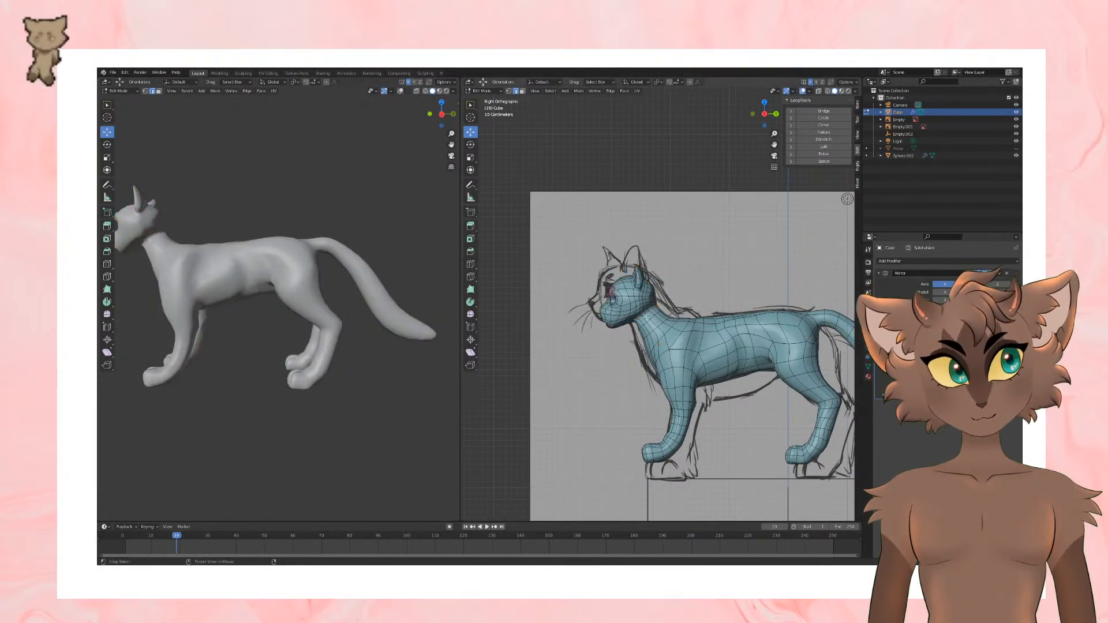
Step: Scale the edge loop around the upper neck just below the head
{"action": "key", "text": "x"}
{"action": "left_click", "coordinate": [689, 284]}
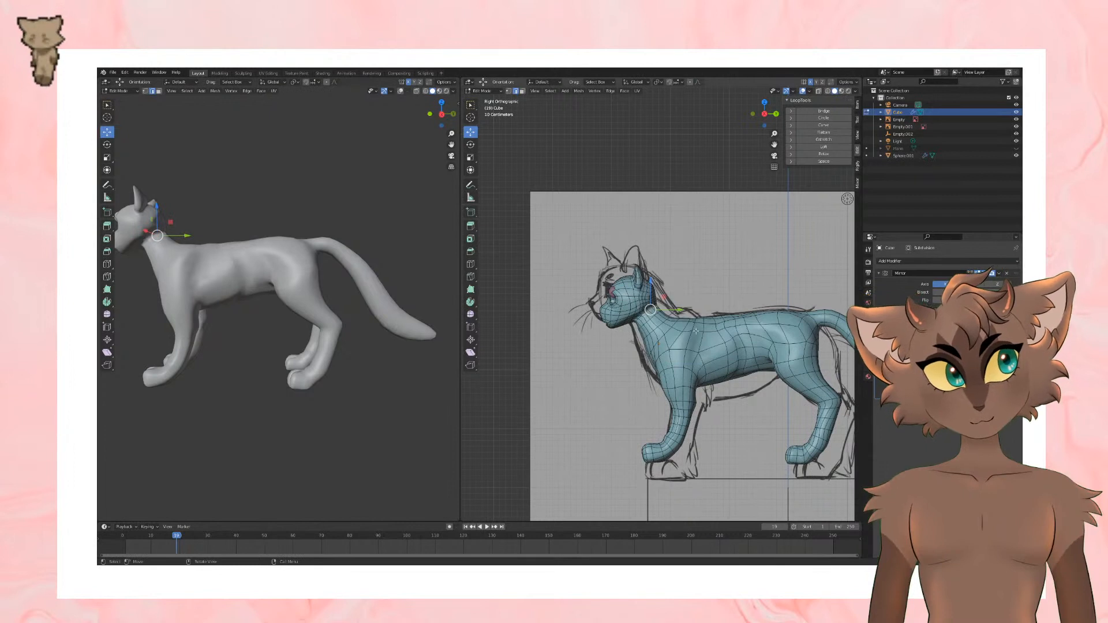
{"action": "key", "text": "s"}
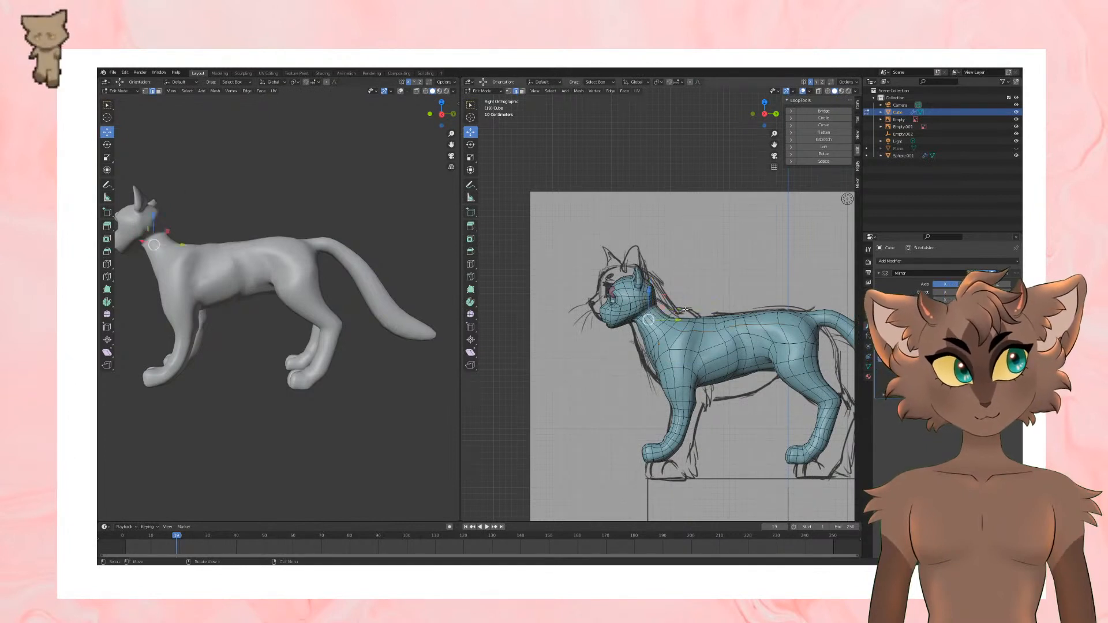
{"action": "left_click", "coordinate": [690, 304]}
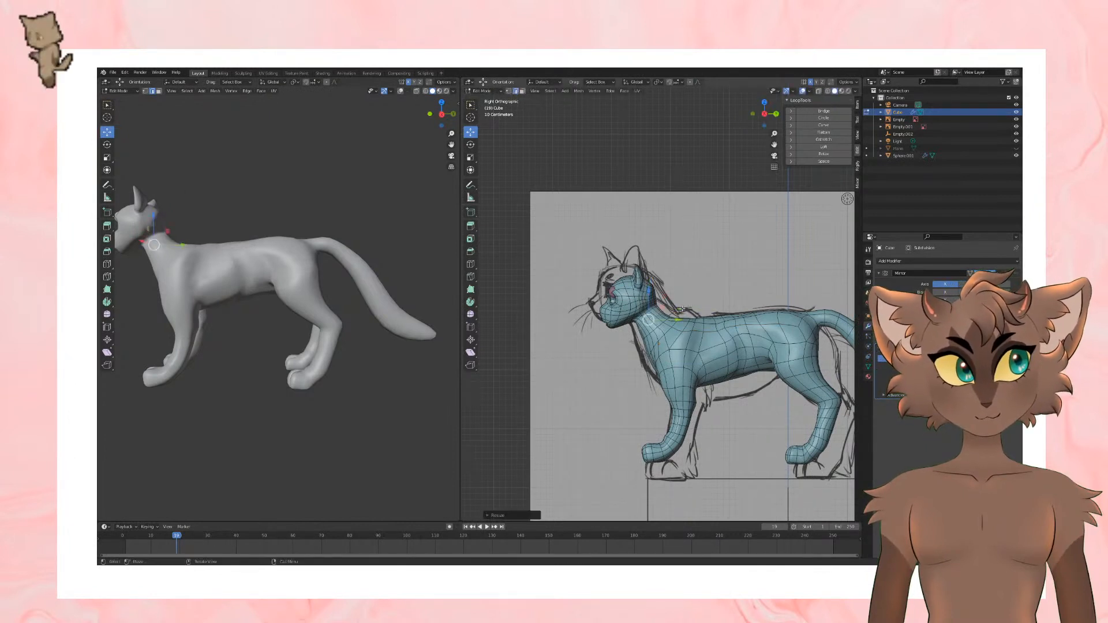
Step: Scale the successive edge loops further down the neck to even out its thickness
{"action": "left_click", "coordinate": [685, 309]}
{"action": "left_click", "coordinate": [659, 314], "text": "alt"}
{"action": "key", "text": "s"}
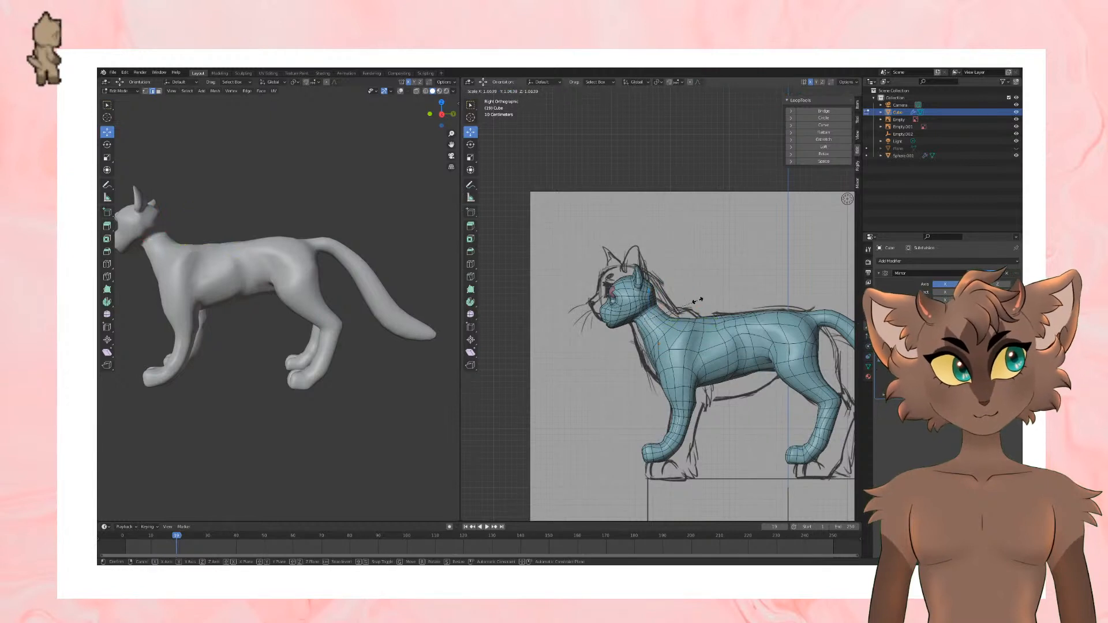
{"action": "left_click", "coordinate": [698, 303]}
{"action": "left_click", "coordinate": [662, 325], "text": "alt"}
{"action": "key", "text": "s"}
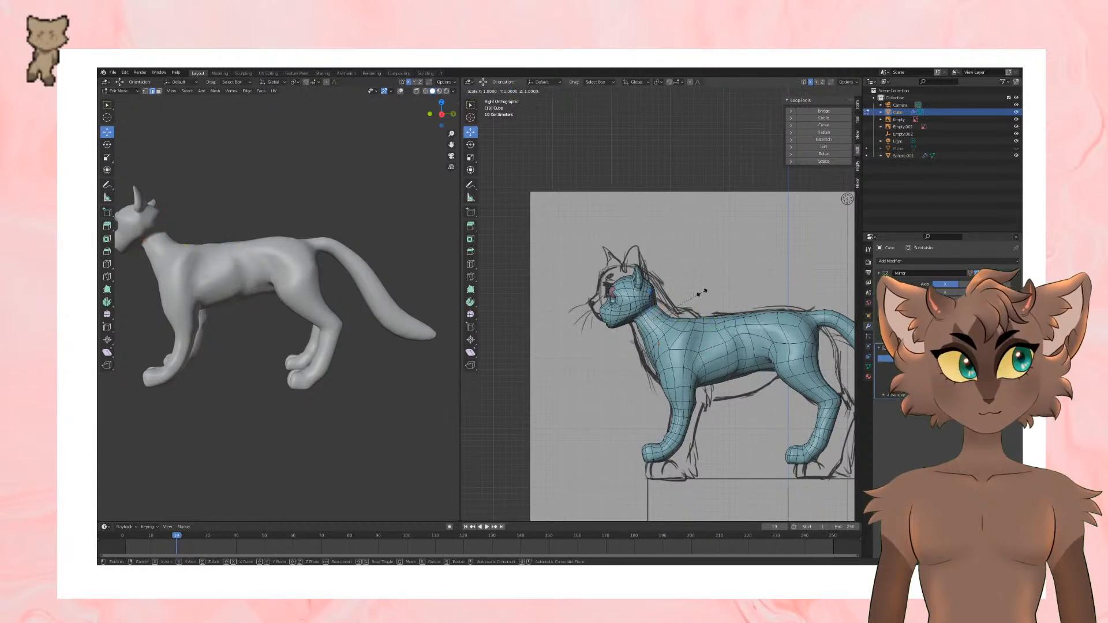
{"action": "left_click", "coordinate": [702, 293]}
{"action": "left_click", "coordinate": [665, 324], "text": "alt"}
{"action": "left_click", "coordinate": [664, 328], "text": "alt"}
{"action": "key", "text": "s"}
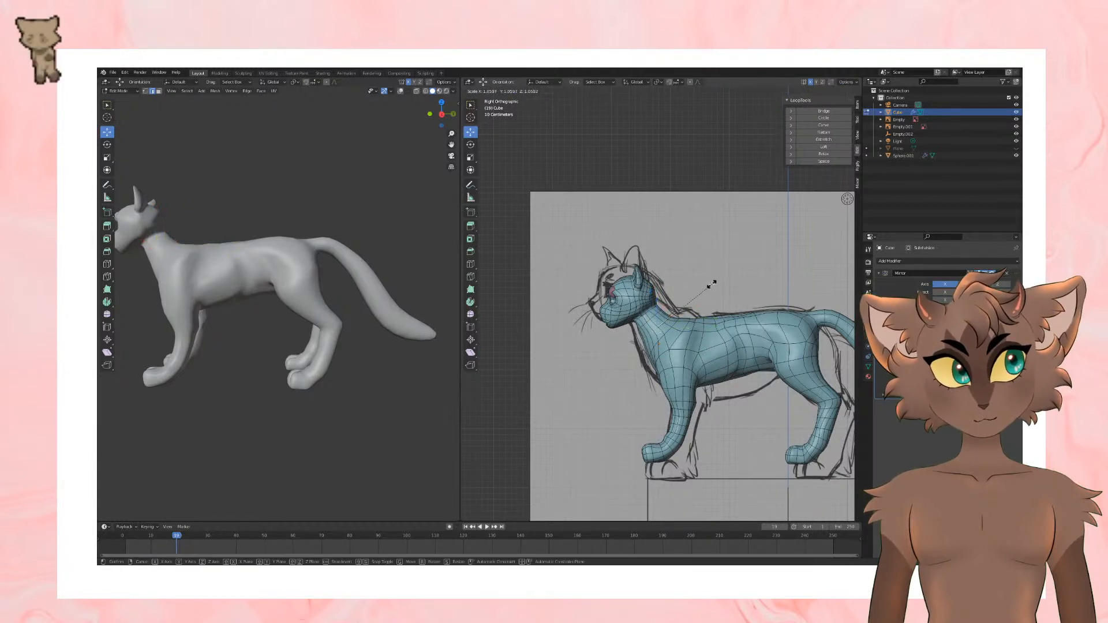
{"action": "left_click", "coordinate": [713, 285]}
Step: Select the neck loop where it meets the head and scale it slightly against the side reference
{"action": "left_click", "coordinate": [651, 315], "text": "alt"}
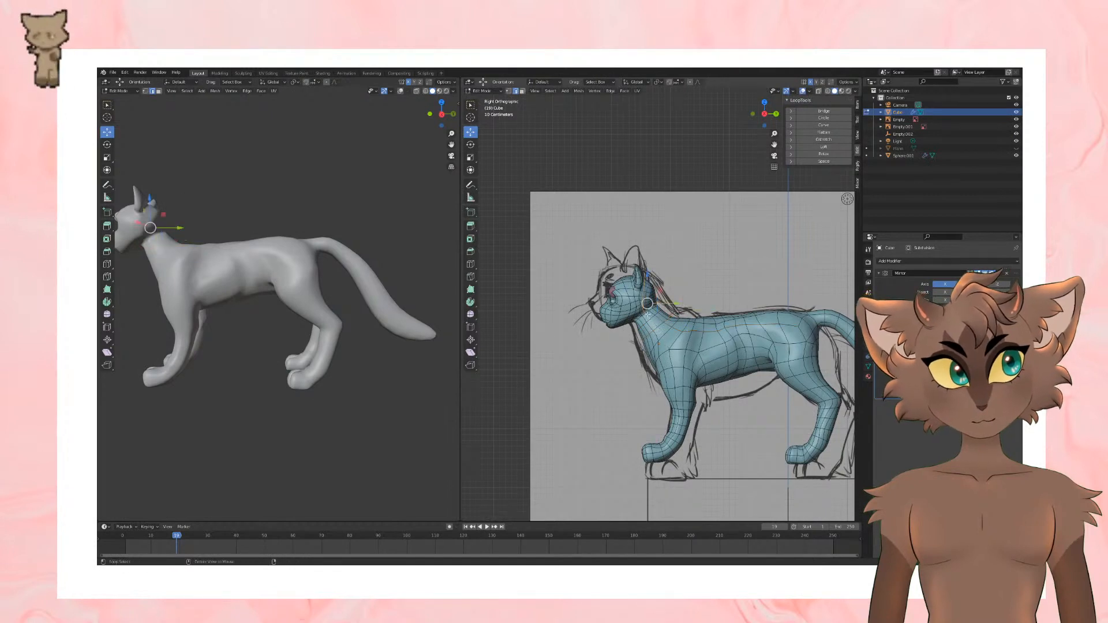
{"action": "middle_click_drag", "start_coordinate": [647, 314], "coordinate": [732, 325]}
{"action": "scroll", "coordinate": [685, 293], "scroll_direction": "down", "scroll_amount": 6}
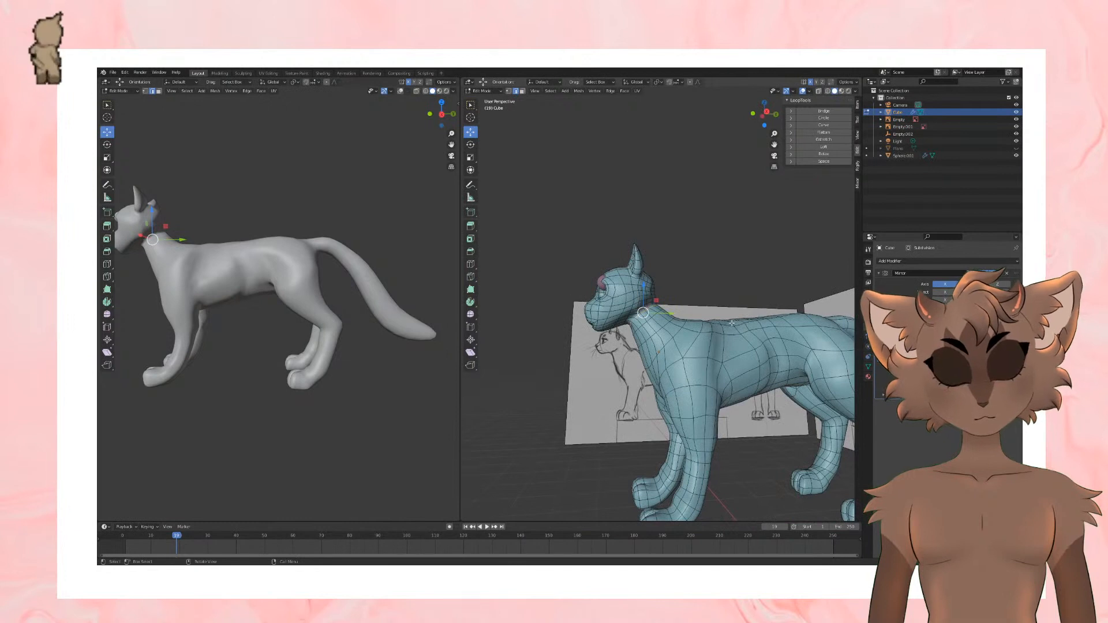
{"action": "key", "text": "KP_3"}
{"action": "key", "text": "s"}
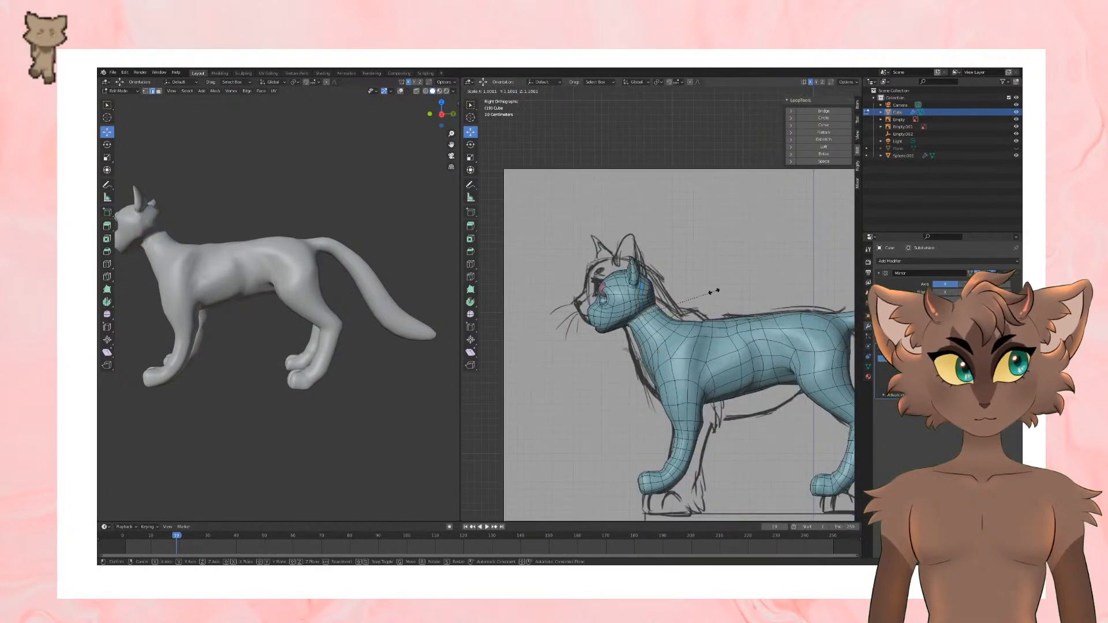
{"action": "left_click", "coordinate": [662, 307]}
Step: Leave mesh editing, select the eyeballs, and reposition them in the sockets of the moved head
{"action": "left_click_drag", "start_coordinate": [669, 316], "coordinate": [640, 291]}
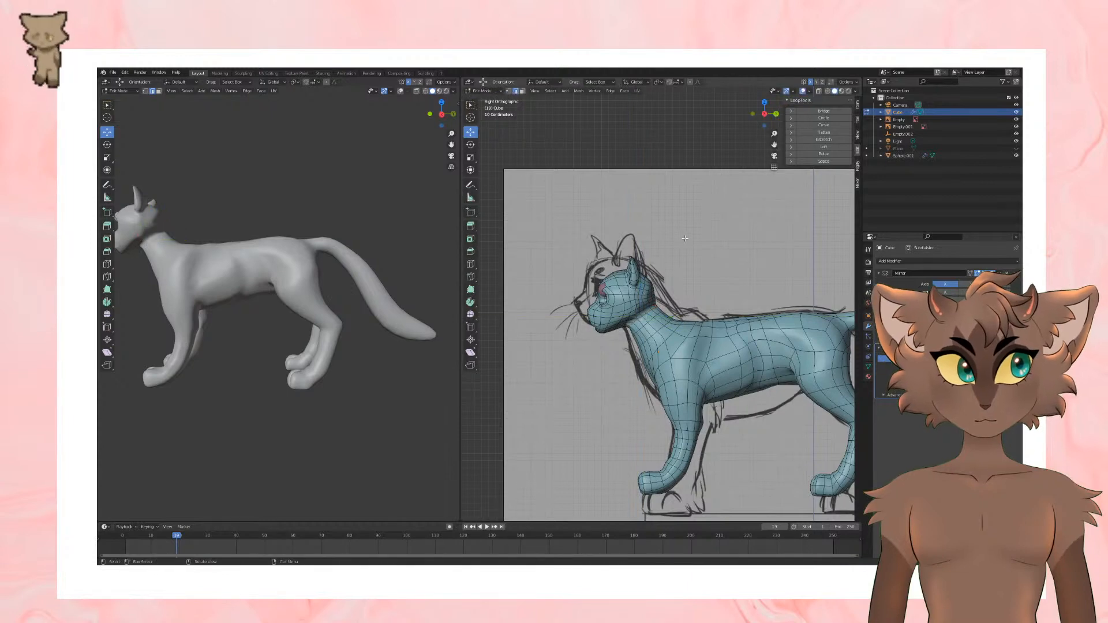
{"action": "middle_click_drag", "start_coordinate": [660, 316], "coordinate": [743, 249]}
{"action": "key", "text": "Tab"}
{"action": "left_click", "coordinate": [675, 275]}
{"action": "left_click_drag", "start_coordinate": [678, 265], "coordinate": [677, 263]}
{"action": "middle_click_drag", "start_coordinate": [677, 264], "coordinate": [641, 267]}
{"action": "left_click_drag", "start_coordinate": [634, 299], "coordinate": [638, 300]}
{"action": "left_click", "coordinate": [731, 213]}
{"action": "middle_click_drag", "start_coordinate": [733, 212], "coordinate": [772, 214]}
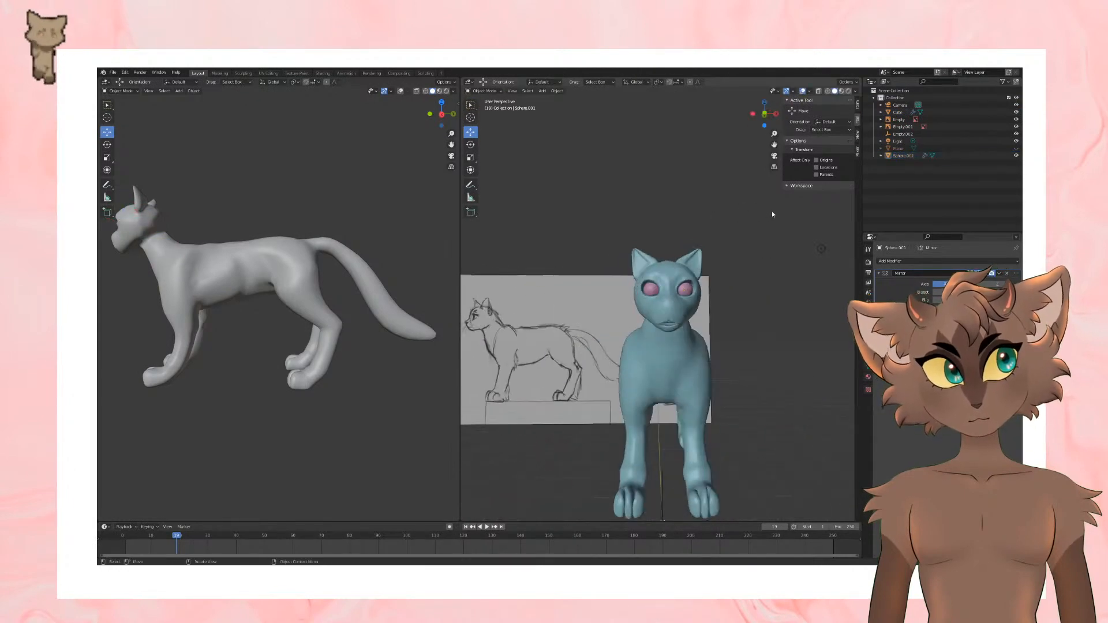
Step: Edit the cat mesh and lower the upper eyelid edge over the eyeball
{"action": "left_click", "coordinate": [684, 273]}
{"action": "key", "text": "Tab"}
{"action": "scroll", "coordinate": [714, 270], "scroll_direction": "up", "scroll_amount": 5}
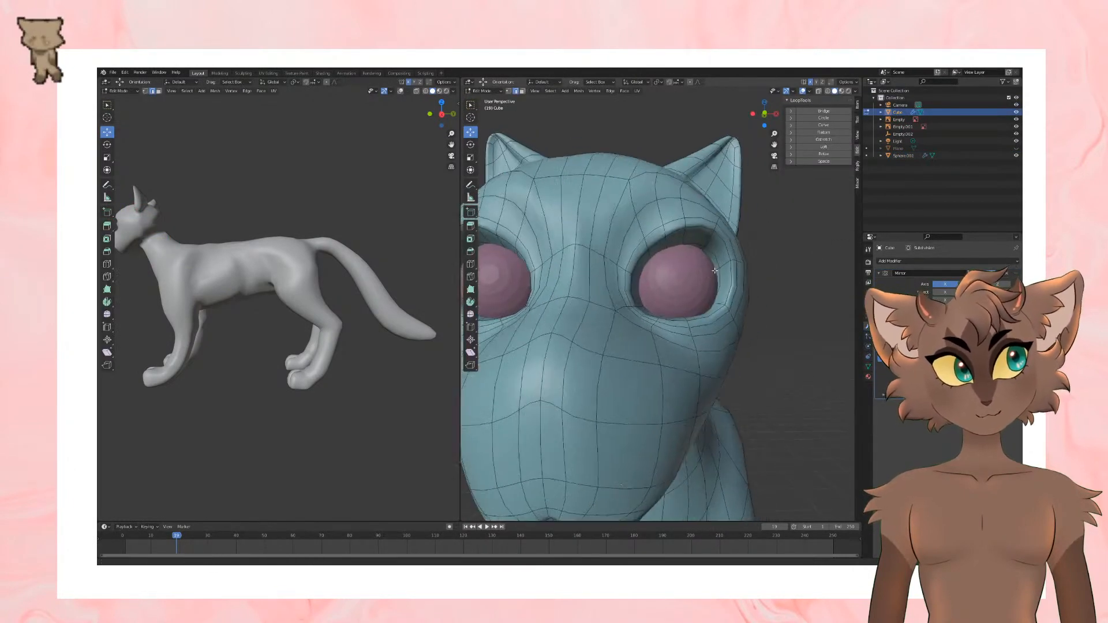
{"action": "middle_click_drag", "start_coordinate": [714, 270], "coordinate": [637, 263]}
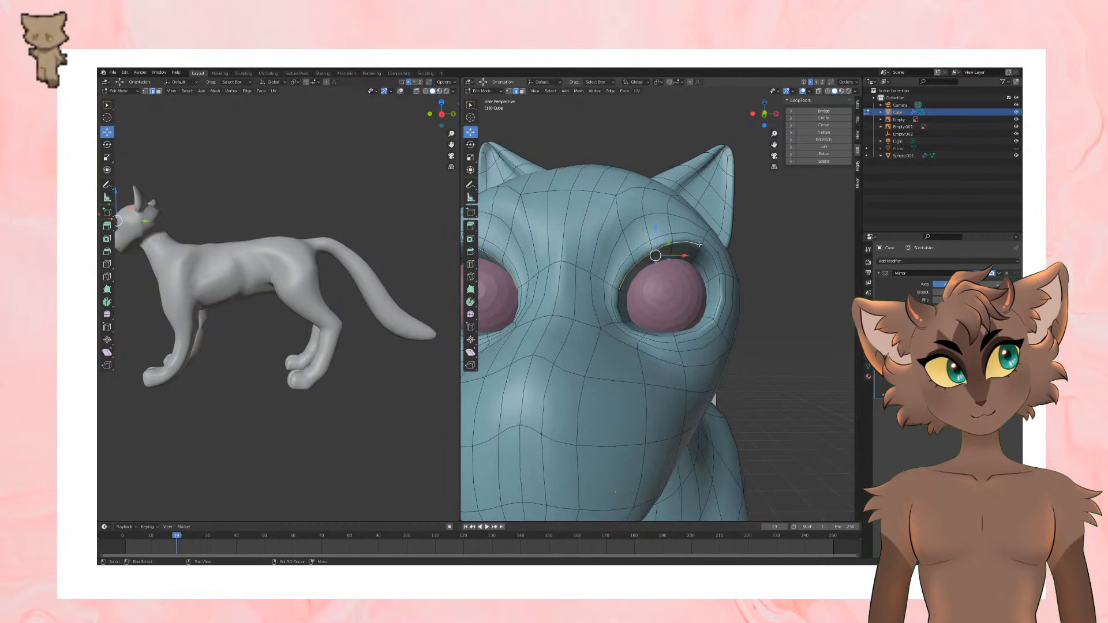
{"action": "left_click_drag", "start_coordinate": [669, 230], "coordinate": [669, 256]}
Step: Adjust the inner and outer parts of the upper eyelid so the lid wraps around the eyeball
{"action": "left_click", "coordinate": [636, 261]}
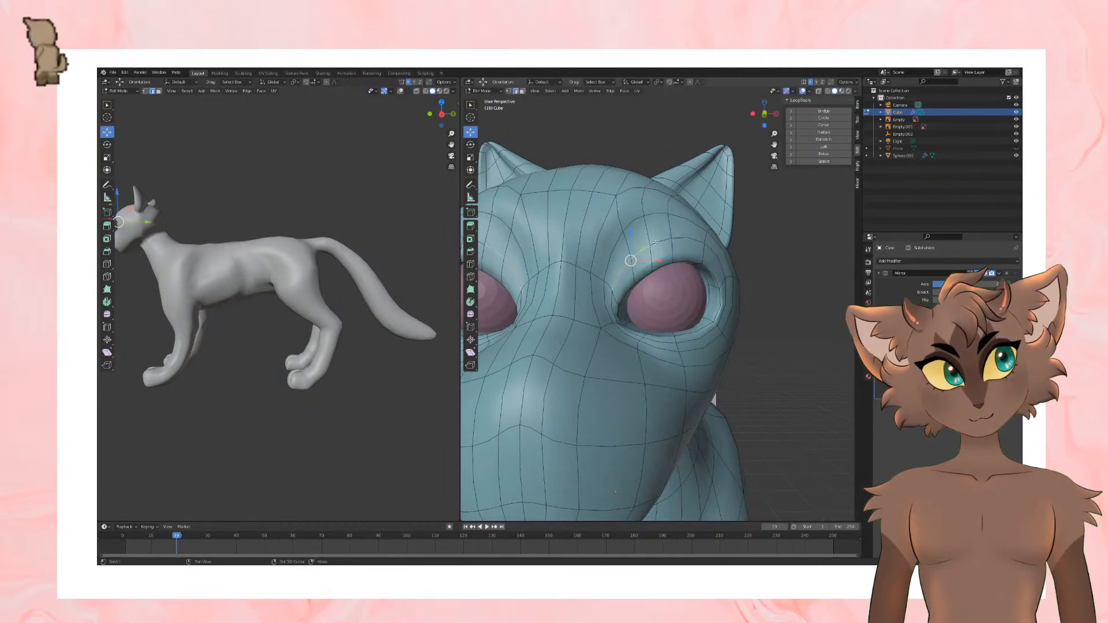
{"action": "left_click", "coordinate": [717, 259], "text": "shift"}
{"action": "middle_click_drag", "start_coordinate": [718, 260], "coordinate": [772, 307]}
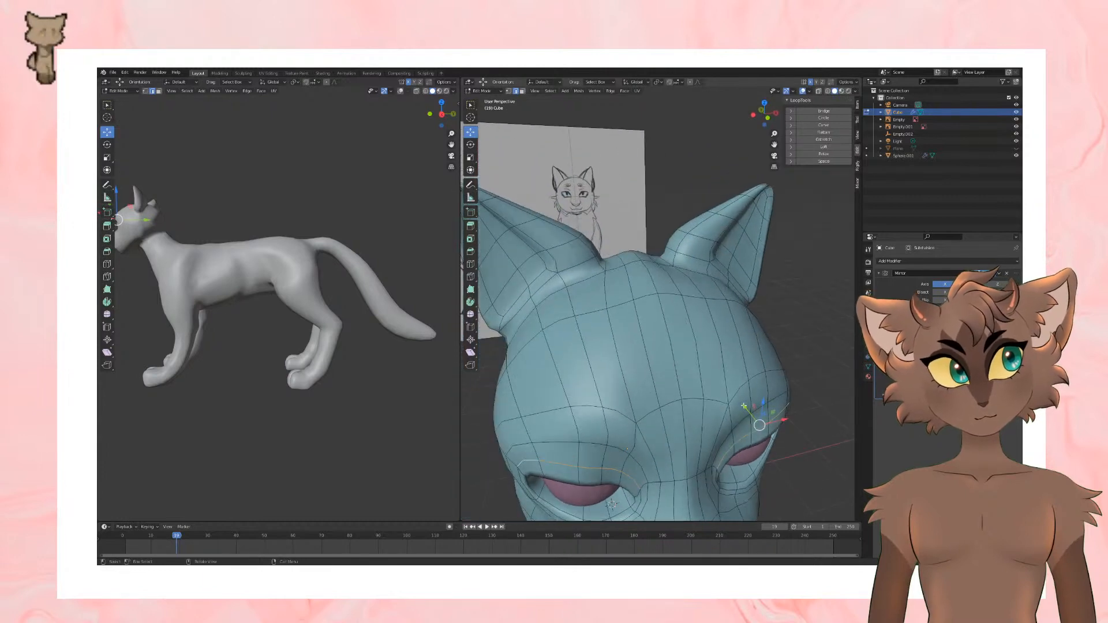
{"action": "left_click_drag", "start_coordinate": [745, 406], "coordinate": [741, 400]}
{"action": "scroll", "coordinate": [754, 370], "scroll_direction": "down", "scroll_amount": 5}
{"action": "middle_click_drag", "start_coordinate": [754, 370], "coordinate": [724, 311]}
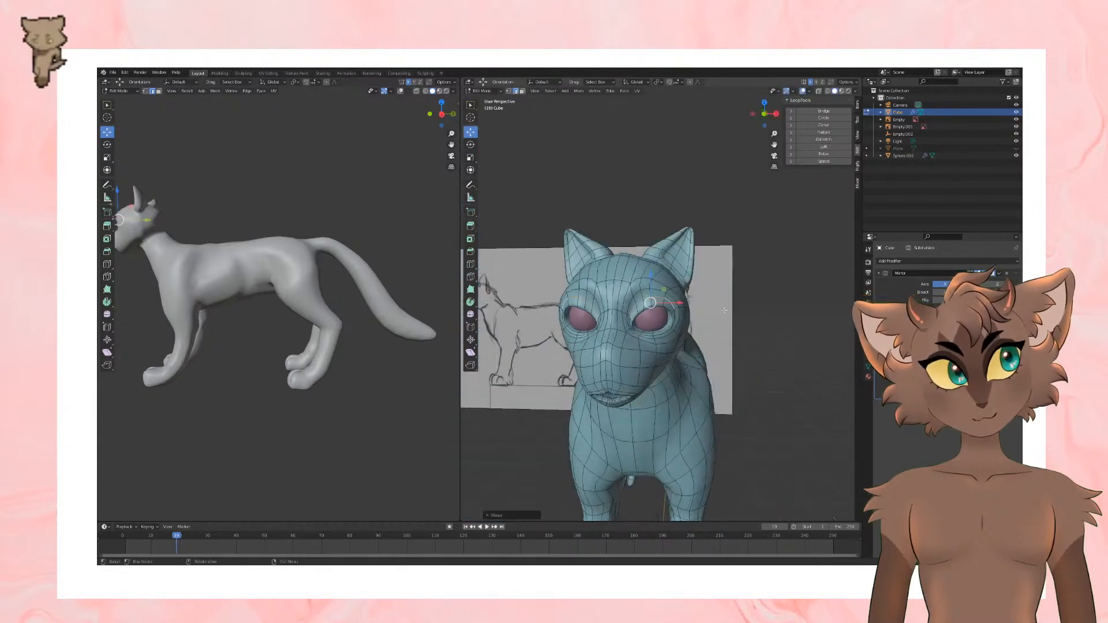
Step: Add a loop cut around the eye opening to give the eyelid more geometry
{"action": "left_click", "coordinate": [470, 264]}
{"action": "scroll", "coordinate": [678, 277], "scroll_direction": "up", "scroll_amount": 4}
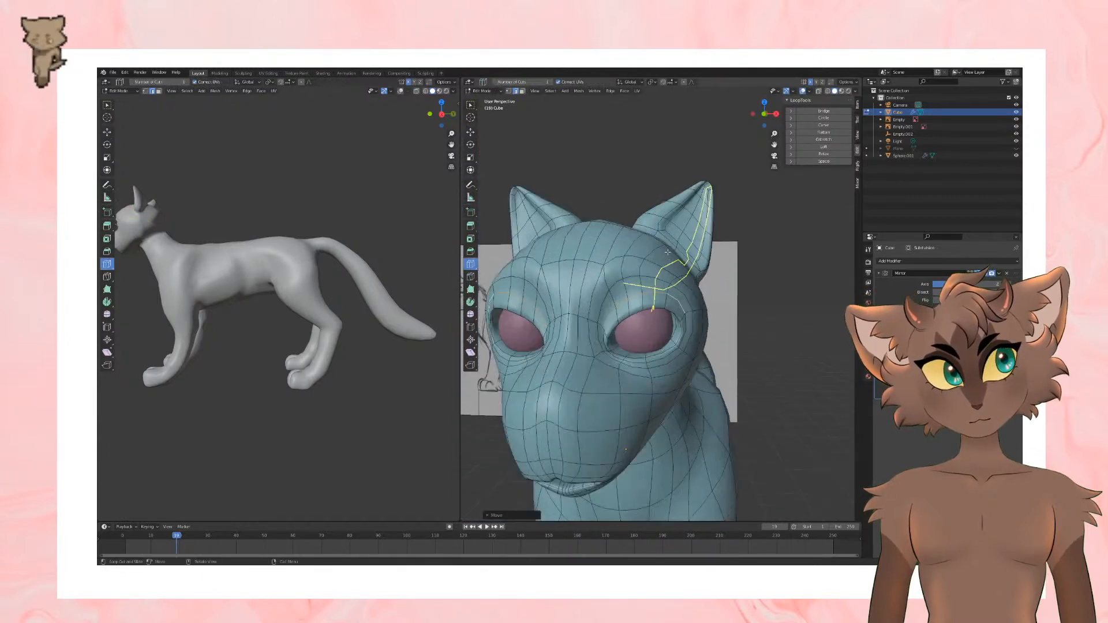
{"action": "middle_click_drag", "start_coordinate": [695, 288], "coordinate": [657, 245]}
{"action": "left_click_drag", "start_coordinate": [630, 237], "coordinate": [629, 227]}
{"action": "middle_click_drag", "start_coordinate": [638, 232], "coordinate": [701, 296]}
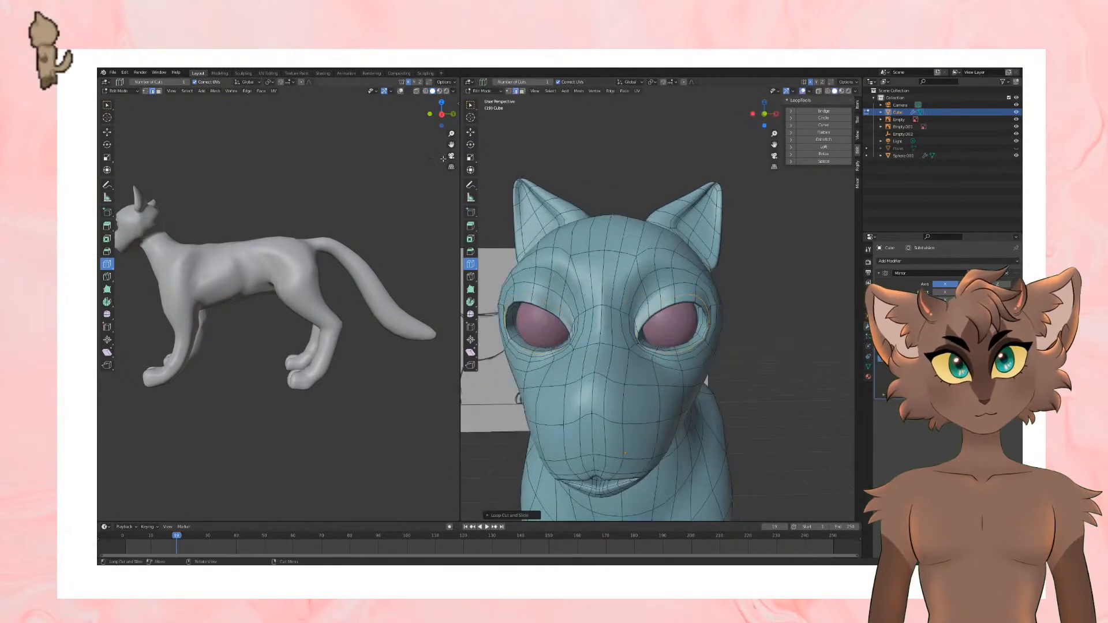
Step: Move the upper eyelid edges with the Move tool to shape the lid around the eyeball
{"action": "left_click", "coordinate": [471, 132]}
{"action": "middle_click_drag", "start_coordinate": [613, 260], "coordinate": [620, 315]}
{"action": "left_click", "coordinate": [675, 377]}
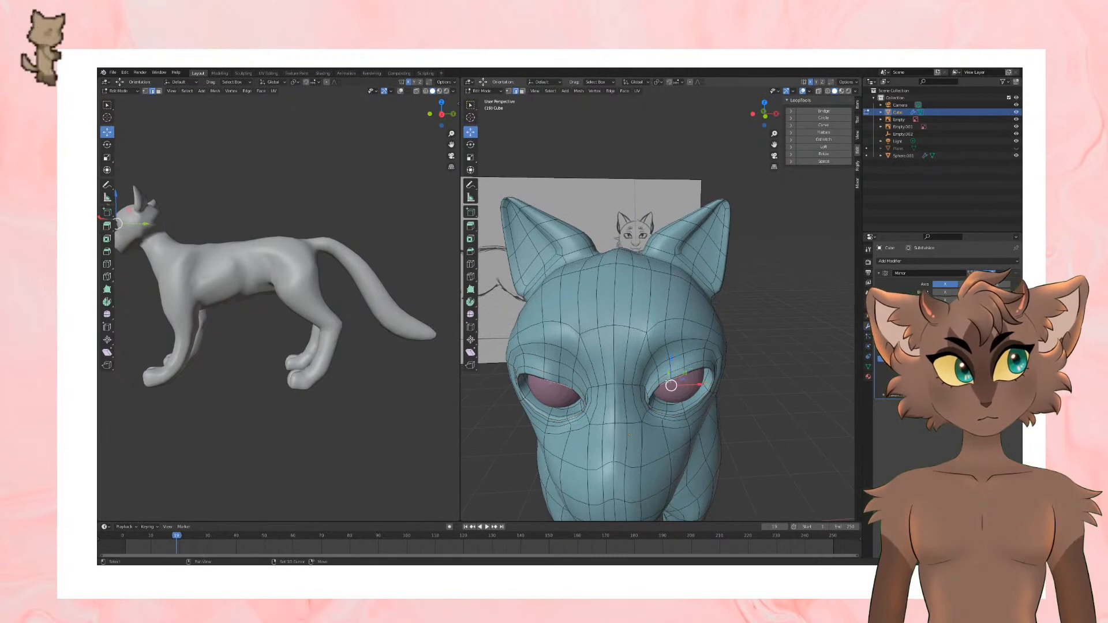
{"action": "middle_click_drag", "start_coordinate": [705, 368], "coordinate": [698, 388]}
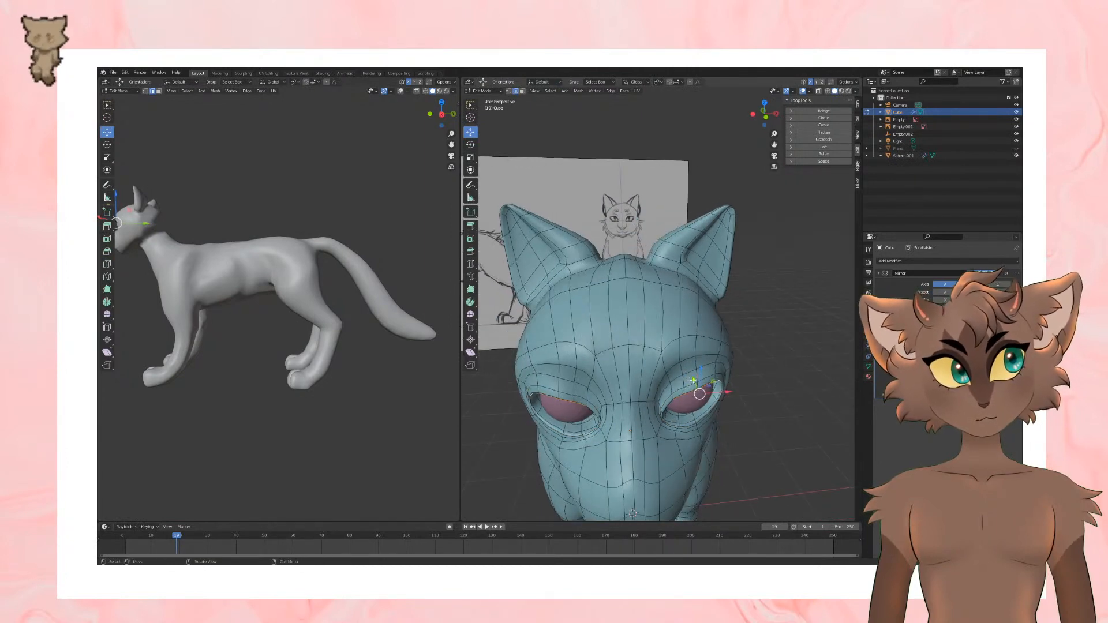
{"action": "left_click_drag", "start_coordinate": [689, 383], "coordinate": [693, 391]}
Step: Refine the inner edge of the upper eyelid and check the face in Object Mode
{"action": "middle_click_drag", "start_coordinate": [771, 386], "coordinate": [672, 307]}
{"action": "left_click_drag", "start_coordinate": [673, 307], "coordinate": [675, 303]}
{"action": "middle_click_drag", "start_coordinate": [675, 303], "coordinate": [650, 305]}
{"action": "left_click", "coordinate": [719, 309]}
{"action": "key", "text": "Tab"}
{"action": "scroll", "coordinate": [738, 315], "scroll_direction": "down", "scroll_amount": 4}
{"action": "key", "text": "Tab"}
{"action": "scroll", "coordinate": [646, 260], "scroll_direction": "up", "scroll_amount": 3}
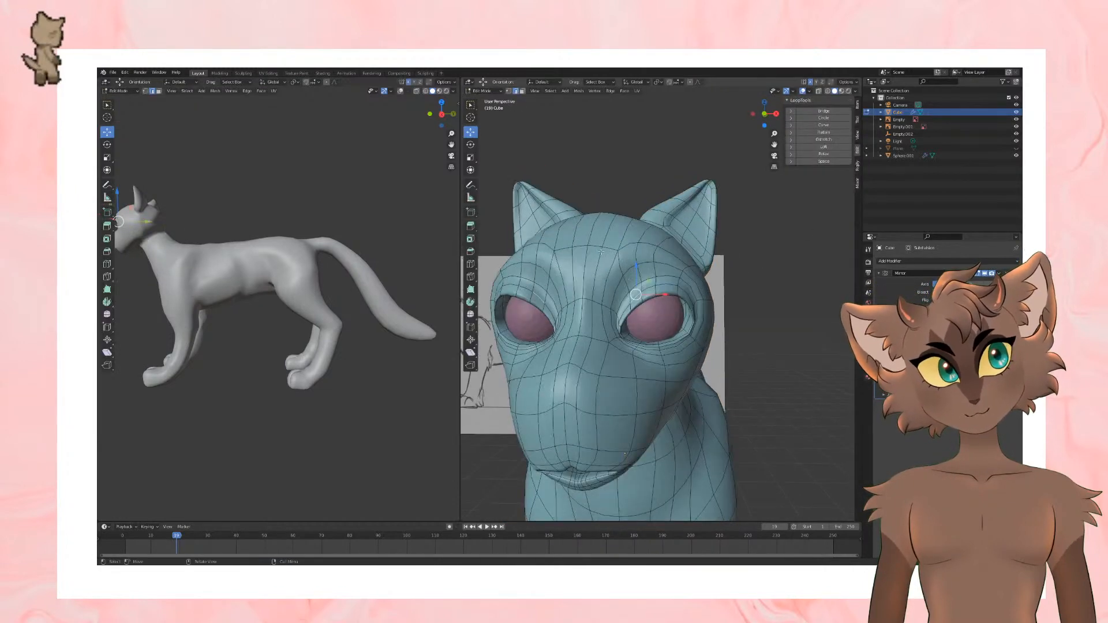
Step: Switch to vertex selection and move the brow vertices above the eye to shape the brow ridge
{"action": "key", "text": "alt+a"}
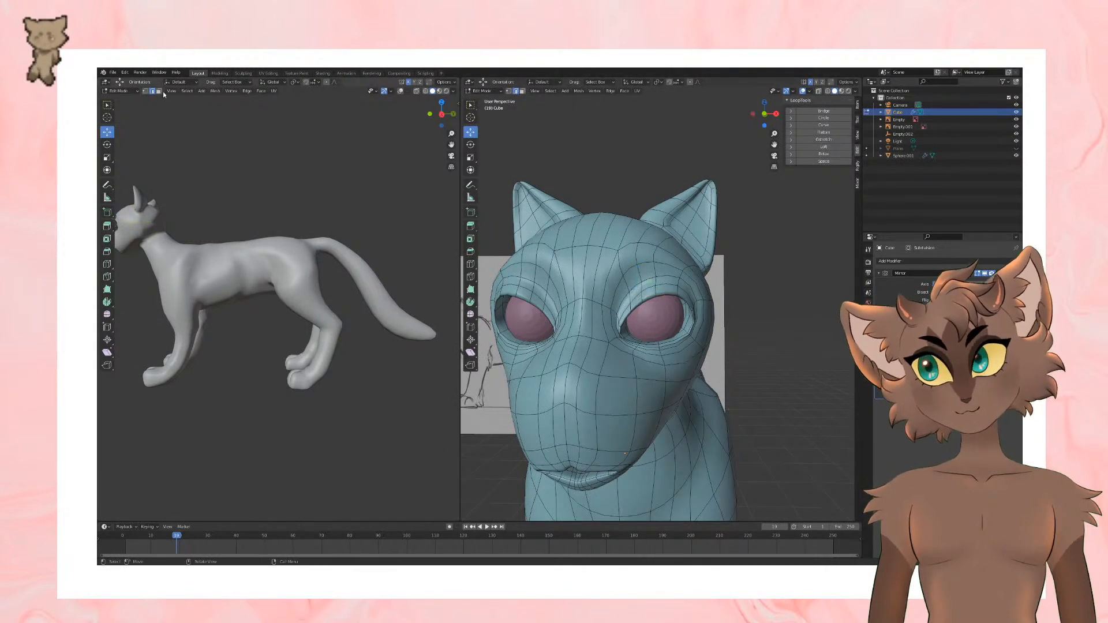
{"action": "middle_click_drag", "start_coordinate": [656, 293], "coordinate": [670, 323]}
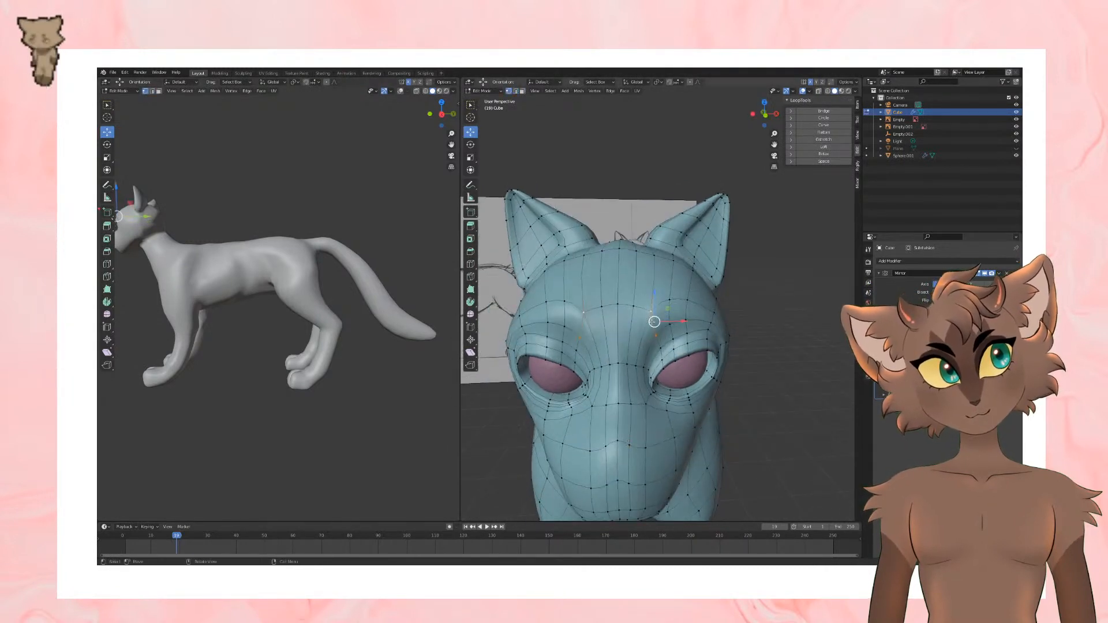
{"action": "left_click_drag", "start_coordinate": [655, 321], "coordinate": [675, 318]}
{"action": "left_click", "coordinate": [669, 303]}
{"action": "left_click", "coordinate": [669, 328], "text": "shift"}
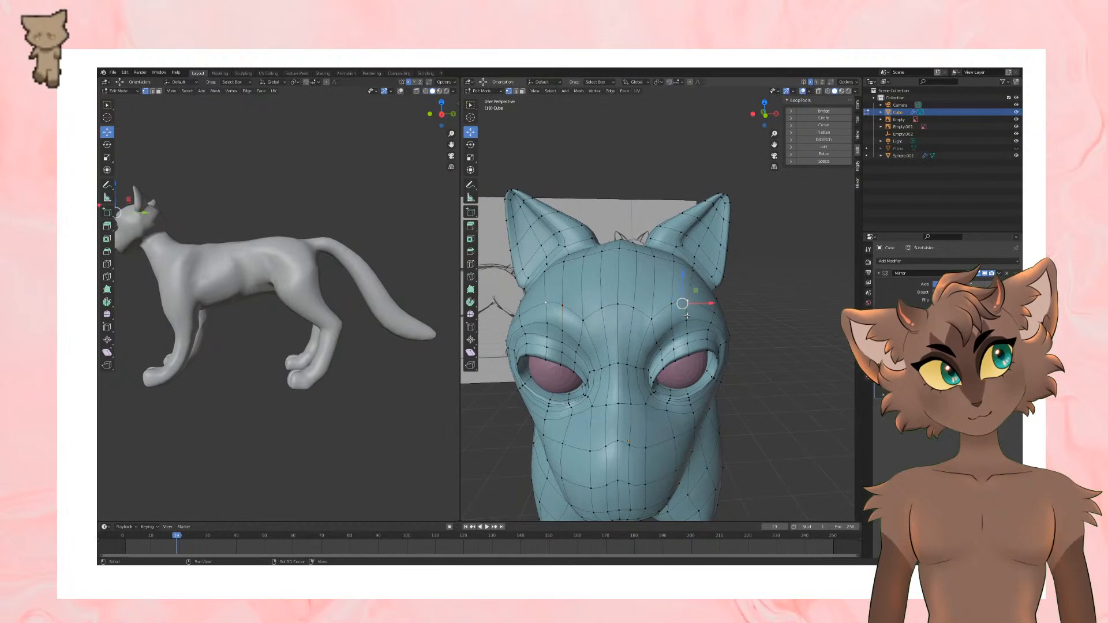
Step: Inspect the smoothed head, eyes and neck from several angles, switching between Object Mode and Edit Mode
{"action": "key", "text": "Tab"}
{"action": "scroll", "coordinate": [716, 277], "scroll_direction": "down", "scroll_amount": 3}
{"action": "middle_click_drag", "start_coordinate": [670, 292], "coordinate": [658, 319]}
{"action": "key", "text": "Tab"}
{"action": "scroll", "coordinate": [684, 283], "scroll_direction": "up", "scroll_amount": 1}
{"action": "key", "text": "Tab"}
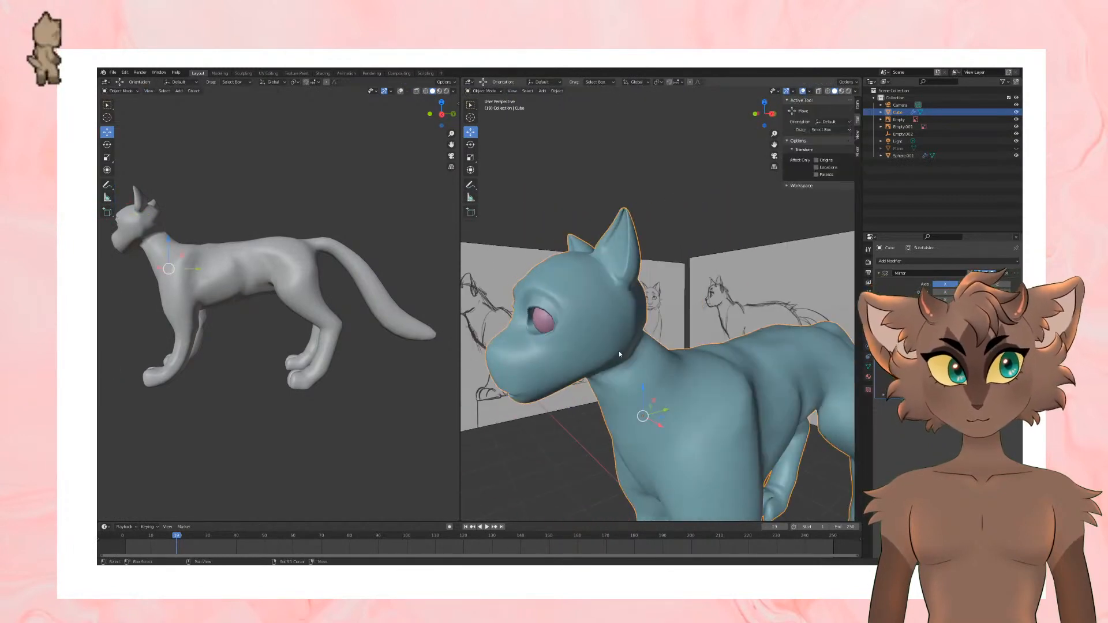
{"action": "middle_click_drag", "start_coordinate": [619, 351], "coordinate": [634, 370]}
{"action": "key", "text": "Tab"}
{"action": "key", "text": "Tab"}
{"action": "scroll", "coordinate": [630, 366], "scroll_direction": "down", "scroll_amount": 5}
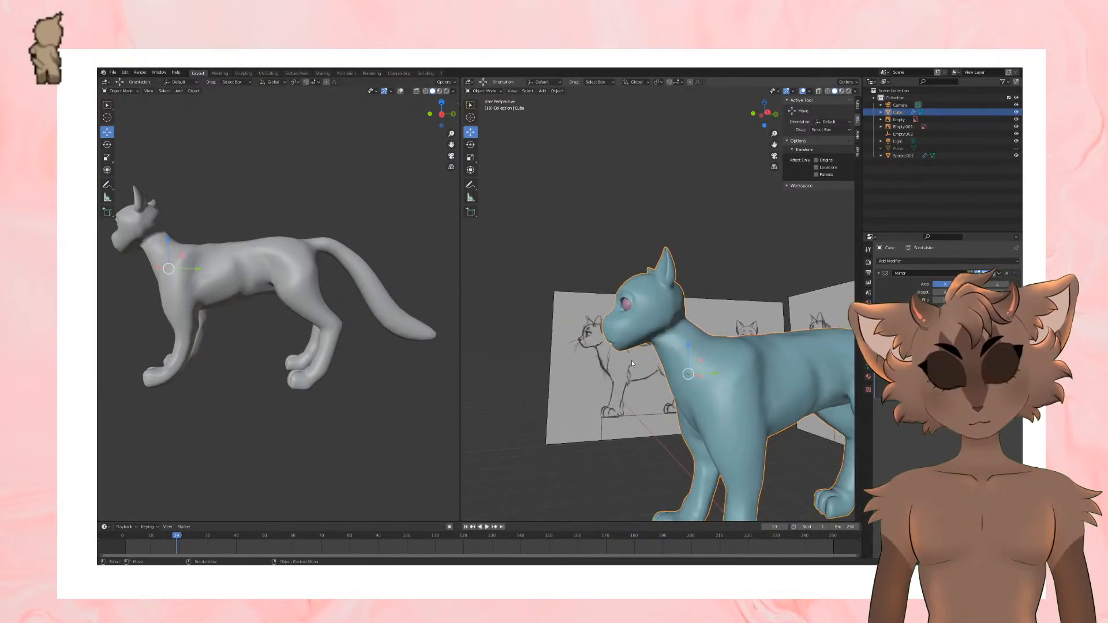
Step: Select the lower jaw faces in the right side view and adjust the chin against the side reference
{"action": "key", "text": "KP_3"}
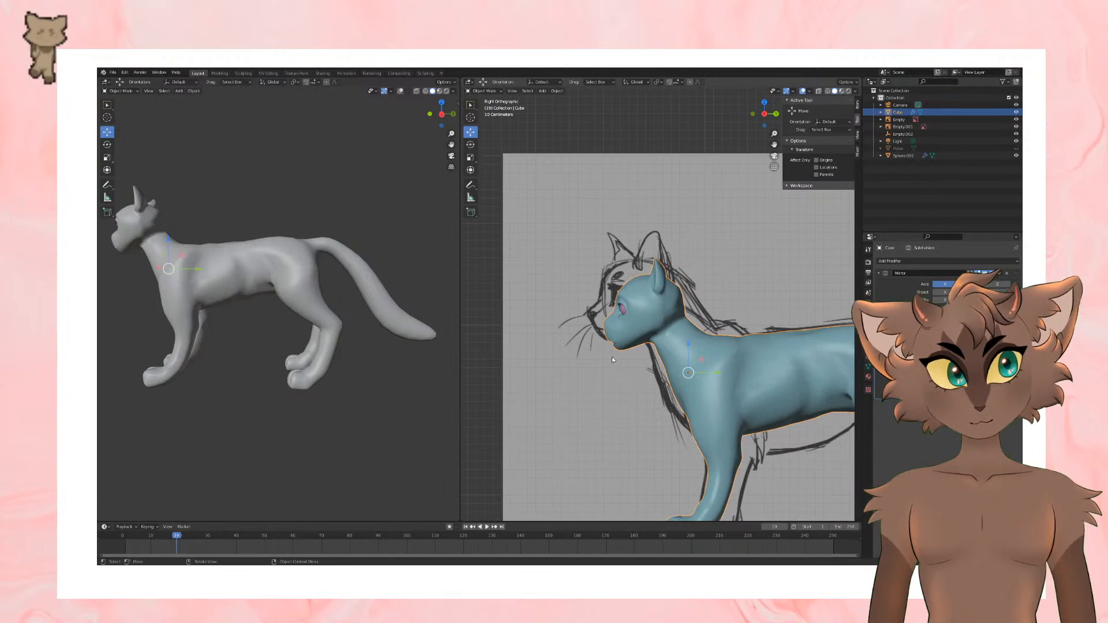
{"action": "key", "text": "Tab"}
{"action": "middle_click_drag", "start_coordinate": [611, 357], "coordinate": [639, 353], "text": "shift"}
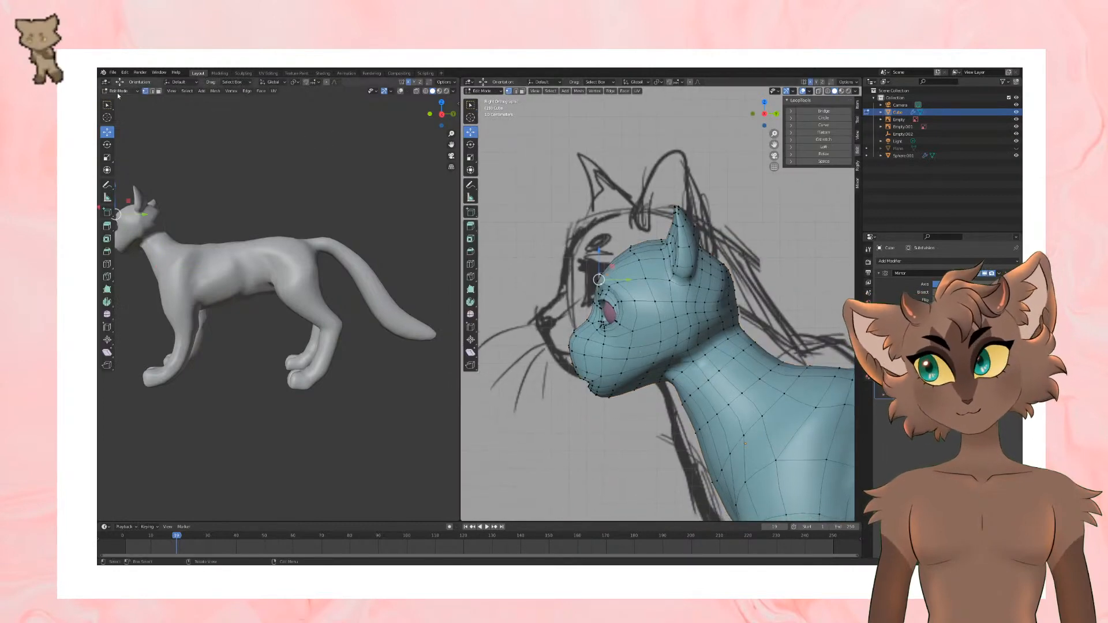
{"action": "left_click_drag", "start_coordinate": [605, 369], "coordinate": [637, 395]}
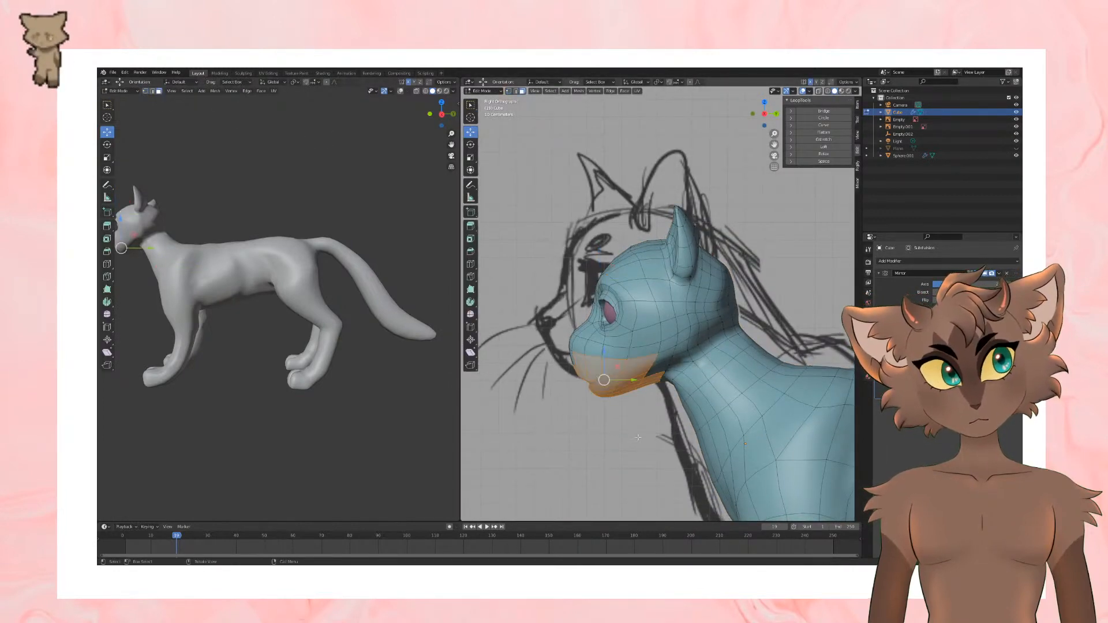
{"action": "left_click", "coordinate": [612, 412]}
{"action": "middle_click_drag", "start_coordinate": [611, 413], "coordinate": [629, 348]}
Step: Adjust the mesh along the underside of the muzzle and check the shape in Object Mode
{"action": "left_click_drag", "start_coordinate": [617, 340], "coordinate": [611, 353]}
{"action": "middle_click_drag", "start_coordinate": [611, 354], "coordinate": [674, 369]}
{"action": "left_click", "coordinate": [673, 372]}
{"action": "left_click_drag", "start_coordinate": [673, 350], "coordinate": [671, 365]}
{"action": "middle_click_drag", "start_coordinate": [673, 360], "coordinate": [688, 433]}
{"action": "key", "text": "Tab"}
Step: Move vertices beside the mouth to refine the lip line, checking the smoothed face in Object Mode
{"action": "key", "text": "Tab"}
{"action": "left_click_drag", "start_coordinate": [688, 396], "coordinate": [689, 399]}
{"action": "middle_click_drag", "start_coordinate": [689, 399], "coordinate": [749, 392]}
{"action": "key", "text": "Tab"}
{"action": "key", "text": "Tab"}
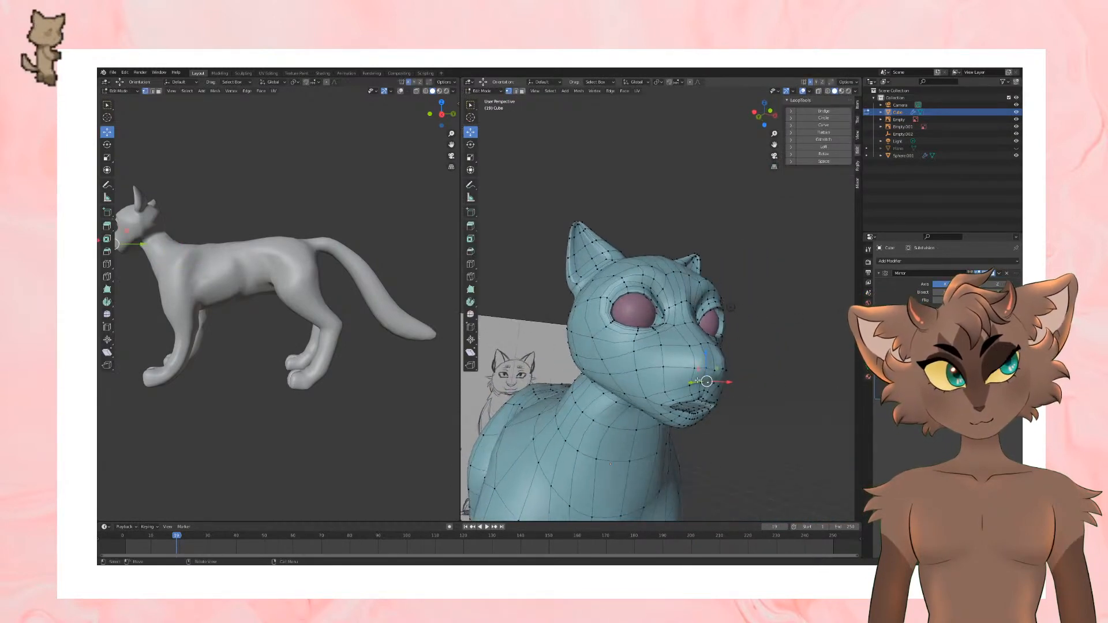
{"action": "left_click_drag", "start_coordinate": [698, 381], "coordinate": [697, 384]}
{"action": "key", "text": "Tab"}
{"action": "middle_click_drag", "start_coordinate": [696, 384], "coordinate": [723, 369]}
{"action": "key", "text": "Tab"}
Step: Try to inset the faces at the tip of the muzzle for the nose
{"action": "scroll", "coordinate": [719, 369], "scroll_direction": "up", "scroll_amount": 4}
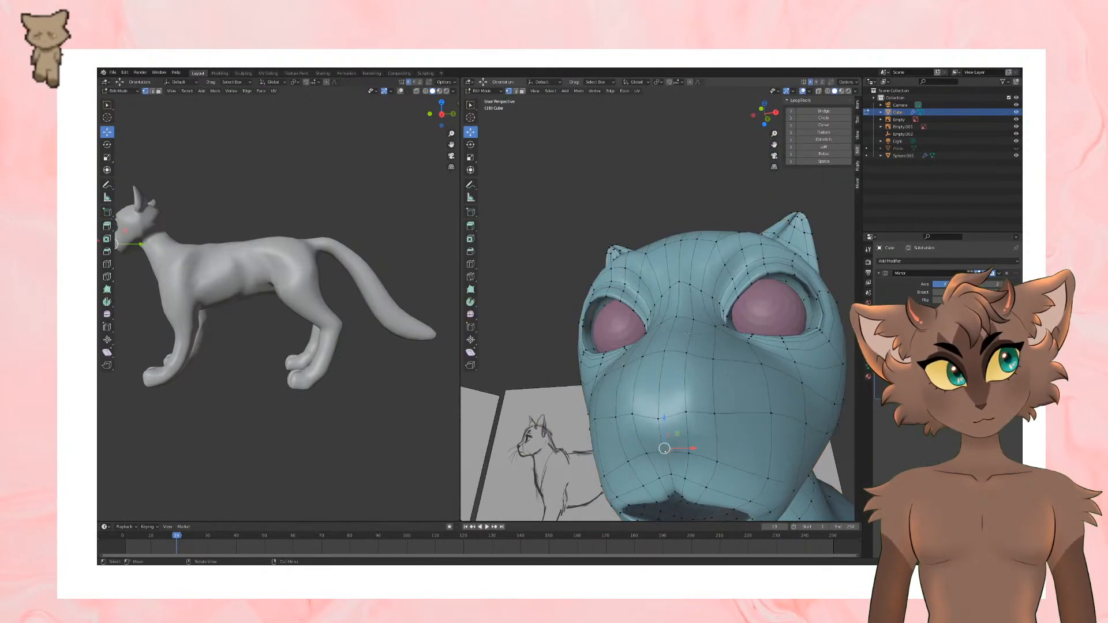
{"action": "scroll", "coordinate": [681, 391], "scroll_direction": "down", "scroll_amount": 3}
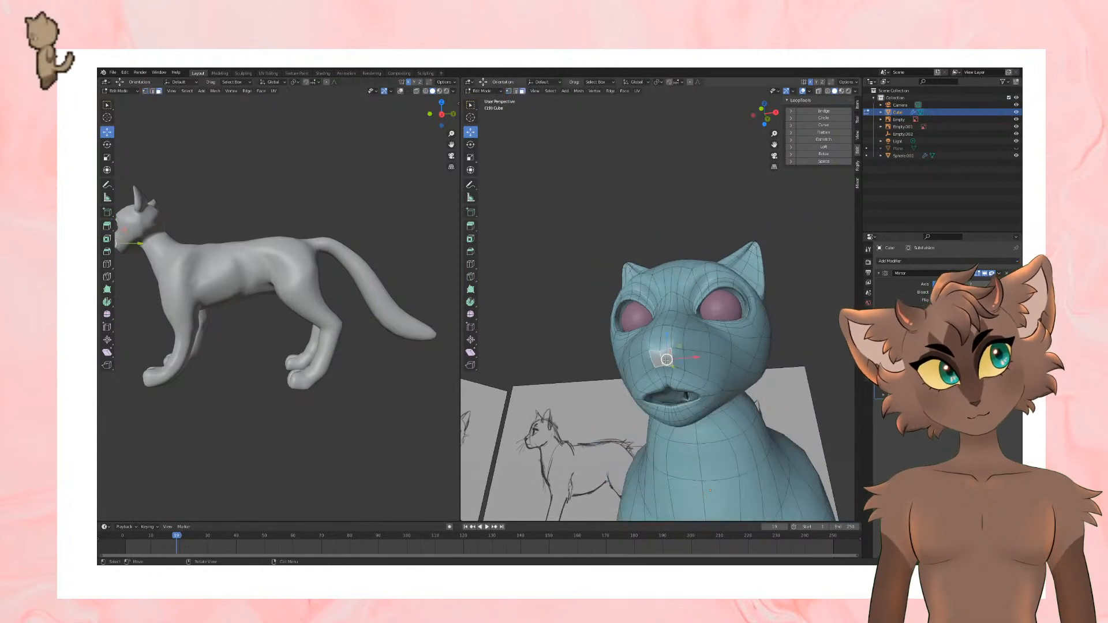
{"action": "key", "text": "i"}
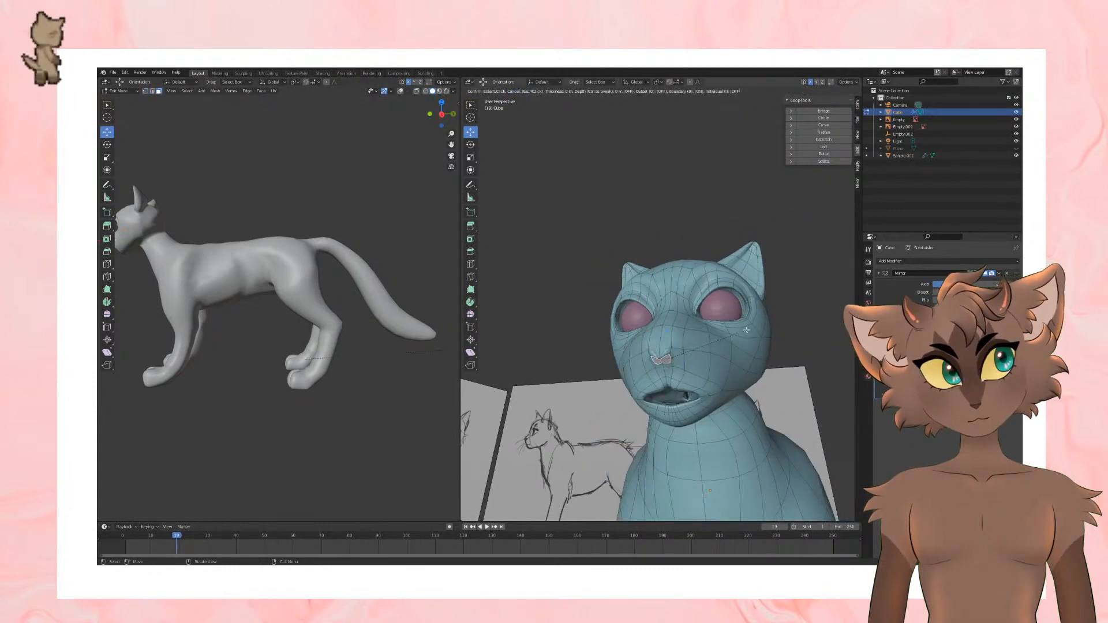
{"action": "left_click", "coordinate": [746, 330]}
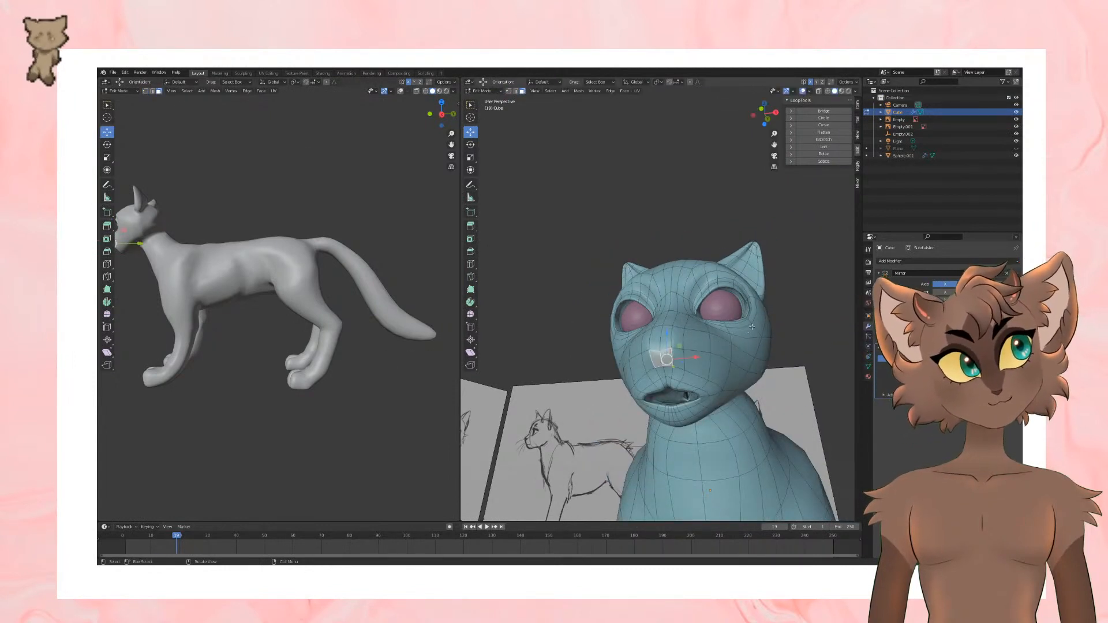
Step: Add a loop cut across the muzzle and cheek below the eyes with the Loop Cut tool
{"action": "mouse_move", "coordinate": [724, 344]}
{"action": "middle_mouse_down"}
{"action": "mouse_move", "coordinate": [662, 257]}
{"action": "mouse_move", "coordinate": [525, 319]}
{"action": "middle_mouse_up"}
{"action": "left_click", "coordinate": [470, 265]}
{"action": "left_click", "coordinate": [715, 349]}
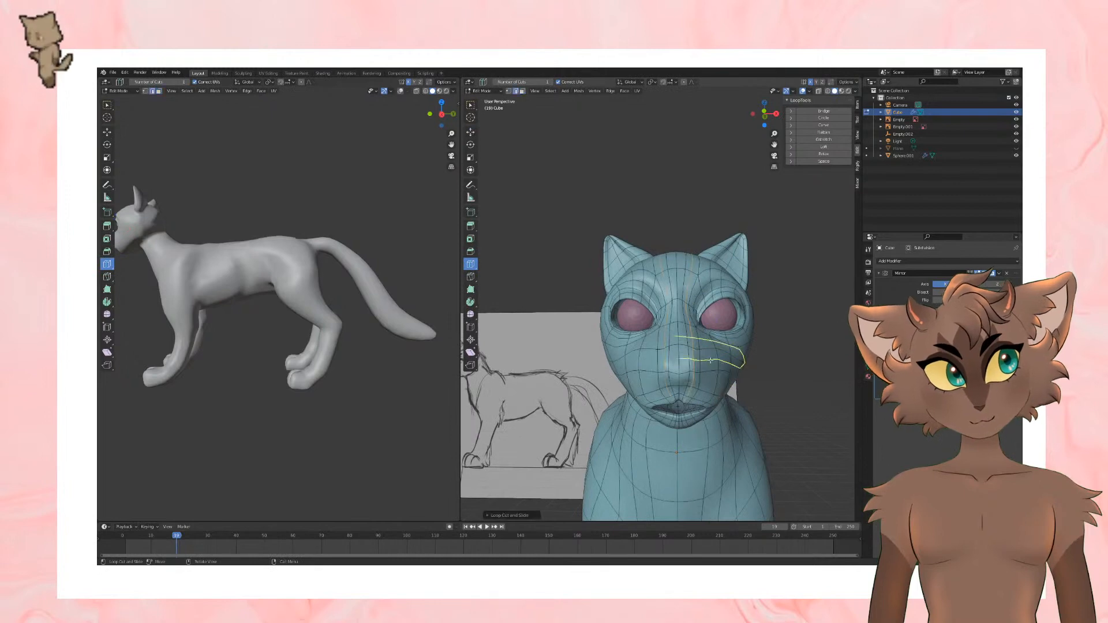
{"action": "key", "text": "ctrl+z"}
{"action": "left_click", "coordinate": [715, 351]}
{"action": "scroll", "coordinate": [767, 350], "scroll_direction": "down", "scroll_amount": 2}
{"action": "middle_click_drag", "start_coordinate": [784, 349], "coordinate": [687, 348]}
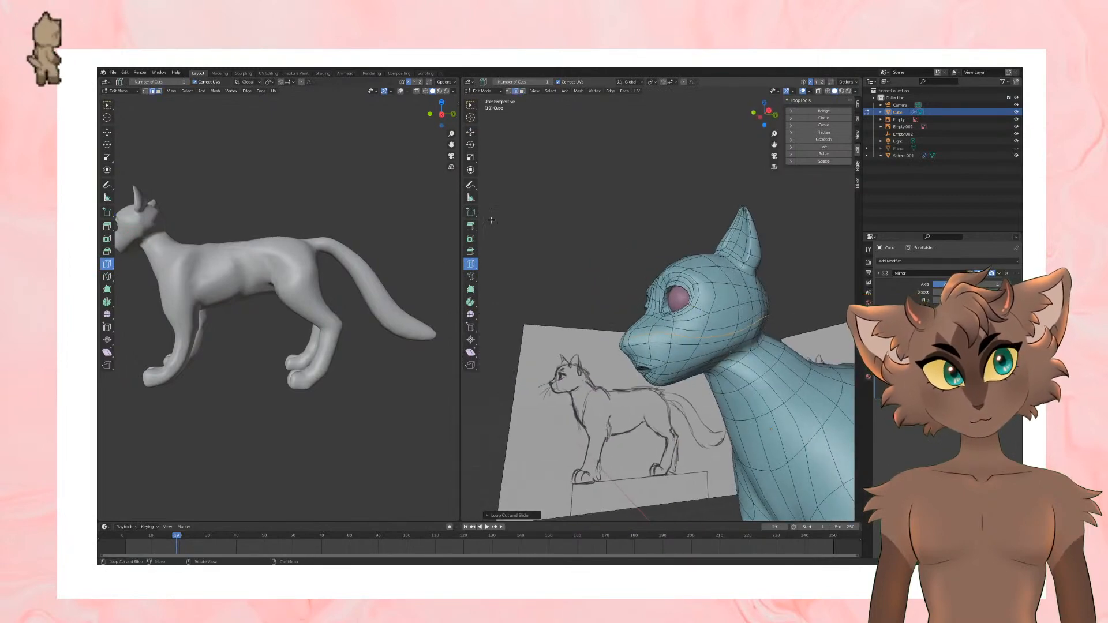
Step: Move the edges on the side of the muzzle with the Move tool to shape the snout and cheek
{"action": "left_click", "coordinate": [107, 132]}
{"action": "middle_click_drag", "start_coordinate": [638, 393], "coordinate": [707, 388]}
{"action": "scroll", "coordinate": [707, 388], "scroll_direction": "up", "scroll_amount": 3}
{"action": "middle_click_drag", "start_coordinate": [645, 442], "coordinate": [615, 364]}
{"action": "left_click_drag", "start_coordinate": [615, 365], "coordinate": [624, 363]}
{"action": "middle_click_drag", "start_coordinate": [625, 362], "coordinate": [725, 366]}
{"action": "mouse_move", "coordinate": [644, 367]}
{"action": "middle_mouse_down"}
{"action": "mouse_move", "coordinate": [577, 370]}
{"action": "mouse_move", "coordinate": [697, 373]}
{"action": "mouse_move", "coordinate": [651, 370]}
{"action": "middle_mouse_up"}
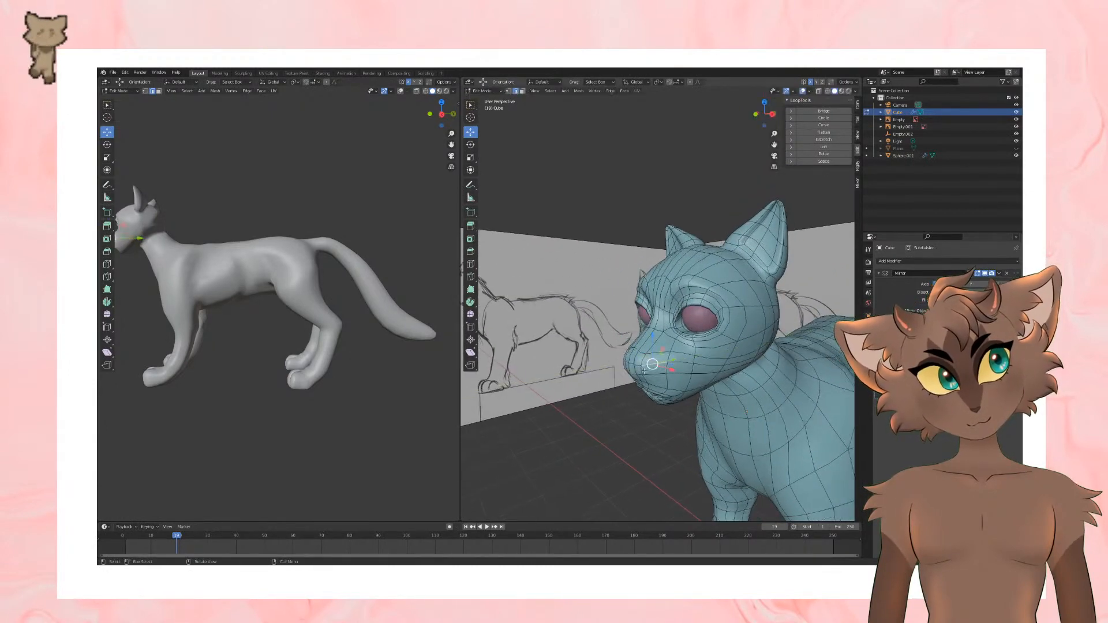
{"action": "left_click_drag", "start_coordinate": [657, 370], "coordinate": [661, 369]}
{"action": "middle_click_drag", "start_coordinate": [661, 369], "coordinate": [777, 333]}
Step: Examine the smoothed face and muzzle from the front and sides, switching between Object Mode and Edit Mode
{"action": "key", "text": "Tab"}
{"action": "scroll", "coordinate": [735, 357], "scroll_direction": "down", "scroll_amount": 4}
{"action": "scroll", "coordinate": [746, 321], "scroll_direction": "up", "scroll_amount": 5}
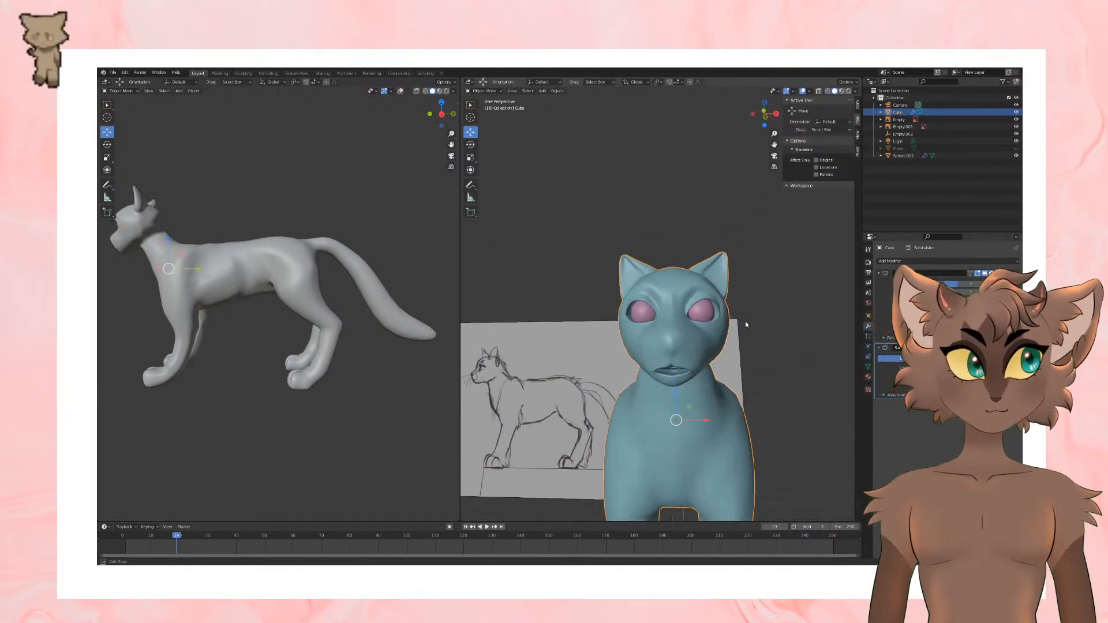
{"action": "key", "text": "Tab"}
{"action": "scroll", "coordinate": [698, 355], "scroll_direction": "down", "scroll_amount": 3}
{"action": "key", "text": "Tab"}
{"action": "mouse_move", "coordinate": [698, 356]}
{"action": "middle_mouse_down"}
{"action": "mouse_move", "coordinate": [656, 358]}
{"action": "mouse_move", "coordinate": [726, 355]}
{"action": "mouse_move", "coordinate": [692, 335]}
{"action": "middle_mouse_up"}
{"action": "scroll", "coordinate": [726, 356], "scroll_direction": "up", "scroll_amount": 4}
{"action": "key", "text": "Tab"}
{"action": "key", "text": "Tab"}
{"action": "key", "text": "Tab"}
{"action": "scroll", "coordinate": [716, 333], "scroll_direction": "up", "scroll_amount": 2}
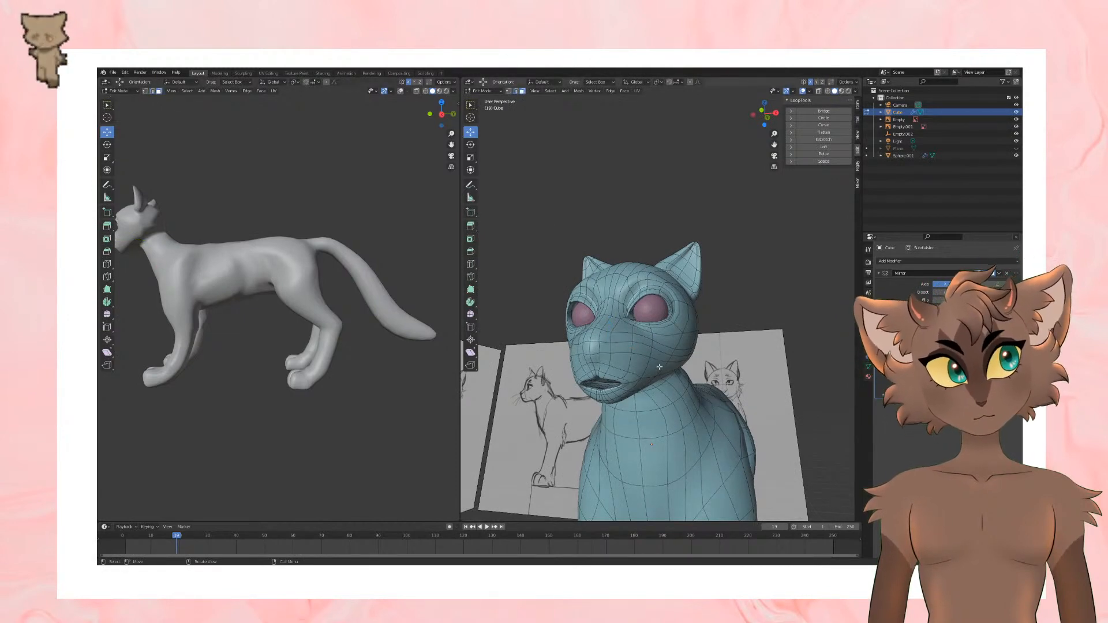
{"action": "key", "text": "Tab"}
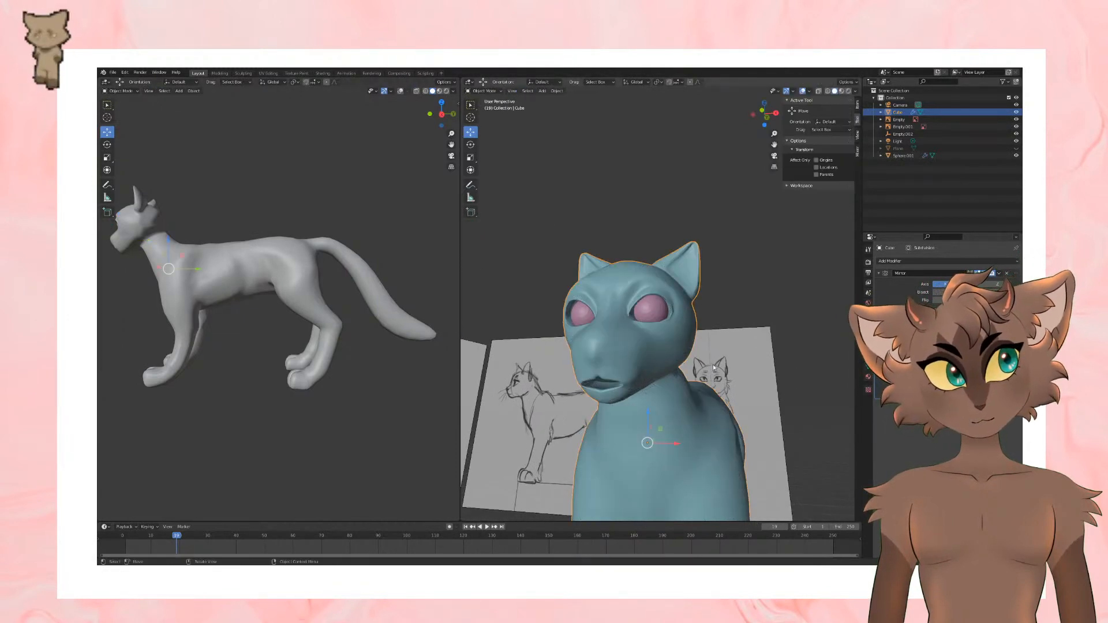
{"action": "mouse_move", "coordinate": [712, 364]}
{"action": "middle_mouse_down"}
{"action": "mouse_move", "coordinate": [679, 368]}
{"action": "mouse_move", "coordinate": [723, 360]}
{"action": "mouse_move", "coordinate": [743, 331]}
{"action": "mouse_move", "coordinate": [663, 355]}
{"action": "mouse_move", "coordinate": [739, 363]}
{"action": "mouse_move", "coordinate": [678, 370]}
{"action": "mouse_move", "coordinate": [693, 364]}
{"action": "middle_mouse_up"}
Step: Move the cheek face below the eye to reshape the cheek and check it in Object Mode
{"action": "key", "text": "Tab"}
{"action": "left_click", "coordinate": [667, 341]}
{"action": "key", "text": "g"}
{"action": "left_click", "coordinate": [673, 345]}
{"action": "key", "text": "Tab"}
{"action": "key", "text": "Tab"}
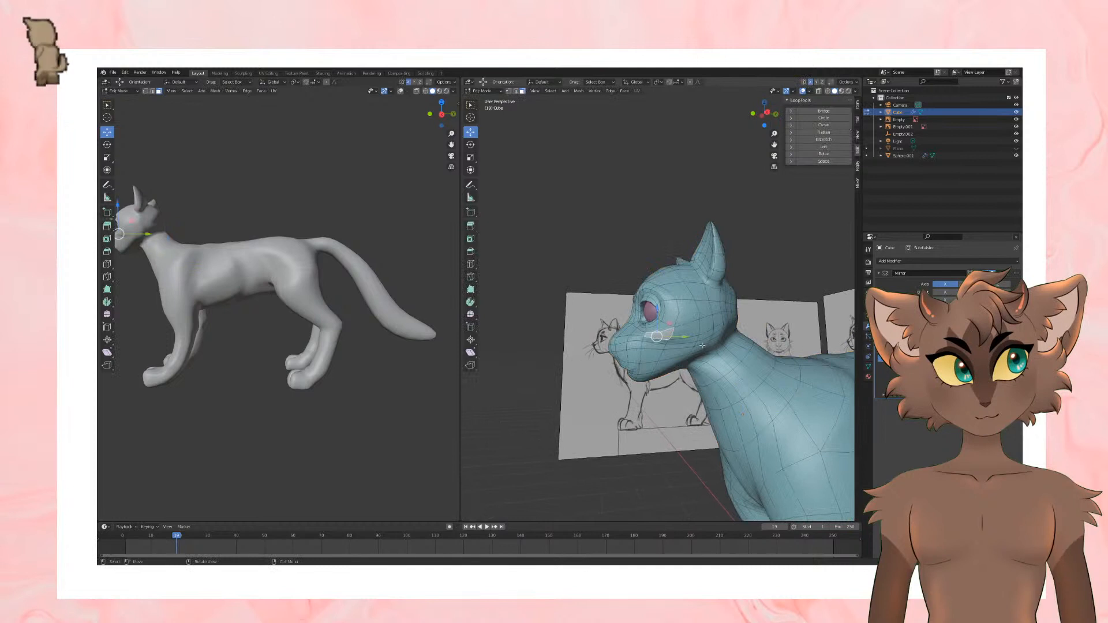
Step: Switch to vertex selection and move a vertex at the back of the cheek
{"action": "left_click", "coordinate": [145, 91]}
{"action": "left_click_drag", "start_coordinate": [701, 341], "coordinate": [705, 329]}
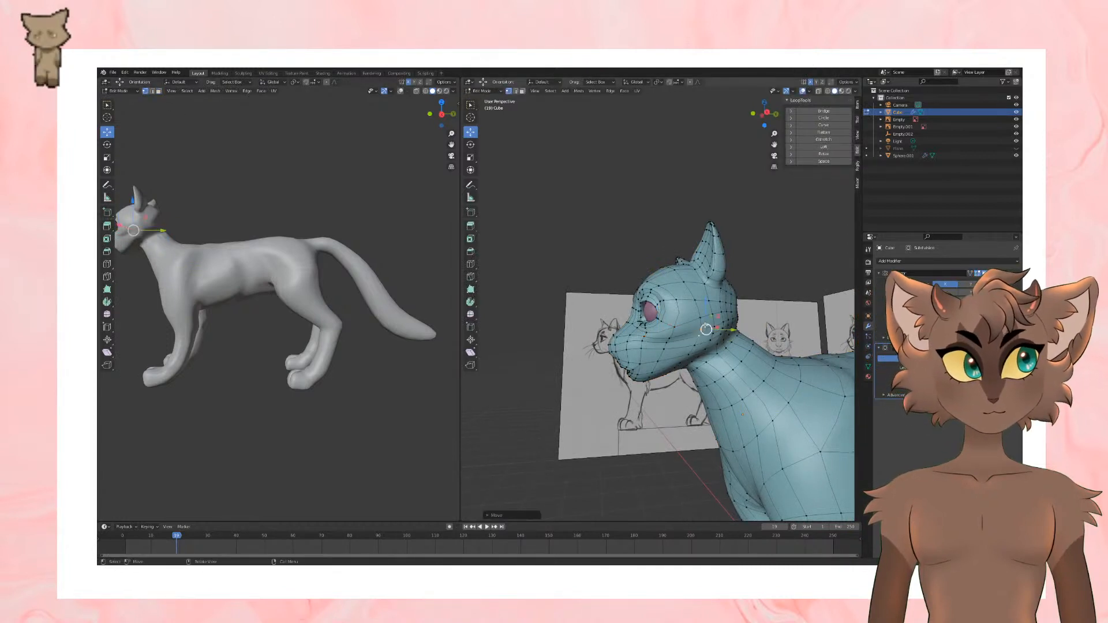
{"action": "key", "text": "Tab"}
{"action": "middle_click_drag", "start_coordinate": [706, 329], "coordinate": [801, 328]}
{"action": "key", "text": "Tab"}
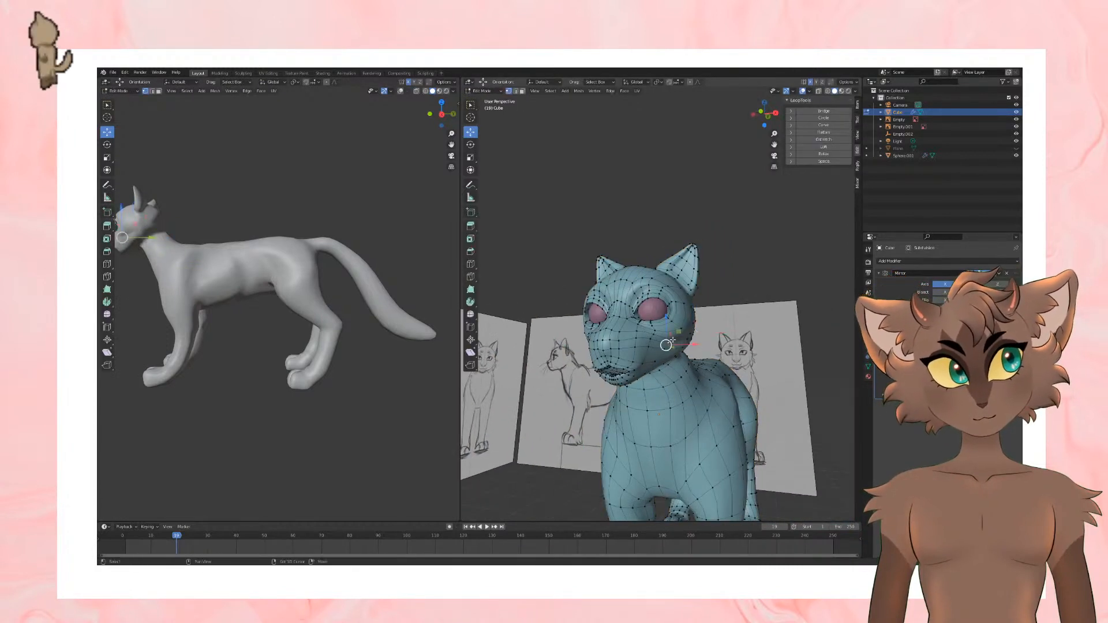
Step: Adjust a jawline vertex below the eye and inspect the head from the side in Object Mode
{"action": "key", "text": "Tab"}
{"action": "middle_click_drag", "start_coordinate": [669, 344], "coordinate": [754, 336]}
{"action": "scroll", "coordinate": [668, 332], "scroll_direction": "up", "scroll_amount": 2}
{"action": "middle_click_drag", "start_coordinate": [669, 332], "coordinate": [614, 342]}
{"action": "key", "text": "Tab"}
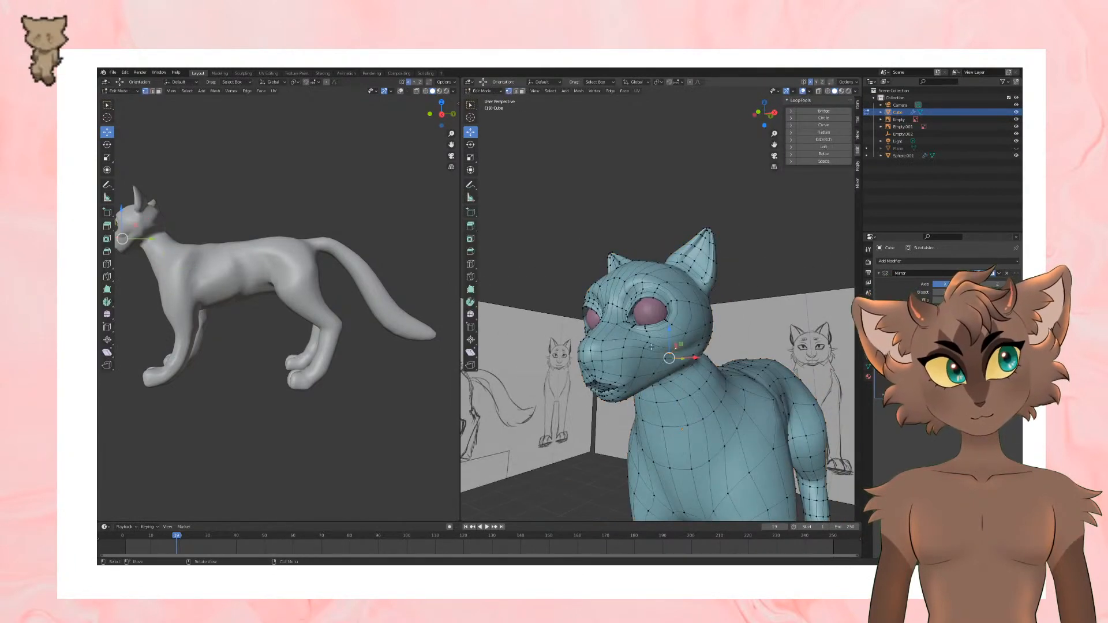
{"action": "key", "text": "Tab"}
{"action": "middle_click_drag", "start_coordinate": [683, 357], "coordinate": [643, 327]}
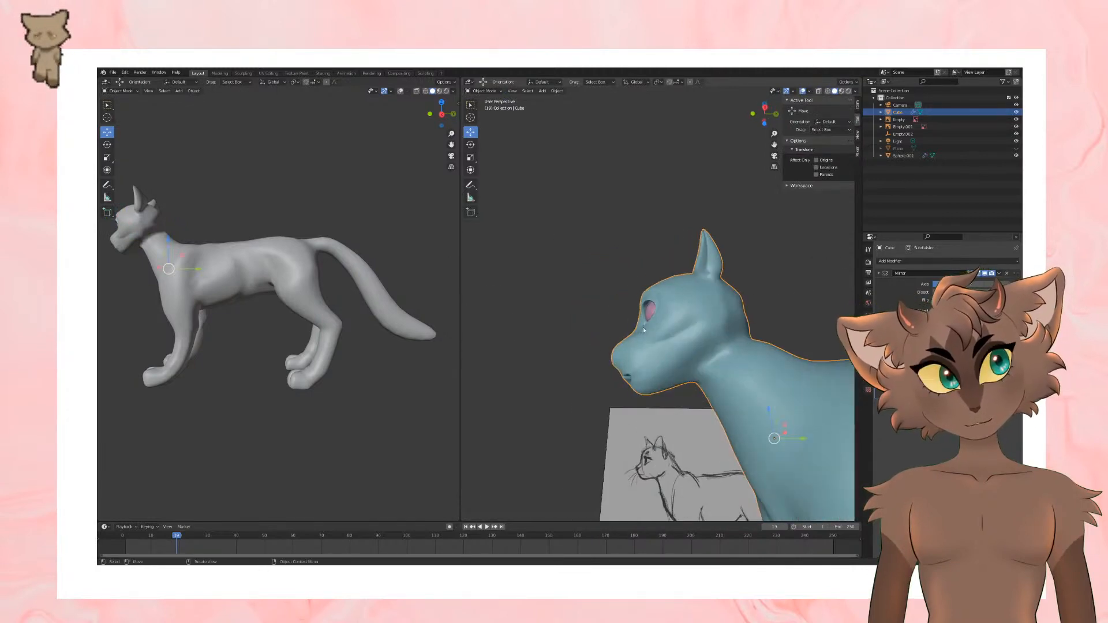
Step: Move the vertices under the jaw where the head meets the throat and check the smoothed shape
{"action": "key", "text": "Tab"}
{"action": "middle_click_drag", "start_coordinate": [691, 355], "coordinate": [660, 368]}
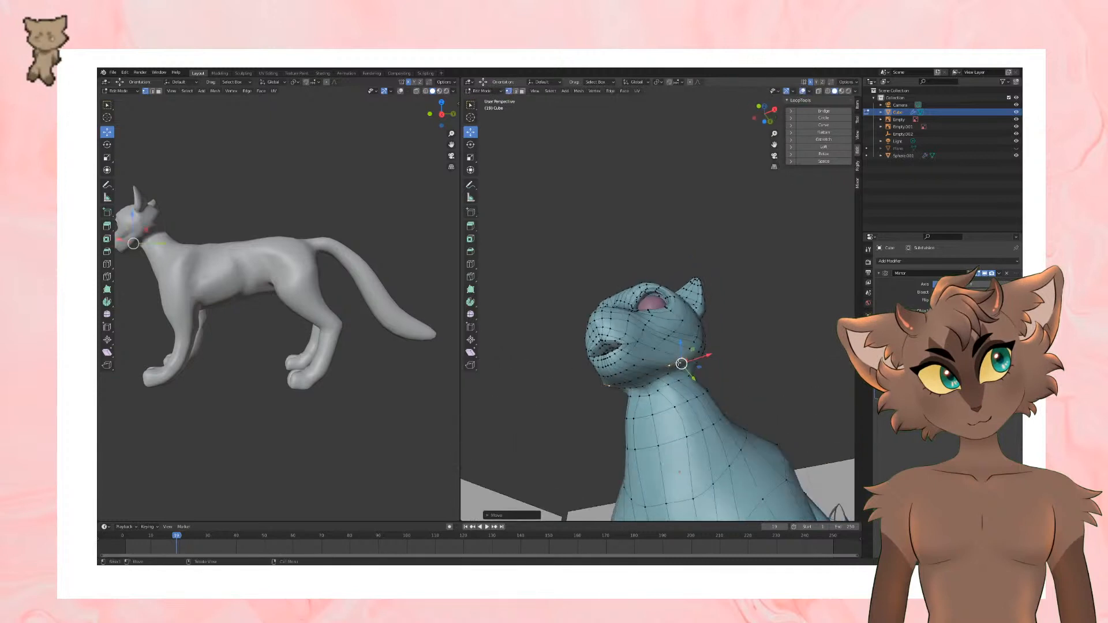
{"action": "left_click_drag", "start_coordinate": [661, 374], "coordinate": [644, 371]}
{"action": "left_click", "coordinate": [649, 375]}
{"action": "left_click", "coordinate": [641, 380]}
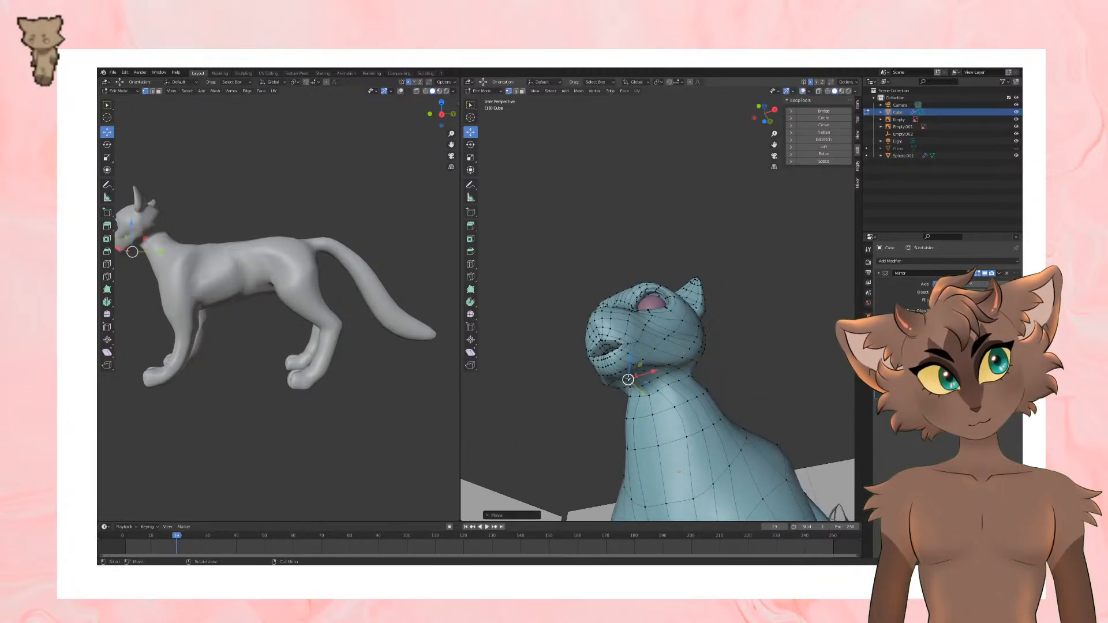
{"action": "key", "text": "Tab"}
{"action": "mouse_move", "coordinate": [634, 382]}
{"action": "middle_mouse_down"}
{"action": "mouse_move", "coordinate": [668, 395]}
{"action": "mouse_move", "coordinate": [626, 405]}
{"action": "mouse_move", "coordinate": [668, 386]}
{"action": "mouse_move", "coordinate": [664, 345]}
{"action": "mouse_move", "coordinate": [734, 365]}
{"action": "middle_mouse_up"}
Step: Adjust the rear cheek and jaw vertices in the side view and check the head in Object Mode
{"action": "key", "text": "Tab"}
{"action": "left_click", "coordinate": [716, 374]}
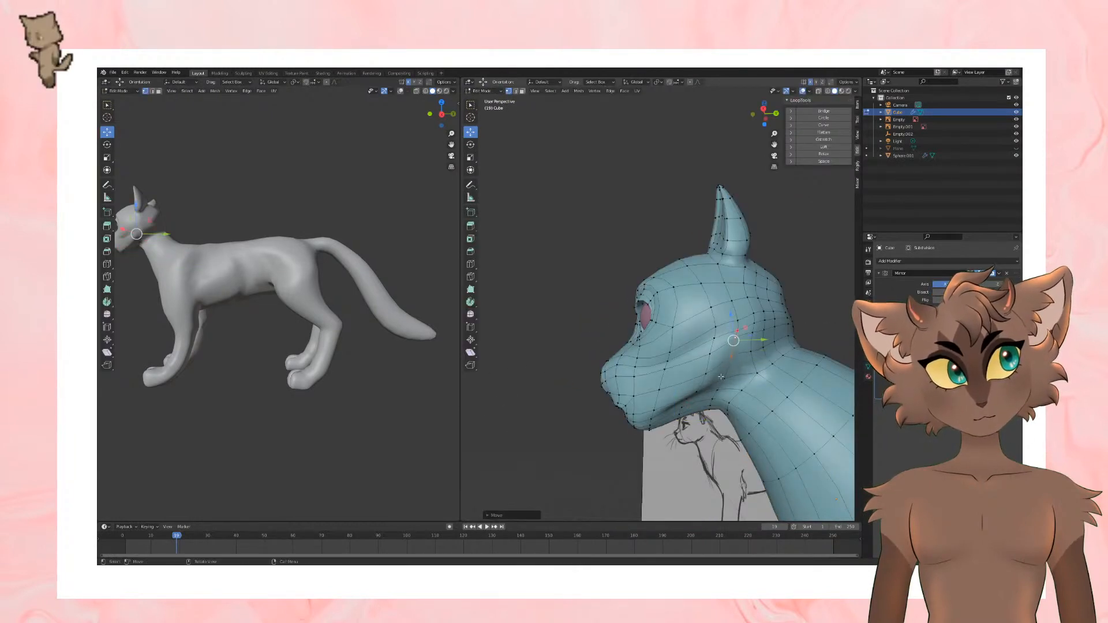
{"action": "left_click", "coordinate": [711, 356]}
{"action": "mouse_move", "coordinate": [711, 356]}
{"action": "middle_mouse_down"}
{"action": "mouse_move", "coordinate": [773, 372]}
{"action": "mouse_move", "coordinate": [759, 347]}
{"action": "mouse_move", "coordinate": [658, 355]}
{"action": "mouse_move", "coordinate": [708, 380]}
{"action": "mouse_move", "coordinate": [730, 347]}
{"action": "mouse_move", "coordinate": [683, 354]}
{"action": "mouse_move", "coordinate": [614, 322]}
{"action": "mouse_move", "coordinate": [659, 334]}
{"action": "mouse_move", "coordinate": [612, 351]}
{"action": "mouse_move", "coordinate": [644, 331]}
{"action": "middle_mouse_up"}
{"action": "key", "text": "Tab"}
{"action": "scroll", "coordinate": [730, 367], "scroll_direction": "down", "scroll_amount": 3}
{"action": "key", "text": "Tab"}
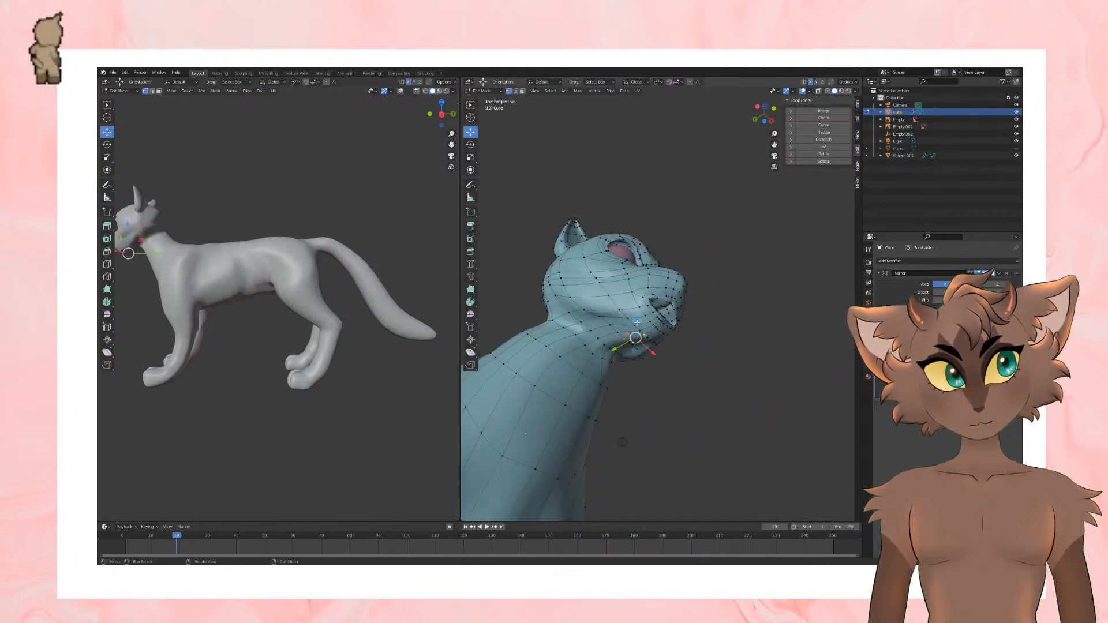
Step: Move the vertices beneath the chin along the Z axis and check the smoothed head
{"action": "middle_click_drag", "start_coordinate": [622, 442], "coordinate": [798, 409]}
{"action": "left_click", "coordinate": [600, 372]}
{"action": "key", "text": "g"}
{"action": "key", "text": "z"}
{"action": "left_click", "coordinate": [607, 386]}
{"action": "left_click", "coordinate": [610, 385]}
{"action": "key", "text": "Tab"}
{"action": "key", "text": "Tab"}
{"action": "key", "text": "Tab"}
{"action": "scroll", "coordinate": [729, 250], "scroll_direction": "up", "scroll_amount": 1}
{"action": "key", "text": "Tab"}
{"action": "middle_click_drag", "start_coordinate": [729, 250], "coordinate": [728, 267]}
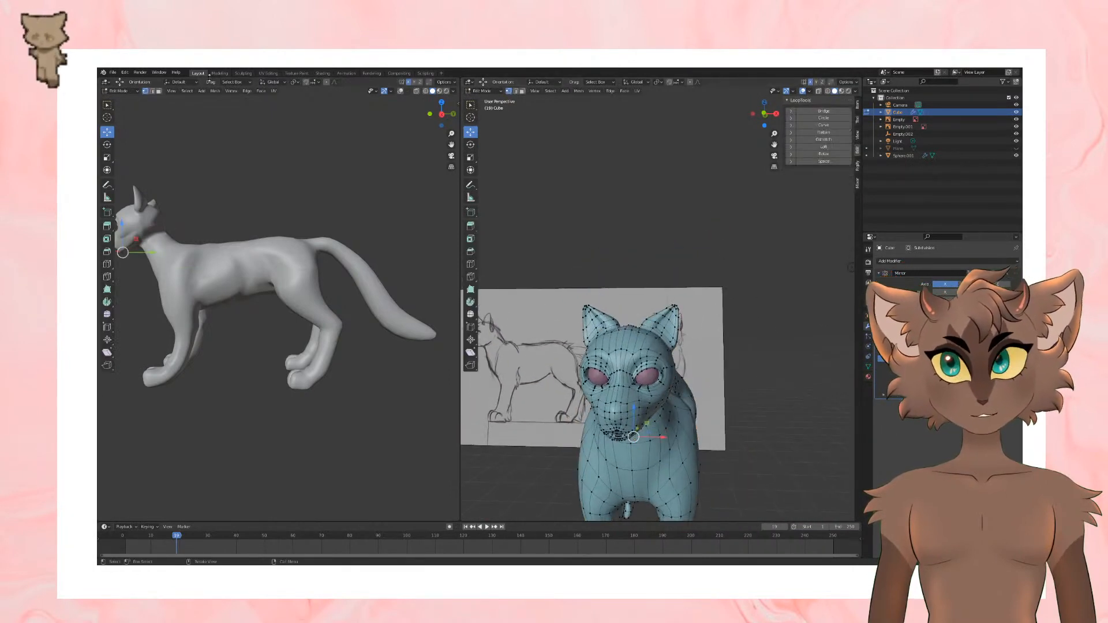
Step: Select all the ear faces in front view using X-ray and scale the ears up slightly
{"action": "key", "text": "3"}
{"action": "key", "text": "KP_1"}
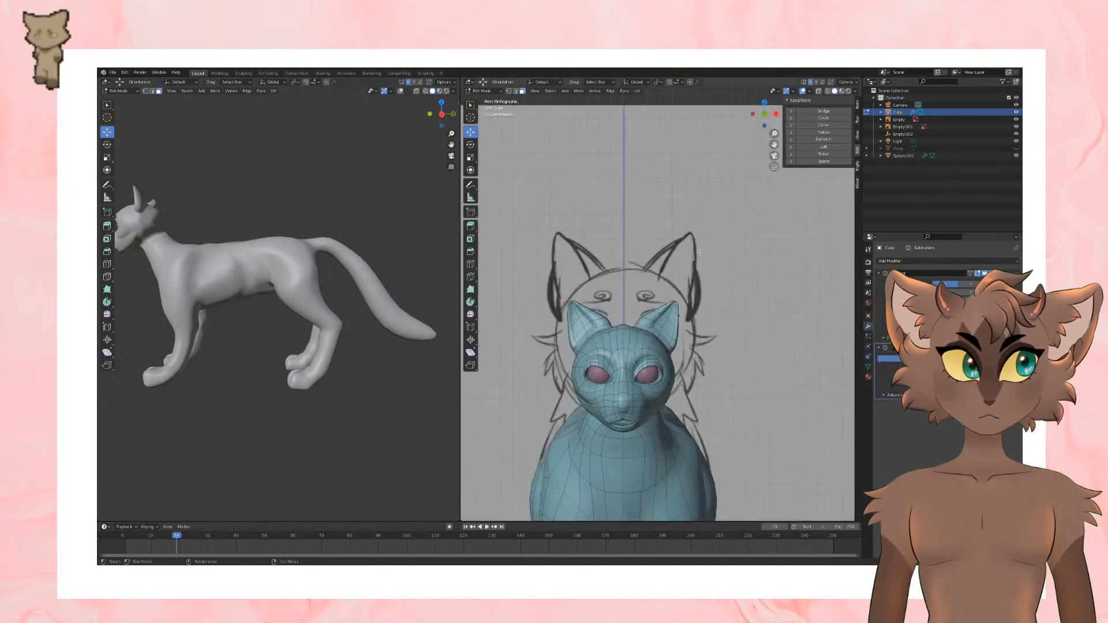
{"action": "scroll", "coordinate": [643, 301], "scroll_direction": "up", "scroll_amount": 3}
{"action": "left_click_drag", "start_coordinate": [699, 333], "coordinate": [700, 334]}
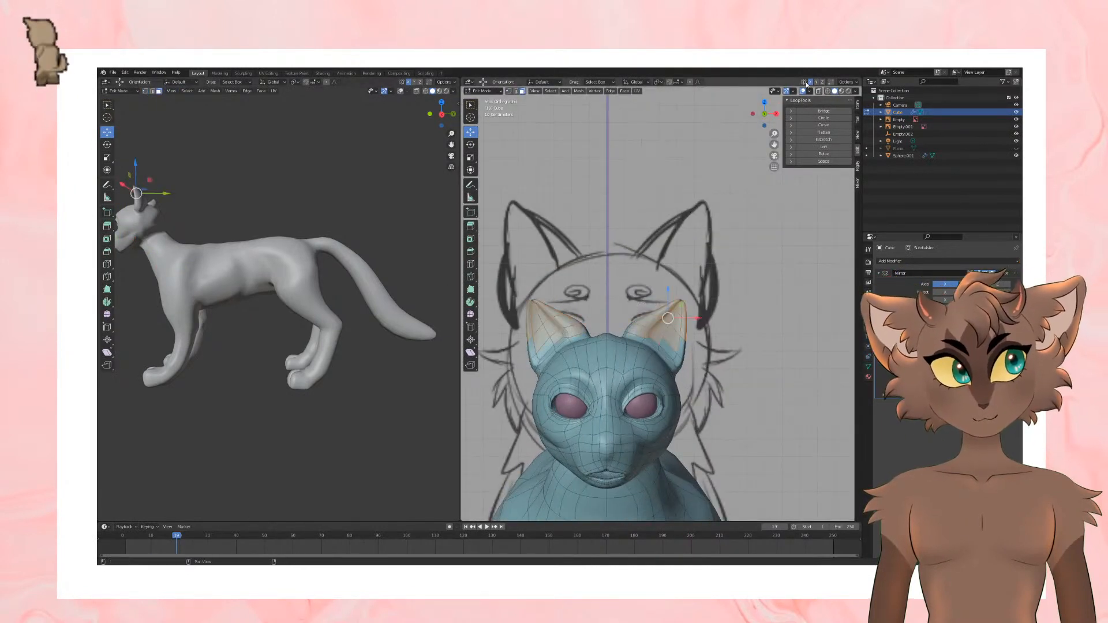
{"action": "left_click", "coordinate": [667, 349], "text": "alt"}
{"action": "left_click", "coordinate": [666, 347], "text": "alt"}
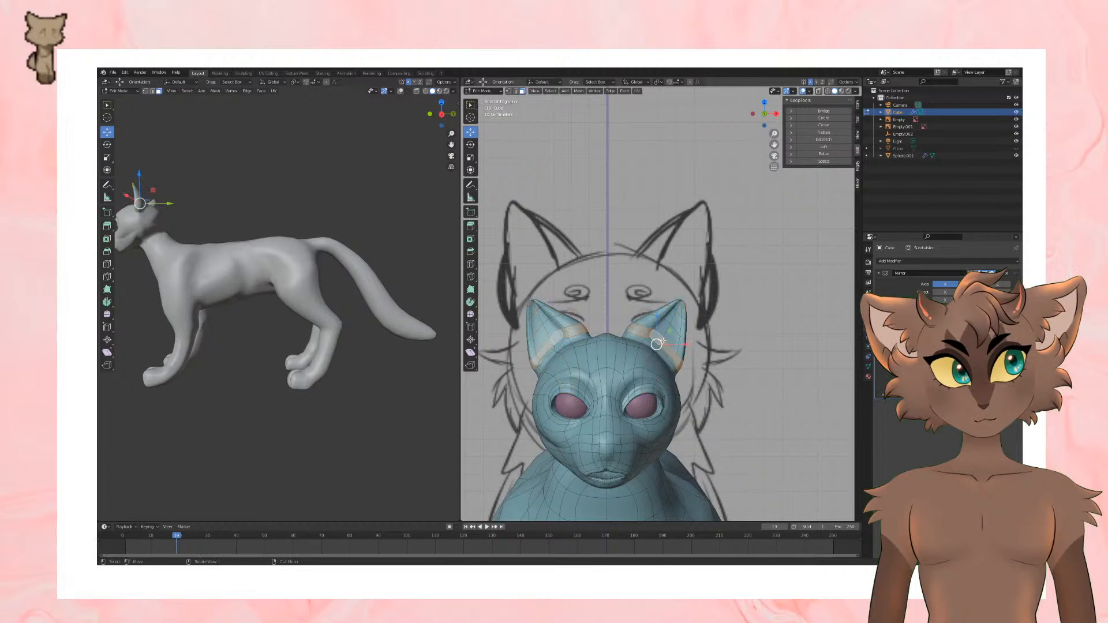
{"action": "left_click", "coordinate": [669, 335], "text": "alt+shift"}
{"action": "left_click", "coordinate": [674, 320], "text": "alt+shift"}
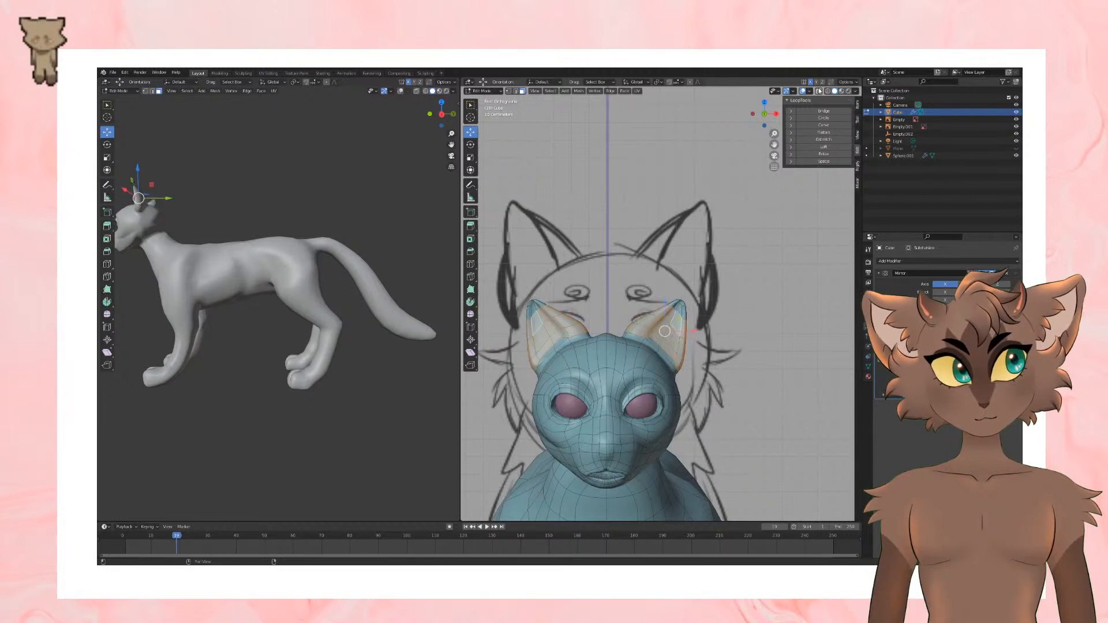
{"action": "key", "text": "alt+z"}
{"action": "left_click_drag", "start_coordinate": [654, 260], "coordinate": [714, 328], "text": "shift"}
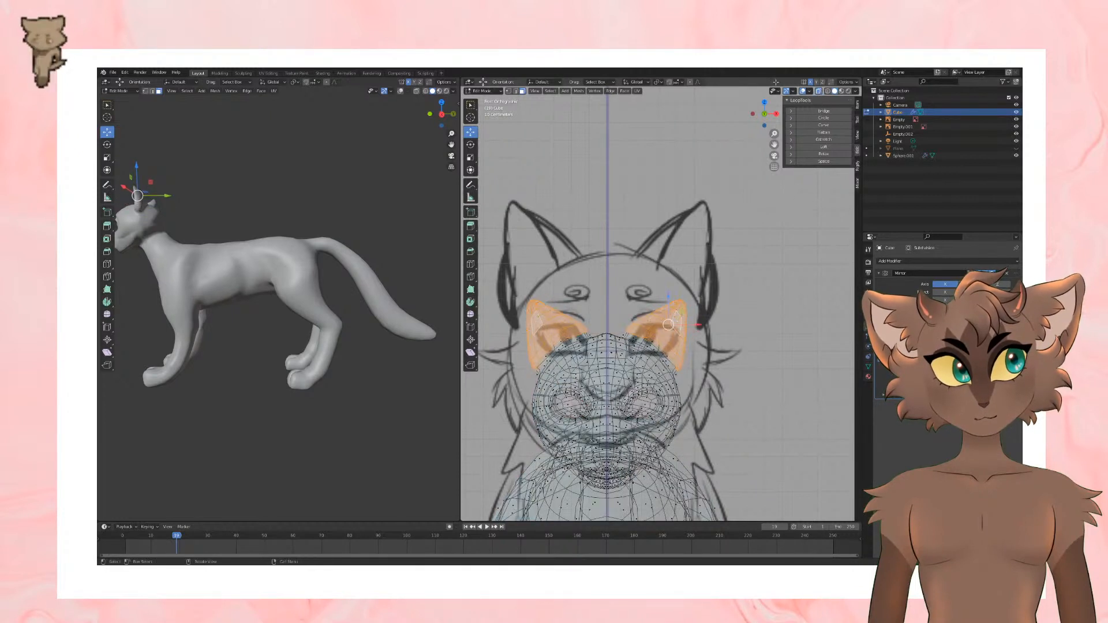
{"action": "left_click", "coordinate": [819, 90]}
{"action": "key", "text": "s"}
{"action": "left_click", "coordinate": [796, 324]}
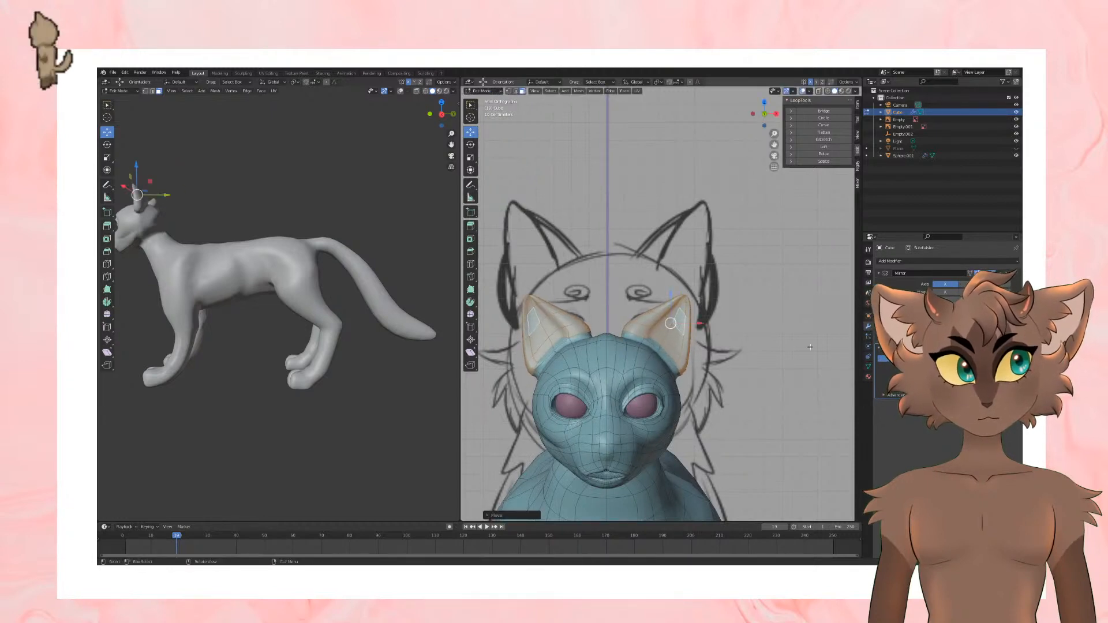
Step: Deselect the ears and save the file
{"action": "key", "text": "alt+a"}
{"action": "middle_click_drag", "start_coordinate": [649, 331], "coordinate": [769, 321]}
{"action": "key", "text": "ctrl+s"}
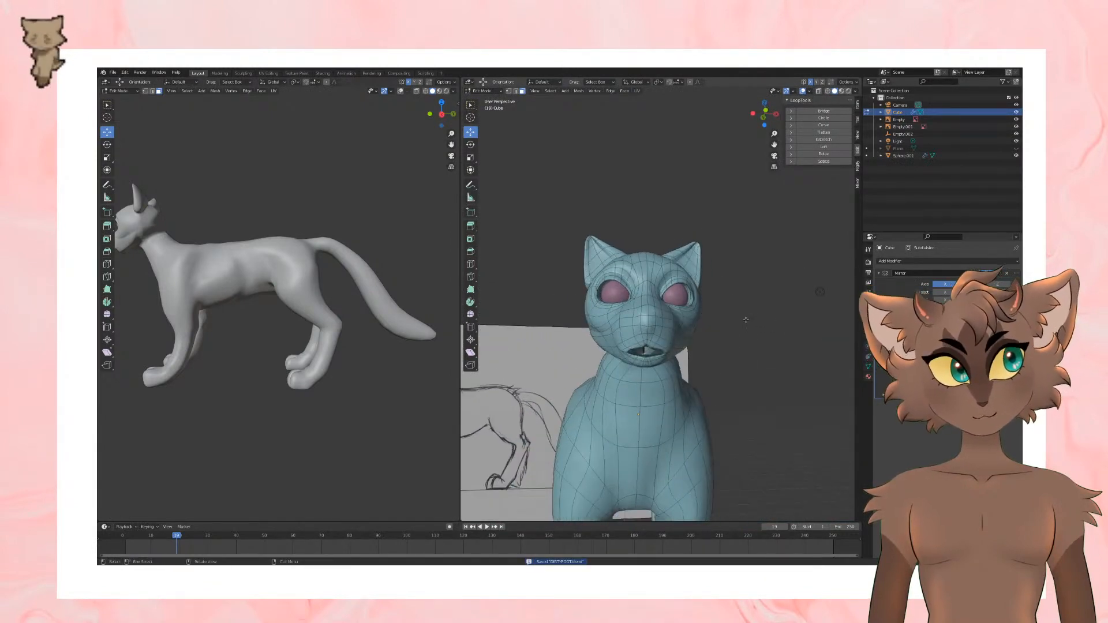
Step: Try to inset the nose faces directly above the mouth, and undo the inset
{"action": "scroll", "coordinate": [739, 320], "scroll_direction": "up", "scroll_amount": 2}
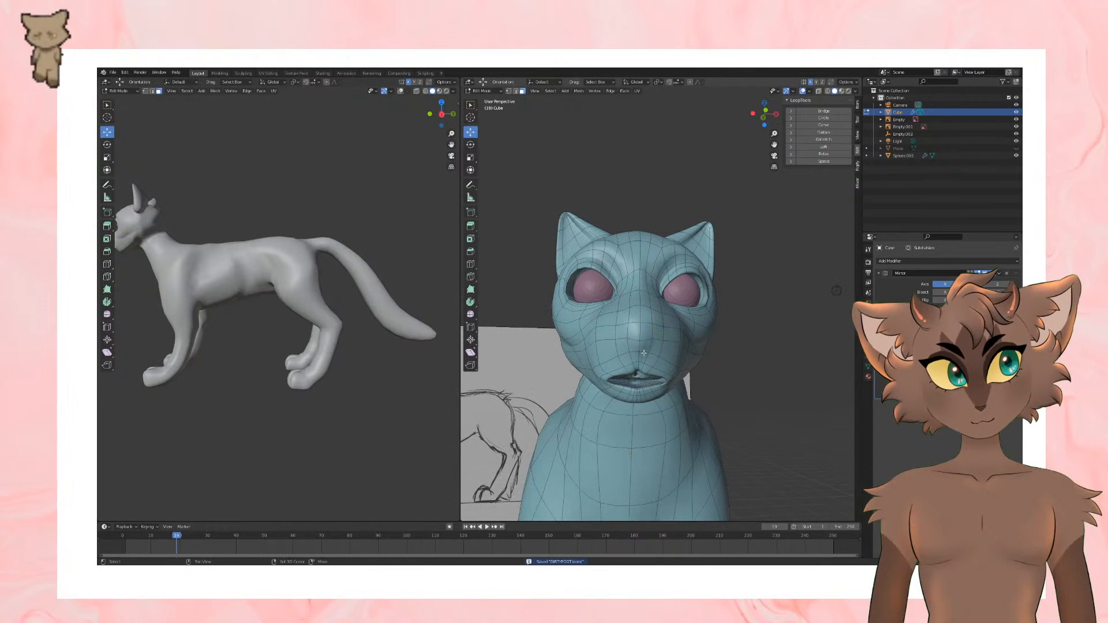
{"action": "key", "text": "i"}
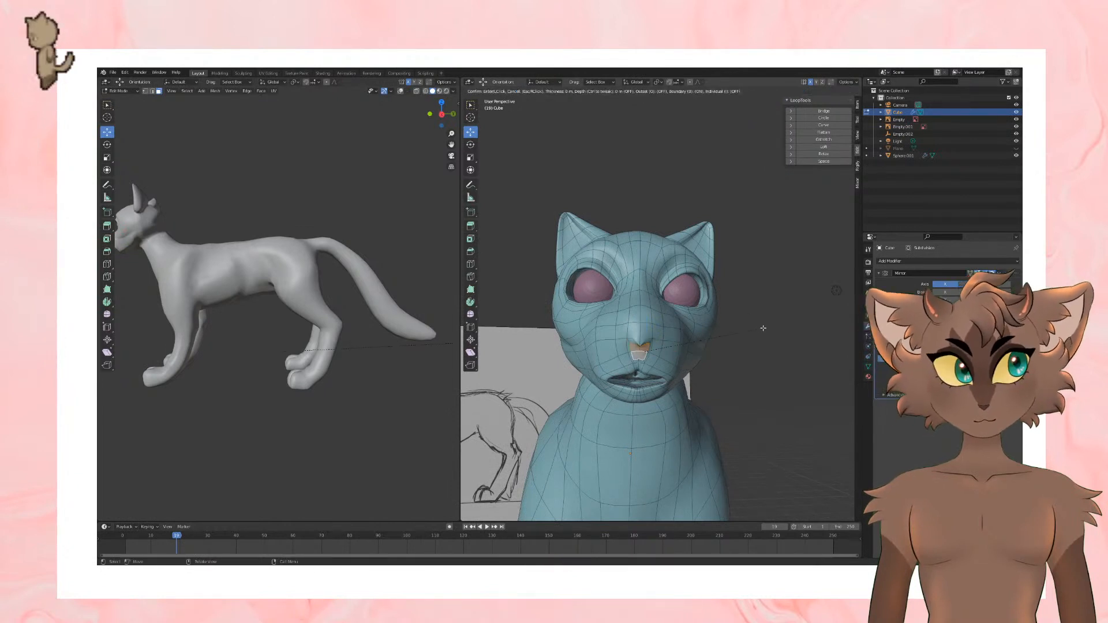
{"action": "left_click", "coordinate": [762, 328]}
{"action": "key", "text": "ctrl+z"}
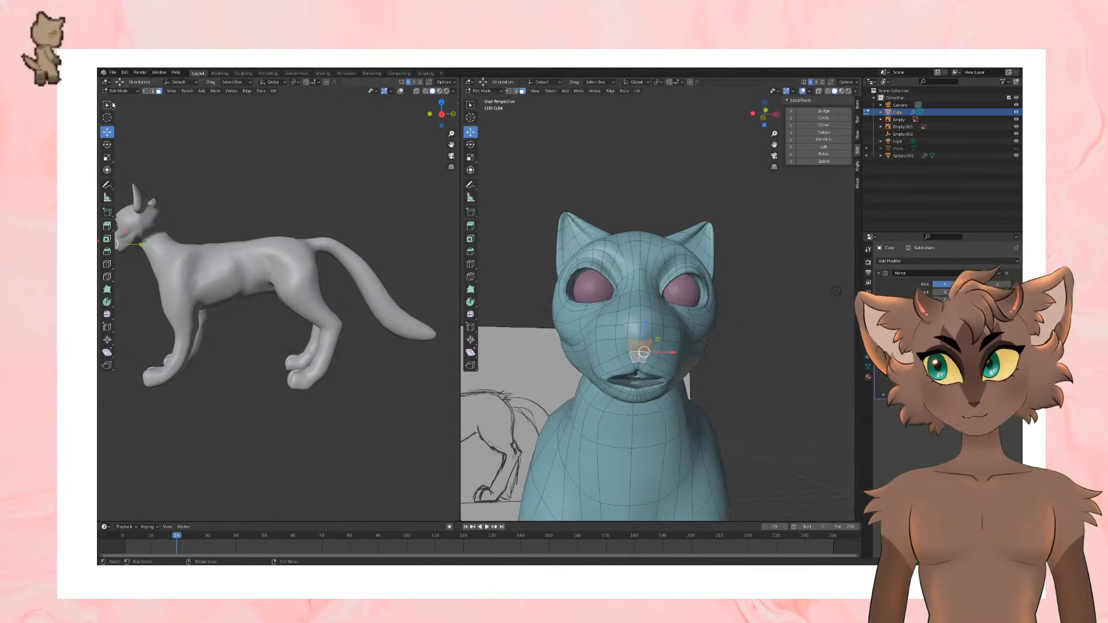
Step: Reshape the nose by selecting its side vertices above the mouth and moving them into place
{"action": "left_click", "coordinate": [137, 91]}
{"action": "scroll", "coordinate": [623, 323], "scroll_direction": "up", "scroll_amount": 4}
{"action": "left_click", "coordinate": [144, 92]}
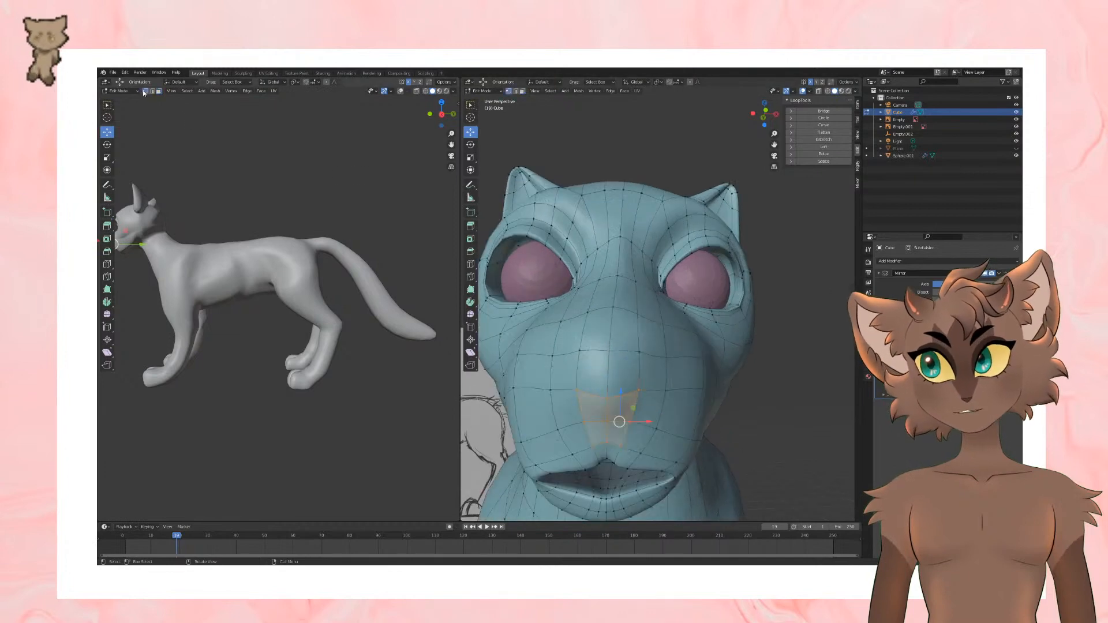
{"action": "left_click", "coordinate": [646, 389]}
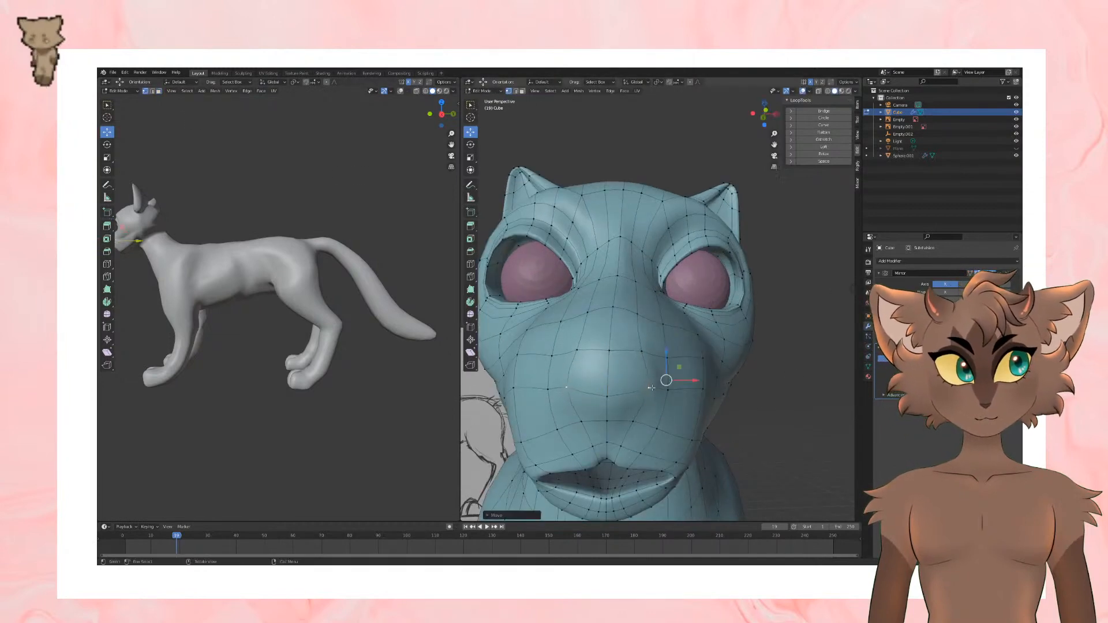
{"action": "left_click_drag", "start_coordinate": [606, 414], "coordinate": [606, 375]}
{"action": "middle_click_drag", "start_coordinate": [663, 371], "coordinate": [616, 350]}
{"action": "left_click_drag", "start_coordinate": [610, 359], "coordinate": [610, 348]}
{"action": "middle_click_drag", "start_coordinate": [610, 347], "coordinate": [614, 349]}
{"action": "left_click_drag", "start_coordinate": [628, 345], "coordinate": [628, 348]}
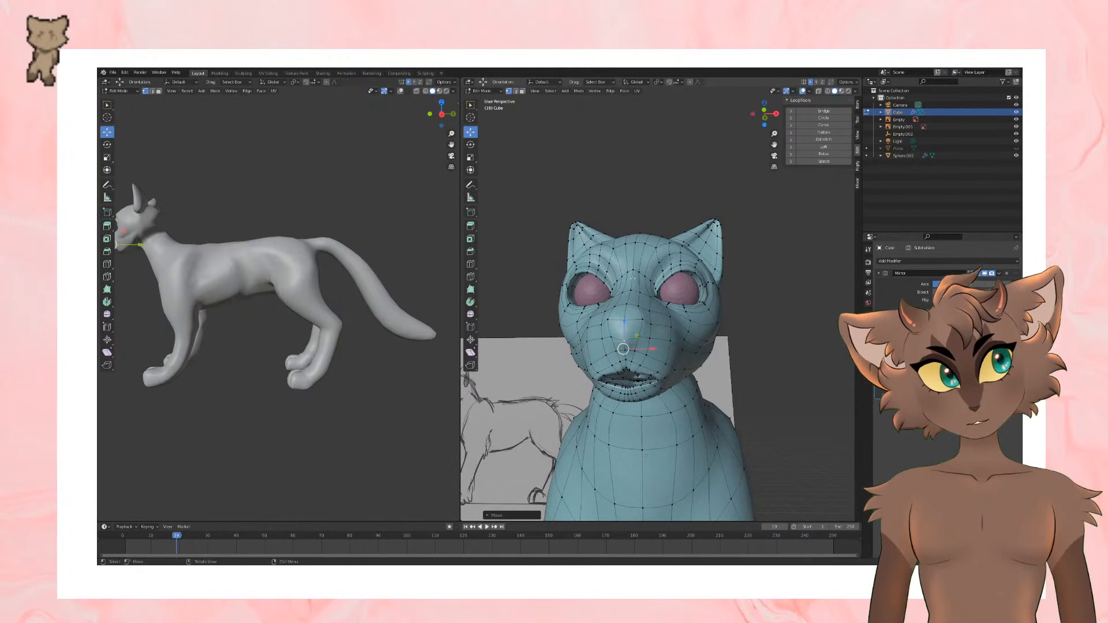
{"action": "middle_click_drag", "start_coordinate": [631, 220], "coordinate": [596, 232]}
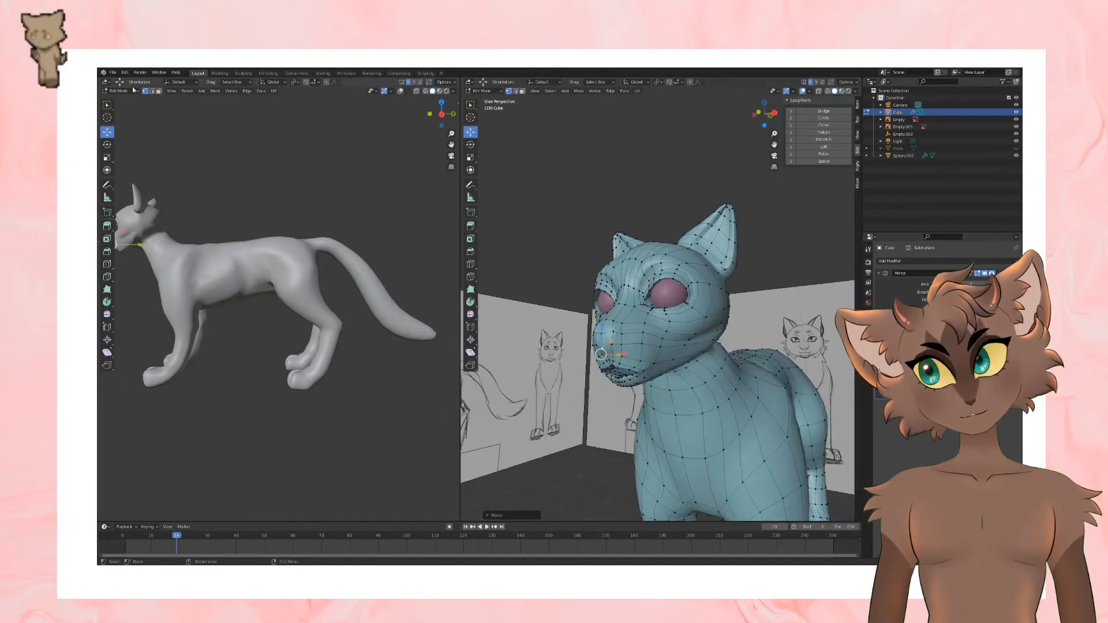
Step: Select the loop of faces around the lips, undoing the stray face loop running up the forehead
{"action": "left_click", "coordinate": [162, 97]}
{"action": "middle_click_drag", "start_coordinate": [693, 289], "coordinate": [745, 292]}
{"action": "scroll", "coordinate": [661, 376], "scroll_direction": "up", "scroll_amount": 2}
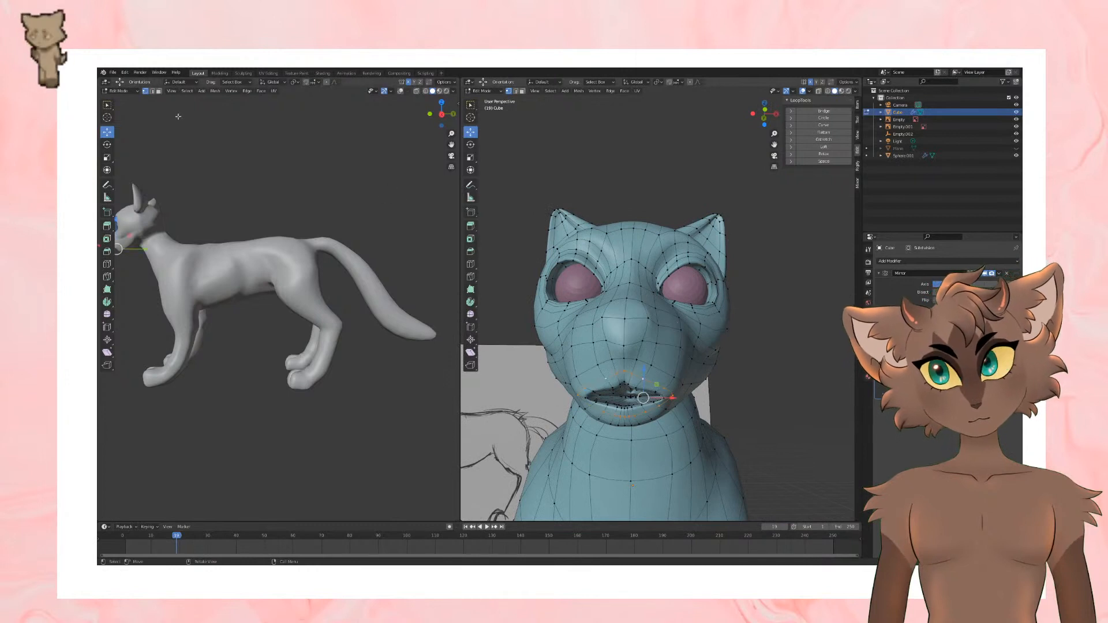
{"action": "left_click", "coordinate": [159, 91]}
{"action": "left_click", "coordinate": [652, 387], "text": "alt"}
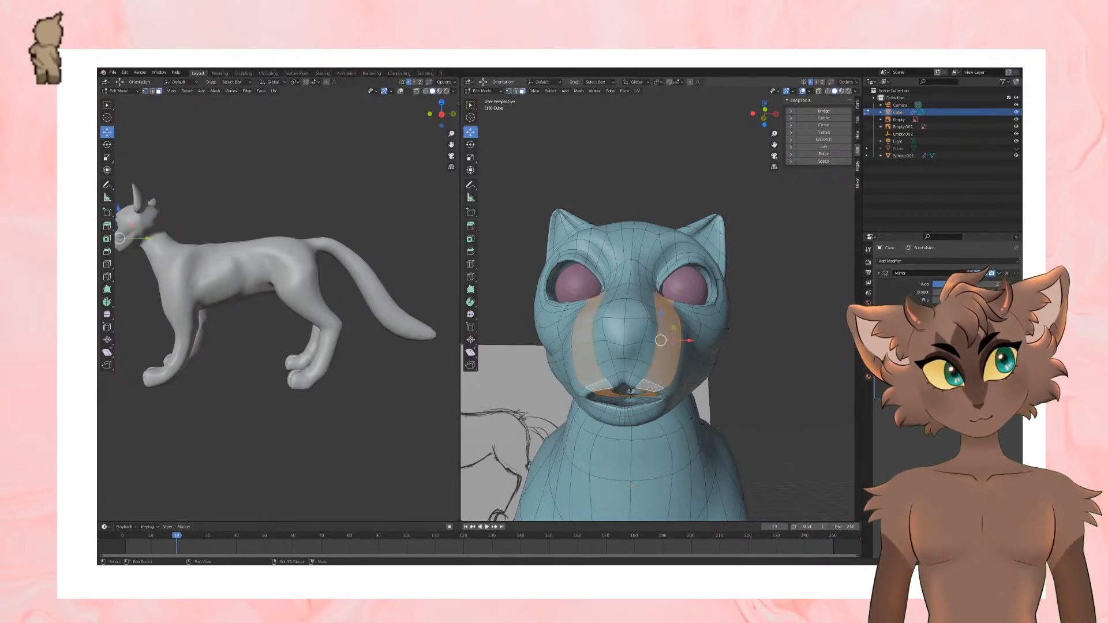
{"action": "left_click", "coordinate": [661, 381], "text": "alt"}
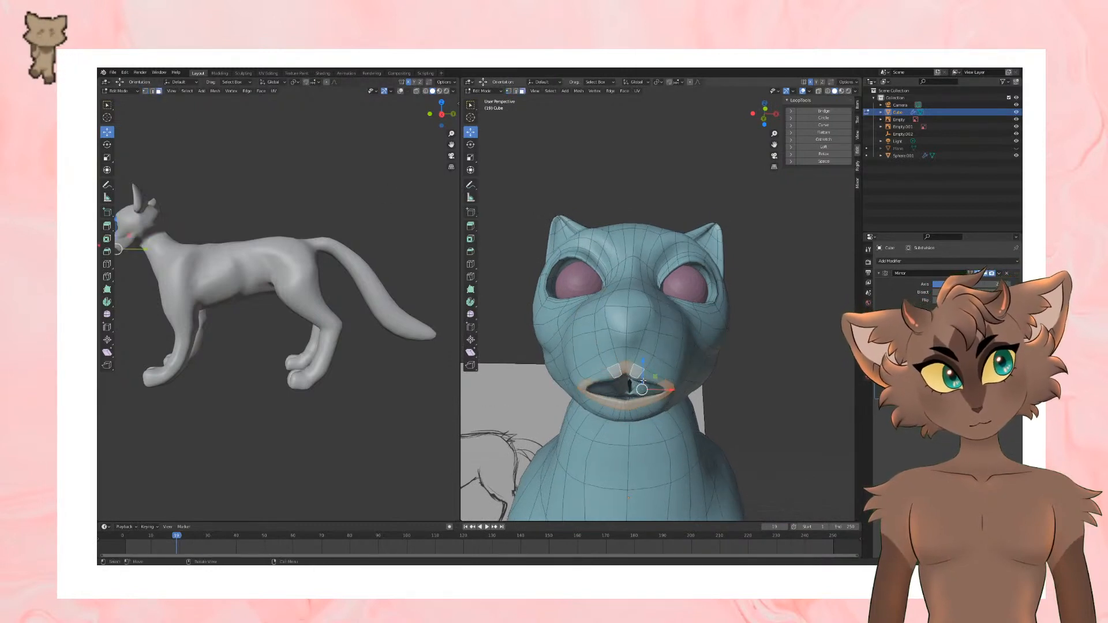
{"action": "left_click", "coordinate": [635, 380], "text": "alt+shift"}
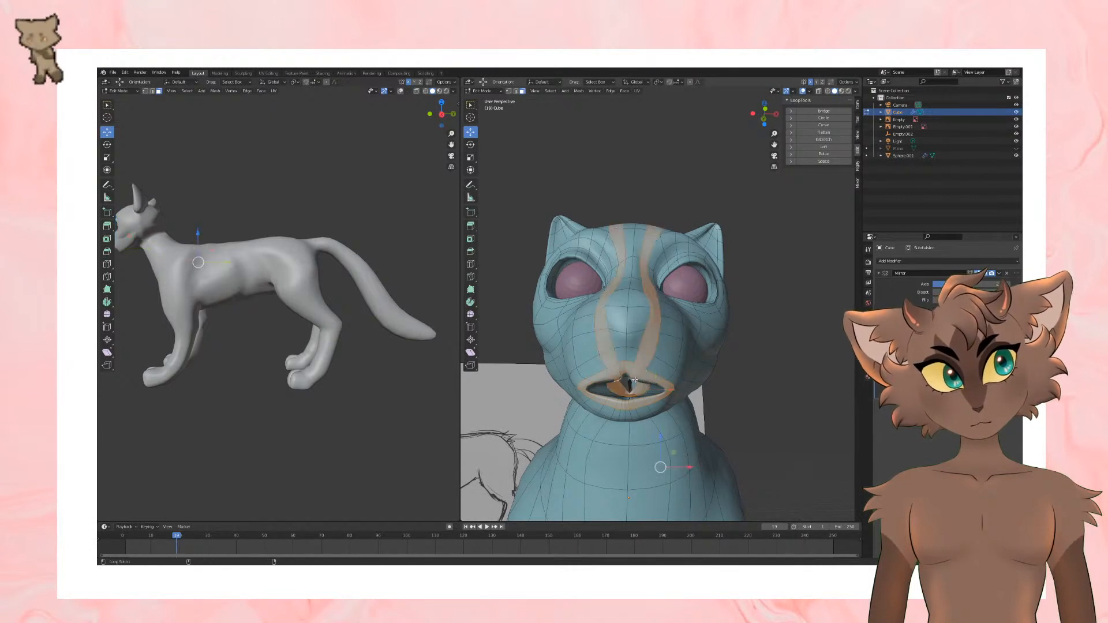
{"action": "key", "text": "ctrl+z"}
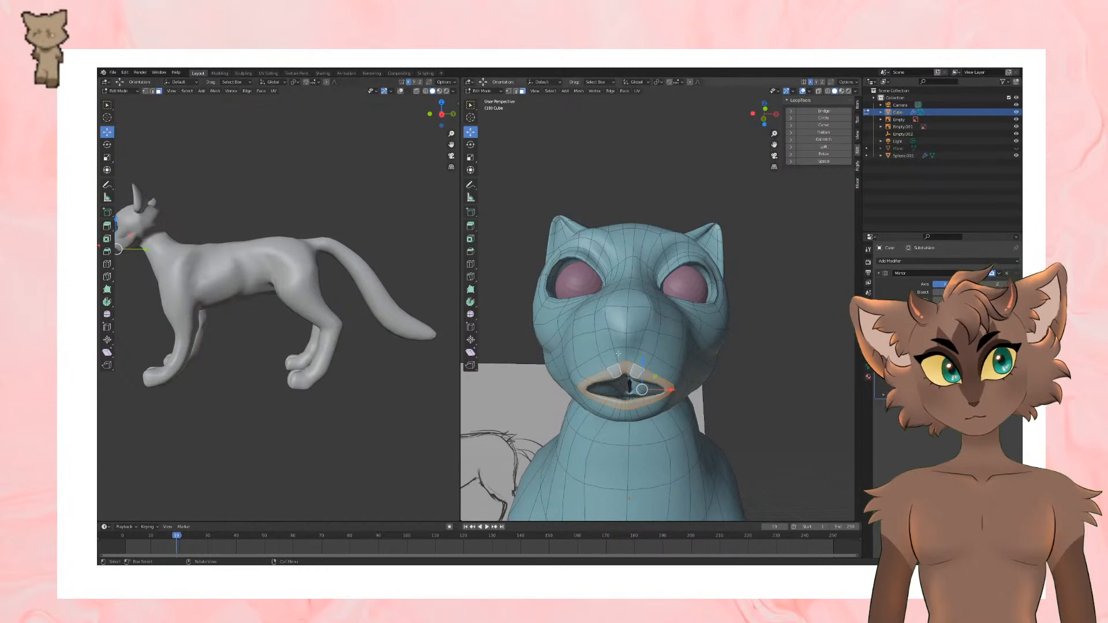
Step: Extend the lip selection to the face loops along the inside of the upper lip
{"action": "middle_click_drag", "start_coordinate": [611, 404], "coordinate": [622, 358]}
{"action": "left_click", "coordinate": [604, 306], "text": "alt+shift"}
{"action": "left_click", "coordinate": [604, 316], "text": "alt+shift"}
{"action": "middle_click_drag", "start_coordinate": [603, 316], "coordinate": [625, 376]}
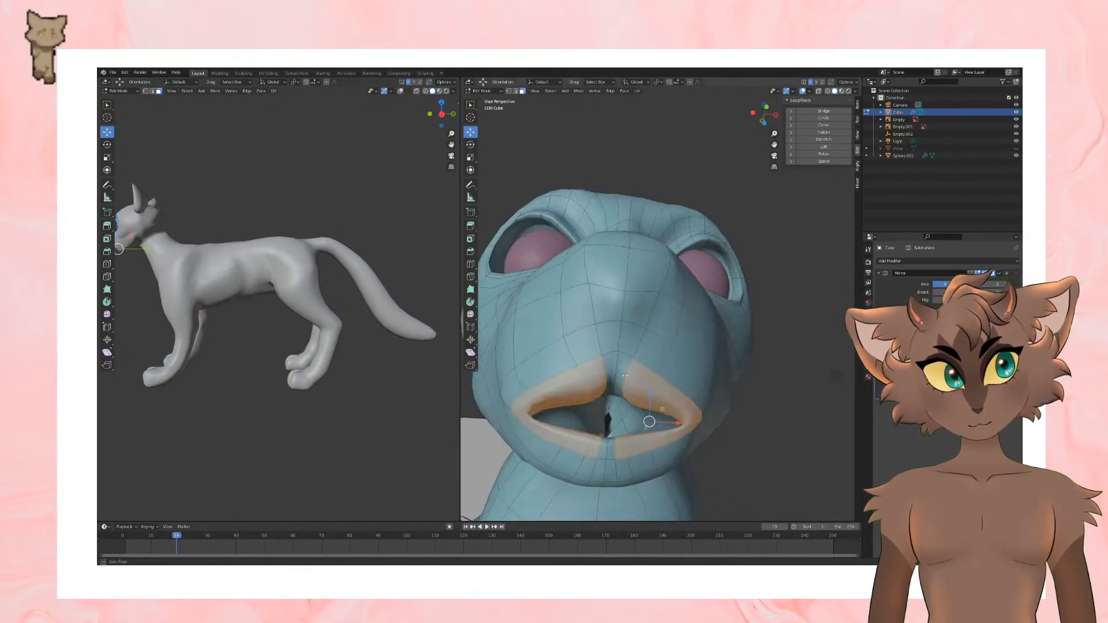
{"action": "left_click", "coordinate": [625, 376], "text": "alt+shift"}
{"action": "left_click", "coordinate": [633, 403], "text": "alt+shift"}
{"action": "key", "text": "ctrl+z"}
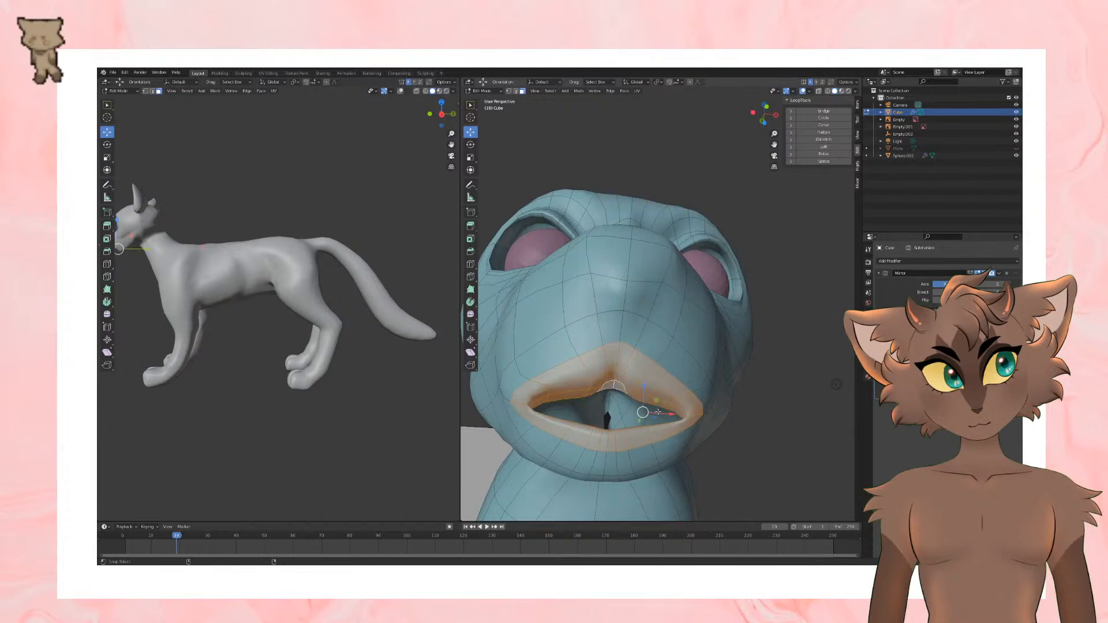
{"action": "left_click", "coordinate": [649, 412], "text": "alt+shift"}
{"action": "key", "text": "ctrl+z"}
{"action": "middle_click_drag", "start_coordinate": [648, 411], "coordinate": [622, 349]}
{"action": "left_click", "coordinate": [639, 385], "text": "alt+shift"}
{"action": "key", "text": "ctrl+z"}
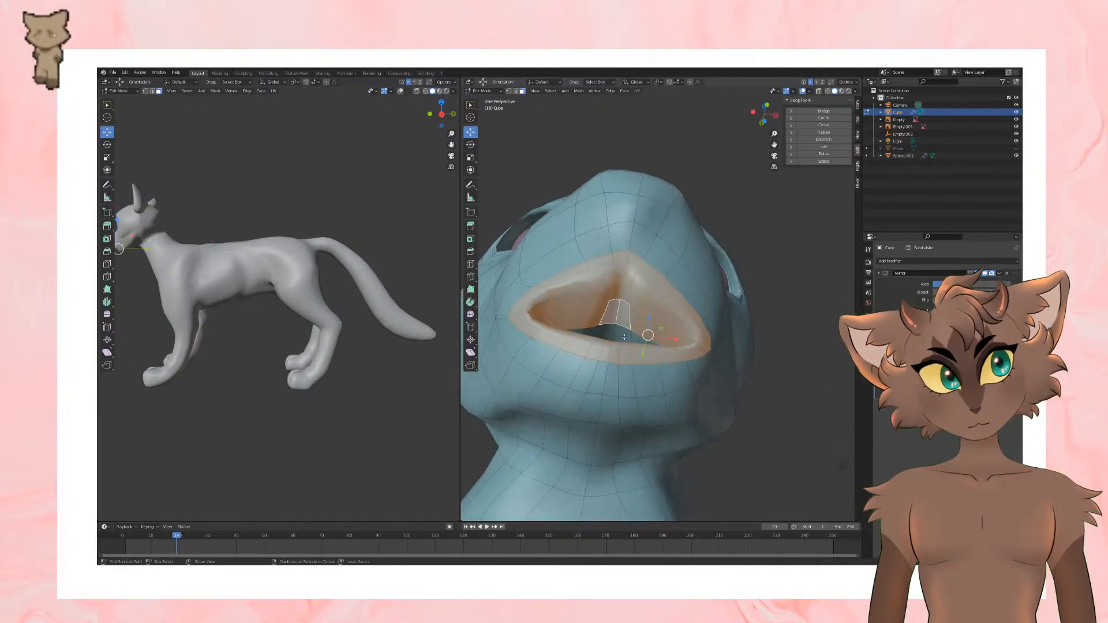
Step: Add the deeper faces inside the mouth to the selection, undoing any unwanted face loops
{"action": "scroll", "coordinate": [623, 347], "scroll_direction": "up", "scroll_amount": 7}
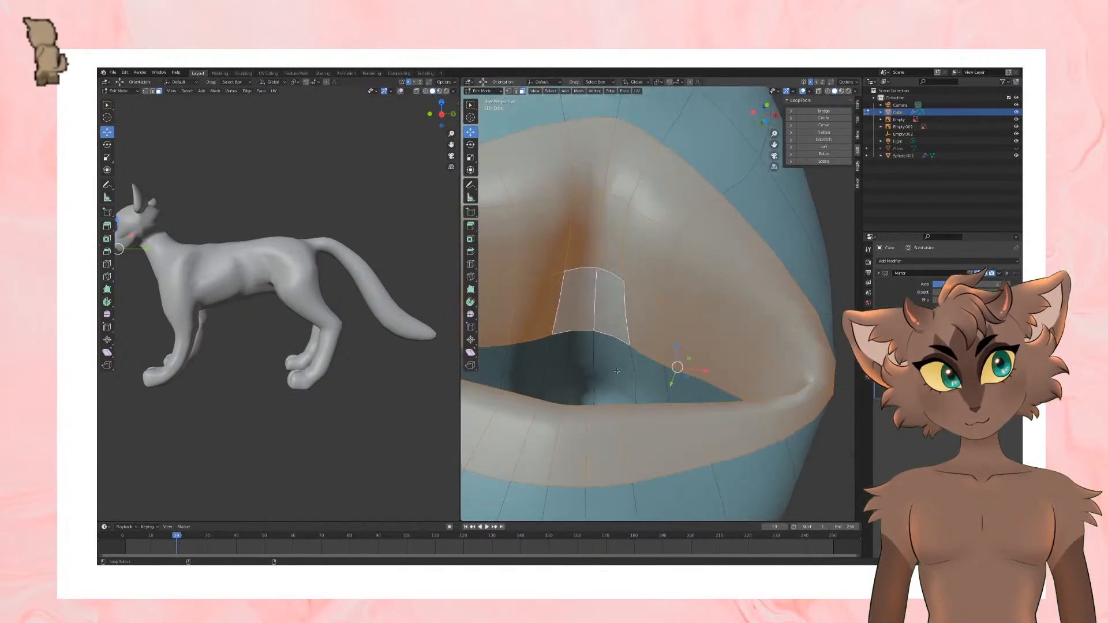
{"action": "left_click", "coordinate": [617, 371], "text": "alt"}
{"action": "key", "text": "ctrl+z"}
{"action": "left_click", "coordinate": [657, 383], "text": "alt+shift"}
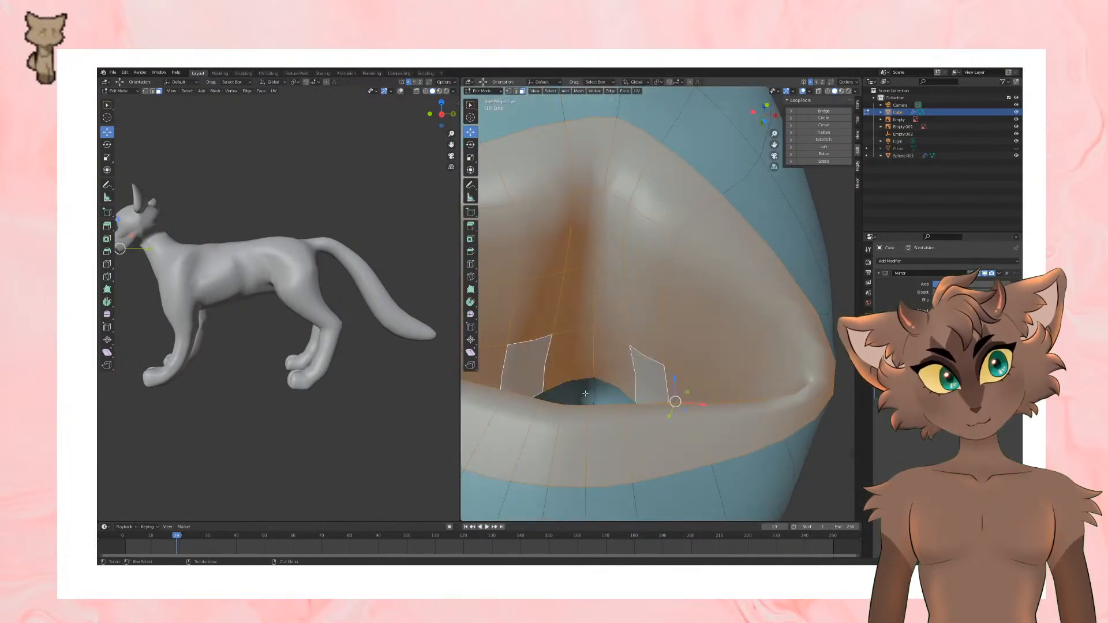
{"action": "left_click", "coordinate": [607, 388], "text": "alt+shift"}
{"action": "key", "text": "ctrl+z"}
{"action": "left_click", "coordinate": [608, 400], "text": "alt+shift"}
{"action": "key", "text": "ctrl+z"}
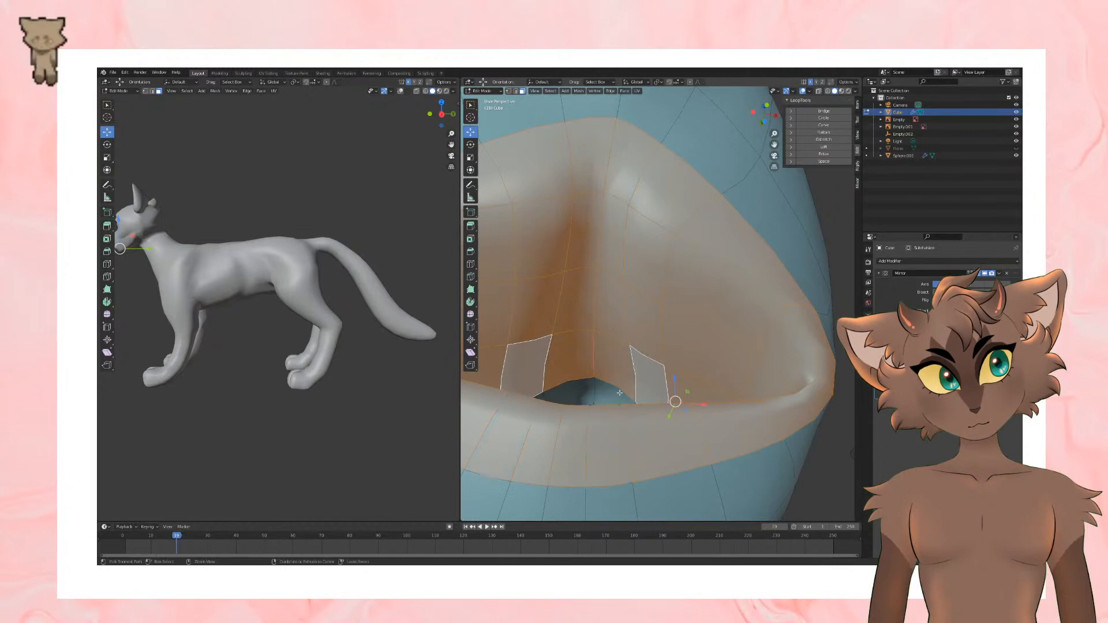
Step: Move the selected lip and inner mouth faces slightly to adjust the mouth, and deselect them
{"action": "scroll", "coordinate": [609, 392], "scroll_direction": "down", "scroll_amount": 5}
{"action": "middle_click_drag", "start_coordinate": [611, 378], "coordinate": [618, 396]}
{"action": "left_click_drag", "start_coordinate": [649, 397], "coordinate": [649, 386]}
{"action": "scroll", "coordinate": [649, 386], "scroll_direction": "down", "scroll_amount": 4}
{"action": "middle_click_drag", "start_coordinate": [658, 372], "coordinate": [609, 378]}
{"action": "scroll", "coordinate": [609, 379], "scroll_direction": "up", "scroll_amount": 1}
{"action": "key", "text": "g"}
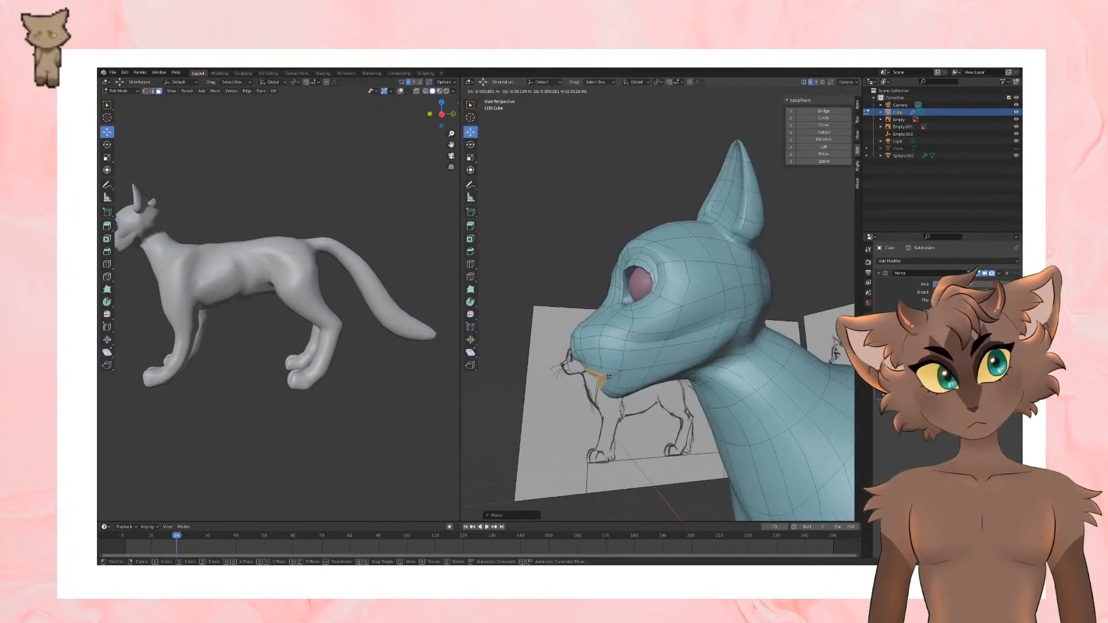
{"action": "left_click", "coordinate": [609, 376]}
{"action": "middle_click_drag", "start_coordinate": [609, 376], "coordinate": [739, 373]}
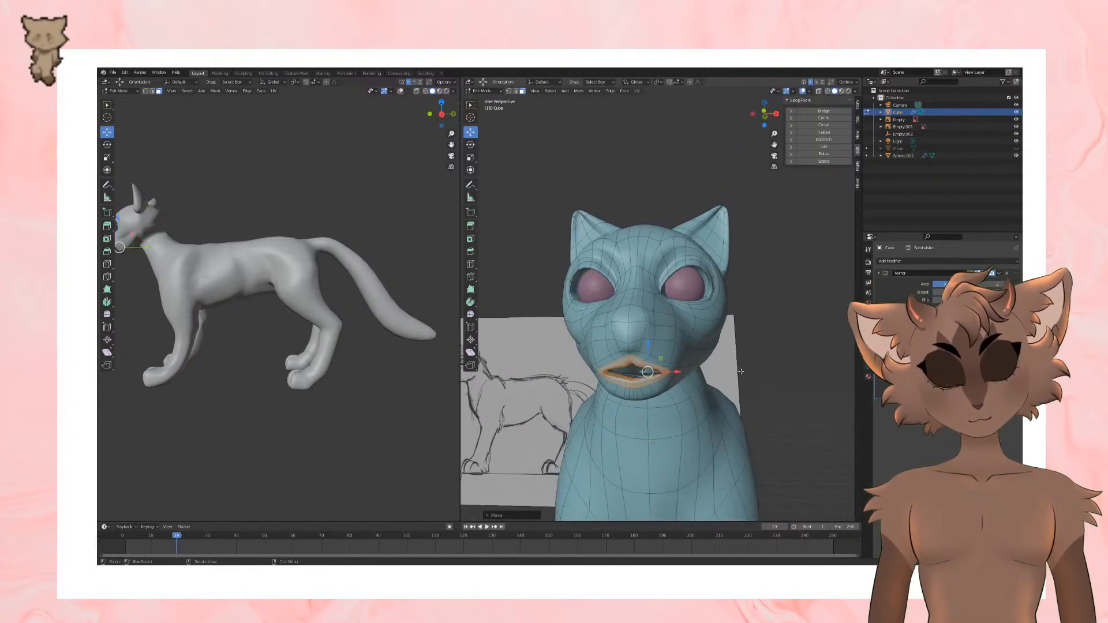
{"action": "left_click", "coordinate": [741, 371]}
{"action": "middle_click_drag", "start_coordinate": [741, 371], "coordinate": [628, 358]}
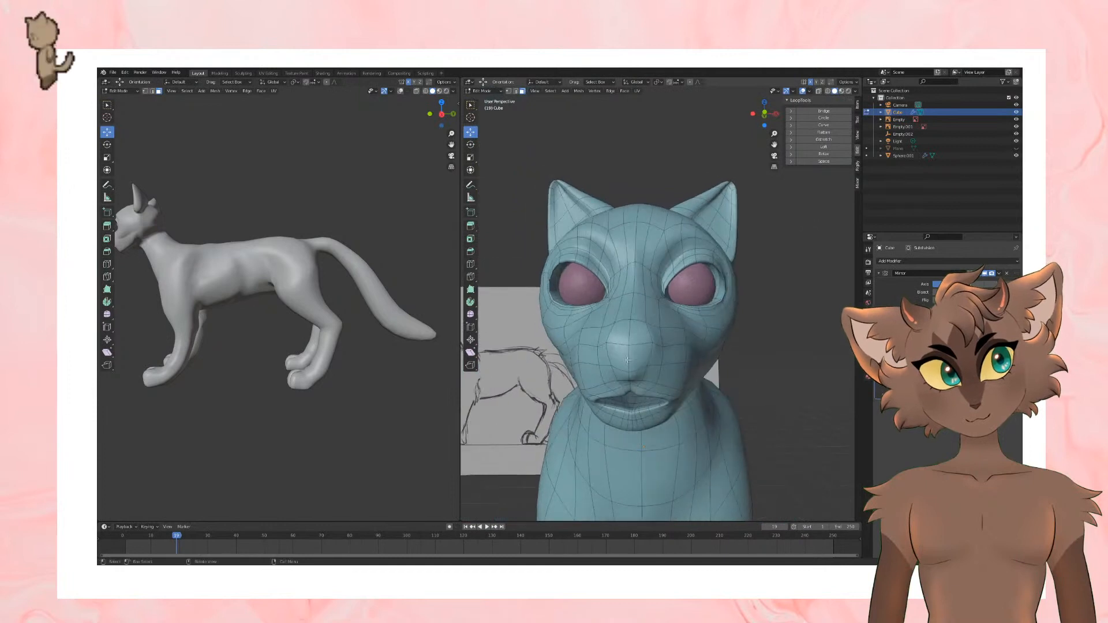
Step: Try to inset and scale the nose faces above the mouth
{"action": "left_click", "coordinate": [627, 358]}
{"action": "key", "text": "i"}
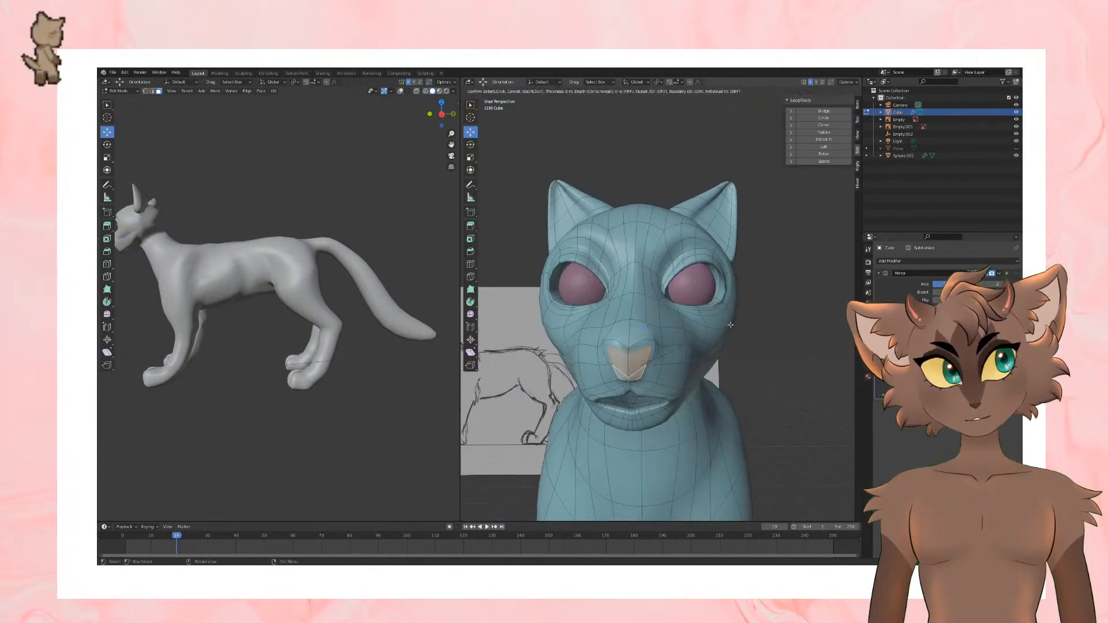
{"action": "left_click", "coordinate": [732, 325]}
{"action": "middle_click_drag", "start_coordinate": [732, 325], "coordinate": [642, 312]}
{"action": "key", "text": "s"}
{"action": "left_click", "coordinate": [700, 335]}
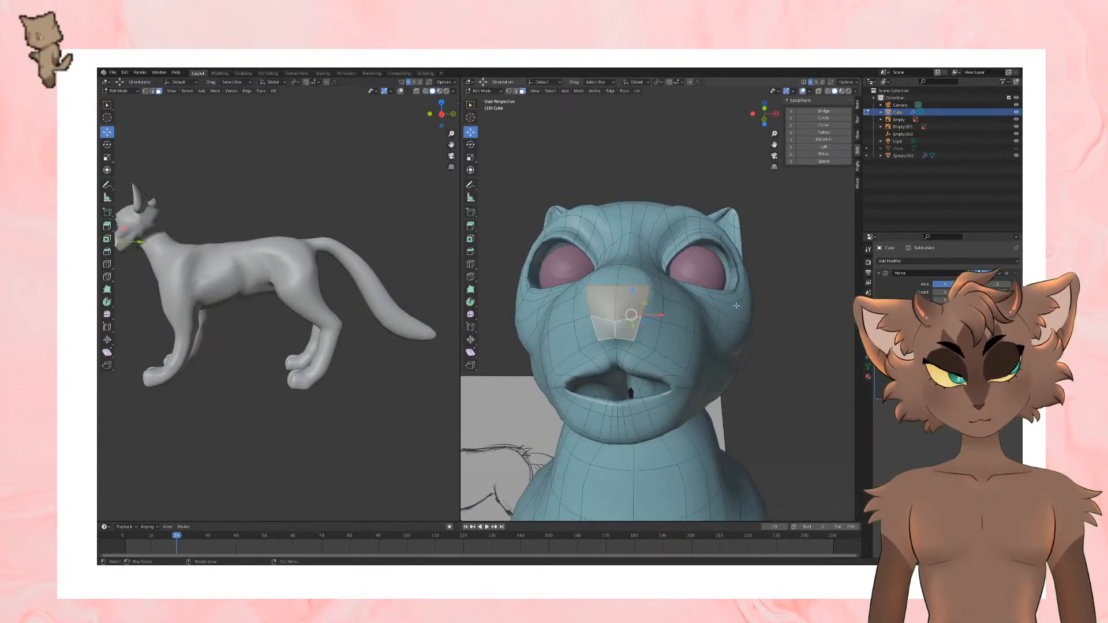
{"action": "middle_click_drag", "start_coordinate": [735, 308], "coordinate": [664, 306]}
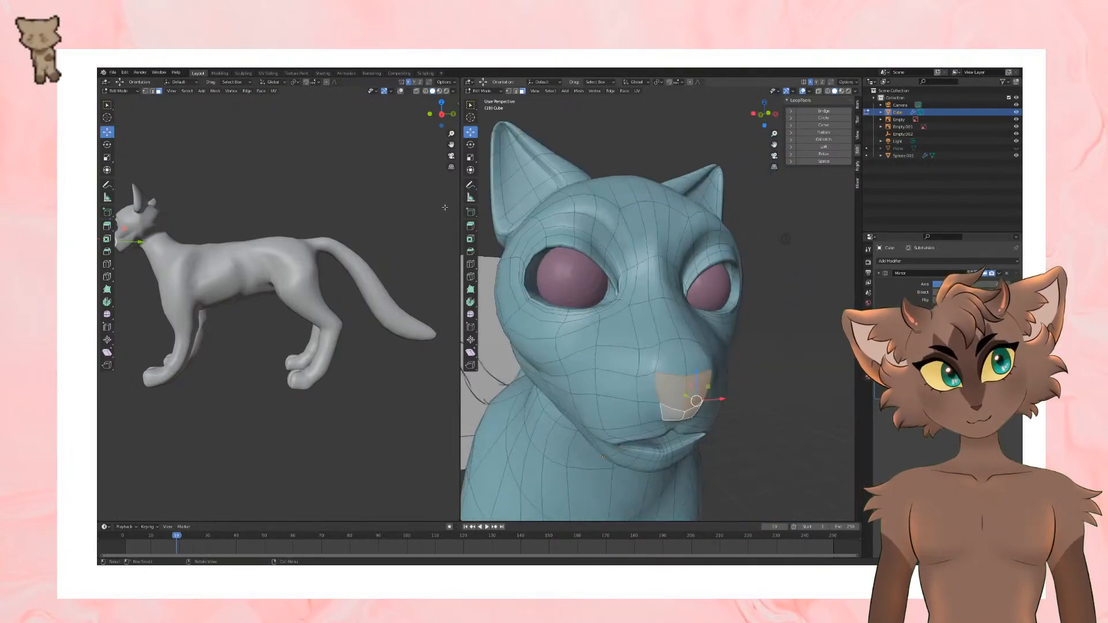
Step: Select an edge at the lower front of the nose and move it slightly along the Y axis
{"action": "left_click", "coordinate": [152, 91]}
{"action": "middle_click_drag", "start_coordinate": [719, 254], "coordinate": [633, 299]}
{"action": "left_click", "coordinate": [628, 309]}
{"action": "left_click_drag", "start_coordinate": [645, 302], "coordinate": [637, 299]}
{"action": "mouse_move", "coordinate": [637, 299]}
{"action": "middle_mouse_down"}
{"action": "mouse_move", "coordinate": [637, 279]}
{"action": "mouse_move", "coordinate": [641, 314]}
{"action": "middle_mouse_up"}
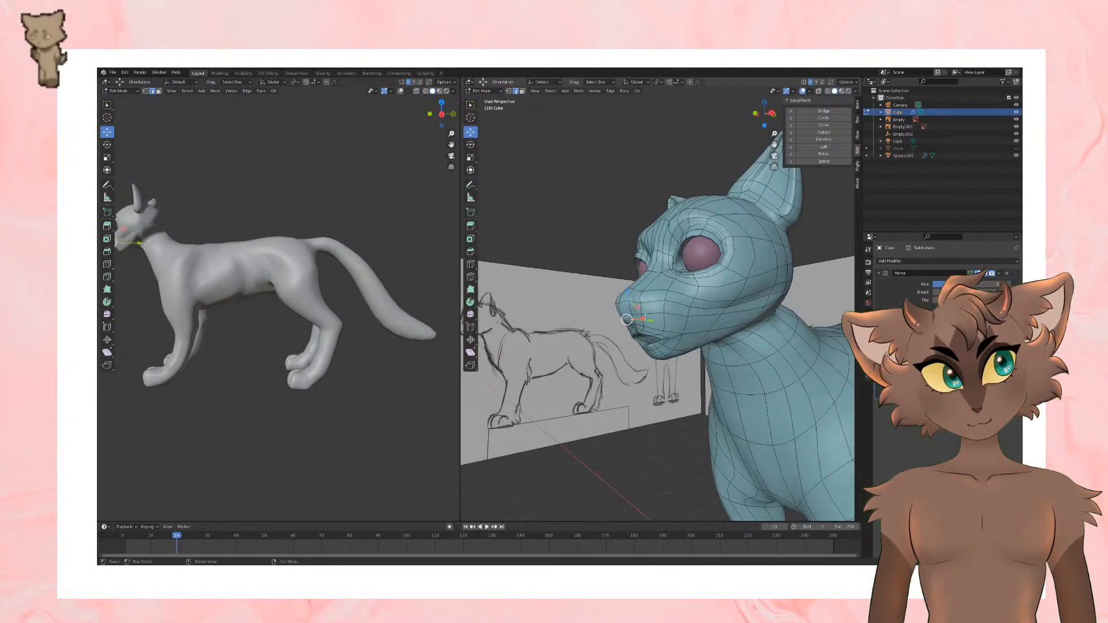
{"action": "left_click_drag", "start_coordinate": [645, 318], "coordinate": [651, 315]}
{"action": "middle_click_drag", "start_coordinate": [650, 315], "coordinate": [628, 327]}
Step: Adjust the vertex at the nose's lower side, moving it along the Y axis and then slightly in place
{"action": "left_click", "coordinate": [627, 320]}
{"action": "left_click_drag", "start_coordinate": [648, 318], "coordinate": [653, 318]}
{"action": "middle_click_drag", "start_coordinate": [653, 318], "coordinate": [723, 295]}
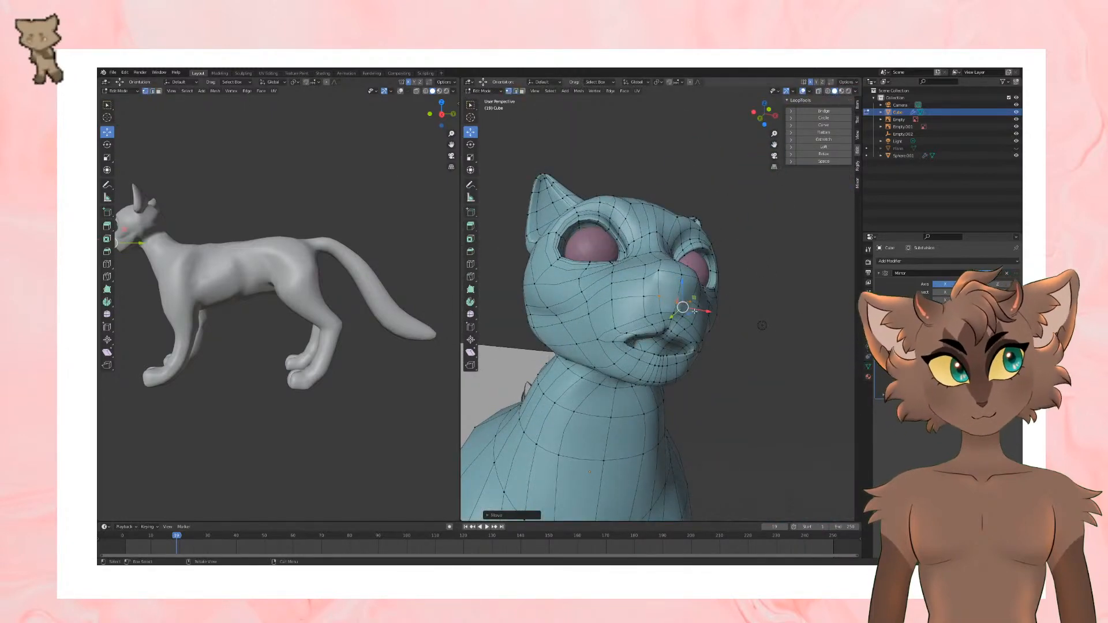
{"action": "left_click_drag", "start_coordinate": [682, 318], "coordinate": [679, 313]}
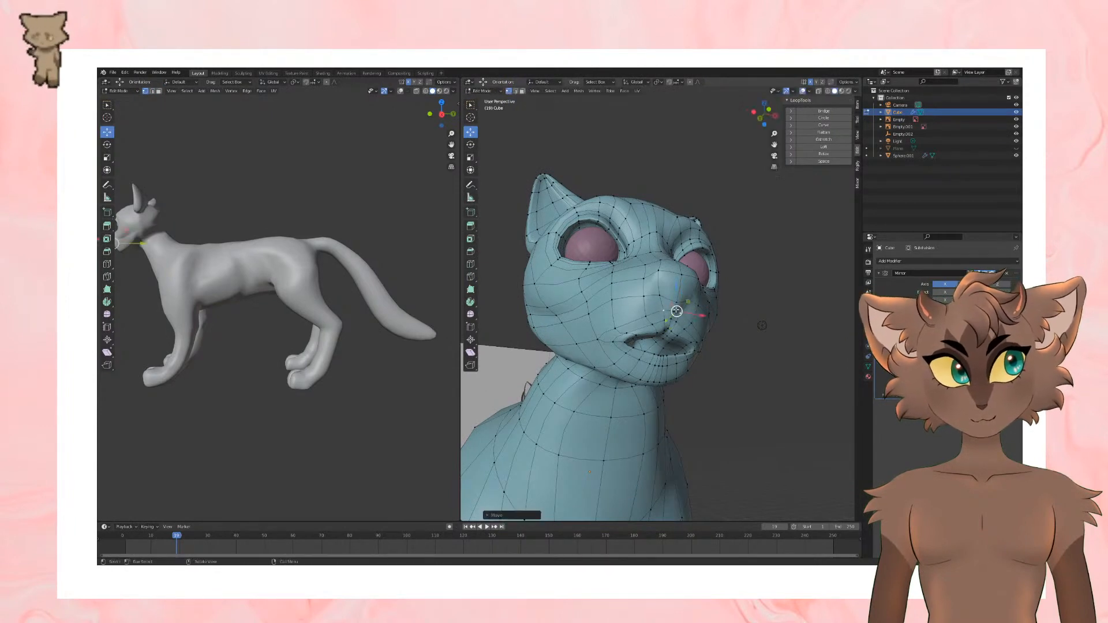
Step: Check the head in Object Mode and reposition the vertices at the top of the nose
{"action": "middle_click_drag", "start_coordinate": [720, 310], "coordinate": [673, 290]}
{"action": "key", "text": "Tab"}
{"action": "key", "text": "Tab"}
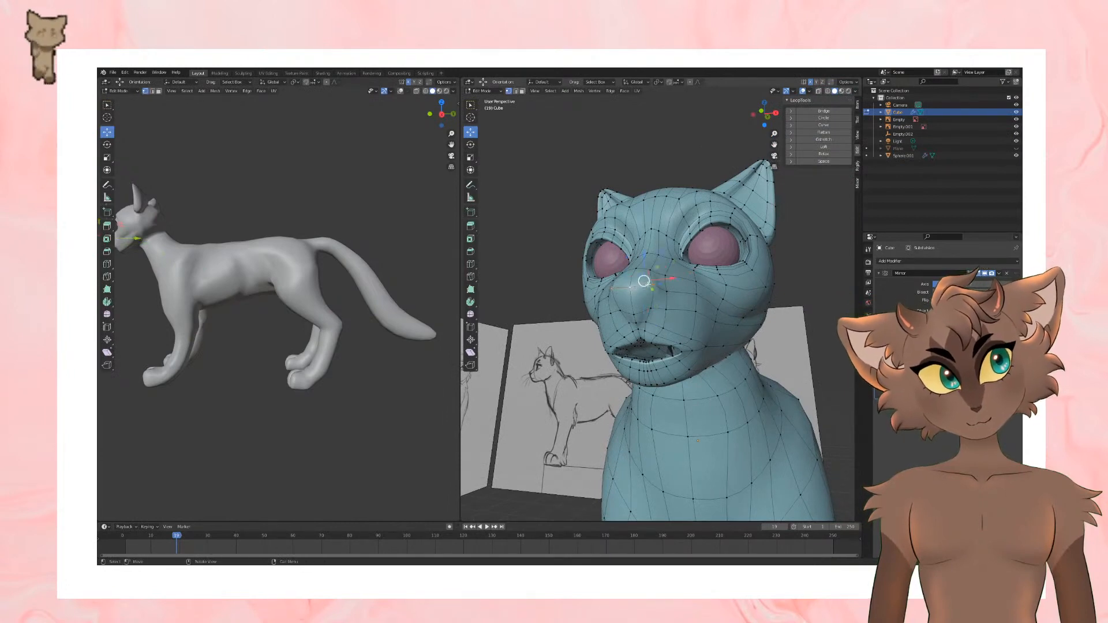
{"action": "left_click_drag", "start_coordinate": [647, 284], "coordinate": [649, 288]}
{"action": "middle_click_drag", "start_coordinate": [669, 306], "coordinate": [701, 314]}
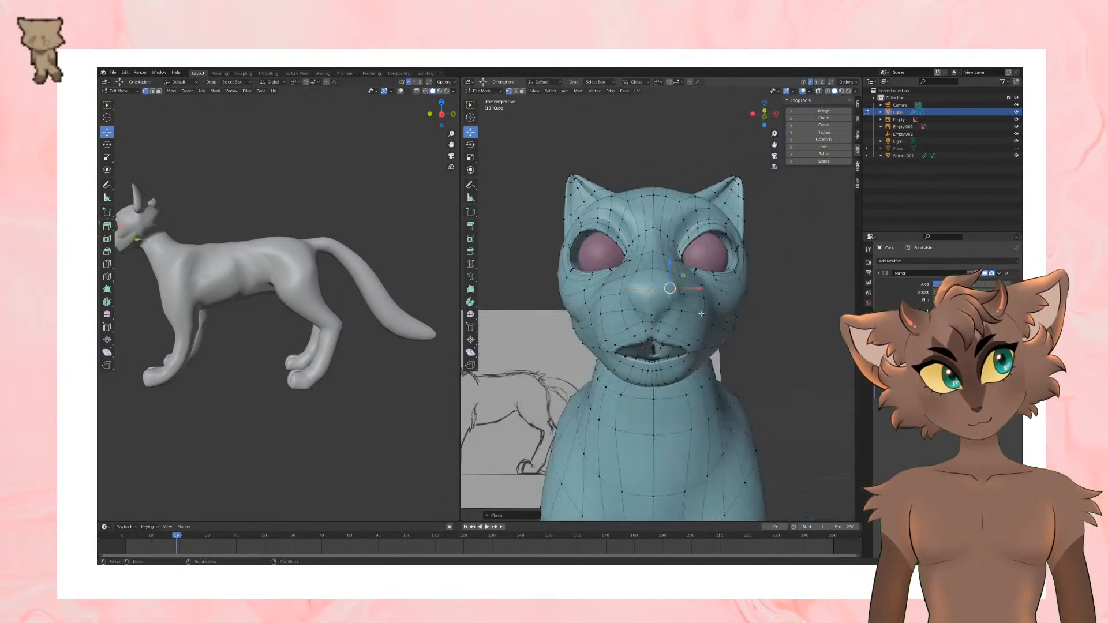
Step: Inset the nose faces above the mouth, and move and scale the inset faces
{"action": "key", "text": "3"}
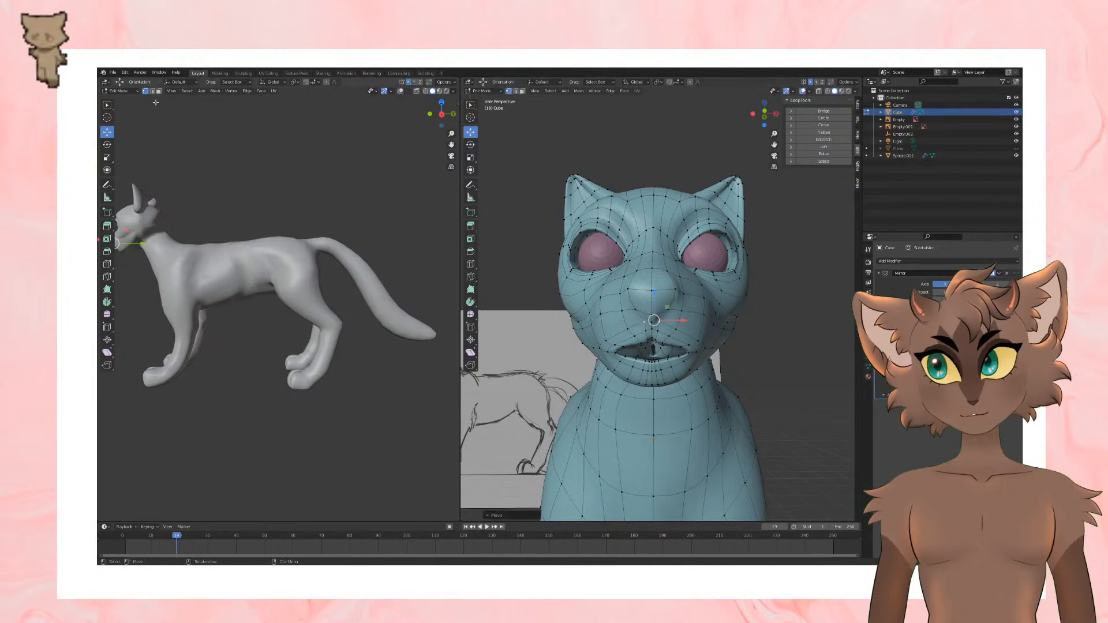
{"action": "left_click", "coordinate": [652, 313]}
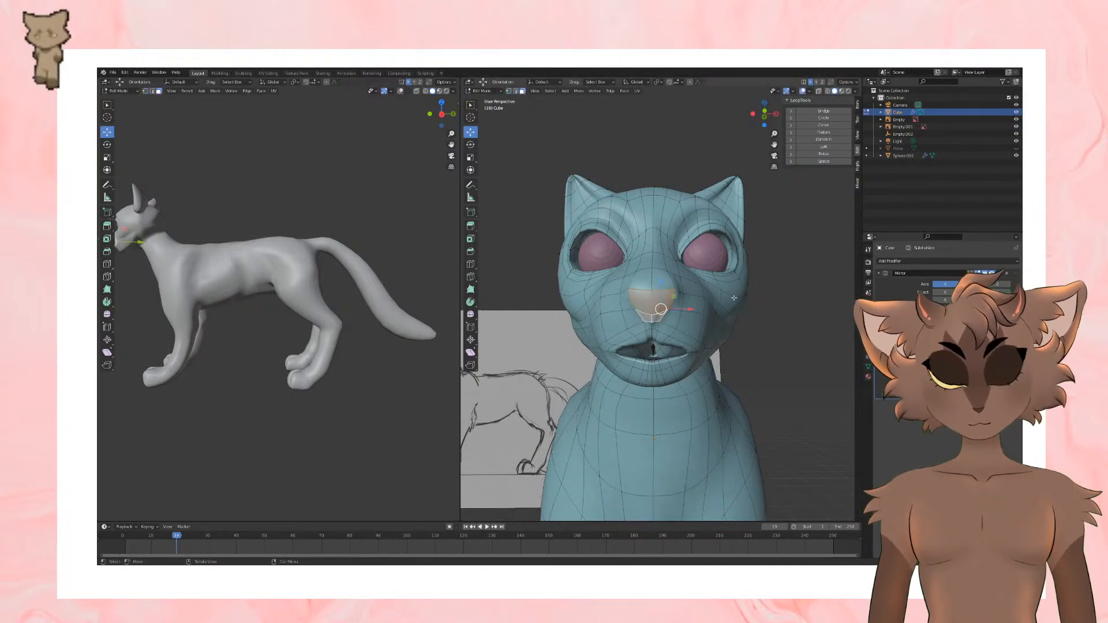
{"action": "key", "text": "i"}
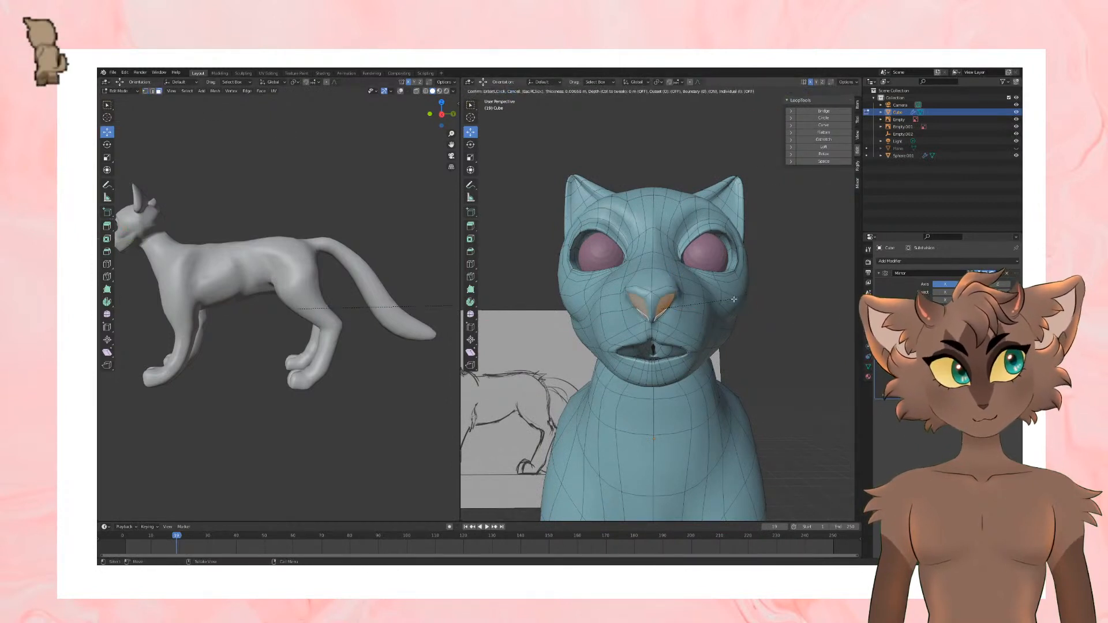
{"action": "left_click", "coordinate": [734, 299]}
{"action": "middle_click_drag", "start_coordinate": [734, 299], "coordinate": [658, 282]}
{"action": "key", "text": "g"}
{"action": "left_click", "coordinate": [601, 324]}
{"action": "key", "text": "s"}
{"action": "left_click", "coordinate": [714, 295]}
Step: Try to rotate the inset nose faces in side view, and undo the last changes
{"action": "left_click", "coordinate": [470, 148]}
{"action": "middle_click_drag", "start_coordinate": [594, 222], "coordinate": [757, 248]}
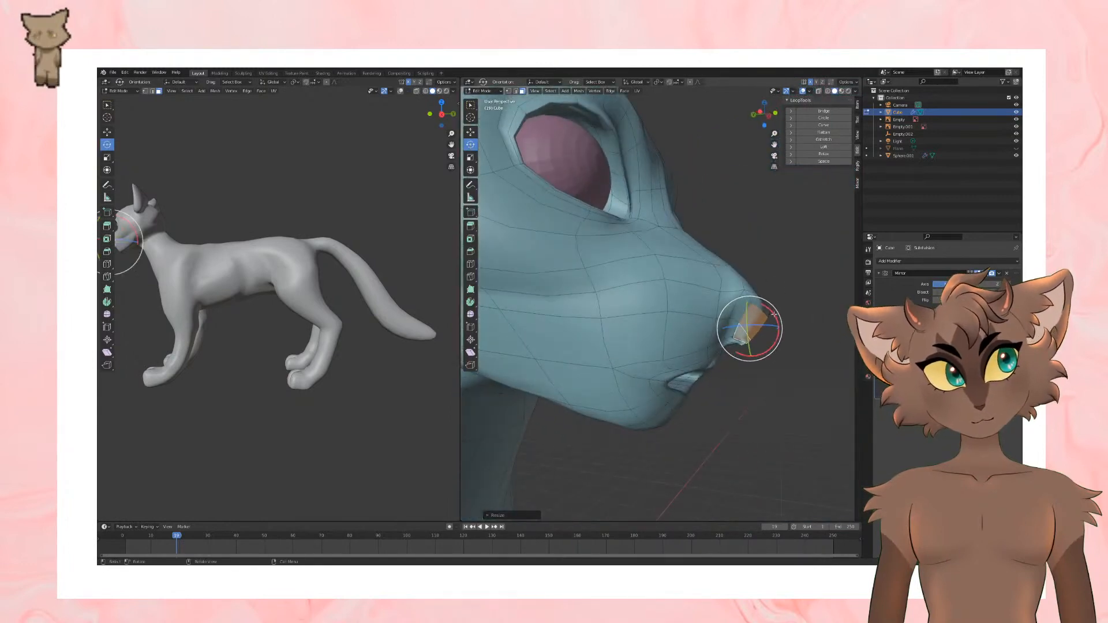
{"action": "left_click_drag", "start_coordinate": [773, 313], "coordinate": [773, 320]}
{"action": "middle_click_drag", "start_coordinate": [774, 320], "coordinate": [588, 276]}
{"action": "key", "text": "ctrl+z"}
{"action": "key", "text": "ctrl+z"}
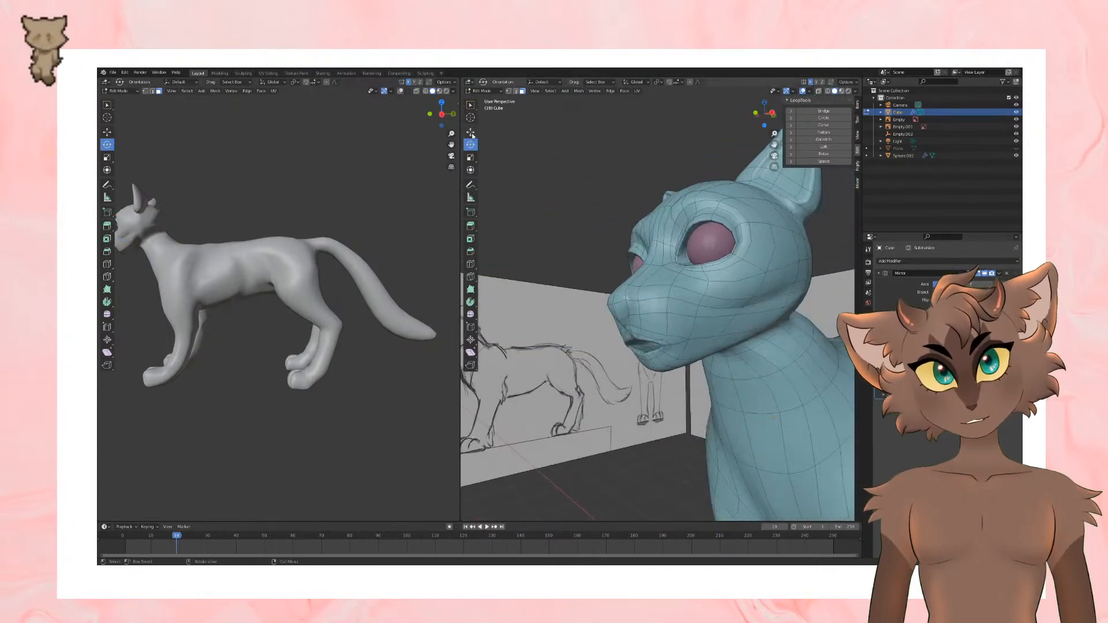
Step: Examine the smoothed head and the nose shape from the front and the side
{"action": "scroll", "coordinate": [699, 263], "scroll_direction": "down", "scroll_amount": 5}
{"action": "middle_click_drag", "start_coordinate": [707, 260], "coordinate": [776, 297]}
{"action": "key", "text": "Tab"}
{"action": "scroll", "coordinate": [821, 293], "scroll_direction": "up", "scroll_amount": 4}
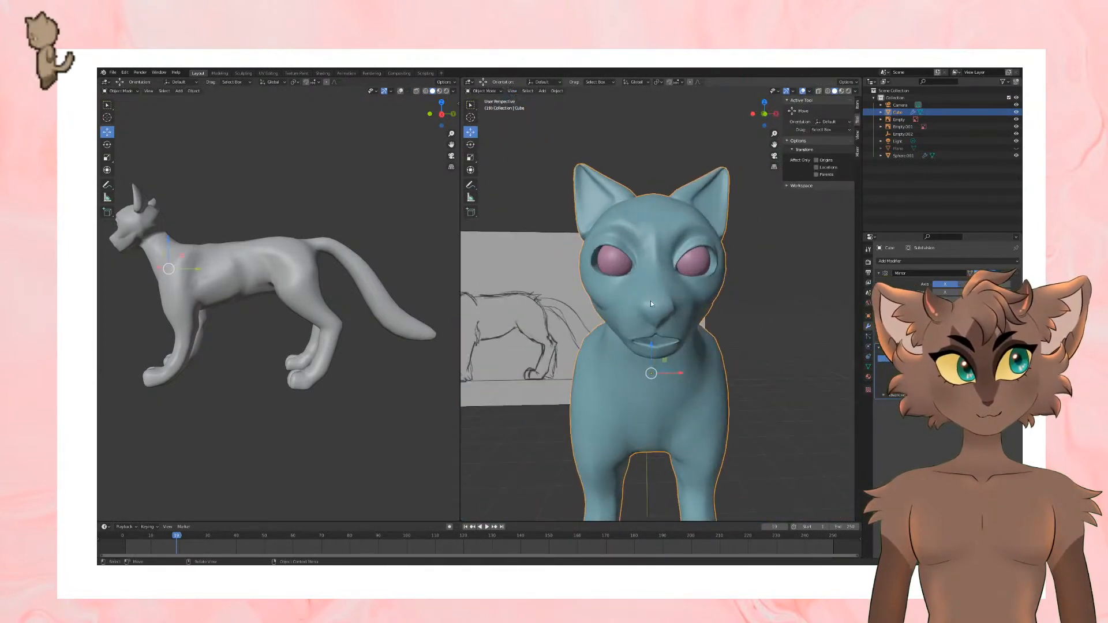
{"action": "key", "text": "Tab"}
{"action": "scroll", "coordinate": [701, 315], "scroll_direction": "up", "scroll_amount": 2}
{"action": "middle_click_drag", "start_coordinate": [702, 314], "coordinate": [677, 272]}
{"action": "scroll", "coordinate": [658, 303], "scroll_direction": "down", "scroll_amount": 6}
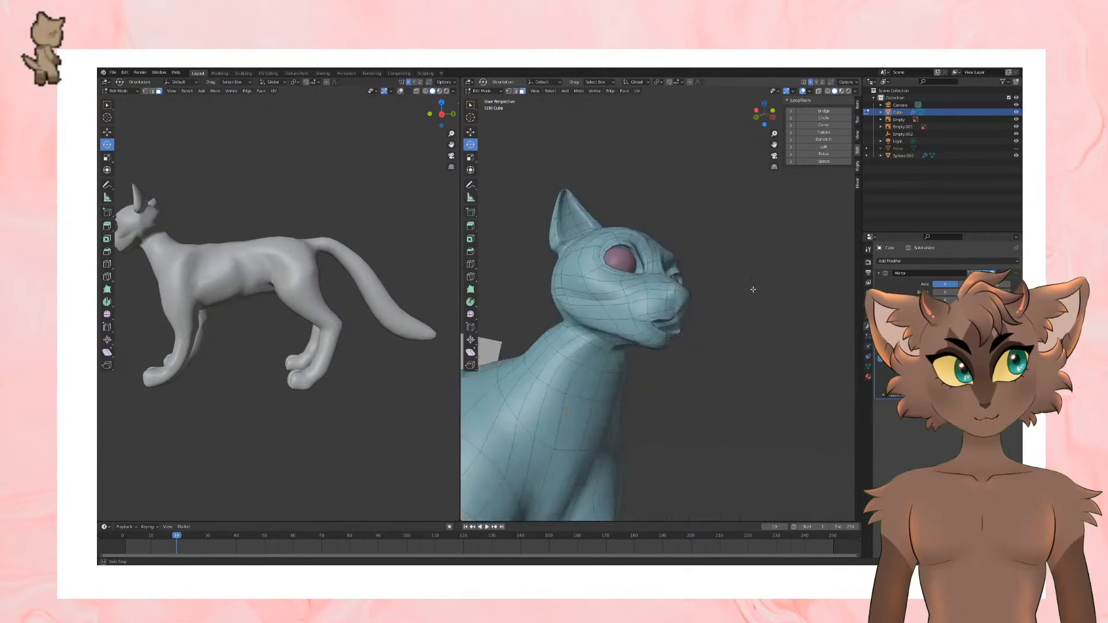
Step: Save the file and return to Edit Mode on the cat's mesh
{"action": "key", "text": "Tab"}
{"action": "mouse_move", "coordinate": [698, 296]}
{"action": "middle_mouse_down"}
{"action": "mouse_move", "coordinate": [666, 306]}
{"action": "mouse_move", "coordinate": [711, 296]}
{"action": "mouse_move", "coordinate": [641, 307]}
{"action": "mouse_move", "coordinate": [709, 308]}
{"action": "mouse_move", "coordinate": [573, 298]}
{"action": "mouse_move", "coordinate": [785, 314]}
{"action": "mouse_move", "coordinate": [719, 272]}
{"action": "mouse_move", "coordinate": [734, 251]}
{"action": "mouse_move", "coordinate": [716, 259]}
{"action": "mouse_move", "coordinate": [697, 300]}
{"action": "mouse_move", "coordinate": [713, 297]}
{"action": "middle_mouse_up"}
{"action": "key", "text": "ctrl+s"}
{"action": "left_click", "coordinate": [573, 298]}
{"action": "scroll", "coordinate": [735, 251], "scroll_direction": "up", "scroll_amount": 3}
{"action": "key", "text": "Tab"}
{"action": "scroll", "coordinate": [716, 295], "scroll_direction": "up", "scroll_amount": 4}
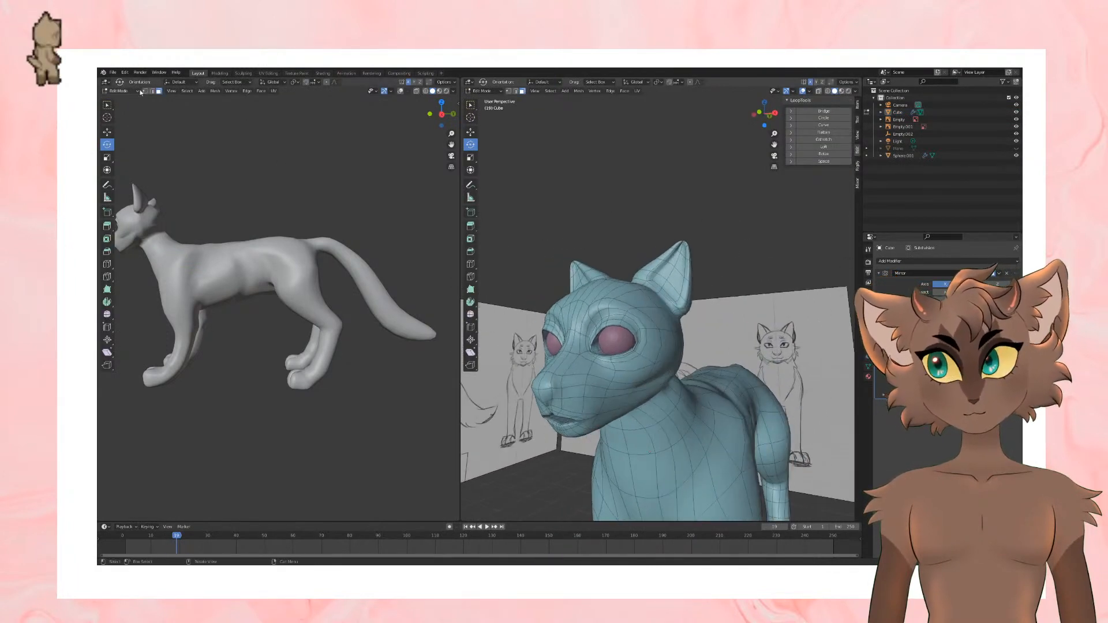
Step: Switch to the Move tool and shift the edges on top of the head beside the ear base
{"action": "left_click", "coordinate": [108, 132]}
{"action": "scroll", "coordinate": [799, 383], "scroll_direction": "up", "scroll_amount": 4}
{"action": "mouse_move", "coordinate": [802, 387]}
{"action": "middle_mouse_down"}
{"action": "mouse_move", "coordinate": [675, 339]}
{"action": "mouse_move", "coordinate": [725, 364]}
{"action": "mouse_move", "coordinate": [808, 374]}
{"action": "middle_mouse_up"}
{"action": "key", "text": "g"}
{"action": "left_click", "coordinate": [686, 361]}
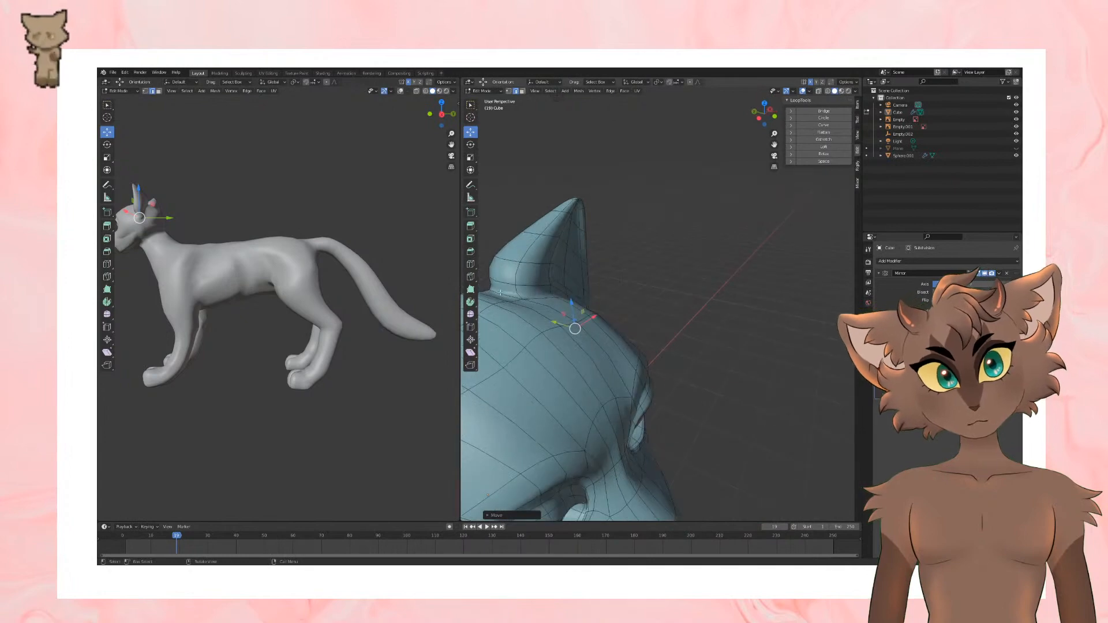
Step: Reposition the edges where the front of the ear base meets the top of the head
{"action": "middle_click_drag", "start_coordinate": [499, 293], "coordinate": [524, 267]}
{"action": "left_click_drag", "start_coordinate": [591, 282], "coordinate": [594, 282]}
{"action": "key", "text": "g"}
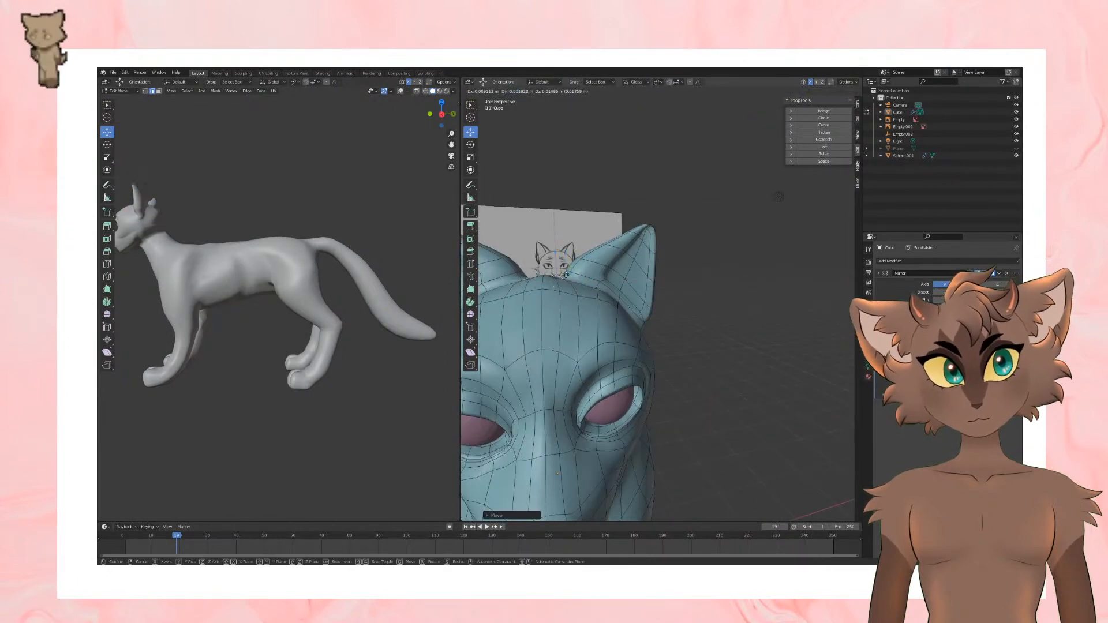
{"action": "left_click", "coordinate": [591, 276]}
{"action": "mouse_move", "coordinate": [592, 277]}
{"action": "middle_mouse_down"}
{"action": "mouse_move", "coordinate": [628, 302]}
{"action": "mouse_move", "coordinate": [709, 305]}
{"action": "mouse_move", "coordinate": [658, 303]}
{"action": "middle_mouse_up"}
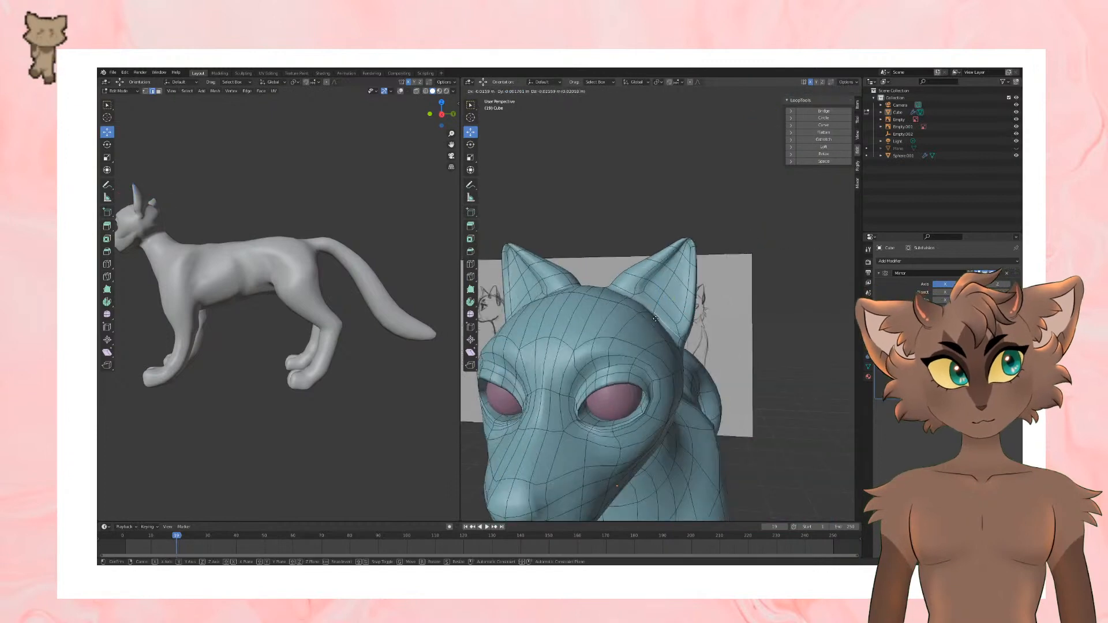
{"action": "key", "text": "g"}
{"action": "left_click", "coordinate": [661, 312]}
Step: Check the smoothed head in Object Mode, return to Edit Mode and move the edges along the ear's front rim
{"action": "key", "text": "Tab"}
{"action": "scroll", "coordinate": [739, 312], "scroll_direction": "down", "scroll_amount": 4}
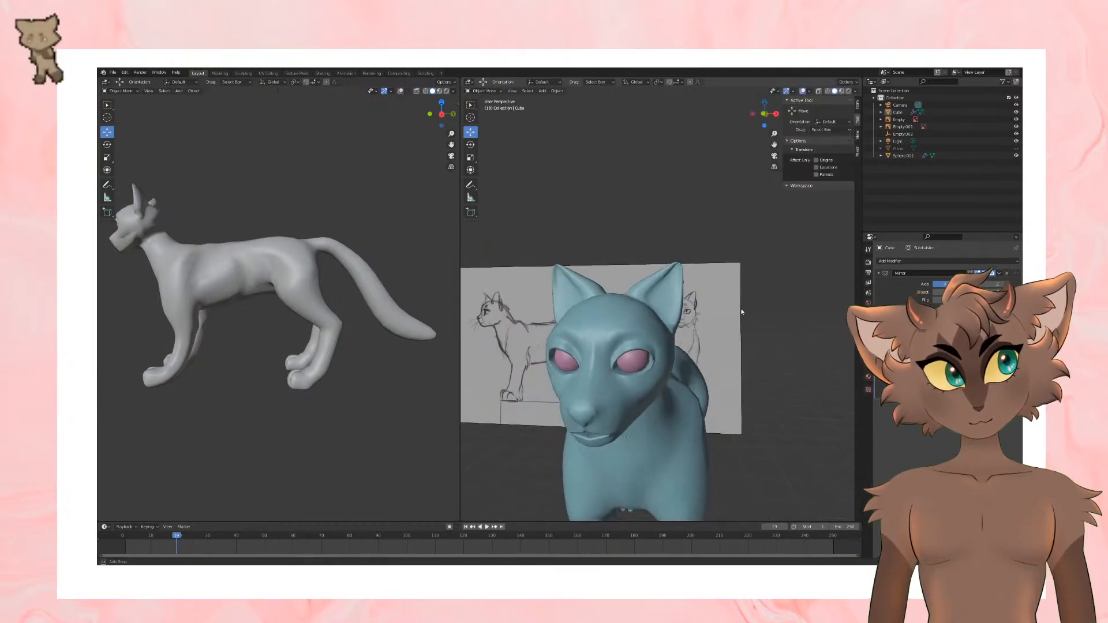
{"action": "middle_click_drag", "start_coordinate": [741, 311], "coordinate": [760, 304]}
{"action": "key", "text": "Tab"}
{"action": "scroll", "coordinate": [647, 299], "scroll_direction": "up", "scroll_amount": 4}
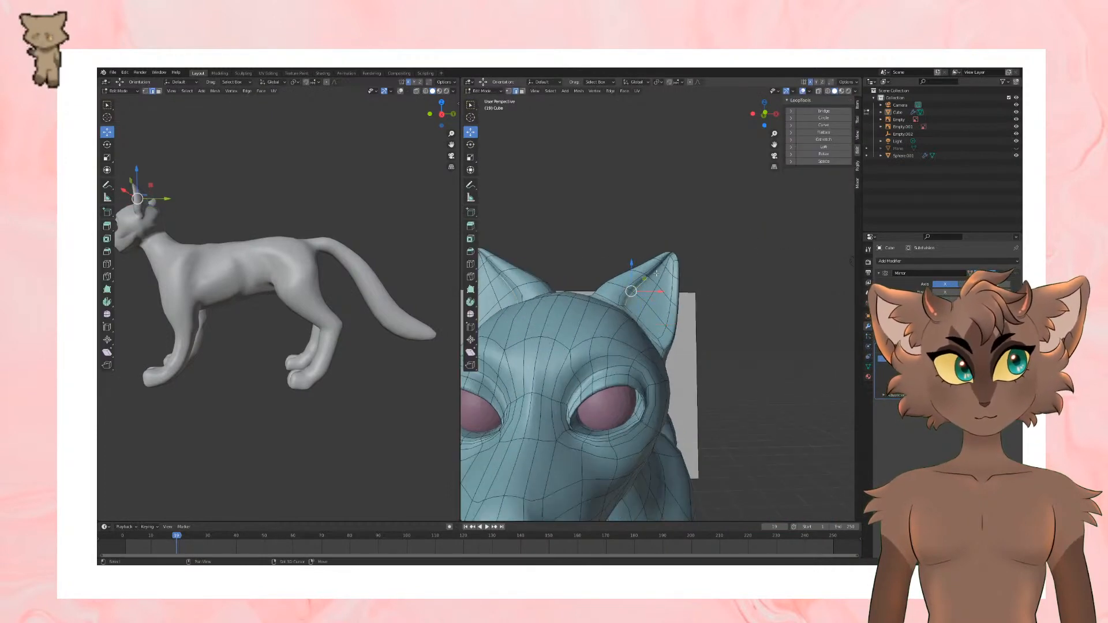
{"action": "left_click", "coordinate": [656, 273], "text": "shift"}
{"action": "middle_click_drag", "start_coordinate": [657, 276], "coordinate": [684, 311]}
{"action": "key", "text": "g"}
{"action": "left_click", "coordinate": [599, 248]}
{"action": "key", "text": "g"}
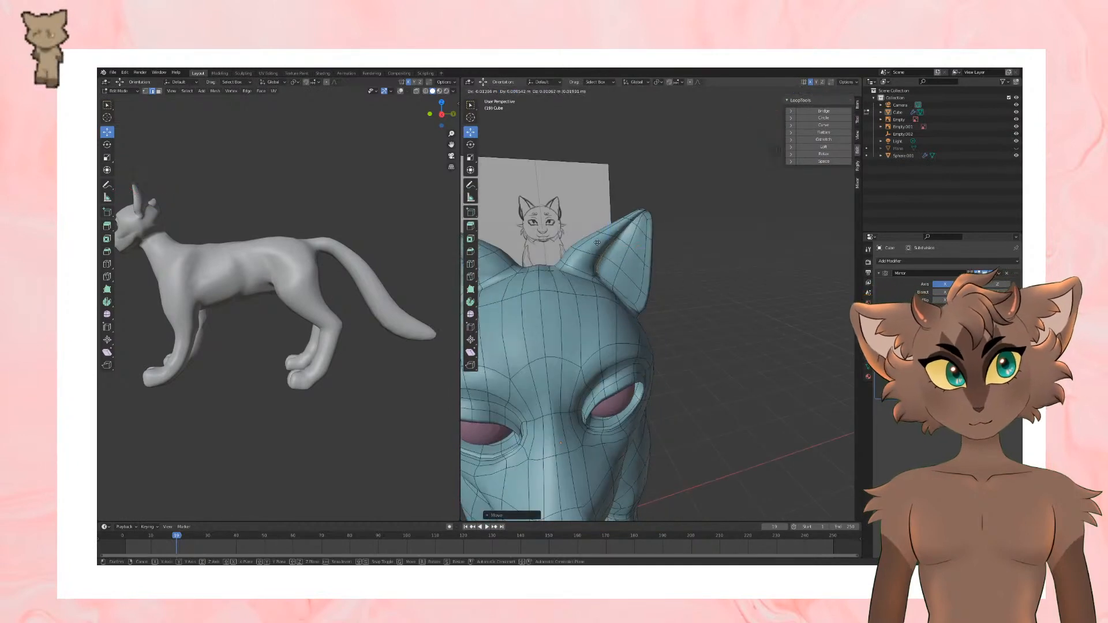
{"action": "left_click", "coordinate": [604, 248]}
Step: Review the ear's smoothed shape in Object Mode and shift the selected ear edge again in Edit Mode
{"action": "key", "text": "Tab"}
{"action": "scroll", "coordinate": [722, 275], "scroll_direction": "down", "scroll_amount": 4}
{"action": "middle_click_drag", "start_coordinate": [722, 276], "coordinate": [644, 266]}
{"action": "key", "text": "Tab"}
{"action": "key", "text": "g"}
{"action": "left_click", "coordinate": [720, 283]}
{"action": "middle_click_drag", "start_coordinate": [721, 283], "coordinate": [838, 280]}
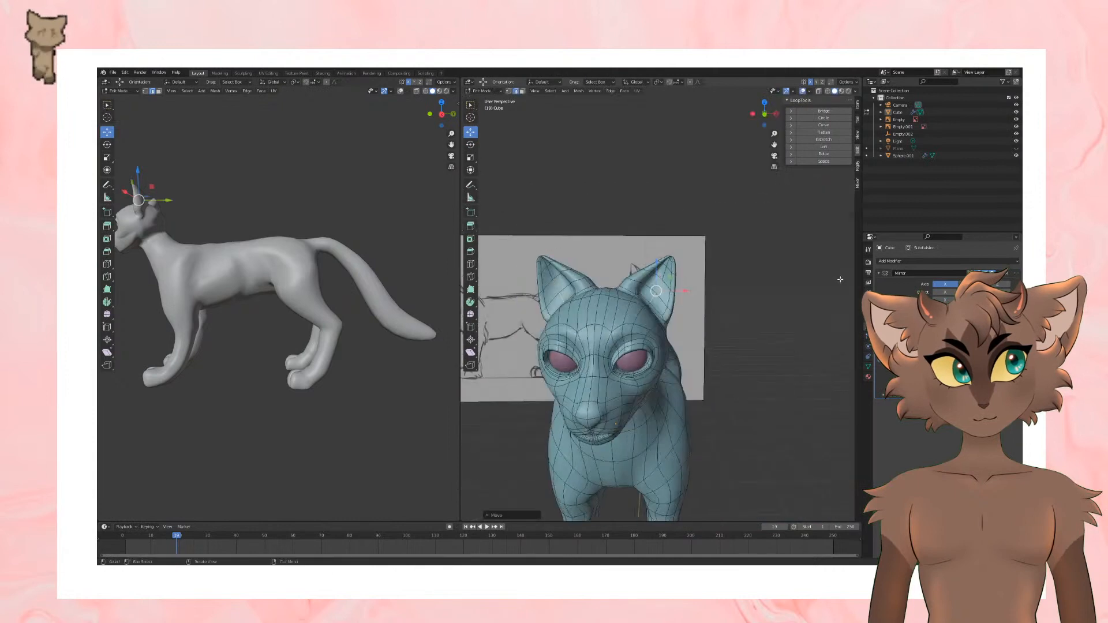
Step: Check the head in Object Mode and reposition the edges around the outer lower corner of the ear
{"action": "key", "text": "Tab"}
{"action": "scroll", "coordinate": [772, 289], "scroll_direction": "down", "scroll_amount": 3}
{"action": "middle_click_drag", "start_coordinate": [744, 303], "coordinate": [701, 331]}
{"action": "key", "text": "Tab"}
{"action": "scroll", "coordinate": [700, 331], "scroll_direction": "up", "scroll_amount": 5}
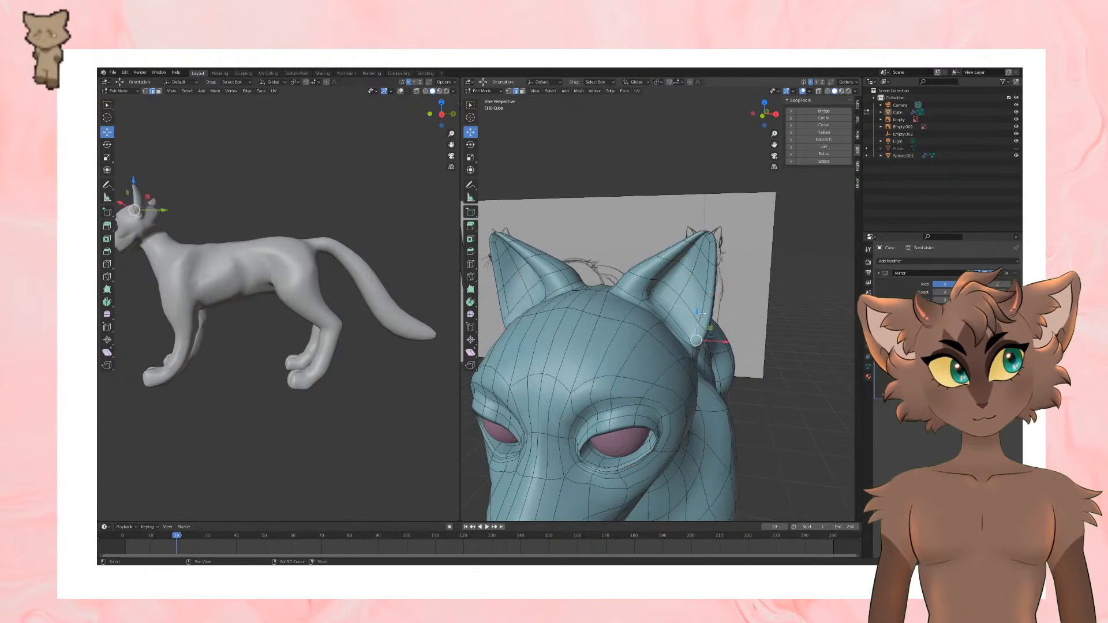
{"action": "mouse_move", "coordinate": [712, 307]}
{"action": "middle_mouse_down"}
{"action": "mouse_move", "coordinate": [655, 305]}
{"action": "mouse_move", "coordinate": [716, 325]}
{"action": "middle_mouse_up"}
{"action": "key", "text": "g"}
{"action": "left_click", "coordinate": [658, 293]}
{"action": "left_click_drag", "start_coordinate": [709, 323], "coordinate": [714, 328]}
Step: Add a loop cut on the side of the head between the outer ear base and the eye
{"action": "left_click", "coordinate": [470, 264]}
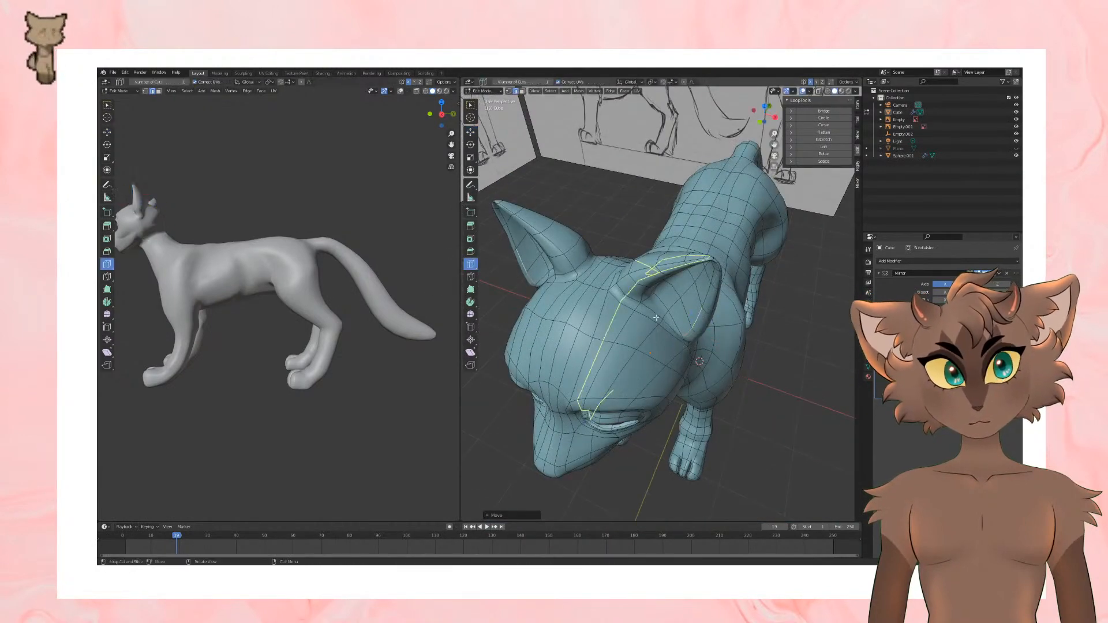
{"action": "left_click", "coordinate": [685, 318]}
{"action": "middle_click_drag", "start_coordinate": [685, 318], "coordinate": [630, 242]}
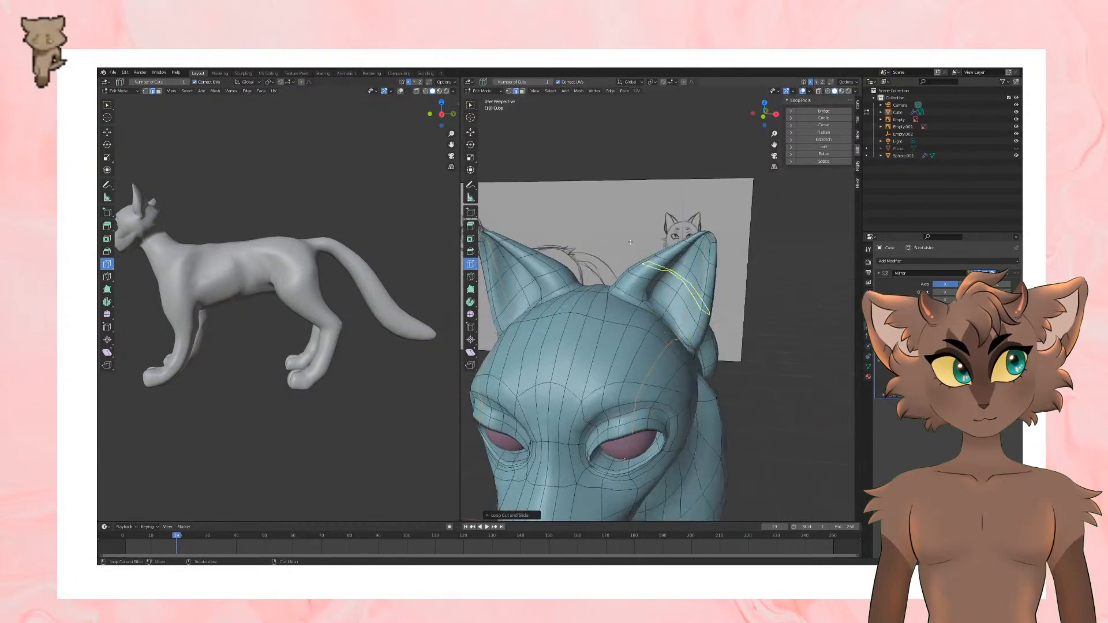
Step: Switch back to the Move tool, shift the edges inside the ear opening and save the file
{"action": "left_click", "coordinate": [471, 132]}
{"action": "left_click", "coordinate": [698, 290], "text": "alt"}
{"action": "middle_click_drag", "start_coordinate": [685, 317], "coordinate": [697, 310]}
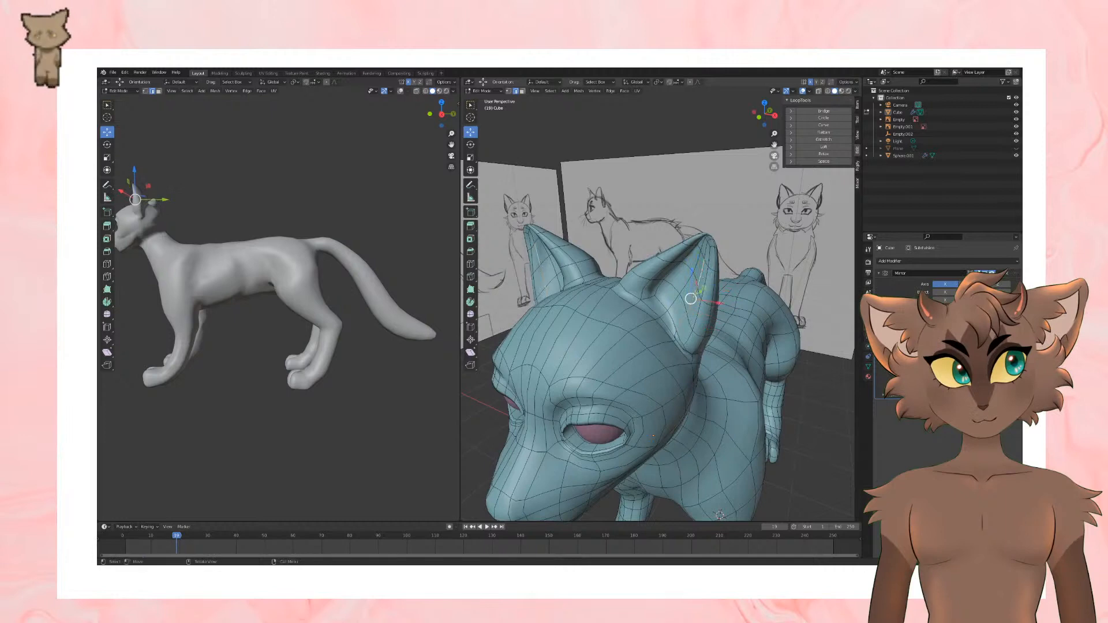
{"action": "left_click_drag", "start_coordinate": [691, 298], "coordinate": [696, 296]}
{"action": "key", "text": "Tab"}
{"action": "mouse_move", "coordinate": [715, 321]}
{"action": "middle_mouse_down"}
{"action": "mouse_move", "coordinate": [790, 289]}
{"action": "mouse_move", "coordinate": [725, 309]}
{"action": "mouse_move", "coordinate": [759, 282]}
{"action": "mouse_move", "coordinate": [664, 295]}
{"action": "mouse_move", "coordinate": [709, 300]}
{"action": "middle_mouse_up"}
{"action": "key", "text": "ctrl+s"}
Step: Compare the ears and the back of the head in Edit Mode and Object Mode from several angles
{"action": "key", "text": "Tab"}
{"action": "left_click_drag", "start_coordinate": [679, 303], "coordinate": [678, 301]}
{"action": "key", "text": "Tab"}
{"action": "mouse_move", "coordinate": [677, 301]}
{"action": "middle_mouse_down"}
{"action": "mouse_move", "coordinate": [729, 278]}
{"action": "mouse_move", "coordinate": [678, 277]}
{"action": "mouse_move", "coordinate": [667, 307]}
{"action": "mouse_move", "coordinate": [720, 313]}
{"action": "mouse_move", "coordinate": [632, 322]}
{"action": "mouse_move", "coordinate": [686, 297]}
{"action": "mouse_move", "coordinate": [666, 293]}
{"action": "middle_mouse_up"}
{"action": "key", "text": "Tab"}
{"action": "key", "text": "Tab"}
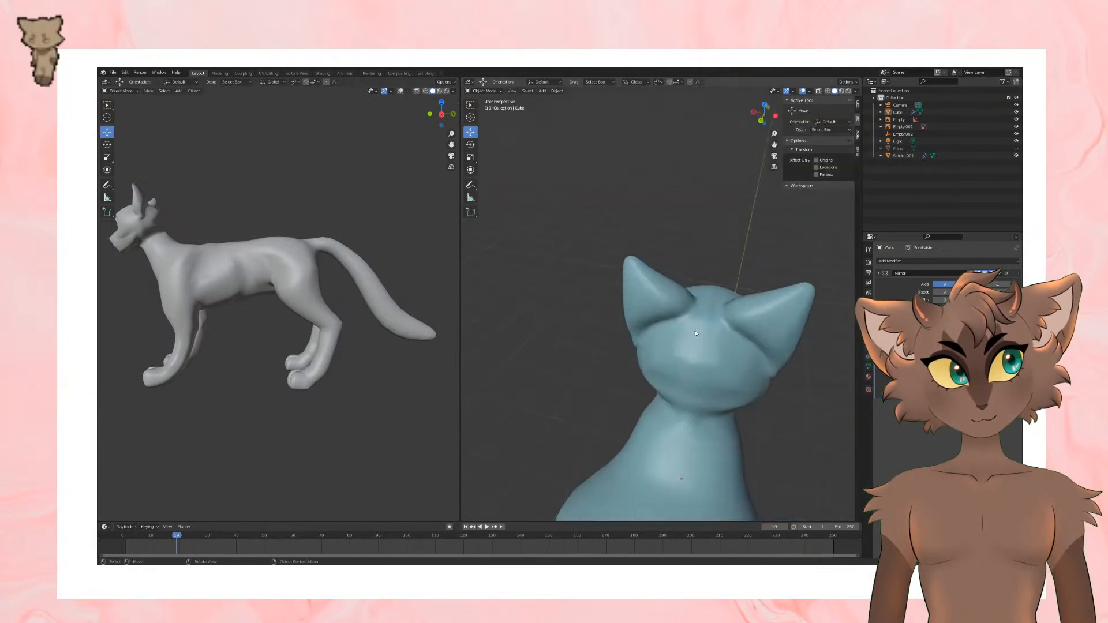
{"action": "key", "text": "Tab"}
Step: Adjust the edges behind the ear base in Edit Mode and check the smoothed result
{"action": "key", "text": "Tab"}
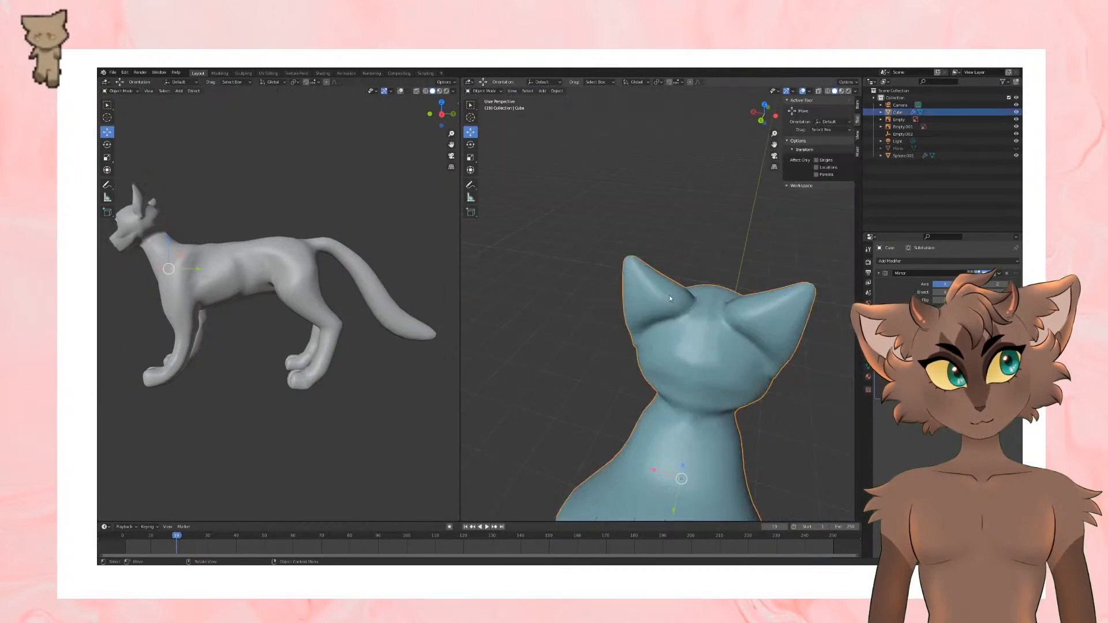
{"action": "key", "text": "Tab"}
{"action": "mouse_move", "coordinate": [678, 306]}
{"action": "middle_mouse_down"}
{"action": "mouse_move", "coordinate": [794, 348]}
{"action": "mouse_move", "coordinate": [736, 312]}
{"action": "mouse_move", "coordinate": [708, 327]}
{"action": "mouse_move", "coordinate": [727, 320]}
{"action": "mouse_move", "coordinate": [667, 321]}
{"action": "mouse_move", "coordinate": [652, 288]}
{"action": "middle_mouse_up"}
{"action": "key", "text": "Tab"}
{"action": "scroll", "coordinate": [712, 323], "scroll_direction": "down", "scroll_amount": 2}
{"action": "key", "text": "Tab"}
{"action": "scroll", "coordinate": [661, 309], "scroll_direction": "up", "scroll_amount": 5}
Step: Switch to Sculpt Mode and smooth the neck just below the head with the Smooth brush
{"action": "left_click", "coordinate": [485, 91]}
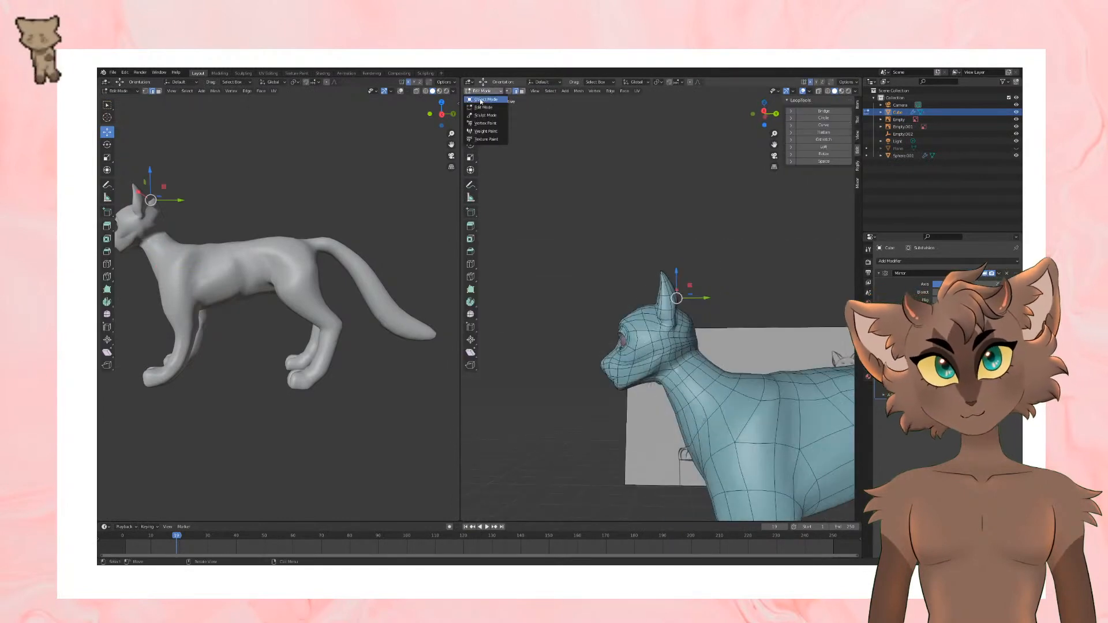
{"action": "left_click", "coordinate": [490, 116]}
{"action": "left_click", "coordinate": [471, 219]}
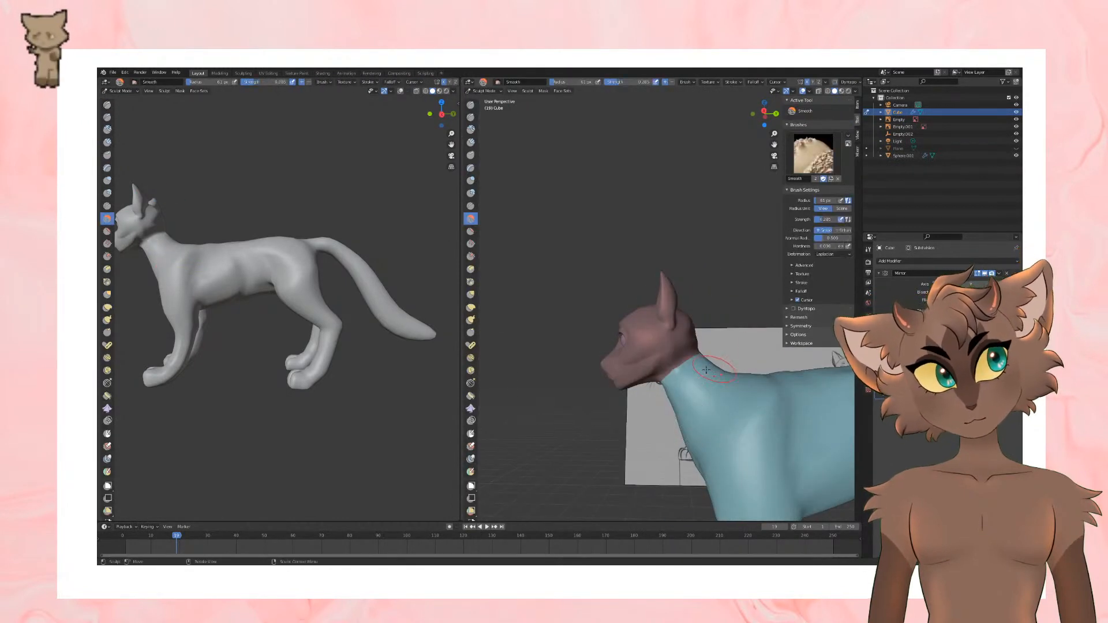
{"action": "mouse_move", "coordinate": [725, 345]}
{"action": "middle_mouse_down"}
{"action": "mouse_move", "coordinate": [750, 340]}
{"action": "mouse_move", "coordinate": [677, 352]}
{"action": "mouse_move", "coordinate": [800, 337]}
{"action": "middle_mouse_up"}
{"action": "mouse_move", "coordinate": [674, 357]}
{"action": "middle_mouse_down"}
{"action": "mouse_move", "coordinate": [687, 340]}
{"action": "mouse_move", "coordinate": [714, 392]}
{"action": "middle_mouse_up"}
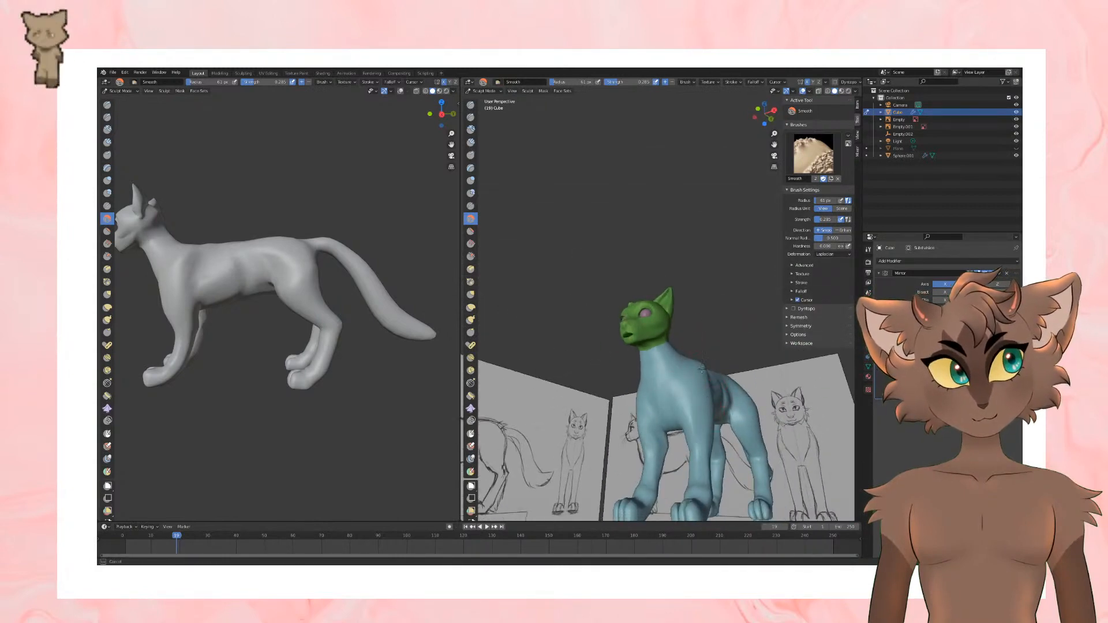
{"action": "mouse_move", "coordinate": [744, 357]}
{"action": "middle_mouse_down"}
{"action": "mouse_move", "coordinate": [696, 322]}
{"action": "mouse_move", "coordinate": [747, 297]}
{"action": "mouse_move", "coordinate": [577, 314]}
{"action": "mouse_move", "coordinate": [642, 310]}
{"action": "middle_mouse_up"}
Step: Return to Object Mode and save the file
{"action": "left_click", "coordinate": [469, 92]}
{"action": "left_click", "coordinate": [485, 100]}
{"action": "key", "text": "ctrl+s"}
Step: Inspect the cat's proportions from the side and front against the reference drawing, toggling the viewport overlays
{"action": "key", "text": "KP_3"}
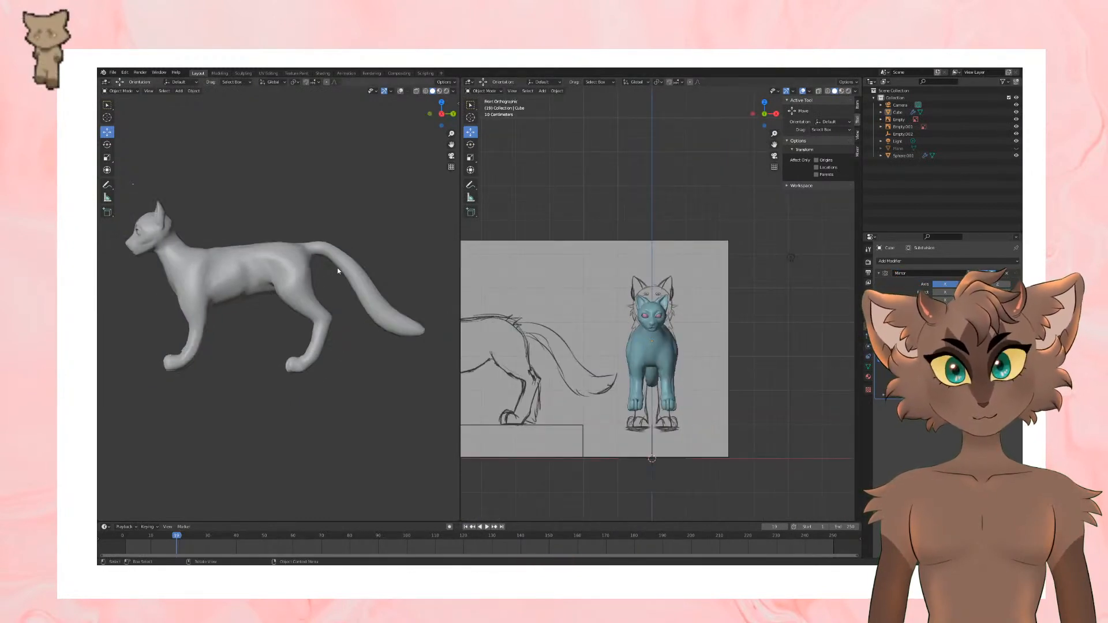
{"action": "scroll", "coordinate": [726, 363], "scroll_direction": "up", "scroll_amount": 2}
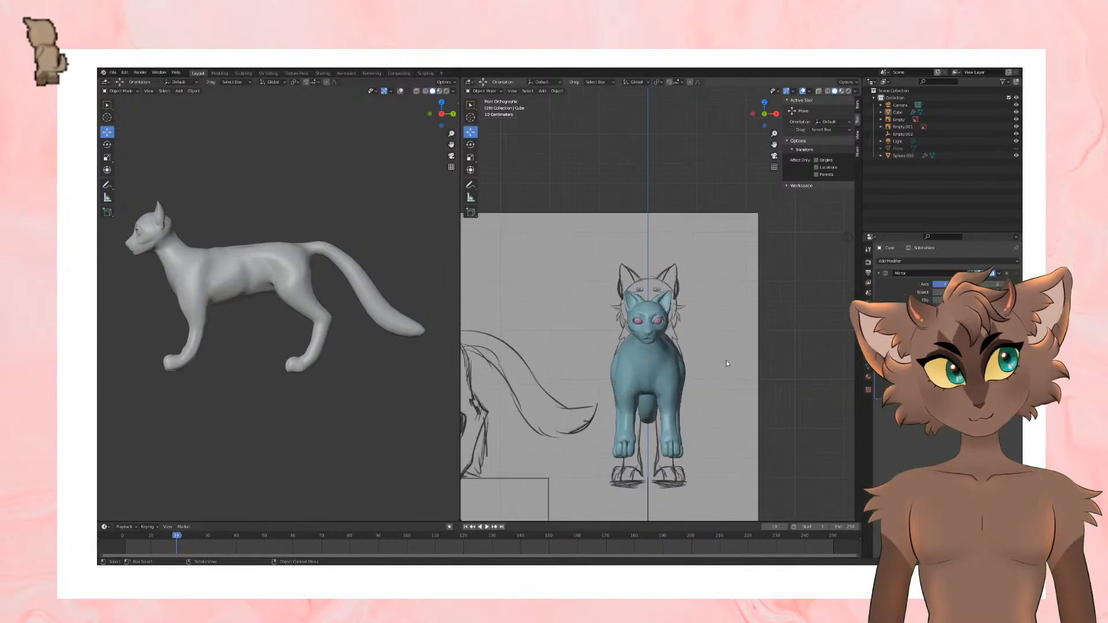
{"action": "middle_click_drag", "start_coordinate": [748, 222], "coordinate": [754, 165]}
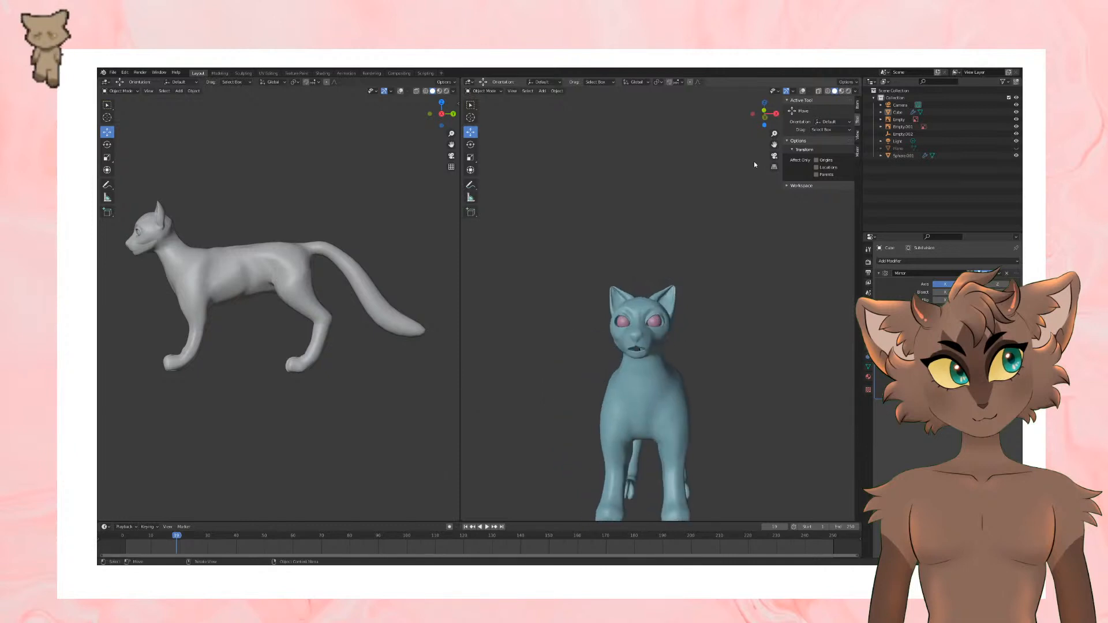
{"action": "left_click", "coordinate": [804, 92]}
{"action": "scroll", "coordinate": [707, 299], "scroll_direction": "up", "scroll_amount": 3}
{"action": "middle_click_drag", "start_coordinate": [708, 300], "coordinate": [691, 320]}
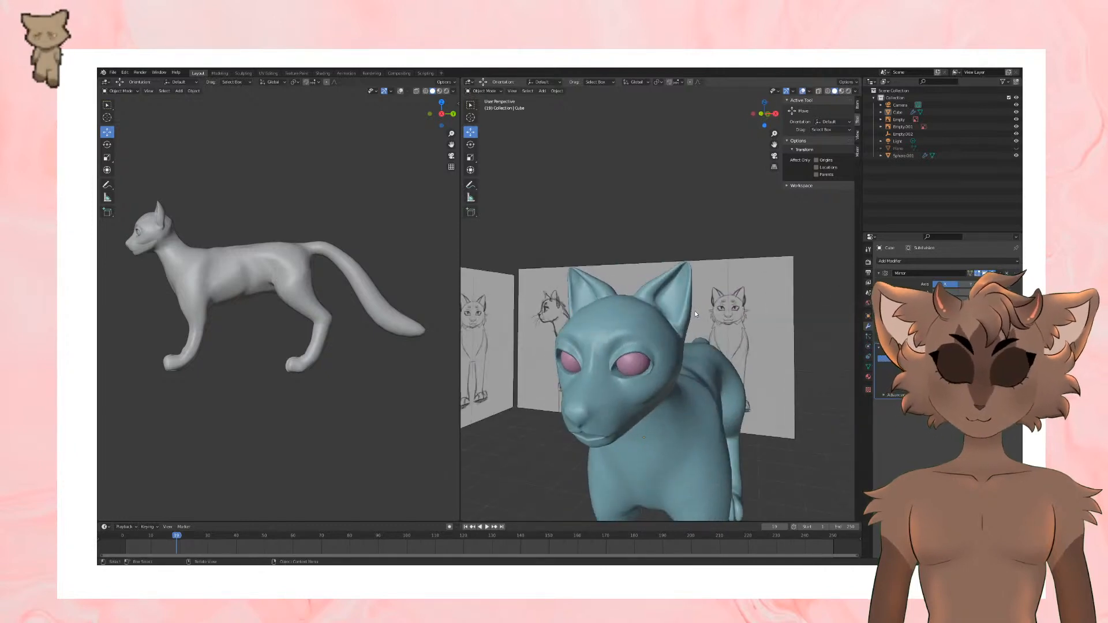